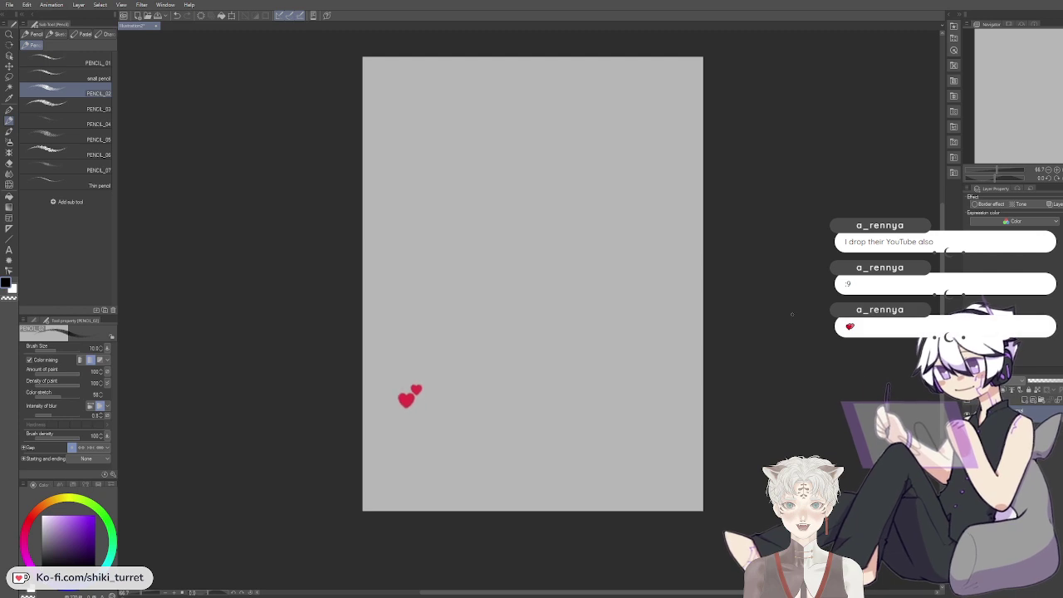
{"action": "mouse_move", "coordinate": [492, 226]}
{"action": "left_mouse_down"}
{"action": "mouse_move", "coordinate": [485, 251]}
{"action": "mouse_move", "coordinate": [494, 275]}
{"action": "mouse_move", "coordinate": [482, 241]}
{"action": "mouse_move", "coordinate": [536, 281]}
{"action": "left_mouse_up"}
{"action": "key", "text": "ctrl+z"}
{"action": "left_click_drag", "start_coordinate": [475, 226], "coordinate": [523, 287]}
{"action": "key", "text": "ctrl+z"}
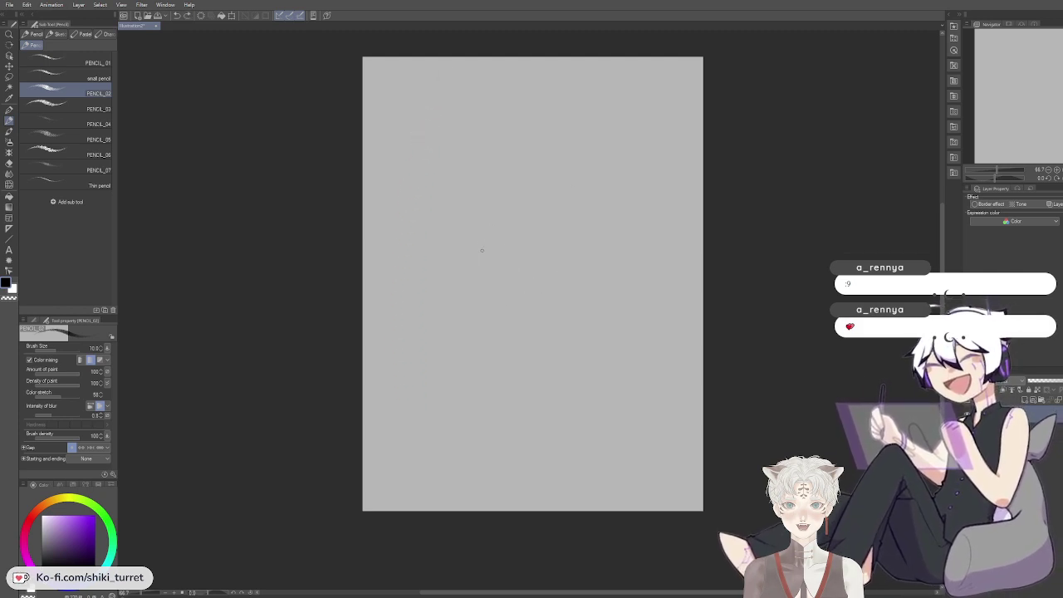
Step: Sketch a chibi face in PENCIL_02 with dark slanted oval eyes, blush marks, a triangular open mouth and two small paws under the chin
{"action": "mouse_move", "coordinate": [478, 226]}
{"action": "left_mouse_down"}
{"action": "mouse_move", "coordinate": [530, 290]}
{"action": "mouse_move", "coordinate": [464, 253]}
{"action": "mouse_move", "coordinate": [569, 293]}
{"action": "mouse_move", "coordinate": [551, 286]}
{"action": "mouse_move", "coordinate": [585, 274]}
{"action": "left_mouse_up"}
{"action": "key", "text": "ctrl+z"}
{"action": "mouse_move", "coordinate": [479, 239]}
{"action": "left_mouse_down"}
{"action": "mouse_move", "coordinate": [566, 237]}
{"action": "mouse_move", "coordinate": [526, 264]}
{"action": "mouse_move", "coordinate": [517, 254]}
{"action": "mouse_move", "coordinate": [534, 252]}
{"action": "mouse_move", "coordinate": [532, 278]}
{"action": "left_mouse_up"}
{"action": "key", "text": "ctrl+z"}
{"action": "left_click_drag", "start_coordinate": [569, 241], "coordinate": [567, 246]}
{"action": "left_click_drag", "start_coordinate": [572, 241], "coordinate": [574, 240]}
{"action": "mouse_move", "coordinate": [510, 294]}
{"action": "left_mouse_down"}
{"action": "mouse_move", "coordinate": [533, 310]}
{"action": "mouse_move", "coordinate": [521, 315]}
{"action": "mouse_move", "coordinate": [561, 306]}
{"action": "mouse_move", "coordinate": [548, 310]}
{"action": "mouse_move", "coordinate": [548, 291]}
{"action": "left_mouse_up"}
{"action": "key", "text": "ctrl+z"}
{"action": "key", "text": "e"}
{"action": "key", "text": "p"}
{"action": "left_click_drag", "start_coordinate": [539, 288], "coordinate": [544, 293]}
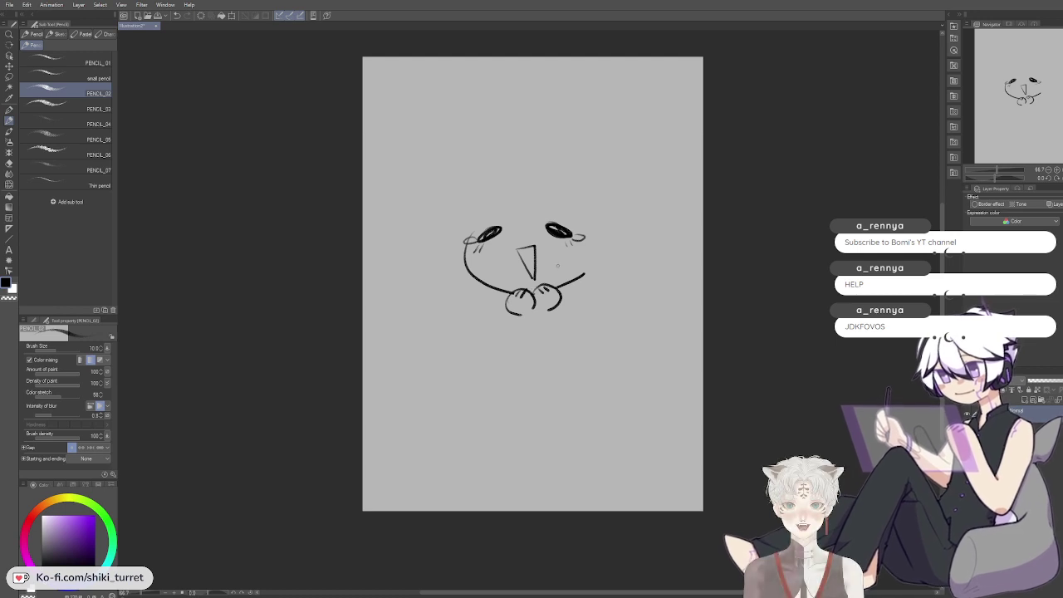
Step: Draw four small hearts floating beside the chibi face's cheek and forehead on the left
{"action": "left_click_drag", "start_coordinate": [447, 176], "coordinate": [446, 182]}
{"action": "left_click_drag", "start_coordinate": [429, 249], "coordinate": [433, 257]}
{"action": "left_click_drag", "start_coordinate": [401, 197], "coordinate": [404, 206]}
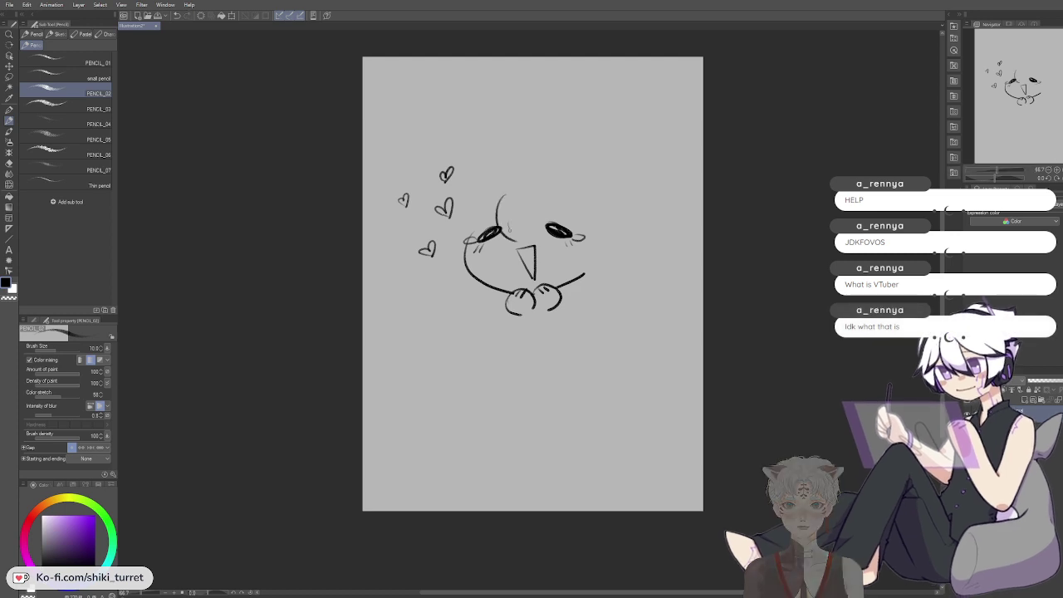
Step: Sketch the chibi's pointed fringe strands falling across the forehead and over both eyes
{"action": "key", "text": "ctrl+z"}
{"action": "left_click_drag", "start_coordinate": [538, 199], "coordinate": [552, 246]}
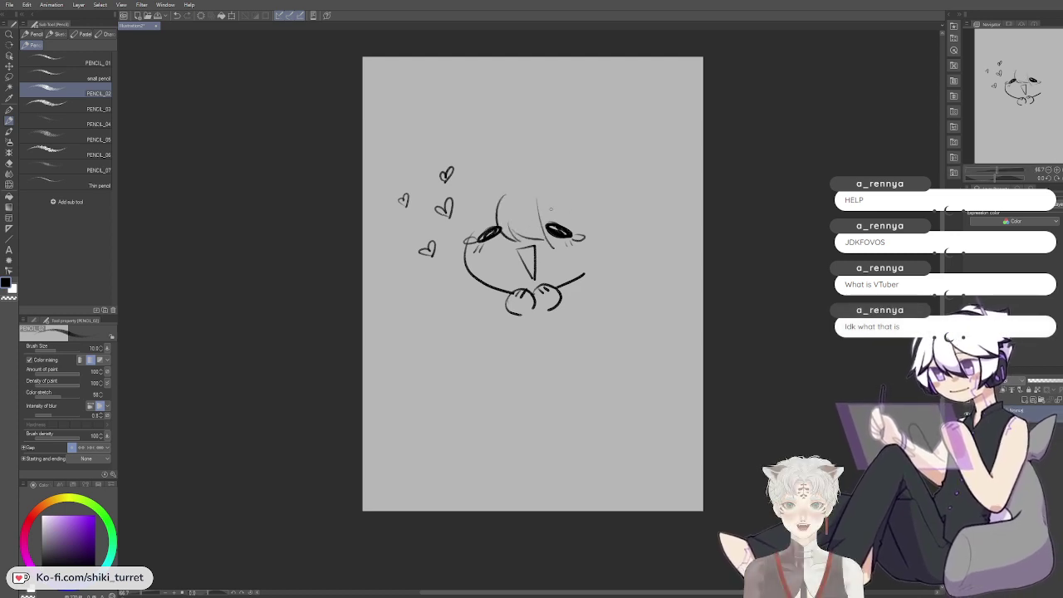
{"action": "left_click_drag", "start_coordinate": [538, 197], "coordinate": [594, 234]}
{"action": "mouse_move", "coordinate": [497, 209]}
{"action": "left_mouse_down"}
{"action": "mouse_move", "coordinate": [459, 240]}
{"action": "mouse_move", "coordinate": [480, 240]}
{"action": "left_mouse_up"}
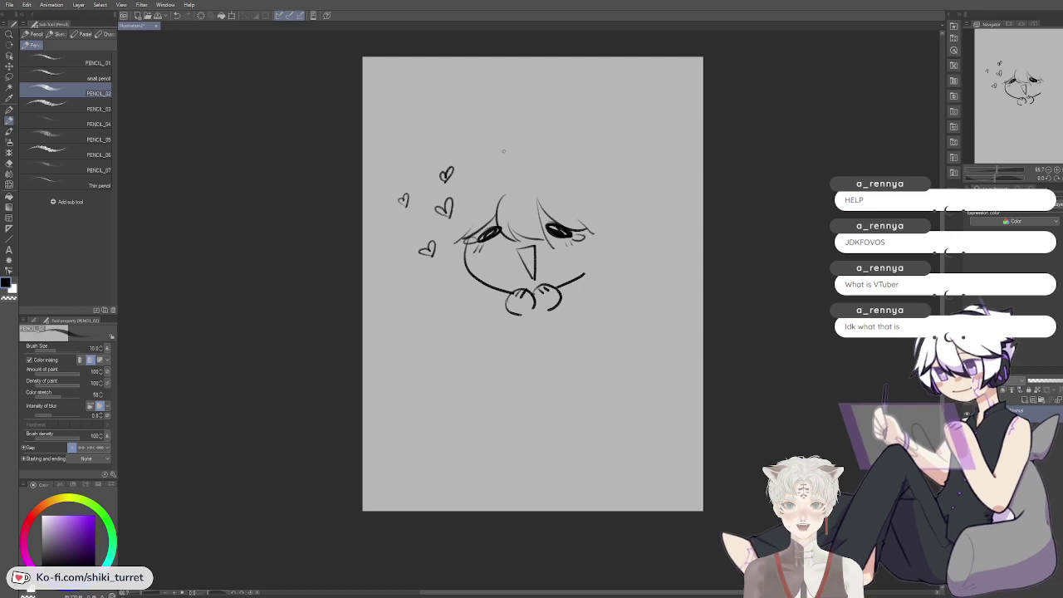
Step: Outline the rest of the hair with a curled tuft on top, side locks, an ear and flicked-out tips at the back
{"action": "key", "text": "ctrl+z"}
{"action": "left_click_drag", "start_coordinate": [504, 188], "coordinate": [495, 172]}
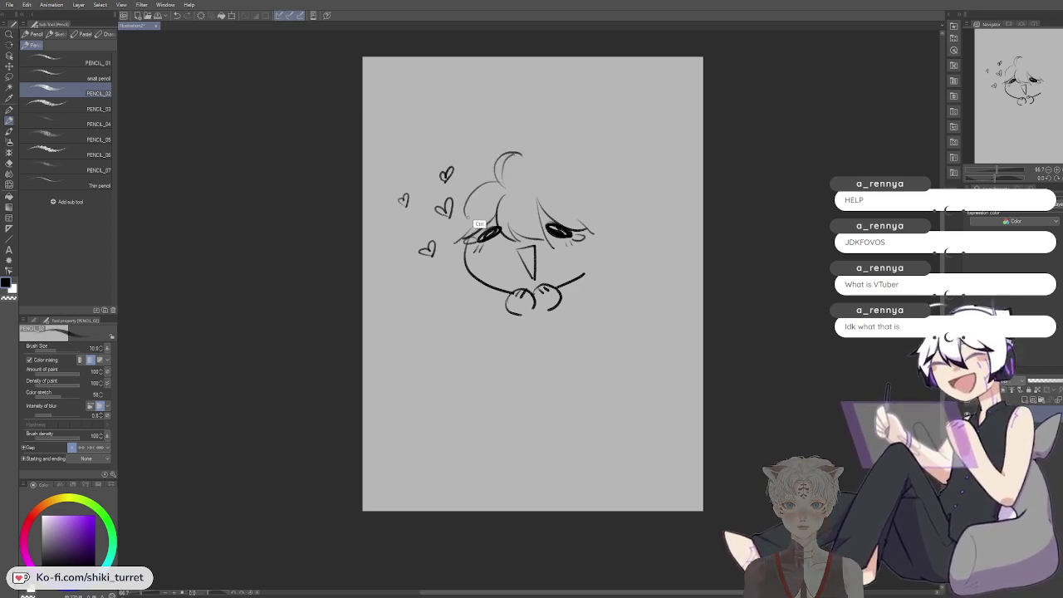
{"action": "mouse_move", "coordinate": [502, 184]}
{"action": "left_mouse_down"}
{"action": "mouse_move", "coordinate": [440, 263]}
{"action": "mouse_move", "coordinate": [466, 257]}
{"action": "left_mouse_up"}
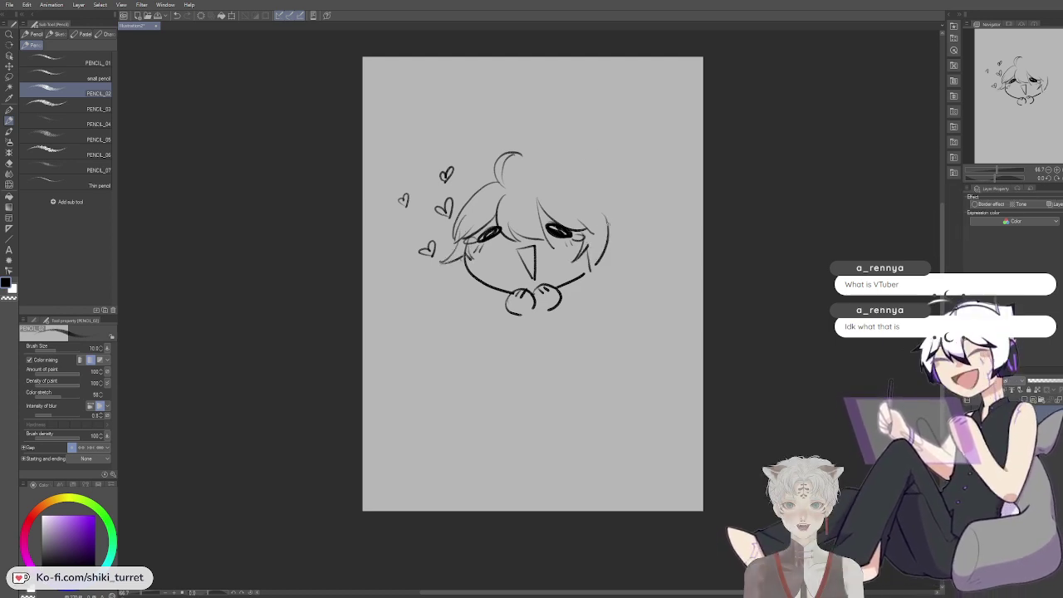
{"action": "left_click_drag", "start_coordinate": [604, 218], "coordinate": [591, 267]}
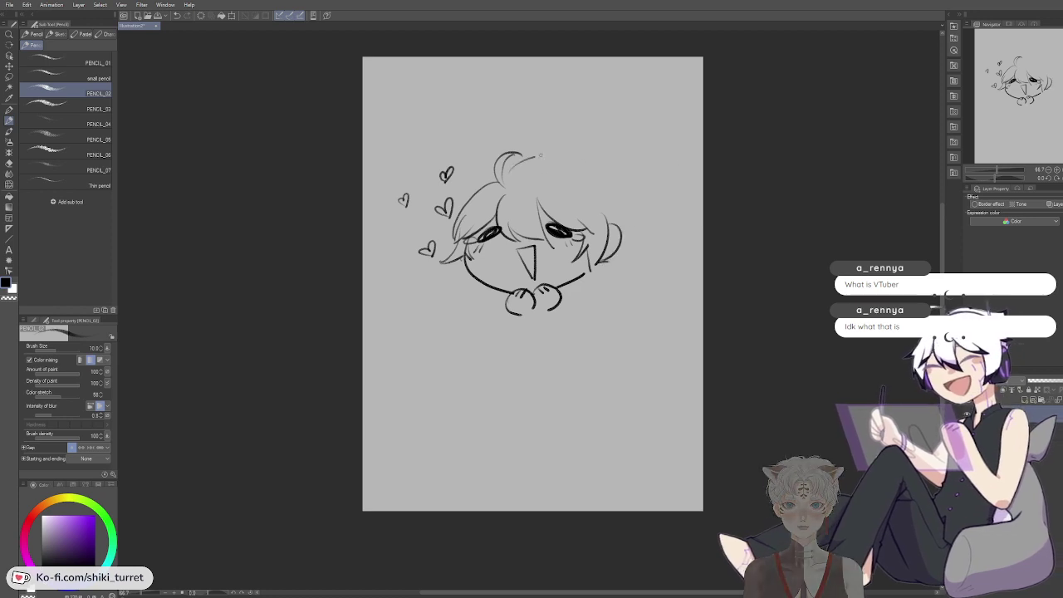
{"action": "left_click_drag", "start_coordinate": [523, 163], "coordinate": [503, 181]}
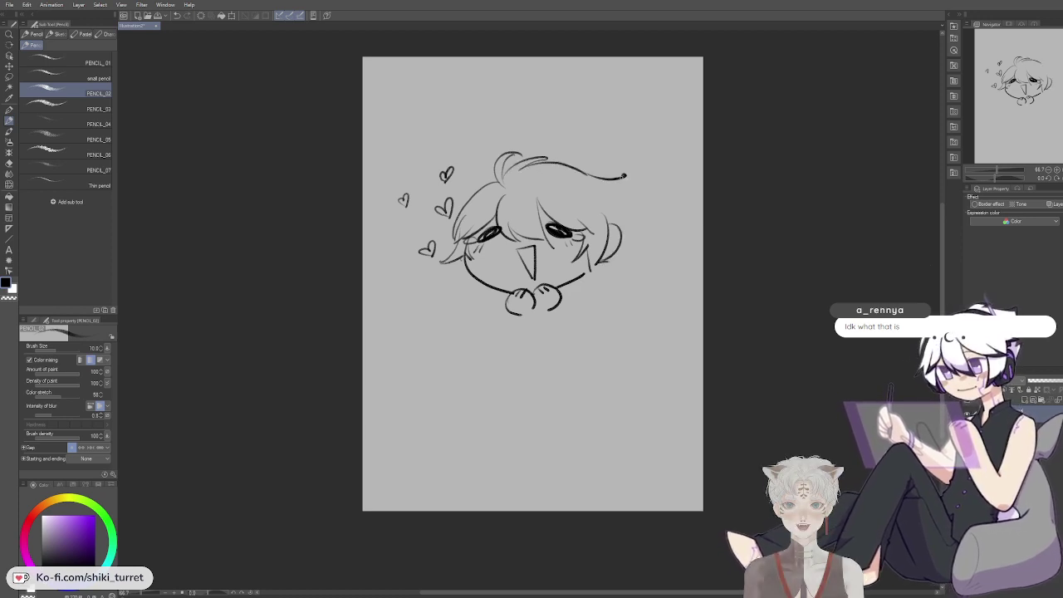
{"action": "mouse_move", "coordinate": [590, 176]}
{"action": "left_mouse_down"}
{"action": "mouse_move", "coordinate": [619, 199]}
{"action": "mouse_move", "coordinate": [624, 223]}
{"action": "left_mouse_up"}
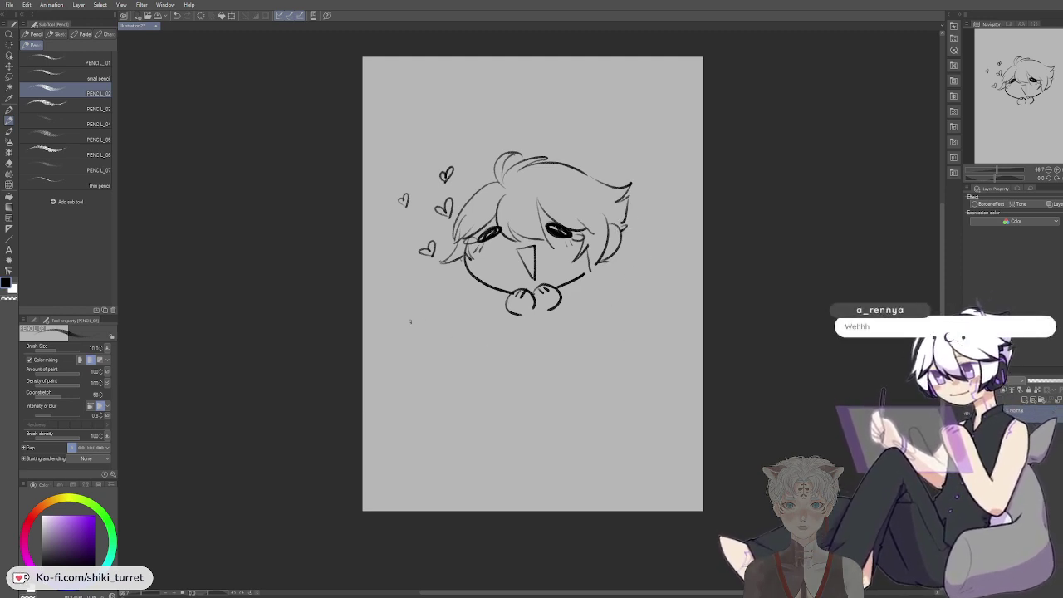
Step: Handwrite the caption "mi fren is here wehh" beneath the chibi face
{"action": "mouse_move", "coordinate": [459, 308]}
{"action": "left_mouse_down"}
{"action": "mouse_move", "coordinate": [455, 324]}
{"action": "mouse_move", "coordinate": [481, 323]}
{"action": "left_mouse_up"}
{"action": "left_click_drag", "start_coordinate": [485, 314], "coordinate": [493, 323]}
{"action": "left_click_drag", "start_coordinate": [514, 315], "coordinate": [534, 343]}
{"action": "key", "text": "ctrl+z"}
{"action": "key", "text": "ctrl+z"}
{"action": "left_click", "coordinate": [526, 330]}
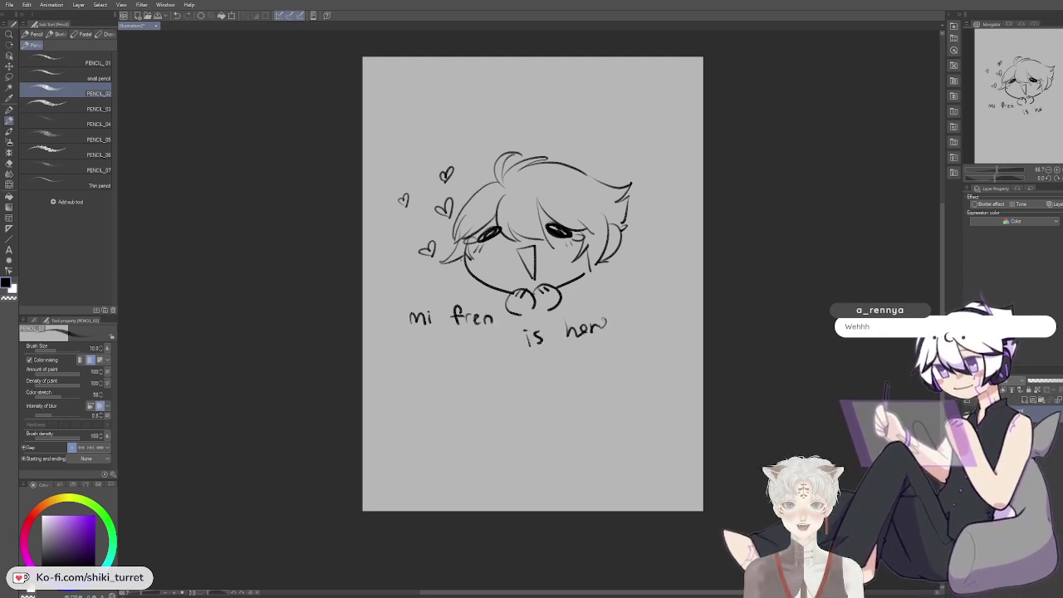
{"action": "left_click_drag", "start_coordinate": [629, 317], "coordinate": [670, 328]}
{"action": "left_click_drag", "start_coordinate": [673, 314], "coordinate": [681, 328]}
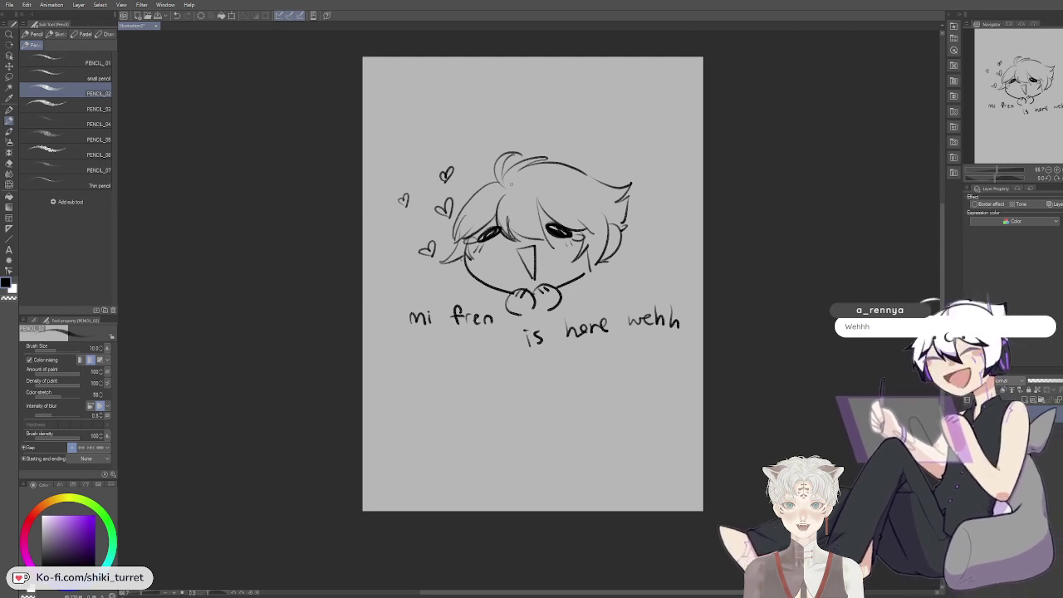
Step: Hatch shading under the fringe, on the side locks, on the flicked hair tips and on the top tuft
{"action": "left_click_drag", "start_coordinate": [512, 228], "coordinate": [541, 239]}
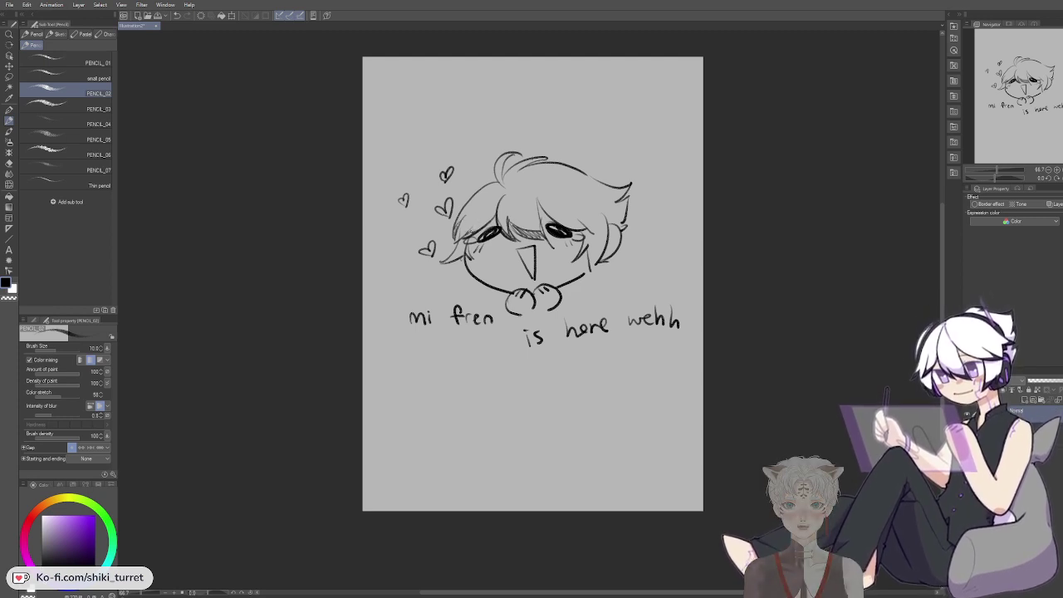
{"action": "left_click_drag", "start_coordinate": [447, 258], "coordinate": [466, 252]}
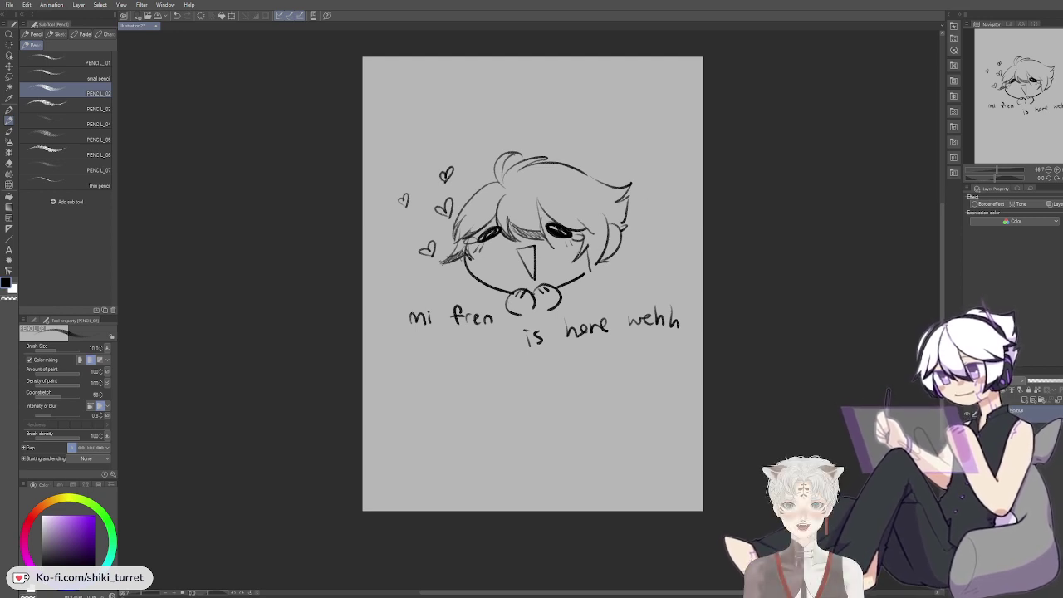
{"action": "left_click_drag", "start_coordinate": [591, 237], "coordinate": [591, 267]}
{"action": "left_click_drag", "start_coordinate": [628, 195], "coordinate": [612, 202]}
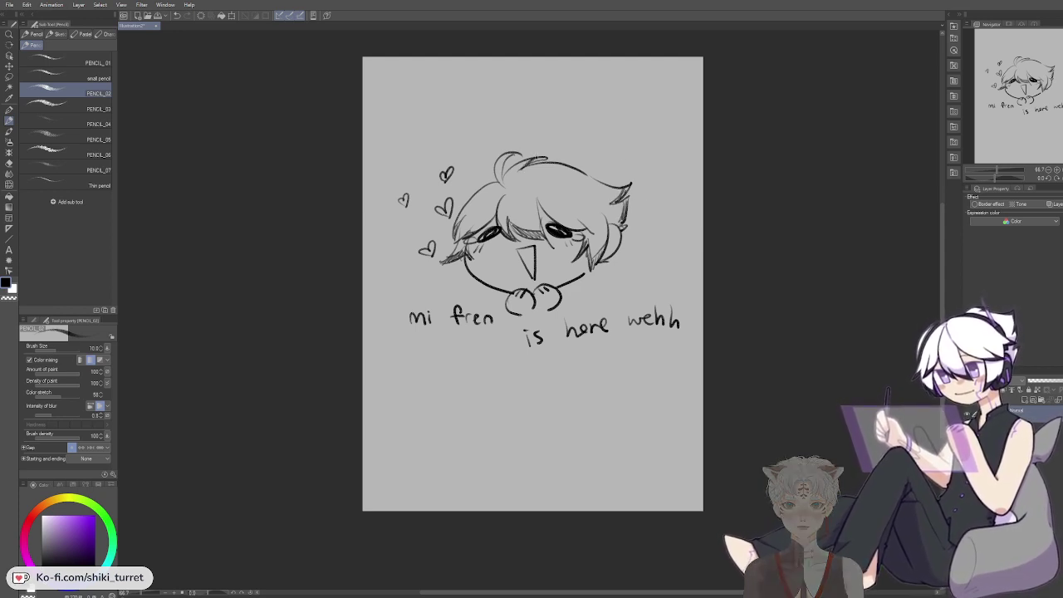
{"action": "mouse_move", "coordinate": [537, 157]}
{"action": "left_mouse_down"}
{"action": "mouse_move", "coordinate": [548, 158]}
{"action": "mouse_move", "coordinate": [503, 164]}
{"action": "left_mouse_up"}
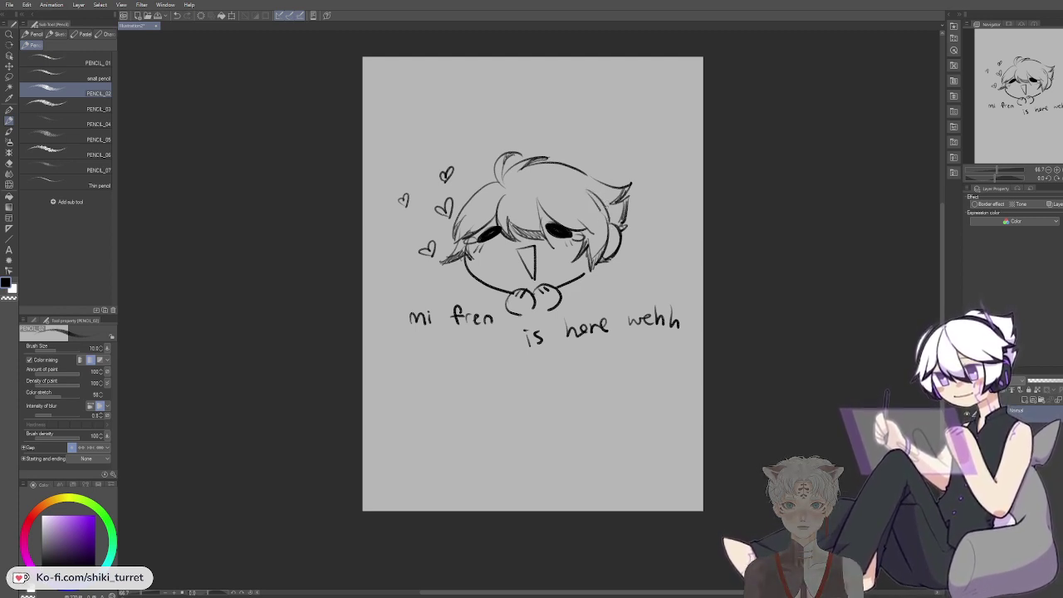
Step: Draw a thin upright stick tucked in the hair above the ear and darken the hair and ear around it
{"action": "mouse_move", "coordinate": [610, 221]}
{"action": "left_mouse_down"}
{"action": "mouse_move", "coordinate": [612, 171]}
{"action": "mouse_move", "coordinate": [613, 221]}
{"action": "left_mouse_up"}
{"action": "key", "text": "ctrl+z"}
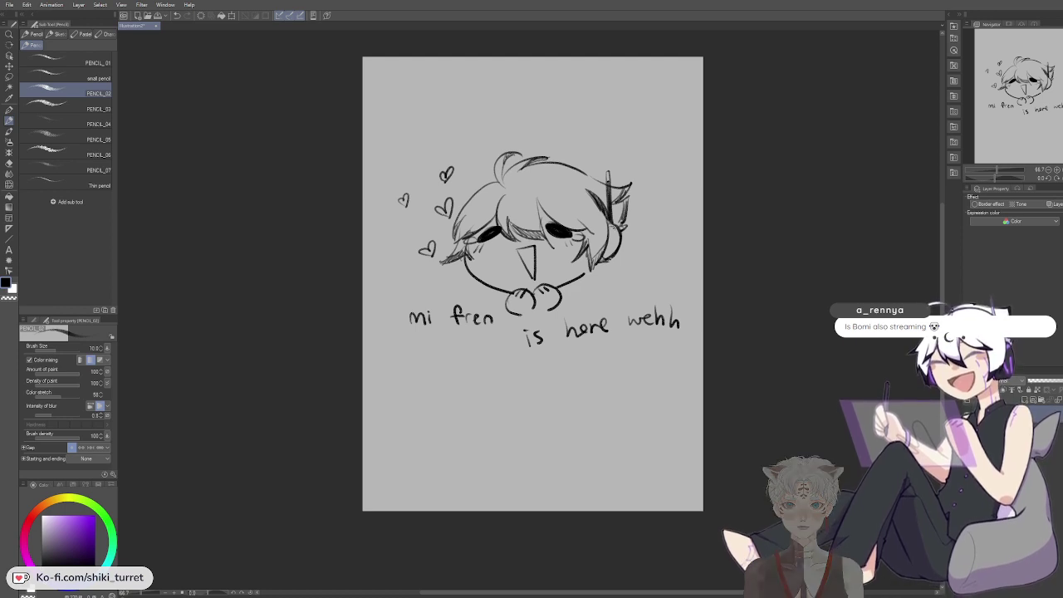
{"action": "key", "text": "ctrl+z"}
{"action": "left_click_drag", "start_coordinate": [610, 226], "coordinate": [610, 256]}
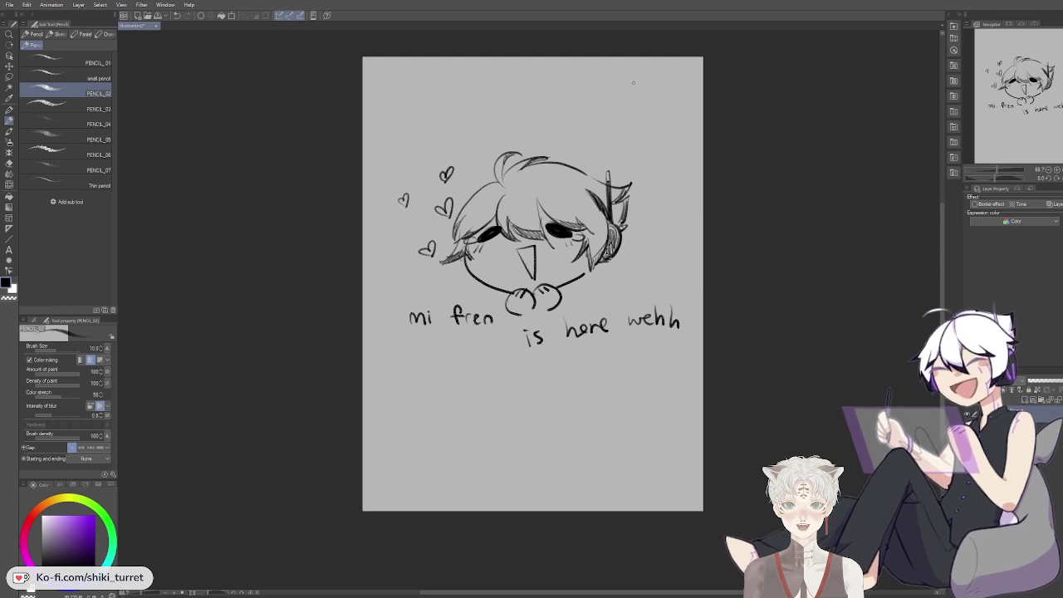
Step: Handwrite "SHOMI" in capitals in the upper-right corner of the canvas
{"action": "mouse_move", "coordinate": [627, 77]}
{"action": "left_mouse_down"}
{"action": "mouse_move", "coordinate": [621, 89]}
{"action": "mouse_move", "coordinate": [646, 90]}
{"action": "left_mouse_up"}
{"action": "key", "text": "ctrl+z"}
{"action": "key", "text": "ctrl+z"}
{"action": "left_click_drag", "start_coordinate": [655, 77], "coordinate": [677, 90]}
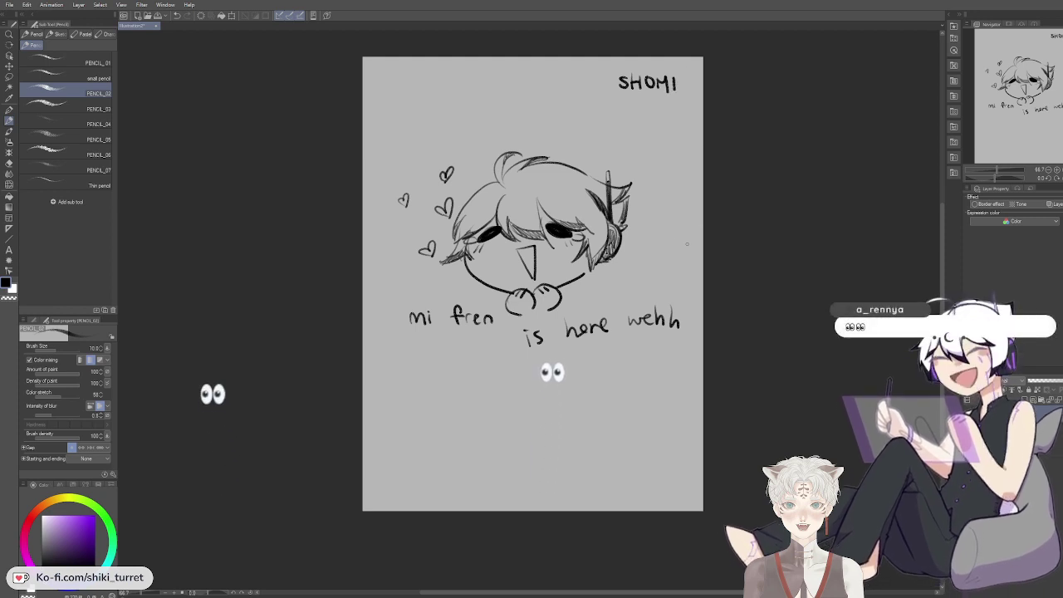
Step: Handwrite "(BIKI)" below SHOMI and strike it through with one long horizontal line
{"action": "left_click_drag", "start_coordinate": [627, 122], "coordinate": [635, 138]}
{"action": "left_click_drag", "start_coordinate": [635, 125], "coordinate": [635, 138]}
{"action": "left_click_drag", "start_coordinate": [644, 125], "coordinate": [649, 137]}
{"action": "left_click_drag", "start_coordinate": [655, 125], "coordinate": [661, 137]}
{"action": "left_click_drag", "start_coordinate": [615, 128], "coordinate": [684, 132]}
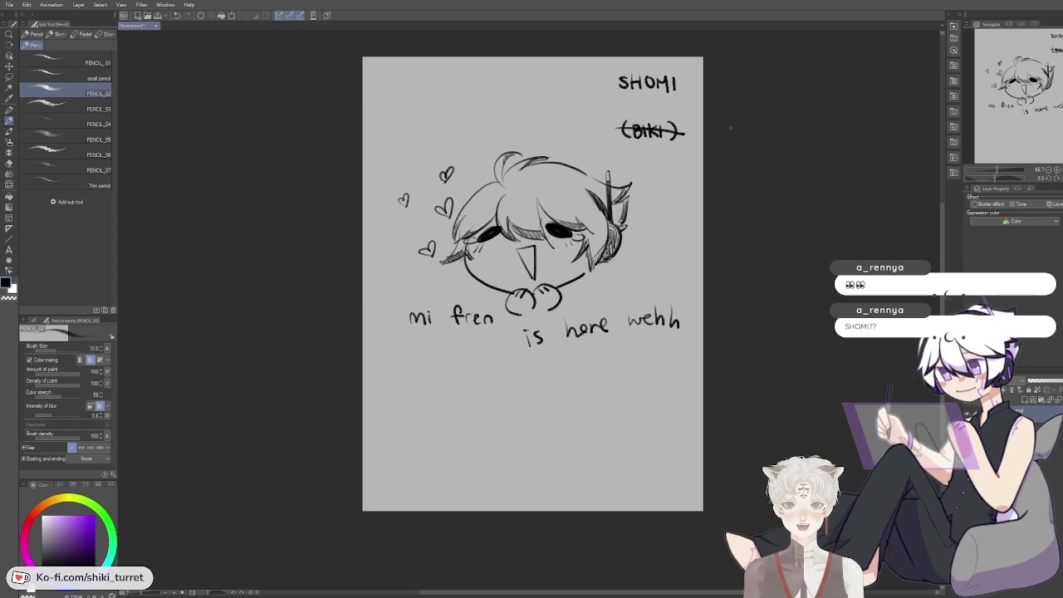
{"action": "key", "text": "ctrl+z"}
{"action": "left_click_drag", "start_coordinate": [605, 129], "coordinate": [686, 130]}
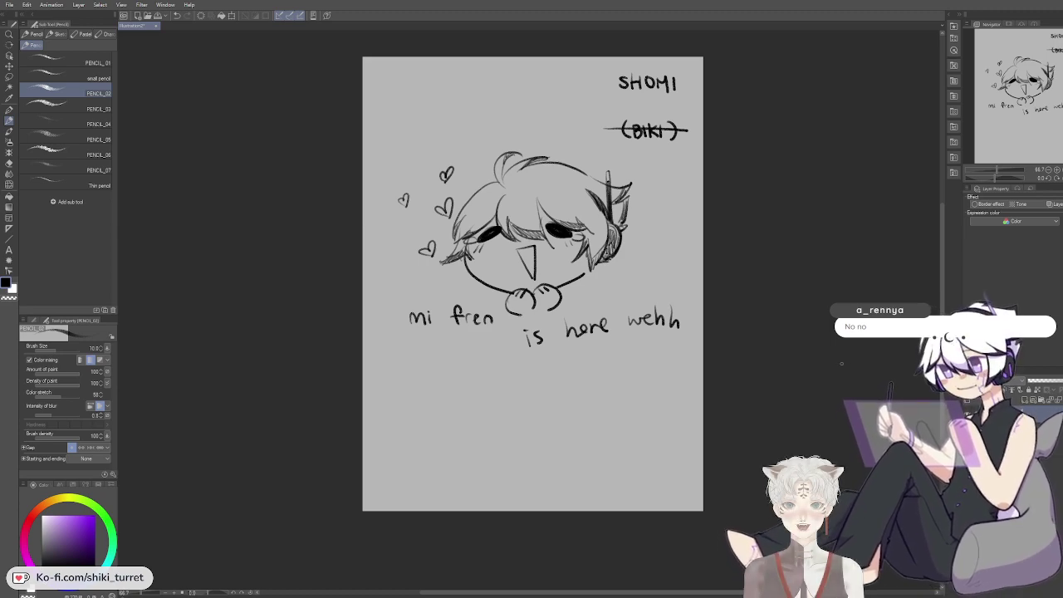
Step: Open the reference image bomi.jpg from the ref folder inside Art
{"action": "key", "text": "ctrl+o"}
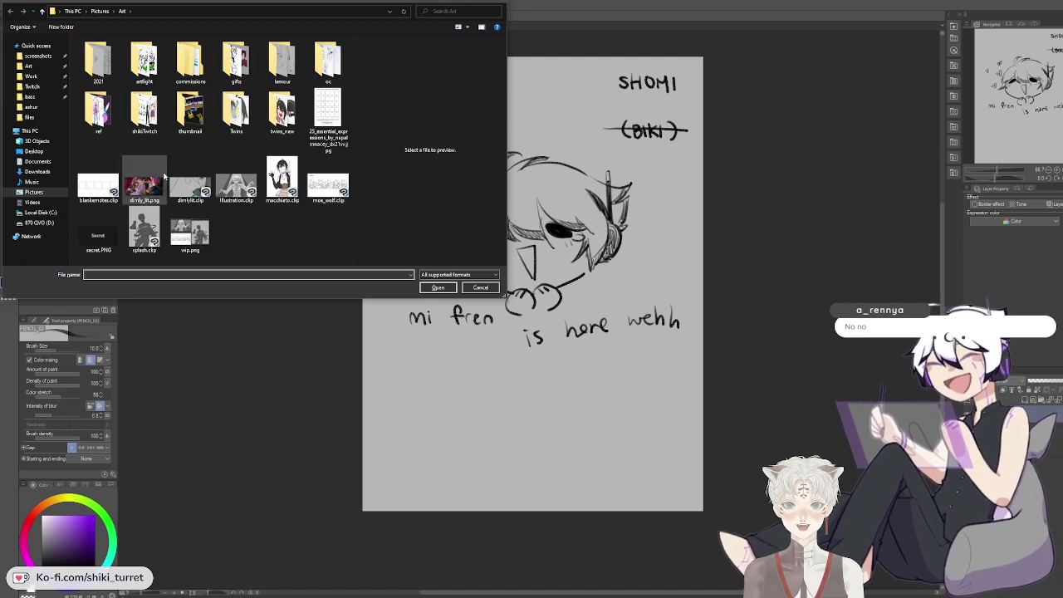
{"action": "double_click", "coordinate": [114, 105]}
{"action": "left_click", "coordinate": [206, 60]}
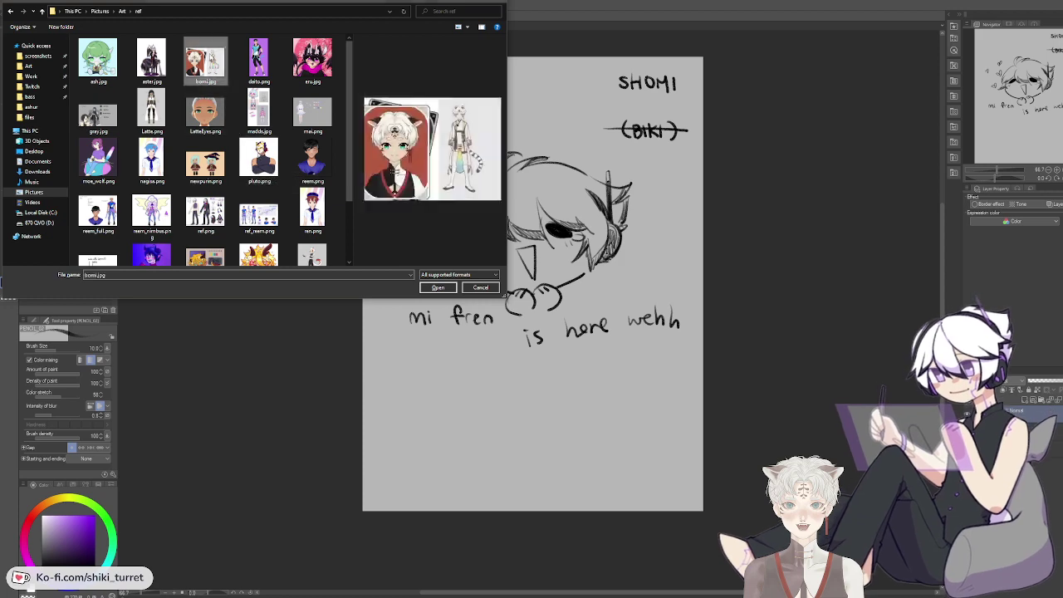
{"action": "double_click", "coordinate": [205, 61]}
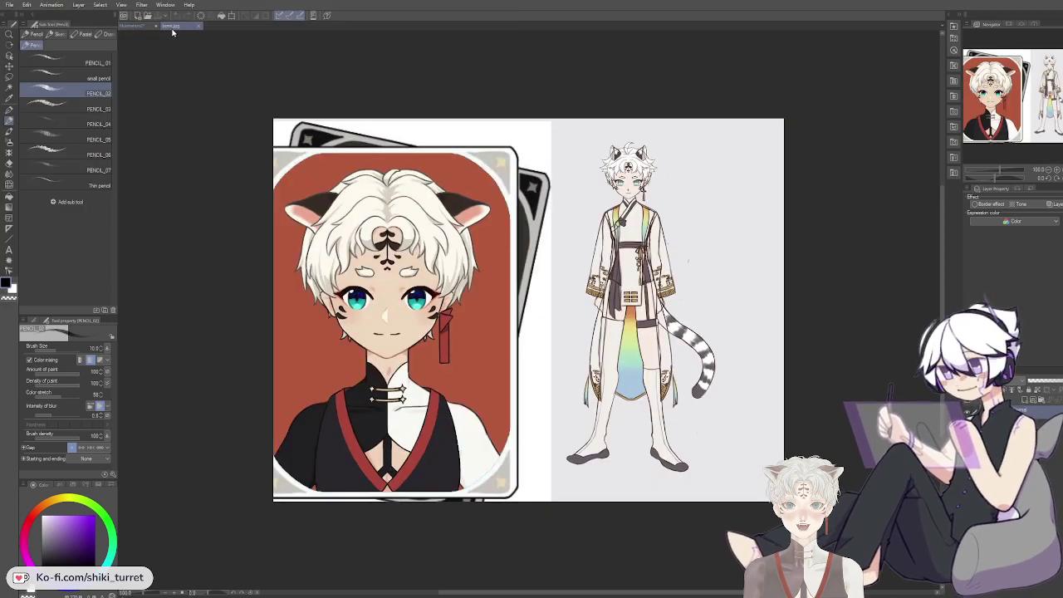
Step: Place the bomi.jpg reference side by side with the drawing in a narrow pane framing the full-body character at 110% zoom
{"action": "mouse_move", "coordinate": [173, 32]}
{"action": "left_mouse_down"}
{"action": "mouse_move", "coordinate": [260, 103]}
{"action": "mouse_move", "coordinate": [105, 187]}
{"action": "mouse_move", "coordinate": [133, 193]}
{"action": "mouse_move", "coordinate": [108, 182]}
{"action": "left_mouse_up"}
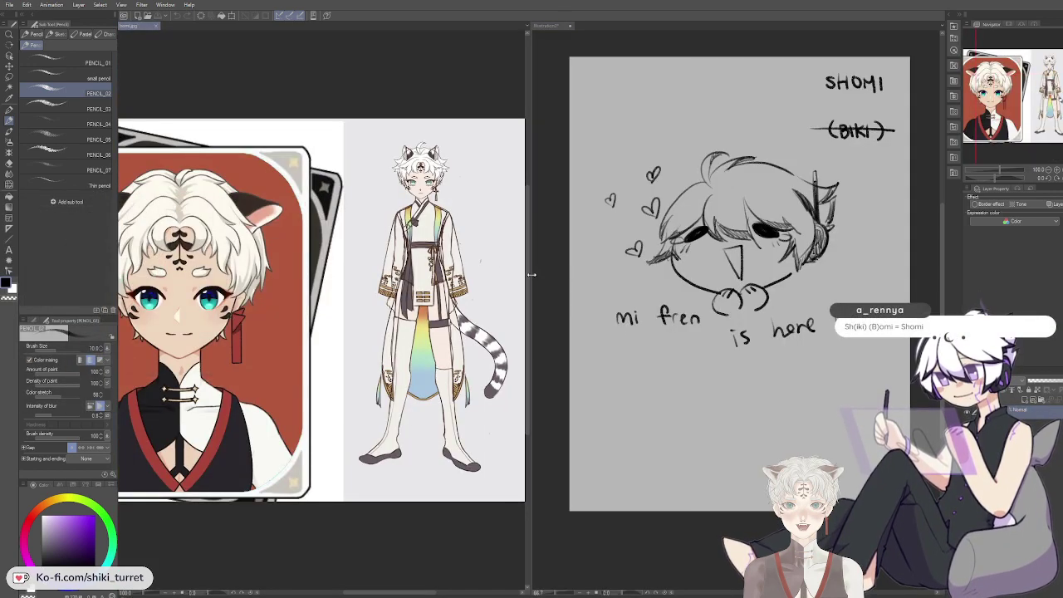
{"action": "left_click_drag", "start_coordinate": [532, 274], "coordinate": [336, 278]}
{"action": "key", "text": "ctrl+space"}
{"action": "left_click_drag", "start_coordinate": [265, 299], "coordinate": [181, 301]}
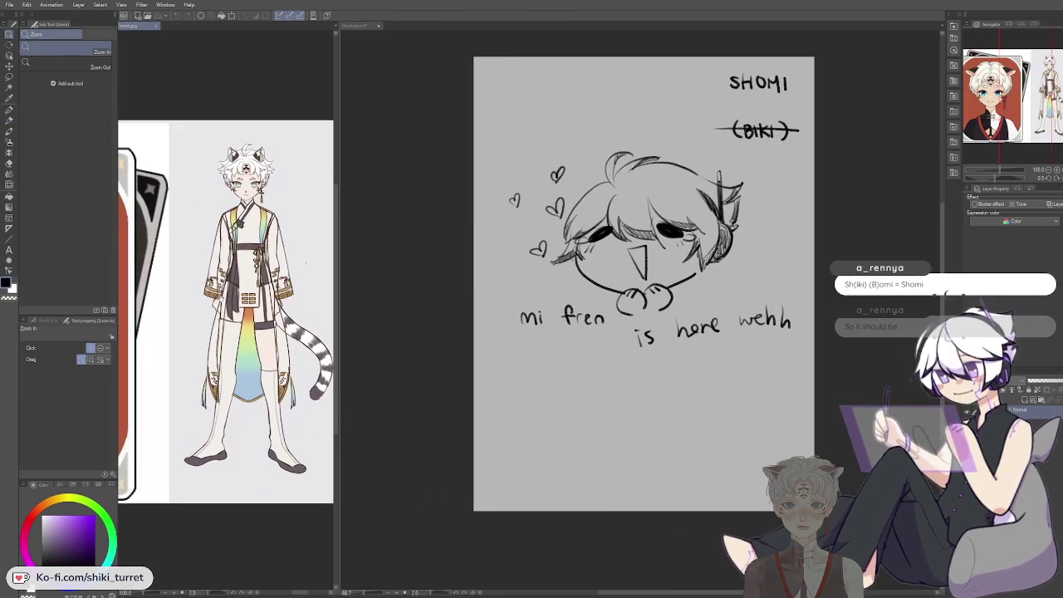
{"action": "scroll", "coordinate": [233, 248], "scroll_direction": "up", "scroll_amount": 1}
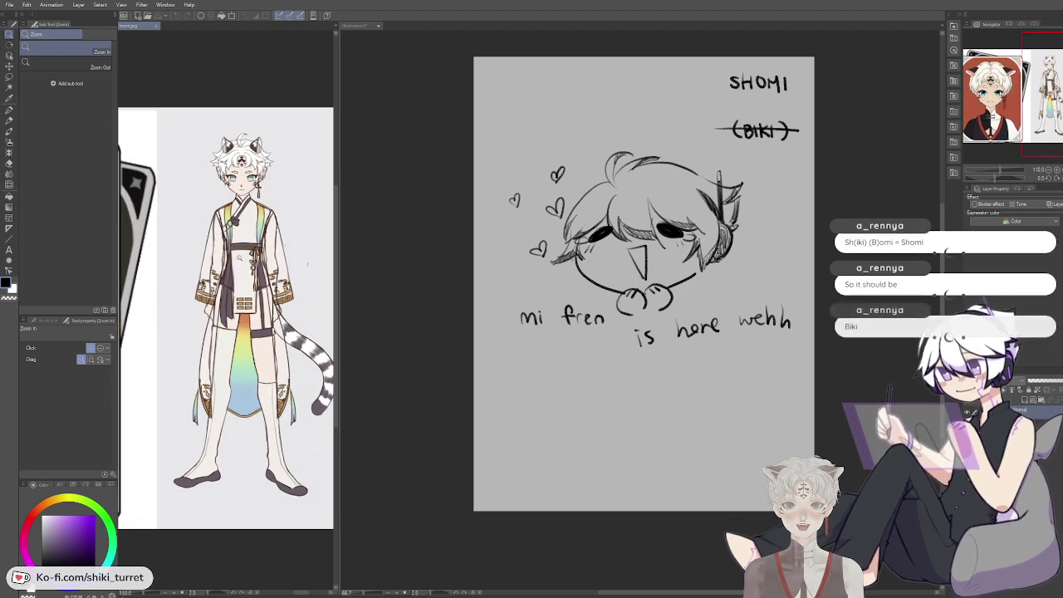
{"action": "left_click_drag", "start_coordinate": [277, 254], "coordinate": [237, 244]}
{"action": "scroll", "coordinate": [265, 236], "scroll_direction": "up", "scroll_amount": 1}
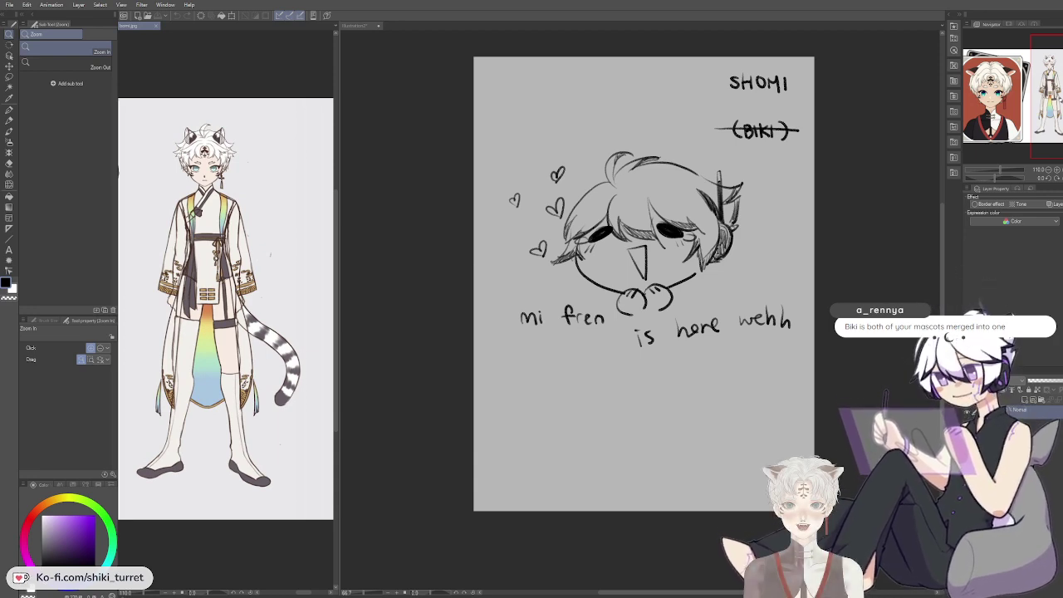
Step: Move the captioned chibi sketch down to the lower part of the canvas and scale it to 45%
{"action": "left_click", "coordinate": [644, 283]}
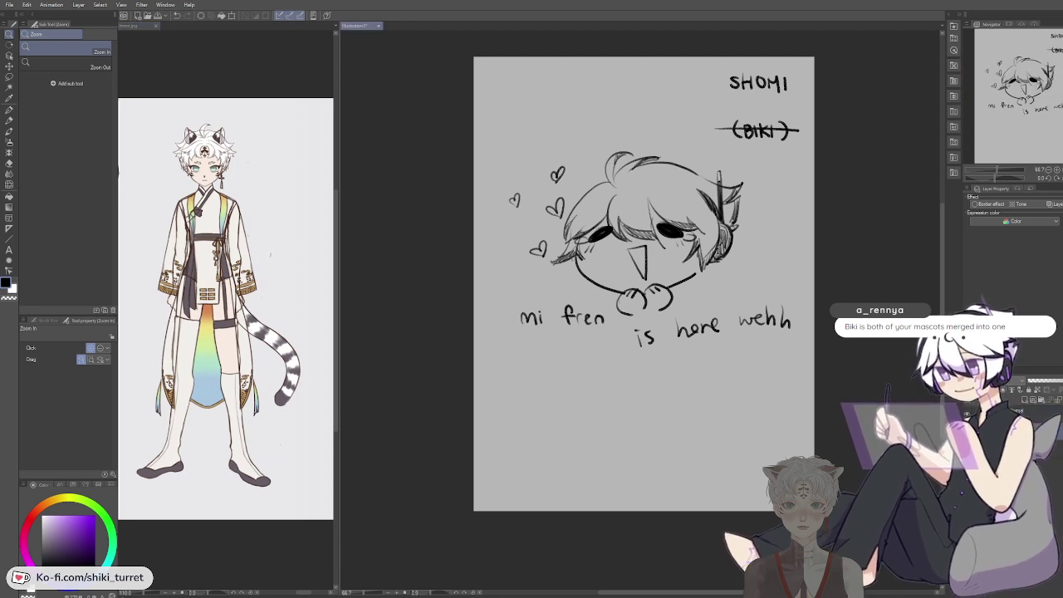
{"action": "key", "text": "k"}
{"action": "mouse_move", "coordinate": [644, 249]}
{"action": "left_mouse_down"}
{"action": "mouse_move", "coordinate": [645, 416]}
{"action": "mouse_move", "coordinate": [644, 394]}
{"action": "left_mouse_up"}
{"action": "key", "text": "ctrl+t"}
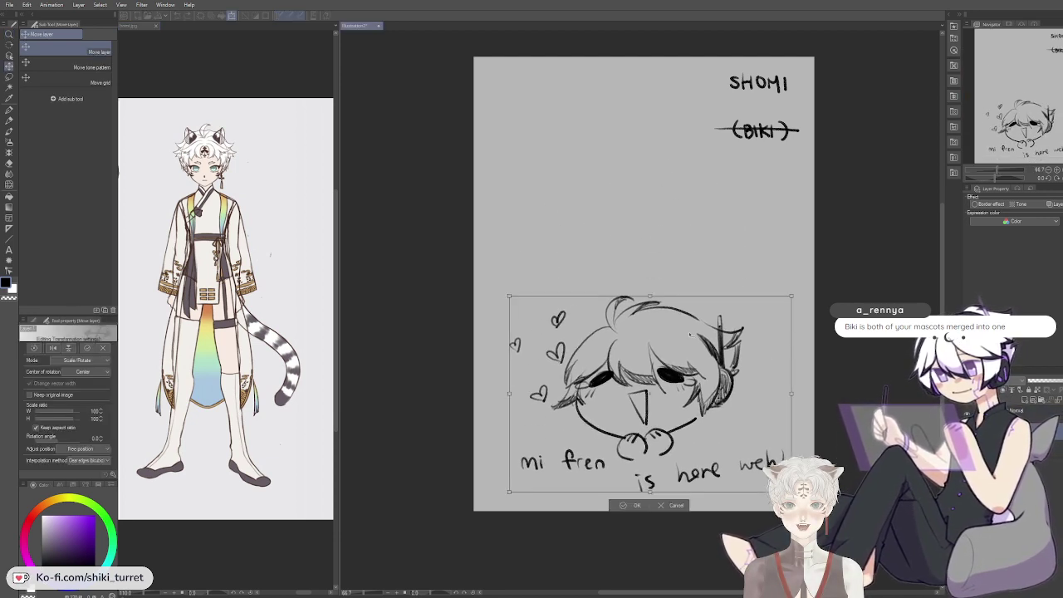
{"action": "left_click_drag", "start_coordinate": [509, 299], "coordinate": [664, 406]}
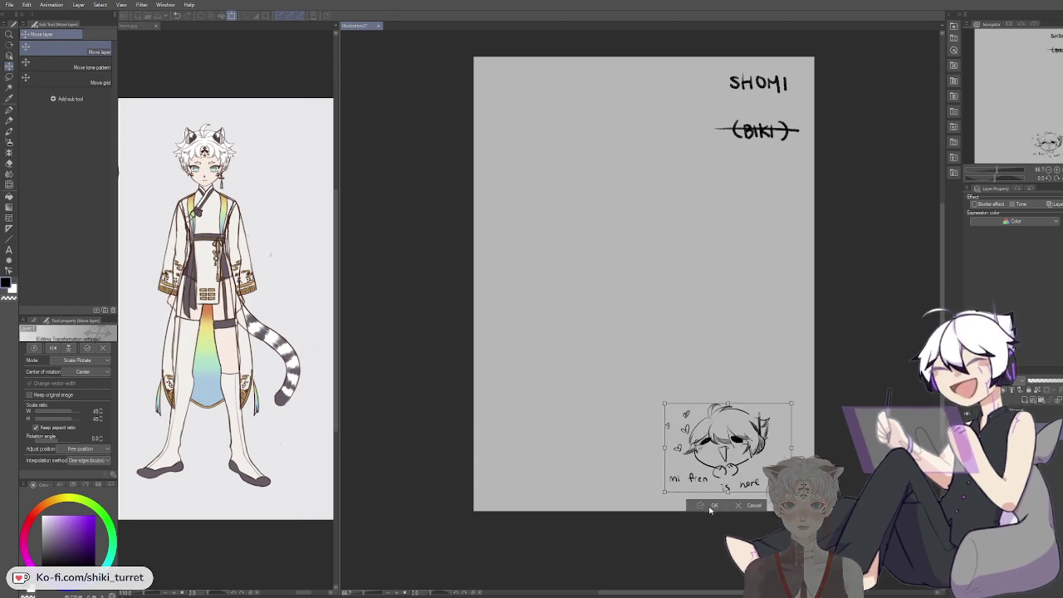
{"action": "key", "text": "Return"}
Step: Move the shrunken chibi sketch into the lower-left corner of the canvas
{"action": "left_click_drag", "start_coordinate": [723, 448], "coordinate": [743, 458]}
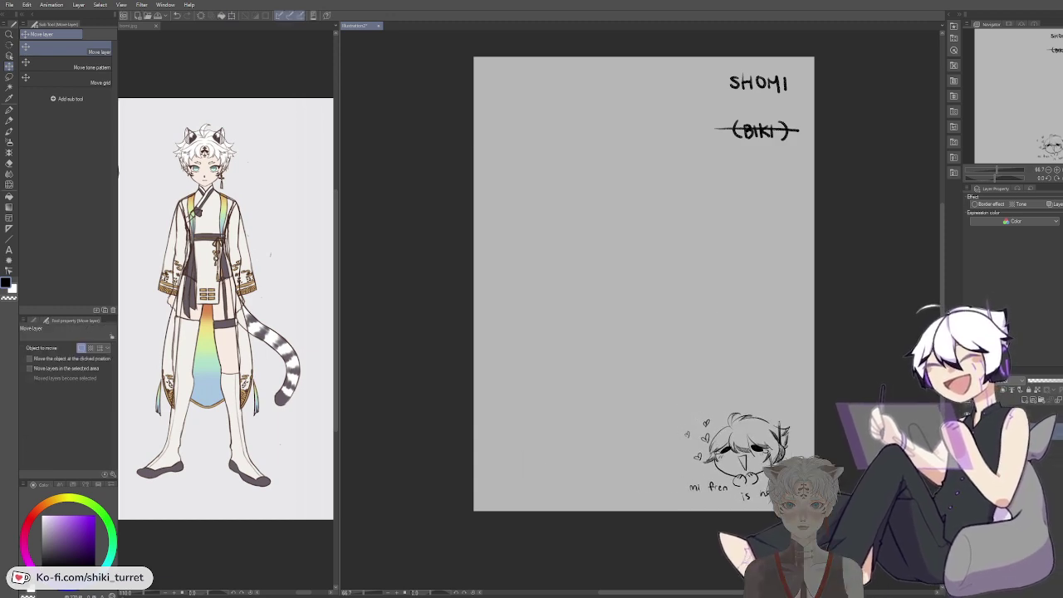
{"action": "key", "text": "ctrl+space"}
{"action": "left_click", "coordinate": [818, 441]}
{"action": "mouse_move", "coordinate": [791, 402]}
{"action": "left_mouse_down"}
{"action": "mouse_move", "coordinate": [835, 445]}
{"action": "mouse_move", "coordinate": [790, 412]}
{"action": "left_mouse_up"}
{"action": "left_click_drag", "start_coordinate": [847, 502], "coordinate": [572, 508]}
{"action": "key", "text": "alt+space"}
{"action": "left_click", "coordinate": [704, 447]}
{"action": "left_click_drag", "start_coordinate": [723, 427], "coordinate": [727, 451]}
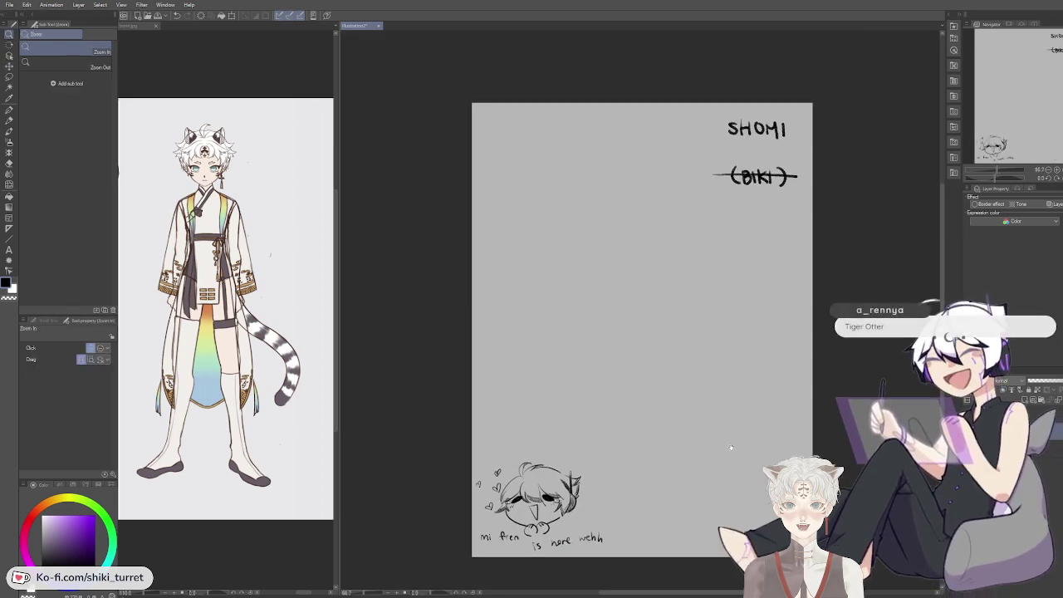
{"action": "key", "text": "p"}
{"action": "key", "text": "p"}
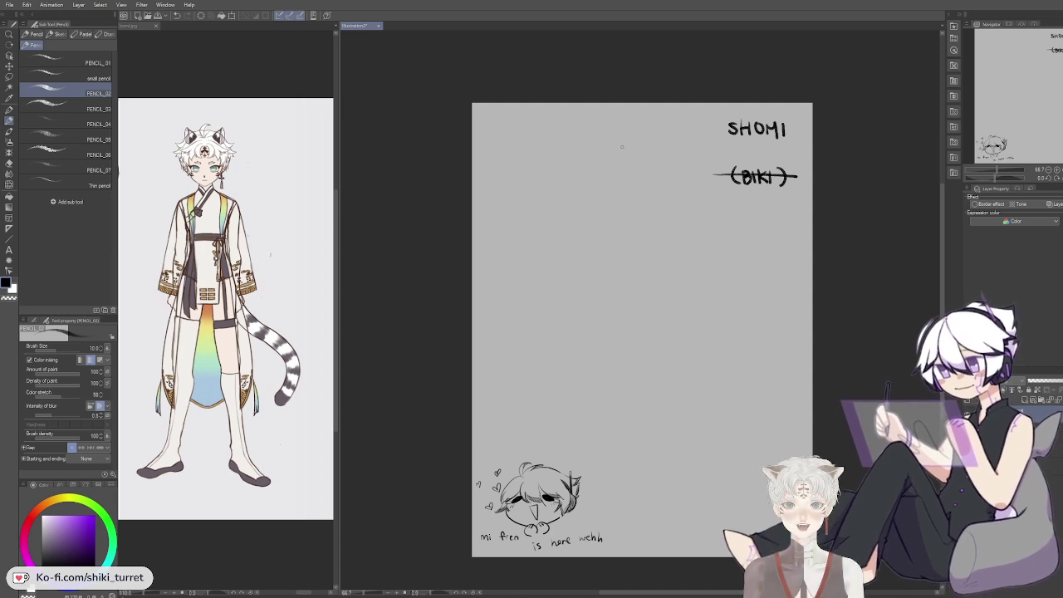
{"action": "key", "text": "ctrl+z"}
{"action": "mouse_move", "coordinate": [614, 175]}
{"action": "left_mouse_down"}
{"action": "mouse_move", "coordinate": [658, 241]}
{"action": "mouse_move", "coordinate": [592, 198]}
{"action": "mouse_move", "coordinate": [594, 278]}
{"action": "mouse_move", "coordinate": [614, 181]}
{"action": "left_mouse_up"}
{"action": "key", "text": "ctrl+z"}
{"action": "key", "text": "ctrl+z"}
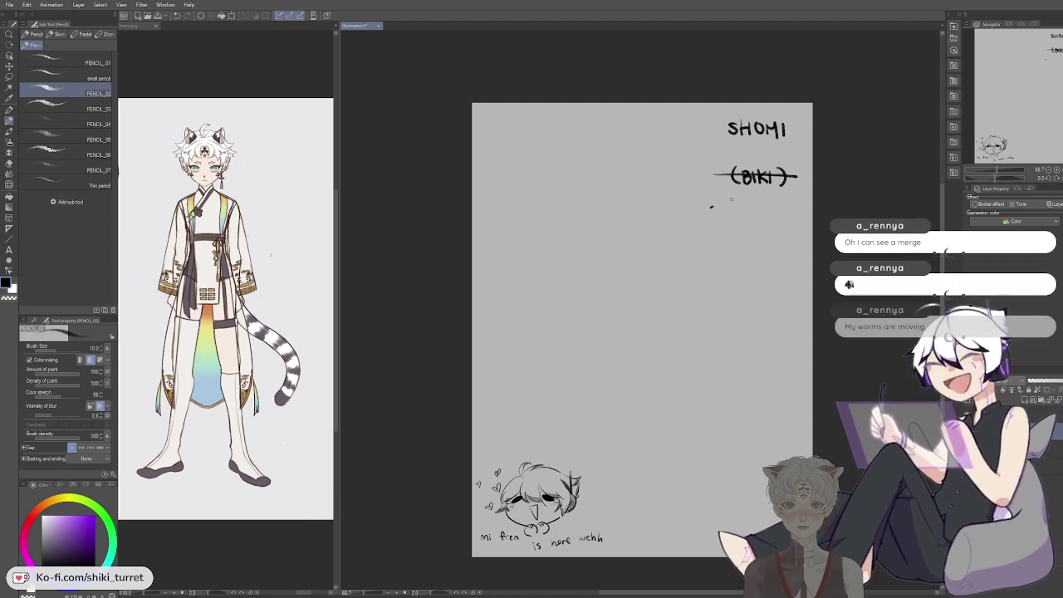
Step: Handwrite the first bullet note "empty braincase" under the crossed-out (BIKI) subtitle
{"action": "left_click_drag", "start_coordinate": [720, 208], "coordinate": [743, 218]}
{"action": "left_click_drag", "start_coordinate": [743, 206], "coordinate": [755, 210]}
{"action": "mouse_move", "coordinate": [750, 204]}
{"action": "left_mouse_down"}
{"action": "mouse_move", "coordinate": [761, 223]}
{"action": "mouse_move", "coordinate": [725, 236]}
{"action": "mouse_move", "coordinate": [769, 238]}
{"action": "left_mouse_up"}
{"action": "left_click_drag", "start_coordinate": [775, 231], "coordinate": [777, 237]}
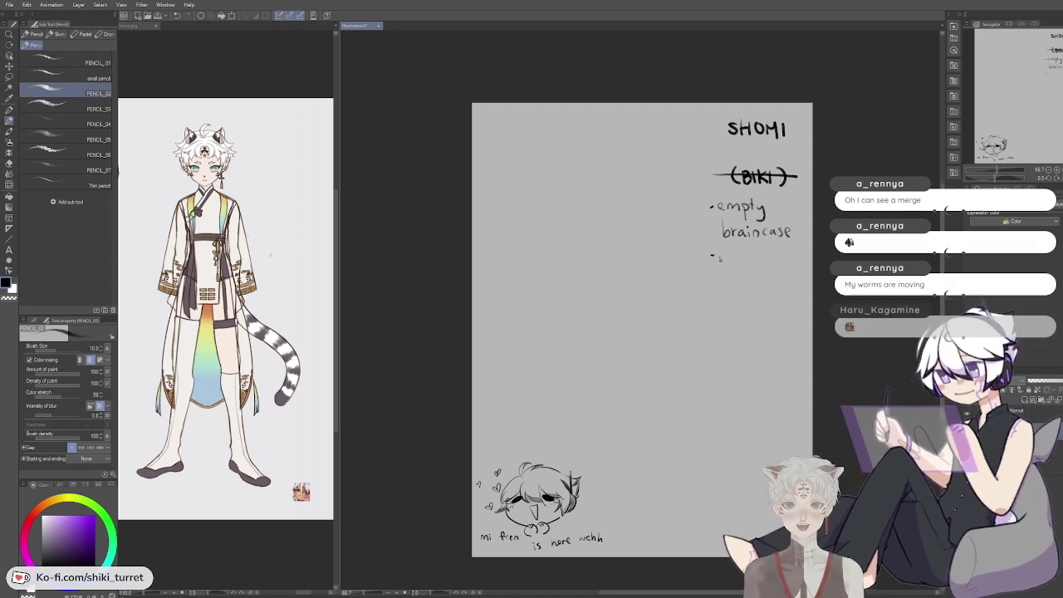
Step: Handwrite two more bullet notes, "white hair" and "tiger markings", below the empty braincase note
{"action": "left_click_drag", "start_coordinate": [713, 254], "coordinate": [785, 265]}
{"action": "left_click_drag", "start_coordinate": [790, 265], "coordinate": [795, 259]}
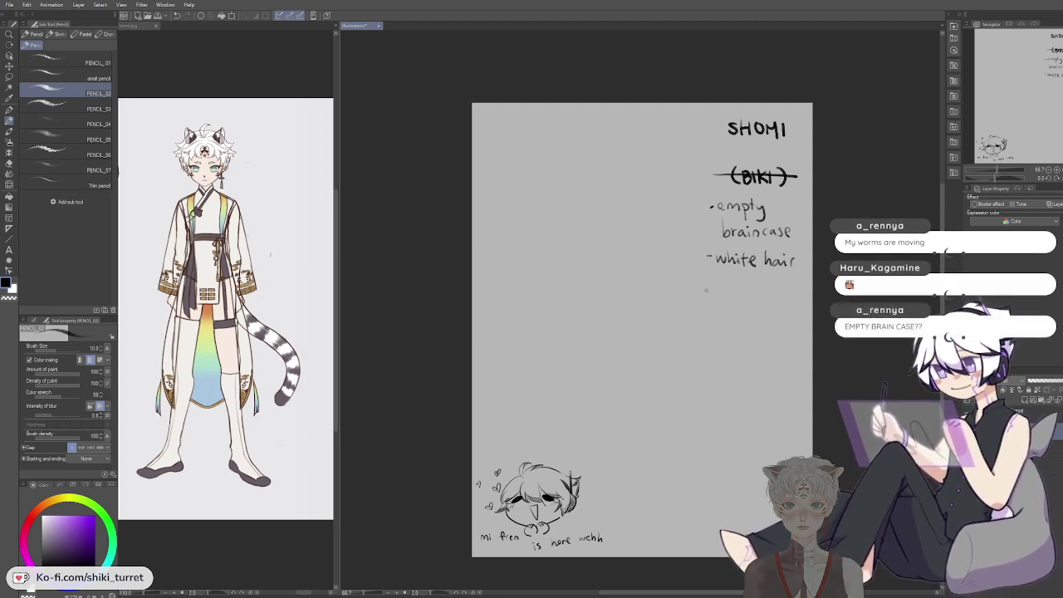
{"action": "left_click_drag", "start_coordinate": [718, 290], "coordinate": [725, 296]}
{"action": "mouse_move", "coordinate": [730, 289]}
{"action": "left_mouse_down"}
{"action": "mouse_move", "coordinate": [743, 305]}
{"action": "mouse_move", "coordinate": [763, 289]}
{"action": "left_mouse_up"}
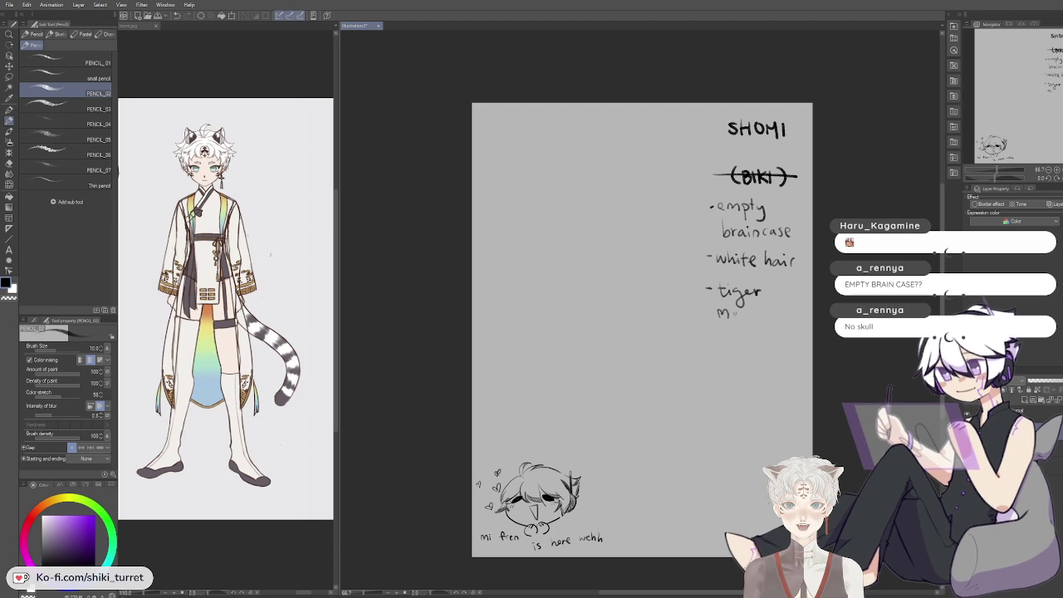
{"action": "left_click_drag", "start_coordinate": [760, 317], "coordinate": [772, 328]}
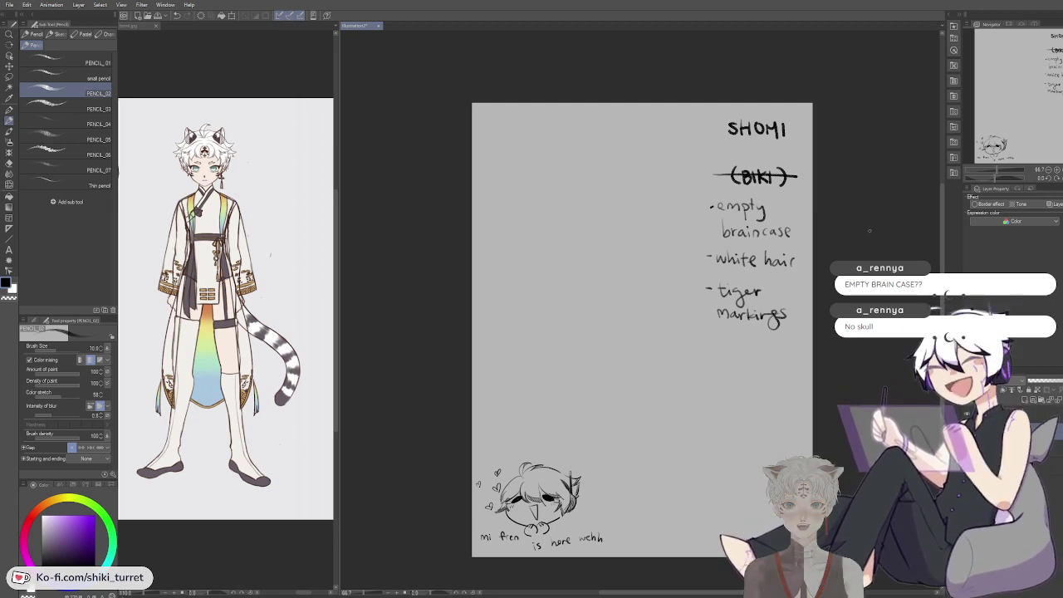
Step: Doodle a flat dome-shaped blob creature with two eyes and a small open mouth in the middle of the canvas
{"action": "mouse_move", "coordinate": [577, 276]}
{"action": "left_mouse_down"}
{"action": "mouse_move", "coordinate": [588, 252]}
{"action": "mouse_move", "coordinate": [690, 285]}
{"action": "mouse_move", "coordinate": [606, 248]}
{"action": "mouse_move", "coordinate": [682, 282]}
{"action": "mouse_move", "coordinate": [661, 299]}
{"action": "mouse_move", "coordinate": [519, 299]}
{"action": "left_mouse_up"}
{"action": "key", "text": "ctrl+z"}
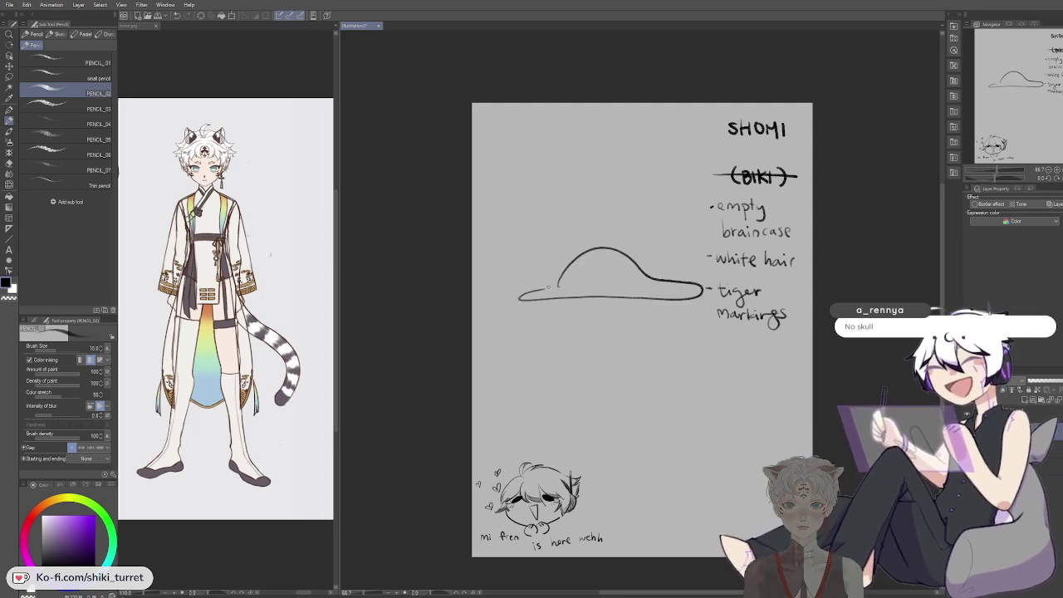
{"action": "left_click", "coordinate": [574, 273]}
{"action": "left_click", "coordinate": [628, 275]}
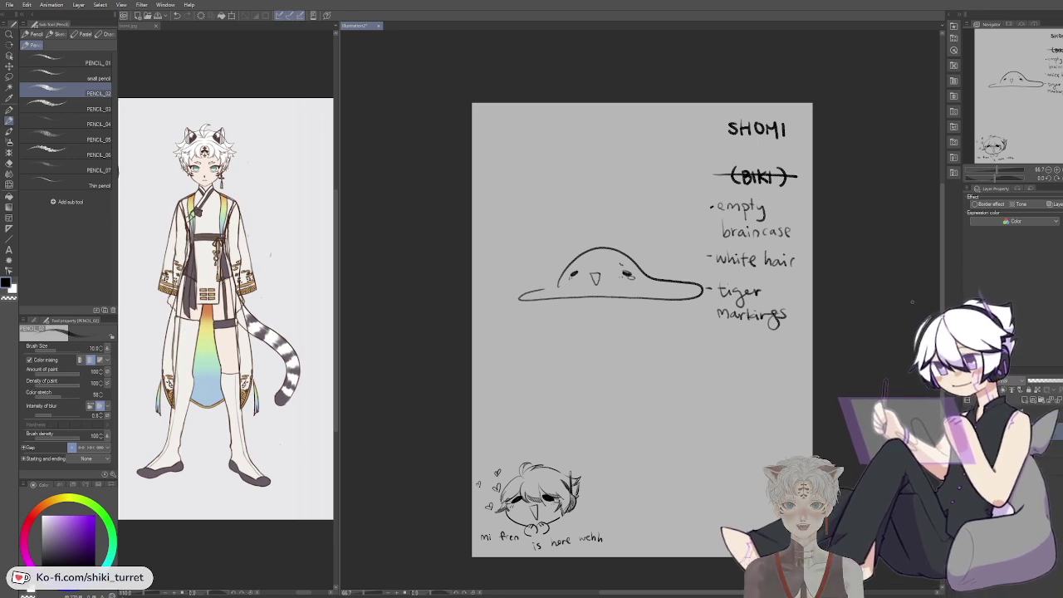
Step: Lasso the blob creature doodle, delete it, and return to the PENCIL_02 brush
{"action": "key", "text": "m"}
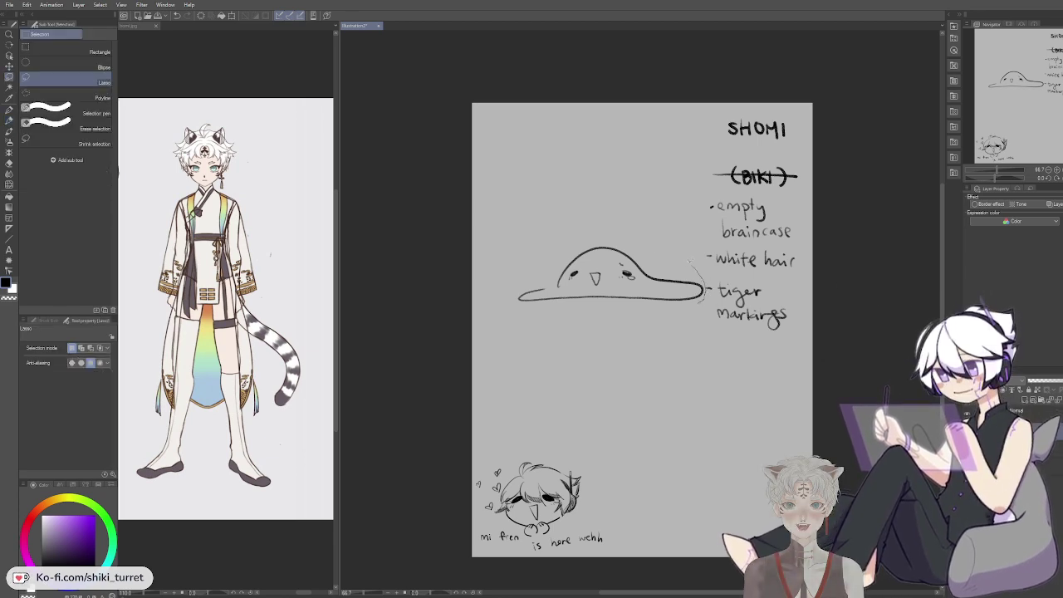
{"action": "left_click_drag", "start_coordinate": [689, 261], "coordinate": [696, 309]}
{"action": "key", "text": "Delete"}
{"action": "key", "text": "ctrl+d"}
{"action": "key", "text": "p"}
{"action": "key", "text": "p"}
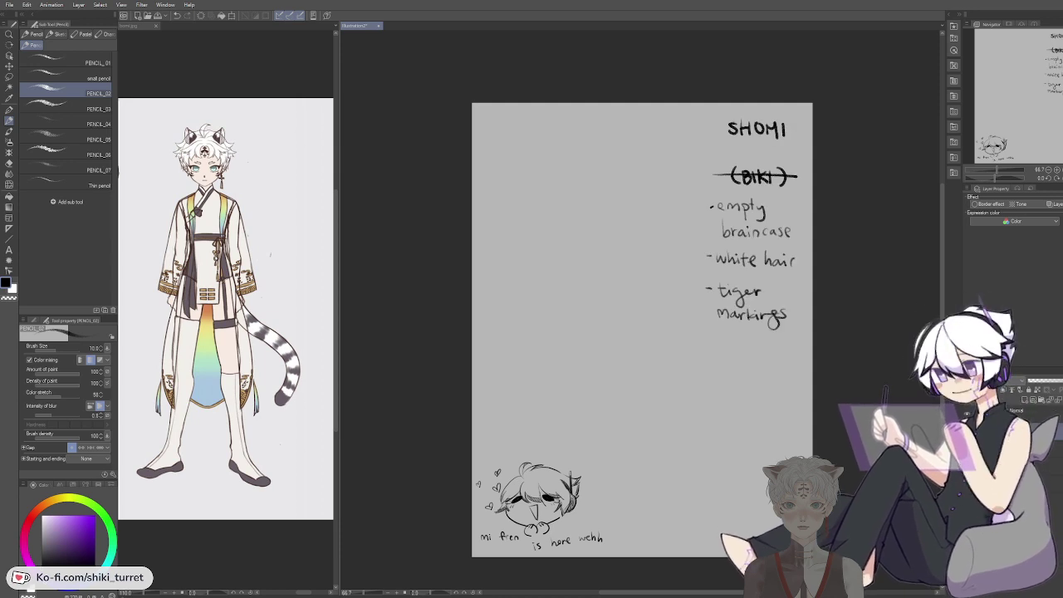
Step: Sketch a light upright oval for the head in the upper middle of the canvas, redrawing it until the shape works
{"action": "mouse_move", "coordinate": [561, 222]}
{"action": "left_mouse_down"}
{"action": "mouse_move", "coordinate": [625, 176]}
{"action": "mouse_move", "coordinate": [593, 259]}
{"action": "left_mouse_up"}
{"action": "key", "text": "ctrl+z"}
{"action": "mouse_move", "coordinate": [576, 178]}
{"action": "left_mouse_down"}
{"action": "mouse_move", "coordinate": [571, 227]}
{"action": "mouse_move", "coordinate": [613, 167]}
{"action": "mouse_move", "coordinate": [586, 160]}
{"action": "mouse_move", "coordinate": [587, 250]}
{"action": "mouse_move", "coordinate": [582, 169]}
{"action": "mouse_move", "coordinate": [601, 160]}
{"action": "mouse_move", "coordinate": [546, 196]}
{"action": "mouse_move", "coordinate": [626, 255]}
{"action": "mouse_move", "coordinate": [609, 157]}
{"action": "mouse_move", "coordinate": [624, 266]}
{"action": "left_mouse_up"}
{"action": "key", "text": "ctrl+z"}
{"action": "key", "text": "ctrl+z"}
{"action": "key", "text": "ctrl+z"}
{"action": "key", "text": "ctrl+z"}
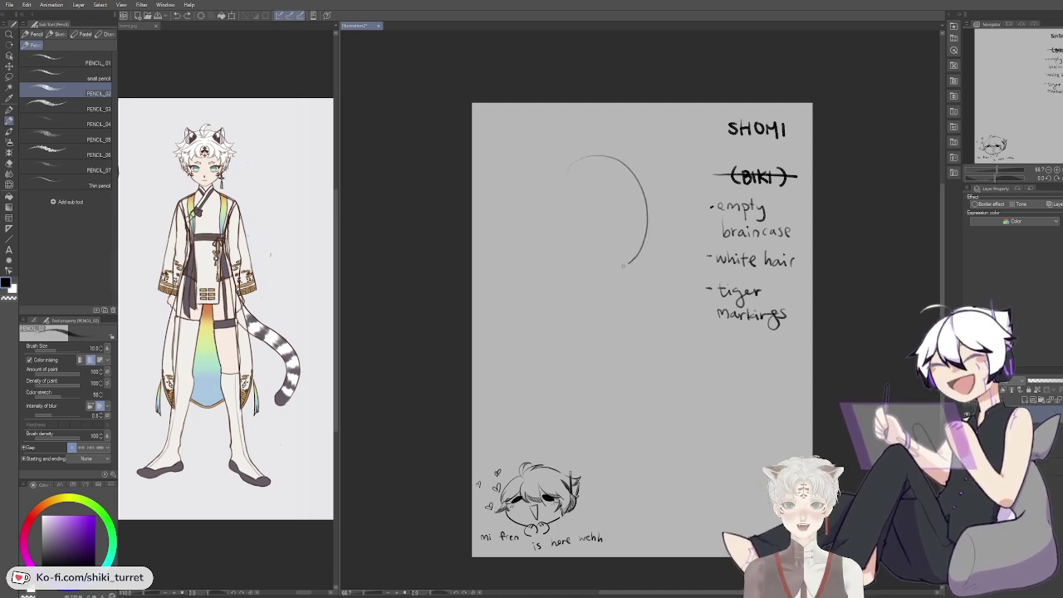
{"action": "key", "text": "ctrl+z"}
{"action": "mouse_move", "coordinate": [591, 154]}
{"action": "left_mouse_down"}
{"action": "mouse_move", "coordinate": [584, 266]}
{"action": "mouse_move", "coordinate": [638, 206]}
{"action": "left_mouse_up"}
{"action": "key", "text": "ctrl+z"}
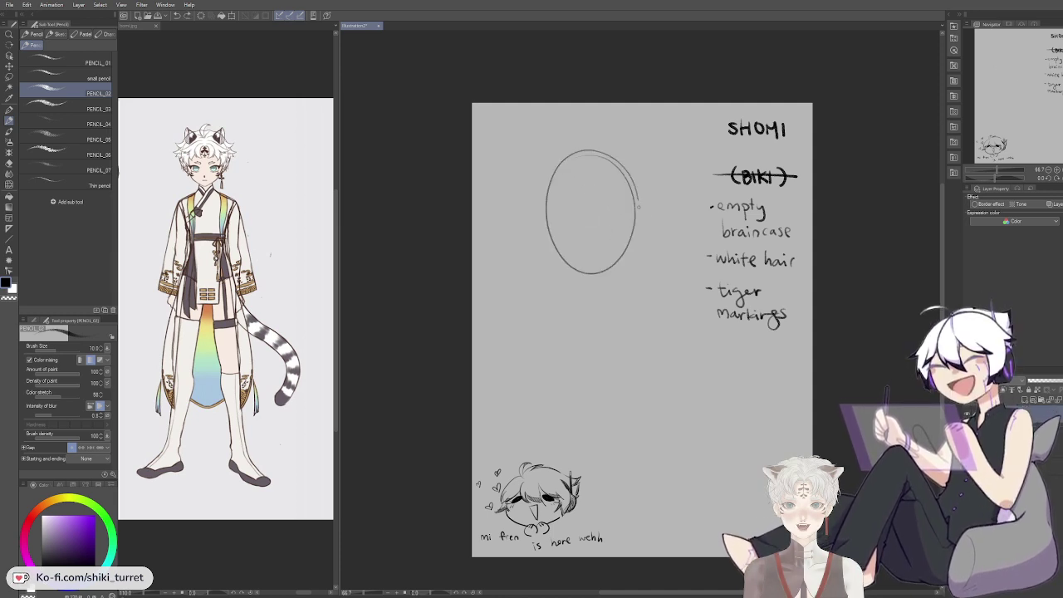
{"action": "key", "text": "ctrl+z"}
{"action": "mouse_move", "coordinate": [615, 160]}
{"action": "left_mouse_down"}
{"action": "mouse_move", "coordinate": [599, 160]}
{"action": "mouse_move", "coordinate": [598, 268]}
{"action": "left_mouse_up"}
Step: Add curved, upward-tilting eye guidelines and a vertical centre line across the head oval
{"action": "mouse_move", "coordinate": [558, 218]}
{"action": "left_mouse_down"}
{"action": "mouse_move", "coordinate": [628, 218]}
{"action": "mouse_move", "coordinate": [653, 208]}
{"action": "left_mouse_up"}
{"action": "key", "text": "ctrl+z"}
{"action": "left_click_drag", "start_coordinate": [535, 236], "coordinate": [656, 204]}
{"action": "key", "text": "ctrl+z"}
{"action": "key", "text": "ctrl+z"}
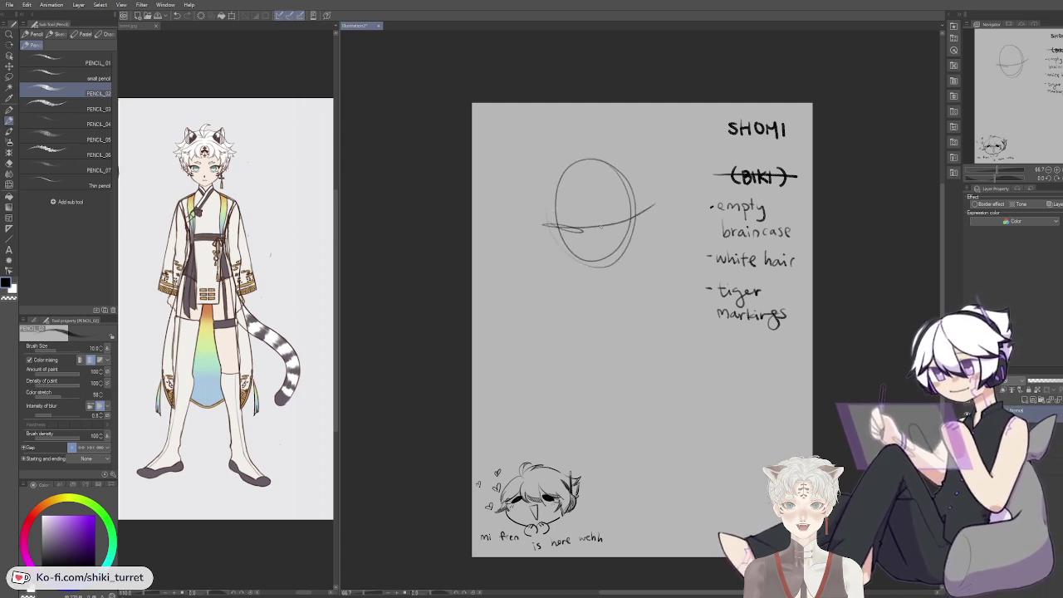
{"action": "left_click_drag", "start_coordinate": [595, 172], "coordinate": [600, 268]}
{"action": "key", "text": "ctrl+z"}
{"action": "key", "text": "ctrl+z"}
{"action": "mouse_move", "coordinate": [557, 229]}
{"action": "left_mouse_down"}
{"action": "mouse_move", "coordinate": [655, 204]}
{"action": "mouse_move", "coordinate": [638, 214]}
{"action": "left_mouse_up"}
{"action": "key", "text": "ctrl+z"}
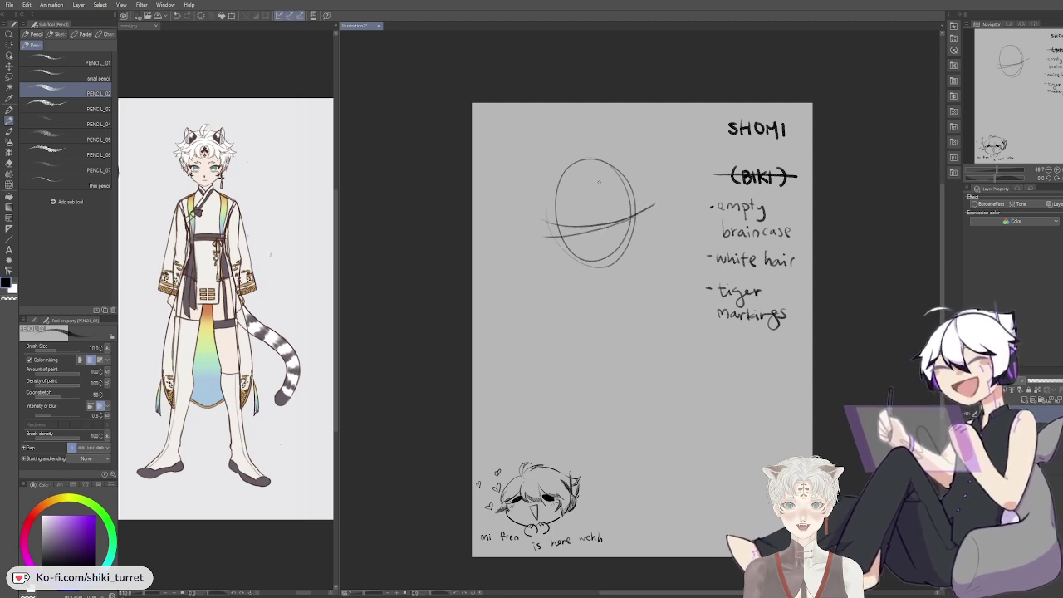
{"action": "left_click_drag", "start_coordinate": [595, 171], "coordinate": [599, 264]}
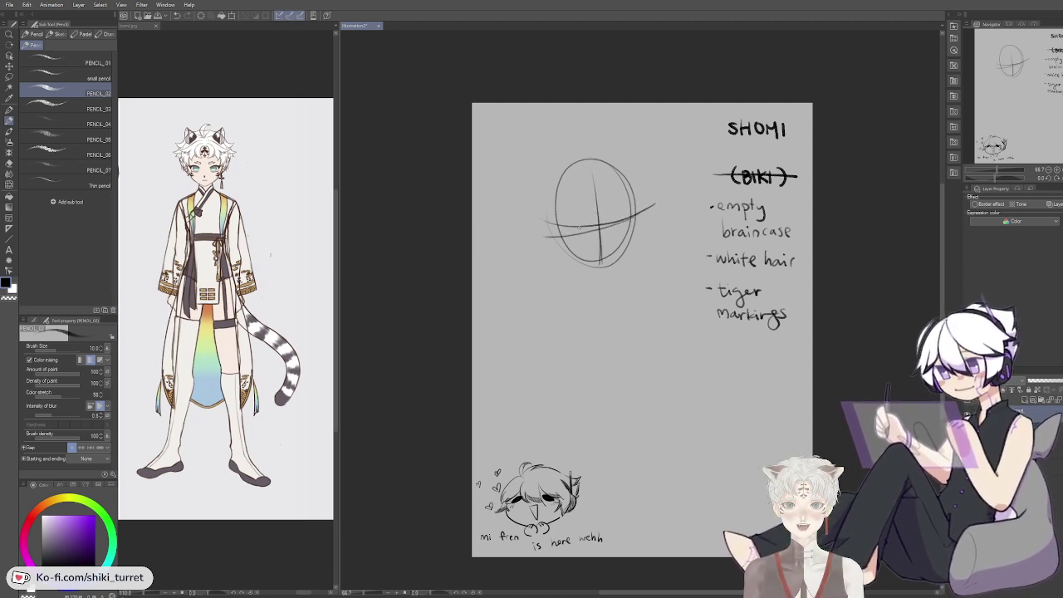
Step: Shape the jaw, pointed chin and cheek along the head oval, and mark the nose and mouth lightly
{"action": "left_click_drag", "start_coordinate": [609, 263], "coordinate": [634, 221]}
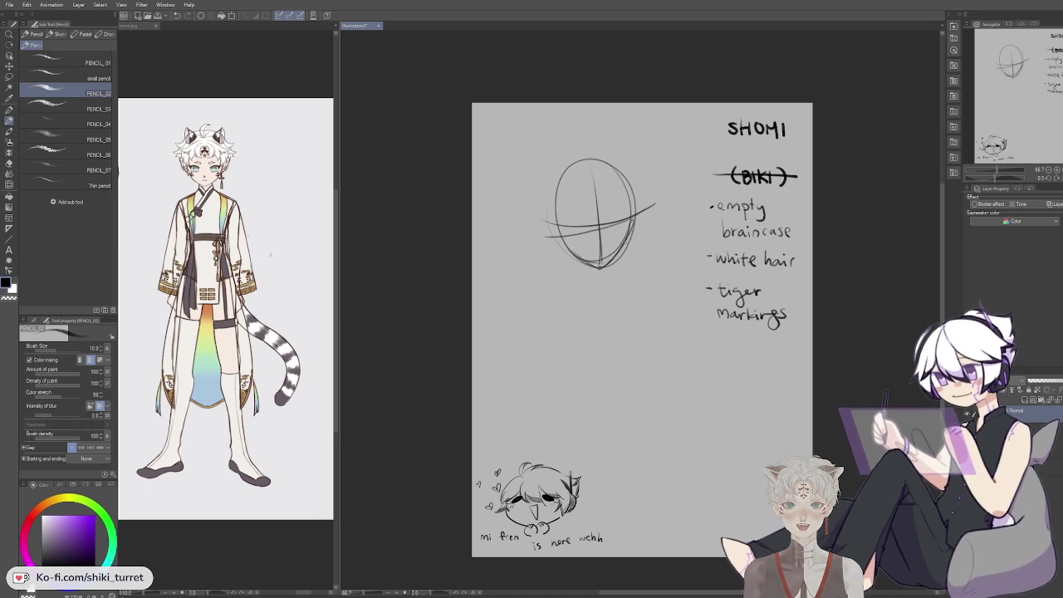
{"action": "key", "text": "ctrl+z"}
{"action": "key", "text": "ctrl+z"}
{"action": "mouse_move", "coordinate": [565, 245]}
{"action": "left_mouse_down"}
{"action": "mouse_move", "coordinate": [604, 268]}
{"action": "mouse_move", "coordinate": [632, 229]}
{"action": "left_mouse_up"}
{"action": "key", "text": "ctrl+z"}
{"action": "key", "text": "ctrl+z"}
{"action": "left_click_drag", "start_coordinate": [607, 265], "coordinate": [629, 234]}
{"action": "key", "text": "ctrl+z"}
{"action": "key", "text": "ctrl+z"}
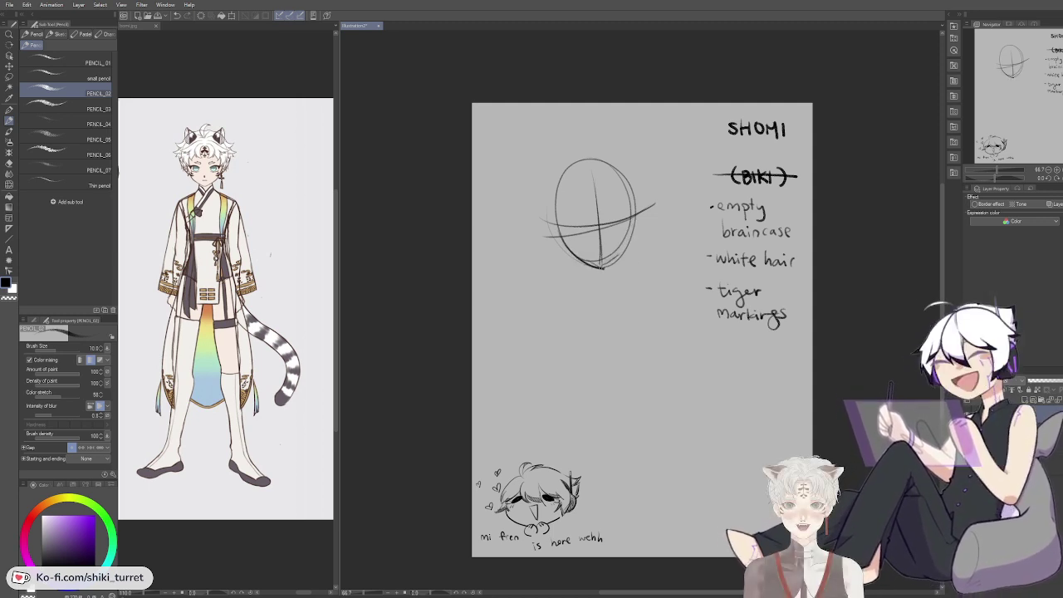
{"action": "left_click_drag", "start_coordinate": [604, 268], "coordinate": [628, 242]}
{"action": "left_click_drag", "start_coordinate": [632, 198], "coordinate": [626, 232]}
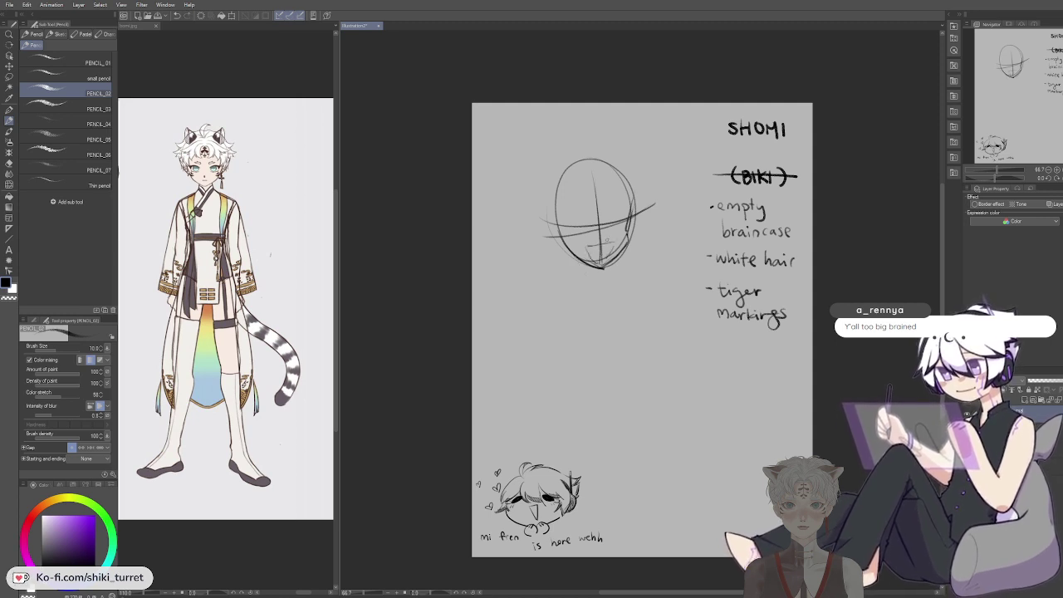
{"action": "left_click_drag", "start_coordinate": [604, 232], "coordinate": [612, 240]}
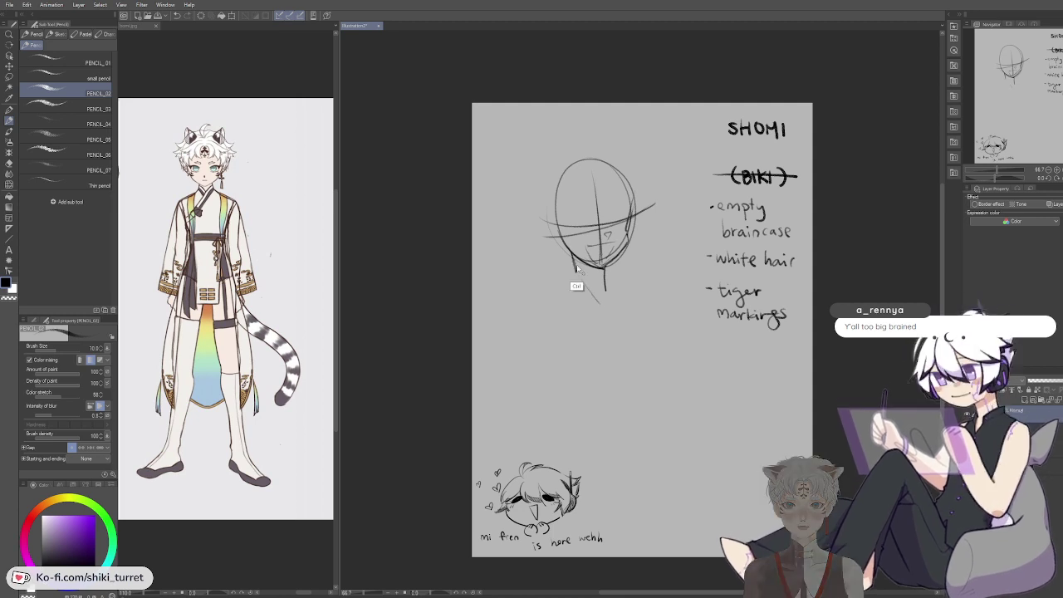
Step: Sketch the neck below the jaw with collarbone marks and shoulder lines running out to both sides
{"action": "left_click_drag", "start_coordinate": [575, 267], "coordinate": [603, 298]}
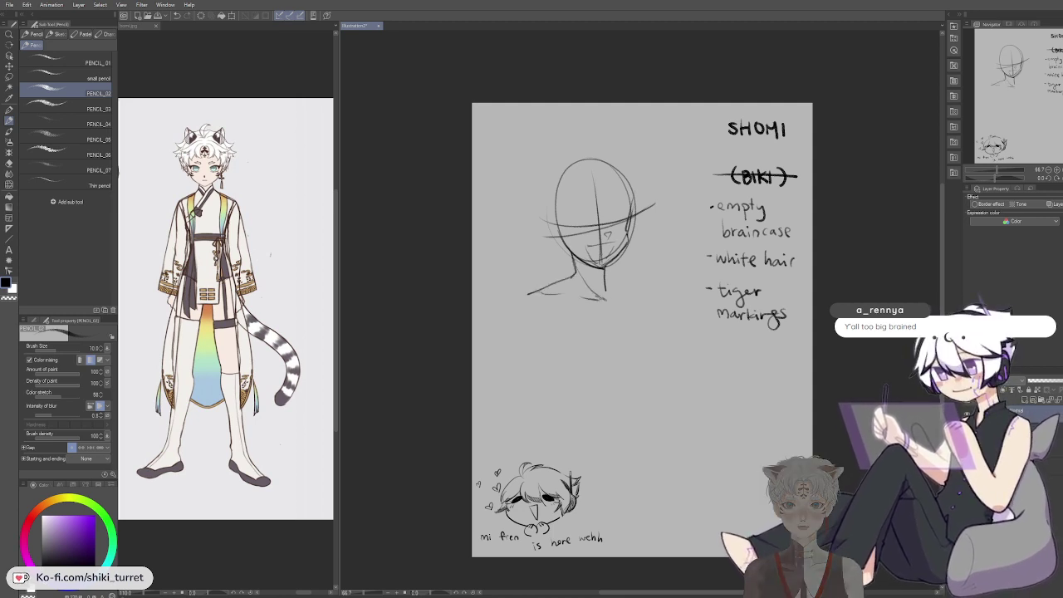
{"action": "key", "text": "ctrl+z"}
{"action": "key", "text": "ctrl+z"}
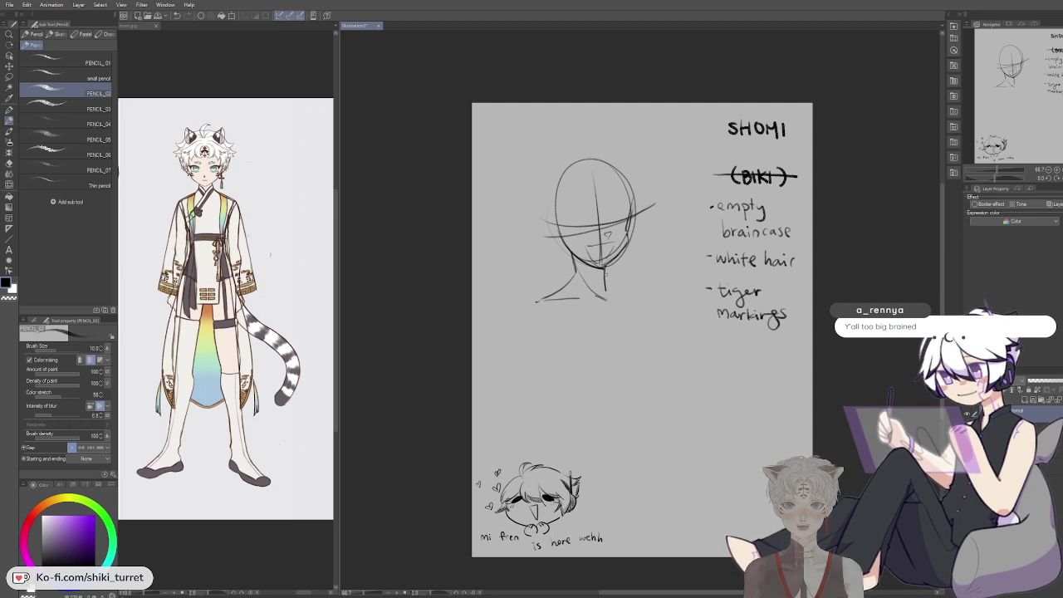
{"action": "left_click_drag", "start_coordinate": [604, 280], "coordinate": [649, 284]}
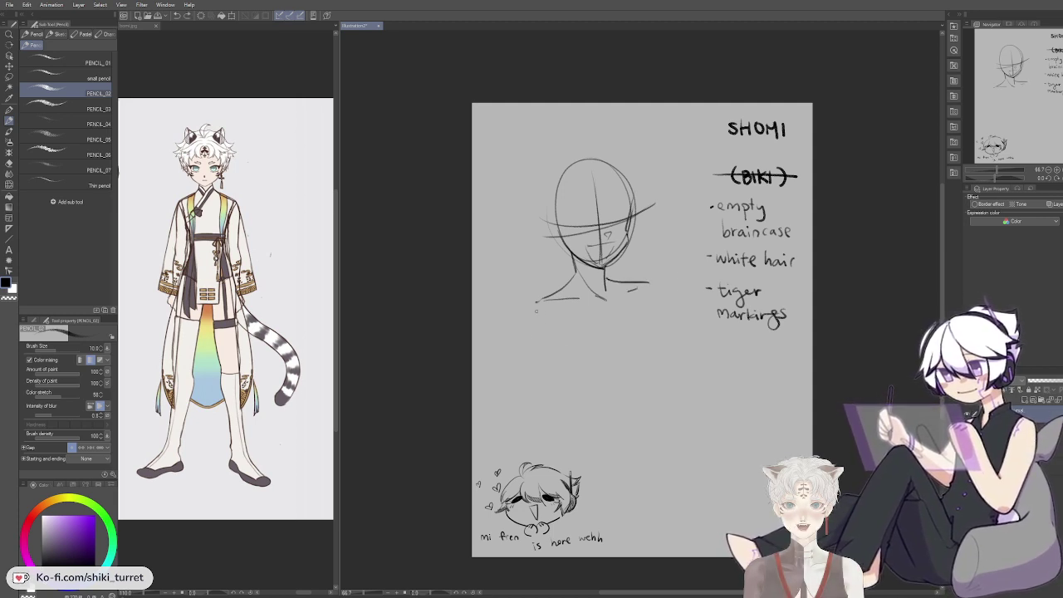
Step: Block in the torso with a side curving into a narrow waist, a chest line and two vertical side edges
{"action": "mouse_move", "coordinate": [532, 308]}
{"action": "left_mouse_down"}
{"action": "mouse_move", "coordinate": [547, 366]}
{"action": "mouse_move", "coordinate": [587, 423]}
{"action": "left_mouse_up"}
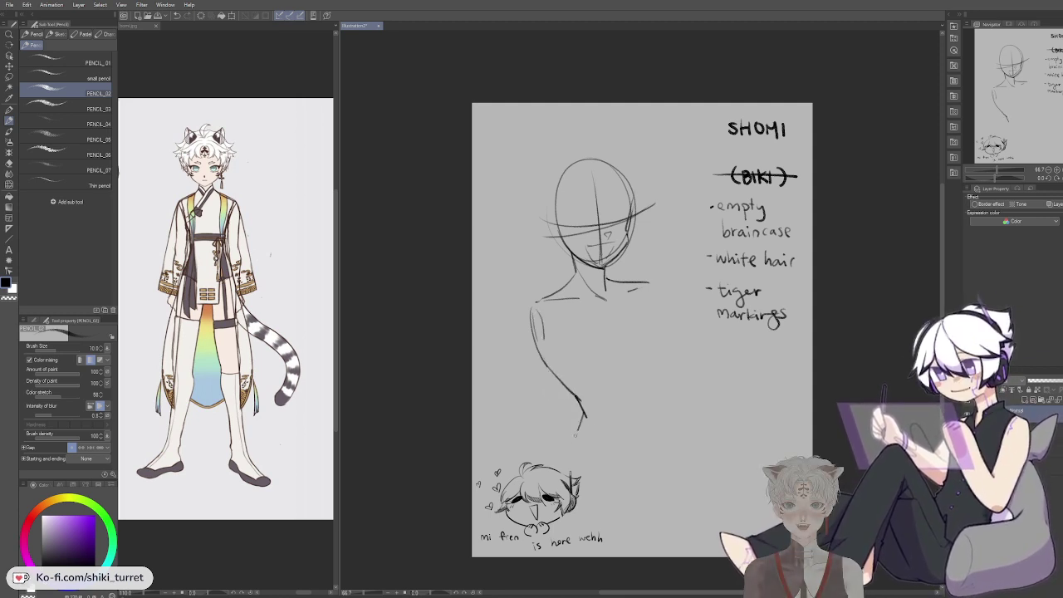
{"action": "left_click_drag", "start_coordinate": [587, 417], "coordinate": [570, 480]}
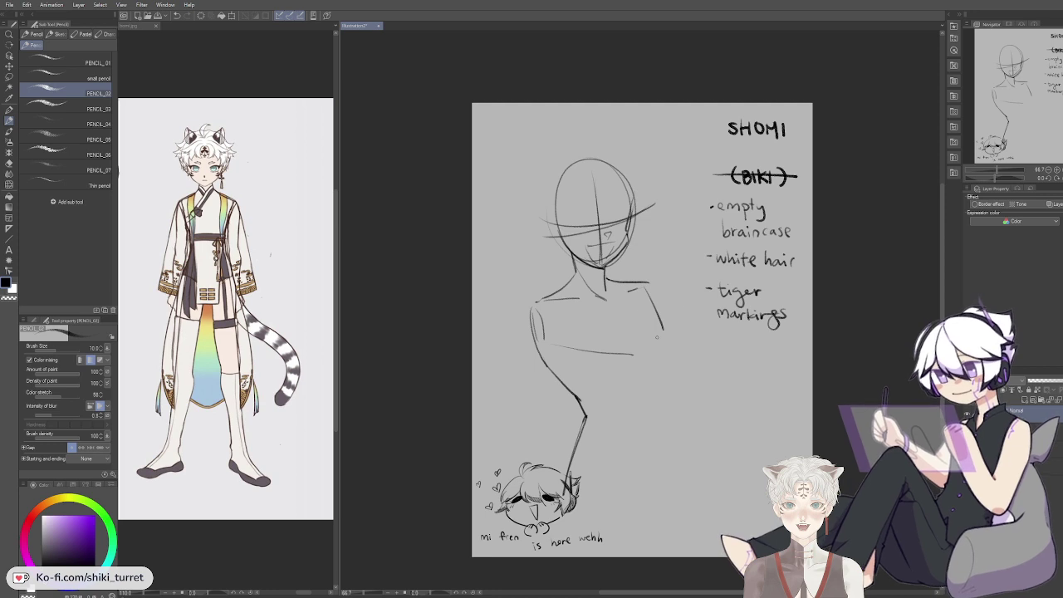
{"action": "key", "text": "ctrl+z"}
{"action": "mouse_move", "coordinate": [564, 353]}
{"action": "left_mouse_down"}
{"action": "mouse_move", "coordinate": [620, 351]}
{"action": "mouse_move", "coordinate": [650, 322]}
{"action": "mouse_move", "coordinate": [632, 343]}
{"action": "mouse_move", "coordinate": [636, 430]}
{"action": "left_mouse_up"}
{"action": "key", "text": "ctrl+z"}
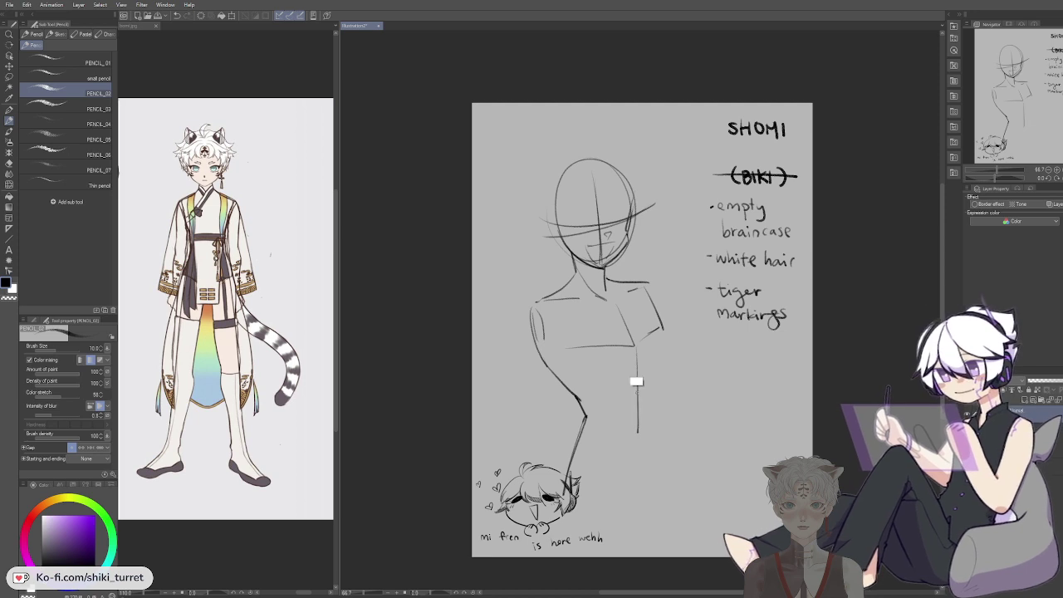
{"action": "left_click_drag", "start_coordinate": [663, 330], "coordinate": [663, 415]}
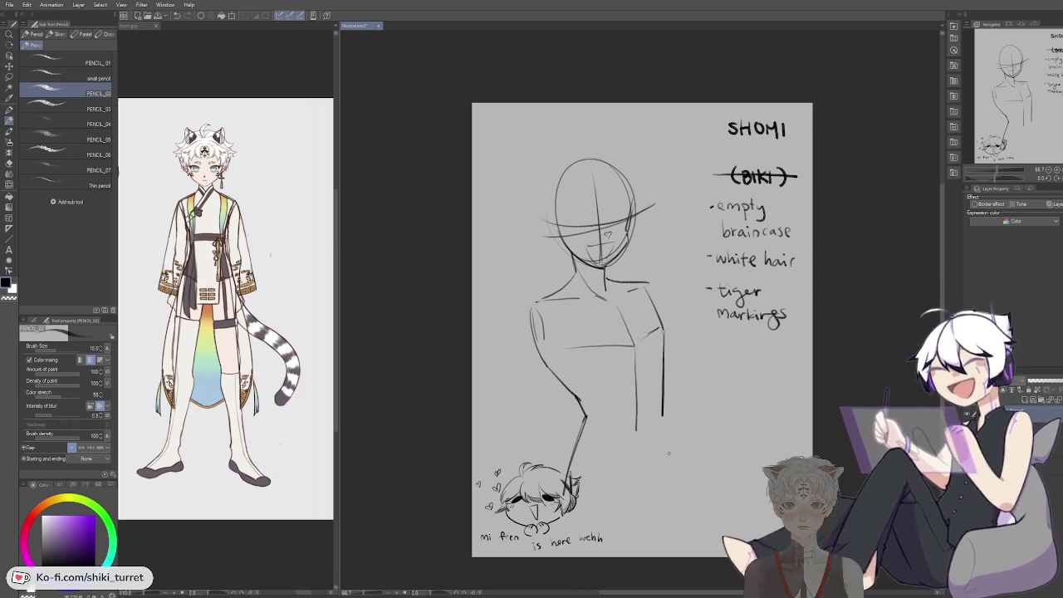
Step: Draw a long diagonal line from the base of the torso's outer edge down toward the canvas's lower right, redoing it for a clean angle
{"action": "left_click_drag", "start_coordinate": [666, 419], "coordinate": [696, 514]}
{"action": "key", "text": "ctrl+z"}
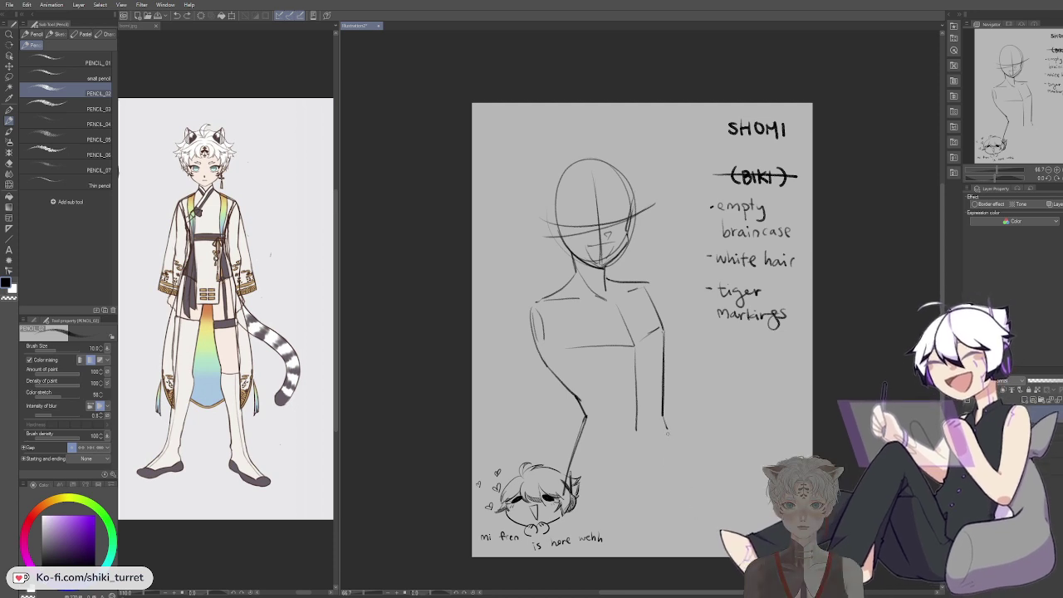
{"action": "left_click_drag", "start_coordinate": [667, 430], "coordinate": [697, 508]}
{"action": "key", "text": "ctrl+z"}
{"action": "left_click_drag", "start_coordinate": [664, 418], "coordinate": [690, 510]}
{"action": "key", "text": "ctrl+z"}
{"action": "key", "text": "ctrl+z"}
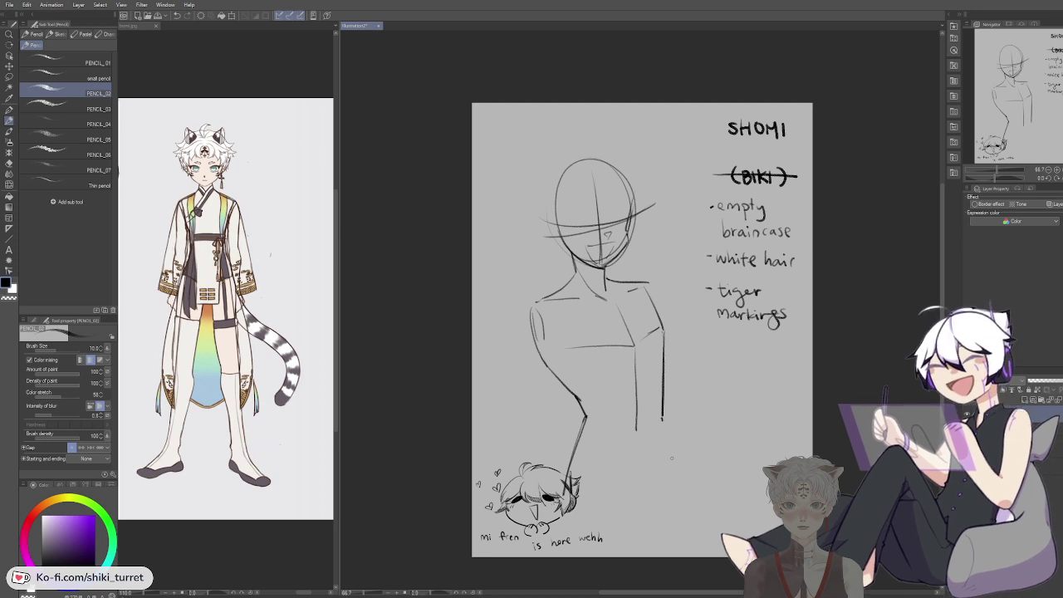
{"action": "left_click_drag", "start_coordinate": [665, 422], "coordinate": [696, 524]}
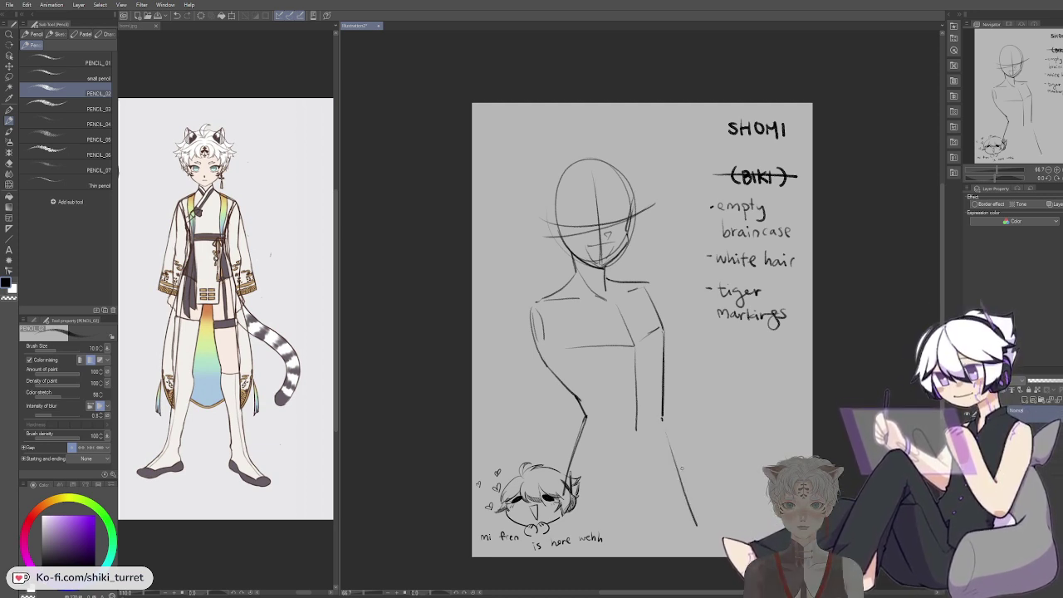
{"action": "key", "text": "ctrl+z"}
{"action": "left_click_drag", "start_coordinate": [664, 425], "coordinate": [699, 525]}
{"action": "key", "text": "ctrl+z"}
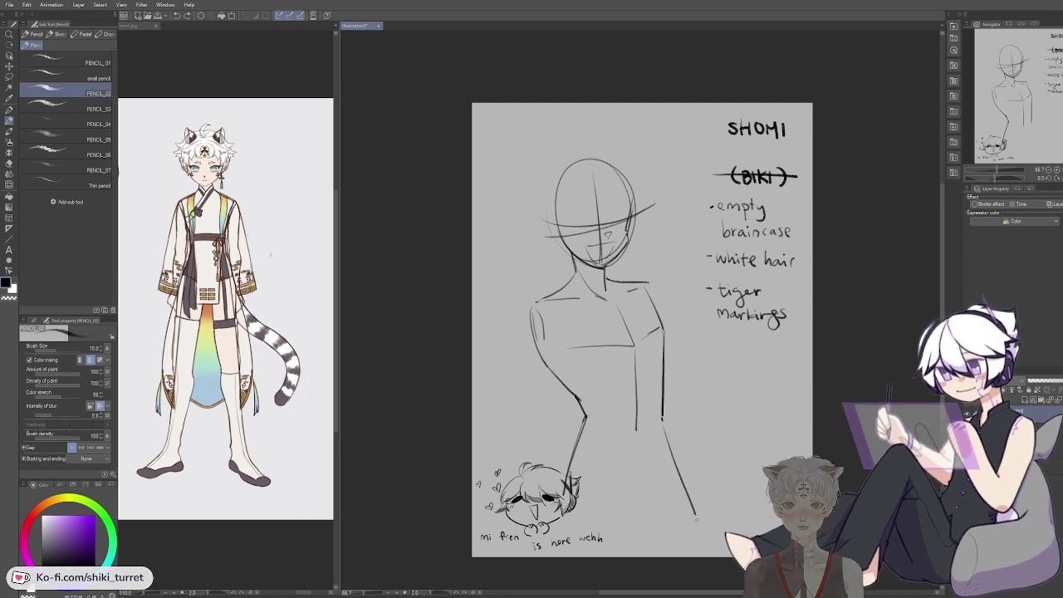
{"action": "key", "text": "ctrl+z"}
{"action": "left_click_drag", "start_coordinate": [664, 425], "coordinate": [705, 539]}
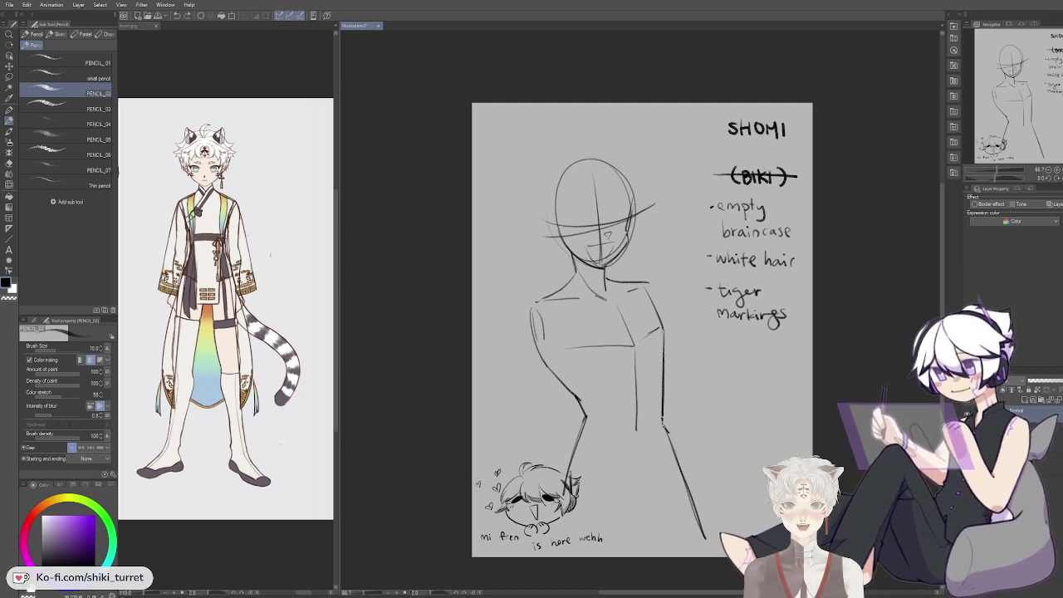
Step: Add a second, shallower diagonal limb line from the hip toward the lower right, replacing the near-horizontal attempts
{"action": "left_click_drag", "start_coordinate": [675, 430], "coordinate": [785, 404]}
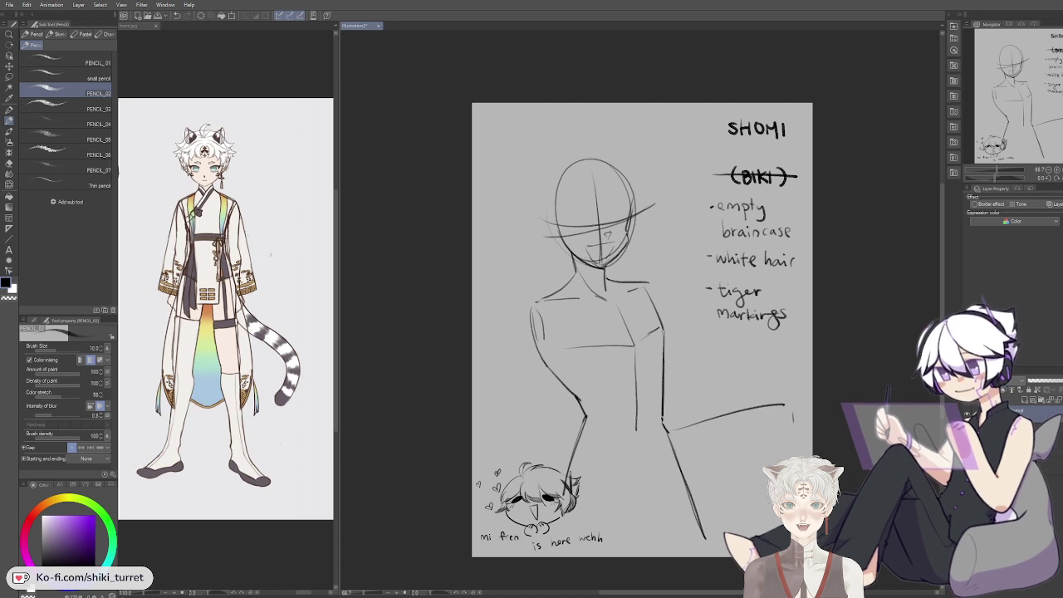
{"action": "key", "text": "ctrl+z"}
{"action": "left_click_drag", "start_coordinate": [668, 431], "coordinate": [794, 425]}
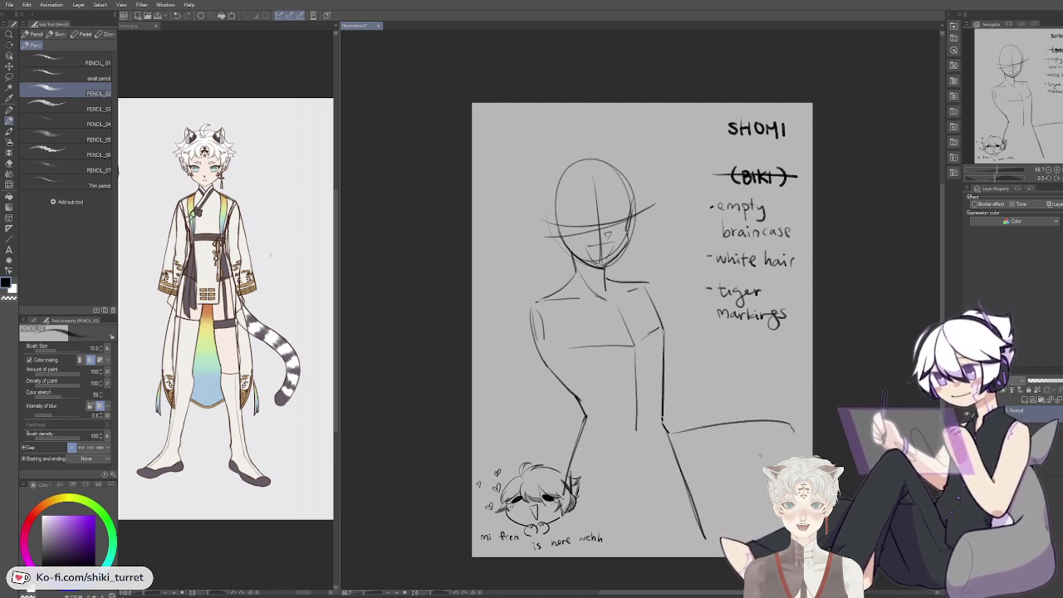
{"action": "key", "text": "ctrl+z"}
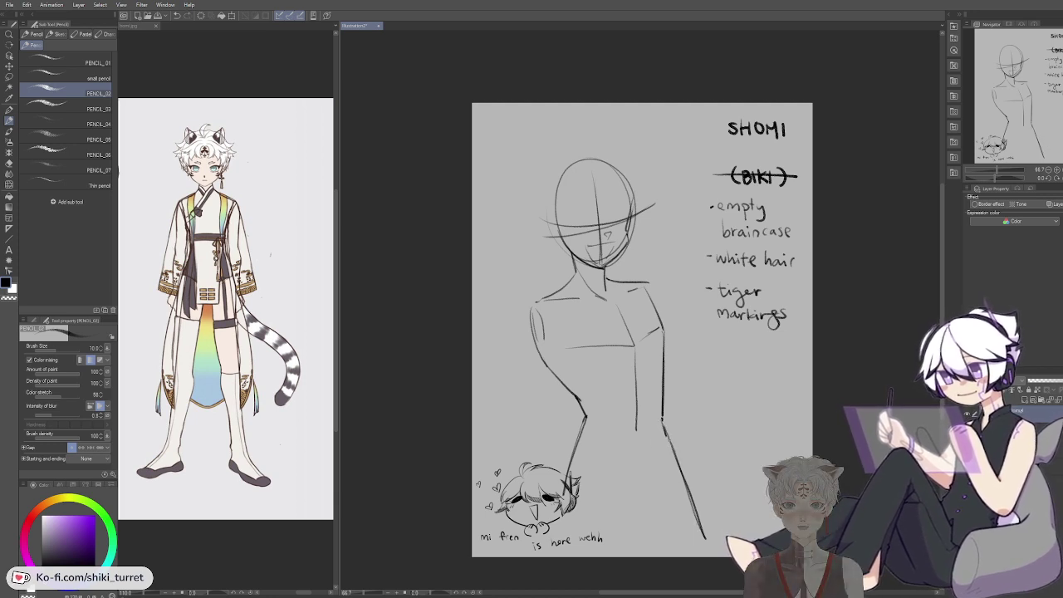
{"action": "left_click_drag", "start_coordinate": [669, 438], "coordinate": [748, 532]}
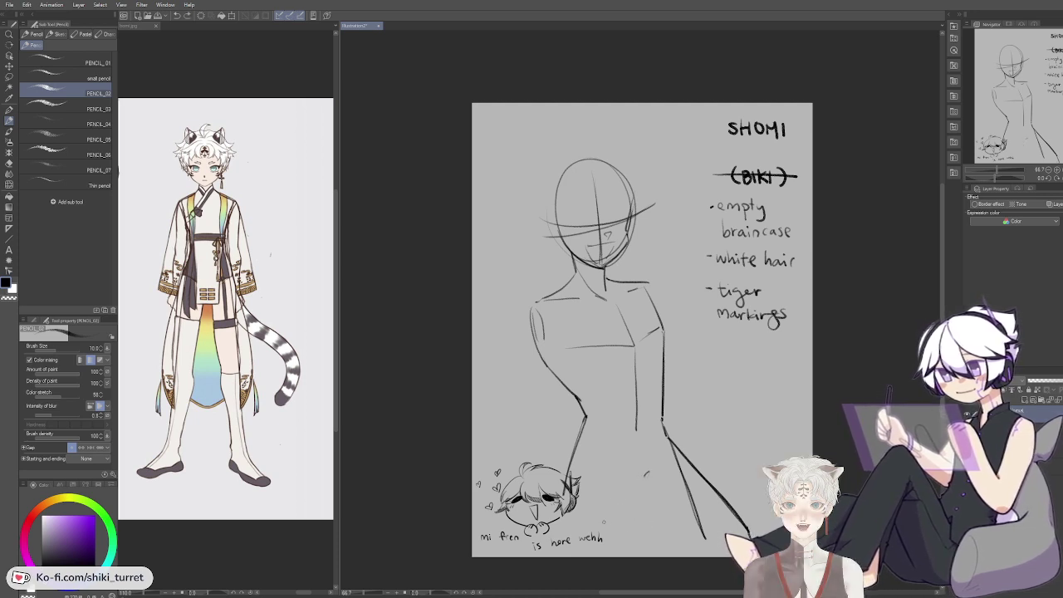
Step: Sketch a raised bent leg in front of the hips, with a rounded knee and both edges running to the canvas bottom
{"action": "mouse_move", "coordinate": [605, 516]}
{"action": "left_mouse_down"}
{"action": "mouse_move", "coordinate": [649, 476]}
{"action": "mouse_move", "coordinate": [645, 459]}
{"action": "mouse_move", "coordinate": [666, 489]}
{"action": "mouse_move", "coordinate": [643, 454]}
{"action": "mouse_move", "coordinate": [661, 468]}
{"action": "left_mouse_up"}
{"action": "key", "text": "ctrl+z"}
{"action": "key", "text": "ctrl+z"}
{"action": "key", "text": "ctrl+z"}
{"action": "key", "text": "ctrl+z"}
{"action": "key", "text": "ctrl+z"}
{"action": "left_click_drag", "start_coordinate": [609, 522], "coordinate": [646, 452]}
{"action": "mouse_move", "coordinate": [648, 451]}
{"action": "left_mouse_down"}
{"action": "mouse_move", "coordinate": [668, 469]}
{"action": "mouse_move", "coordinate": [662, 557]}
{"action": "left_mouse_up"}
{"action": "key", "text": "ctrl+z"}
{"action": "left_click_drag", "start_coordinate": [670, 472], "coordinate": [648, 557]}
{"action": "key", "text": "ctrl+z"}
{"action": "left_click_drag", "start_coordinate": [672, 472], "coordinate": [649, 556]}
{"action": "left_click_drag", "start_coordinate": [615, 490], "coordinate": [609, 557]}
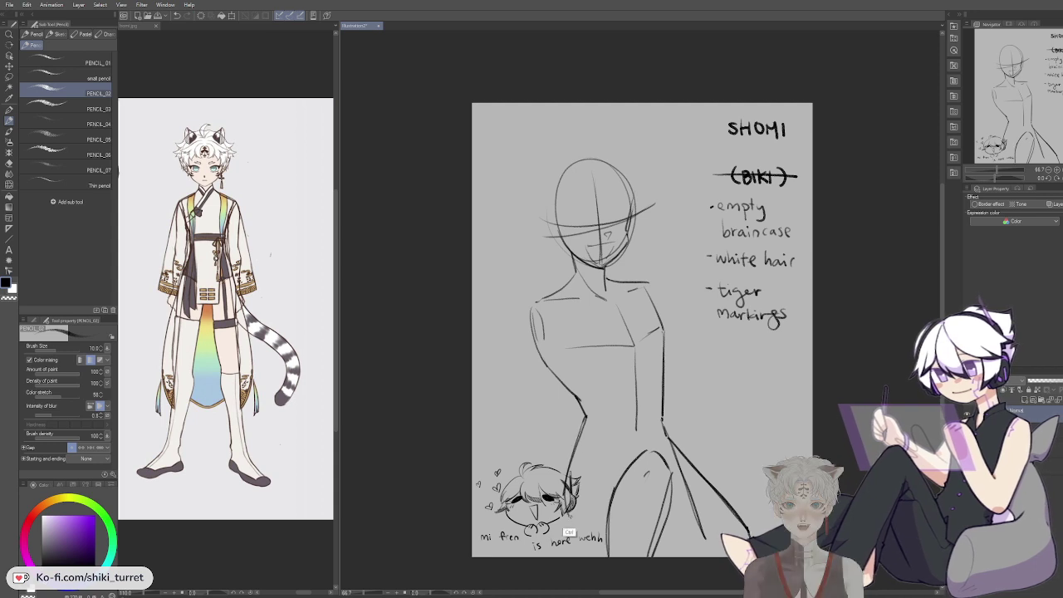
Step: Draw the hip contour curving from the waist down beside the chibi and under toward the raised leg
{"action": "left_click_drag", "start_coordinate": [580, 433], "coordinate": [576, 522]}
{"action": "key", "text": "ctrl+z"}
{"action": "mouse_move", "coordinate": [584, 427]}
{"action": "left_mouse_down"}
{"action": "mouse_move", "coordinate": [566, 499]}
{"action": "mouse_move", "coordinate": [596, 528]}
{"action": "left_mouse_up"}
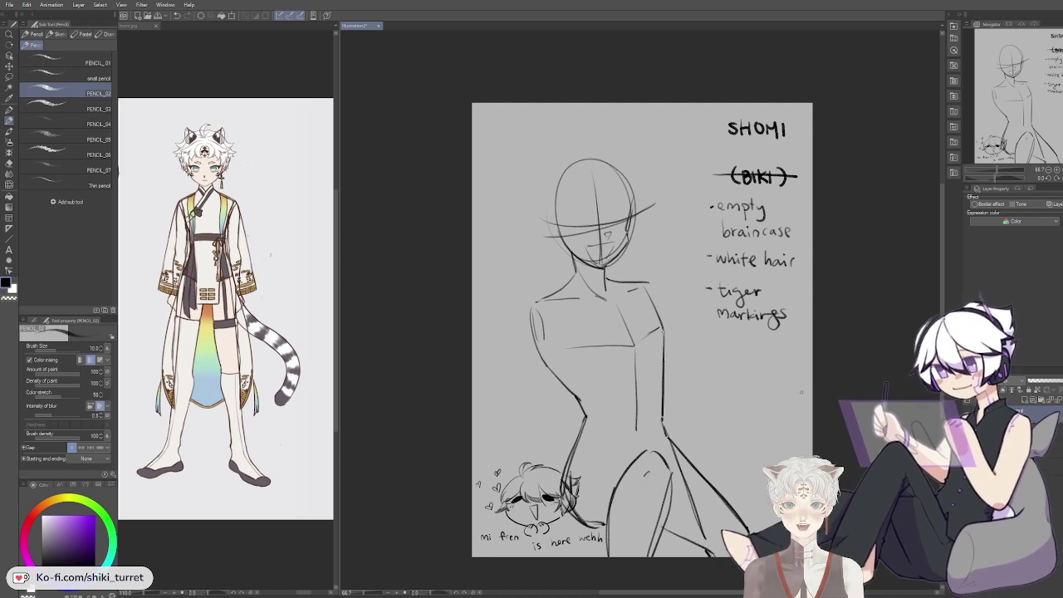
Step: Extend the outer shoulder contour slightly down the chibi-side upper arm, discarding the trial lines for the rest of the arm
{"action": "left_click_drag", "start_coordinate": [832, 375], "coordinate": [852, 383]}
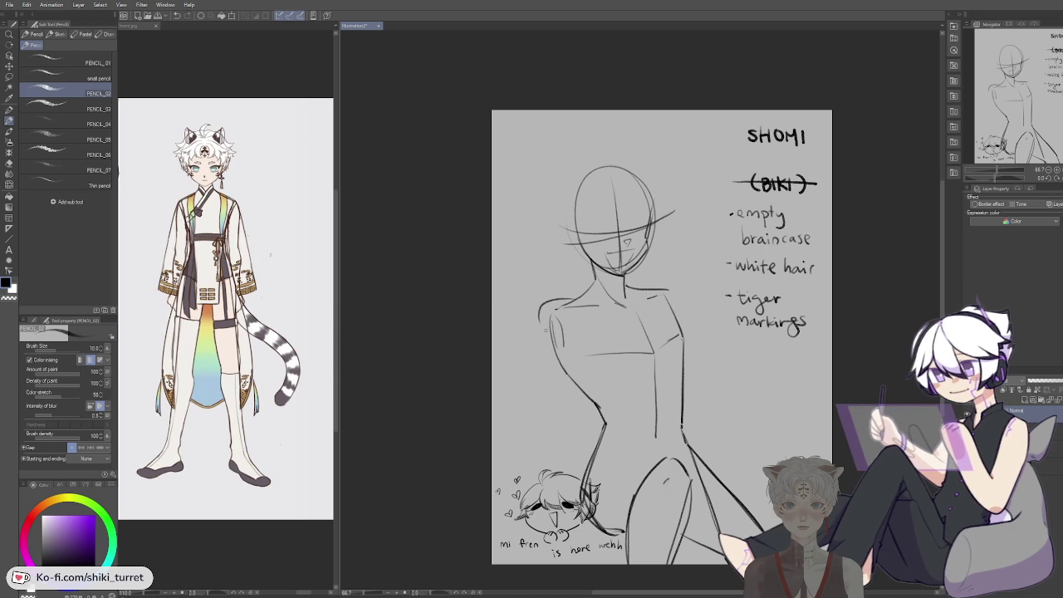
{"action": "mouse_move", "coordinate": [596, 315]}
{"action": "left_mouse_down"}
{"action": "mouse_move", "coordinate": [547, 356]}
{"action": "mouse_move", "coordinate": [544, 438]}
{"action": "left_mouse_up"}
{"action": "key", "text": "ctrl+z"}
{"action": "left_click_drag", "start_coordinate": [539, 357], "coordinate": [538, 401]}
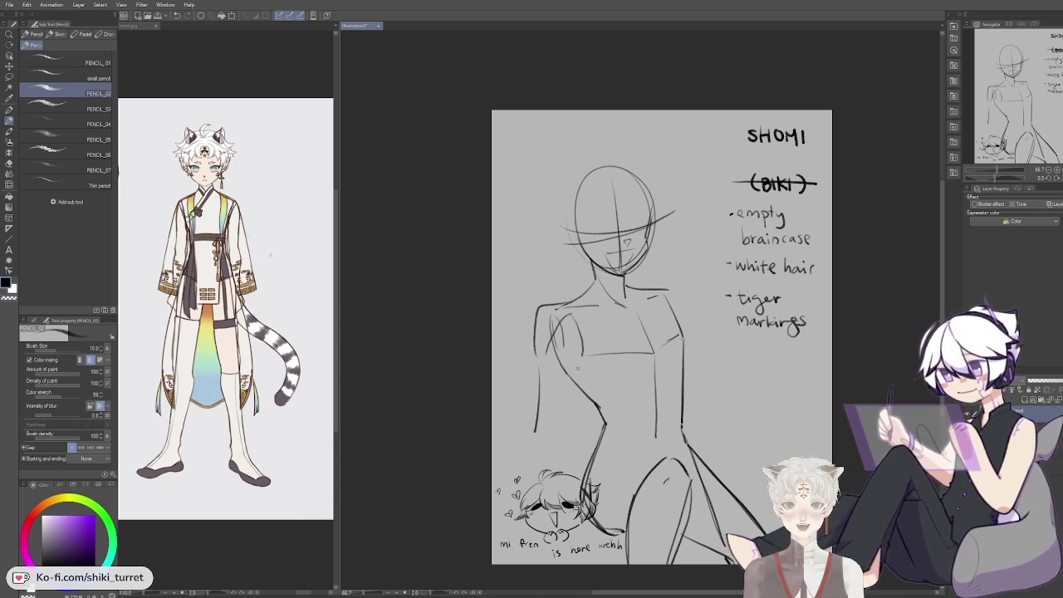
{"action": "mouse_move", "coordinate": [580, 361]}
{"action": "left_mouse_down"}
{"action": "mouse_move", "coordinate": [572, 439]}
{"action": "mouse_move", "coordinate": [531, 523]}
{"action": "left_mouse_up"}
{"action": "key", "text": "ctrl+z"}
{"action": "key", "text": "ctrl+z"}
{"action": "left_click_drag", "start_coordinate": [535, 455], "coordinate": [524, 540]}
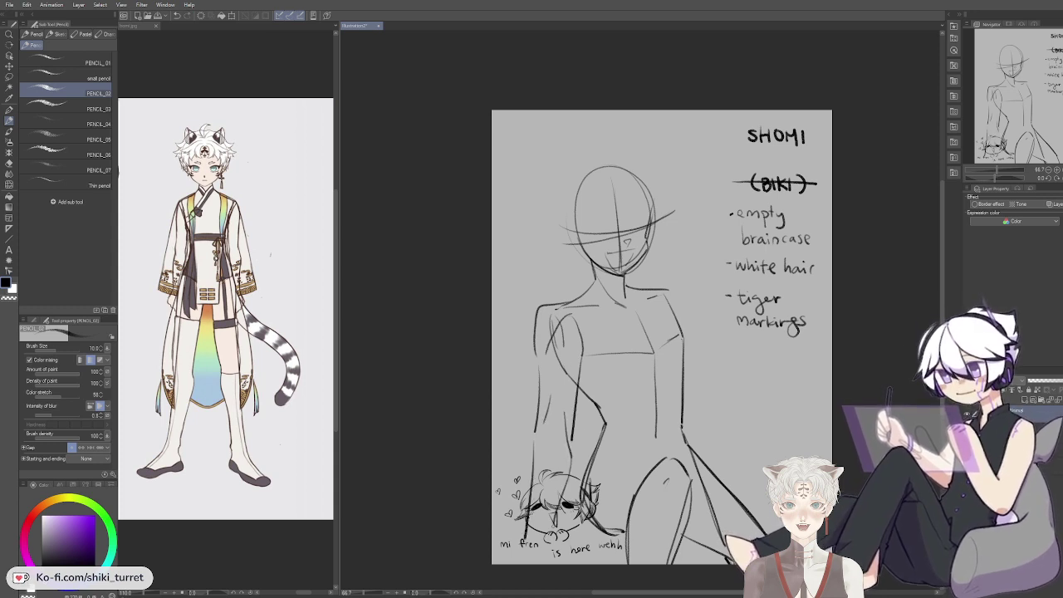
{"action": "key", "text": "ctrl+z"}
{"action": "key", "text": "ctrl+z"}
{"action": "key", "text": "ctrl+z"}
{"action": "key", "text": "ctrl+z"}
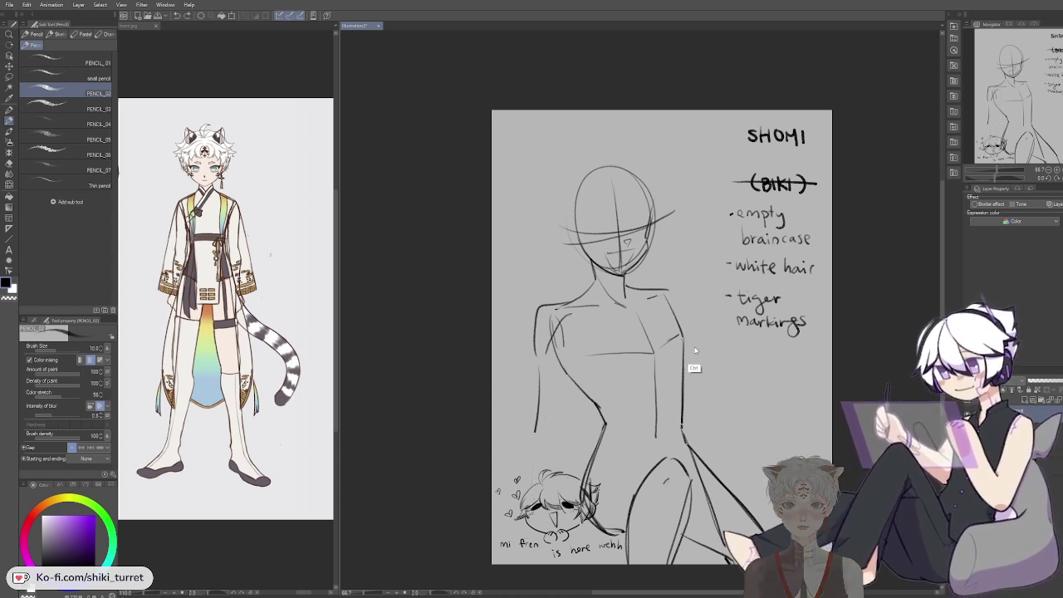
{"action": "key", "text": "ctrl+z"}
Step: Redraw the chibi-side waist contour with a sharper inward angle and erase the leftover outer edge
{"action": "mouse_move", "coordinate": [573, 376]}
{"action": "left_mouse_down"}
{"action": "mouse_move", "coordinate": [604, 437]}
{"action": "mouse_move", "coordinate": [591, 468]}
{"action": "left_mouse_up"}
{"action": "key", "text": "e"}
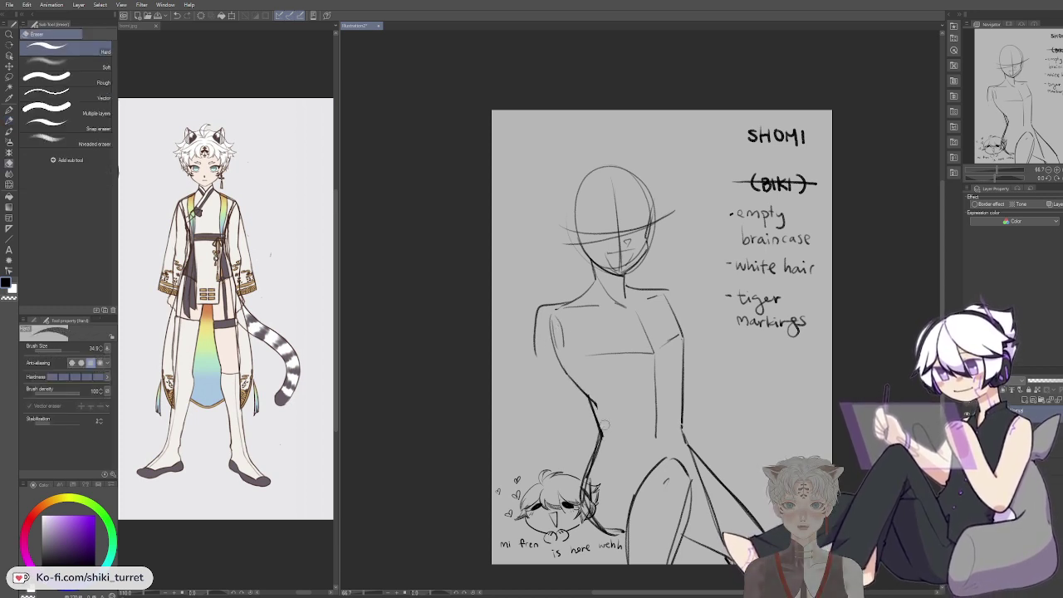
{"action": "left_click_drag", "start_coordinate": [607, 430], "coordinate": [595, 399]}
{"action": "key", "text": "p"}
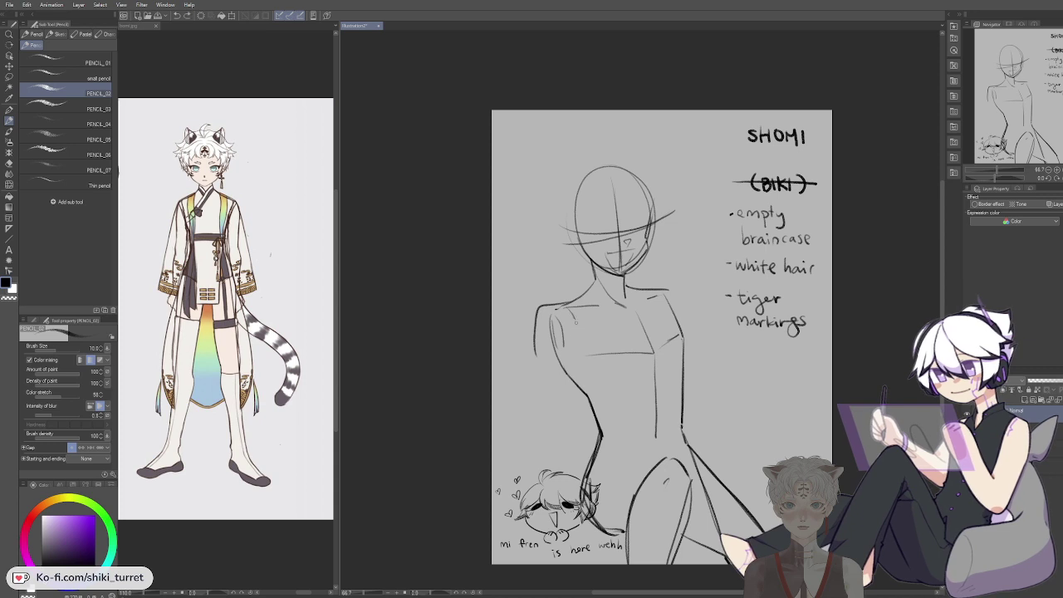
Step: Sketch the chibi-side upper arm with a curved inner shoulder edge and an outer line running down to the elbow
{"action": "left_click_drag", "start_coordinate": [561, 310], "coordinate": [572, 376]}
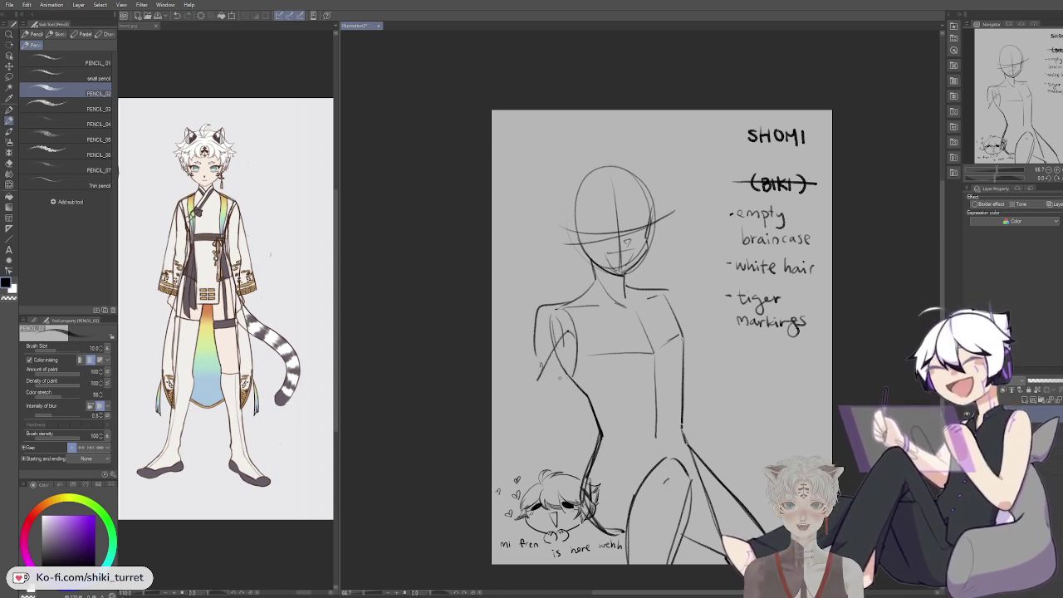
{"action": "left_click_drag", "start_coordinate": [541, 380], "coordinate": [544, 432]}
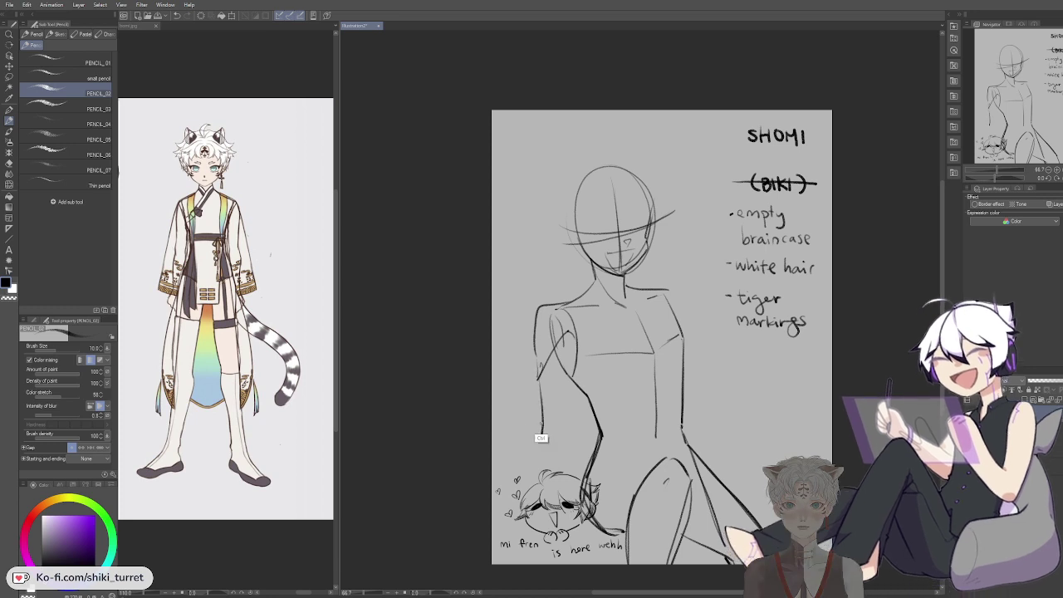
{"action": "key", "text": "ctrl+z"}
{"action": "key", "text": "ctrl+z"}
{"action": "left_click_drag", "start_coordinate": [541, 359], "coordinate": [544, 440]}
{"action": "key", "text": "ctrl+z"}
{"action": "key", "text": "ctrl+z"}
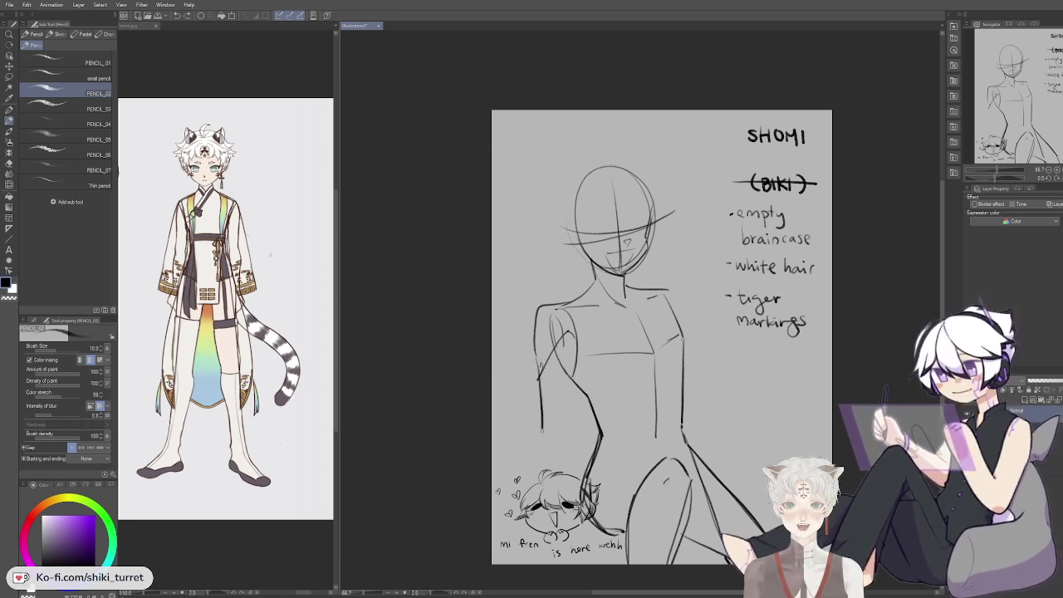
Step: Add the inner arm edge, the straight forearm and a hand with spread fingers resting over the chibi drawing
{"action": "left_click_drag", "start_coordinate": [576, 357], "coordinate": [567, 447]}
{"action": "key", "text": "ctrl+z"}
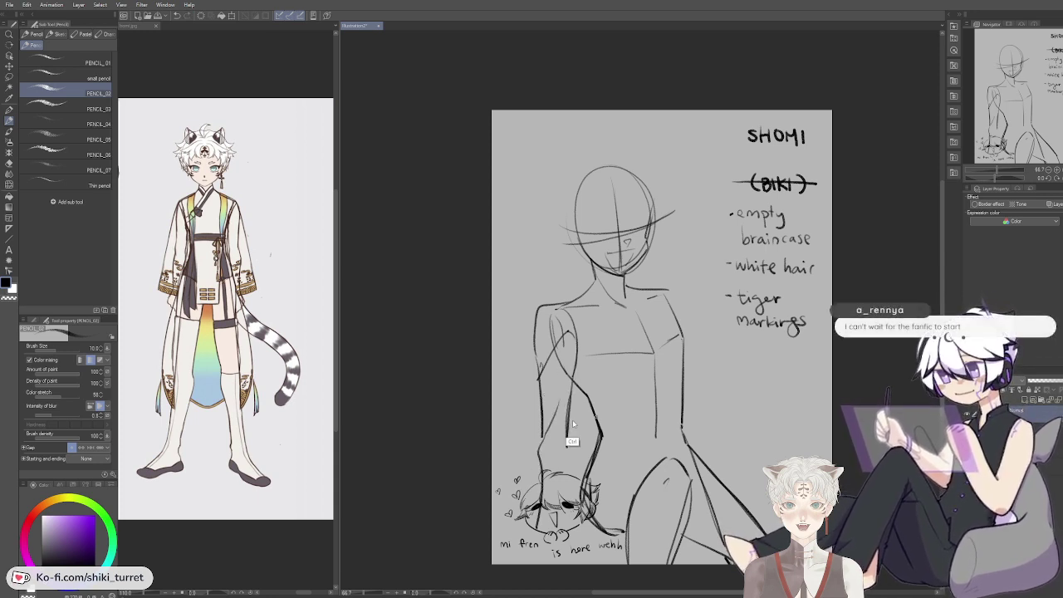
{"action": "left_click_drag", "start_coordinate": [536, 477], "coordinate": [537, 531]}
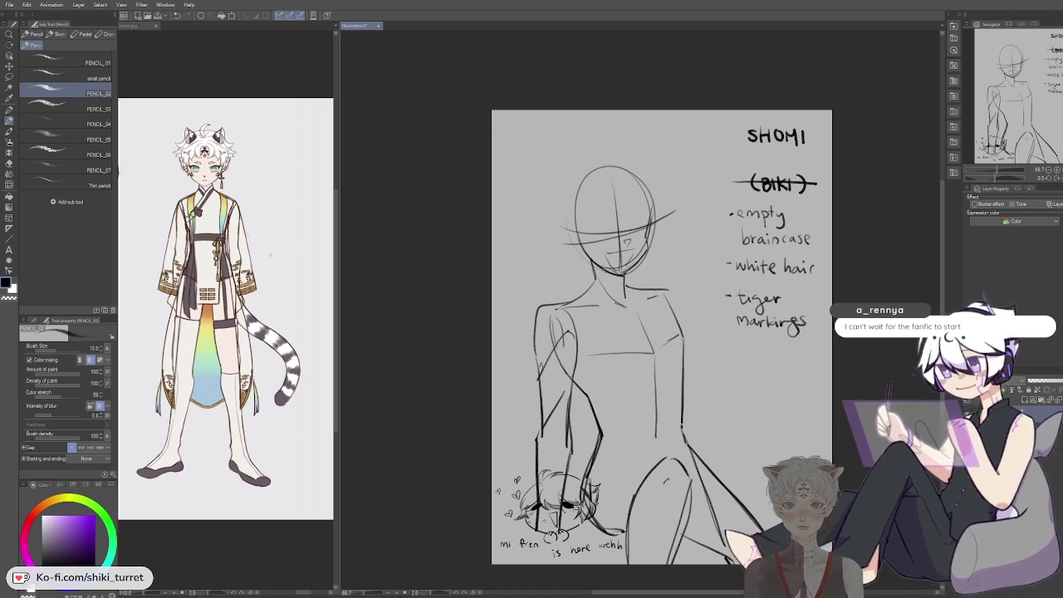
{"action": "mouse_move", "coordinate": [525, 526]}
{"action": "left_mouse_down"}
{"action": "mouse_move", "coordinate": [514, 537]}
{"action": "mouse_move", "coordinate": [555, 530]}
{"action": "mouse_move", "coordinate": [525, 531]}
{"action": "left_mouse_up"}
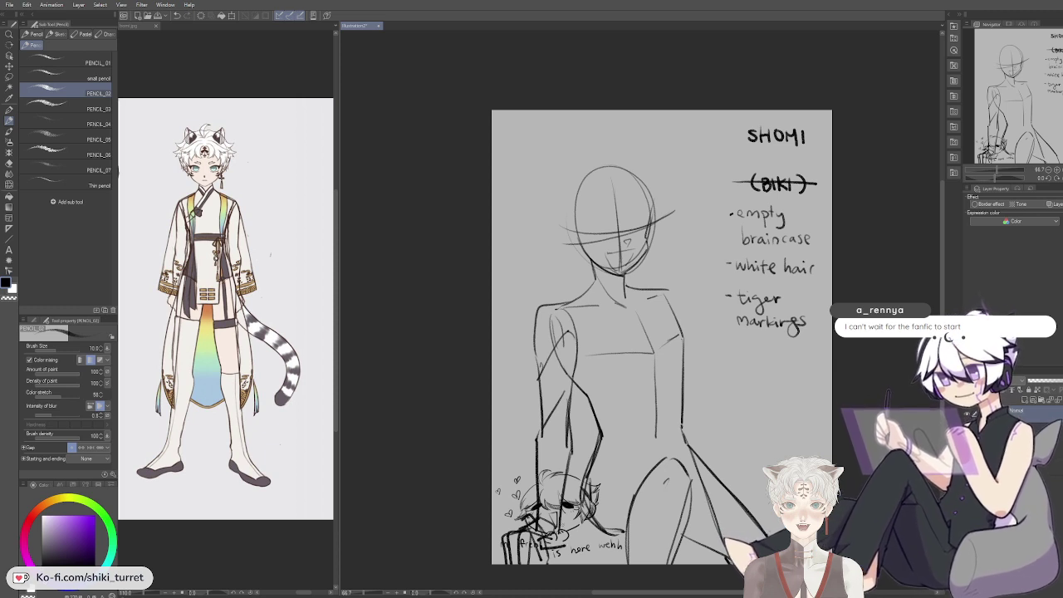
Step: Draw the shoulder line on the notes side and a slanted chest edge running from it down to the torso side
{"action": "left_click_drag", "start_coordinate": [751, 322], "coordinate": [750, 330]}
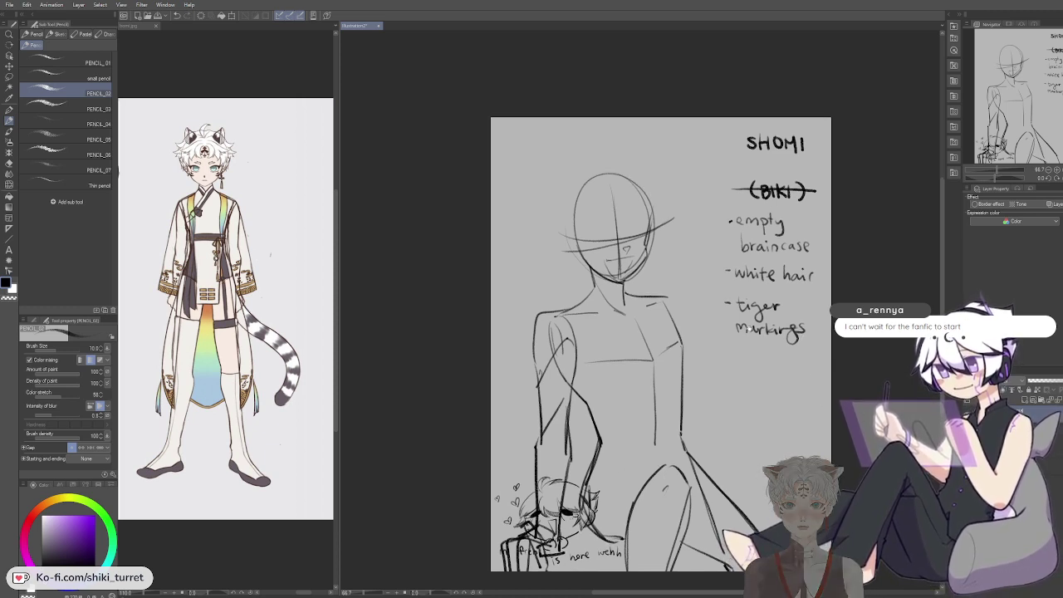
{"action": "left_click_drag", "start_coordinate": [651, 297], "coordinate": [682, 305]}
{"action": "left_click_drag", "start_coordinate": [684, 310], "coordinate": [710, 353]}
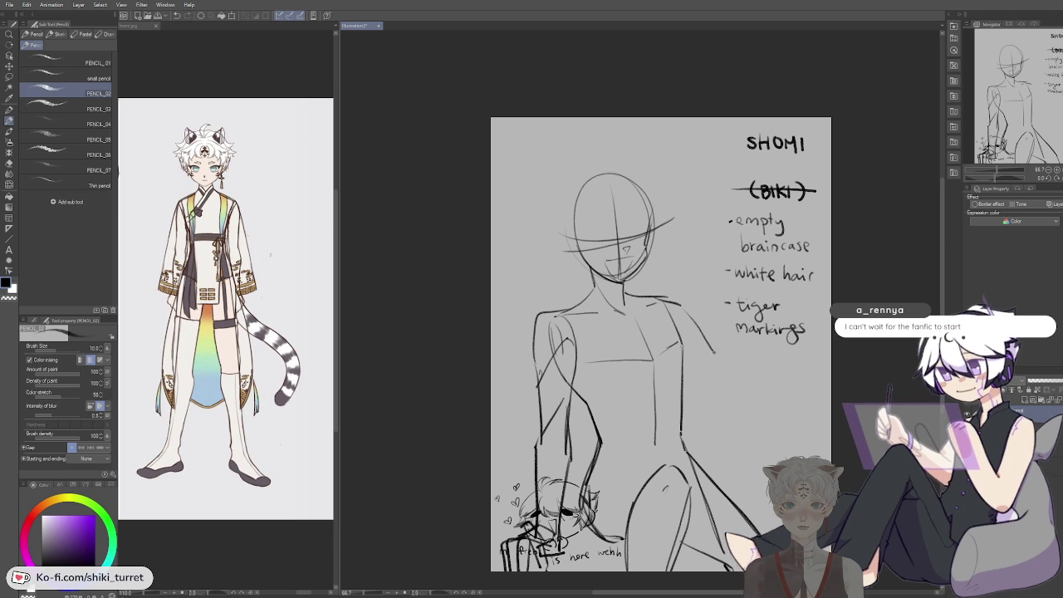
{"action": "key", "text": "ctrl+z"}
{"action": "mouse_move", "coordinate": [685, 311]}
{"action": "left_mouse_down"}
{"action": "mouse_move", "coordinate": [696, 321]}
{"action": "mouse_move", "coordinate": [684, 372]}
{"action": "left_mouse_up"}
{"action": "key", "text": "ctrl+z"}
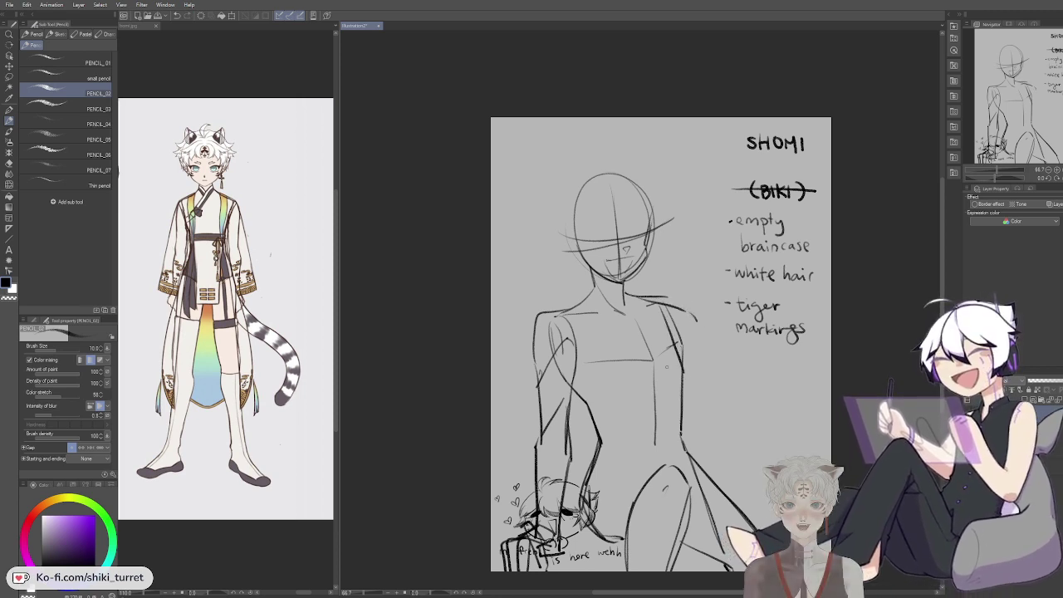
Step: Erase the old chest guide lines and redraw the horizontal under-chest line and the curved vertical centre line
{"action": "key", "text": "e"}
{"action": "left_click_drag", "start_coordinate": [638, 321], "coordinate": [655, 445]}
{"action": "key", "text": "p"}
{"action": "key", "text": "p"}
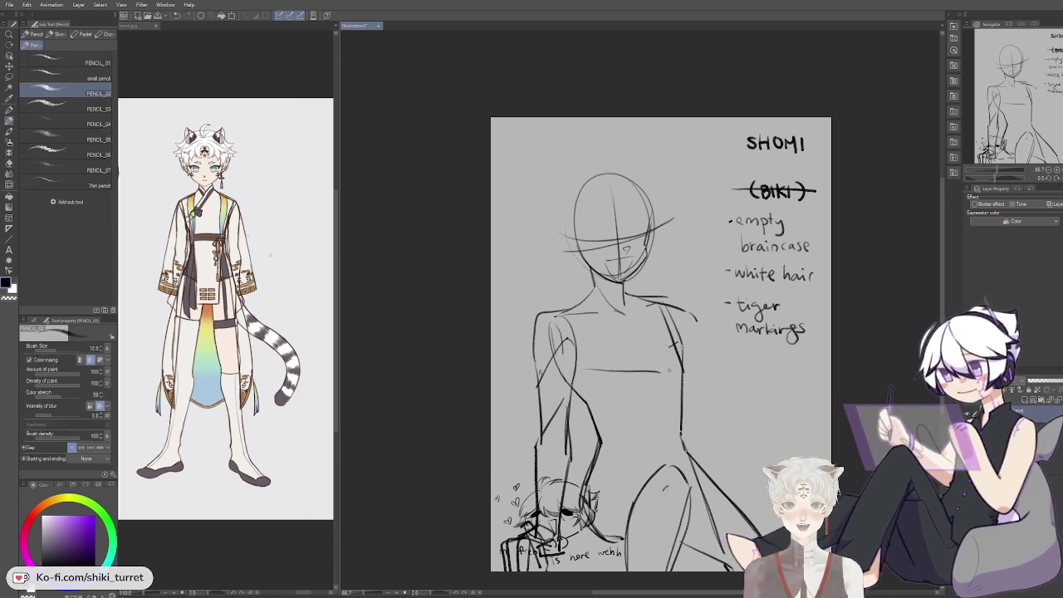
{"action": "key", "text": "ctrl+z"}
{"action": "left_click_drag", "start_coordinate": [589, 370], "coordinate": [668, 369]}
{"action": "key", "text": "ctrl+z"}
{"action": "key", "text": "ctrl+z"}
{"action": "mouse_move", "coordinate": [586, 369]}
{"action": "left_mouse_down"}
{"action": "mouse_move", "coordinate": [634, 372]}
{"action": "mouse_move", "coordinate": [661, 434]}
{"action": "left_mouse_up"}
{"action": "key", "text": "ctrl+z"}
{"action": "left_click_drag", "start_coordinate": [650, 342], "coordinate": [659, 450]}
{"action": "key", "text": "ctrl+z"}
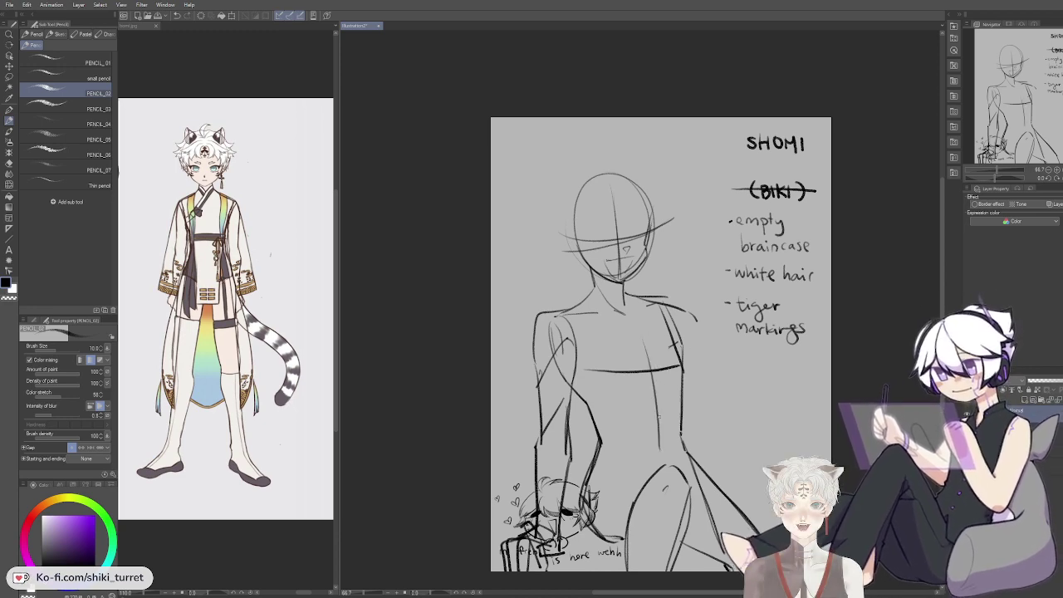
Step: Check the pose mirrored, erase the notes-side shoulder line and redraw it sloping down from the neck
{"action": "key", "text": "h"}
{"action": "key", "text": "h"}
{"action": "key", "text": "e"}
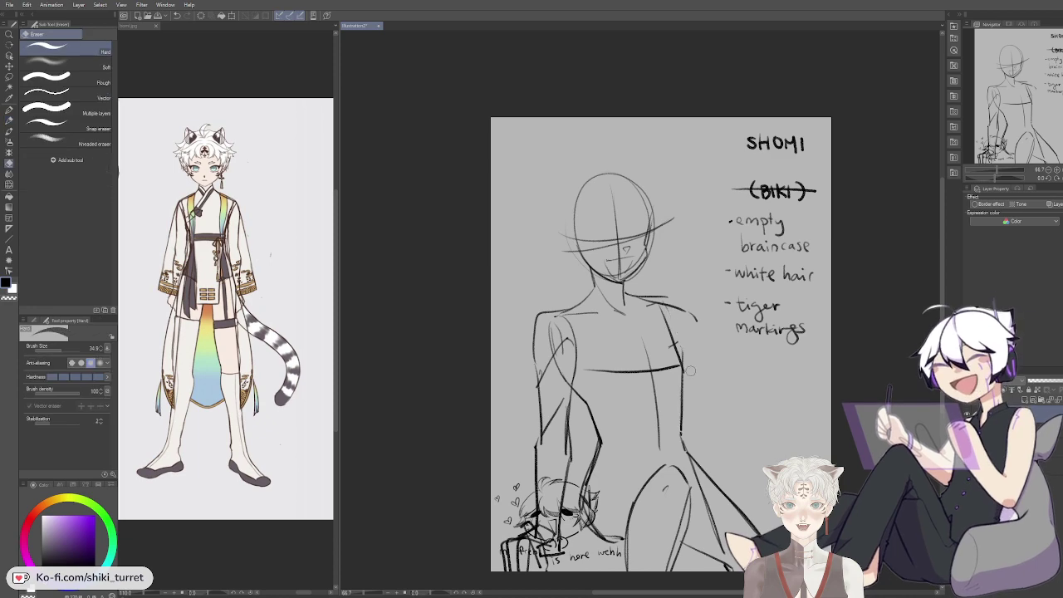
{"action": "mouse_move", "coordinate": [671, 295]}
{"action": "left_mouse_down"}
{"action": "mouse_move", "coordinate": [645, 294]}
{"action": "mouse_move", "coordinate": [697, 320]}
{"action": "left_mouse_up"}
{"action": "key", "text": "p"}
{"action": "left_click_drag", "start_coordinate": [626, 292], "coordinate": [663, 306]}
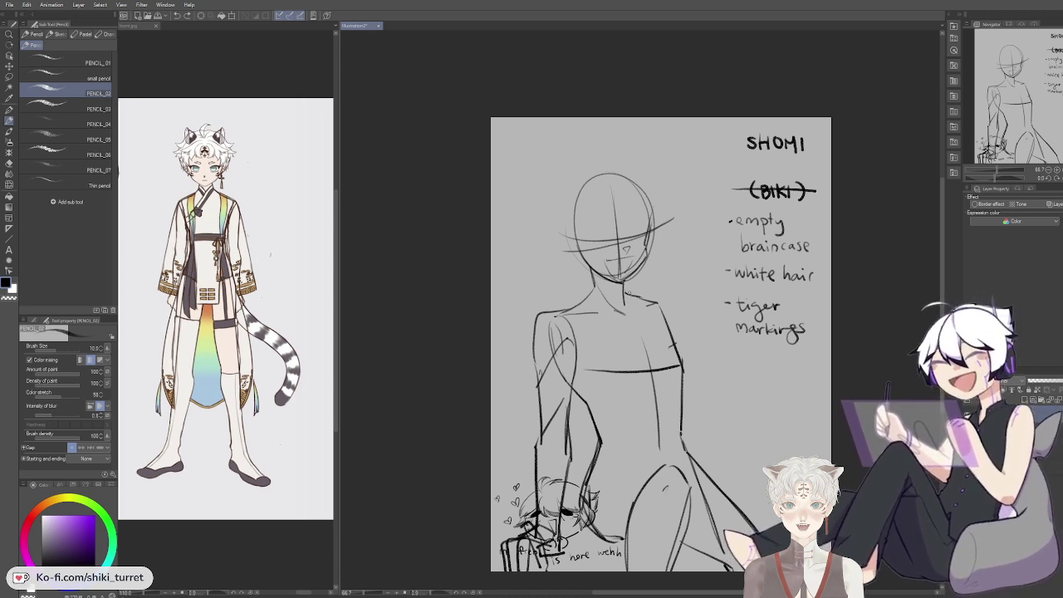
{"action": "key", "text": "ctrl+z"}
{"action": "key", "text": "e"}
{"action": "left_click_drag", "start_coordinate": [629, 290], "coordinate": [661, 310]}
{"action": "key", "text": "p"}
{"action": "key", "text": "ctrl+z"}
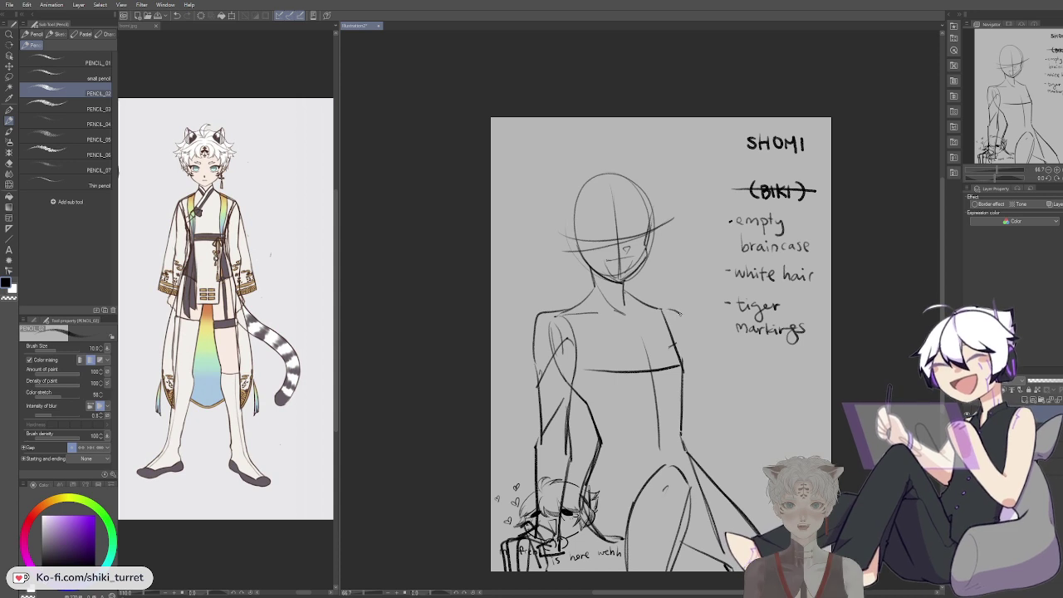
Step: Draw the rounded notes-side shoulder cap with the outer edge of the upper arm below it
{"action": "mouse_move", "coordinate": [662, 310]}
{"action": "left_mouse_down"}
{"action": "mouse_move", "coordinate": [696, 371]}
{"action": "mouse_move", "coordinate": [694, 359]}
{"action": "left_mouse_up"}
{"action": "key", "text": "ctrl+z"}
{"action": "key", "text": "ctrl+z"}
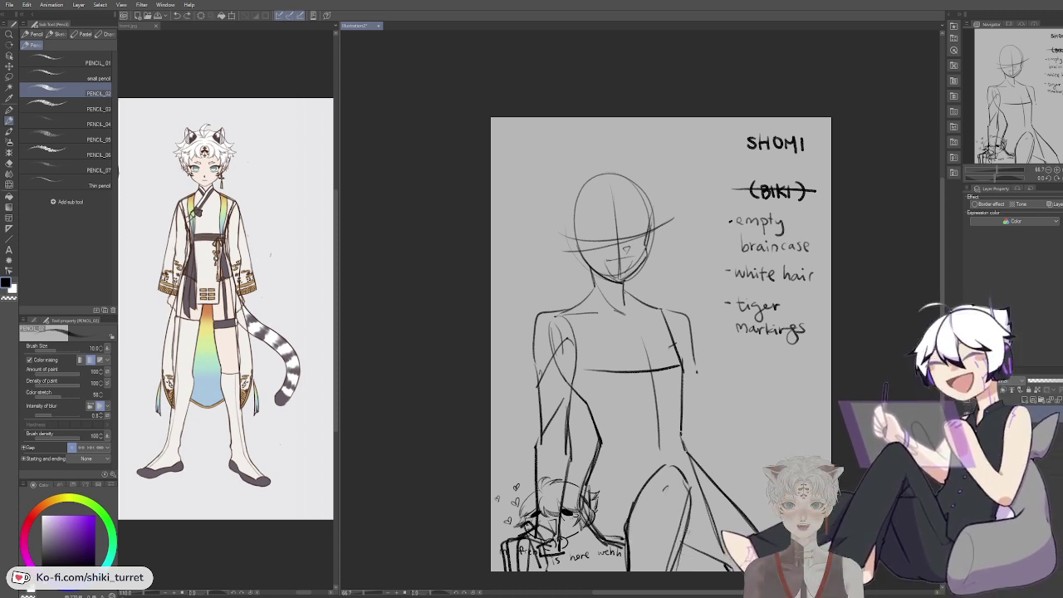
Step: Clean up the raised leg's overlapping lines, erase the inner diagonal limb line and add the thigh's top edge toward the waist
{"action": "left_click_drag", "start_coordinate": [700, 509], "coordinate": [707, 463]}
{"action": "key", "text": "e"}
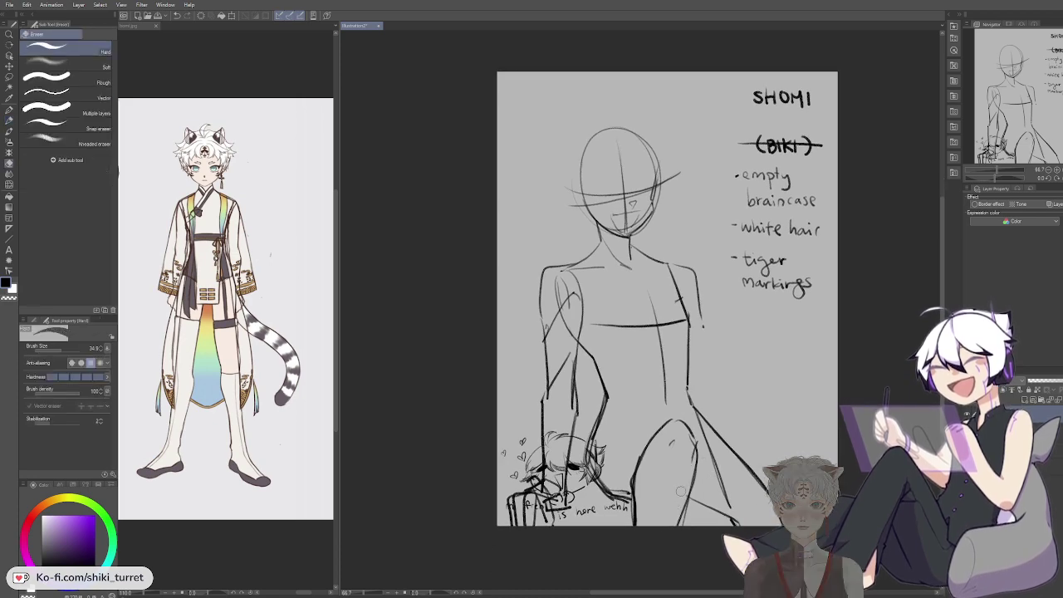
{"action": "key", "text": "p"}
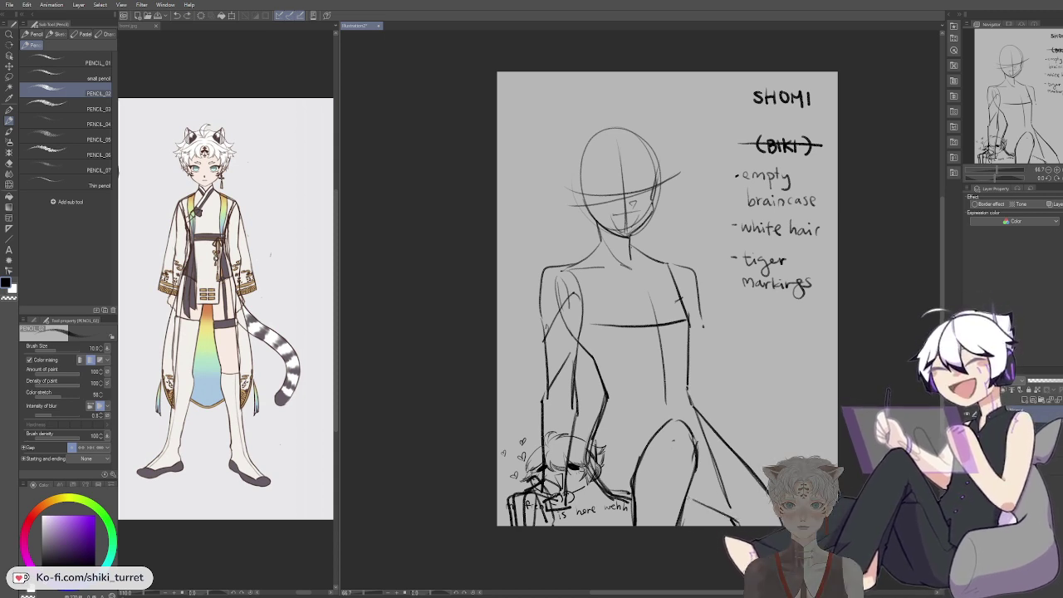
{"action": "key", "text": "e"}
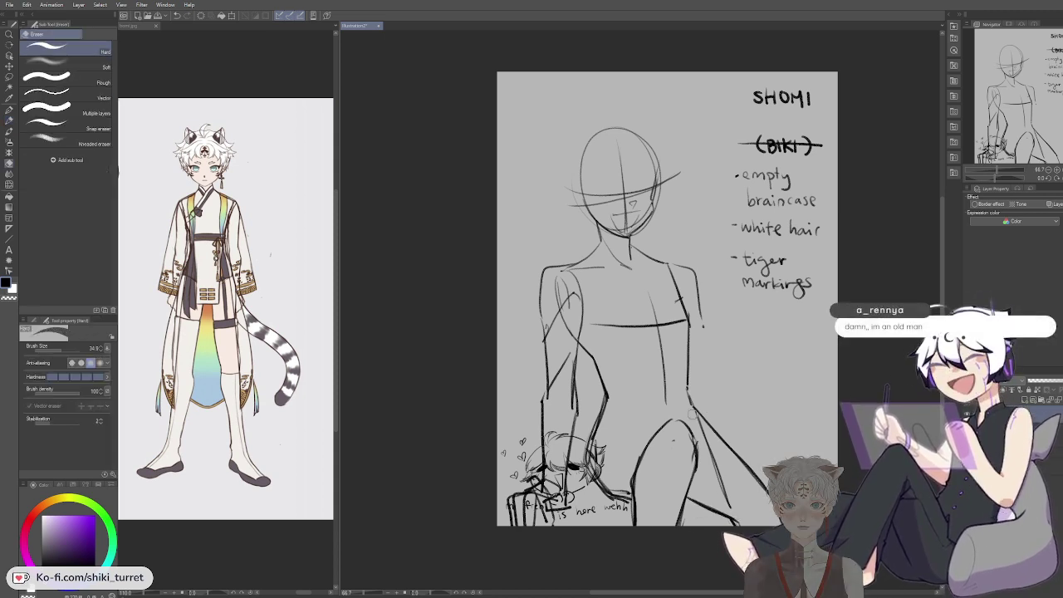
{"action": "key", "text": "p"}
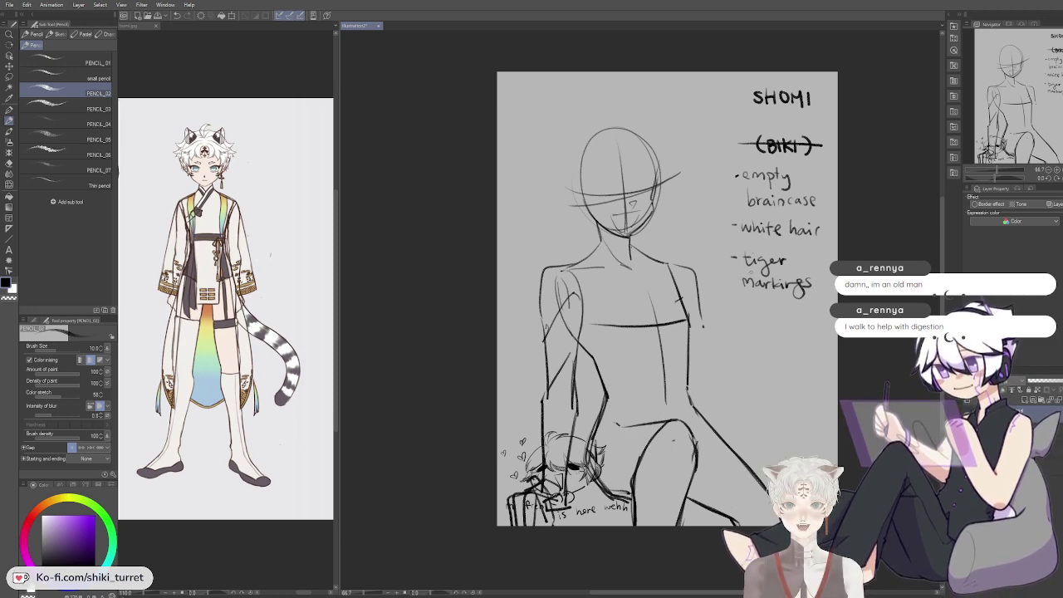
Step: Mirror the canvas, erase the old diagonal leg line and redraw the outstretched leg's upper edge from hip to canvas corner
{"action": "key", "text": "h"}
{"action": "mouse_move", "coordinate": [589, 415]}
{"action": "left_mouse_down"}
{"action": "mouse_move", "coordinate": [656, 390]}
{"action": "mouse_move", "coordinate": [599, 442]}
{"action": "left_mouse_up"}
{"action": "key", "text": "e"}
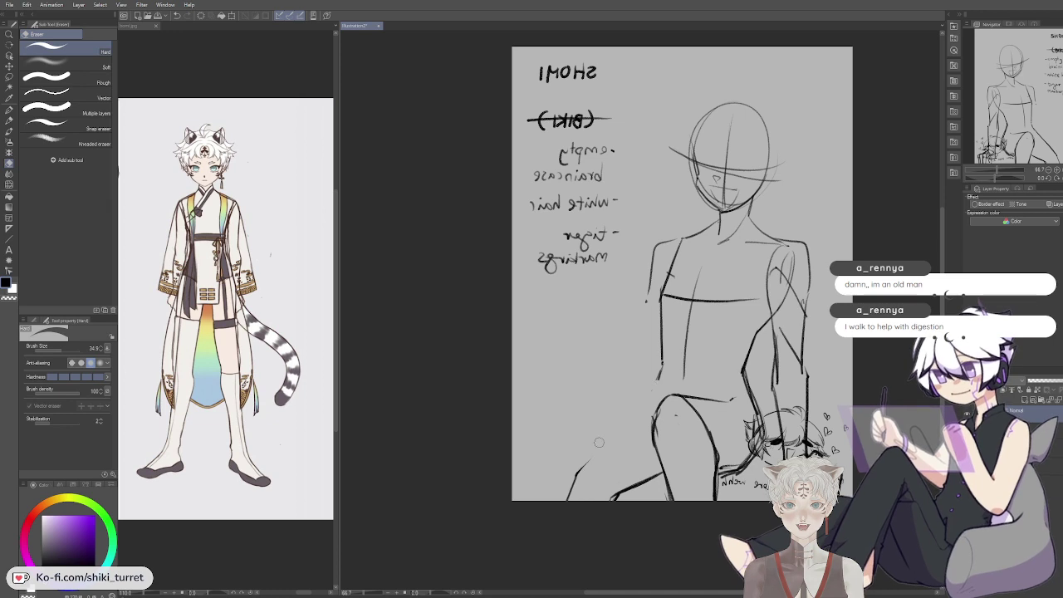
{"action": "key", "text": "p"}
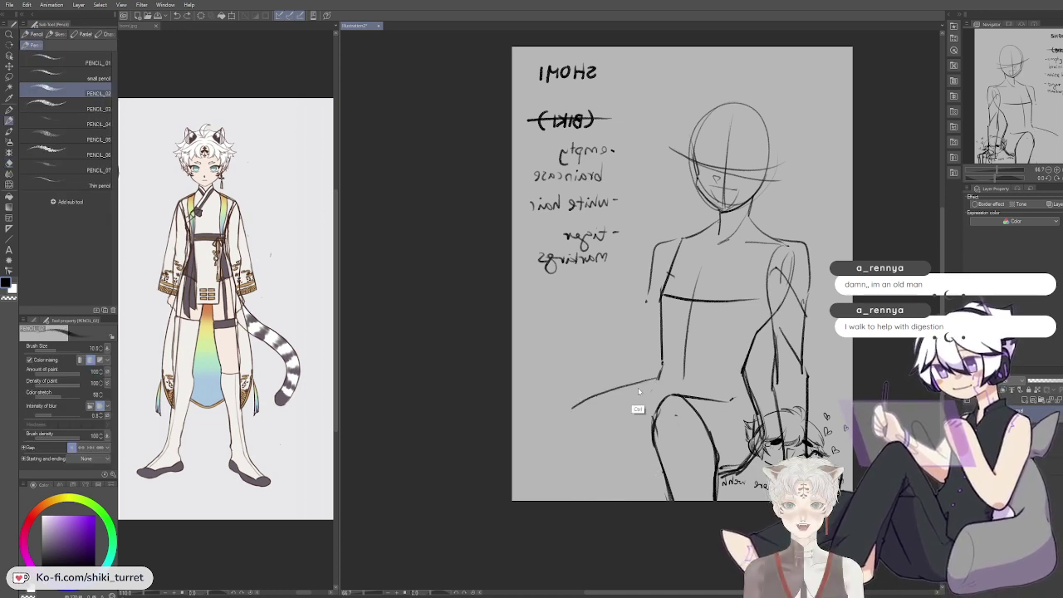
{"action": "key", "text": "ctrl+z"}
{"action": "left_click_drag", "start_coordinate": [654, 383], "coordinate": [561, 425]}
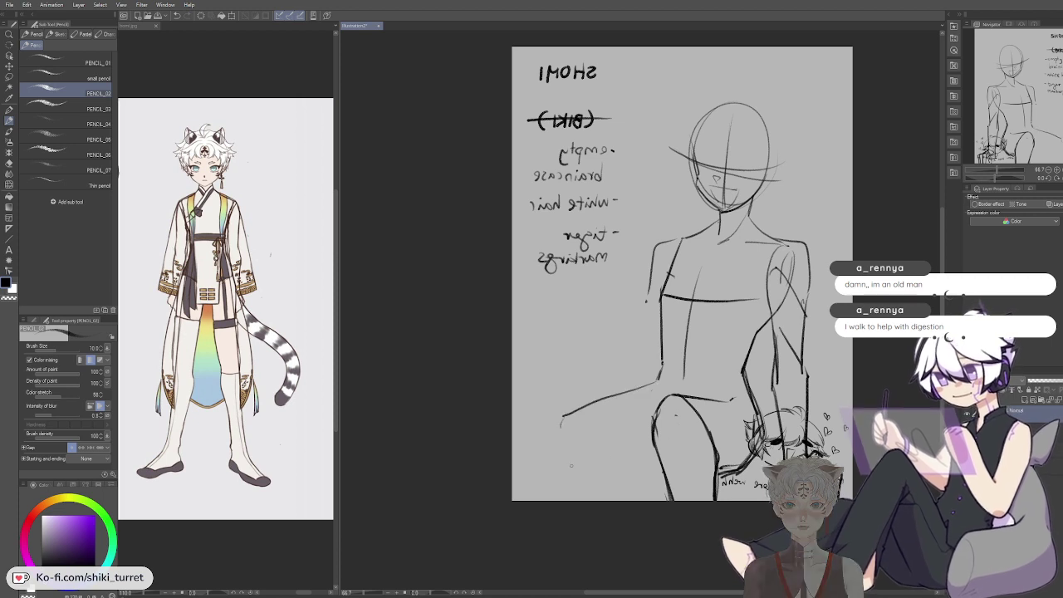
{"action": "key", "text": "ctrl+z"}
{"action": "mouse_move", "coordinate": [658, 381]}
{"action": "left_mouse_down"}
{"action": "mouse_move", "coordinate": [541, 453]}
{"action": "mouse_move", "coordinate": [515, 500]}
{"action": "left_mouse_up"}
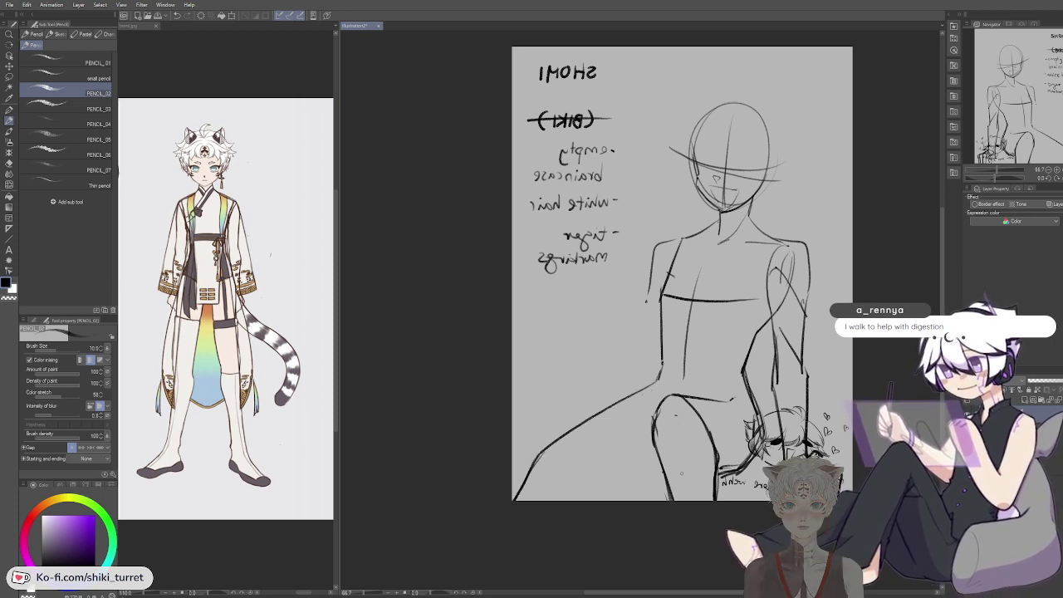
Step: Redraw the outstretched leg's underside from behind the raised leg to the knee bend, erasing the part crossing the raised leg
{"action": "left_click_drag", "start_coordinate": [580, 480], "coordinate": [563, 500]}
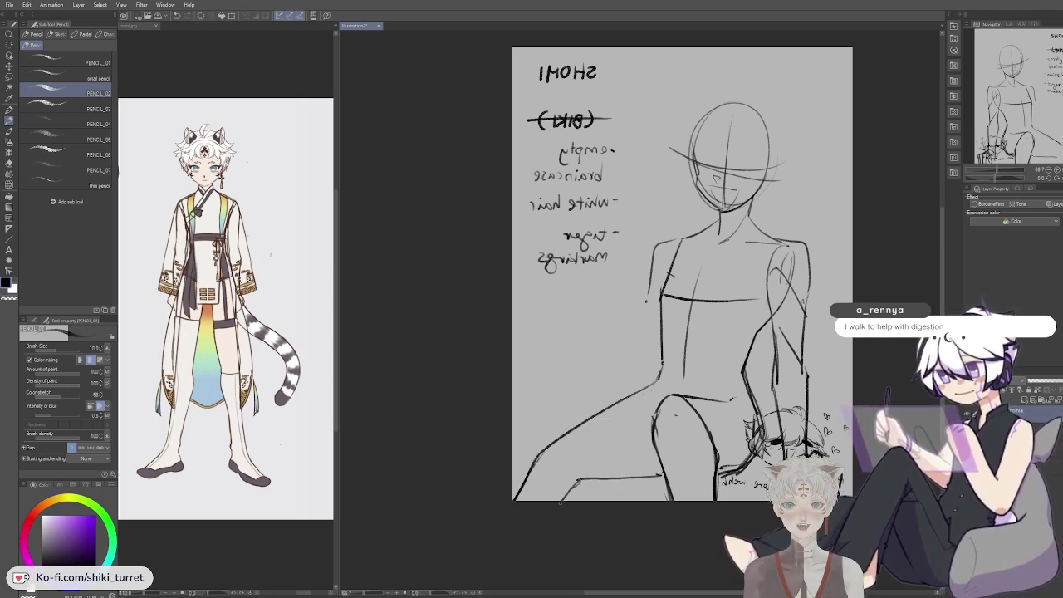
{"action": "key", "text": "ctrl+z"}
{"action": "key", "text": "ctrl+z"}
{"action": "left_click_drag", "start_coordinate": [697, 471], "coordinate": [586, 482]}
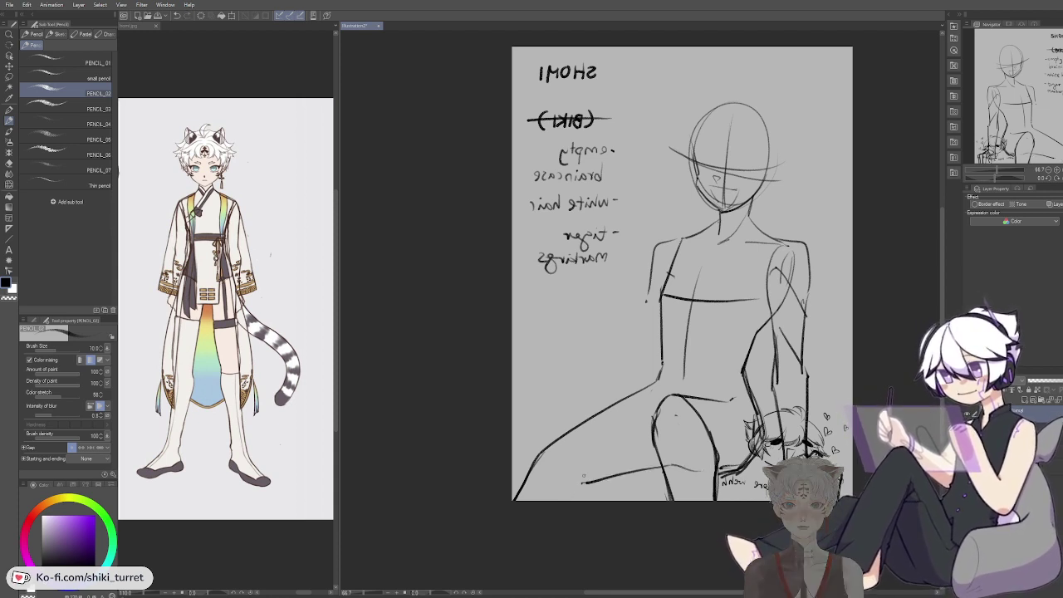
{"action": "key", "text": "e"}
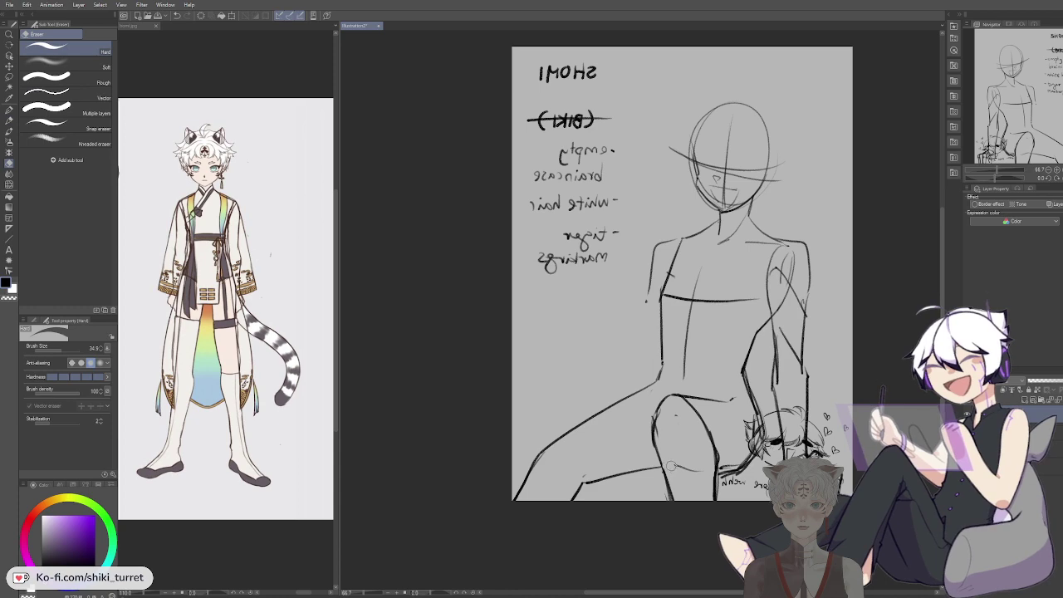
Step: Flip the canvas back to normal and erase the stray marks and doubled edge on the raised knee
{"action": "key", "text": "h"}
{"action": "key", "text": "p"}
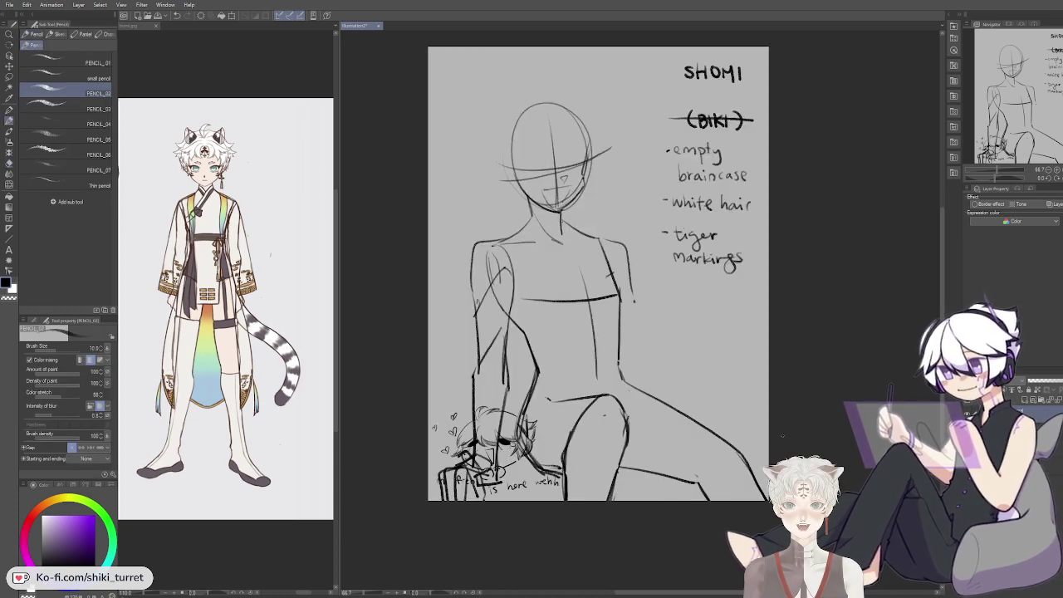
{"action": "key", "text": "e"}
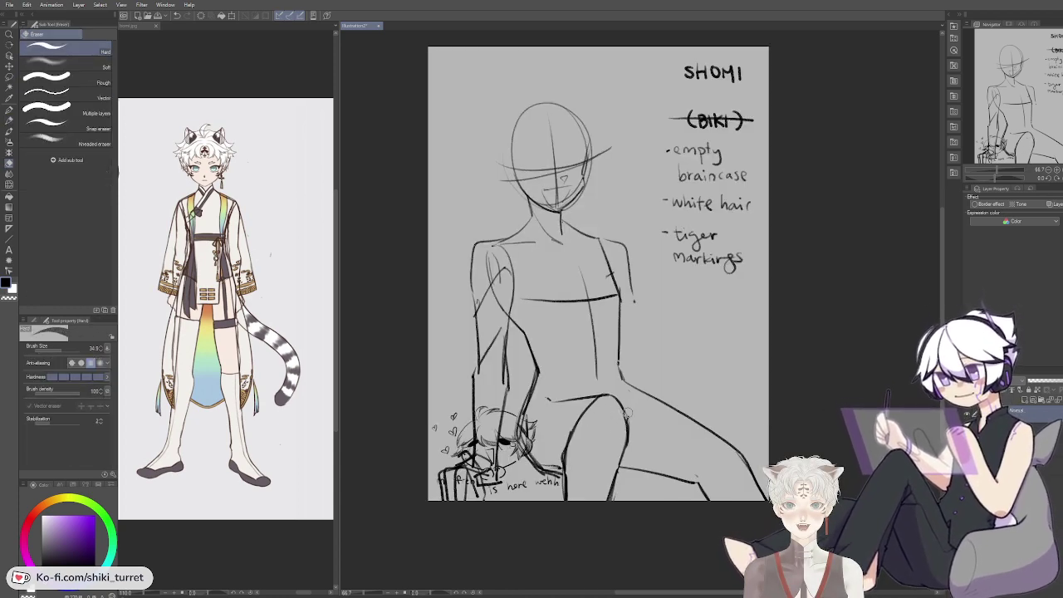
{"action": "key", "text": "p"}
{"action": "key", "text": "p"}
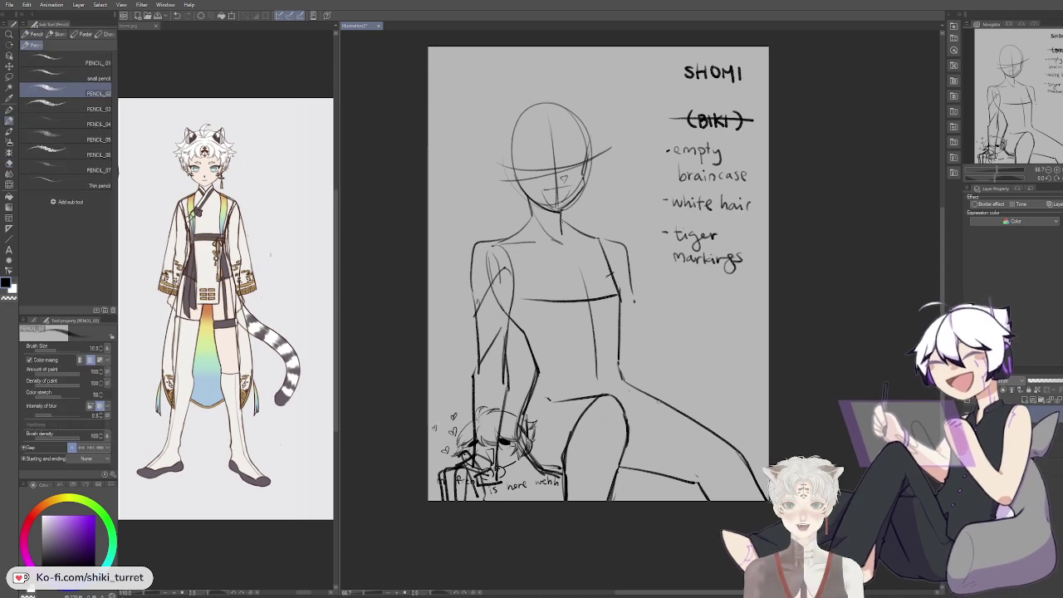
Step: Redraw the raised leg's shin edge down to the canvas bottom and tidy the line with the eraser
{"action": "left_click_drag", "start_coordinate": [710, 406], "coordinate": [720, 409]}
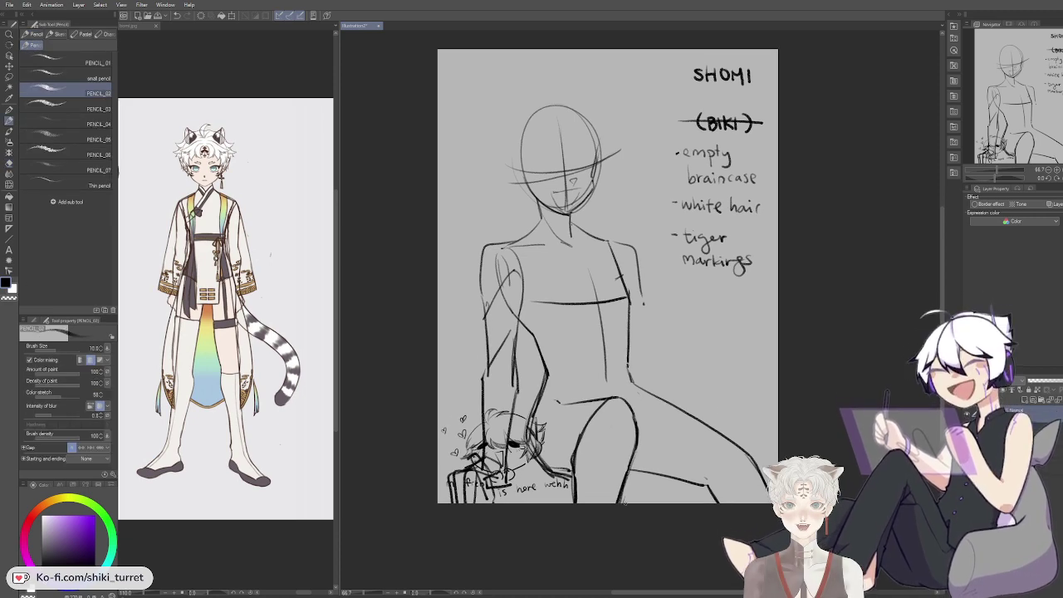
{"action": "key", "text": "e"}
{"action": "left_click_drag", "start_coordinate": [634, 480], "coordinate": [619, 519]}
{"action": "key", "text": "p"}
{"action": "key", "text": "p"}
{"action": "left_click_drag", "start_coordinate": [574, 466], "coordinate": [574, 510]}
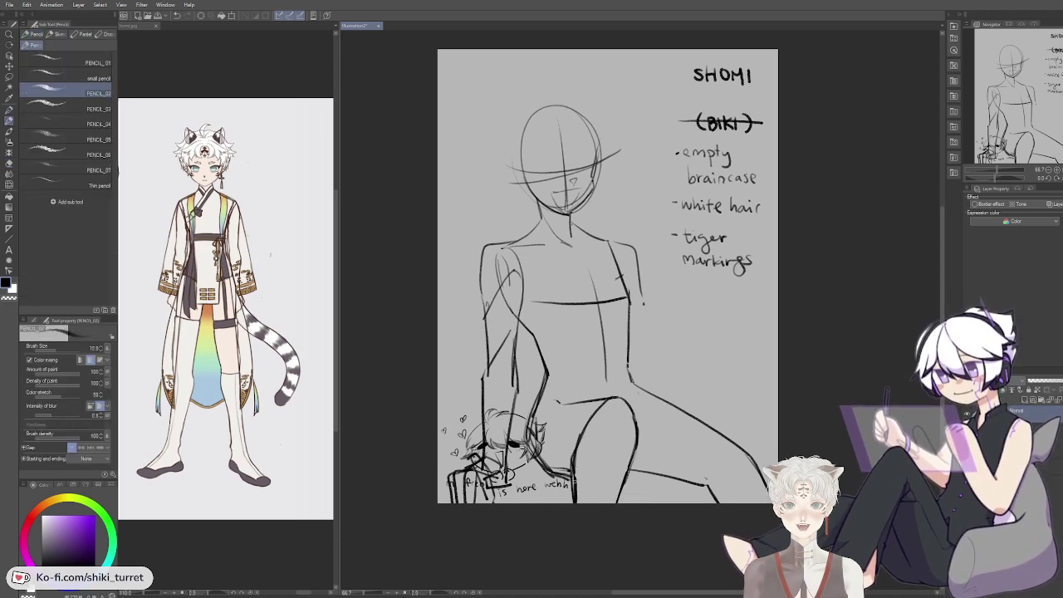
{"action": "key", "text": "e"}
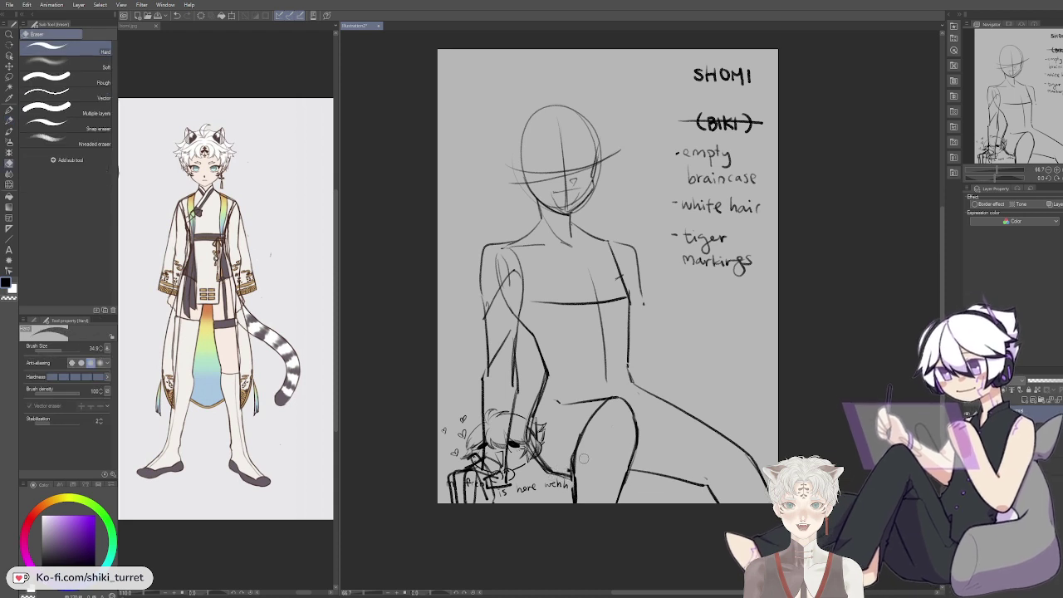
{"action": "key", "text": "p"}
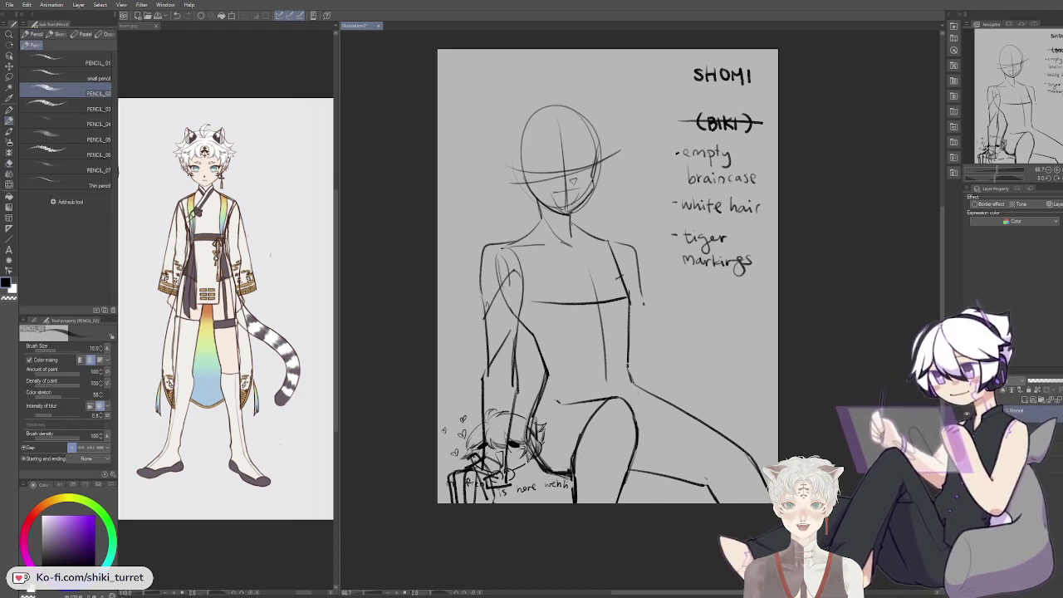
{"action": "key", "text": "c"}
{"action": "left_click_drag", "start_coordinate": [573, 475], "coordinate": [574, 497]}
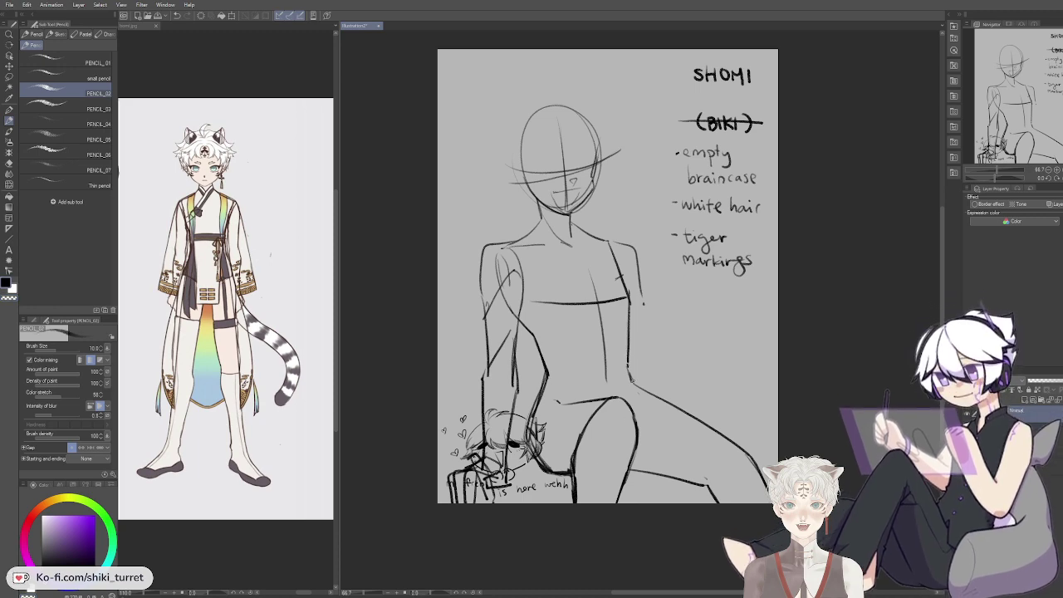
Step: Move the small face doodle and its caption away from the supporting hand to just below the "tiger markings" note
{"action": "left_click_drag", "start_coordinate": [825, 350], "coordinate": [844, 361]}
{"action": "key", "text": "k"}
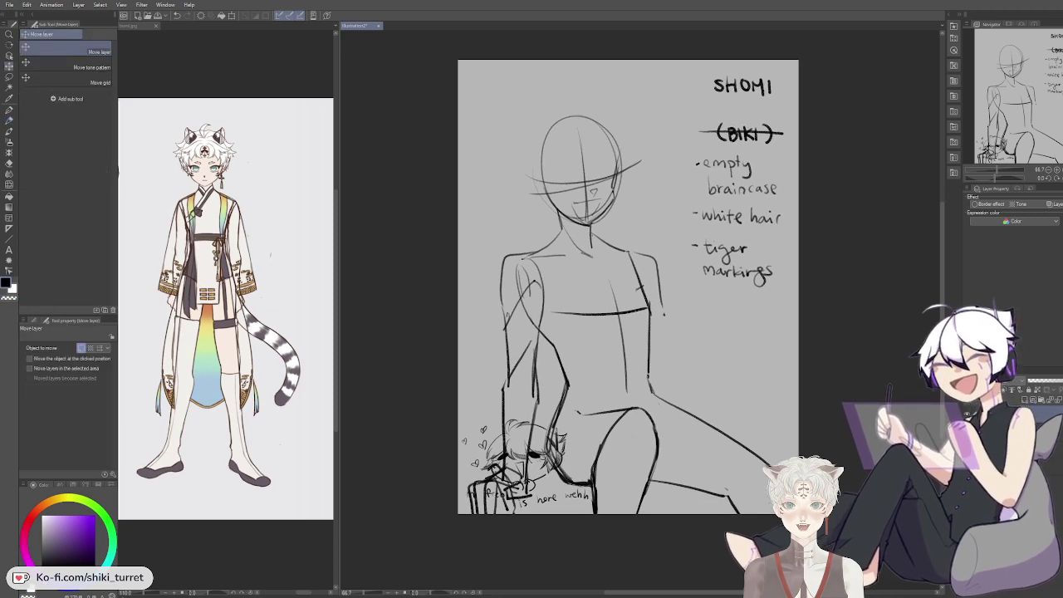
{"action": "key", "text": "p"}
{"action": "key", "text": "p"}
{"action": "key", "text": "k"}
{"action": "mouse_move", "coordinate": [532, 465]}
{"action": "left_mouse_down"}
{"action": "mouse_move", "coordinate": [535, 97]}
{"action": "mouse_move", "coordinate": [585, 120]}
{"action": "mouse_move", "coordinate": [740, 349]}
{"action": "mouse_move", "coordinate": [743, 338]}
{"action": "left_mouse_up"}
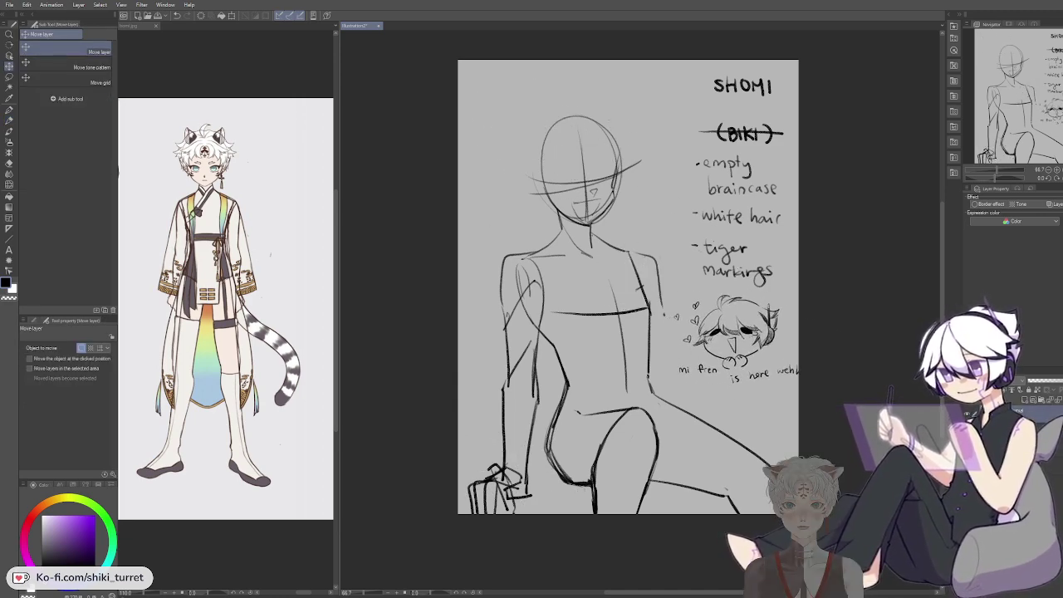
{"action": "left_click", "coordinate": [967, 413]}
{"action": "left_click", "coordinate": [967, 414]}
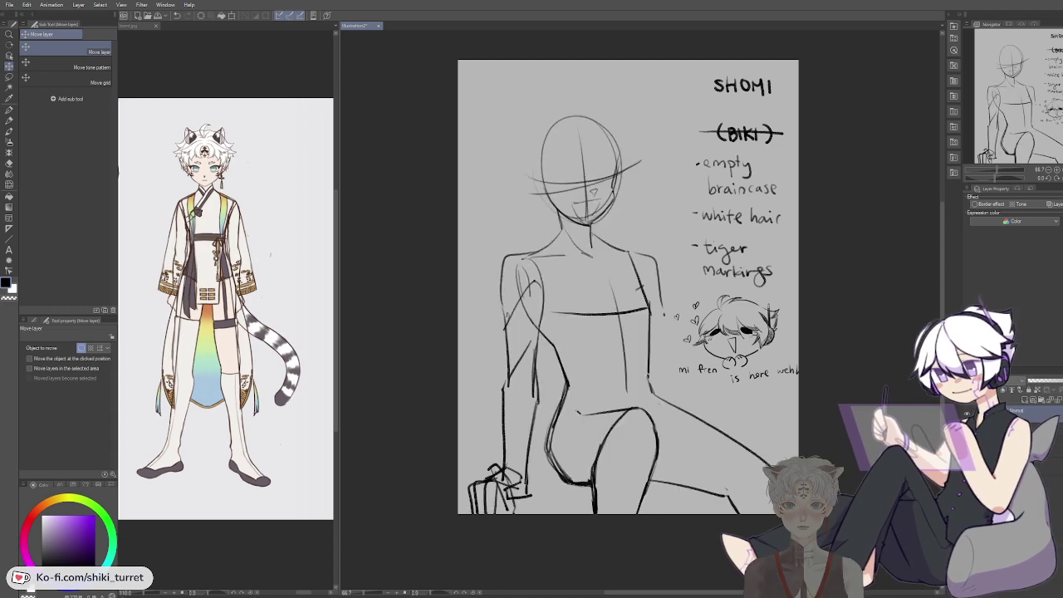
Step: Redraw the hip curve below the thigh and erase the upper part of the raised leg's inner line near the knee
{"action": "key", "text": "p"}
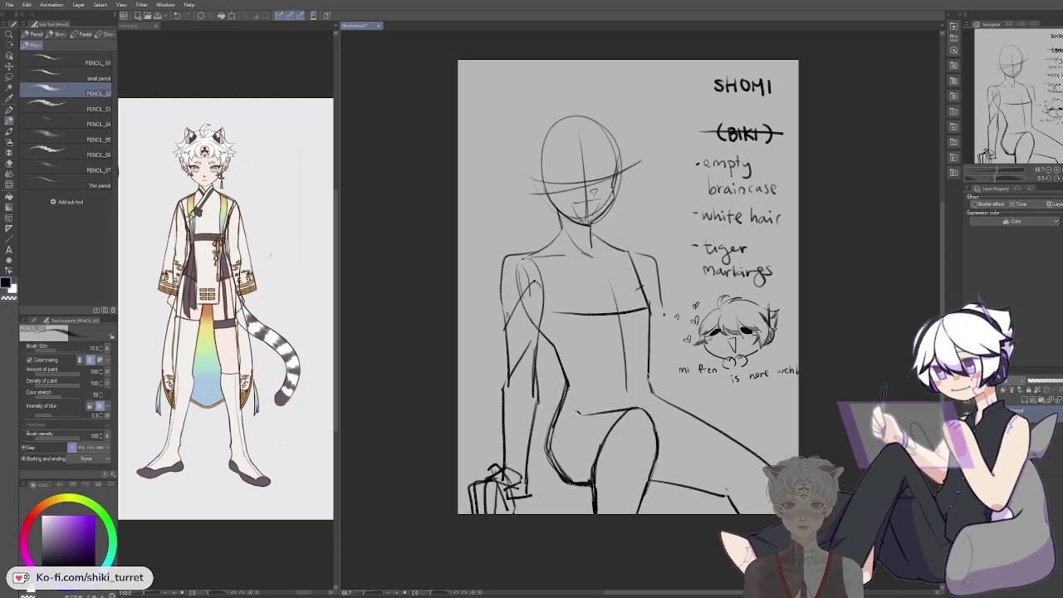
{"action": "mouse_move", "coordinate": [555, 433]}
{"action": "left_mouse_down"}
{"action": "mouse_move", "coordinate": [568, 483]}
{"action": "mouse_move", "coordinate": [592, 490]}
{"action": "left_mouse_up"}
{"action": "key", "text": "ctrl+z"}
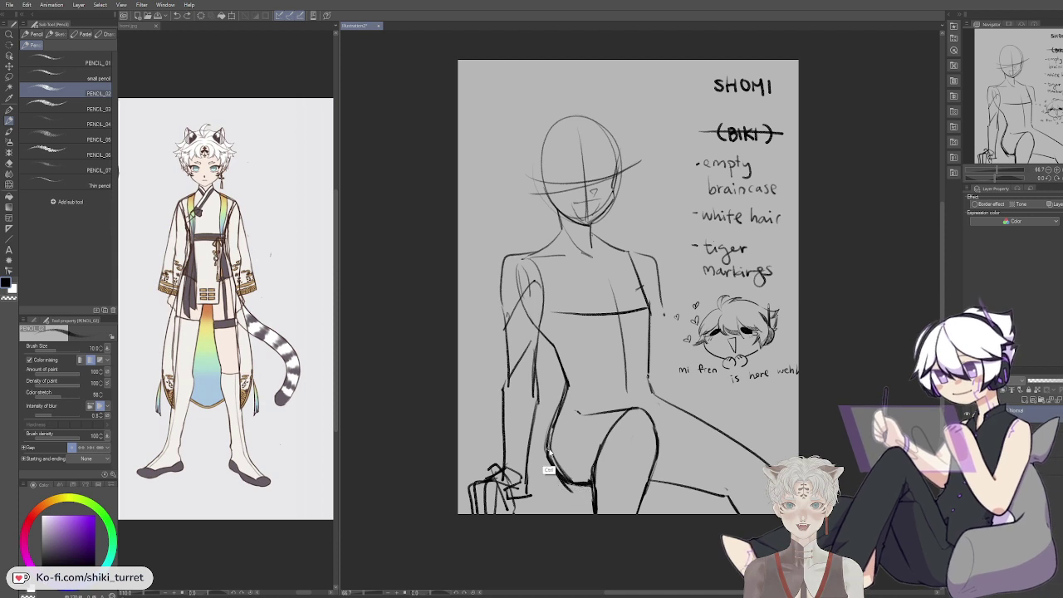
{"action": "left_click_drag", "start_coordinate": [548, 445], "coordinate": [572, 485]}
{"action": "key", "text": "e"}
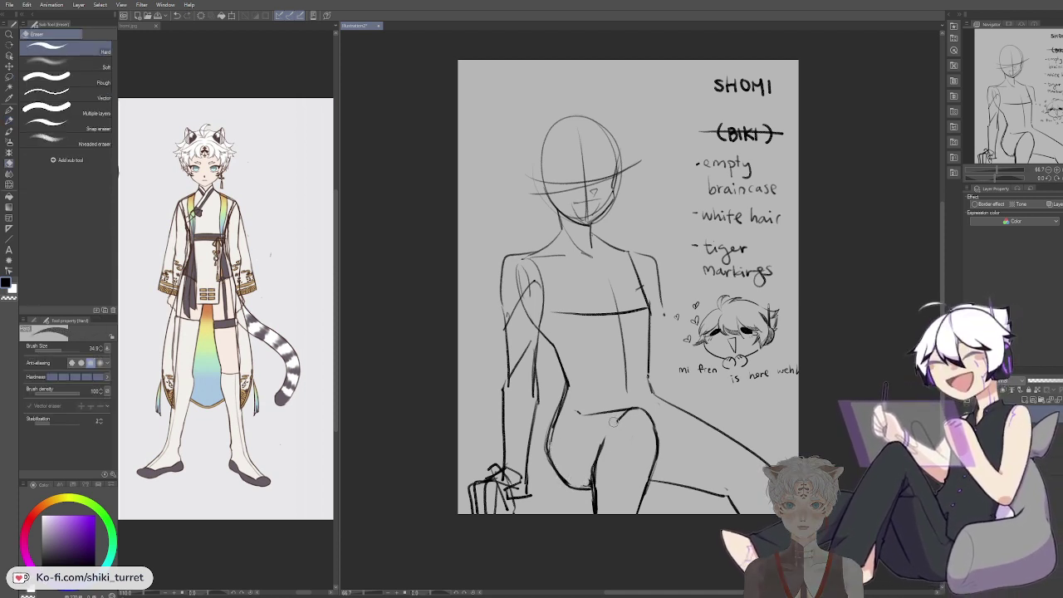
Step: Clean up the junction where the hip curve meets the raised leg's inner edge, erasing the overlapping stroke
{"action": "key", "text": "p"}
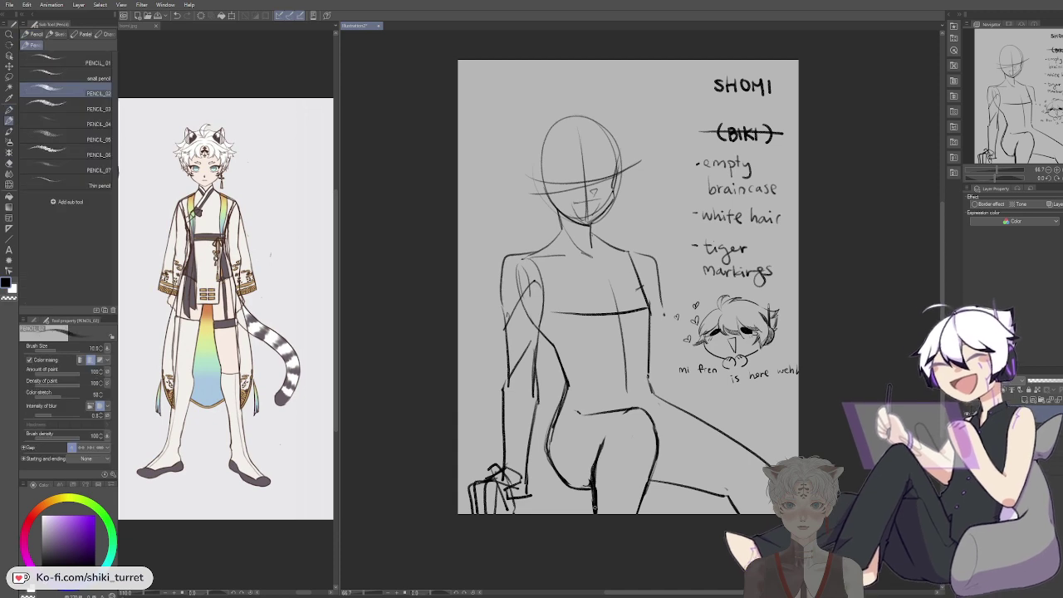
{"action": "key", "text": "e"}
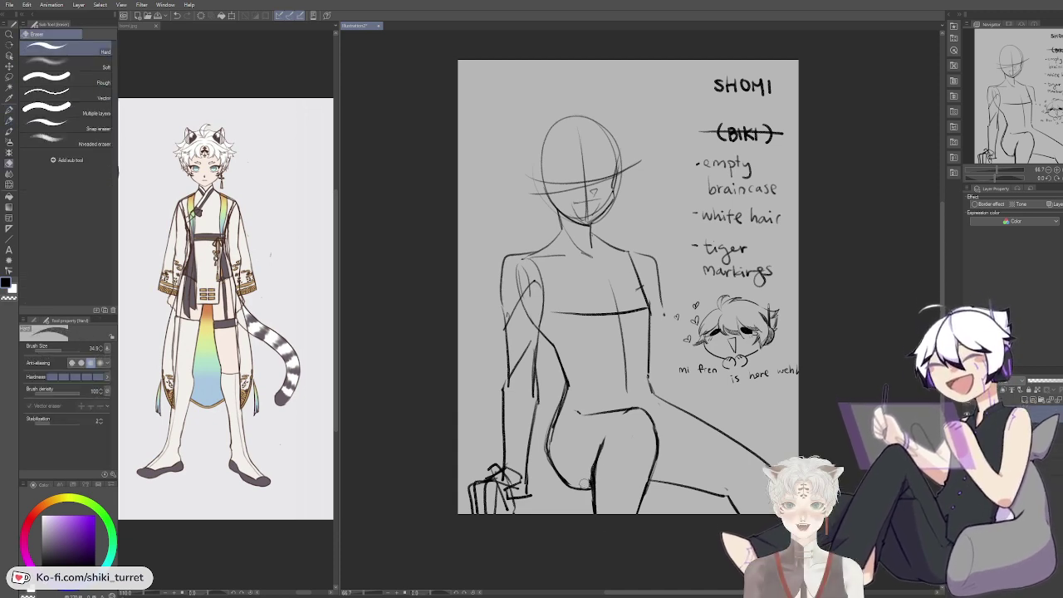
{"action": "key", "text": "p"}
{"action": "key", "text": "p"}
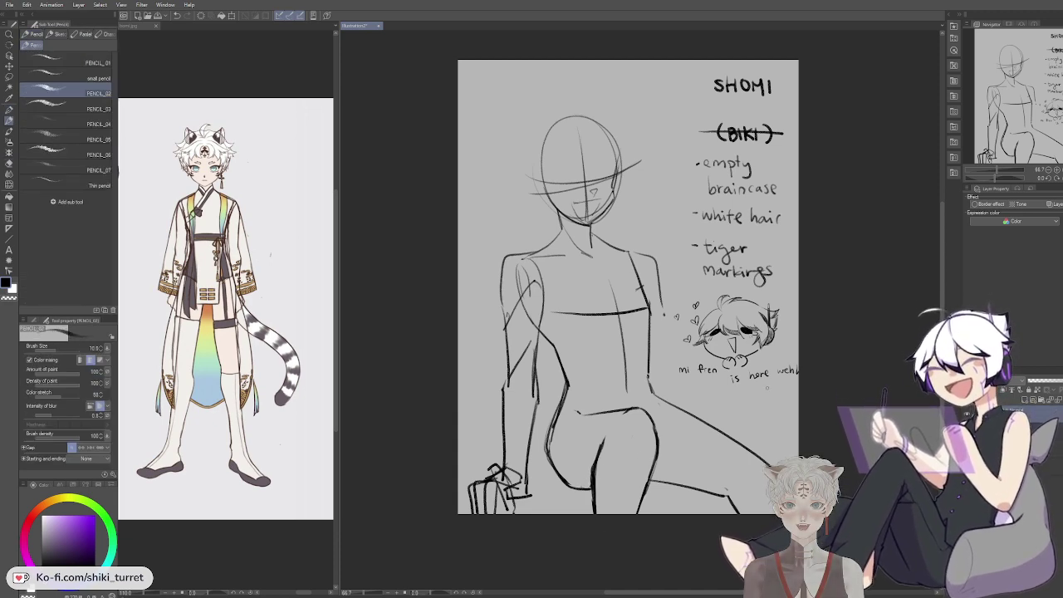
{"action": "key", "text": "e"}
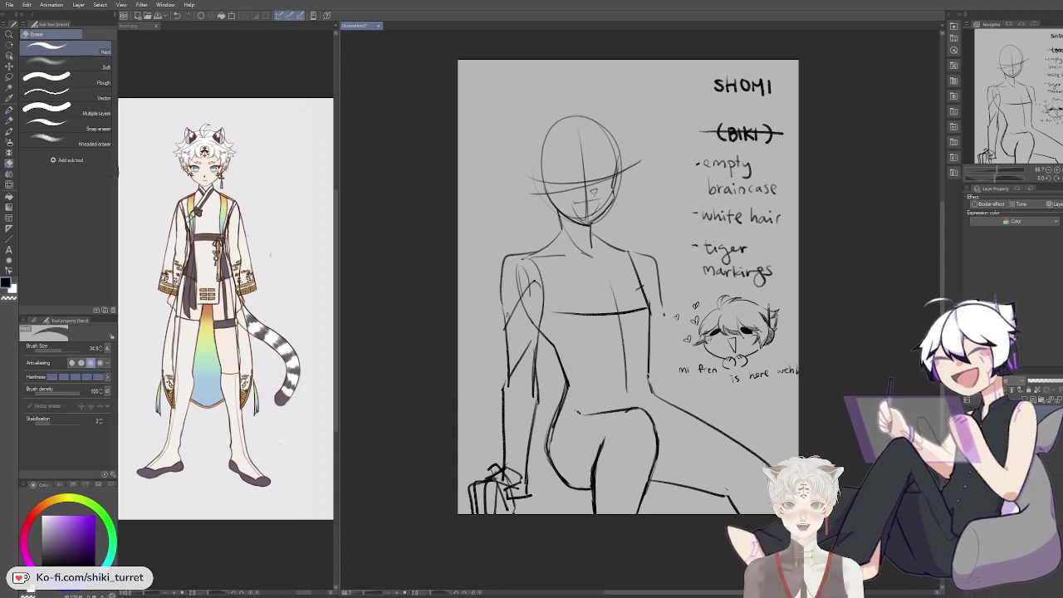
{"action": "key", "text": "b"}
{"action": "key", "text": "p"}
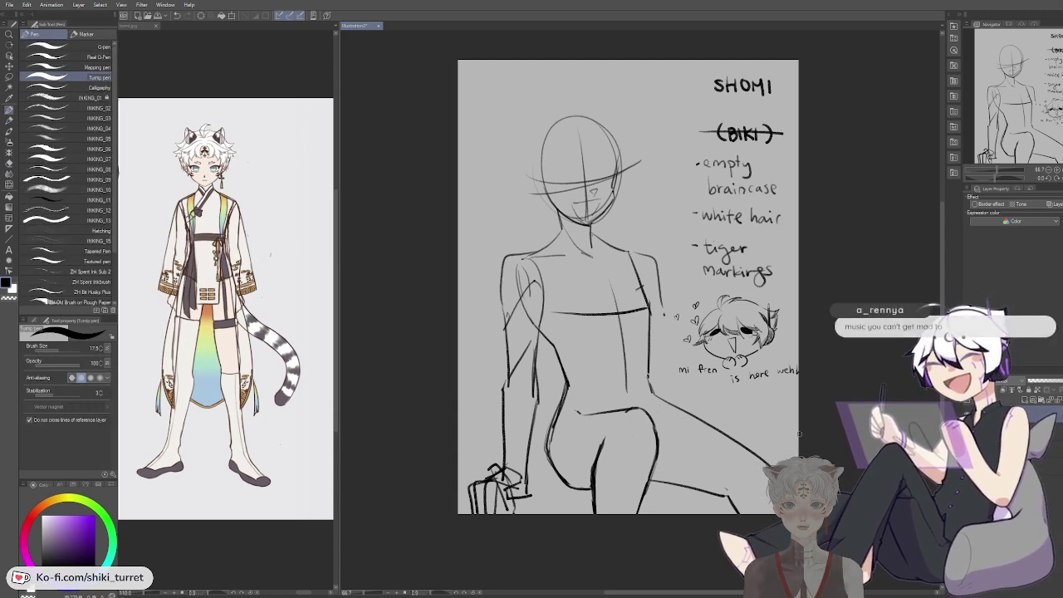
Step: Extend the outer line of the free upper arm down to the elbow
{"action": "scroll", "coordinate": [804, 426], "scroll_direction": "up", "scroll_amount": 1}
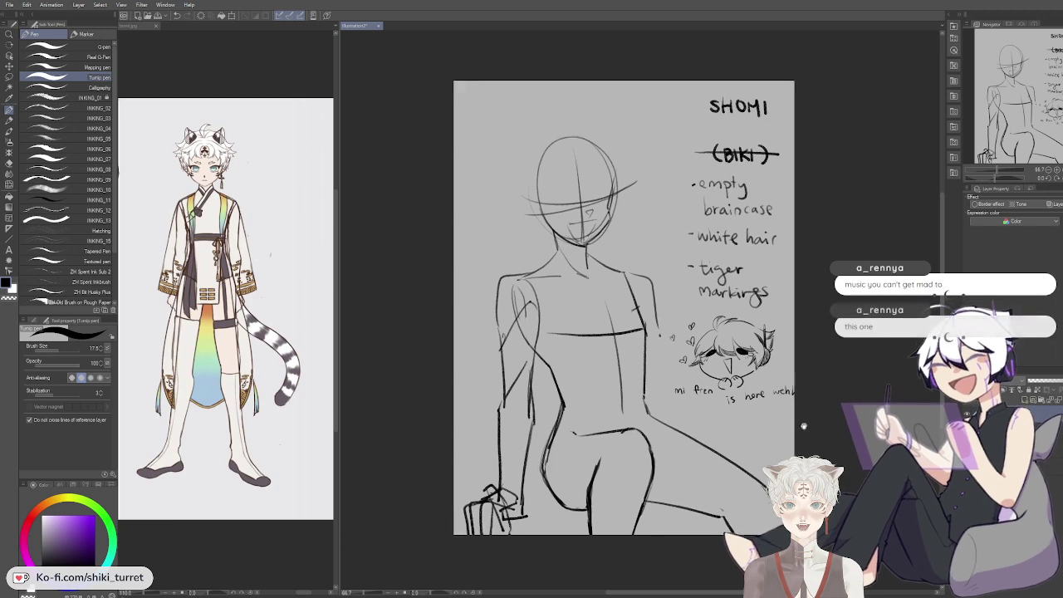
{"action": "left_click_drag", "start_coordinate": [803, 426], "coordinate": [802, 428]}
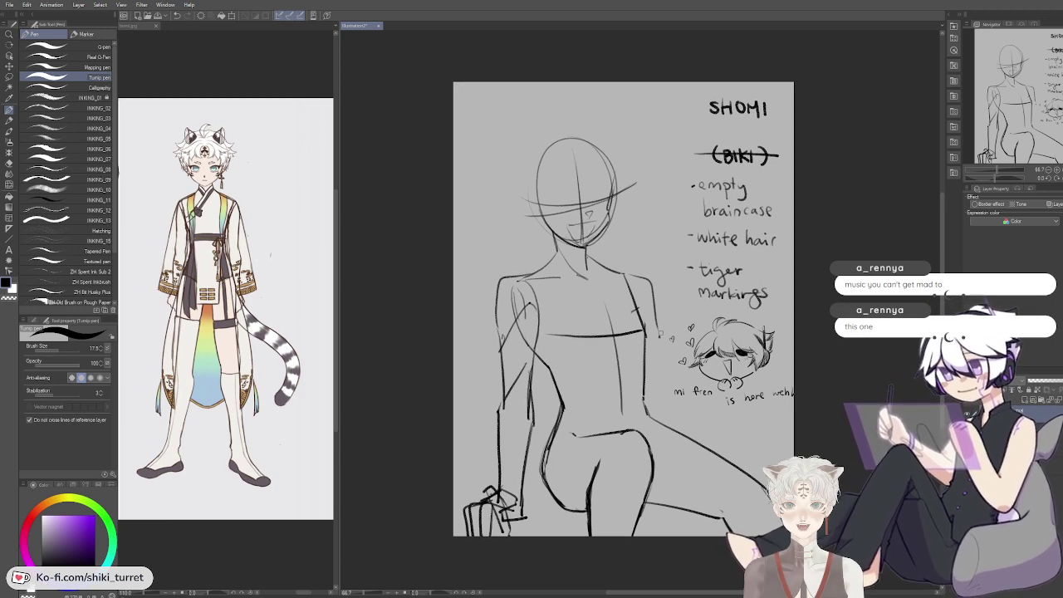
{"action": "key", "text": "p"}
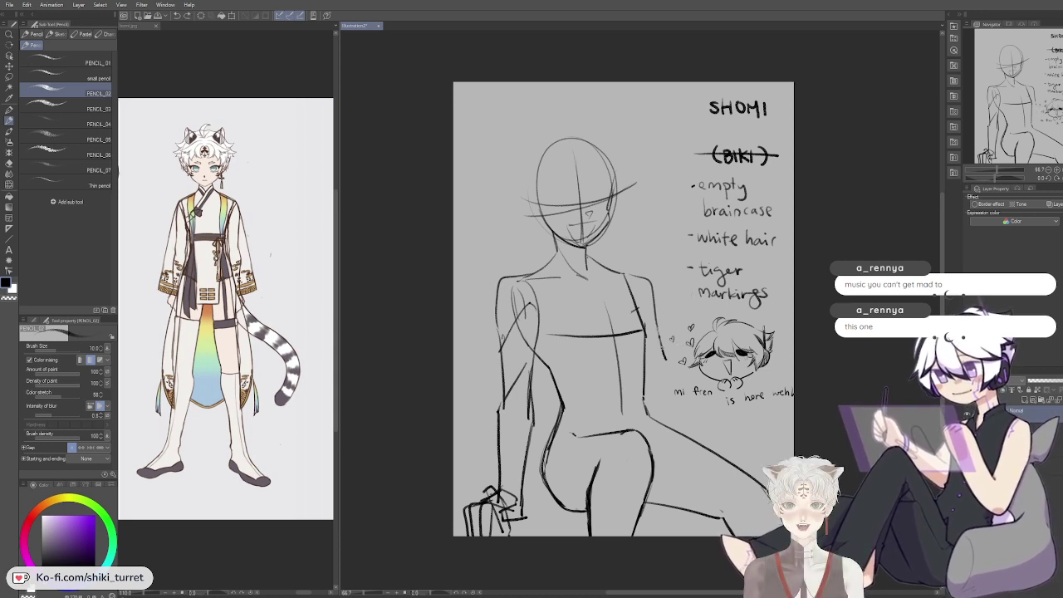
Step: Try two slanting edges for a raised forearm, running from the elbow up toward the notes
{"action": "left_click_drag", "start_coordinate": [700, 282], "coordinate": [656, 390]}
{"action": "key", "text": "ctrl+z"}
{"action": "key", "text": "ctrl+z"}
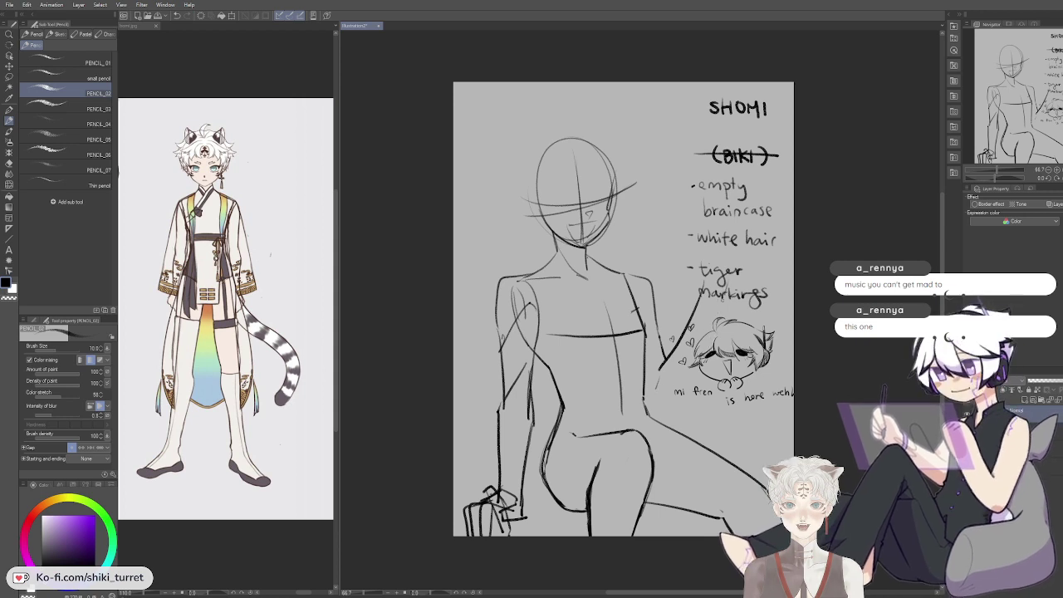
{"action": "left_click_drag", "start_coordinate": [725, 293], "coordinate": [690, 399]}
{"action": "key", "text": "ctrl+z"}
{"action": "left_click_drag", "start_coordinate": [727, 286], "coordinate": [696, 390]}
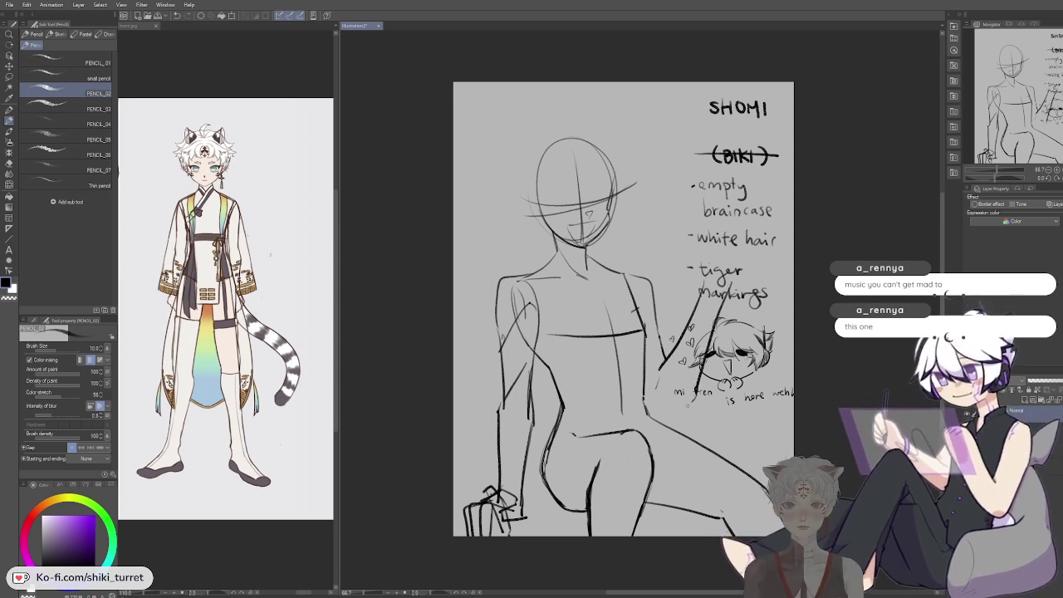
{"action": "key", "text": "ctrl+z"}
{"action": "key", "text": "ctrl+z"}
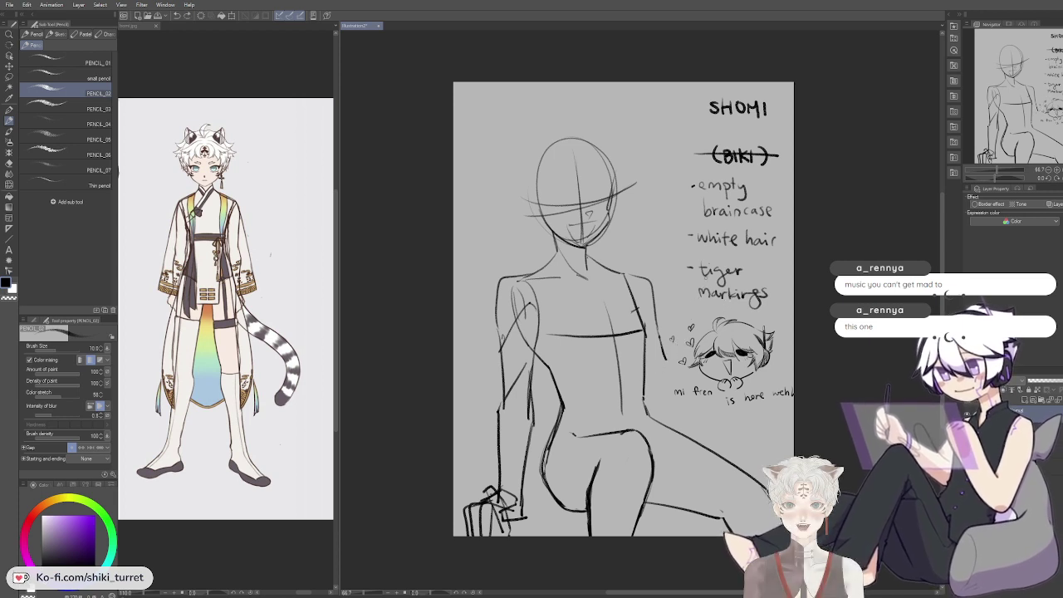
Step: Sketch the raised forearm's inner and outer edges up from the elbow and mirror the canvas to check them
{"action": "left_click_drag", "start_coordinate": [700, 296], "coordinate": [663, 366]}
{"action": "key", "text": "ctrl+z"}
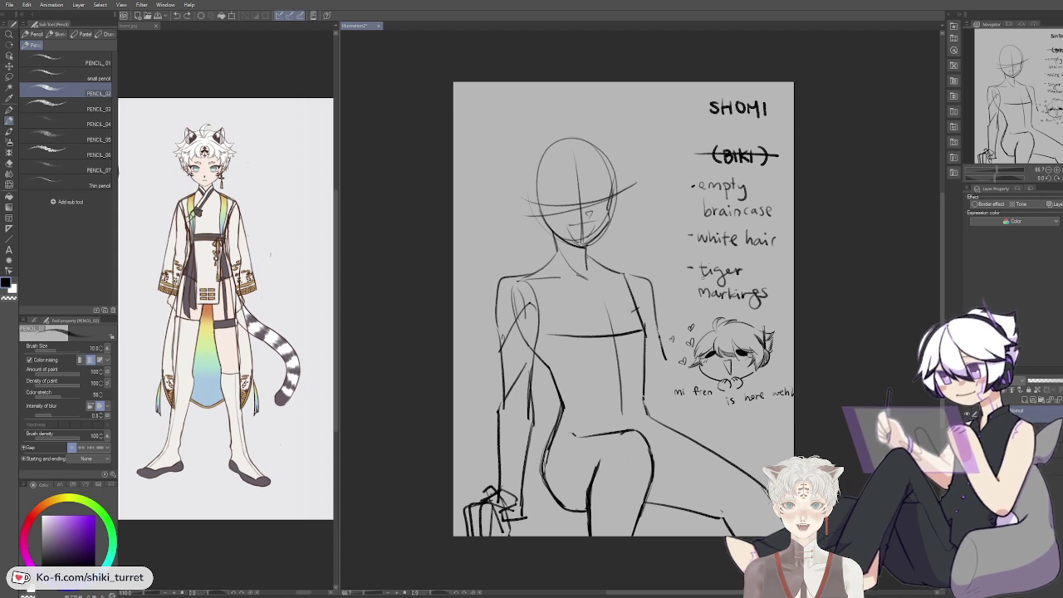
{"action": "key", "text": "ctrl+z"}
{"action": "left_click_drag", "start_coordinate": [701, 295], "coordinate": [663, 366]}
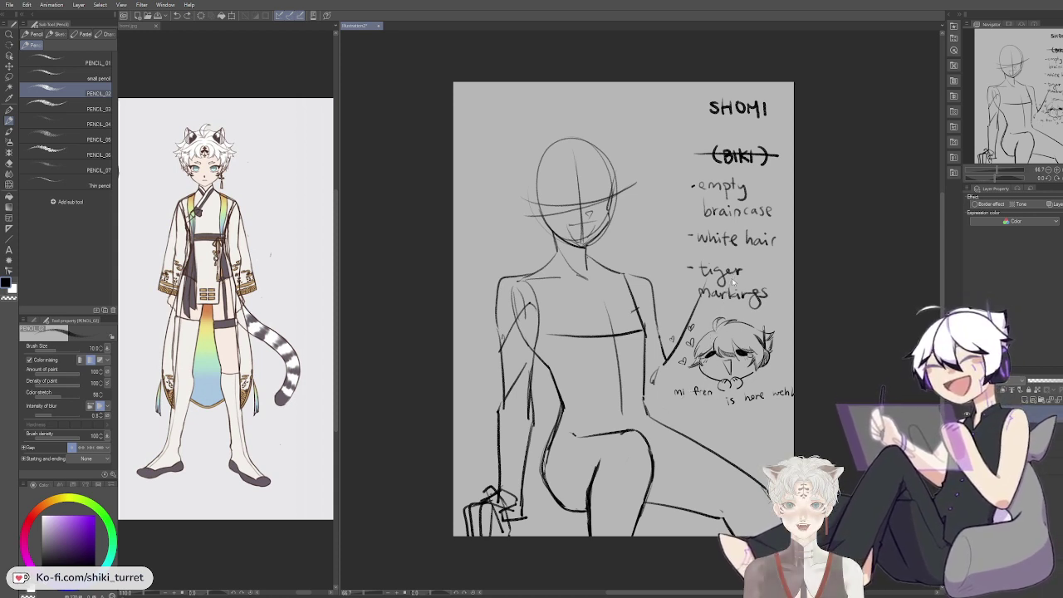
{"action": "key", "text": "ctrl+z"}
{"action": "left_click_drag", "start_coordinate": [734, 272], "coordinate": [707, 379]}
{"action": "key", "text": "h"}
{"action": "key", "text": "g"}
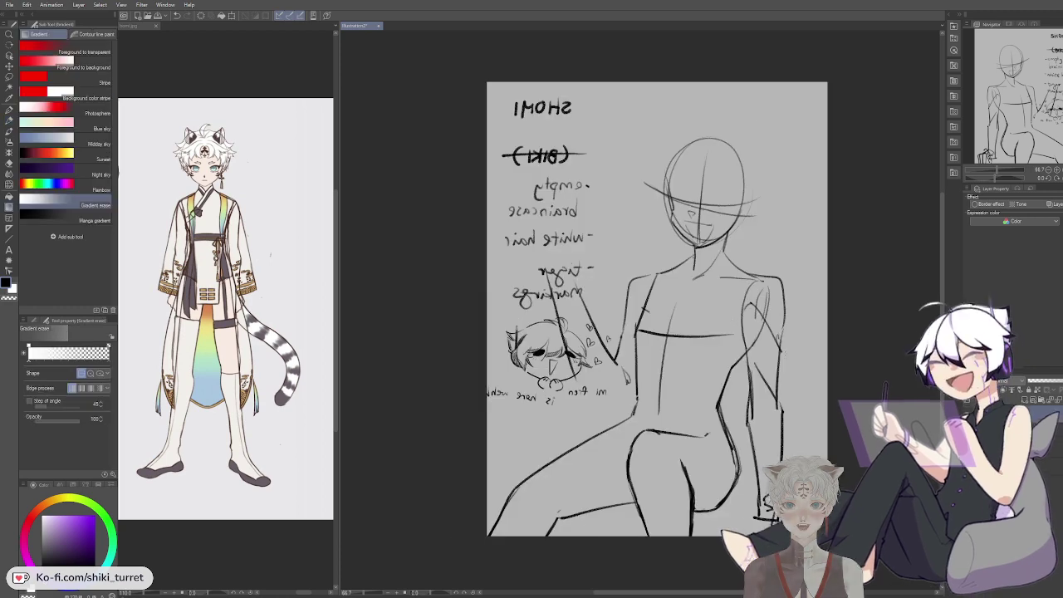
Step: On the mirrored canvas, replace the forearm's outer edge with a curve that wraps around under the elbow
{"action": "left_click_drag", "start_coordinate": [626, 315], "coordinate": [579, 292]}
{"action": "key", "text": "p"}
{"action": "key", "text": "o"}
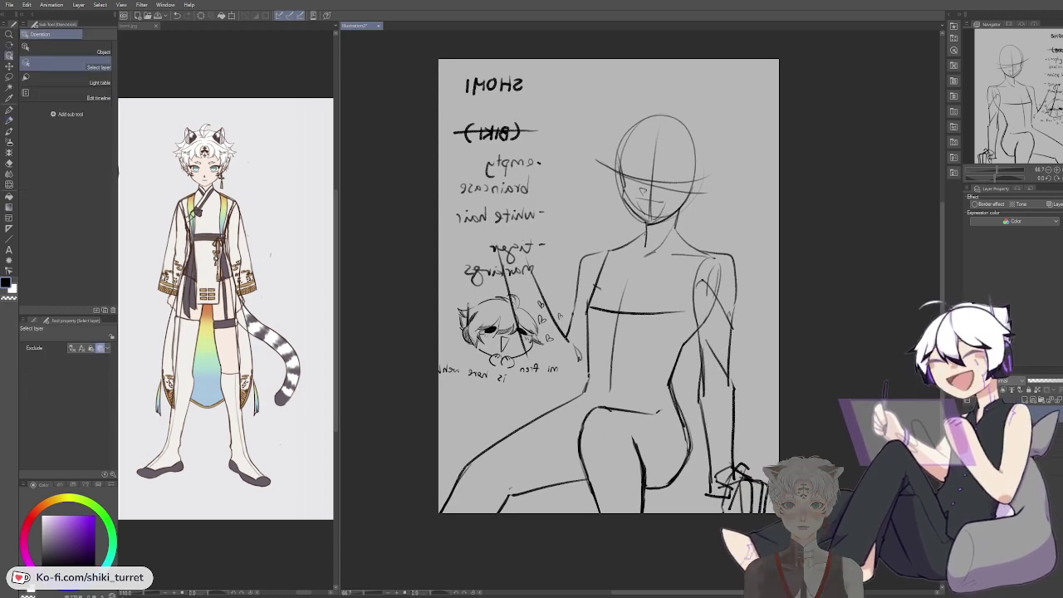
{"action": "key", "text": "p"}
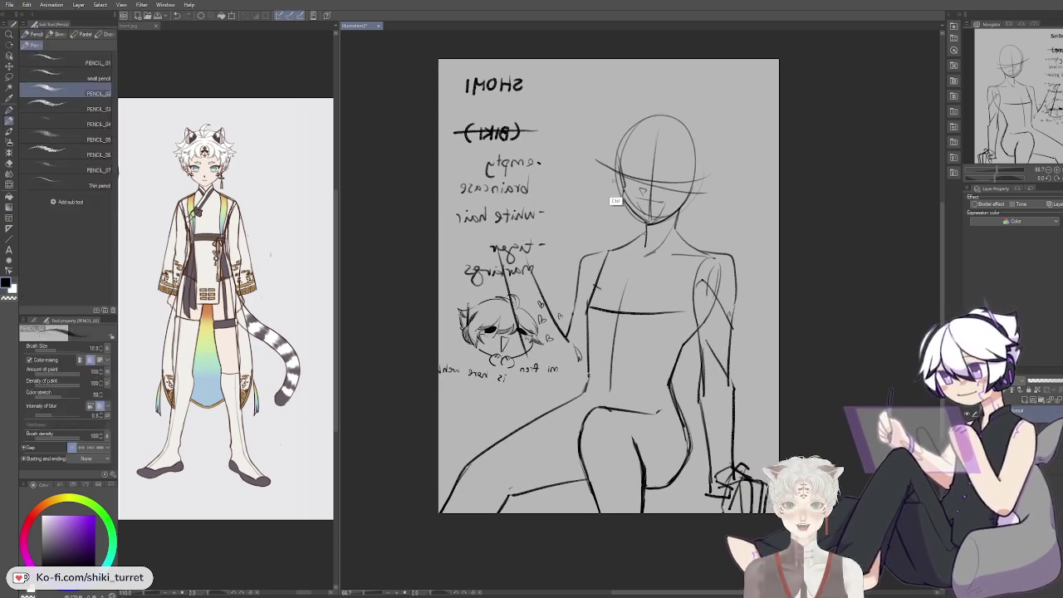
{"action": "key", "text": "ctrl+z"}
{"action": "left_click_drag", "start_coordinate": [506, 277], "coordinate": [537, 365]}
{"action": "key", "text": "ctrl+z"}
{"action": "mouse_move", "coordinate": [505, 241]}
{"action": "left_mouse_down"}
{"action": "mouse_move", "coordinate": [534, 364]}
{"action": "mouse_move", "coordinate": [581, 358]}
{"action": "left_mouse_up"}
{"action": "key", "text": "ctrl+z"}
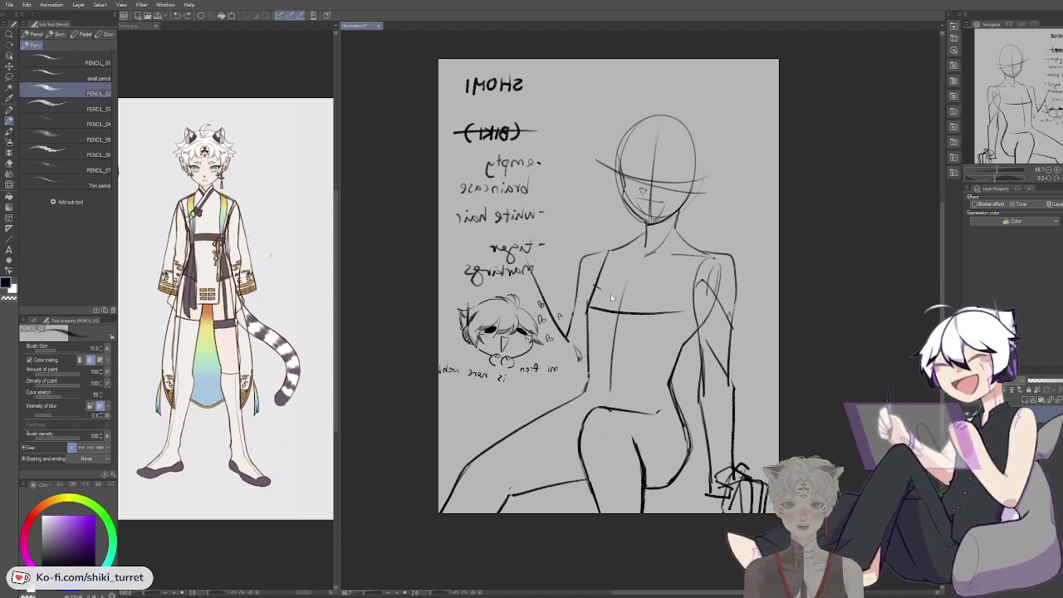
{"action": "left_click_drag", "start_coordinate": [511, 241], "coordinate": [530, 361]}
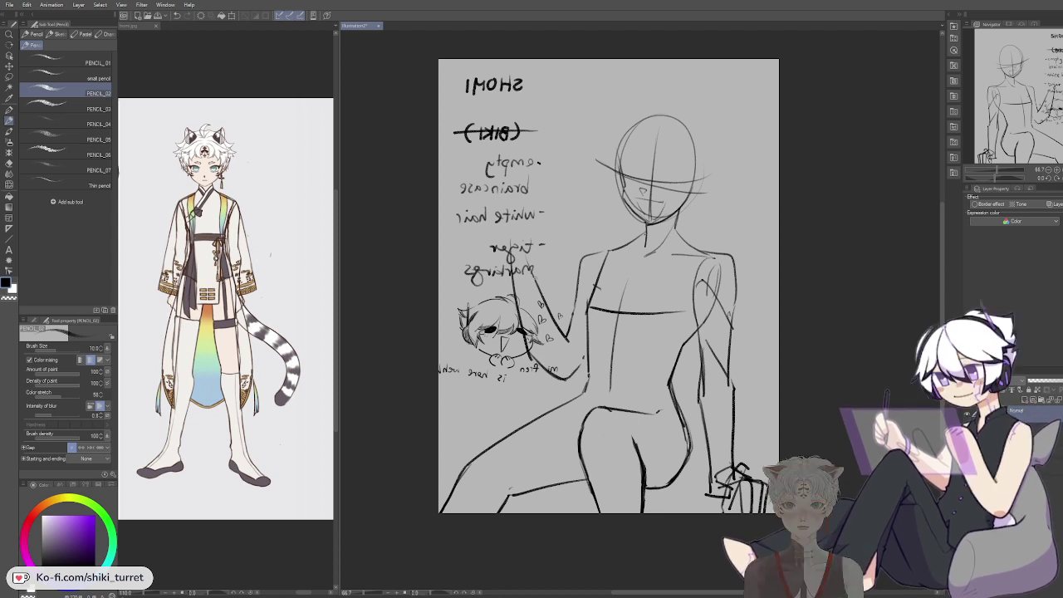
Step: Erase the forearm's straight inner edge and redraw it as a curved line up from the elbow crease
{"action": "key", "text": "e"}
{"action": "left_click_drag", "start_coordinate": [532, 269], "coordinate": [568, 341]}
{"action": "key", "text": "p"}
{"action": "key", "text": "p"}
{"action": "left_click_drag", "start_coordinate": [533, 240], "coordinate": [562, 322]}
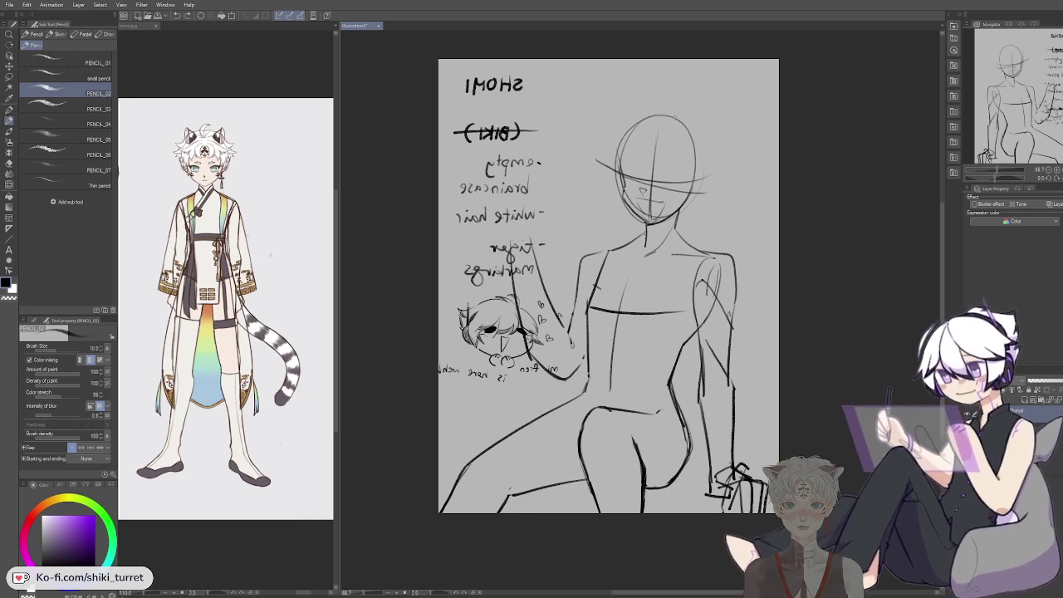
Step: Flip the canvas back to normal and erase the whole raised forearm
{"action": "key", "text": "h"}
{"action": "left_click_drag", "start_coordinate": [674, 117], "coordinate": [549, 143]}
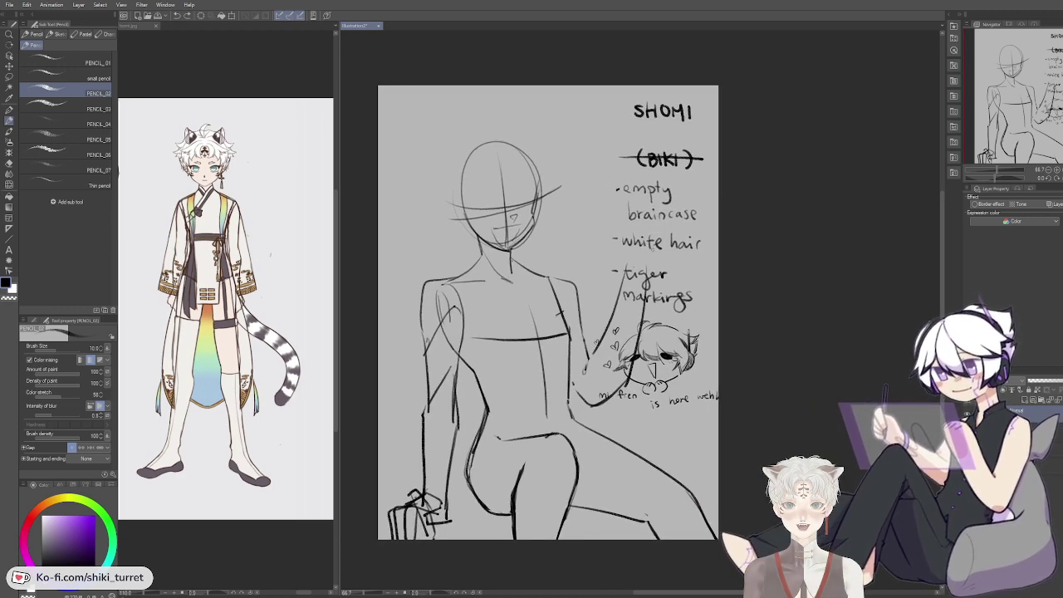
{"action": "key", "text": "e"}
{"action": "mouse_move", "coordinate": [599, 352]}
{"action": "left_mouse_down"}
{"action": "mouse_move", "coordinate": [624, 264]}
{"action": "mouse_move", "coordinate": [637, 362]}
{"action": "mouse_move", "coordinate": [617, 397]}
{"action": "mouse_move", "coordinate": [577, 388]}
{"action": "left_mouse_up"}
{"action": "key", "text": "p"}
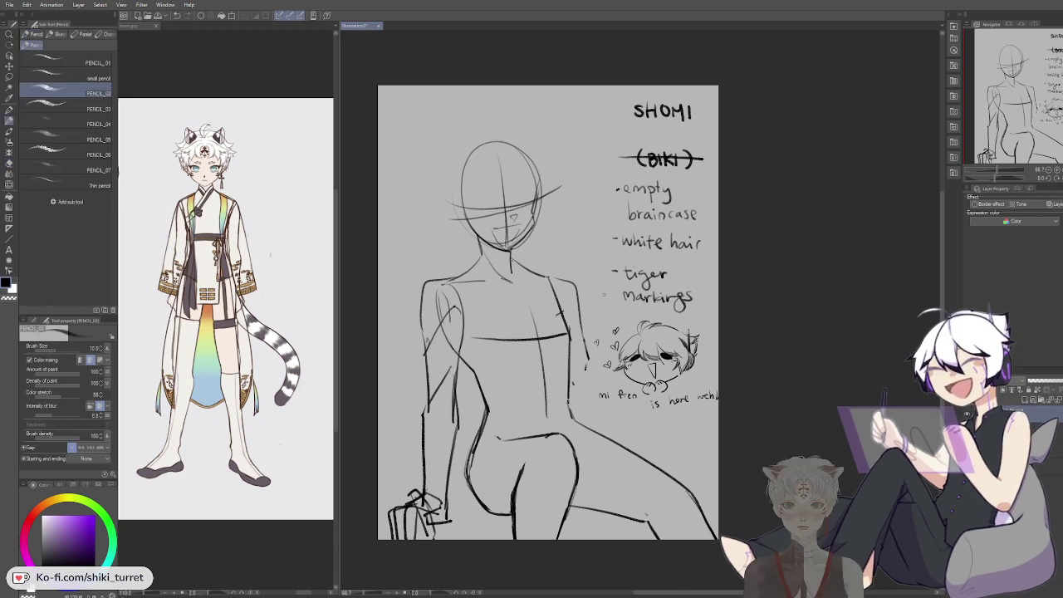
Step: Redraw the raised forearm with steeper inner and outer edges and a pointed elbow connected to the upper arm
{"action": "left_click_drag", "start_coordinate": [587, 363], "coordinate": [585, 369]}
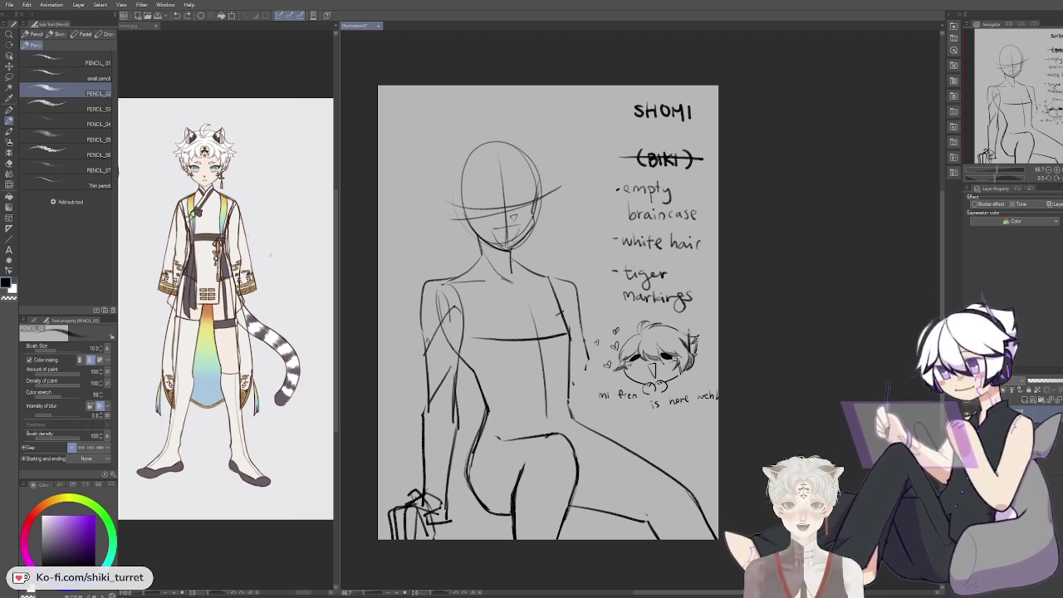
{"action": "left_click_drag", "start_coordinate": [785, 257], "coordinate": [777, 260]}
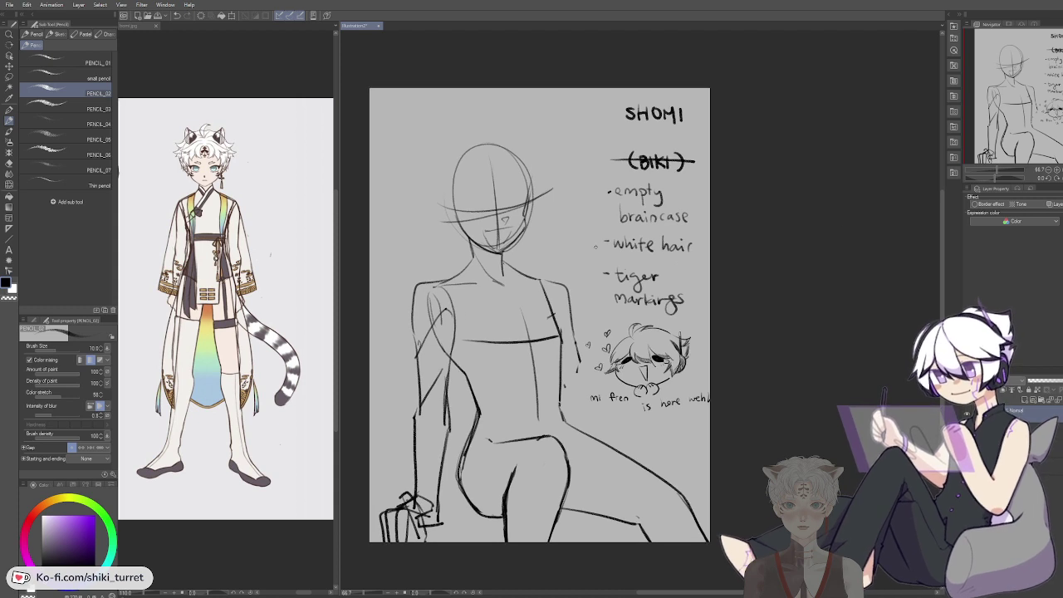
{"action": "left_click_drag", "start_coordinate": [577, 274], "coordinate": [579, 356]}
{"action": "key", "text": "ctrl+z"}
{"action": "key", "text": "ctrl+z"}
{"action": "key", "text": "ctrl+z"}
{"action": "key", "text": "ctrl+z"}
{"action": "mouse_move", "coordinate": [615, 270]}
{"action": "left_mouse_down"}
{"action": "mouse_move", "coordinate": [611, 369]}
{"action": "mouse_move", "coordinate": [590, 409]}
{"action": "left_mouse_up"}
{"action": "left_click_drag", "start_coordinate": [577, 366], "coordinate": [589, 410]}
{"action": "key", "text": "ctrl+z"}
{"action": "key", "text": "ctrl+z"}
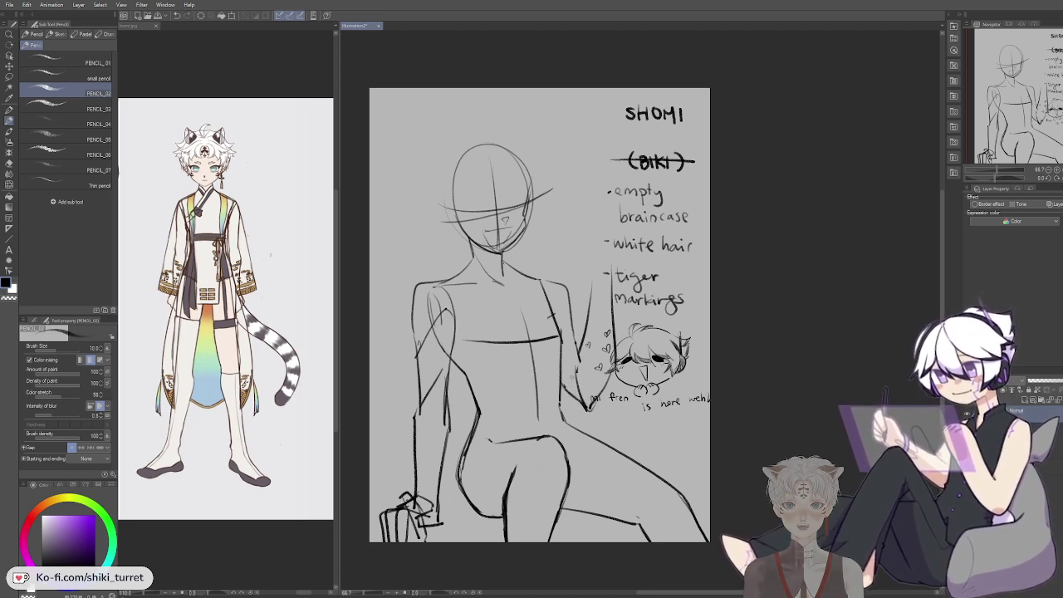
Step: Undo the strokes for the raised hand and mirror the canvas
{"action": "key", "text": "ctrl+z"}
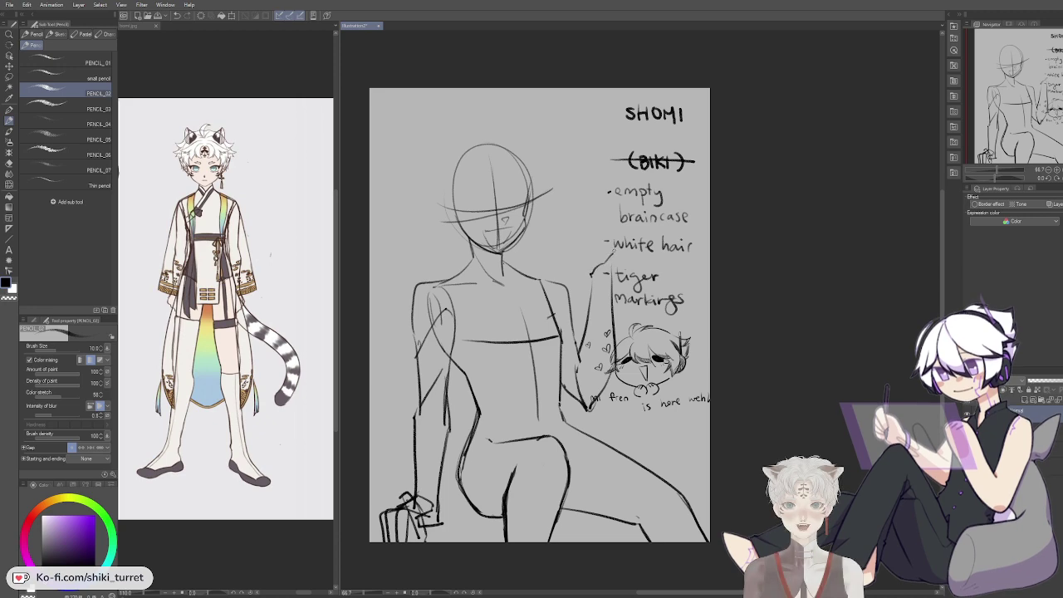
{"action": "key", "text": "h"}
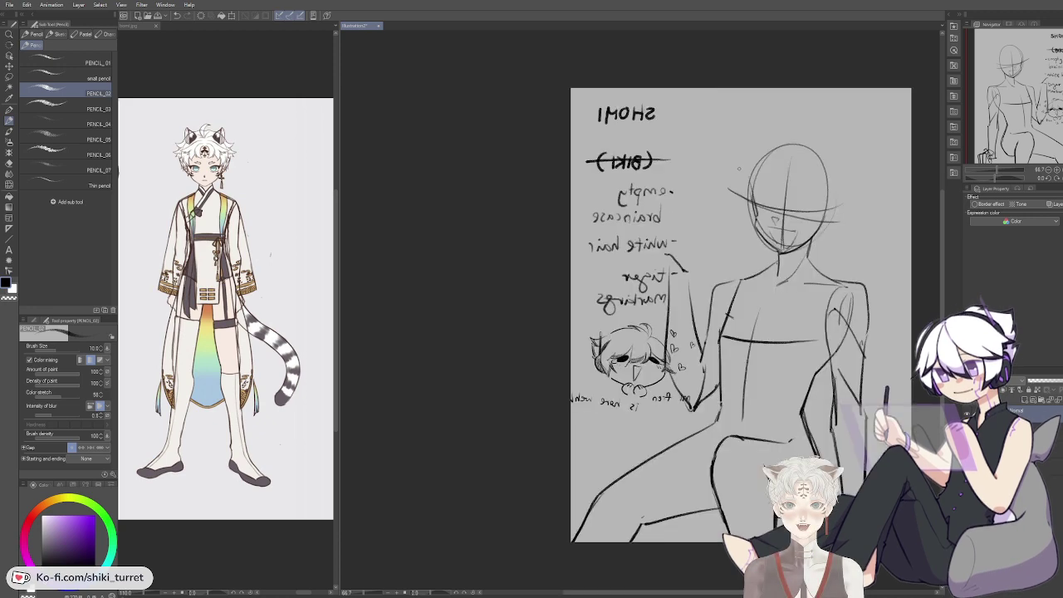
{"action": "left_click_drag", "start_coordinate": [775, 174], "coordinate": [660, 194]}
{"action": "key", "text": "ctrl+z"}
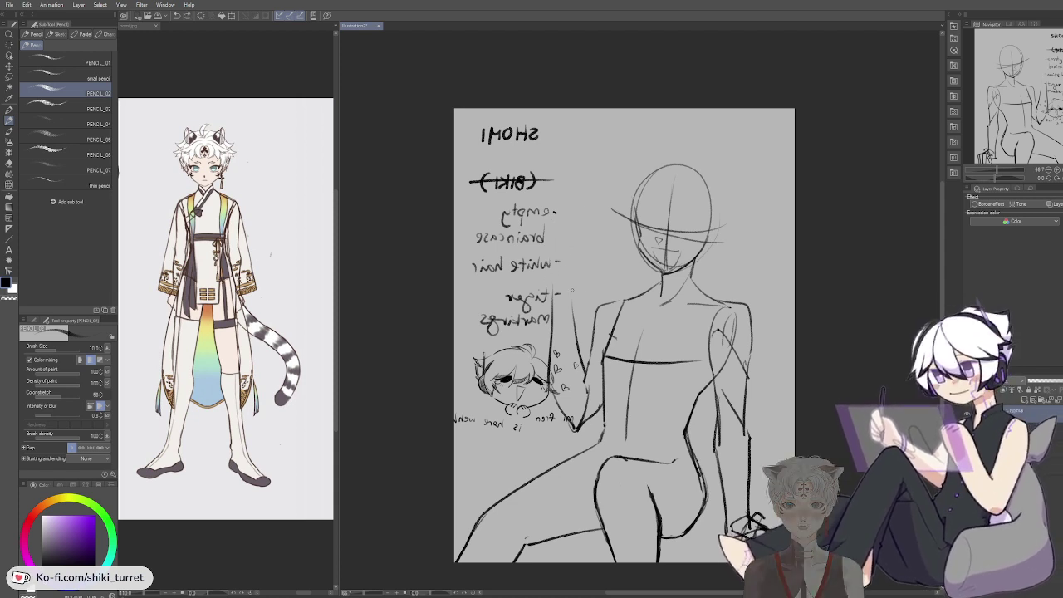
Step: Sketch the raised hand's first upright finger as a narrow pointed shape continuing the forearm's inner edge
{"action": "left_click_drag", "start_coordinate": [572, 291], "coordinate": [570, 211]}
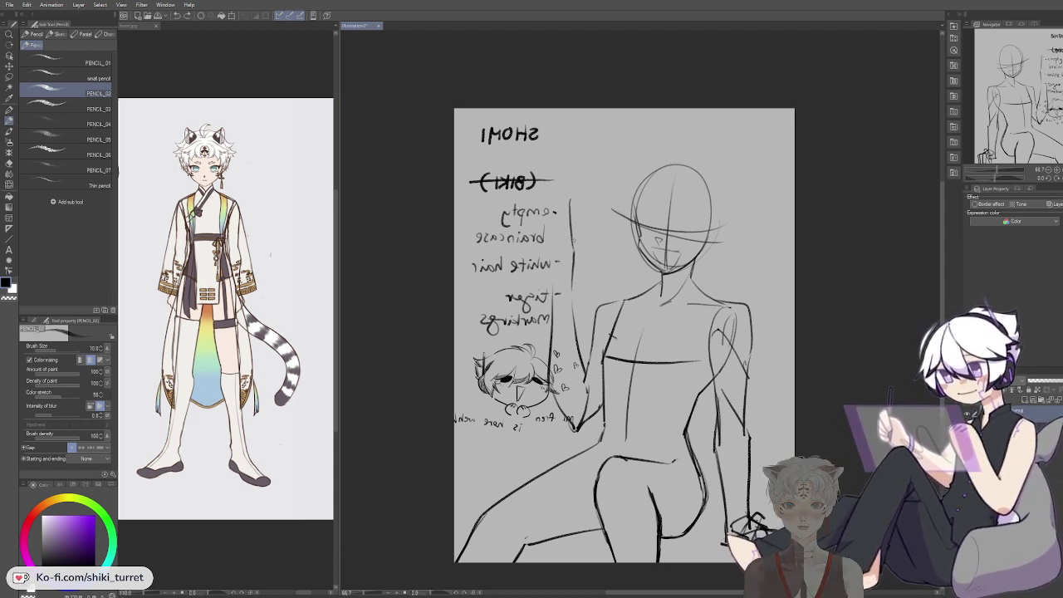
{"action": "key", "text": "ctrl+z"}
{"action": "key", "text": "ctrl+z"}
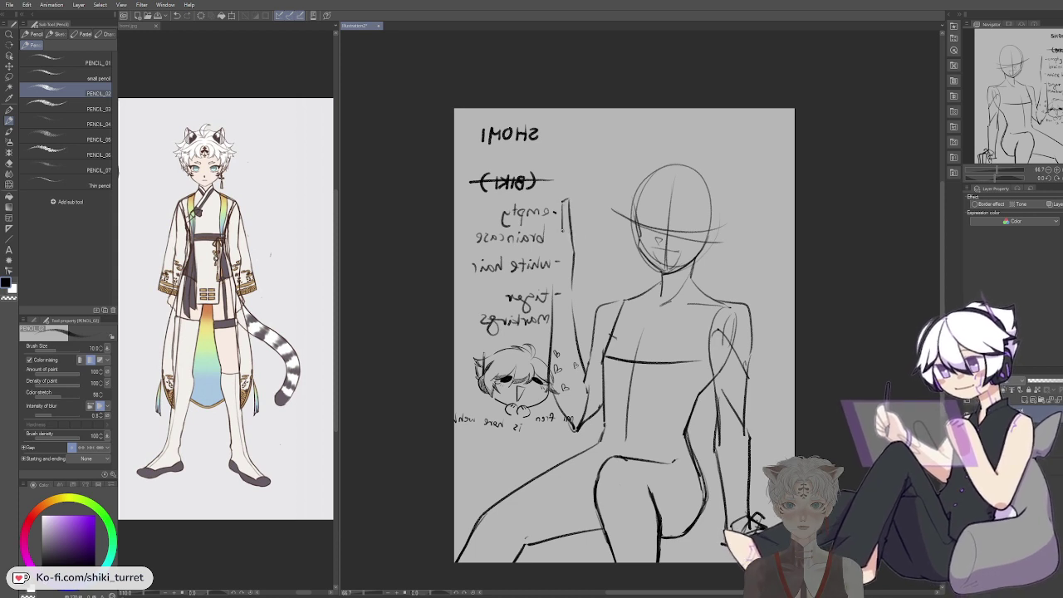
{"action": "key", "text": "ctrl+z"}
{"action": "key", "text": "ctrl+z"}
{"action": "left_click_drag", "start_coordinate": [574, 251], "coordinate": [568, 200]}
{"action": "key", "text": "ctrl+z"}
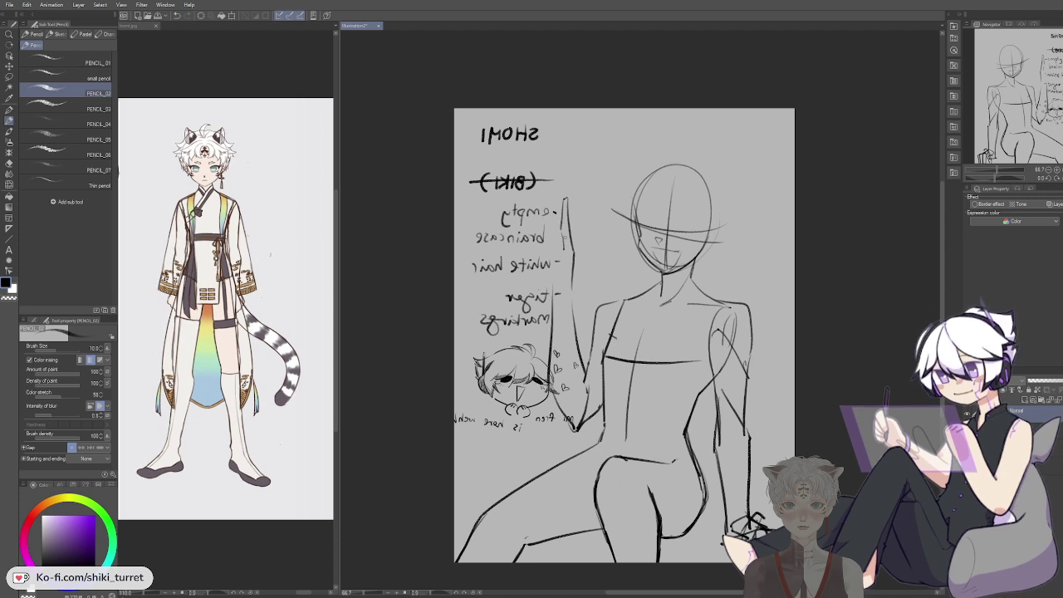
Step: Add the second extended finger and the folded fingers so the raised hand forms a peace sign
{"action": "mouse_move", "coordinate": [568, 264]}
{"action": "left_mouse_down"}
{"action": "mouse_move", "coordinate": [556, 246]}
{"action": "mouse_move", "coordinate": [555, 284]}
{"action": "left_mouse_up"}
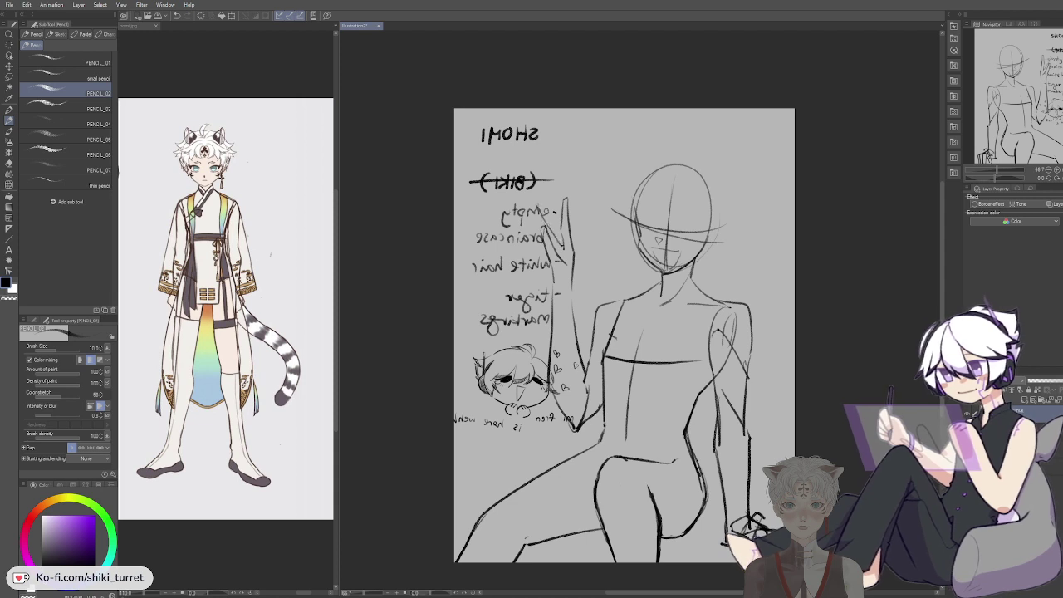
{"action": "mouse_move", "coordinate": [542, 207]}
{"action": "left_mouse_down"}
{"action": "mouse_move", "coordinate": [534, 230]}
{"action": "mouse_move", "coordinate": [551, 283]}
{"action": "mouse_move", "coordinate": [532, 265]}
{"action": "mouse_move", "coordinate": [550, 283]}
{"action": "left_mouse_up"}
{"action": "key", "text": "ctrl+z"}
{"action": "key", "text": "ctrl+z"}
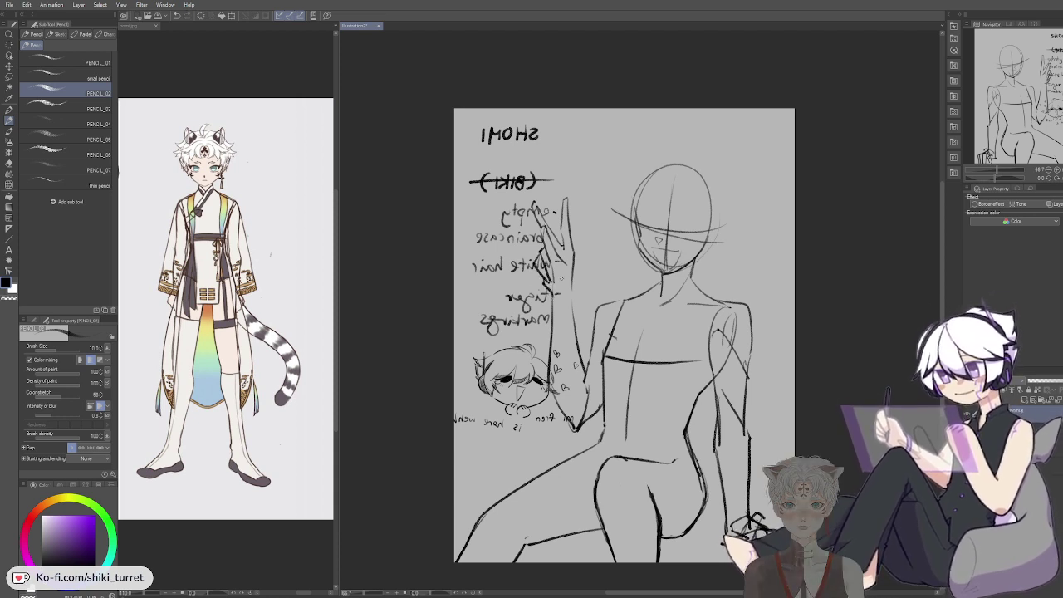
Step: Hide the layer with the handwritten character notes and flip the canvas back to normal
{"action": "key", "text": "e"}
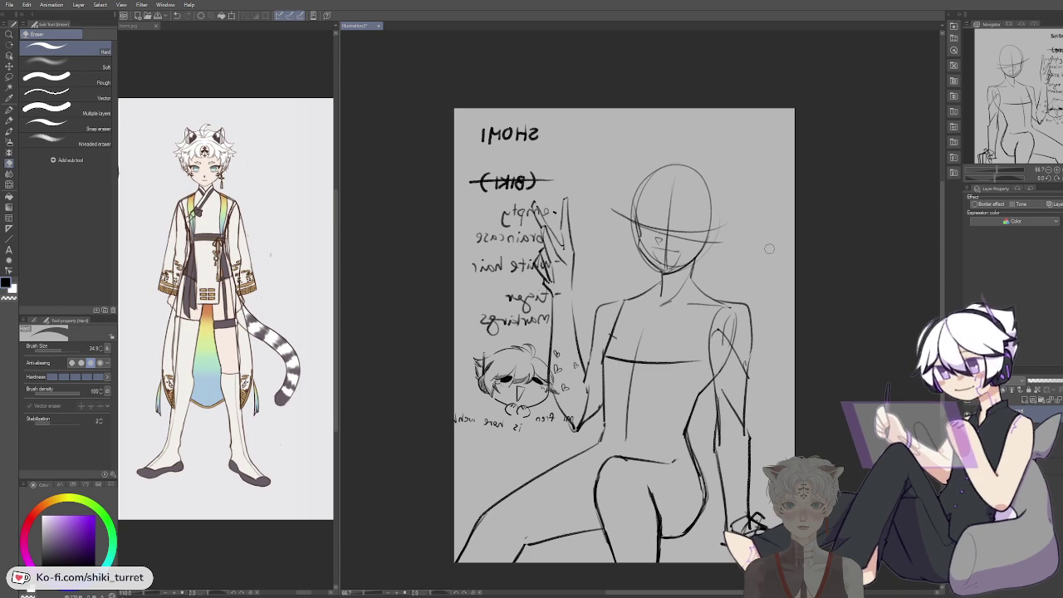
{"action": "left_click", "coordinate": [967, 414]}
{"action": "key", "text": "h"}
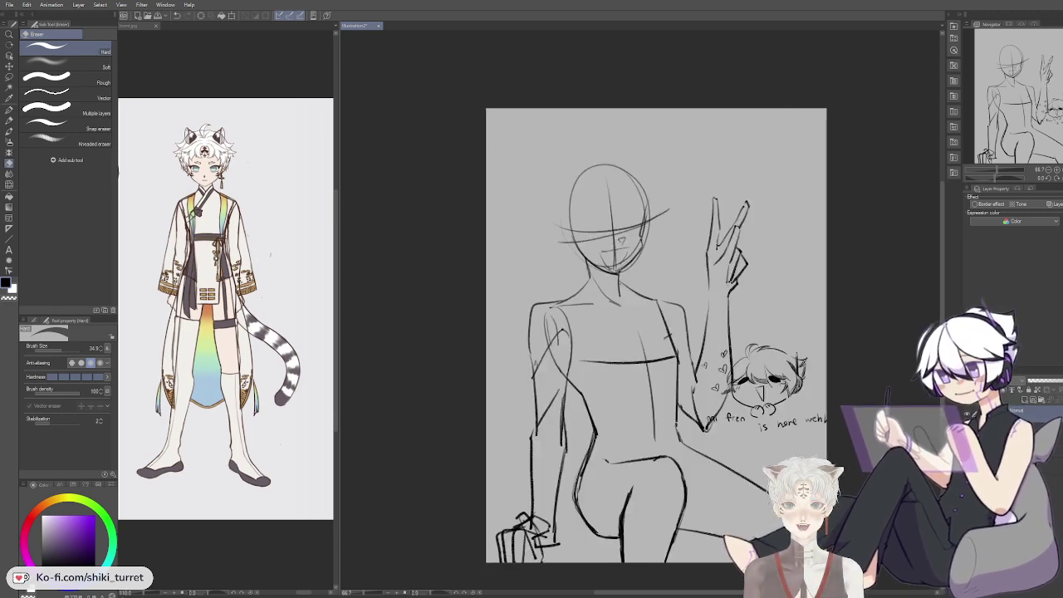
{"action": "left_click_drag", "start_coordinate": [801, 379], "coordinate": [787, 378]}
Step: Erase the mouth and the vertical centre guideline in the lower half of the face
{"action": "key", "text": "p"}
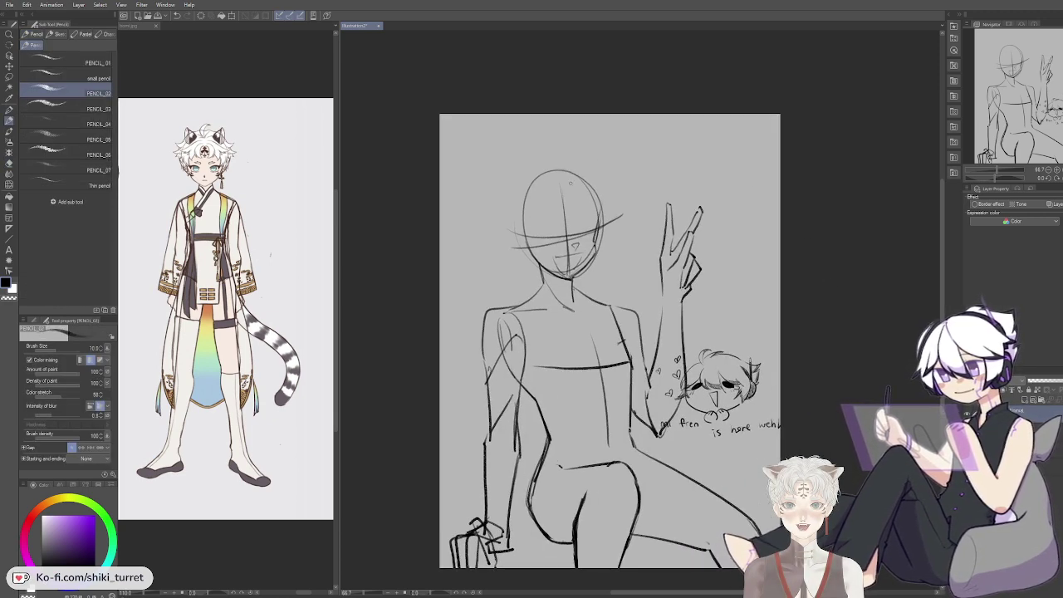
{"action": "key", "text": "e"}
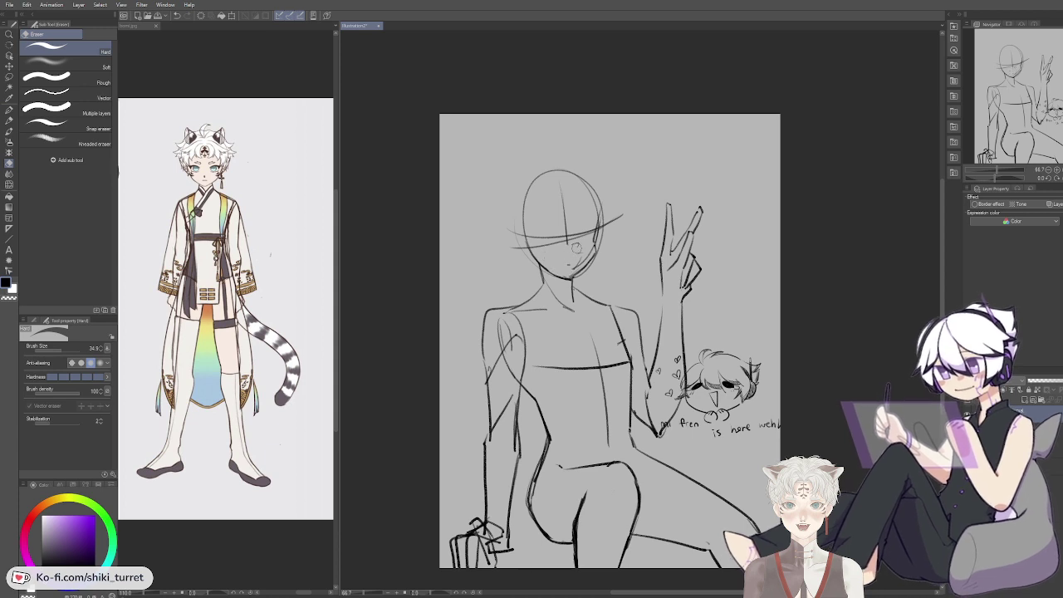
{"action": "key", "text": "p"}
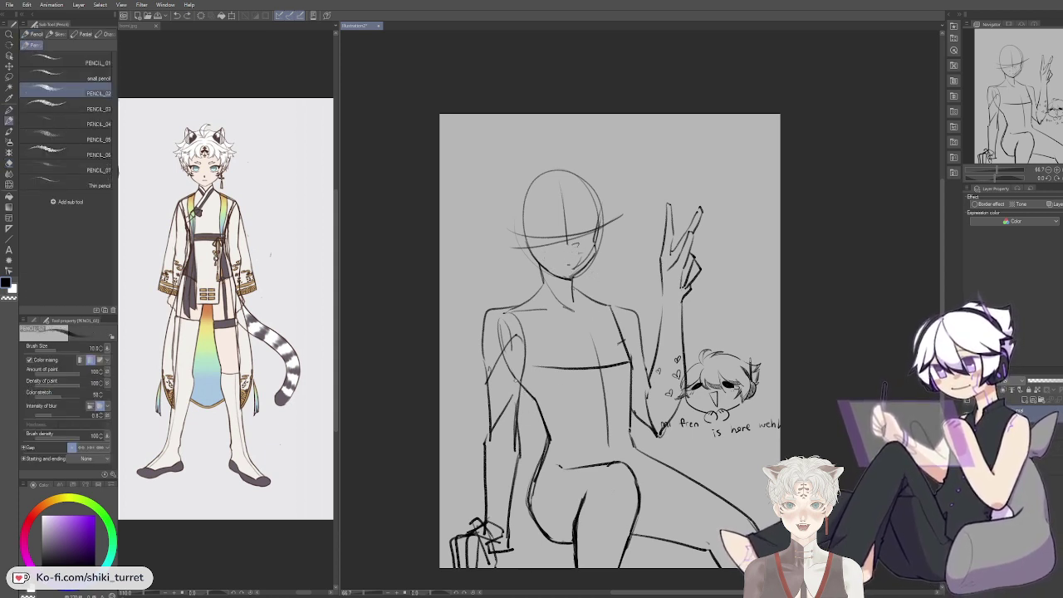
Step: Redraw the waist contour beside the supporting arm as a smoother, thicker curve into the hip and erase the old line
{"action": "mouse_move", "coordinate": [531, 400]}
{"action": "left_mouse_down"}
{"action": "mouse_move", "coordinate": [545, 431]}
{"action": "mouse_move", "coordinate": [535, 482]}
{"action": "left_mouse_up"}
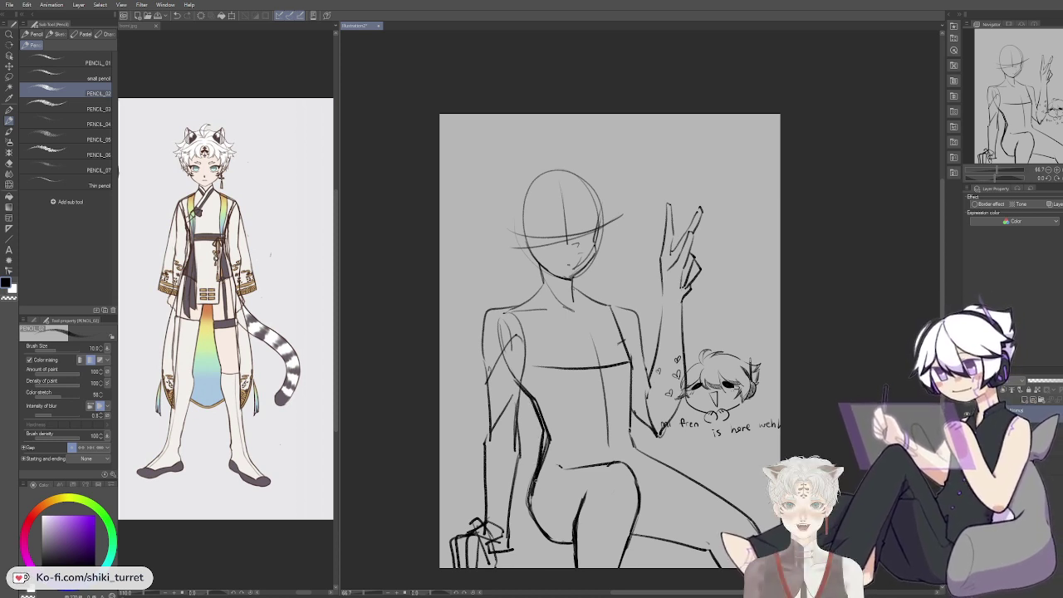
{"action": "key", "text": "ctrl+z"}
{"action": "left_click_drag", "start_coordinate": [544, 432], "coordinate": [532, 507]}
{"action": "key", "text": "e"}
{"action": "left_click_drag", "start_coordinate": [540, 403], "coordinate": [538, 464]}
{"action": "key", "text": "p"}
{"action": "key", "text": "p"}
{"action": "key", "text": "ctrl+z"}
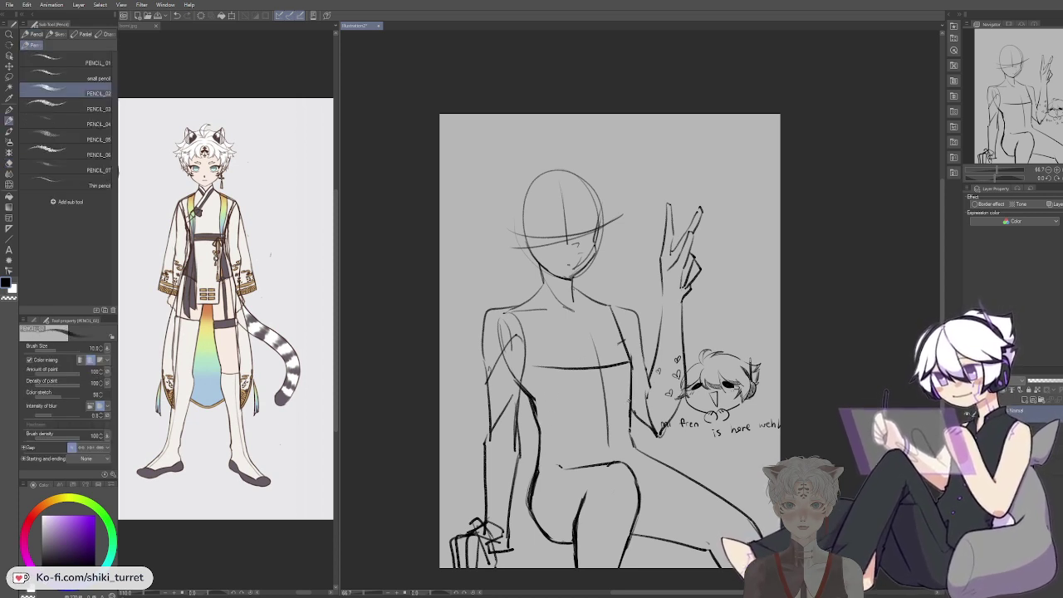
{"action": "key", "text": "e"}
{"action": "key", "text": "p"}
Step: Erase the lower torso edge on the raised-arm side and redraw it as a straighter line down to the hip
{"action": "key", "text": "e"}
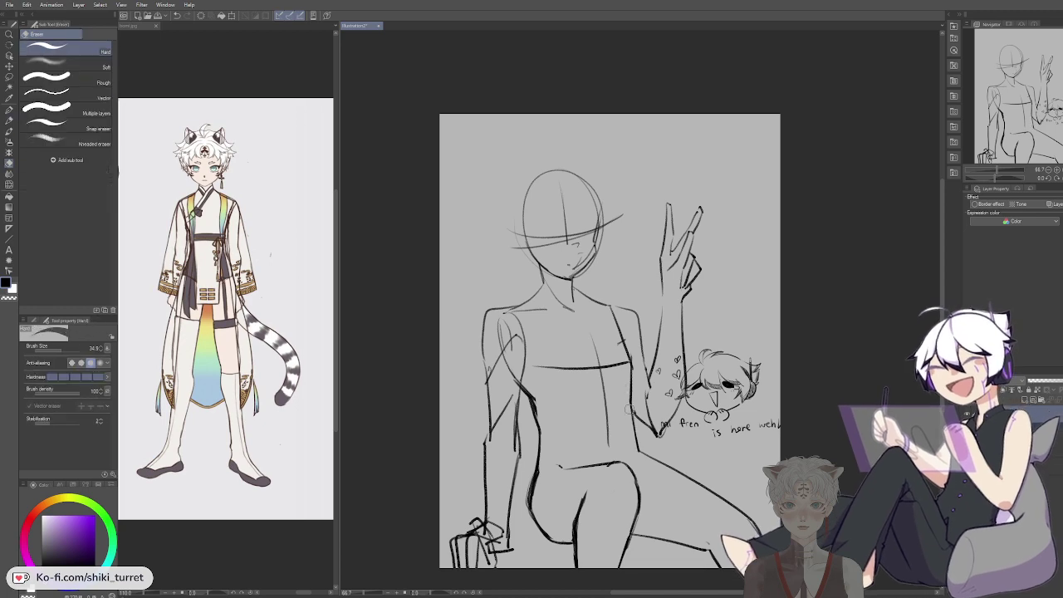
{"action": "left_click_drag", "start_coordinate": [637, 406], "coordinate": [637, 445]}
{"action": "key", "text": "p"}
{"action": "key", "text": "p"}
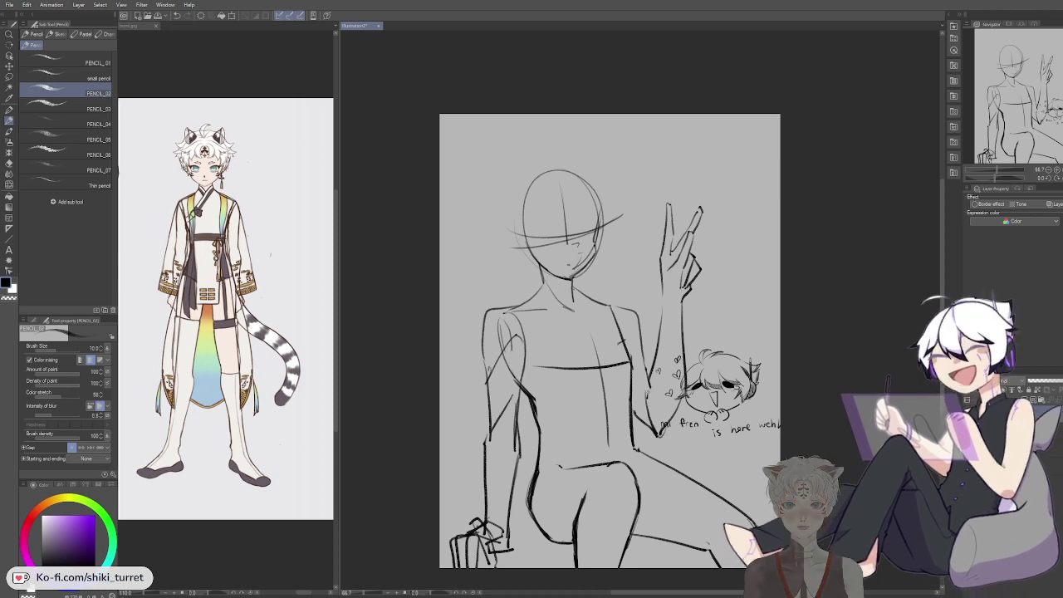
Step: Erase the overlapping construction lines inside the shoulder and armpit of the supporting arm
{"action": "key", "text": "e"}
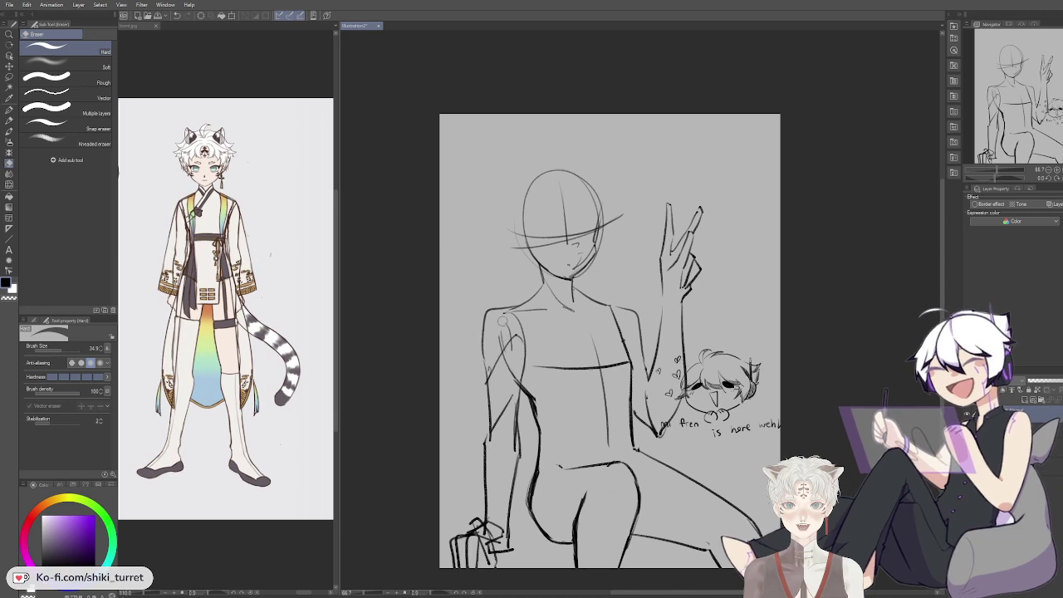
{"action": "left_click_drag", "start_coordinate": [512, 370], "coordinate": [515, 384]}
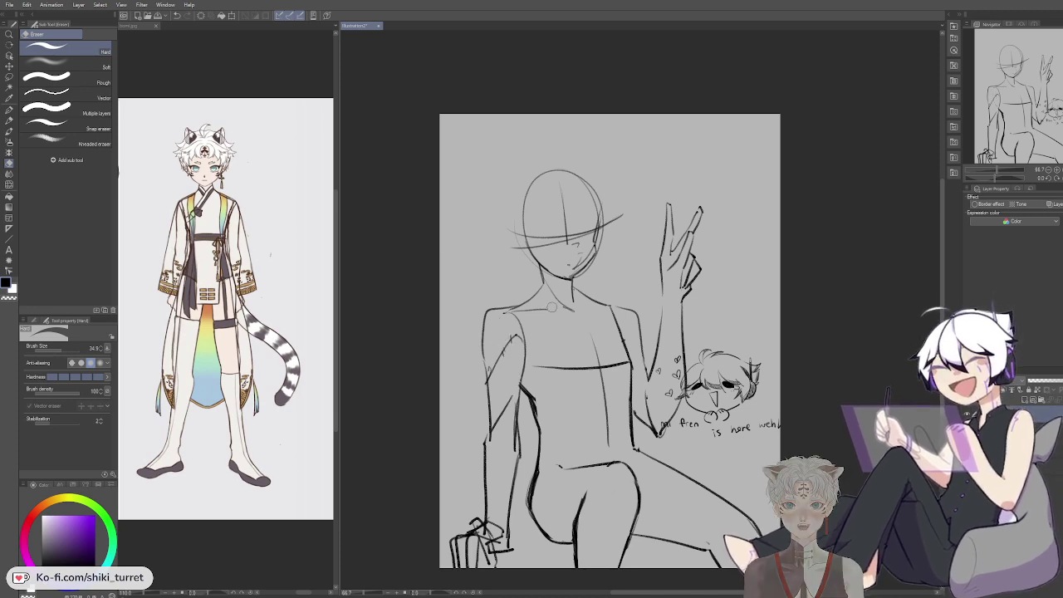
{"action": "key", "text": "p"}
{"action": "key", "text": "p"}
{"action": "left_click_drag", "start_coordinate": [493, 511], "coordinate": [511, 482]}
{"action": "key", "text": "e"}
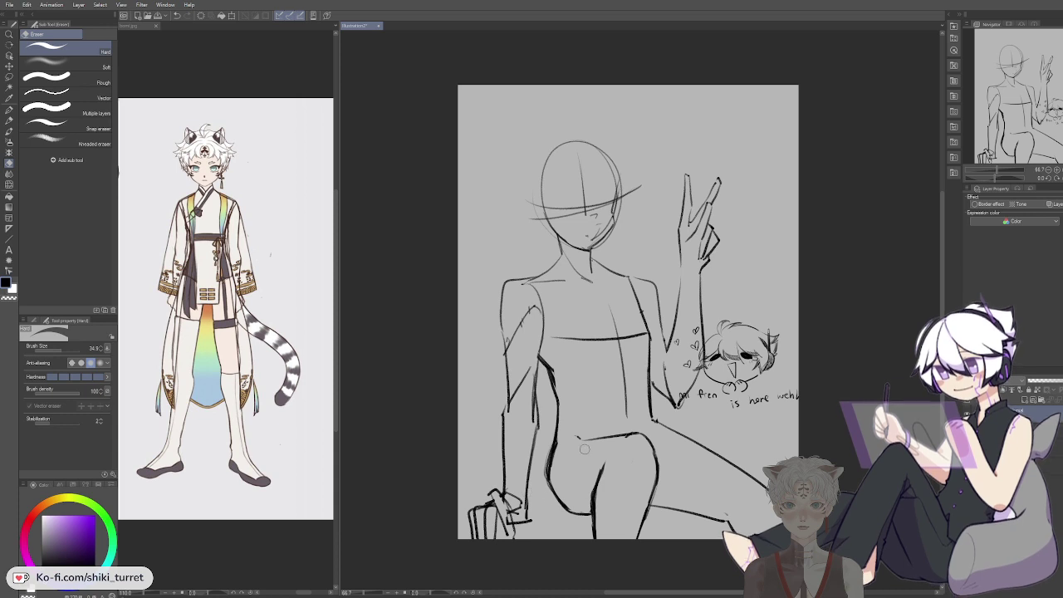
{"action": "key", "text": "p"}
{"action": "key", "text": "p"}
{"action": "left_click_drag", "start_coordinate": [846, 340], "coordinate": [840, 345]}
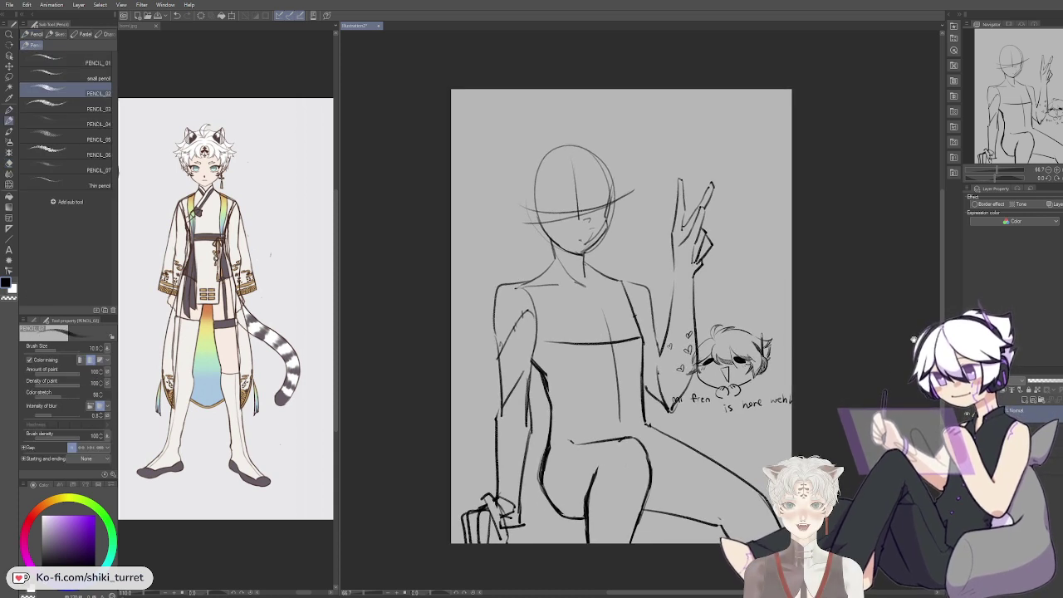
Step: Erase the eye line, centre line and remaining feature marks inside the face
{"action": "key", "text": "e"}
{"action": "mouse_move", "coordinate": [549, 212]}
{"action": "left_mouse_down"}
{"action": "mouse_move", "coordinate": [570, 196]}
{"action": "mouse_move", "coordinate": [590, 229]}
{"action": "left_mouse_up"}
{"action": "key", "text": "p"}
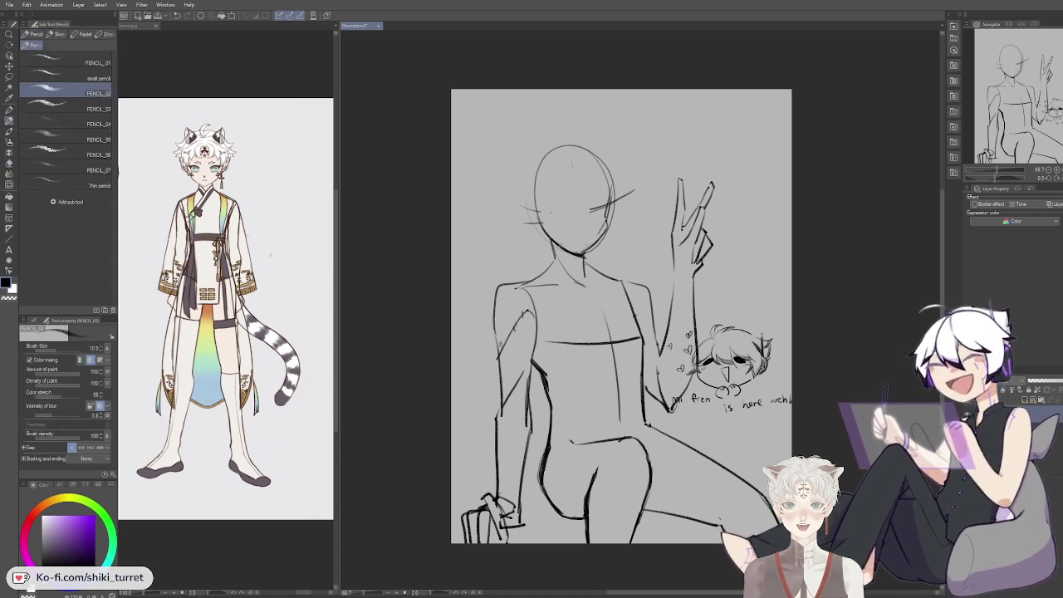
{"action": "mouse_move", "coordinate": [584, 254]}
{"action": "left_mouse_down"}
{"action": "mouse_move", "coordinate": [609, 227]}
{"action": "mouse_move", "coordinate": [586, 288]}
{"action": "left_mouse_up"}
{"action": "key", "text": "ctrl+z"}
Step: On the mirrored canvas, darken the face contour and jaw, add the ear's front curve, and erase the leftover guideline inside the face
{"action": "key", "text": "h"}
{"action": "left_click_drag", "start_coordinate": [629, 208], "coordinate": [632, 276]}
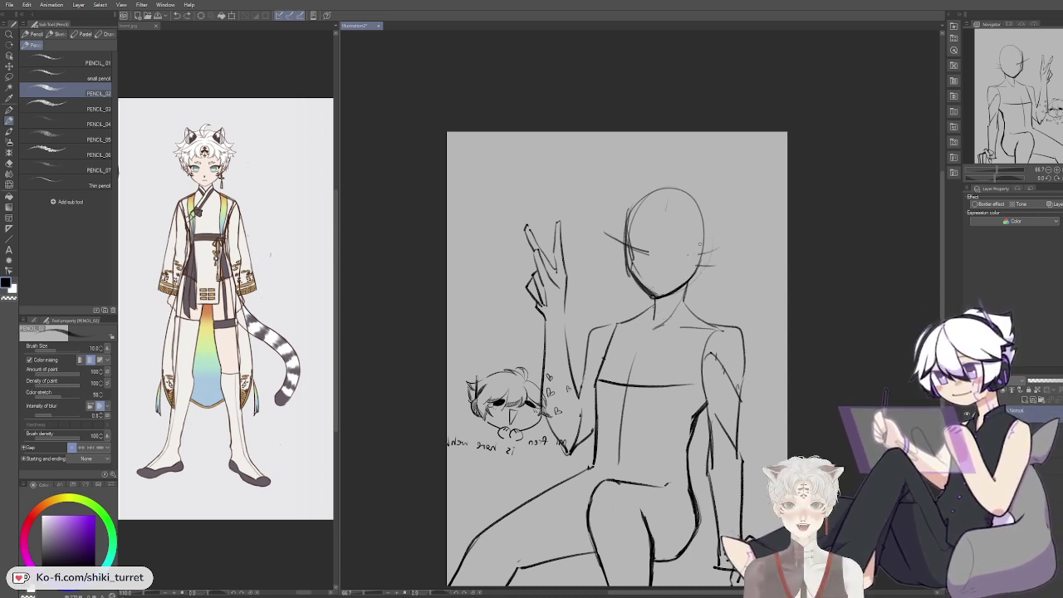
{"action": "left_click_drag", "start_coordinate": [704, 241], "coordinate": [690, 280]}
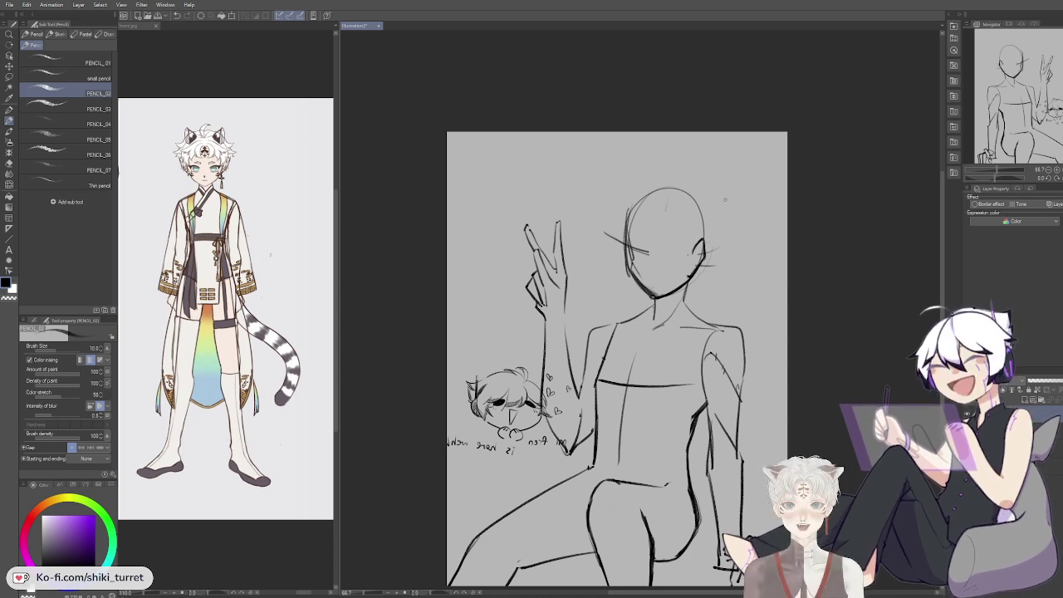
{"action": "key", "text": "e"}
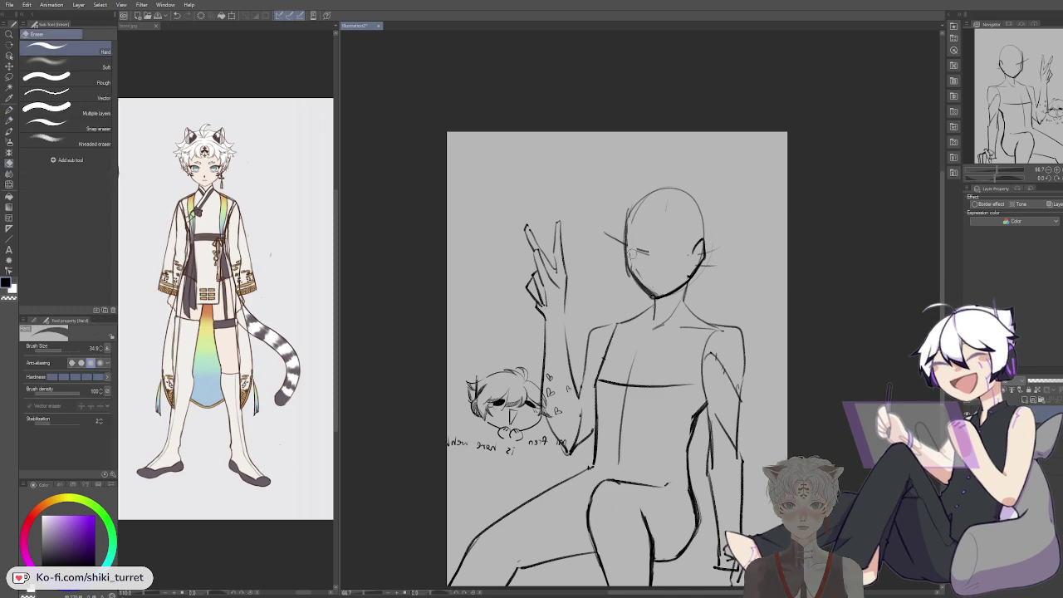
{"action": "mouse_move", "coordinate": [632, 249]}
{"action": "left_mouse_down"}
{"action": "mouse_move", "coordinate": [649, 261]}
{"action": "mouse_move", "coordinate": [657, 298]}
{"action": "mouse_move", "coordinate": [649, 286]}
{"action": "left_mouse_up"}
{"action": "key", "text": "p"}
{"action": "key", "text": "p"}
{"action": "key", "text": "e"}
{"action": "key", "text": "p"}
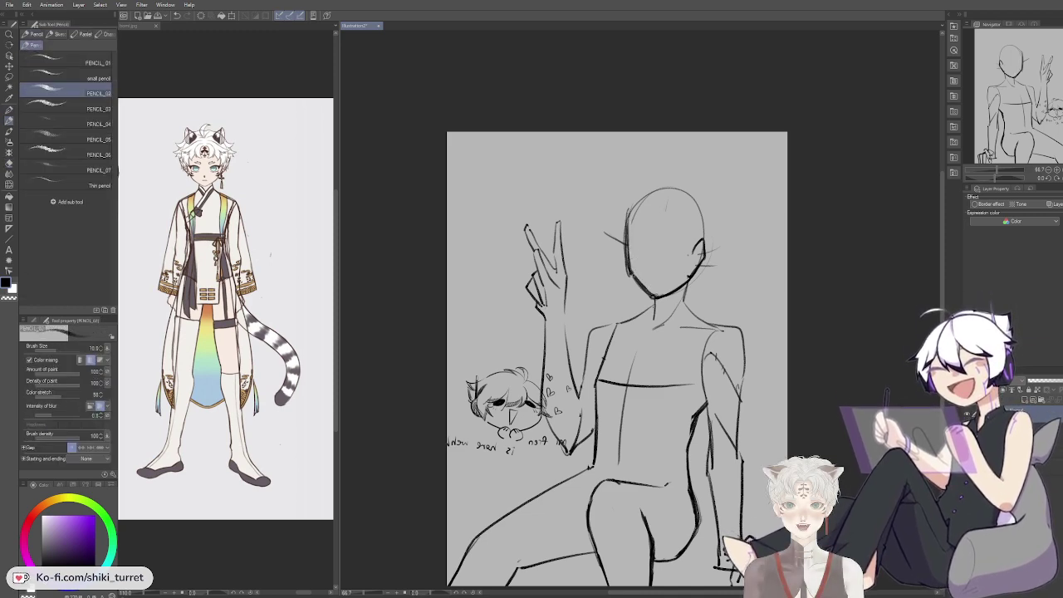
Step: Redraw the eye guideline as a downward curve across the face and add a vertical centre line
{"action": "key", "text": "ctrl+z"}
{"action": "mouse_move", "coordinate": [636, 258]}
{"action": "left_mouse_down"}
{"action": "mouse_move", "coordinate": [677, 275]}
{"action": "mouse_move", "coordinate": [696, 254]}
{"action": "left_mouse_up"}
{"action": "key", "text": "ctrl+z"}
{"action": "key", "text": "ctrl+z"}
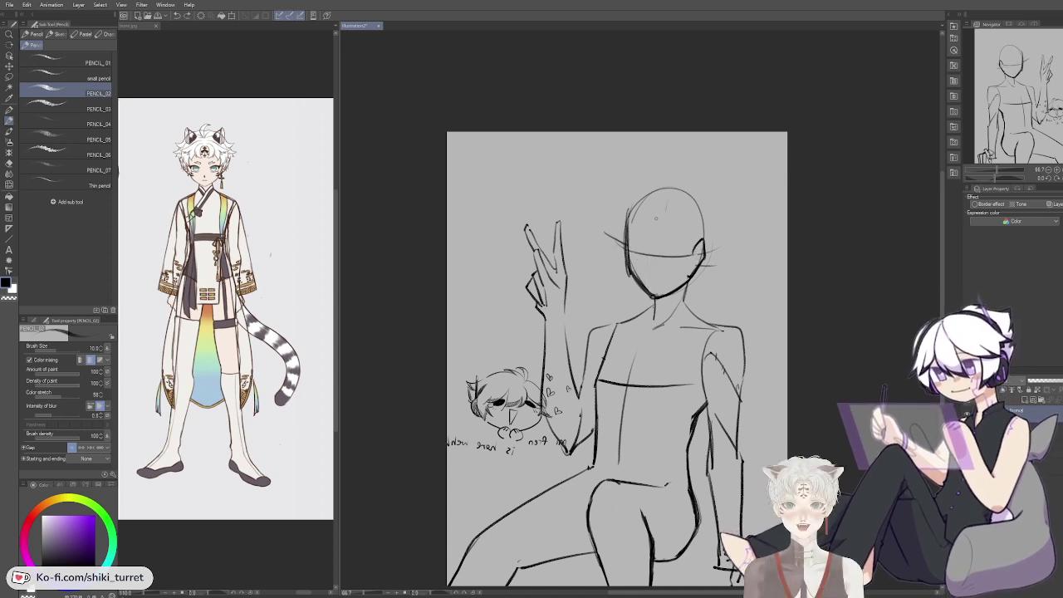
{"action": "key", "text": "ctrl+z"}
{"action": "key", "text": "ctrl+z"}
{"action": "left_click_drag", "start_coordinate": [629, 249], "coordinate": [703, 254]}
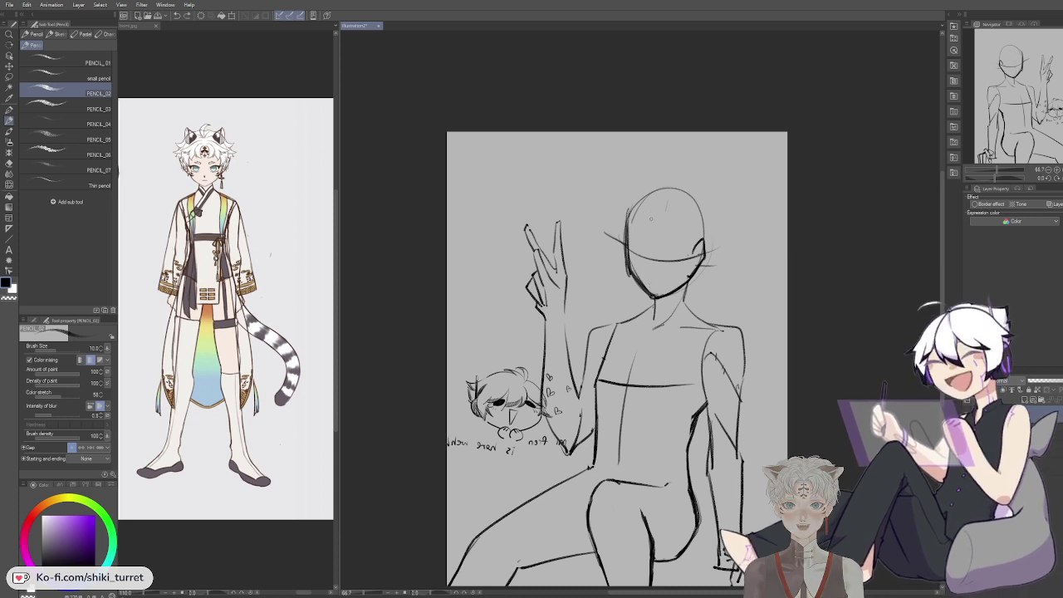
{"action": "key", "text": "ctrl+z"}
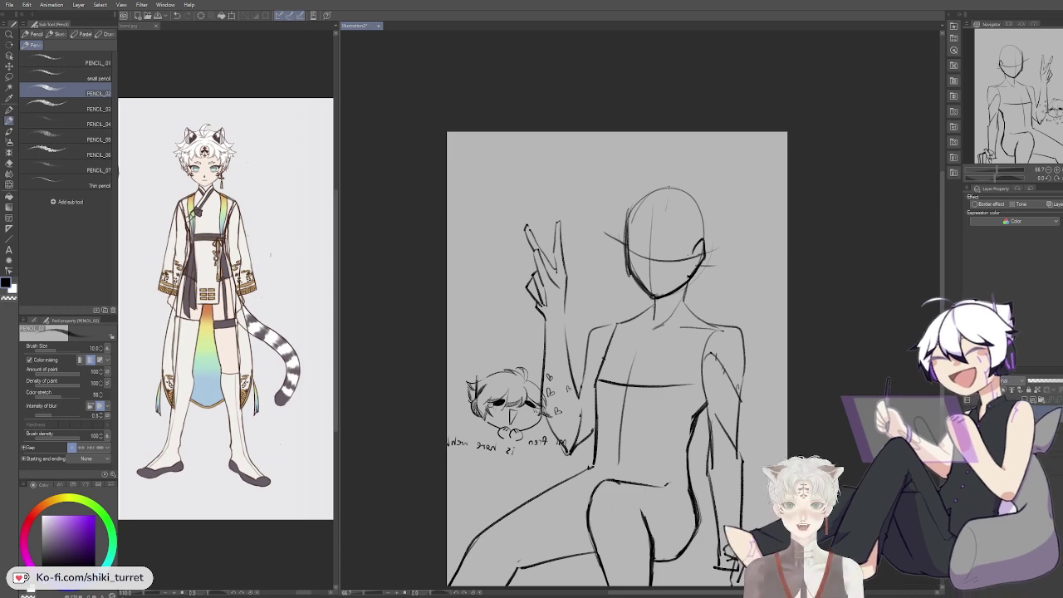
Step: Sketch both eyes on the curved guideline, giving the near eye an arched upper lid and a round iris
{"action": "key", "text": "ctrl+space"}
{"action": "left_click", "coordinate": [650, 224]}
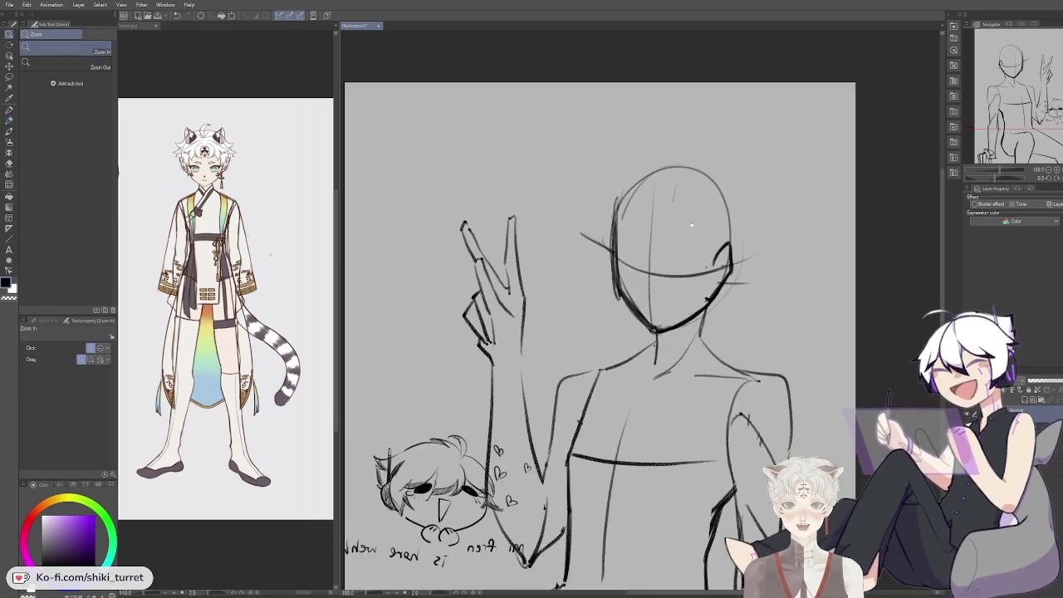
{"action": "left_click_drag", "start_coordinate": [693, 225], "coordinate": [627, 206]}
{"action": "left_click_drag", "start_coordinate": [561, 237], "coordinate": [550, 239]}
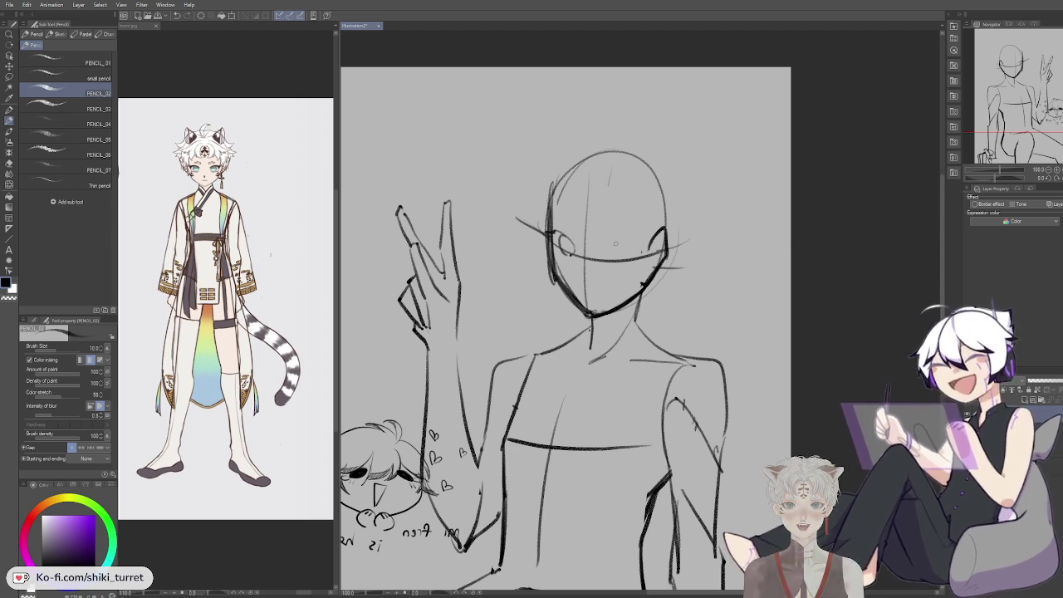
{"action": "left_click_drag", "start_coordinate": [606, 242], "coordinate": [629, 239]}
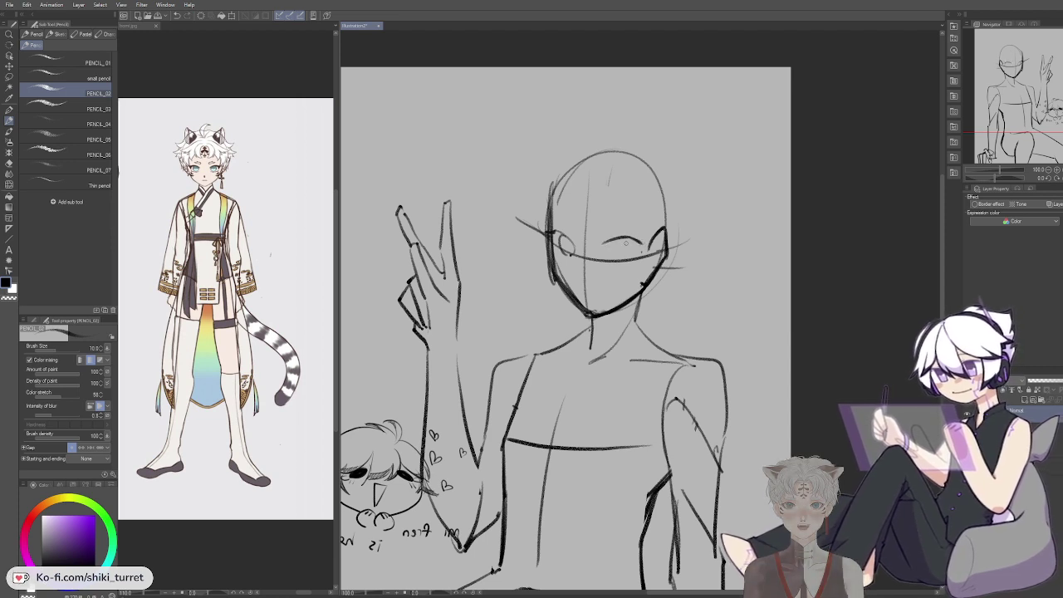
{"action": "mouse_move", "coordinate": [613, 239]}
{"action": "left_mouse_down"}
{"action": "mouse_move", "coordinate": [619, 259]}
{"action": "mouse_move", "coordinate": [635, 256]}
{"action": "mouse_move", "coordinate": [627, 260]}
{"action": "left_mouse_up"}
{"action": "key", "text": "ctrl+z"}
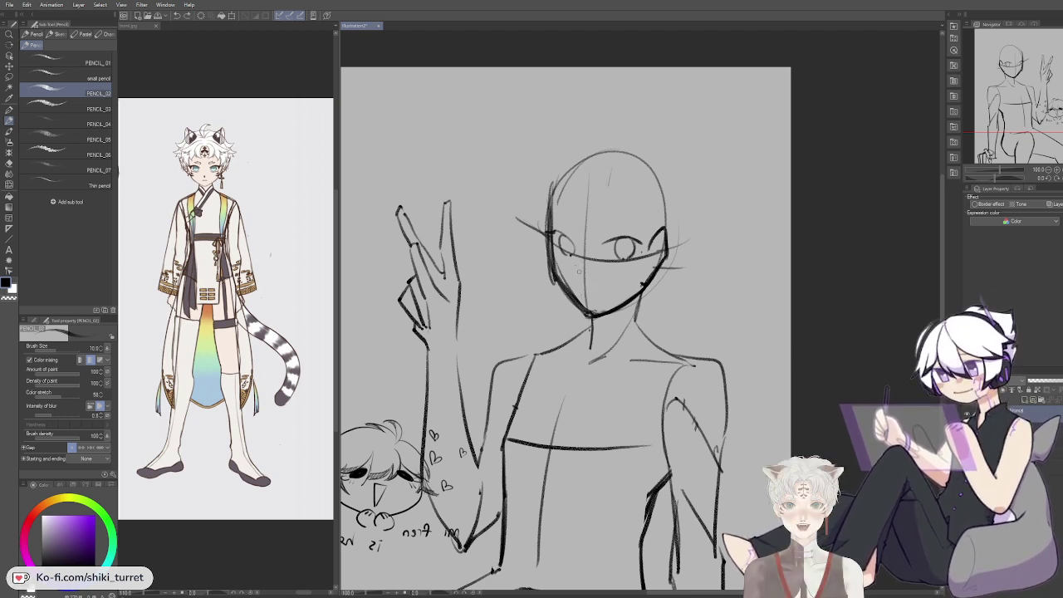
Step: Add a small angular nose below the eyes, then erase the near ear's outline and redraw it as a narrower pointed ear joining the jaw
{"action": "left_click_drag", "start_coordinate": [579, 271], "coordinate": [571, 265]}
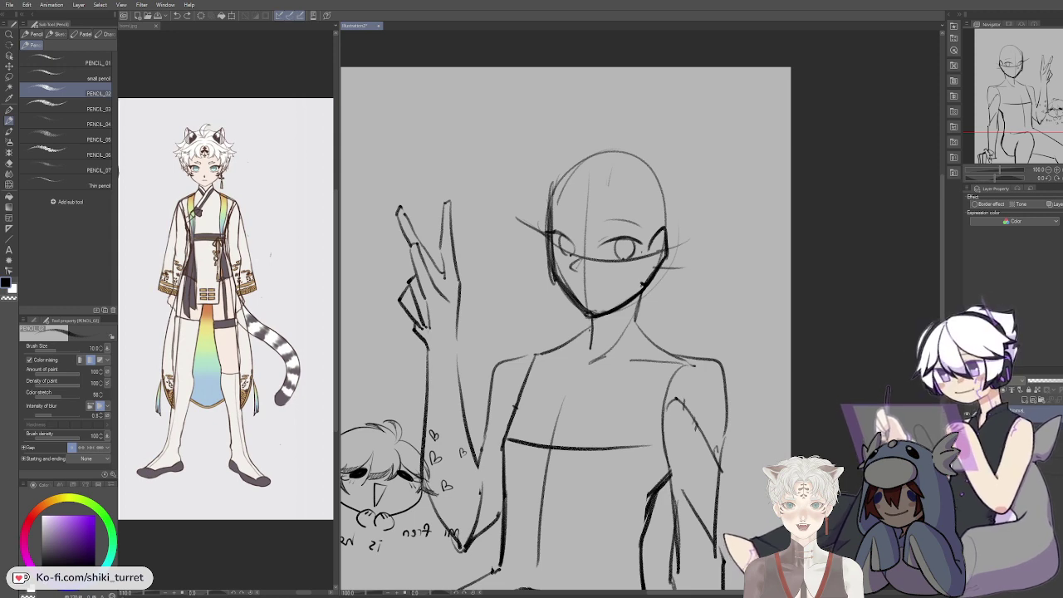
{"action": "key", "text": "e"}
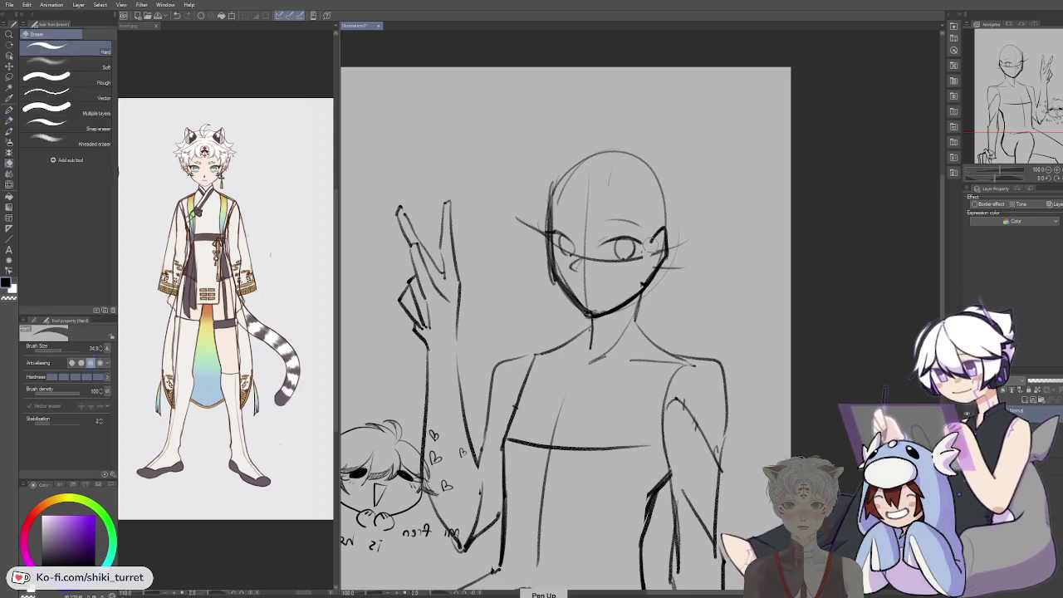
{"action": "key", "text": "comma"}
{"action": "mouse_move", "coordinate": [657, 237]}
{"action": "left_mouse_down"}
{"action": "mouse_move", "coordinate": [660, 271]}
{"action": "mouse_move", "coordinate": [671, 259]}
{"action": "mouse_move", "coordinate": [669, 247]}
{"action": "mouse_move", "coordinate": [651, 245]}
{"action": "mouse_move", "coordinate": [663, 229]}
{"action": "mouse_move", "coordinate": [650, 280]}
{"action": "left_mouse_up"}
{"action": "key", "text": "e"}
{"action": "key", "text": "p"}
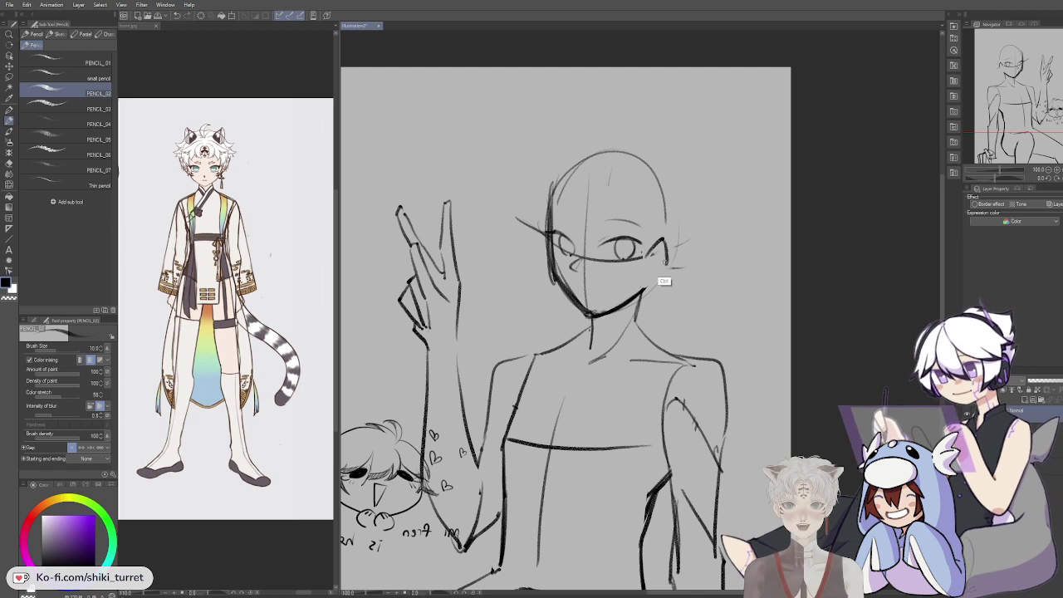
{"action": "left_click_drag", "start_coordinate": [647, 283], "coordinate": [644, 286]}
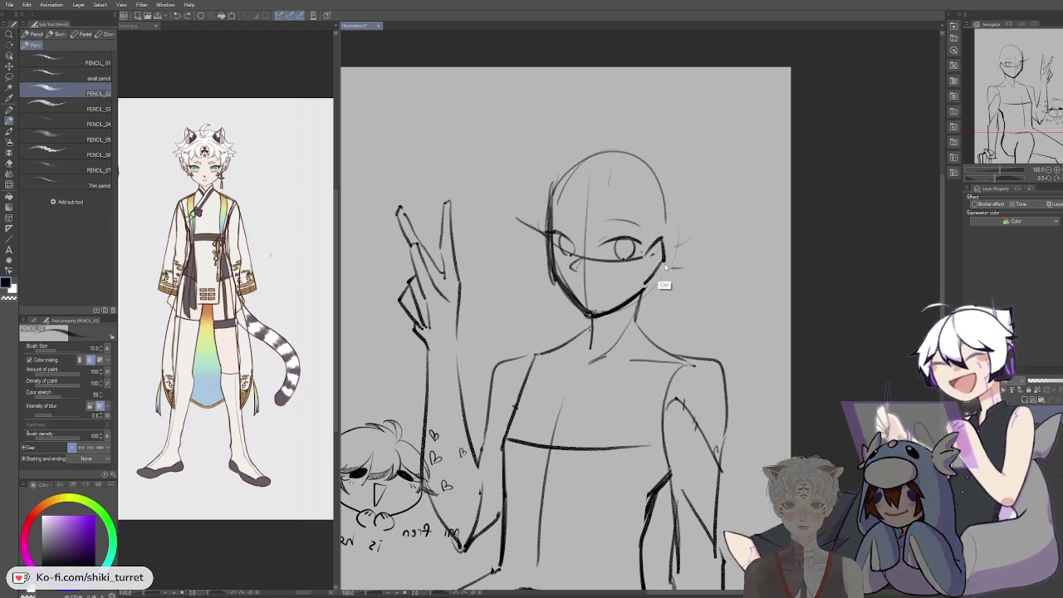
{"action": "key", "text": "ctrl+z"}
{"action": "left_click_drag", "start_coordinate": [664, 239], "coordinate": [645, 284]}
{"action": "key", "text": "ctrl+z"}
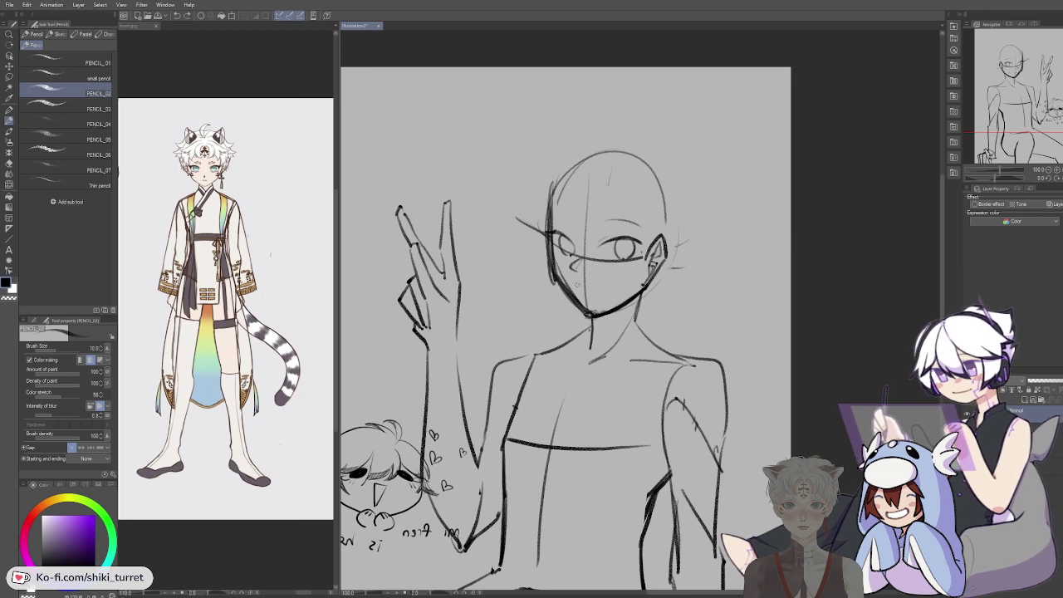
Step: Try a grinning mouth below the nose, and thin the heavy contour along the far cheek and jaw with the eraser
{"action": "left_click_drag", "start_coordinate": [606, 285], "coordinate": [614, 289]}
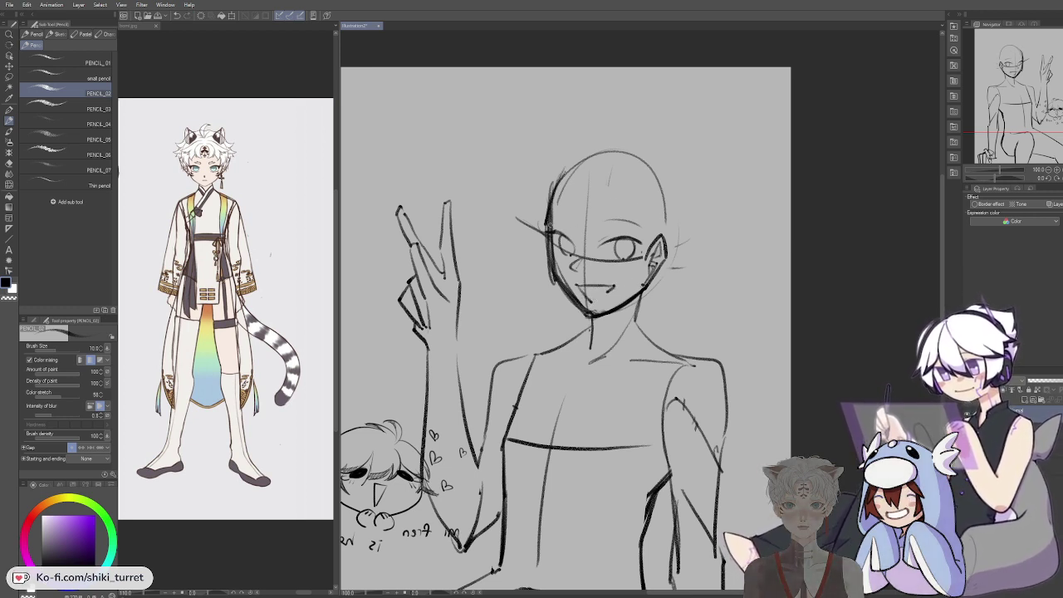
{"action": "key", "text": "e"}
{"action": "mouse_move", "coordinate": [555, 253]}
{"action": "left_mouse_down"}
{"action": "mouse_move", "coordinate": [581, 305]}
{"action": "mouse_move", "coordinate": [569, 268]}
{"action": "mouse_move", "coordinate": [560, 289]}
{"action": "mouse_move", "coordinate": [585, 316]}
{"action": "left_mouse_up"}
{"action": "key", "text": "p"}
{"action": "key", "text": "ctrl+z"}
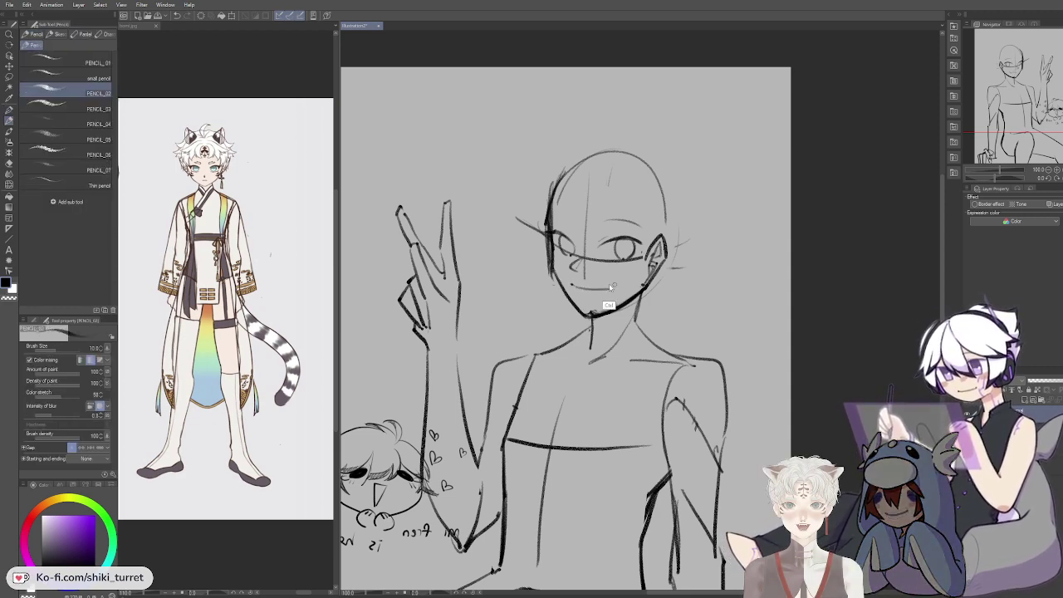
{"action": "key", "text": "ctrl+z"}
{"action": "key", "text": "ctrl+z"}
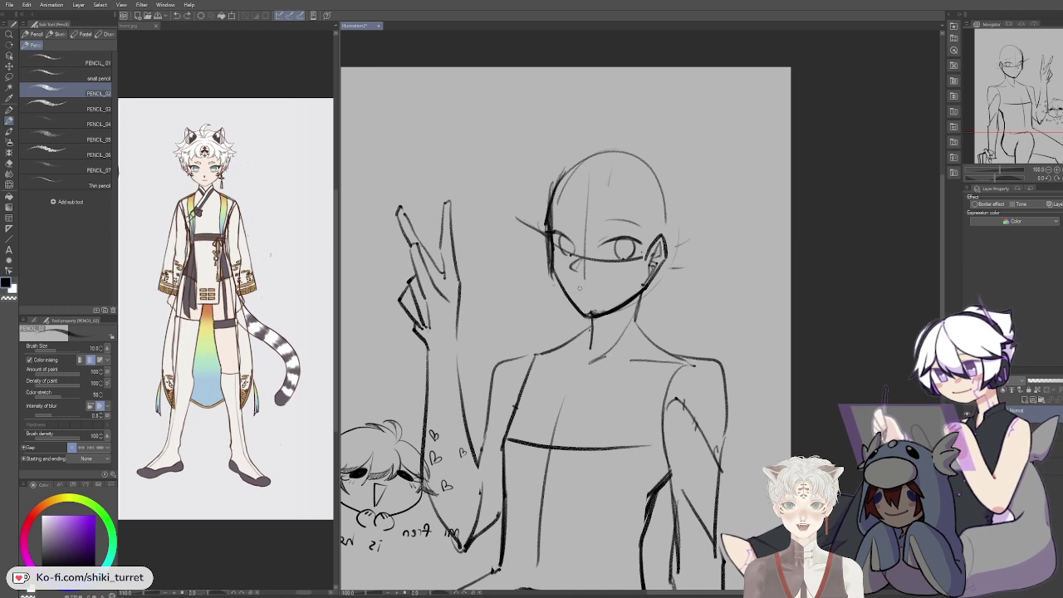
Step: Sketch an open, slanted grin with small fangs and add vertical slit pupils to both eyes
{"action": "left_click_drag", "start_coordinate": [572, 287], "coordinate": [613, 288]}
{"action": "key", "text": "ctrl+z"}
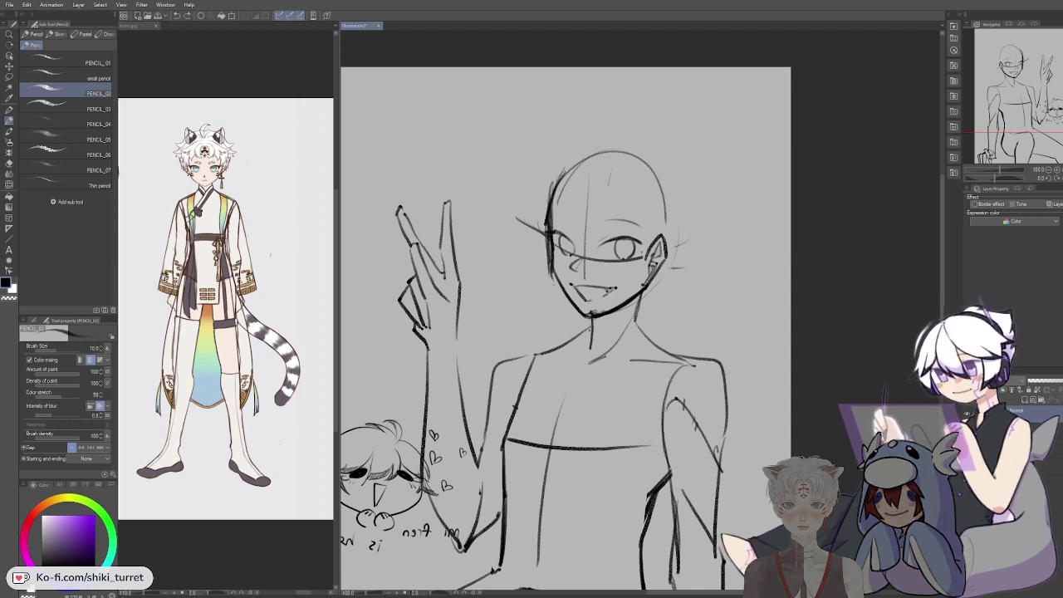
{"action": "left_click_drag", "start_coordinate": [614, 289], "coordinate": [607, 292]}
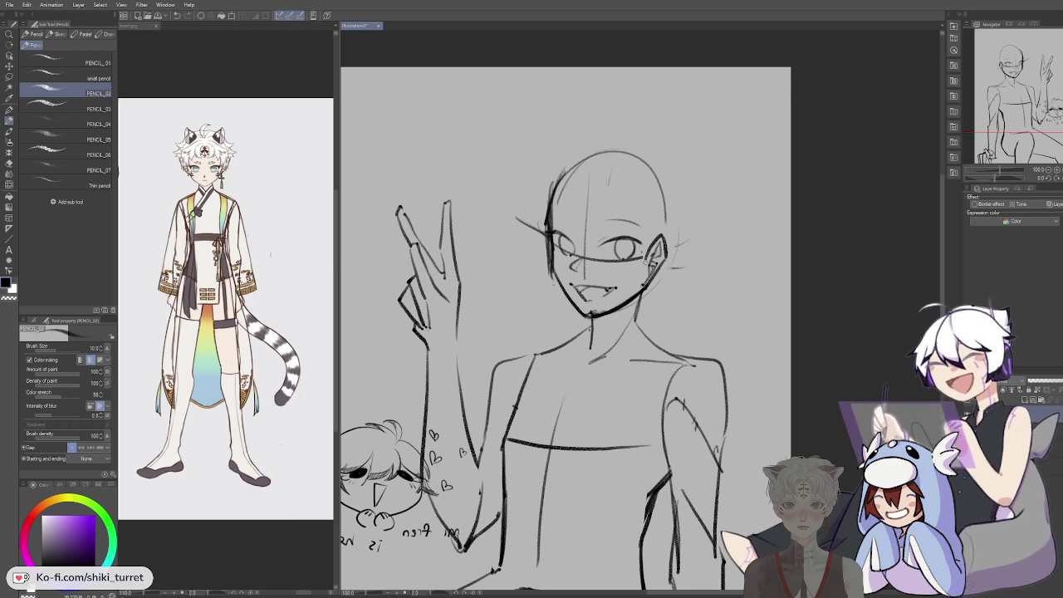
{"action": "key", "text": "e"}
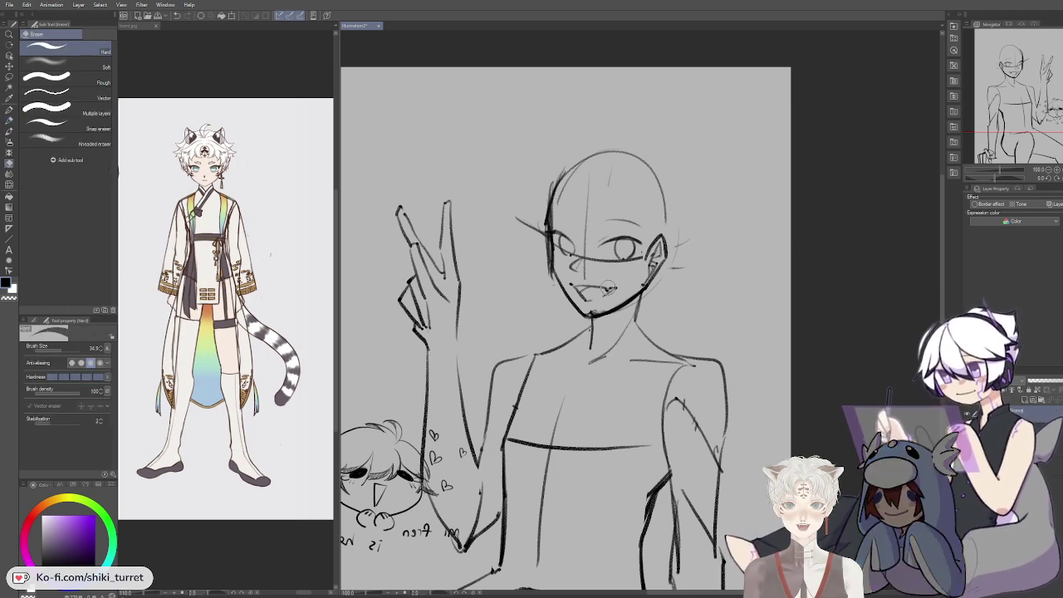
{"action": "left_click_drag", "start_coordinate": [609, 288], "coordinate": [610, 281]}
{"action": "key", "text": "p"}
{"action": "left_click_drag", "start_coordinate": [817, 366], "coordinate": [809, 380]}
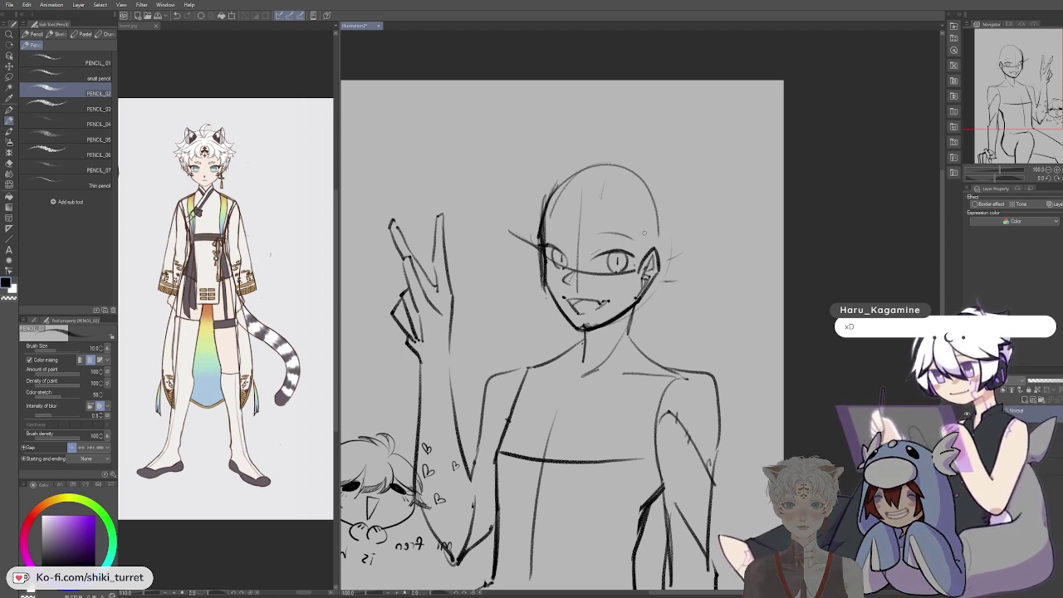
Step: Erase the curved eye guideline and the stray thick lines outside the far cheek and forehead
{"action": "key", "text": "e"}
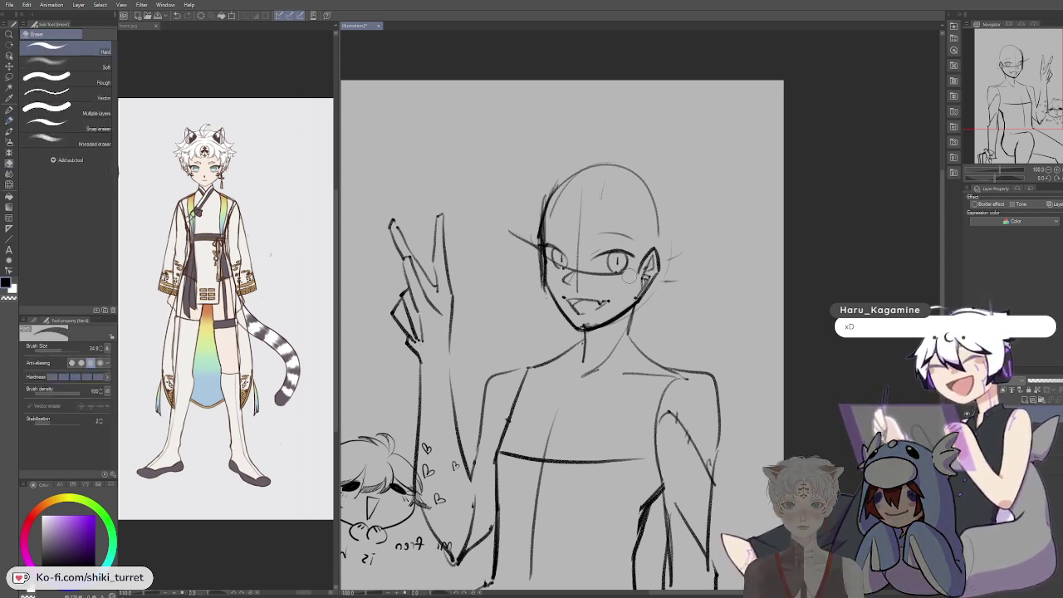
{"action": "mouse_move", "coordinate": [608, 272]}
{"action": "left_mouse_down"}
{"action": "mouse_move", "coordinate": [623, 277]}
{"action": "mouse_move", "coordinate": [582, 268]}
{"action": "left_mouse_up"}
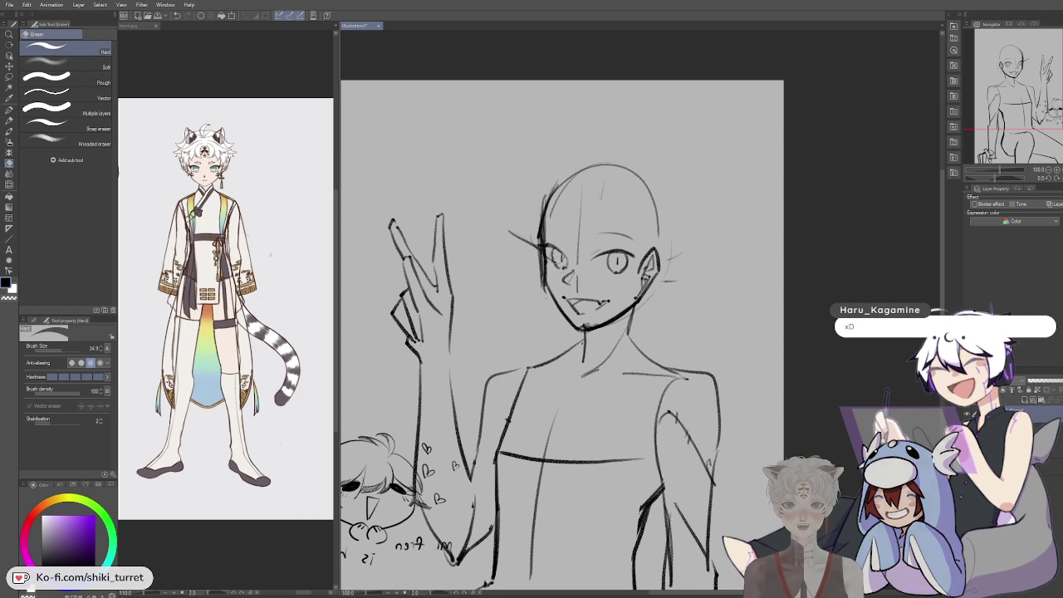
{"action": "left_click_drag", "start_coordinate": [541, 246], "coordinate": [540, 293]}
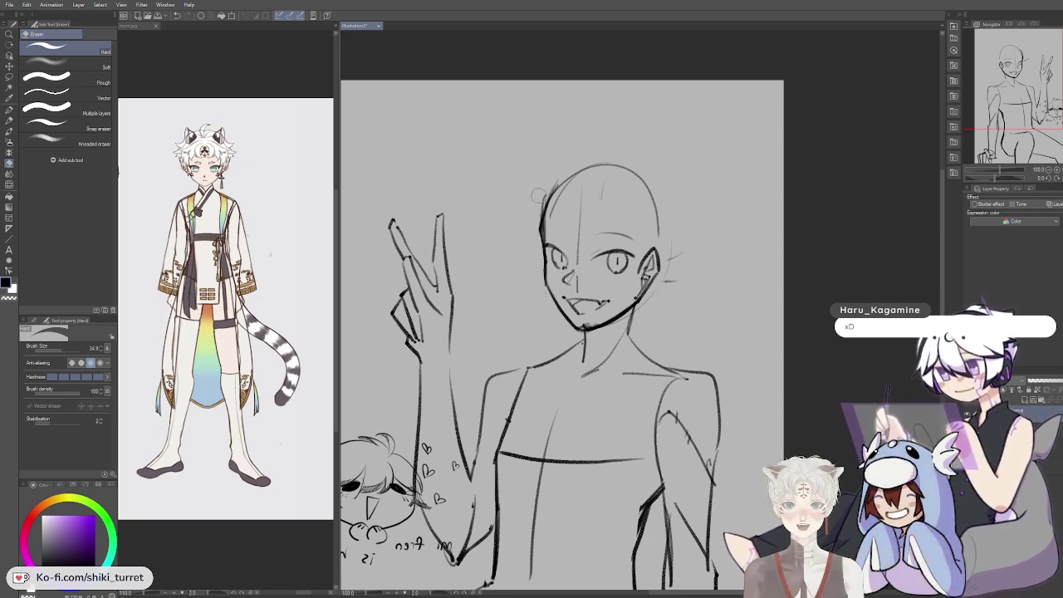
{"action": "left_click_drag", "start_coordinate": [538, 195], "coordinate": [572, 162]}
{"action": "key", "text": "p"}
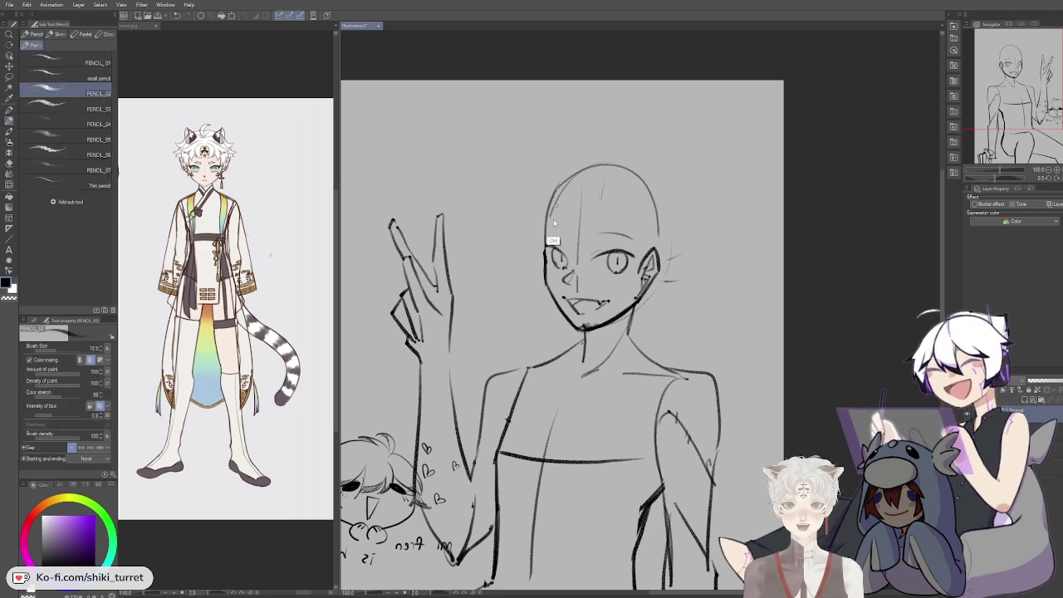
Step: Redraw the far side of the head as one clean curve from the forehead past the eye to the jaw
{"action": "key", "text": "ctrl+z"}
{"action": "key", "text": "ctrl+z"}
{"action": "left_click_drag", "start_coordinate": [566, 184], "coordinate": [546, 228]}
{"action": "key", "text": "ctrl+z"}
{"action": "mouse_move", "coordinate": [568, 179]}
{"action": "left_mouse_down"}
{"action": "mouse_move", "coordinate": [544, 233]}
{"action": "mouse_move", "coordinate": [547, 290]}
{"action": "mouse_move", "coordinate": [570, 317]}
{"action": "left_mouse_up"}
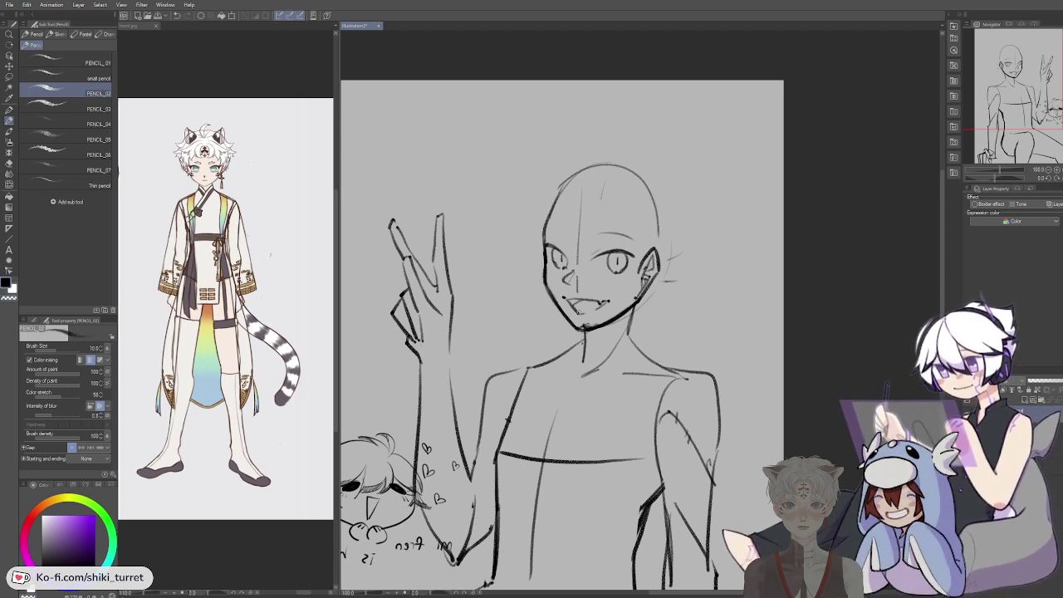
Step: Refine the chin and the near jaw line up to the ear with a cleaner stroke
{"action": "key", "text": "e"}
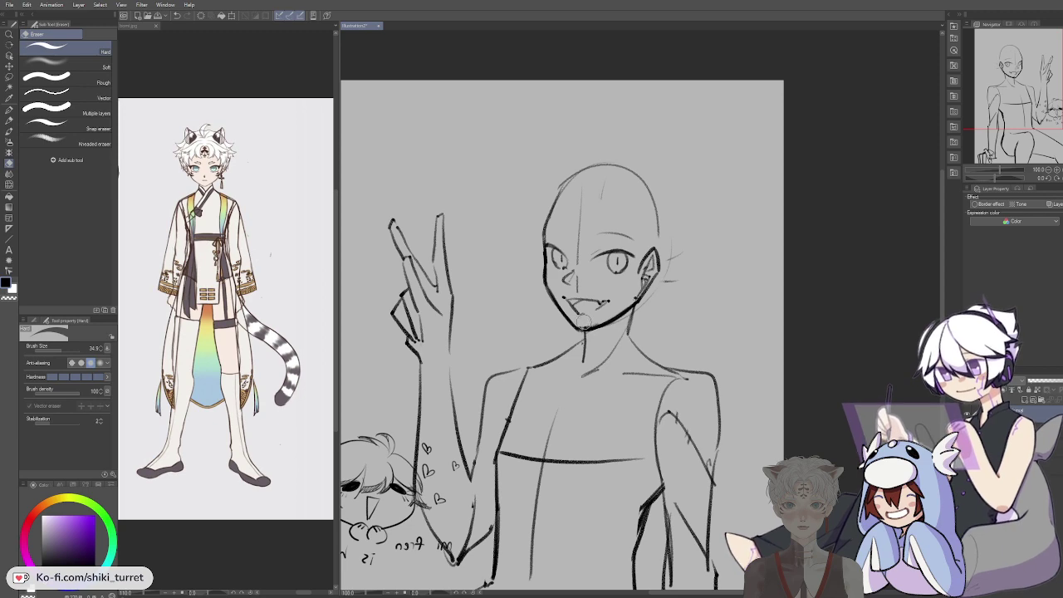
{"action": "key", "text": "p"}
{"action": "key", "text": "p"}
{"action": "mouse_move", "coordinate": [580, 331]}
{"action": "left_mouse_down"}
{"action": "mouse_move", "coordinate": [635, 304]}
{"action": "mouse_move", "coordinate": [616, 319]}
{"action": "left_mouse_up"}
{"action": "key", "text": "ctrl+z"}
{"action": "key", "text": "ctrl+z"}
{"action": "key", "text": "c"}
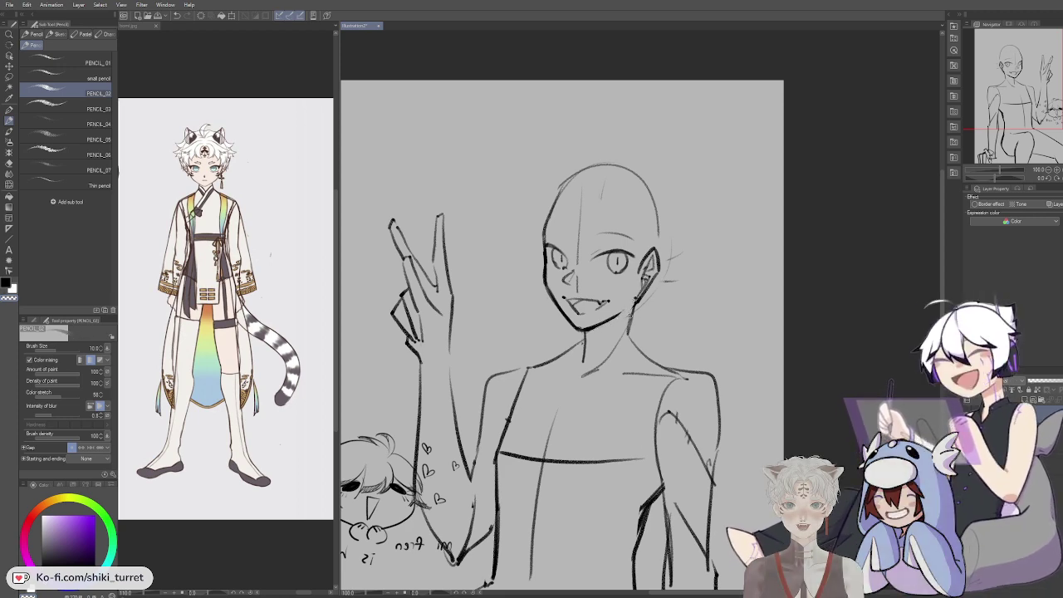
{"action": "left_click_drag", "start_coordinate": [702, 354], "coordinate": [711, 357]}
{"action": "scroll", "coordinate": [712, 358], "scroll_direction": "up", "scroll_amount": 1}
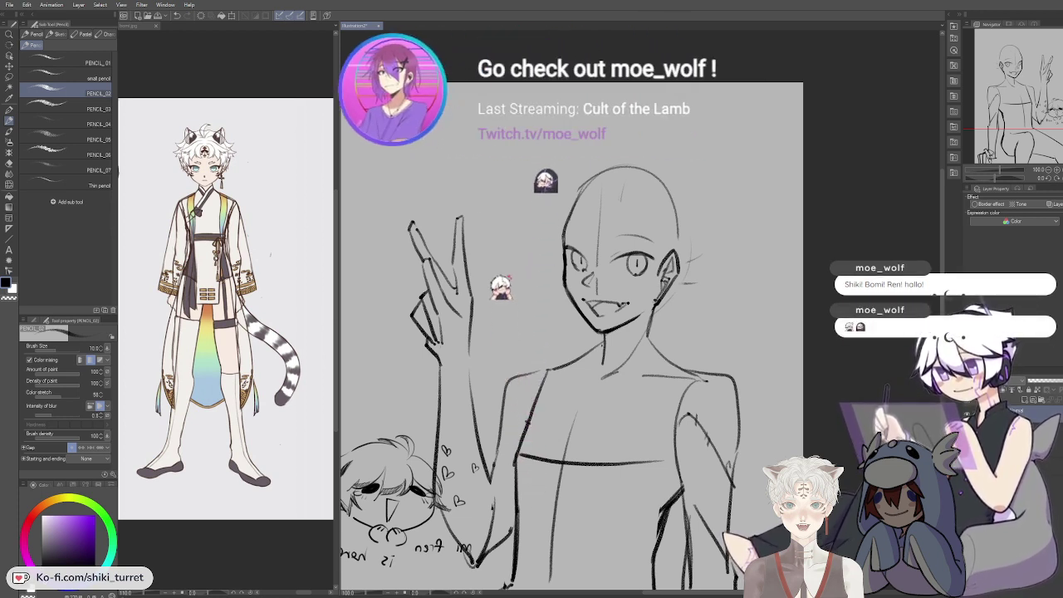
Step: Sketch a centre-parted fringe curving down beside both eyes, with pointed side strands in front of the ear and beyond the far cheek
{"action": "left_click_drag", "start_coordinate": [772, 412], "coordinate": [787, 385]}
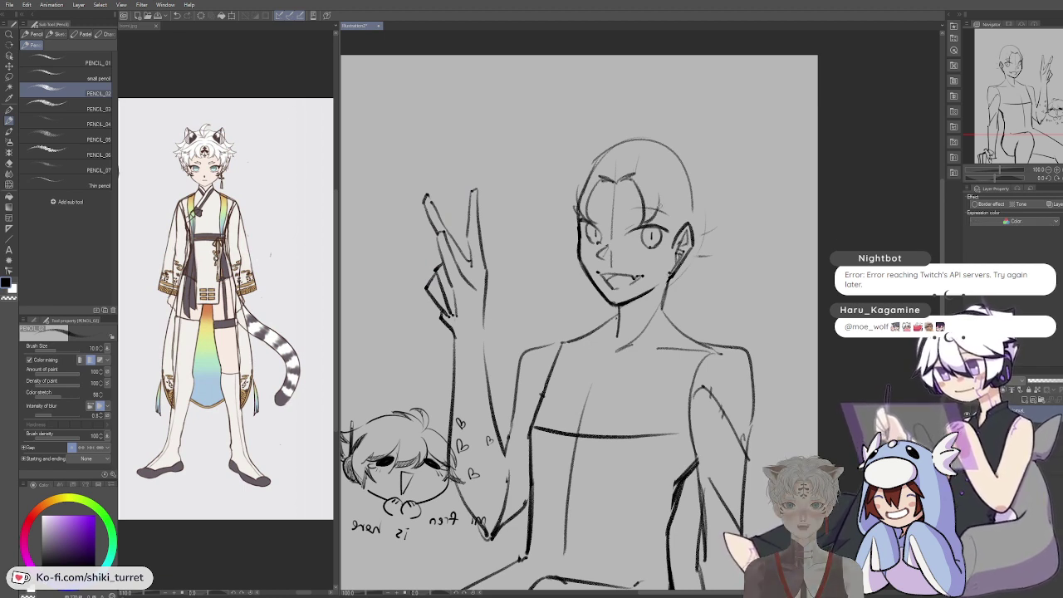
{"action": "left_click_drag", "start_coordinate": [643, 226], "coordinate": [661, 203]}
{"action": "key", "text": "ctrl+z"}
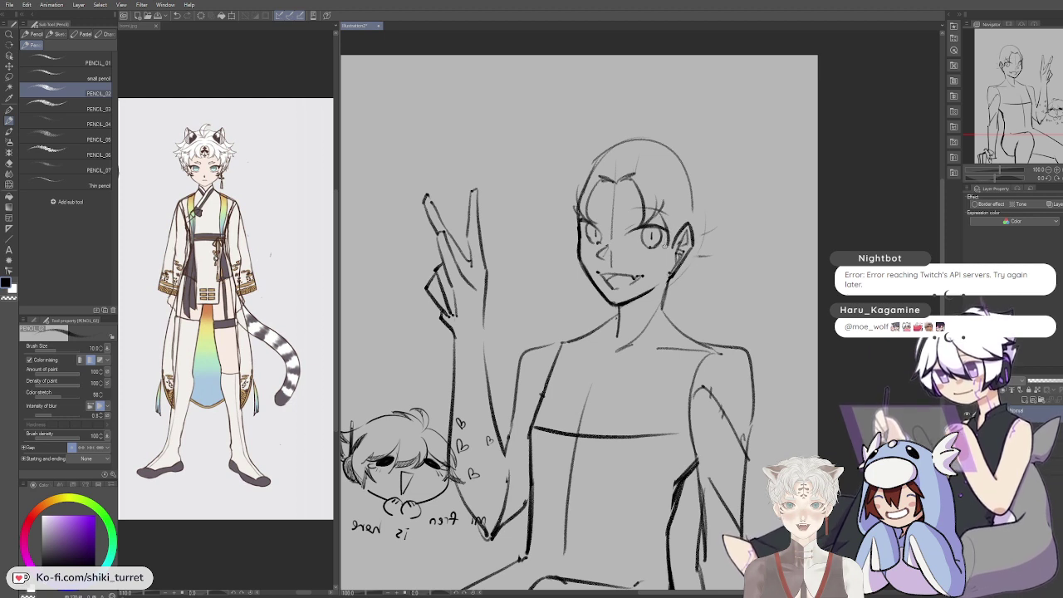
{"action": "left_click_drag", "start_coordinate": [671, 222], "coordinate": [673, 203]}
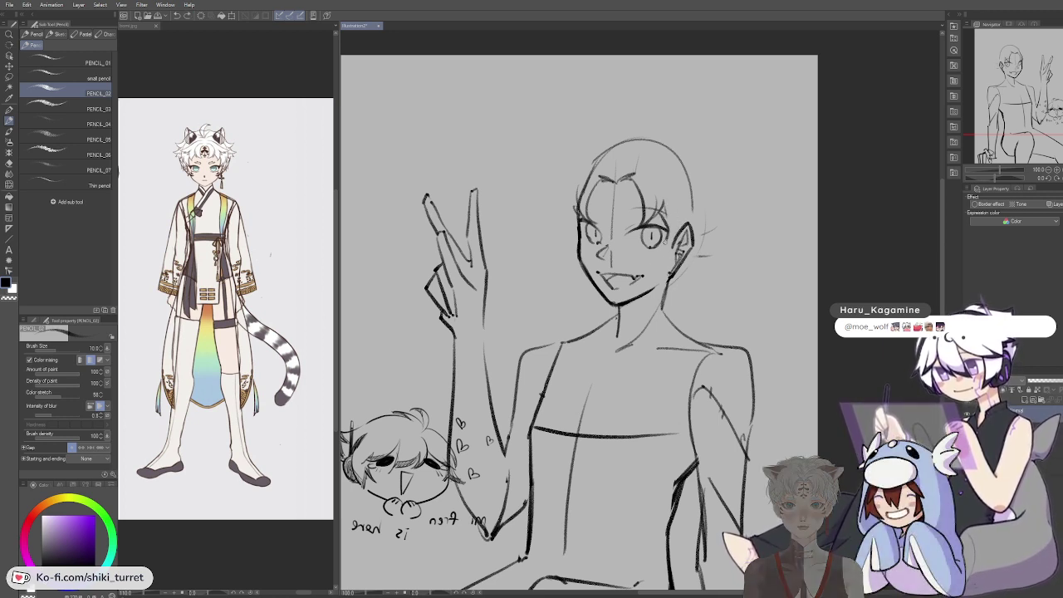
{"action": "left_click_drag", "start_coordinate": [690, 208], "coordinate": [678, 247]}
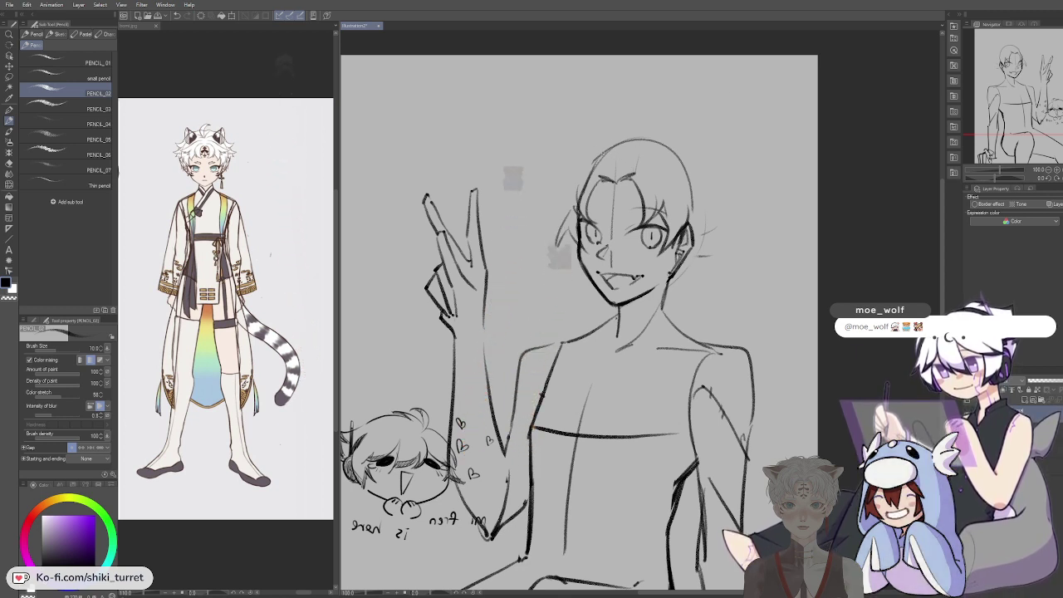
{"action": "mouse_move", "coordinate": [600, 151]}
{"action": "left_mouse_down"}
{"action": "mouse_move", "coordinate": [639, 109]}
{"action": "mouse_move", "coordinate": [670, 133]}
{"action": "left_mouse_up"}
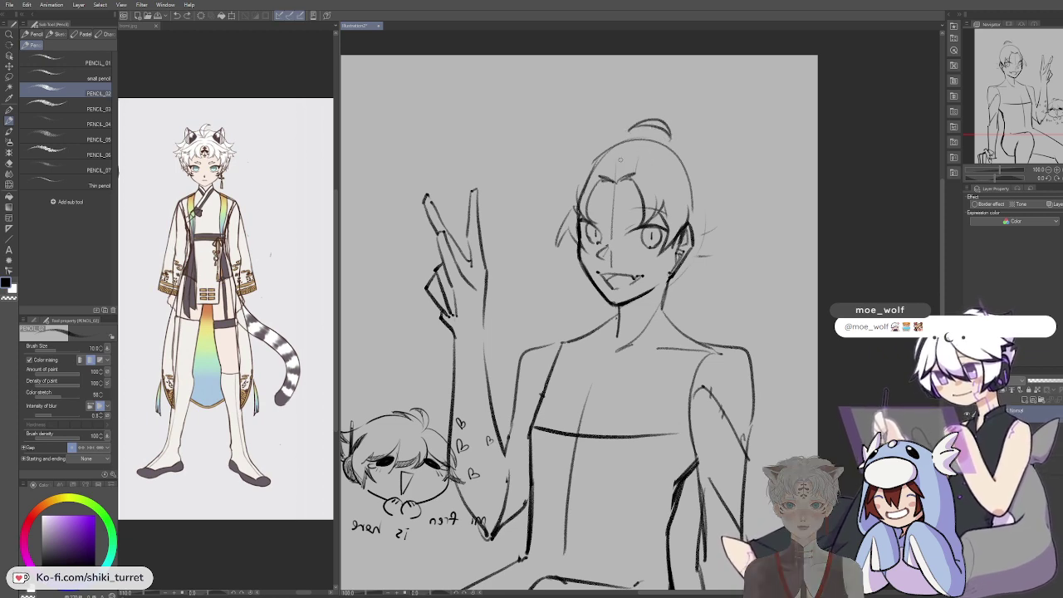
{"action": "key", "text": "ctrl+z"}
{"action": "key", "text": "ctrl+z"}
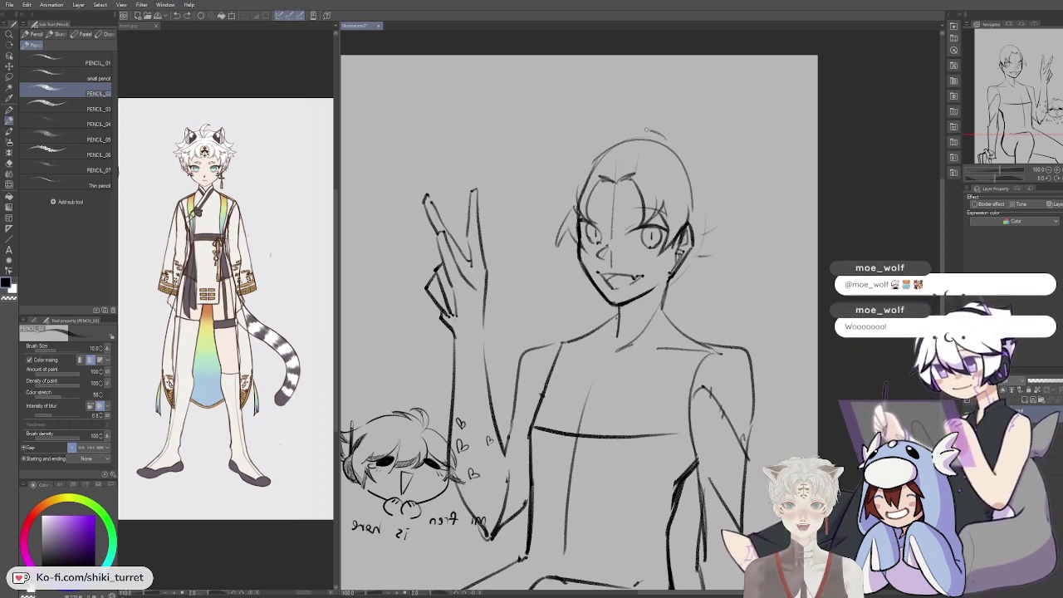
Step: Outline the hair over the crown with an upturned tuft, continuing down the far side of the head into flicked tips
{"action": "left_click_drag", "start_coordinate": [644, 130], "coordinate": [673, 145]}
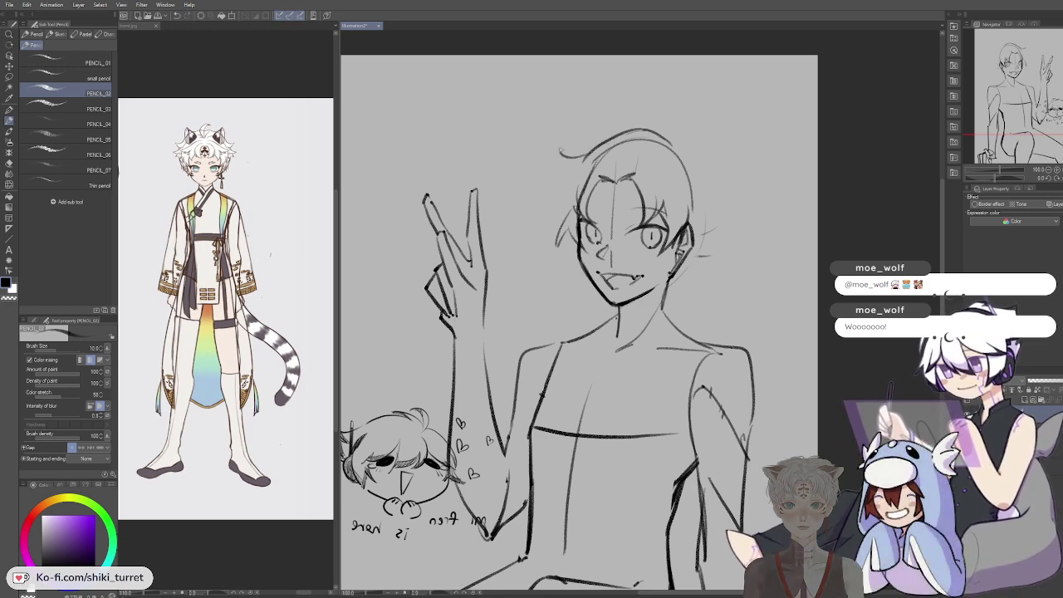
{"action": "key", "text": "ctrl+z"}
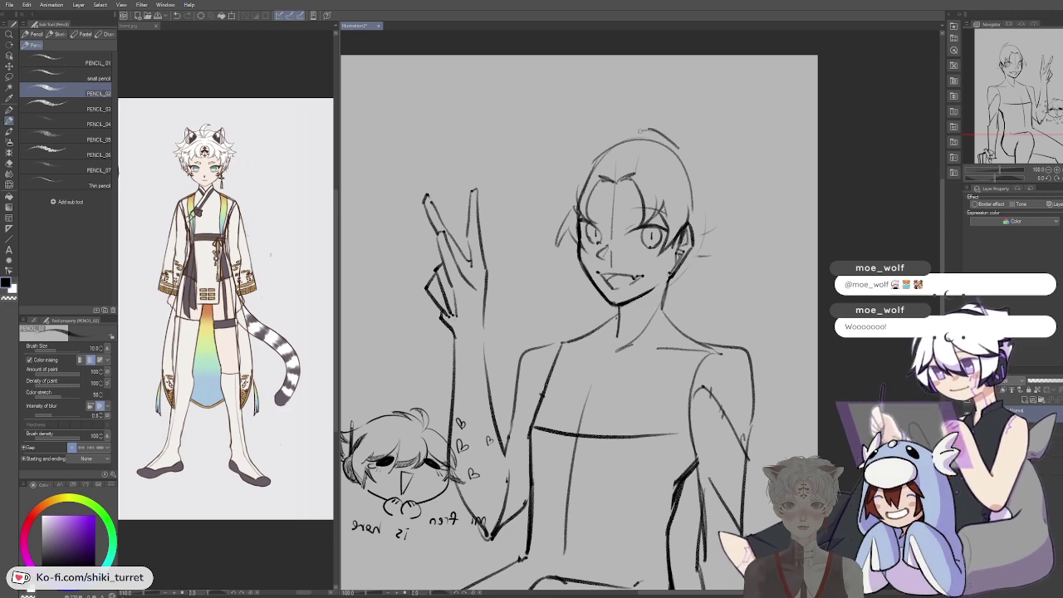
{"action": "mouse_move", "coordinate": [678, 147]}
{"action": "left_mouse_down"}
{"action": "mouse_move", "coordinate": [595, 155]}
{"action": "mouse_move", "coordinate": [575, 140]}
{"action": "mouse_move", "coordinate": [599, 149]}
{"action": "left_mouse_up"}
{"action": "key", "text": "ctrl+z"}
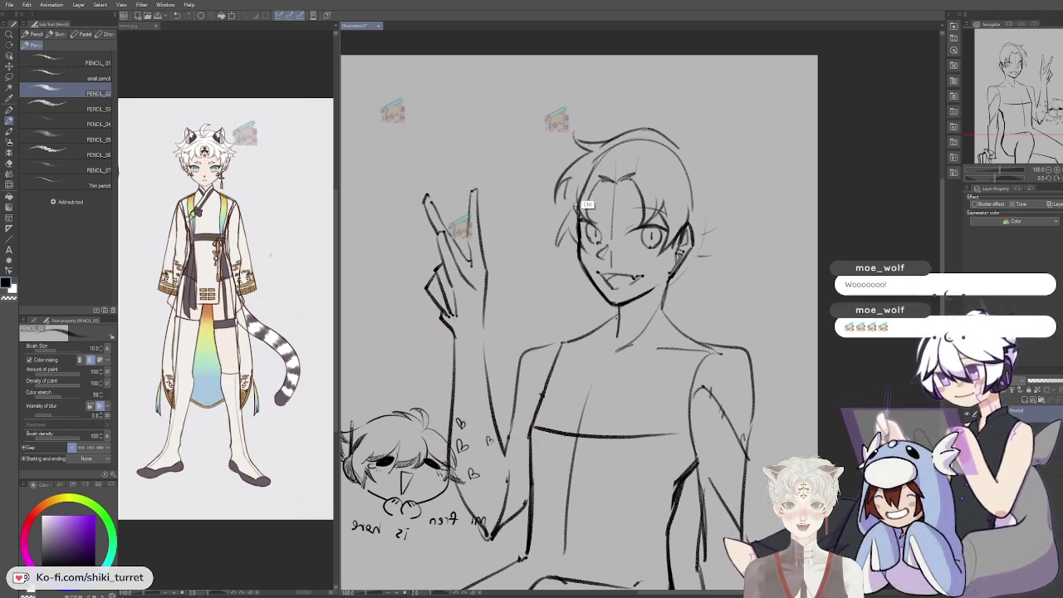
{"action": "left_click_drag", "start_coordinate": [564, 206], "coordinate": [556, 223]}
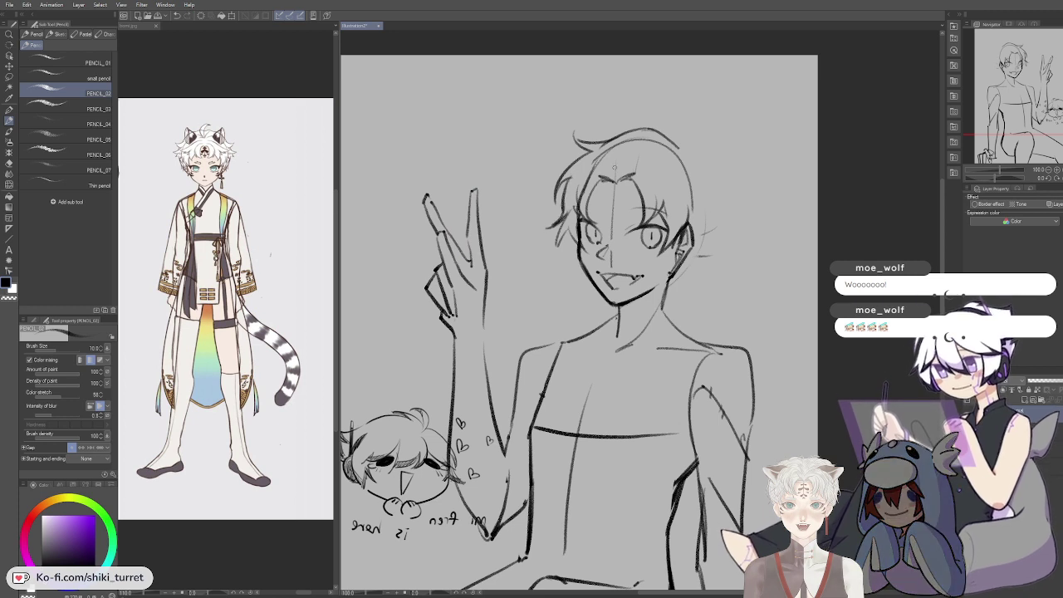
Step: Sketch the hair down the near side of the head, ending in outward-flicked spikes behind the ear and at the nape
{"action": "mouse_move", "coordinate": [678, 147]}
{"action": "left_mouse_down"}
{"action": "mouse_move", "coordinate": [706, 176]}
{"action": "mouse_move", "coordinate": [715, 209]}
{"action": "left_mouse_up"}
{"action": "key", "text": "ctrl+z"}
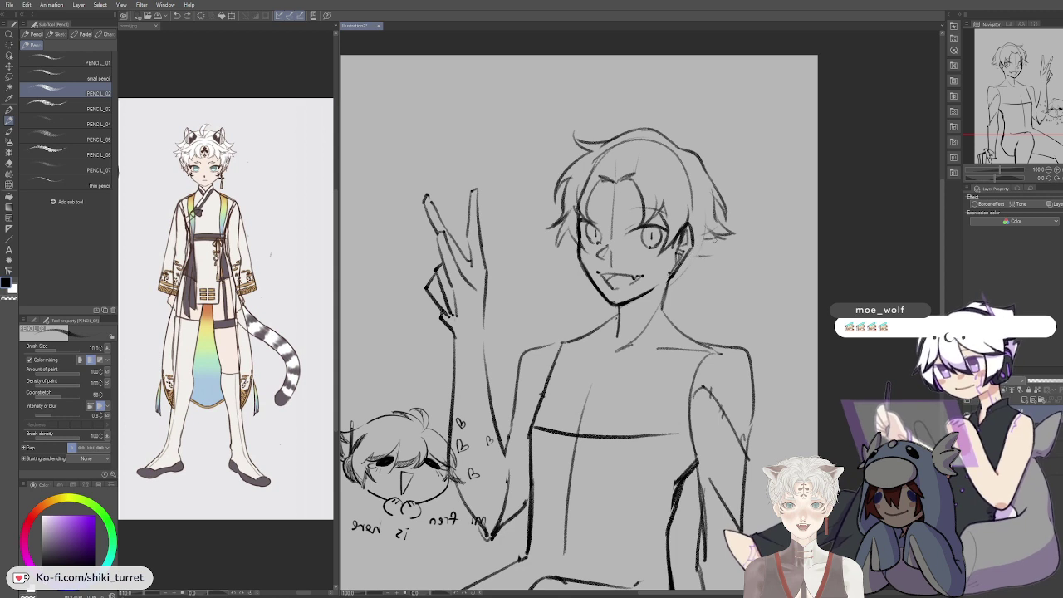
{"action": "key", "text": "ctrl+z"}
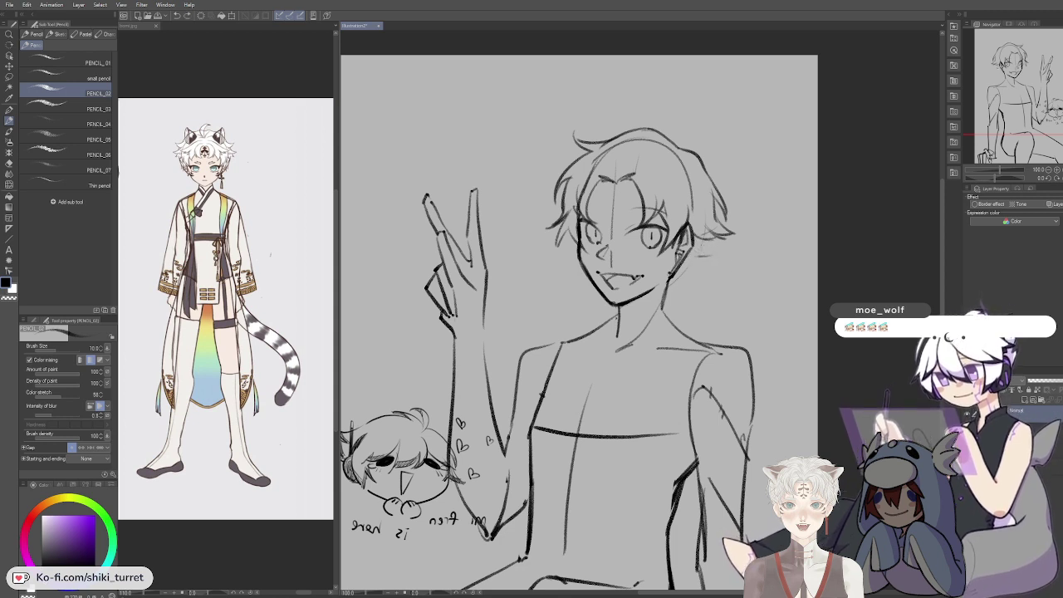
{"action": "key", "text": "ctrl+z"}
{"action": "mouse_move", "coordinate": [693, 248]}
{"action": "left_mouse_down"}
{"action": "mouse_move", "coordinate": [723, 257]}
{"action": "mouse_move", "coordinate": [703, 269]}
{"action": "left_mouse_up"}
{"action": "key", "text": "ctrl+z"}
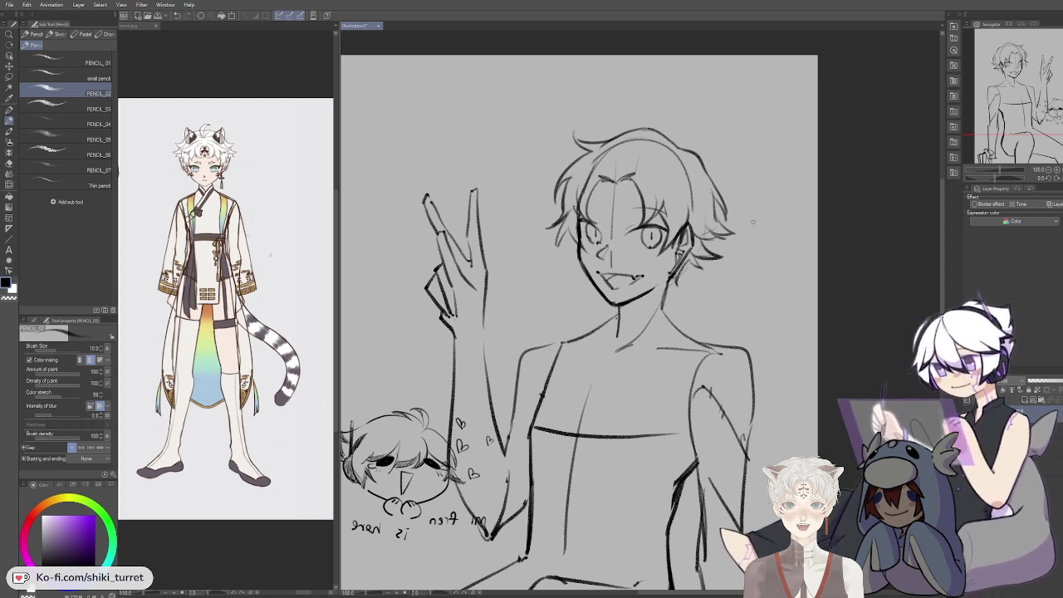
Step: Erase the vertical guideline running from the hair parting down the middle of the face
{"action": "key", "text": "e"}
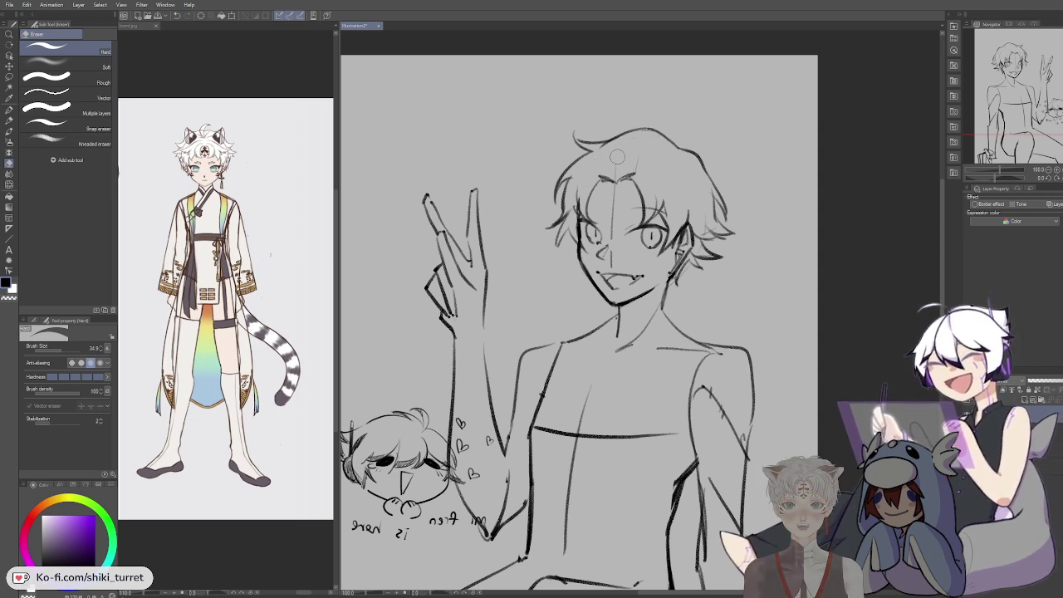
{"action": "left_click_drag", "start_coordinate": [613, 198], "coordinate": [615, 273]}
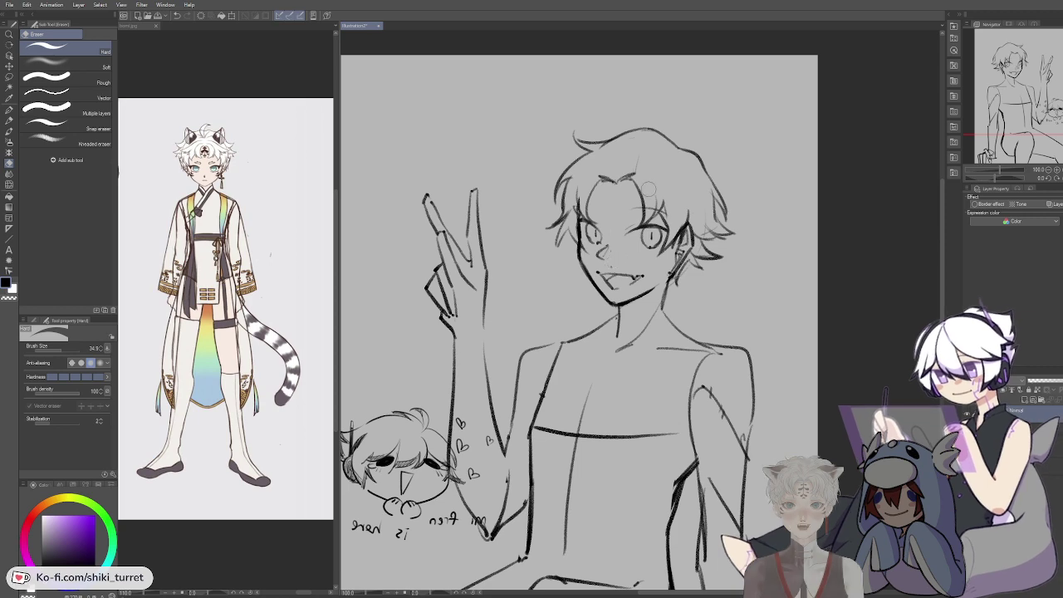
Step: Sketch a curled tuft of hair arching up from the top of the crown with the pencil, redrawing it until the curve fits
{"action": "key", "text": "p"}
{"action": "key", "text": "ctrl+z"}
{"action": "mouse_move", "coordinate": [663, 125]}
{"action": "left_mouse_down"}
{"action": "mouse_move", "coordinate": [690, 144]}
{"action": "mouse_move", "coordinate": [697, 131]}
{"action": "mouse_move", "coordinate": [687, 147]}
{"action": "left_mouse_up"}
{"action": "key", "text": "ctrl+z"}
{"action": "key", "text": "ctrl+z"}
{"action": "mouse_move", "coordinate": [662, 121]}
{"action": "left_mouse_down"}
{"action": "mouse_move", "coordinate": [693, 127]}
{"action": "mouse_move", "coordinate": [681, 146]}
{"action": "left_mouse_up"}
{"action": "key", "text": "ctrl+z"}
{"action": "key", "text": "ctrl+z"}
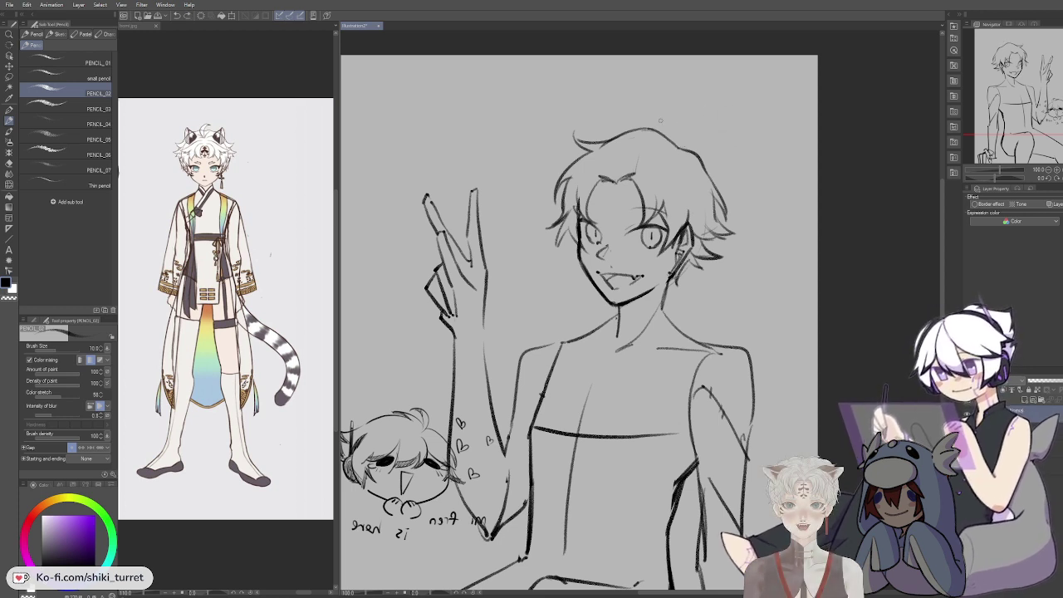
{"action": "key", "text": "ctrl+z"}
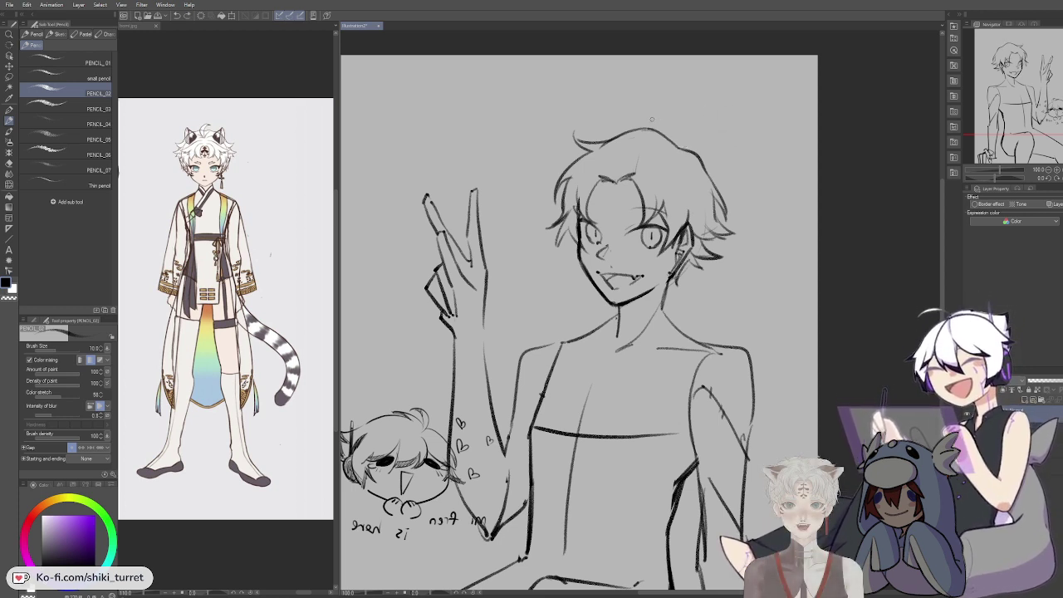
{"action": "mouse_move", "coordinate": [648, 122]}
{"action": "left_mouse_down"}
{"action": "mouse_move", "coordinate": [695, 129]}
{"action": "mouse_move", "coordinate": [683, 147]}
{"action": "left_mouse_up"}
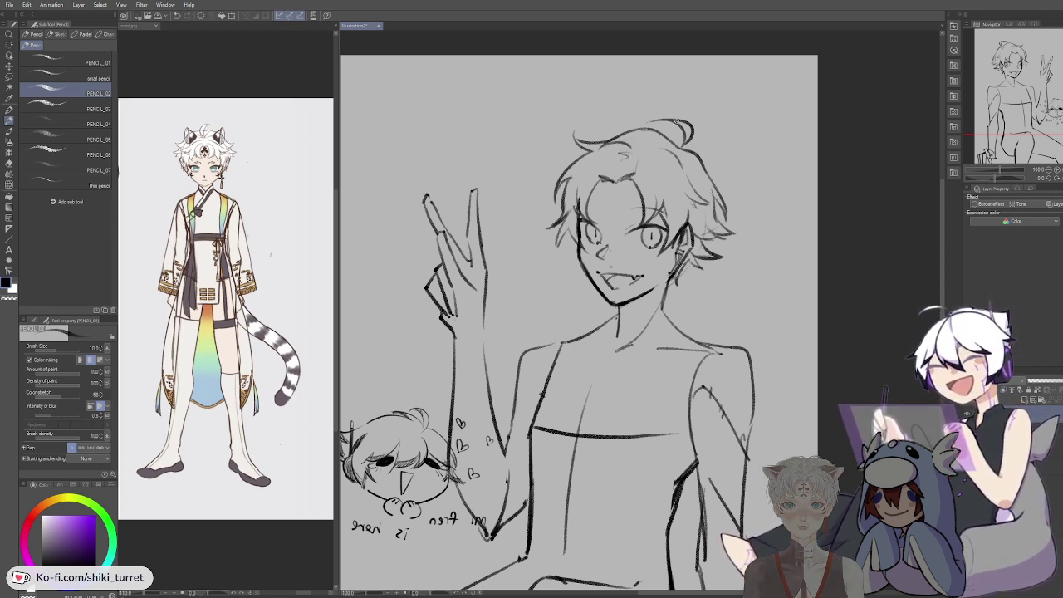
{"action": "left_click_drag", "start_coordinate": [848, 231], "coordinate": [842, 220]}
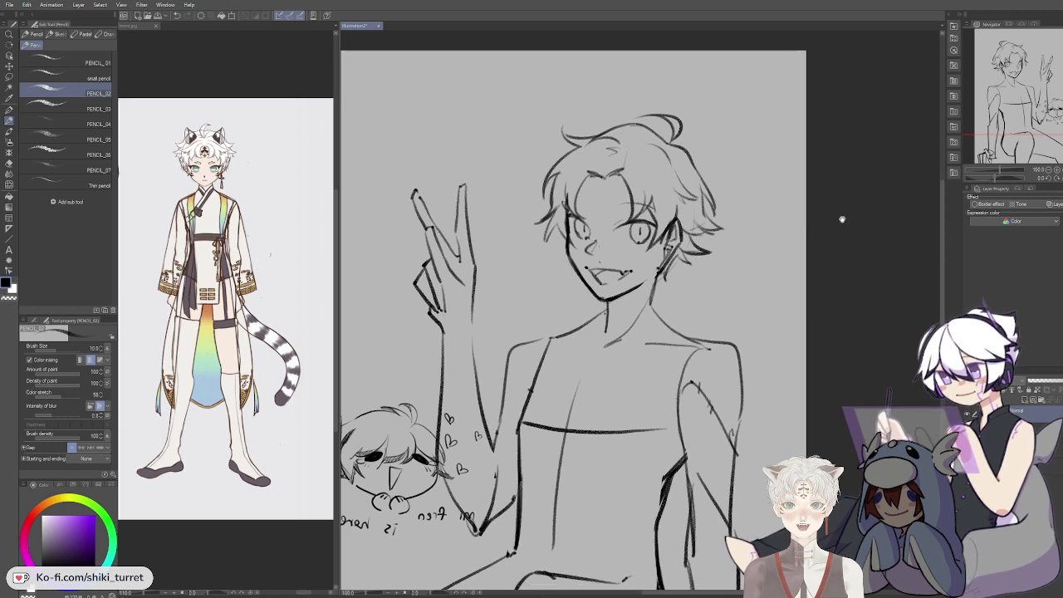
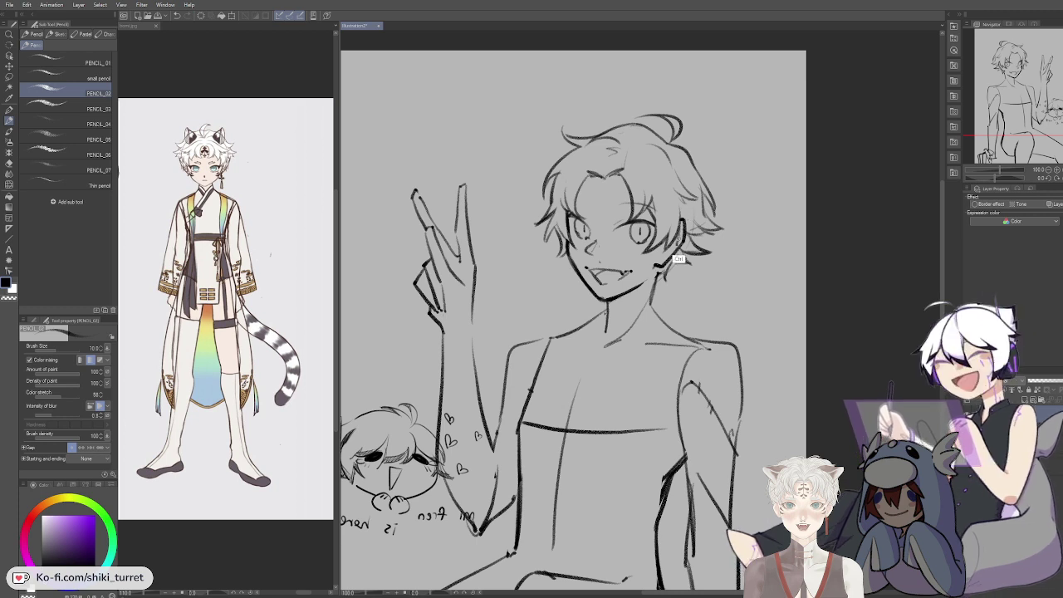
Step: Draw a dark earpiece over the near ear with a thin arm running along the cheek to the corner of the mouth
{"action": "left_click_drag", "start_coordinate": [659, 245], "coordinate": [658, 262]}
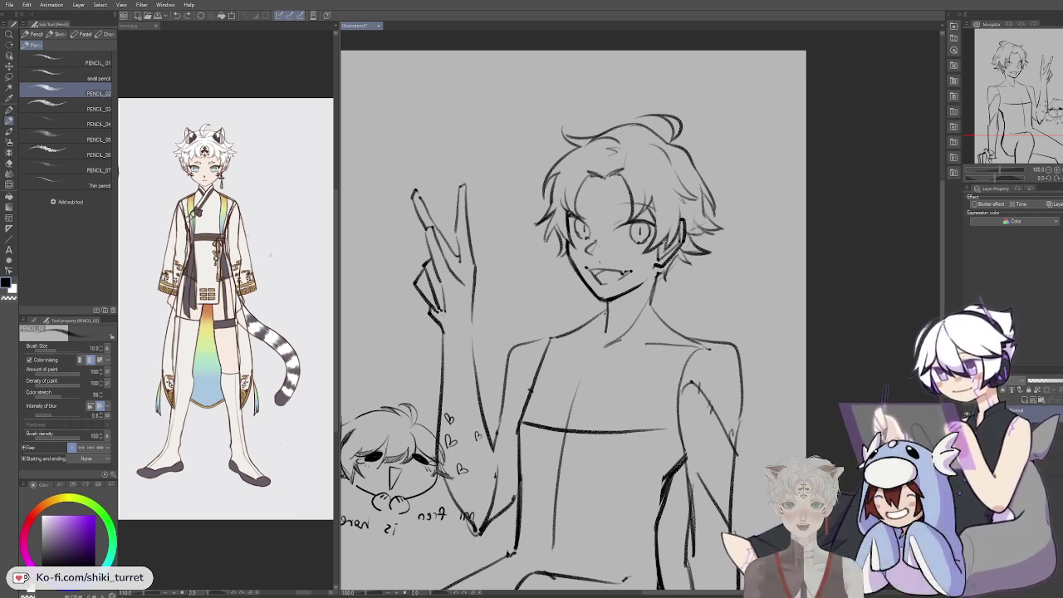
{"action": "left_click_drag", "start_coordinate": [663, 239], "coordinate": [665, 254]}
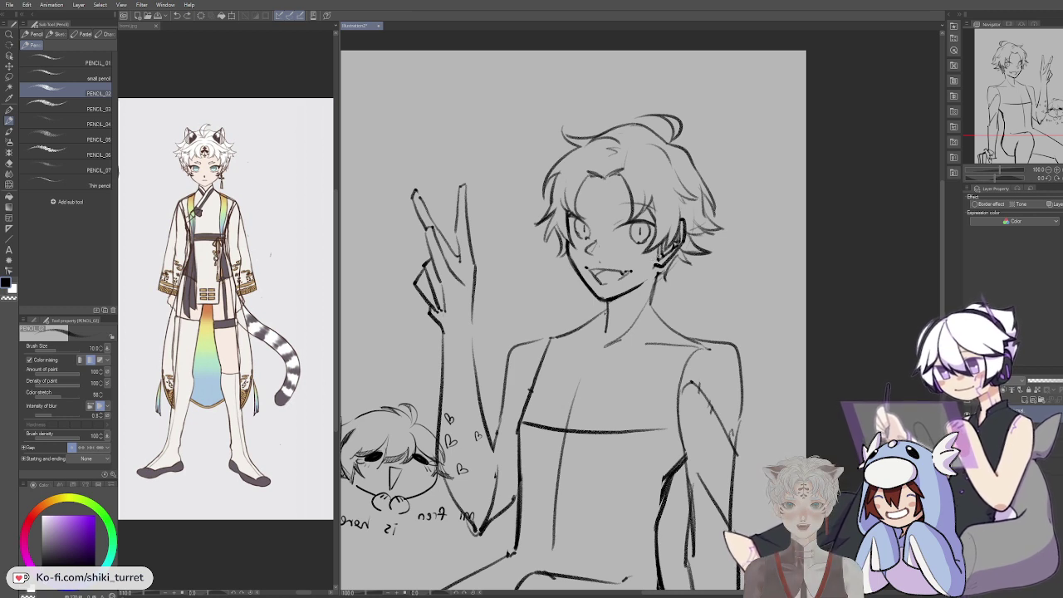
{"action": "left_click_drag", "start_coordinate": [639, 270], "coordinate": [659, 258]}
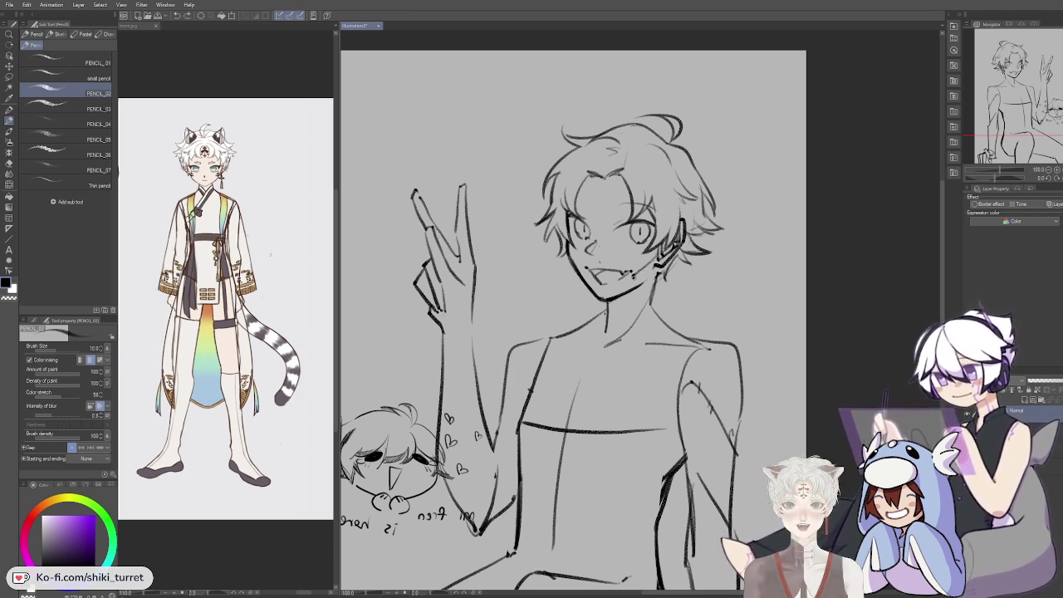
{"action": "key", "text": "ctrl+z"}
{"action": "mouse_move", "coordinate": [631, 273]}
{"action": "left_mouse_down"}
{"action": "mouse_move", "coordinate": [658, 259]}
{"action": "mouse_move", "coordinate": [626, 281]}
{"action": "mouse_move", "coordinate": [665, 262]}
{"action": "left_mouse_up"}
{"action": "key", "text": "ctrl+z"}
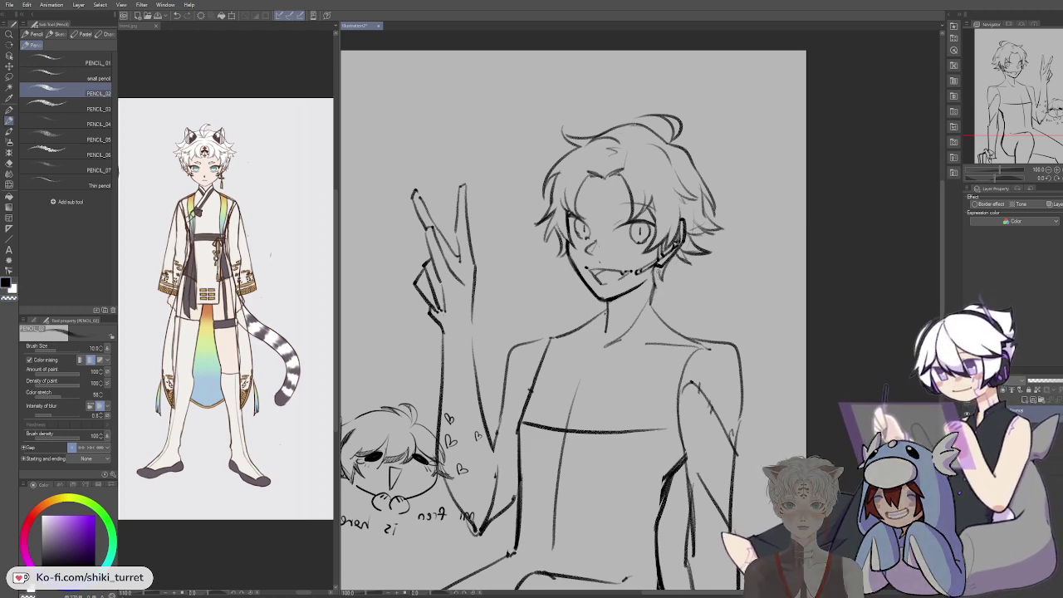
{"action": "scroll", "coordinate": [733, 230], "scroll_direction": "down", "scroll_amount": 1}
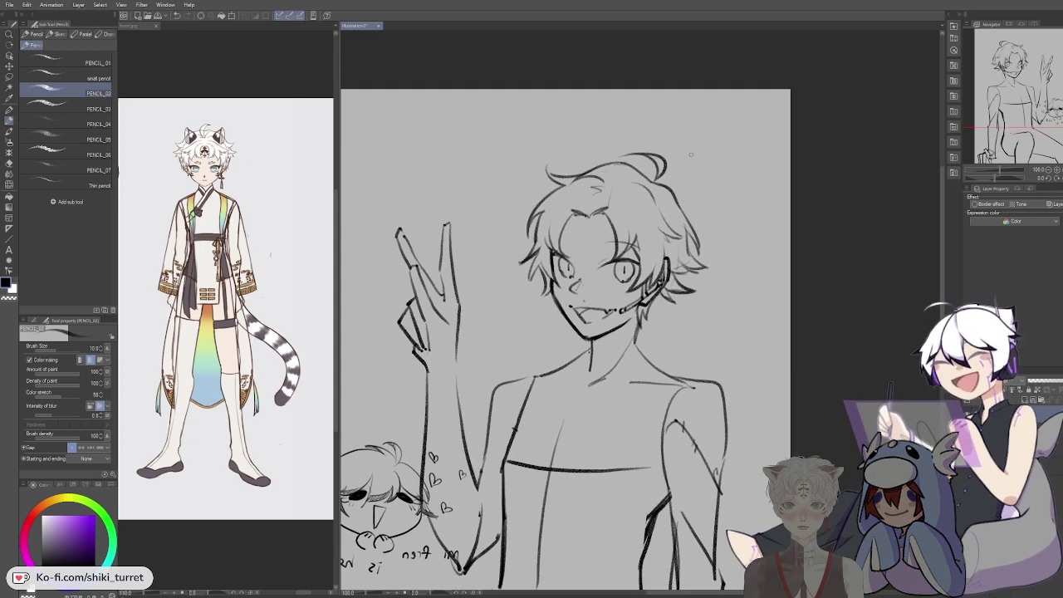
Step: Sketch a pointed animal ear on the near side of the crown, with an inner edge line and short fur strokes
{"action": "left_click_drag", "start_coordinate": [637, 183], "coordinate": [682, 175]}
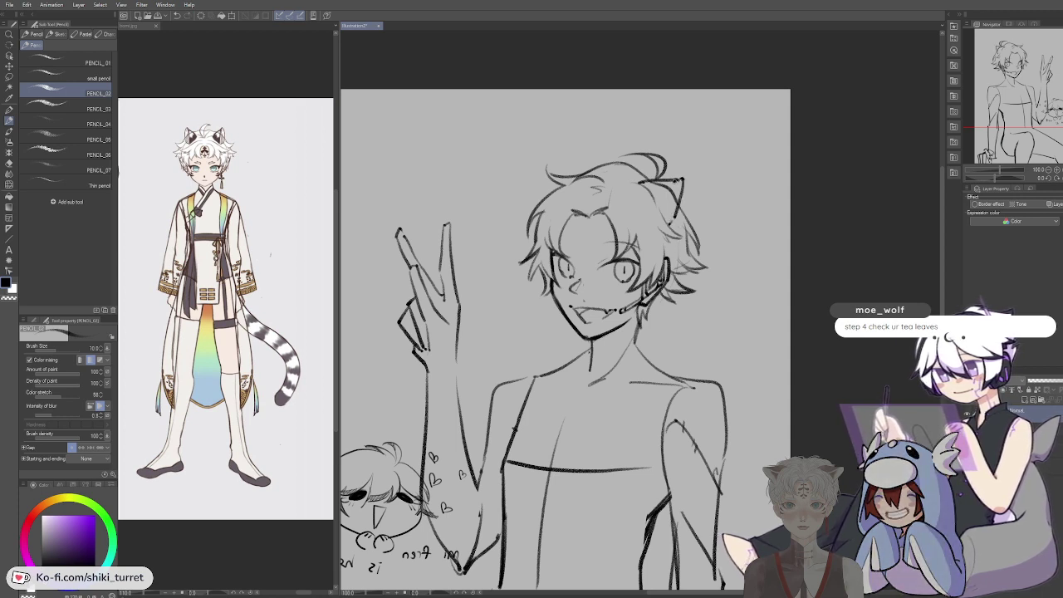
{"action": "key", "text": "ctrl+z"}
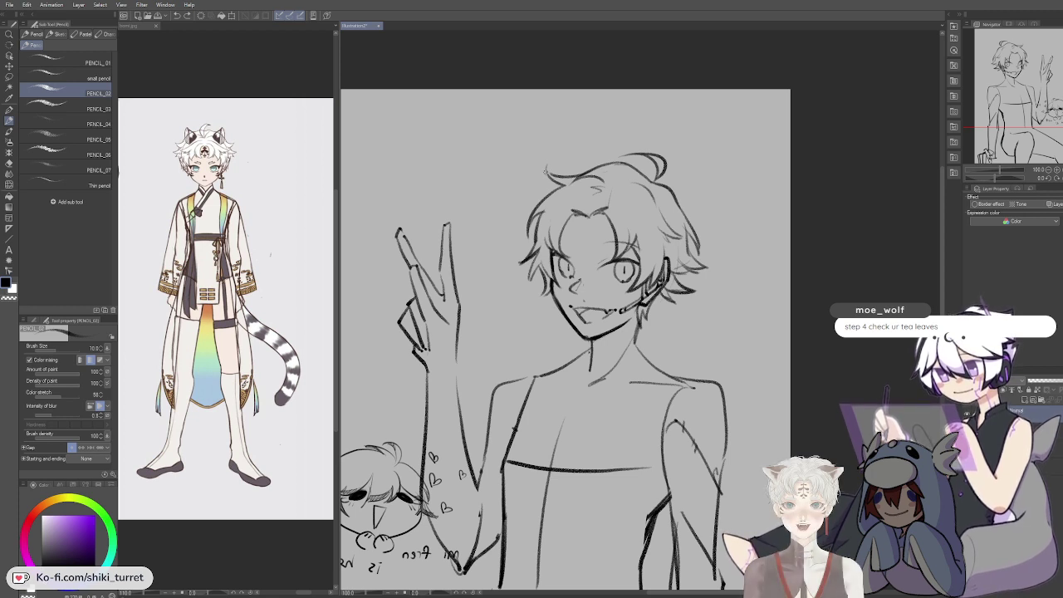
{"action": "left_click_drag", "start_coordinate": [548, 164], "coordinate": [562, 174]}
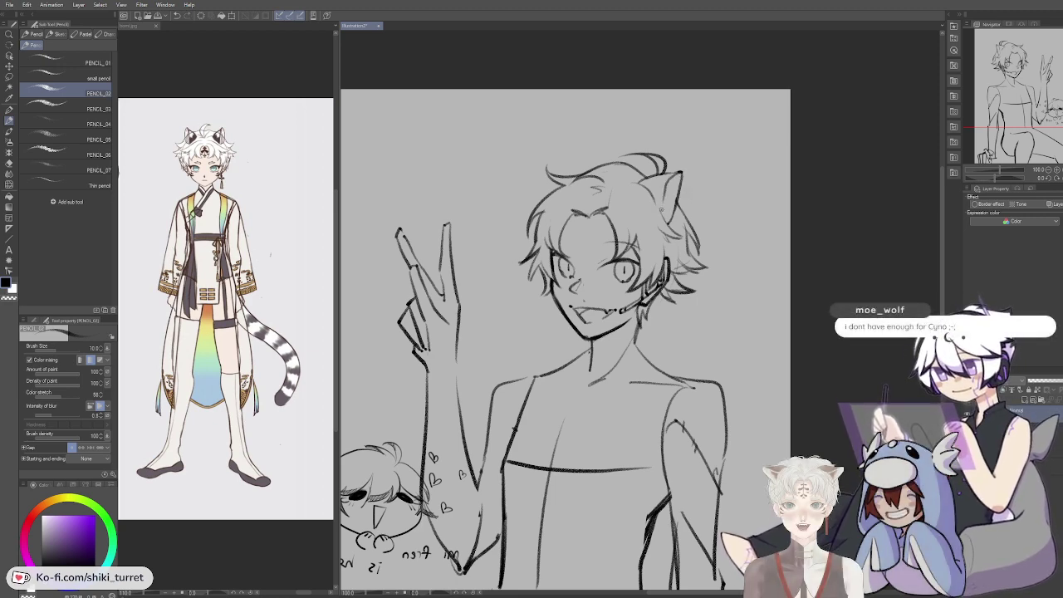
{"action": "left_click_drag", "start_coordinate": [662, 208], "coordinate": [662, 215]}
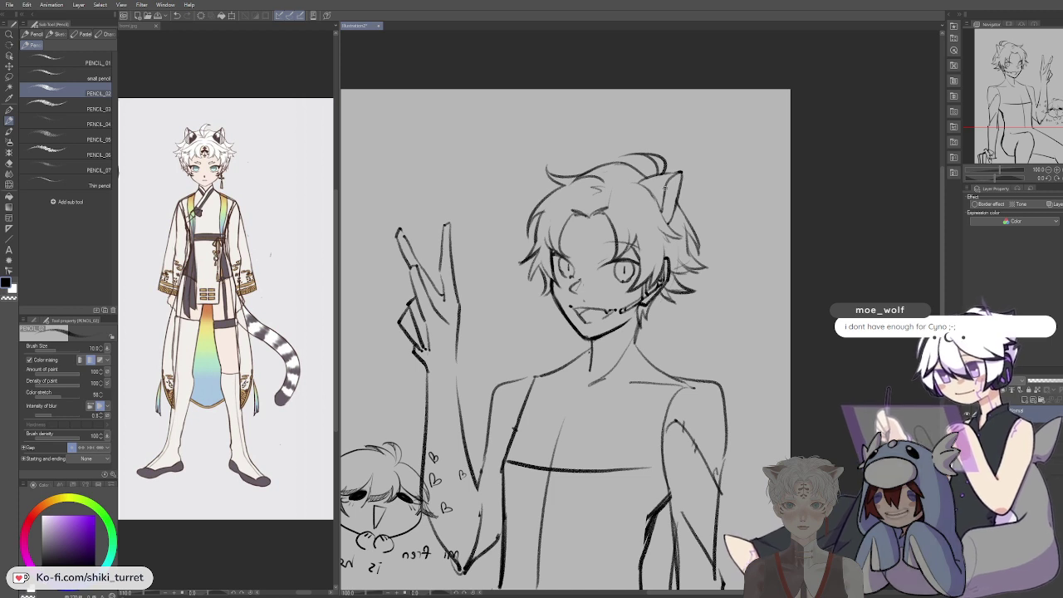
{"action": "left_click_drag", "start_coordinate": [676, 184], "coordinate": [664, 208]}
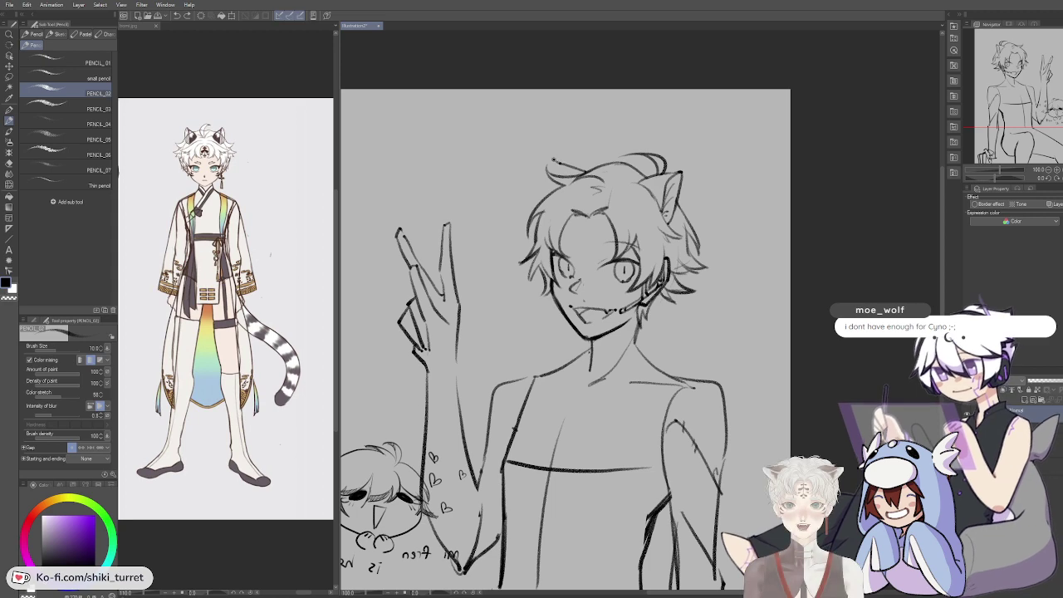
Step: Sketch the matching animal ear on the far side of the crown, partly hidden behind the hair
{"action": "key", "text": "ctrl+z"}
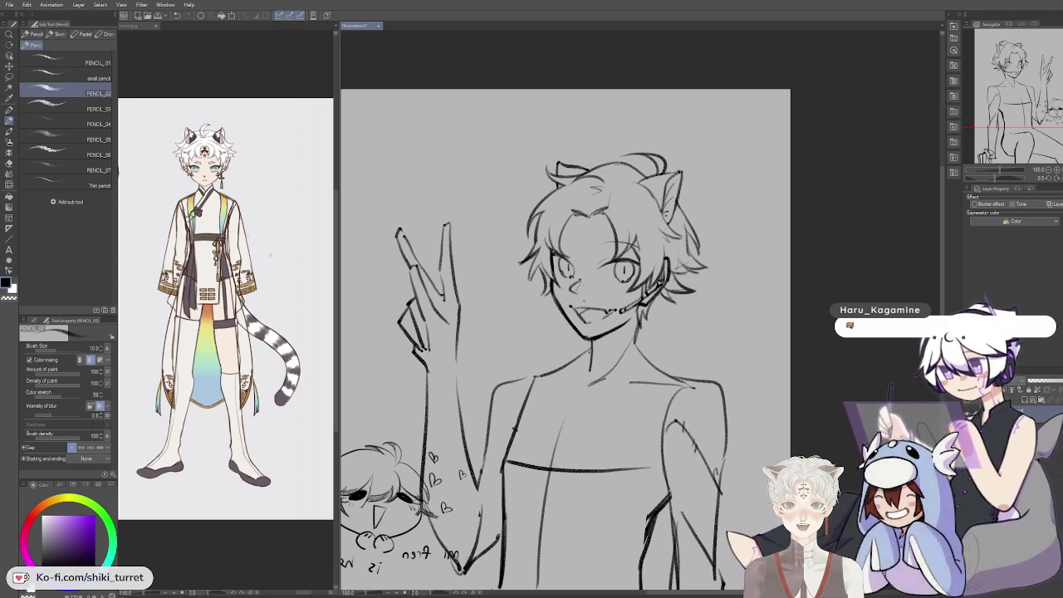
{"action": "mouse_move", "coordinate": [676, 175]}
{"action": "left_mouse_down"}
{"action": "mouse_move", "coordinate": [659, 192]}
{"action": "mouse_move", "coordinate": [675, 175]}
{"action": "mouse_move", "coordinate": [690, 197]}
{"action": "left_mouse_up"}
{"action": "key", "text": "ctrl+z"}
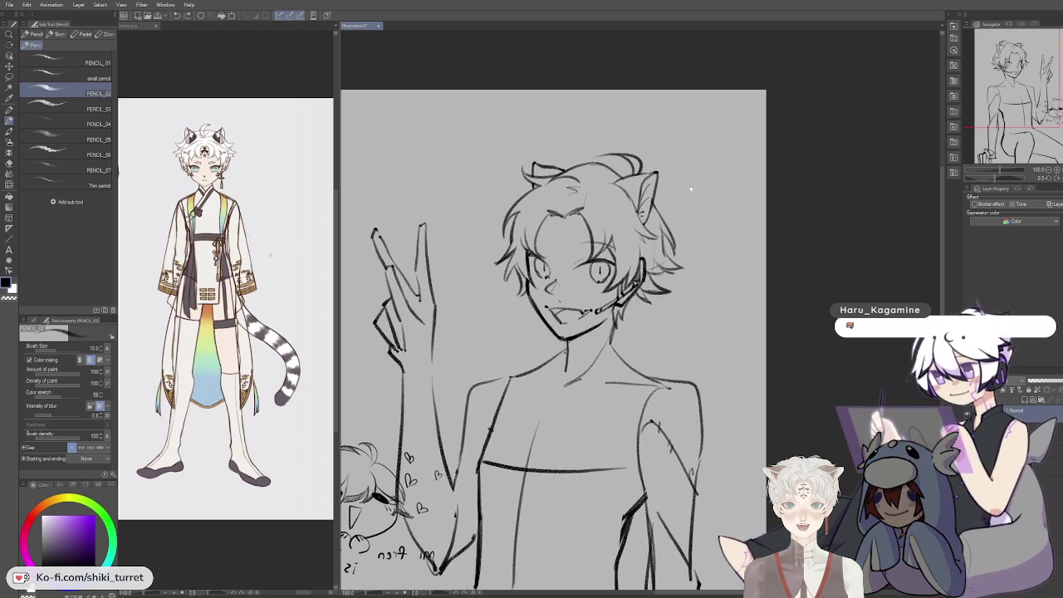
Step: Erase the curled tuft on the crown and redraw it as a separate curved strand between the two animal ears
{"action": "key", "text": "e"}
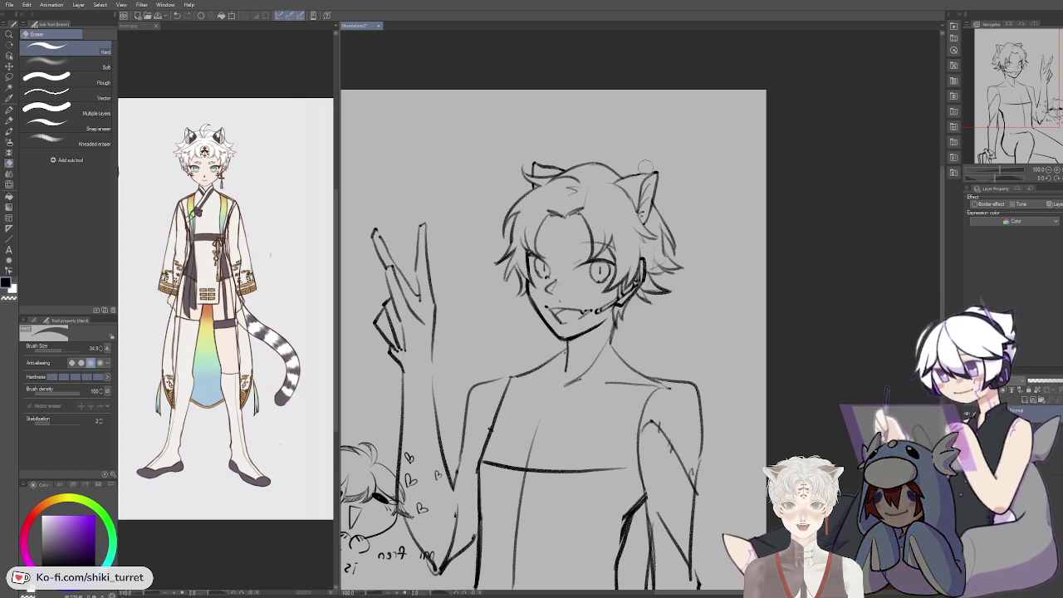
{"action": "key", "text": "p"}
{"action": "key", "text": "p"}
{"action": "left_click_drag", "start_coordinate": [593, 144], "coordinate": [636, 166]}
{"action": "key", "text": "ctrl+z"}
{"action": "mouse_move", "coordinate": [587, 154]}
{"action": "left_mouse_down"}
{"action": "mouse_move", "coordinate": [612, 152]}
{"action": "mouse_move", "coordinate": [635, 170]}
{"action": "mouse_move", "coordinate": [625, 178]}
{"action": "left_mouse_up"}
{"action": "key", "text": "ctrl+z"}
{"action": "key", "text": "ctrl+z"}
{"action": "left_click_drag", "start_coordinate": [589, 154], "coordinate": [627, 173]}
{"action": "key", "text": "ctrl+z"}
{"action": "key", "text": "ctrl+z"}
{"action": "key", "text": "ctrl+z"}
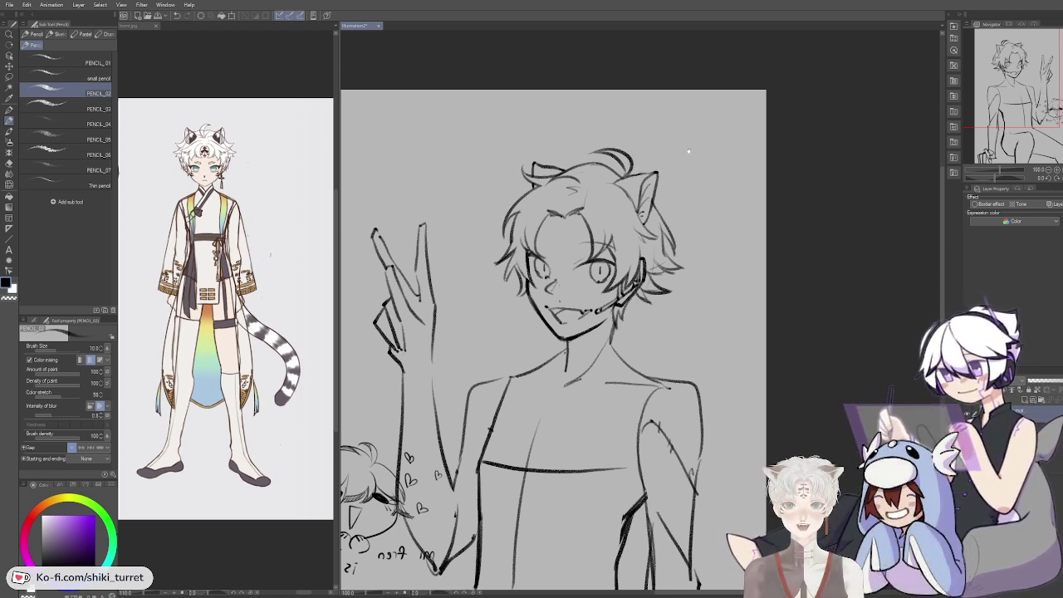
Step: Extend the far-side hair with pointed strands reaching down beside the jaw
{"action": "left_click_drag", "start_coordinate": [688, 151], "coordinate": [697, 130]}
{"action": "key", "text": "c"}
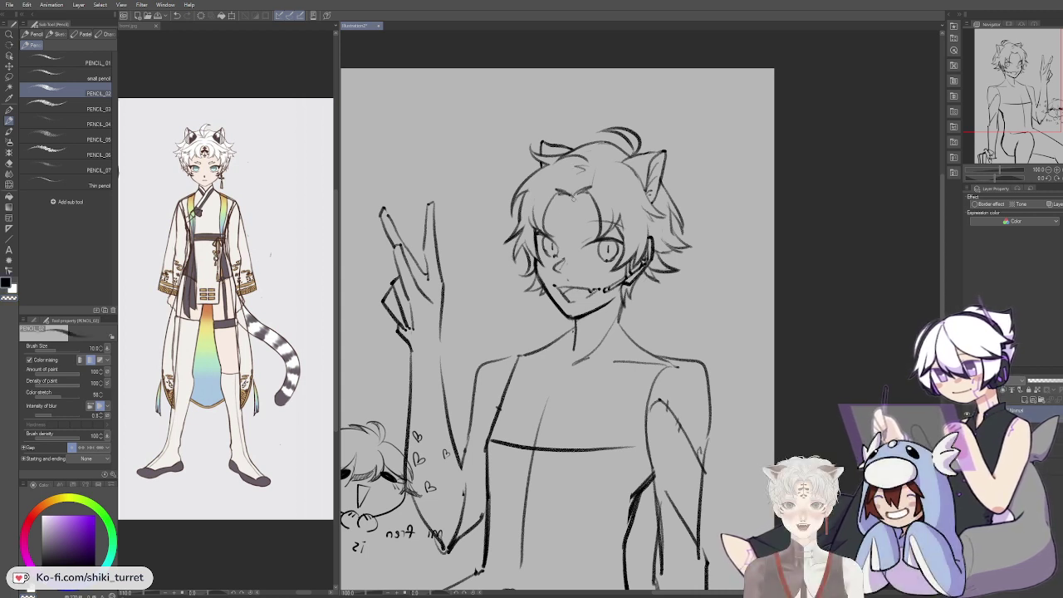
{"action": "left_click_drag", "start_coordinate": [600, 235], "coordinate": [597, 242]}
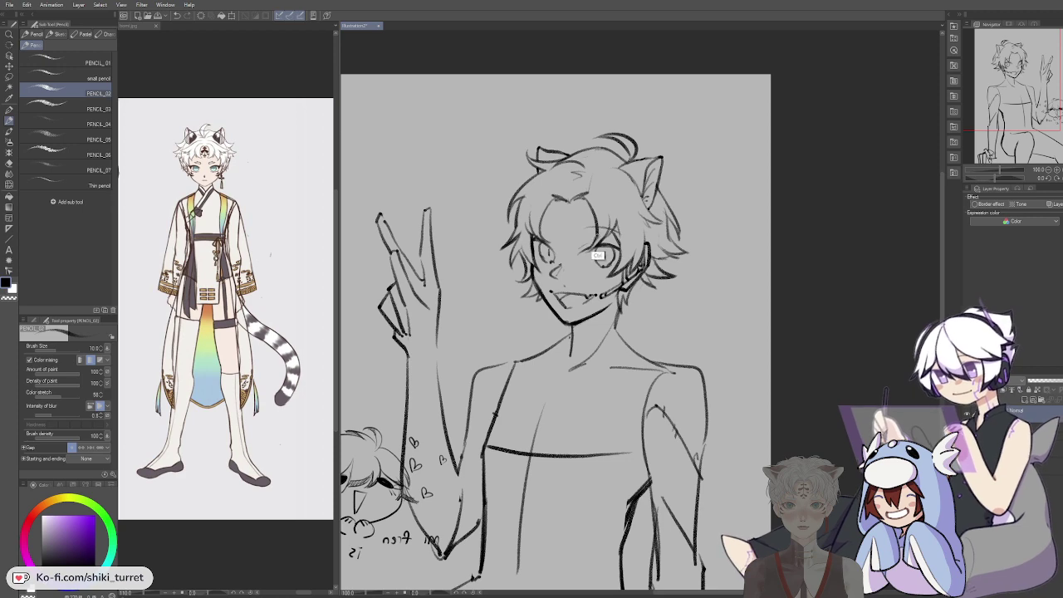
{"action": "scroll", "coordinate": [610, 155], "scroll_direction": "down", "scroll_amount": 1}
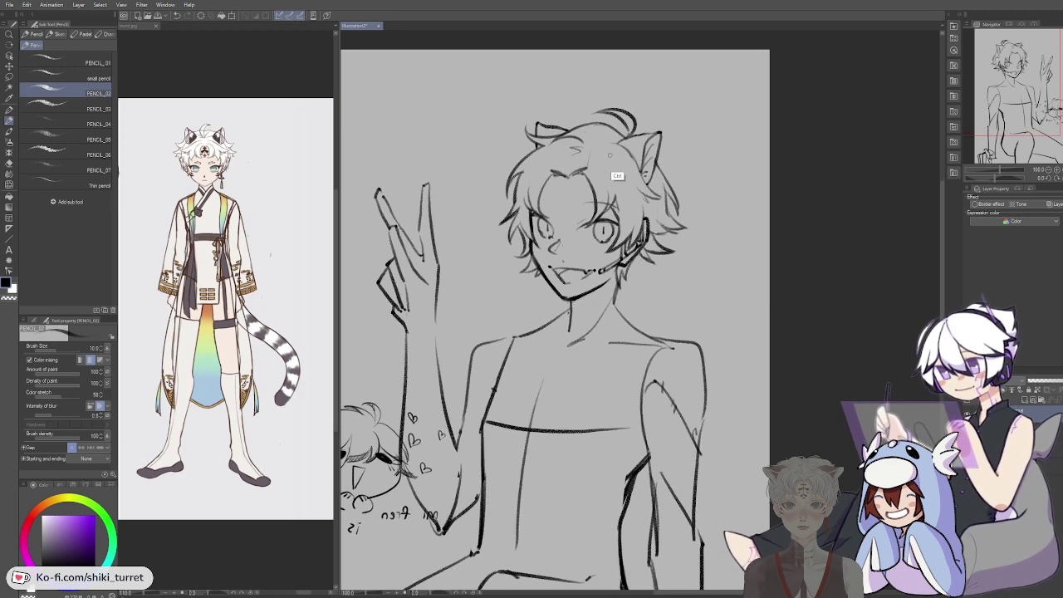
Step: Save the illustration in the Art folder as shomi in Clip Studio format
{"action": "key", "text": "ctrl+s"}
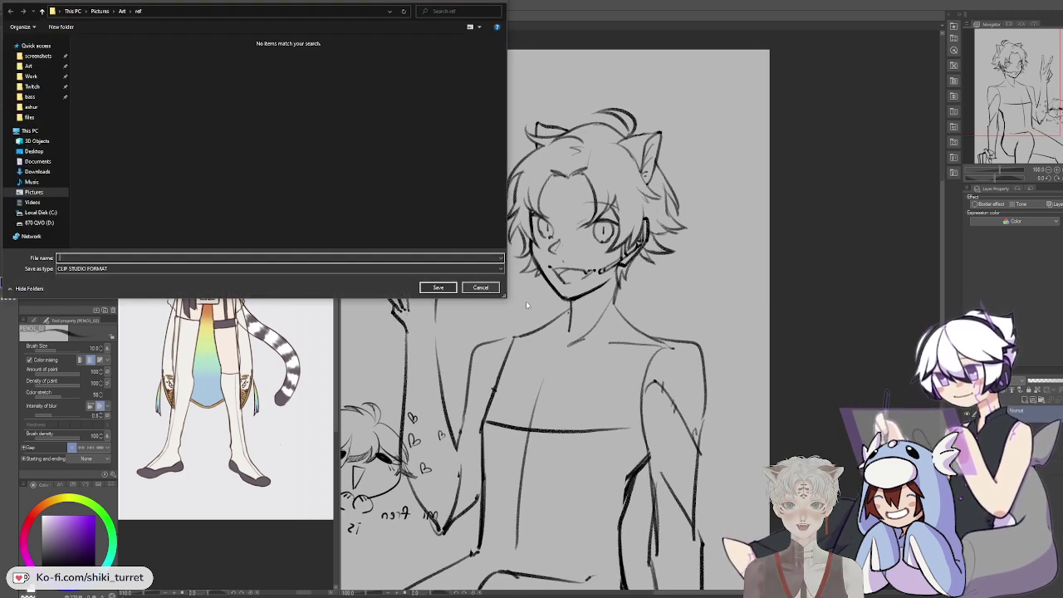
{"action": "left_click", "coordinate": [123, 11]}
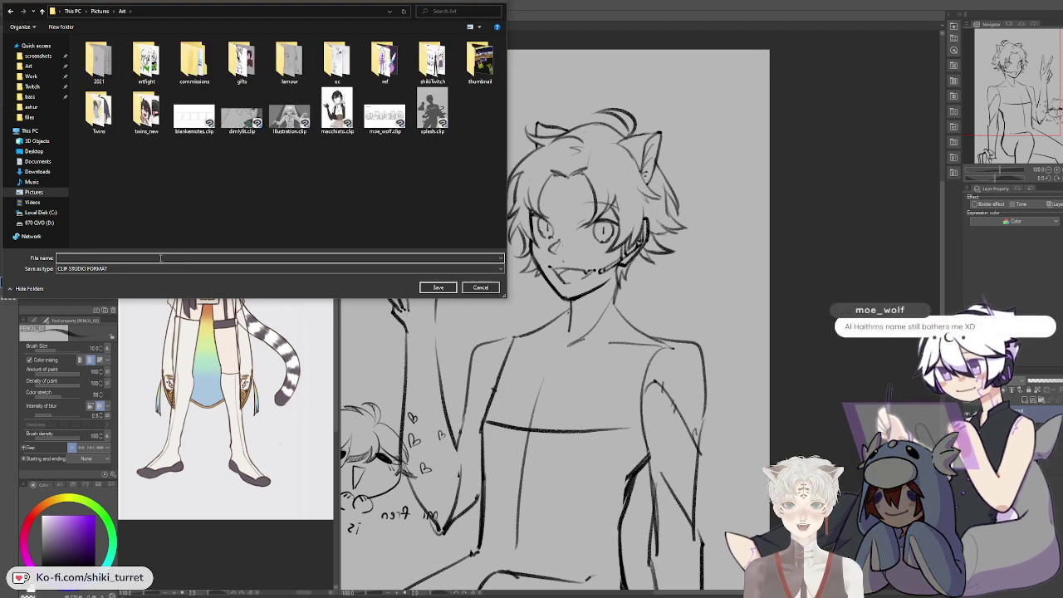
{"action": "type", "text": "shomi"}
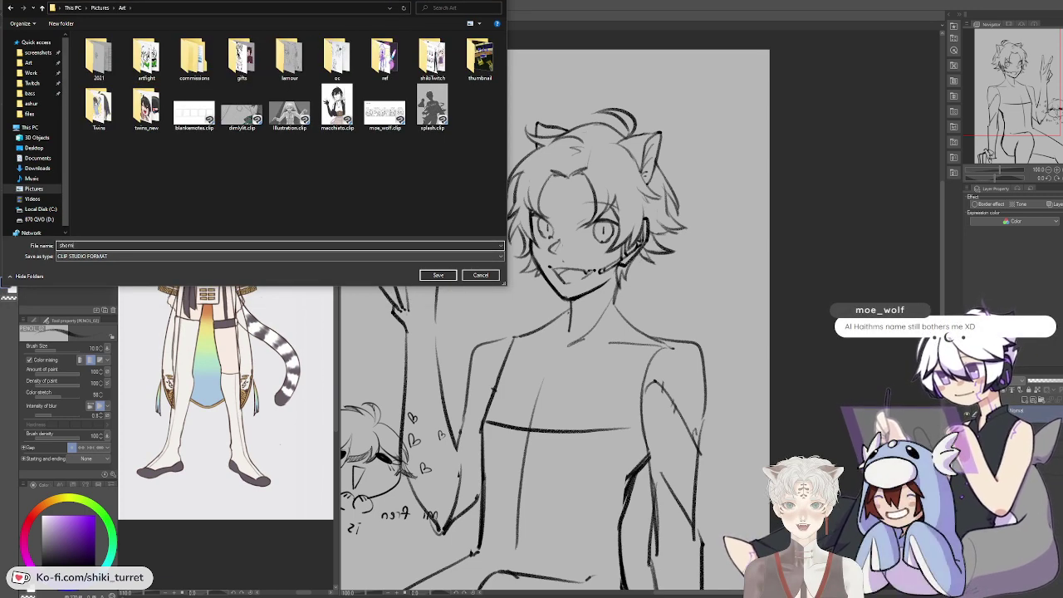
{"action": "key", "text": "Return"}
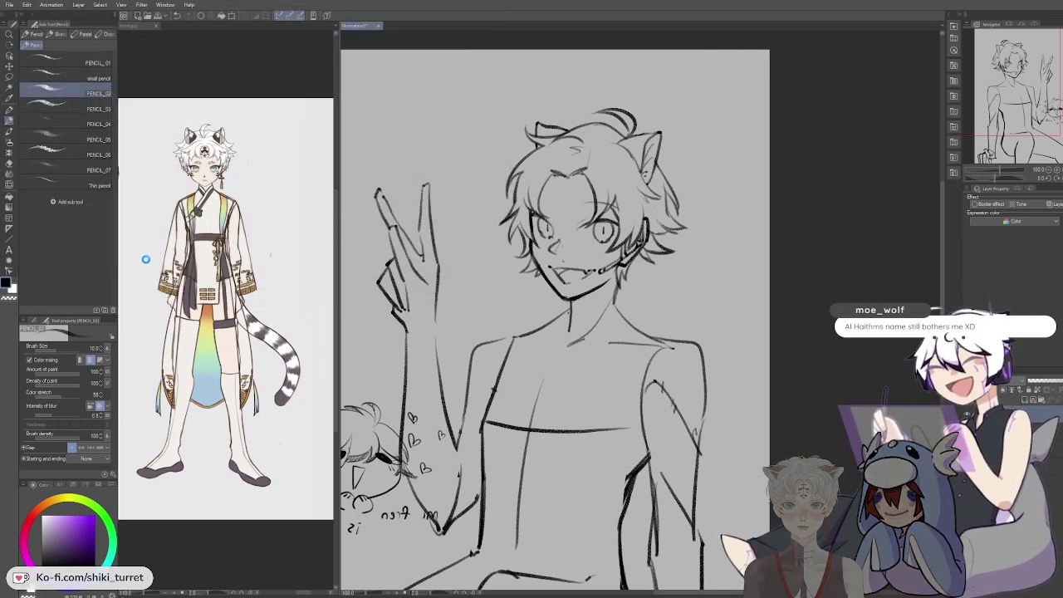
Step: Erase the mouth and redraw it as a wider open grin with pointed fangs, meeting the end of the cheek arm
{"action": "left_click_drag", "start_coordinate": [812, 347], "coordinate": [802, 319]}
{"action": "key", "text": "c"}
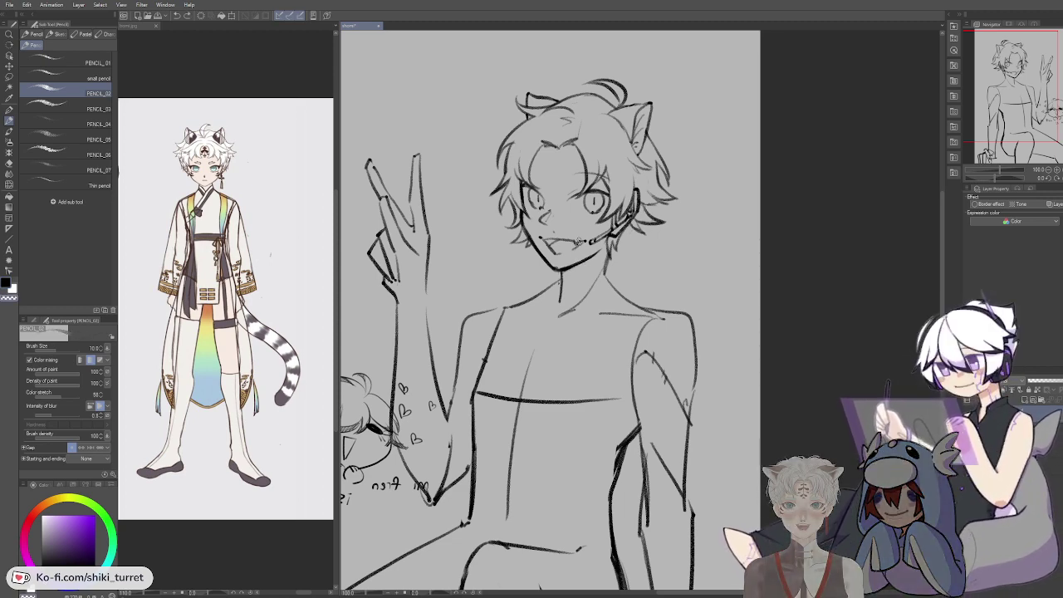
{"action": "key", "text": "e"}
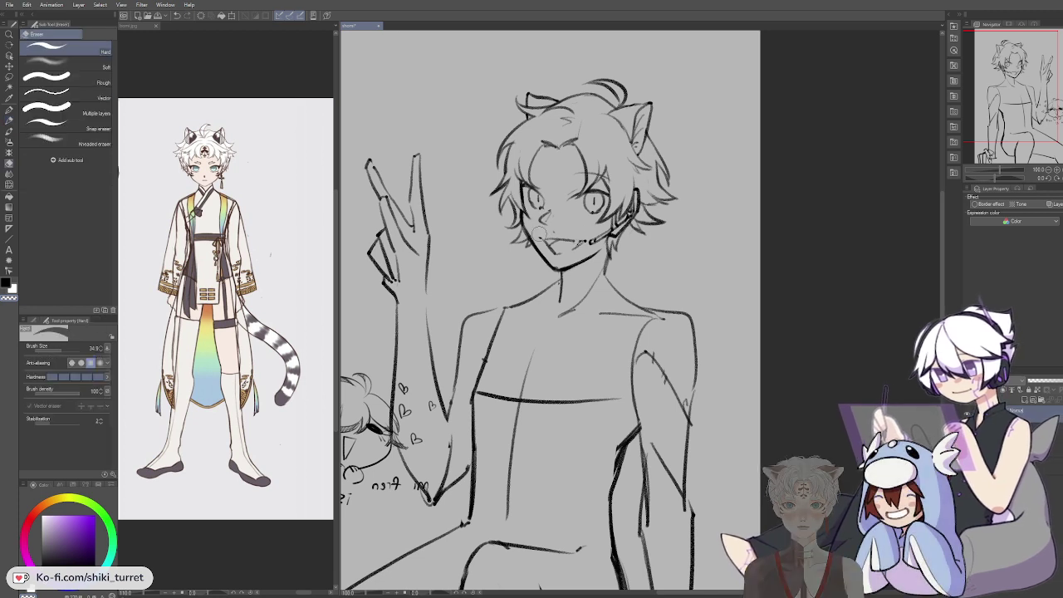
{"action": "left_click_drag", "start_coordinate": [544, 237], "coordinate": [558, 247]}
{"action": "key", "text": "p"}
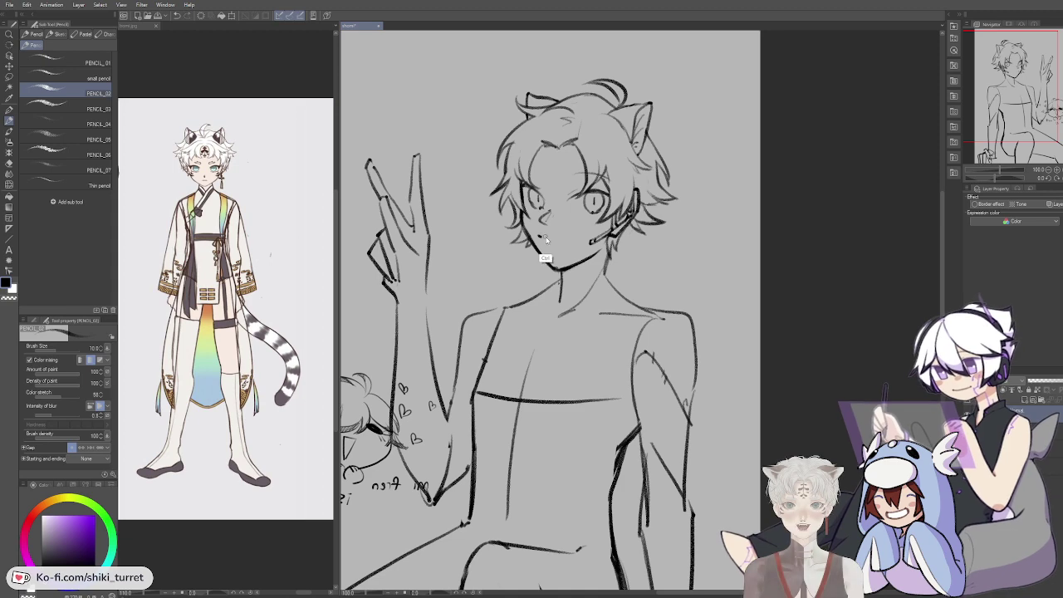
{"action": "left_click_drag", "start_coordinate": [538, 236], "coordinate": [550, 240]}
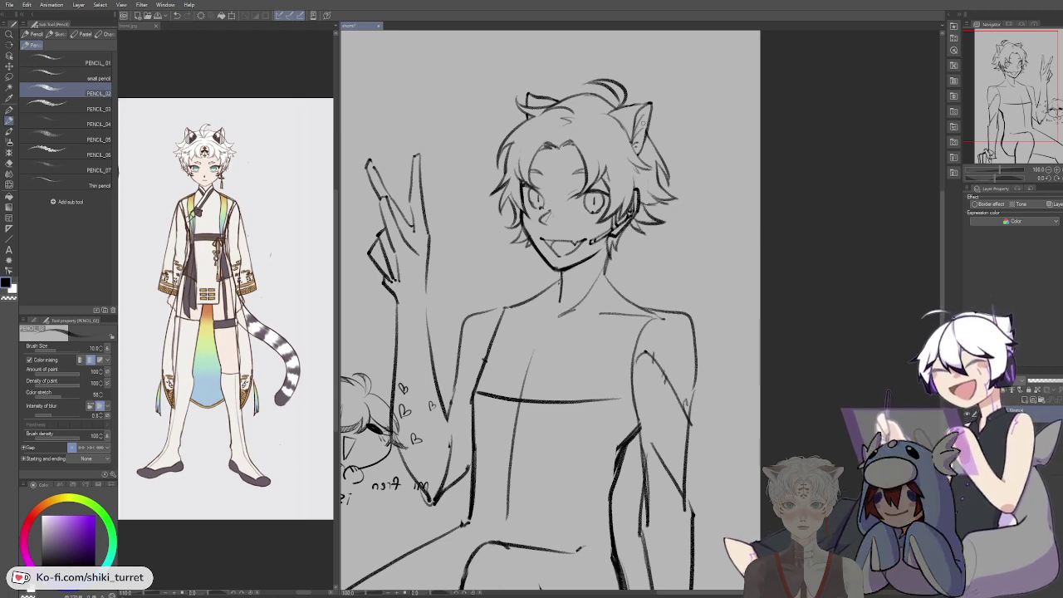
{"action": "left_click_drag", "start_coordinate": [715, 173], "coordinate": [707, 170]}
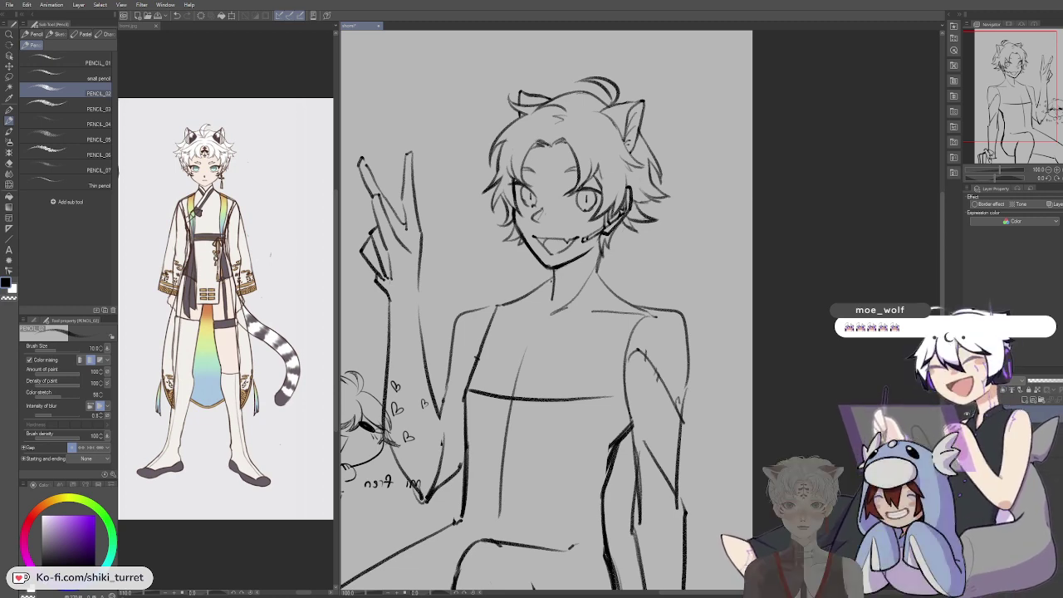
Step: Sketch short curved strands across the crown above the parted fringe
{"action": "mouse_move", "coordinate": [614, 207]}
{"action": "left_mouse_down"}
{"action": "mouse_move", "coordinate": [615, 219]}
{"action": "mouse_move", "coordinate": [619, 209]}
{"action": "left_mouse_up"}
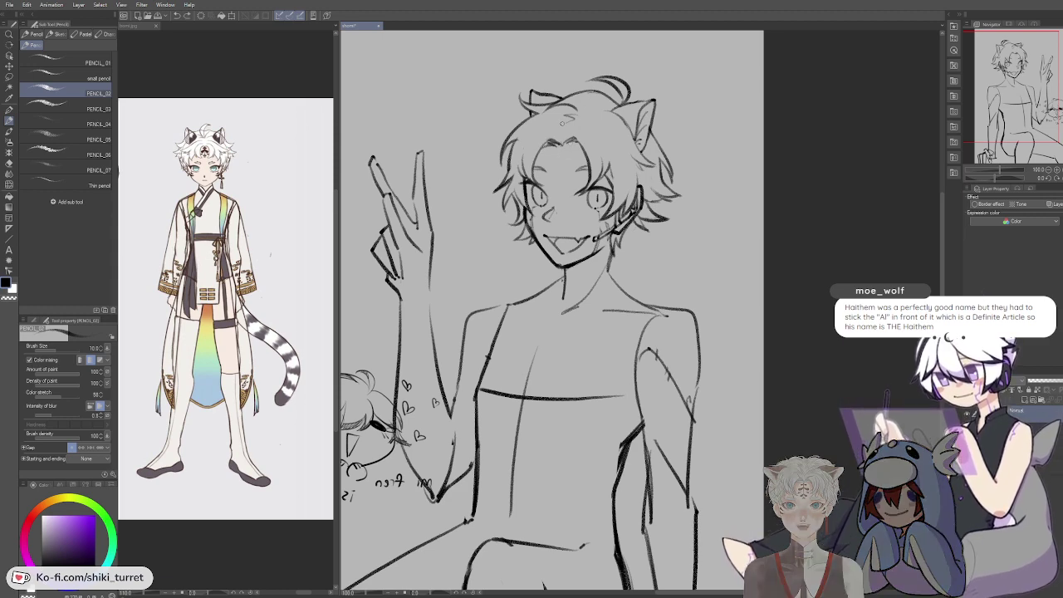
{"action": "left_click_drag", "start_coordinate": [545, 120], "coordinate": [562, 124]}
{"action": "key", "text": "ctrl+z"}
{"action": "key", "text": "ctrl+z"}
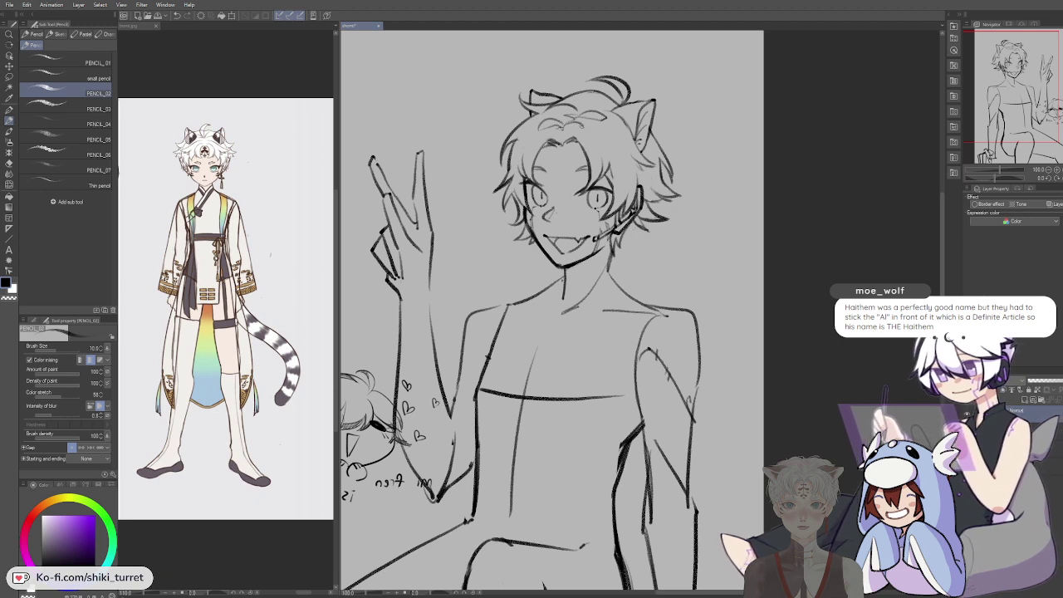
{"action": "left_click_drag", "start_coordinate": [569, 124], "coordinate": [584, 128]}
{"action": "key", "text": "ctrl+z"}
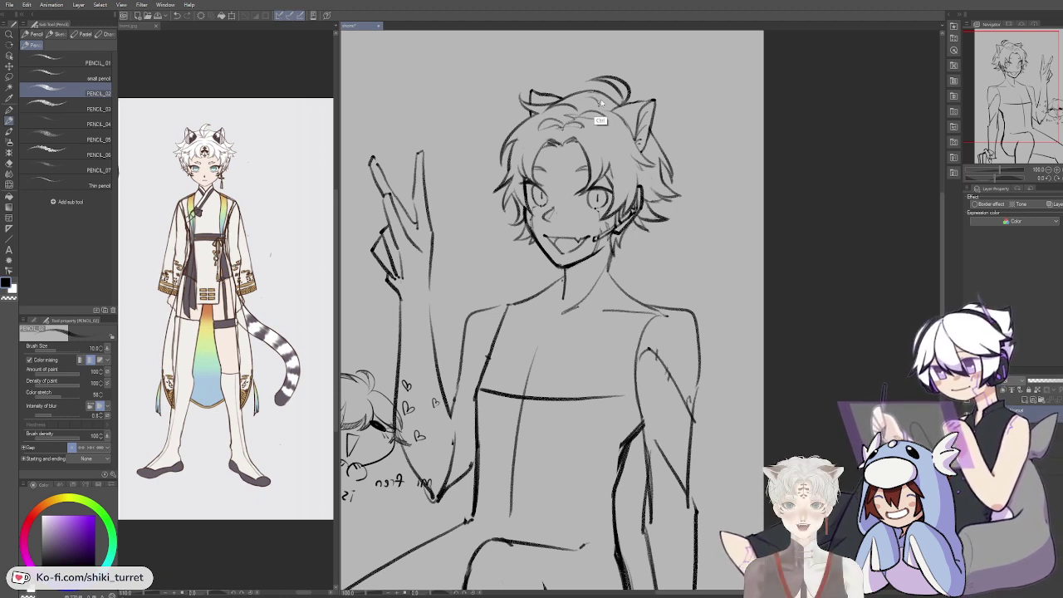
{"action": "key", "text": "ctrl+z"}
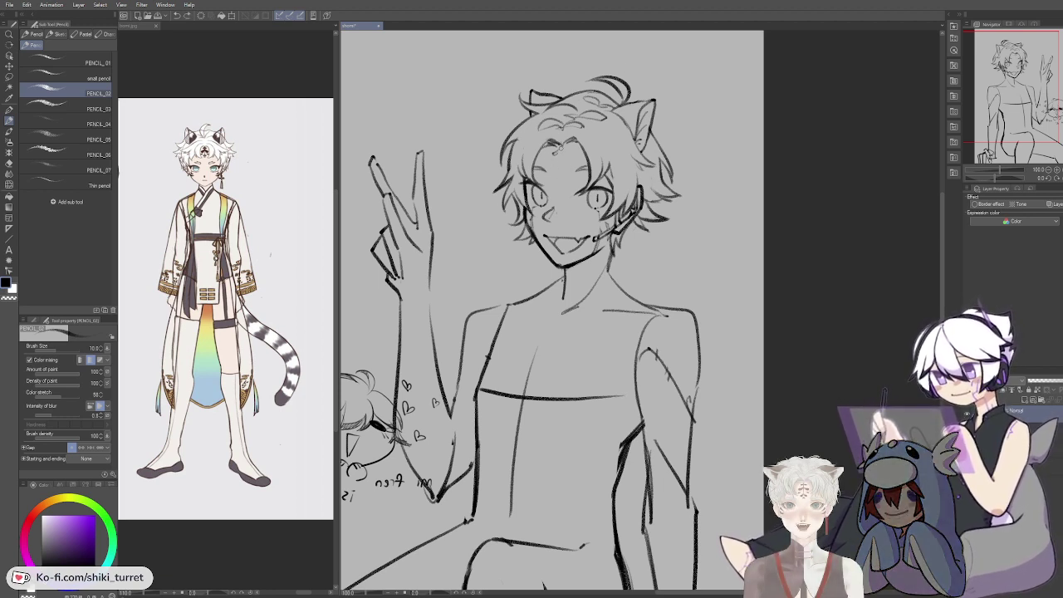
Step: Draw a symmetrical forehead marking of a small diamond and stacked chevrons with side dots below the fringe parting
{"action": "left_click_drag", "start_coordinate": [563, 146], "coordinate": [564, 155]}
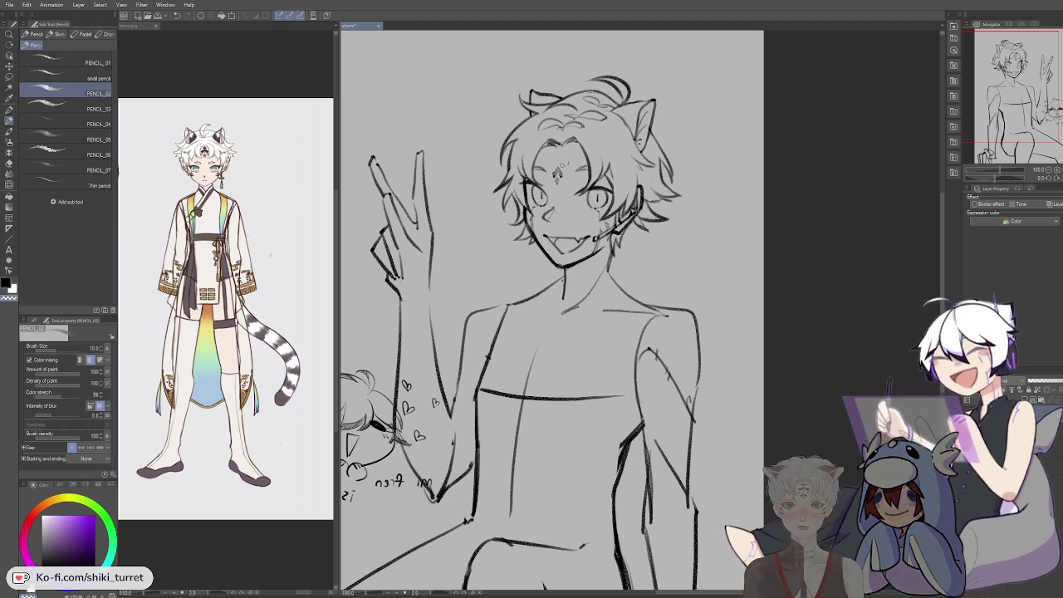
{"action": "key", "text": "c"}
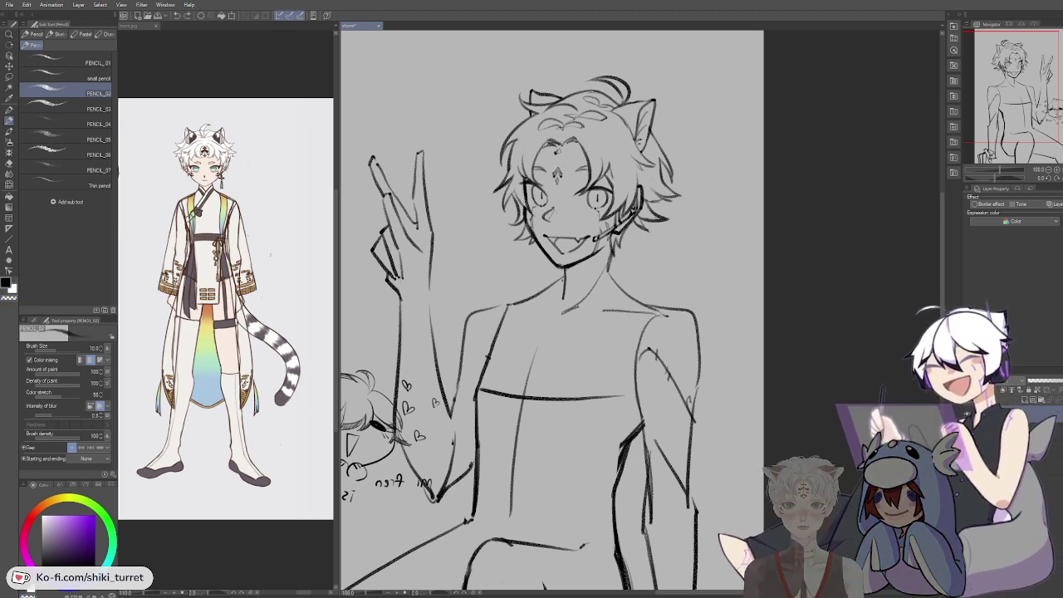
{"action": "left_click_drag", "start_coordinate": [552, 160], "coordinate": [565, 170]}
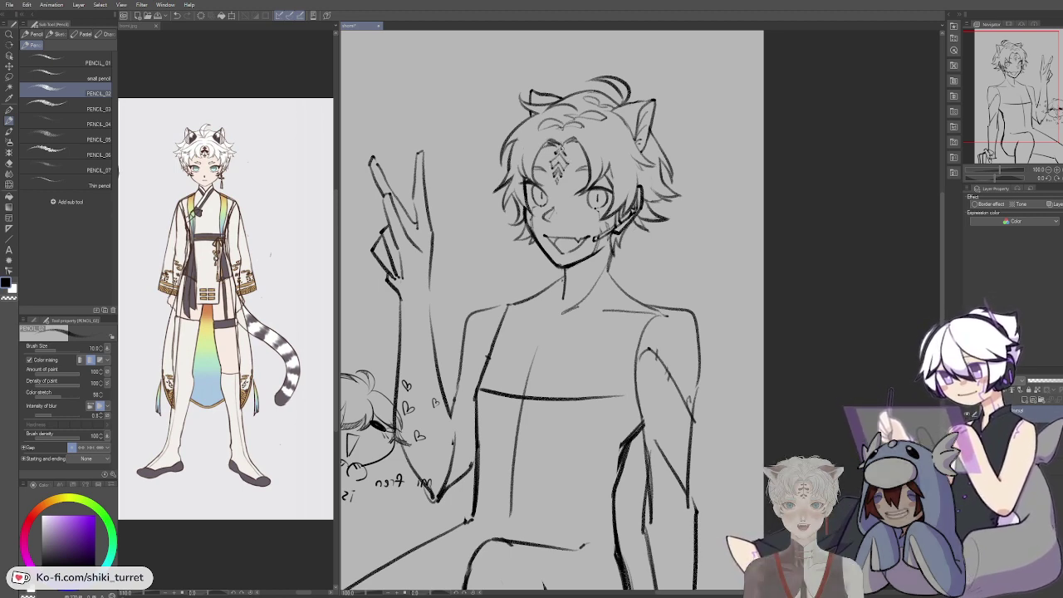
{"action": "mouse_move", "coordinate": [558, 168]}
{"action": "left_mouse_down"}
{"action": "mouse_move", "coordinate": [568, 176]}
{"action": "mouse_move", "coordinate": [566, 155]}
{"action": "left_mouse_up"}
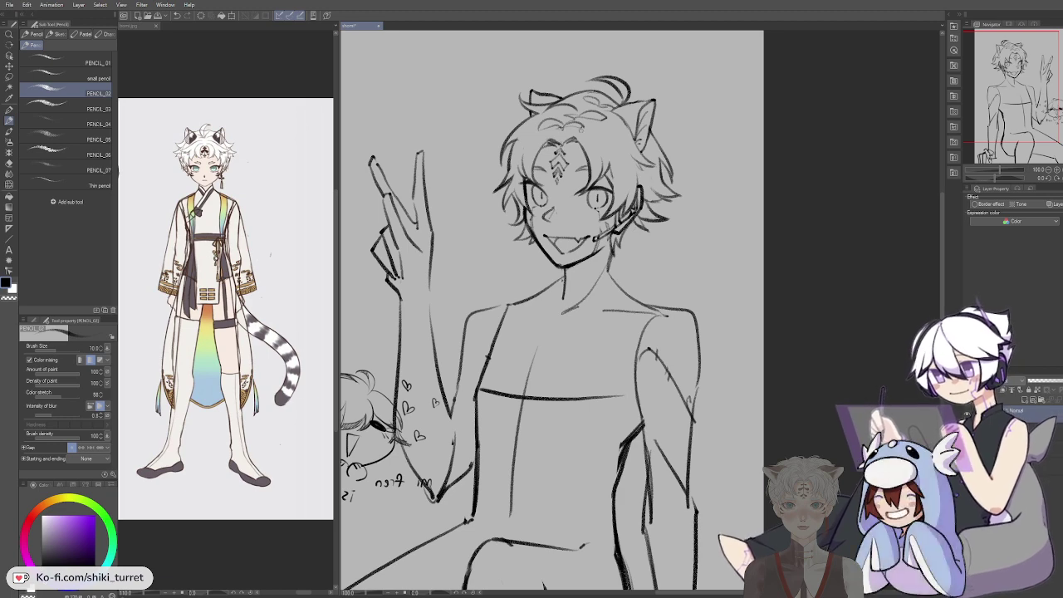
{"action": "scroll", "coordinate": [571, 146], "scroll_direction": "down", "scroll_amount": 1}
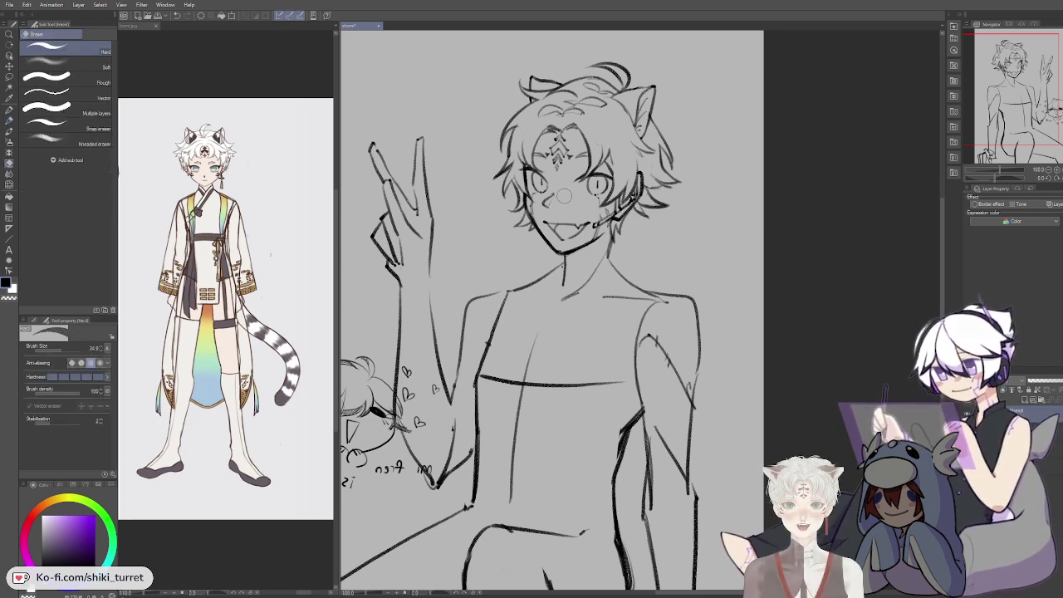
{"action": "left_click_drag", "start_coordinate": [774, 288], "coordinate": [772, 257]}
Step: Detail the animal ears with inner fur lines and shade the short crown strands as dark tiger stripes
{"action": "left_click_drag", "start_coordinate": [838, 367], "coordinate": [886, 406]}
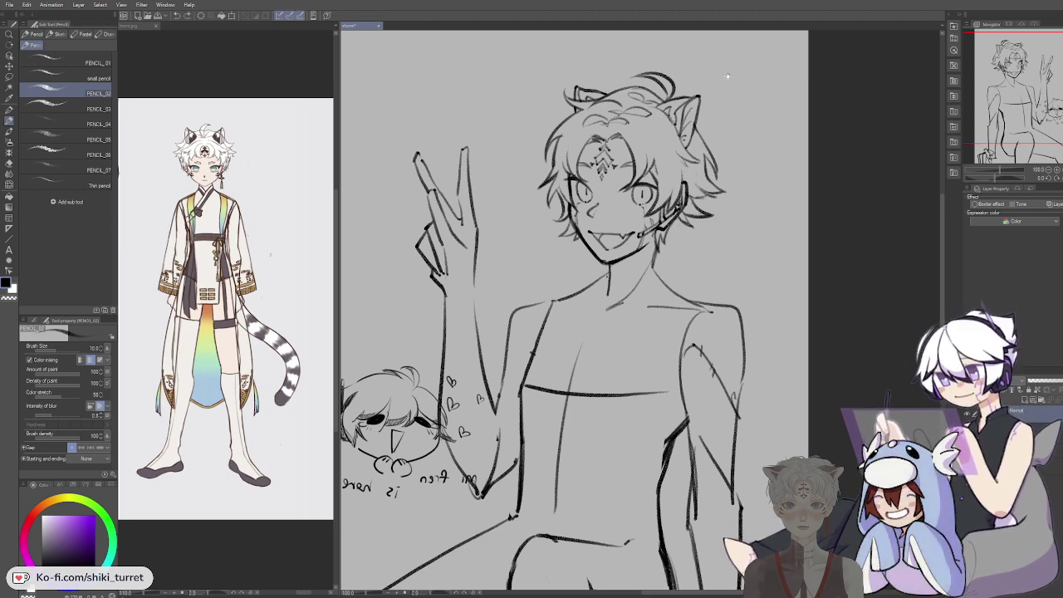
{"action": "left_click_drag", "start_coordinate": [728, 75], "coordinate": [725, 70]}
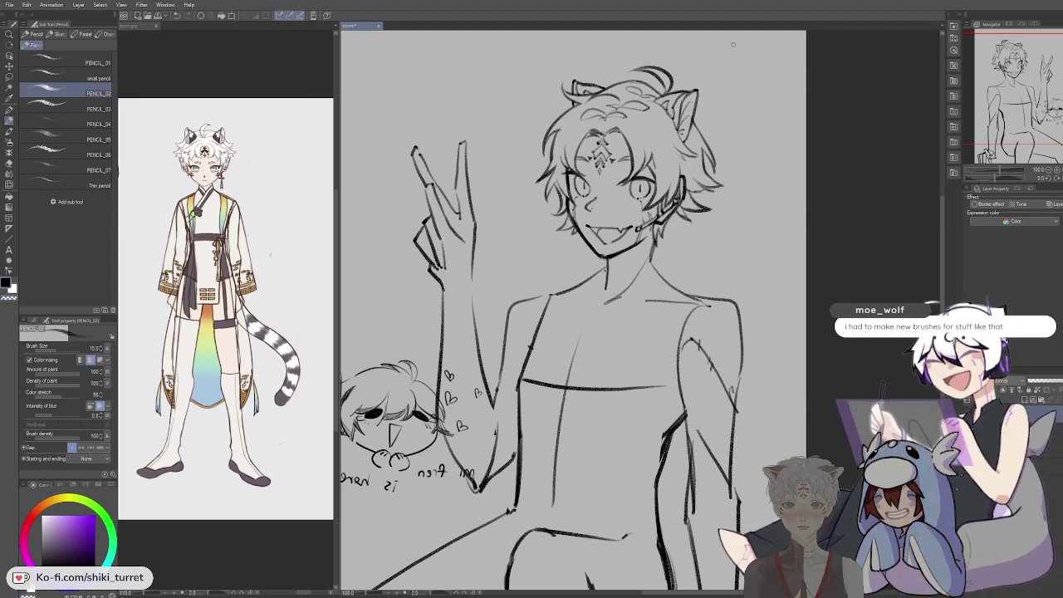
{"action": "mouse_move", "coordinate": [763, 382]}
{"action": "left_mouse_down"}
{"action": "mouse_move", "coordinate": [732, 357]}
{"action": "mouse_move", "coordinate": [726, 327]}
{"action": "left_mouse_up"}
{"action": "left_click_drag", "start_coordinate": [693, 215], "coordinate": [683, 216]}
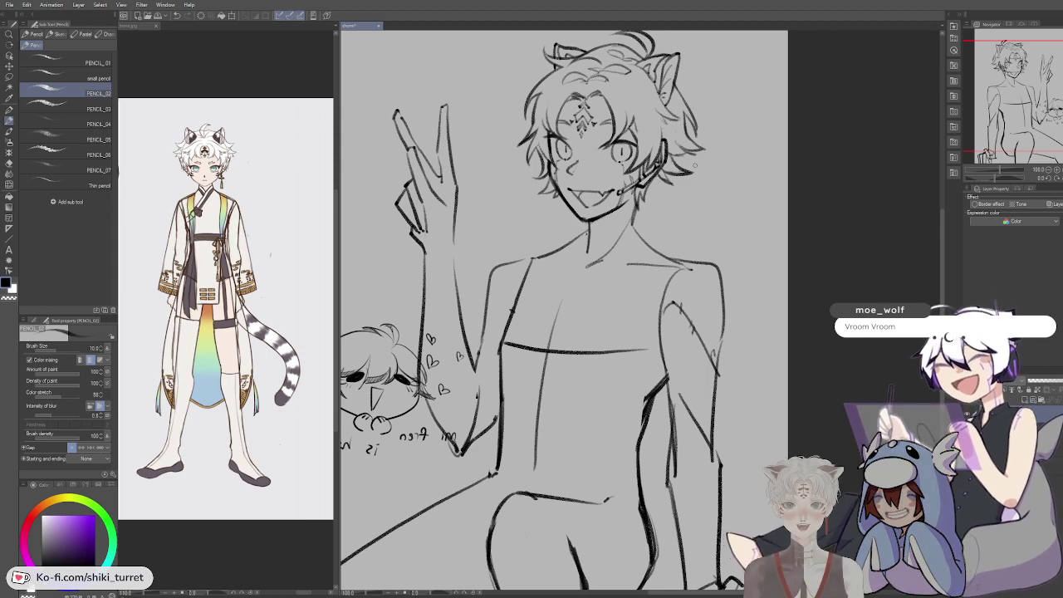
{"action": "left_click_drag", "start_coordinate": [765, 380], "coordinate": [787, 401]}
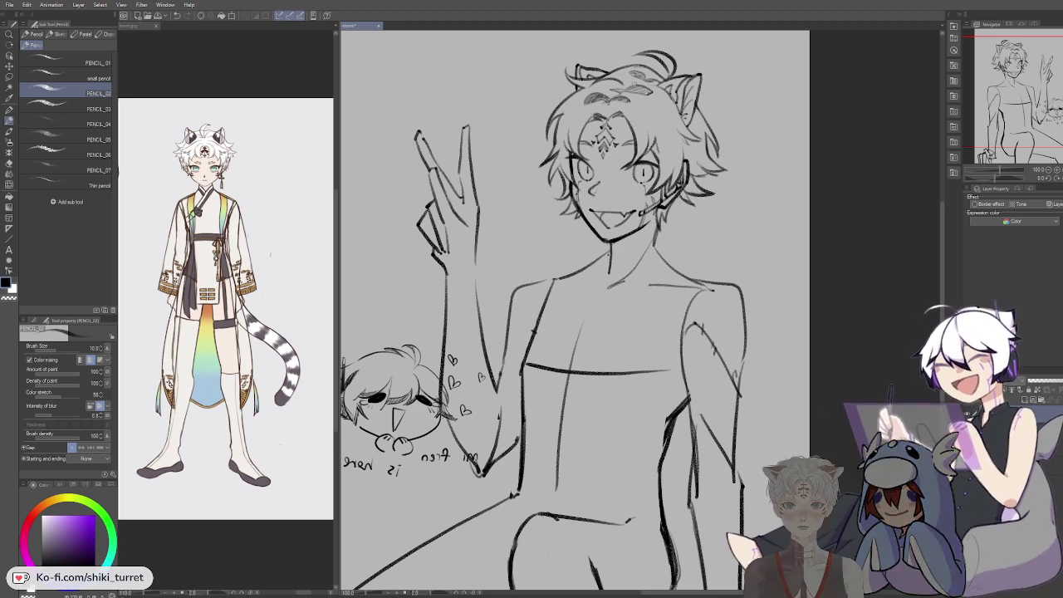
Step: Add dark stripe shading to the hair tips behind the earpiece and darken the markings on the animal ears
{"action": "mouse_move", "coordinate": [799, 483]}
{"action": "left_mouse_down"}
{"action": "mouse_move", "coordinate": [792, 447]}
{"action": "mouse_move", "coordinate": [770, 502]}
{"action": "left_mouse_up"}
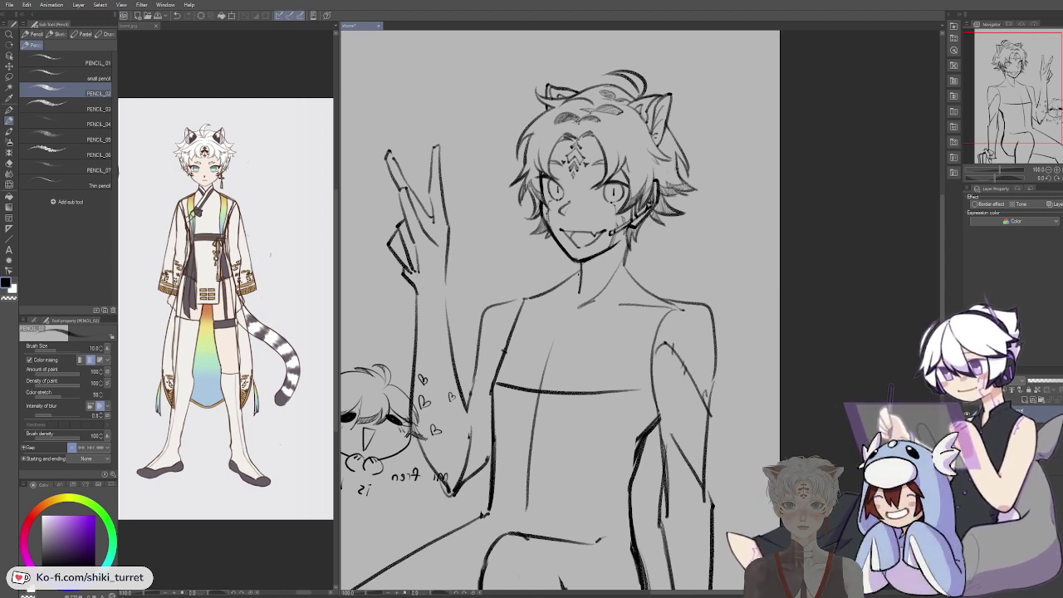
{"action": "left_click_drag", "start_coordinate": [770, 360], "coordinate": [783, 342]}
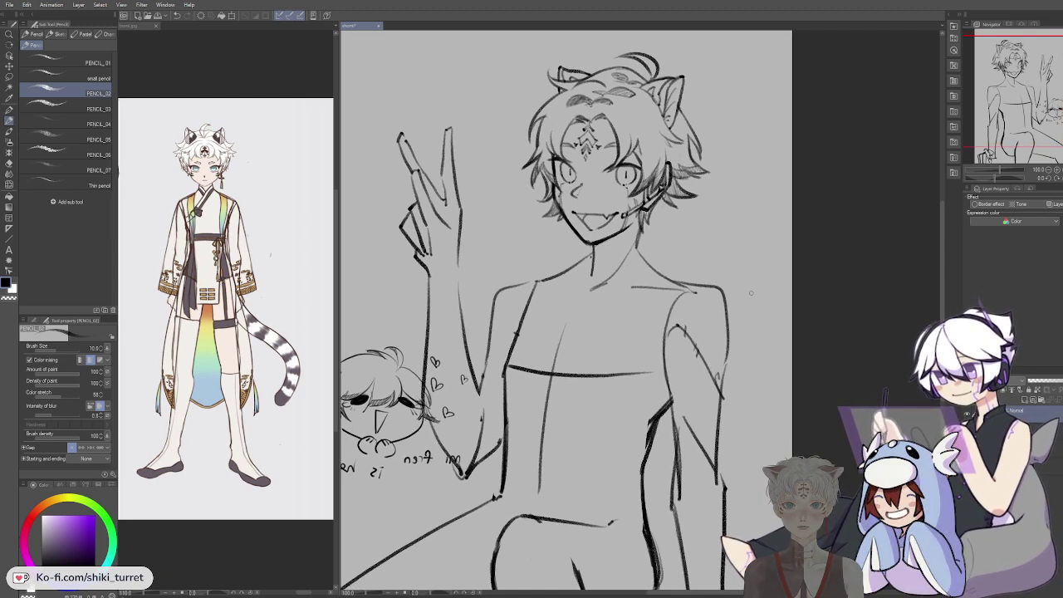
{"action": "left_click_drag", "start_coordinate": [771, 165], "coordinate": [765, 184]}
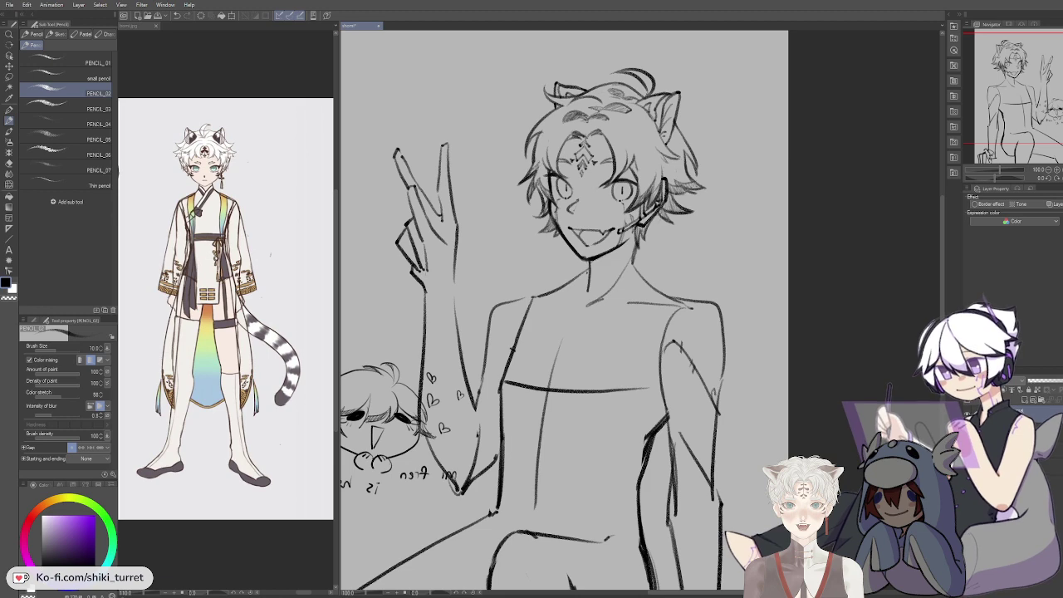
{"action": "left_click_drag", "start_coordinate": [706, 333], "coordinate": [717, 271]}
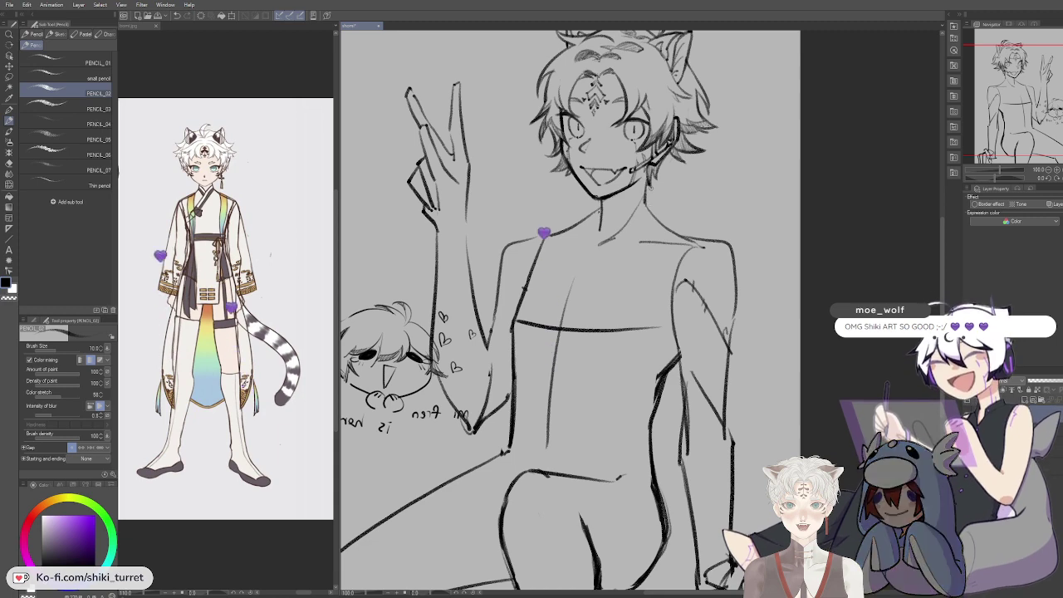
{"action": "left_click_drag", "start_coordinate": [650, 394], "coordinate": [655, 351]}
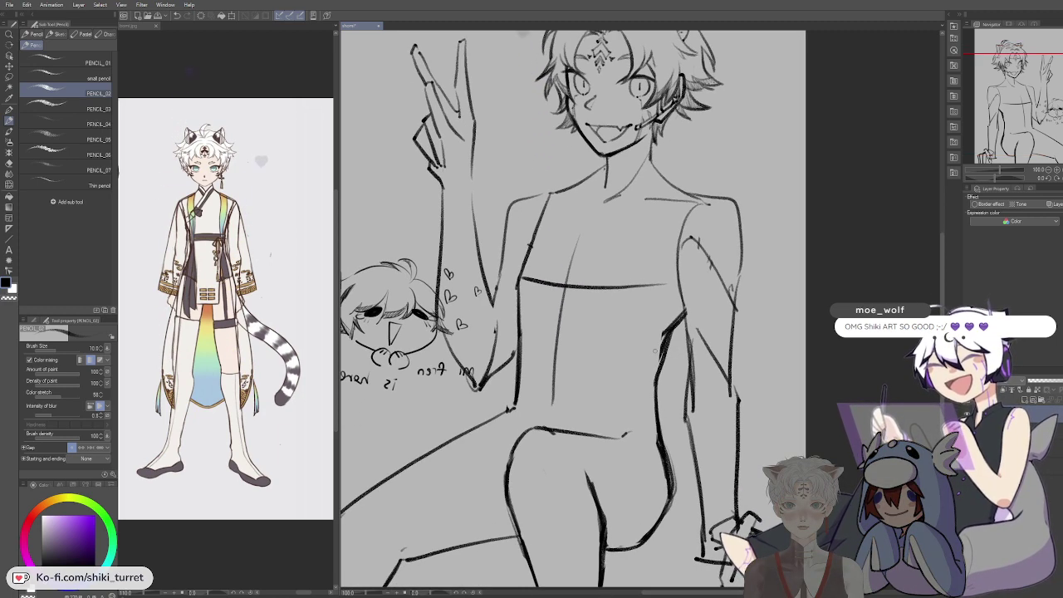
{"action": "left_click_drag", "start_coordinate": [747, 264], "coordinate": [787, 339]}
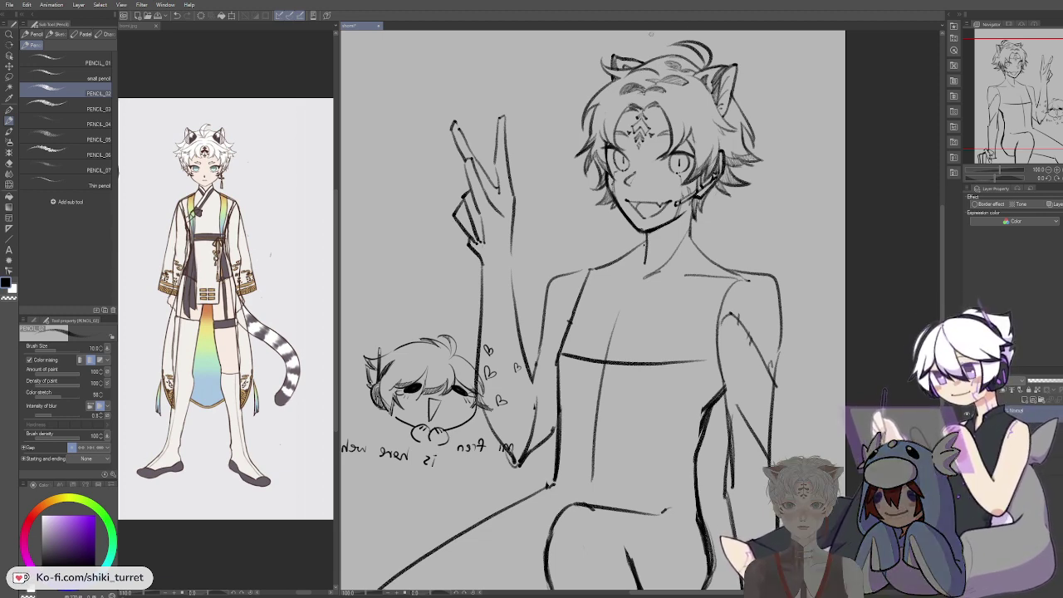
{"action": "left_click_drag", "start_coordinate": [840, 333], "coordinate": [848, 321]}
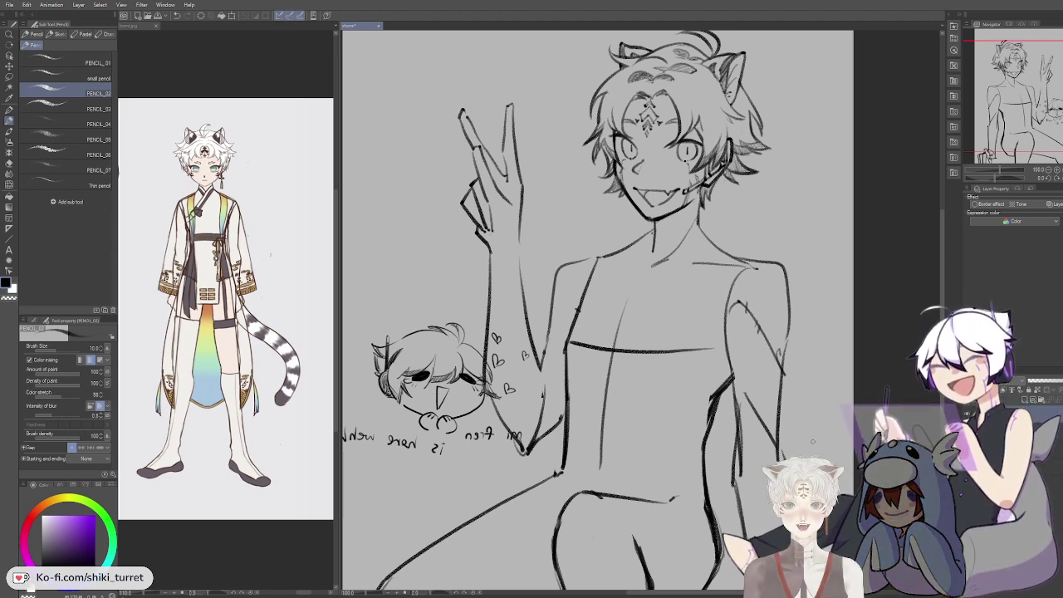
{"action": "left_click_drag", "start_coordinate": [749, 285], "coordinate": [708, 279]}
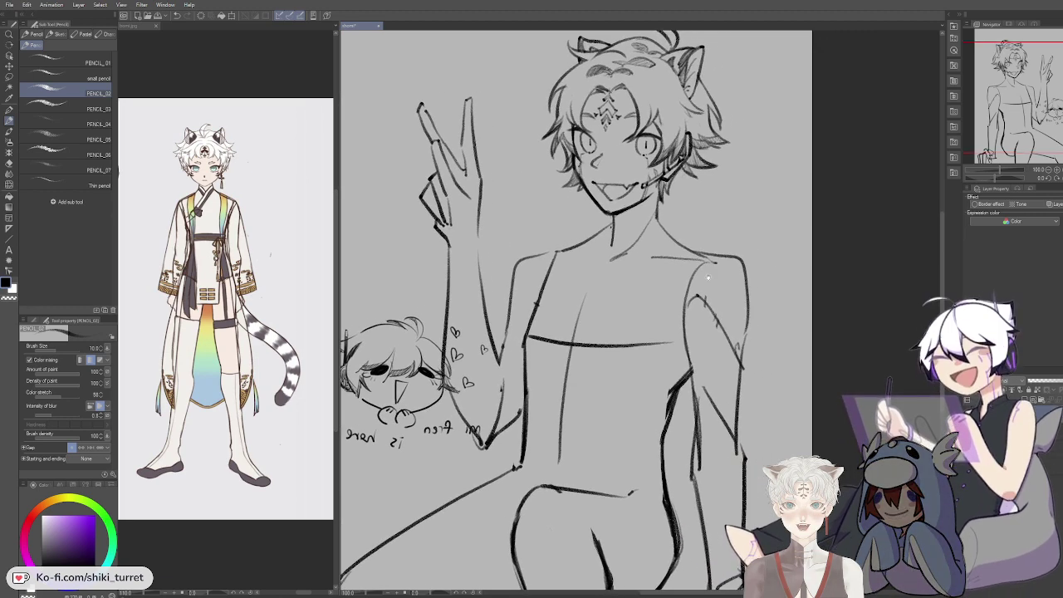
{"action": "mouse_move", "coordinate": [669, 144]}
{"action": "left_mouse_down"}
{"action": "mouse_move", "coordinate": [686, 162]}
{"action": "mouse_move", "coordinate": [693, 155]}
{"action": "left_mouse_up"}
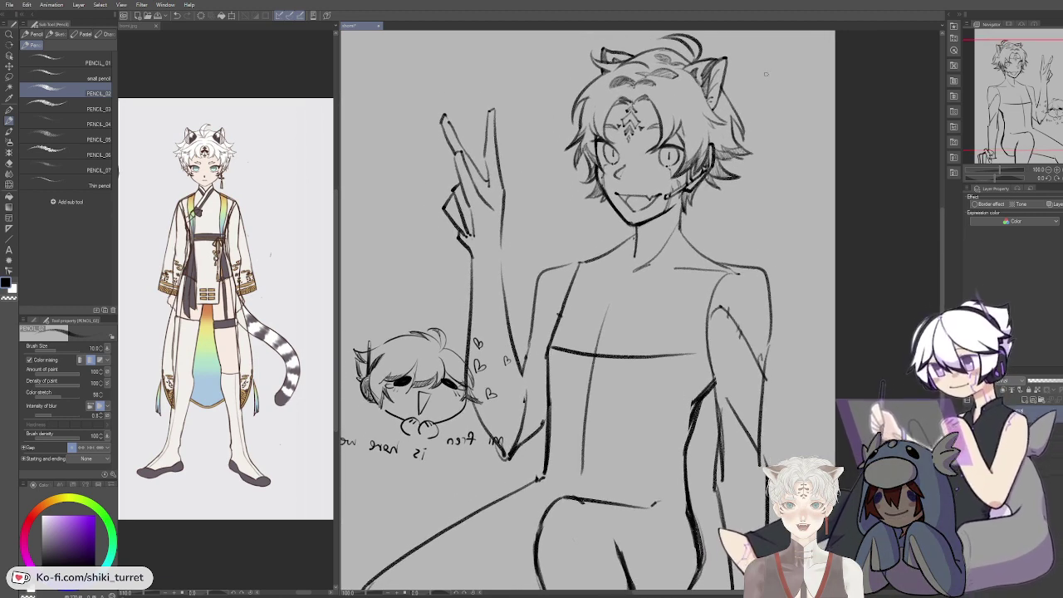
Step: Lasso the hips and both legs below the waist and delete them, leaving the torso and supporting arm
{"action": "mouse_move", "coordinate": [725, 379]}
{"action": "left_mouse_down"}
{"action": "mouse_move", "coordinate": [728, 349]}
{"action": "mouse_move", "coordinate": [774, 344]}
{"action": "left_mouse_up"}
{"action": "left_click", "coordinate": [729, 349]}
{"action": "left_click_drag", "start_coordinate": [822, 300], "coordinate": [820, 270]}
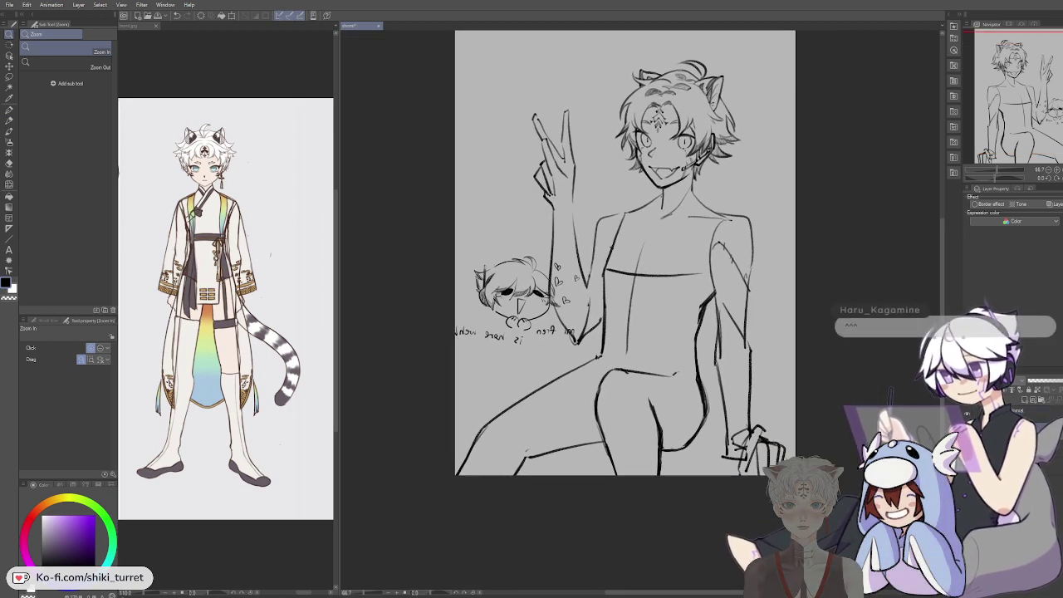
{"action": "key", "text": "m"}
{"action": "mouse_move", "coordinate": [466, 352]}
{"action": "left_mouse_down"}
{"action": "mouse_move", "coordinate": [505, 92]}
{"action": "mouse_move", "coordinate": [583, 105]}
{"action": "mouse_move", "coordinate": [611, 179]}
{"action": "mouse_move", "coordinate": [645, 193]}
{"action": "left_mouse_up"}
{"action": "key", "text": "ctrl+d"}
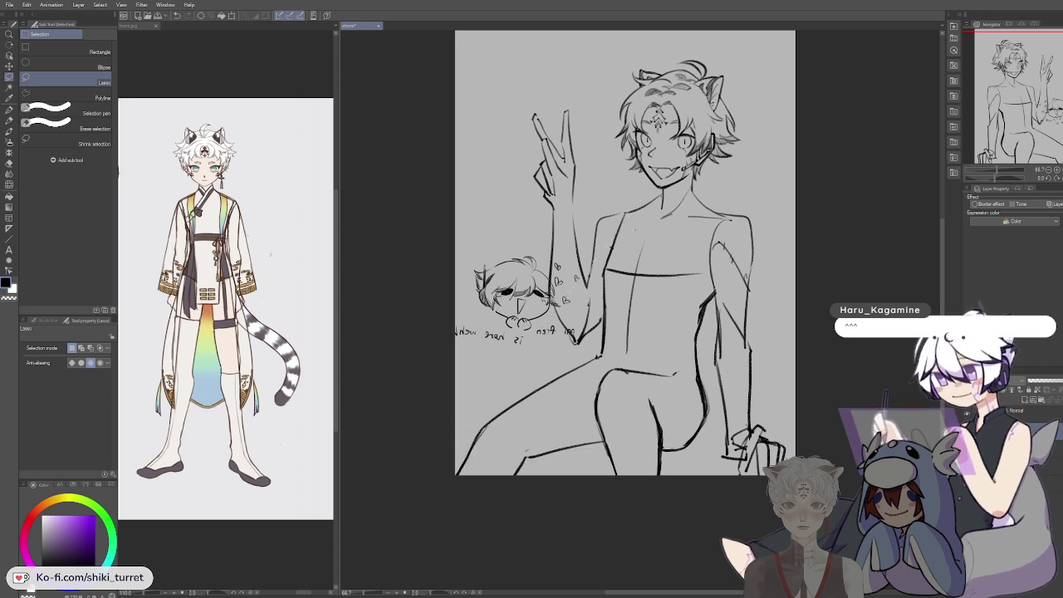
{"action": "left_click_drag", "start_coordinate": [600, 291], "coordinate": [620, 219]}
{"action": "left_click", "coordinate": [779, 203]}
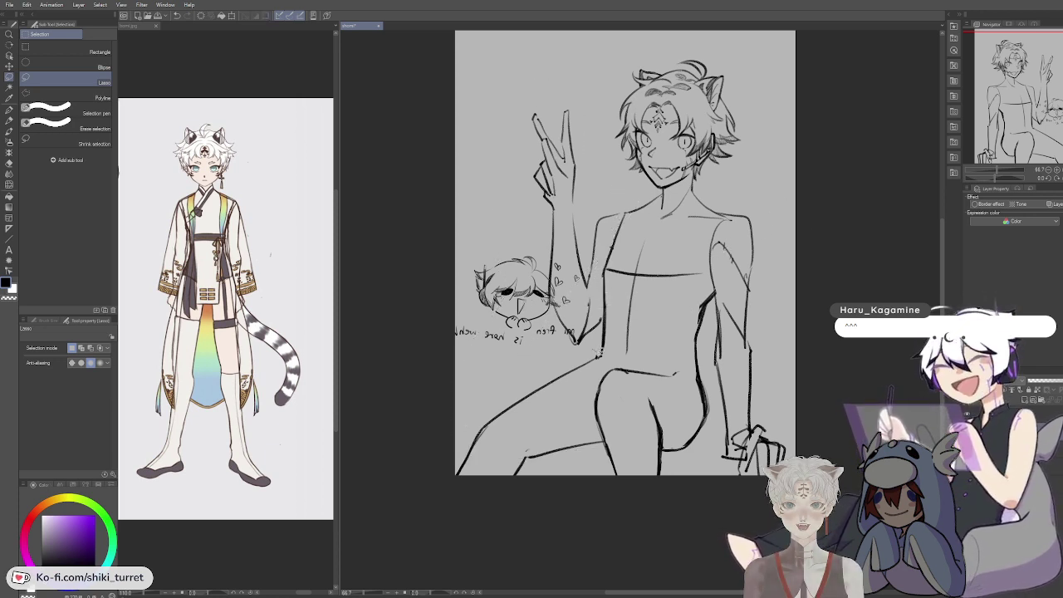
{"action": "mouse_move", "coordinate": [596, 352]}
{"action": "left_mouse_down"}
{"action": "mouse_move", "coordinate": [424, 438]}
{"action": "mouse_move", "coordinate": [565, 357]}
{"action": "left_mouse_up"}
{"action": "left_click", "coordinate": [26, 5]}
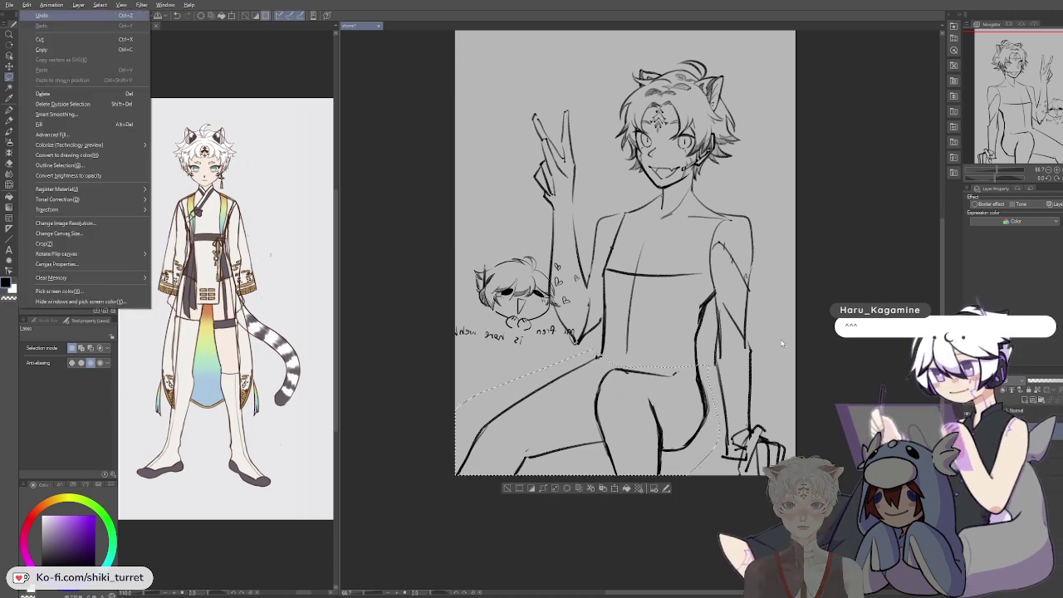
{"action": "left_click", "coordinate": [43, 92]}
{"action": "key", "text": "ctrl+d"}
{"action": "key", "text": "p"}
{"action": "key", "text": "p"}
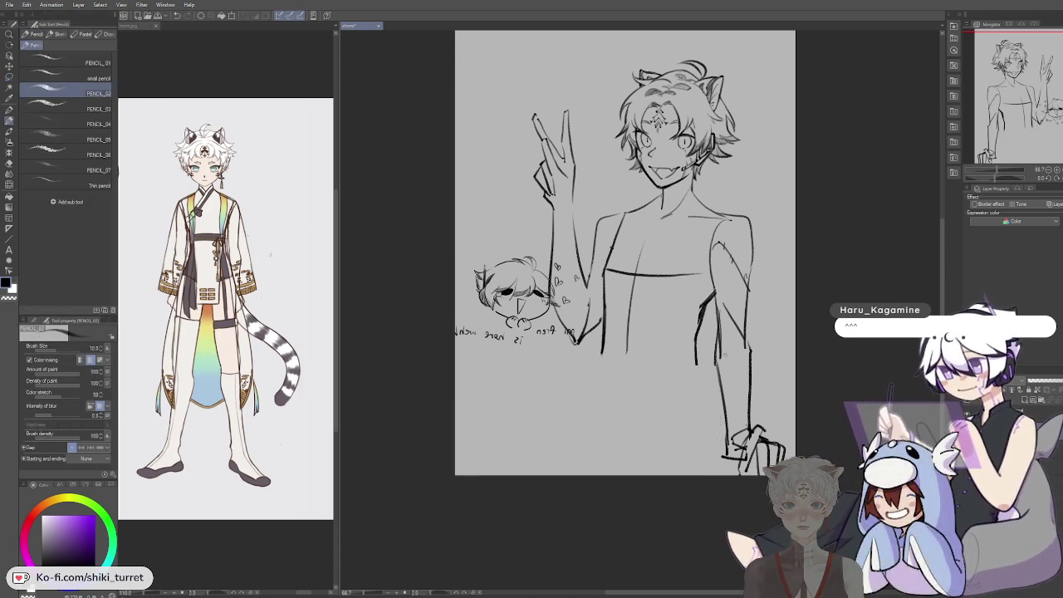
Step: Erase the torso's old waist edge beside the supporting arm and redraw it as a longer line running down to the hip
{"action": "key", "text": "e"}
{"action": "key", "text": "p"}
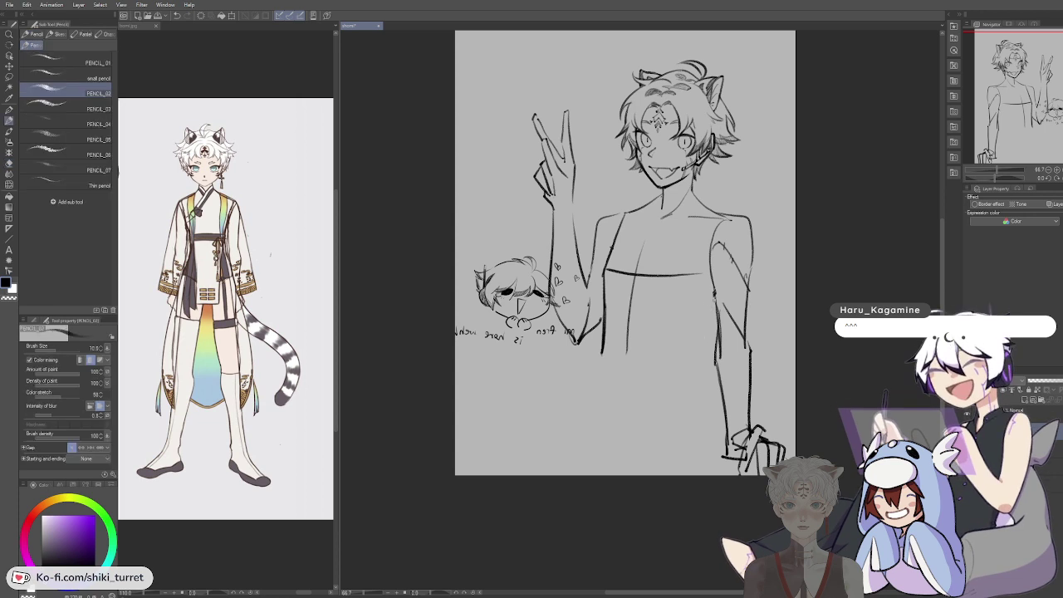
{"action": "key", "text": "ctrl+z"}
{"action": "left_click_drag", "start_coordinate": [716, 292], "coordinate": [691, 380]}
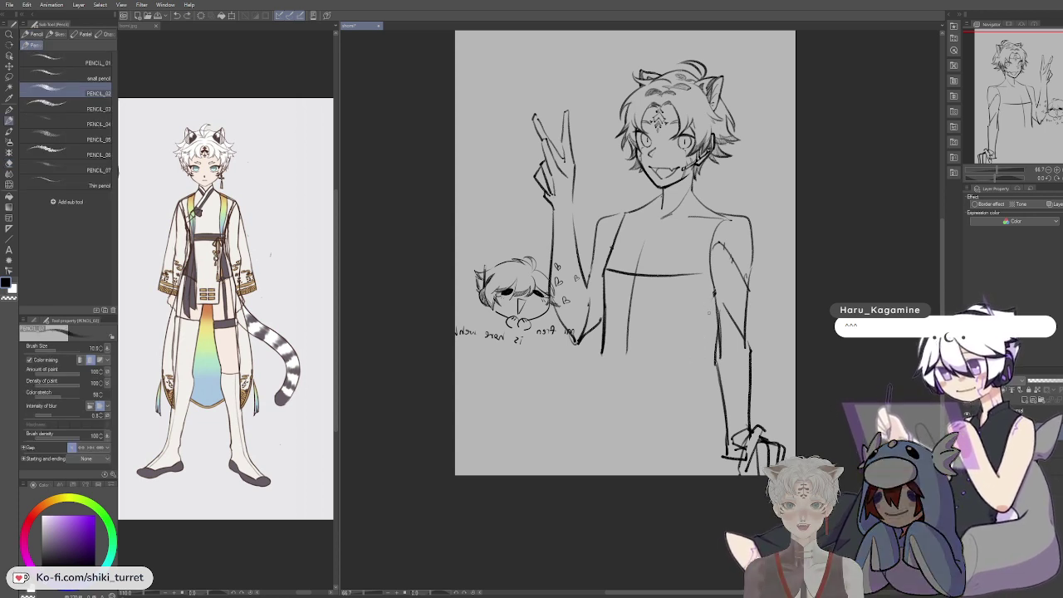
{"action": "key", "text": "ctrl+z"}
{"action": "left_click_drag", "start_coordinate": [715, 292], "coordinate": [690, 405]}
{"action": "key", "text": "ctrl+z"}
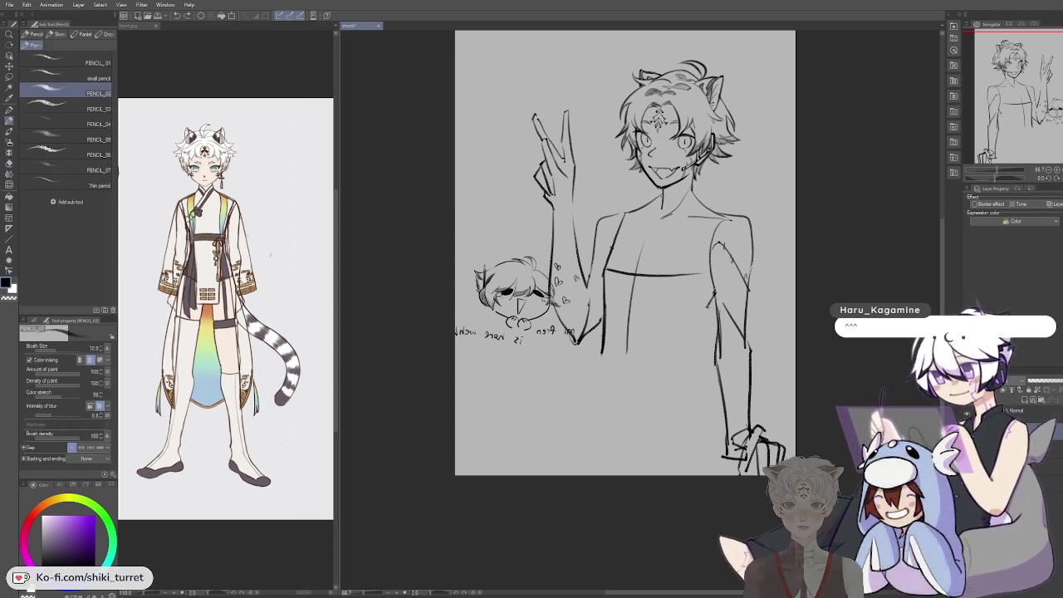
{"action": "left_click_drag", "start_coordinate": [709, 307], "coordinate": [695, 419]}
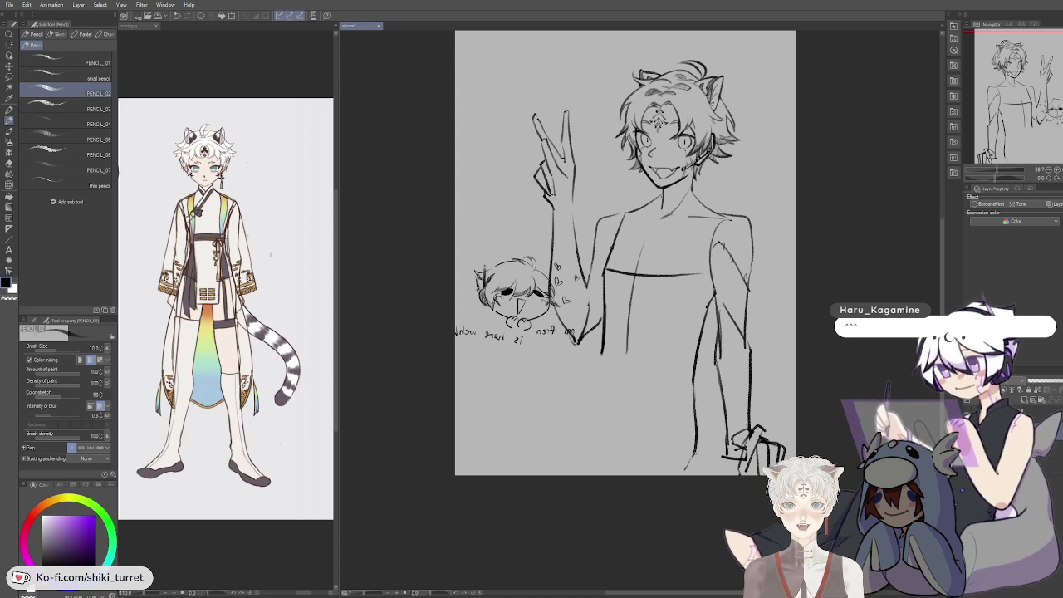
Step: Extend the waist line below the raised arm into the hip and draw a nearly horizontal upper thigh to the canvas edge
{"action": "left_click_drag", "start_coordinate": [602, 353], "coordinate": [588, 387]}
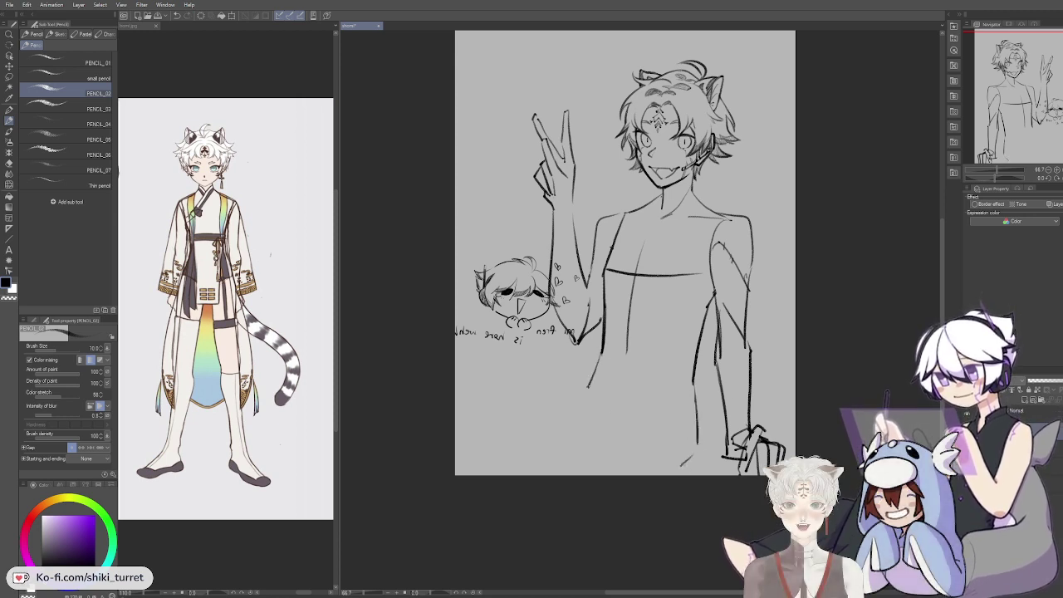
{"action": "key", "text": "ctrl+z"}
{"action": "mouse_move", "coordinate": [602, 350]}
{"action": "left_mouse_down"}
{"action": "mouse_move", "coordinate": [587, 385]}
{"action": "mouse_move", "coordinate": [462, 389]}
{"action": "mouse_move", "coordinate": [616, 455]}
{"action": "left_mouse_up"}
{"action": "key", "text": "ctrl+z"}
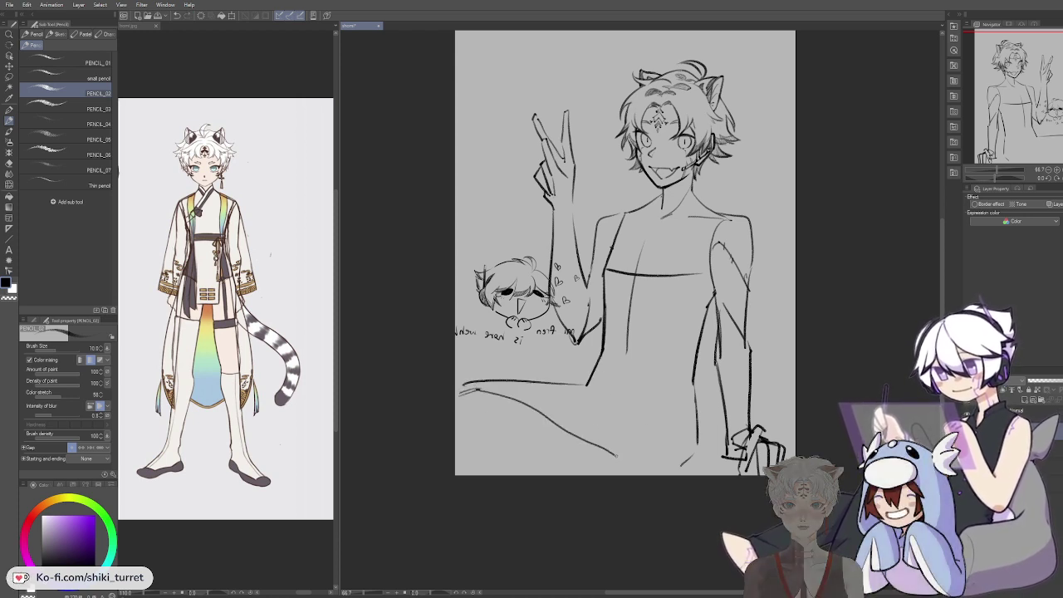
Step: Sketch the folded leg with a long diagonal from the knee toward the canvas base and a lower shin contour beneath it
{"action": "key", "text": "ctrl+z"}
{"action": "mouse_move", "coordinate": [490, 394]}
{"action": "left_mouse_down"}
{"action": "mouse_move", "coordinate": [595, 450]}
{"action": "mouse_move", "coordinate": [550, 432]}
{"action": "mouse_move", "coordinate": [641, 470]}
{"action": "left_mouse_up"}
{"action": "key", "text": "ctrl+z"}
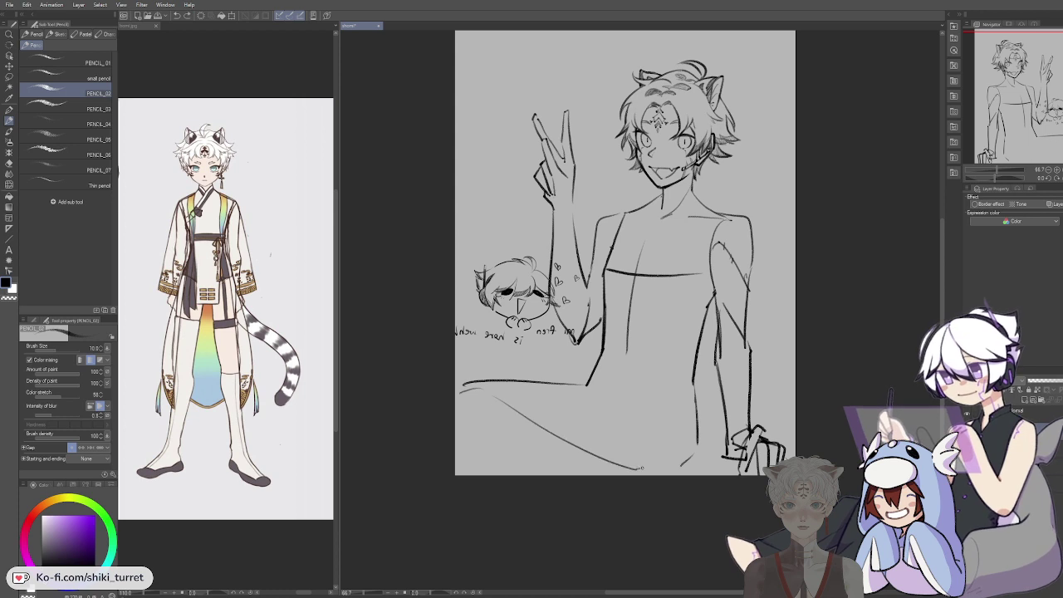
{"action": "left_click_drag", "start_coordinate": [456, 421], "coordinate": [513, 475]}
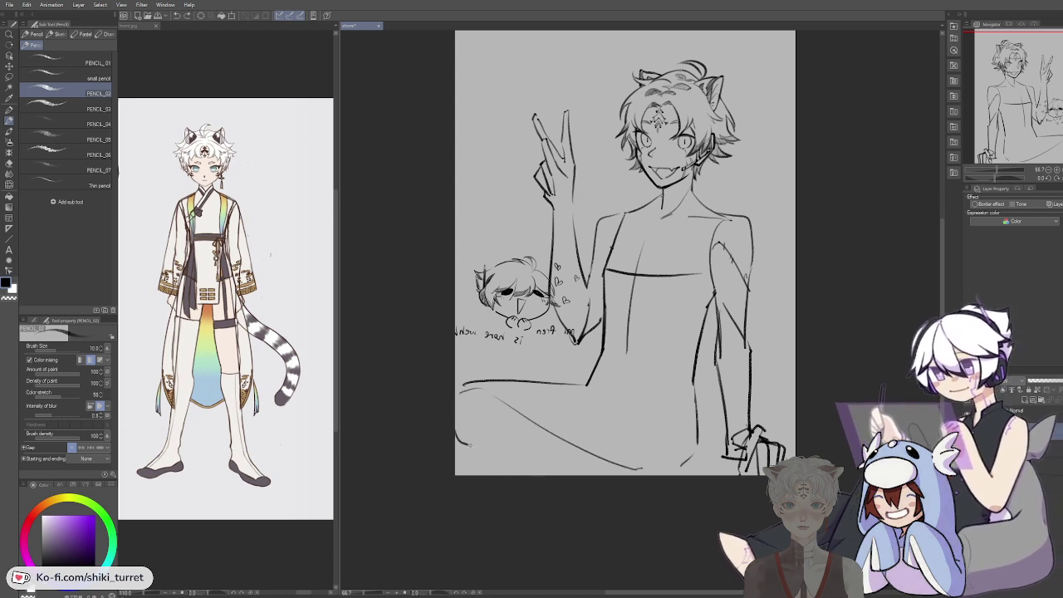
{"action": "left_click_drag", "start_coordinate": [458, 442], "coordinate": [552, 476]}
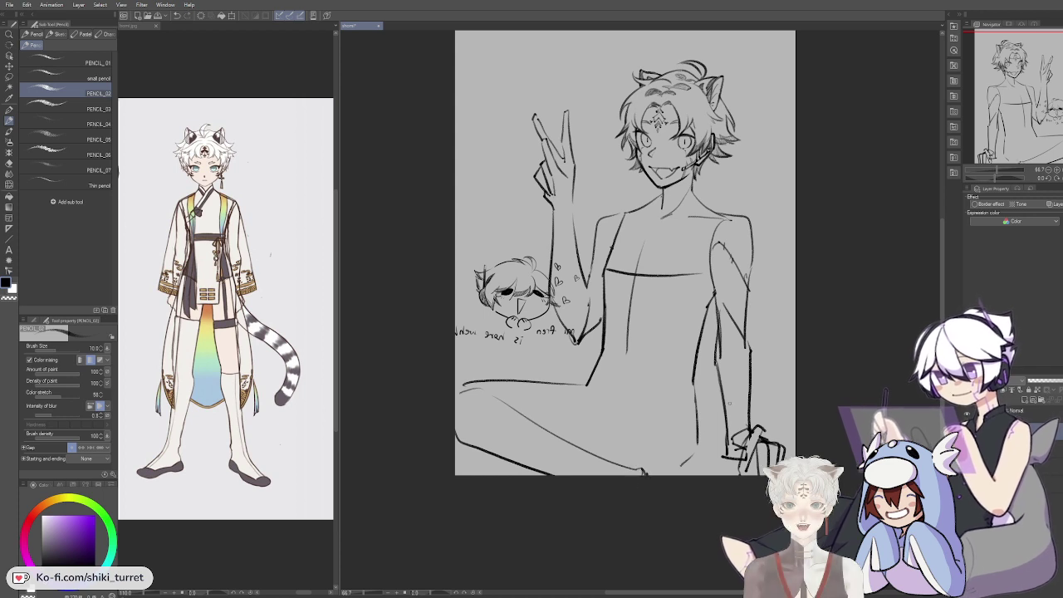
{"action": "mouse_move", "coordinate": [551, 411]}
{"action": "left_mouse_down"}
{"action": "mouse_move", "coordinate": [630, 411]}
{"action": "mouse_move", "coordinate": [555, 436]}
{"action": "left_mouse_up"}
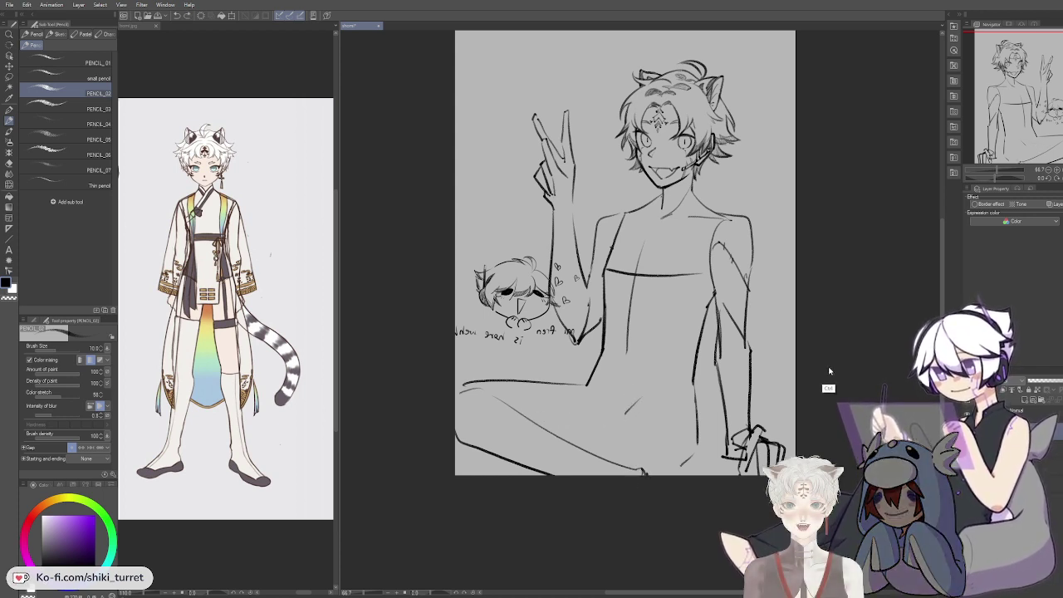
Step: Undo the recent hip, thigh and folded-leg strokes, leaving the torso without legs
{"action": "key", "text": "ctrl+z"}
{"action": "key", "text": "ctrl+z"}
{"action": "key", "text": "ctrl+z"}
{"action": "key", "text": "ctrl+z"}
{"action": "key", "text": "ctrl+z"}
{"action": "left_click_drag", "start_coordinate": [621, 354], "coordinate": [534, 405]}
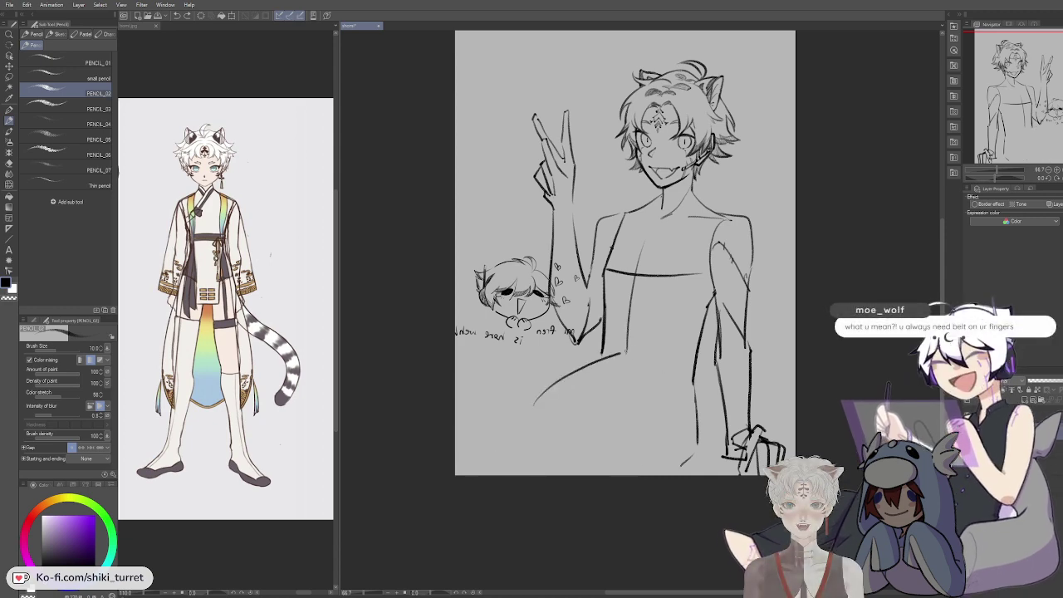
{"action": "key", "text": "ctrl+z"}
{"action": "mouse_move", "coordinate": [623, 346]}
{"action": "left_mouse_down"}
{"action": "mouse_move", "coordinate": [522, 420]}
{"action": "mouse_move", "coordinate": [668, 475]}
{"action": "left_mouse_up"}
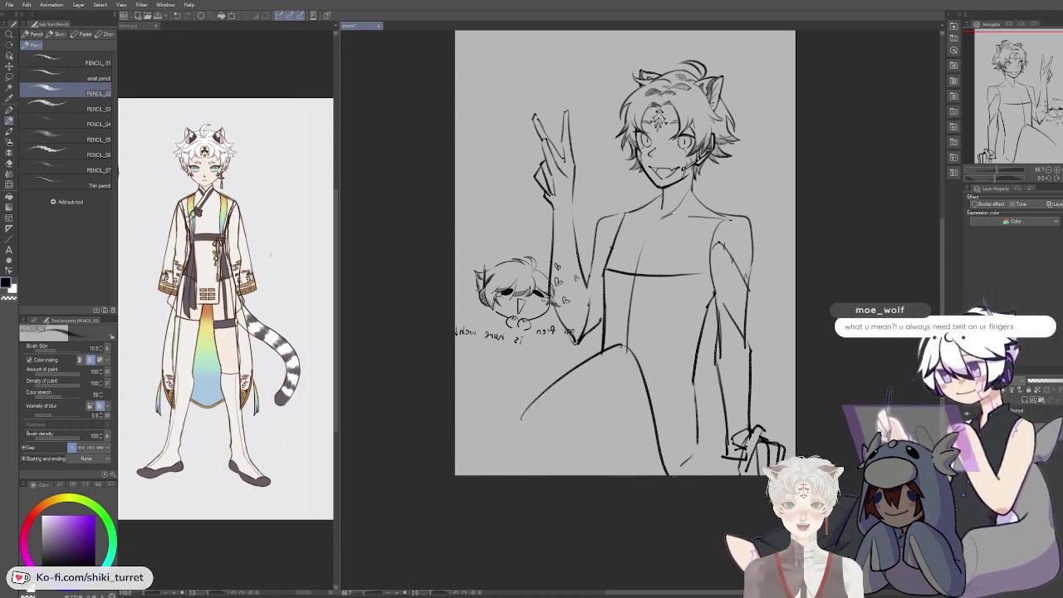
{"action": "key", "text": "ctrl+z"}
{"action": "key", "text": "ctrl+z"}
{"action": "left_click_drag", "start_coordinate": [627, 344], "coordinate": [546, 419]}
{"action": "left_click_drag", "start_coordinate": [623, 343], "coordinate": [675, 475]}
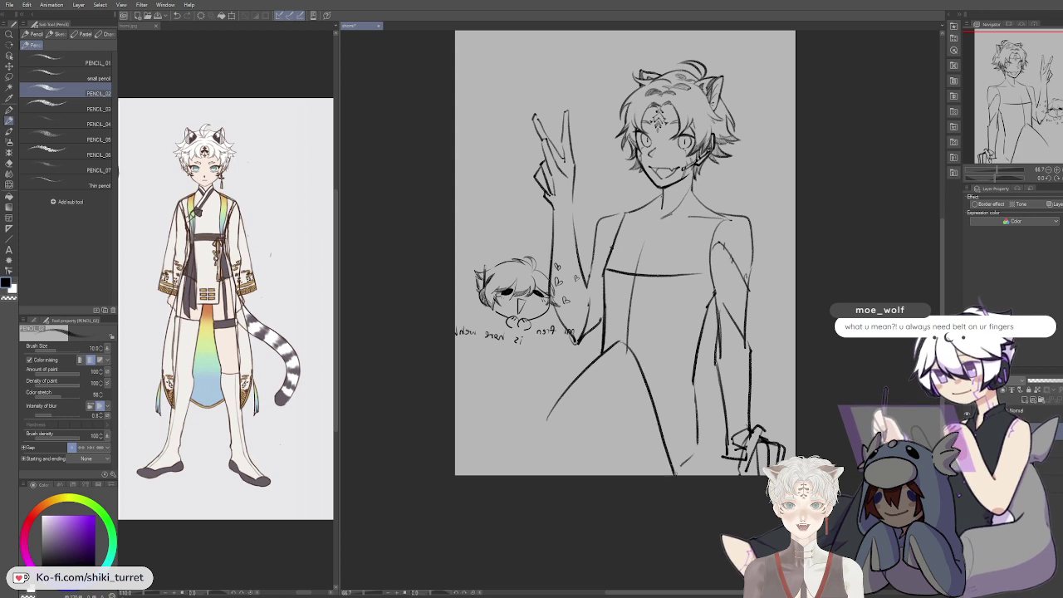
{"action": "key", "text": "ctrl+z"}
{"action": "key", "text": "ctrl+z"}
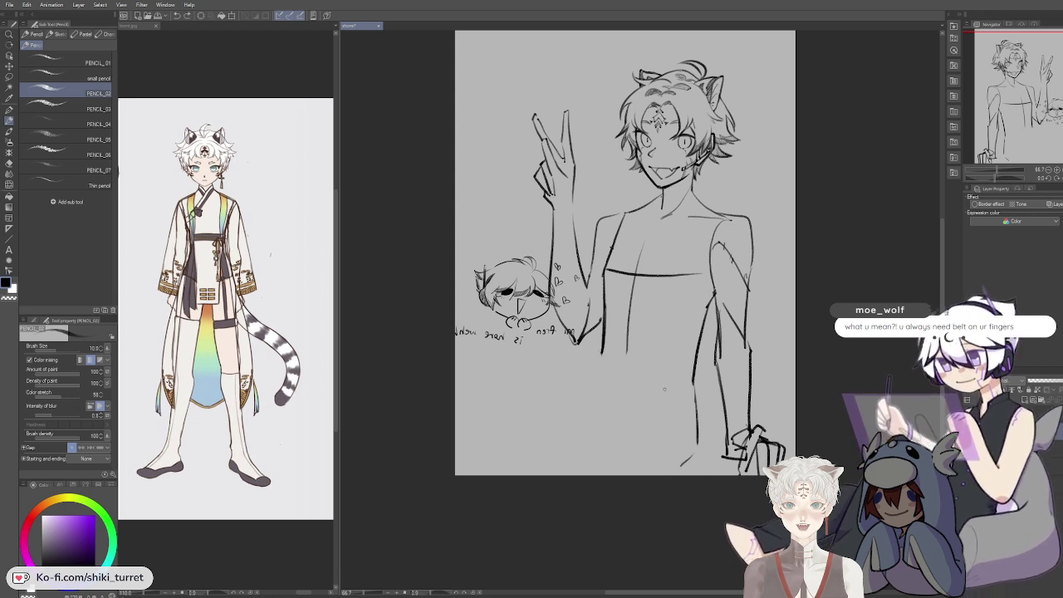
{"action": "left_click_drag", "start_coordinate": [614, 374], "coordinate": [571, 357]}
{"action": "key", "text": "ctrl+z"}
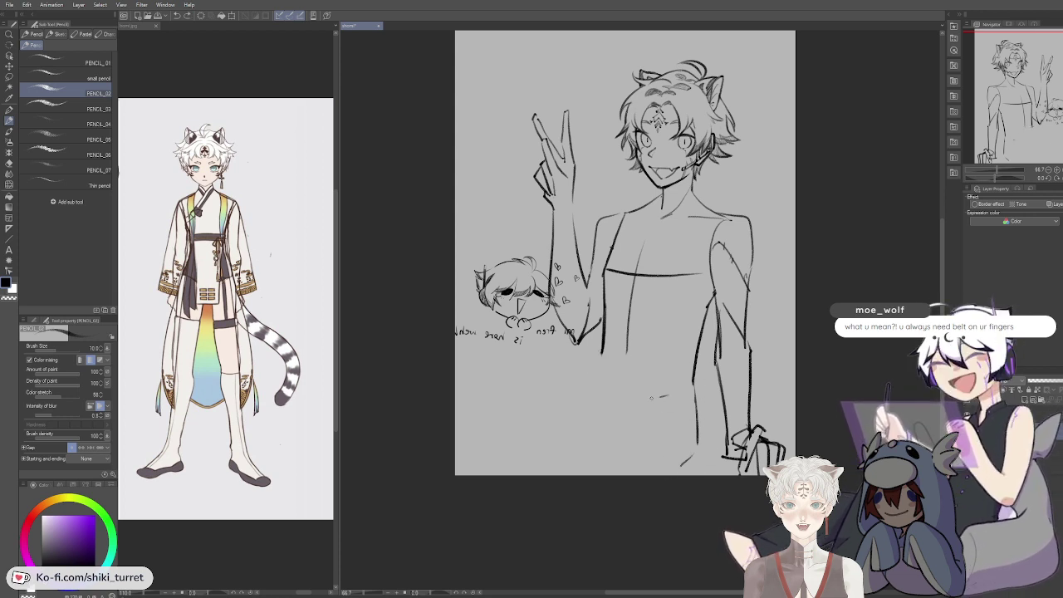
Step: Try a crossed-leg thigh from the hip up to a bent knee below the raised arm, with the shin sloping to the canvas edge
{"action": "mouse_move", "coordinate": [656, 398]}
{"action": "left_mouse_down"}
{"action": "mouse_move", "coordinate": [564, 370]}
{"action": "mouse_move", "coordinate": [568, 358]}
{"action": "mouse_move", "coordinate": [457, 446]}
{"action": "left_mouse_up"}
{"action": "key", "text": "ctrl+z"}
{"action": "key", "text": "ctrl+z"}
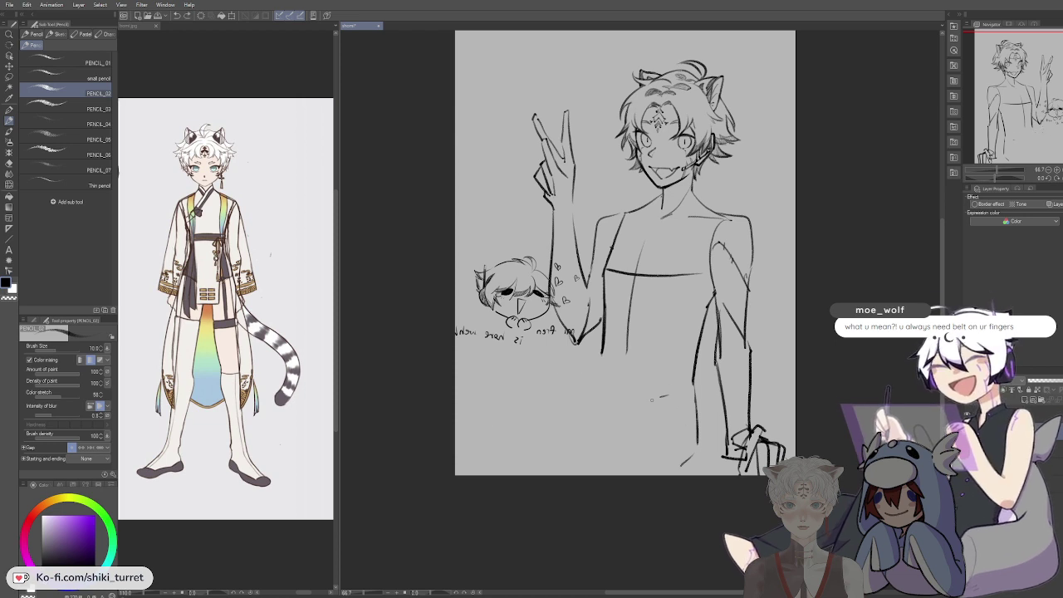
{"action": "left_click_drag", "start_coordinate": [653, 398], "coordinate": [542, 368]}
{"action": "key", "text": "ctrl+z"}
{"action": "left_click_drag", "start_coordinate": [657, 396], "coordinate": [547, 358]}
{"action": "mouse_move", "coordinate": [453, 416]}
{"action": "left_mouse_down"}
{"action": "mouse_move", "coordinate": [546, 358]}
{"action": "mouse_move", "coordinate": [528, 378]}
{"action": "left_mouse_up"}
{"action": "left_click_drag", "start_coordinate": [454, 451], "coordinate": [579, 405]}
{"action": "key", "text": "ctrl+z"}
{"action": "key", "text": "ctrl+z"}
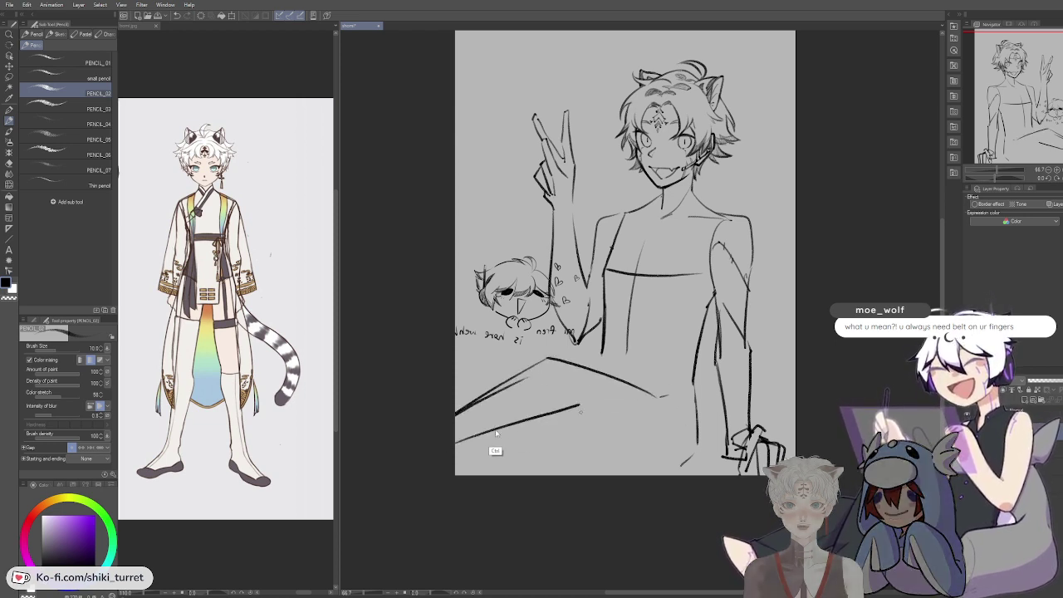
Step: Try the undersides of the crossed legs and the seat contour reaching the supporting arm, and undo the whole leg sketch
{"action": "mouse_move", "coordinate": [453, 451]}
{"action": "left_mouse_down"}
{"action": "mouse_move", "coordinate": [564, 416]}
{"action": "mouse_move", "coordinate": [628, 431]}
{"action": "left_mouse_up"}
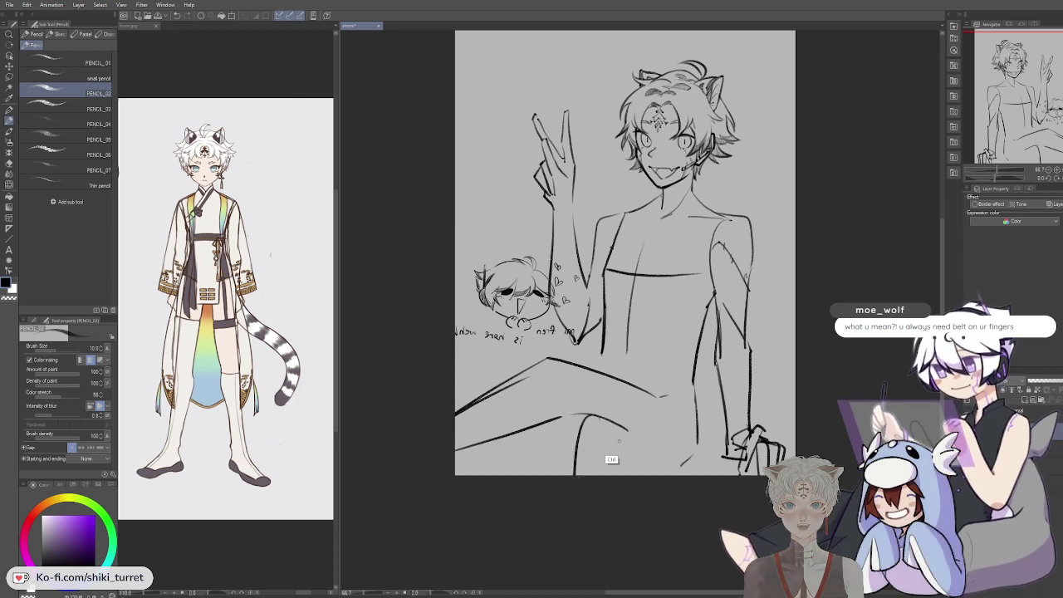
{"action": "left_click_drag", "start_coordinate": [548, 418], "coordinate": [526, 475]}
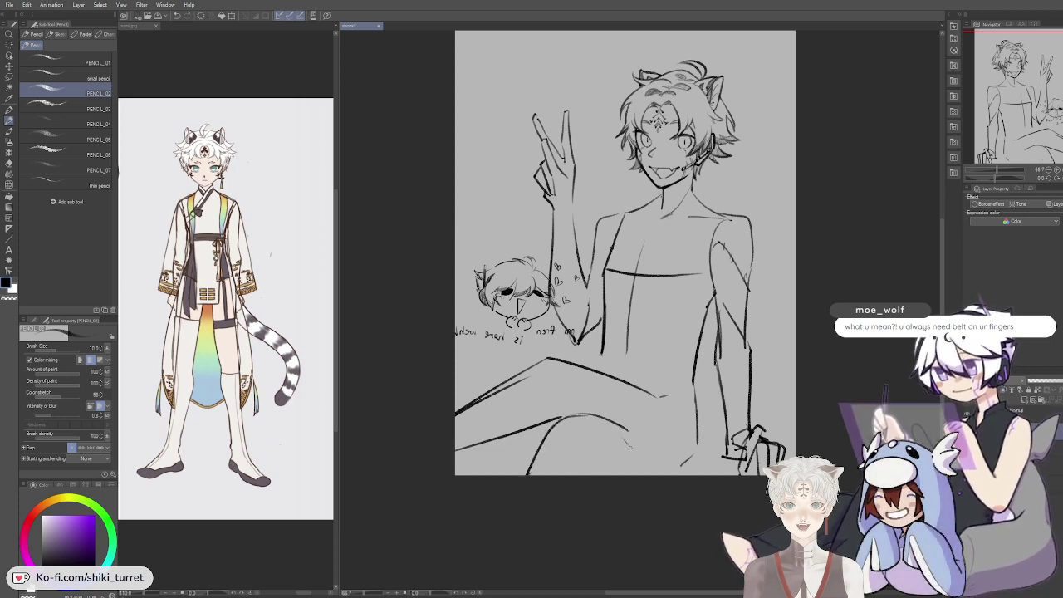
{"action": "left_click_drag", "start_coordinate": [628, 434], "coordinate": [682, 468]}
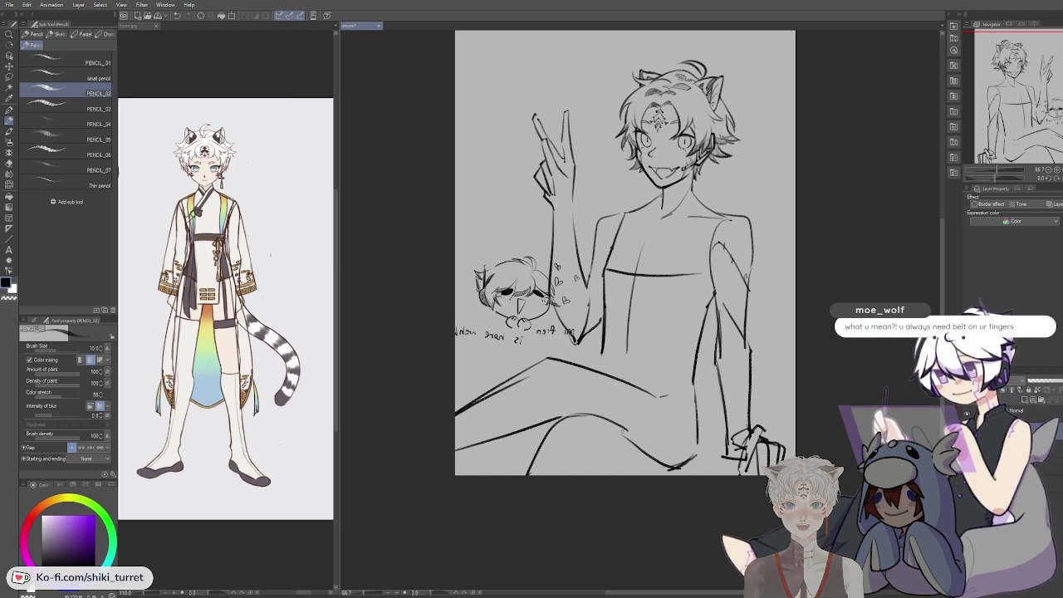
{"action": "left_click_drag", "start_coordinate": [607, 420], "coordinate": [651, 457]}
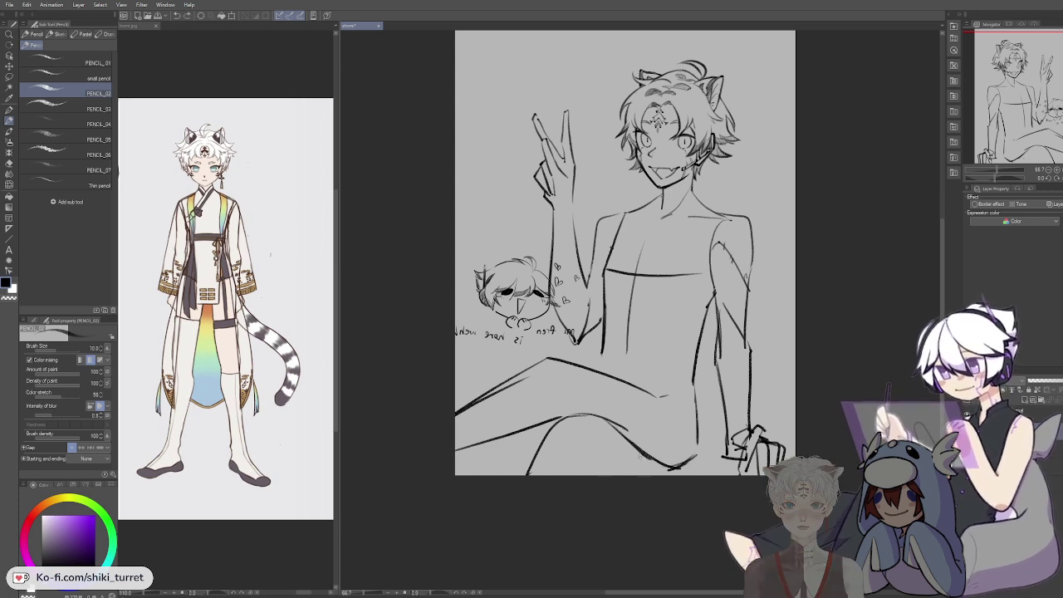
{"action": "key", "text": "ctrl+z"}
{"action": "left_click_drag", "start_coordinate": [652, 457], "coordinate": [575, 475]}
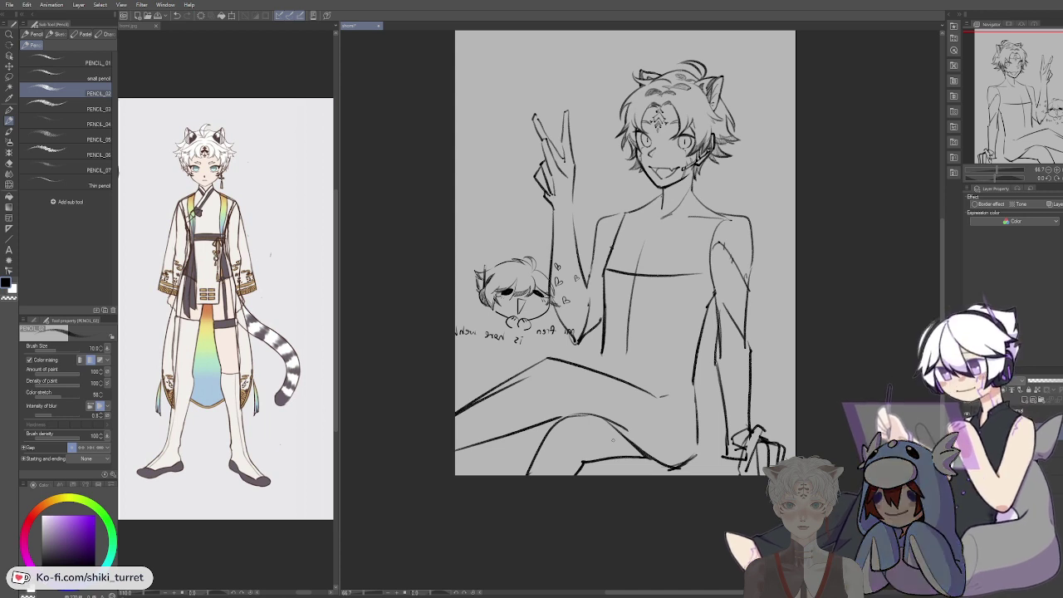
{"action": "key", "text": "ctrl+z"}
{"action": "key", "text": "ctrl+z"}
{"action": "key", "text": "ctrl+z"}
{"action": "key", "text": "ctrl+z"}
{"action": "key", "text": "ctrl+z"}
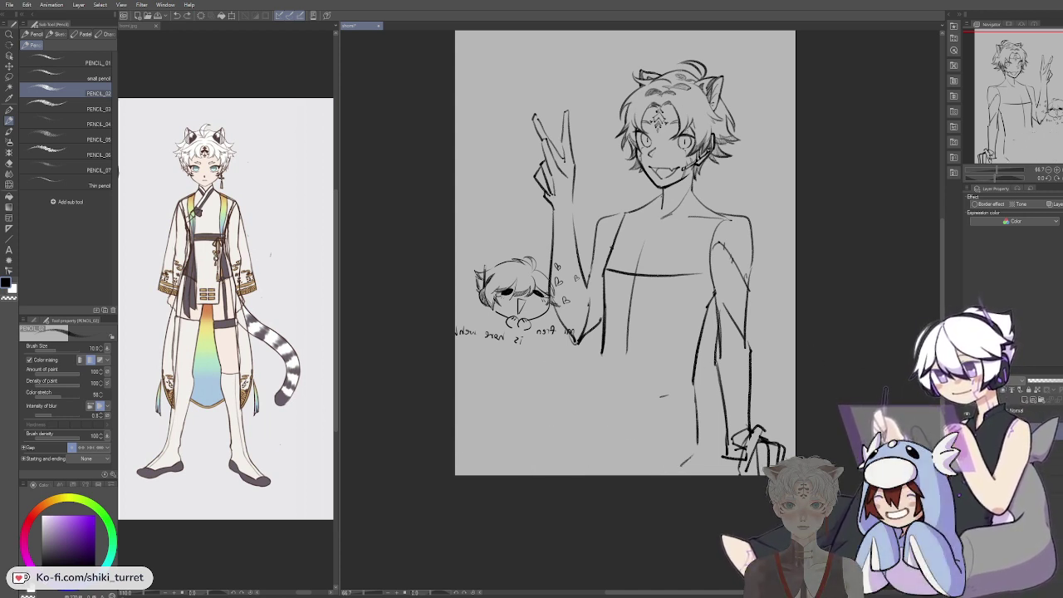
Step: Lasso the whole body with both arms and delete it, keeping the head, neck and small chibi doodle, and clear the selection
{"action": "key", "text": "m"}
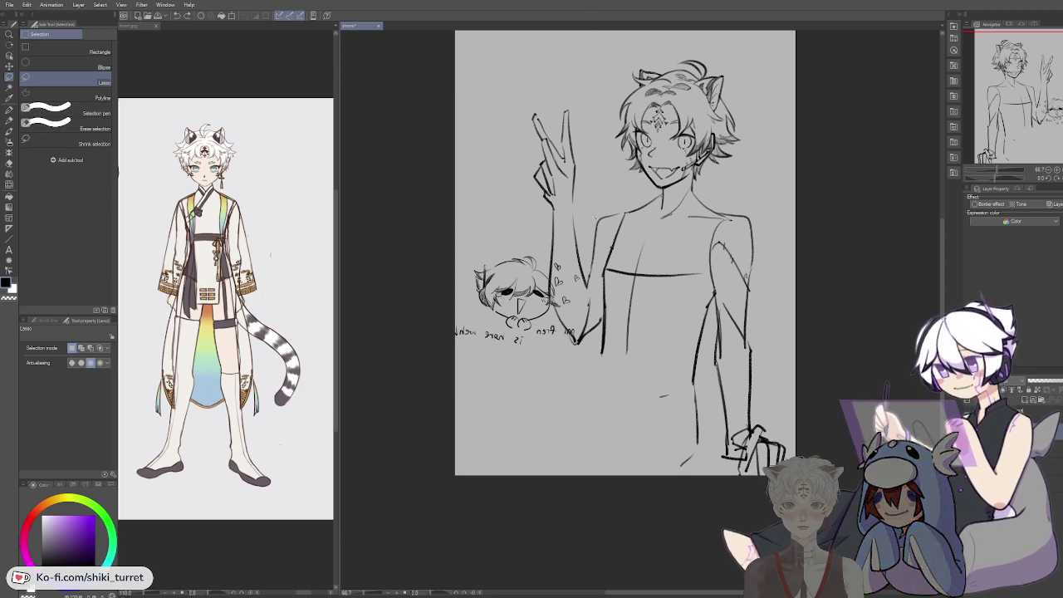
{"action": "mouse_move", "coordinate": [521, 125]}
{"action": "left_mouse_down"}
{"action": "mouse_move", "coordinate": [586, 98]}
{"action": "mouse_move", "coordinate": [623, 186]}
{"action": "mouse_move", "coordinate": [737, 209]}
{"action": "mouse_move", "coordinate": [780, 248]}
{"action": "mouse_move", "coordinate": [805, 449]}
{"action": "left_mouse_up"}
{"action": "left_click_drag", "start_coordinate": [532, 461], "coordinate": [517, 332]}
{"action": "key", "text": "Delete"}
{"action": "key", "text": "ctrl+d"}
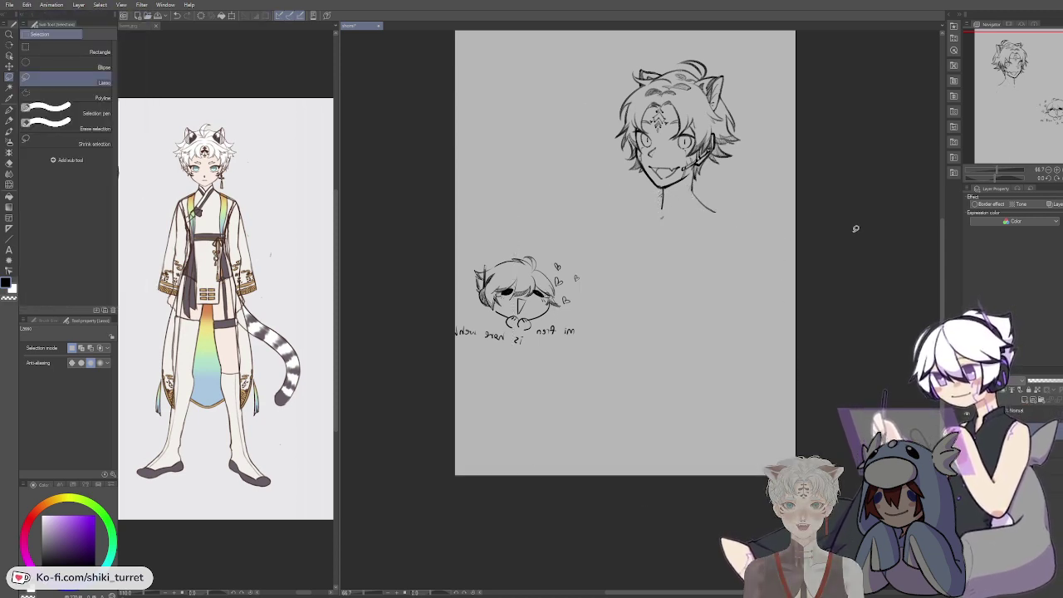
Step: Sketch a nearly horizontal collarbone line below the neck, mirror the canvas view, and add a short shoulder line on the neck's other side
{"action": "key", "text": "p"}
{"action": "left_click_drag", "start_coordinate": [828, 264], "coordinate": [796, 289]}
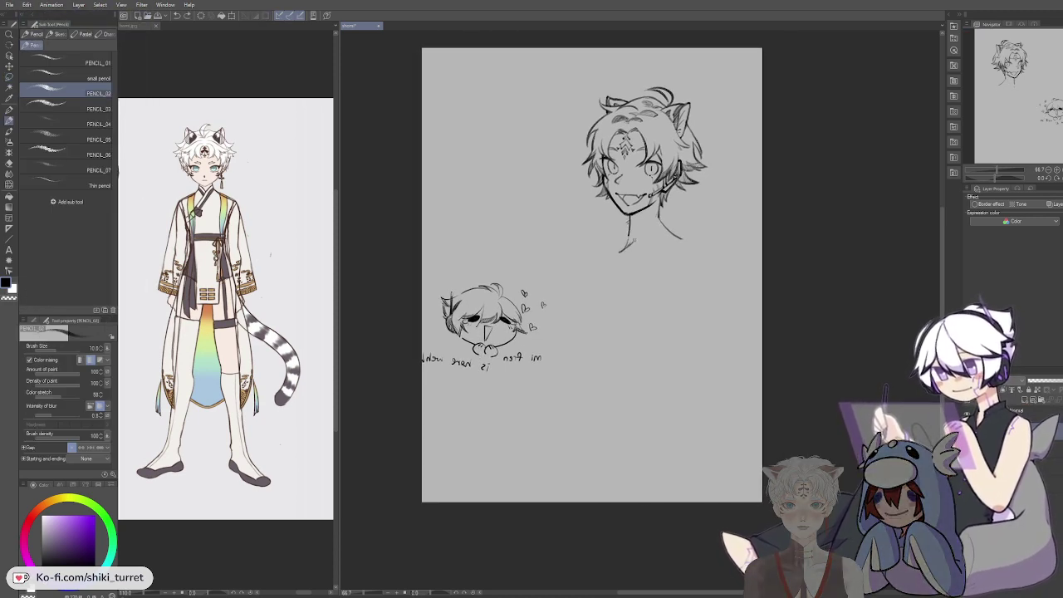
{"action": "left_click_drag", "start_coordinate": [629, 238], "coordinate": [689, 240]}
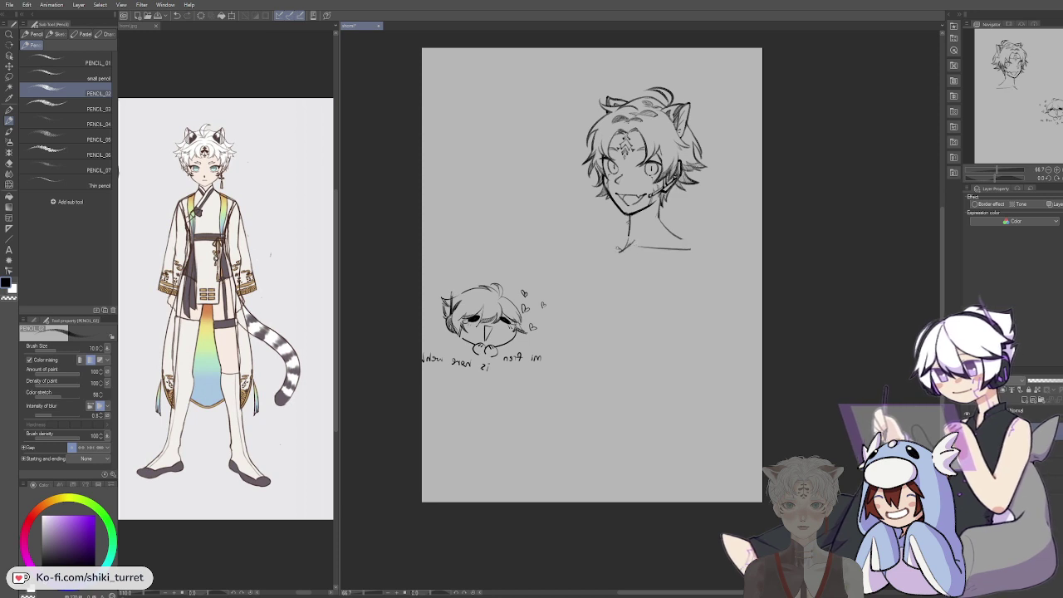
{"action": "key", "text": "h"}
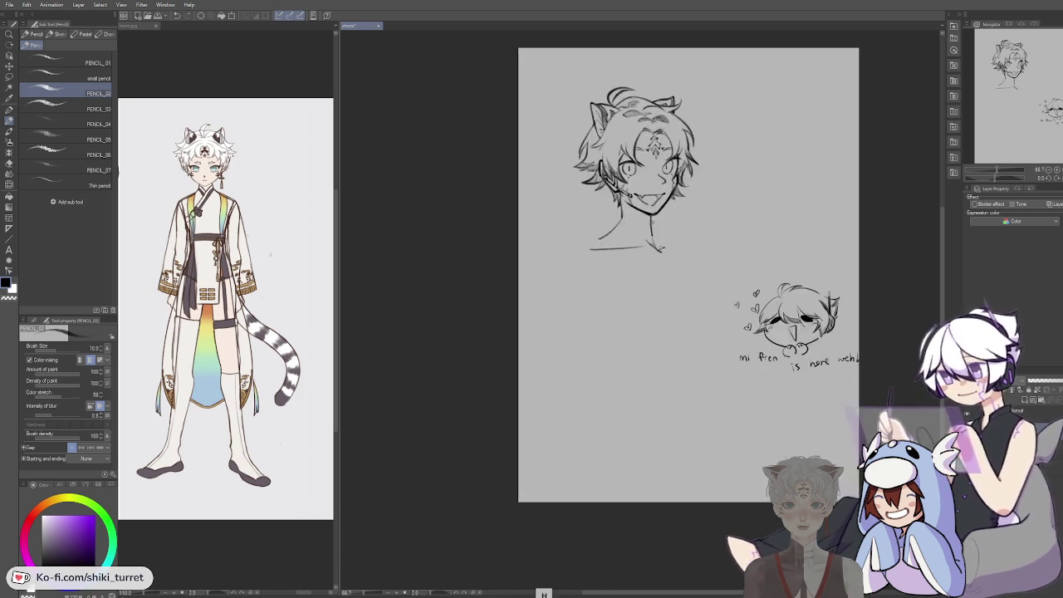
{"action": "left_click_drag", "start_coordinate": [660, 249], "coordinate": [682, 246]}
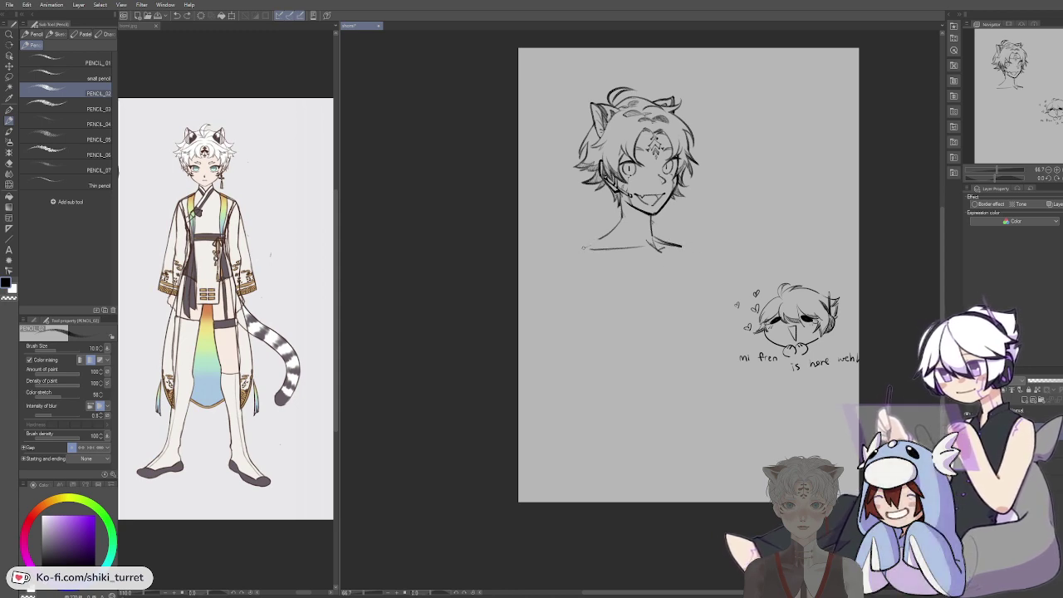
Step: Erase the headset microphone arm crossing the cheek beside the character's mouth
{"action": "key", "text": "space"}
{"action": "scroll", "coordinate": [631, 212], "scroll_direction": "up", "scroll_amount": 3}
{"action": "left_click_drag", "start_coordinate": [632, 212], "coordinate": [619, 337]}
{"action": "key", "text": "e"}
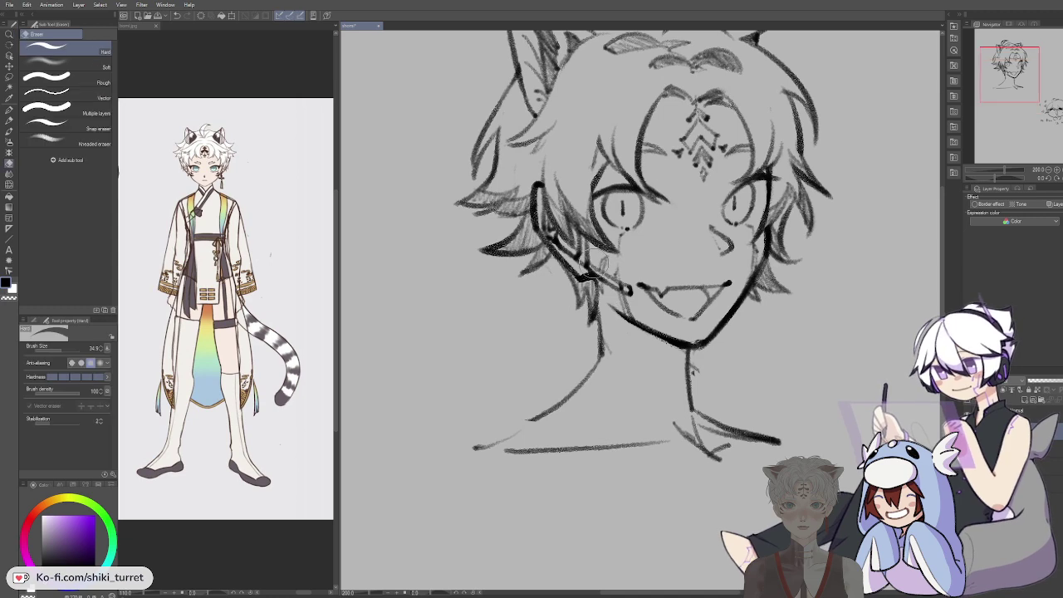
{"action": "mouse_move", "coordinate": [605, 261]}
{"action": "left_mouse_down"}
{"action": "mouse_move", "coordinate": [620, 299]}
{"action": "mouse_move", "coordinate": [635, 291]}
{"action": "mouse_move", "coordinate": [628, 309]}
{"action": "left_mouse_up"}
{"action": "key", "text": "p"}
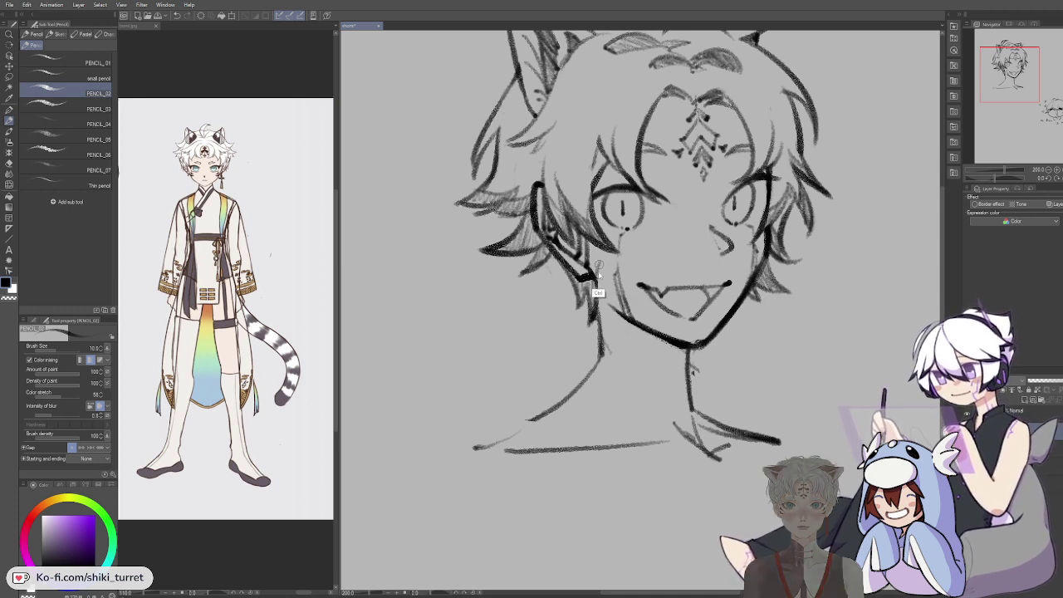
Step: Redraw the cheek contour beside the ear and add a light crease under the eye
{"action": "left_click_drag", "start_coordinate": [606, 258], "coordinate": [599, 288]}
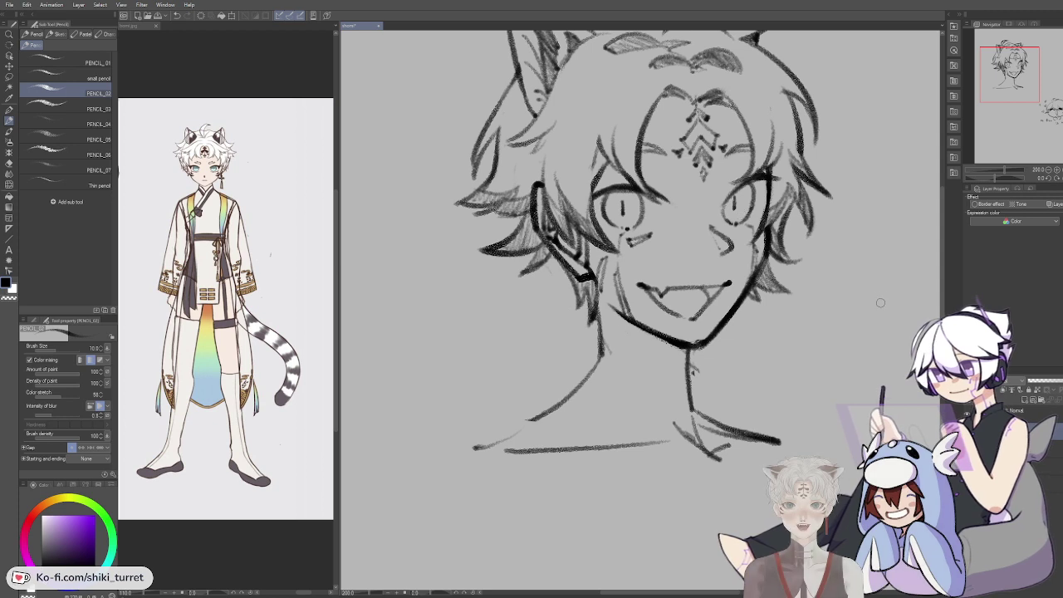
{"action": "key", "text": "ctrl+z"}
{"action": "left_click_drag", "start_coordinate": [614, 235], "coordinate": [620, 239]}
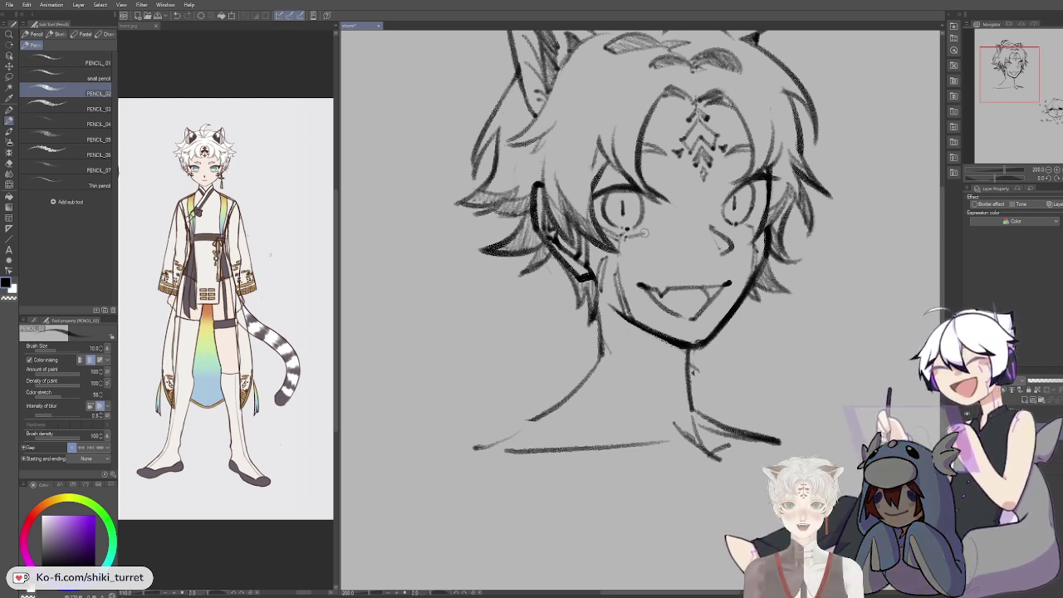
Step: Clean up the collarbone where it meets the neck and extend the short shoulder line slightly outward
{"action": "key", "text": "ctrl+space"}
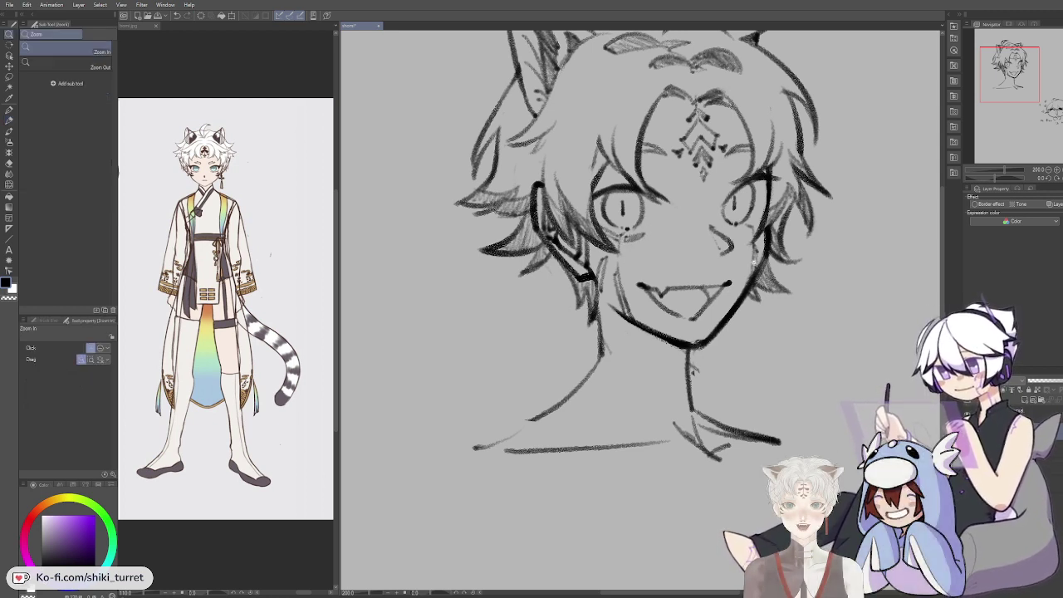
{"action": "left_click", "coordinate": [762, 319], "text": "alt"}
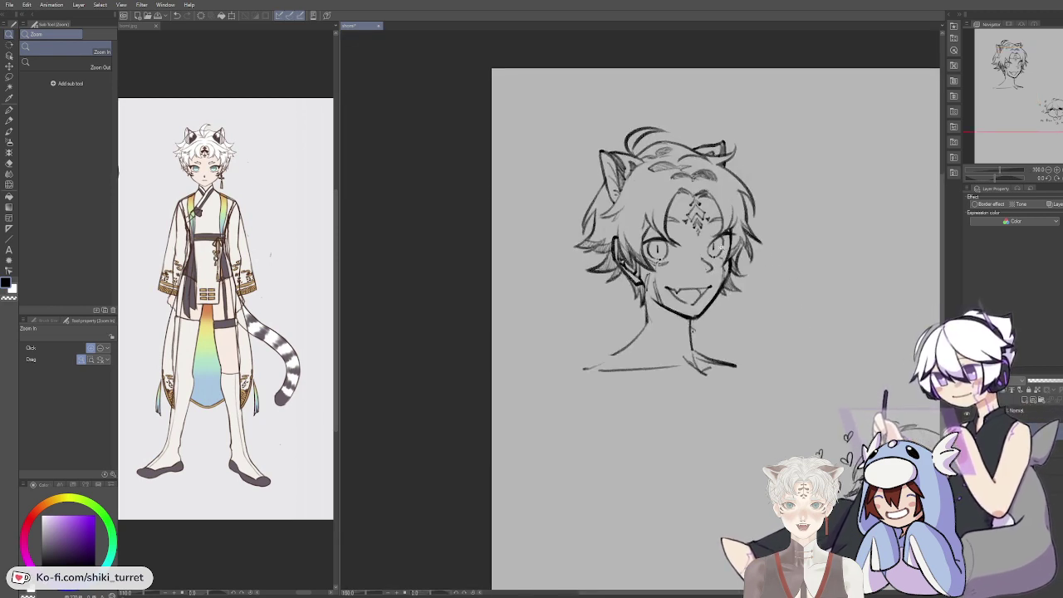
{"action": "key", "text": "p"}
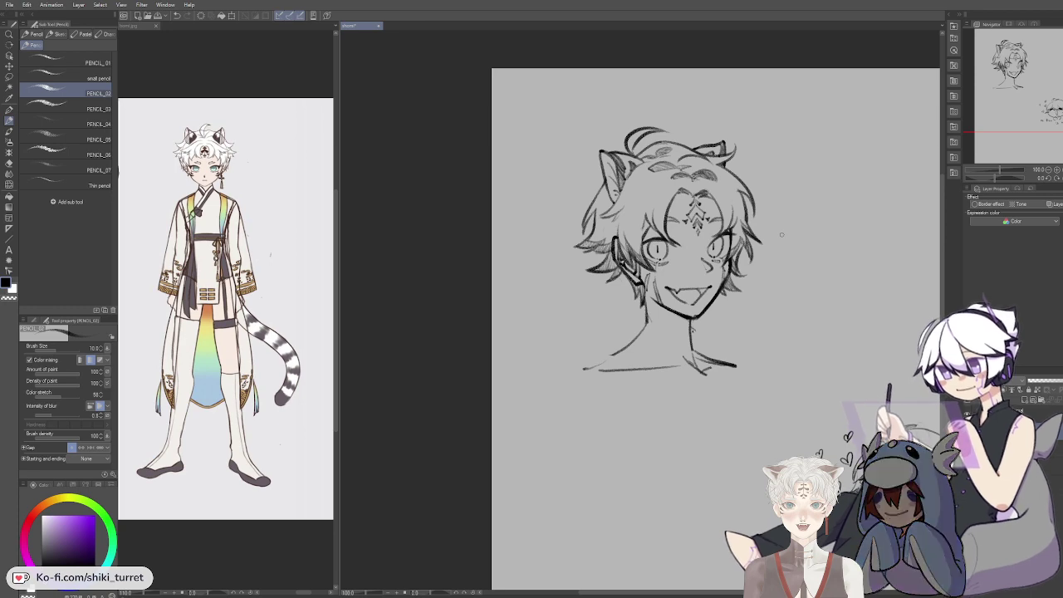
{"action": "left_click_drag", "start_coordinate": [817, 386], "coordinate": [782, 397]}
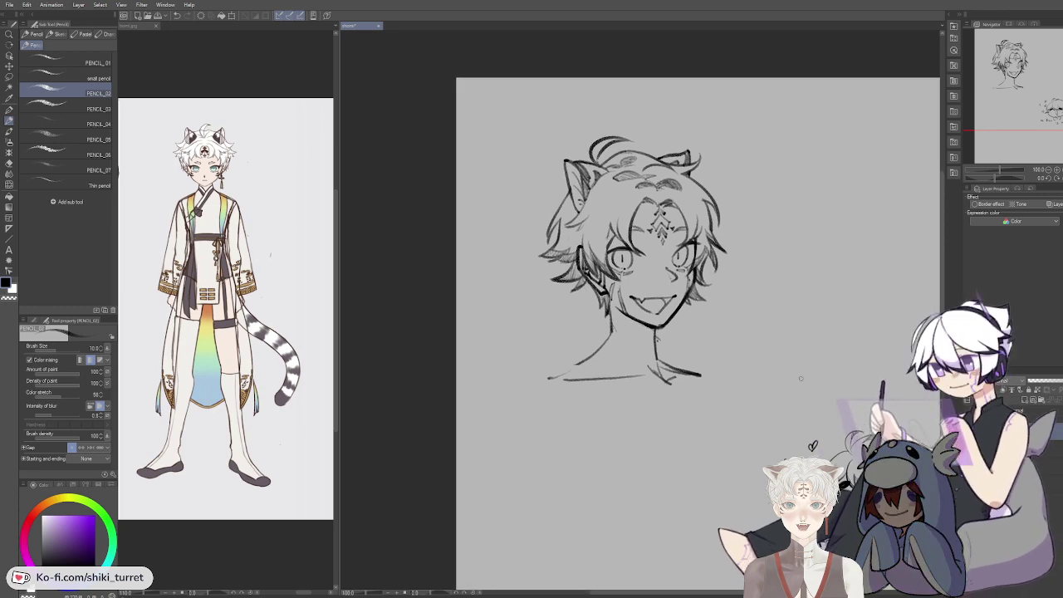
{"action": "mouse_move", "coordinate": [853, 324]}
{"action": "left_mouse_down"}
{"action": "mouse_move", "coordinate": [822, 319]}
{"action": "mouse_move", "coordinate": [783, 358]}
{"action": "left_mouse_up"}
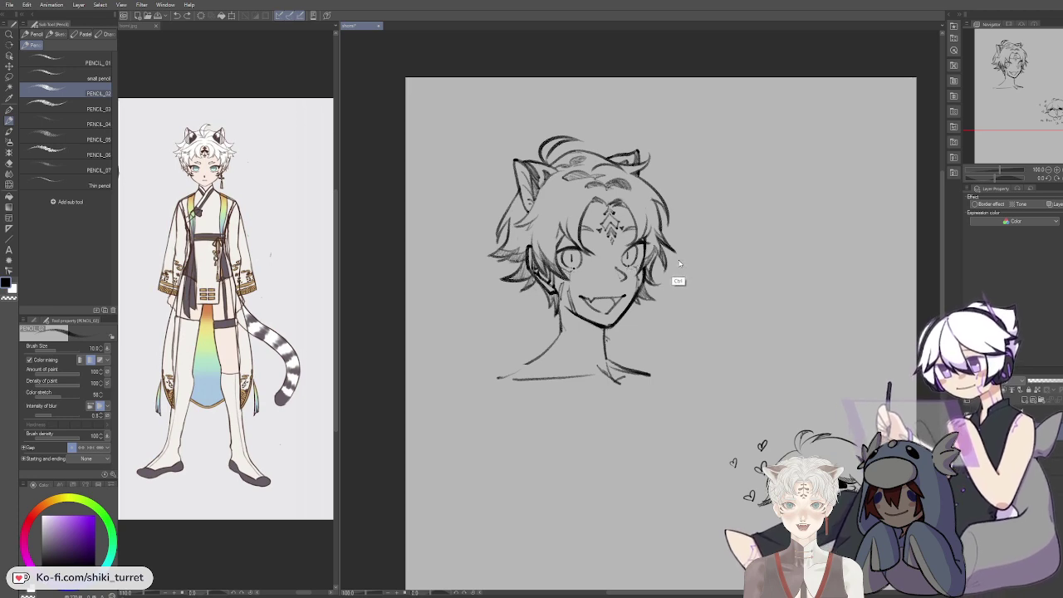
{"action": "left_click_drag", "start_coordinate": [673, 306], "coordinate": [666, 223]}
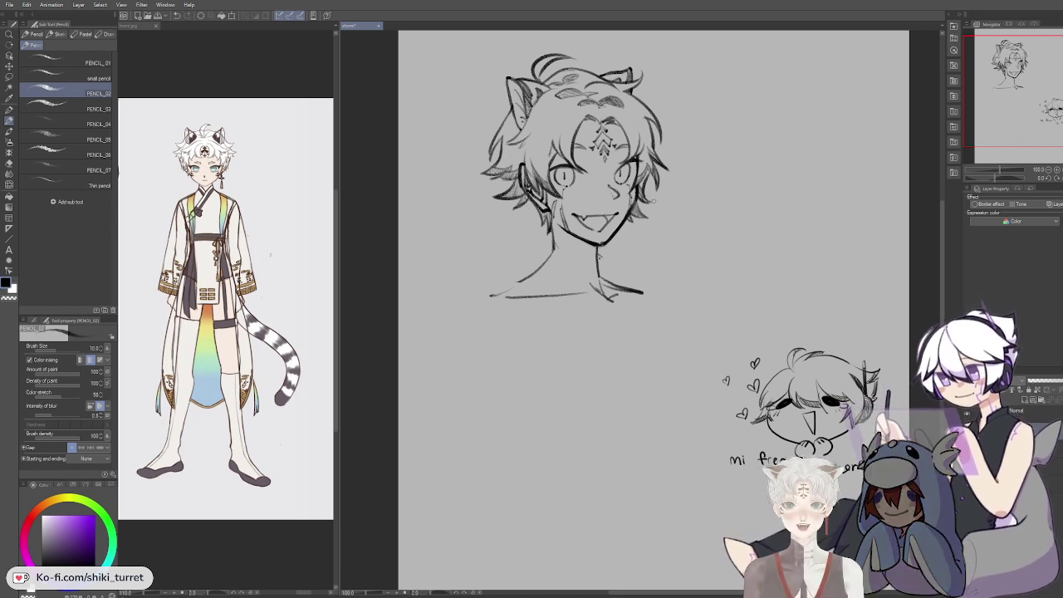
{"action": "left_click_drag", "start_coordinate": [753, 314], "coordinate": [776, 297]}
{"action": "mouse_move", "coordinate": [582, 328]}
{"action": "left_mouse_down"}
{"action": "mouse_move", "coordinate": [584, 372]}
{"action": "mouse_move", "coordinate": [532, 387]}
{"action": "mouse_move", "coordinate": [539, 373]}
{"action": "mouse_move", "coordinate": [536, 392]}
{"action": "left_mouse_up"}
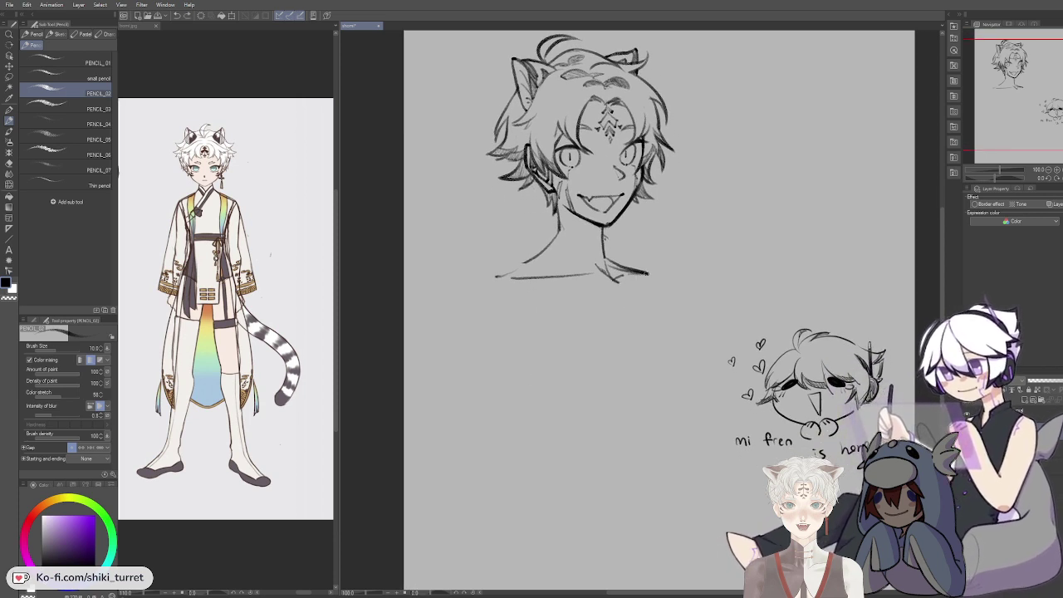
{"action": "key", "text": "e"}
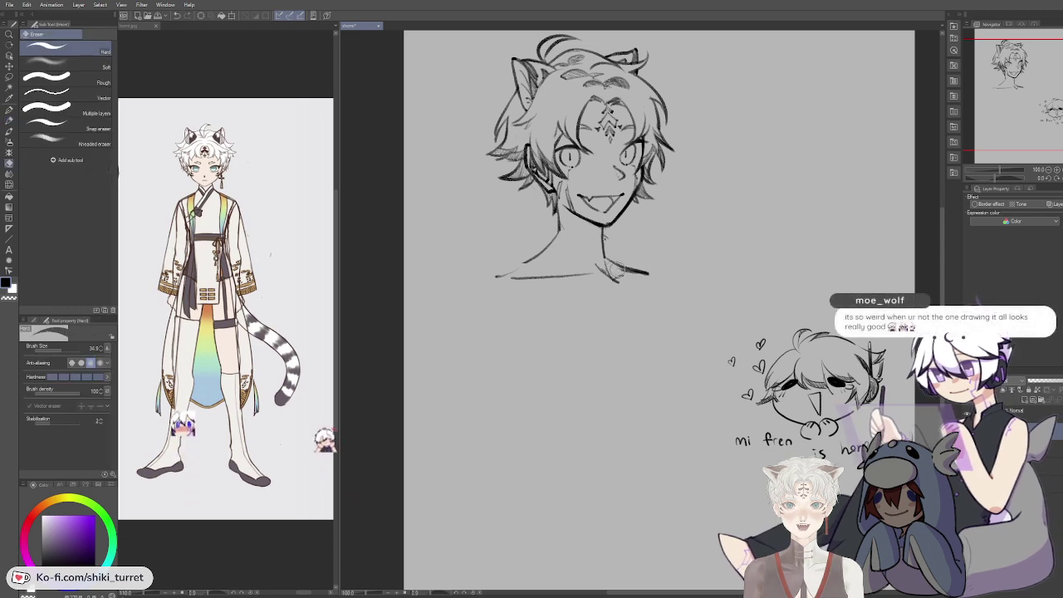
{"action": "key", "text": "p"}
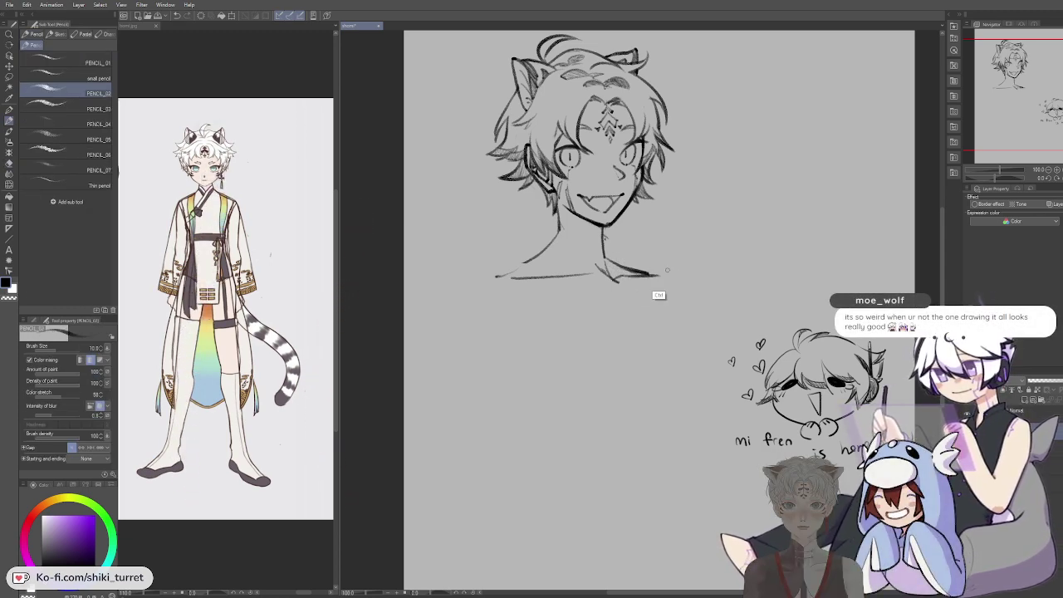
{"action": "left_click_drag", "start_coordinate": [628, 275], "coordinate": [667, 273]}
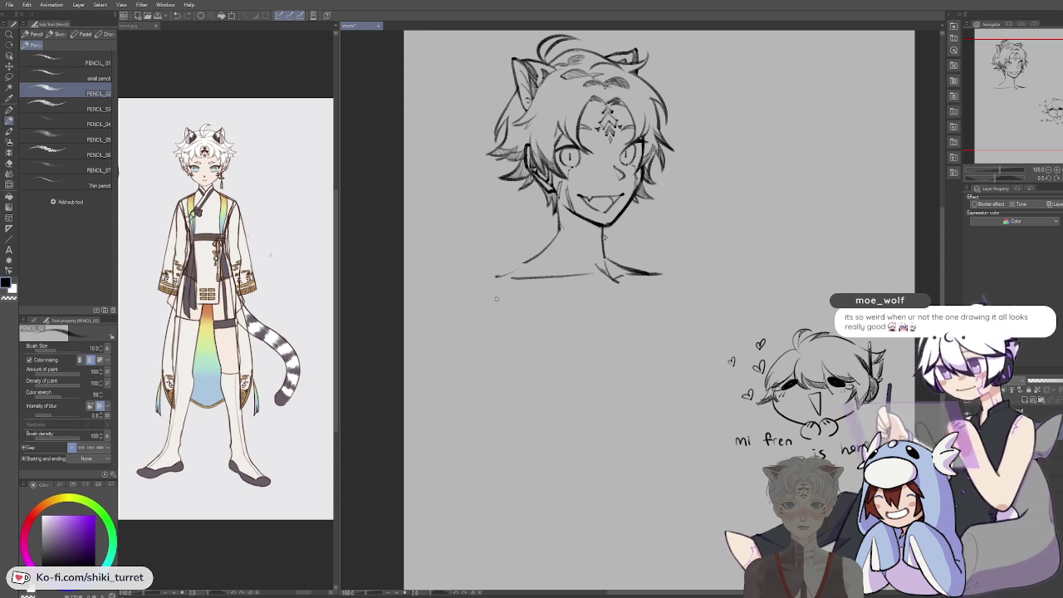
Step: Sketch the two slanting sides of the chest block below the collarbone and shoulder line
{"action": "left_click_drag", "start_coordinate": [511, 322], "coordinate": [534, 372]}
{"action": "key", "text": "ctrl+z"}
{"action": "left_click_drag", "start_coordinate": [495, 289], "coordinate": [530, 355]}
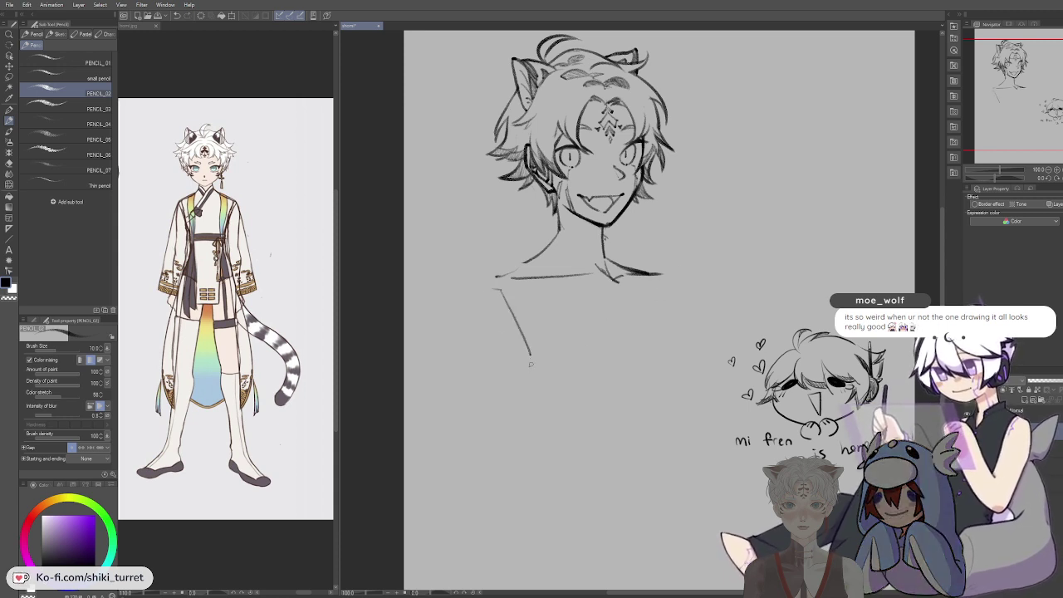
{"action": "key", "text": "ctrl+z"}
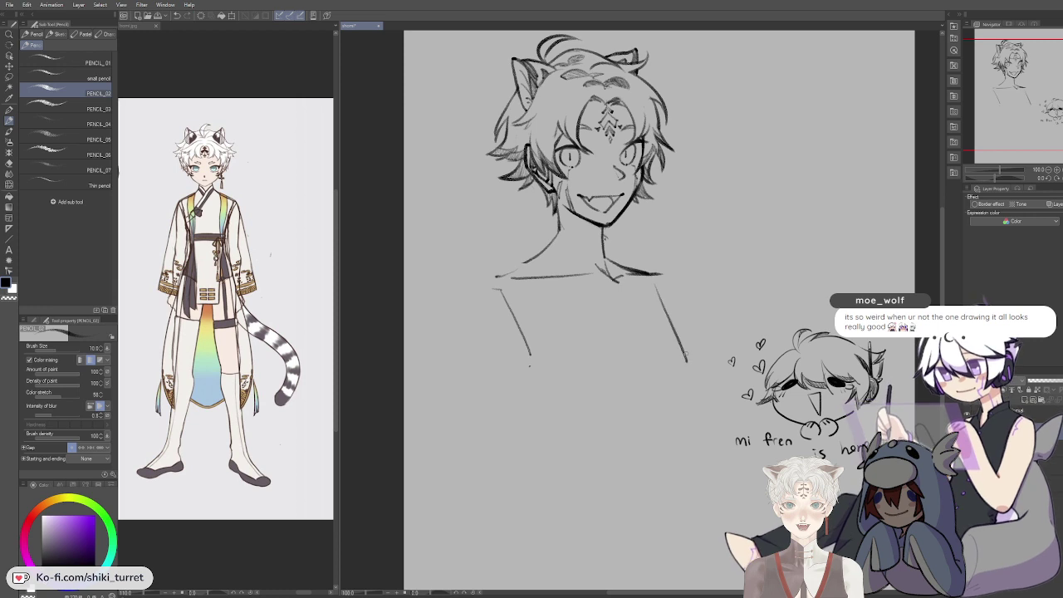
Step: Close the chest block with a slightly sloping lower edge that bends up to the far side's corner
{"action": "mouse_move", "coordinate": [541, 360]}
{"action": "left_mouse_down"}
{"action": "mouse_move", "coordinate": [662, 376]}
{"action": "mouse_move", "coordinate": [685, 361]}
{"action": "left_mouse_up"}
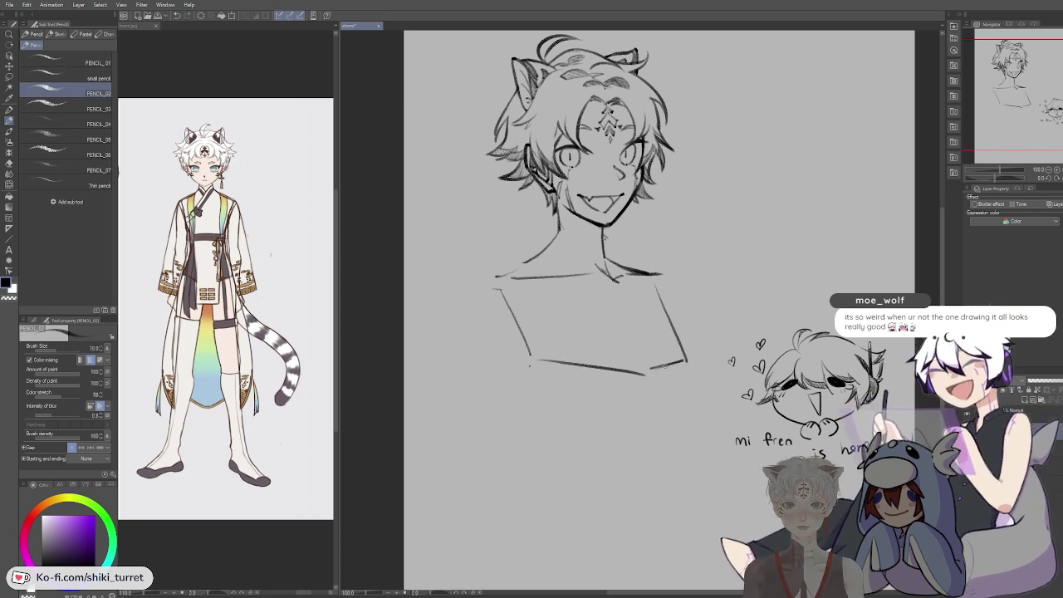
{"action": "key", "text": "ctrl+z"}
{"action": "key", "text": "ctrl+z"}
{"action": "mouse_move", "coordinate": [528, 362]}
{"action": "left_mouse_down"}
{"action": "mouse_move", "coordinate": [642, 368]}
{"action": "mouse_move", "coordinate": [609, 367]}
{"action": "left_mouse_up"}
{"action": "key", "text": "ctrl+z"}
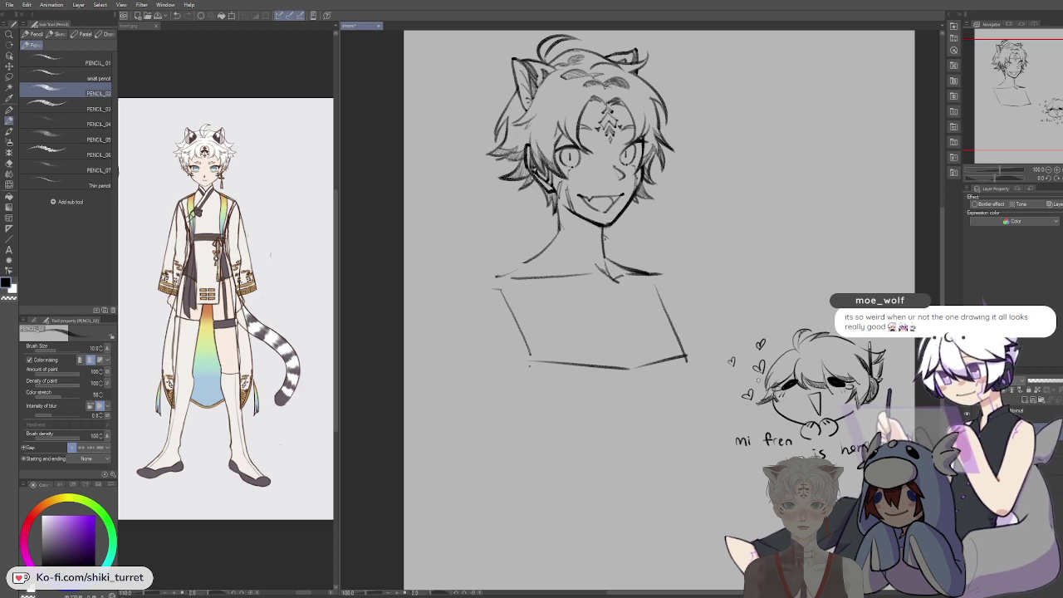
Step: Sketch the far-side waist contour as a nearly vertical line descending from the chest block's lower corner
{"action": "left_click_drag", "start_coordinate": [688, 359], "coordinate": [669, 267]}
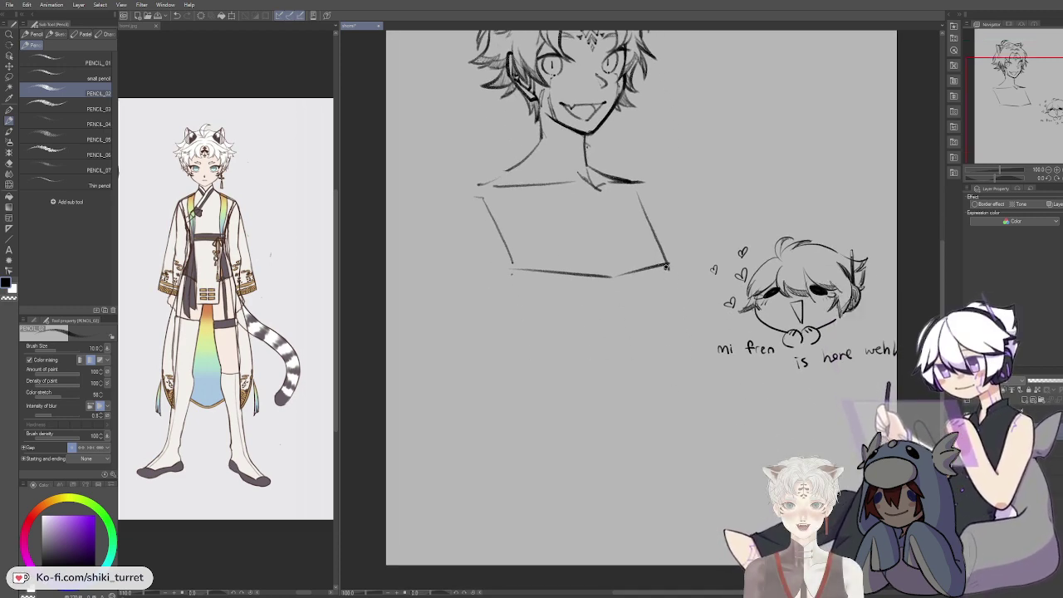
{"action": "left_click_drag", "start_coordinate": [710, 243], "coordinate": [680, 366]}
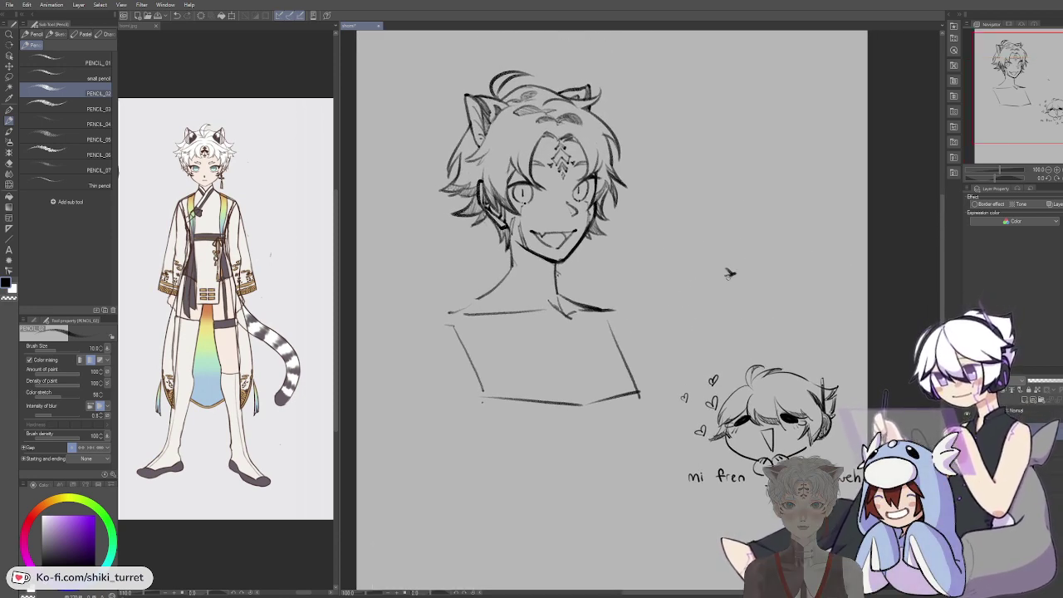
{"action": "left_click_drag", "start_coordinate": [728, 270], "coordinate": [731, 297]}
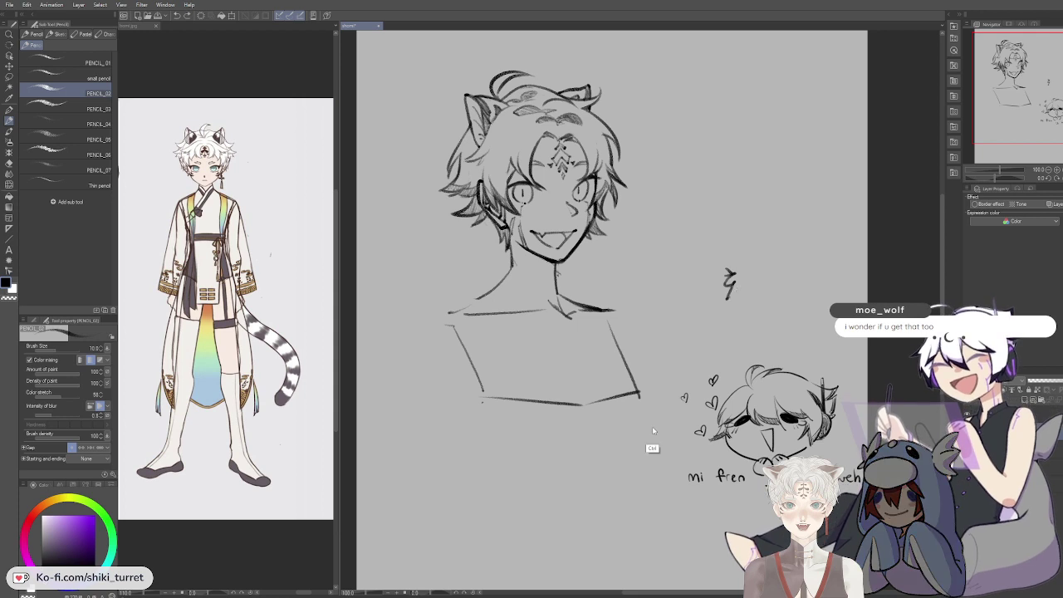
{"action": "left_click_drag", "start_coordinate": [705, 420], "coordinate": [733, 312]}
{"action": "left_click_drag", "start_coordinate": [668, 287], "coordinate": [657, 349]}
{"action": "key", "text": "ctrl+z"}
{"action": "key", "text": "ctrl+z"}
{"action": "left_click_drag", "start_coordinate": [667, 293], "coordinate": [657, 380]}
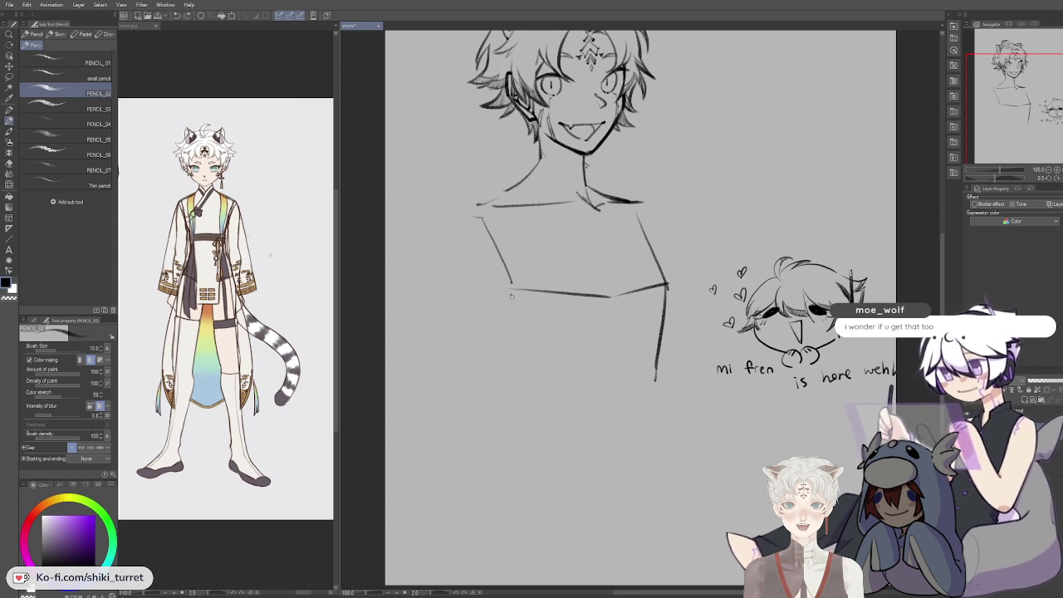
Step: Sketch the outer shoulder and arm contour on the near side, add a short waist line inside it, and continue the contour downward
{"action": "key", "text": "ctrl+z"}
{"action": "mouse_move", "coordinate": [472, 208]}
{"action": "left_mouse_down"}
{"action": "mouse_move", "coordinate": [475, 296]}
{"action": "mouse_move", "coordinate": [465, 259]}
{"action": "mouse_move", "coordinate": [519, 360]}
{"action": "mouse_move", "coordinate": [529, 406]}
{"action": "mouse_move", "coordinate": [547, 345]}
{"action": "left_mouse_up"}
{"action": "key", "text": "ctrl+z"}
{"action": "mouse_move", "coordinate": [502, 281]}
{"action": "left_mouse_down"}
{"action": "mouse_move", "coordinate": [518, 353]}
{"action": "mouse_move", "coordinate": [524, 487]}
{"action": "left_mouse_up"}
{"action": "key", "text": "ctrl+z"}
{"action": "left_click_drag", "start_coordinate": [519, 352], "coordinate": [522, 457]}
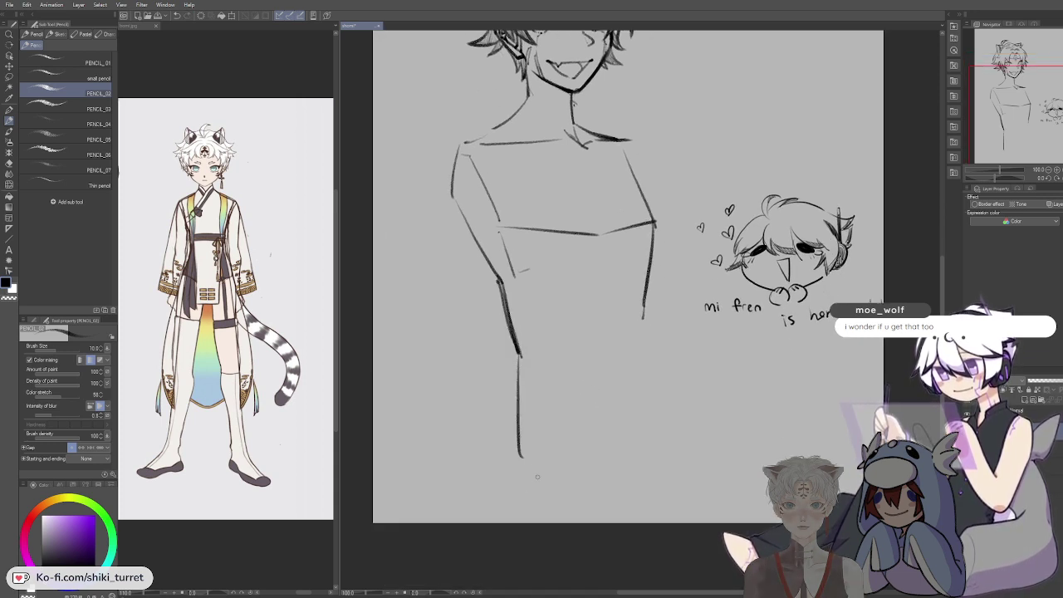
{"action": "key", "text": "ctrl+z"}
{"action": "mouse_move", "coordinate": [520, 356]}
{"action": "left_mouse_down"}
{"action": "mouse_move", "coordinate": [513, 458]}
{"action": "mouse_move", "coordinate": [517, 409]}
{"action": "mouse_move", "coordinate": [516, 451]}
{"action": "left_mouse_up"}
{"action": "key", "text": "ctrl+z"}
{"action": "key", "text": "ctrl+z"}
{"action": "left_click_drag", "start_coordinate": [523, 459], "coordinate": [536, 528]}
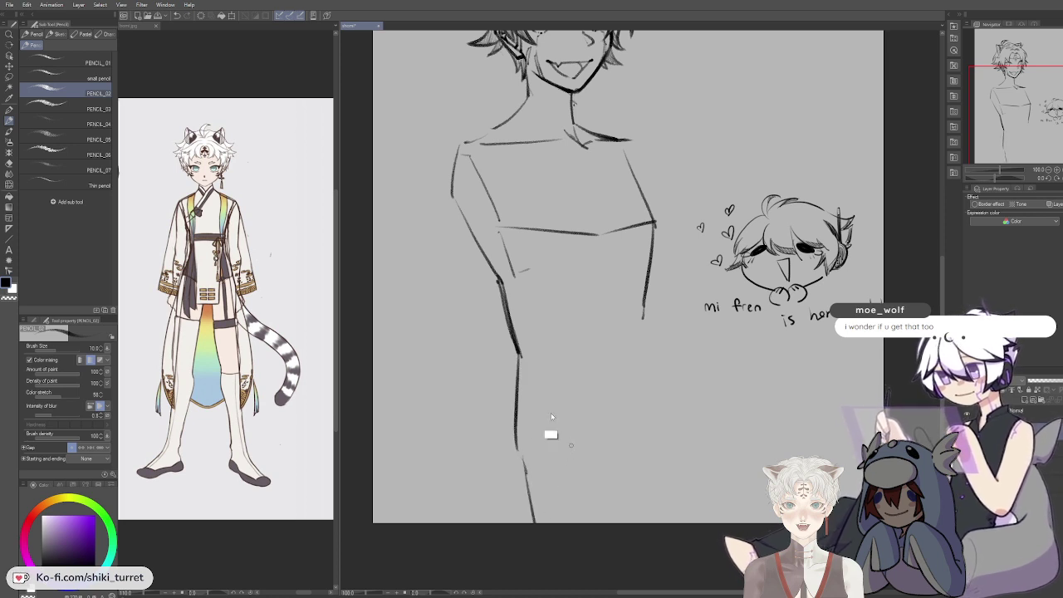
{"action": "key", "text": "ctrl+z"}
{"action": "key", "text": "ctrl+z"}
{"action": "left_click_drag", "start_coordinate": [500, 427], "coordinate": [485, 523]}
{"action": "key", "text": "ctrl+z"}
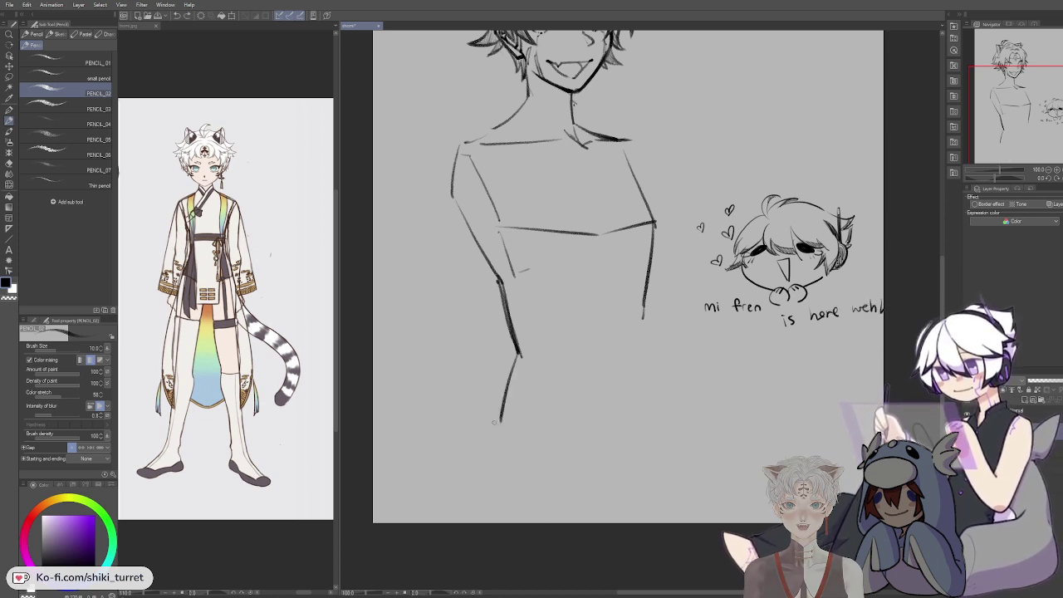
{"action": "key", "text": "ctrl+z"}
{"action": "left_click_drag", "start_coordinate": [520, 357], "coordinate": [498, 453]}
{"action": "left_click_drag", "start_coordinate": [501, 462], "coordinate": [512, 521]}
{"action": "key", "text": "ctrl+z"}
{"action": "key", "text": "ctrl+z"}
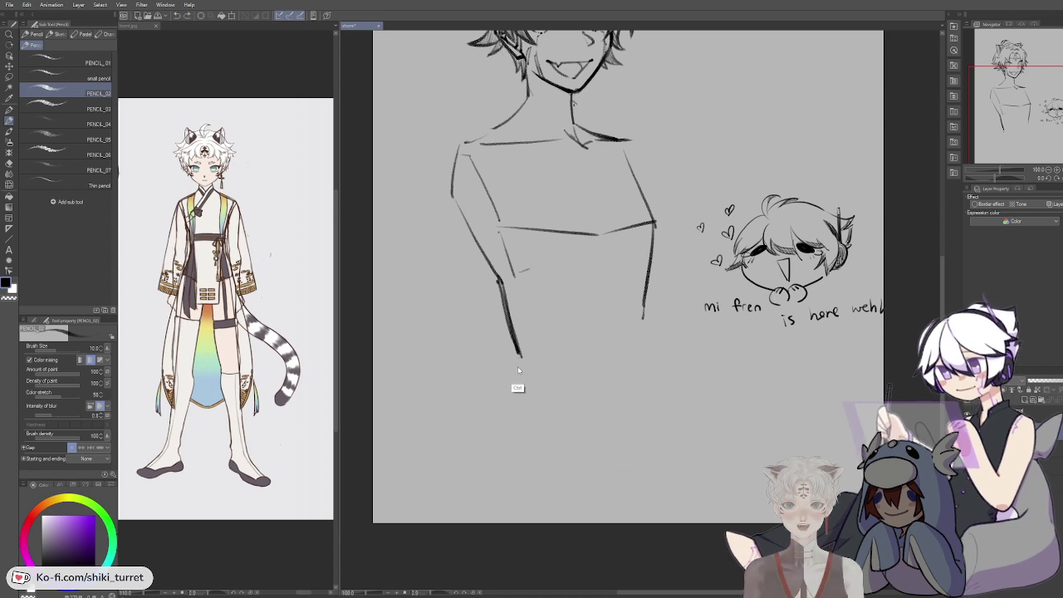
Step: Extend the near-side outer contour downward as one long, gently bowed curve and add two short strokes across from it
{"action": "mouse_move", "coordinate": [520, 357]}
{"action": "left_mouse_down"}
{"action": "mouse_move", "coordinate": [510, 467]}
{"action": "mouse_move", "coordinate": [530, 513]}
{"action": "left_mouse_up"}
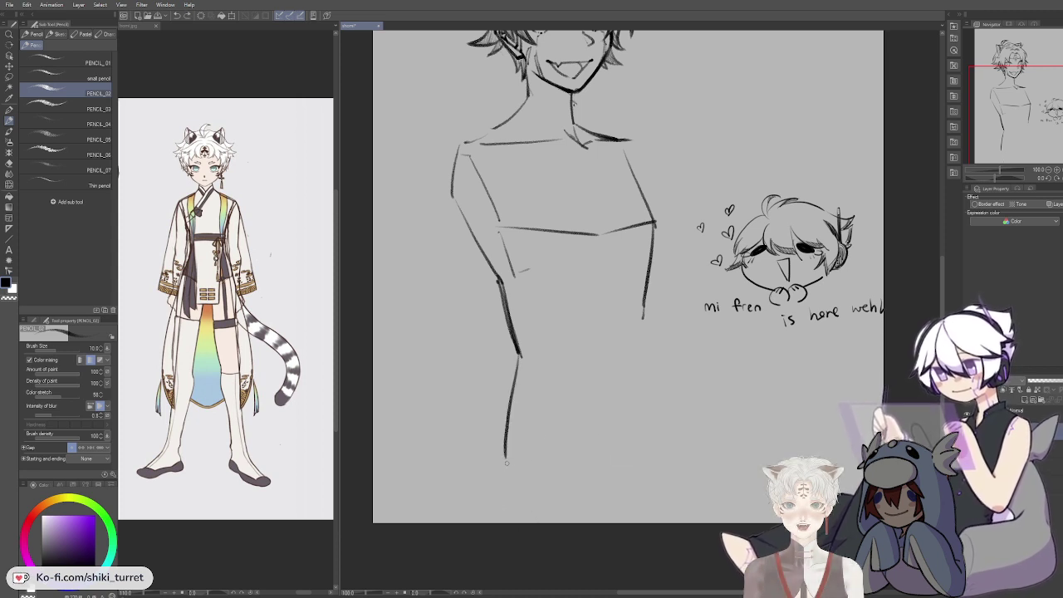
{"action": "key", "text": "ctrl+z"}
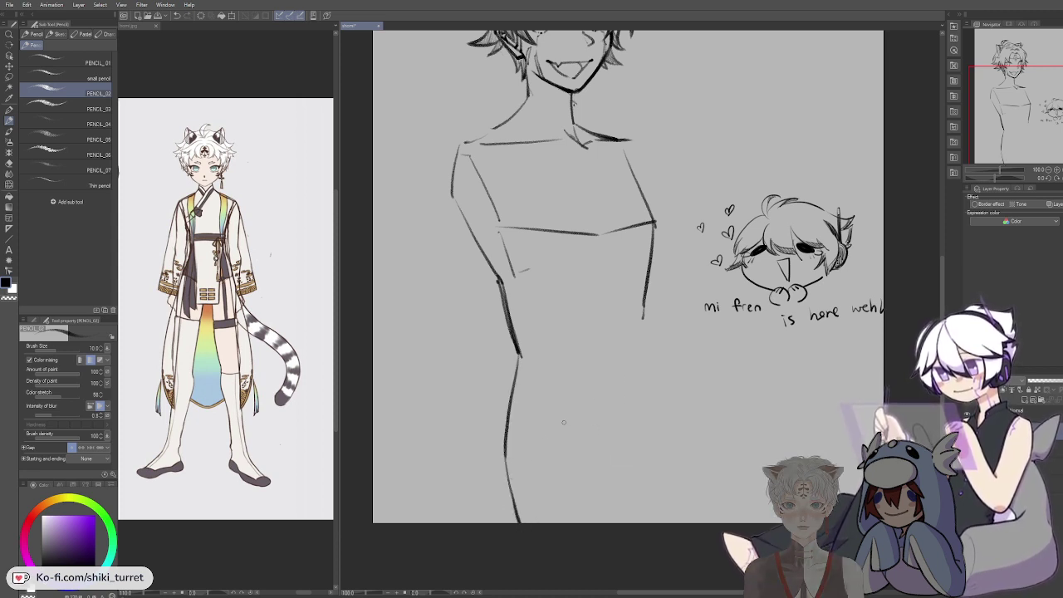
{"action": "mouse_move", "coordinate": [605, 446]}
{"action": "left_mouse_down"}
{"action": "mouse_move", "coordinate": [633, 426]}
{"action": "mouse_move", "coordinate": [643, 390]}
{"action": "mouse_move", "coordinate": [615, 423]}
{"action": "mouse_move", "coordinate": [633, 379]}
{"action": "left_mouse_up"}
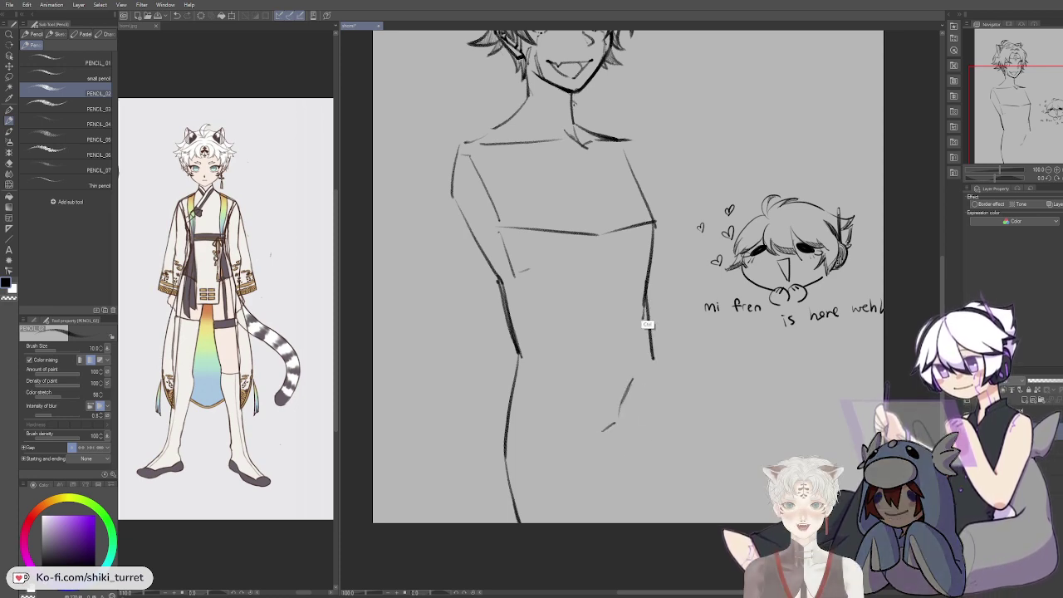
Step: Erase the lower part of the far-side waist contour and redraw it from the chest block's corner downward
{"action": "key", "text": "e"}
{"action": "mouse_move", "coordinate": [644, 316]}
{"action": "left_mouse_down"}
{"action": "mouse_move", "coordinate": [654, 240]}
{"action": "mouse_move", "coordinate": [642, 285]}
{"action": "left_mouse_up"}
{"action": "key", "text": "p"}
{"action": "key", "text": "p"}
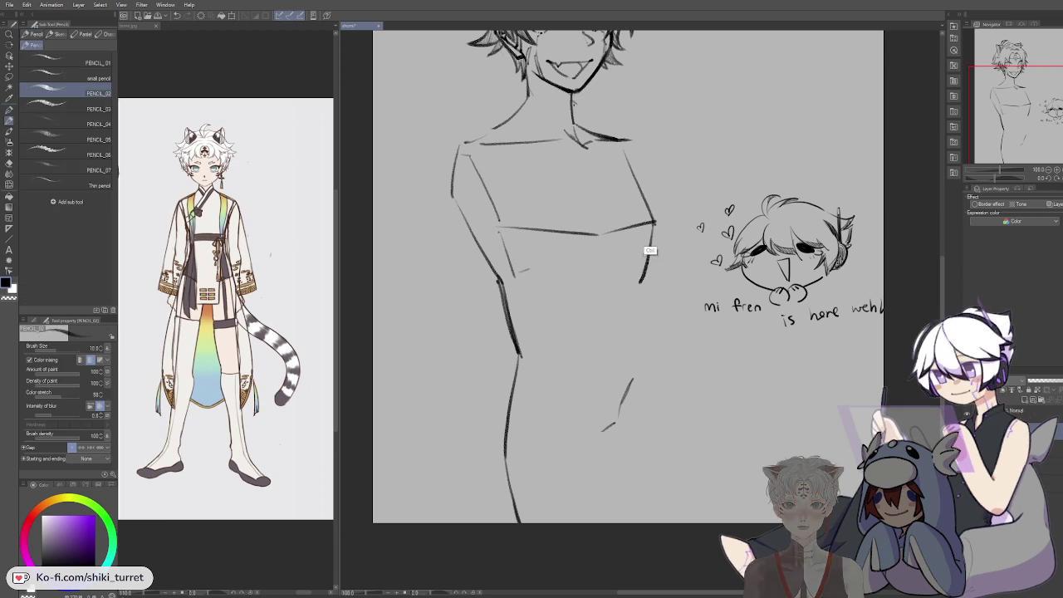
{"action": "key", "text": "ctrl+z"}
{"action": "left_click_drag", "start_coordinate": [654, 224], "coordinate": [649, 337]}
{"action": "key", "text": "ctrl+z"}
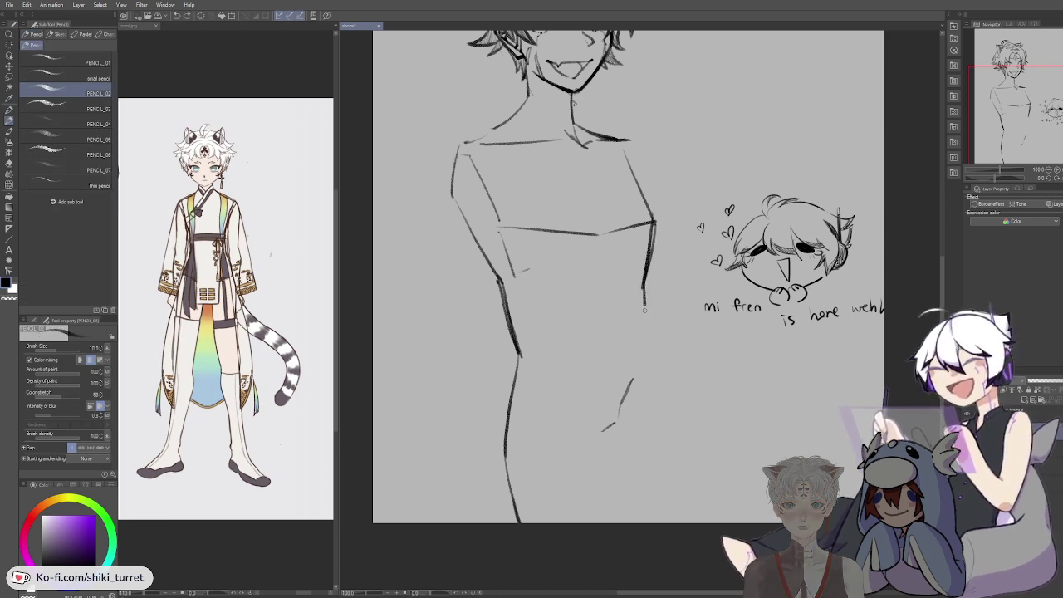
Step: Sketch the outer thigh line and both inner thigh lines below the torso, down to the canvas edge
{"action": "mouse_move", "coordinate": [644, 286]}
{"action": "left_mouse_down"}
{"action": "mouse_move", "coordinate": [655, 367]}
{"action": "mouse_move", "coordinate": [735, 491]}
{"action": "left_mouse_up"}
{"action": "key", "text": "ctrl+z"}
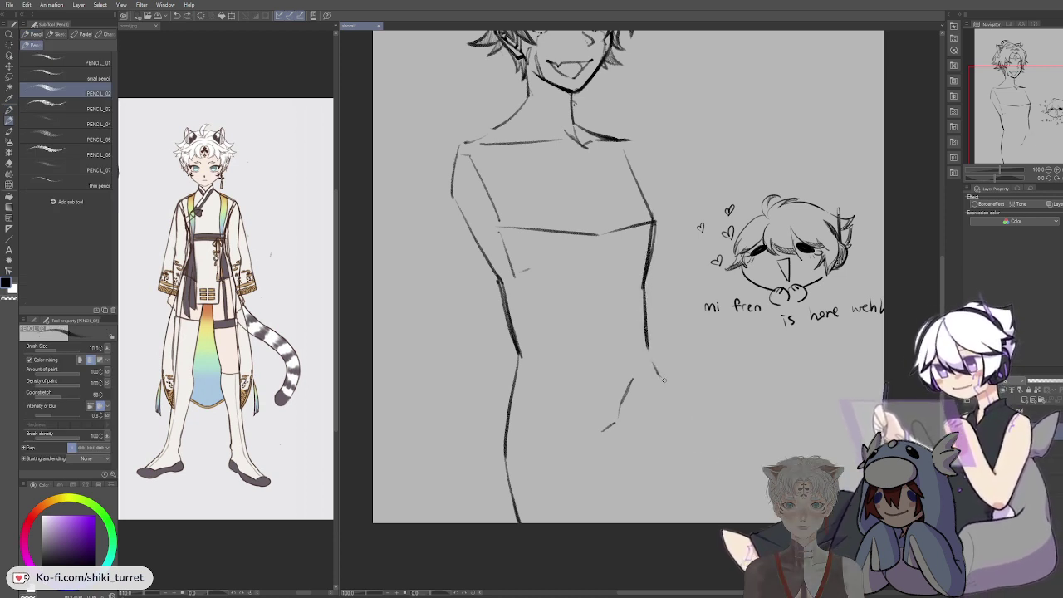
{"action": "left_click_drag", "start_coordinate": [659, 376], "coordinate": [773, 502]}
{"action": "left_click_drag", "start_coordinate": [609, 524], "coordinate": [614, 427]}
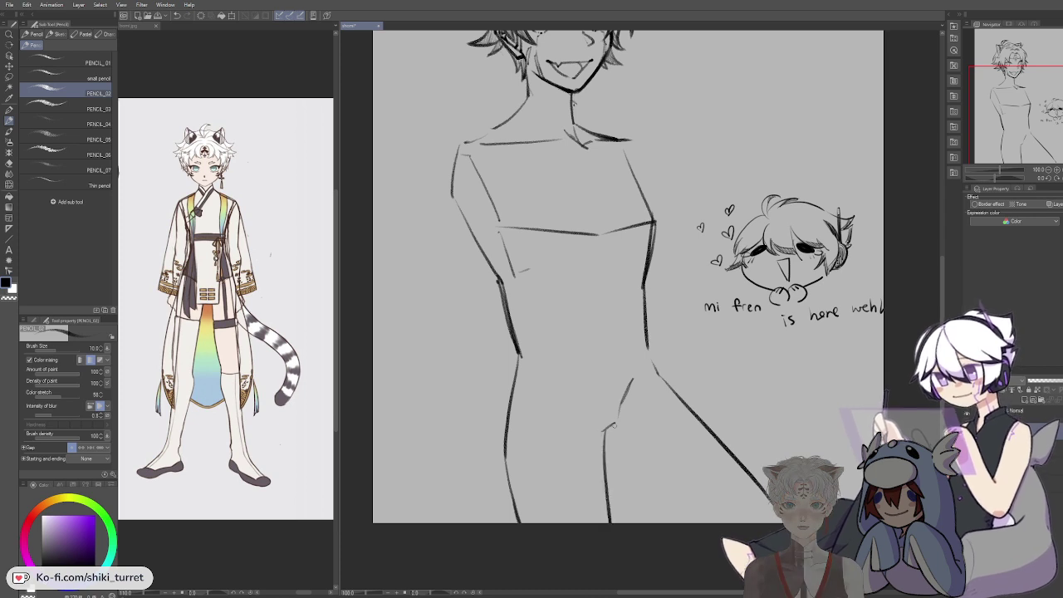
{"action": "left_click_drag", "start_coordinate": [605, 463], "coordinate": [671, 526]}
{"action": "key", "text": "ctrl+z"}
{"action": "left_click_drag", "start_coordinate": [607, 459], "coordinate": [686, 524]}
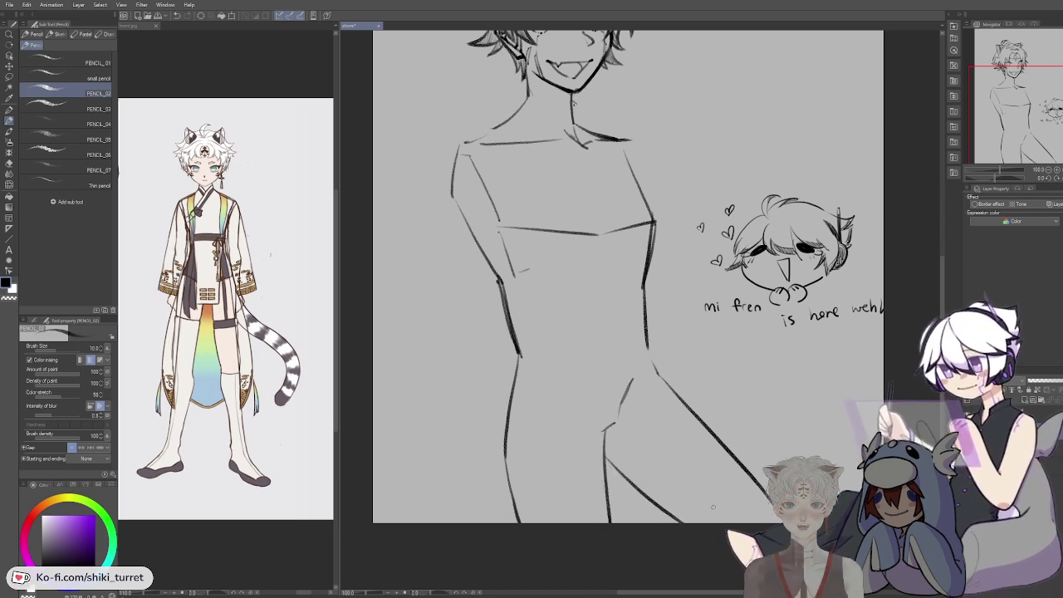
Step: Flip the canvas horizontally, clear the old hip strokes, and redraw the crotch, hip and outer line of the outstretched leg
{"action": "key", "text": "h"}
{"action": "mouse_move", "coordinate": [638, 412]}
{"action": "left_mouse_down"}
{"action": "mouse_move", "coordinate": [618, 367]}
{"action": "mouse_move", "coordinate": [478, 473]}
{"action": "left_mouse_up"}
{"action": "key", "text": "e"}
{"action": "key", "text": "p"}
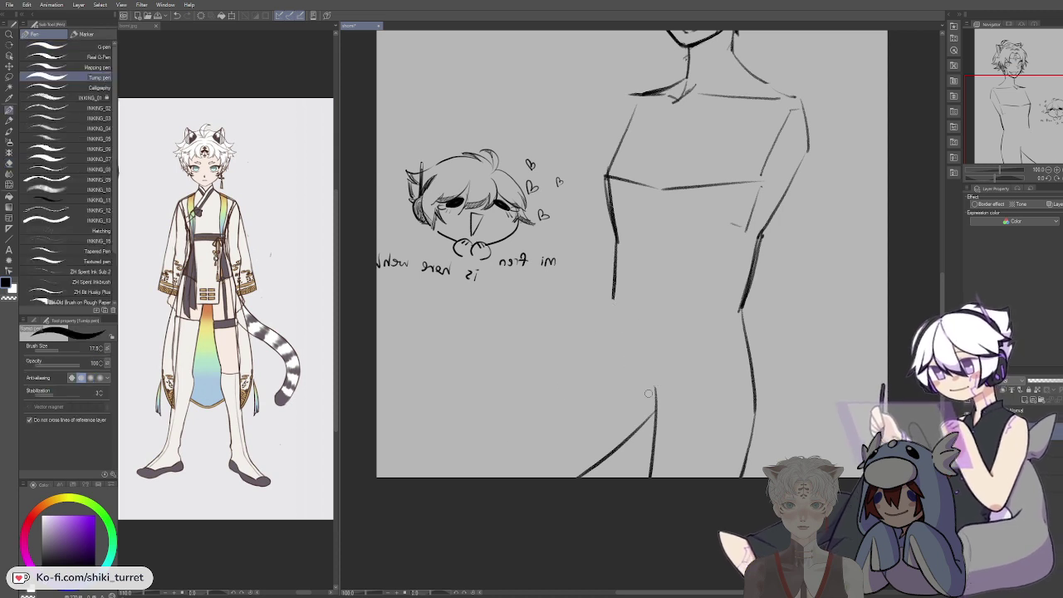
{"action": "left_click_drag", "start_coordinate": [631, 383], "coordinate": [656, 405]}
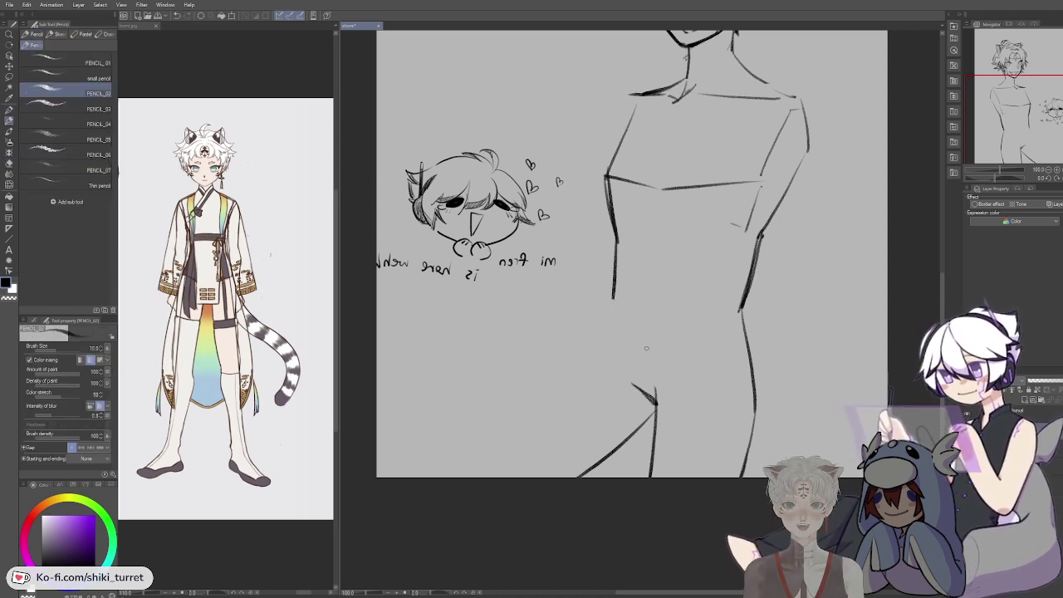
{"action": "key", "text": "ctrl+z"}
{"action": "left_click_drag", "start_coordinate": [615, 287], "coordinate": [600, 326]}
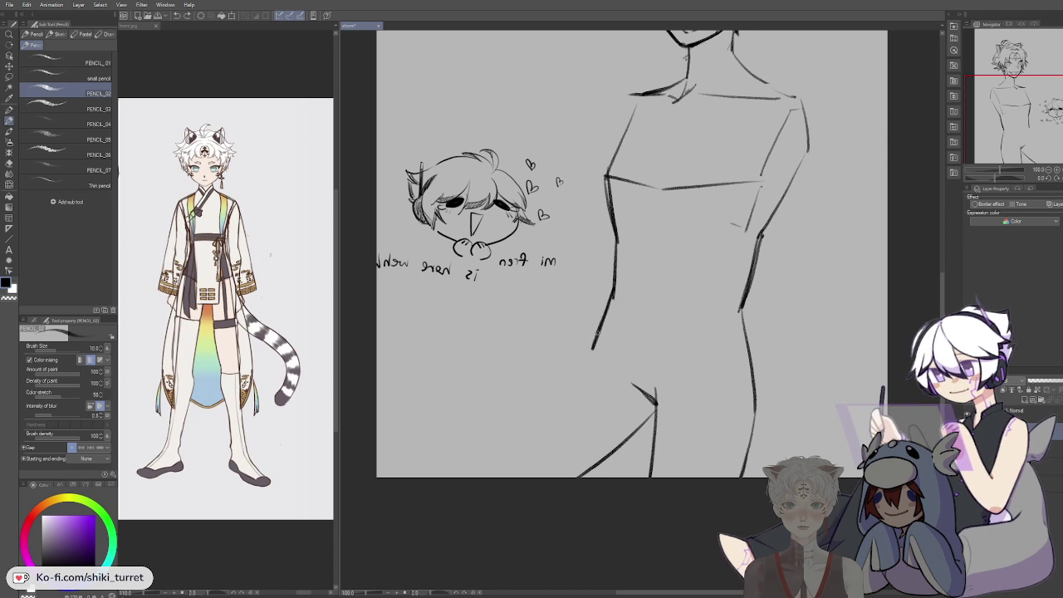
{"action": "left_click_drag", "start_coordinate": [570, 364], "coordinate": [498, 465]}
{"action": "left_click_drag", "start_coordinate": [597, 339], "coordinate": [495, 479]}
Step: Clean up the waist end of the straight leg's side and redraw its hip line
{"action": "key", "text": "e"}
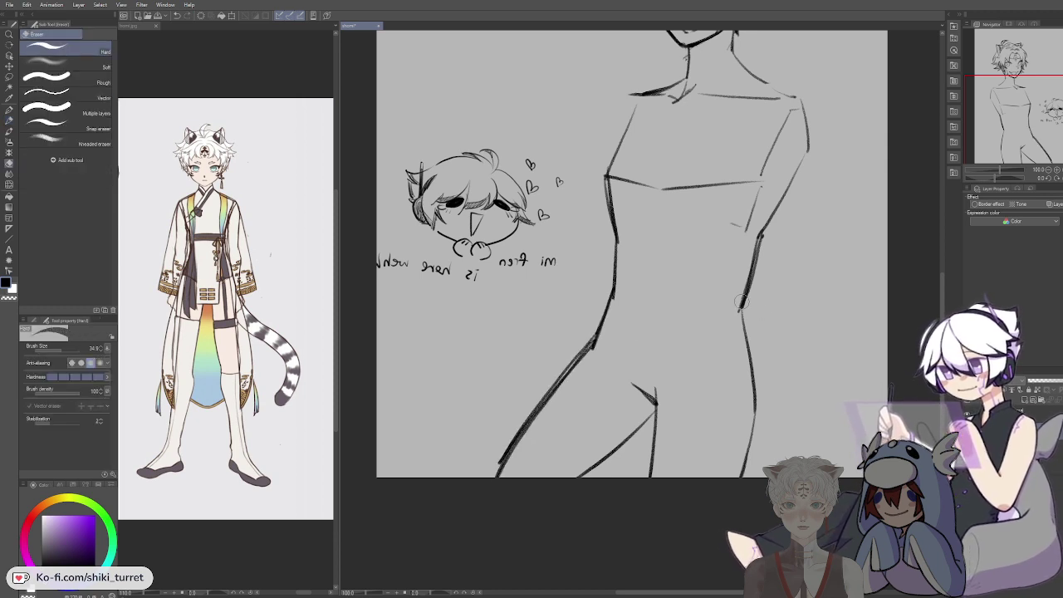
{"action": "key", "text": "p"}
{"action": "left_click_drag", "start_coordinate": [746, 307], "coordinate": [756, 411]}
{"action": "key", "text": "ctrl+z"}
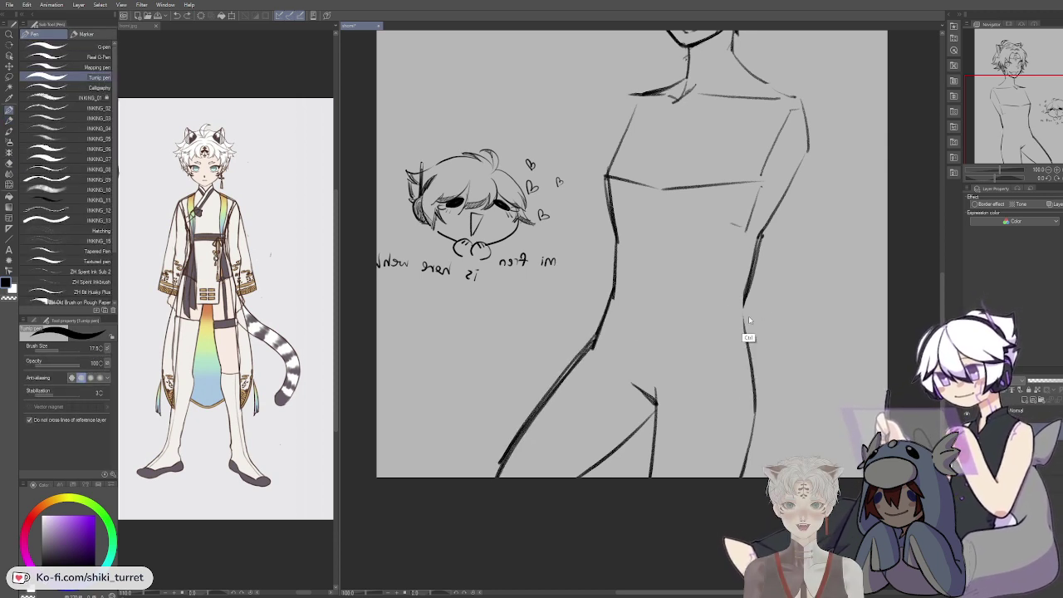
{"action": "key", "text": "p"}
{"action": "left_click_drag", "start_coordinate": [745, 308], "coordinate": [757, 406]}
{"action": "key", "text": "ctrl+z"}
{"action": "key", "text": "ctrl+z"}
{"action": "left_click_drag", "start_coordinate": [743, 305], "coordinate": [756, 394]}
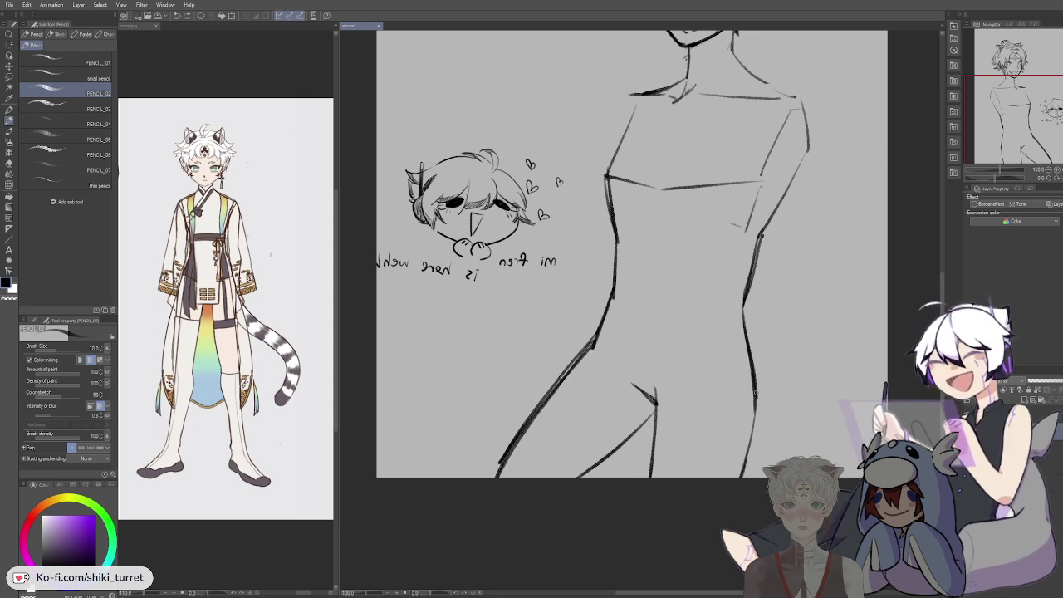
Step: Erase the curved outer thigh of the straight leg and redraw it running straighter to the canvas edge
{"action": "key", "text": "e"}
{"action": "left_click_drag", "start_coordinate": [760, 342], "coordinate": [759, 420]}
{"action": "left_click_drag", "start_coordinate": [750, 325], "coordinate": [752, 410]}
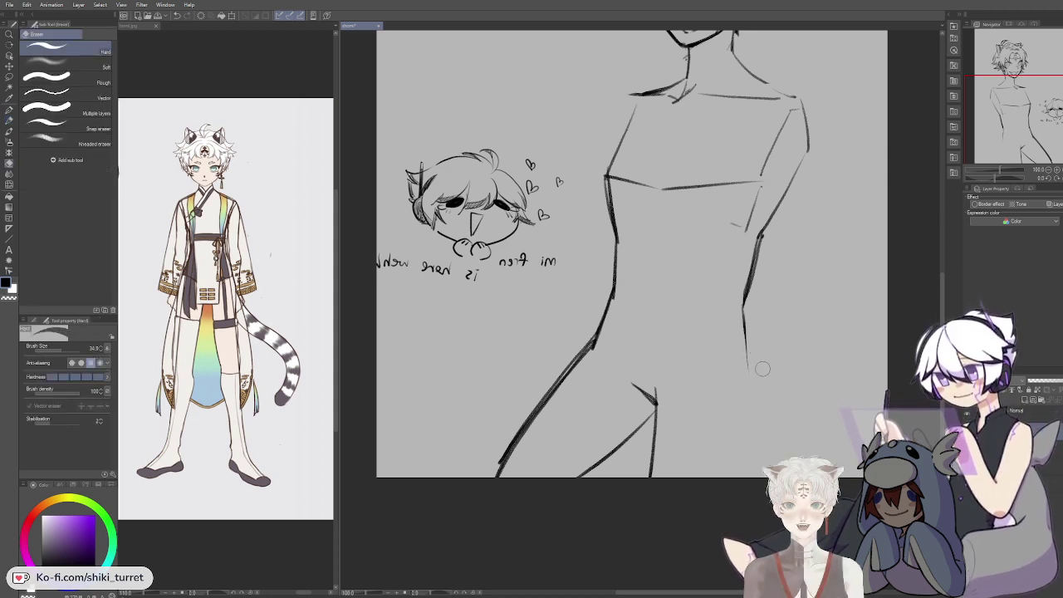
{"action": "key", "text": "p"}
{"action": "key", "text": "p"}
{"action": "mouse_move", "coordinate": [744, 302]}
{"action": "left_mouse_down"}
{"action": "mouse_move", "coordinate": [749, 412]}
{"action": "mouse_move", "coordinate": [747, 402]}
{"action": "mouse_move", "coordinate": [738, 477]}
{"action": "left_mouse_up"}
{"action": "key", "text": "ctrl+z"}
{"action": "left_click_drag", "start_coordinate": [746, 389], "coordinate": [738, 477]}
{"action": "mouse_move", "coordinate": [809, 258]}
{"action": "left_mouse_down"}
{"action": "mouse_move", "coordinate": [756, 434]}
{"action": "mouse_move", "coordinate": [797, 447]}
{"action": "mouse_move", "coordinate": [783, 426]}
{"action": "mouse_move", "coordinate": [764, 425]}
{"action": "left_mouse_up"}
{"action": "key", "text": "alt+space"}
{"action": "left_click", "coordinate": [766, 424], "text": "alt"}
{"action": "key", "text": "m"}
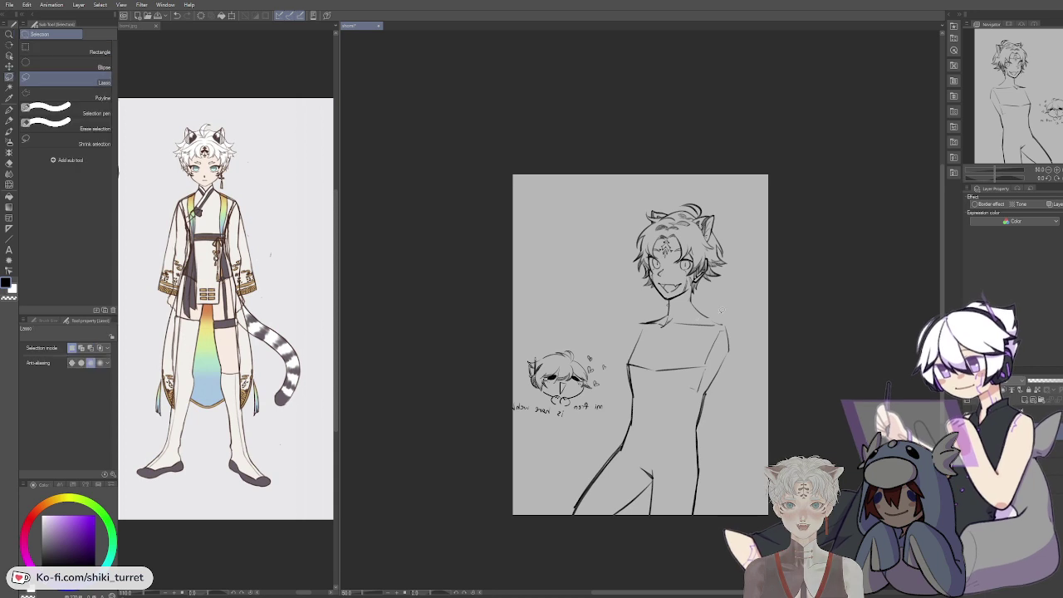
{"action": "mouse_move", "coordinate": [652, 312]}
{"action": "left_mouse_down"}
{"action": "mouse_move", "coordinate": [663, 326]}
{"action": "mouse_move", "coordinate": [636, 330]}
{"action": "left_mouse_up"}
{"action": "key", "text": "ctrl+d"}
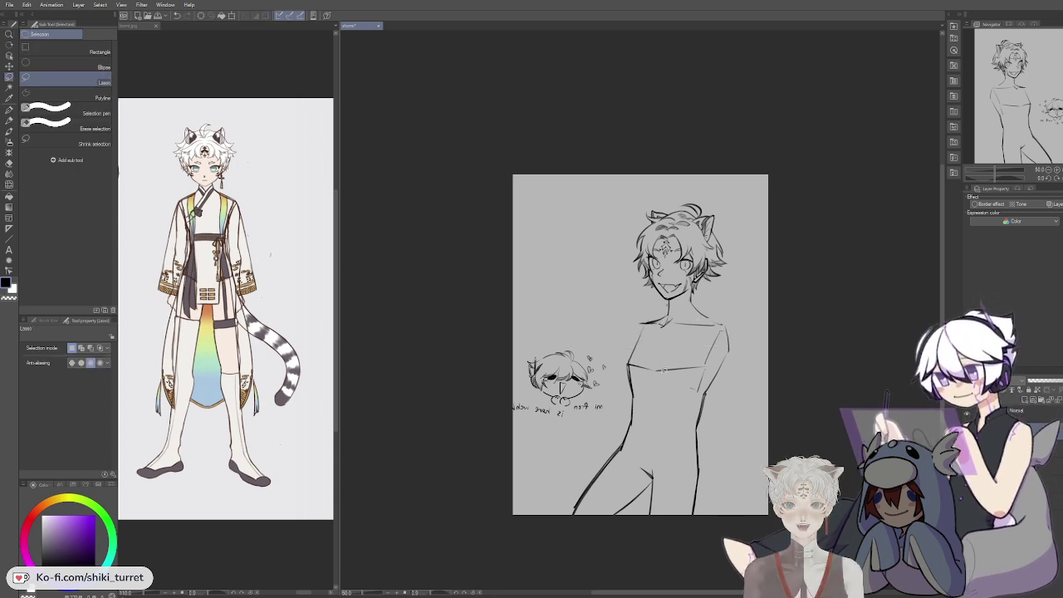
{"action": "key", "text": "ctrl+z"}
{"action": "left_click", "coordinate": [662, 394]}
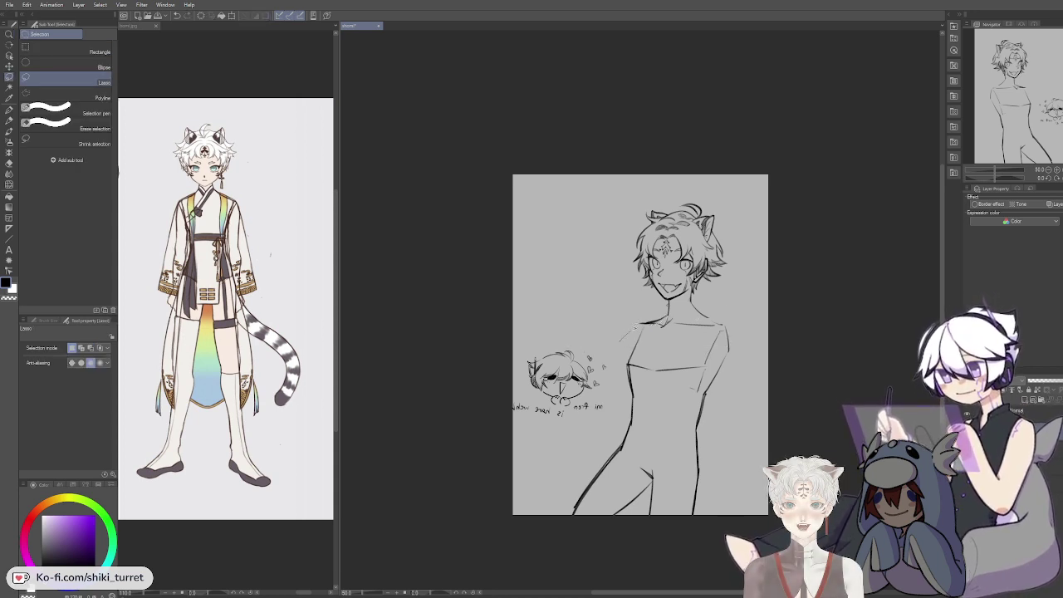
{"action": "mouse_move", "coordinate": [741, 370]}
{"action": "left_mouse_down"}
{"action": "mouse_move", "coordinate": [735, 523]}
{"action": "mouse_move", "coordinate": [588, 537]}
{"action": "mouse_move", "coordinate": [584, 511]}
{"action": "left_mouse_up"}
{"action": "key", "text": "ctrl+d"}
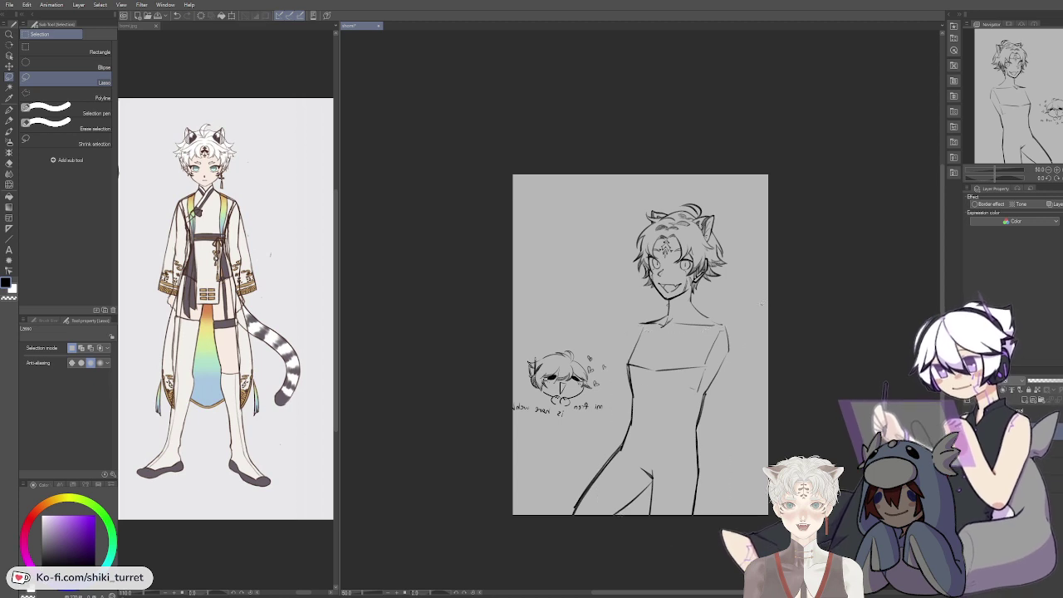
Step: Refine the chest's side contour and sketch the ribcage curve, the waistline and the curves where the thighs meet the hips
{"action": "key", "text": "e"}
{"action": "mouse_move", "coordinate": [632, 355]}
{"action": "left_mouse_down"}
{"action": "mouse_move", "coordinate": [645, 327]}
{"action": "mouse_move", "coordinate": [629, 369]}
{"action": "left_mouse_up"}
{"action": "key", "text": "p"}
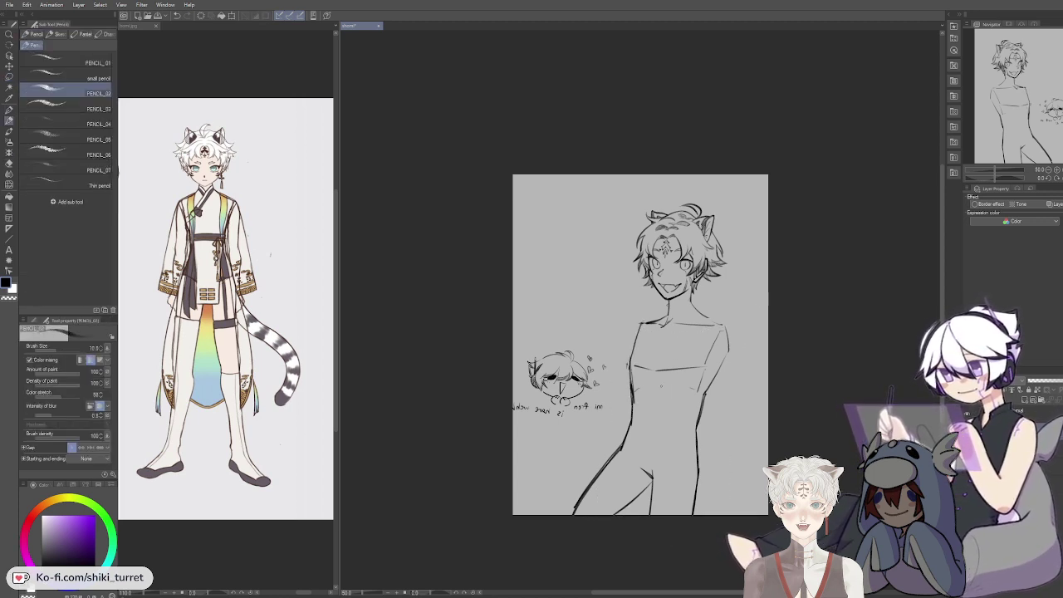
{"action": "left_click_drag", "start_coordinate": [632, 433], "coordinate": [688, 427]}
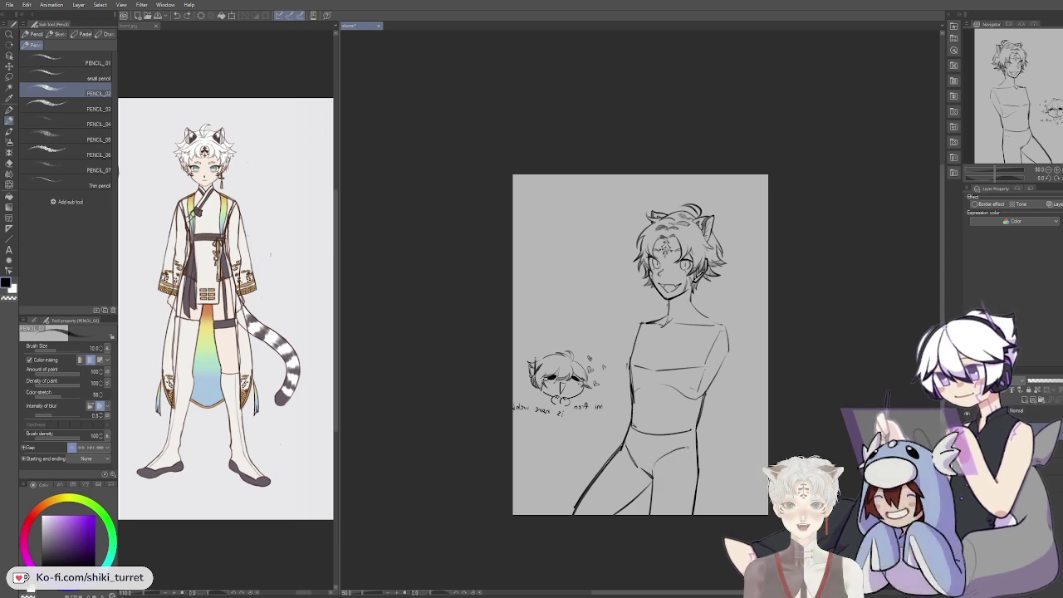
{"action": "key", "text": "ctrl"}
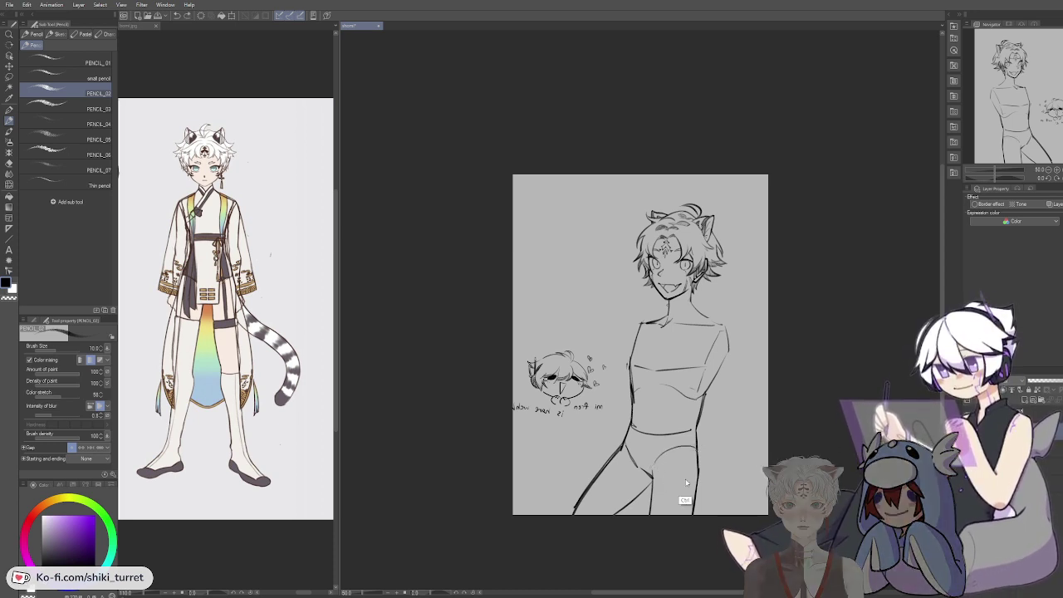
{"action": "key", "text": "ctrl+z"}
{"action": "left_click_drag", "start_coordinate": [654, 475], "coordinate": [692, 445]}
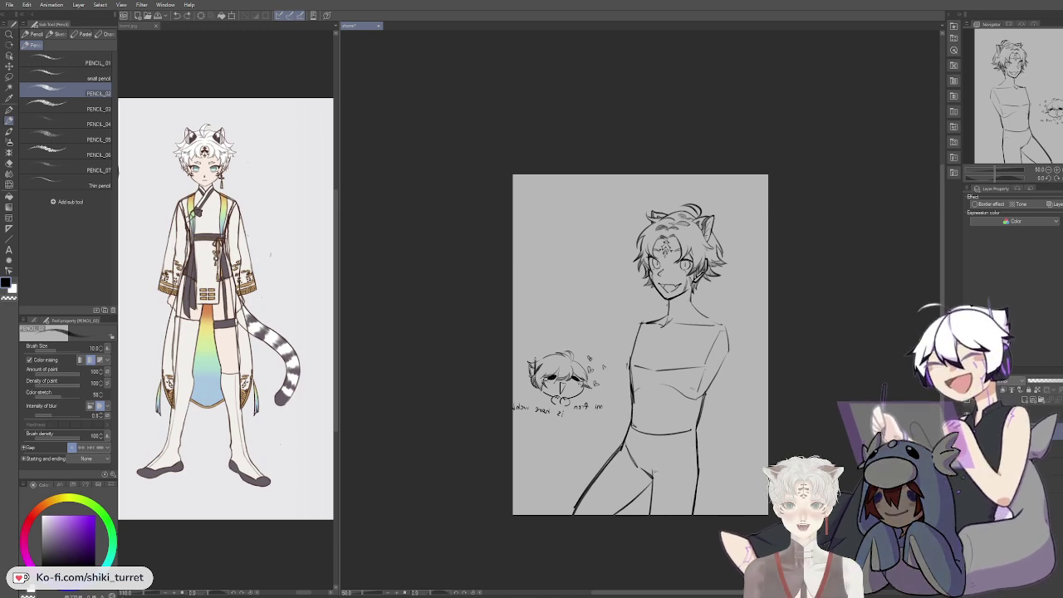
Step: Try to sketch an arm extending from the shoulder above the chibi head, with the forearm bent upward toward the face
{"action": "left_click", "coordinate": [741, 360], "text": "ctrl"}
{"action": "left_click_drag", "start_coordinate": [746, 359], "coordinate": [763, 349]}
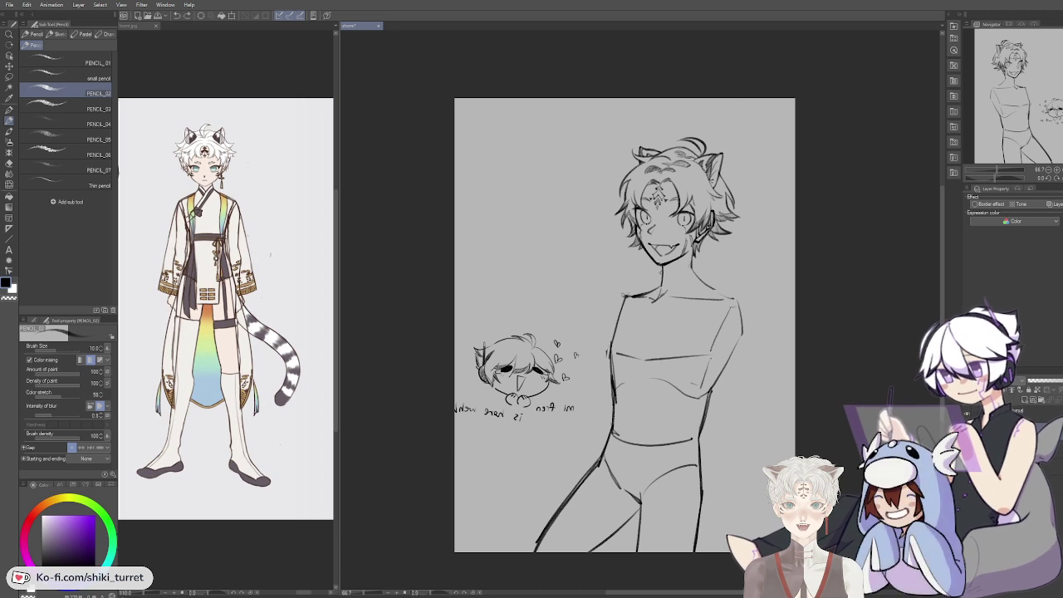
{"action": "mouse_move", "coordinate": [637, 297]}
{"action": "left_mouse_down"}
{"action": "mouse_move", "coordinate": [560, 319]}
{"action": "mouse_move", "coordinate": [592, 310]}
{"action": "left_mouse_up"}
{"action": "key", "text": "ctrl+z"}
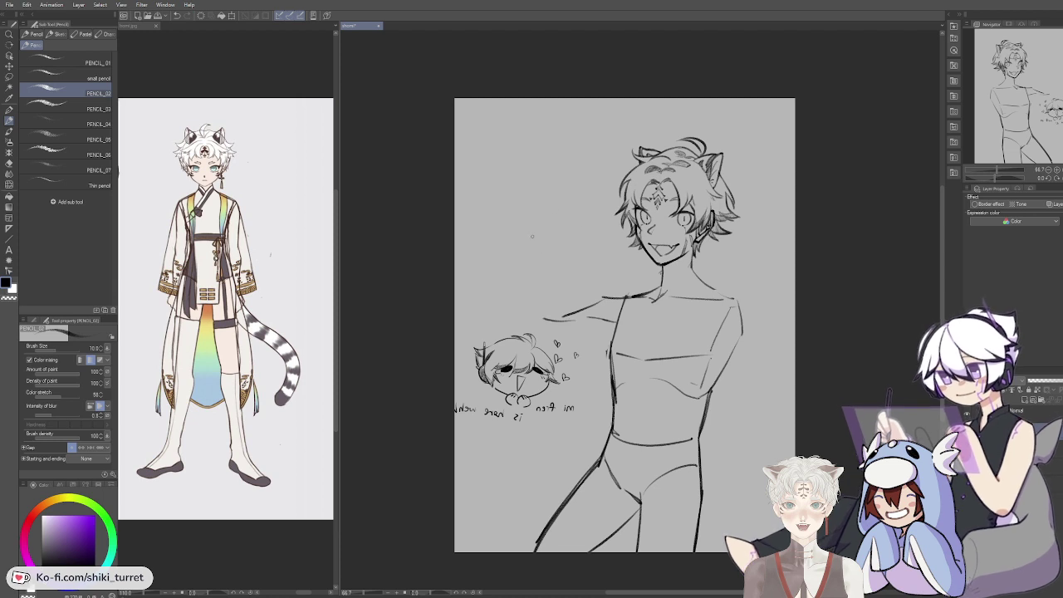
{"action": "mouse_move", "coordinate": [544, 236]}
{"action": "left_mouse_down"}
{"action": "mouse_move", "coordinate": [492, 327]}
{"action": "mouse_move", "coordinate": [543, 281]}
{"action": "mouse_move", "coordinate": [517, 309]}
{"action": "left_mouse_up"}
{"action": "key", "text": "ctrl+z"}
{"action": "key", "text": "ctrl+z"}
{"action": "left_click_drag", "start_coordinate": [573, 243], "coordinate": [510, 347]}
{"action": "key", "text": "ctrl+z"}
{"action": "key", "text": "ctrl+z"}
{"action": "mouse_move", "coordinate": [598, 261]}
{"action": "left_mouse_down"}
{"action": "mouse_move", "coordinate": [555, 344]}
{"action": "mouse_move", "coordinate": [547, 338]}
{"action": "mouse_move", "coordinate": [611, 352]}
{"action": "left_mouse_up"}
{"action": "key", "text": "ctrl+z"}
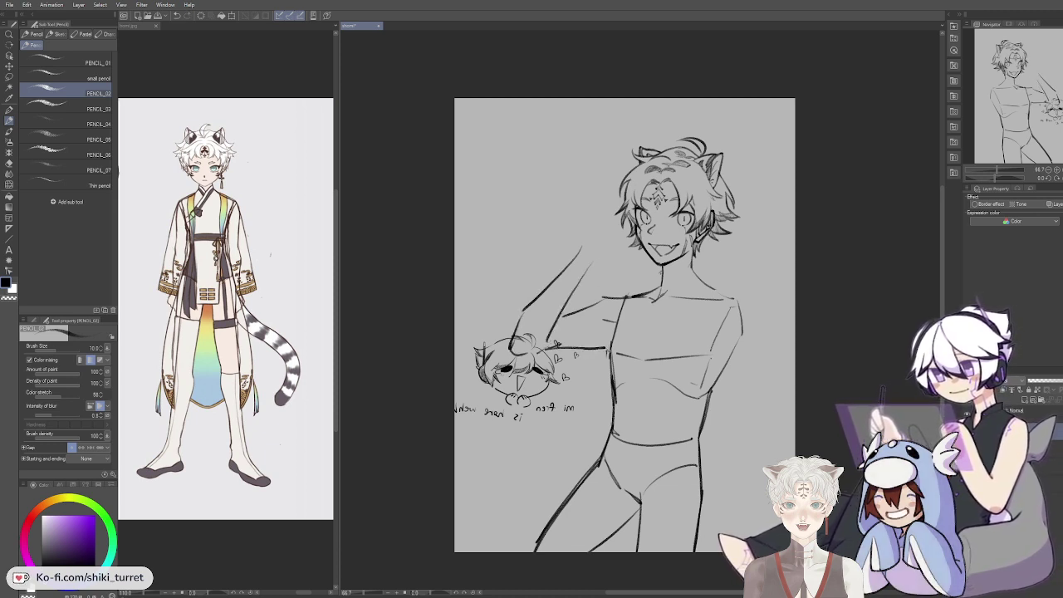
{"action": "key", "text": "ctrl+z"}
{"action": "key", "text": "ctrl+z"}
{"action": "key", "text": "ctrl+z"}
{"action": "key", "text": "ctrl+z"}
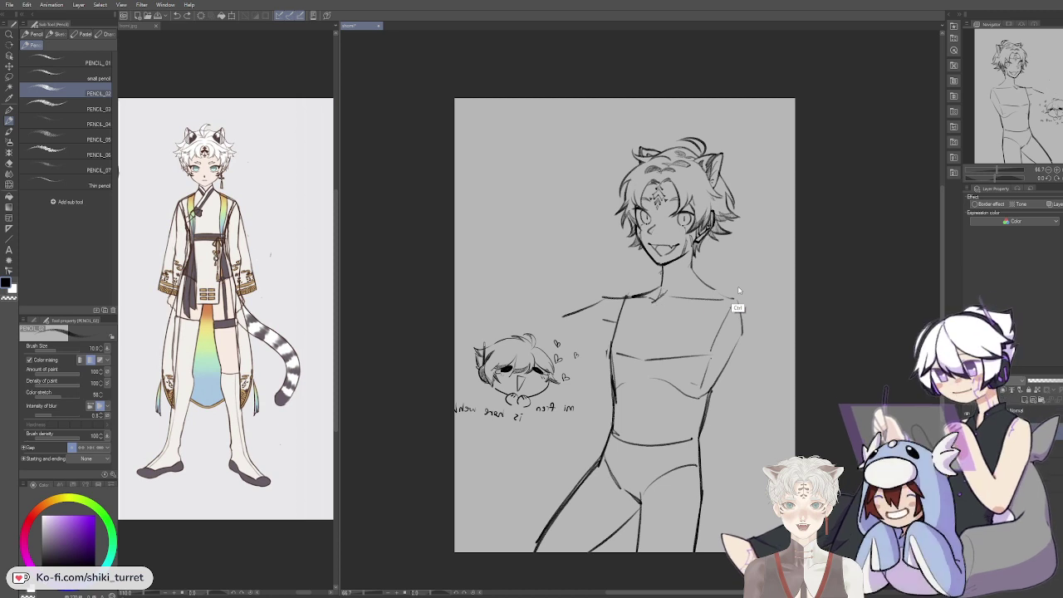
Step: Try a second version of the bent arm, with a more horizontal upper arm and the forearm raised toward the face
{"action": "left_click_drag", "start_coordinate": [576, 289], "coordinate": [631, 291]}
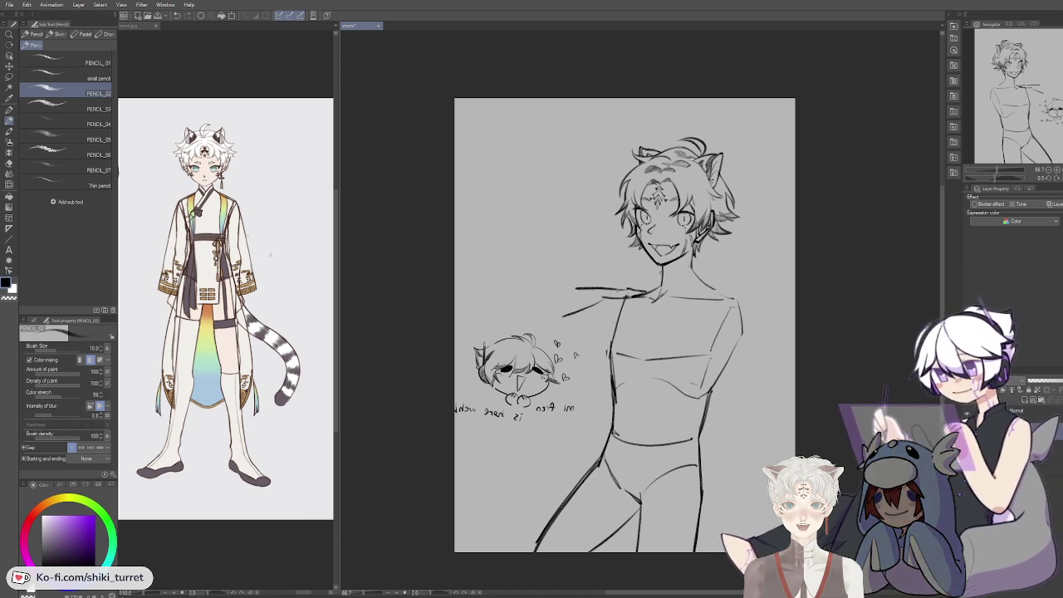
{"action": "key", "text": "ctrl+z"}
{"action": "mouse_move", "coordinate": [580, 239]}
{"action": "left_mouse_down"}
{"action": "mouse_move", "coordinate": [520, 302]}
{"action": "mouse_move", "coordinate": [515, 324]}
{"action": "left_mouse_up"}
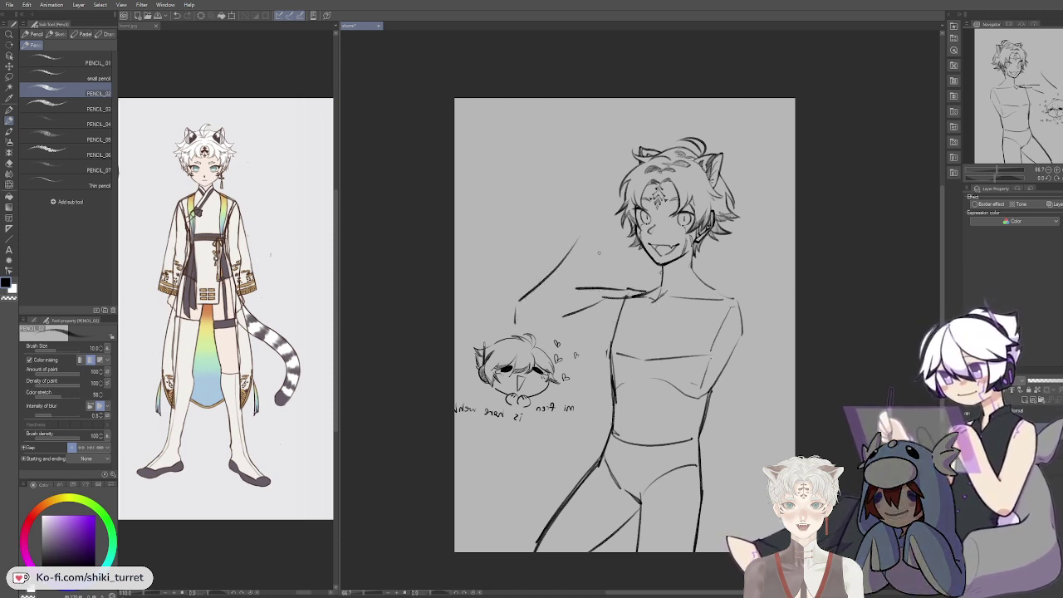
{"action": "key", "text": "e"}
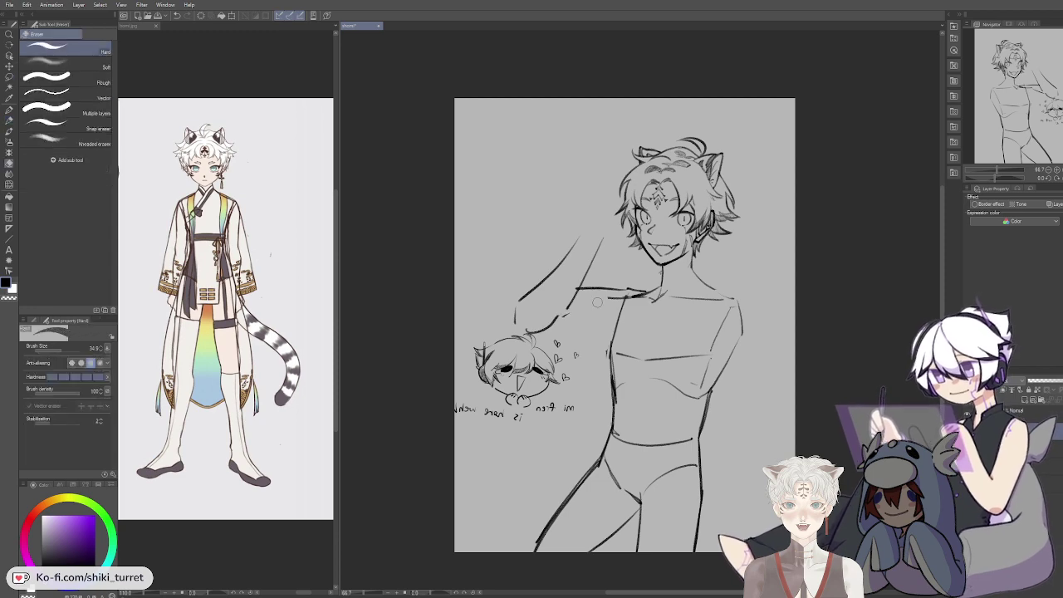
{"action": "key", "text": "p"}
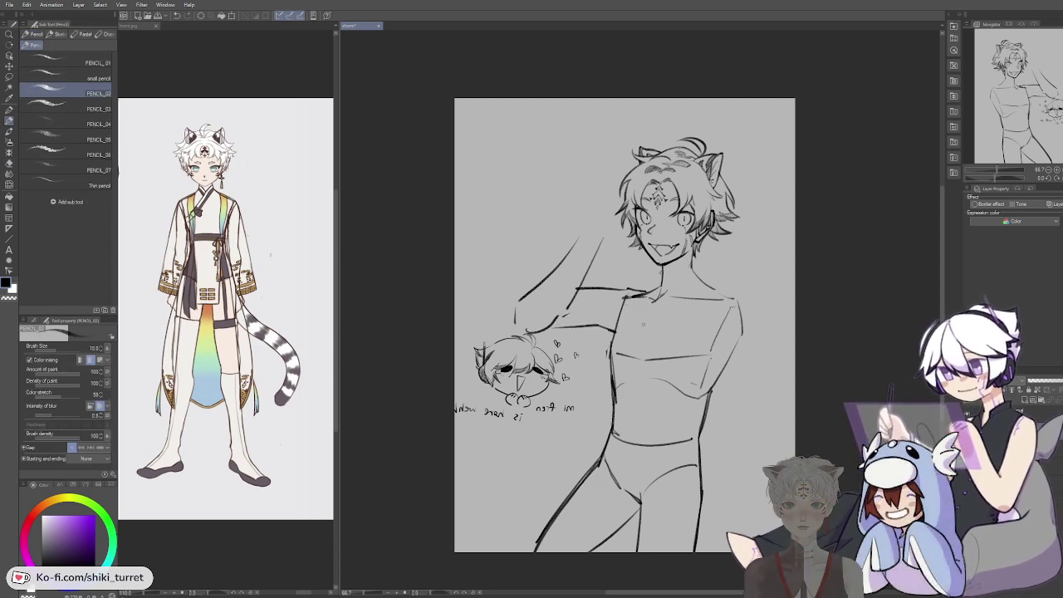
Step: Erase the leftover line inside the upper arm and redraw the arm's underside as a curve into the torso
{"action": "key", "text": "ctrl+z"}
{"action": "key", "text": "ctrl+z"}
{"action": "key", "text": "e"}
{"action": "left_click_drag", "start_coordinate": [566, 316], "coordinate": [628, 296]}
{"action": "key", "text": "p"}
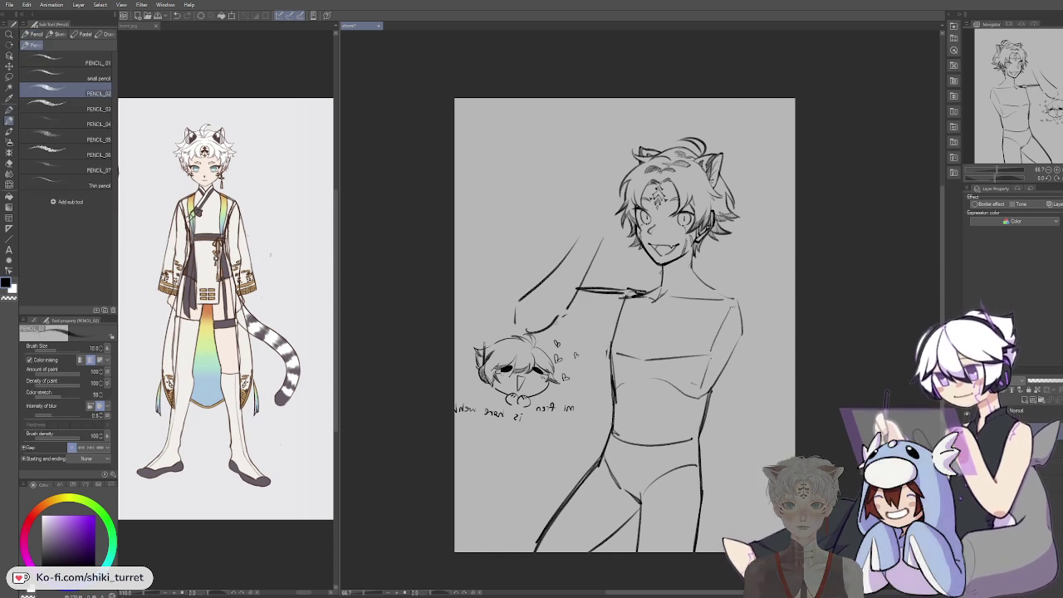
{"action": "left_click_drag", "start_coordinate": [550, 323], "coordinate": [610, 330]}
{"action": "key", "text": "ctrl+z"}
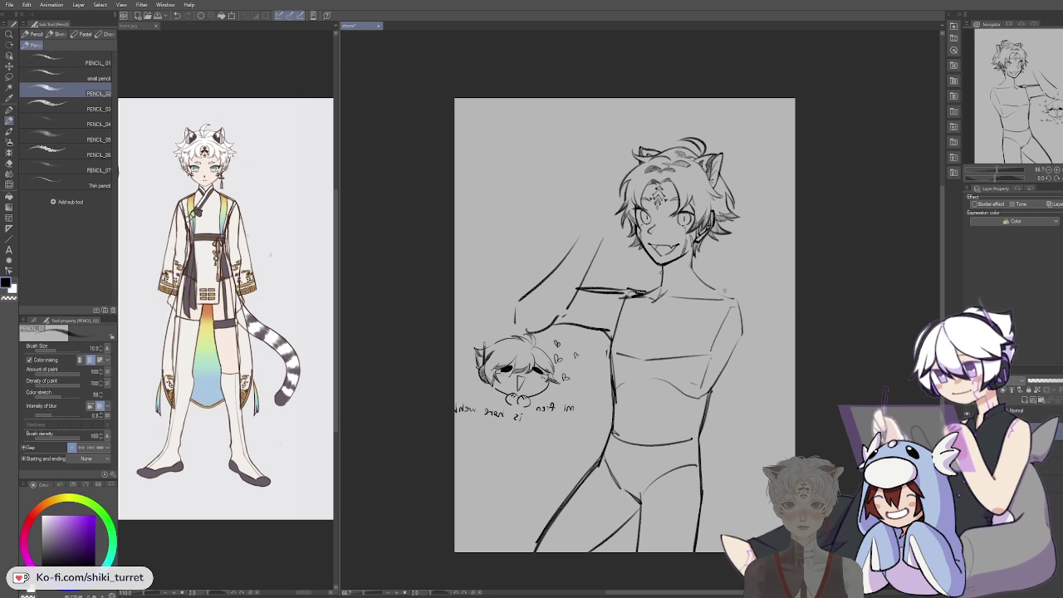
Step: Try extending the opposite shoulder and sketching a raised hand beside the face, and undo these strokes
{"action": "left_click_drag", "start_coordinate": [725, 291], "coordinate": [751, 309]}
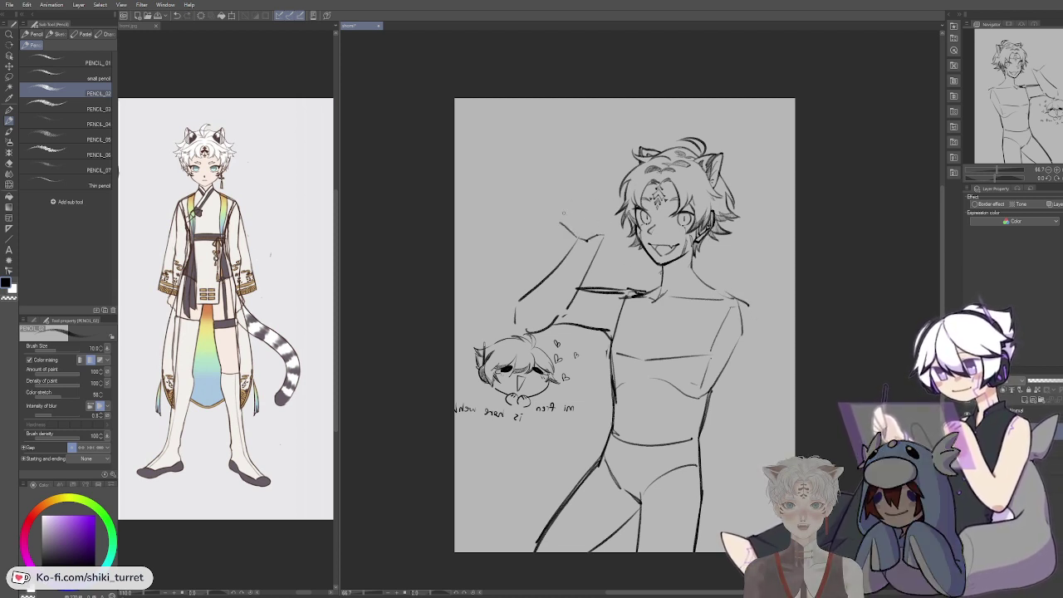
{"action": "left_click_drag", "start_coordinate": [592, 234], "coordinate": [607, 188]}
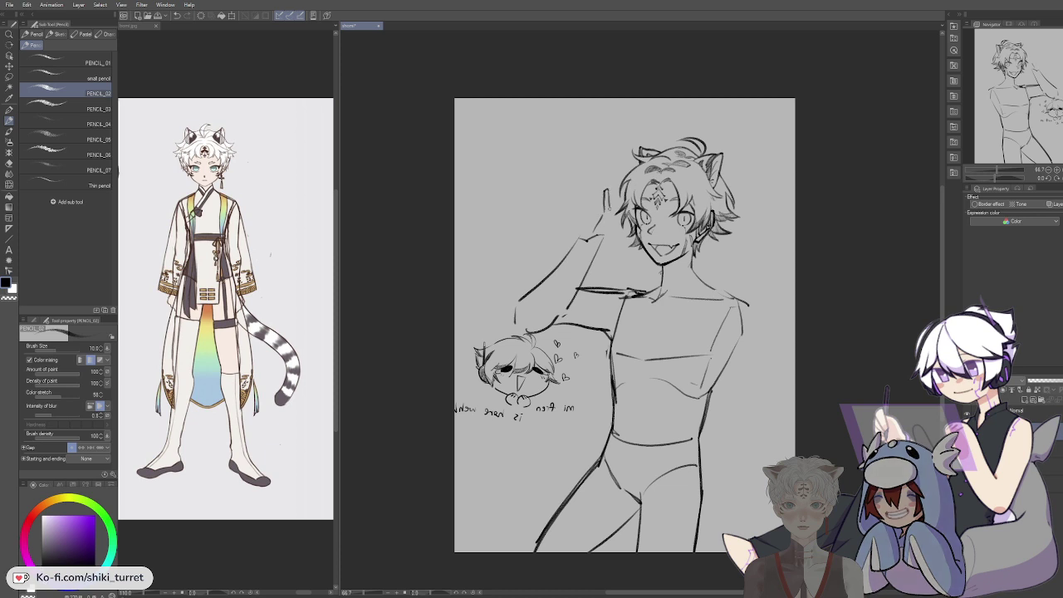
{"action": "key", "text": "ctrl+z"}
{"action": "key", "text": "ctrl+z"}
{"action": "key", "text": "ctrl+z"}
{"action": "key", "text": "ctrl+z"}
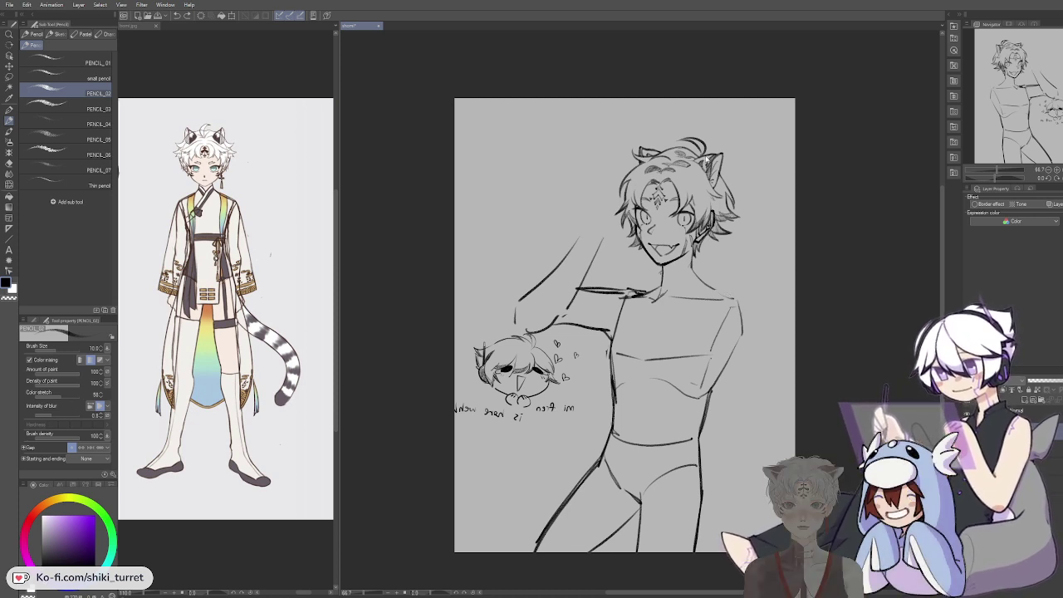
Step: Undo the bent arm's strokes and erase the leftover arm line and stray marks at the shoulder
{"action": "key", "text": "ctrl+z"}
{"action": "key", "text": "ctrl+z"}
{"action": "key", "text": "ctrl+z"}
{"action": "key", "text": "ctrl+z"}
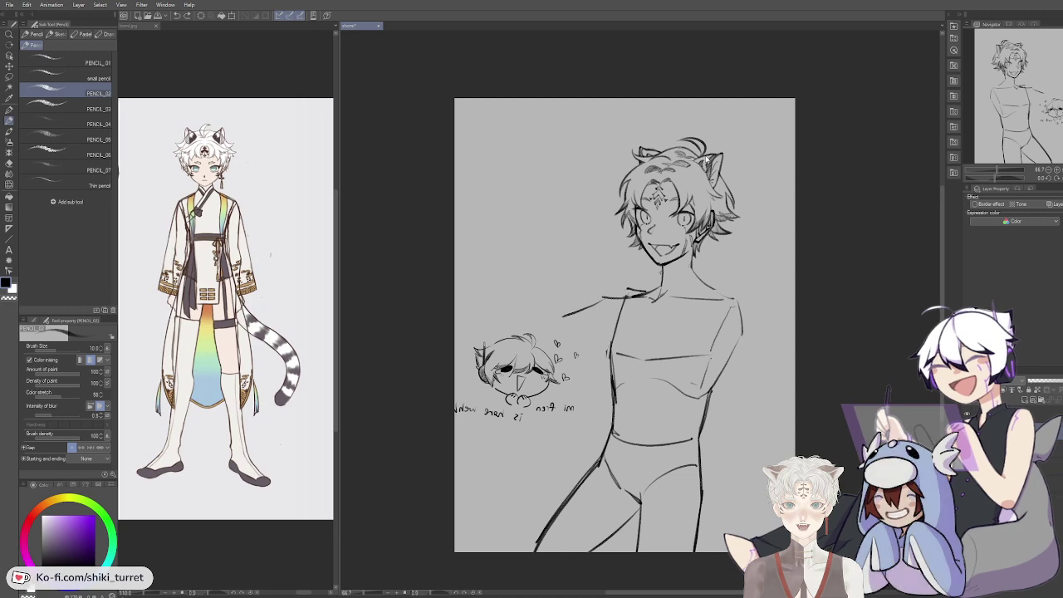
{"action": "key", "text": "e"}
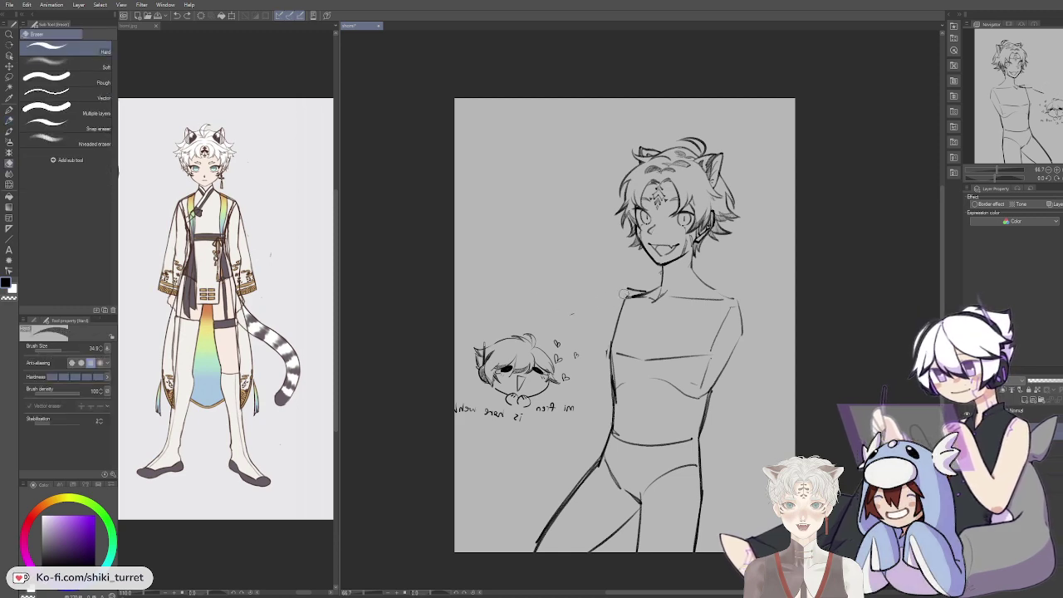
{"action": "left_click_drag", "start_coordinate": [624, 293], "coordinate": [645, 289]}
Step: Flip the canvas back to its unmirrored orientation and extend the shoulder line outward with a short sloping pencil stroke
{"action": "left_click_drag", "start_coordinate": [814, 329], "coordinate": [762, 316]}
{"action": "key", "text": "p"}
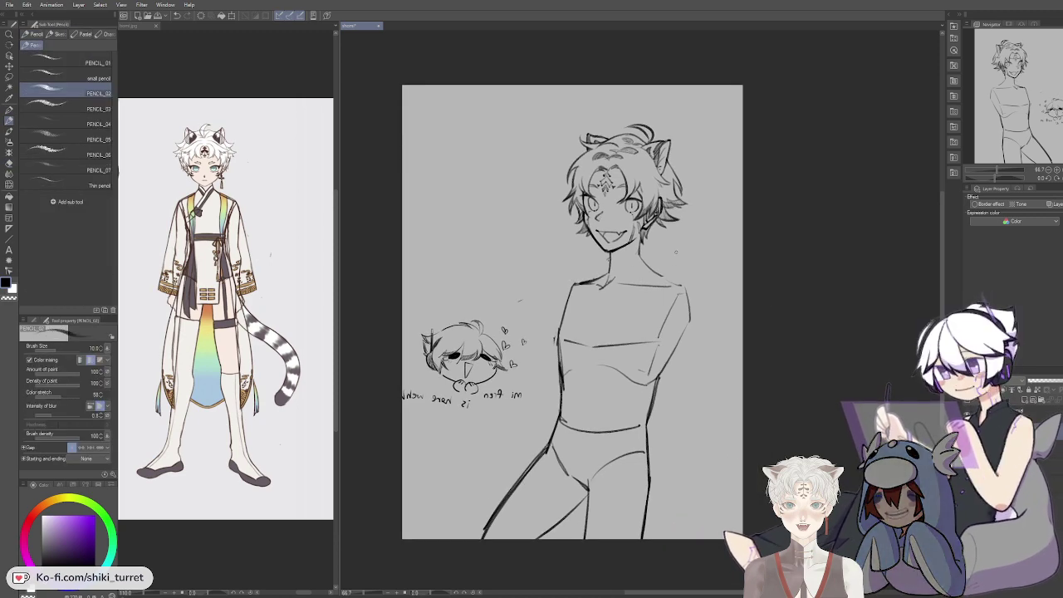
{"action": "key", "text": "h"}
{"action": "left_click_drag", "start_coordinate": [868, 259], "coordinate": [716, 258]}
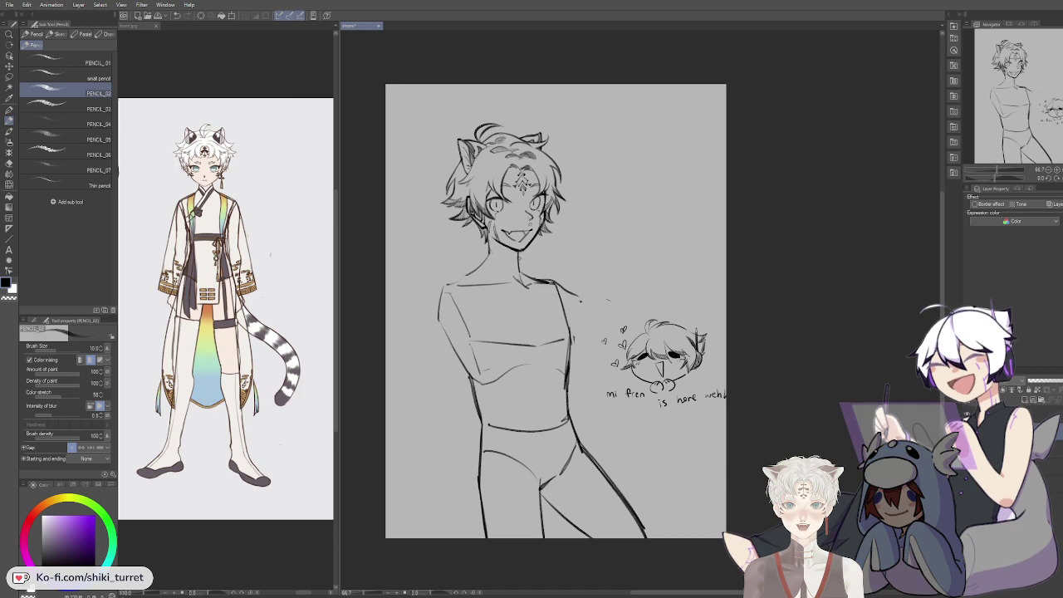
{"action": "left_click_drag", "start_coordinate": [603, 292], "coordinate": [600, 289]}
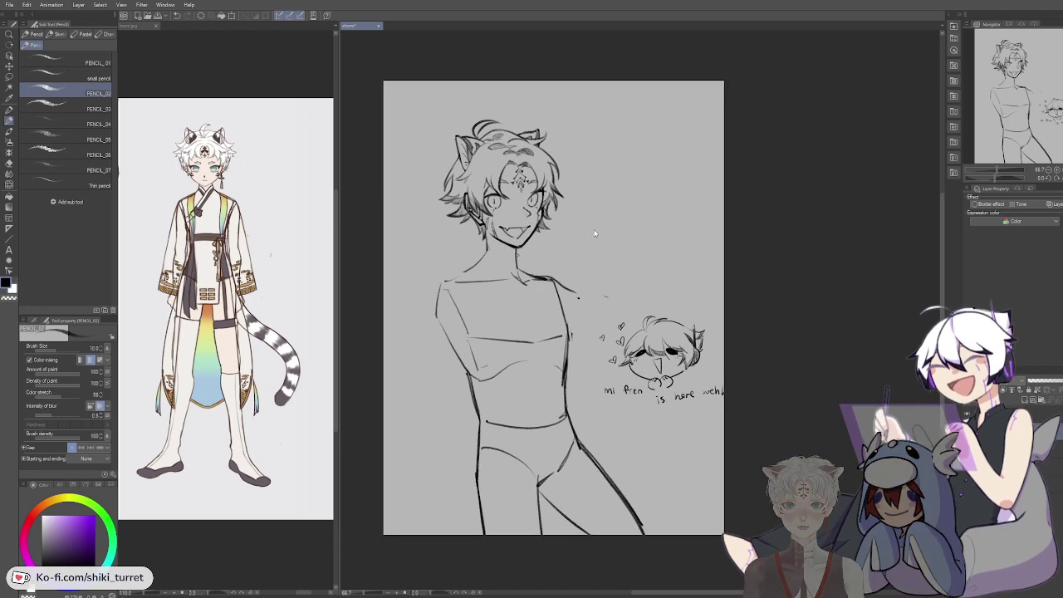
{"action": "left_click_drag", "start_coordinate": [616, 222], "coordinate": [641, 204]}
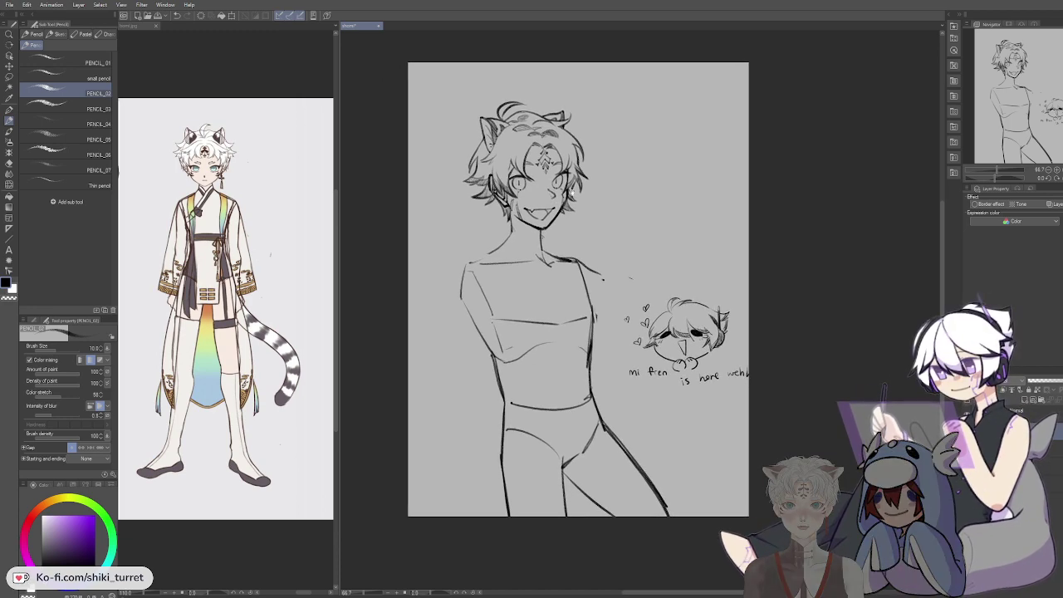
Step: Try short pencil strokes for a hand just below the chin, and undo them
{"action": "left_click_drag", "start_coordinate": [564, 217], "coordinate": [583, 235]}
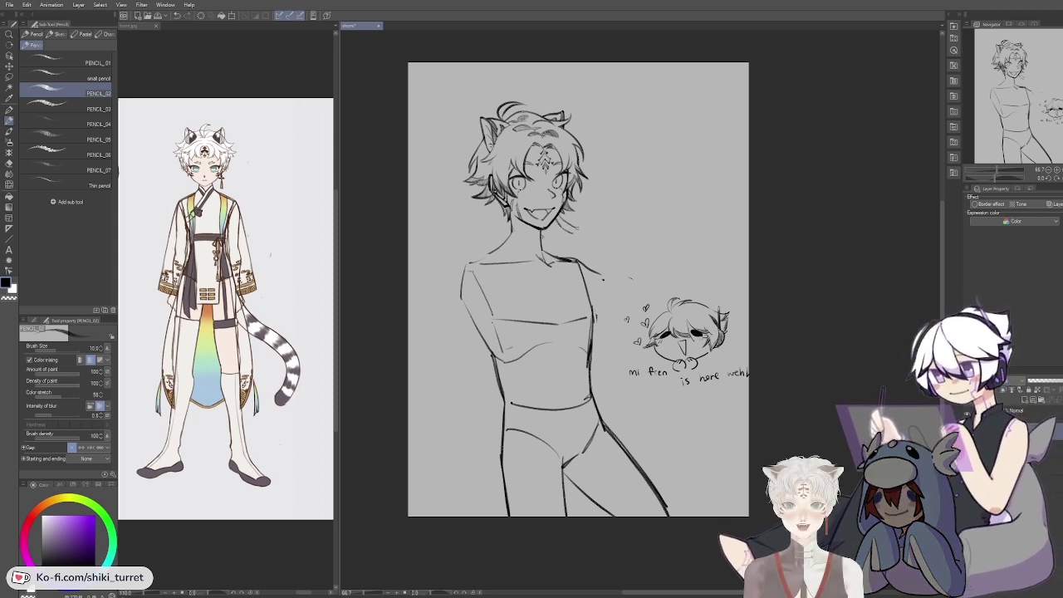
{"action": "key", "text": "ctrl+z"}
{"action": "mouse_move", "coordinate": [560, 215]}
{"action": "left_mouse_down"}
{"action": "mouse_move", "coordinate": [580, 230]}
{"action": "mouse_move", "coordinate": [566, 245]}
{"action": "left_mouse_up"}
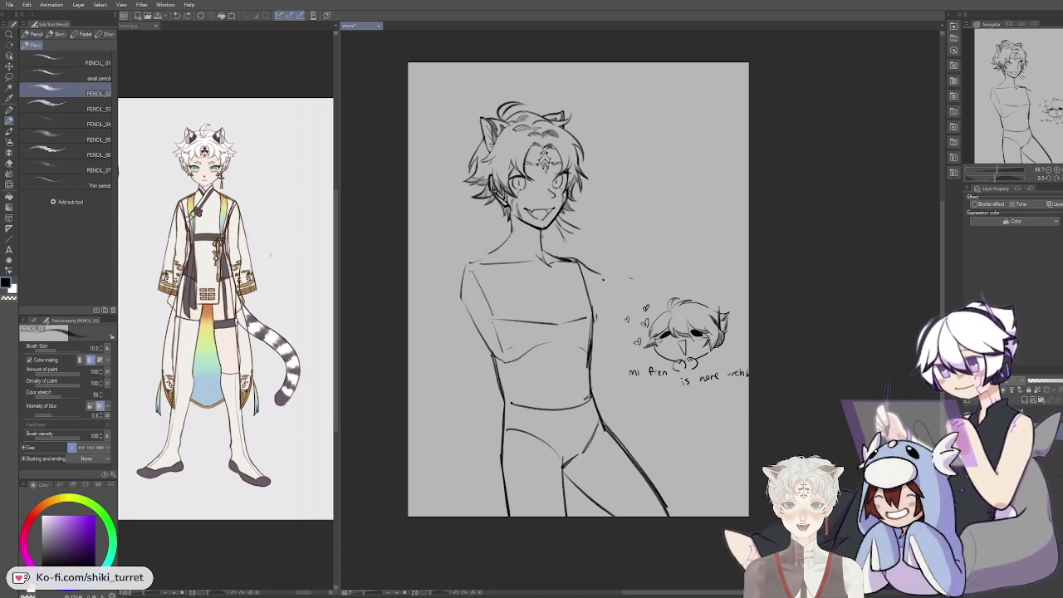
{"action": "key", "text": "ctrl+z"}
{"action": "key", "text": "ctrl+z"}
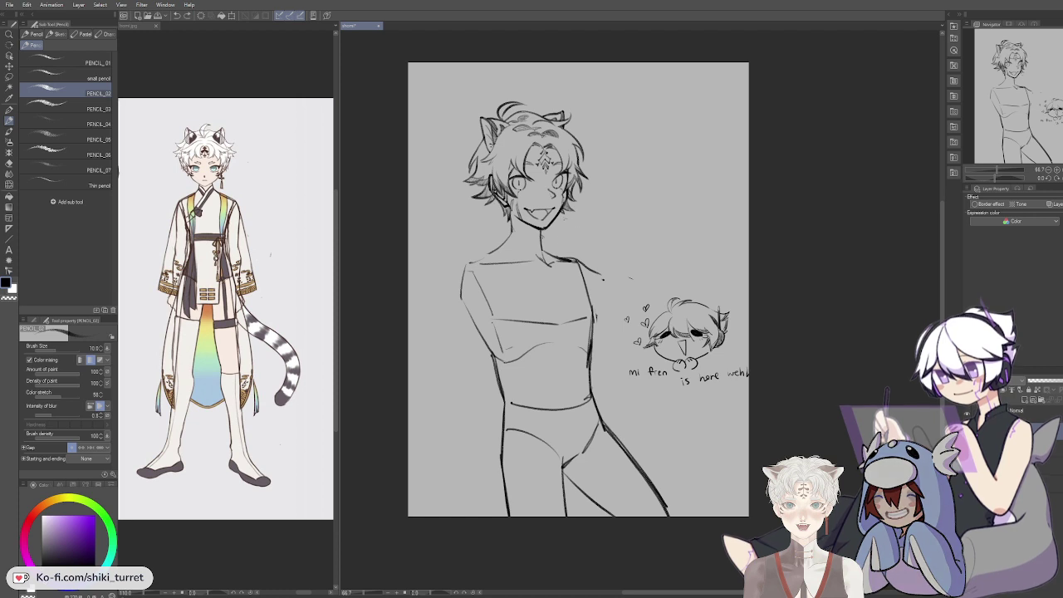
Step: Sketch a curled hand at the chin with knuckle line, folded fingers and fingertip, and erase the stray marks around it
{"action": "left_click_drag", "start_coordinate": [564, 221], "coordinate": [595, 227]}
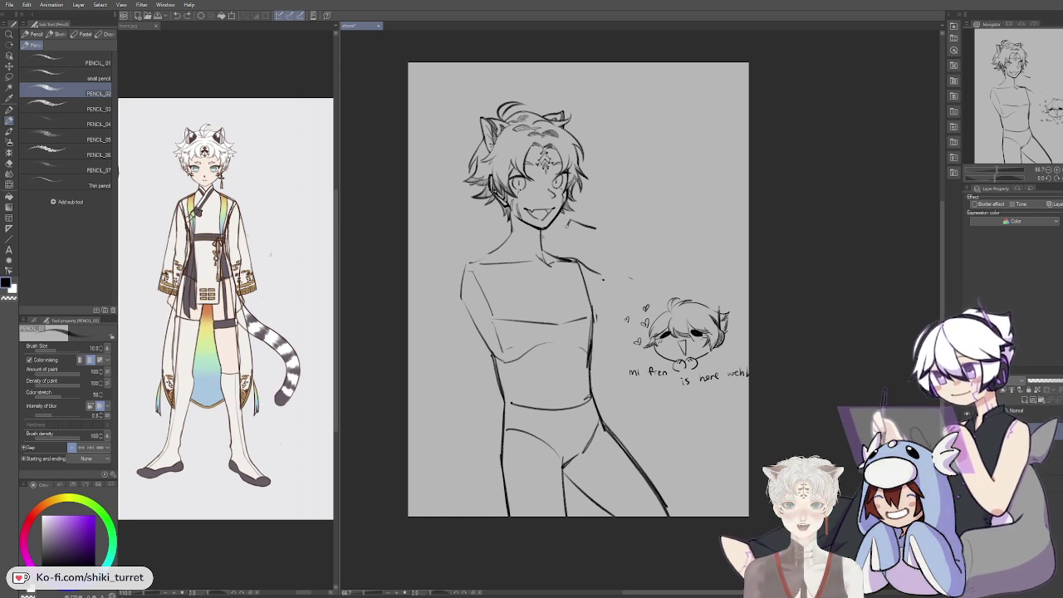
{"action": "left_click_drag", "start_coordinate": [582, 224], "coordinate": [588, 246]}
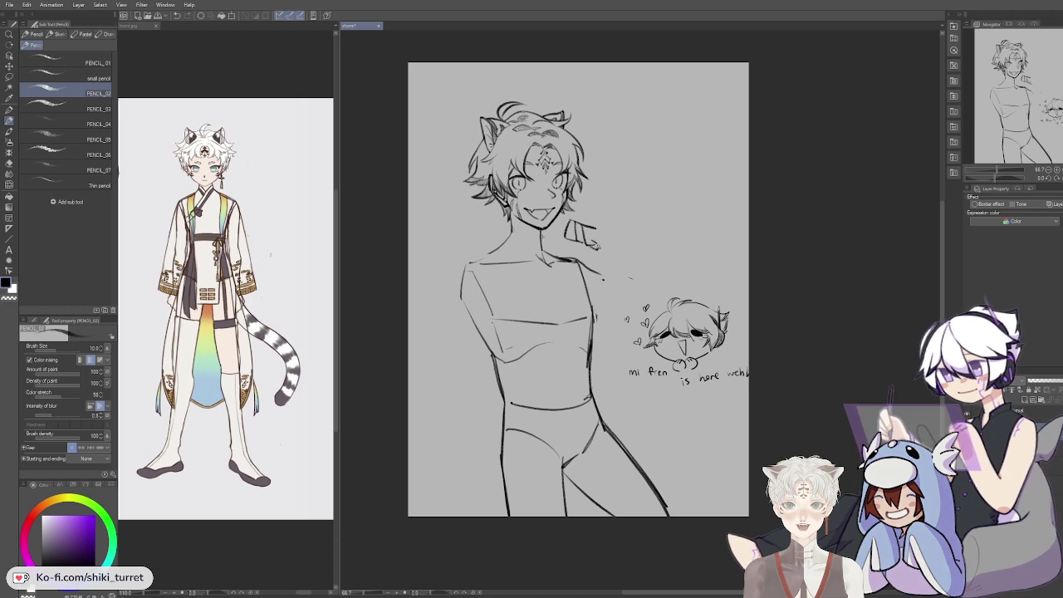
{"action": "left_click_drag", "start_coordinate": [562, 214], "coordinate": [570, 221]}
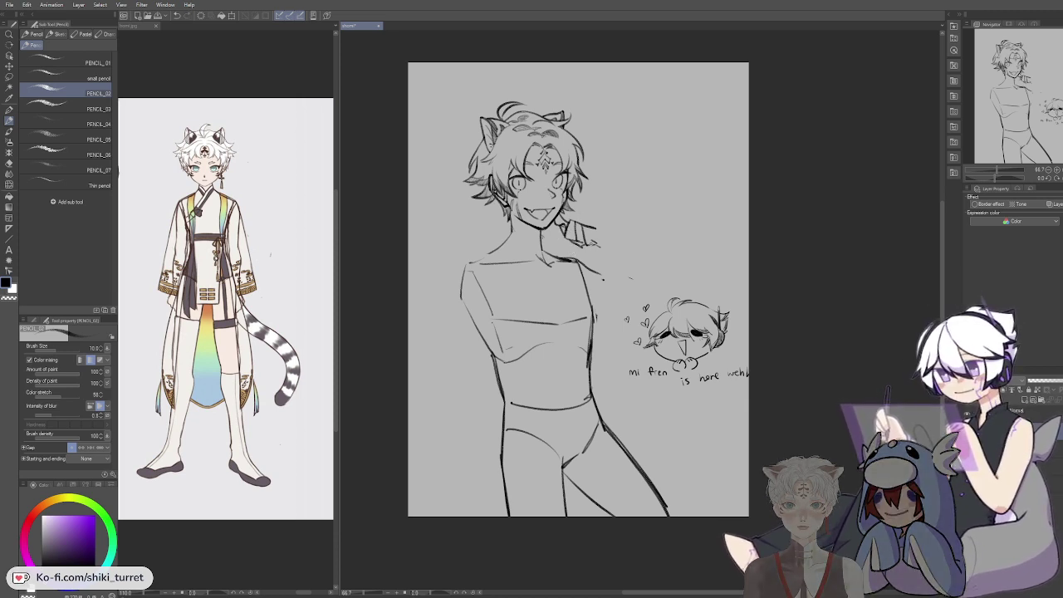
{"action": "key", "text": "e"}
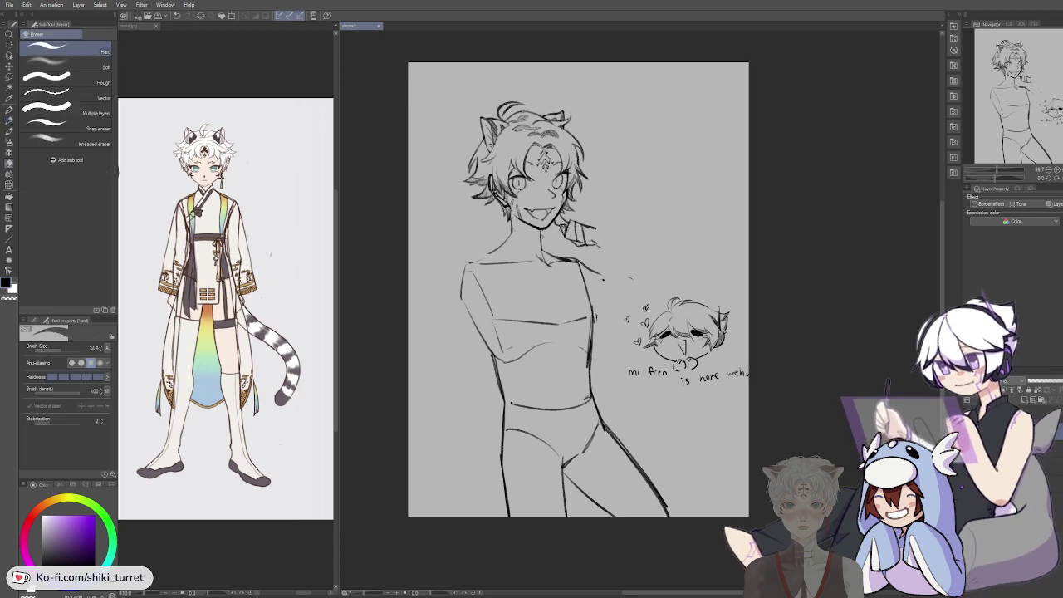
{"action": "left_click_drag", "start_coordinate": [561, 224], "coordinate": [565, 228]}
{"action": "key", "text": "p"}
{"action": "key", "text": "p"}
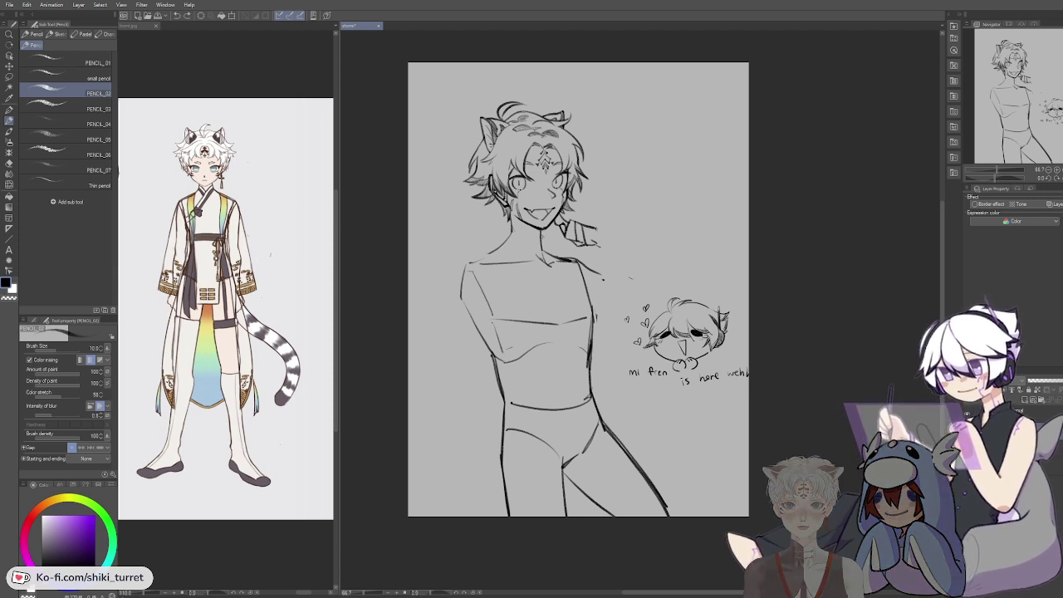
Step: Sketch the raised forearm from the hand down to a bent elbow, and join the upper arm to the shoulder and torso
{"action": "left_click_drag", "start_coordinate": [596, 228], "coordinate": [639, 312]}
{"action": "key", "text": "ctrl+z"}
{"action": "left_click_drag", "start_coordinate": [598, 228], "coordinate": [648, 323]}
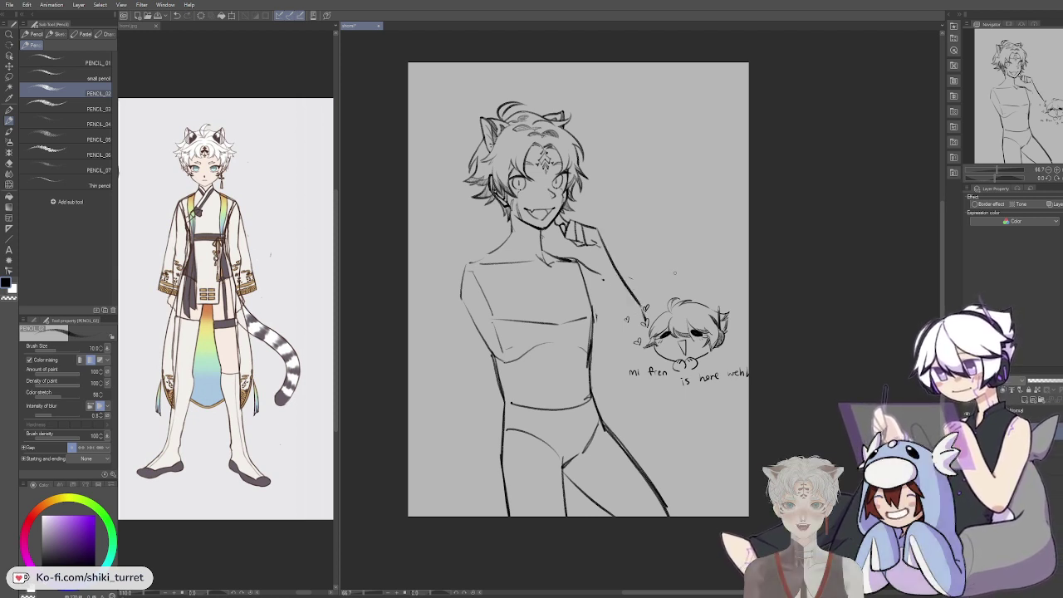
{"action": "left_click_drag", "start_coordinate": [591, 251], "coordinate": [608, 300]}
{"action": "key", "text": "ctrl+z"}
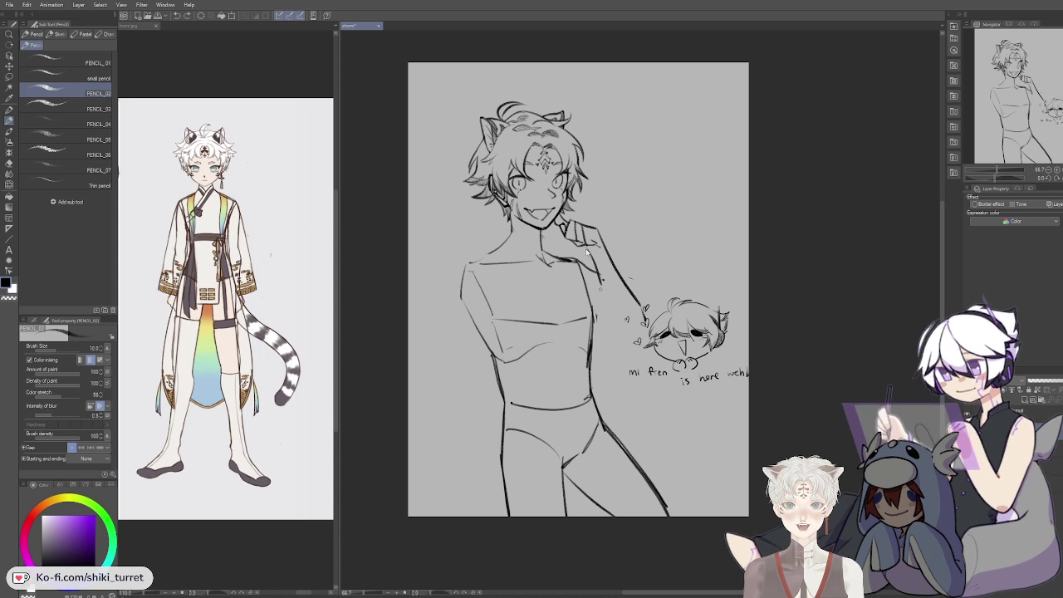
{"action": "key", "text": "ctrl+z"}
{"action": "left_click_drag", "start_coordinate": [591, 261], "coordinate": [615, 330]}
{"action": "left_click_drag", "start_coordinate": [617, 333], "coordinate": [631, 344]}
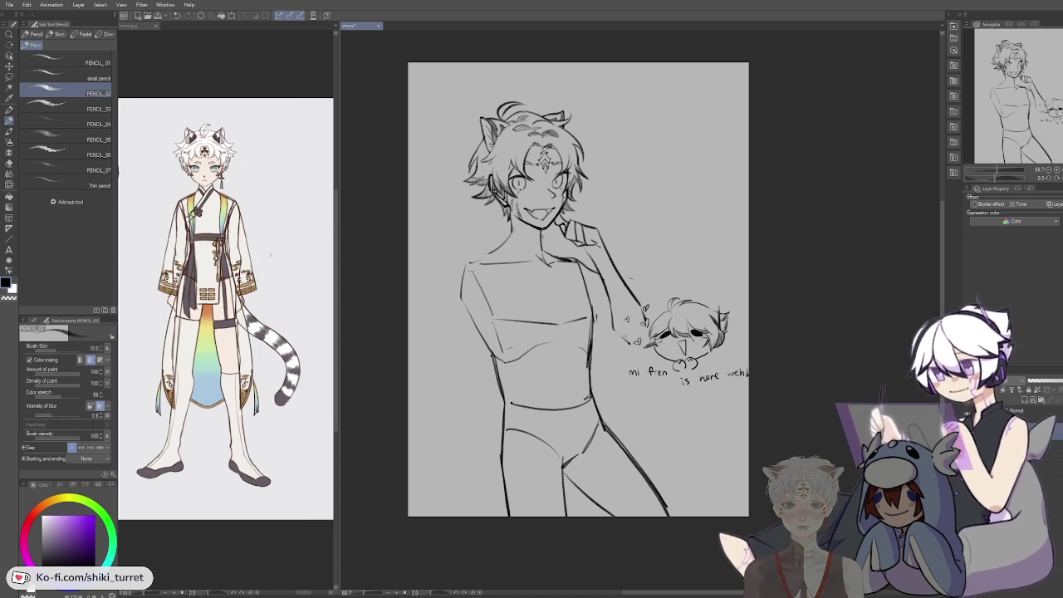
{"action": "key", "text": "ctrl+z"}
{"action": "key", "text": "ctrl+z"}
{"action": "left_click_drag", "start_coordinate": [611, 304], "coordinate": [619, 326]}
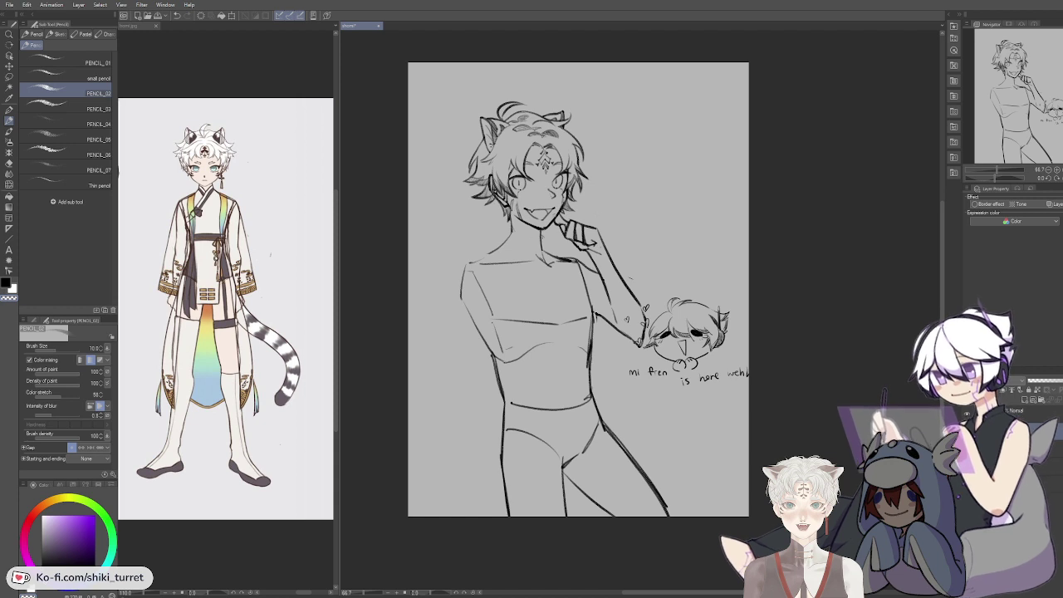
Step: Rework the shoulder line between the neck and the raised arm with a darker stroke
{"action": "key", "text": "ctrl+z"}
{"action": "key", "text": "c"}
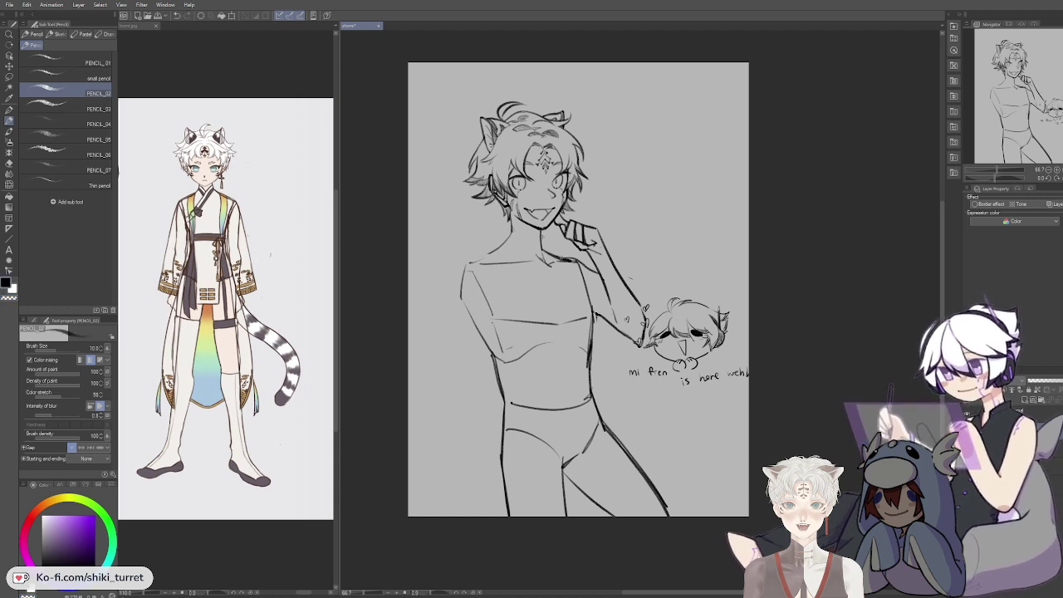
{"action": "left_click_drag", "start_coordinate": [558, 256], "coordinate": [596, 274]}
{"action": "key", "text": "ctrl+z"}
{"action": "key", "text": "ctrl+z"}
{"action": "key", "text": "ctrl+z"}
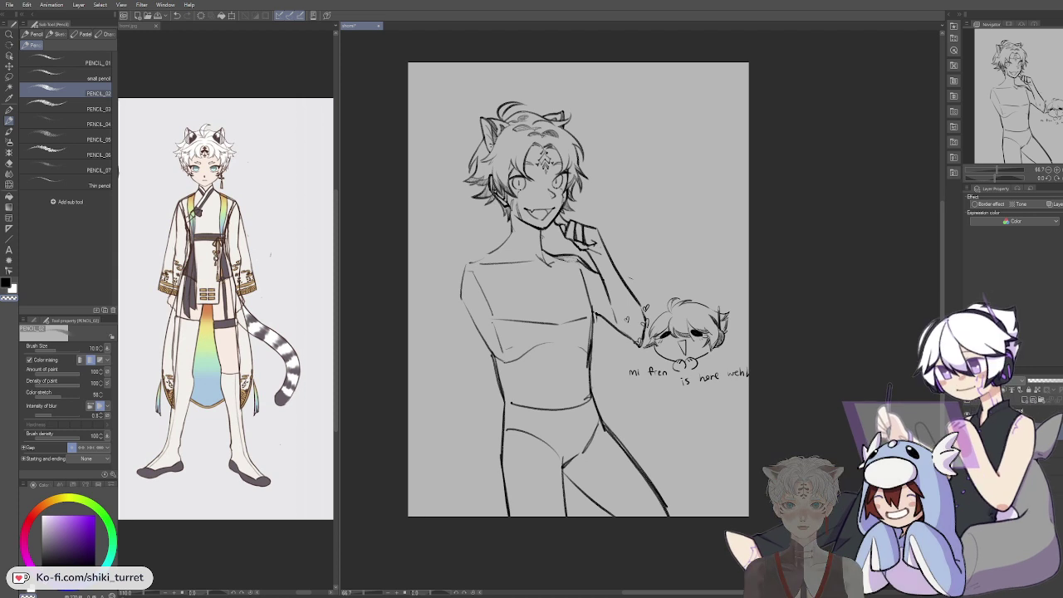
Step: Turn the sketch layer blue with the layer color effect, lower its opacity and add a new layer
{"action": "left_click", "coordinate": [1054, 204]}
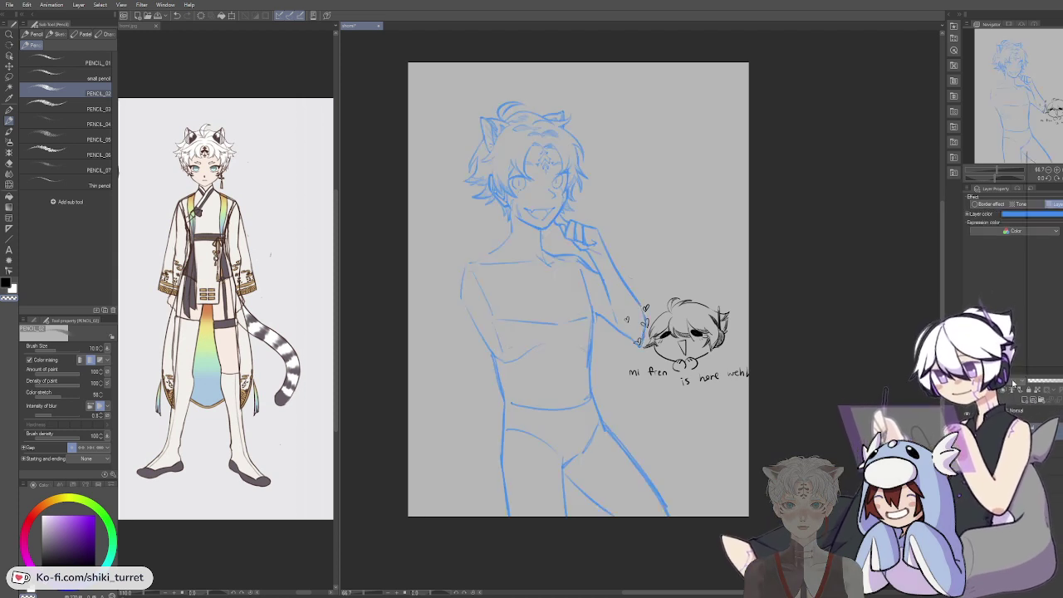
{"action": "left_click", "coordinate": [1053, 383]}
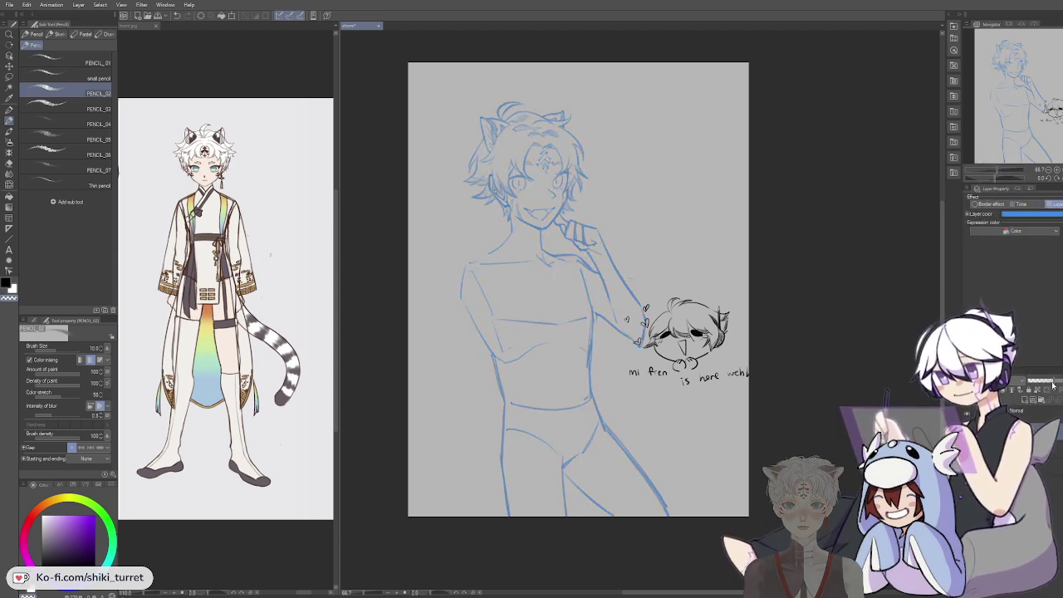
{"action": "left_click", "coordinate": [1023, 402]}
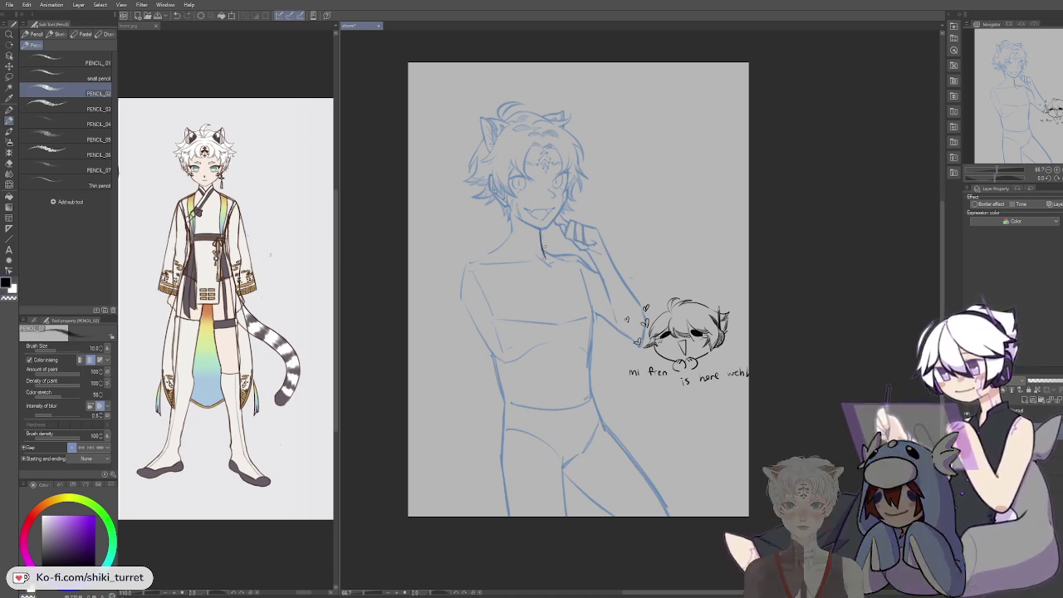
Step: Draw the neck sides and both shoulder slopes in black pencil over the blue sketch
{"action": "key", "text": "ctrl+z"}
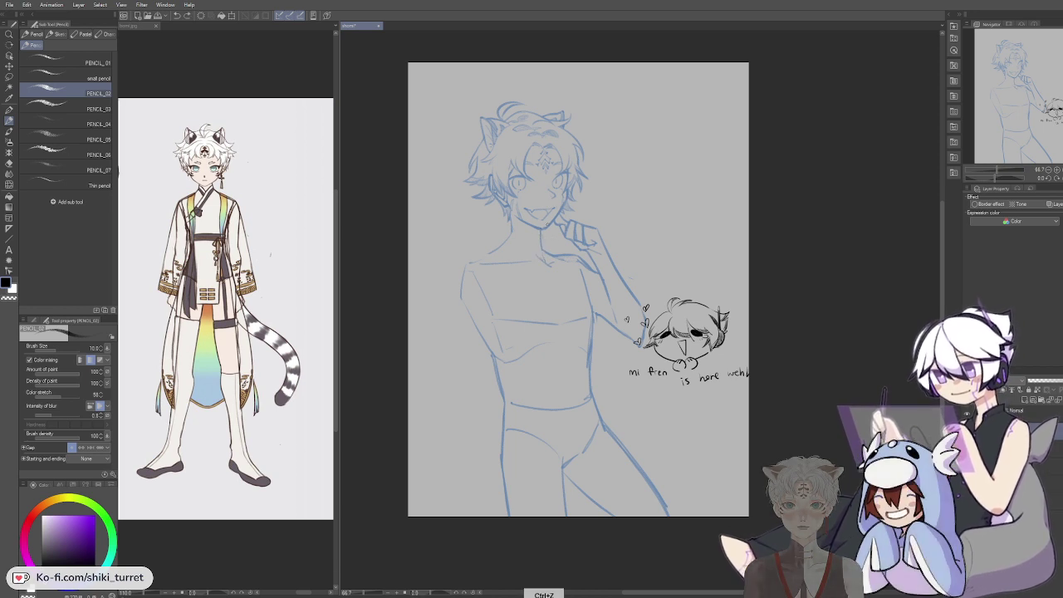
{"action": "mouse_move", "coordinate": [540, 229]}
{"action": "left_mouse_down"}
{"action": "mouse_move", "coordinate": [544, 259]}
{"action": "mouse_move", "coordinate": [510, 238]}
{"action": "mouse_move", "coordinate": [489, 255]}
{"action": "mouse_move", "coordinate": [597, 273]}
{"action": "left_mouse_up"}
{"action": "key", "text": "ctrl+z"}
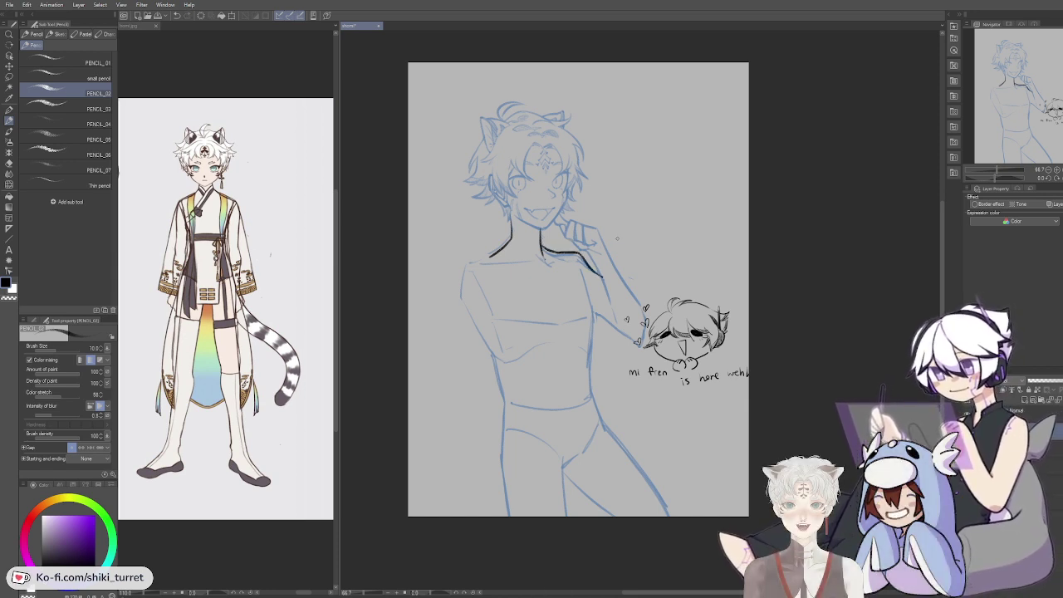
{"action": "key", "text": "ctrl+z"}
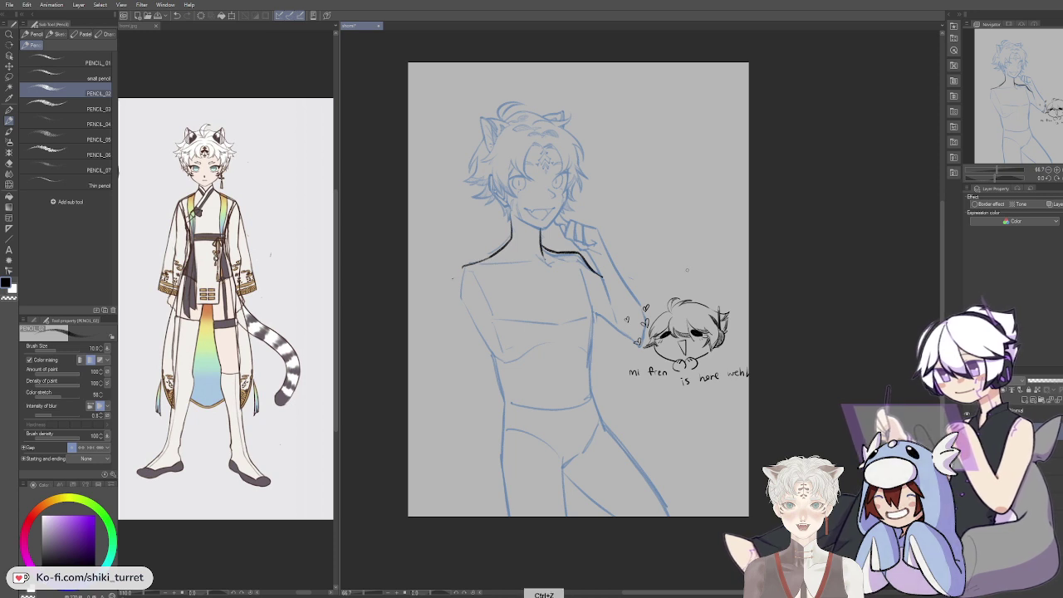
Step: Draw the lowered arm's outer line from the shoulder down to the bent elbow, undoing and redrawing it as a smooth curve
{"action": "mouse_move", "coordinate": [495, 253]}
{"action": "left_mouse_down"}
{"action": "mouse_move", "coordinate": [452, 273]}
{"action": "mouse_move", "coordinate": [468, 271]}
{"action": "mouse_move", "coordinate": [433, 350]}
{"action": "left_mouse_up"}
{"action": "key", "text": "ctrl+z"}
{"action": "key", "text": "ctrl+z"}
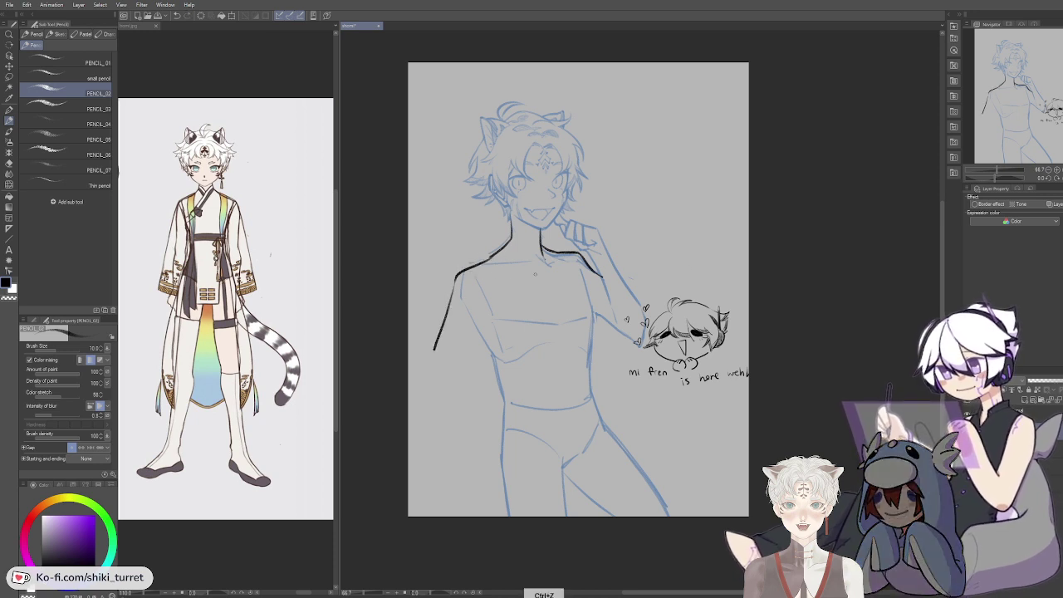
{"action": "mouse_move", "coordinate": [494, 256]}
{"action": "left_mouse_down"}
{"action": "mouse_move", "coordinate": [453, 276]}
{"action": "mouse_move", "coordinate": [461, 267]}
{"action": "mouse_move", "coordinate": [437, 381]}
{"action": "mouse_move", "coordinate": [472, 374]}
{"action": "left_mouse_up"}
{"action": "key", "text": "ctrl+z"}
{"action": "key", "text": "ctrl+z"}
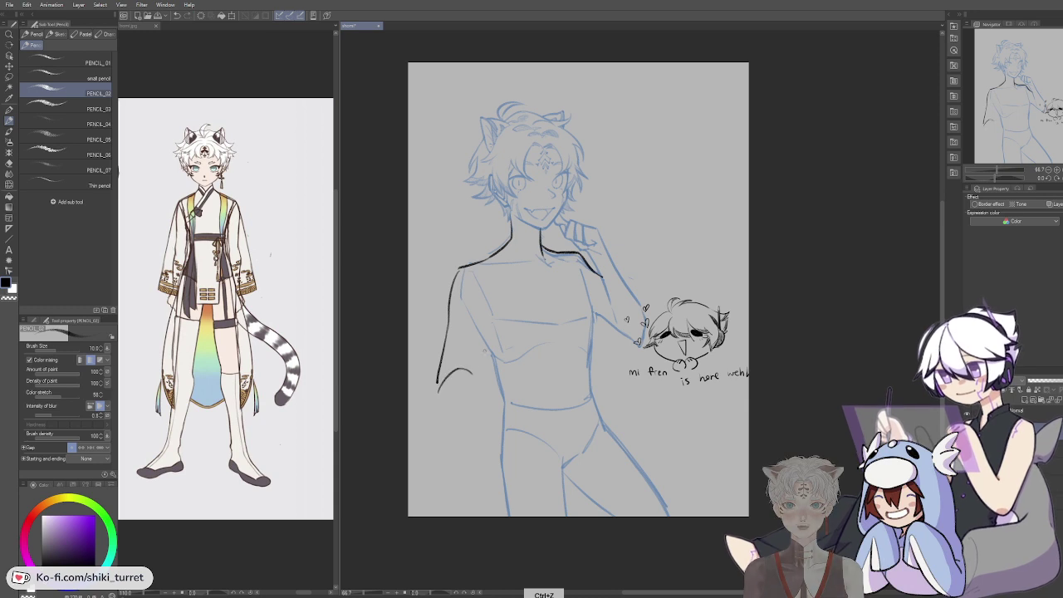
Step: Add the lowered arm's inner upper-arm line and draw both forearm lines from the elbow down across the hip
{"action": "key", "text": "ctrl+z"}
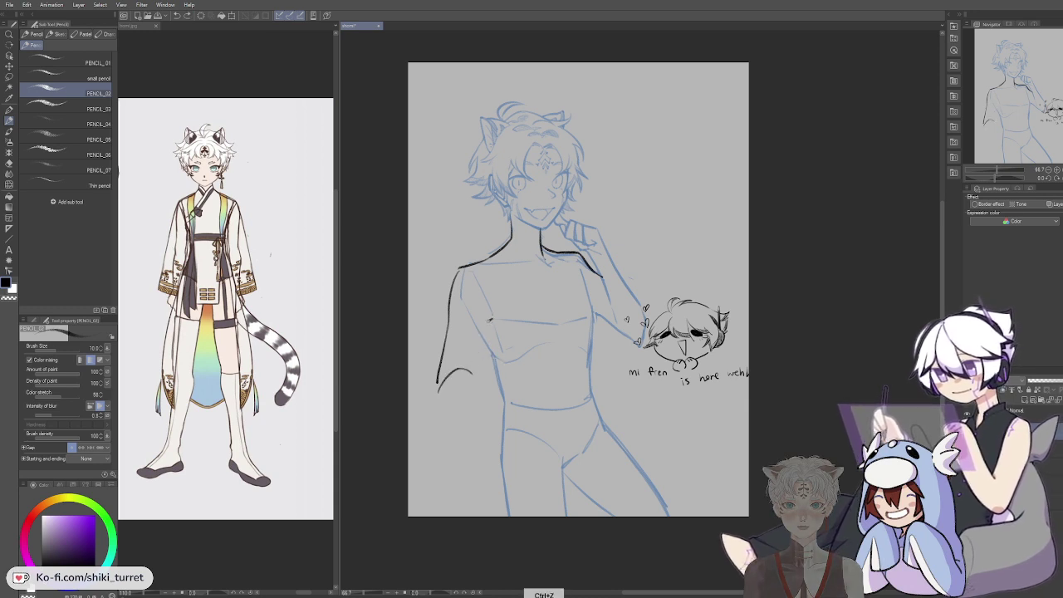
{"action": "key", "text": "ctrl+z"}
{"action": "left_click_drag", "start_coordinate": [475, 375], "coordinate": [521, 430]}
{"action": "key", "text": "ctrl+z"}
{"action": "left_click_drag", "start_coordinate": [436, 389], "coordinate": [522, 447]}
{"action": "key", "text": "ctrl+z"}
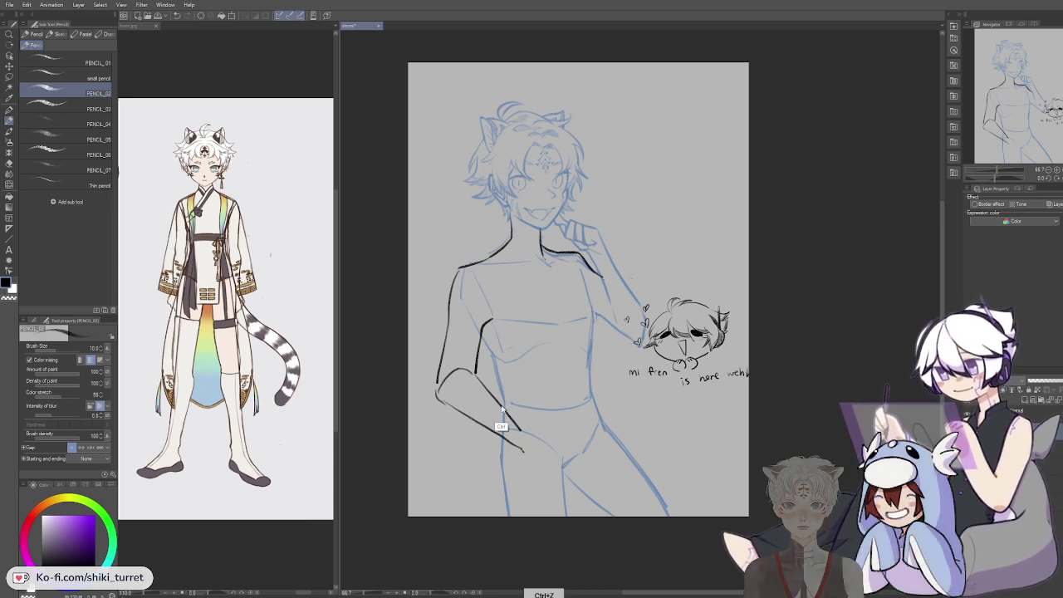
{"action": "mouse_move", "coordinate": [439, 401]}
{"action": "left_mouse_down"}
{"action": "mouse_move", "coordinate": [515, 451]}
{"action": "mouse_move", "coordinate": [541, 451]}
{"action": "mouse_move", "coordinate": [517, 499]}
{"action": "mouse_move", "coordinate": [525, 507]}
{"action": "mouse_move", "coordinate": [551, 493]}
{"action": "left_mouse_up"}
{"action": "key", "text": "ctrl+z"}
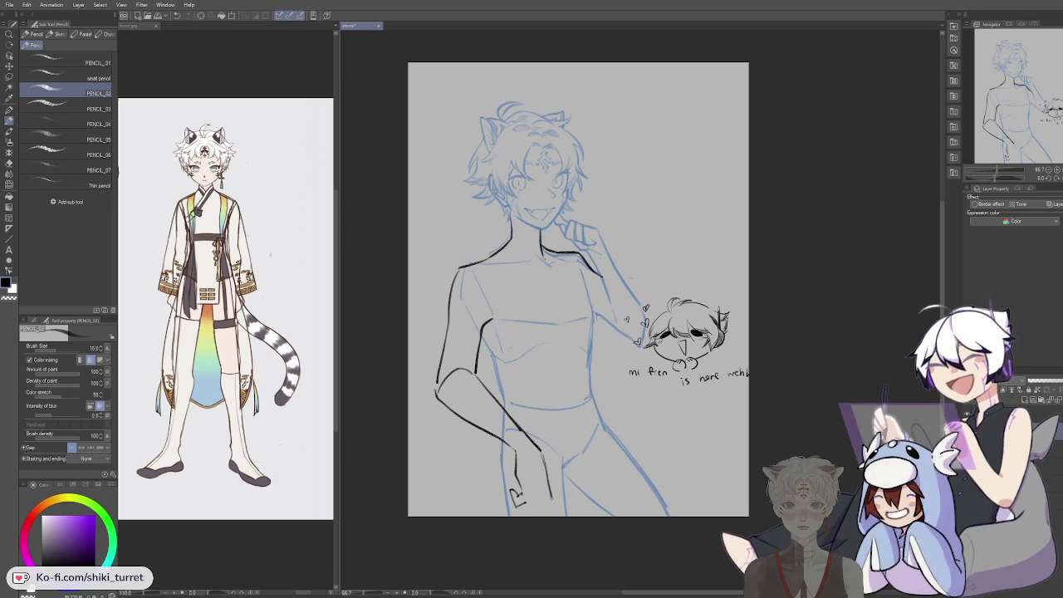
Step: Draw the lowered hand resting on the thigh, with its back, thumb and curled fingers, redoing strokes as needed
{"action": "key", "text": "ctrl+z"}
{"action": "left_click_drag", "start_coordinate": [541, 451], "coordinate": [550, 500]}
{"action": "key", "text": "ctrl+z"}
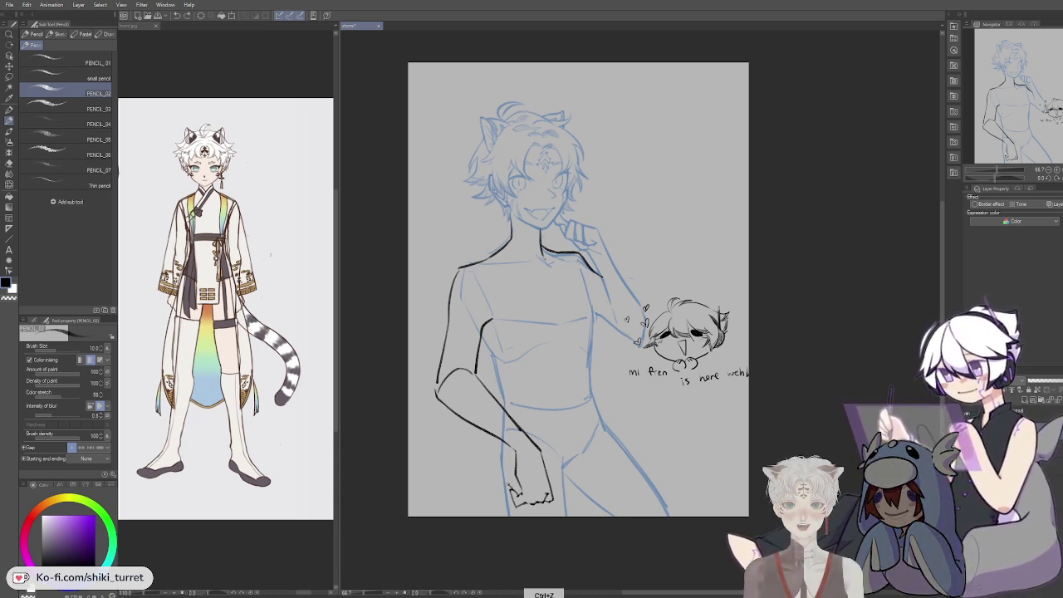
{"action": "key", "text": "ctrl+y"}
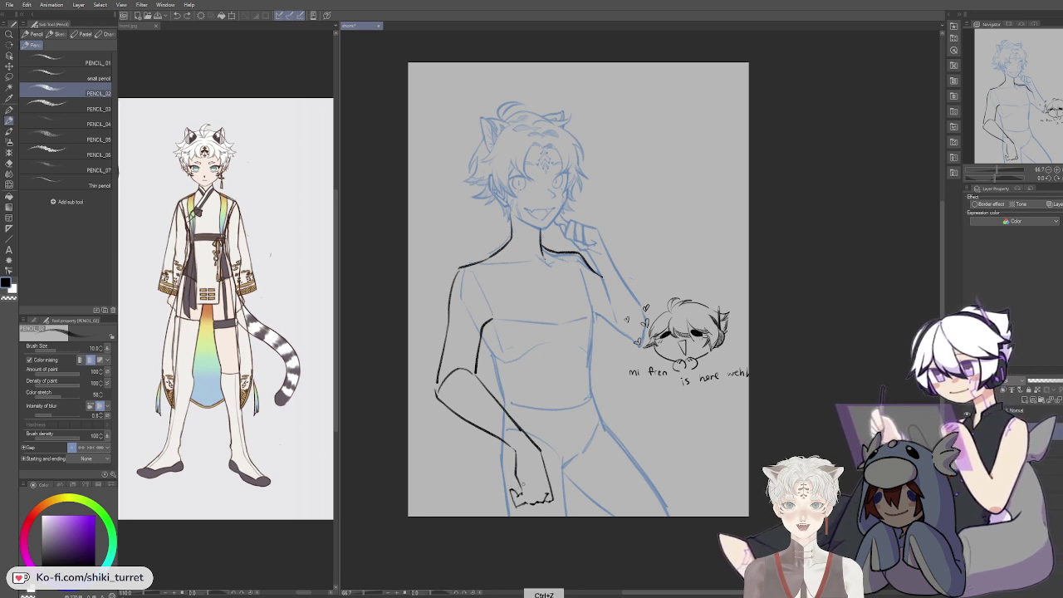
{"action": "key", "text": "ctrl+z"}
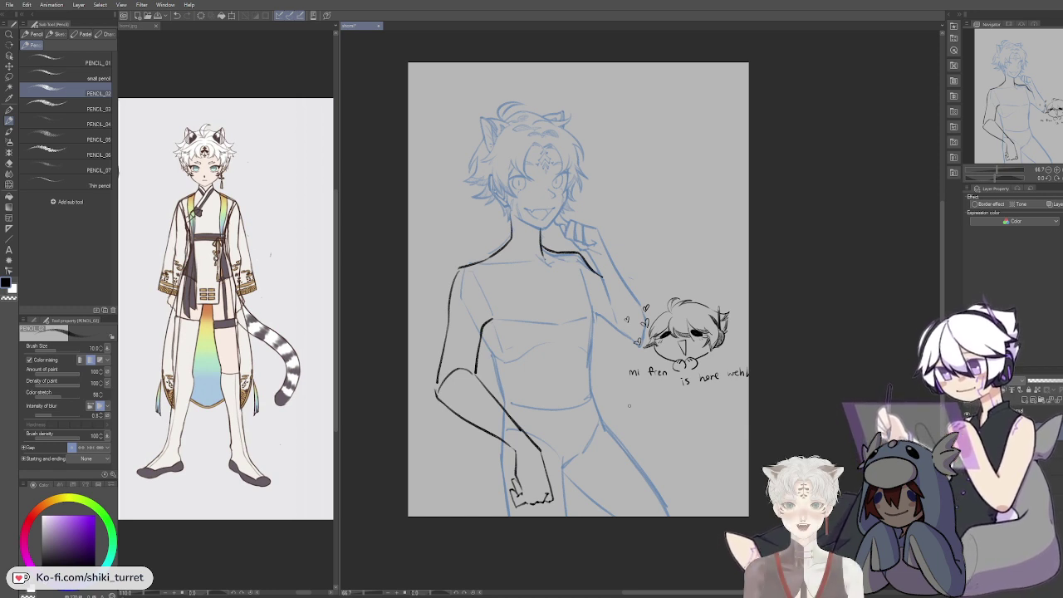
Step: Erase the old arm and overlapping shoulder lines from the blue sketch layer, and return to the pencil on the new layer
{"action": "key", "text": "e"}
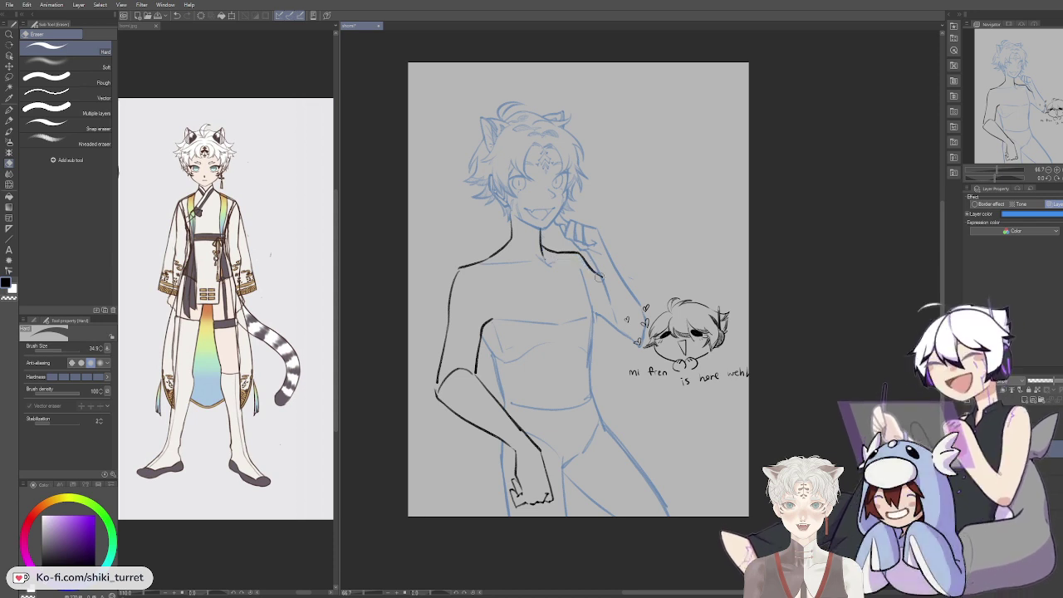
{"action": "key", "text": "p"}
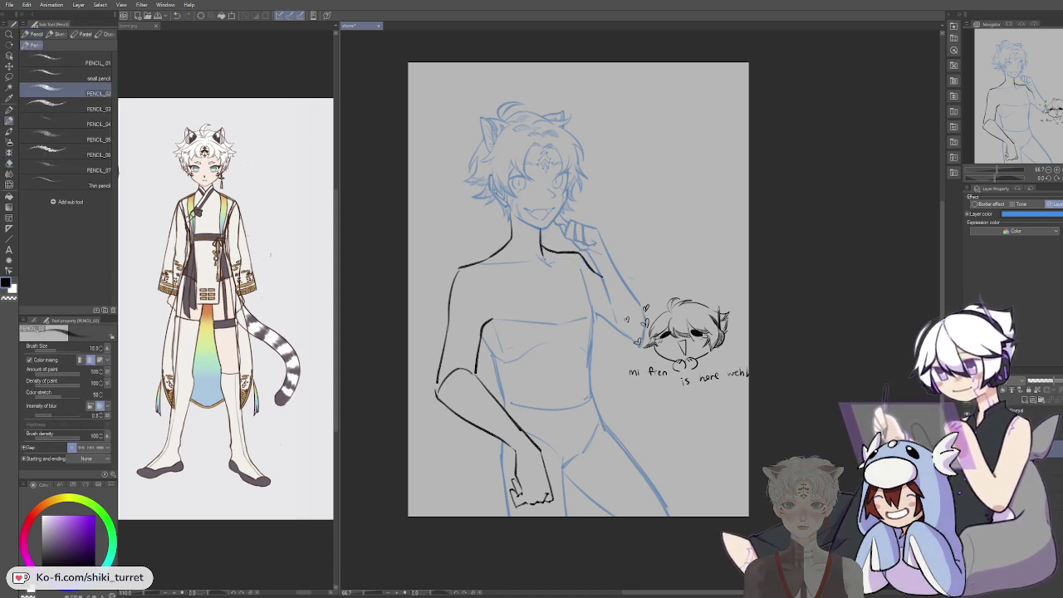
{"action": "left_click", "coordinate": [1033, 412]}
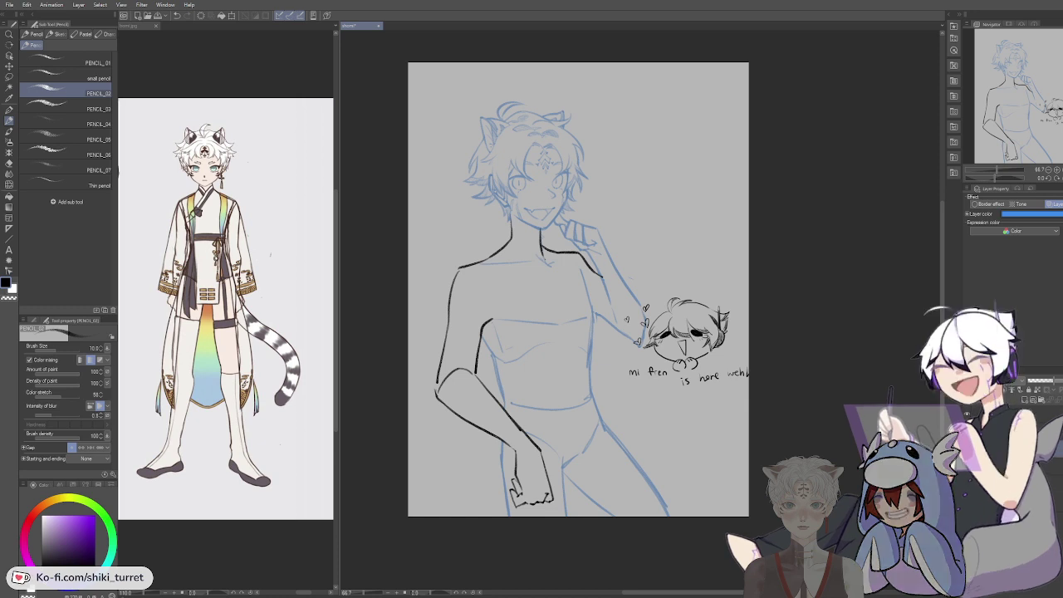
Step: Merge the new pose lines with the blue body sketch and turn off the layer color so the figure is black
{"action": "left_click_drag", "start_coordinate": [1052, 381], "coordinate": [1062, 381]}
{"action": "left_click", "coordinate": [1055, 204]}
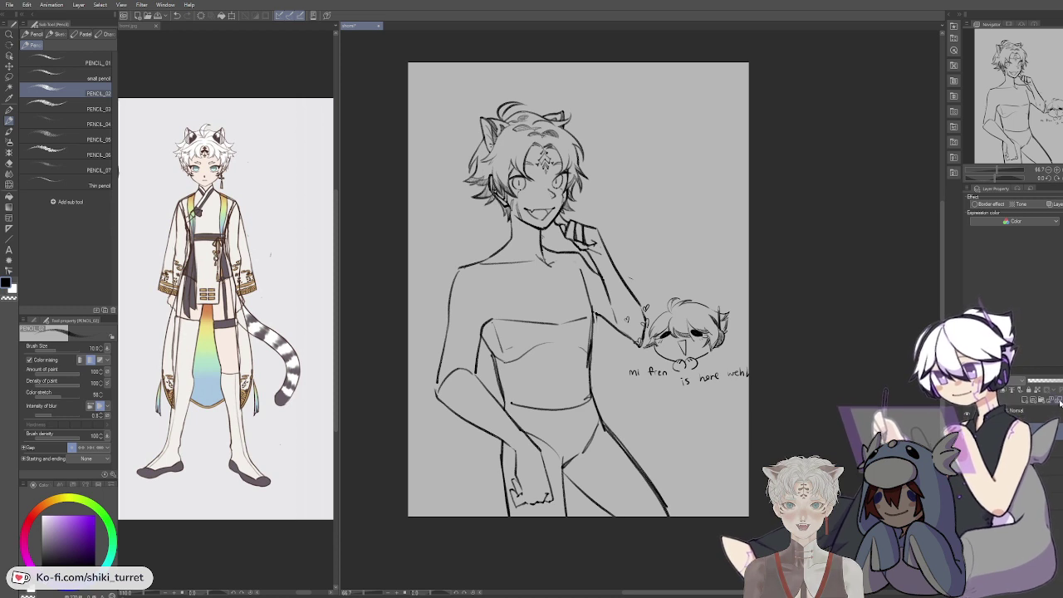
{"action": "left_click", "coordinate": [967, 414]}
{"action": "left_click", "coordinate": [967, 415]}
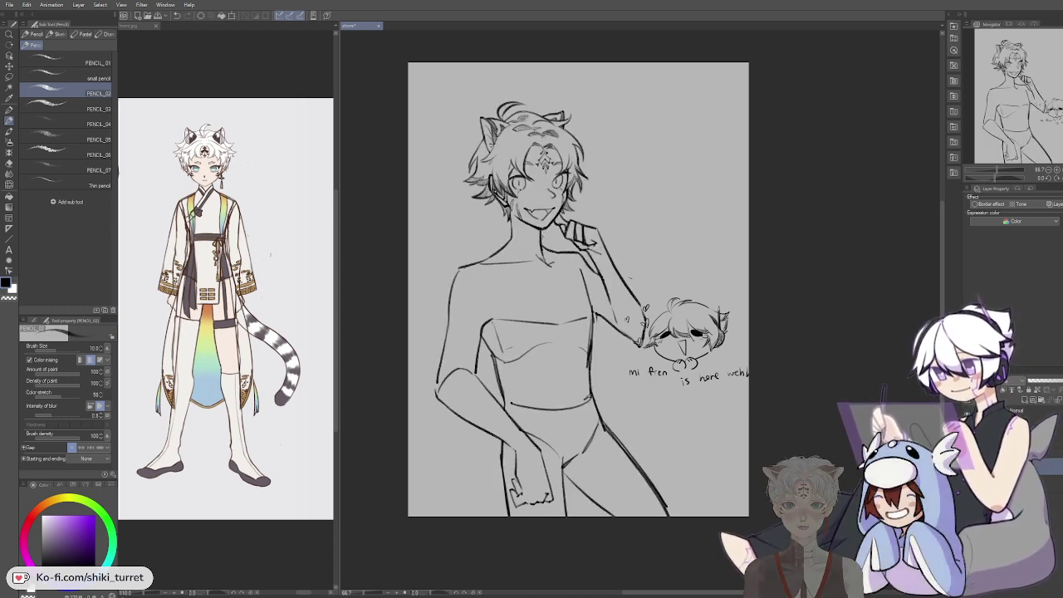
Step: Move the chibi doodle and its caption to the canvas's upper right corner, and shift the figure sketch up and slightly left
{"action": "key", "text": "k"}
{"action": "left_click_drag", "start_coordinate": [746, 304], "coordinate": [751, 353]}
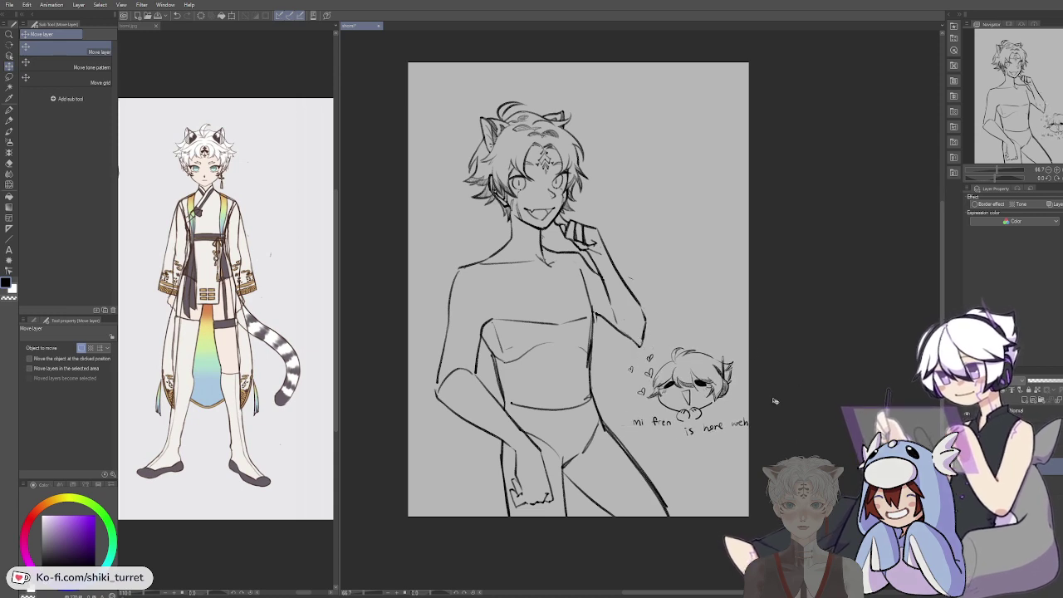
{"action": "mouse_move", "coordinate": [773, 401]}
{"action": "left_mouse_down"}
{"action": "mouse_move", "coordinate": [774, 312]}
{"action": "mouse_move", "coordinate": [749, 200]}
{"action": "left_mouse_up"}
{"action": "left_click", "coordinate": [967, 432]}
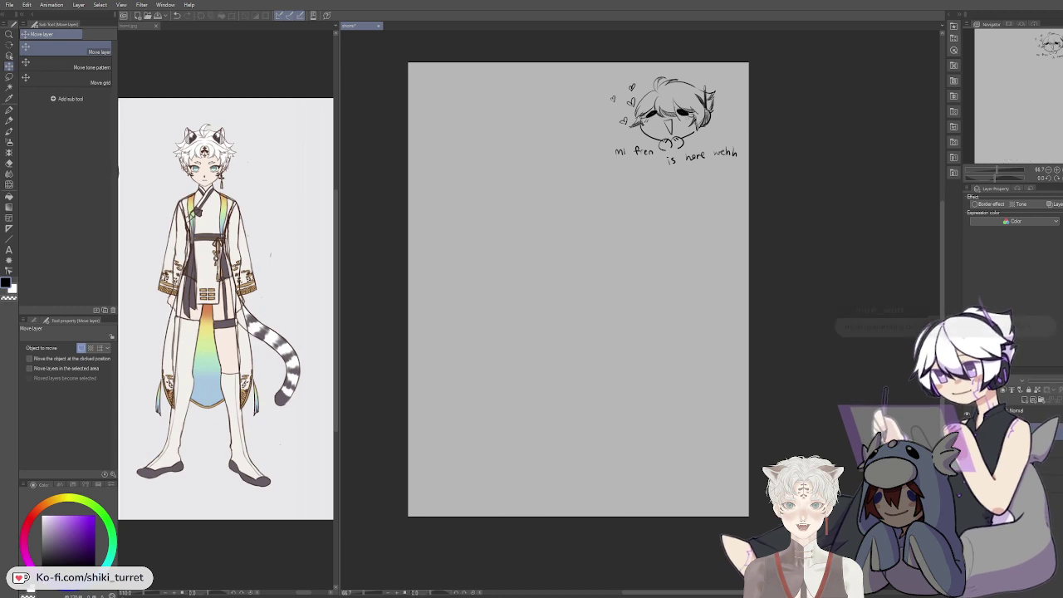
{"action": "left_click", "coordinate": [967, 432]}
{"action": "mouse_move", "coordinate": [779, 542]}
{"action": "left_mouse_down"}
{"action": "mouse_move", "coordinate": [756, 484]}
{"action": "mouse_move", "coordinate": [766, 510]}
{"action": "left_mouse_up"}
Step: Erase the heavy outer thigh line of the extended leg and redraw it from the hip down toward the knee
{"action": "key", "text": "e"}
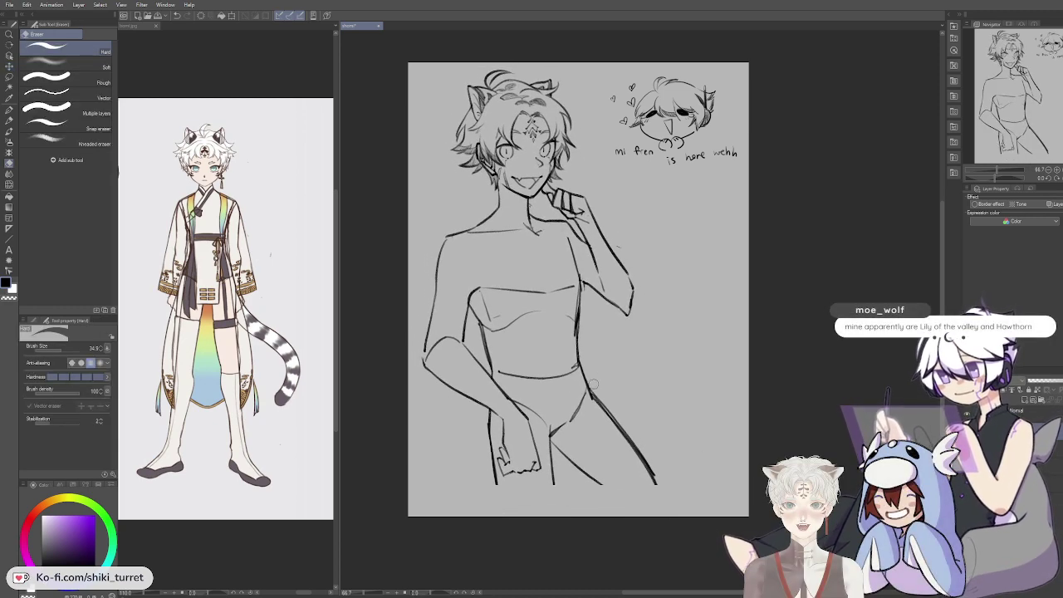
{"action": "left_click_drag", "start_coordinate": [605, 410], "coordinate": [660, 481]}
{"action": "key", "text": "p"}
{"action": "key", "text": "p"}
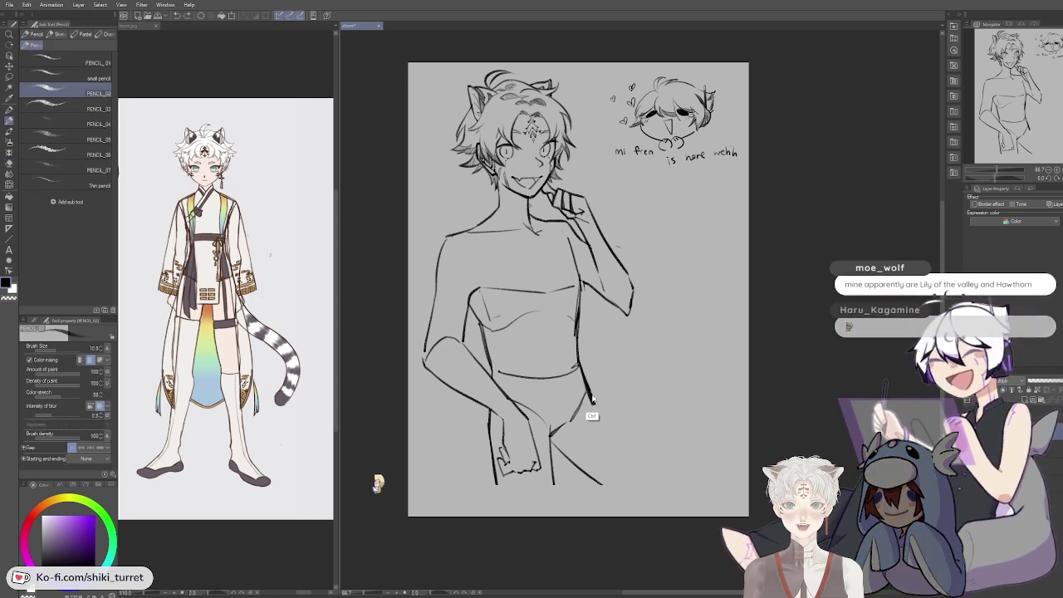
{"action": "left_click_drag", "start_coordinate": [593, 401], "coordinate": [657, 475]}
{"action": "key", "text": "ctrl+z"}
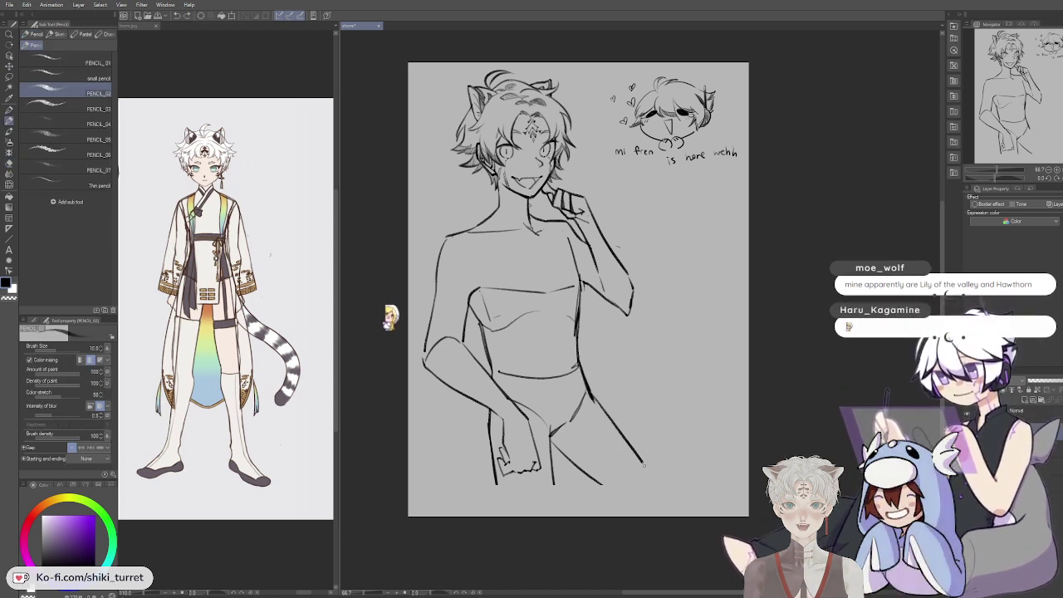
{"action": "left_click_drag", "start_coordinate": [592, 400], "coordinate": [662, 485]}
{"action": "left_click_drag", "start_coordinate": [666, 490], "coordinate": [669, 494]}
Step: Redraw the extended leg's inner thigh line from the crotch to the canvas's lower edge and add a short lower-leg line past the knee
{"action": "left_click_drag", "start_coordinate": [548, 439], "coordinate": [637, 513]}
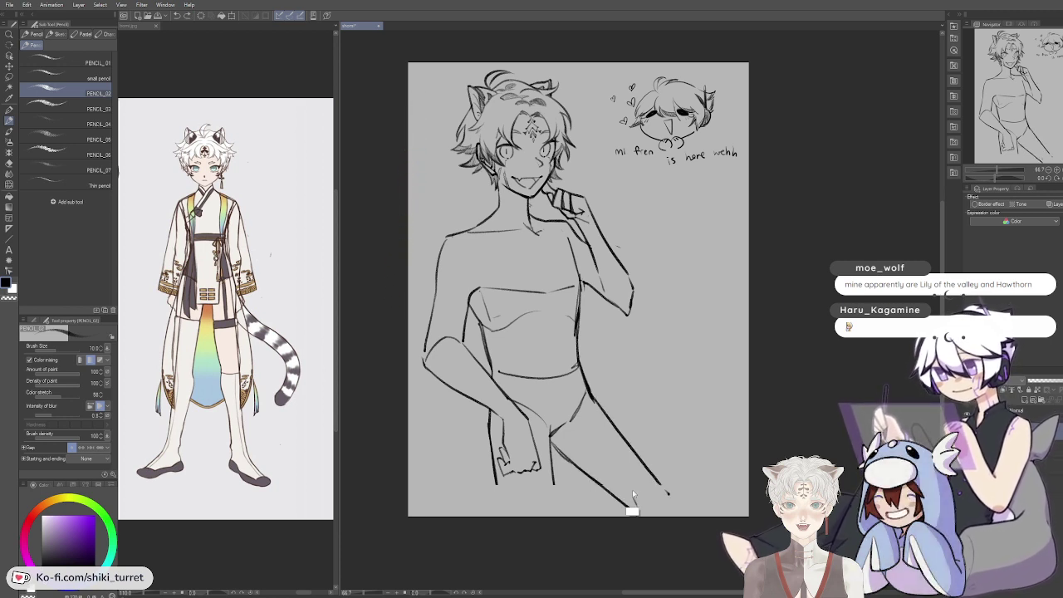
{"action": "left_click_drag", "start_coordinate": [552, 442], "coordinate": [629, 508]}
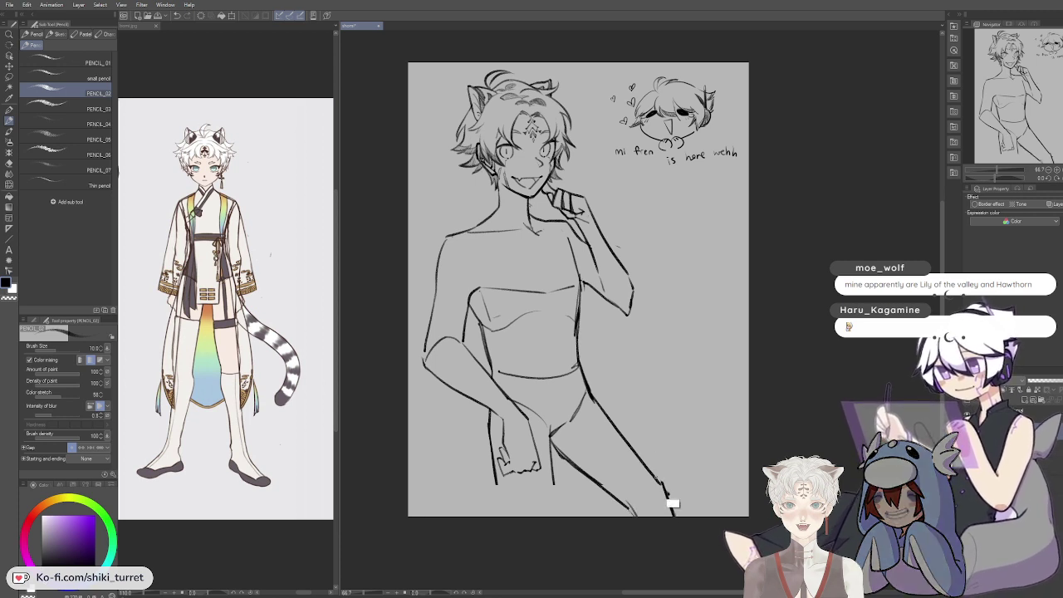
{"action": "key", "text": "ctrl+z"}
{"action": "key", "text": "e"}
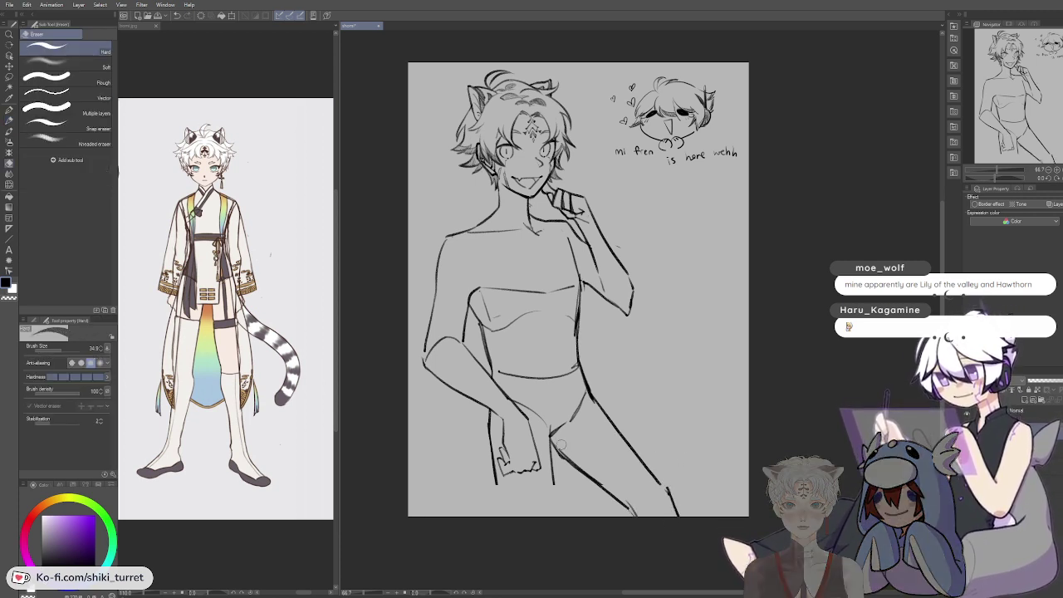
{"action": "left_click_drag", "start_coordinate": [578, 476], "coordinate": [631, 508]}
{"action": "key", "text": "p"}
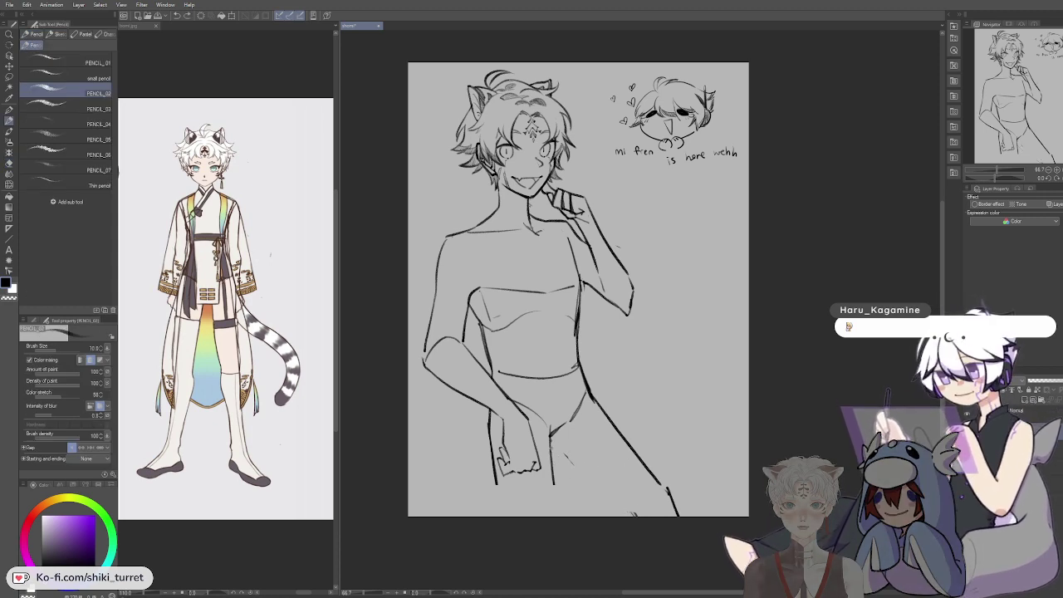
{"action": "left_click_drag", "start_coordinate": [551, 453], "coordinate": [632, 514]}
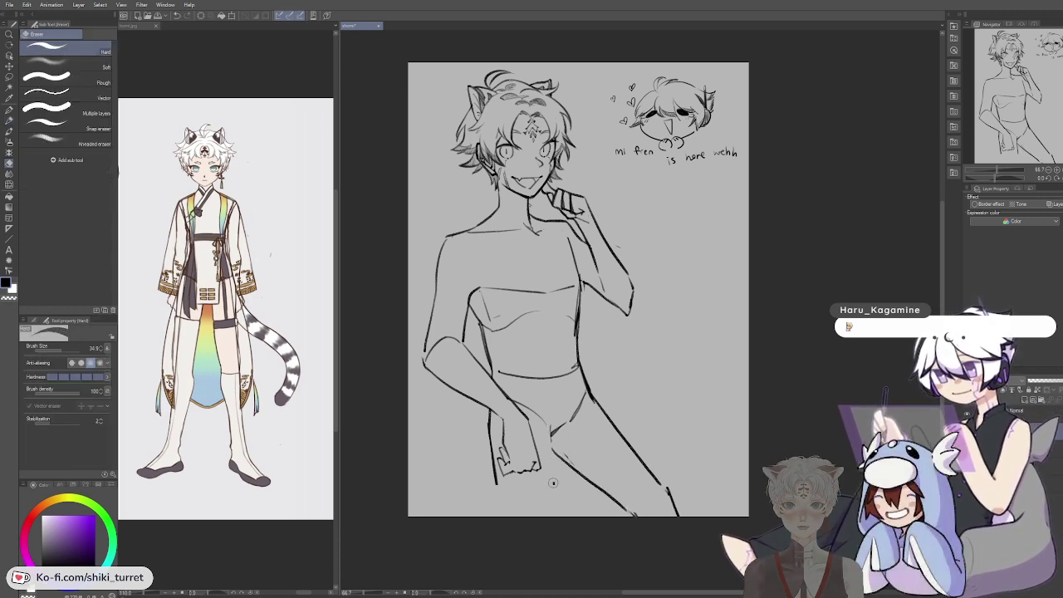
Step: Redraw the supporting leg's outer and inner lines down to the canvas's lower edge, erasing the old ones beside the lowered hand
{"action": "key", "text": "e"}
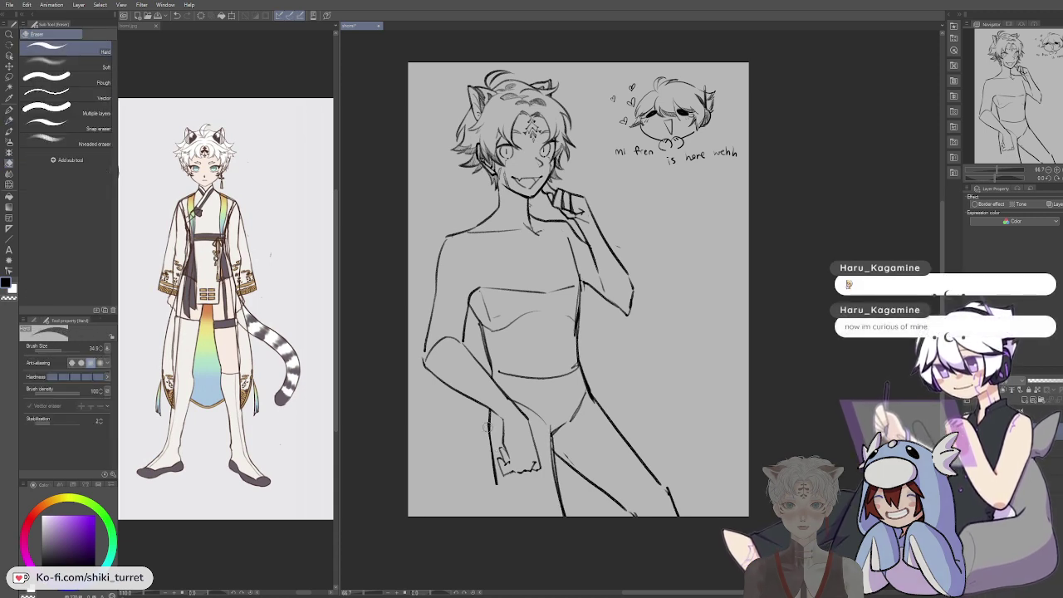
{"action": "left_click_drag", "start_coordinate": [490, 429], "coordinate": [498, 487]}
{"action": "key", "text": "p"}
{"action": "key", "text": "ctrl+z"}
{"action": "mouse_move", "coordinate": [489, 429]}
{"action": "left_mouse_down"}
{"action": "mouse_move", "coordinate": [513, 516]}
{"action": "mouse_move", "coordinate": [497, 475]}
{"action": "left_mouse_up"}
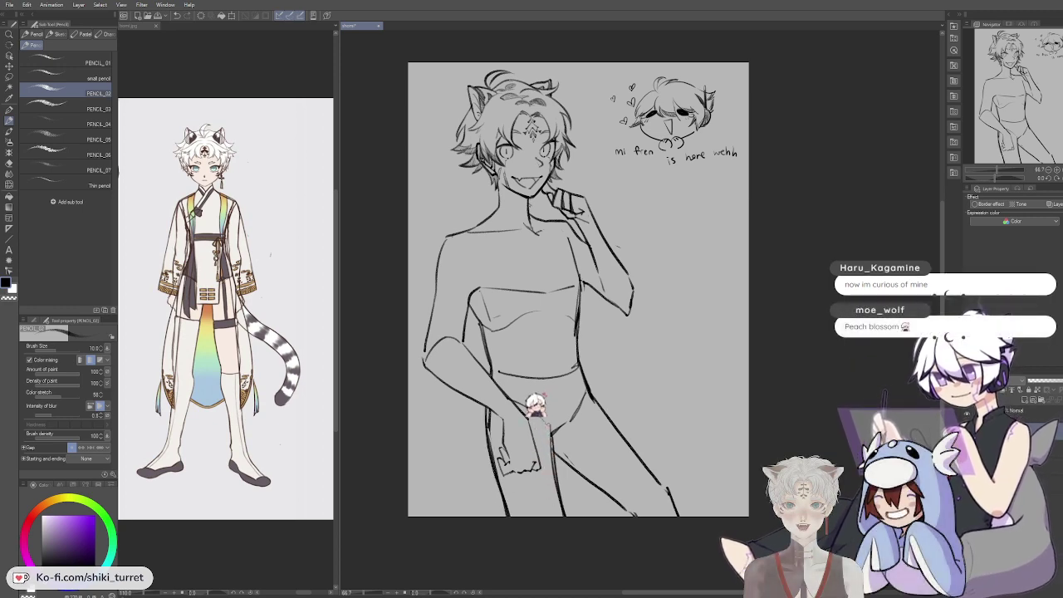
{"action": "key", "text": "e"}
{"action": "left_click_drag", "start_coordinate": [491, 417], "coordinate": [493, 444]}
{"action": "key", "text": "p"}
{"action": "key", "text": "p"}
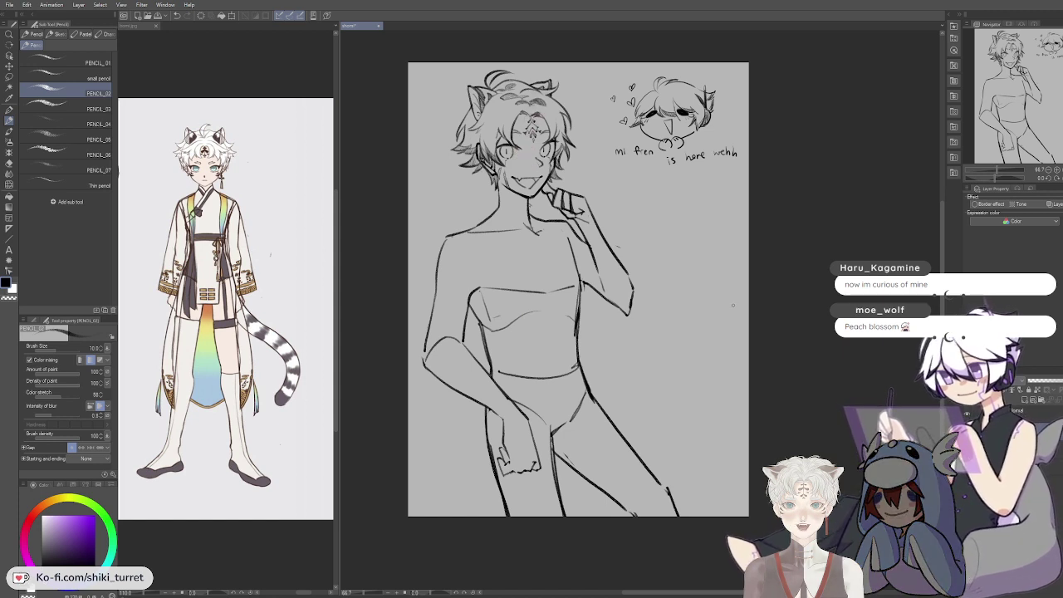
Step: Sketch two parallel, slightly slanted background lines behind the waist on both sides of the figure, redoing strokes as needed
{"action": "key", "text": "p"}
{"action": "key", "text": "p"}
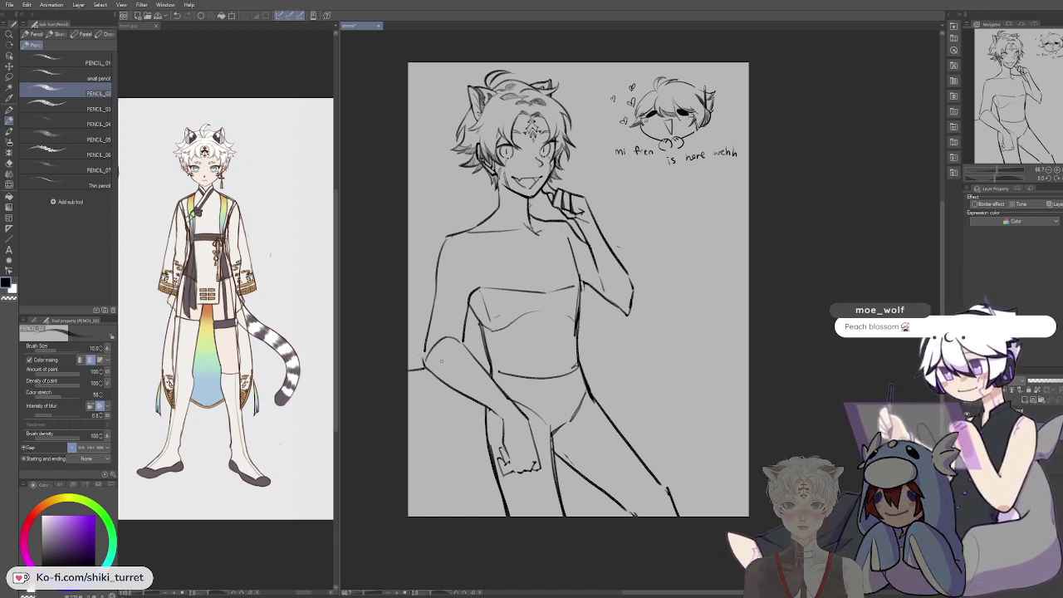
{"action": "left_click_drag", "start_coordinate": [588, 341], "coordinate": [637, 339]}
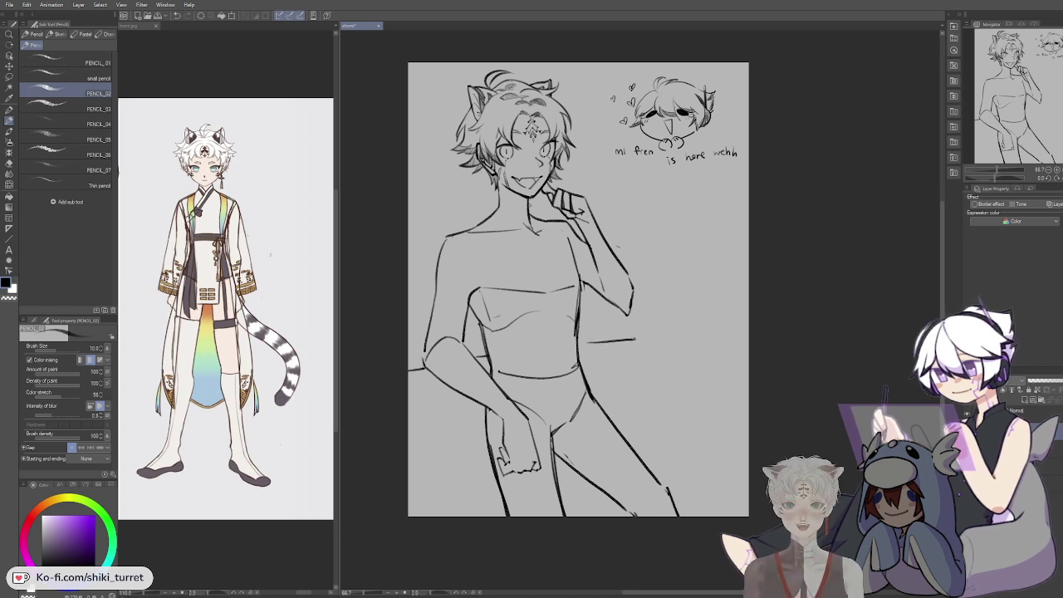
{"action": "key", "text": "ctrl+z"}
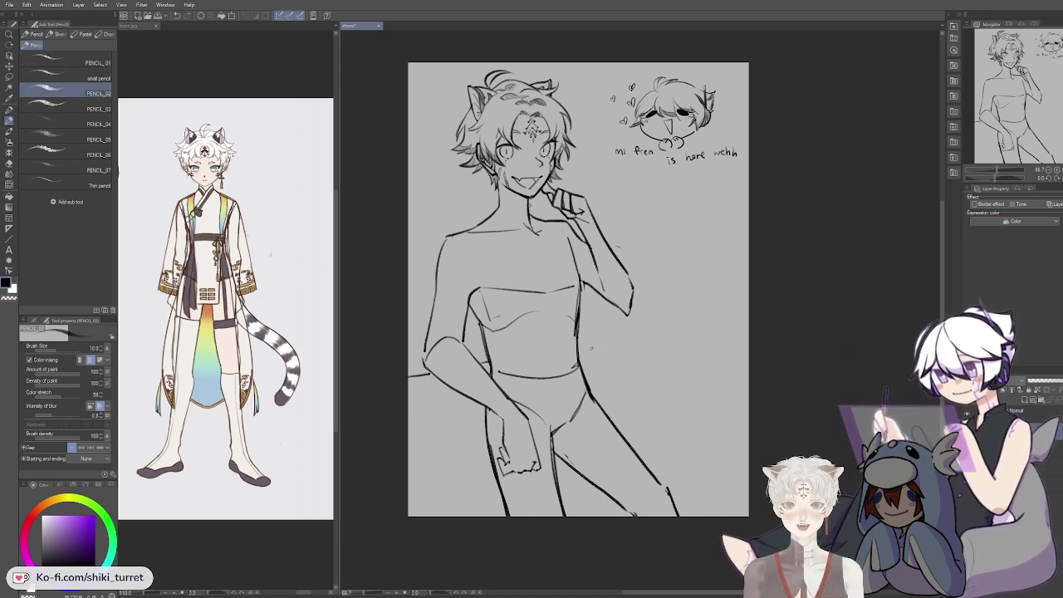
{"action": "left_click_drag", "start_coordinate": [595, 349], "coordinate": [683, 338]}
{"action": "key", "text": "ctrl+z"}
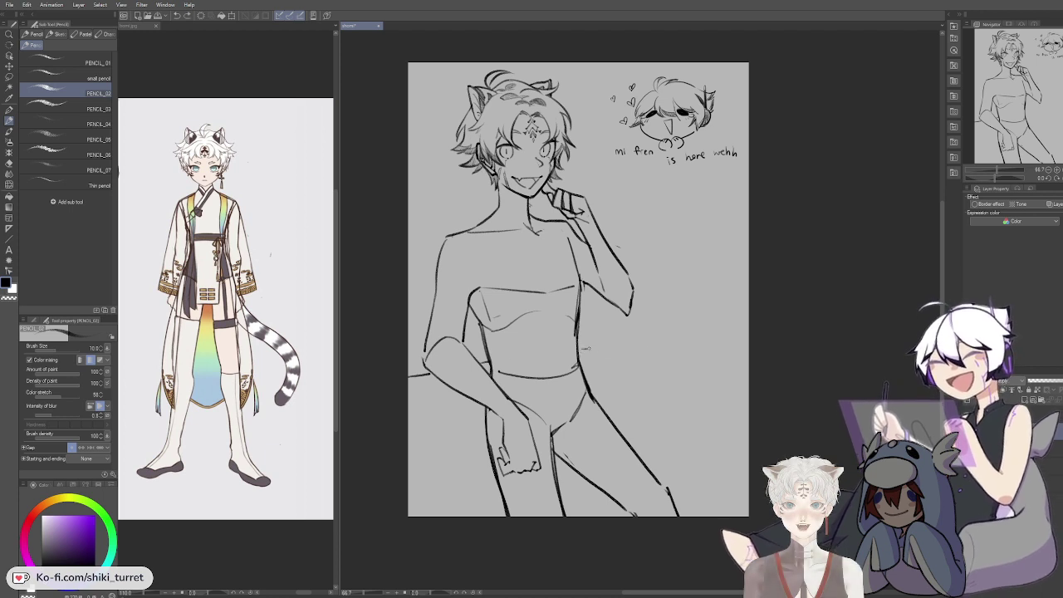
{"action": "left_click_drag", "start_coordinate": [586, 349], "coordinate": [703, 333]}
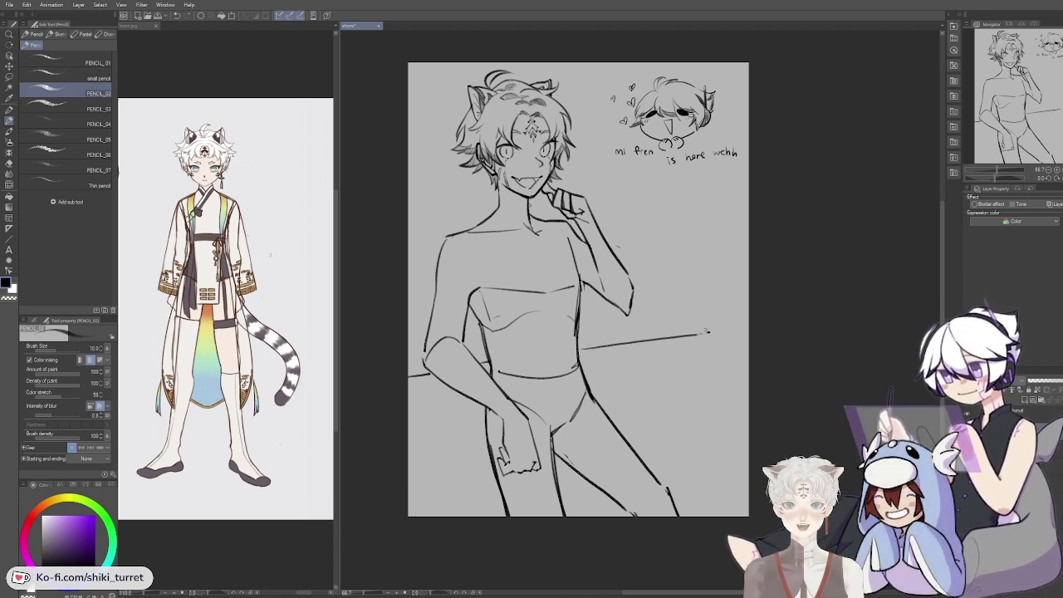
{"action": "key", "text": "ctrl+z"}
{"action": "left_click_drag", "start_coordinate": [408, 365], "coordinate": [421, 363]}
{"action": "key", "text": "ctrl+z"}
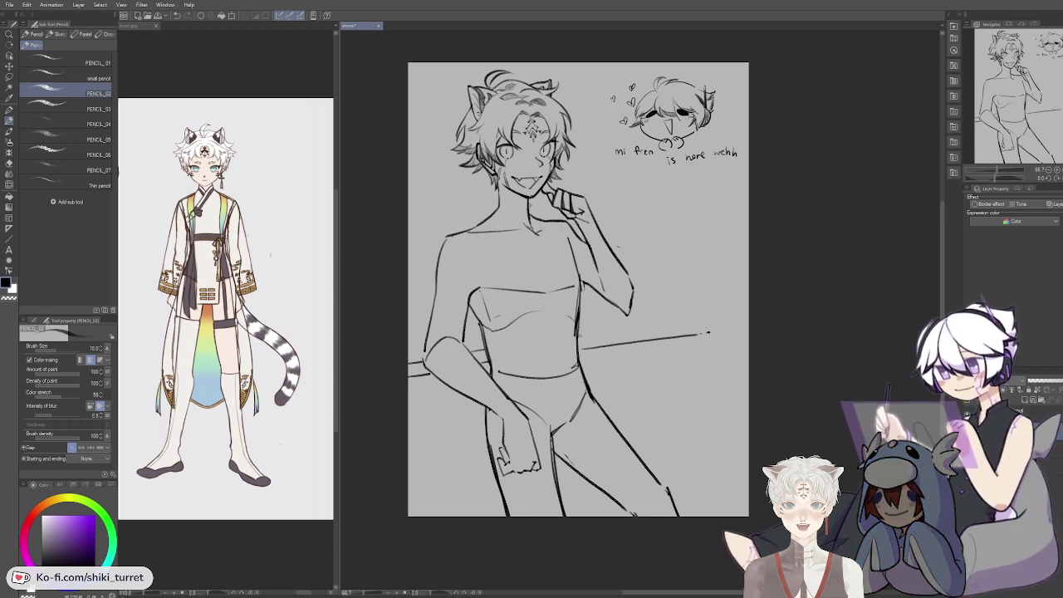
{"action": "left_click_drag", "start_coordinate": [582, 331], "coordinate": [663, 326]}
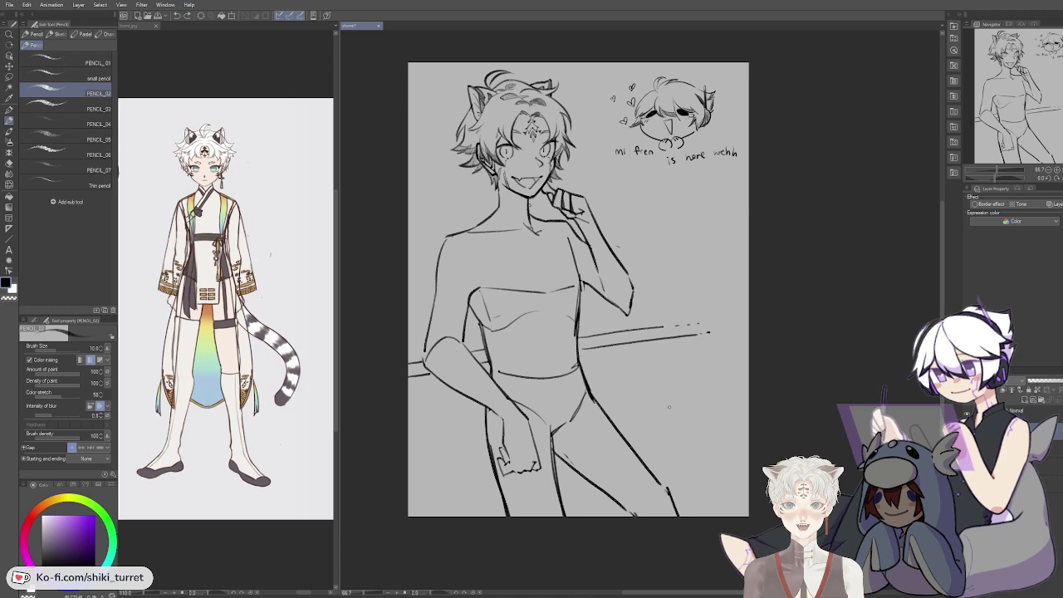
Step: Turn the body sketch blue again with the layer color effect and add a new layer for the clothing
{"action": "left_click", "coordinate": [967, 414]}
{"action": "left_click", "coordinate": [967, 414]}
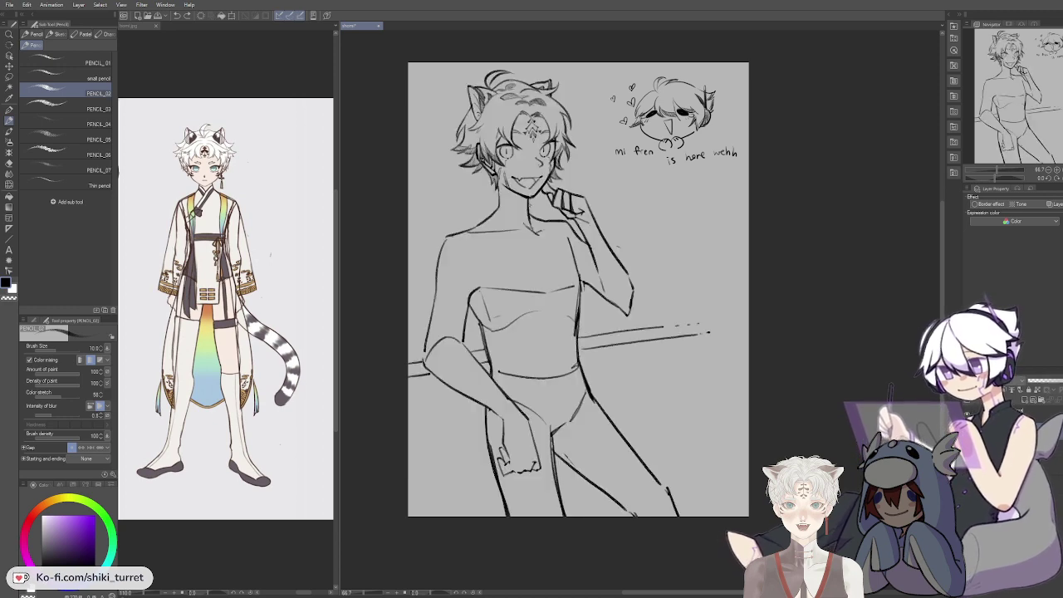
{"action": "mouse_move", "coordinate": [560, 183]}
{"action": "left_mouse_down"}
{"action": "mouse_move", "coordinate": [596, 210]}
{"action": "mouse_move", "coordinate": [628, 285]}
{"action": "left_mouse_up"}
{"action": "left_click", "coordinate": [599, 209], "text": "ctrl"}
{"action": "key", "text": "p"}
{"action": "key", "text": "p"}
{"action": "mouse_move", "coordinate": [690, 313]}
{"action": "left_mouse_down"}
{"action": "mouse_move", "coordinate": [715, 266]}
{"action": "mouse_move", "coordinate": [711, 232]}
{"action": "left_mouse_up"}
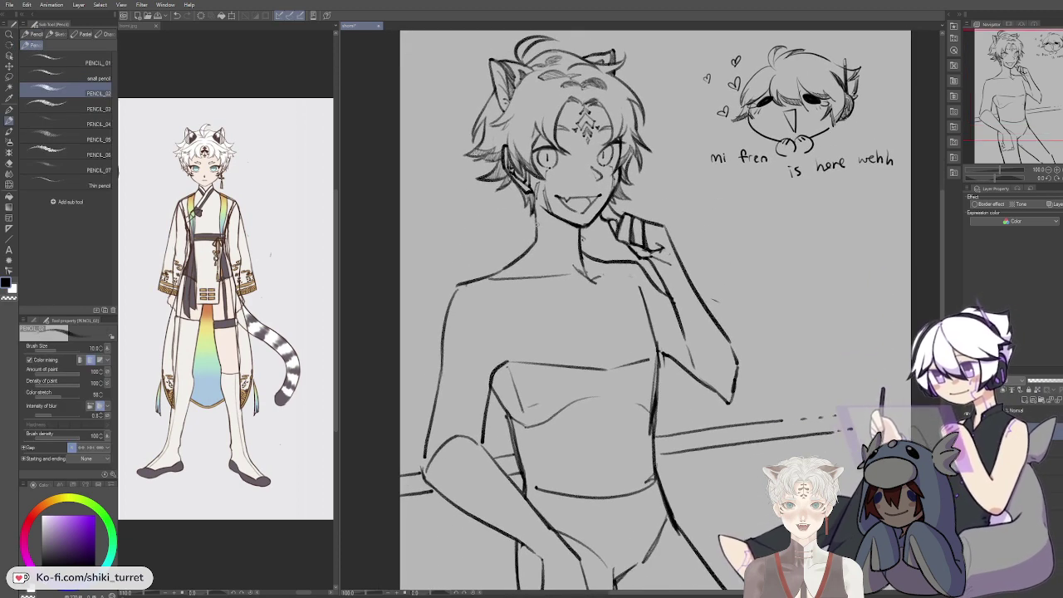
{"action": "left_click_drag", "start_coordinate": [630, 222], "coordinate": [620, 230]}
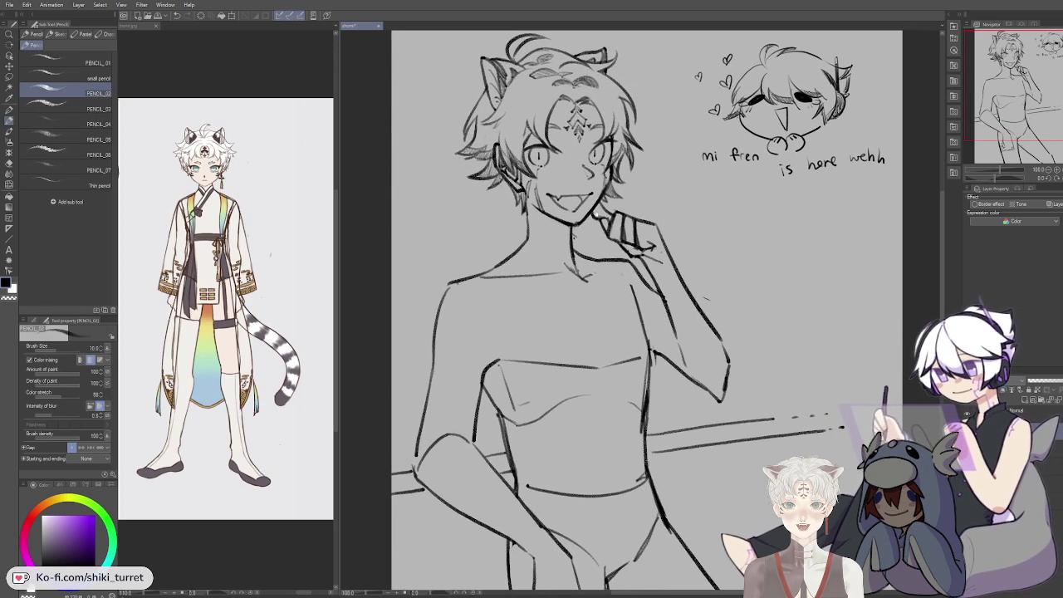
{"action": "left_click_drag", "start_coordinate": [524, 224], "coordinate": [520, 251]}
{"action": "key", "text": "ctrl+z"}
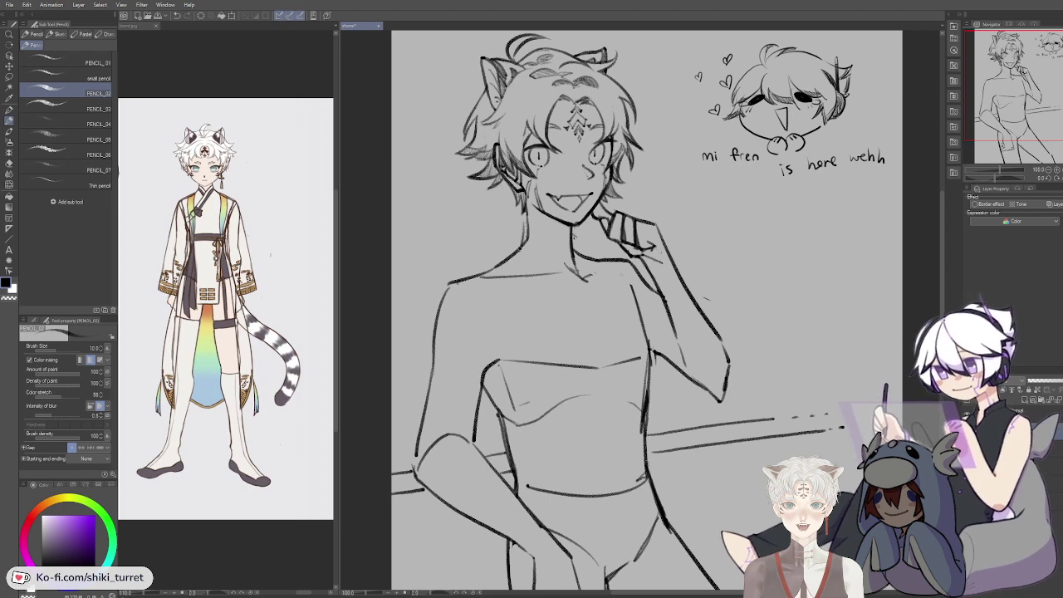
{"action": "left_click", "coordinate": [1053, 204]}
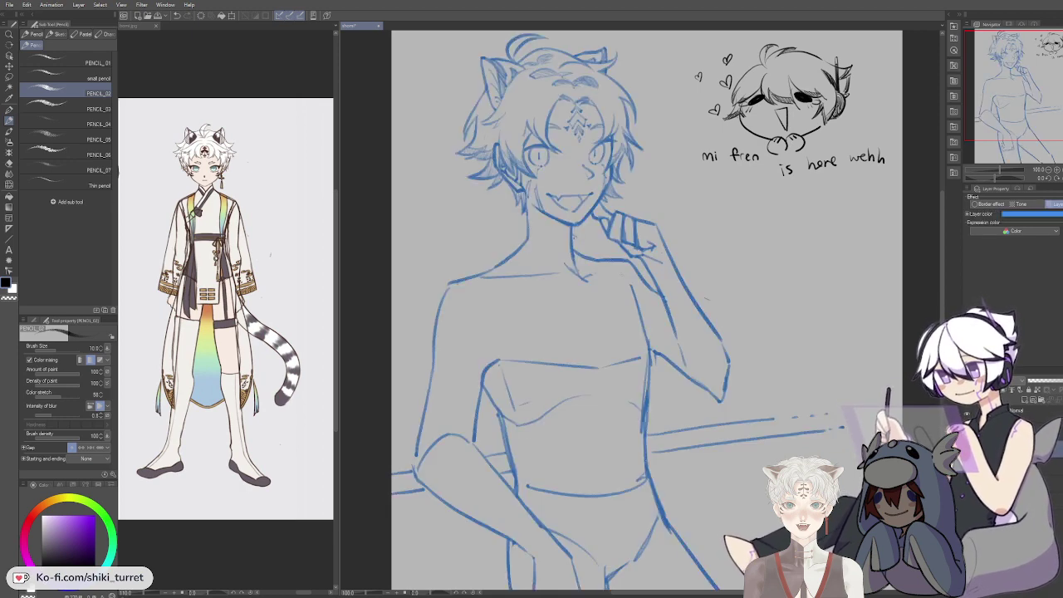
{"action": "left_click", "coordinate": [1025, 401]}
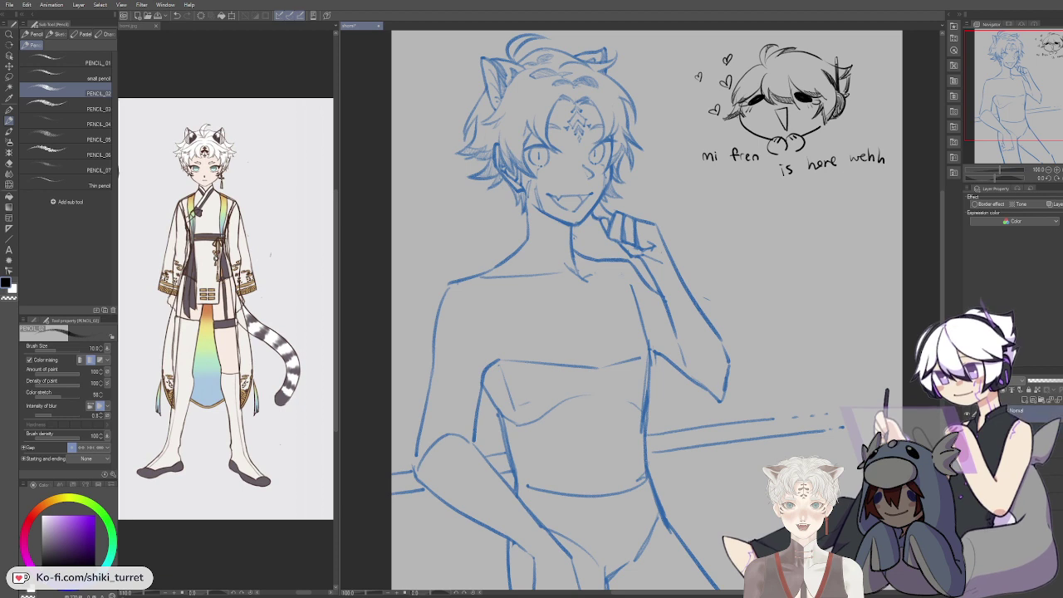
Step: Draw one half of the standing collar as a slanted band around the neck on the new layer, redoing strokes as needed
{"action": "left_click_drag", "start_coordinate": [624, 270], "coordinate": [619, 277]}
{"action": "left_click_drag", "start_coordinate": [518, 233], "coordinate": [514, 257]}
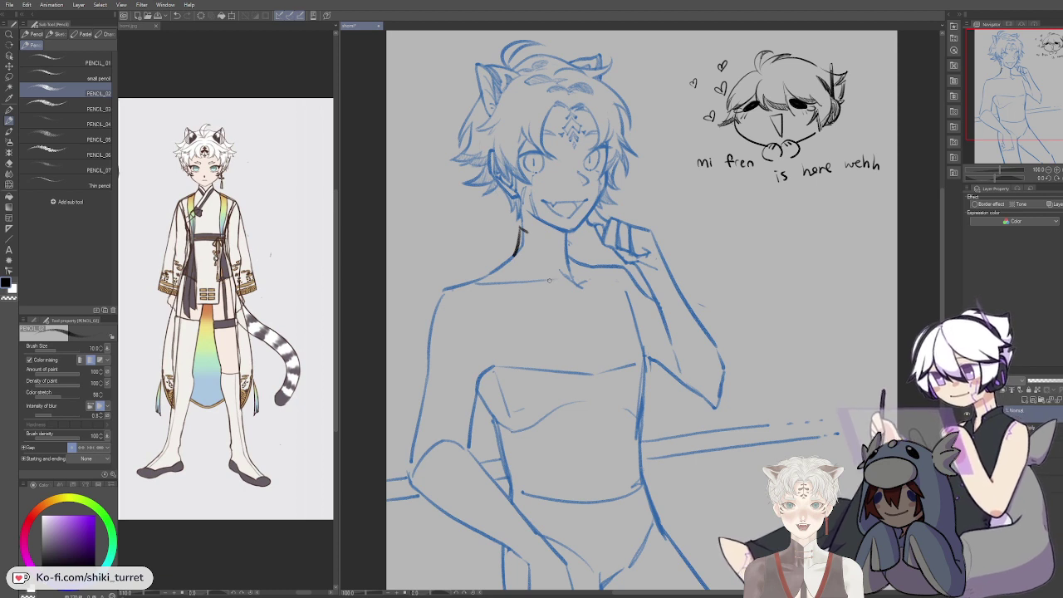
{"action": "key", "text": "ctrl+z"}
{"action": "left_click_drag", "start_coordinate": [542, 237], "coordinate": [538, 222]}
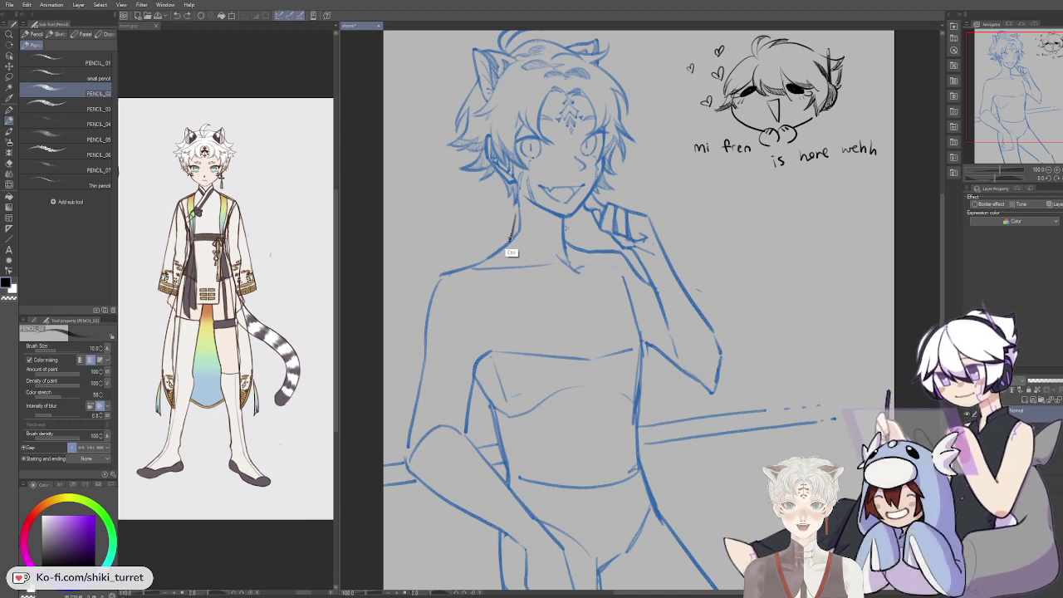
{"action": "left_click_drag", "start_coordinate": [515, 217], "coordinate": [509, 243]}
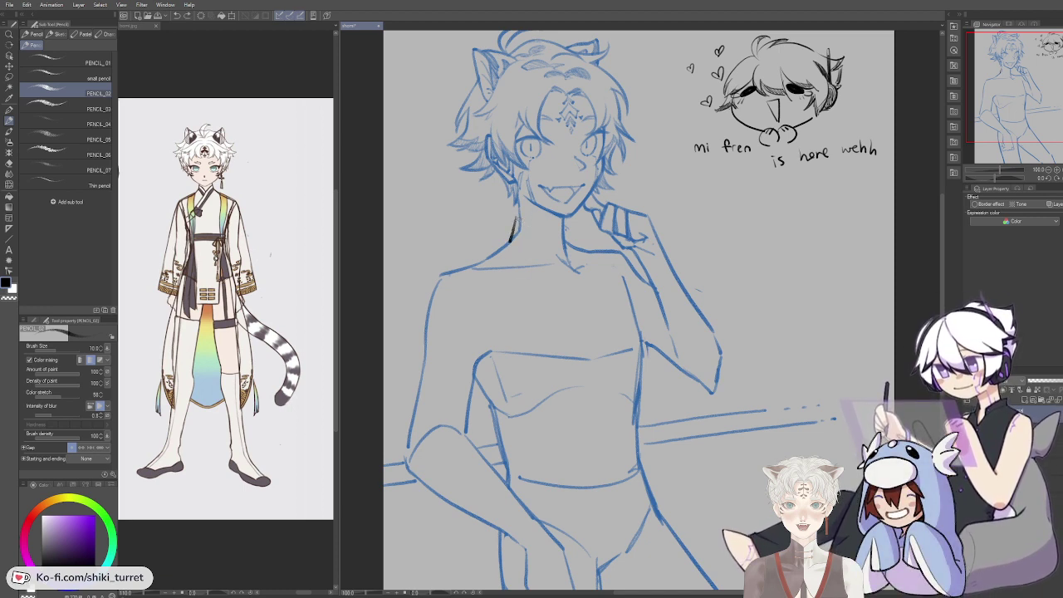
{"action": "key", "text": "ctrl+z"}
{"action": "mouse_move", "coordinate": [516, 219]}
{"action": "left_mouse_down"}
{"action": "mouse_move", "coordinate": [545, 238]}
{"action": "mouse_move", "coordinate": [545, 259]}
{"action": "left_mouse_up"}
{"action": "key", "text": "ctrl+z"}
{"action": "key", "text": "ctrl+z"}
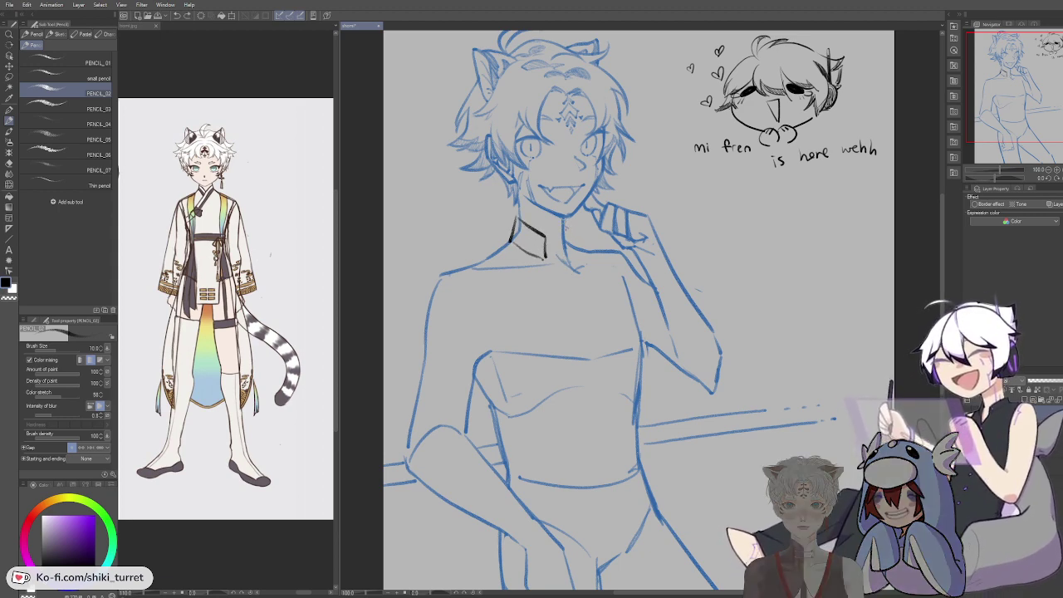
Step: Draw the collar's other half and its front edges meeting below the throat, and extend the overlapping lapel diagonally across the chest
{"action": "left_click_drag", "start_coordinate": [564, 218], "coordinate": [568, 254]}
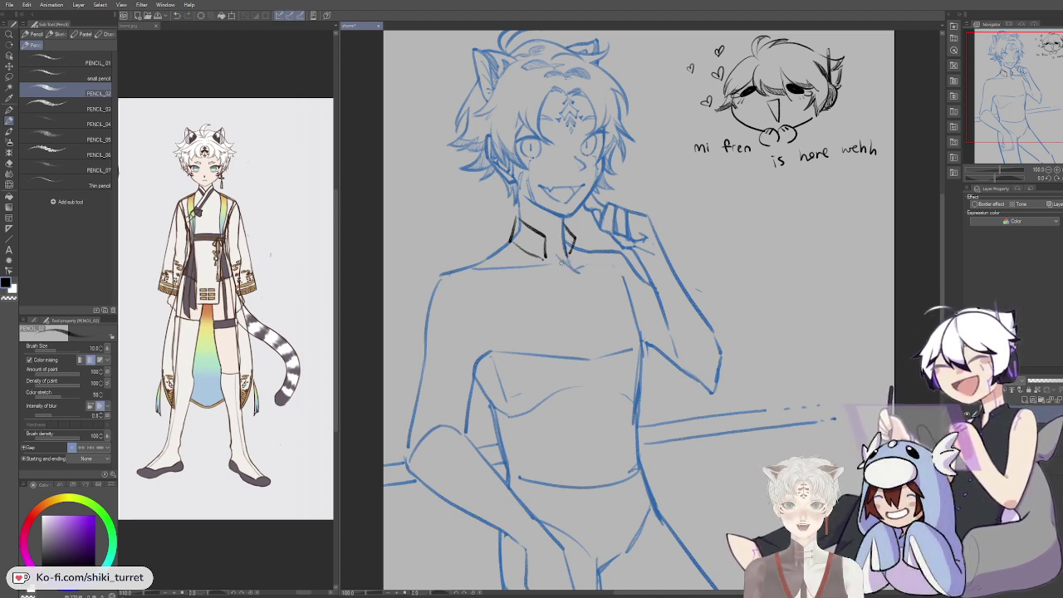
{"action": "left_click_drag", "start_coordinate": [547, 258], "coordinate": [567, 271]}
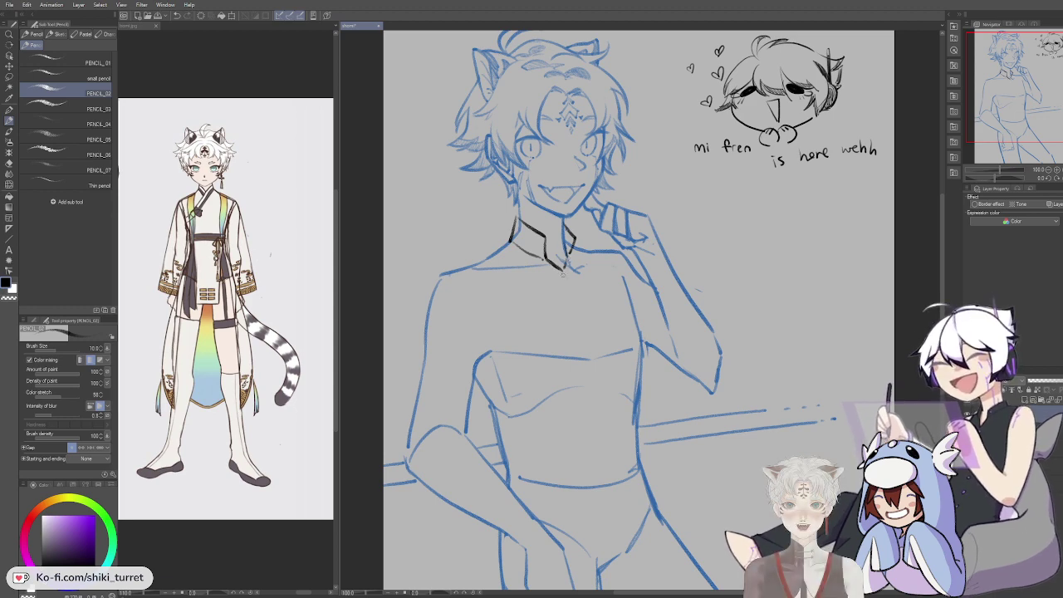
{"action": "left_click_drag", "start_coordinate": [570, 253], "coordinate": [533, 302]}
{"action": "key", "text": "ctrl+z"}
{"action": "key", "text": "ctrl+z"}
{"action": "key", "text": "ctrl+z"}
{"action": "left_click_drag", "start_coordinate": [563, 270], "coordinate": [527, 305]}
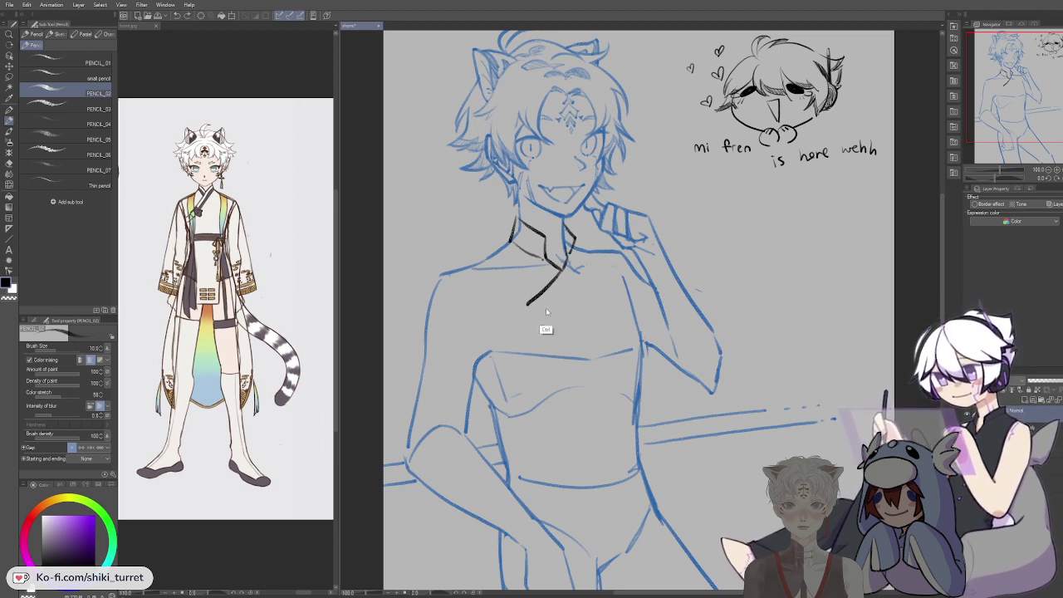
Step: Redraw the lapel edge as one smooth diagonal line from the base of the throat down to the chest
{"action": "key", "text": "ctrl+z"}
{"action": "left_click_drag", "start_coordinate": [562, 270], "coordinate": [513, 328]}
{"action": "key", "text": "ctrl+z"}
{"action": "key", "text": "ctrl+z"}
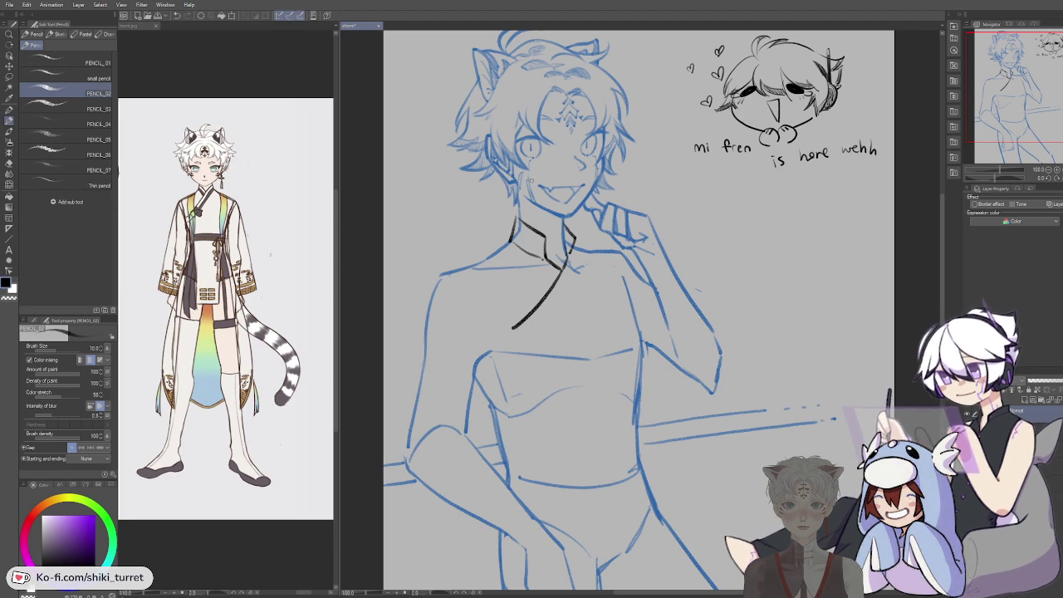
Step: Draw a trim line inside the standing collar's band parallel to its edge, undoing and redoing strokes as needed
{"action": "left_click_drag", "start_coordinate": [518, 216], "coordinate": [514, 228]}
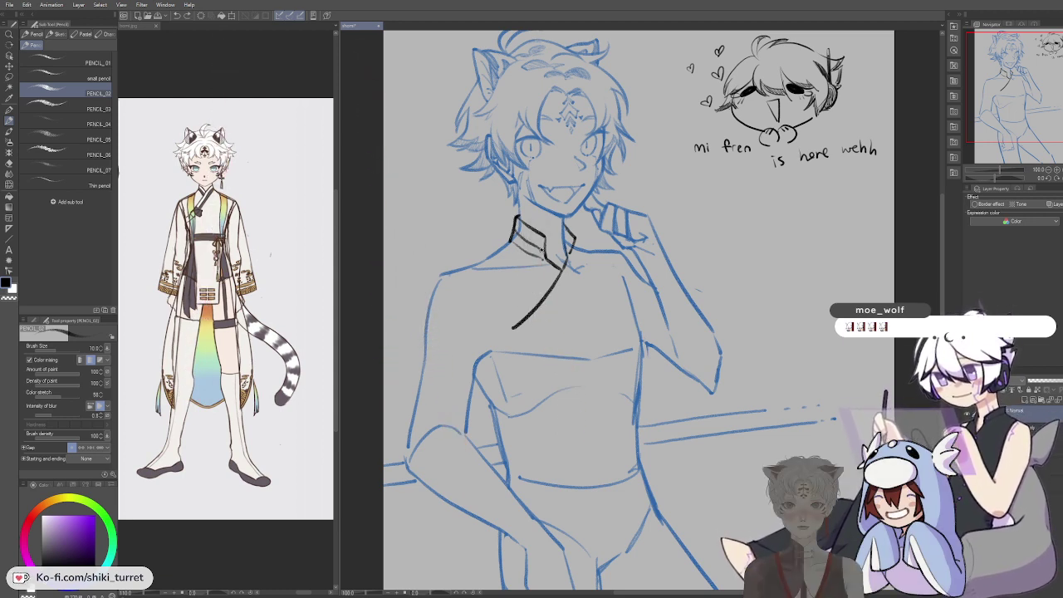
{"action": "key", "text": "ctrl+z"}
{"action": "left_click_drag", "start_coordinate": [515, 232], "coordinate": [541, 251]}
{"action": "key", "text": "ctrl+z"}
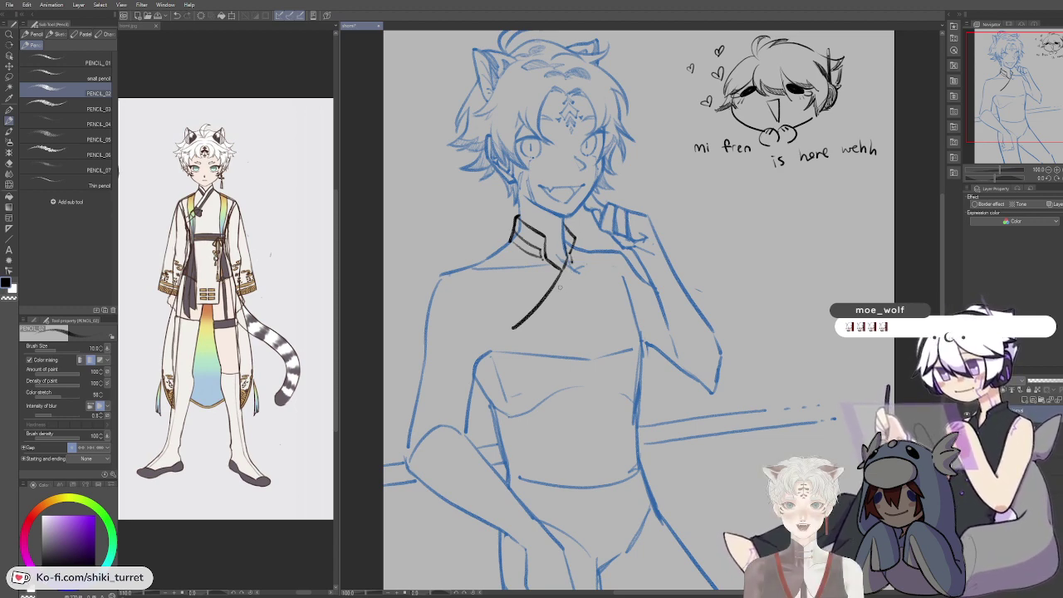
{"action": "key", "text": "ctrl+z"}
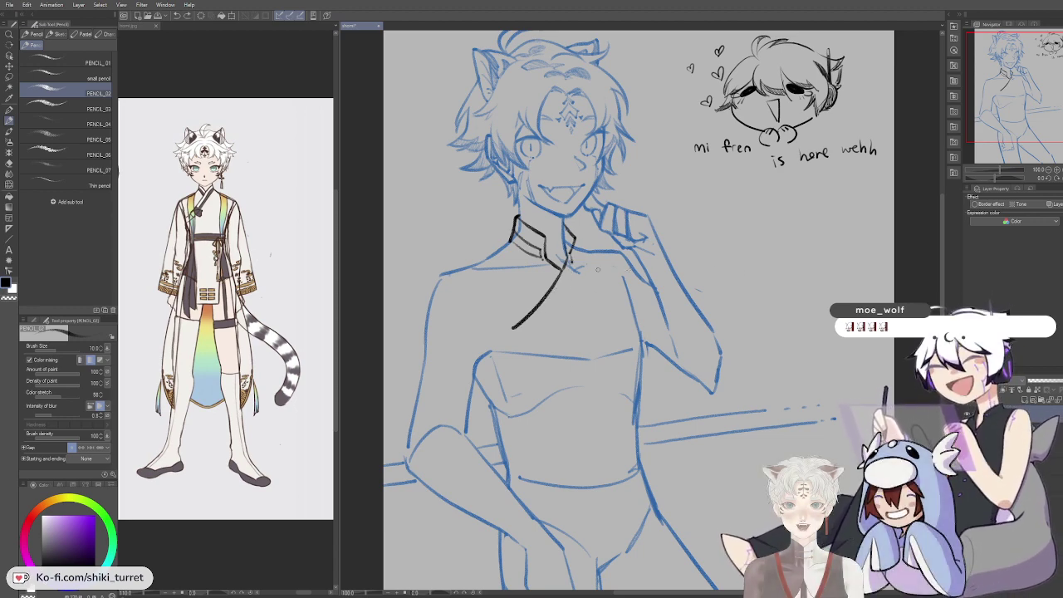
Step: Mirror the canvas and draw a second line parallel to the lapel's diagonal edge with PENCIL_02, closing the band at its lower end
{"action": "key", "text": "g"}
{"action": "key", "text": "h"}
{"action": "key", "text": "d"}
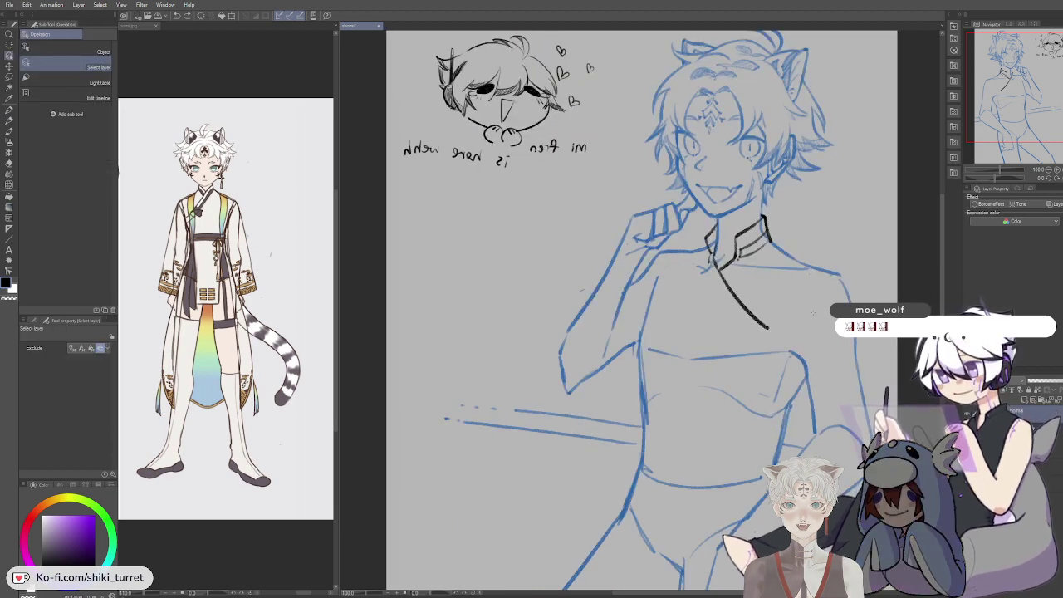
{"action": "key", "text": "p"}
{"action": "key", "text": "space"}
{"action": "left_click_drag", "start_coordinate": [814, 330], "coordinate": [653, 280]}
{"action": "left_click_drag", "start_coordinate": [548, 213], "coordinate": [579, 273]}
{"action": "key", "text": "ctrl+z"}
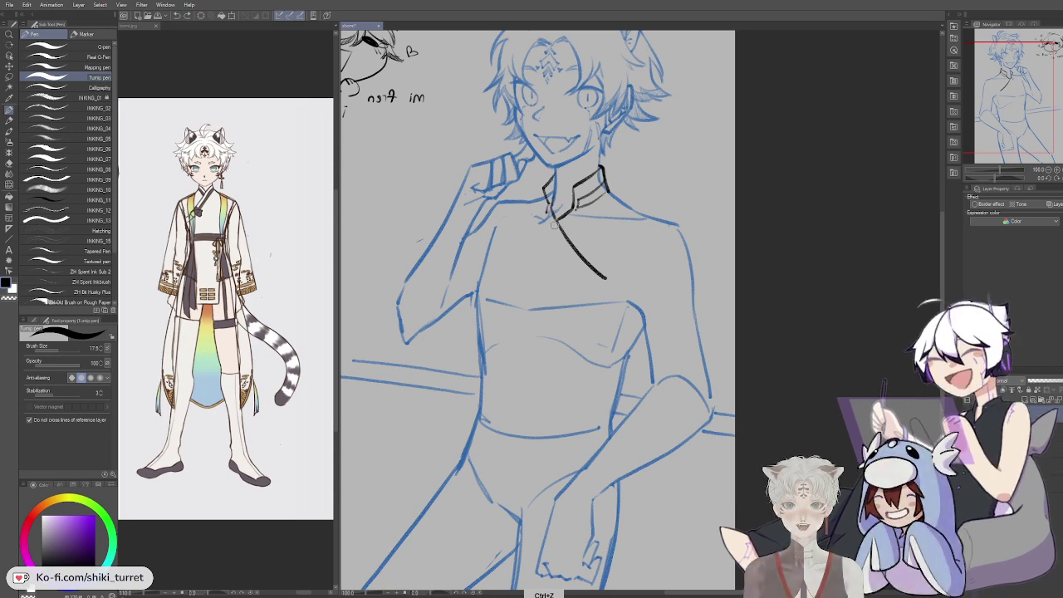
{"action": "key", "text": "p"}
{"action": "left_click_drag", "start_coordinate": [546, 213], "coordinate": [586, 278]}
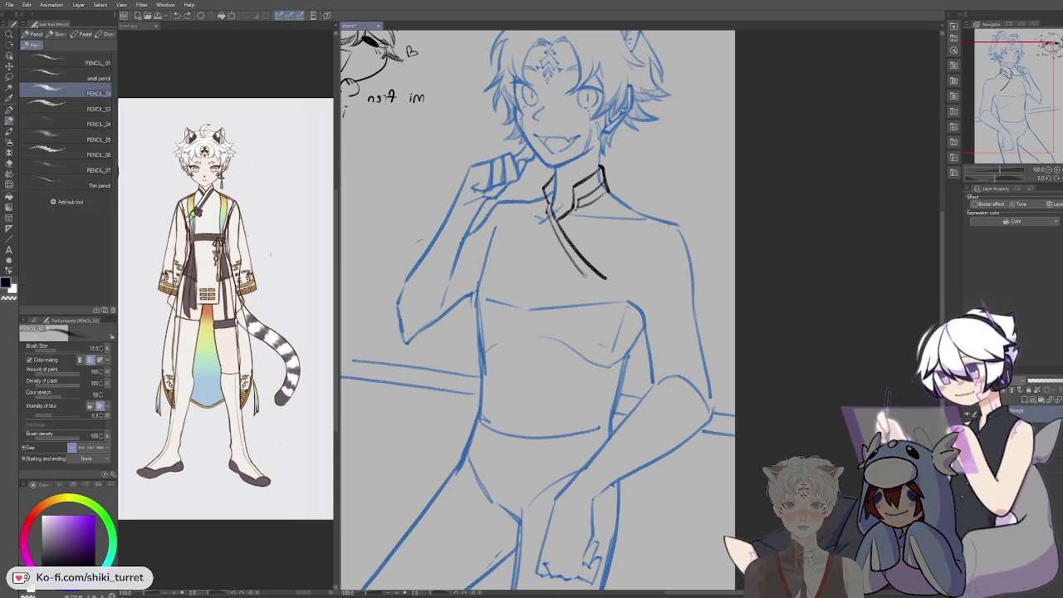
{"action": "key", "text": "ctrl+z"}
{"action": "key", "text": "ctrl+z"}
{"action": "left_click_drag", "start_coordinate": [548, 214], "coordinate": [604, 290]}
{"action": "key", "text": "ctrl+z"}
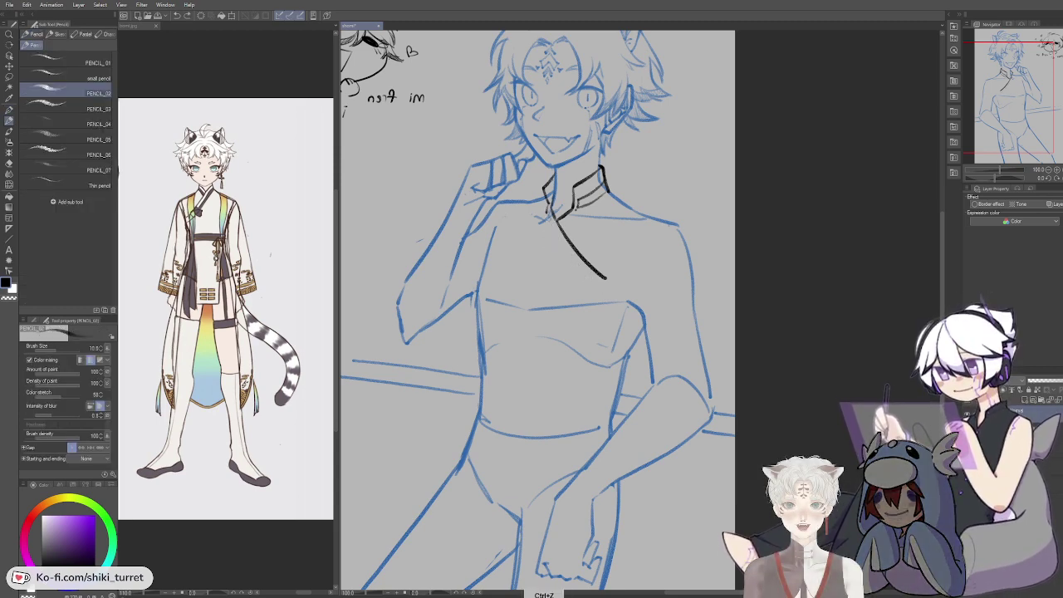
{"action": "left_click_drag", "start_coordinate": [547, 213], "coordinate": [607, 293]}
{"action": "key", "text": "ctrl+z"}
{"action": "left_click_drag", "start_coordinate": [547, 213], "coordinate": [610, 291]}
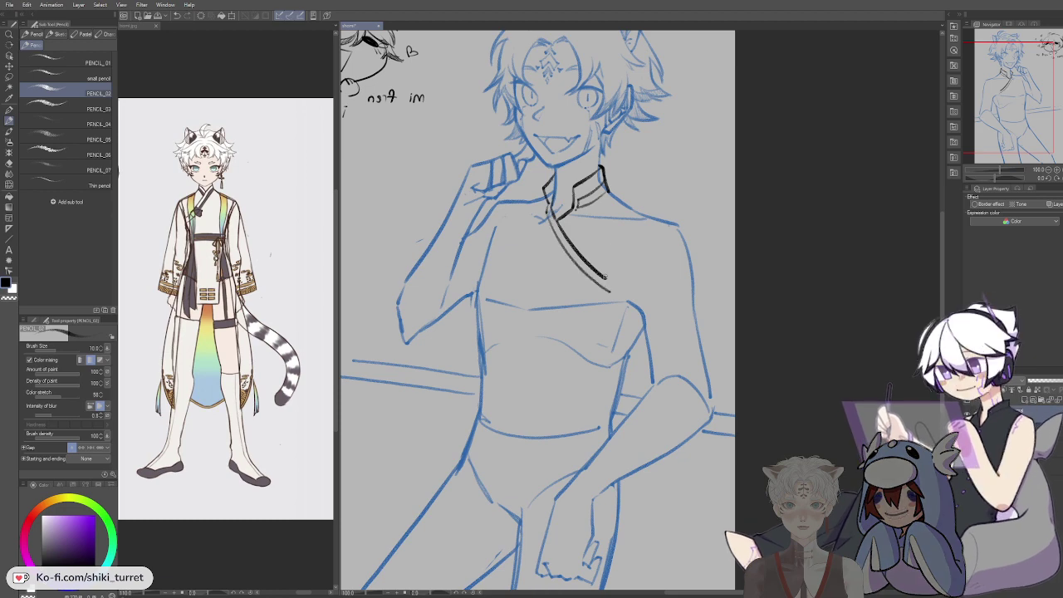
{"action": "key", "text": "ctrl+z"}
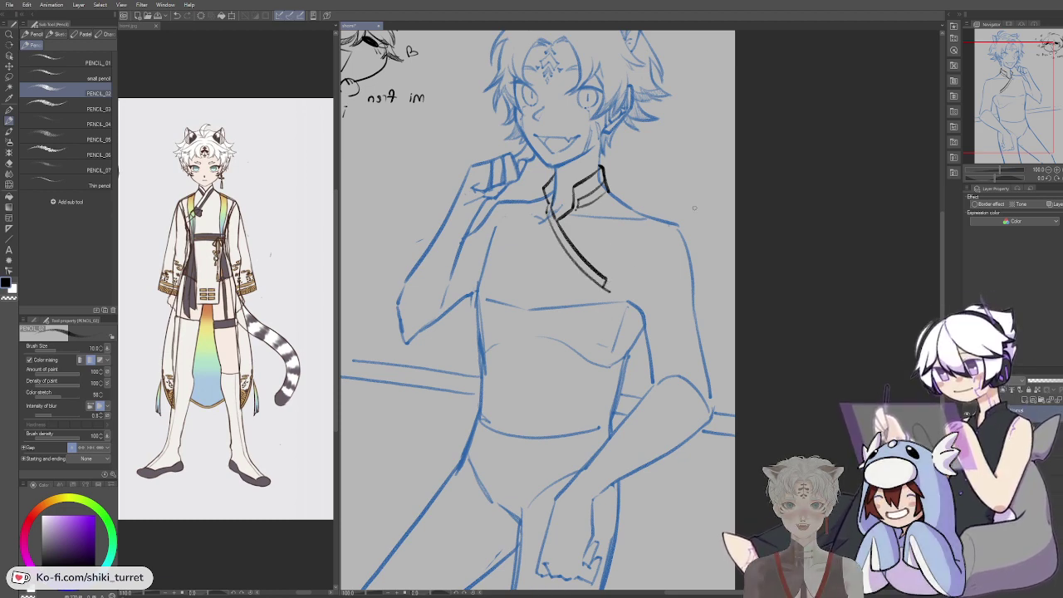
Step: Flip the canvas back and shape the lapel's lower end into a small square knot, removing the trial bow shape beside it
{"action": "key", "text": "h"}
{"action": "left_click_drag", "start_coordinate": [696, 207], "coordinate": [572, 215]}
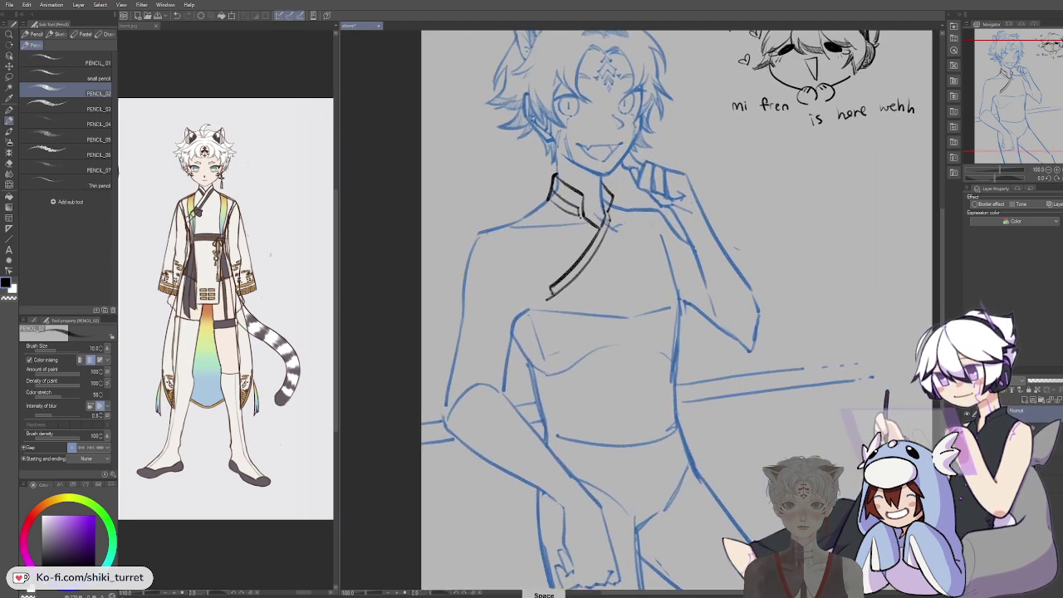
{"action": "key", "text": "c"}
{"action": "left_click_drag", "start_coordinate": [547, 299], "coordinate": [555, 332]}
{"action": "key", "text": "ctrl+z"}
{"action": "mouse_move", "coordinate": [556, 285]}
{"action": "left_mouse_down"}
{"action": "mouse_move", "coordinate": [585, 280]}
{"action": "mouse_move", "coordinate": [565, 299]}
{"action": "left_mouse_up"}
{"action": "key", "text": "ctrl+z"}
{"action": "key", "text": "ctrl+z"}
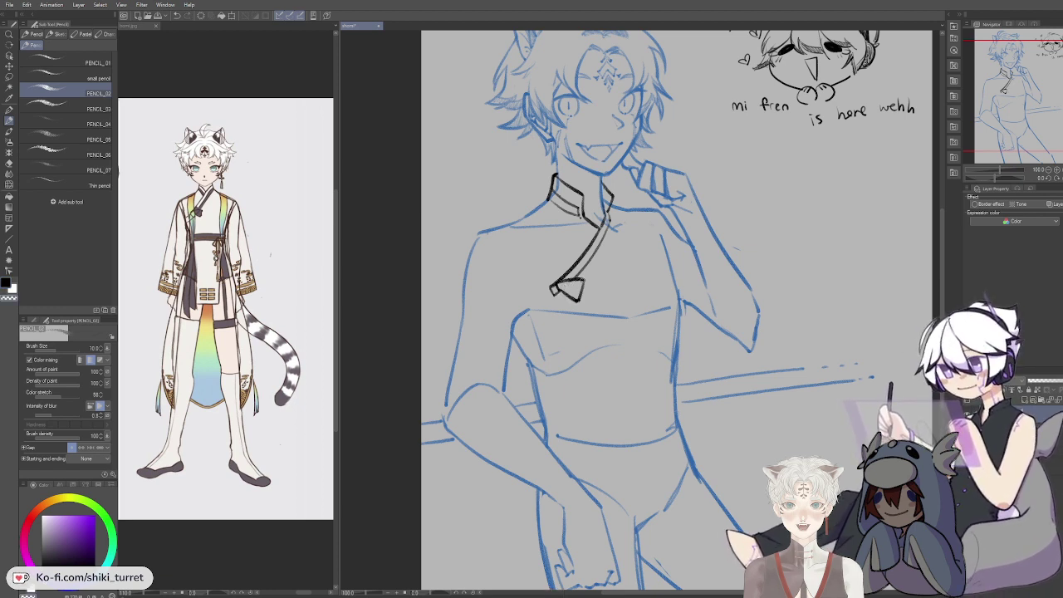
{"action": "key", "text": "c"}
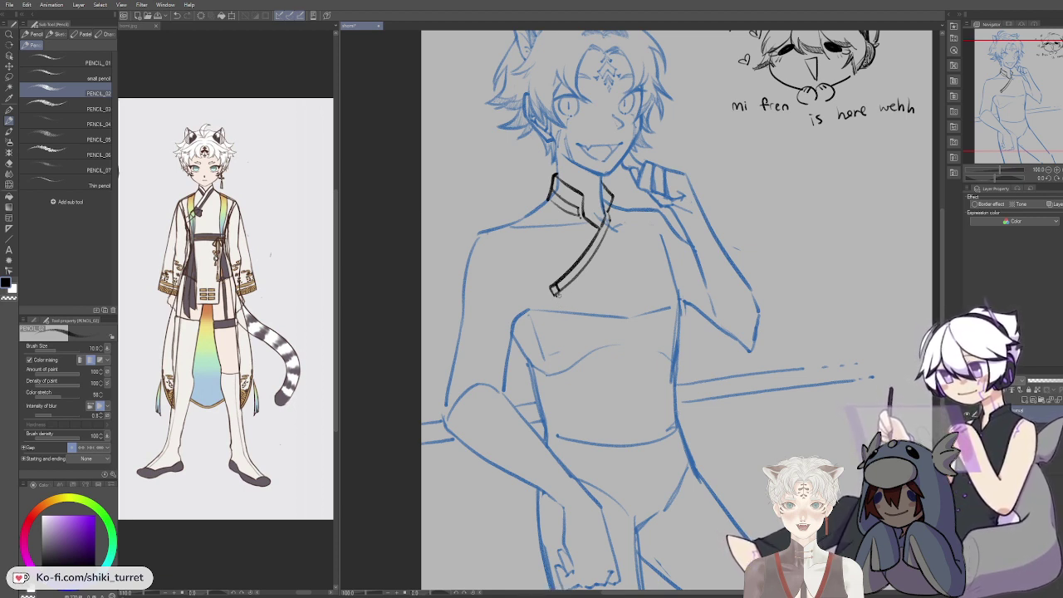
{"action": "key", "text": "ctrl+z"}
Step: Draw a narrow flared tassel hanging from the lapel's knot, redoing its edges as needed
{"action": "left_click_drag", "start_coordinate": [557, 293], "coordinate": [568, 334]}
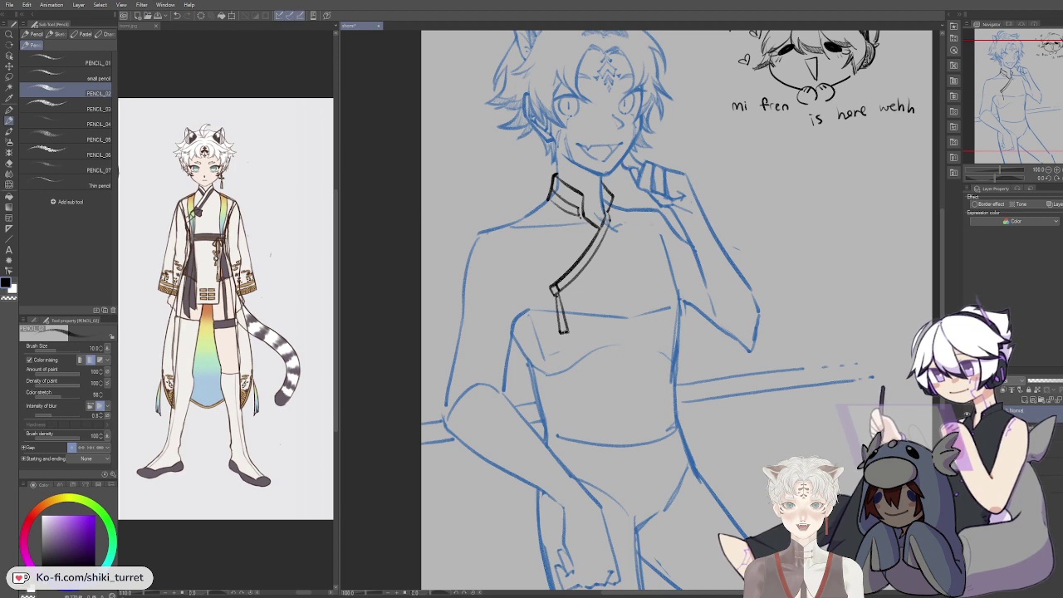
{"action": "key", "text": "ctrl+z"}
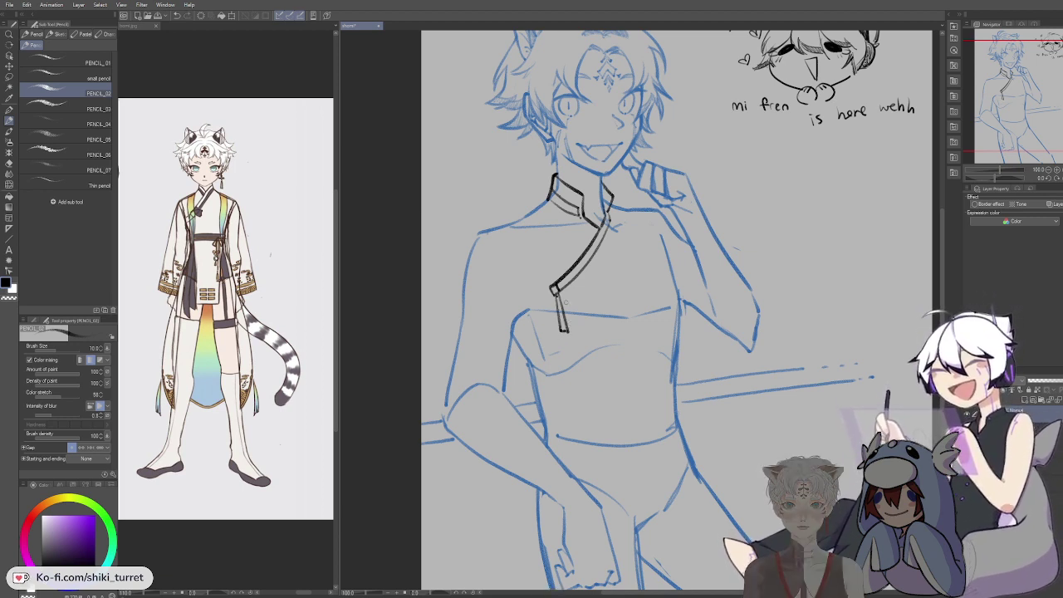
{"action": "left_click_drag", "start_coordinate": [556, 294], "coordinate": [560, 333]}
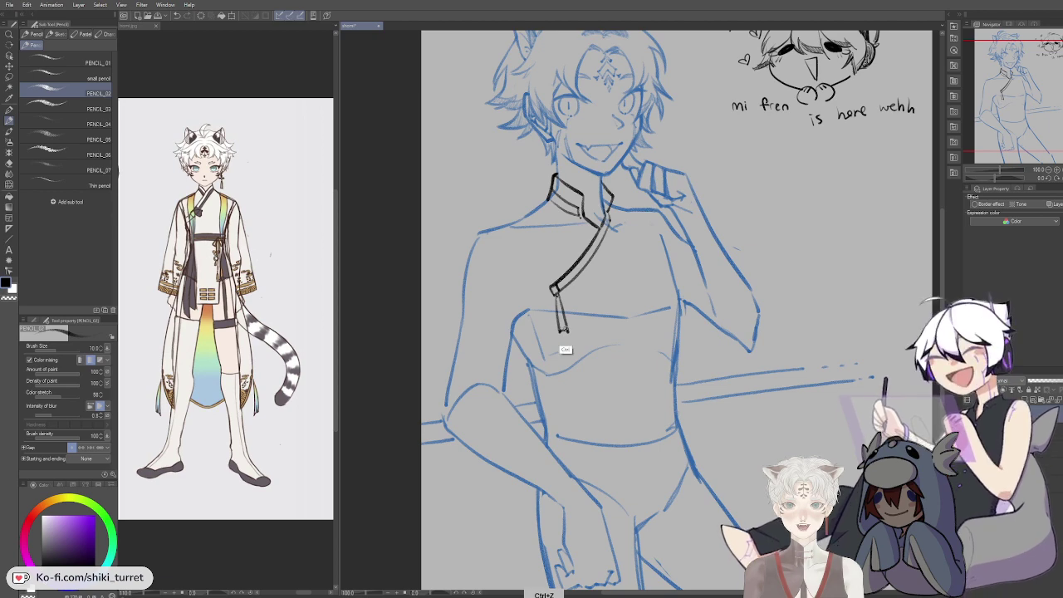
{"action": "left_click_drag", "start_coordinate": [556, 295], "coordinate": [569, 333]}
{"action": "key", "text": "ctrl+z"}
{"action": "key", "text": "ctrl+z"}
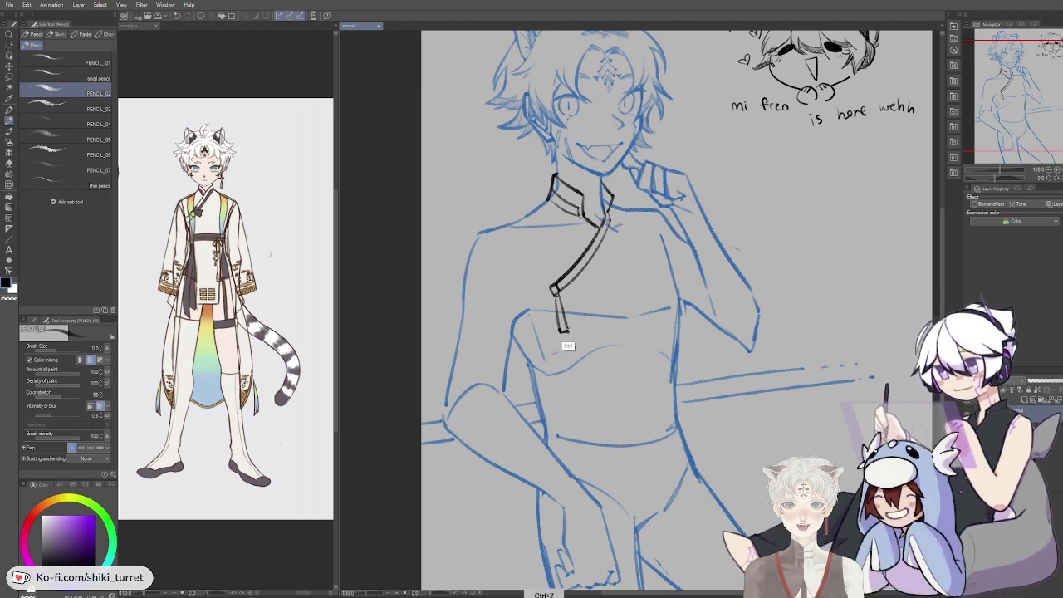
{"action": "mouse_move", "coordinate": [556, 295]}
{"action": "left_mouse_down"}
{"action": "mouse_move", "coordinate": [560, 331]}
{"action": "mouse_move", "coordinate": [558, 322]}
{"action": "left_mouse_up"}
{"action": "key", "text": "ctrl+z"}
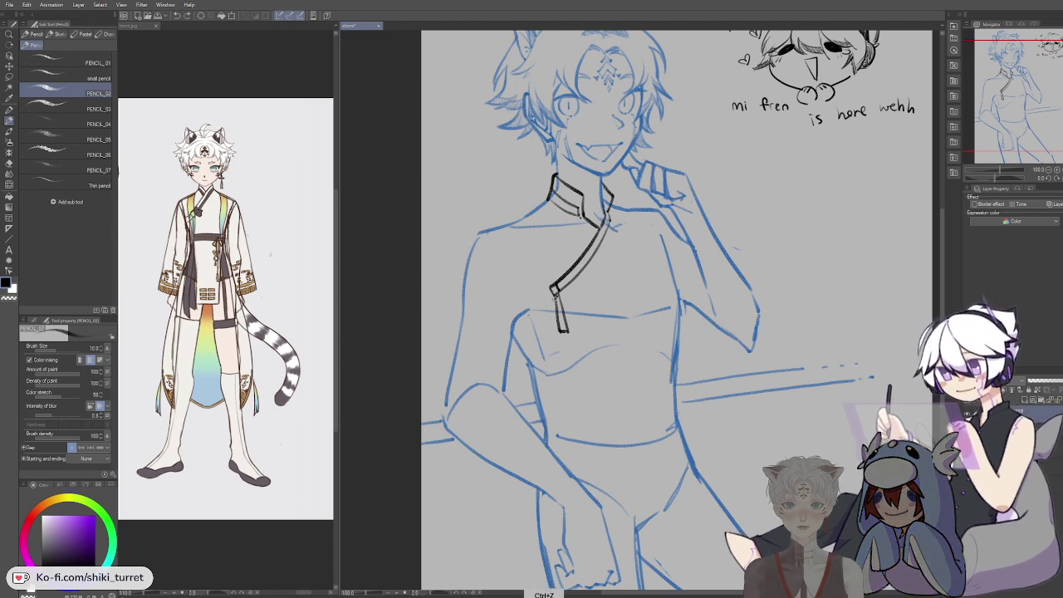
{"action": "key", "text": "c"}
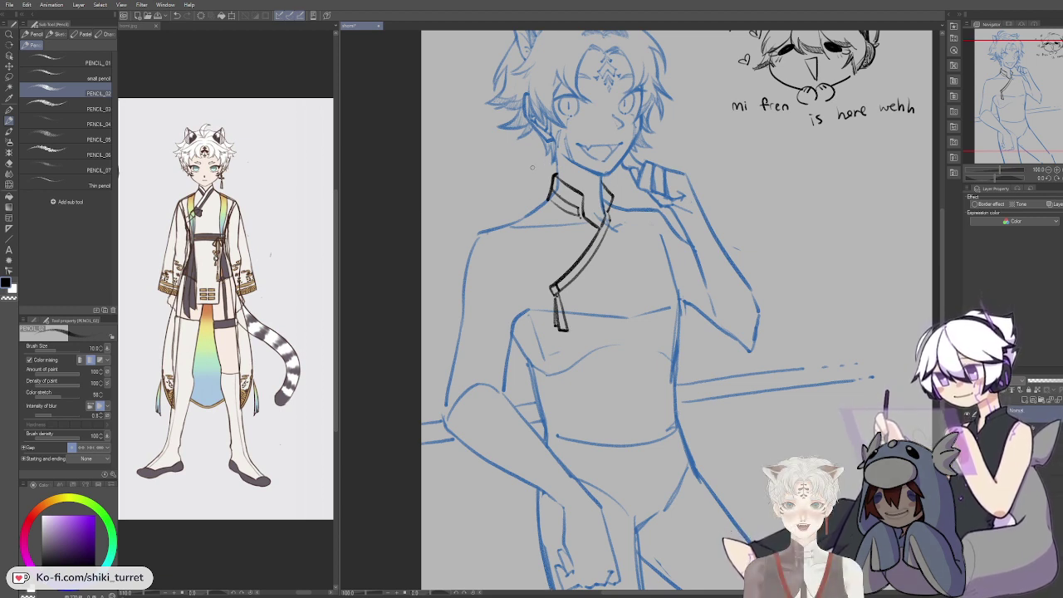
Step: Draw the coat's raised neckline from behind the collar down to the shoulder and try out its front edge over the chest
{"action": "key", "text": "ctrl+z"}
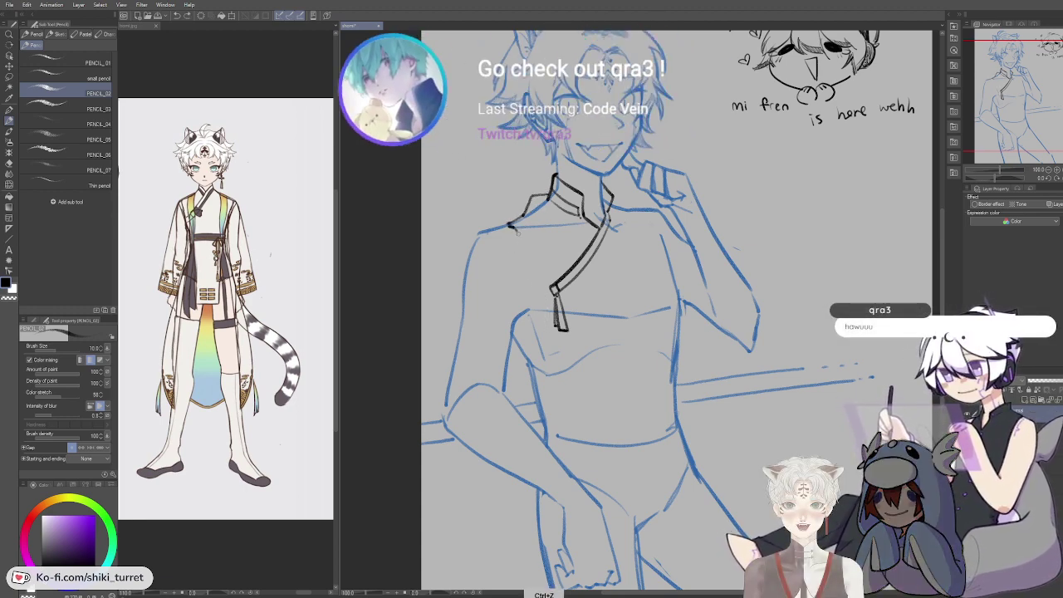
{"action": "left_click_drag", "start_coordinate": [518, 233], "coordinate": [554, 349]}
{"action": "key", "text": "ctrl+z"}
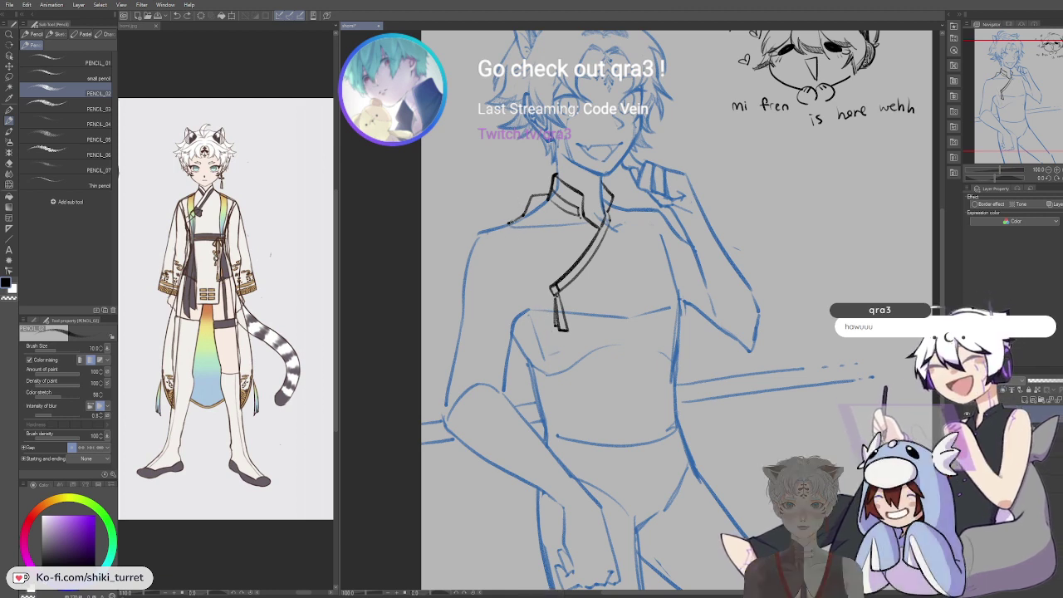
{"action": "key", "text": "ctrl+z"}
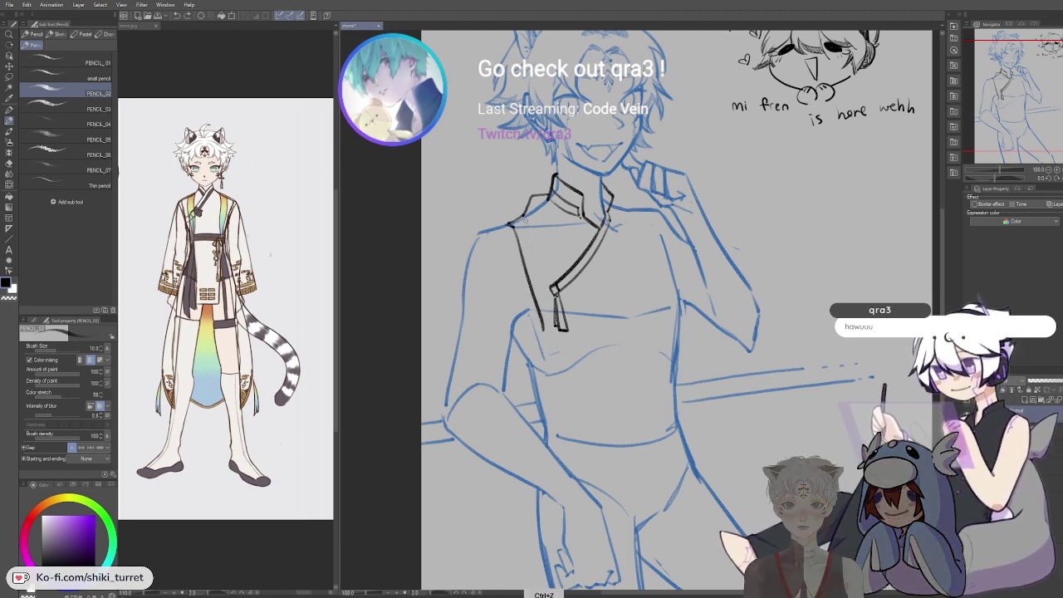
{"action": "key", "text": "ctrl+z"}
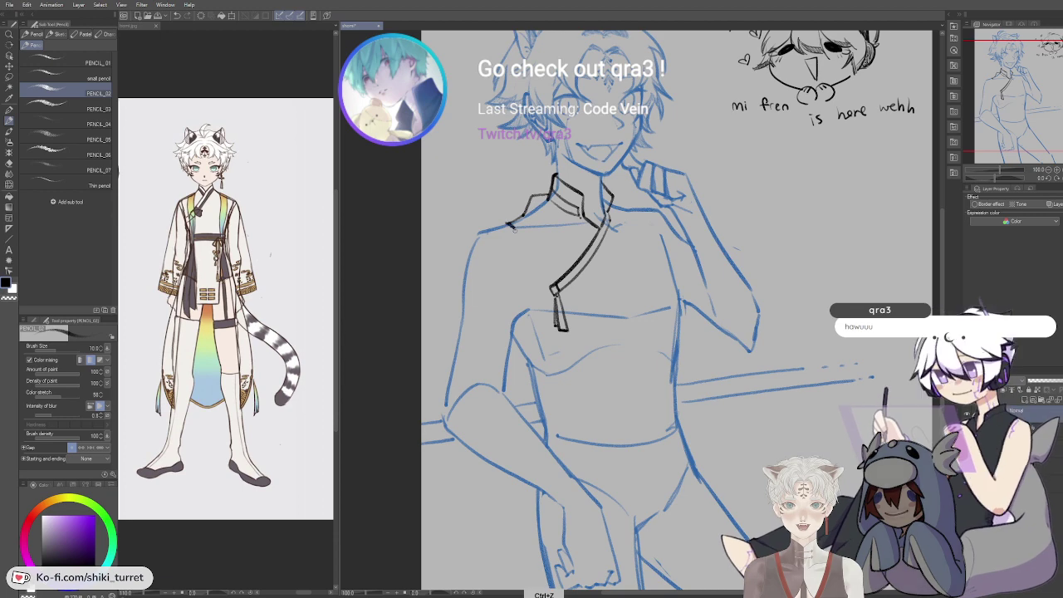
{"action": "key", "text": "ctrl+z"}
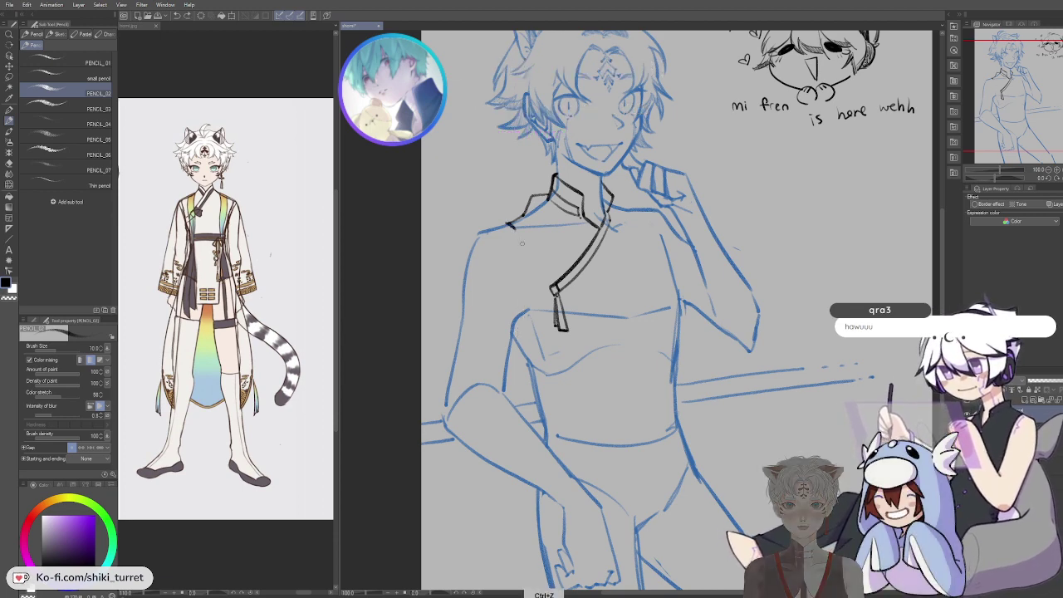
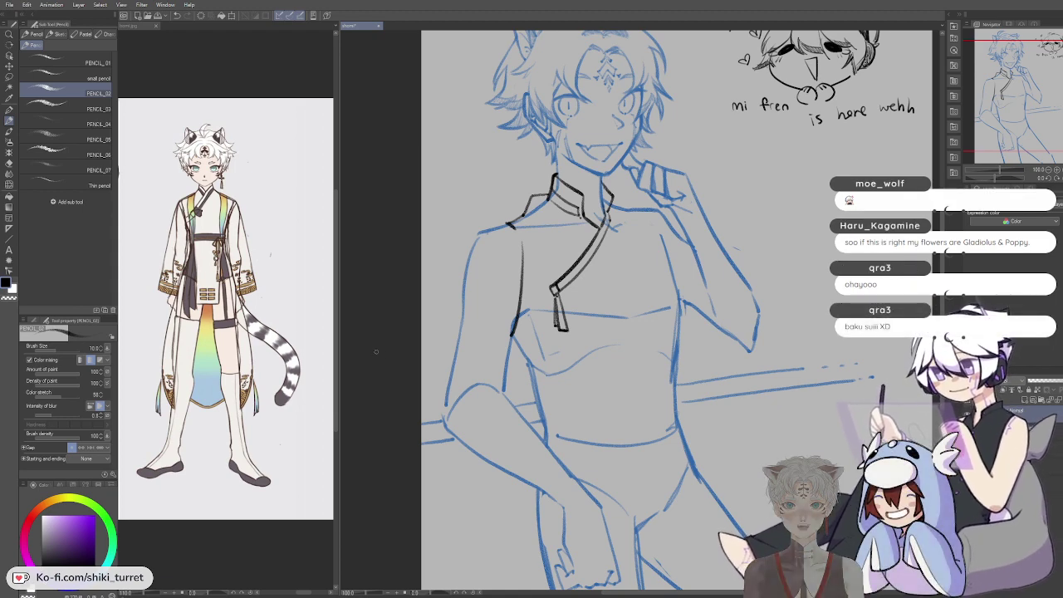
Step: Redraw the coat's sleeve seam as a slightly curved line from below the shoulder down to the armpit
{"action": "mouse_move", "coordinate": [718, 264]}
{"action": "left_mouse_down"}
{"action": "mouse_move", "coordinate": [689, 283]}
{"action": "mouse_move", "coordinate": [713, 262]}
{"action": "left_mouse_up"}
{"action": "left_click_drag", "start_coordinate": [378, 285], "coordinate": [368, 204]}
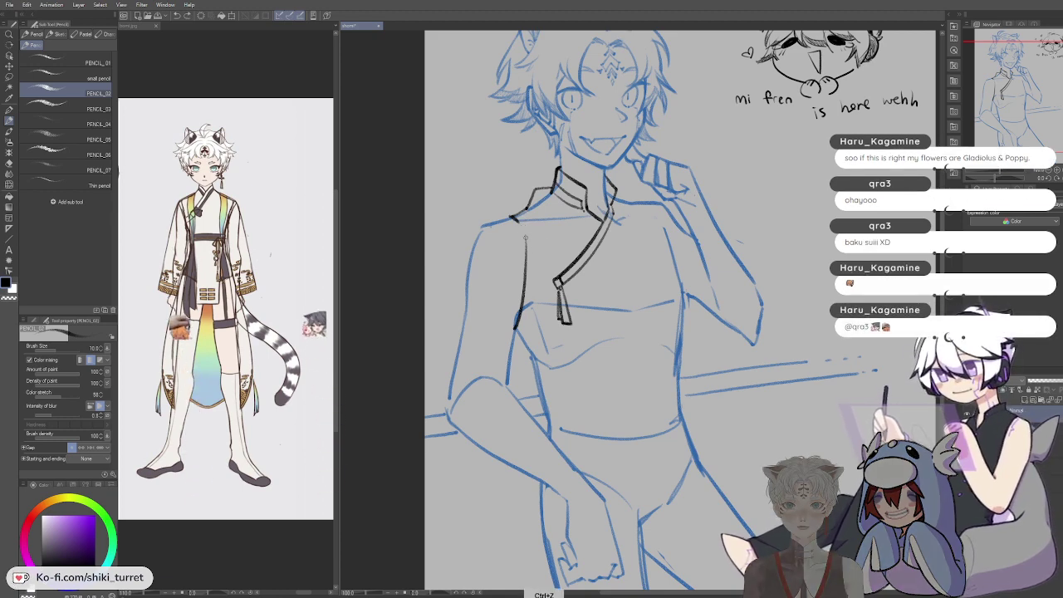
{"action": "key", "text": "ctrl+z"}
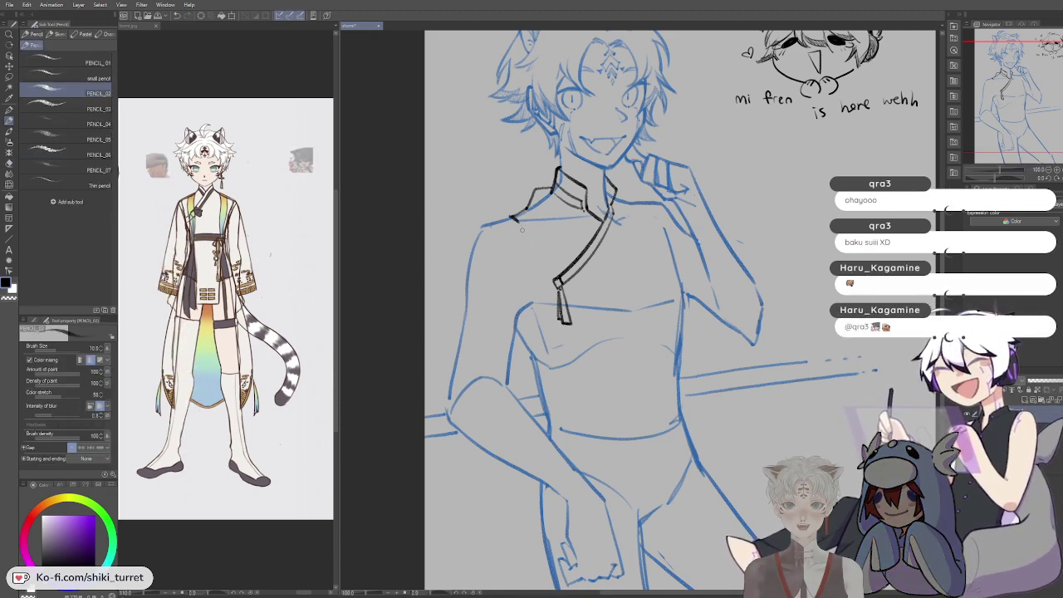
{"action": "left_click_drag", "start_coordinate": [526, 241], "coordinate": [521, 312]}
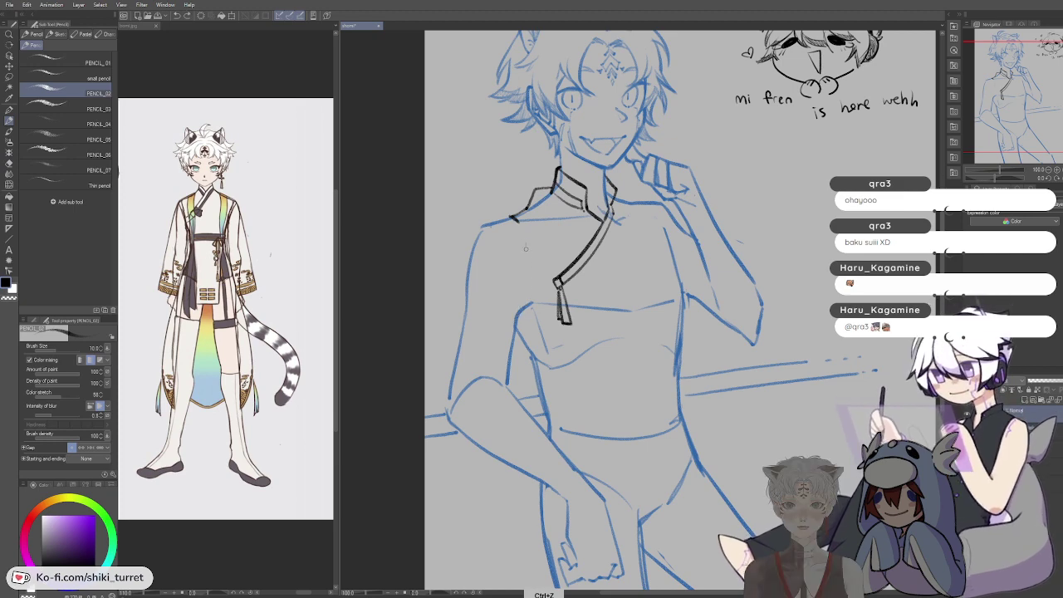
{"action": "key", "text": "ctrl+z"}
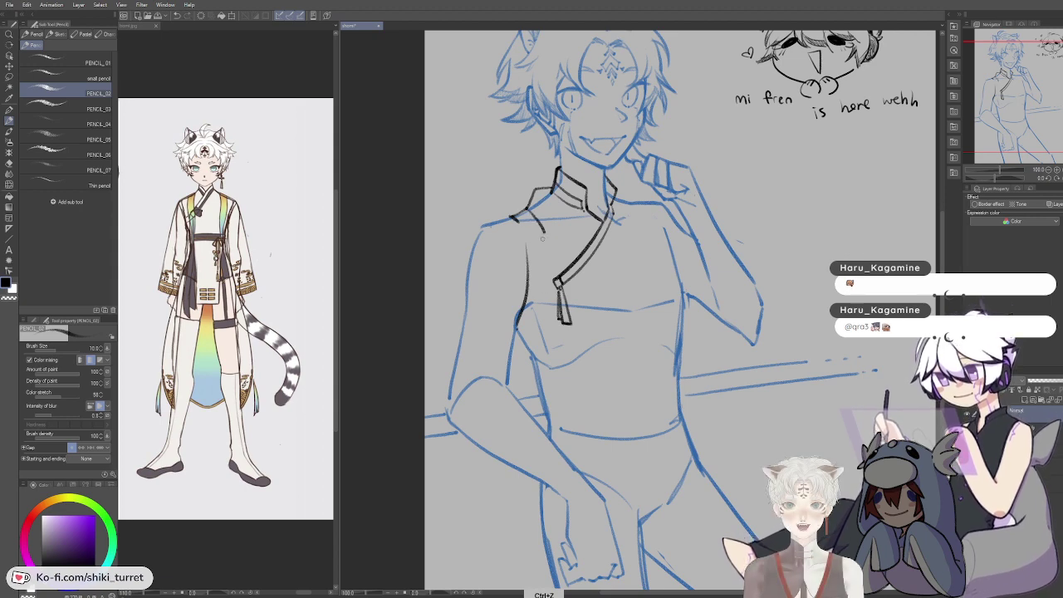
Step: Draw the coat's front edge slanting from the shoulder onto the chest and falling straight down past the waist, redoing strokes
{"action": "left_click_drag", "start_coordinate": [546, 237], "coordinate": [567, 470]}
{"action": "key", "text": "ctrl+z"}
{"action": "key", "text": "ctrl+z"}
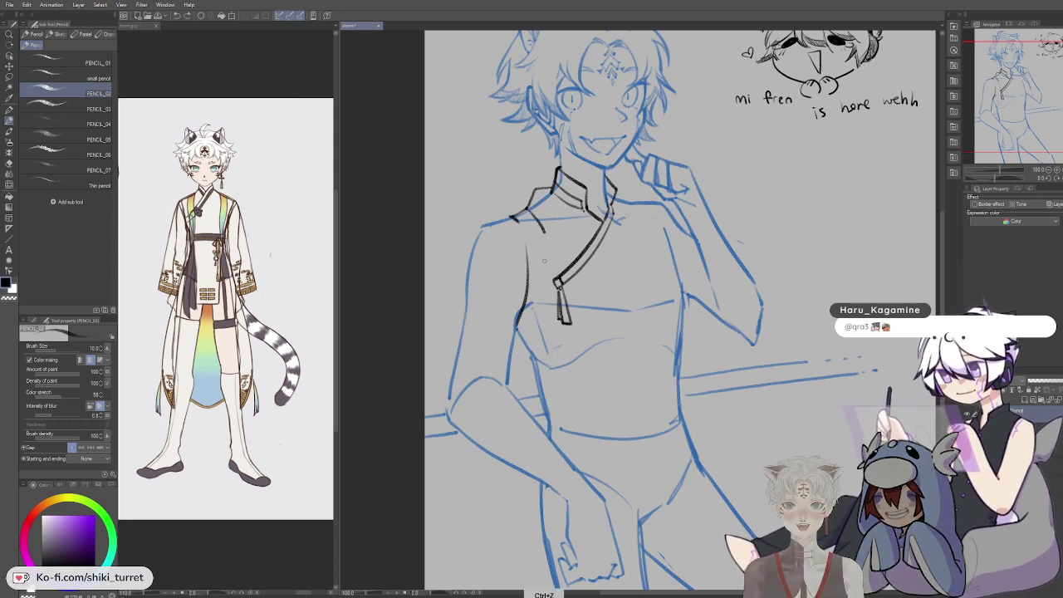
{"action": "left_click_drag", "start_coordinate": [554, 266], "coordinate": [555, 458]}
{"action": "key", "text": "ctrl+z"}
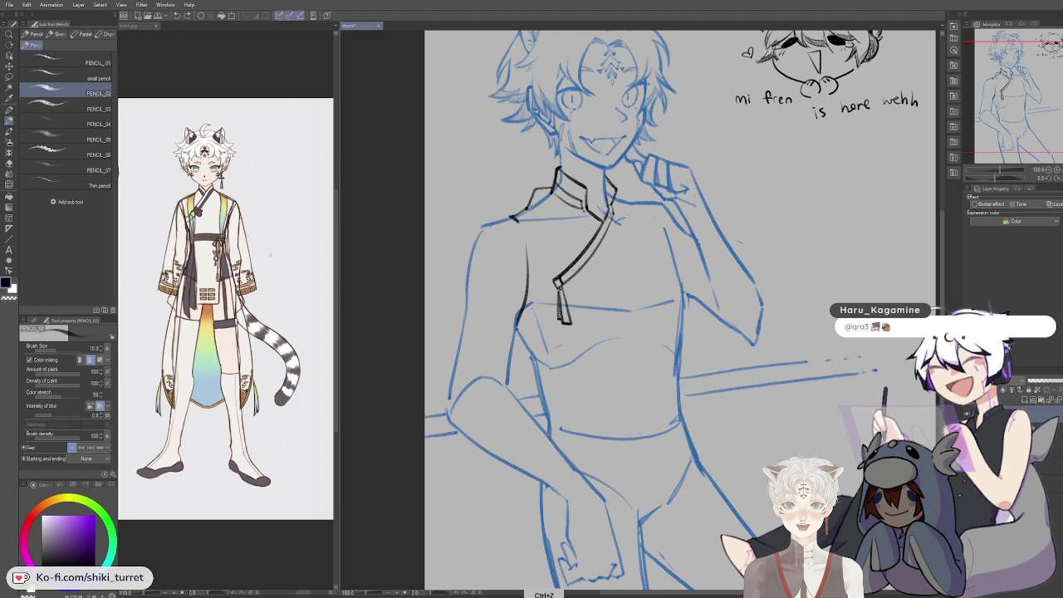
{"action": "left_click_drag", "start_coordinate": [555, 281], "coordinate": [553, 437]}
{"action": "key", "text": "ctrl+z"}
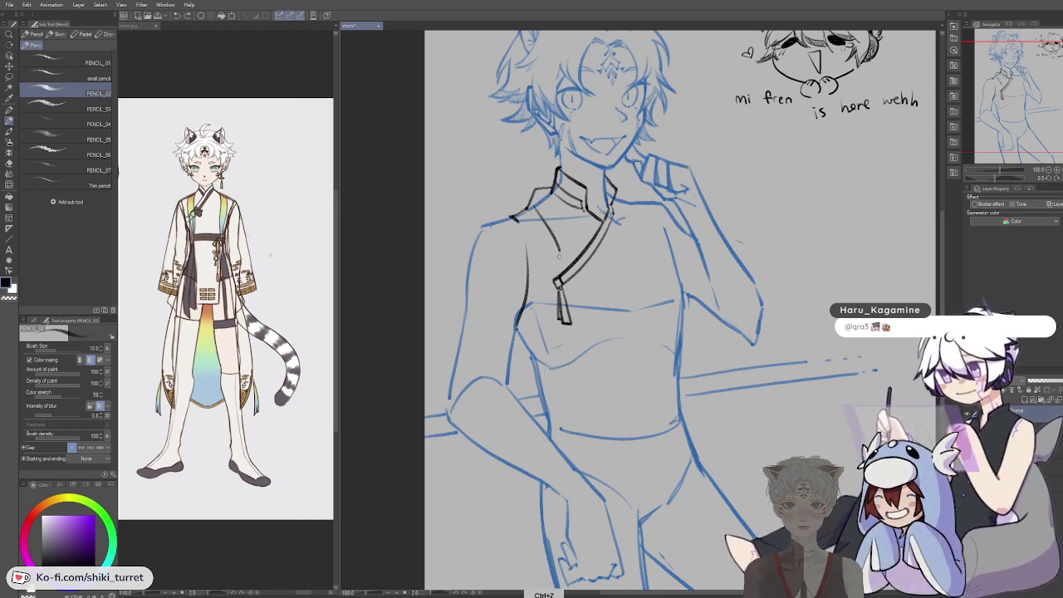
{"action": "left_click_drag", "start_coordinate": [558, 255], "coordinate": [561, 455]}
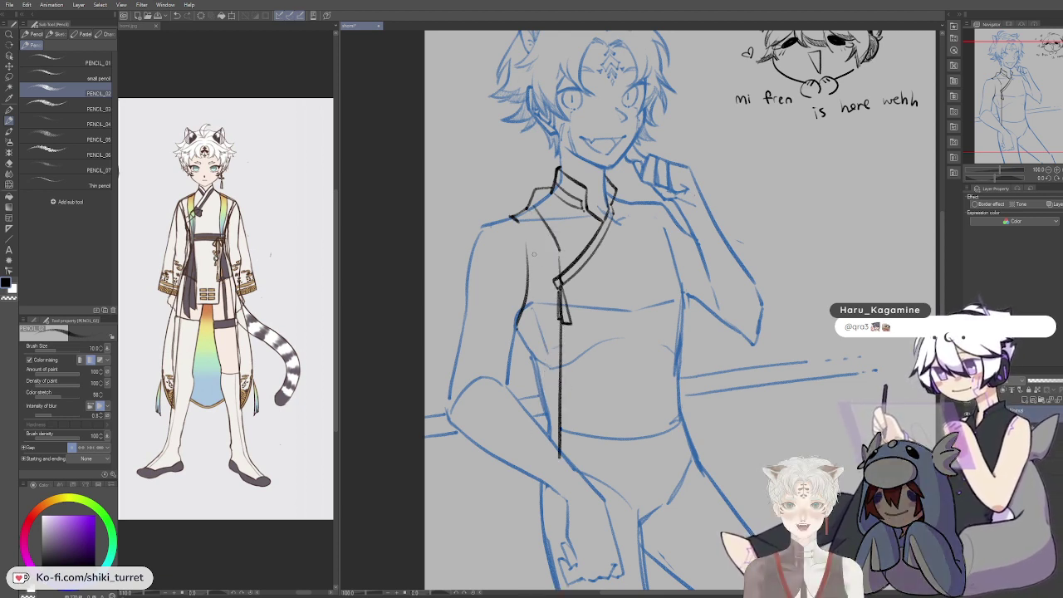
Step: Draw a second line beside the coat's front edge, curving from the shoulder and falling past the waist to form a panel, redoing strokes
{"action": "key", "text": "ctrl+z"}
{"action": "left_click_drag", "start_coordinate": [523, 226], "coordinate": [542, 268]}
{"action": "key", "text": "ctrl+z"}
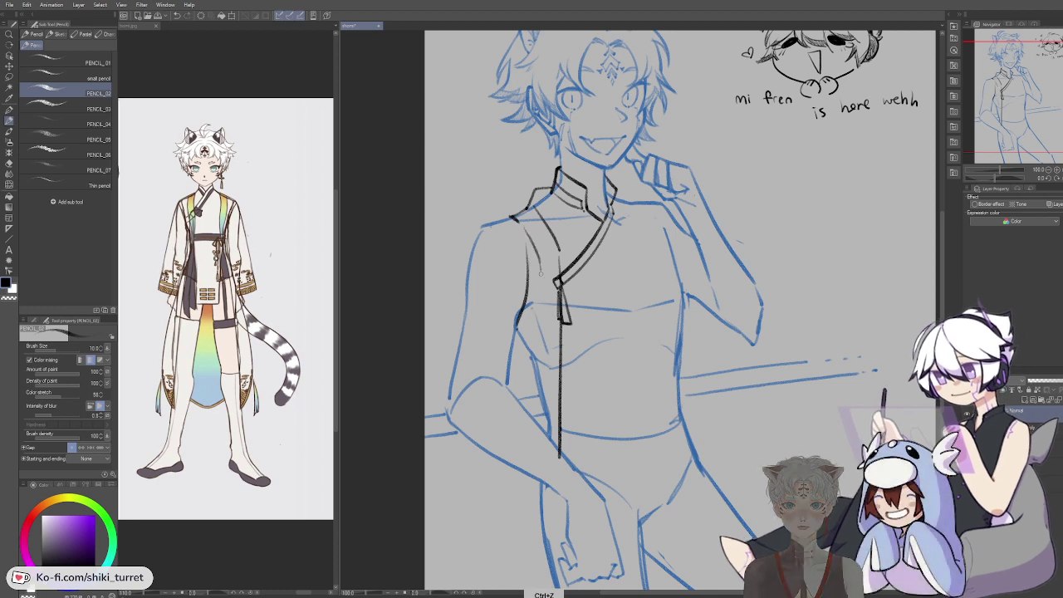
{"action": "key", "text": "ctrl+z"}
{"action": "mouse_move", "coordinate": [541, 273]}
{"action": "left_mouse_down"}
{"action": "mouse_move", "coordinate": [531, 412]}
{"action": "mouse_move", "coordinate": [542, 431]}
{"action": "left_mouse_up"}
{"action": "key", "text": "ctrl+z"}
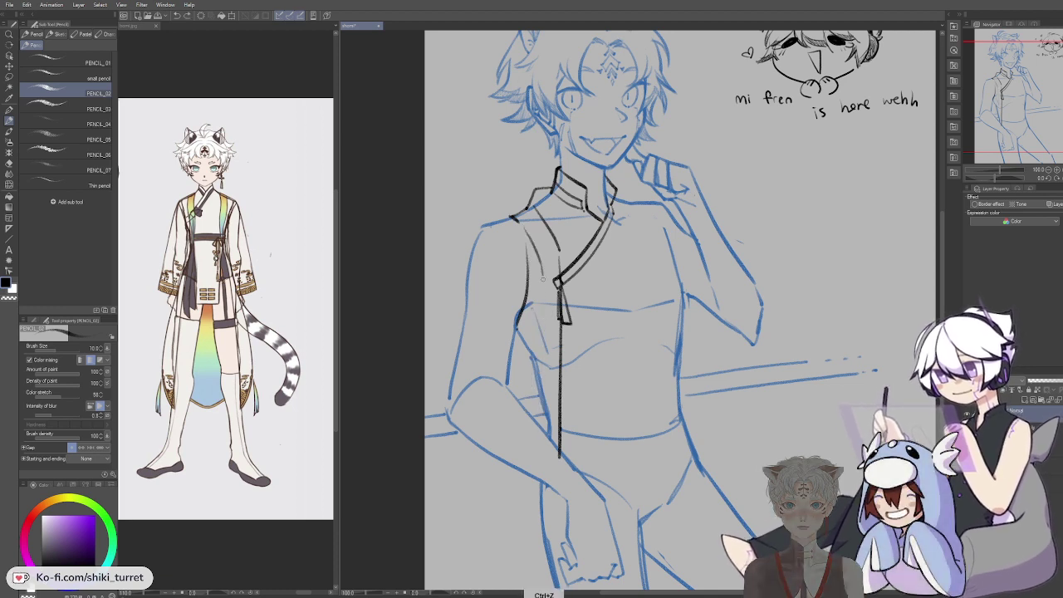
{"action": "key", "text": "ctrl+z"}
{"action": "left_click_drag", "start_coordinate": [540, 258], "coordinate": [535, 437]}
{"action": "key", "text": "ctrl+z"}
{"action": "left_click_drag", "start_coordinate": [540, 283], "coordinate": [542, 462]}
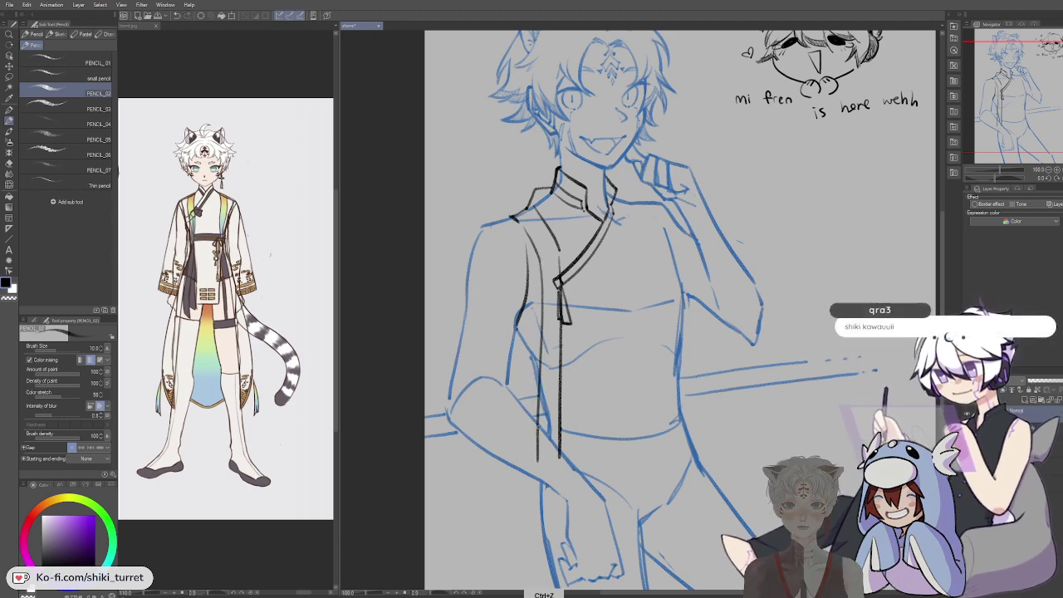
{"action": "key", "text": "ctrl+z"}
{"action": "left_click_drag", "start_coordinate": [535, 261], "coordinate": [536, 458]}
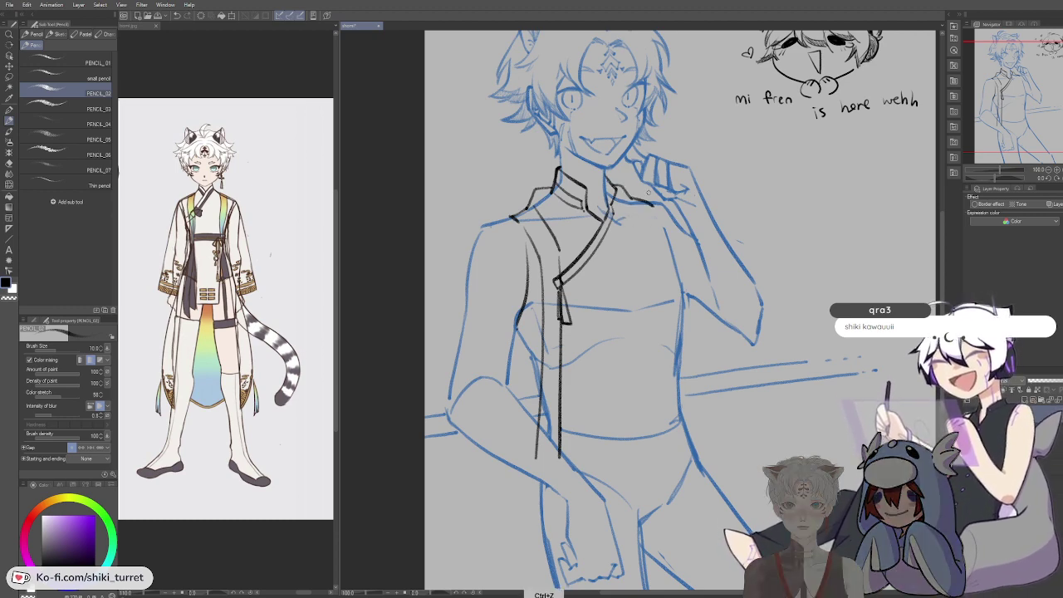
Step: Draw the coat's neckline onto the raised arm's shoulder and, with the canvas view mirrored, its outer edge curving toward the armpit
{"action": "left_click_drag", "start_coordinate": [629, 197], "coordinate": [648, 203]}
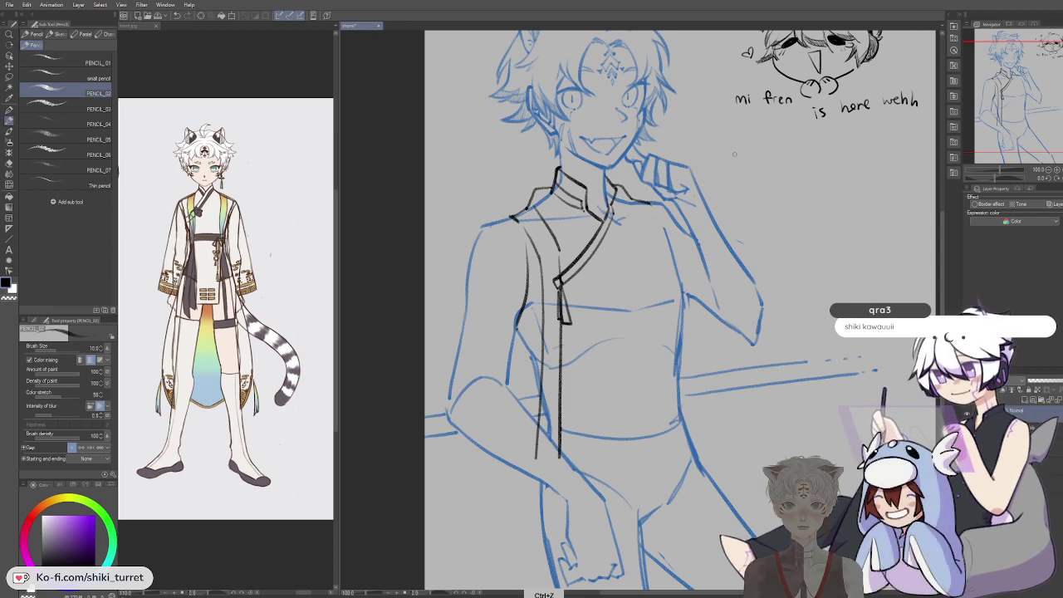
{"action": "key", "text": "h"}
{"action": "mouse_move", "coordinate": [620, 216]}
{"action": "left_mouse_down"}
{"action": "mouse_move", "coordinate": [606, 155]}
{"action": "mouse_move", "coordinate": [576, 226]}
{"action": "left_mouse_up"}
{"action": "key", "text": "ctrl+z"}
{"action": "key", "text": "ctrl+z"}
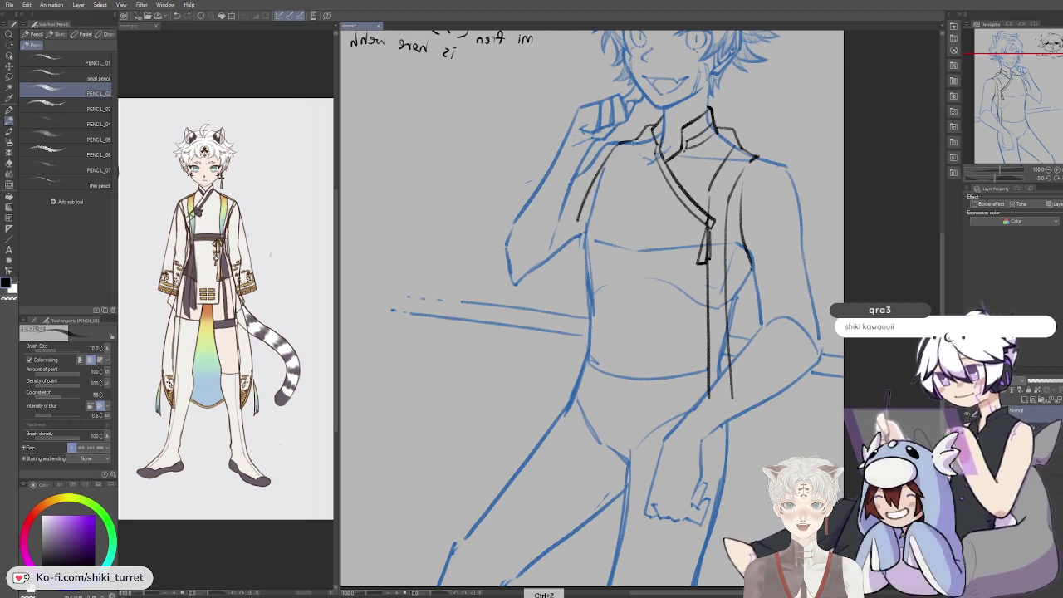
{"action": "left_click_drag", "start_coordinate": [633, 143], "coordinate": [598, 215]}
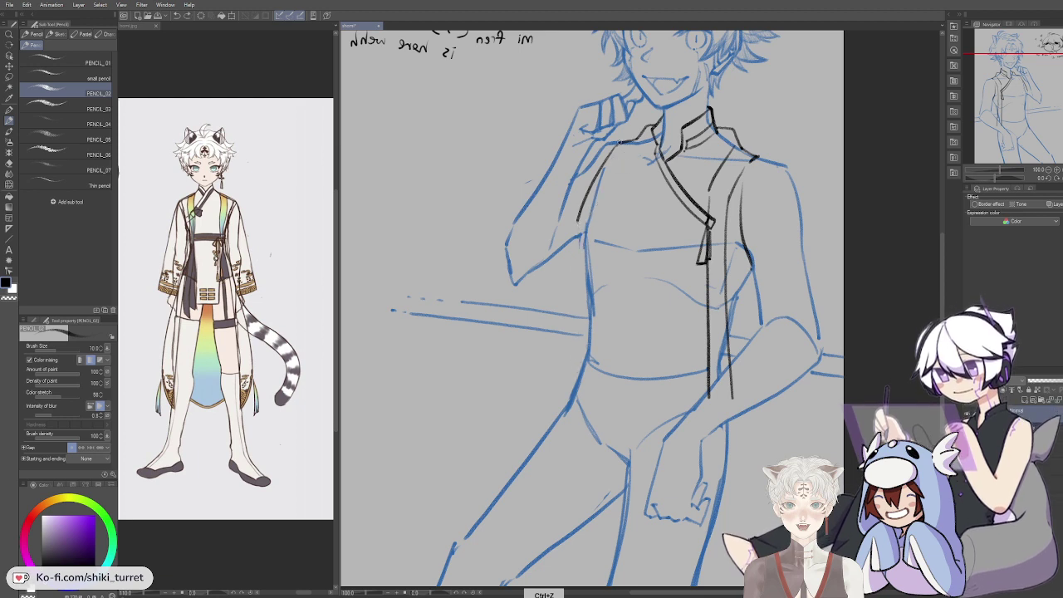
Step: Draw the raised-arm side panel's inner edge over the chest and its outer edge down to the waist, flaring over the hip
{"action": "mouse_move", "coordinate": [621, 143]}
{"action": "left_mouse_down"}
{"action": "mouse_move", "coordinate": [582, 234]}
{"action": "mouse_move", "coordinate": [580, 350]}
{"action": "left_mouse_up"}
{"action": "key", "text": "ctrl+z"}
{"action": "left_click_drag", "start_coordinate": [582, 233], "coordinate": [581, 358]}
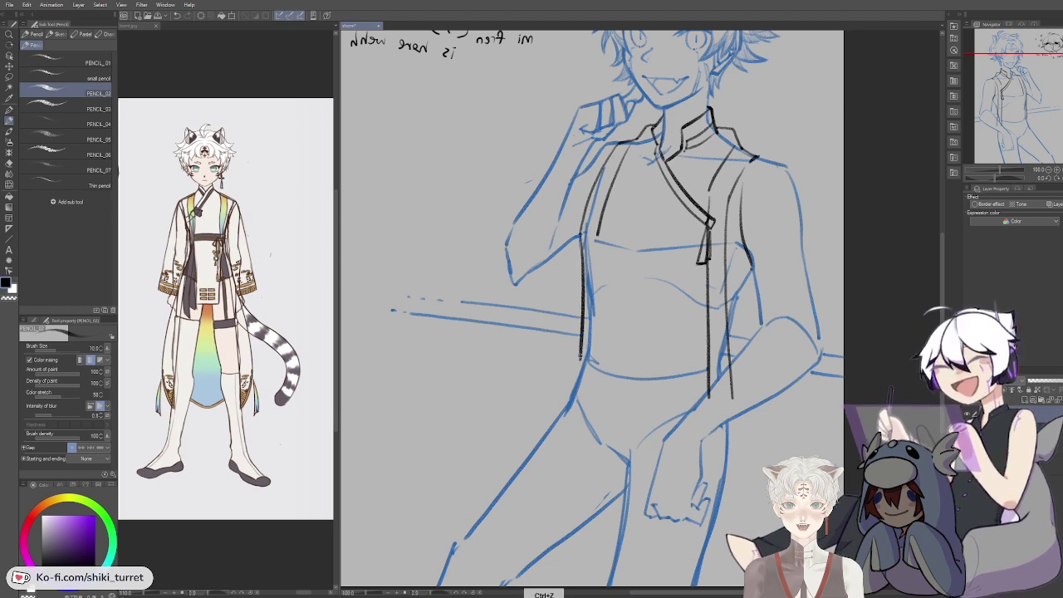
{"action": "left_click_drag", "start_coordinate": [564, 408], "coordinate": [555, 424]}
{"action": "key", "text": "ctrl+z"}
{"action": "left_click_drag", "start_coordinate": [576, 373], "coordinate": [556, 419]}
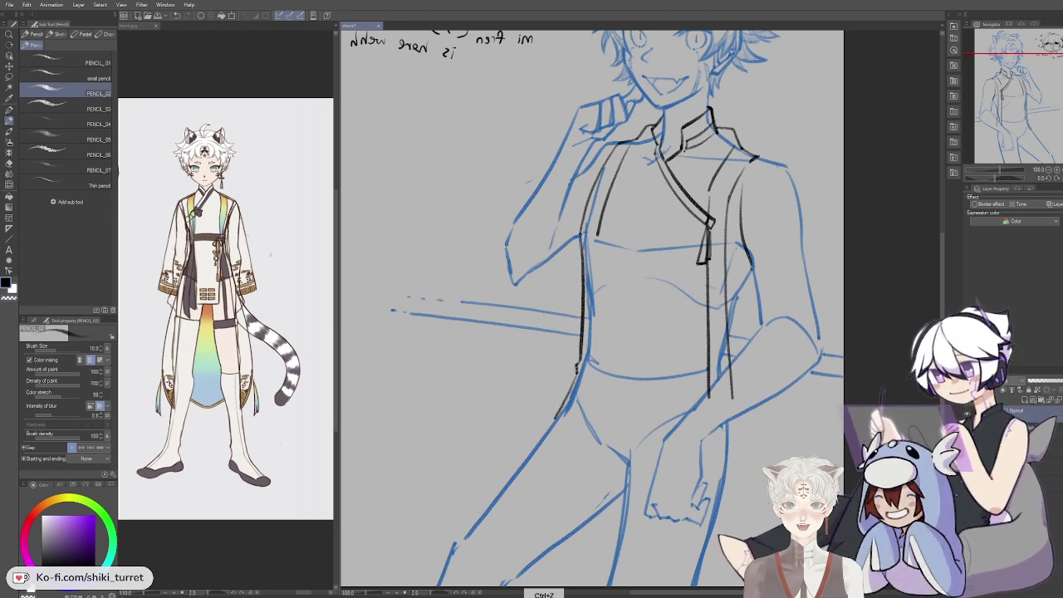
Step: Continue the raised-arm side panel's inner edge straight down from the chest to the waist and join it to the hip flare, redoing strokes
{"action": "left_click_drag", "start_coordinate": [598, 235], "coordinate": [591, 398]}
{"action": "key", "text": "ctrl+z"}
{"action": "left_click_drag", "start_coordinate": [597, 234], "coordinate": [590, 396]}
{"action": "key", "text": "ctrl+z"}
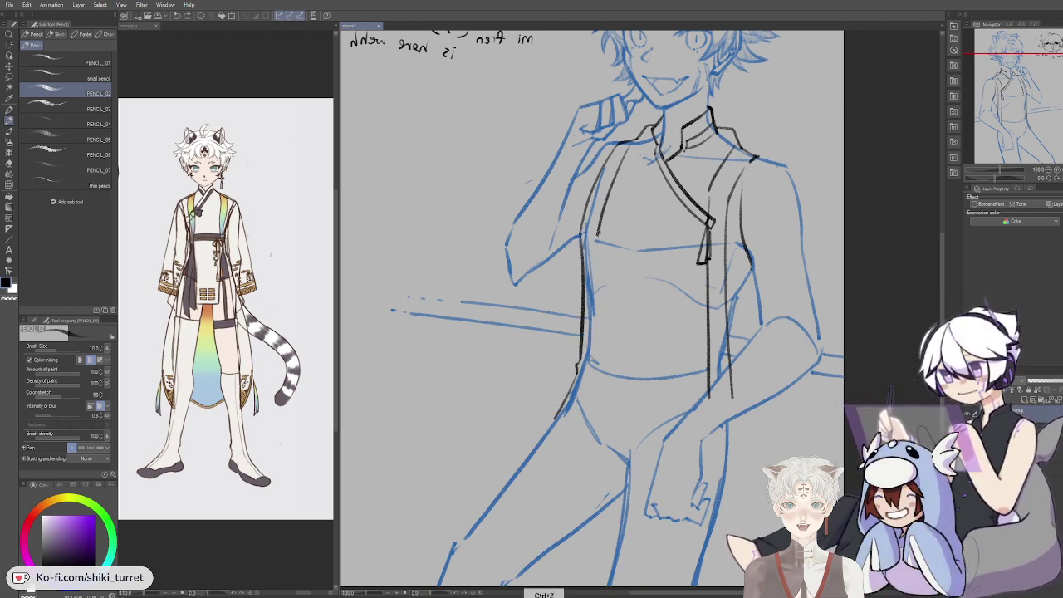
{"action": "key", "text": "ctrl+z"}
{"action": "mouse_move", "coordinate": [596, 232]}
{"action": "left_mouse_down"}
{"action": "mouse_move", "coordinate": [592, 359]}
{"action": "mouse_move", "coordinate": [595, 326]}
{"action": "mouse_move", "coordinate": [597, 337]}
{"action": "left_mouse_up"}
{"action": "key", "text": "ctrl+z"}
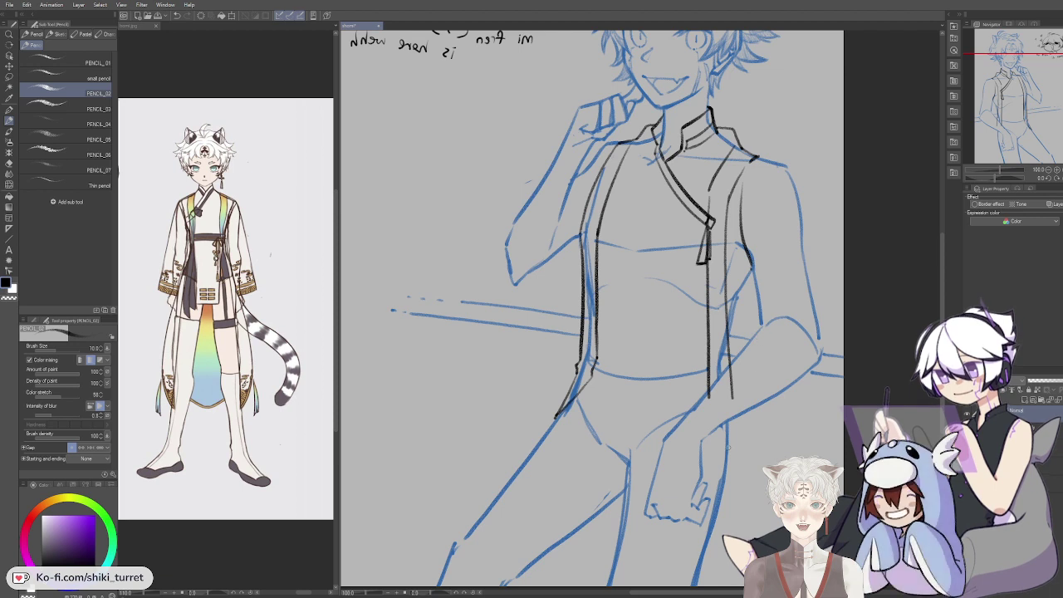
{"action": "key", "text": "ctrl+z"}
{"action": "key", "text": "ctrl+z"}
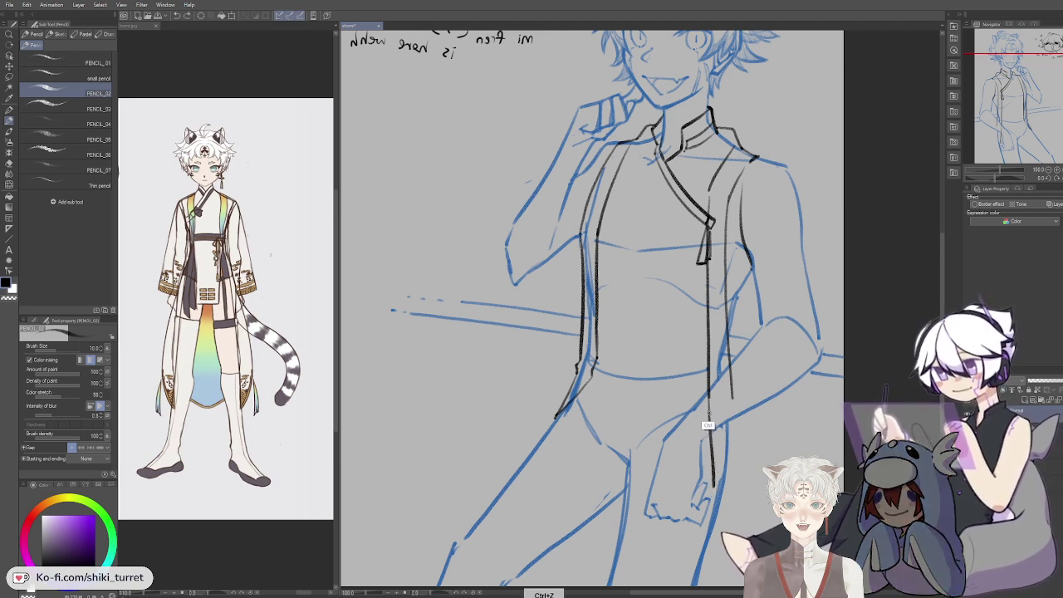
Step: Extend the lowered-arm side coat panel down beside the hand and close it with a slanted, pointed hem, with the view unmirrored
{"action": "left_click_drag", "start_coordinate": [712, 389], "coordinate": [715, 489]}
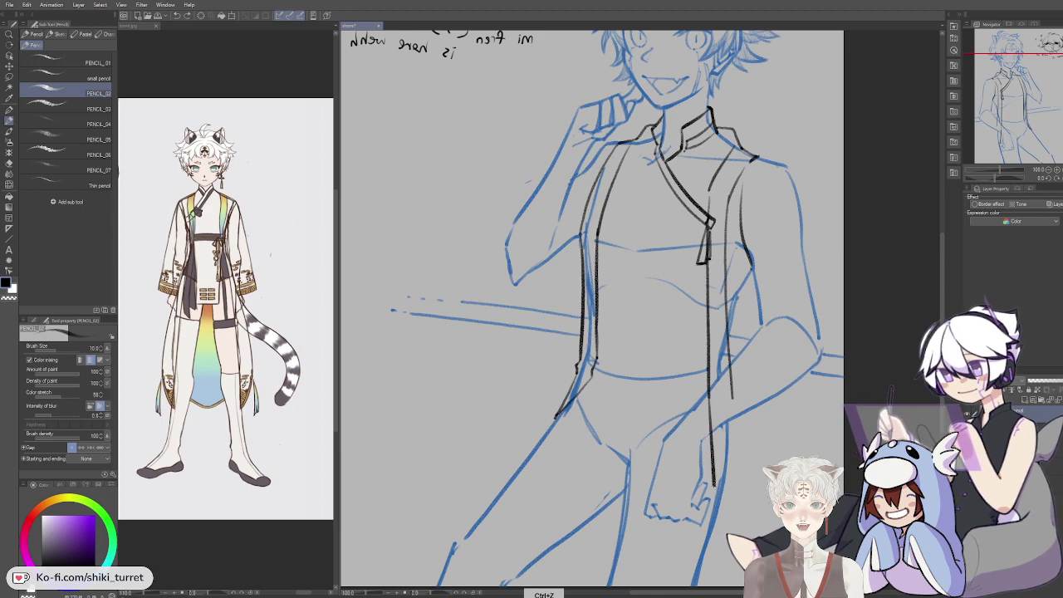
{"action": "key", "text": "Delete"}
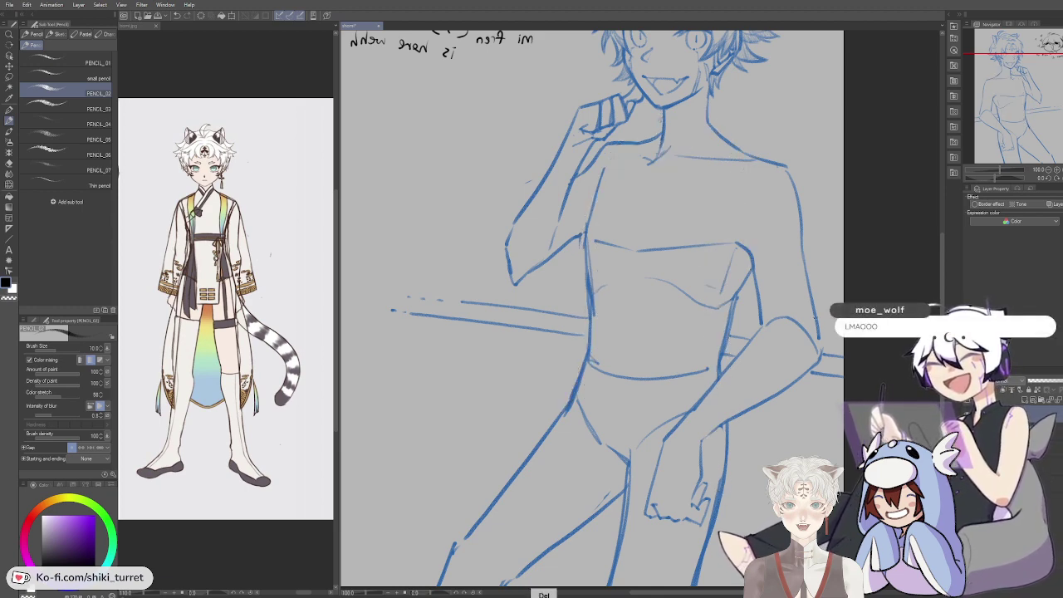
{"action": "key", "text": "ctrl+z"}
{"action": "key", "text": "h"}
{"action": "left_click_drag", "start_coordinate": [777, 396], "coordinate": [721, 314]}
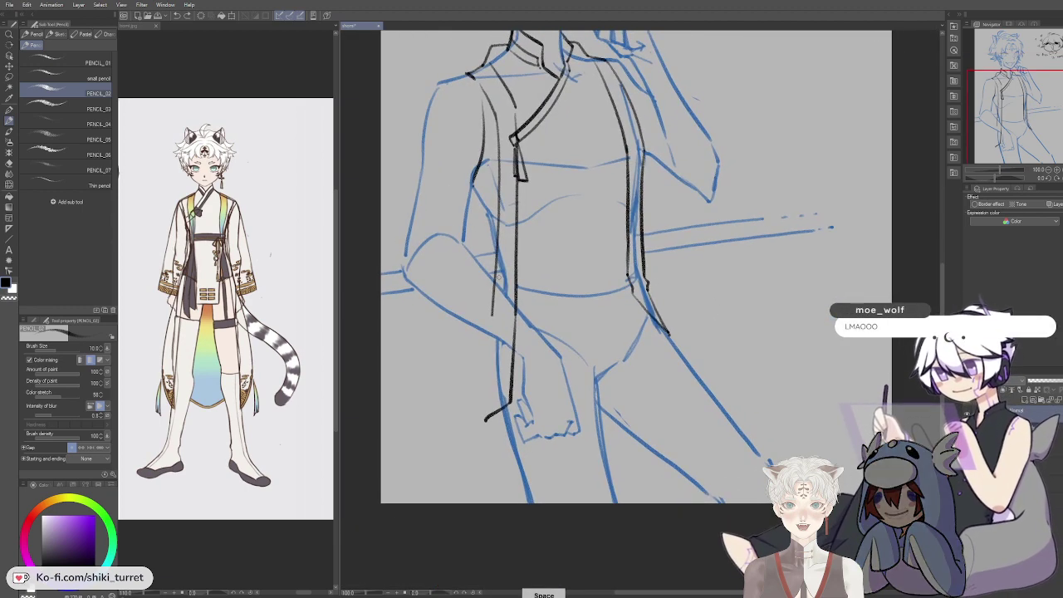
{"action": "left_click_drag", "start_coordinate": [495, 299], "coordinate": [482, 424]}
{"action": "key", "text": "ctrl+z"}
{"action": "key", "text": "ctrl+z"}
{"action": "mouse_move", "coordinate": [494, 301]}
{"action": "left_mouse_down"}
{"action": "mouse_move", "coordinate": [481, 432]}
{"action": "mouse_move", "coordinate": [481, 420]}
{"action": "left_mouse_up"}
Step: Erase the lapel's old tip, knot and tassel, and redraw the lapel end as a shorter closed tip beside the coat's front edge
{"action": "key", "text": "c"}
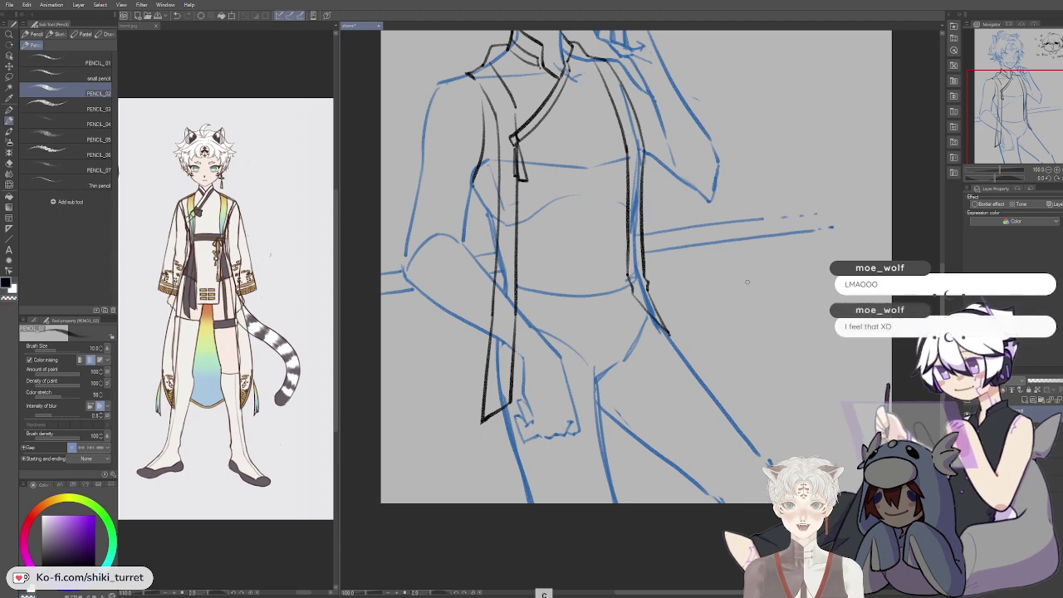
{"action": "mouse_move", "coordinate": [749, 323]}
{"action": "left_mouse_down"}
{"action": "mouse_move", "coordinate": [745, 366]}
{"action": "mouse_move", "coordinate": [793, 430]}
{"action": "left_mouse_up"}
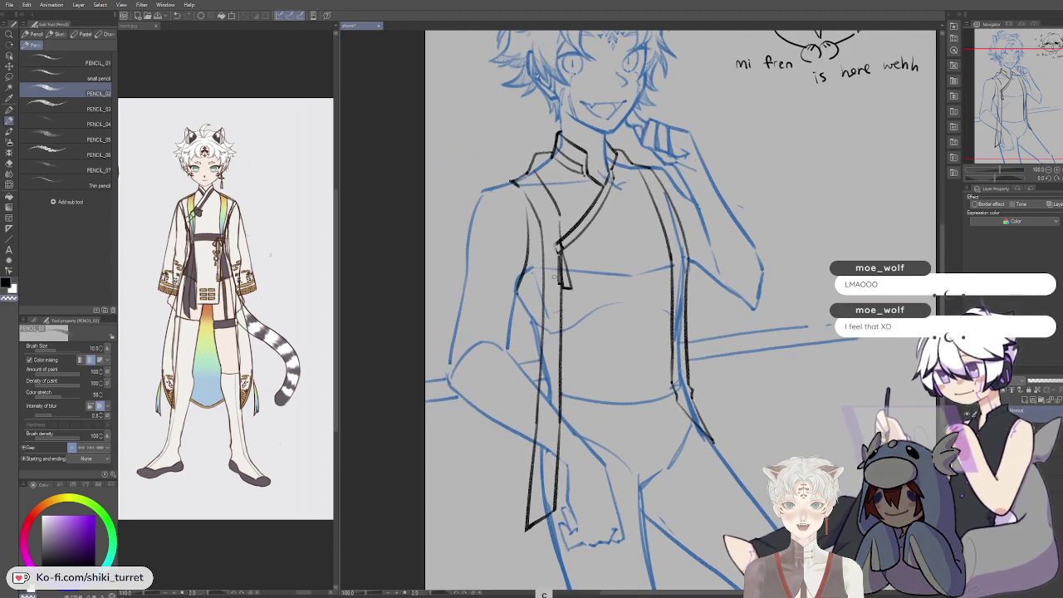
{"action": "key", "text": "ctrl+z"}
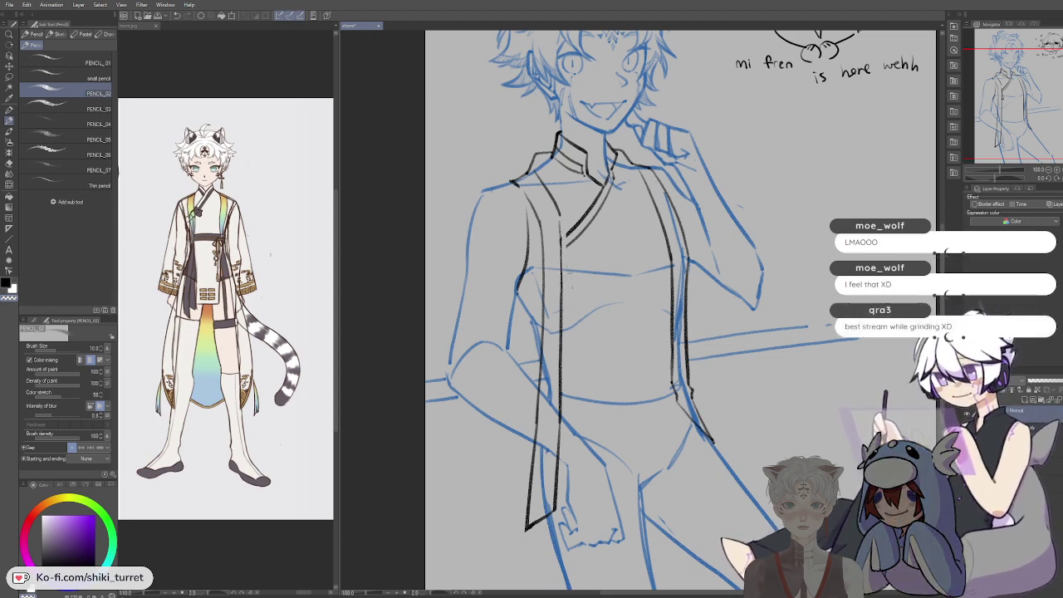
{"action": "key", "text": "c"}
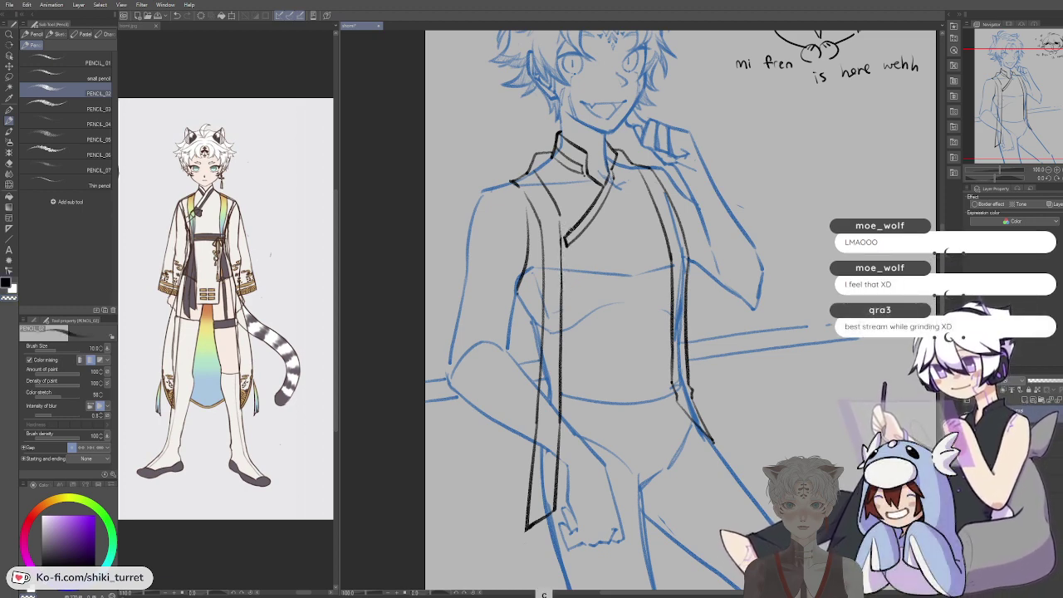
{"action": "key", "text": "ctrl+z"}
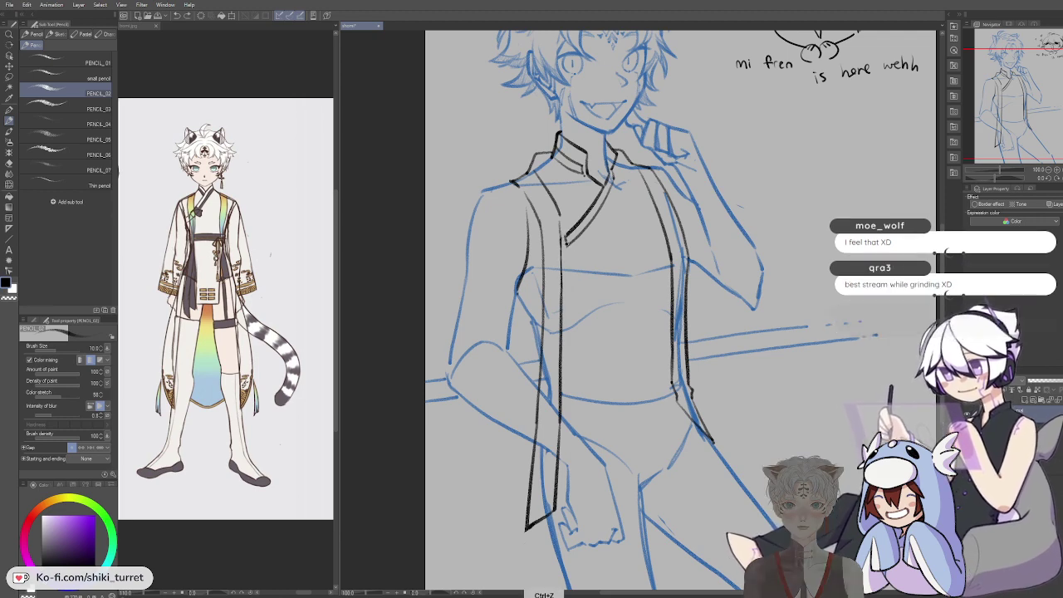
{"action": "left_click_drag", "start_coordinate": [567, 235], "coordinate": [568, 245]}
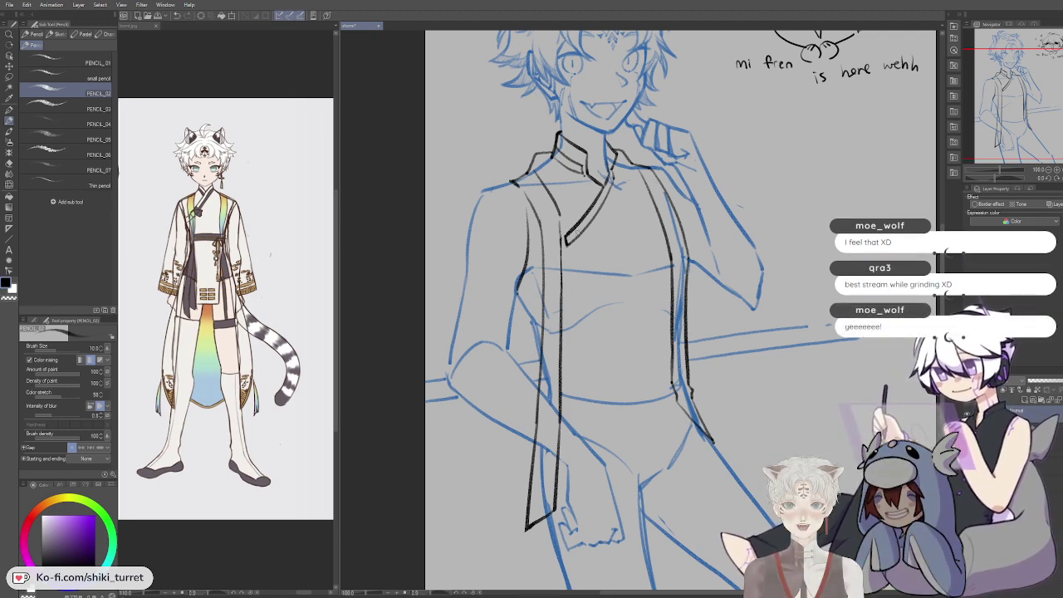
{"action": "key", "text": "ctrl+z"}
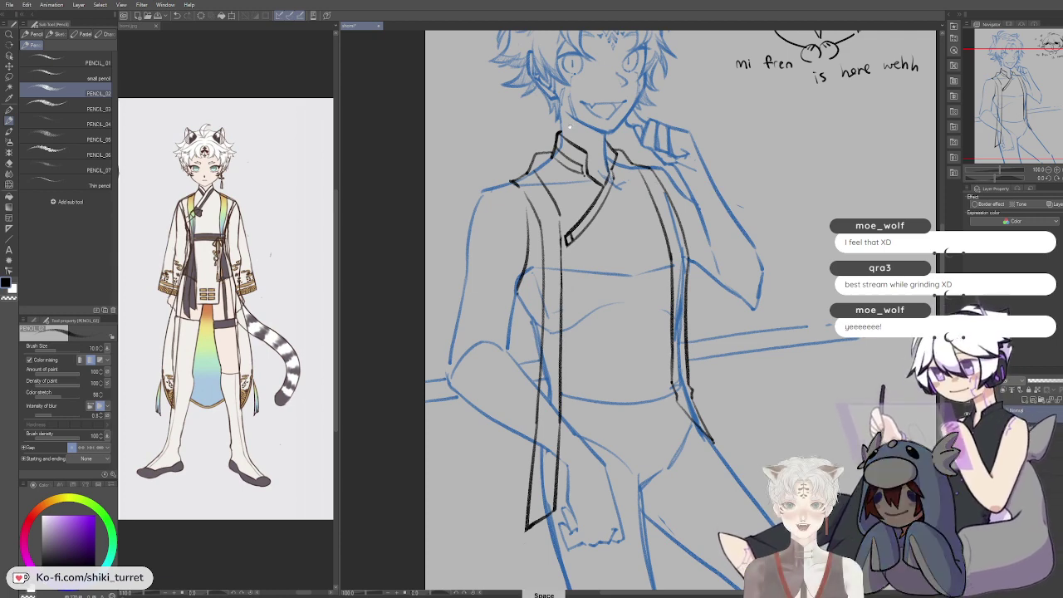
Step: Darken the small knot at the lapel's tip and draw a short, narrow tassel hanging from it, redoing strokes
{"action": "left_click_drag", "start_coordinate": [603, 262], "coordinate": [619, 261]}
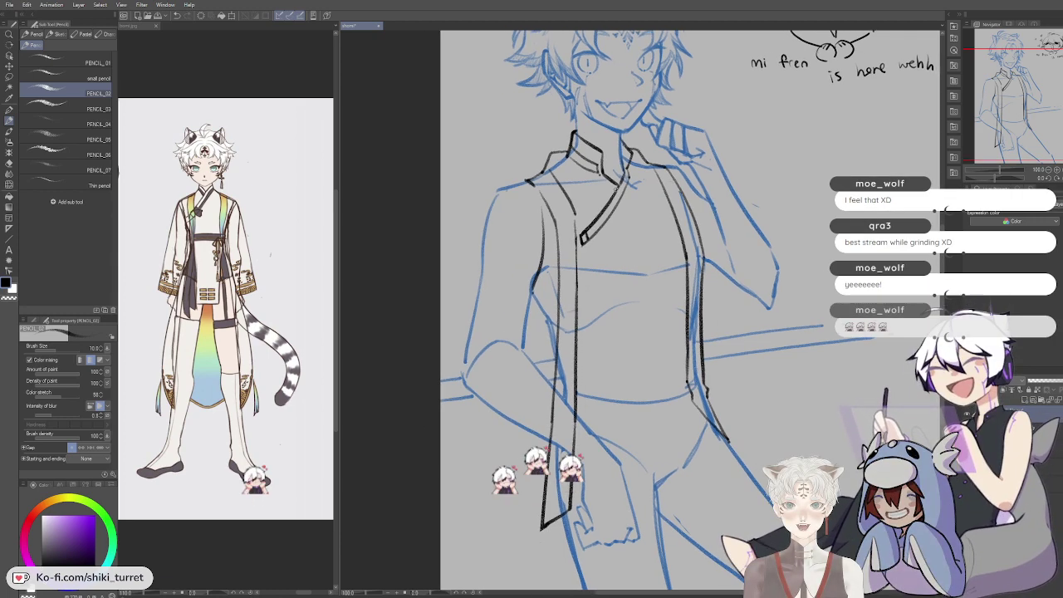
{"action": "left_click_drag", "start_coordinate": [652, 206], "coordinate": [633, 203]}
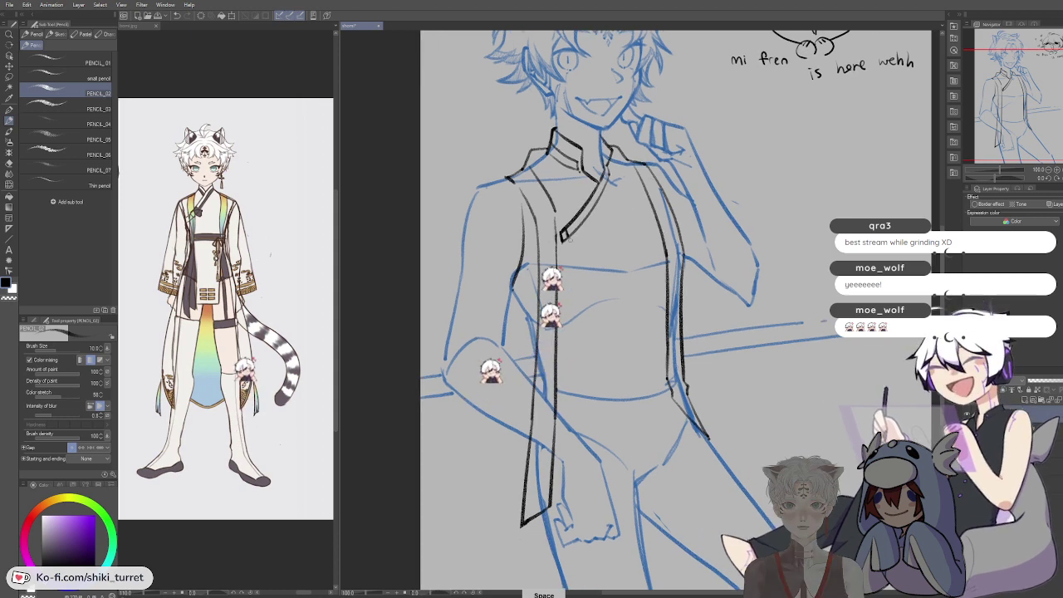
{"action": "key", "text": "ctrl+z"}
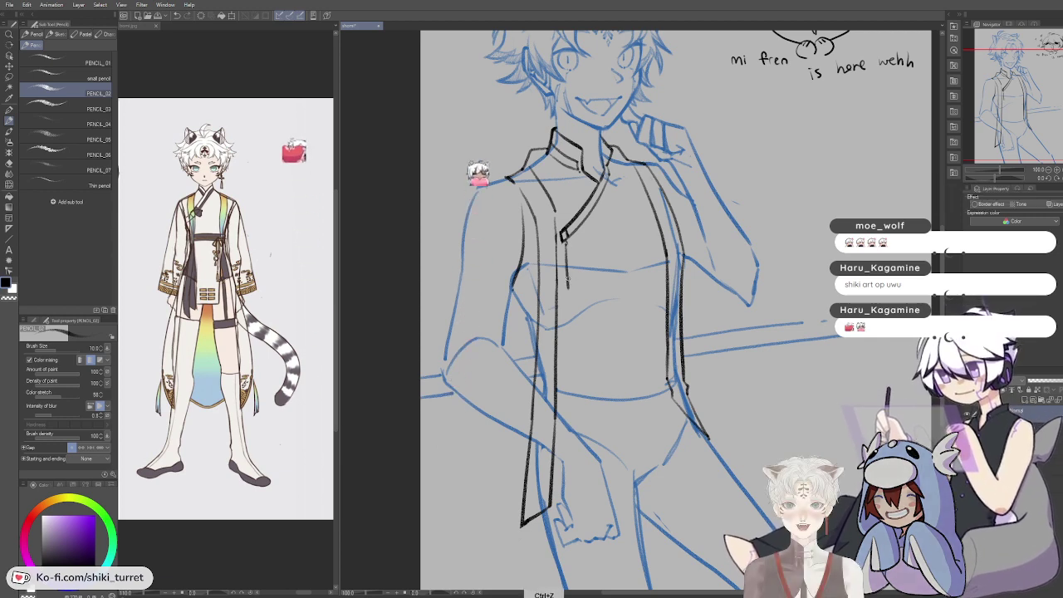
{"action": "left_click_drag", "start_coordinate": [565, 243], "coordinate": [567, 285]}
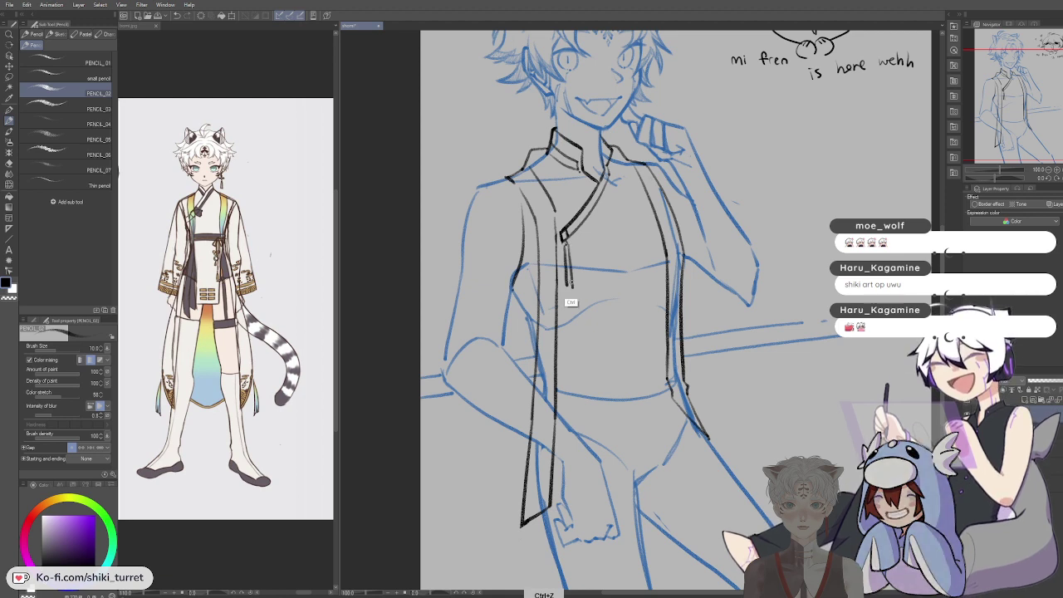
{"action": "left_click_drag", "start_coordinate": [567, 242], "coordinate": [572, 282]}
{"action": "key", "text": "ctrl+z"}
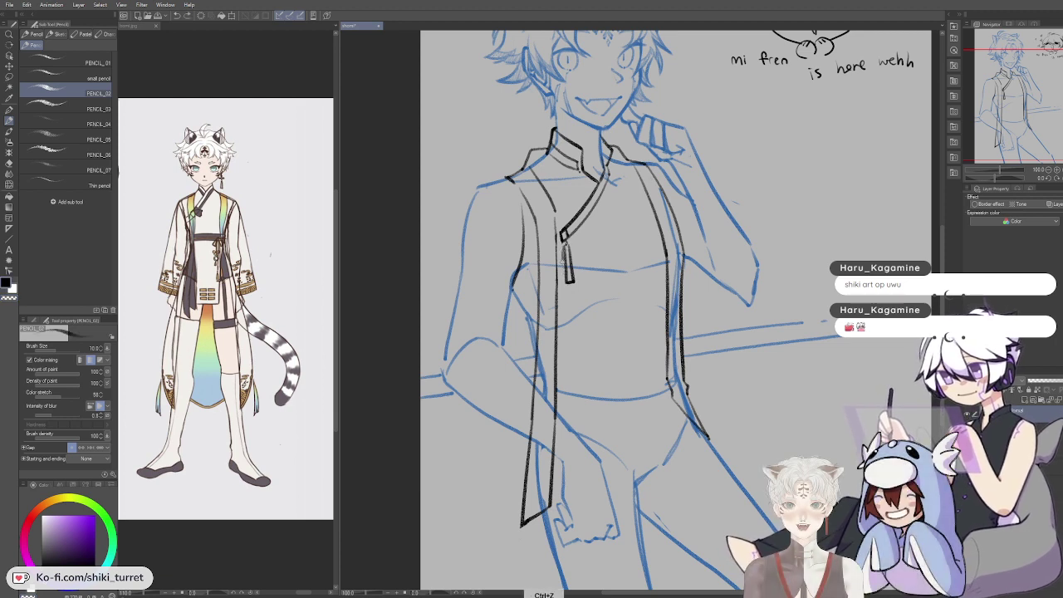
{"action": "key", "text": "ctrl+z"}
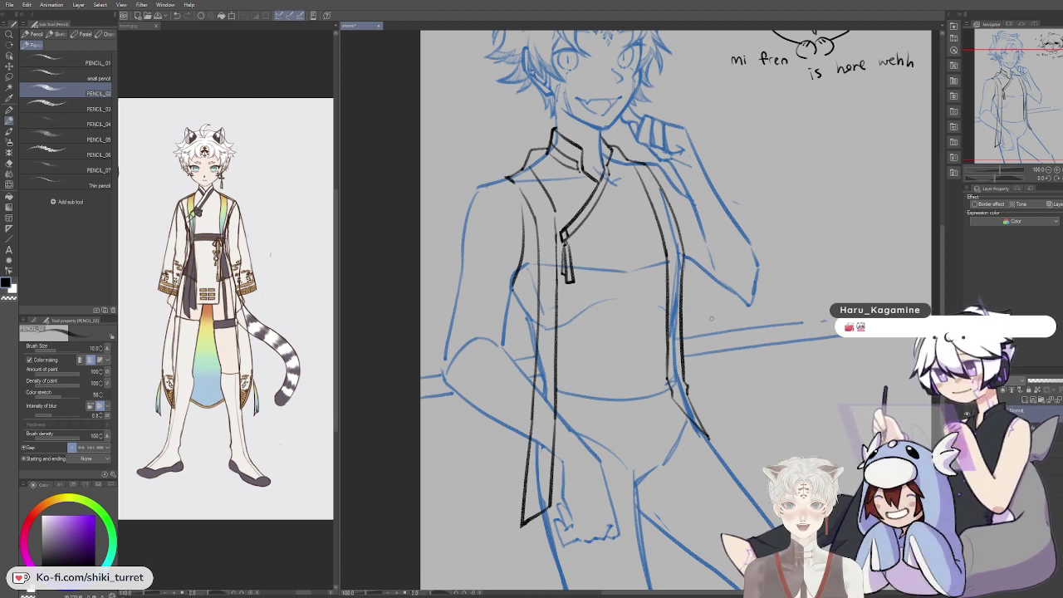
Step: Draw slanted lines from both sides of the collar down to the coat's front edges, redoing the one on the raised-arm side
{"action": "key", "text": "space"}
{"action": "left_click_drag", "start_coordinate": [712, 318], "coordinate": [696, 322]}
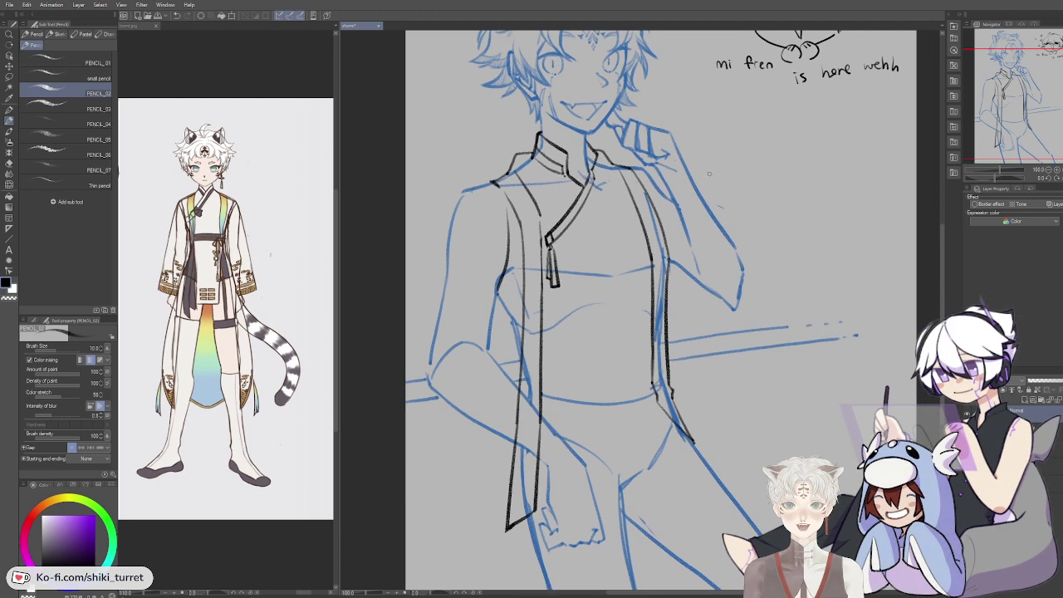
{"action": "key", "text": "space"}
{"action": "left_click_drag", "start_coordinate": [709, 173], "coordinate": [701, 205]}
{"action": "key", "text": "space"}
{"action": "key", "text": "space"}
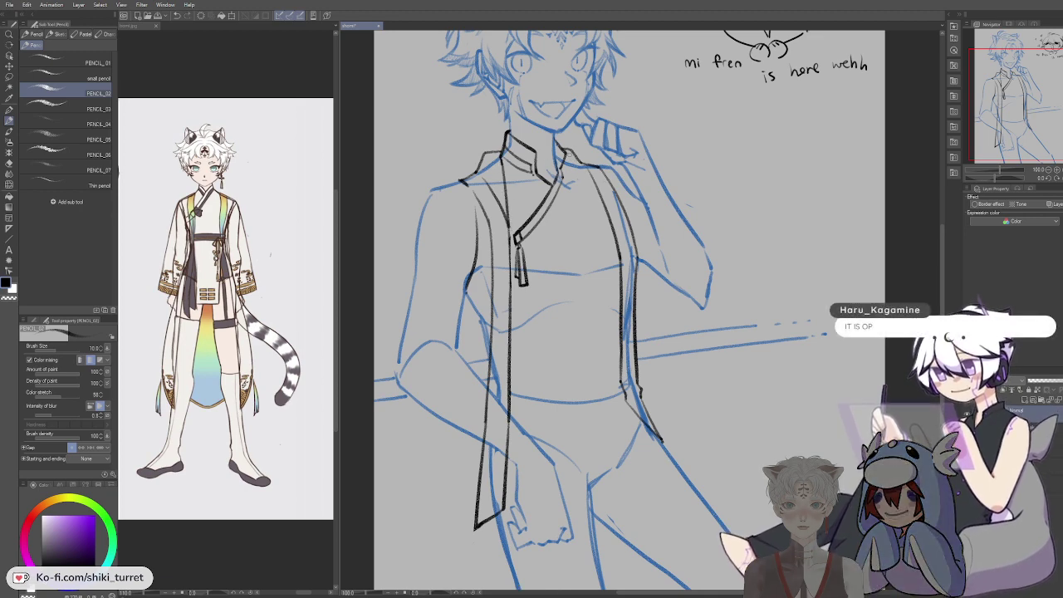
{"action": "key", "text": "ctrl+z"}
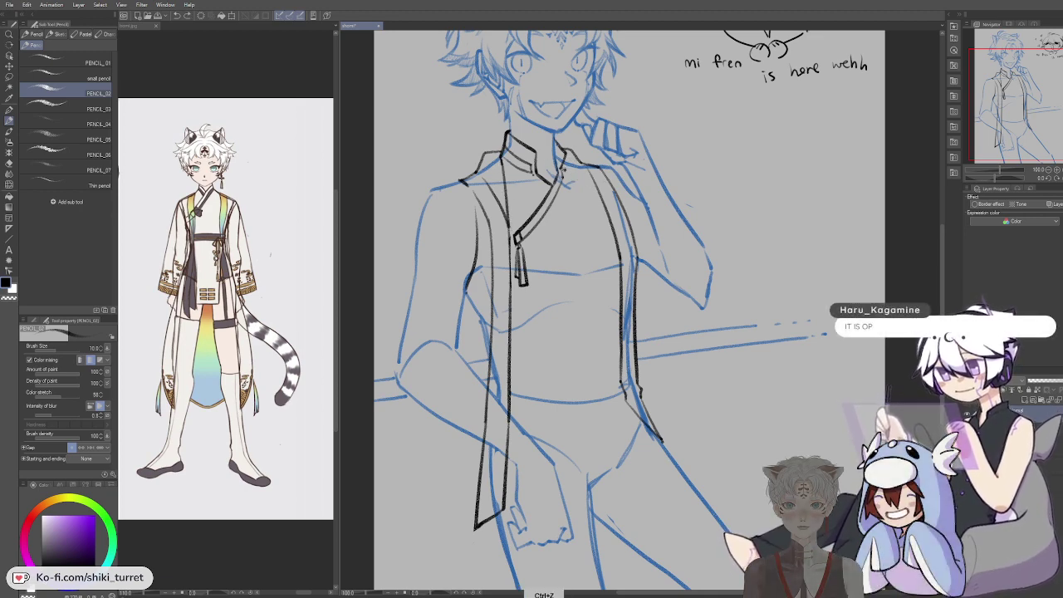
{"action": "key", "text": "ctrl+z"}
{"action": "left_click_drag", "start_coordinate": [564, 166], "coordinate": [613, 231]}
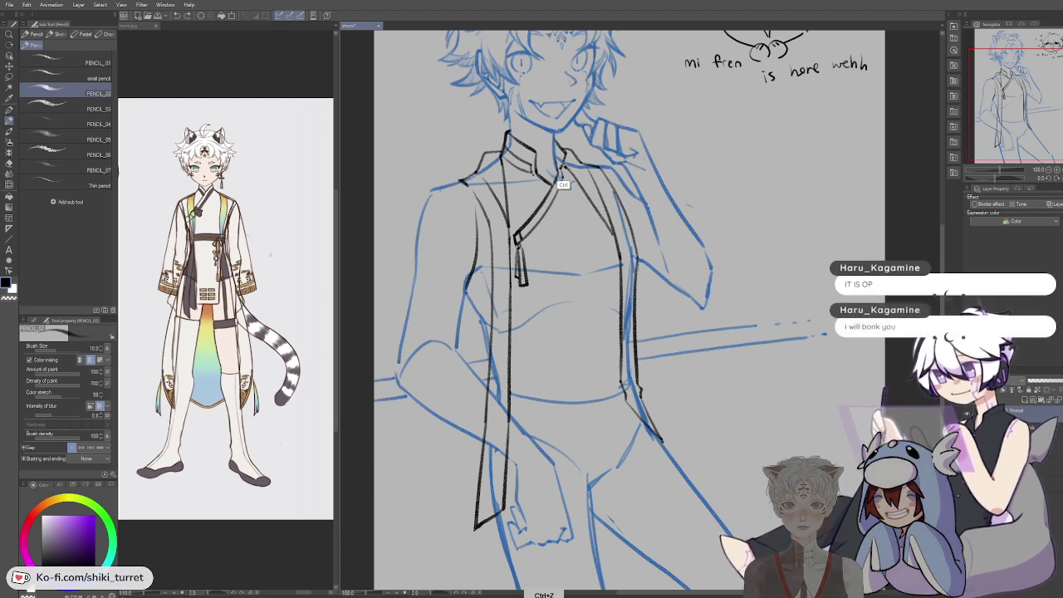
{"action": "key", "text": "ctrl+z"}
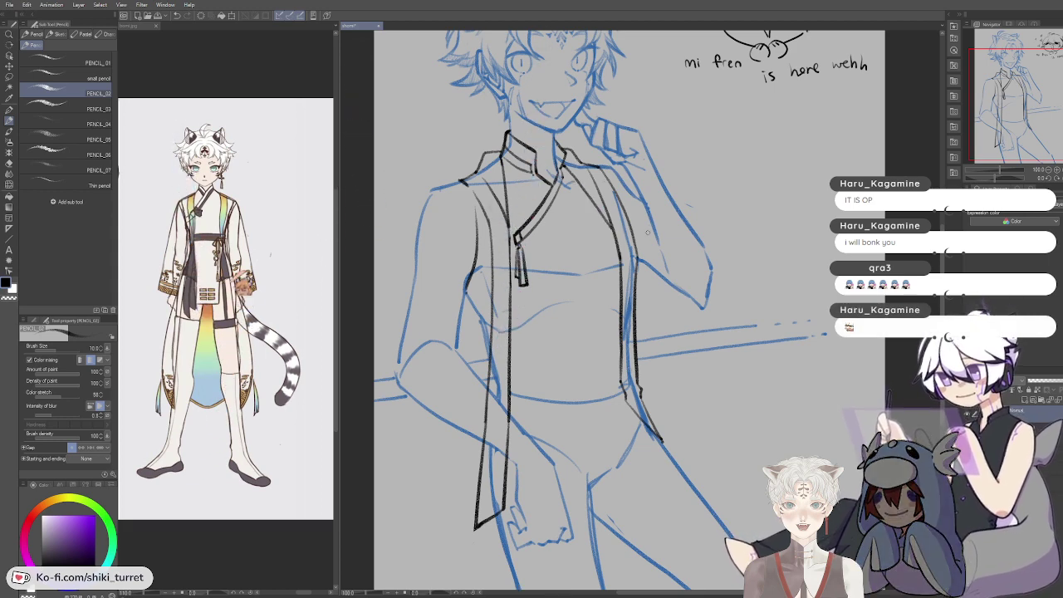
Step: Draw the coat's black shoulder line on the lowered-arm side from the collar out to the arm, redoing the stroke
{"action": "key", "text": "ctrl+z"}
{"action": "mouse_move", "coordinate": [462, 181]}
{"action": "left_mouse_down"}
{"action": "mouse_move", "coordinate": [423, 192]}
{"action": "mouse_move", "coordinate": [457, 181]}
{"action": "left_mouse_up"}
{"action": "key", "text": "c"}
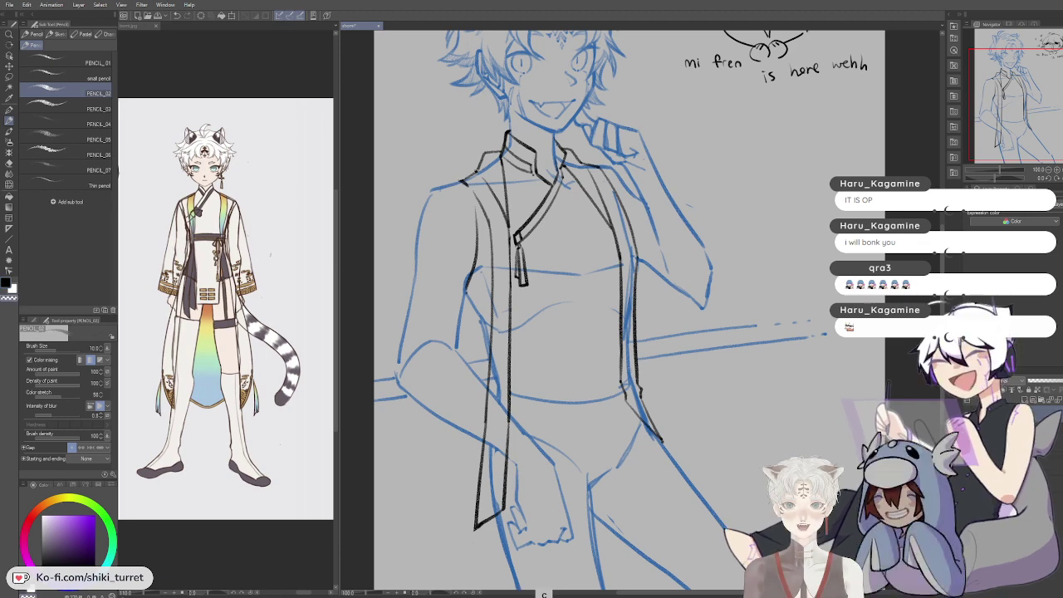
{"action": "key", "text": "ctrl+z"}
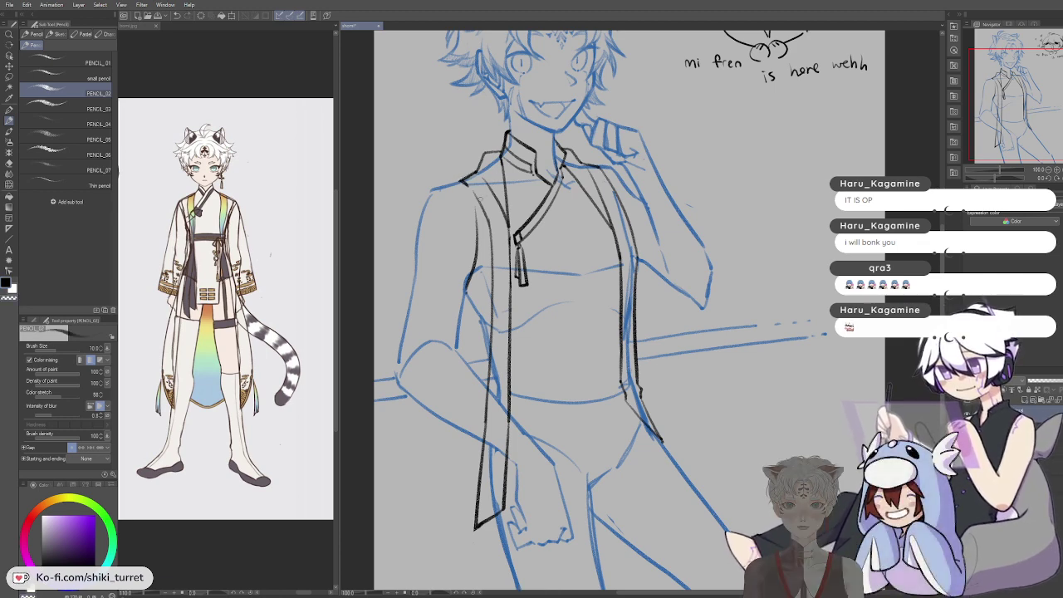
{"action": "key", "text": "ctrl+z"}
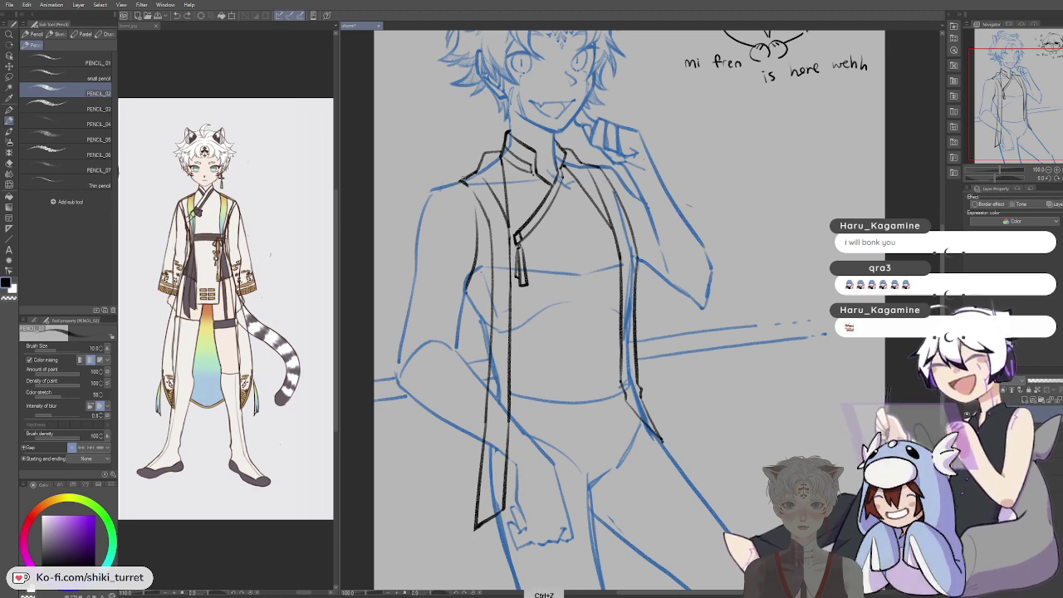
{"action": "left_click_drag", "start_coordinate": [466, 178], "coordinate": [423, 192]}
{"action": "key", "text": "ctrl+z"}
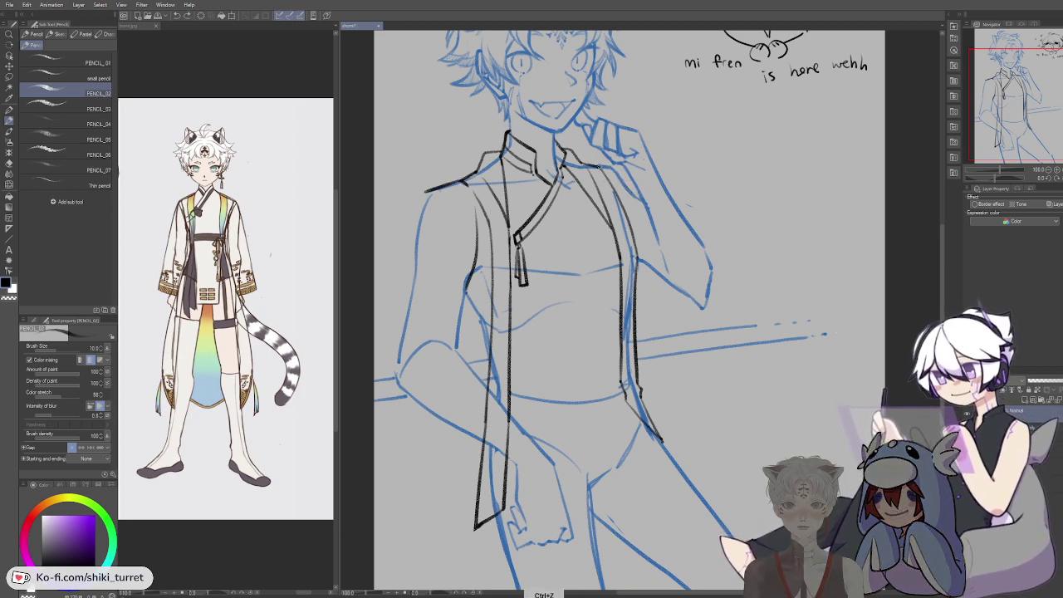
Step: Draw the dark shoulder line on the raised-arm side and strengthen the opposite shoulder, undoing trial sleeve outlines
{"action": "left_click_drag", "start_coordinate": [599, 166], "coordinate": [628, 185]}
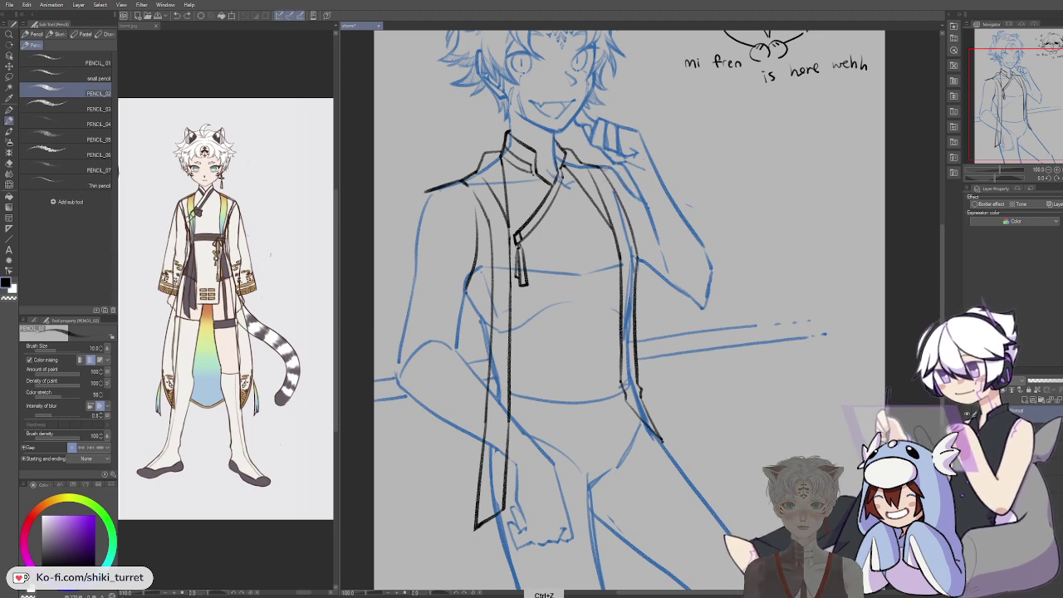
{"action": "left_click_drag", "start_coordinate": [462, 181], "coordinate": [426, 192]}
{"action": "left_click_drag", "start_coordinate": [596, 166], "coordinate": [621, 171]}
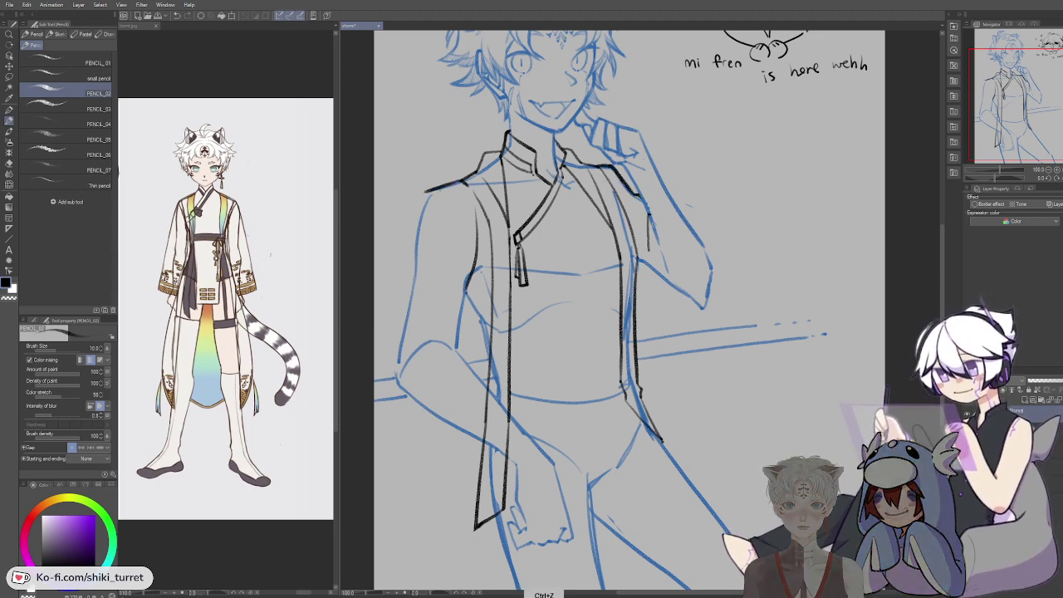
{"action": "key", "text": "ctrl+z"}
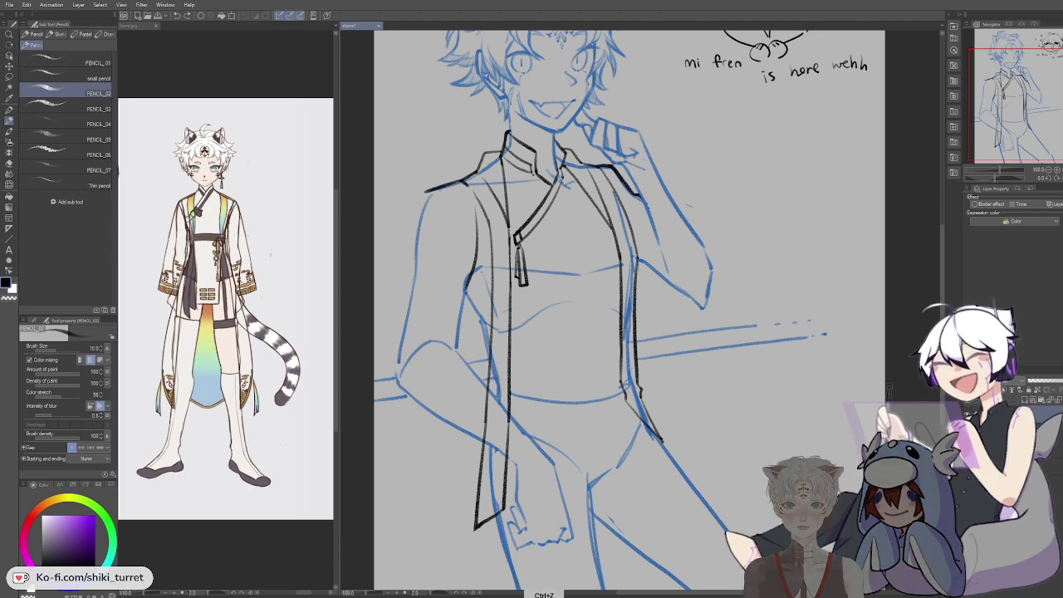
{"action": "key", "text": "ctrl+z"}
{"action": "key", "text": "ctrl+z"}
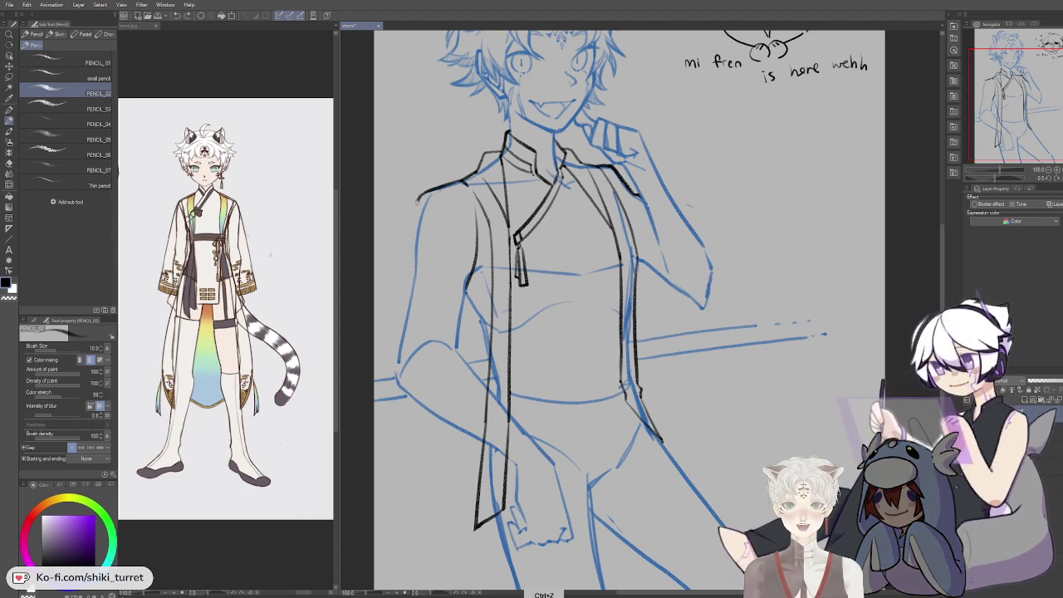
{"action": "left_click_drag", "start_coordinate": [413, 208], "coordinate": [422, 283]}
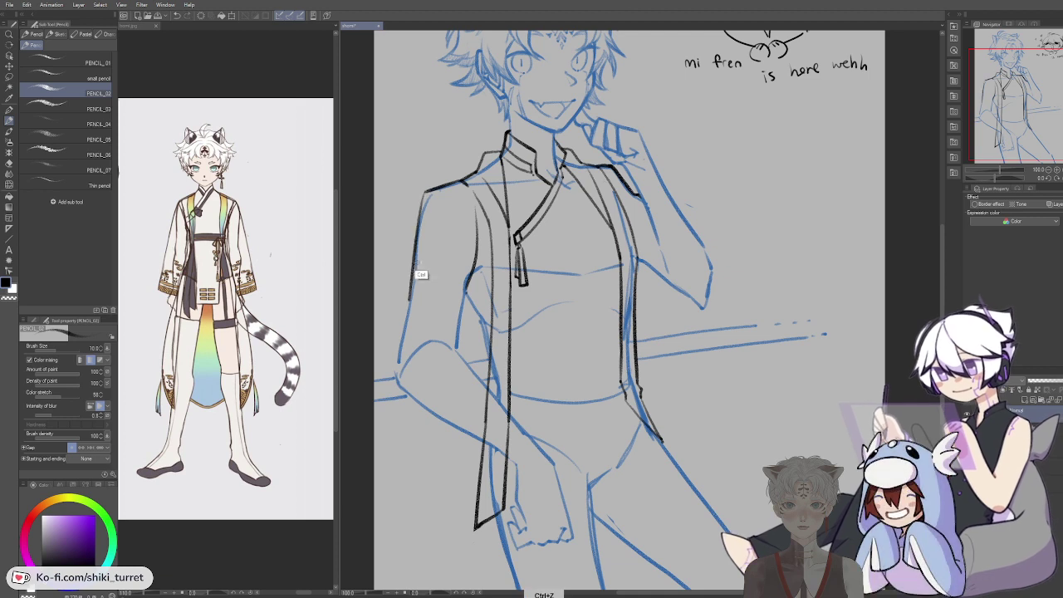
{"action": "key", "text": "ctrl+z"}
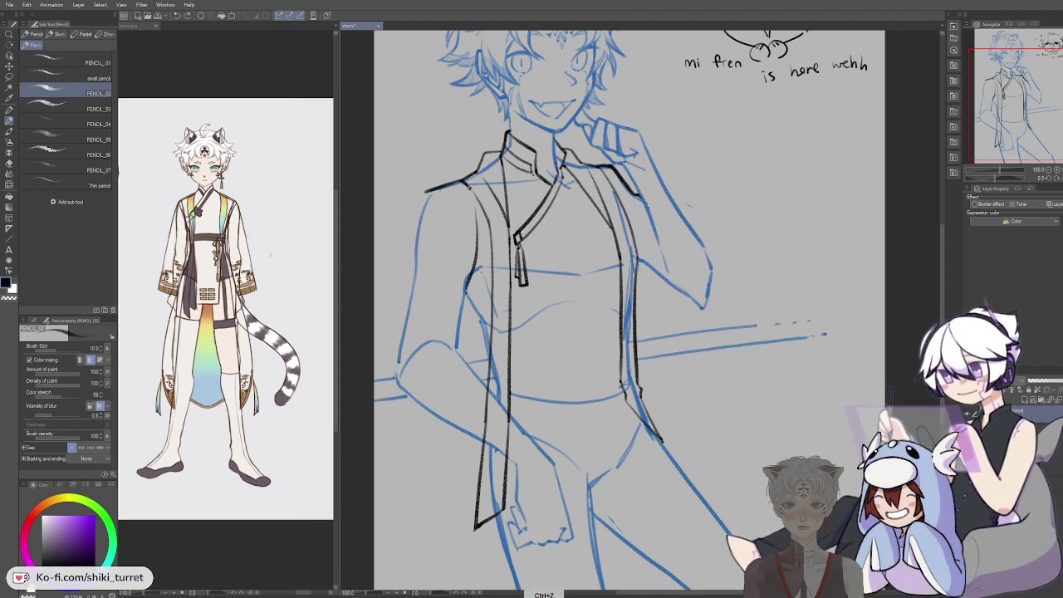
Step: Draw the curved armhole edge on the lowered-arm side from the shoulder down to the armpit, redoing strokes
{"action": "left_click_drag", "start_coordinate": [469, 187], "coordinate": [479, 248]}
{"action": "key", "text": "ctrl+z"}
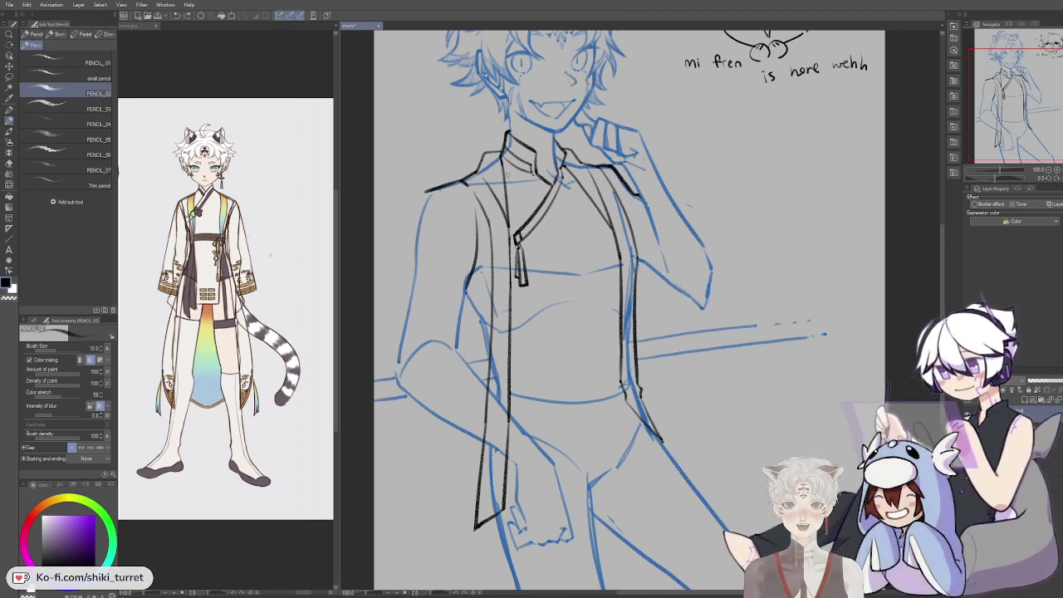
{"action": "left_click_drag", "start_coordinate": [466, 182], "coordinate": [478, 237]}
{"action": "key", "text": "ctrl+z"}
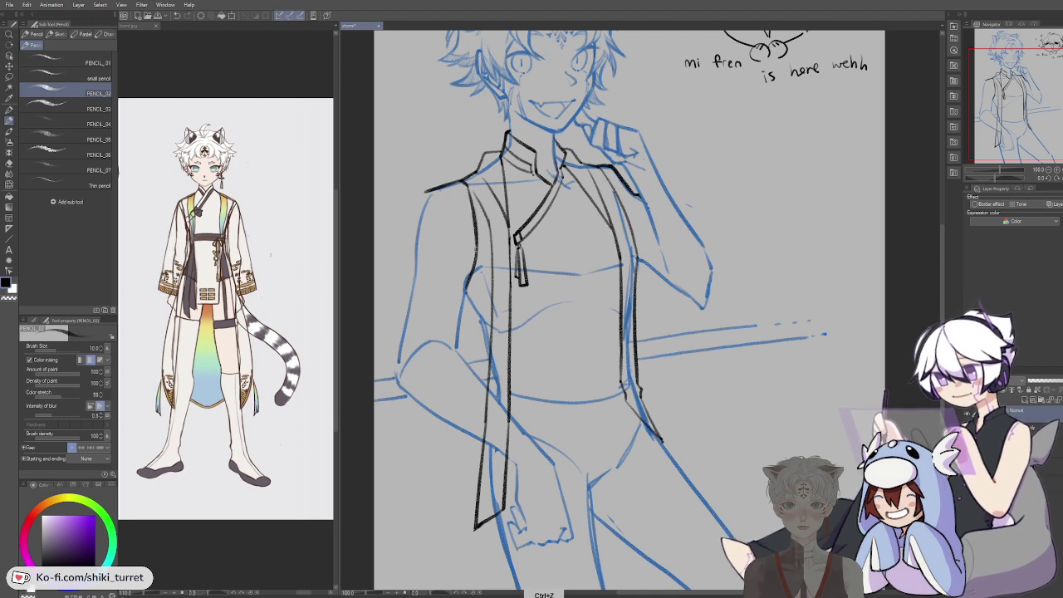
{"action": "key", "text": "ctrl+z"}
{"action": "left_click_drag", "start_coordinate": [468, 183], "coordinate": [478, 246]}
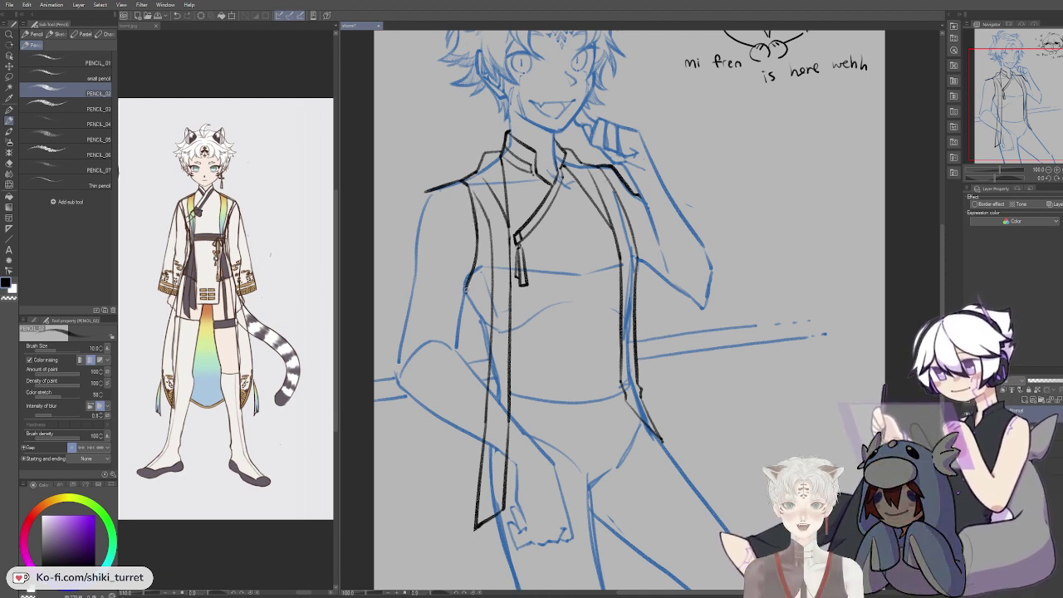
{"action": "key", "text": "ctrl+z"}
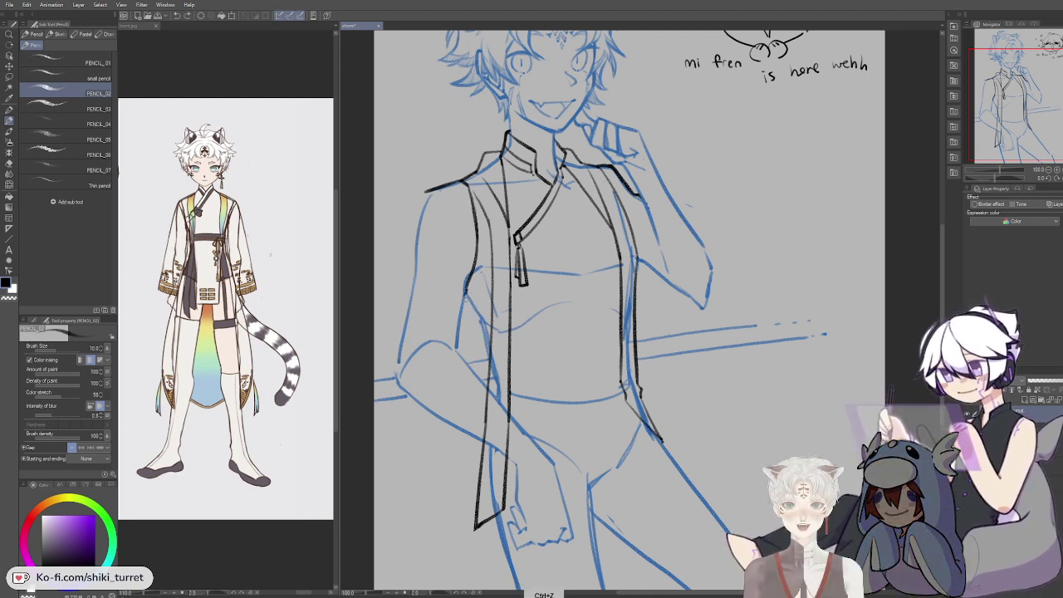
Step: Continue the garment's side contour from the lowered arm's armpit inward to the waist
{"action": "left_click_drag", "start_coordinate": [467, 298], "coordinate": [483, 341]}
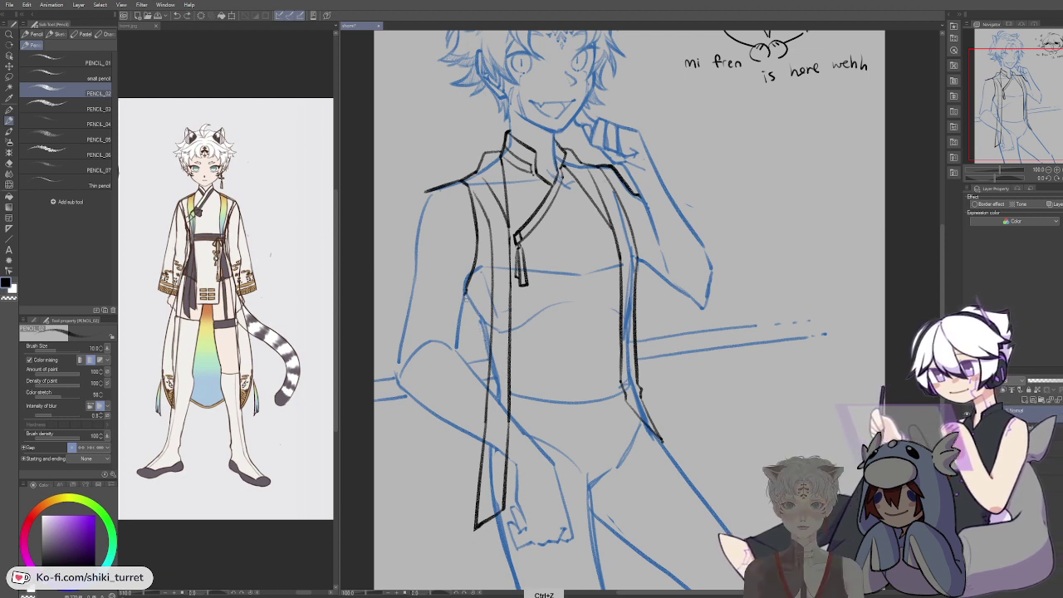
{"action": "mouse_move", "coordinate": [463, 297]}
{"action": "left_mouse_down"}
{"action": "mouse_move", "coordinate": [483, 337]}
{"action": "mouse_move", "coordinate": [459, 474]}
{"action": "left_mouse_up"}
{"action": "key", "text": "ctrl+z"}
{"action": "key", "text": "ctrl+z"}
{"action": "left_click_drag", "start_coordinate": [483, 334], "coordinate": [451, 495]}
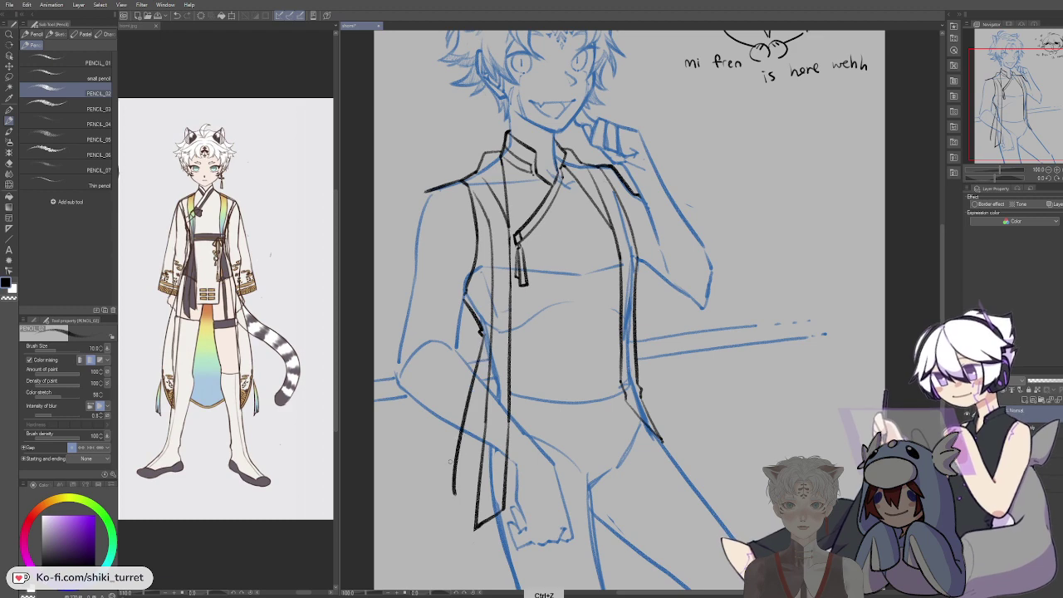
{"action": "key", "text": "ctrl+z"}
{"action": "left_click_drag", "start_coordinate": [482, 333], "coordinate": [447, 500]}
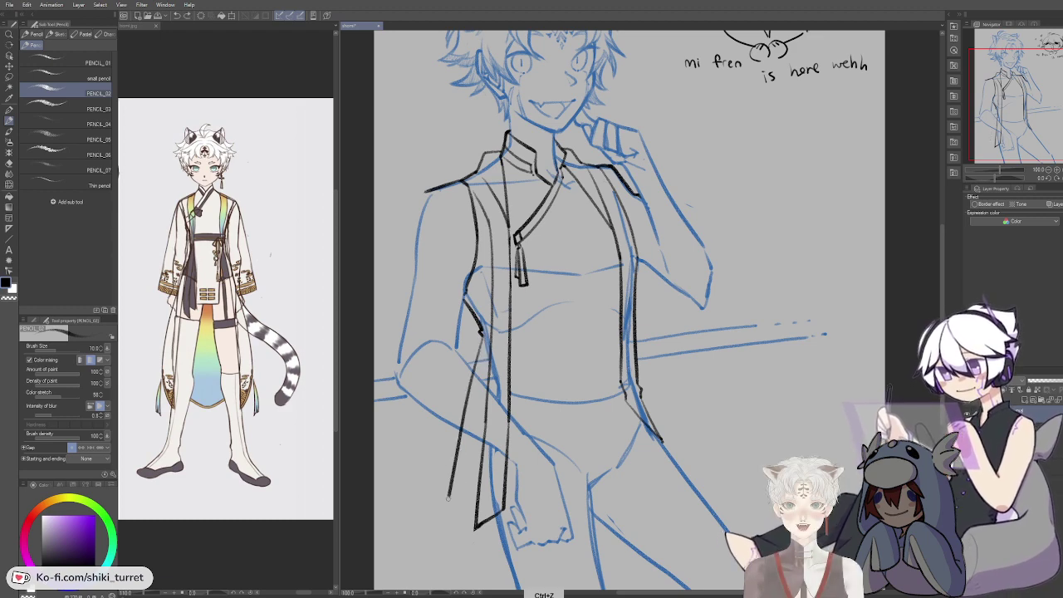
{"action": "key", "text": "ctrl+z"}
{"action": "key", "text": "ctrl+z"}
Step: Draw the coat skirt's long outer edge from the waist past the lowered arm, ending in an inward slanted hem, redoing strokes
{"action": "mouse_move", "coordinate": [538, 362]}
{"action": "left_mouse_down"}
{"action": "mouse_move", "coordinate": [541, 261]}
{"action": "mouse_move", "coordinate": [530, 218]}
{"action": "left_mouse_up"}
{"action": "mouse_move", "coordinate": [474, 191]}
{"action": "left_mouse_down"}
{"action": "mouse_move", "coordinate": [435, 371]}
{"action": "mouse_move", "coordinate": [435, 465]}
{"action": "left_mouse_up"}
{"action": "key", "text": "ctrl+z"}
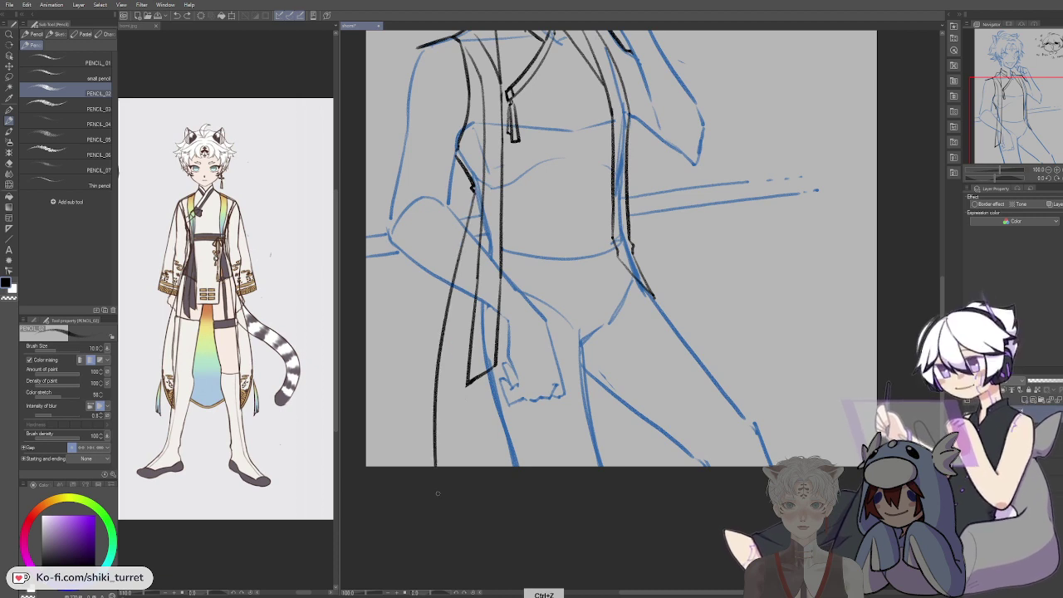
{"action": "key", "text": "ctrl+z"}
{"action": "left_click_drag", "start_coordinate": [477, 192], "coordinate": [422, 445]}
{"action": "key", "text": "ctrl+z"}
{"action": "left_click_drag", "start_coordinate": [477, 189], "coordinate": [427, 387]}
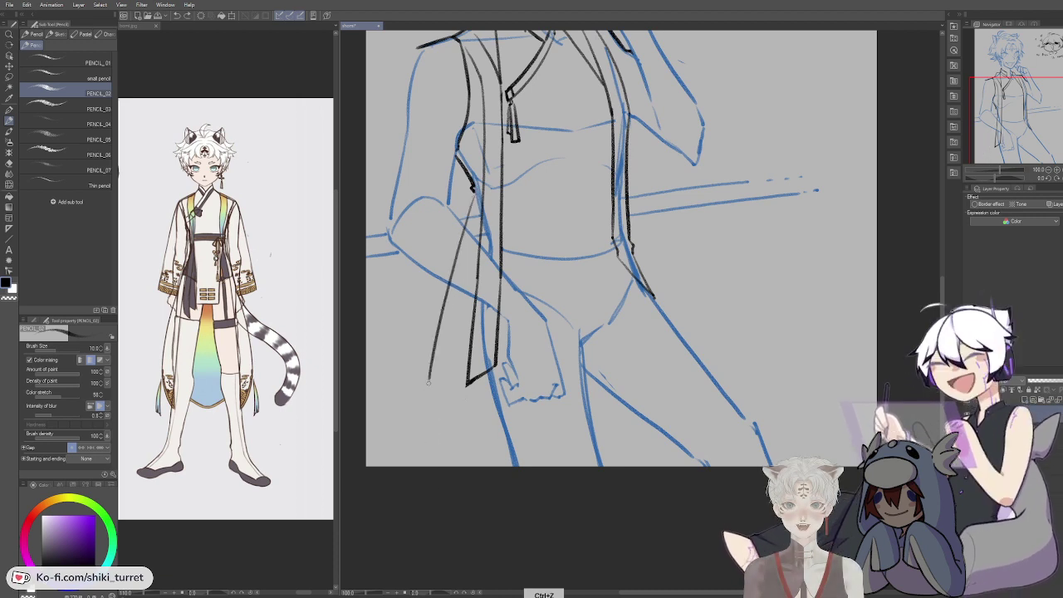
{"action": "key", "text": "ctrl+z"}
{"action": "left_click_drag", "start_coordinate": [475, 189], "coordinate": [425, 392]}
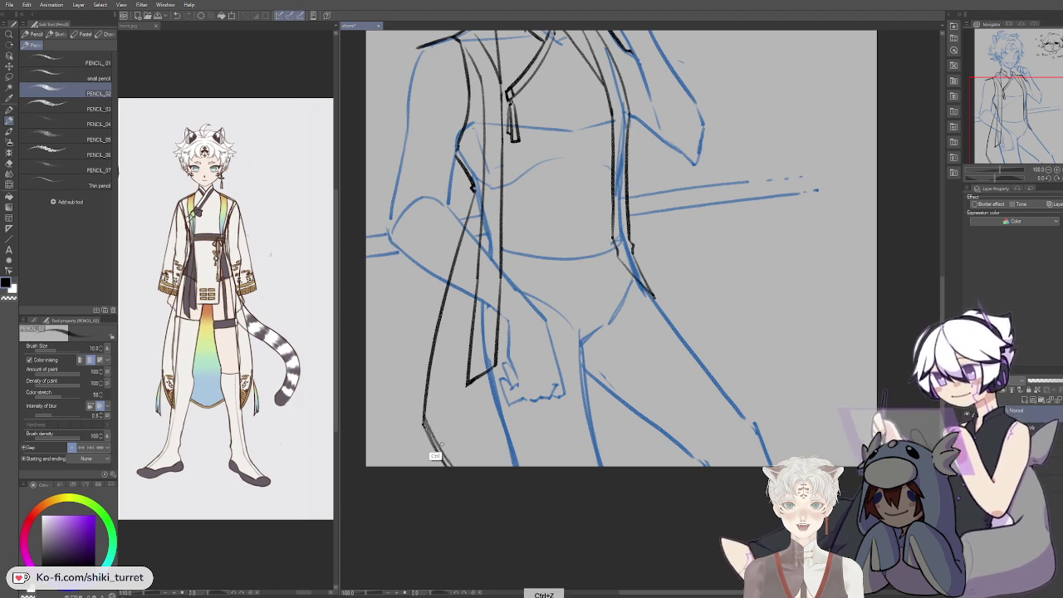
{"action": "key", "text": "ctrl+z"}
{"action": "key", "text": "c"}
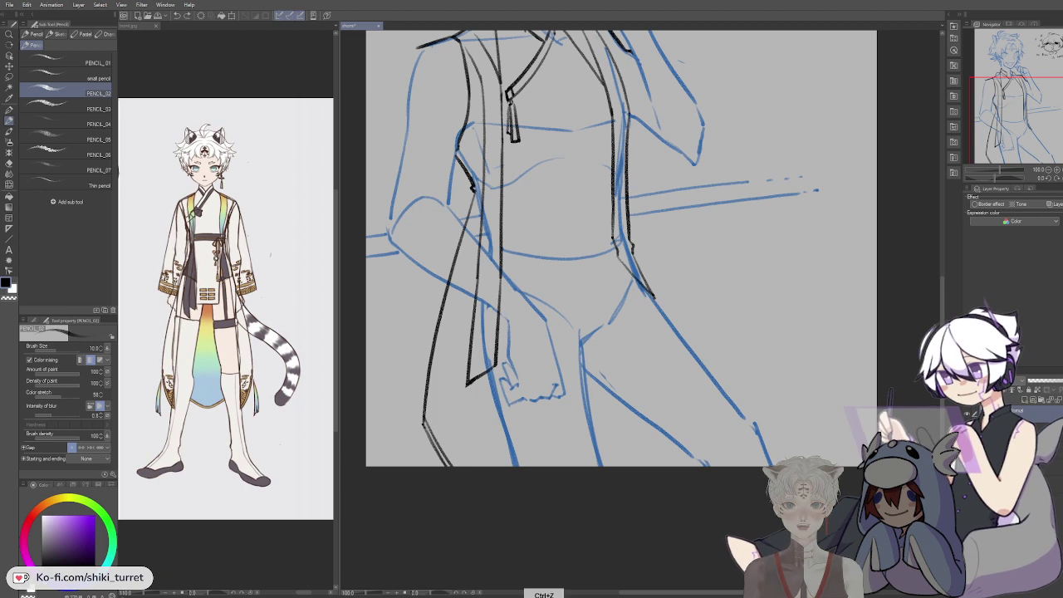
Step: Draw a vertical line from the side panel's pointed tip down to the canvas edge
{"action": "left_click_drag", "start_coordinate": [466, 372], "coordinate": [466, 472]}
{"action": "left_click_drag", "start_coordinate": [467, 385], "coordinate": [468, 469]}
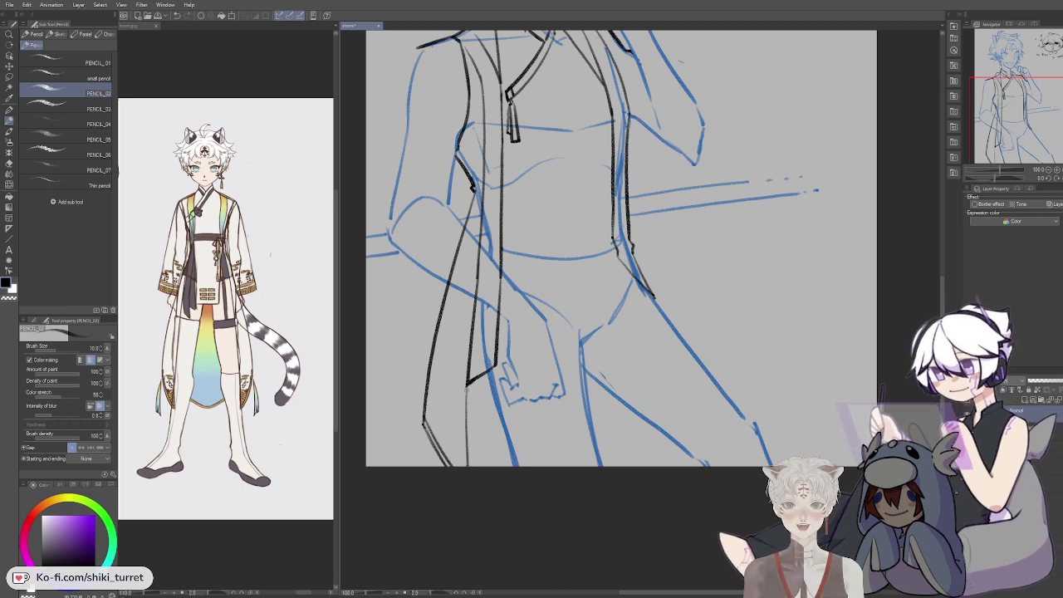
{"action": "key", "text": "space"}
{"action": "left_click_drag", "start_coordinate": [769, 346], "coordinate": [765, 360]}
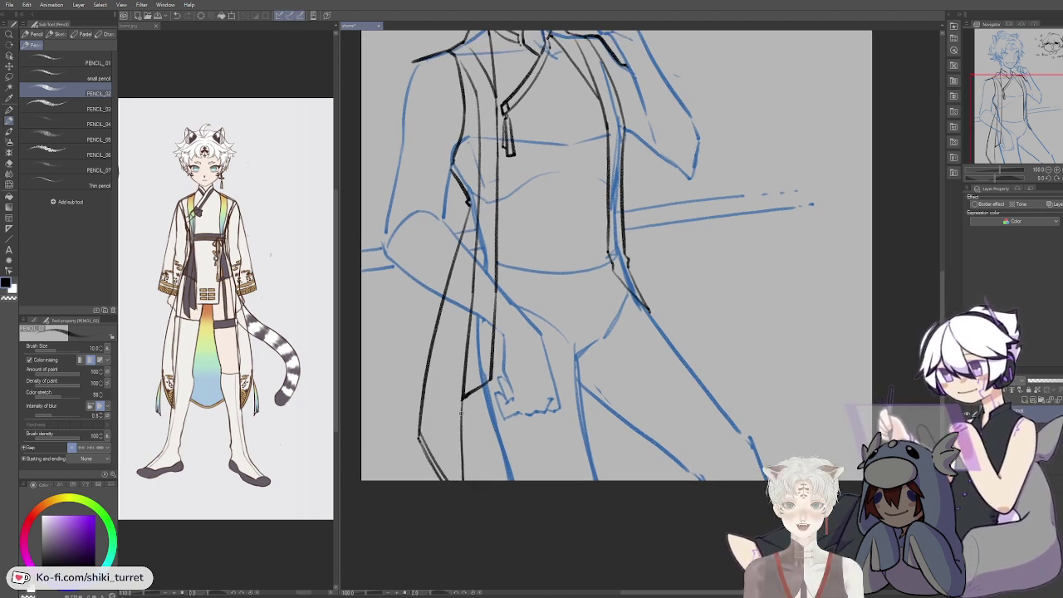
Step: Draw a curved hem line from the vertical coat line across the lowered hand to the inner thigh, redoing it lower
{"action": "key", "text": "ctrl+z"}
{"action": "left_click_drag", "start_coordinate": [462, 399], "coordinate": [530, 385]}
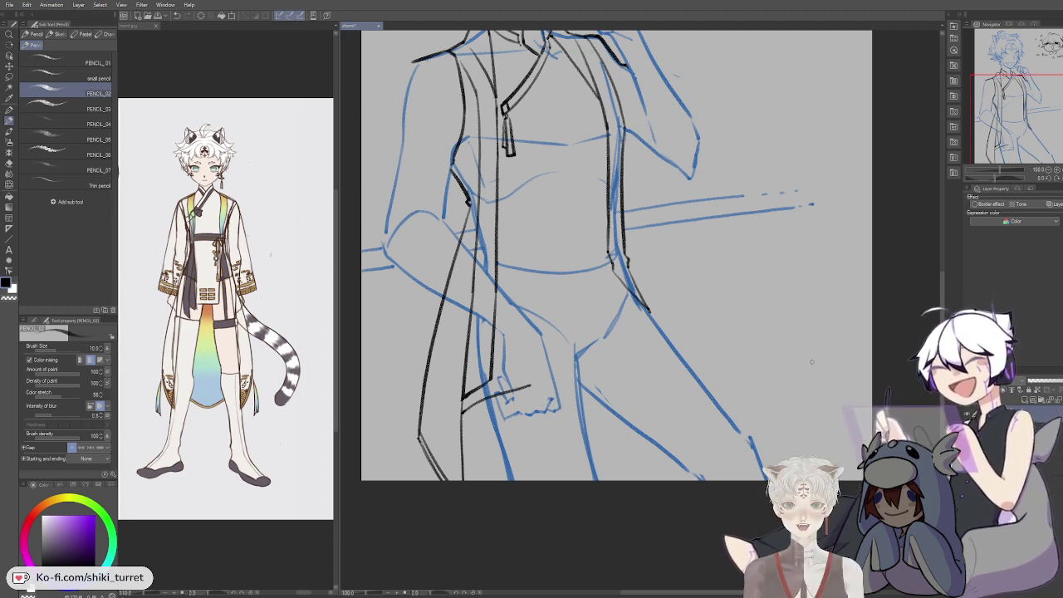
{"action": "left_click_drag", "start_coordinate": [813, 362], "coordinate": [767, 392]}
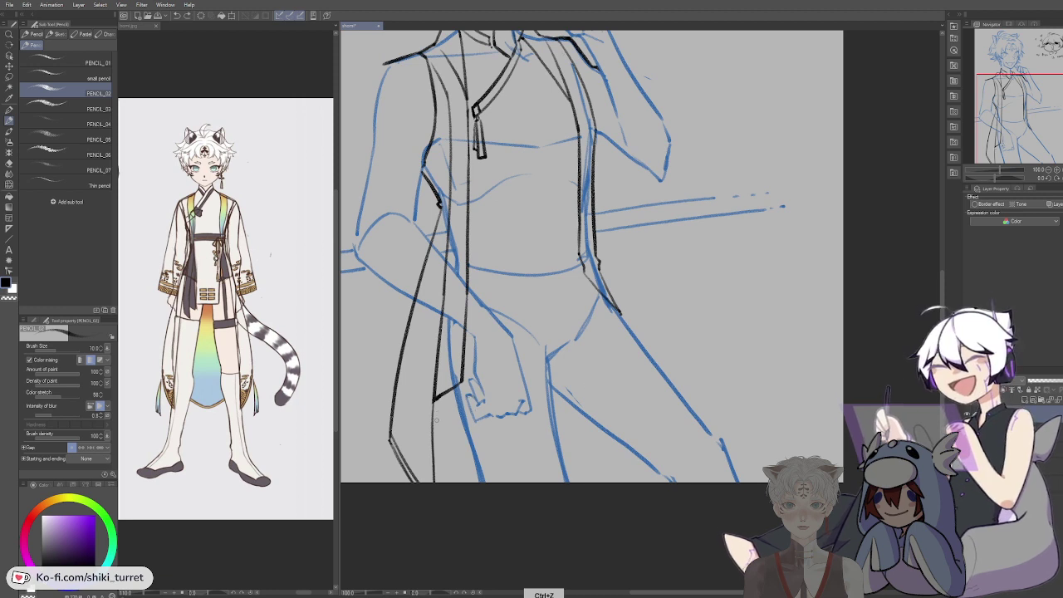
{"action": "key", "text": "ctrl+z"}
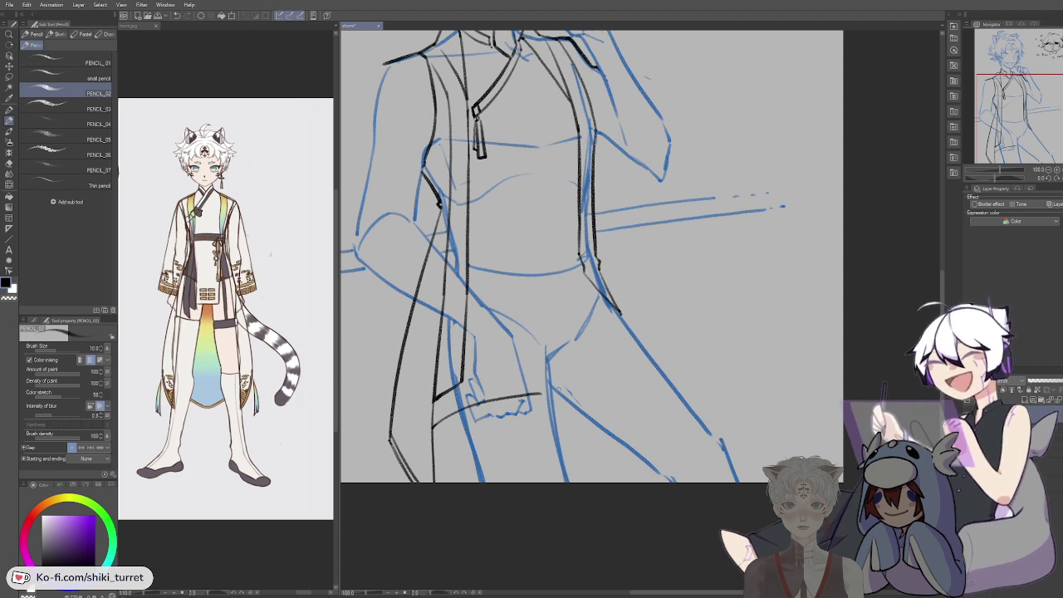
{"action": "mouse_move", "coordinate": [848, 340]}
{"action": "left_mouse_down"}
{"action": "mouse_move", "coordinate": [813, 357]}
{"action": "mouse_move", "coordinate": [830, 355]}
{"action": "left_mouse_up"}
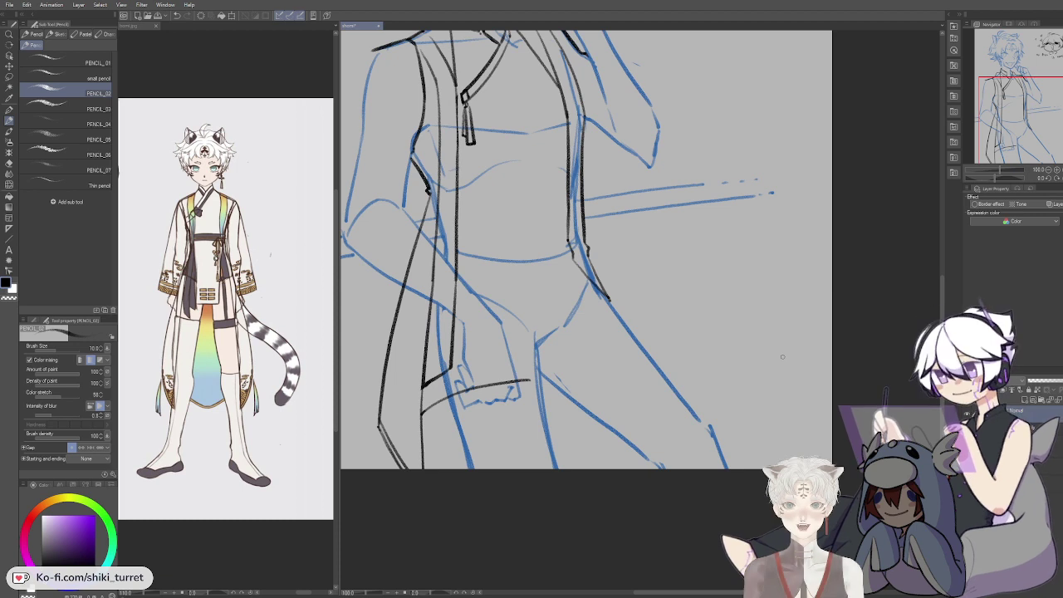
{"action": "left_click_drag", "start_coordinate": [521, 314], "coordinate": [548, 448]}
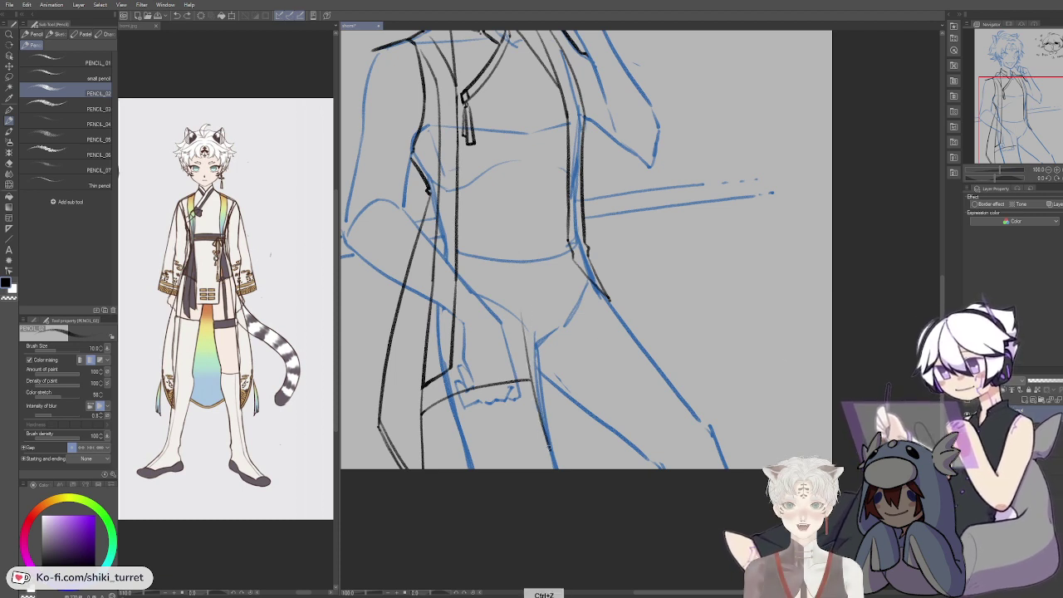
{"action": "left_click_drag", "start_coordinate": [522, 251], "coordinate": [536, 470]}
{"action": "key", "text": "ctrl+z"}
{"action": "key", "text": "ctrl+z"}
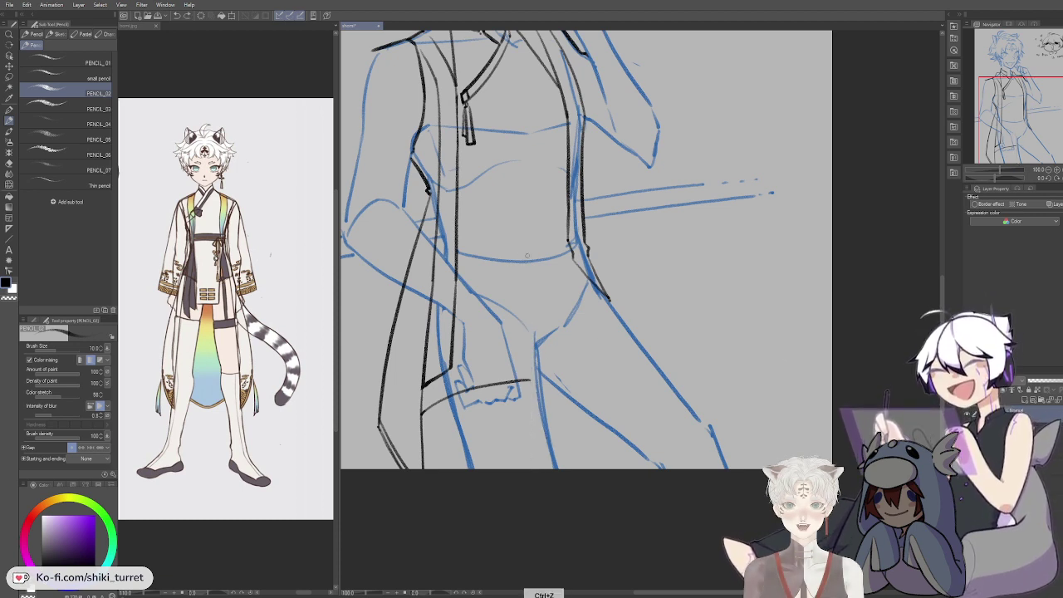
{"action": "key", "text": "ctrl+z"}
Step: Draw a long central front line from above the waist to the thigh and angle its lower end across the far leg
{"action": "mouse_move", "coordinate": [521, 218]}
{"action": "left_mouse_down"}
{"action": "mouse_move", "coordinate": [536, 433]}
{"action": "mouse_move", "coordinate": [616, 470]}
{"action": "left_mouse_up"}
{"action": "left_click_drag", "start_coordinate": [610, 299], "coordinate": [625, 414]}
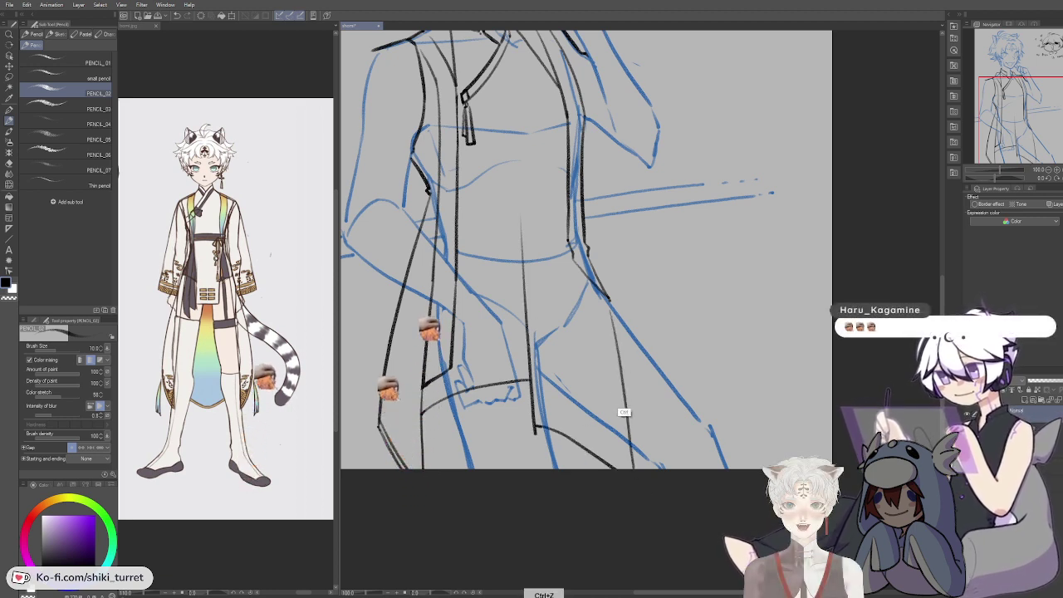
{"action": "key", "text": "ctrl+z"}
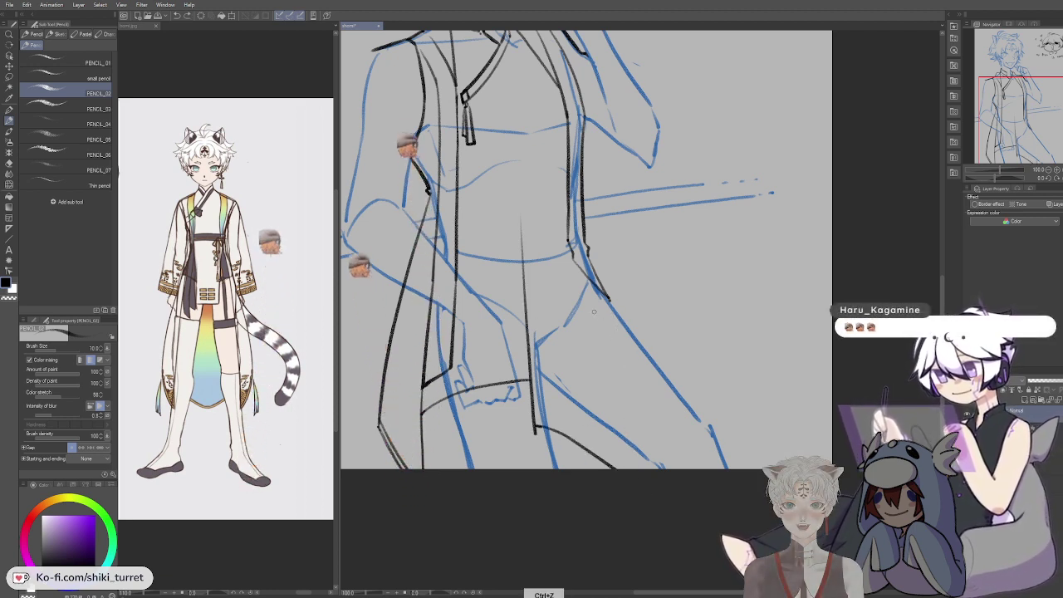
Step: Redraw the angled line across the far leg more steeply and add a long hip line running down to the canvas edge
{"action": "left_click_drag", "start_coordinate": [595, 304], "coordinate": [620, 469]}
{"action": "key", "text": "ctrl+z"}
{"action": "key", "text": "ctrl+z"}
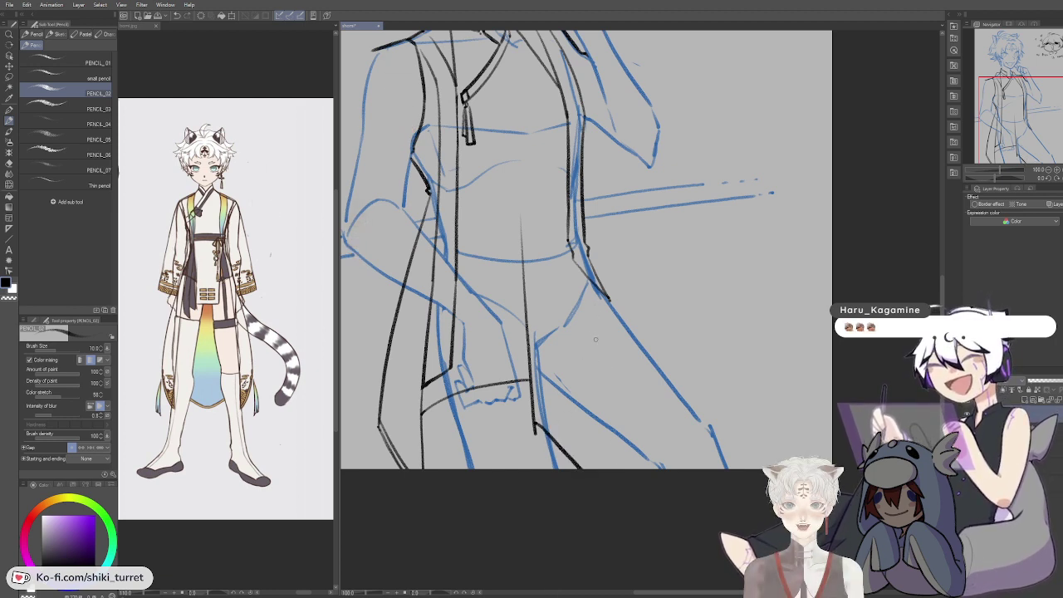
{"action": "key", "text": "ctrl+z"}
{"action": "left_click_drag", "start_coordinate": [593, 309], "coordinate": [602, 475]}
{"action": "key", "text": "ctrl+z"}
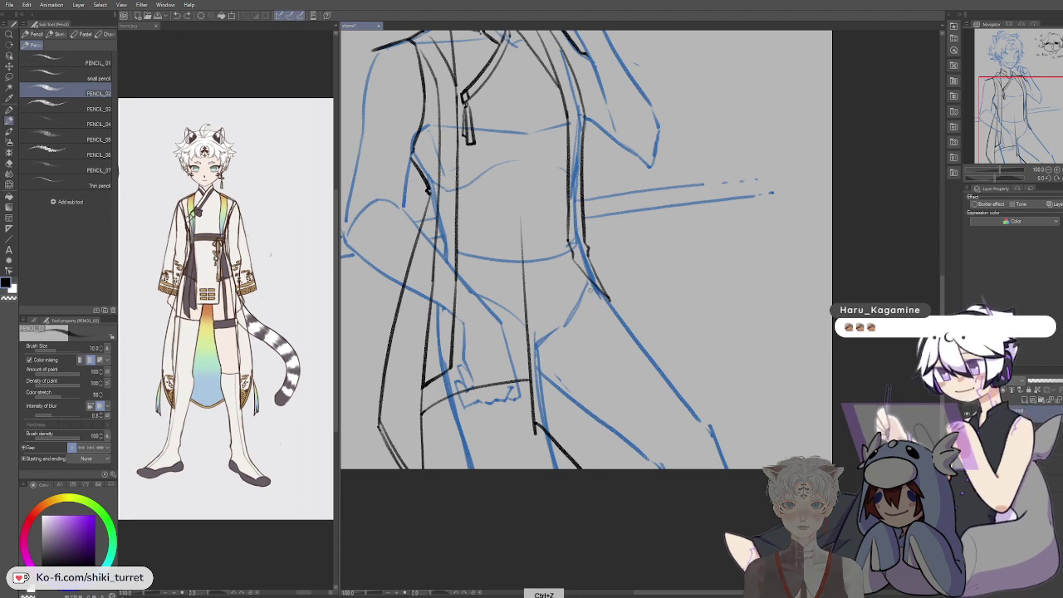
{"action": "key", "text": "ctrl+z"}
{"action": "left_click_drag", "start_coordinate": [591, 292], "coordinate": [601, 475]}
{"action": "key", "text": "ctrl+z"}
{"action": "left_click_drag", "start_coordinate": [591, 296], "coordinate": [604, 469]}
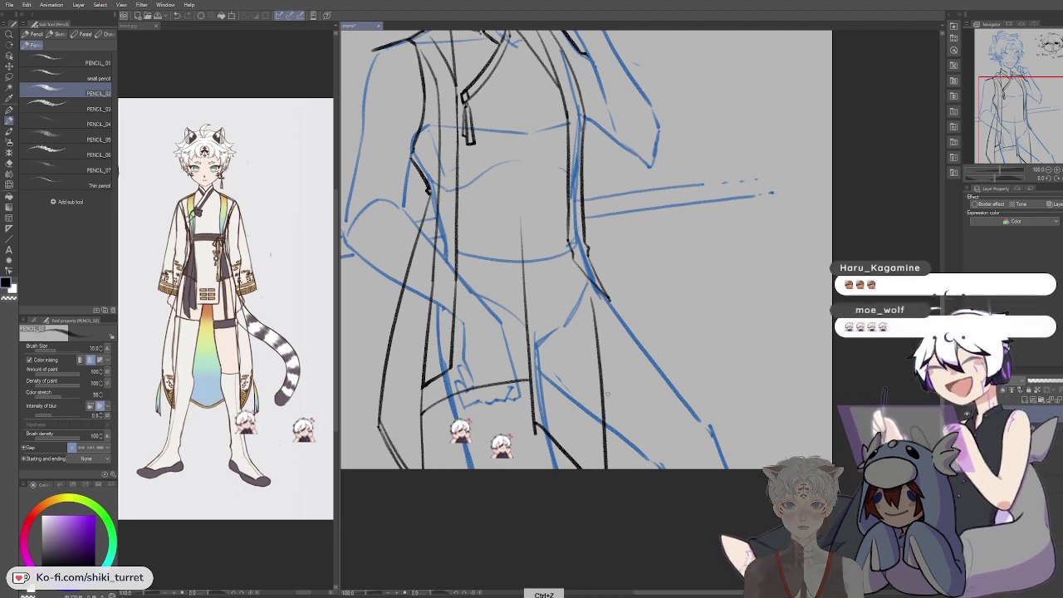
Step: Erase the long central front line, the hem section across the lowered hand and the upper part of the hip line
{"action": "key", "text": "e"}
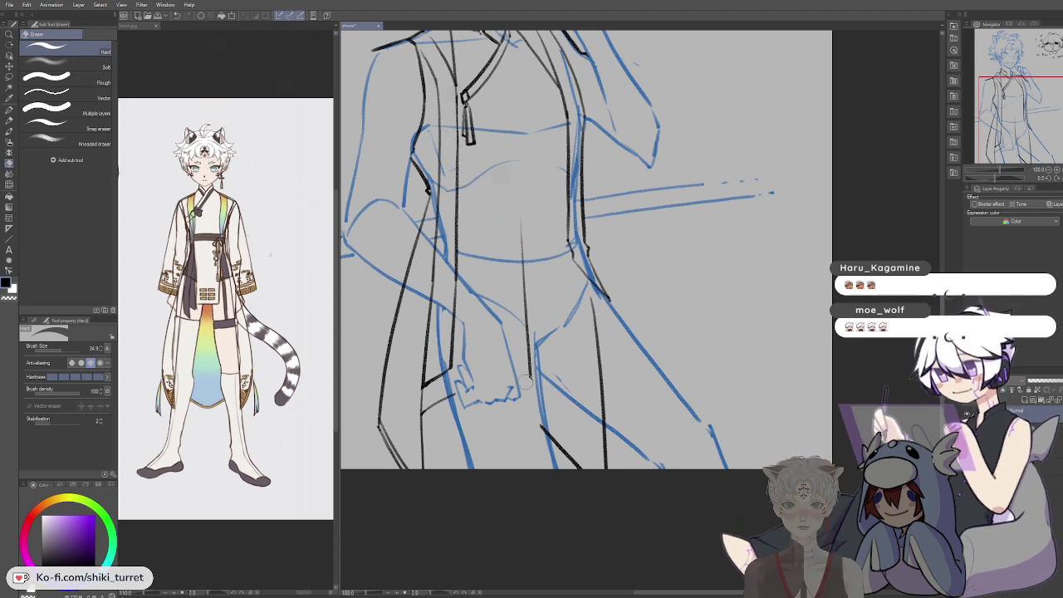
{"action": "left_click_drag", "start_coordinate": [532, 389], "coordinate": [521, 219]}
{"action": "left_click_drag", "start_coordinate": [600, 401], "coordinate": [591, 297]}
{"action": "key", "text": "p"}
{"action": "key", "text": "space"}
{"action": "mouse_move", "coordinate": [668, 294]}
{"action": "left_mouse_down"}
{"action": "mouse_move", "coordinate": [757, 433]}
{"action": "mouse_move", "coordinate": [770, 473]}
{"action": "left_mouse_up"}
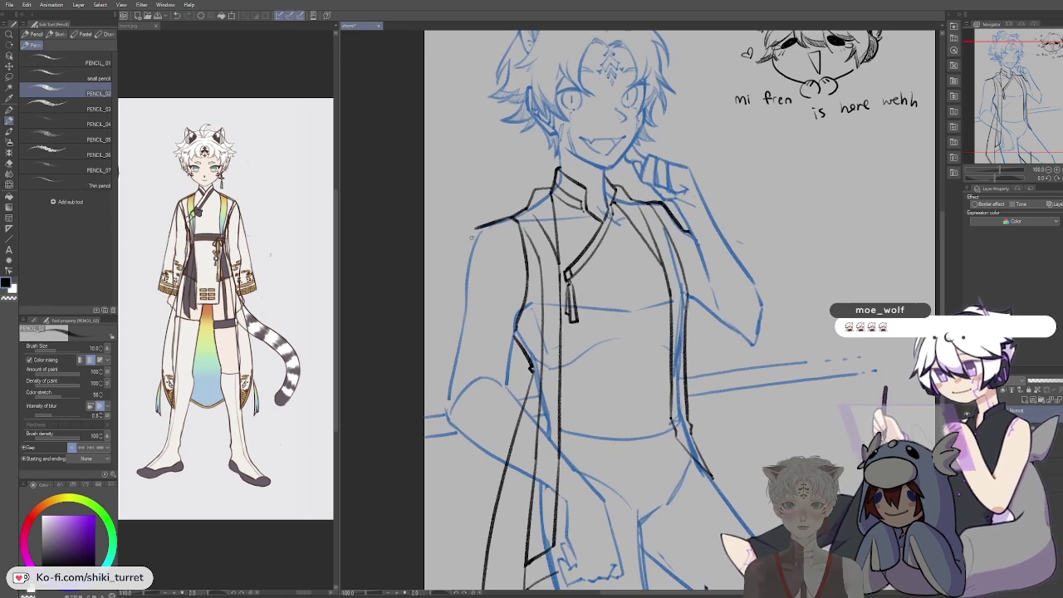
Step: Draw a short vertical neck line rising from the near side of the raised collar, undoing stray strokes
{"action": "key", "text": "ctrl+z"}
{"action": "left_click_drag", "start_coordinate": [718, 129], "coordinate": [688, 151]}
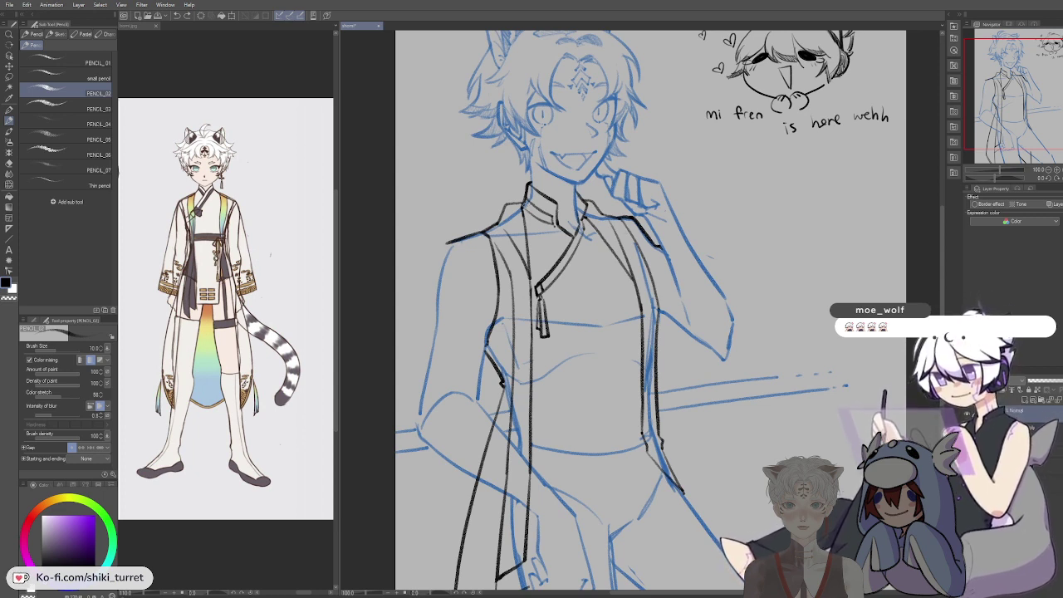
{"action": "key", "text": "ctrl+z"}
{"action": "key", "text": "ctrl+z"}
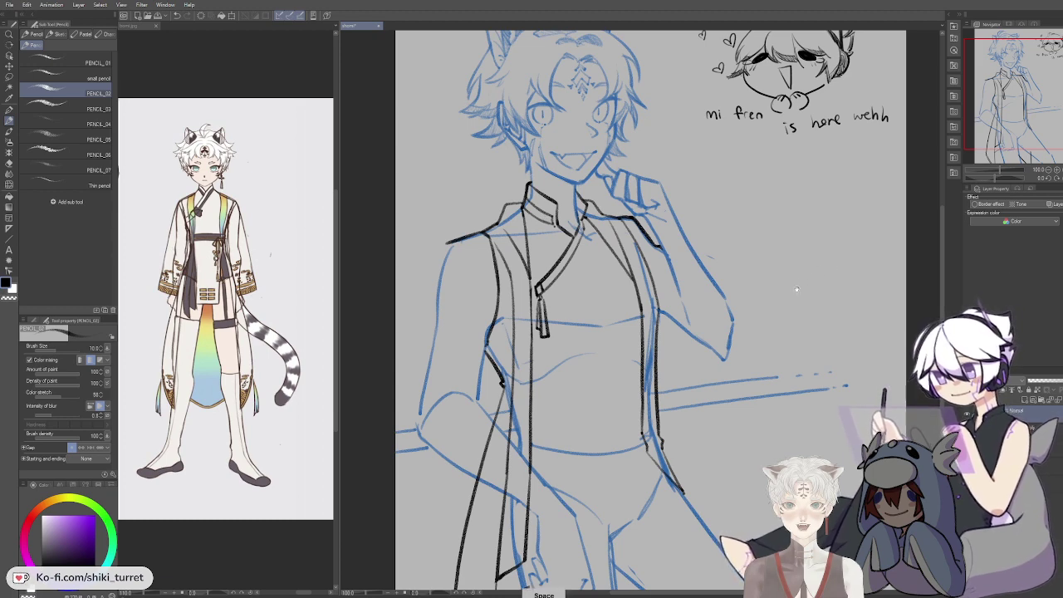
{"action": "left_click_drag", "start_coordinate": [798, 290], "coordinate": [769, 336]}
{"action": "key", "text": "ctrl+z"}
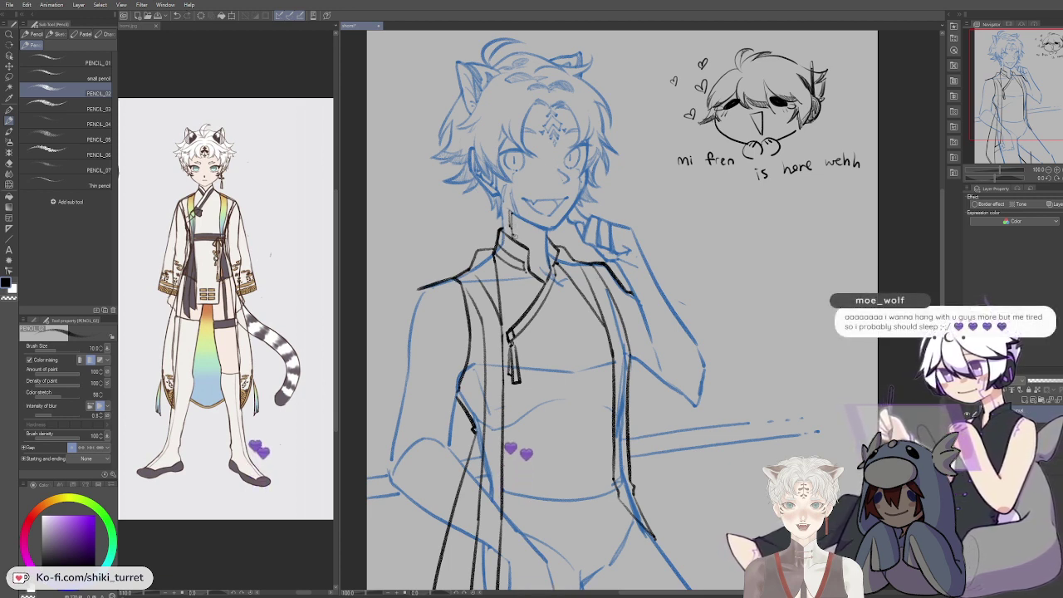
{"action": "key", "text": "ctrl+z"}
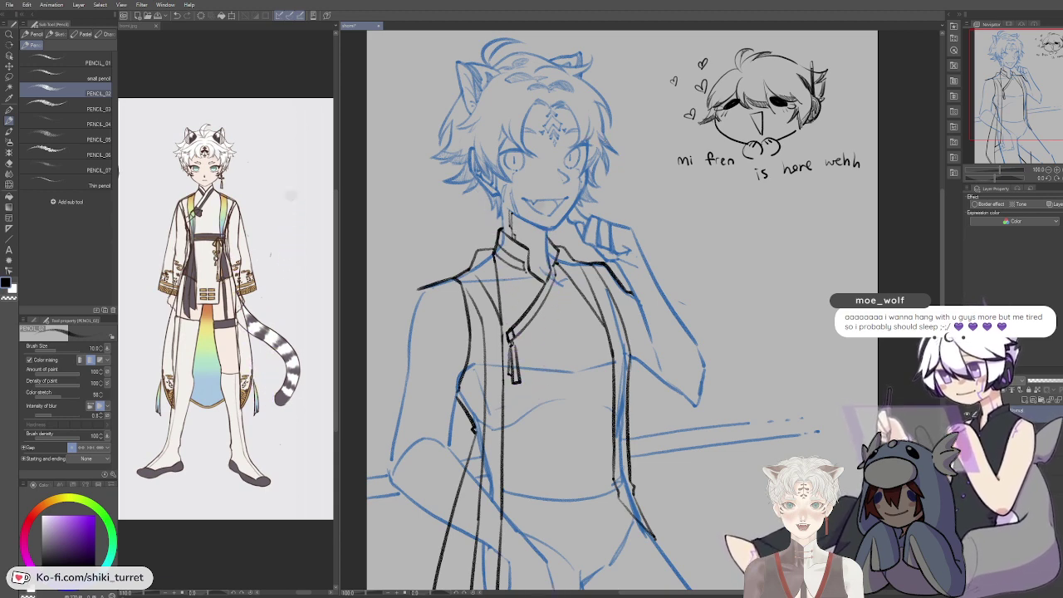
{"action": "mouse_move", "coordinate": [724, 174]}
{"action": "left_mouse_down"}
{"action": "mouse_move", "coordinate": [698, 194]}
{"action": "mouse_move", "coordinate": [705, 157]}
{"action": "mouse_move", "coordinate": [674, 192]}
{"action": "mouse_move", "coordinate": [667, 166]}
{"action": "left_mouse_up"}
{"action": "scroll", "coordinate": [675, 183], "scroll_direction": "down", "scroll_amount": 3}
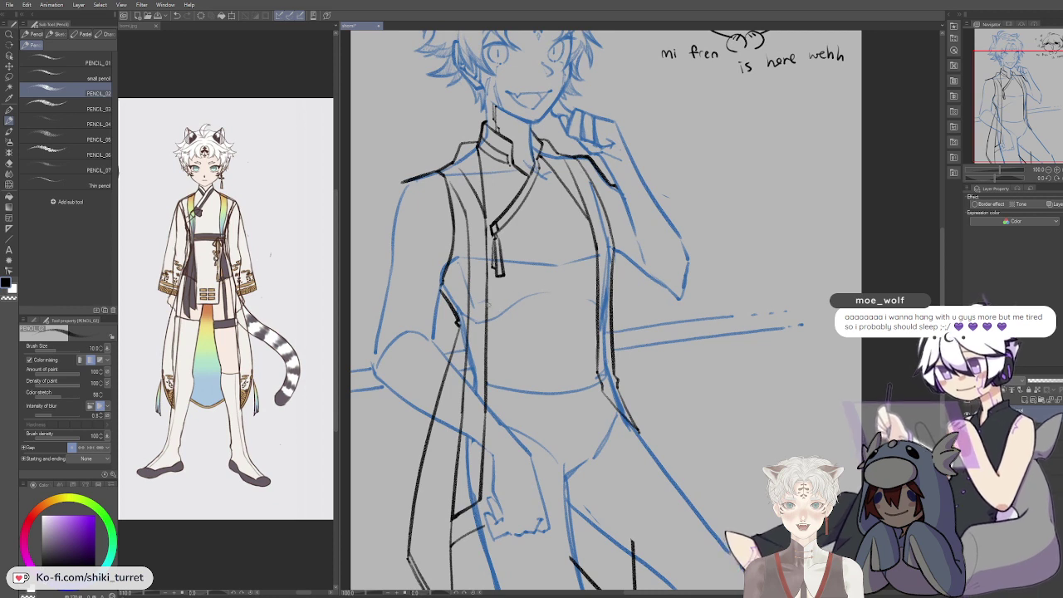
{"action": "key", "text": "ctrl+z"}
{"action": "left_click_drag", "start_coordinate": [485, 313], "coordinate": [596, 292]}
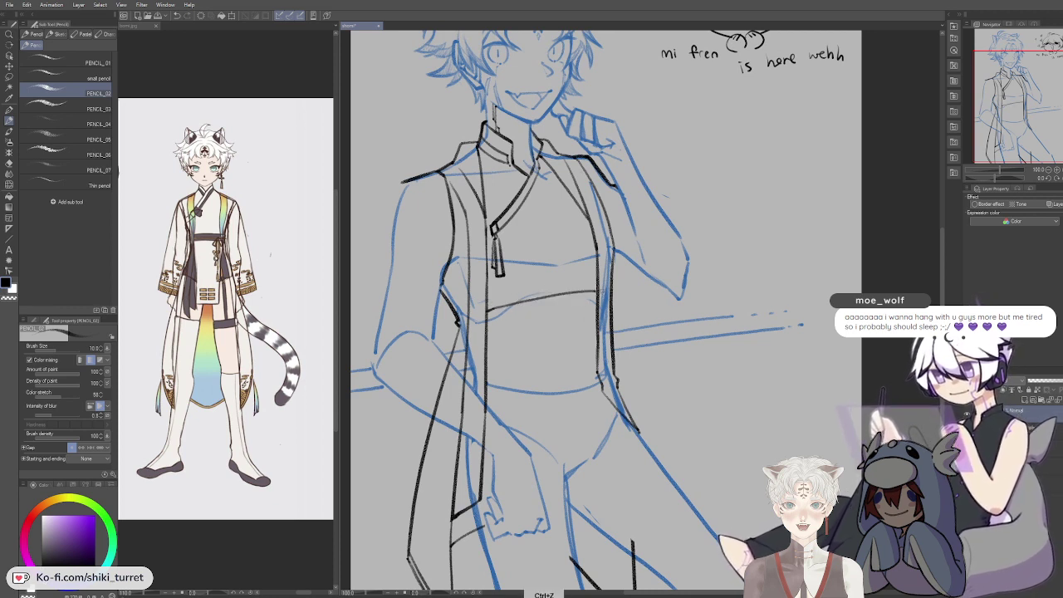
{"action": "key", "text": "ctrl+z"}
{"action": "left_click_drag", "start_coordinate": [486, 314], "coordinate": [598, 295]}
{"action": "key", "text": "ctrl+z"}
{"action": "left_click_drag", "start_coordinate": [485, 309], "coordinate": [597, 305]}
{"action": "key", "text": "ctrl+z"}
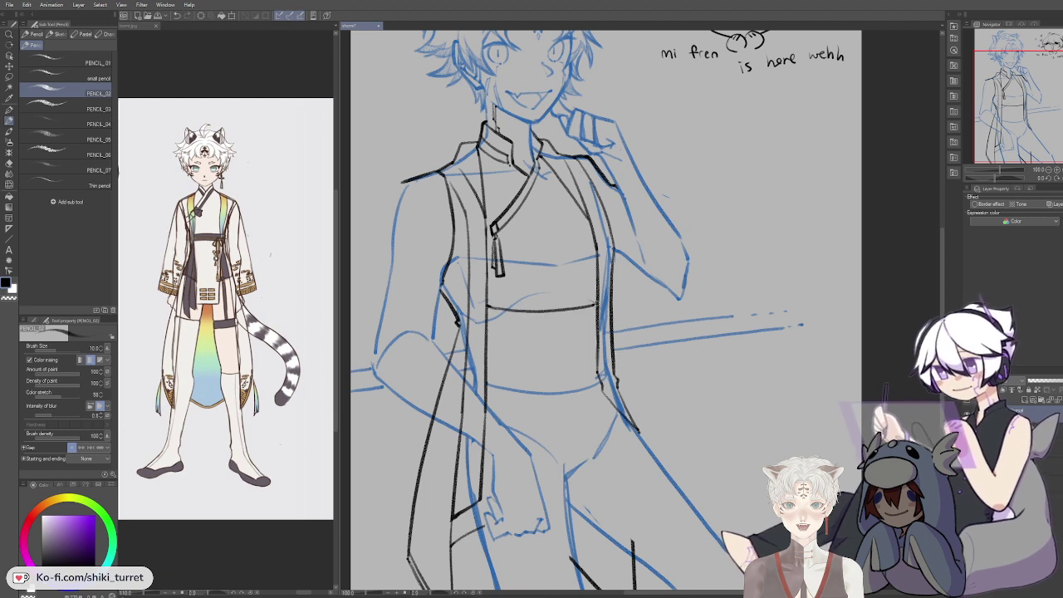
{"action": "left_click_drag", "start_coordinate": [487, 337], "coordinate": [592, 331]}
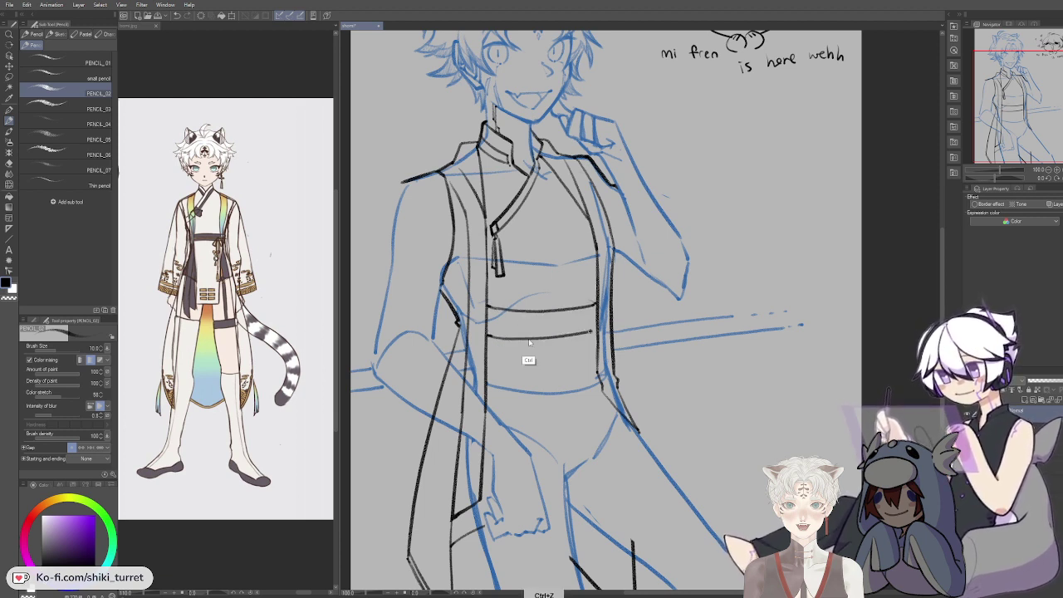
{"action": "key", "text": "ctrl+z"}
{"action": "left_click_drag", "start_coordinate": [485, 342], "coordinate": [595, 334]}
{"action": "key", "text": "ctrl+z"}
{"action": "left_click_drag", "start_coordinate": [487, 339], "coordinate": [595, 336]}
{"action": "key", "text": "ctrl+z"}
{"action": "key", "text": "ctrl+z"}
{"action": "key", "text": "ctrl+z"}
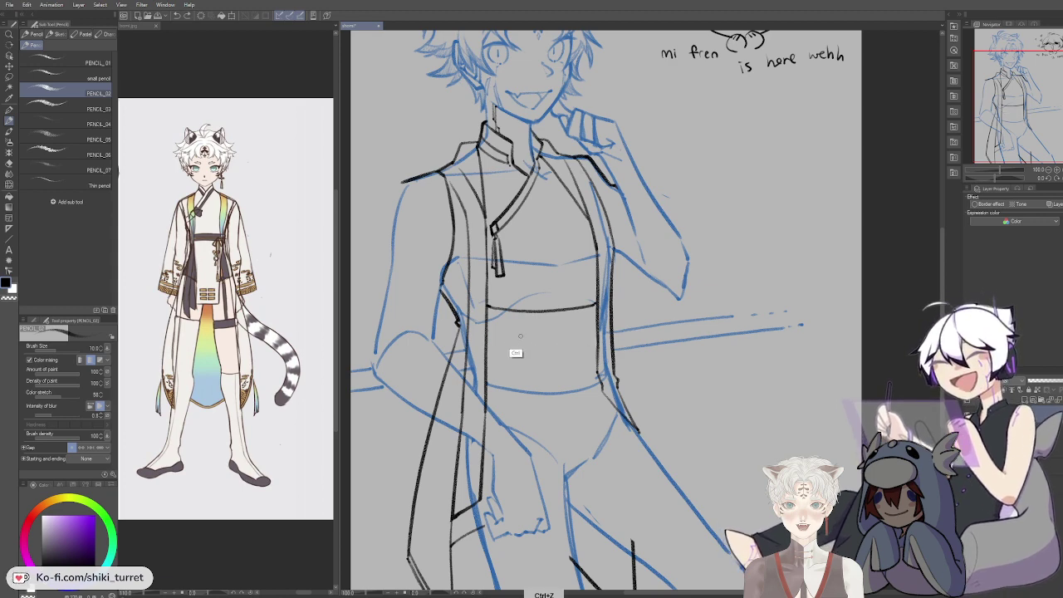
Step: Draw the waistband as two slightly curved parallel lines between the coat edges, redoing the lower line until it follows the upper one
{"action": "left_click_drag", "start_coordinate": [487, 314], "coordinate": [598, 314]}
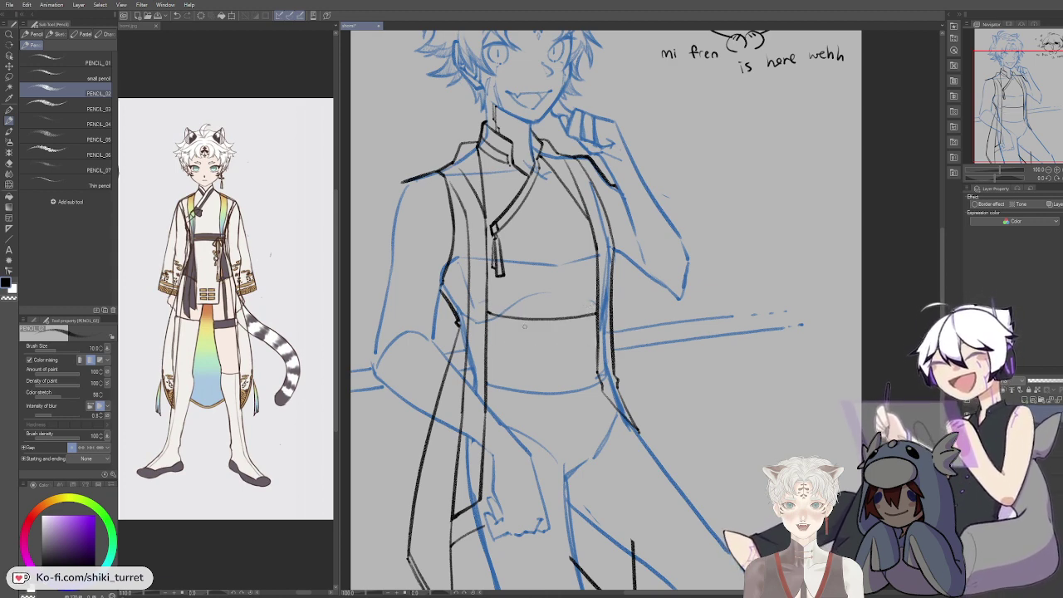
{"action": "left_click_drag", "start_coordinate": [487, 332], "coordinate": [598, 334]}
{"action": "key", "text": "ctrl+z"}
{"action": "left_click_drag", "start_coordinate": [487, 331], "coordinate": [598, 331]}
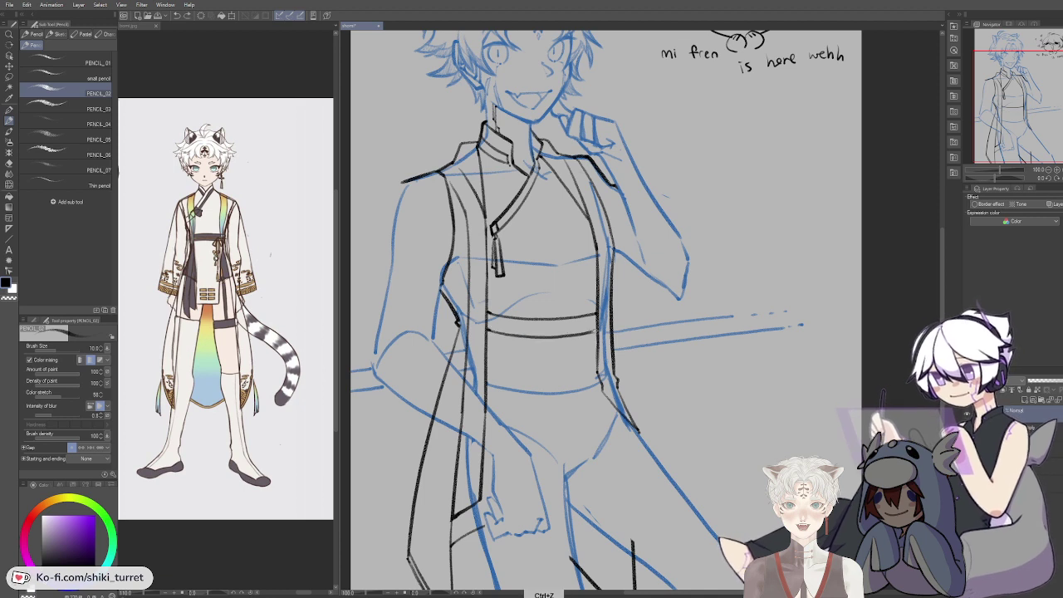
{"action": "key", "text": "ctrl+z"}
{"action": "left_click_drag", "start_coordinate": [488, 331], "coordinate": [588, 333]}
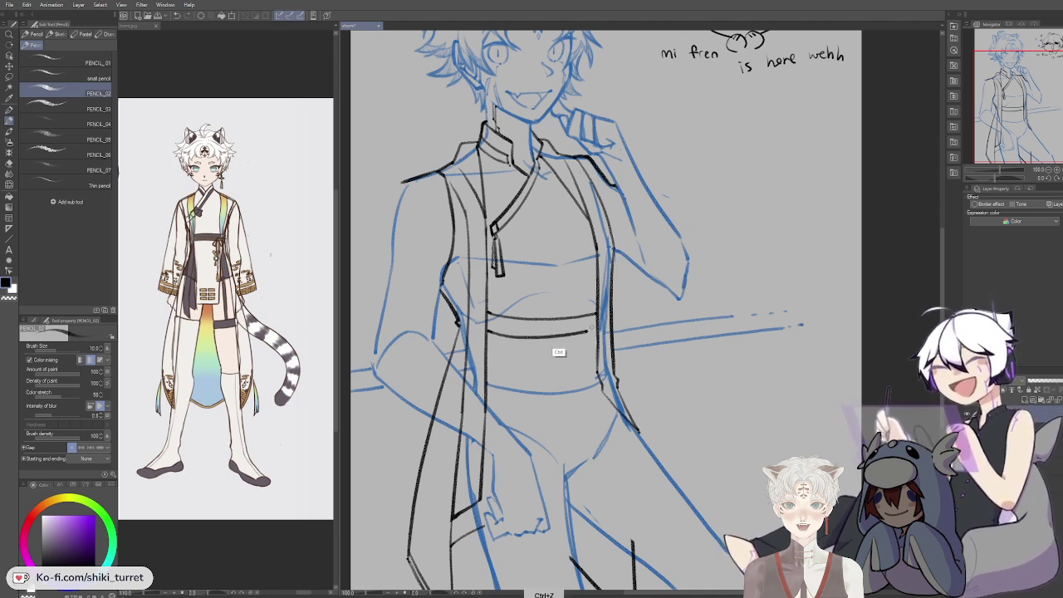
{"action": "key", "text": "ctrl+z"}
{"action": "left_click_drag", "start_coordinate": [487, 332], "coordinate": [598, 333]}
{"action": "key", "text": "ctrl+z"}
{"action": "left_click_drag", "start_coordinate": [489, 332], "coordinate": [590, 332]}
{"action": "key", "text": "ctrl+z"}
{"action": "left_click_drag", "start_coordinate": [509, 336], "coordinate": [594, 330]}
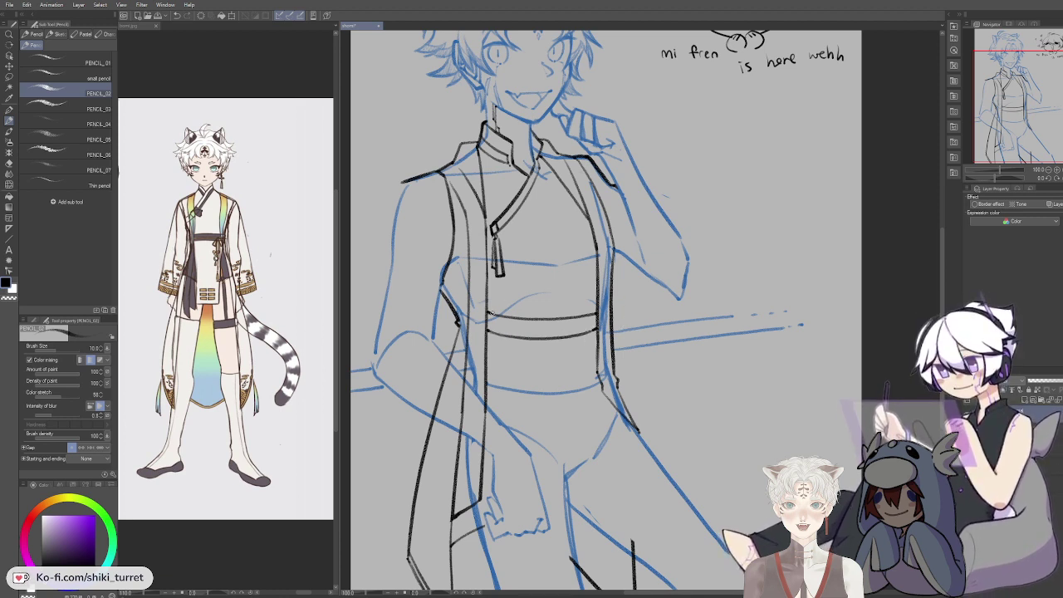
{"action": "key", "text": "ctrl+z"}
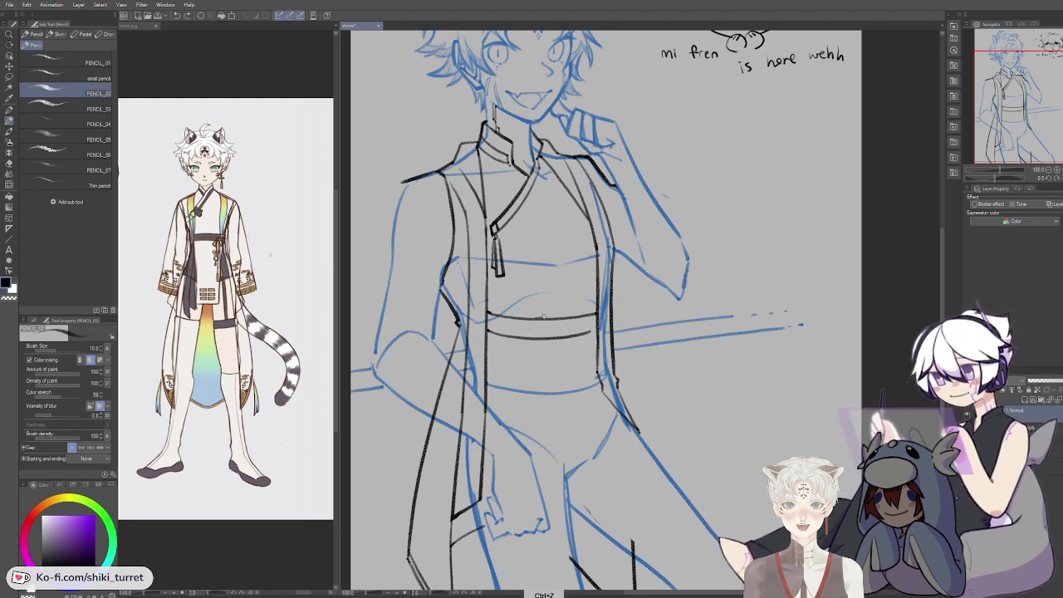
Step: Draw a small flat fold shape on the waistband's upper edge, toward the raised-arm side
{"action": "left_click_drag", "start_coordinate": [544, 317], "coordinate": [568, 314]}
{"action": "key", "text": "ctrl+z"}
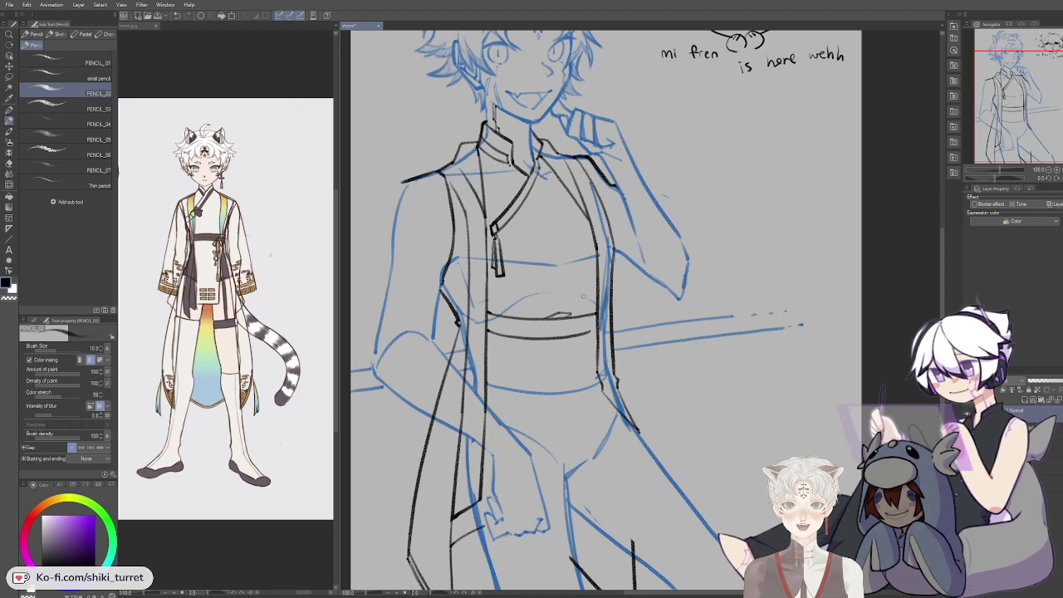
{"action": "key", "text": "ctrl+z"}
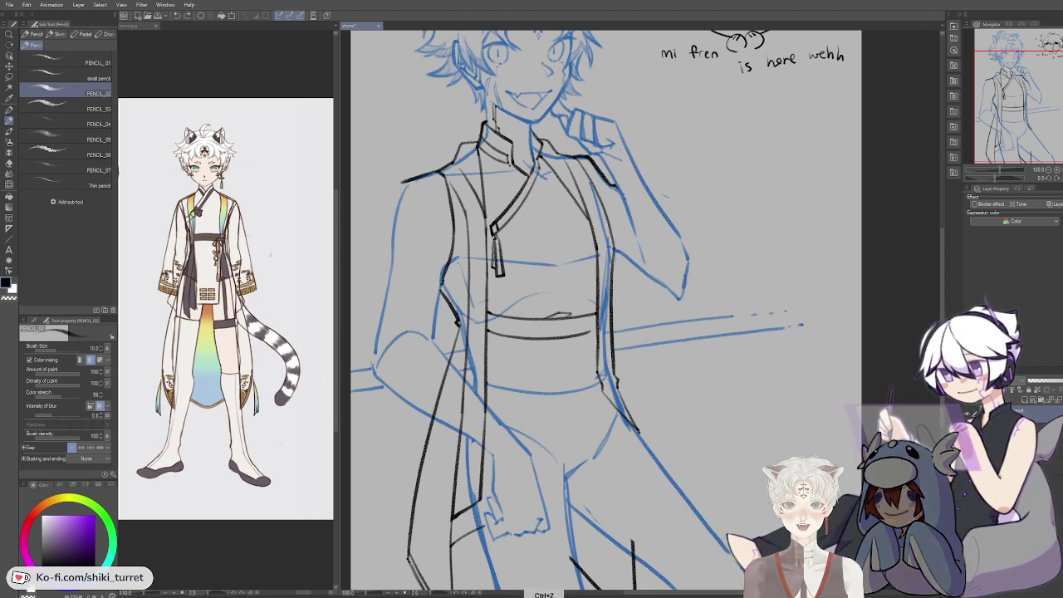
Step: Hide the blue rough, draw two short diagonal fabric folds above the waistband, and show the rough again
{"action": "left_click", "coordinate": [967, 430]}
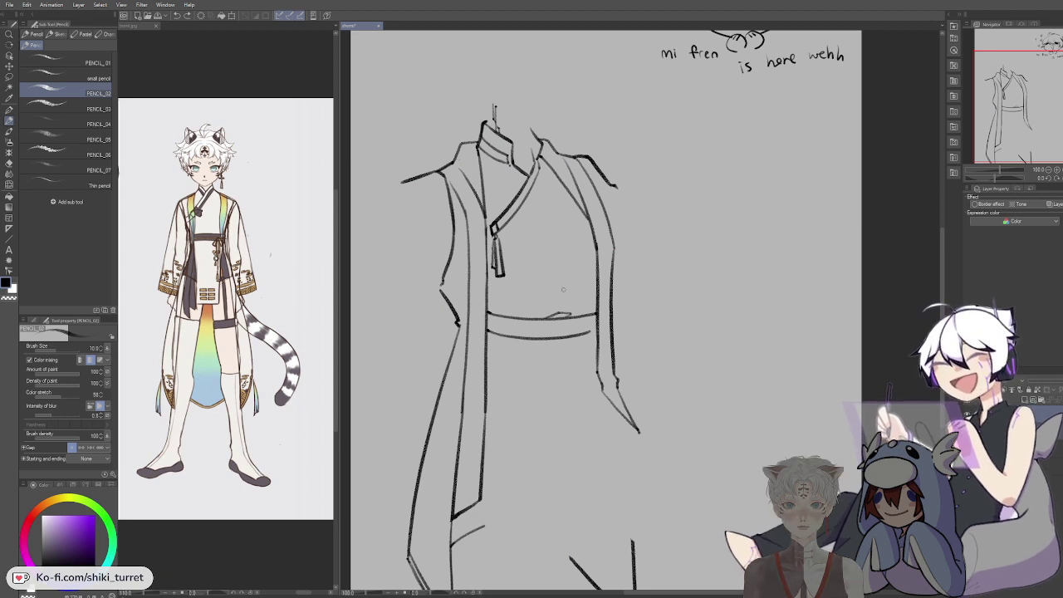
{"action": "key", "text": "ctrl+z"}
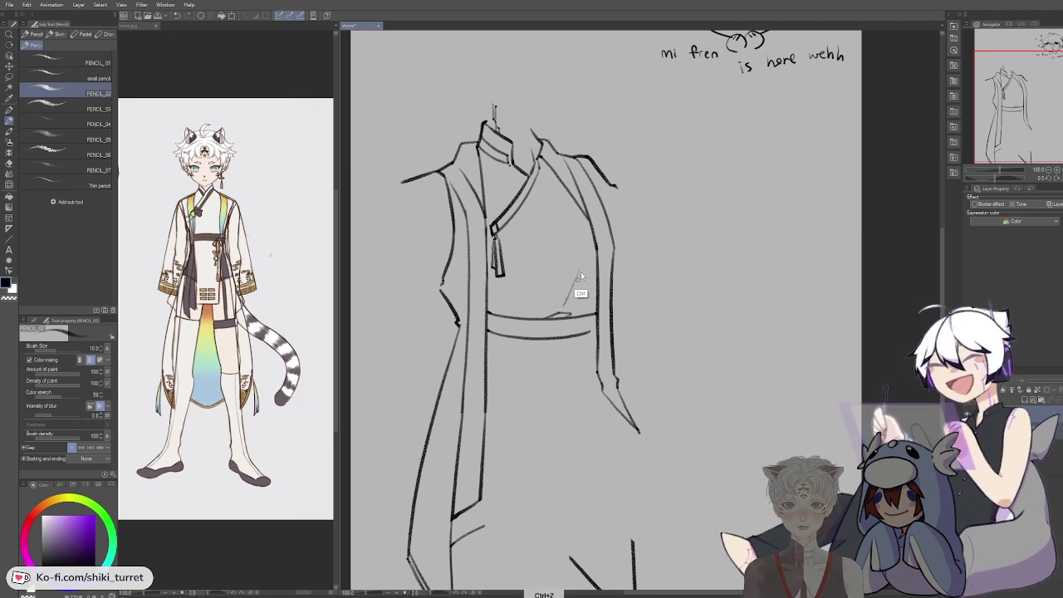
{"action": "key", "text": "ctrl+z"}
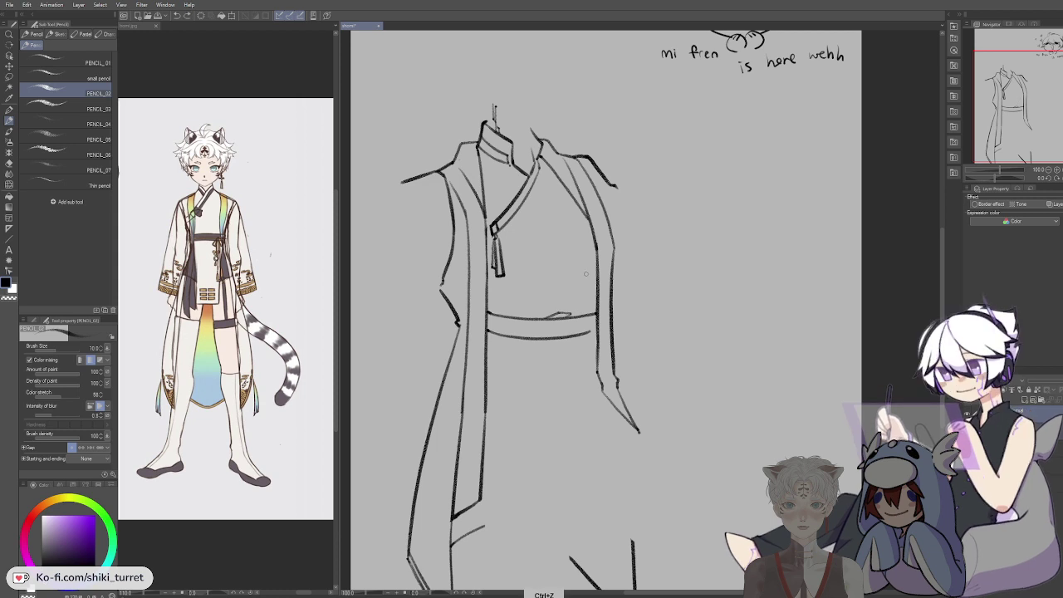
{"action": "mouse_move", "coordinate": [581, 289]}
{"action": "left_mouse_down"}
{"action": "mouse_move", "coordinate": [575, 307]}
{"action": "mouse_move", "coordinate": [608, 303]}
{"action": "left_mouse_up"}
{"action": "left_click", "coordinate": [967, 428]}
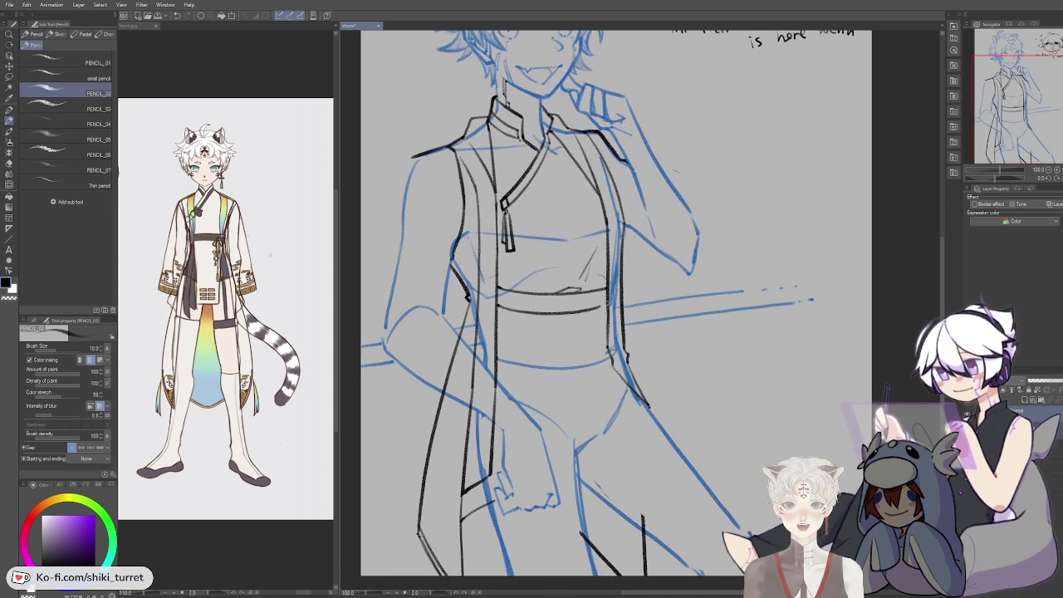
Step: Draw narrow vertical bands across the waistband near both ends, cleaning up strokes with transparent colour
{"action": "left_click_drag", "start_coordinate": [772, 373], "coordinate": [766, 324]}
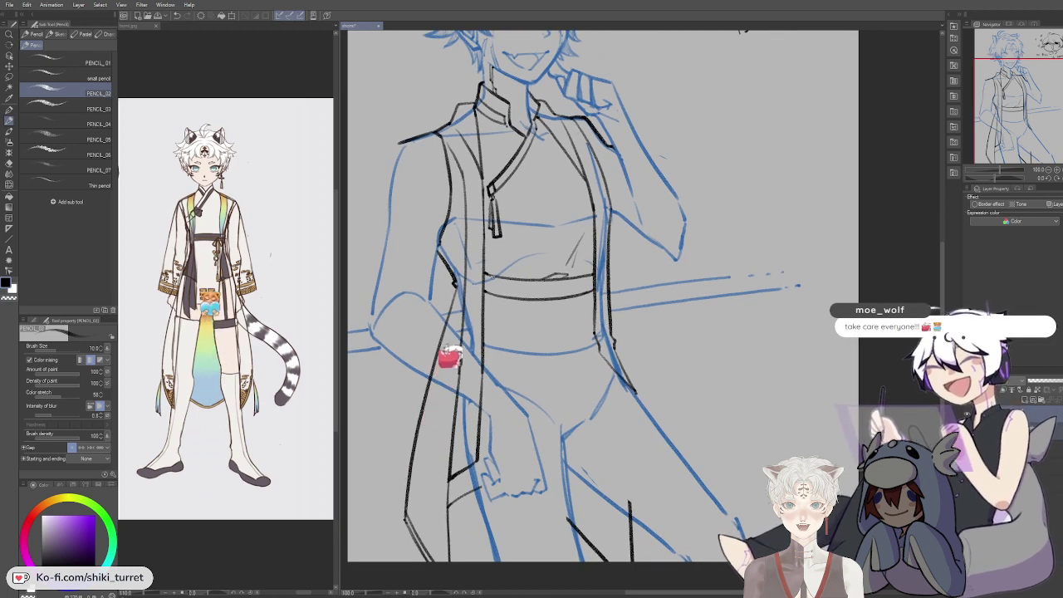
{"action": "key", "text": "ctrl+z"}
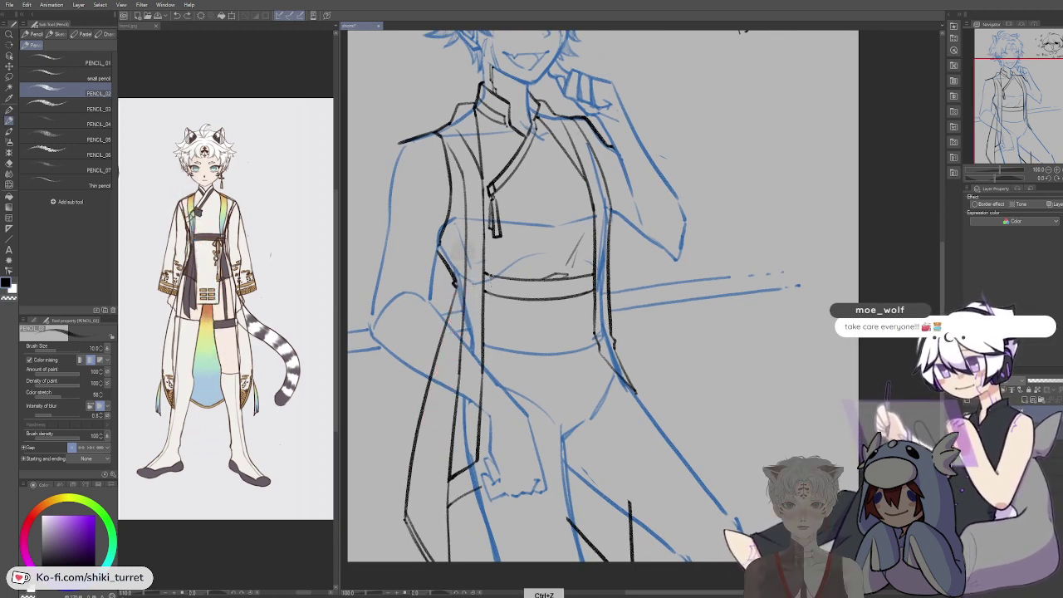
{"action": "left_click_drag", "start_coordinate": [491, 276], "coordinate": [500, 296]}
{"action": "key", "text": "ctrl+z"}
{"action": "key", "text": "ctrl+z"}
{"action": "key", "text": "c"}
{"action": "key", "text": "c"}
{"action": "key", "text": "ctrl+z"}
{"action": "key", "text": "ctrl+z"}
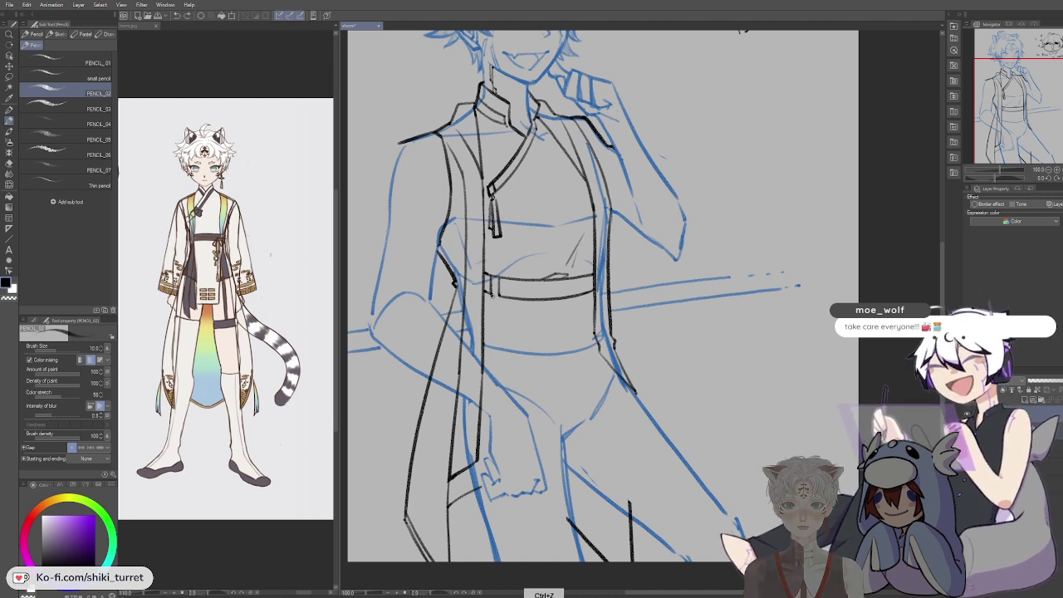
{"action": "key", "text": "c"}
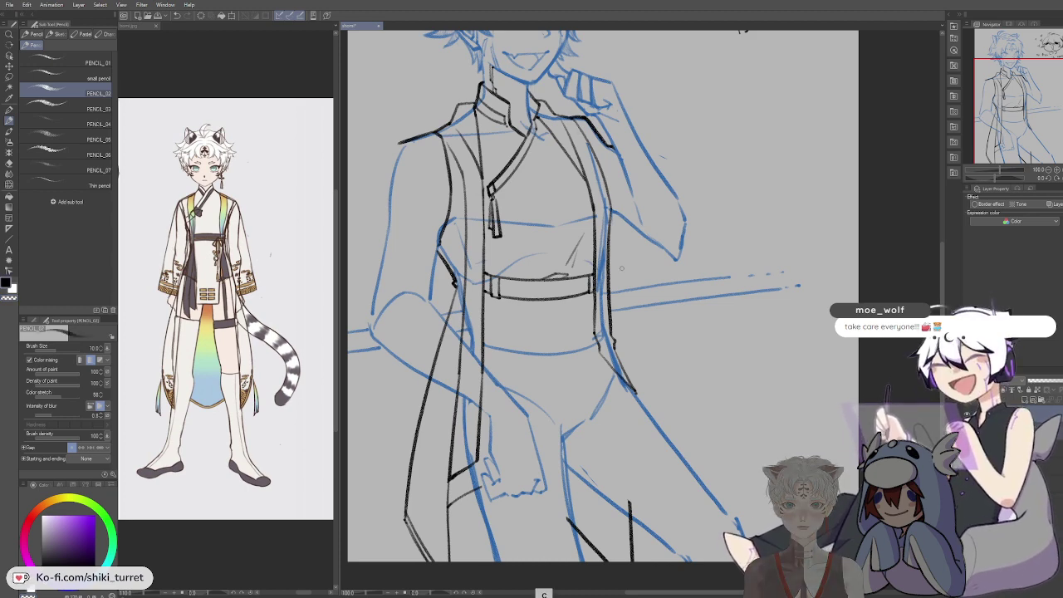
Step: Erase the tassel hanging below the collar flap's tip with transparent colour and return to black
{"action": "key", "text": "space"}
{"action": "left_click_drag", "start_coordinate": [747, 361], "coordinate": [836, 408]}
{"action": "left_click_drag", "start_coordinate": [738, 384], "coordinate": [730, 390]}
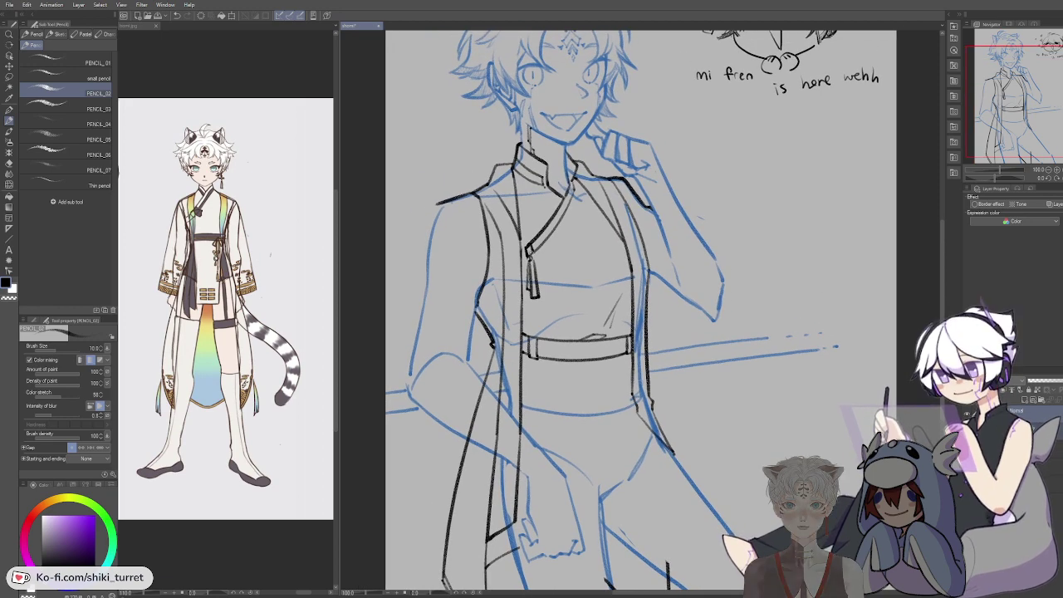
{"action": "key", "text": "c"}
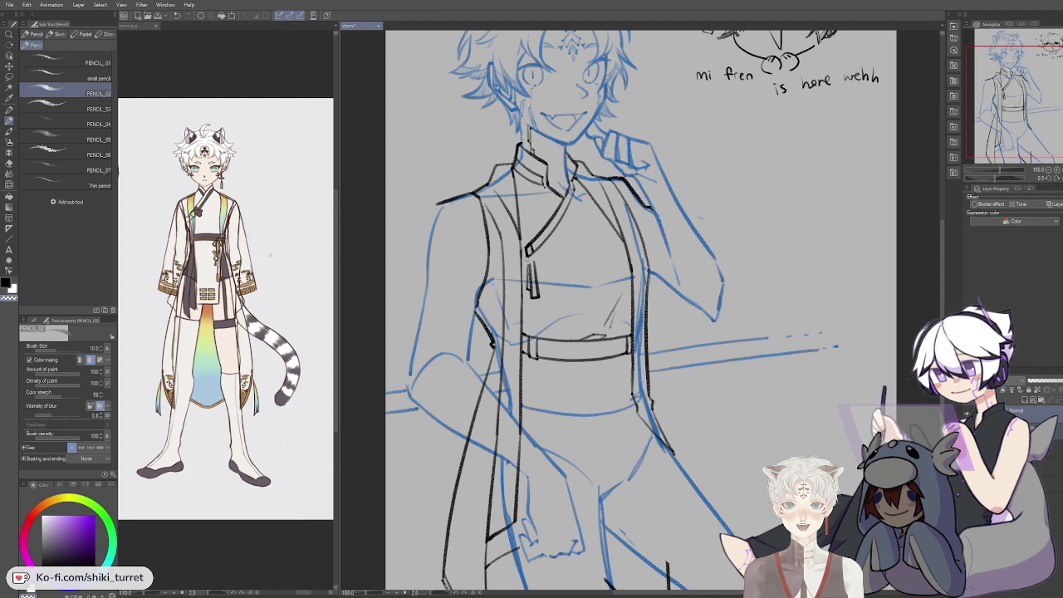
{"action": "left_click_drag", "start_coordinate": [532, 262], "coordinate": [539, 296]}
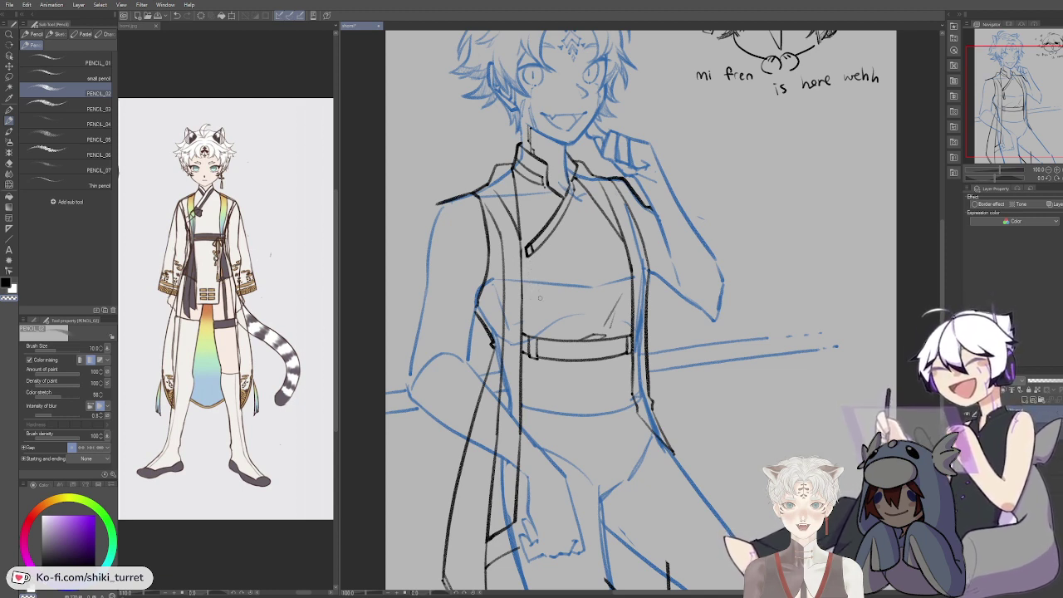
{"action": "key", "text": "c"}
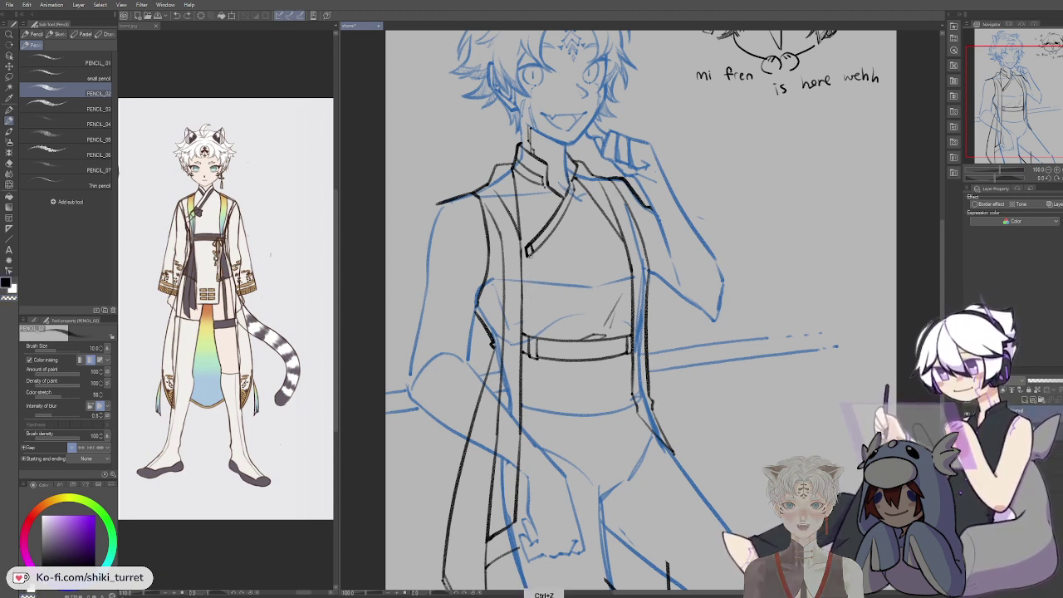
Step: Redraw the tassel as a short cord with a narrow upright rectangle hanging from the collar flap's tip
{"action": "key", "text": "ctrl+z"}
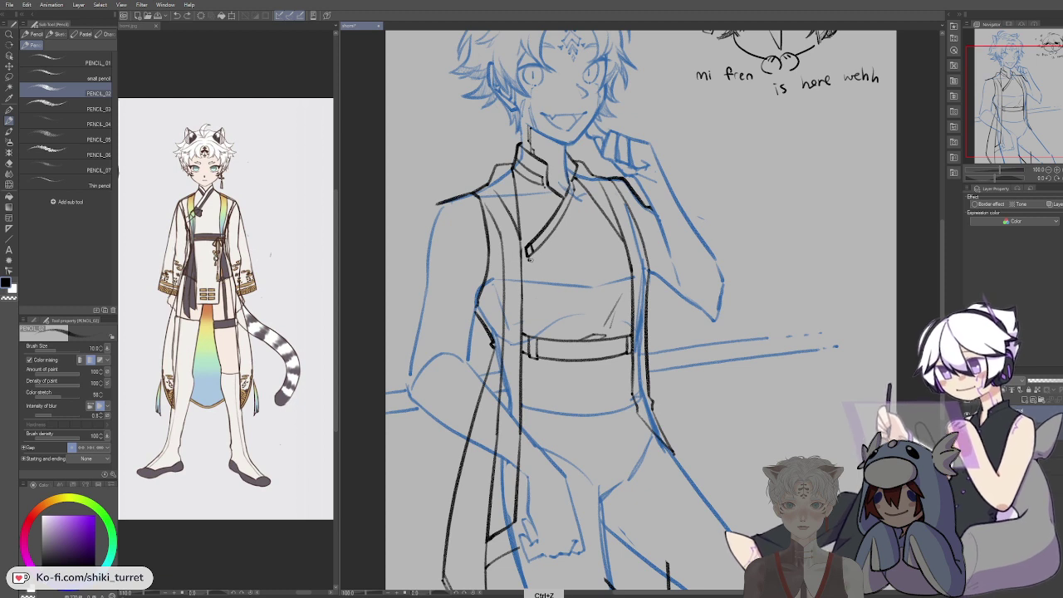
{"action": "left_click_drag", "start_coordinate": [530, 260], "coordinate": [529, 297]}
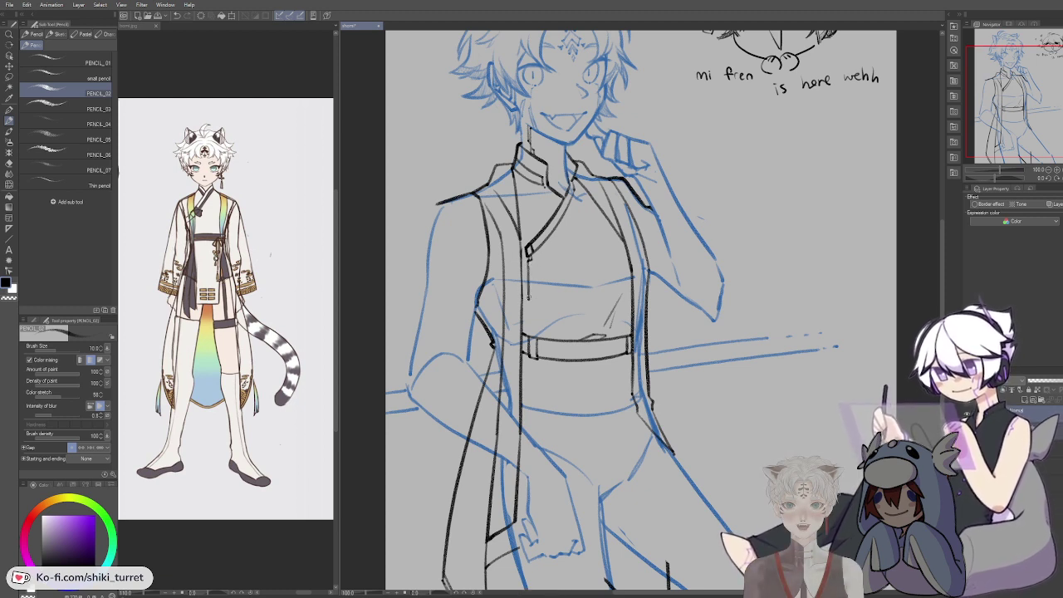
{"action": "key", "text": "ctrl+z"}
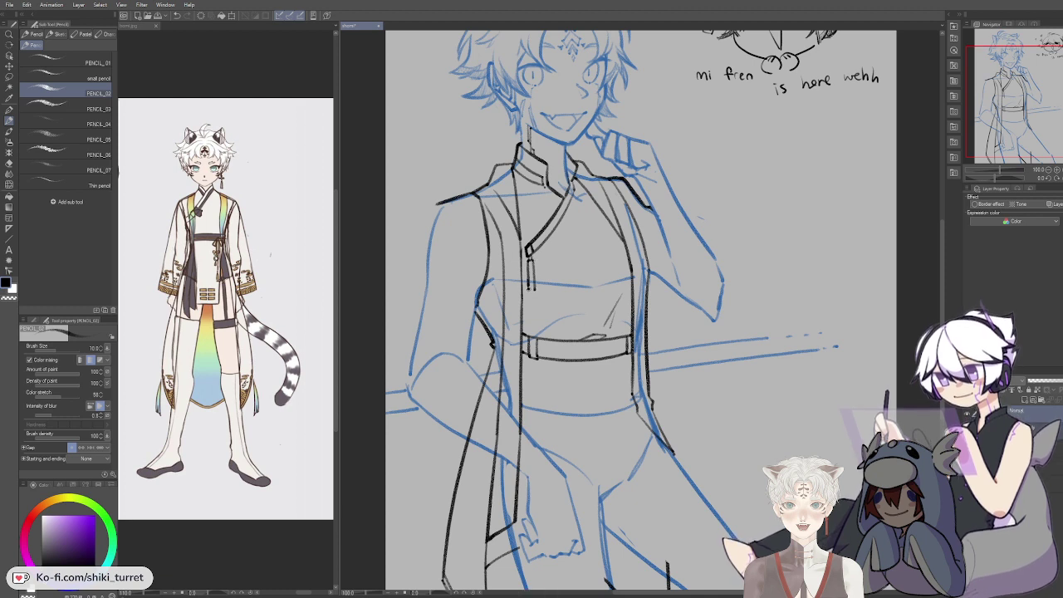
{"action": "key", "text": "ctrl+z"}
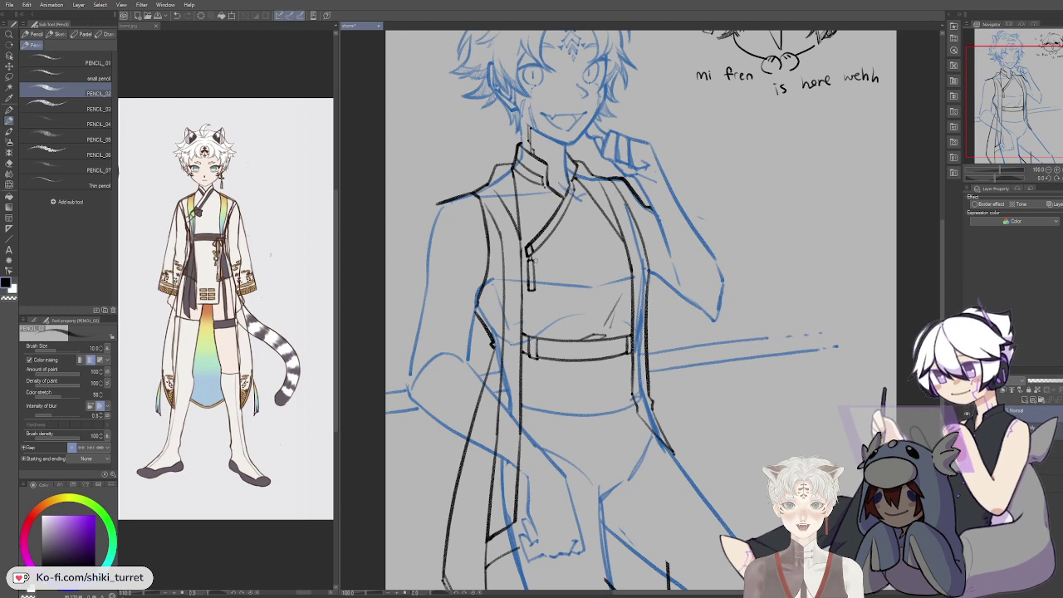
{"action": "key", "text": "ctrl+z"}
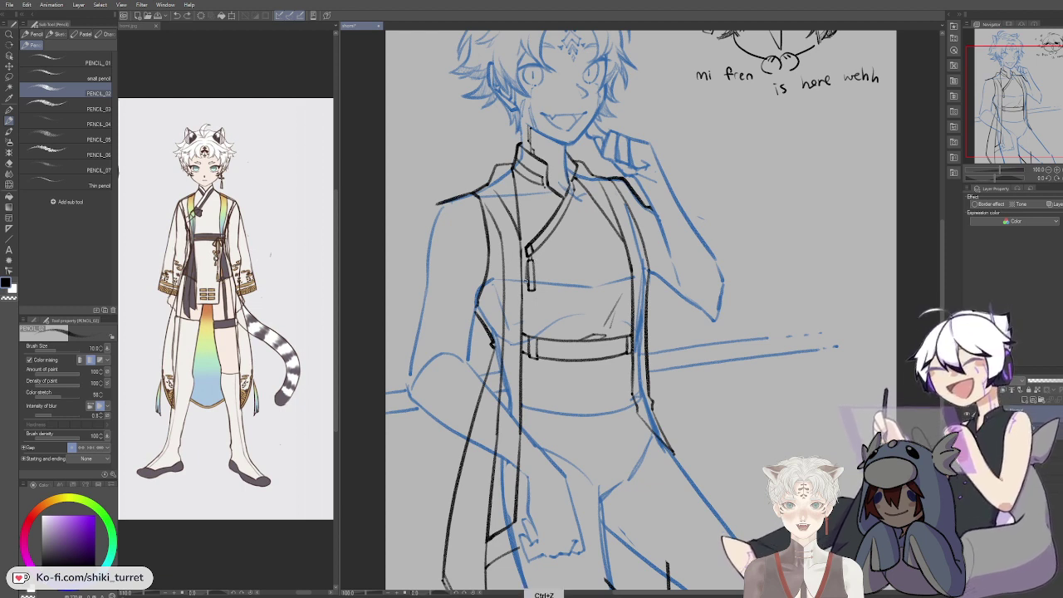
Step: Touch up the narrow upright rectangle of the tassel hanging from the collar flap's tip
{"action": "key", "text": "ctrl+z"}
{"action": "key", "text": "ctrl+z"}
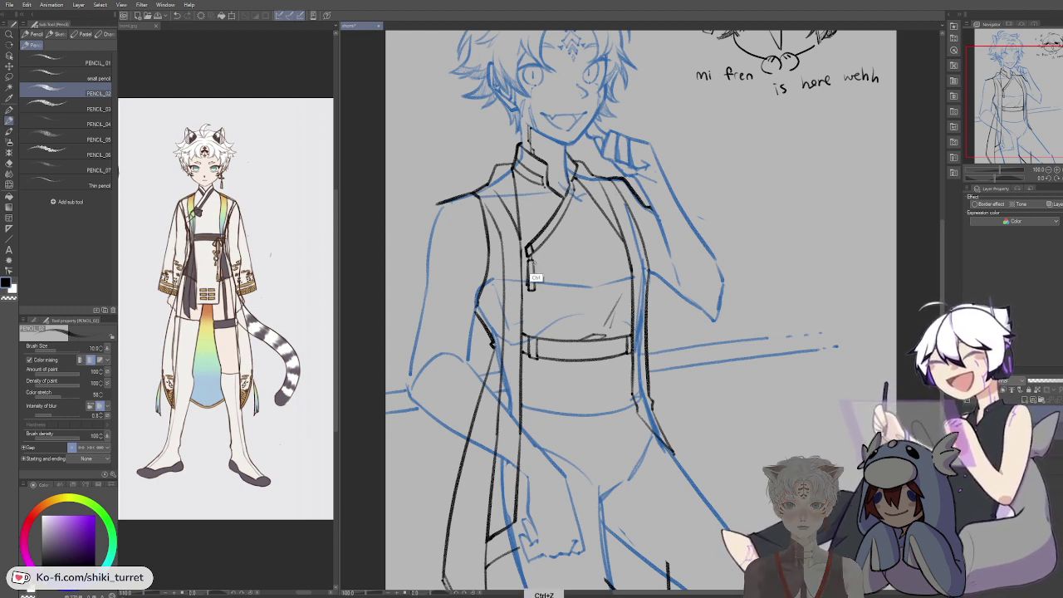
{"action": "key", "text": "ctrl+z"}
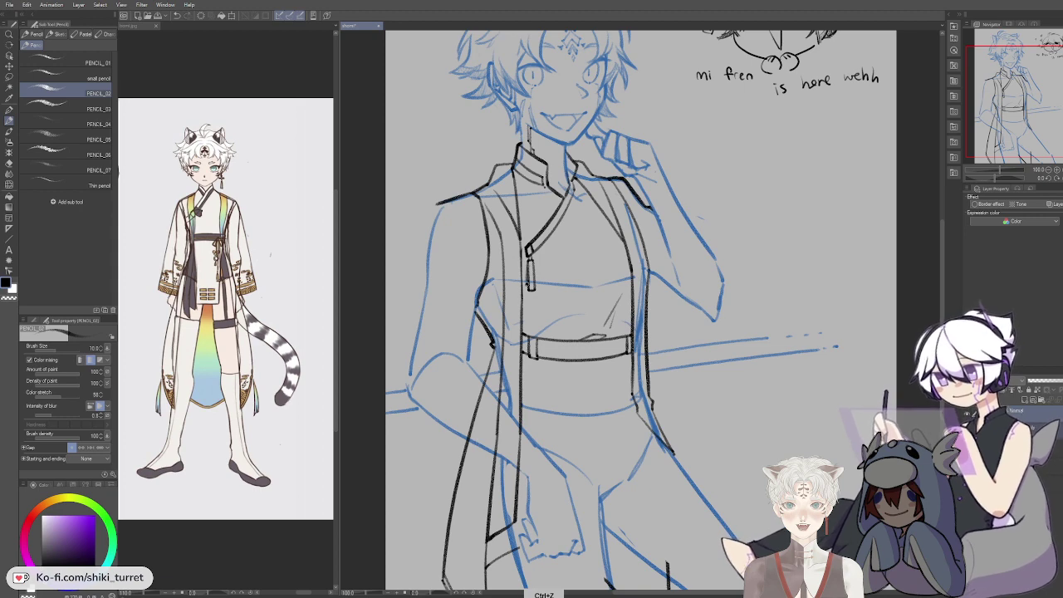
{"action": "key", "text": "ctrl+z"}
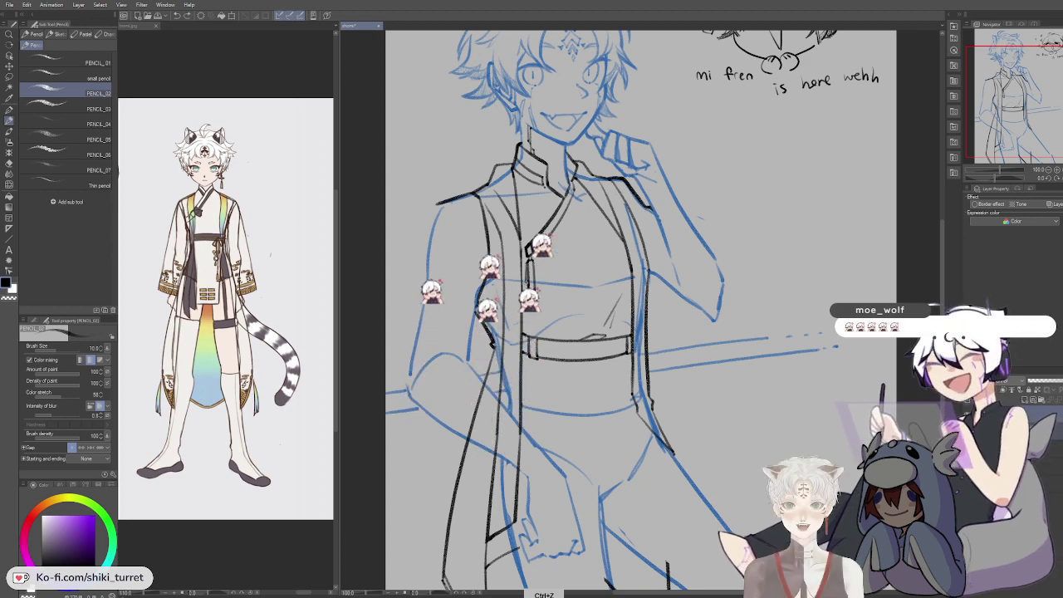
{"action": "left_click_drag", "start_coordinate": [536, 268], "coordinate": [538, 274]}
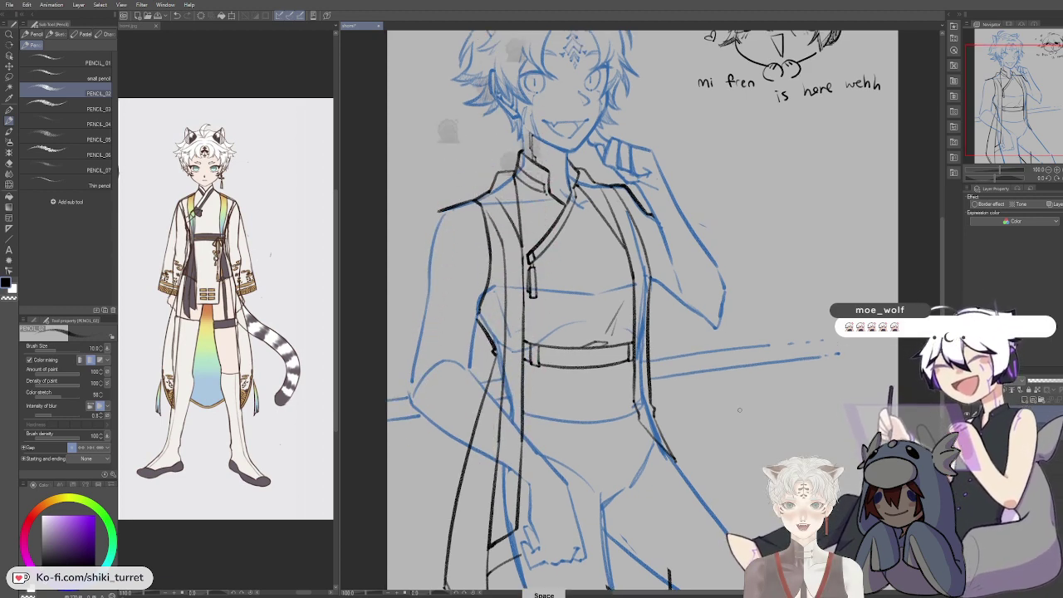
{"action": "scroll", "coordinate": [739, 409], "scroll_direction": "up", "scroll_amount": 1}
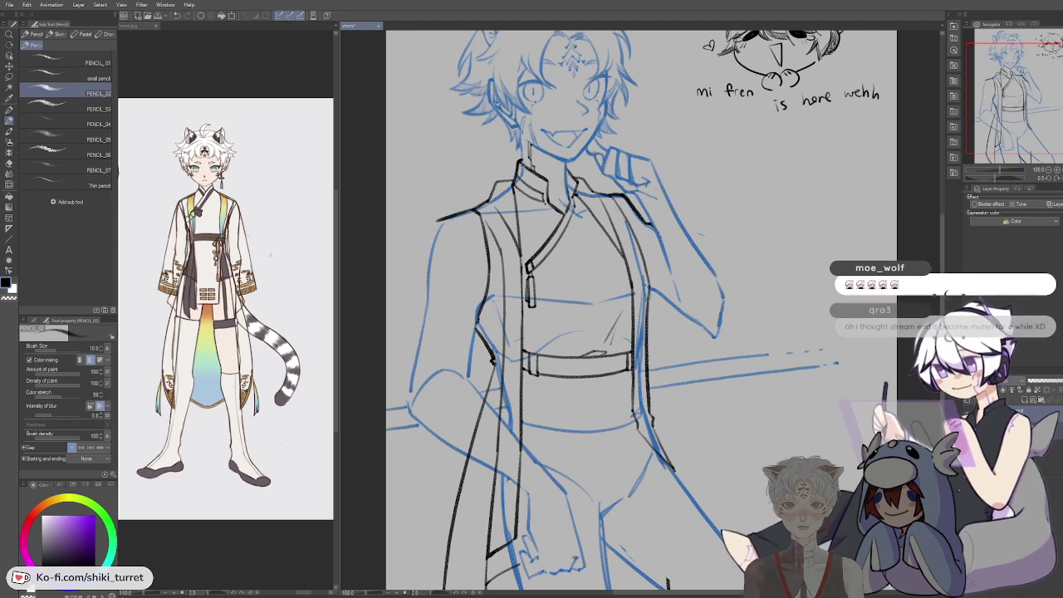
Step: Try a curved armhole seam from the coat's shoulder tip above the lowered arm down towards the chest
{"action": "key", "text": "ctrl+space"}
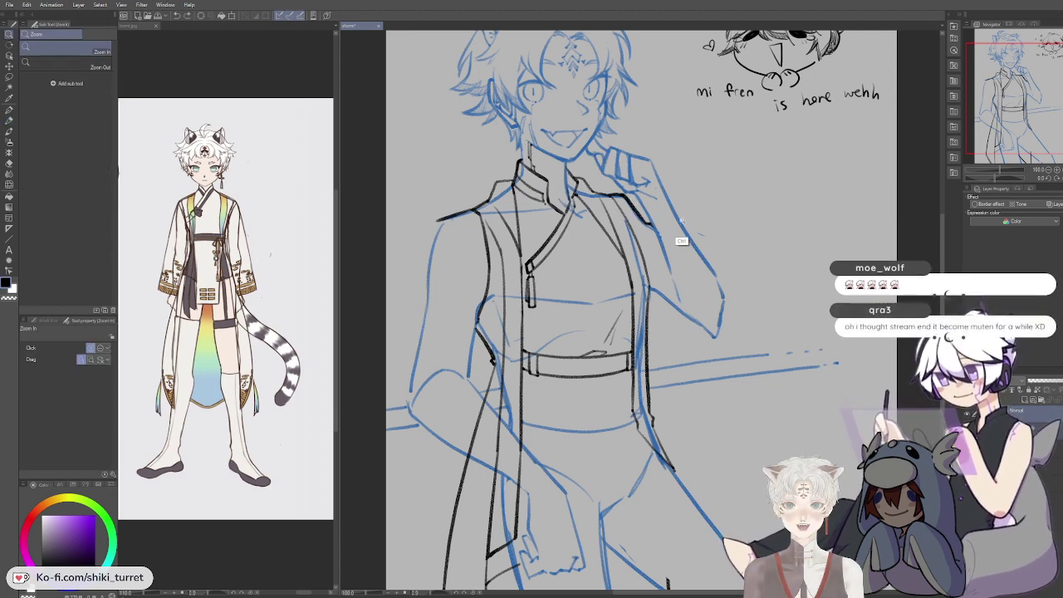
{"action": "key", "text": "p"}
{"action": "key", "text": "p"}
{"action": "key", "text": "space"}
{"action": "left_click_drag", "start_coordinate": [771, 257], "coordinate": [785, 250]}
{"action": "key", "text": "space"}
{"action": "left_click_drag", "start_coordinate": [766, 385], "coordinate": [770, 370]}
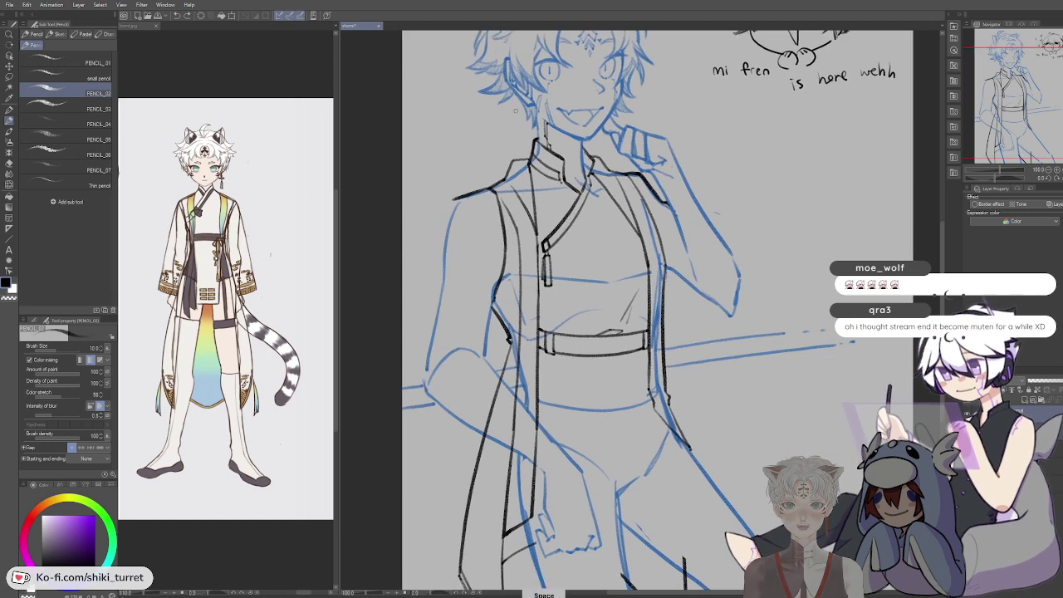
{"action": "key", "text": "e"}
{"action": "mouse_move", "coordinate": [454, 199]}
{"action": "left_mouse_down"}
{"action": "mouse_move", "coordinate": [492, 188]}
{"action": "mouse_move", "coordinate": [455, 200]}
{"action": "left_mouse_up"}
{"action": "key", "text": "p"}
{"action": "key", "text": "ctrl+z"}
{"action": "key", "text": "ctrl+z"}
{"action": "key", "text": "ctrl+z"}
{"action": "key", "text": "ctrl+z"}
{"action": "key", "text": "ctrl+z"}
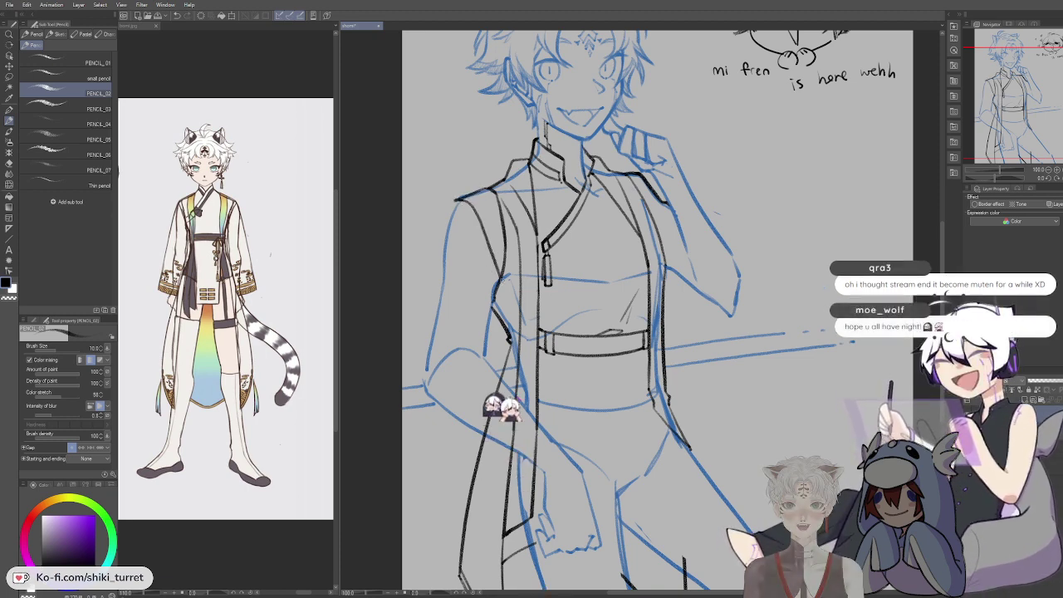
Step: Redraw the armhole seam above the lowered arm as a curve from the coat's shoulder tip to the chest
{"action": "key", "text": "ctrl+z"}
{"action": "key", "text": "ctrl+z"}
{"action": "mouse_move", "coordinate": [458, 200]}
{"action": "left_mouse_down"}
{"action": "mouse_move", "coordinate": [502, 278]}
{"action": "mouse_move", "coordinate": [492, 250]}
{"action": "left_mouse_up"}
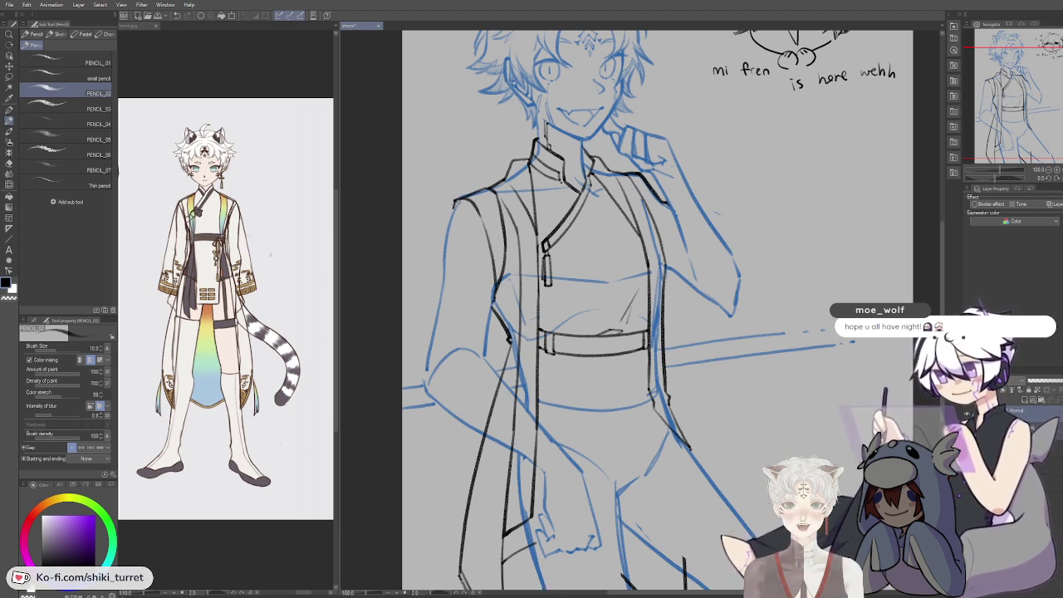
{"action": "key", "text": "ctrl+z"}
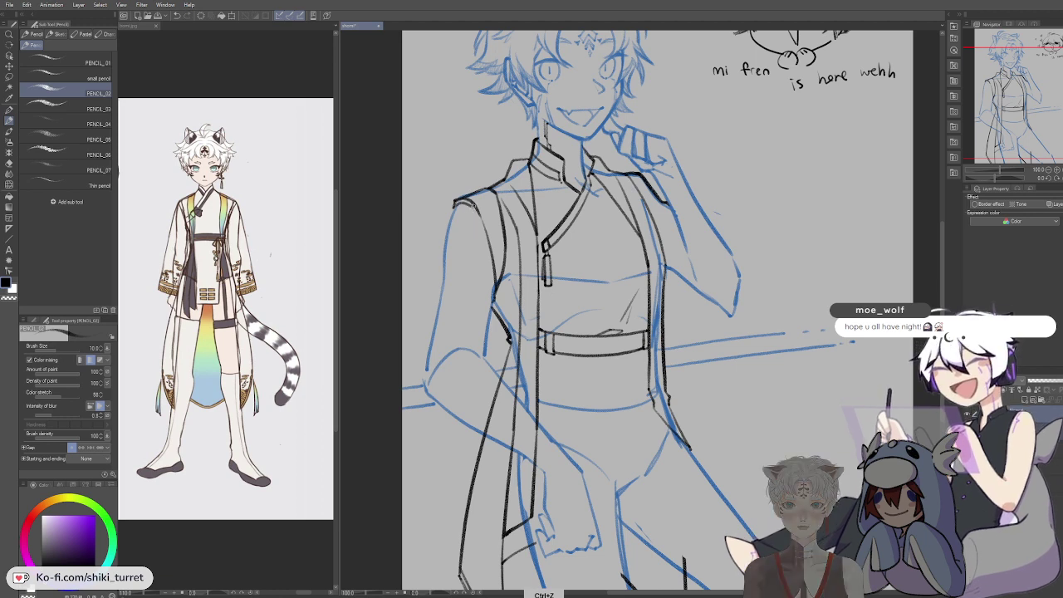
{"action": "key", "text": "ctrl+z"}
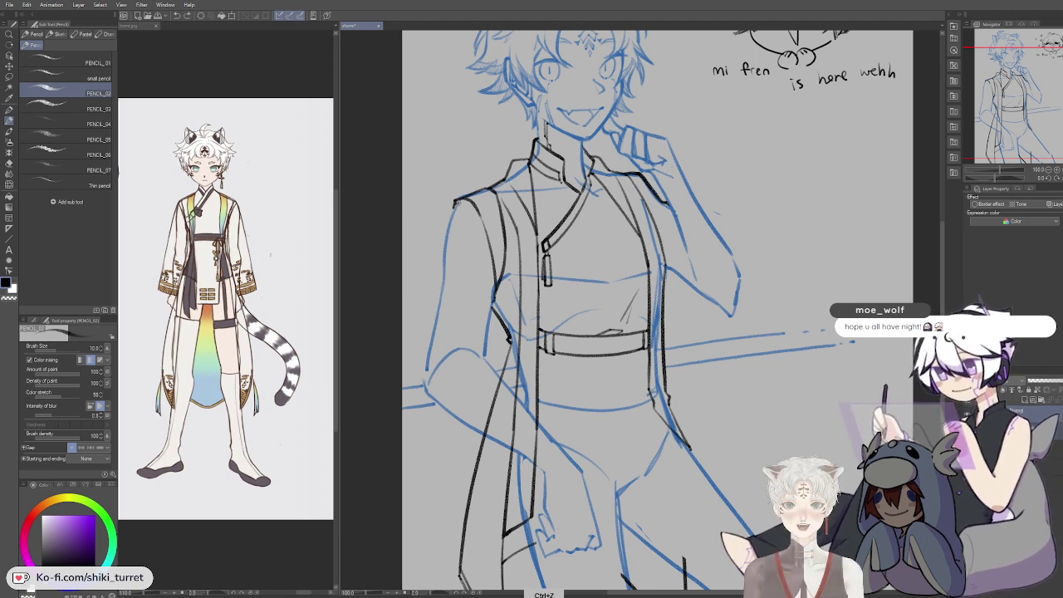
{"action": "left_click_drag", "start_coordinate": [456, 202], "coordinate": [481, 219]}
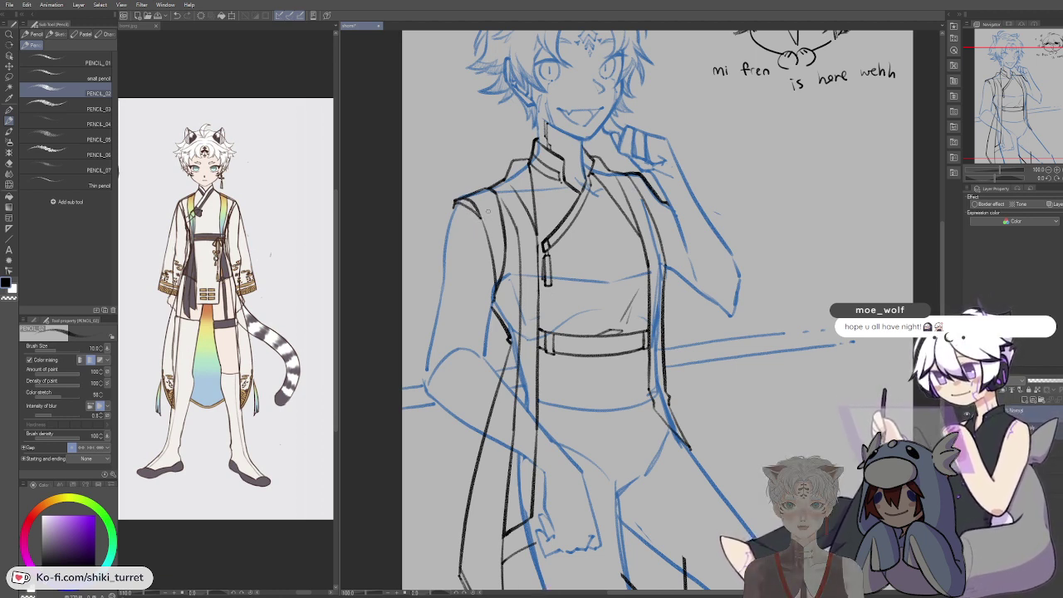
Step: Erase the end of the coat's shoulder line on the raised-arm side and redraw it as a shorter line
{"action": "key", "text": "c"}
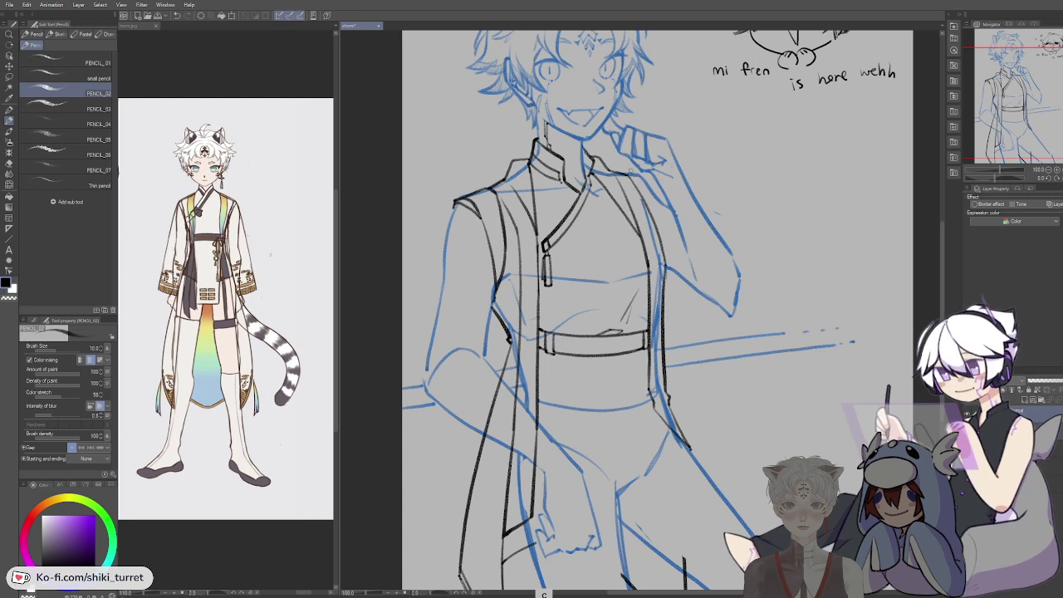
{"action": "left_click_drag", "start_coordinate": [620, 173], "coordinate": [642, 174]}
{"action": "key", "text": "ctrl+z"}
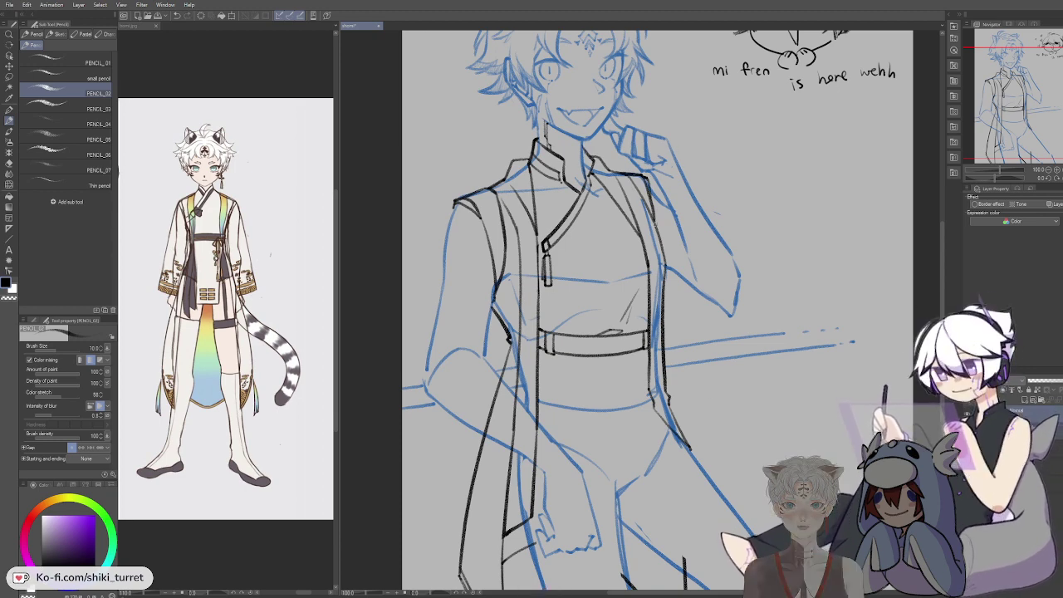
Step: Draw the lowered arm's outer sleeve edge from the shoulder tip past the elbow, with a pointed fold above the elbow
{"action": "left_click_drag", "start_coordinate": [752, 339], "coordinate": [768, 273]}
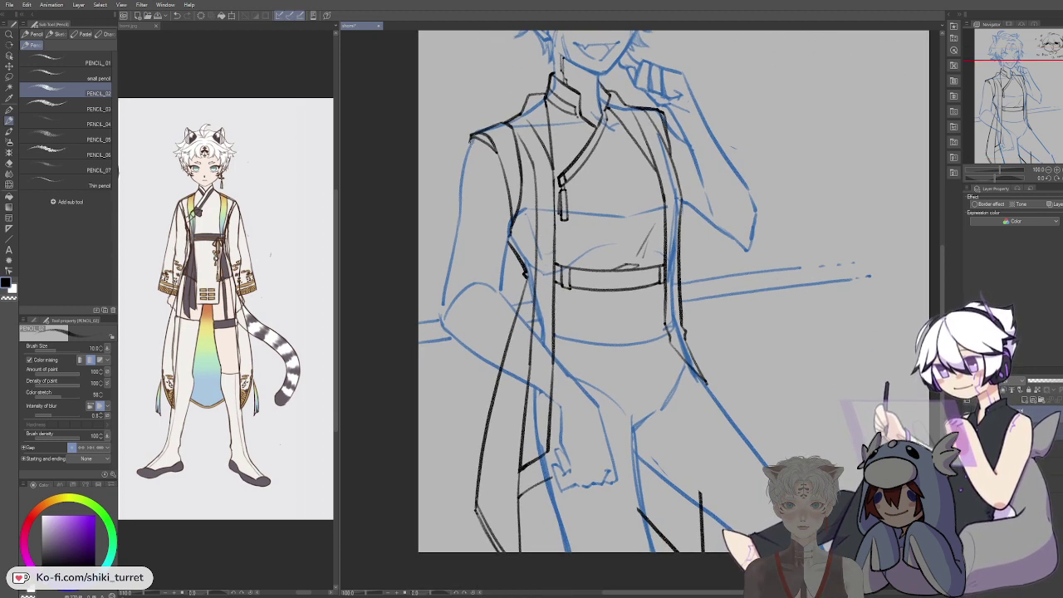
{"action": "key", "text": "ctrl+z"}
{"action": "left_click_drag", "start_coordinate": [471, 138], "coordinate": [448, 234]}
{"action": "key", "text": "ctrl+z"}
{"action": "left_click_drag", "start_coordinate": [471, 138], "coordinate": [429, 317]}
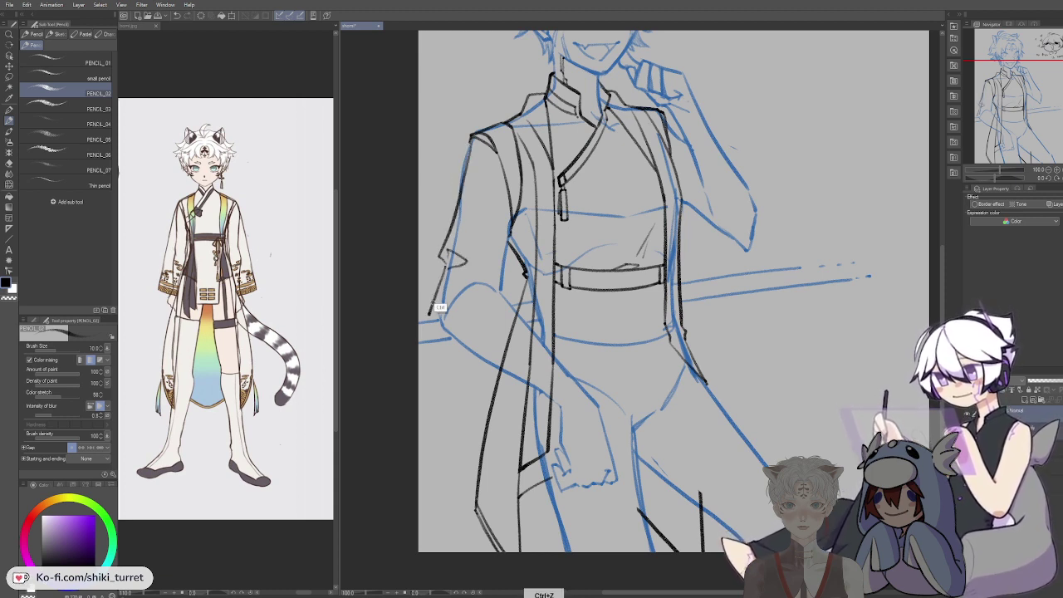
Step: Draw the lowered arm's wide angular cuff around the elbow and the short inner sleeve line beside the coat
{"action": "key", "text": "ctrl+z"}
{"action": "left_click_drag", "start_coordinate": [443, 264], "coordinate": [430, 326]}
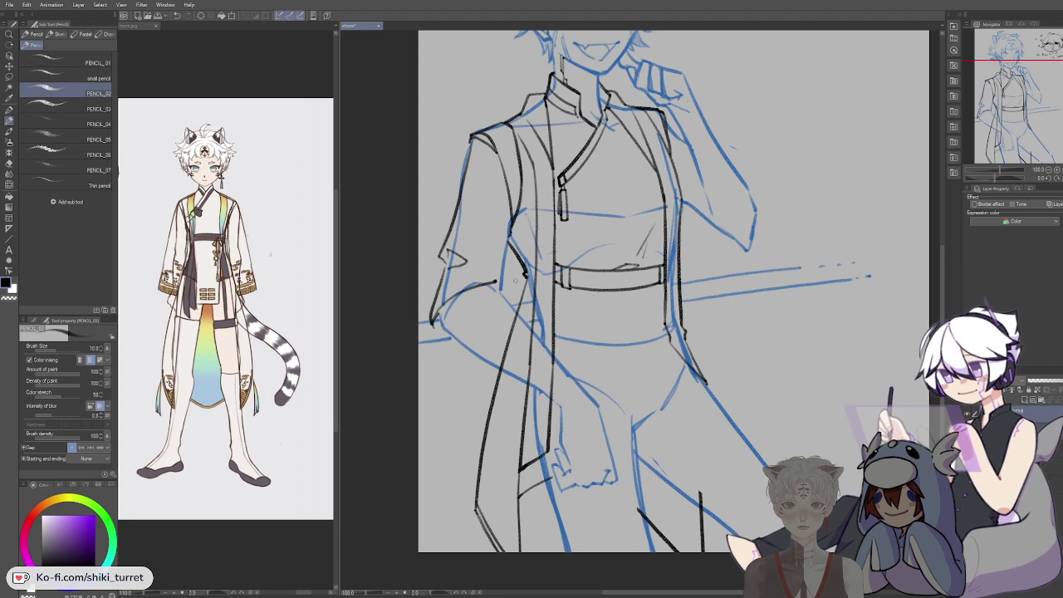
{"action": "key", "text": "ctrl+z"}
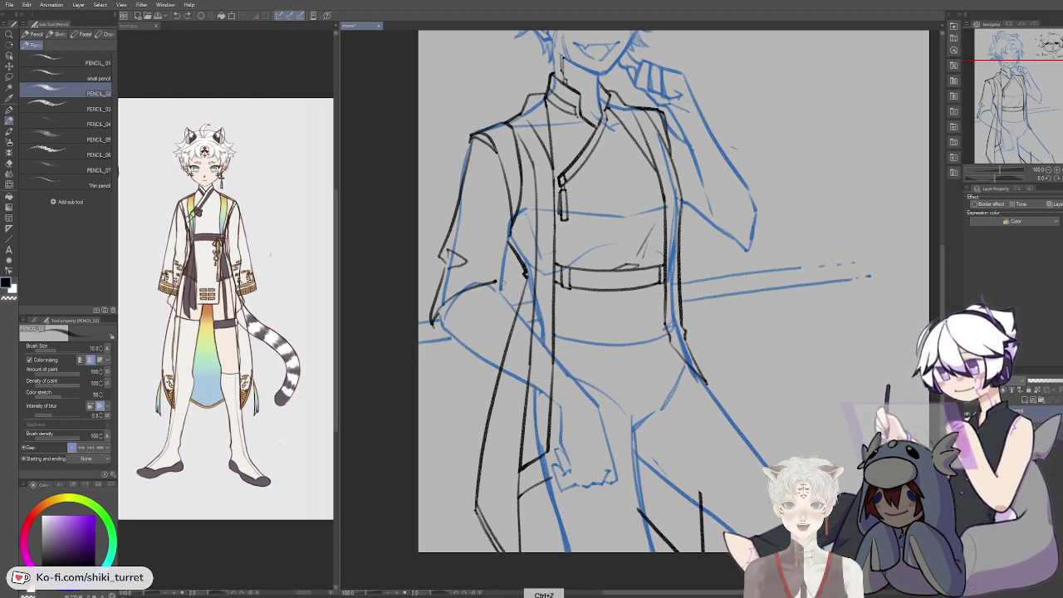
{"action": "left_click_drag", "start_coordinate": [509, 304], "coordinate": [450, 368]}
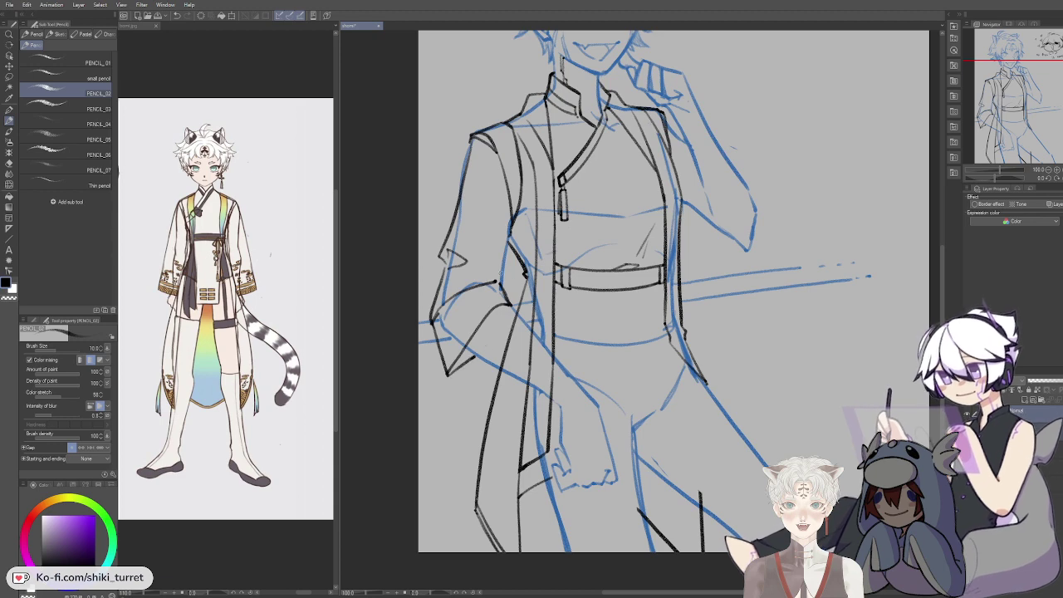
{"action": "left_click_drag", "start_coordinate": [607, 171], "coordinate": [532, 247]}
{"action": "key", "text": "ctrl+z"}
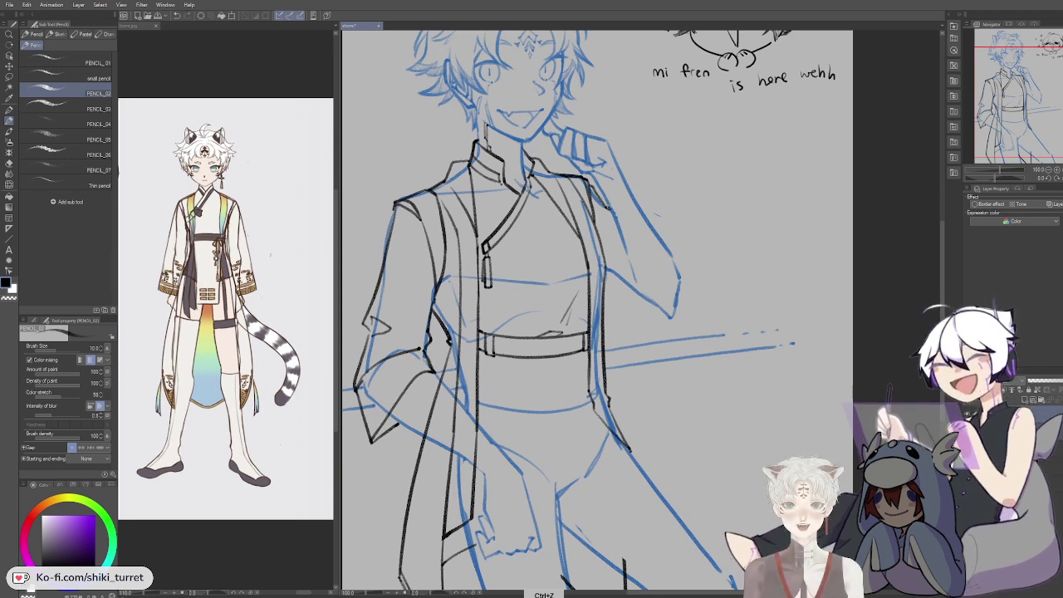
Step: Draw the raised arm's upper sleeve edge from the coat's shoulder towards the inner elbow
{"action": "left_click_drag", "start_coordinate": [589, 180], "coordinate": [602, 206]}
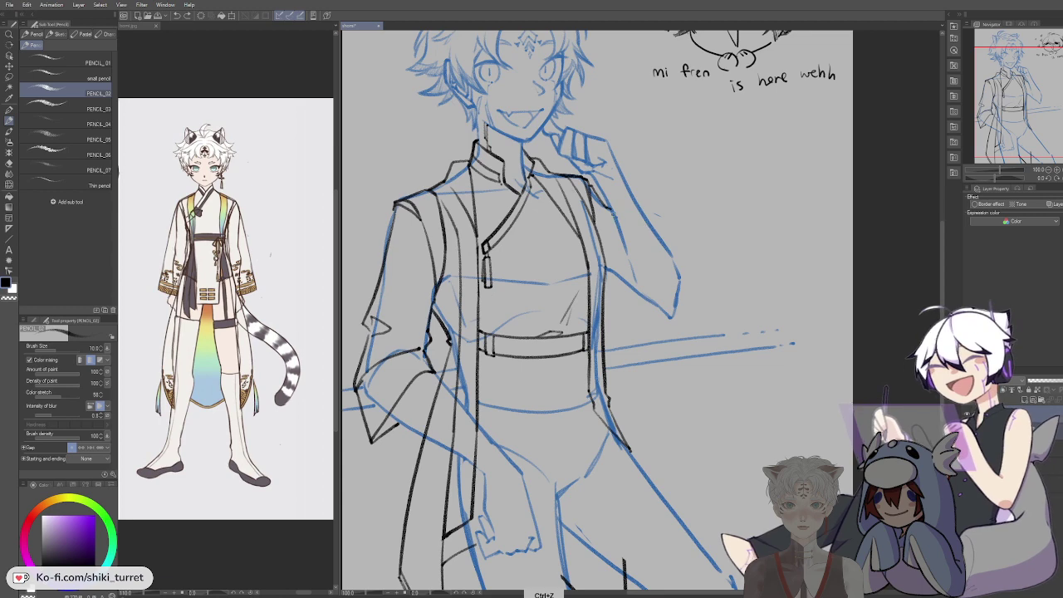
{"action": "left_click_drag", "start_coordinate": [611, 214], "coordinate": [642, 269]}
{"action": "key", "text": "ctrl+z"}
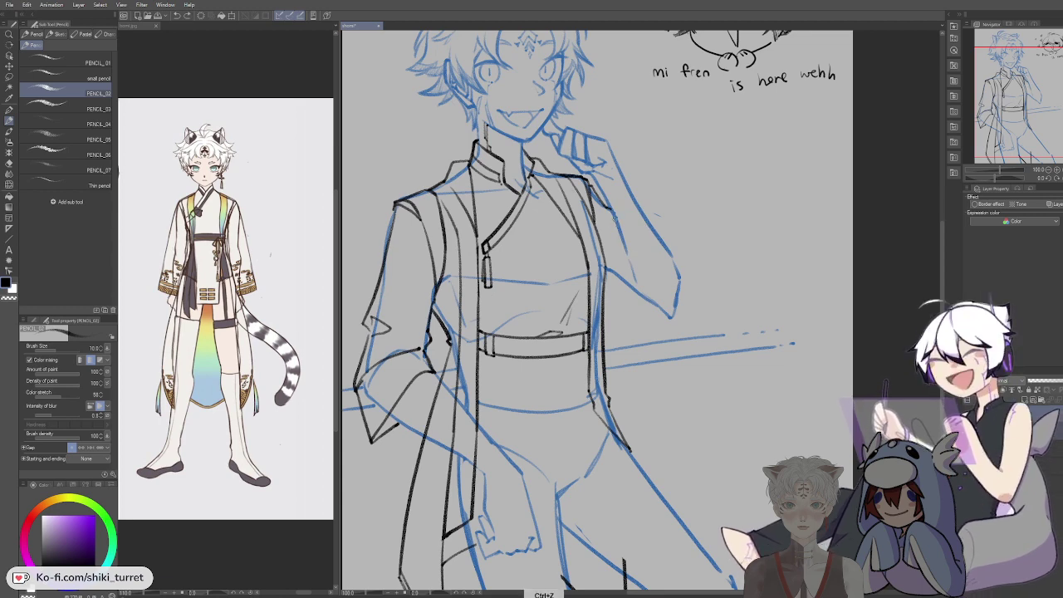
{"action": "left_click_drag", "start_coordinate": [612, 221], "coordinate": [667, 255]}
{"action": "key", "text": "ctrl+z"}
{"action": "mouse_move", "coordinate": [615, 219]}
{"action": "left_mouse_down"}
{"action": "mouse_move", "coordinate": [680, 253]}
{"action": "mouse_move", "coordinate": [631, 217]}
{"action": "mouse_move", "coordinate": [597, 213]}
{"action": "mouse_move", "coordinate": [626, 221]}
{"action": "mouse_move", "coordinate": [625, 208]}
{"action": "left_mouse_up"}
{"action": "key", "text": "ctrl+z"}
{"action": "key", "text": "ctrl+z"}
Step: Draw the raised arm's sleeve opening as a diagonal line across the forearm to just outside the elbow
{"action": "key", "text": "space"}
{"action": "key", "text": "space"}
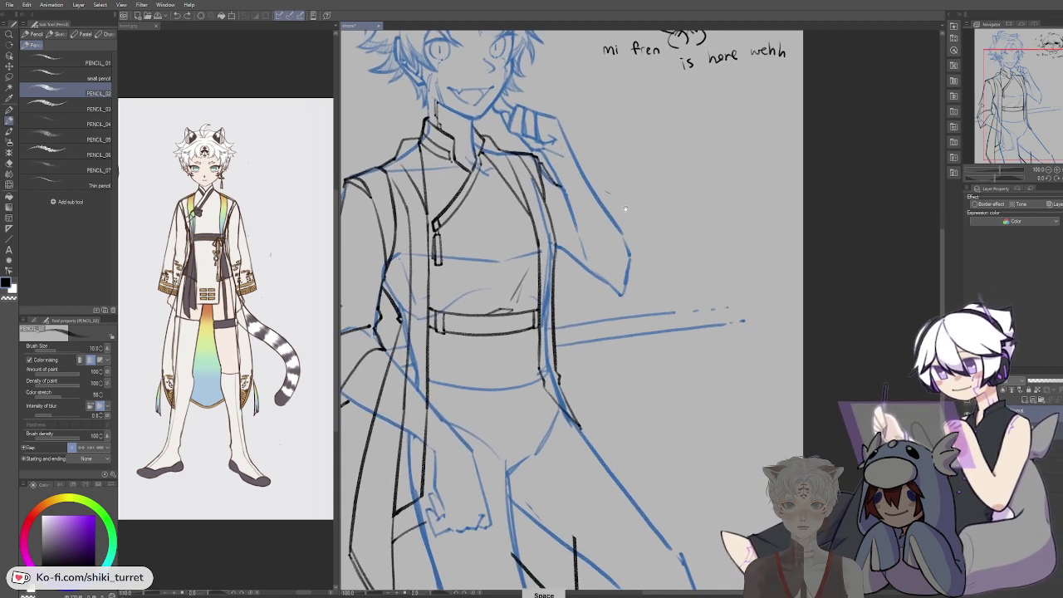
{"action": "left_click_drag", "start_coordinate": [565, 197], "coordinate": [634, 238]}
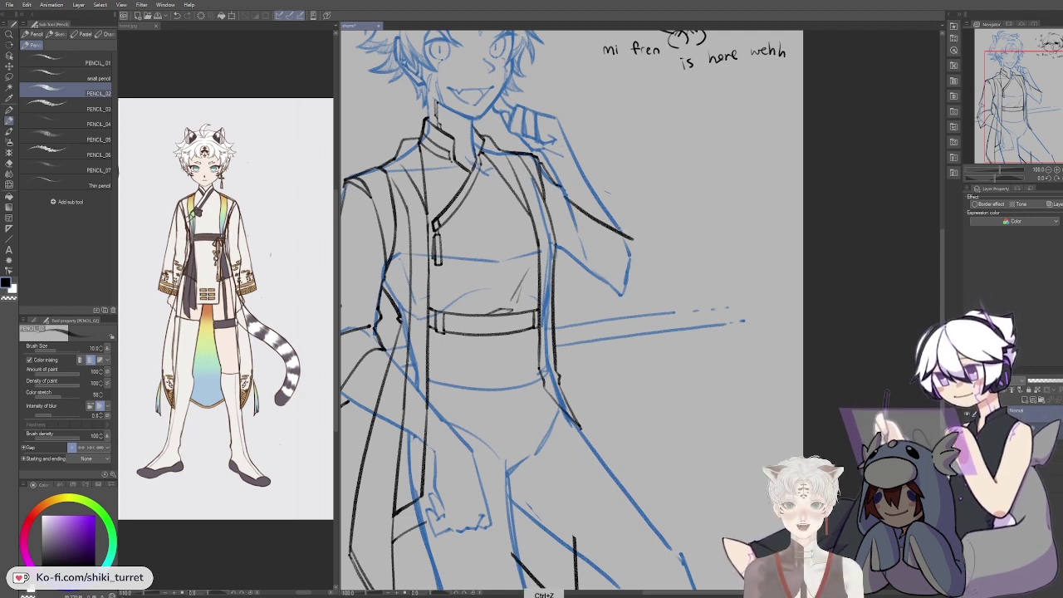
{"action": "key", "text": "ctrl+z"}
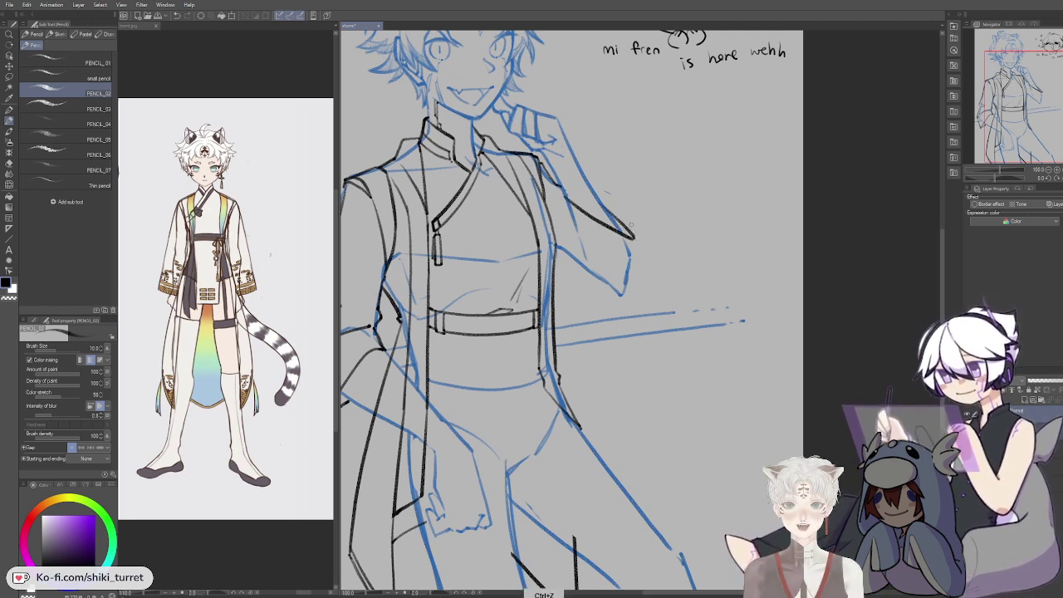
{"action": "left_click_drag", "start_coordinate": [632, 238], "coordinate": [638, 242]}
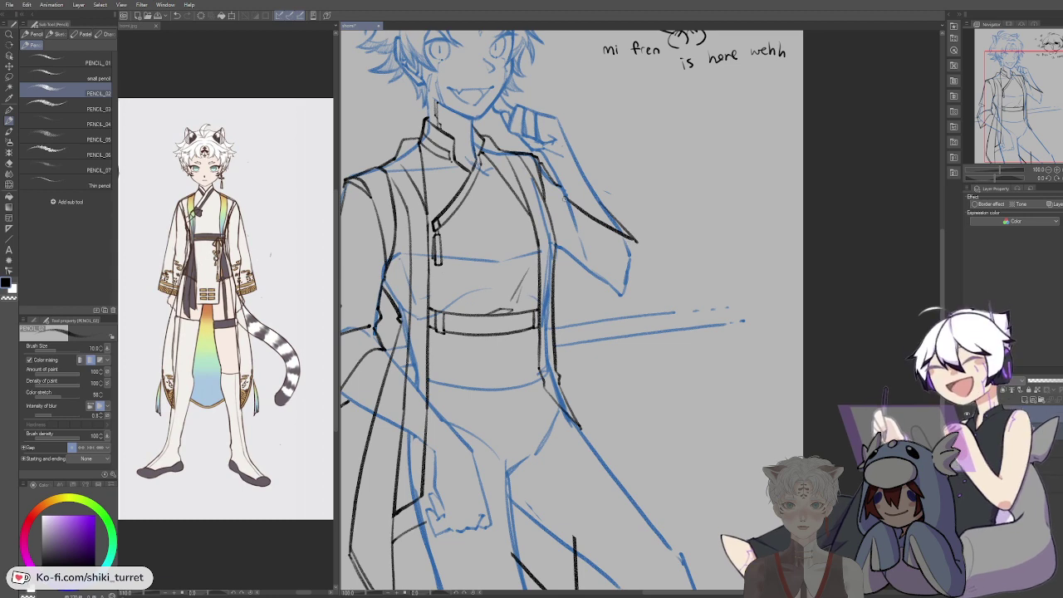
{"action": "key", "text": "ctrl+z"}
Step: Add a second line below the raised sleeve's opening and close both ends to form a cuff band
{"action": "mouse_move", "coordinate": [739, 371]}
{"action": "left_mouse_down"}
{"action": "mouse_move", "coordinate": [775, 291]}
{"action": "mouse_move", "coordinate": [625, 353]}
{"action": "mouse_move", "coordinate": [717, 310]}
{"action": "mouse_move", "coordinate": [644, 334]}
{"action": "left_mouse_up"}
{"action": "key", "text": "ctrl+z"}
{"action": "left_click_drag", "start_coordinate": [514, 197], "coordinate": [575, 231]}
{"action": "key", "text": "ctrl+z"}
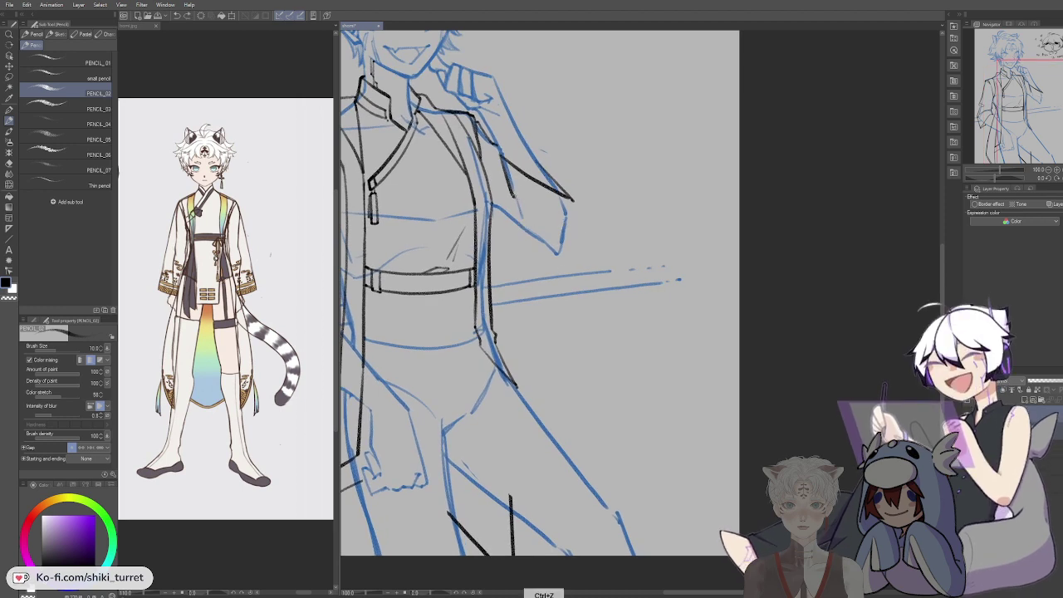
{"action": "left_click_drag", "start_coordinate": [513, 197], "coordinate": [575, 224]}
{"action": "key", "text": "ctrl+z"}
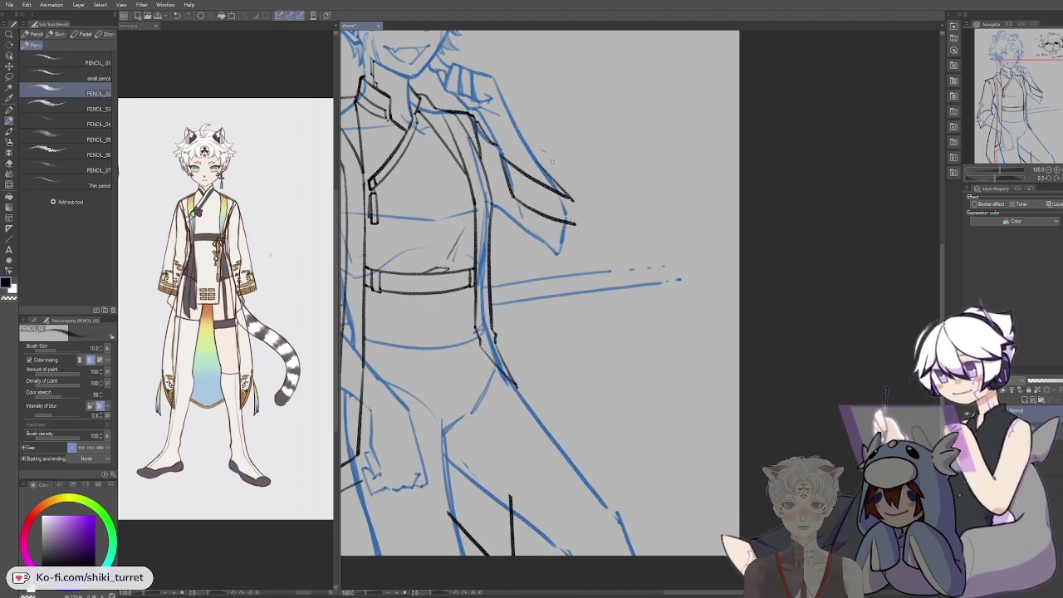
{"action": "left_click_drag", "start_coordinate": [573, 197], "coordinate": [574, 224]}
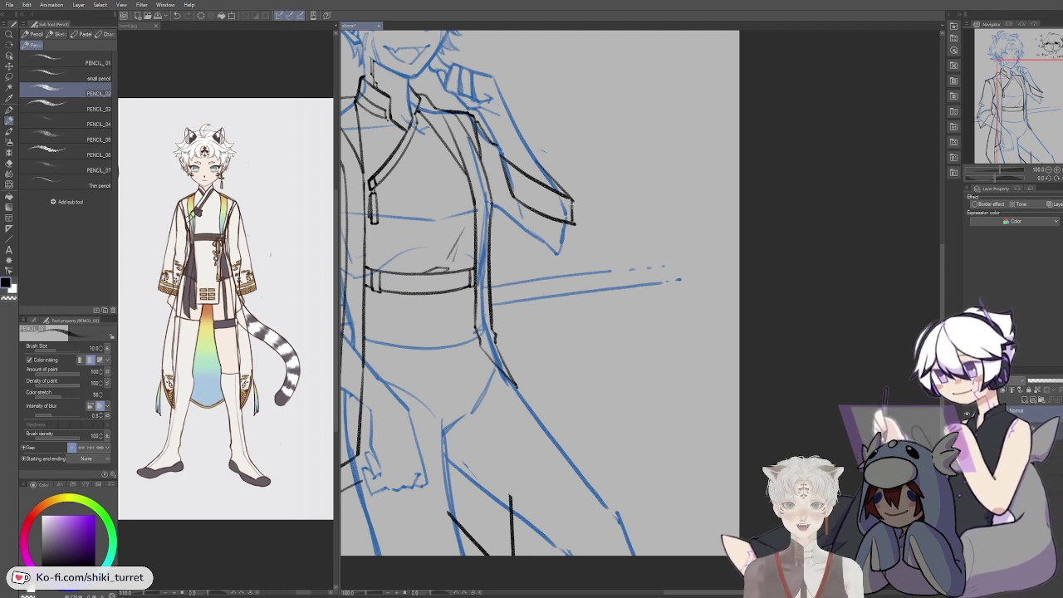
{"action": "key", "text": "c"}
{"action": "left_click_drag", "start_coordinate": [575, 184], "coordinate": [592, 232]}
{"action": "key", "text": "ctrl+z"}
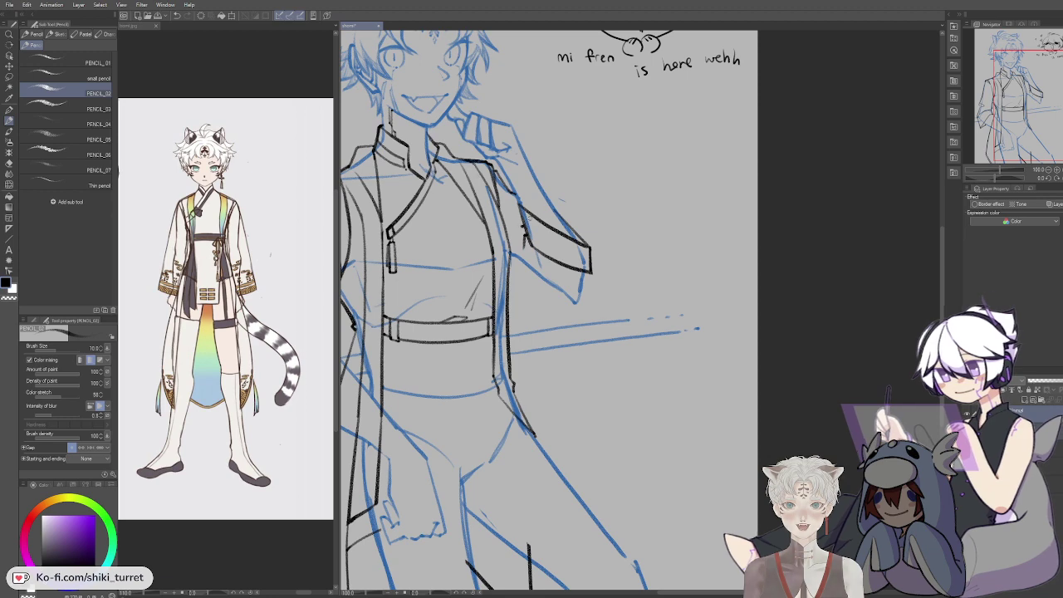
Step: Draw the raised sleeve's underside from the coat edge to below the elbow and join it up to the cuff band
{"action": "left_click_drag", "start_coordinate": [510, 259], "coordinate": [564, 297]}
{"action": "key", "text": "ctrl+z"}
{"action": "key", "text": "ctrl+z"}
{"action": "left_click_drag", "start_coordinate": [510, 260], "coordinate": [566, 320]}
{"action": "key", "text": "ctrl+z"}
{"action": "left_click_drag", "start_coordinate": [529, 244], "coordinate": [537, 258]}
{"action": "key", "text": "ctrl+z"}
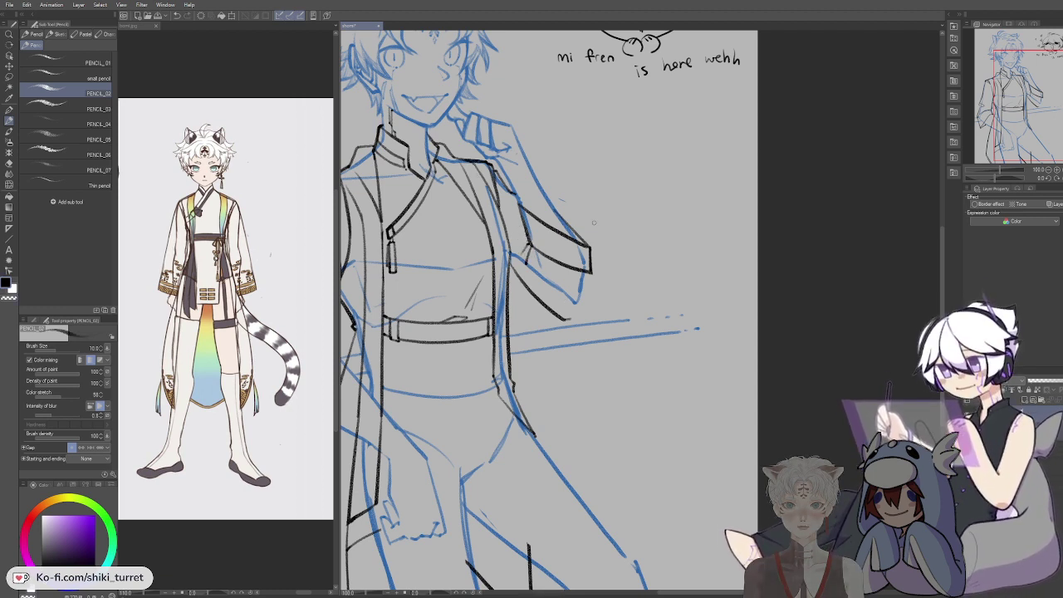
{"action": "key", "text": "ctrl+z"}
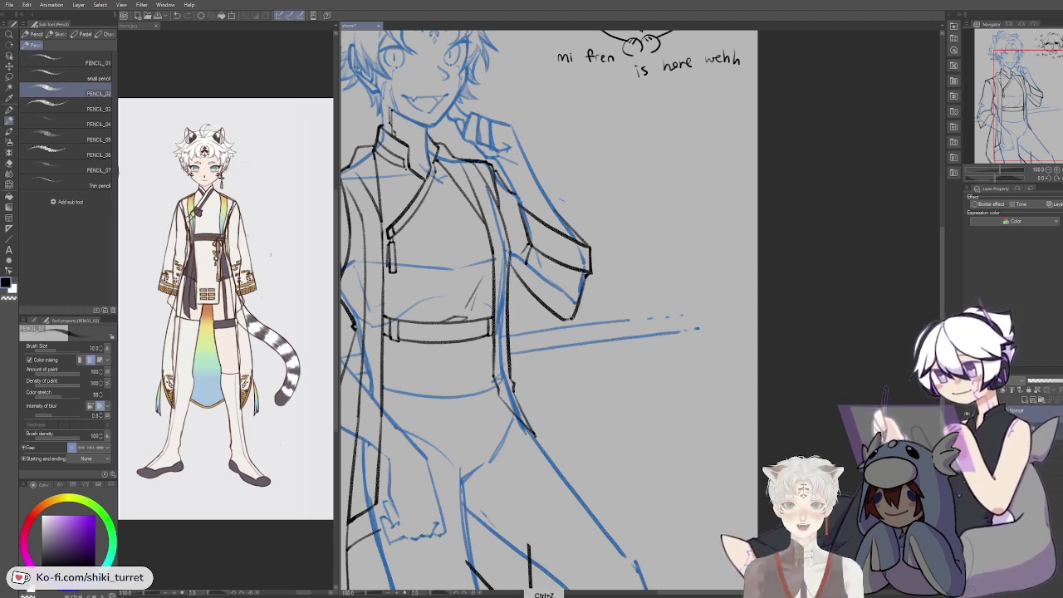
Step: Hide the blue rough to check the black coat and sleeve lines, and show the rough again
{"action": "left_click_drag", "start_coordinate": [636, 278], "coordinate": [736, 388]}
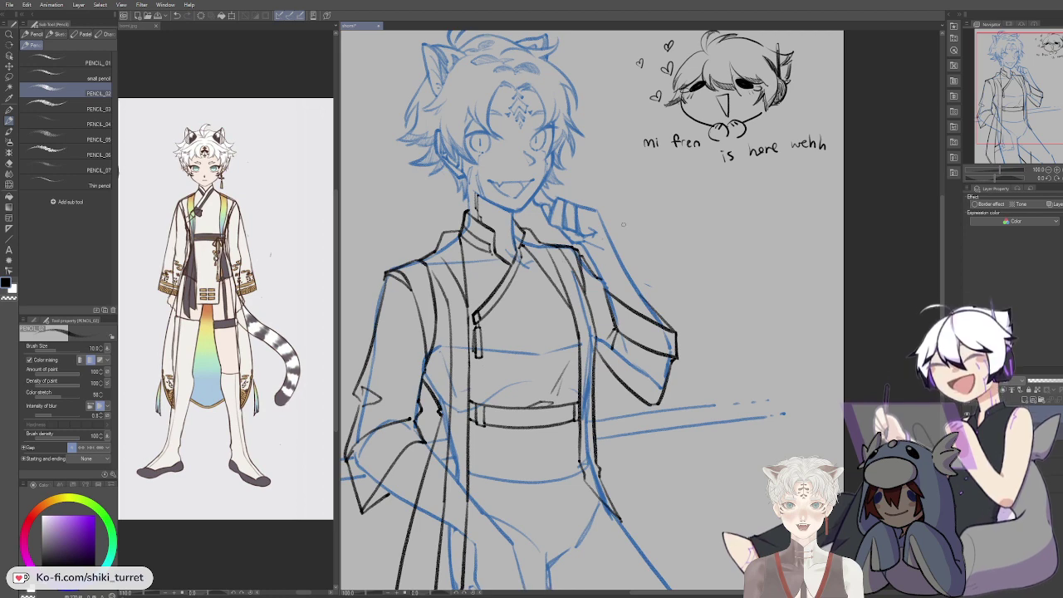
{"action": "left_click", "coordinate": [967, 428]}
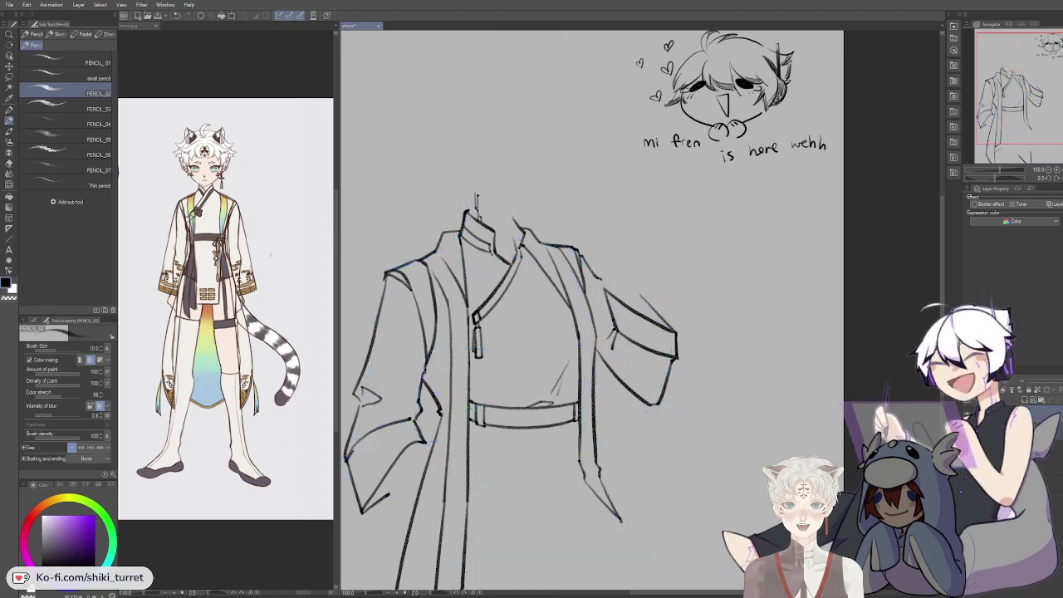
{"action": "key", "text": "ctrl+y"}
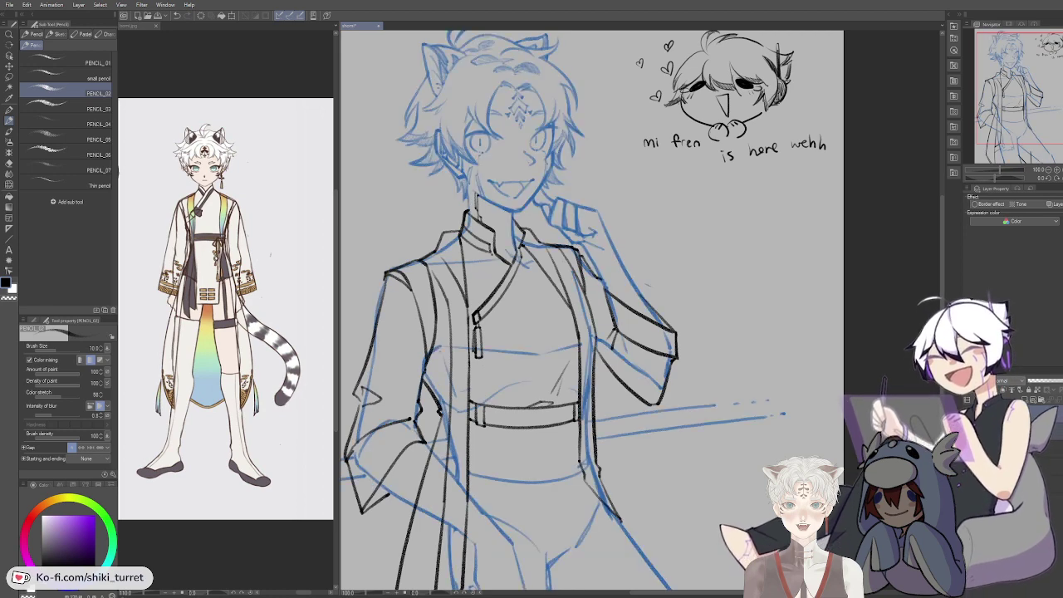
Step: Redraw the raised sleeve's opening as a flatter line across the forearm and rejoin its outer end to the cuff band
{"action": "key", "text": "ctrl+z"}
{"action": "key", "text": "ctrl+y"}
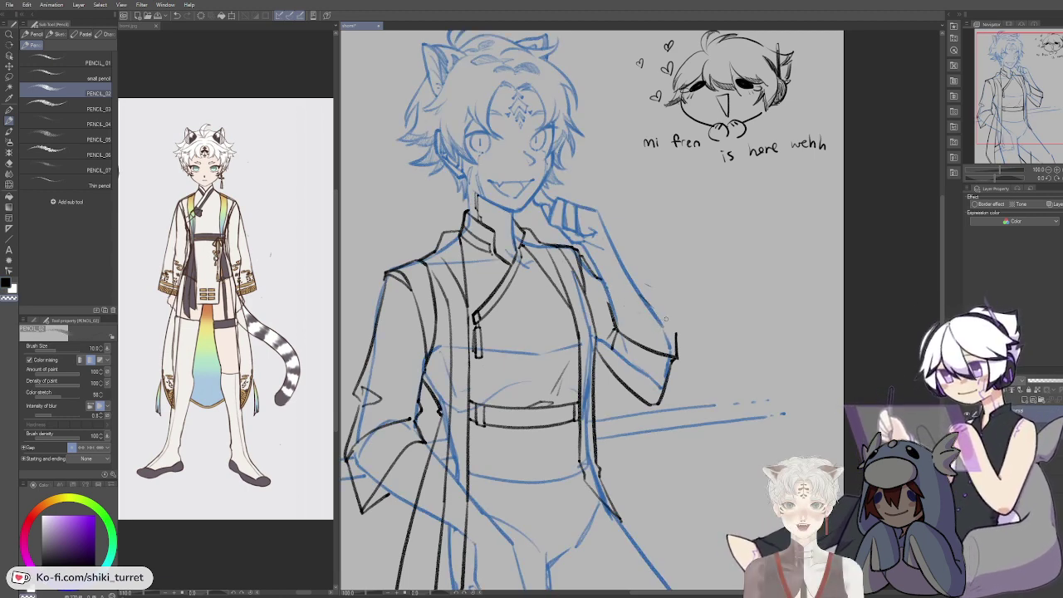
{"action": "key", "text": "ctrl+z"}
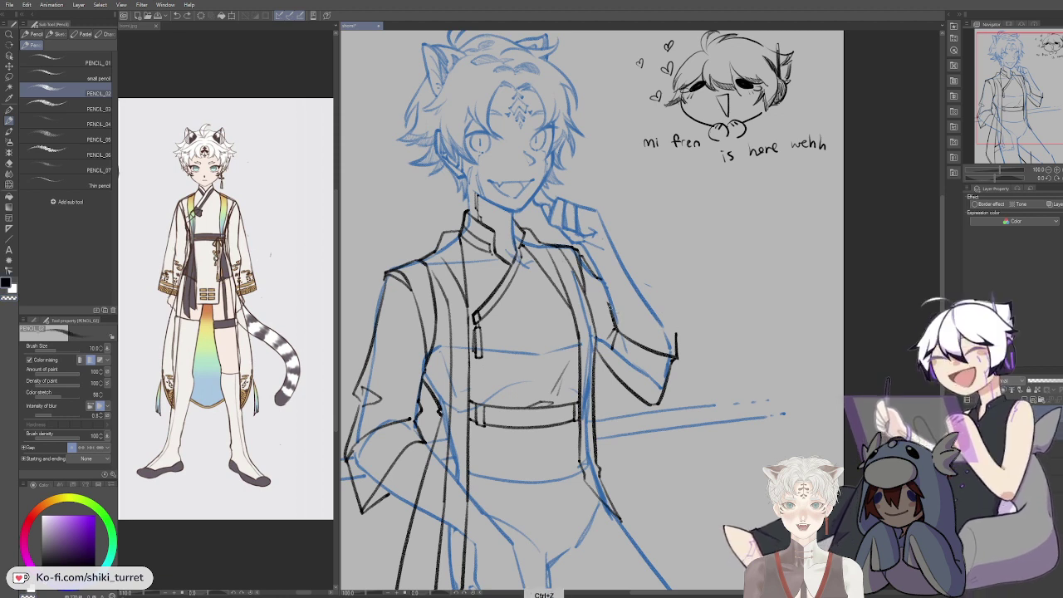
{"action": "mouse_move", "coordinate": [610, 309]}
{"action": "left_mouse_down"}
{"action": "mouse_move", "coordinate": [680, 323]}
{"action": "mouse_move", "coordinate": [680, 350]}
{"action": "left_mouse_up"}
{"action": "key", "text": "ctrl+z"}
{"action": "key", "text": "c"}
{"action": "key", "text": "c"}
{"action": "key", "text": "ctrl+z"}
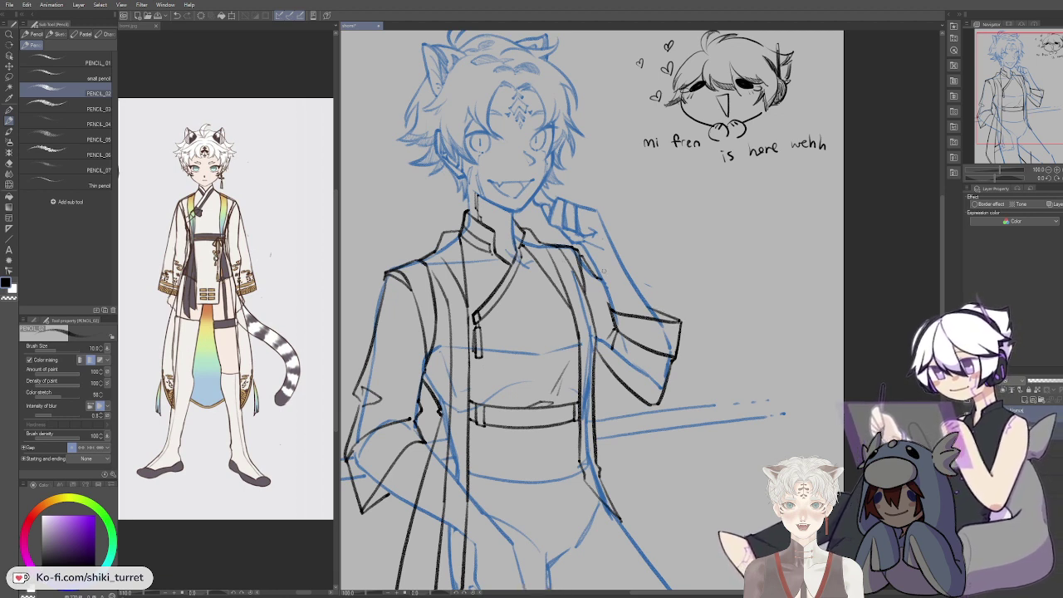
{"action": "key", "text": "c"}
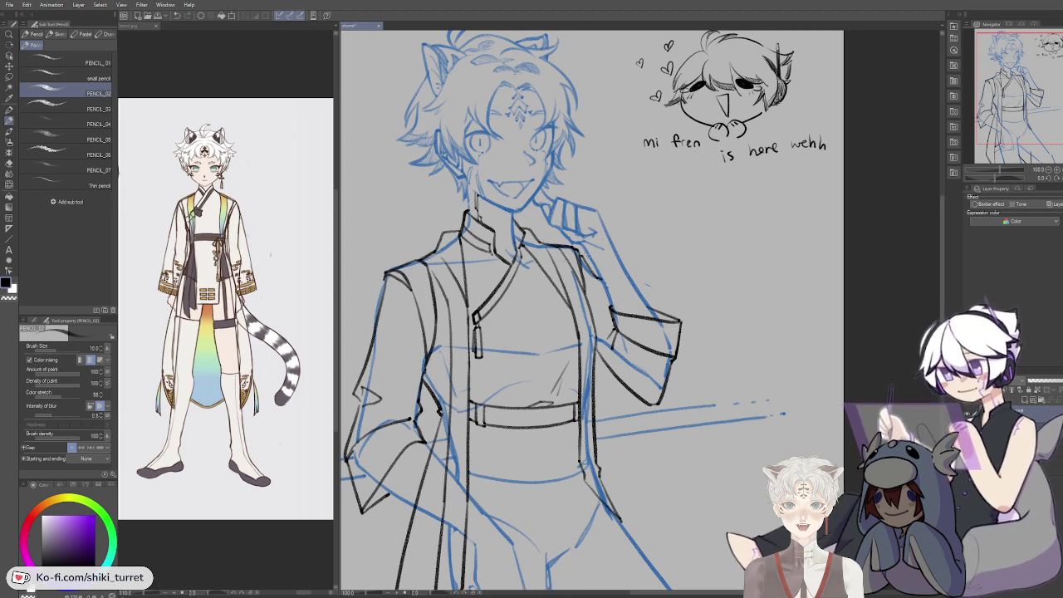
{"action": "key", "text": "ctrl+z"}
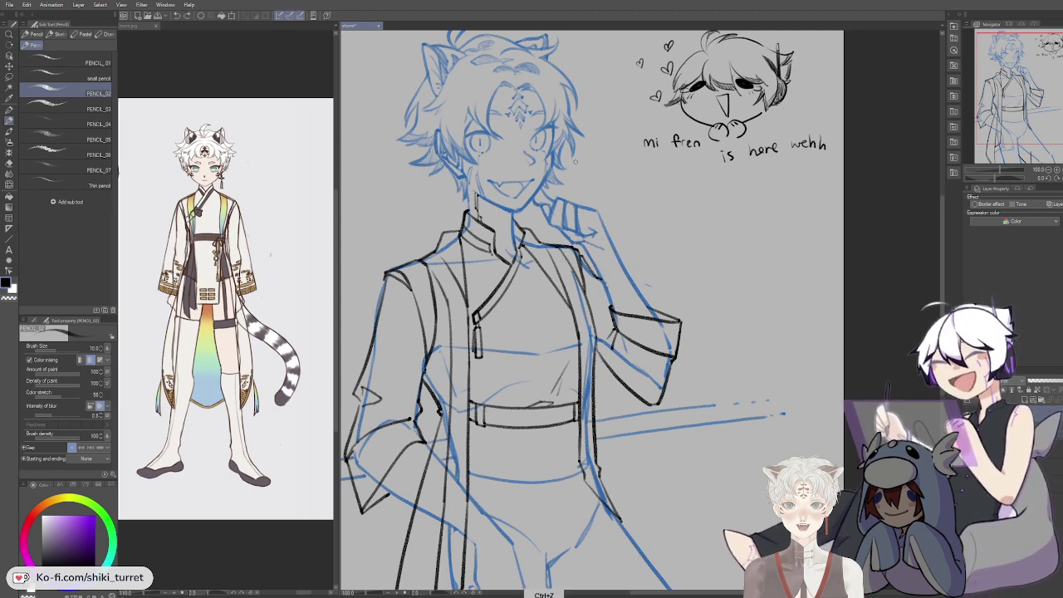
Step: Draw the earring's small bead under the ear and a diamond-shaped charm hanging from it
{"action": "scroll", "coordinate": [683, 230], "scroll_direction": "down", "scroll_amount": 2}
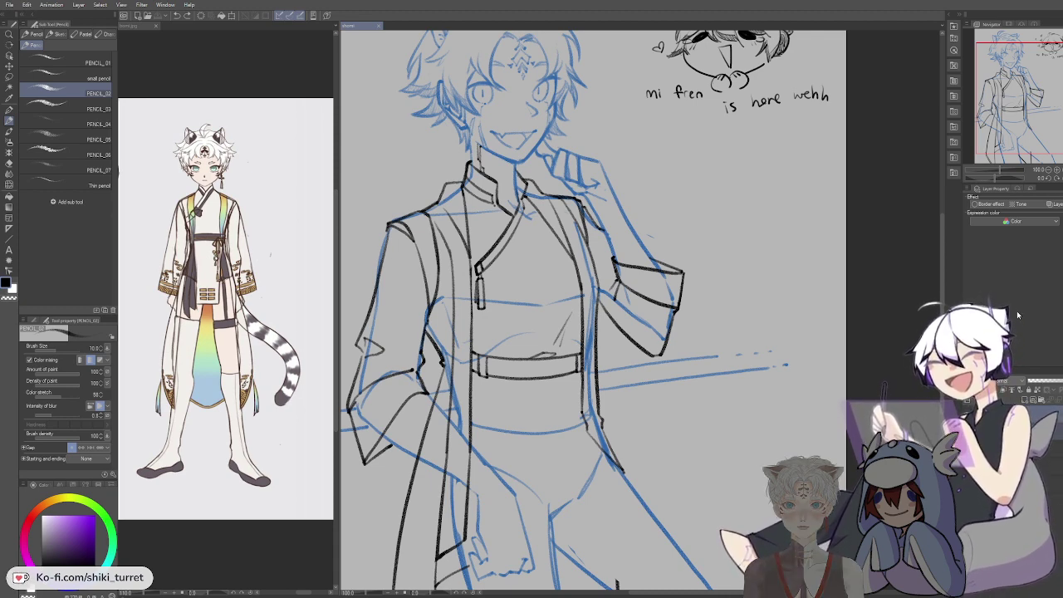
{"action": "key", "text": "space"}
{"action": "left_click_drag", "start_coordinate": [666, 158], "coordinate": [670, 194]}
{"action": "left_click_drag", "start_coordinate": [574, 159], "coordinate": [605, 186]}
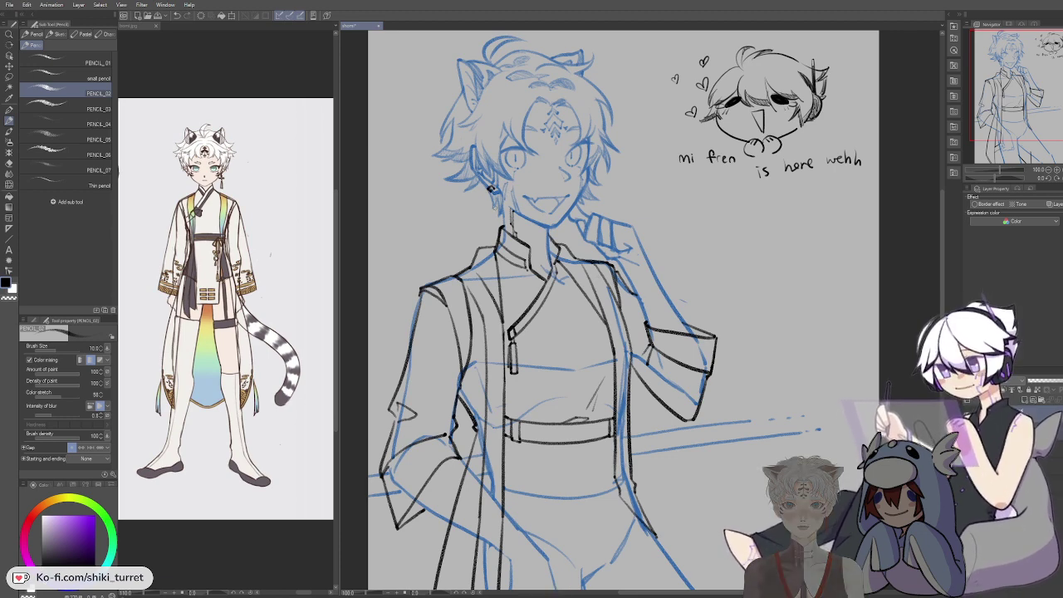
{"action": "key", "text": "ctrl+z"}
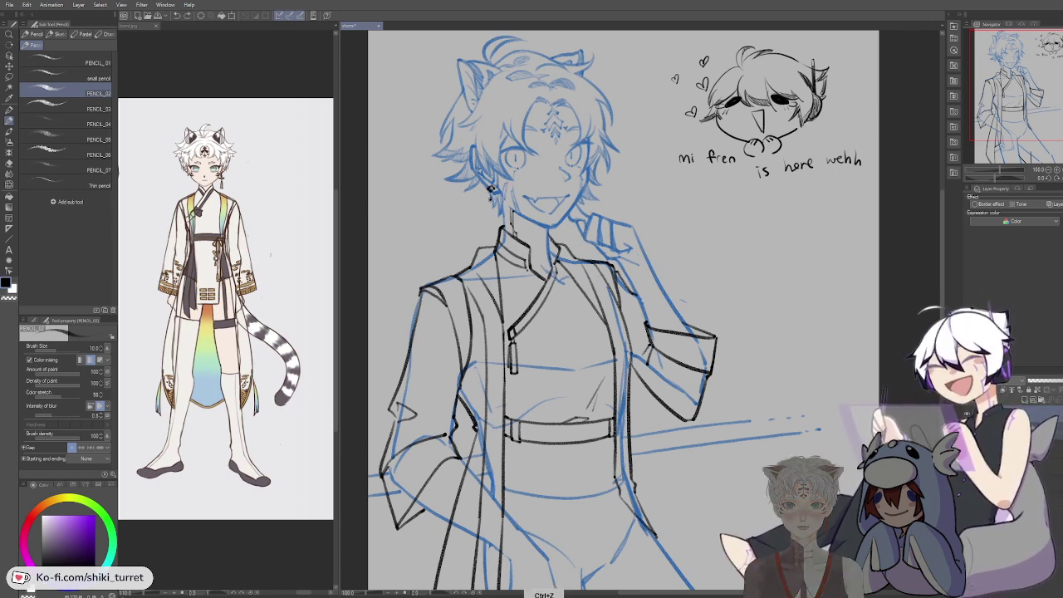
{"action": "key", "text": "ctrl+z"}
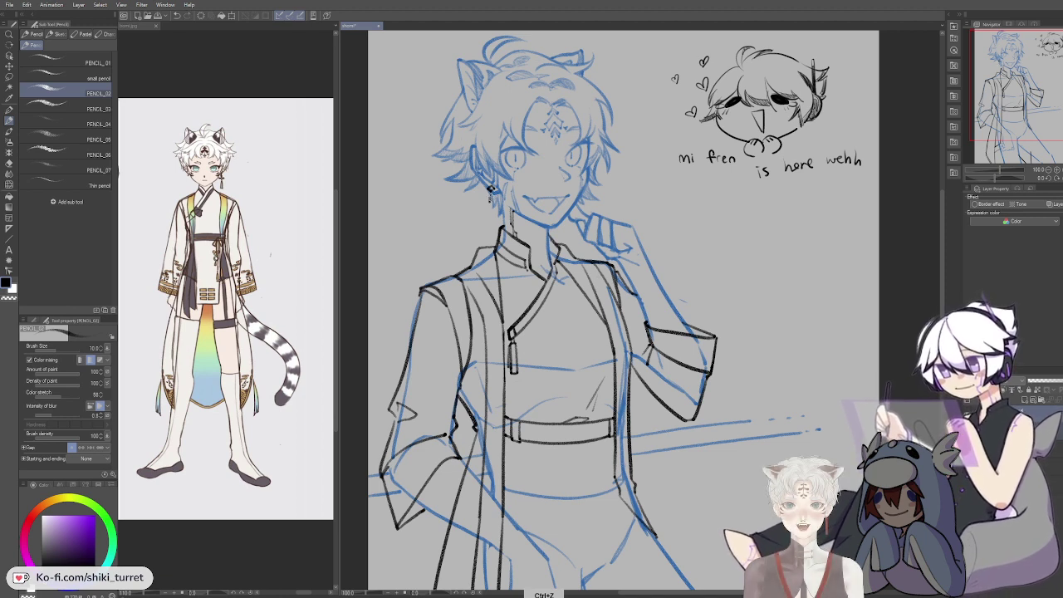
{"action": "key", "text": "ctrl+z"}
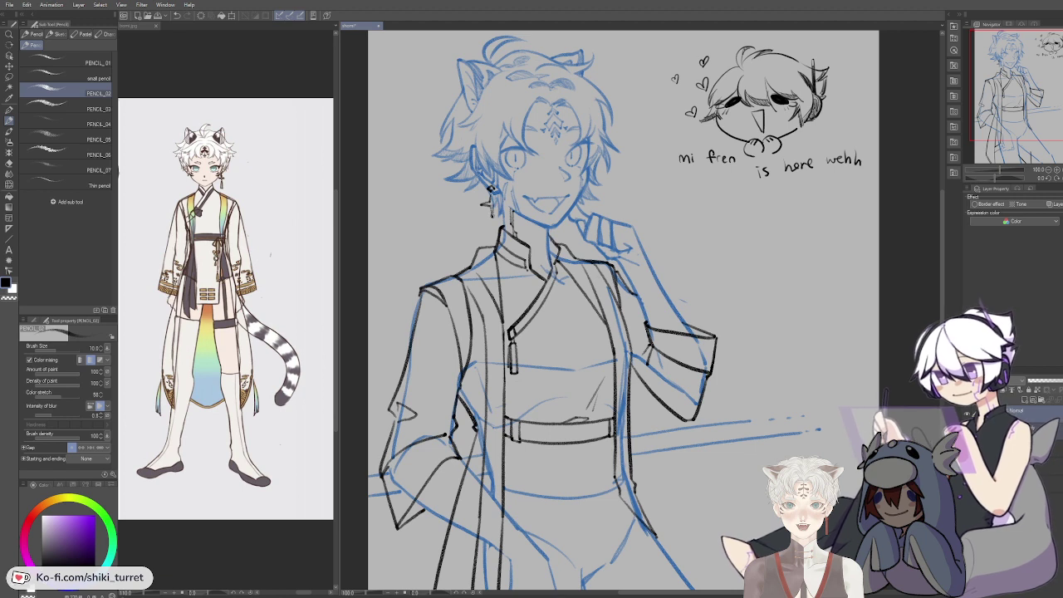
{"action": "key", "text": "ctrl+z"}
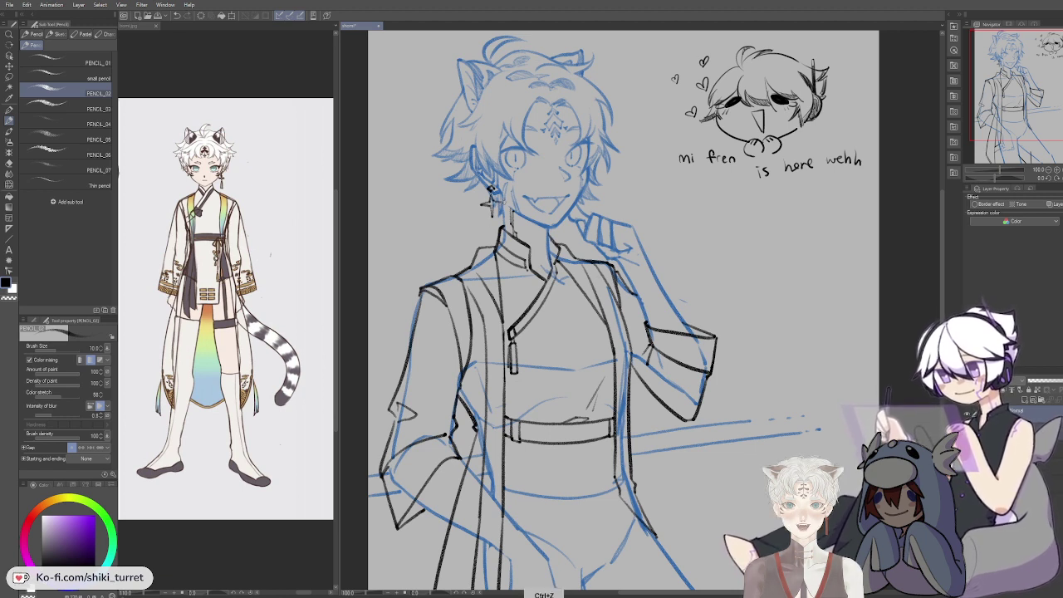
{"action": "key", "text": "ctrl+z"}
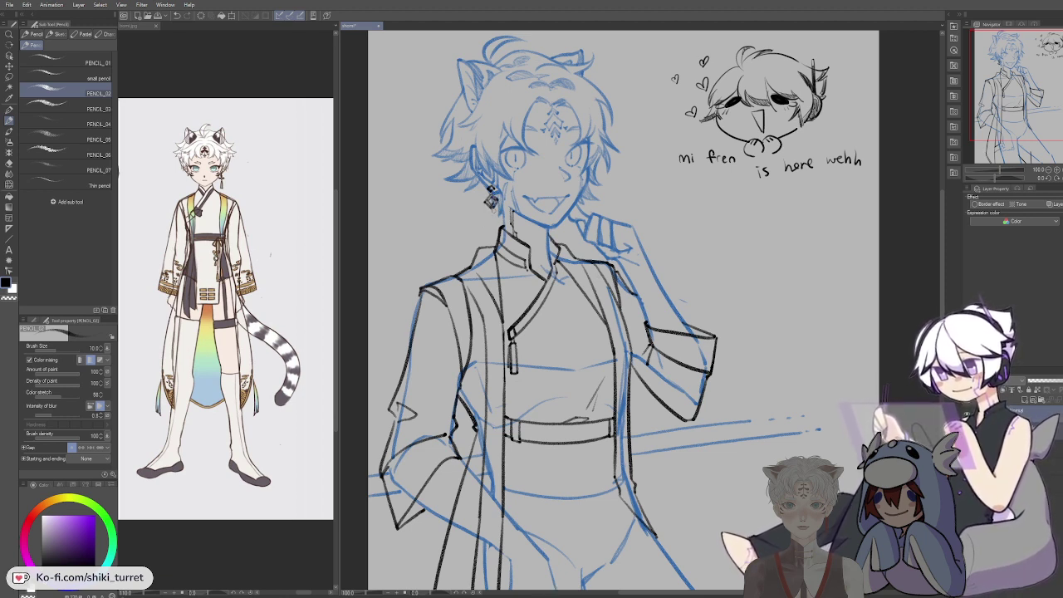
Step: Clean up the diamond charm and draw the earring's long tassel hanging from it down to the coat shoulder
{"action": "key", "text": "c"}
{"action": "key", "text": "c"}
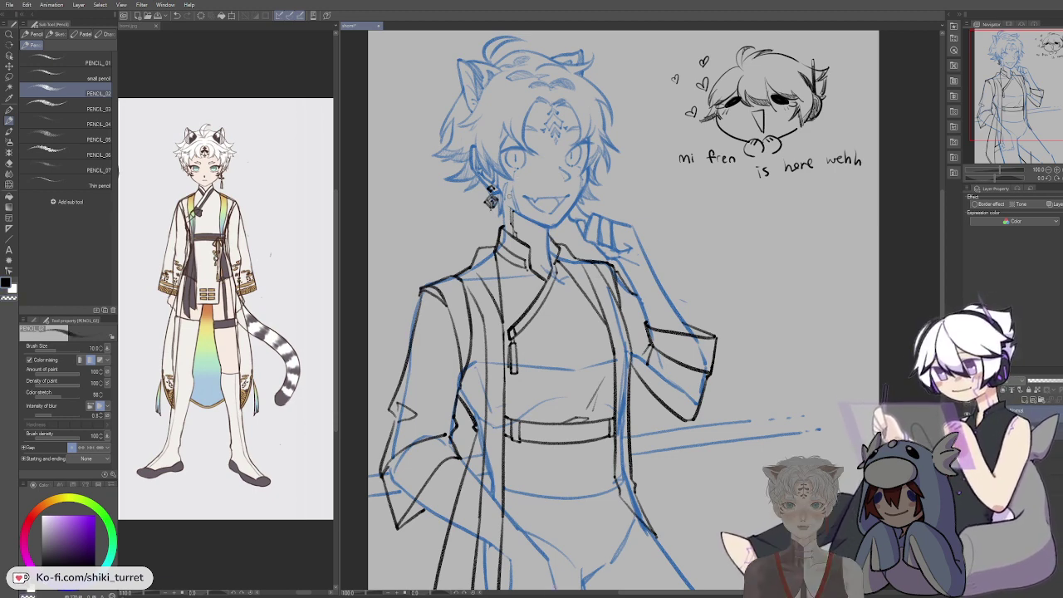
{"action": "key", "text": "ctrl+z"}
{"action": "key", "text": "ctrl+z"}
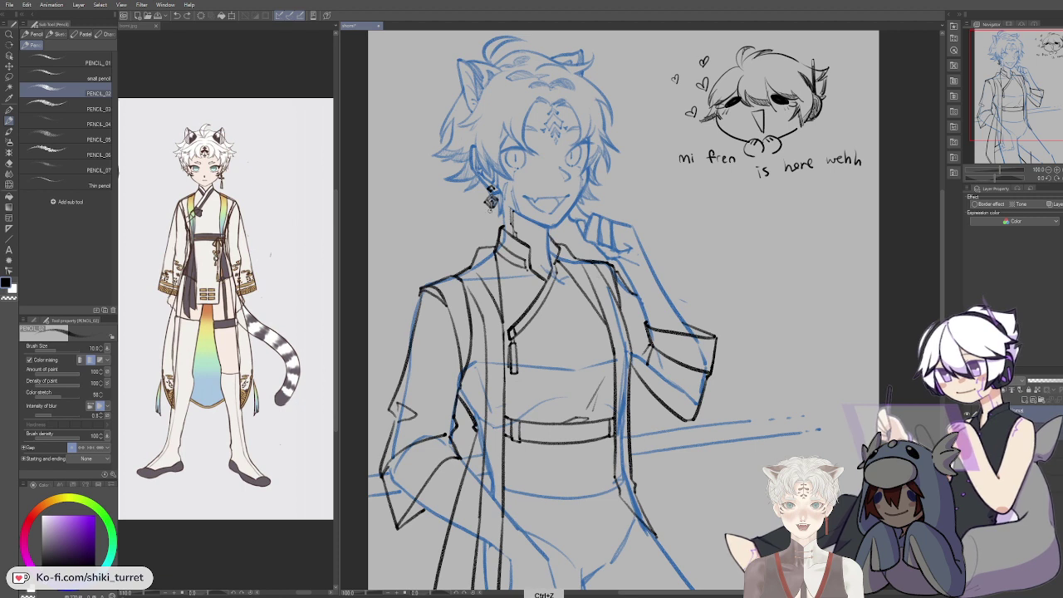
{"action": "key", "text": "ctrl+z"}
{"action": "left_click_drag", "start_coordinate": [490, 212], "coordinate": [489, 246]}
{"action": "key", "text": "ctrl+z"}
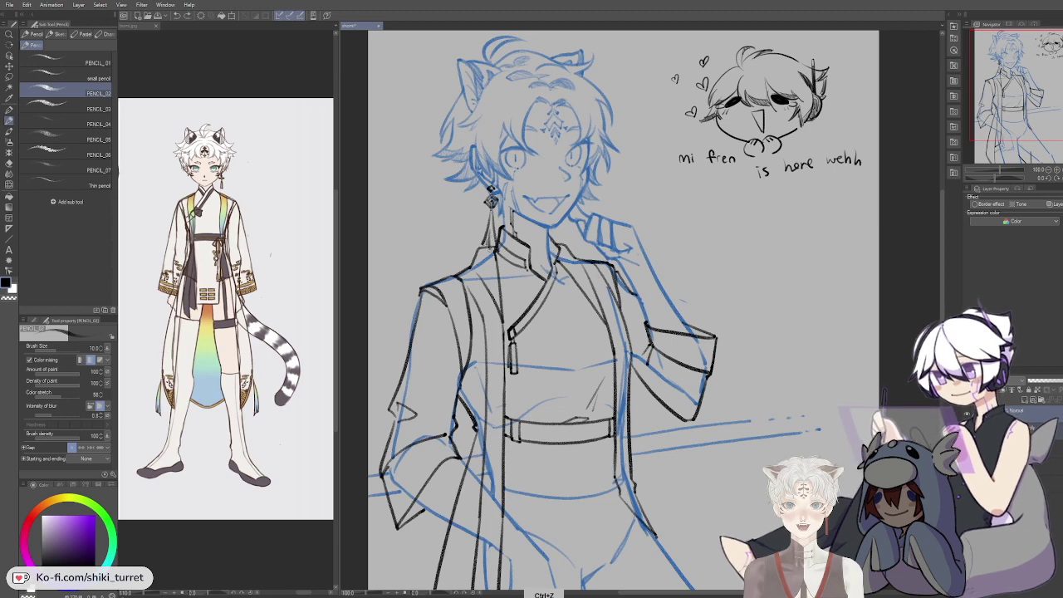
{"action": "key", "text": "c"}
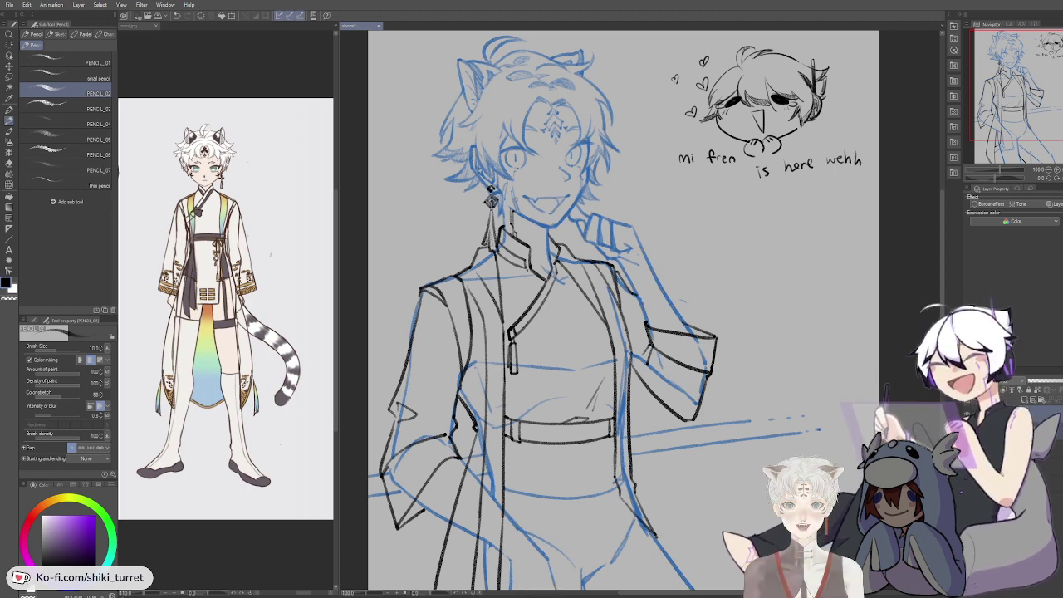
{"action": "key", "text": "ctrl+z"}
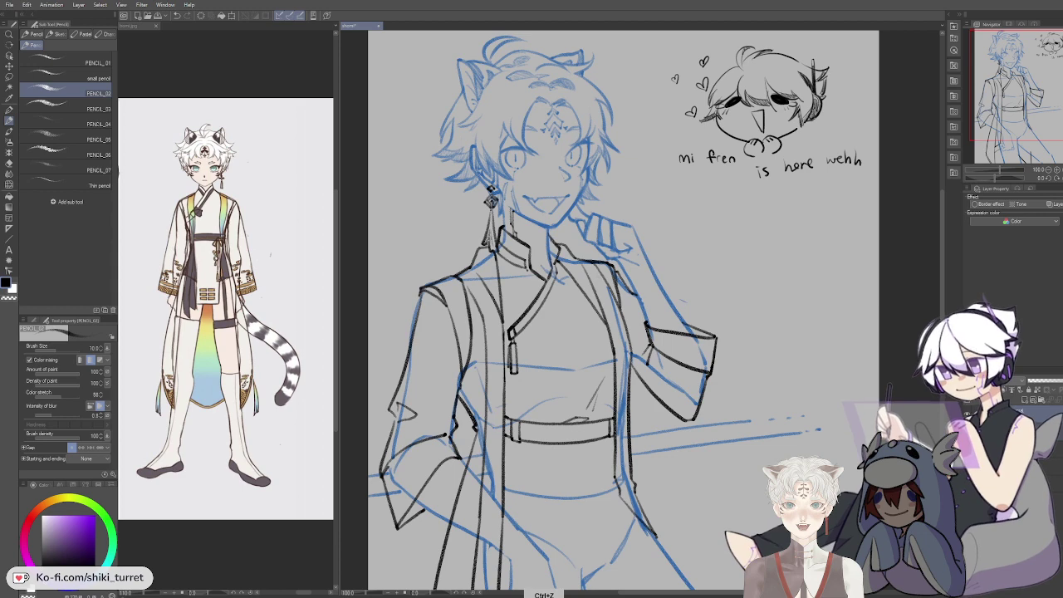
Step: Tidy the earring tassel's strands and lower tip where they overlap the collar and coat shoulder
{"action": "left_click_drag", "start_coordinate": [582, 316], "coordinate": [602, 346]}
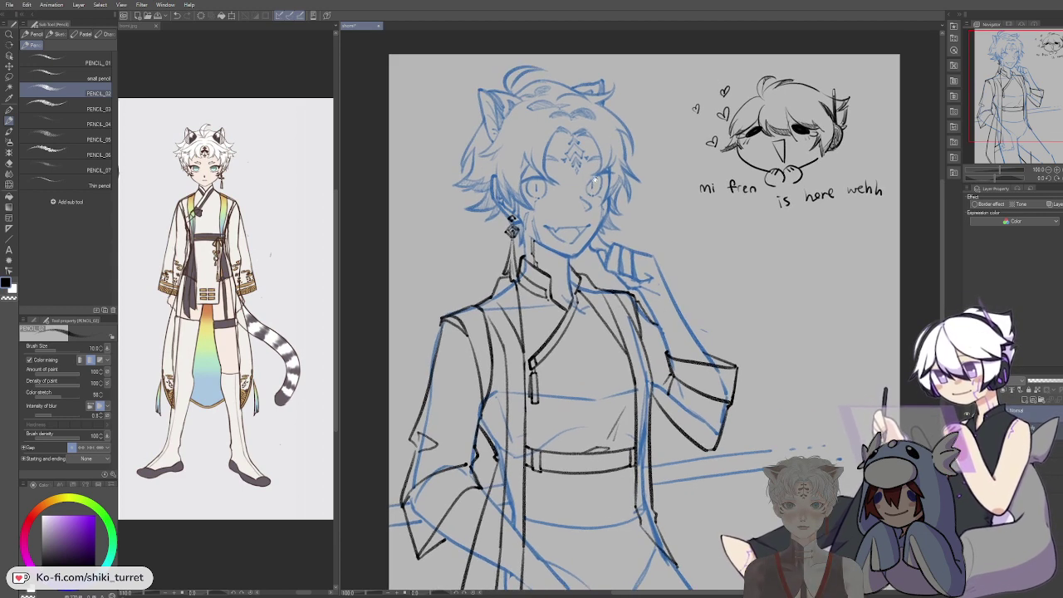
{"action": "key", "text": "c"}
{"action": "key", "text": "ctrl+z"}
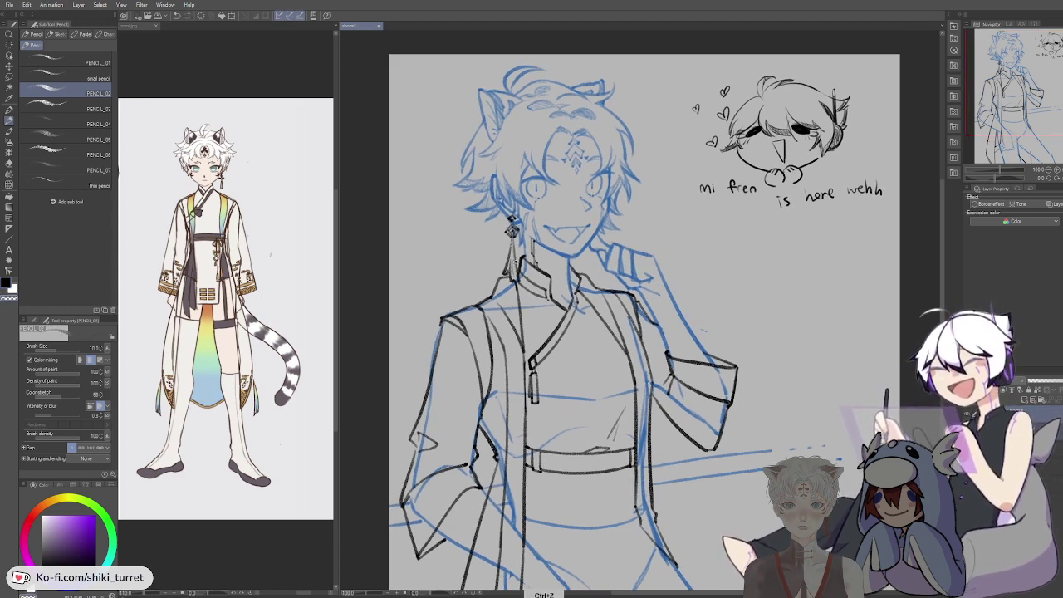
{"action": "key", "text": "c"}
{"action": "key", "text": "ctrl+z"}
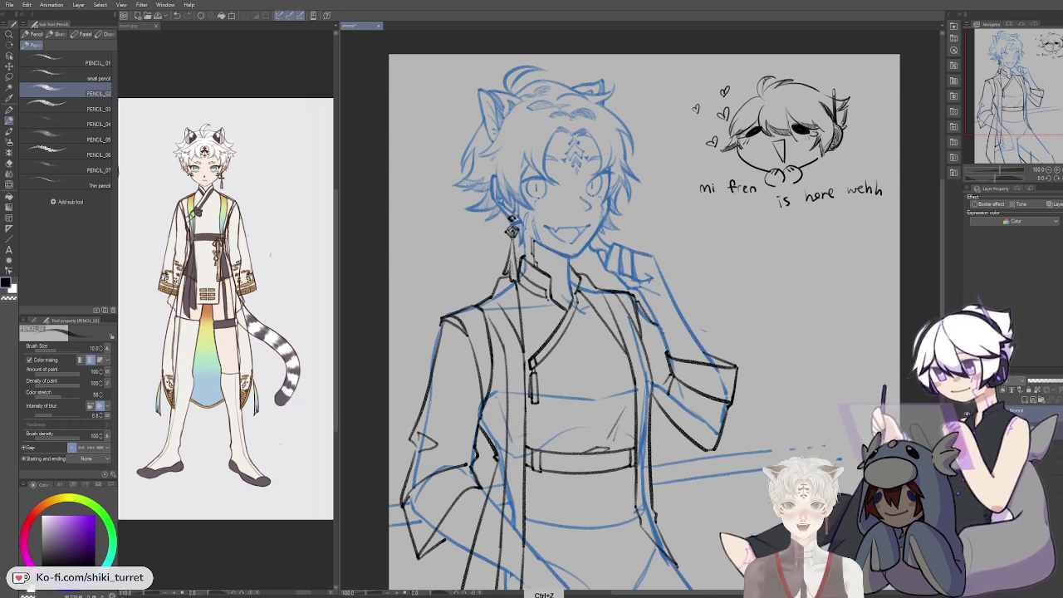
{"action": "left_click_drag", "start_coordinate": [513, 269], "coordinate": [517, 282]}
Step: Draw the raised forearm's outer edge in black from the wrist down to the sleeve cuff
{"action": "left_click_drag", "start_coordinate": [576, 198], "coordinate": [571, 209]}
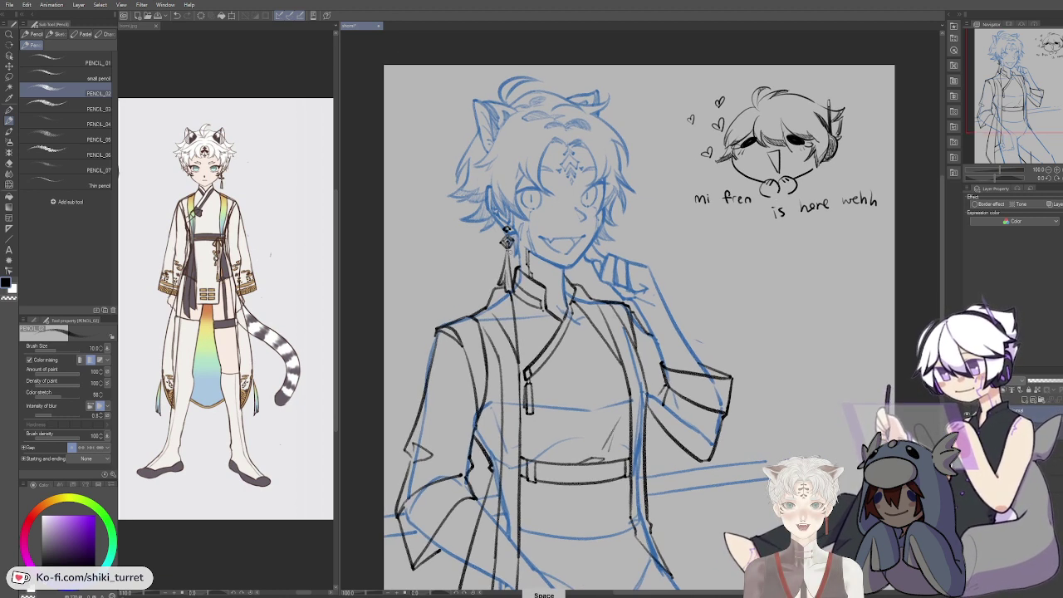
{"action": "left_click_drag", "start_coordinate": [683, 250], "coordinate": [673, 237]}
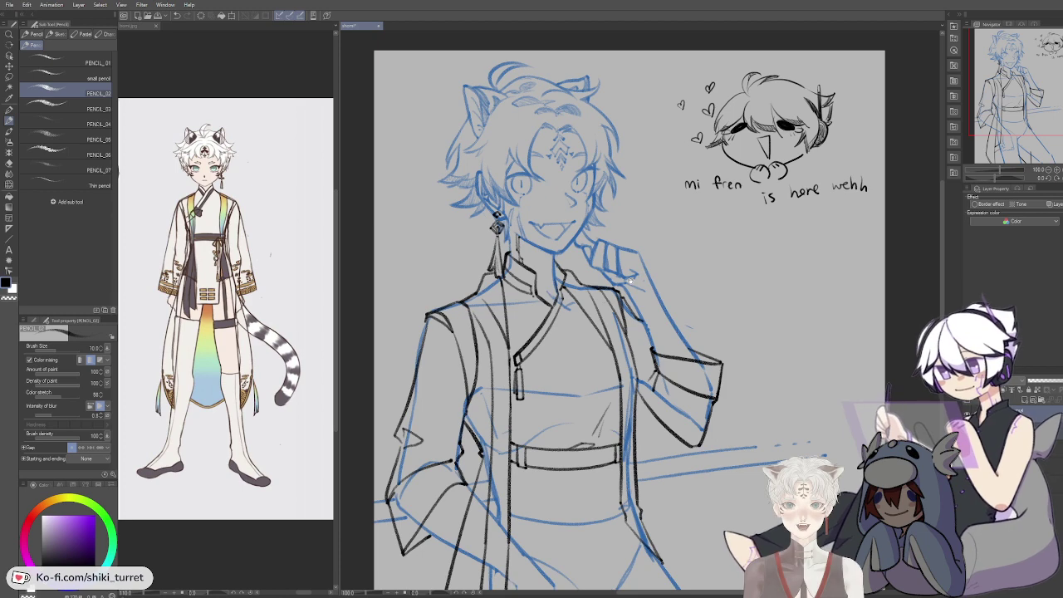
{"action": "scroll", "coordinate": [594, 242], "scroll_direction": "down", "scroll_amount": 4}
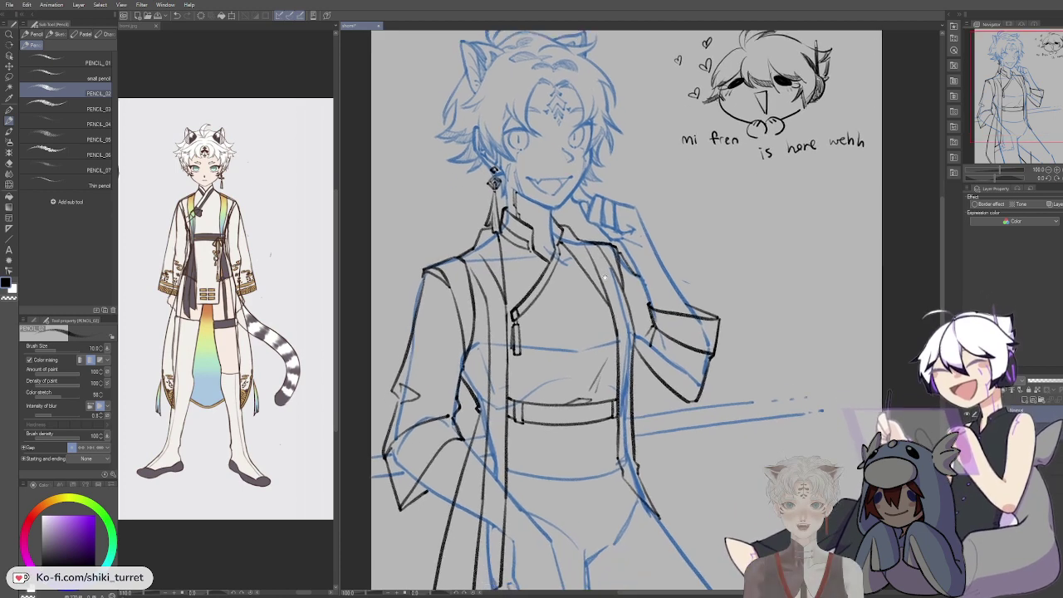
{"action": "scroll", "coordinate": [594, 242], "scroll_direction": "up", "scroll_amount": 1}
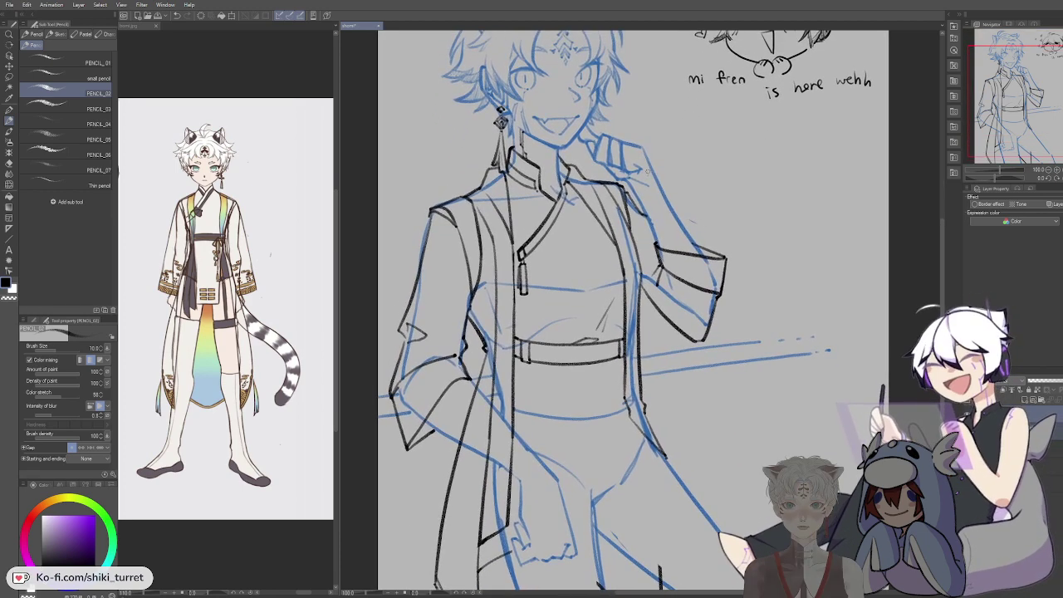
{"action": "key", "text": "ctrl+z"}
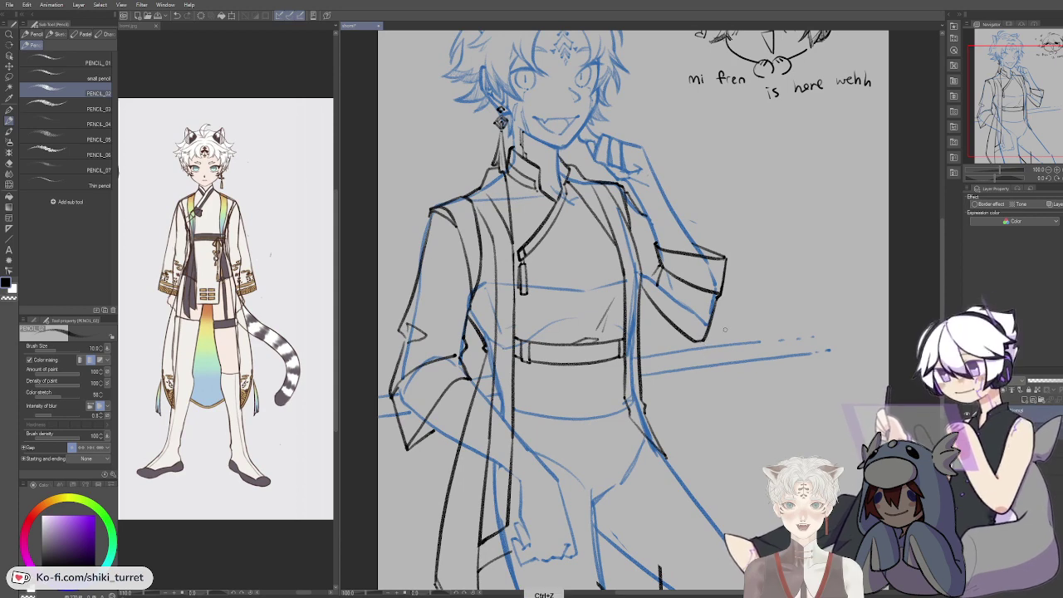
{"action": "left_click_drag", "start_coordinate": [726, 329], "coordinate": [683, 434]}
{"action": "left_click_drag", "start_coordinate": [581, 285], "coordinate": [598, 308]}
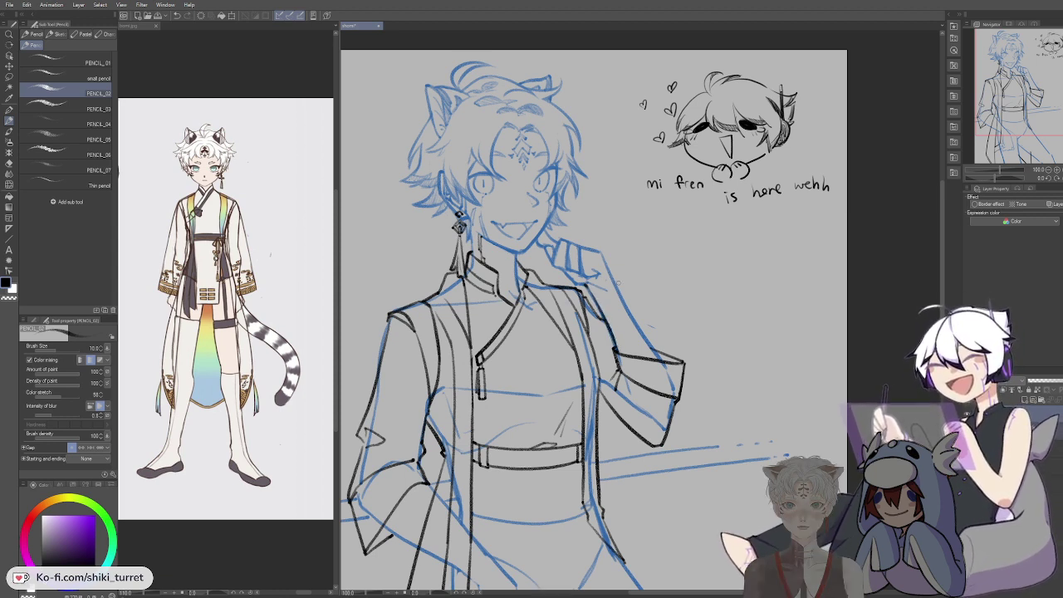
{"action": "left_click_drag", "start_coordinate": [633, 320], "coordinate": [644, 341]}
{"action": "key", "text": "ctrl+z"}
{"action": "key", "text": "ctrl+z"}
{"action": "left_click_drag", "start_coordinate": [608, 271], "coordinate": [657, 357]}
{"action": "key", "text": "ctrl+z"}
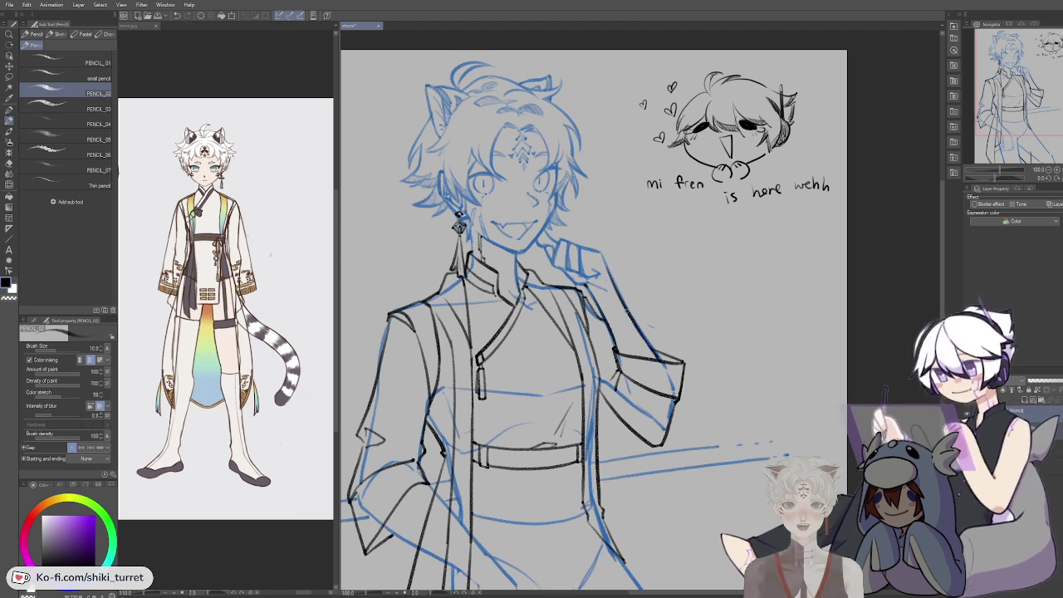
{"action": "key", "text": "ctrl+z"}
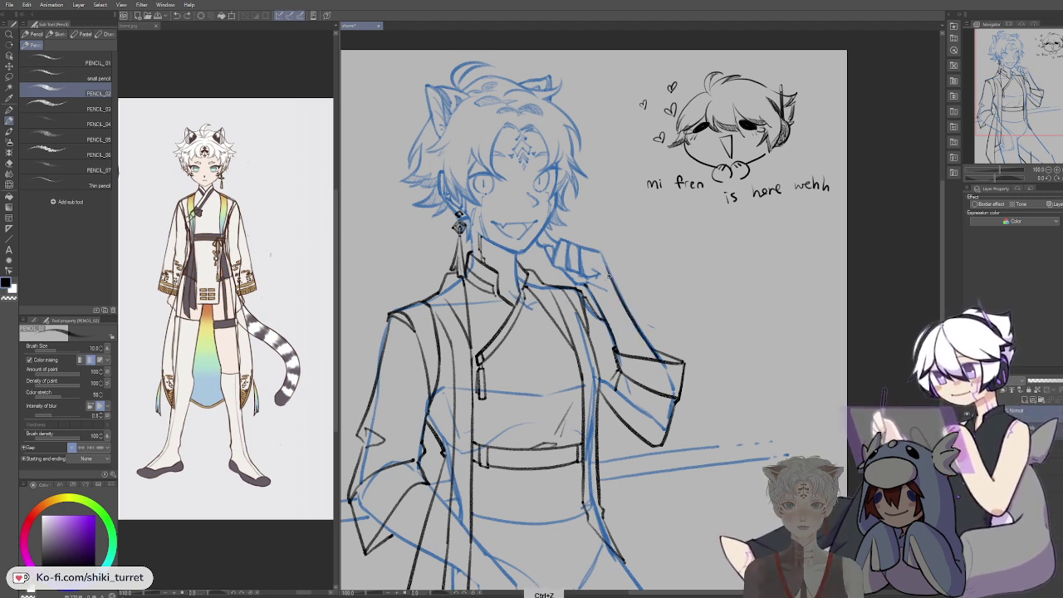
Step: Draw the raised hand's knuckles and curled fingers in black over the blue rough
{"action": "key", "text": "c"}
{"action": "mouse_move", "coordinate": [584, 242]}
{"action": "left_mouse_down"}
{"action": "mouse_move", "coordinate": [603, 270]}
{"action": "mouse_move", "coordinate": [572, 252]}
{"action": "mouse_move", "coordinate": [583, 274]}
{"action": "mouse_move", "coordinate": [567, 238]}
{"action": "mouse_move", "coordinate": [570, 267]}
{"action": "left_mouse_up"}
{"action": "key", "text": "ctrl+z"}
{"action": "key", "text": "ctrl+z"}
{"action": "key", "text": "ctrl+z"}
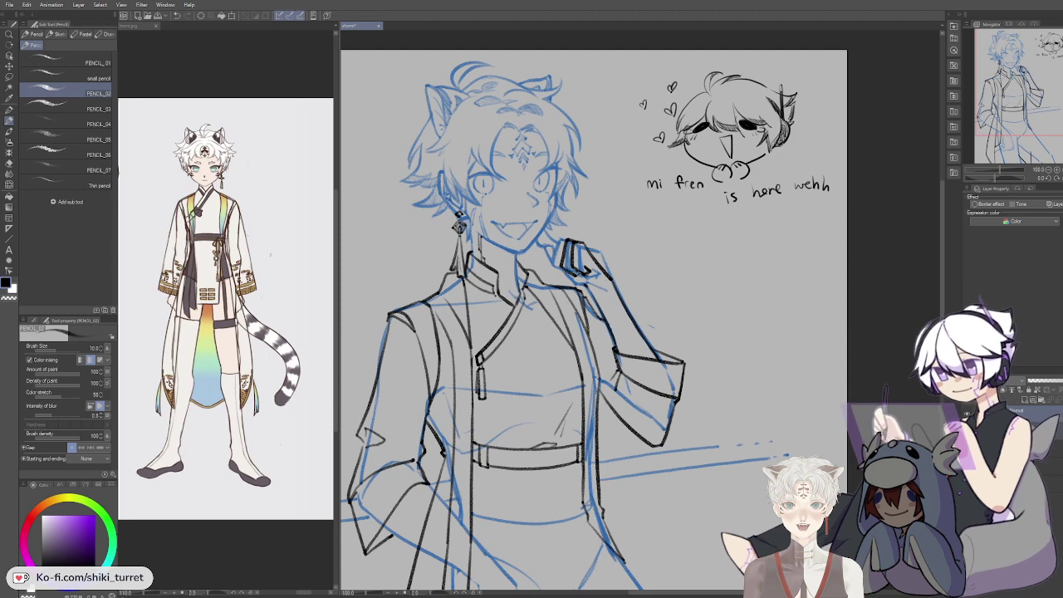
Step: Outline the raised hand's front curled finger, refine the fingertips, and add a short line from the hand to the chin
{"action": "key", "text": "ctrl+z"}
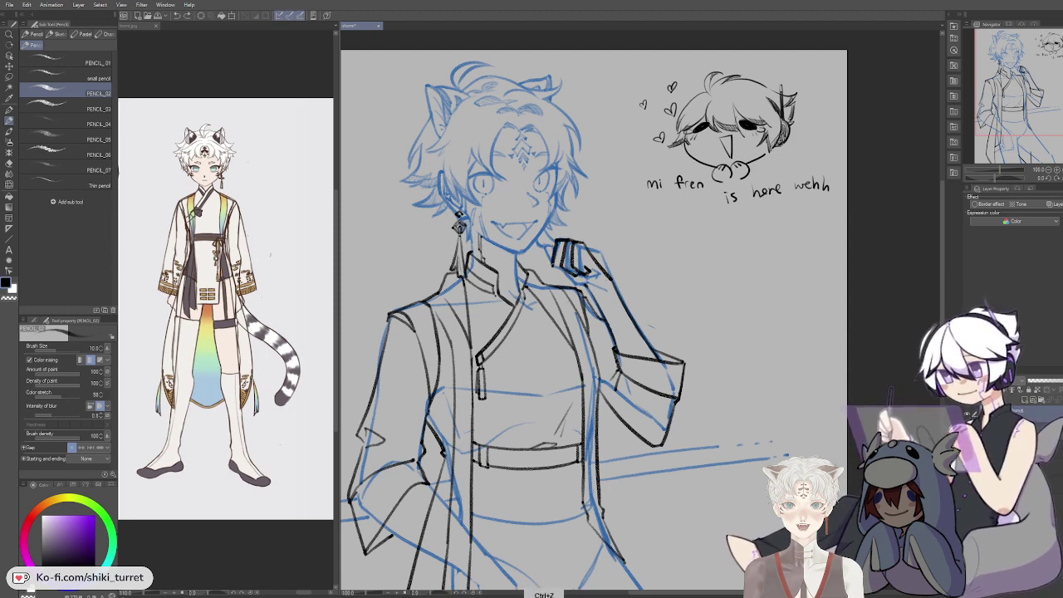
{"action": "key", "text": "ctrl+z"}
{"action": "left_click_drag", "start_coordinate": [557, 241], "coordinate": [552, 273]}
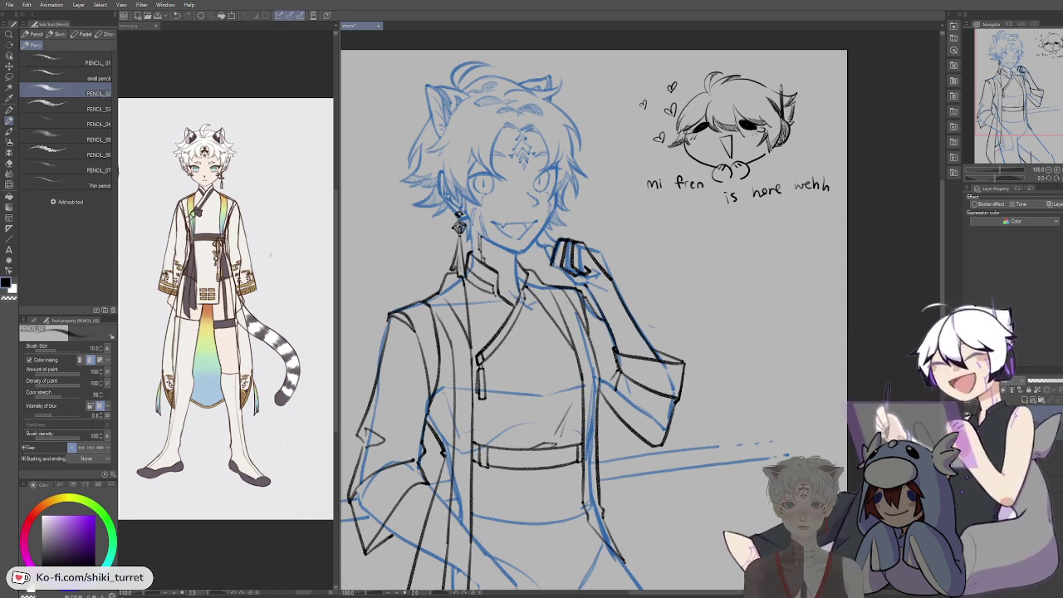
{"action": "key", "text": "ctrl+z"}
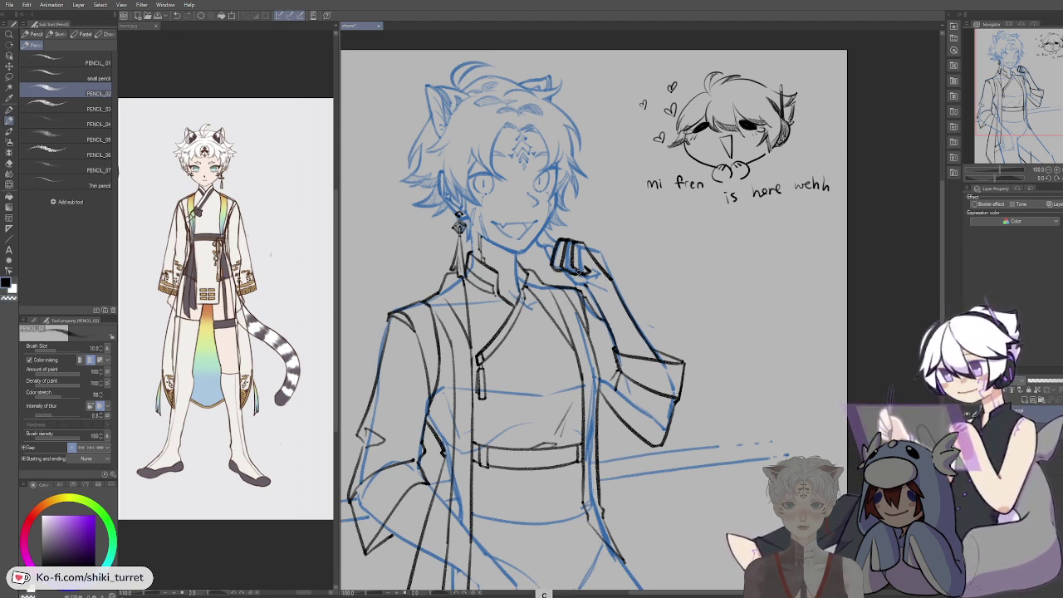
{"action": "left_click_drag", "start_coordinate": [585, 273], "coordinate": [588, 276]}
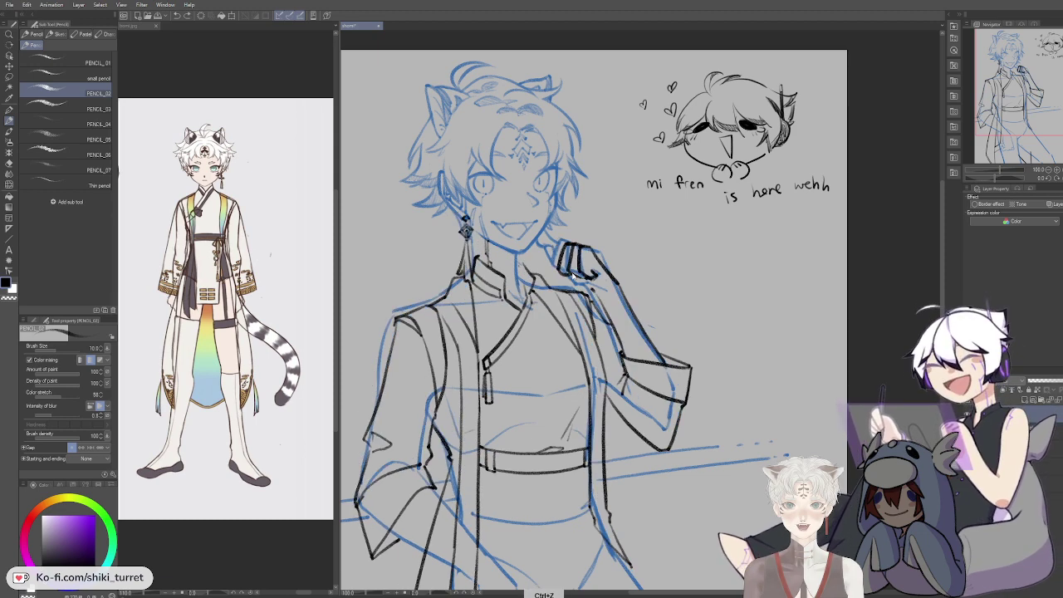
{"action": "key", "text": "ctrl+z"}
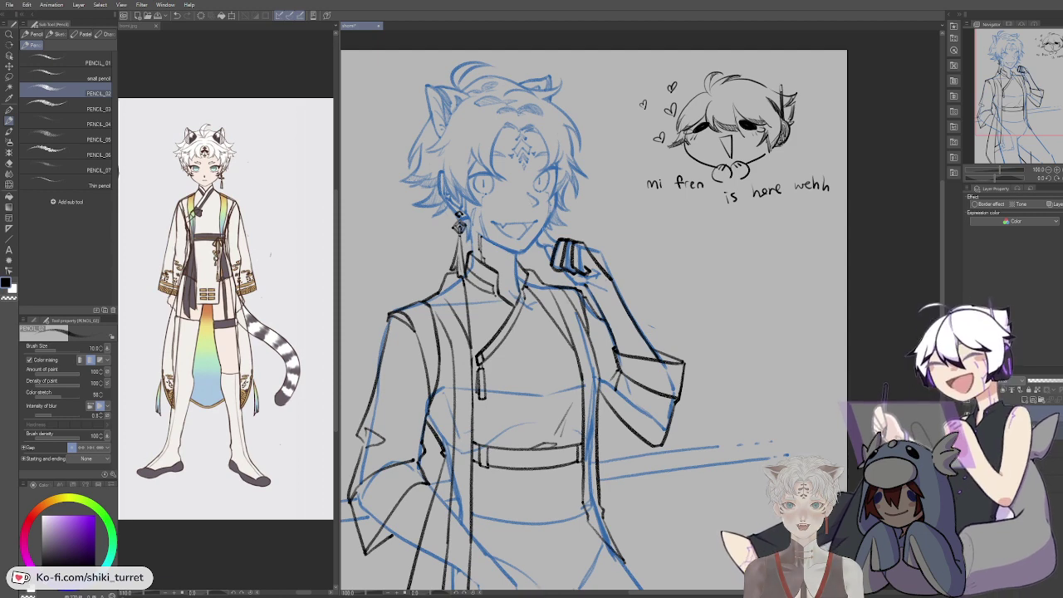
{"action": "key", "text": "ctrl+z"}
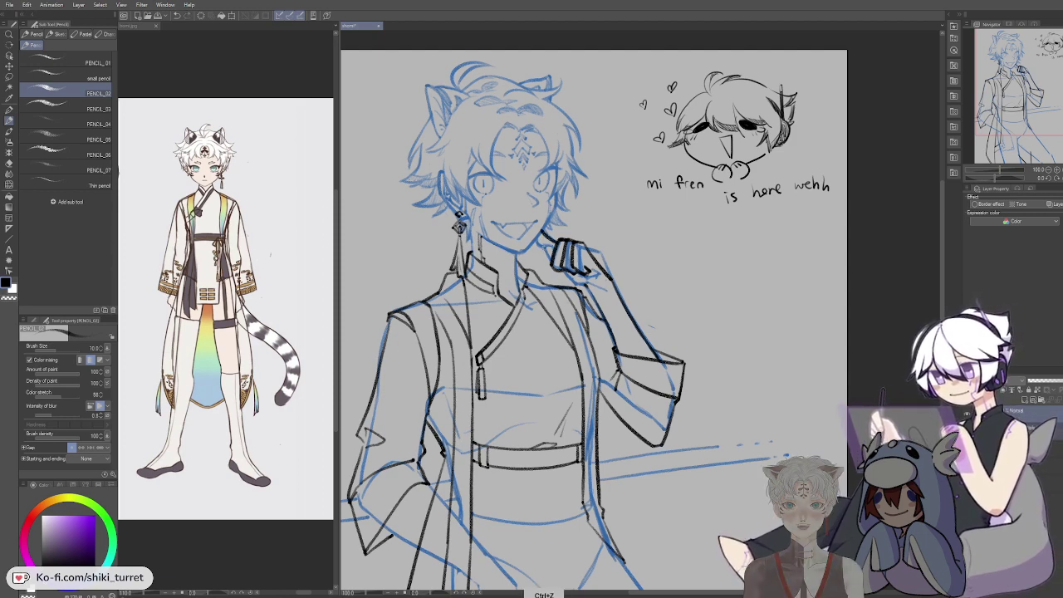
Step: Redraw the short black lines of the raised hand's lower fingers and palm edge, retrying strokes over the blue rough
{"action": "key", "text": "ctrl+z"}
{"action": "key", "text": "ctrl+z"}
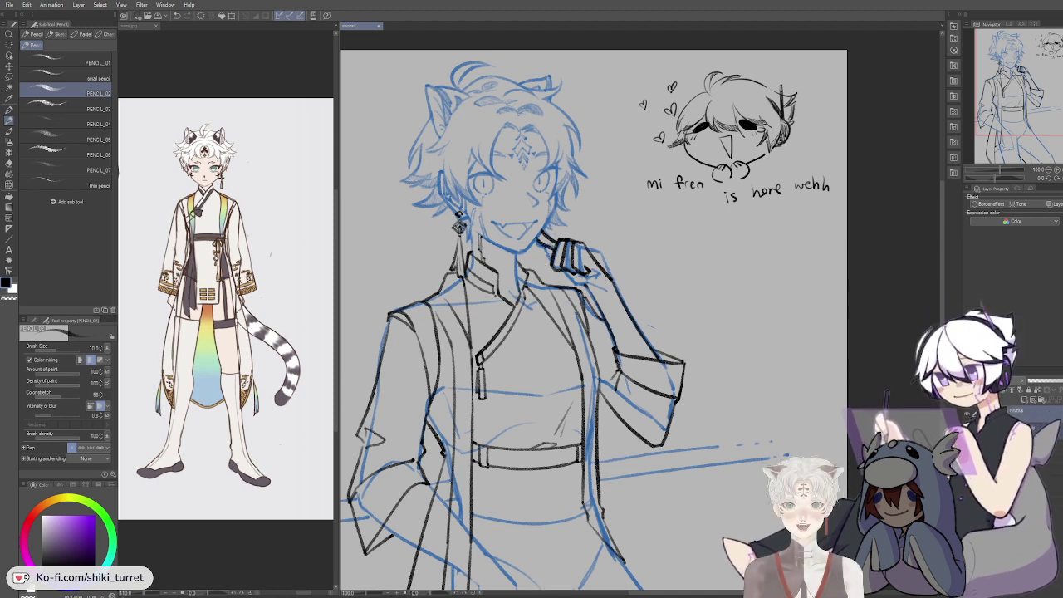
{"action": "key", "text": "ctrl+z"}
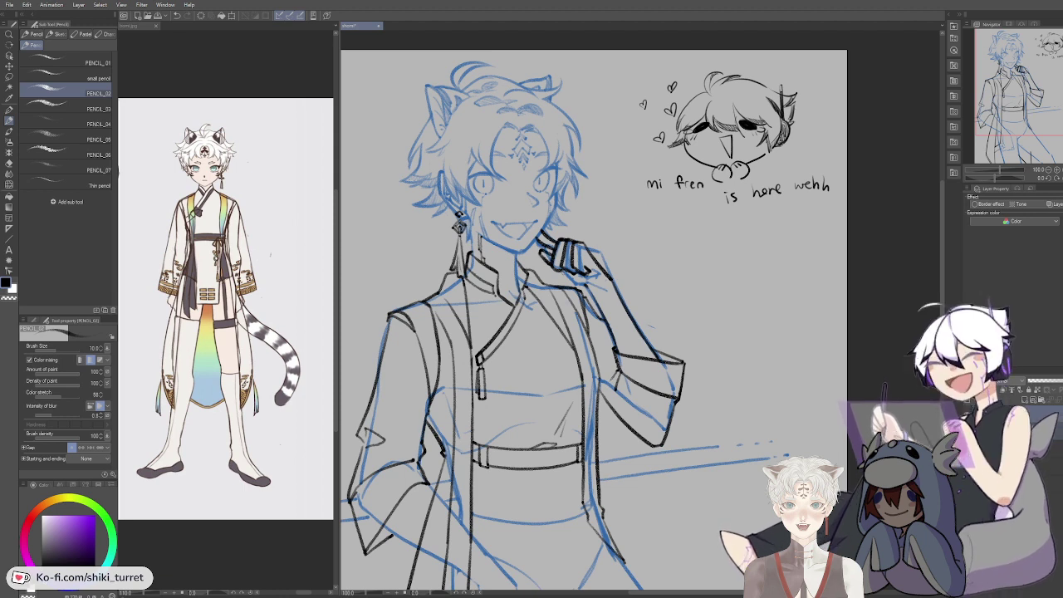
{"action": "key", "text": "ctrl+z"}
{"action": "left_click_drag", "start_coordinate": [557, 270], "coordinate": [570, 279]}
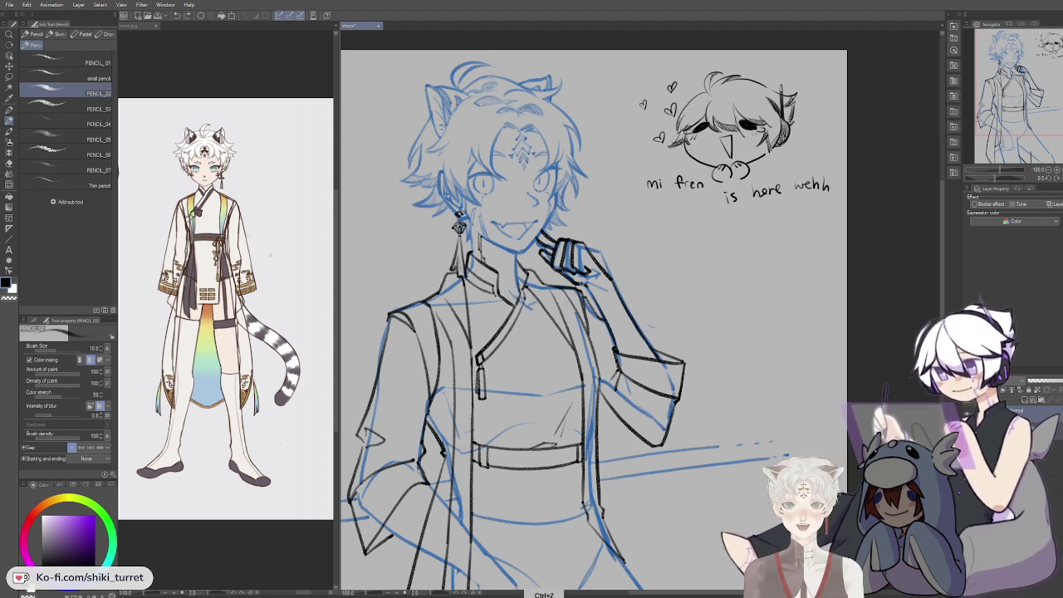
{"action": "key", "text": "ctrl+z"}
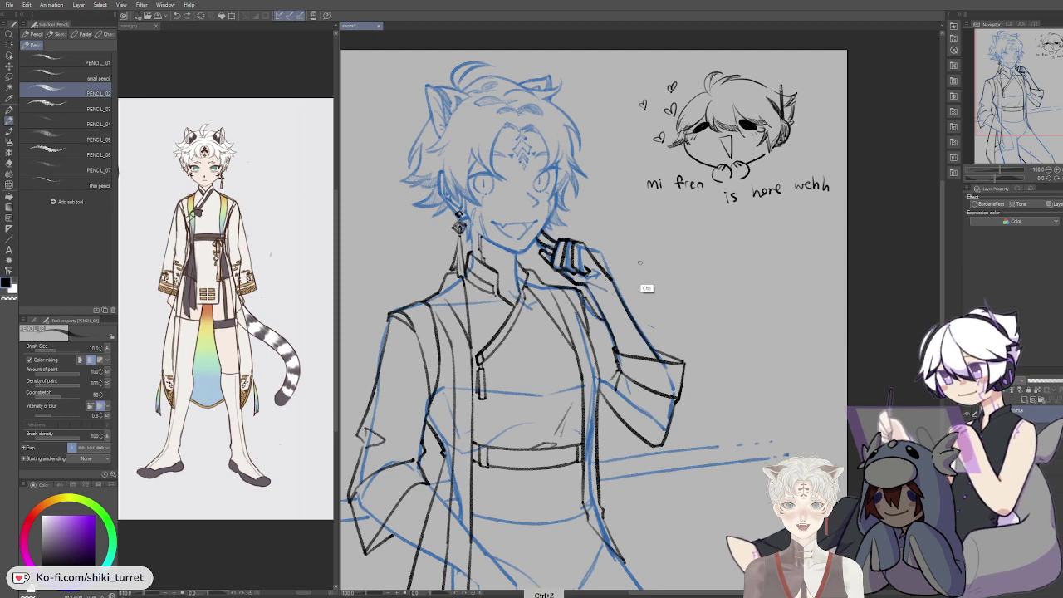
{"action": "left_click", "coordinate": [968, 427]}
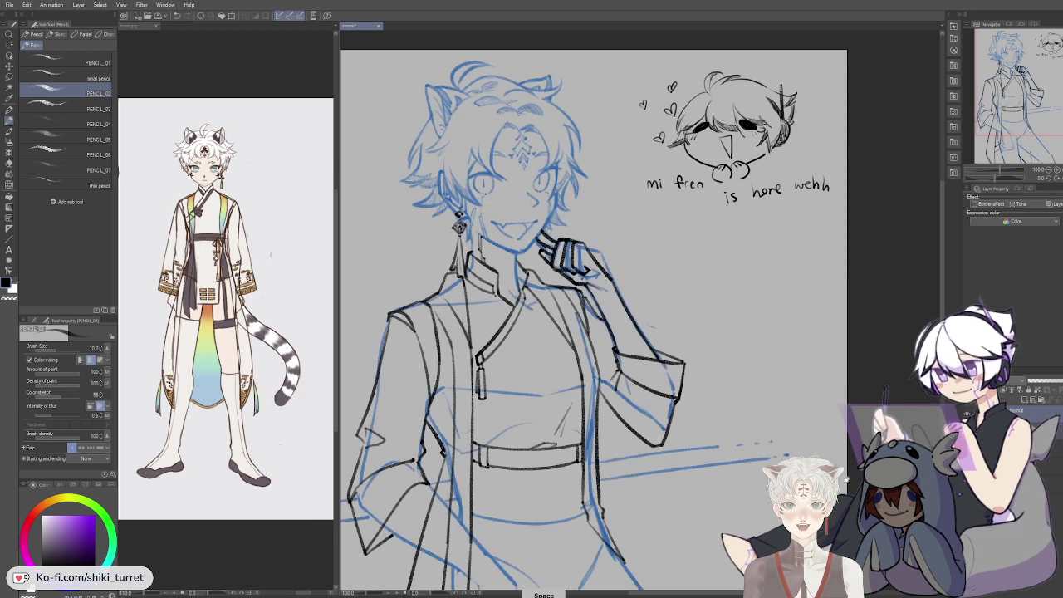
Step: Draw a scalloped trim pattern in black along the upper edge of the raised sleeve's cuff, following the reference outfit
{"action": "scroll", "coordinate": [756, 314], "scroll_direction": "down", "scroll_amount": 10}
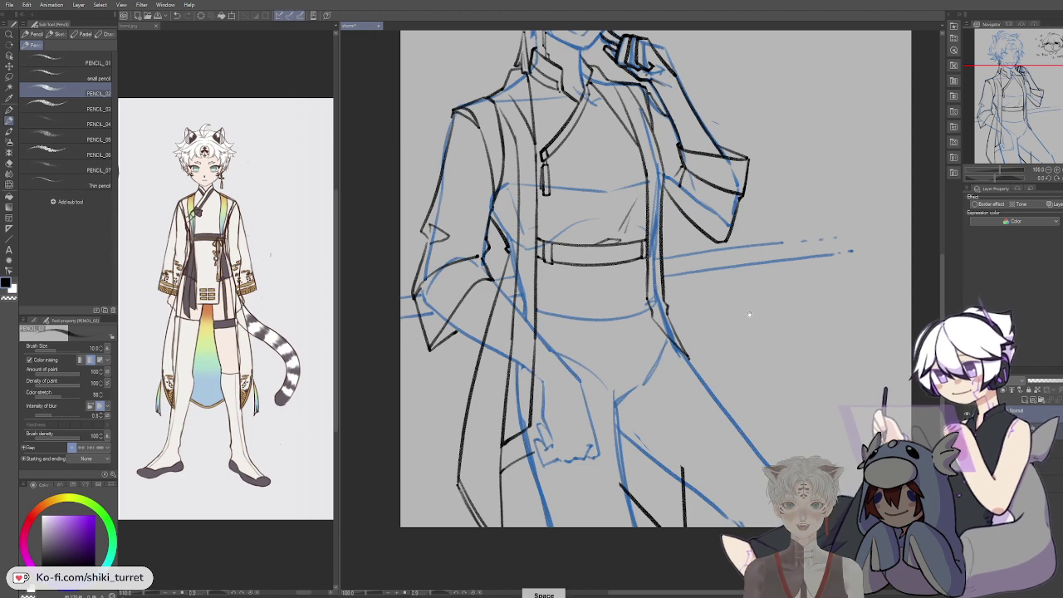
{"action": "scroll", "coordinate": [749, 314], "scroll_direction": "up", "scroll_amount": 5}
{"action": "scroll", "coordinate": [683, 176], "scroll_direction": "up", "scroll_amount": 2}
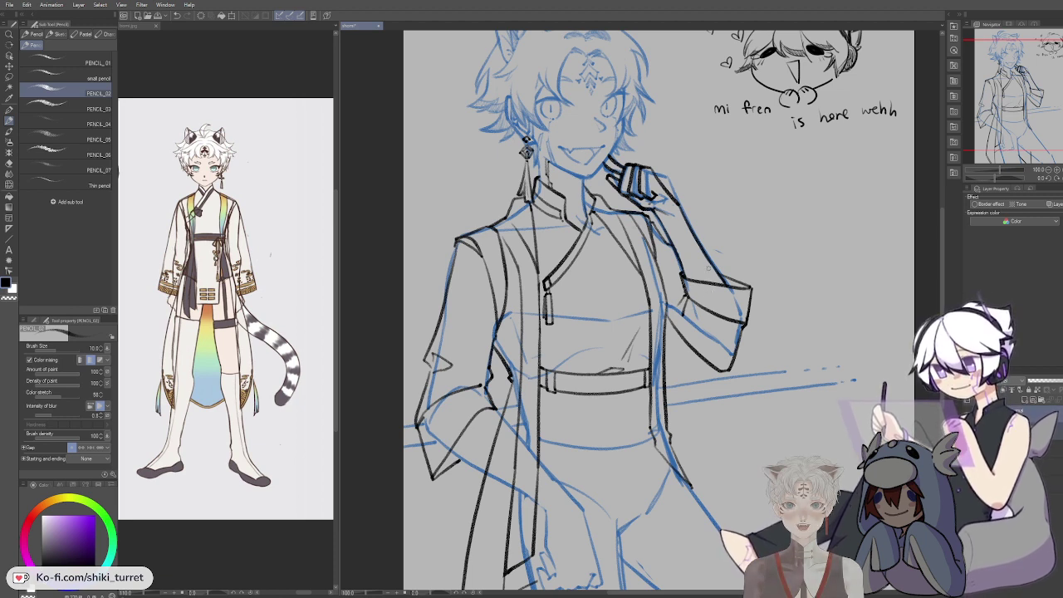
{"action": "key", "text": "ctrl+z"}
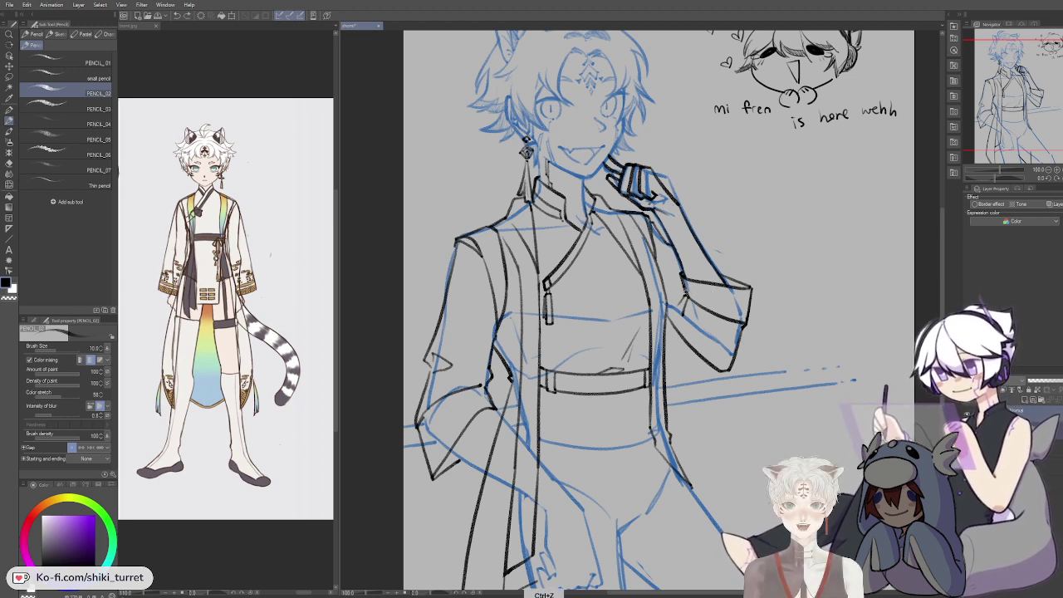
{"action": "key", "text": "ctrl+z"}
{"action": "key", "text": "ctrl+z"}
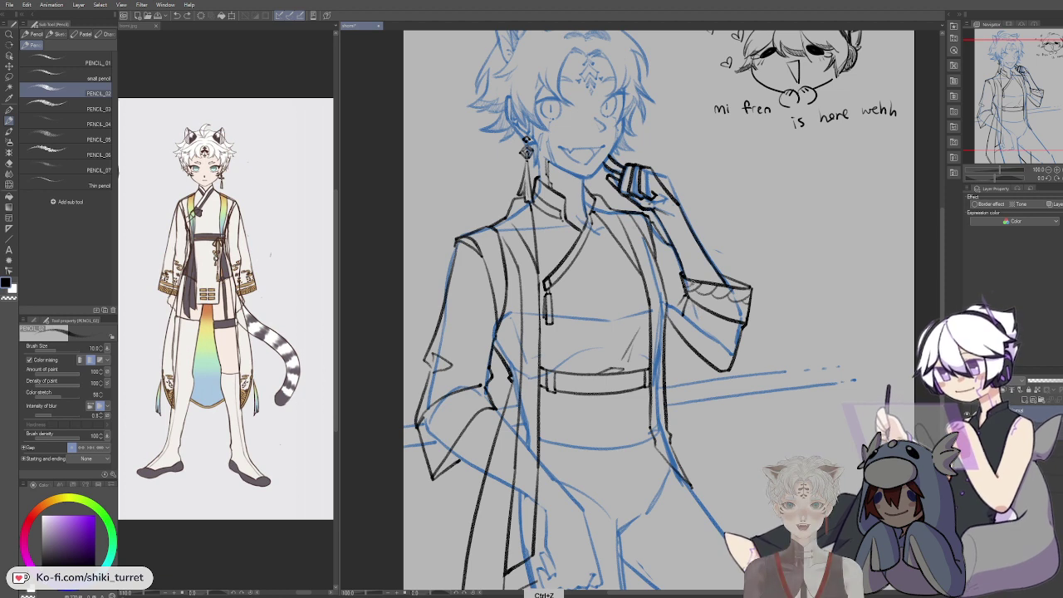
{"action": "key", "text": "ctrl+z"}
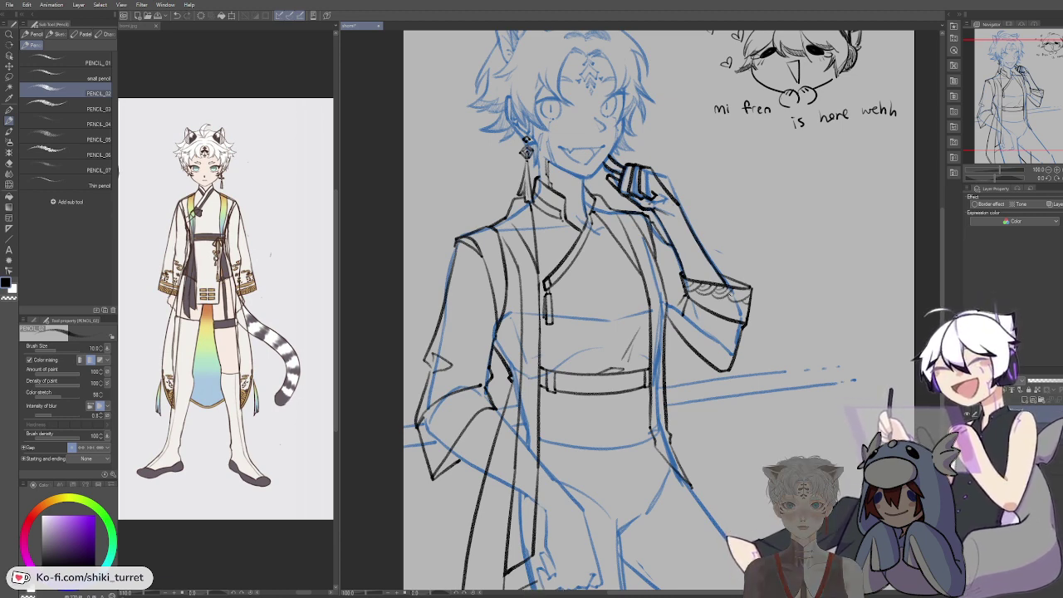
{"action": "left_click_drag", "start_coordinate": [817, 246], "coordinate": [639, 397]}
{"action": "scroll", "coordinate": [648, 207], "scroll_direction": "up", "scroll_amount": 4}
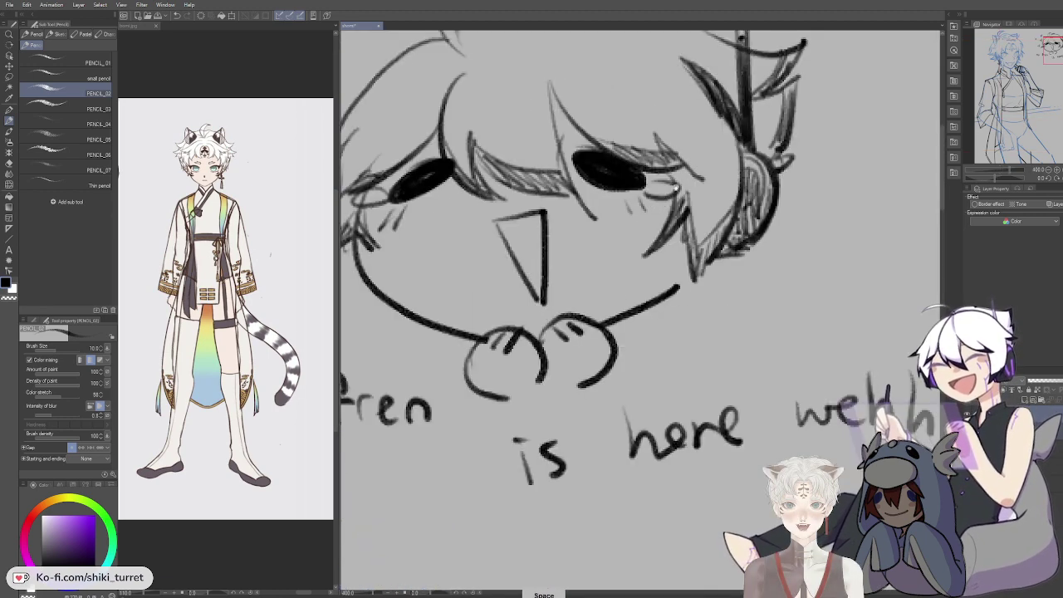
{"action": "left_click_drag", "start_coordinate": [706, 196], "coordinate": [742, 351]}
{"action": "scroll", "coordinate": [742, 317], "scroll_direction": "down", "scroll_amount": 5}
{"action": "scroll", "coordinate": [666, 363], "scroll_direction": "down", "scroll_amount": 1}
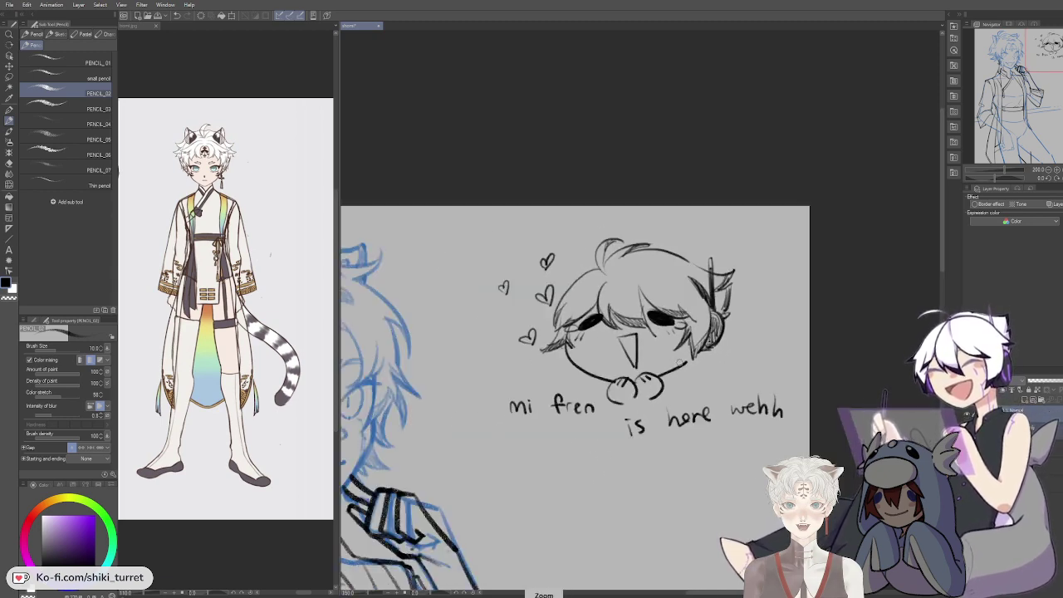
{"action": "scroll", "coordinate": [740, 338], "scroll_direction": "up", "scroll_amount": 1}
{"action": "mouse_move", "coordinate": [755, 373]}
{"action": "left_mouse_down"}
{"action": "mouse_move", "coordinate": [769, 375]}
{"action": "mouse_move", "coordinate": [723, 361]}
{"action": "mouse_move", "coordinate": [727, 349]}
{"action": "left_mouse_up"}
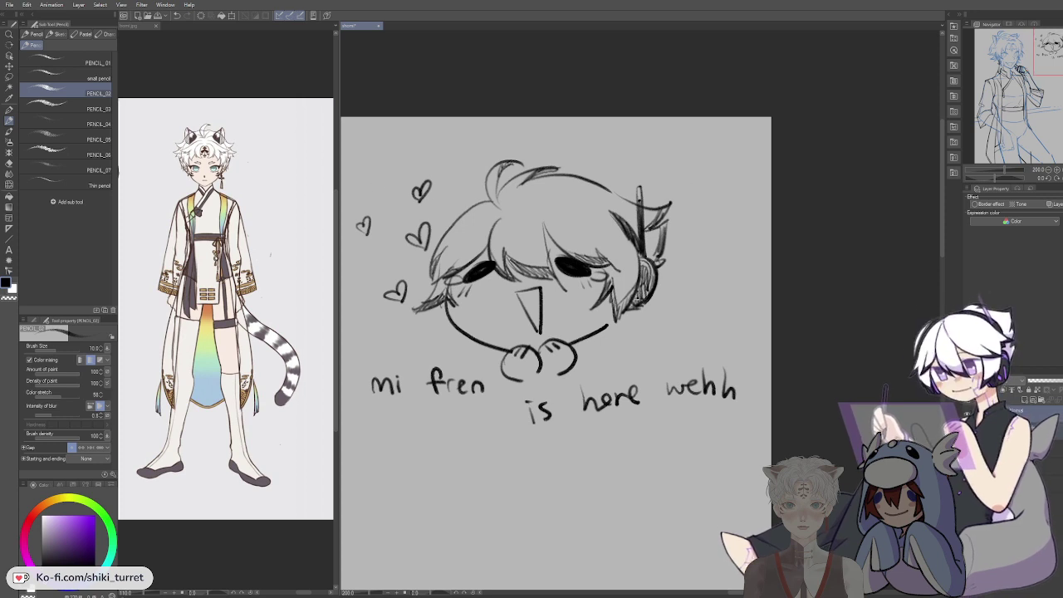
{"action": "left_click_drag", "start_coordinate": [413, 182], "coordinate": [367, 172]}
{"action": "scroll", "coordinate": [763, 339], "scroll_direction": "up", "scroll_amount": 1}
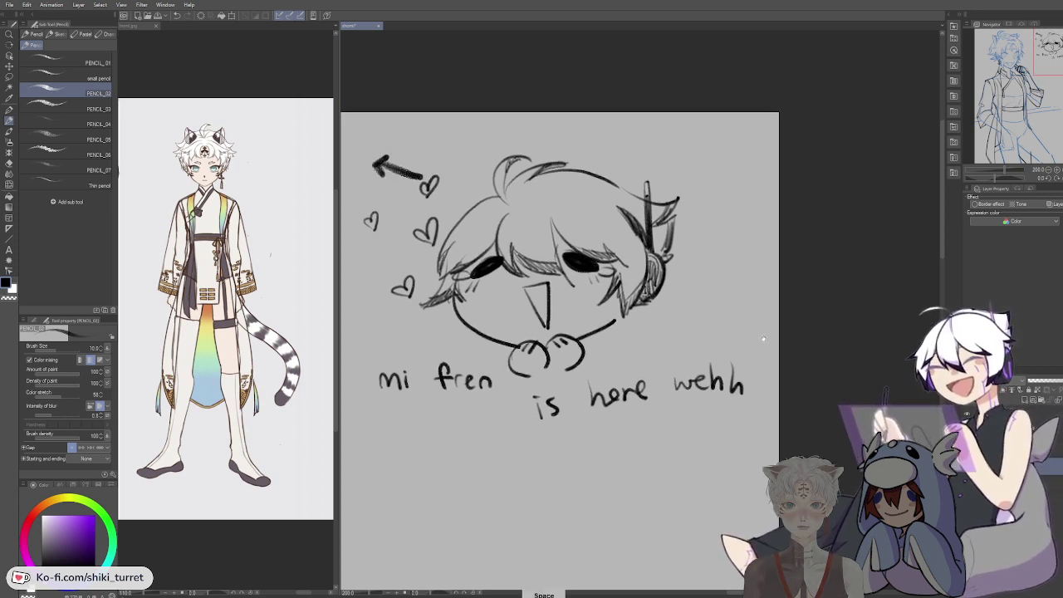
{"action": "left_click_drag", "start_coordinate": [764, 339], "coordinate": [774, 341]}
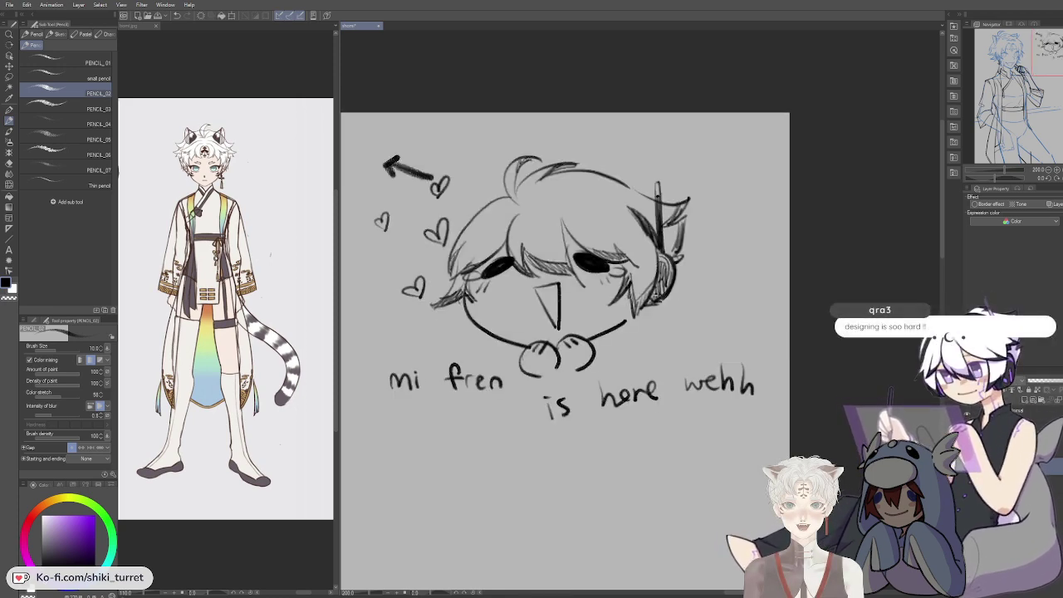
{"action": "key", "text": "ctrl+z"}
{"action": "key", "text": "ctrl+z"}
Step: Refine the small scallop lines inside the raised sleeve's cuff trim, redoing the last stroke
{"action": "mouse_move", "coordinate": [685, 503]}
{"action": "left_mouse_down"}
{"action": "mouse_move", "coordinate": [771, 447]}
{"action": "mouse_move", "coordinate": [758, 321]}
{"action": "mouse_move", "coordinate": [769, 218]}
{"action": "left_mouse_up"}
{"action": "scroll", "coordinate": [772, 448], "scroll_direction": "down", "scroll_amount": 2}
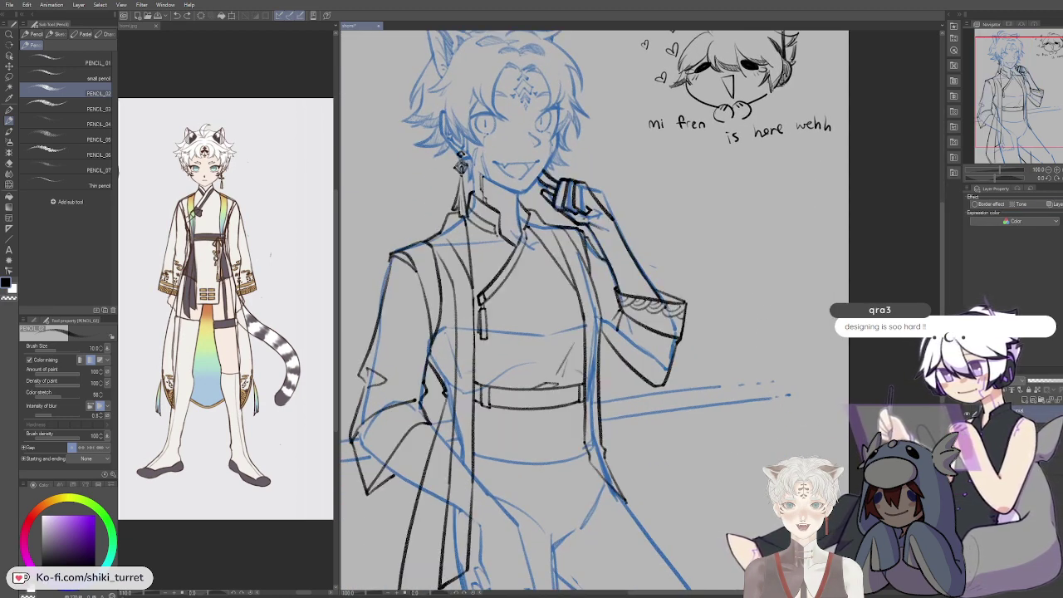
{"action": "key", "text": "ctrl+z"}
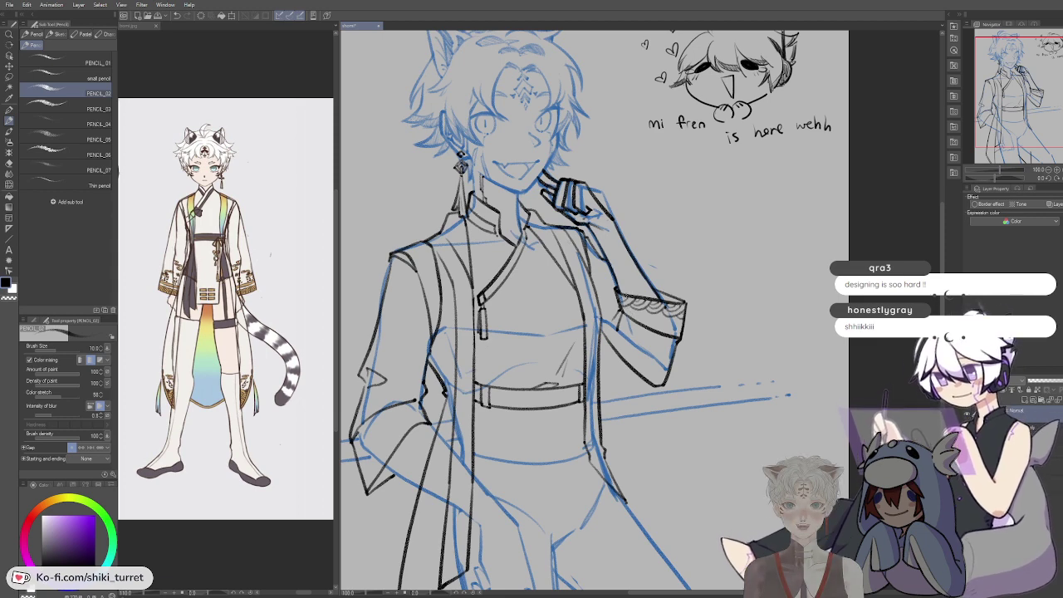
Step: Redraw the scalloped trim strokes along the raised arm's sleeve cuff with the pencil
{"action": "key", "text": "ctrl+z"}
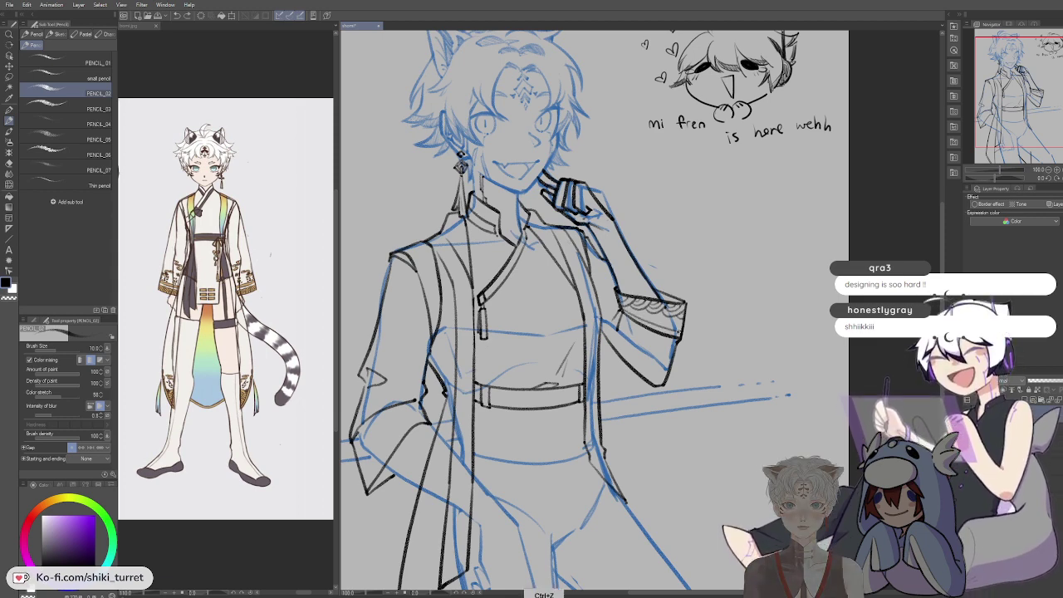
{"action": "key", "text": "ctrl+z"}
{"action": "left_click_drag", "start_coordinate": [621, 307], "coordinate": [682, 334]}
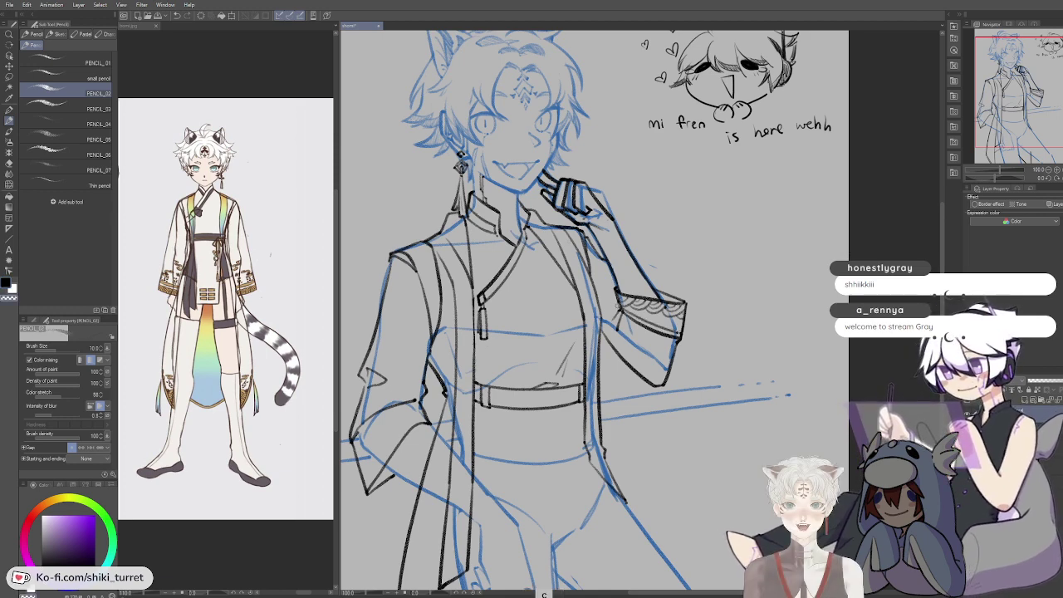
Step: Ink the upper edge of the folded cuff on the lowered arm's sleeve, redoing rough strokes
{"action": "key", "text": "c"}
{"action": "left_click_drag", "start_coordinate": [623, 238], "coordinate": [767, 206]}
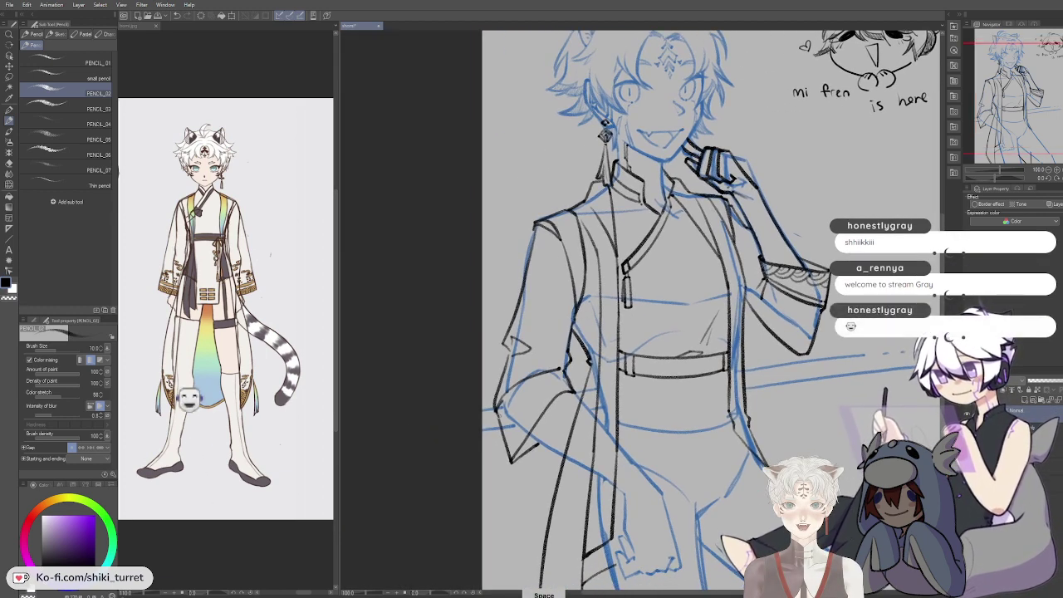
{"action": "left_click_drag", "start_coordinate": [502, 414], "coordinate": [516, 391]}
{"action": "key", "text": "ctrl+z"}
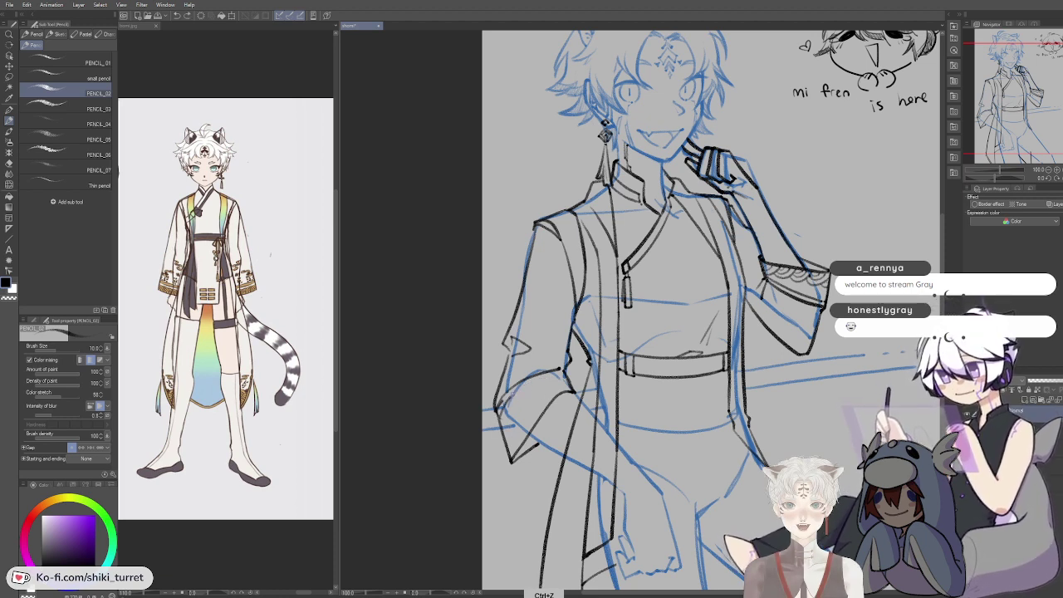
{"action": "left_click_drag", "start_coordinate": [515, 391], "coordinate": [562, 371]}
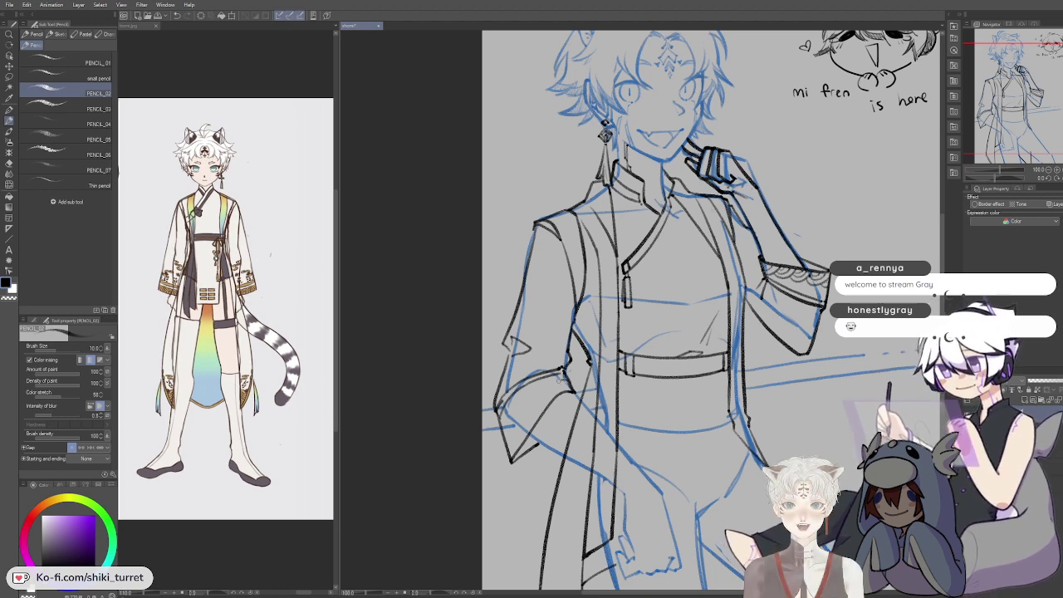
{"action": "key", "text": "ctrl+z"}
{"action": "key", "text": "ctrl+z"}
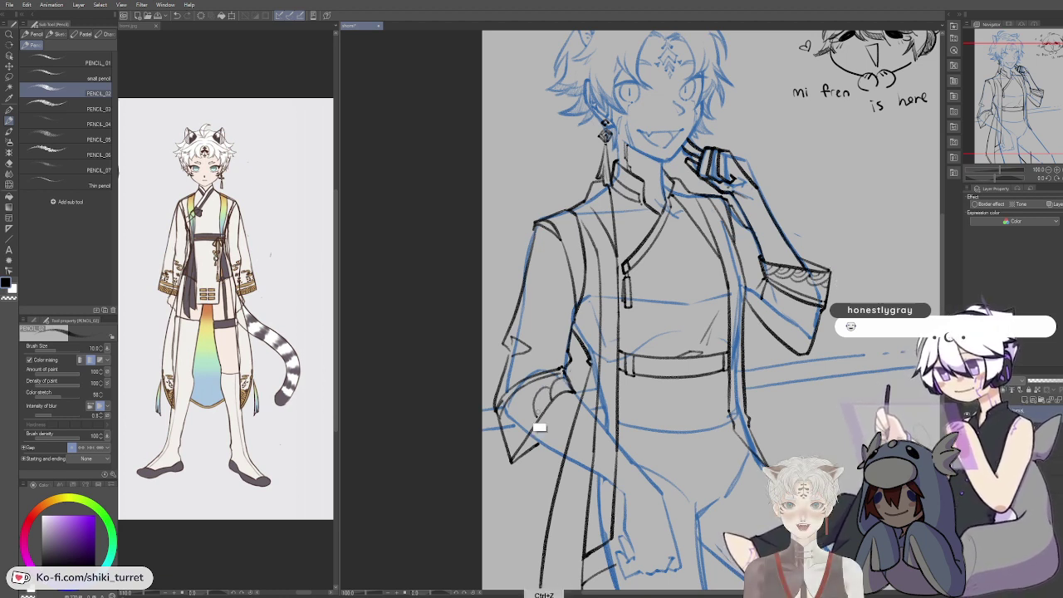
Step: Draw a scalloped trim with concentric arcs inside the lowered arm's sleeve cuff
{"action": "mouse_move", "coordinate": [550, 391]}
{"action": "left_mouse_down"}
{"action": "mouse_move", "coordinate": [536, 420]}
{"action": "mouse_move", "coordinate": [535, 398]}
{"action": "mouse_move", "coordinate": [537, 423]}
{"action": "mouse_move", "coordinate": [521, 409]}
{"action": "mouse_move", "coordinate": [521, 424]}
{"action": "left_mouse_up"}
{"action": "key", "text": "ctrl+z"}
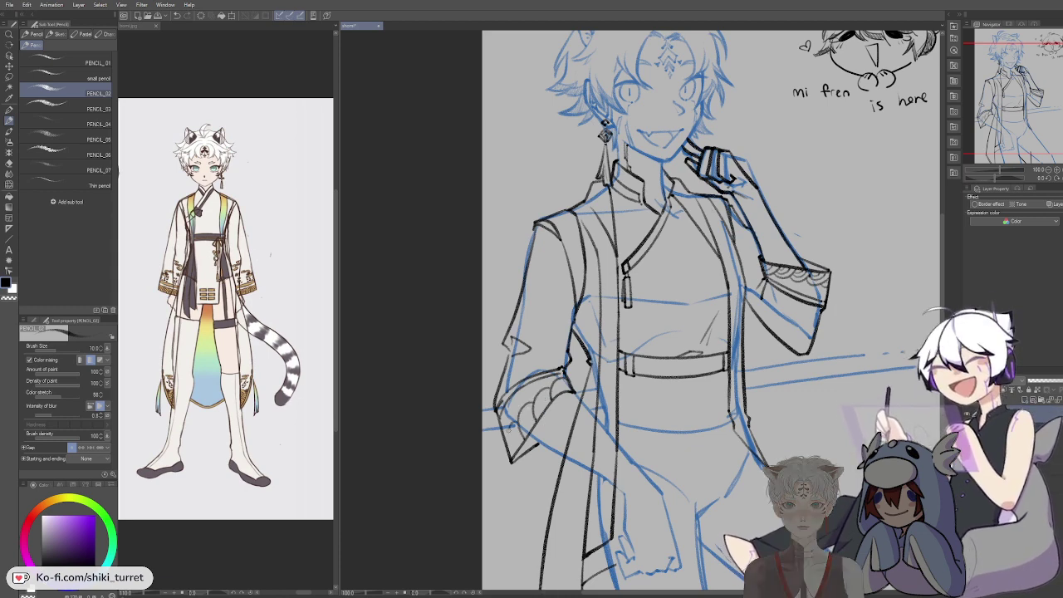
{"action": "key", "text": "ctrl+z"}
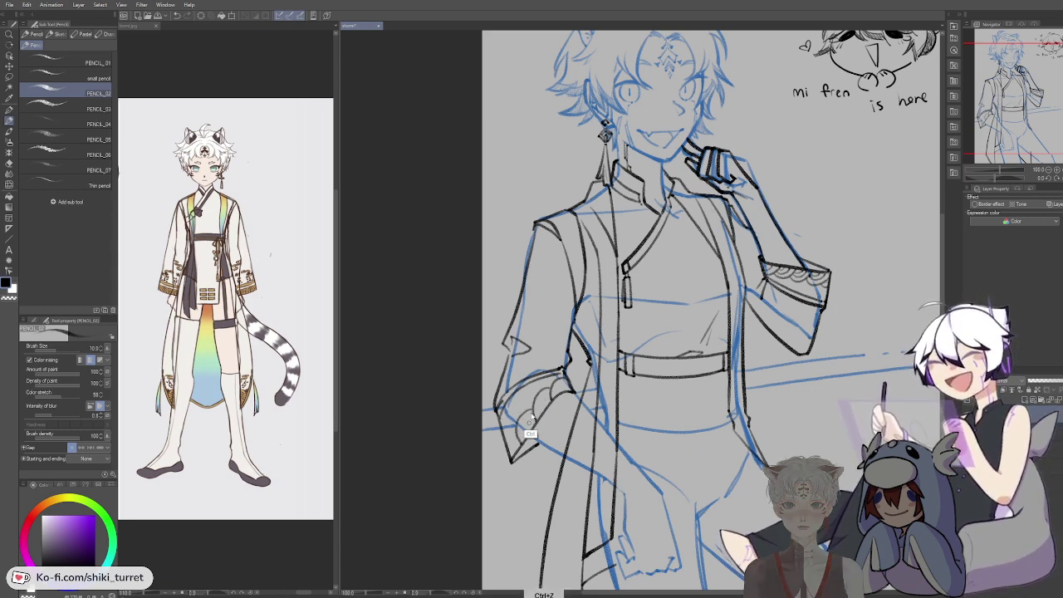
{"action": "key", "text": "ctrl+z"}
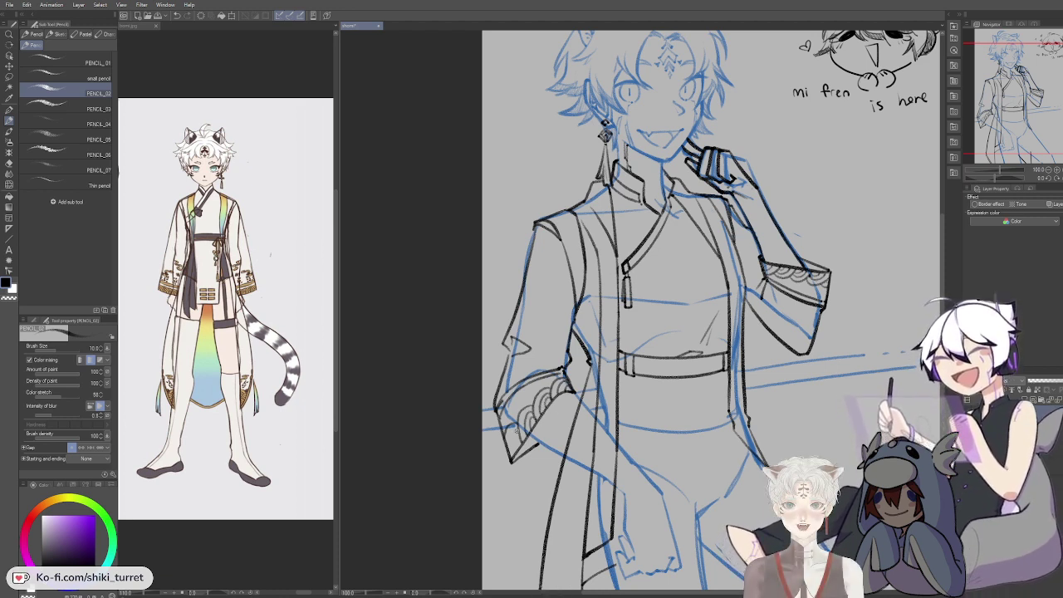
{"action": "key", "text": "ctrl+z"}
Step: Ink the upper outline of the lowered forearm from the sleeve cuff toward the wrist, following the blue sketch
{"action": "key", "text": "space"}
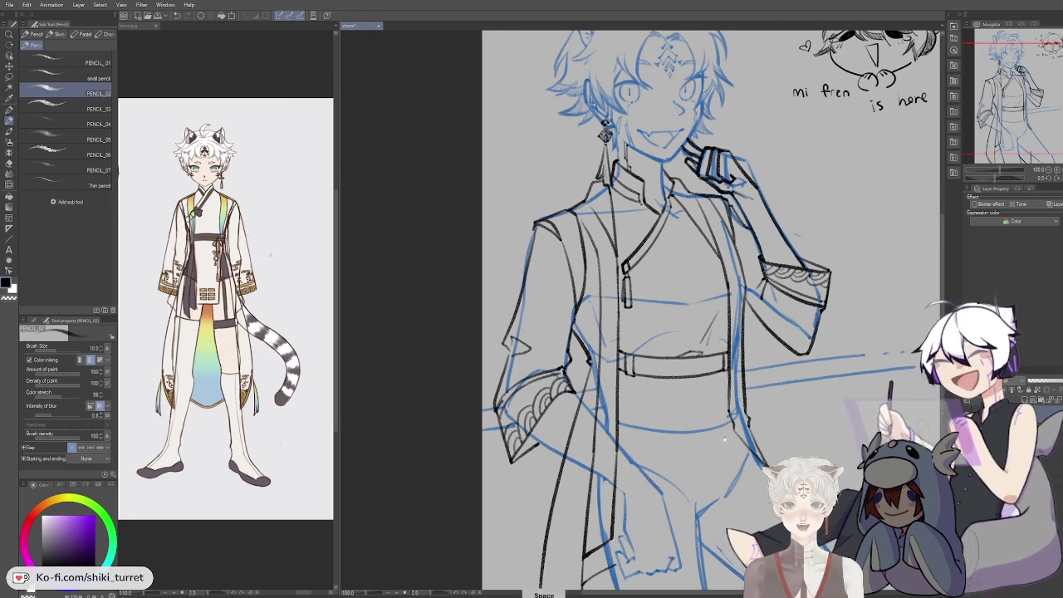
{"action": "left_click_drag", "start_coordinate": [725, 438], "coordinate": [652, 412]}
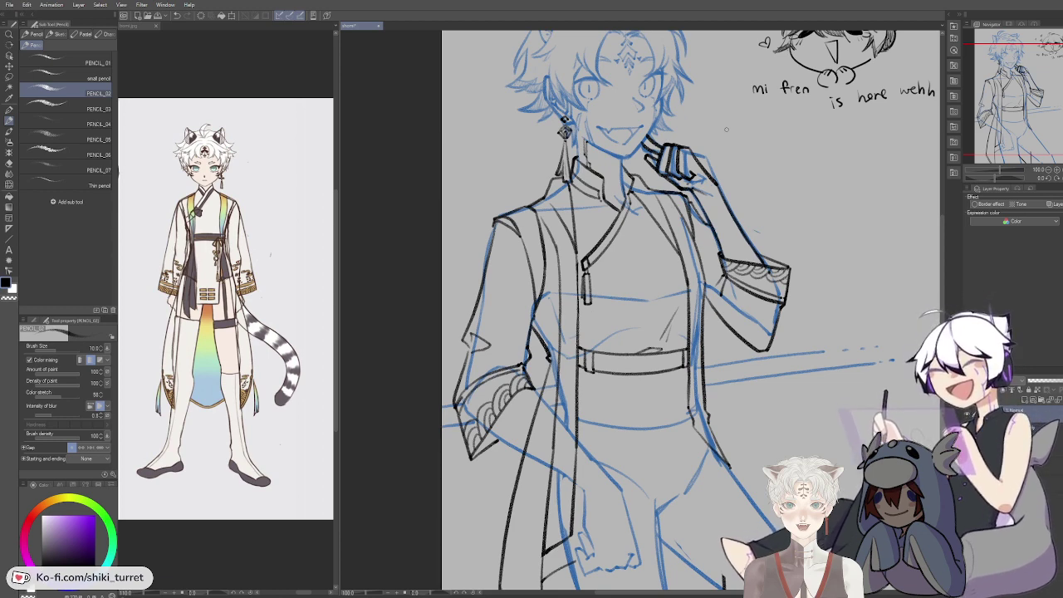
{"action": "left_click_drag", "start_coordinate": [762, 482], "coordinate": [709, 307]}
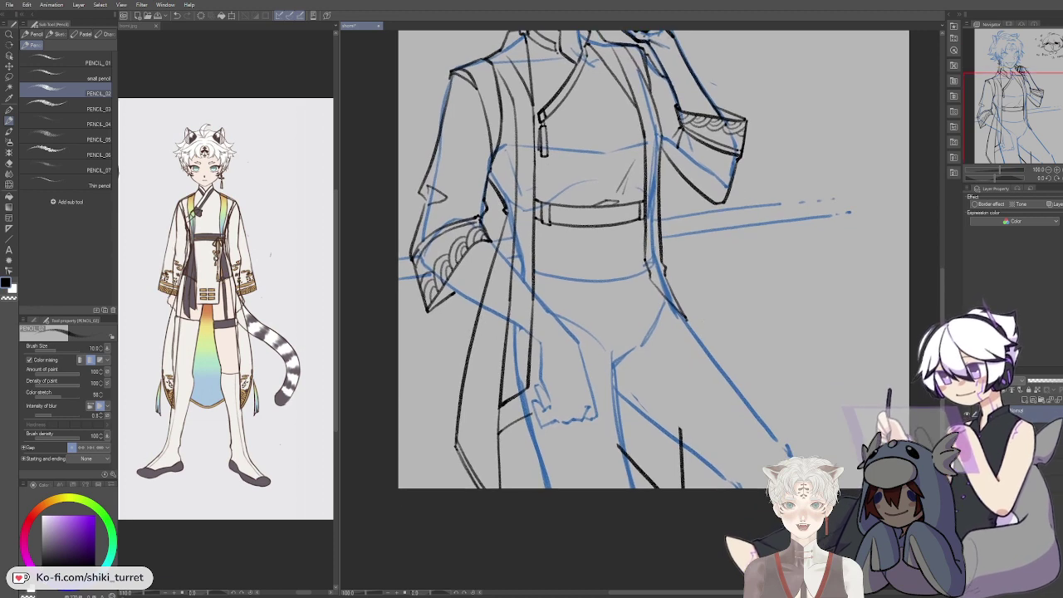
{"action": "left_click", "coordinate": [968, 432]}
{"action": "left_click", "coordinate": [967, 433]}
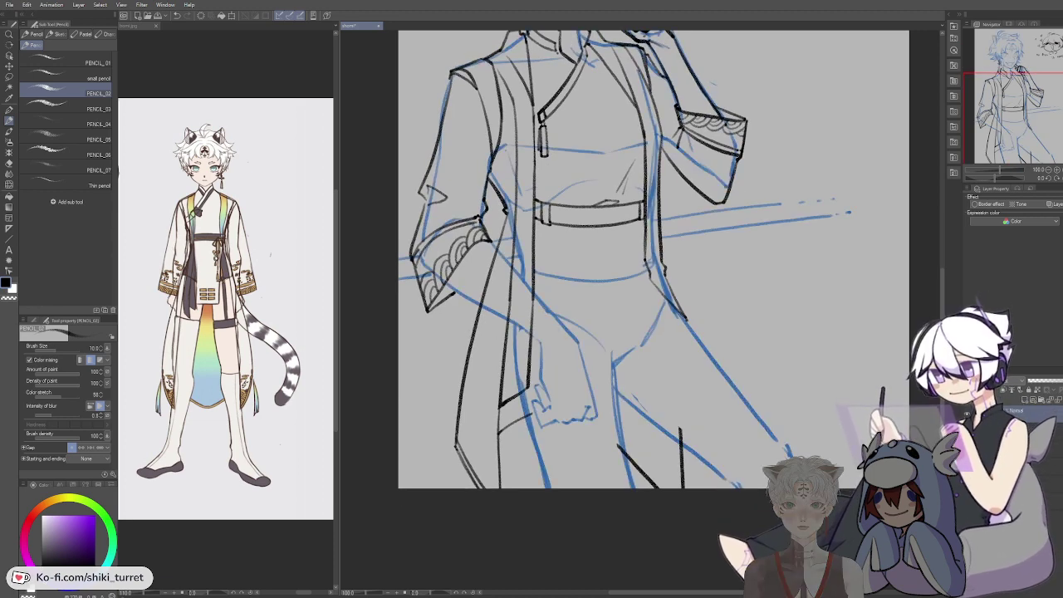
{"action": "left_click_drag", "start_coordinate": [502, 315], "coordinate": [483, 295]}
{"action": "key", "text": "ctrl+z"}
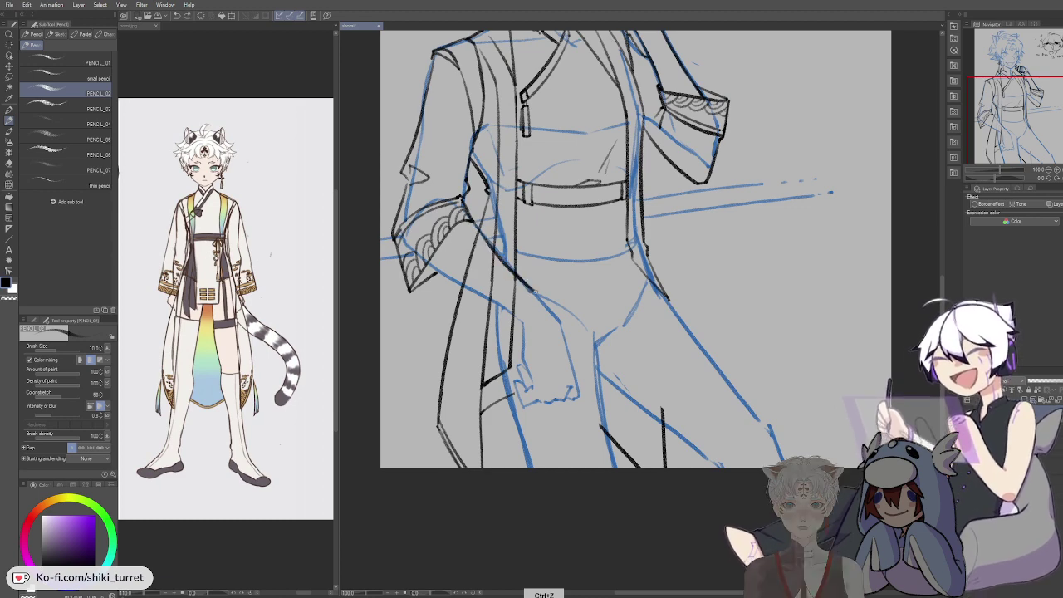
{"action": "key", "text": "ctrl+z"}
{"action": "left_click_drag", "start_coordinate": [473, 221], "coordinate": [540, 300]}
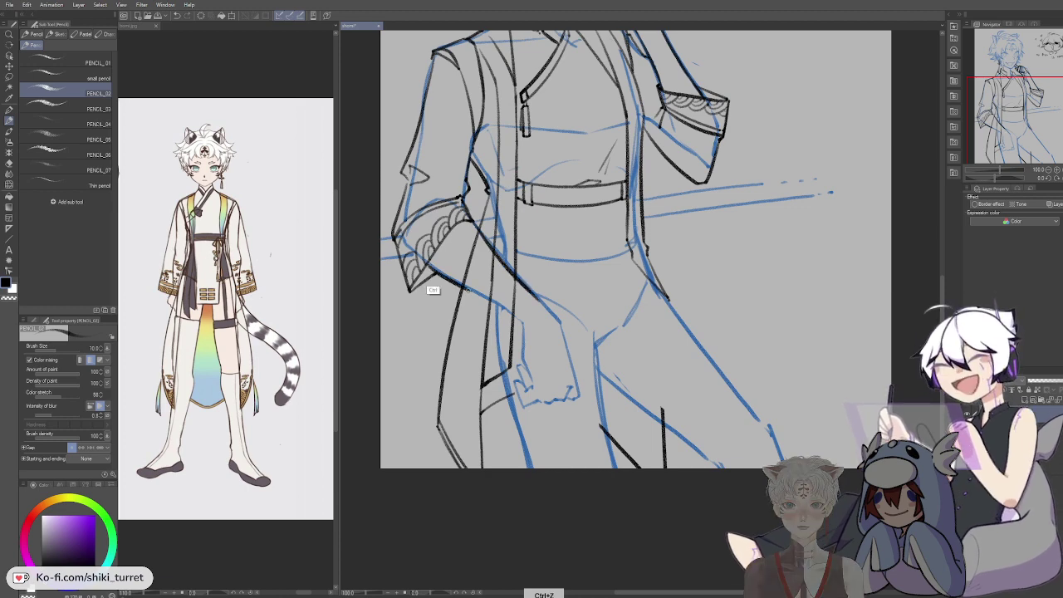
Step: Ink the underside of the lowered forearm from the cuff to the wrist
{"action": "key", "text": "ctrl+z"}
{"action": "left_click_drag", "start_coordinate": [457, 283], "coordinate": [516, 316]}
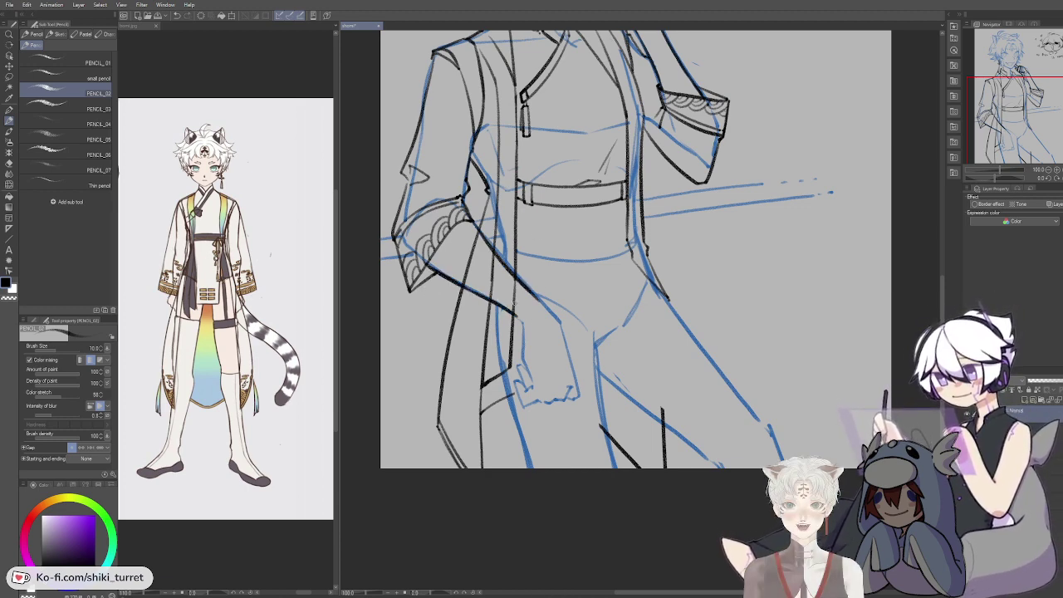
{"action": "key", "text": "ctrl+z"}
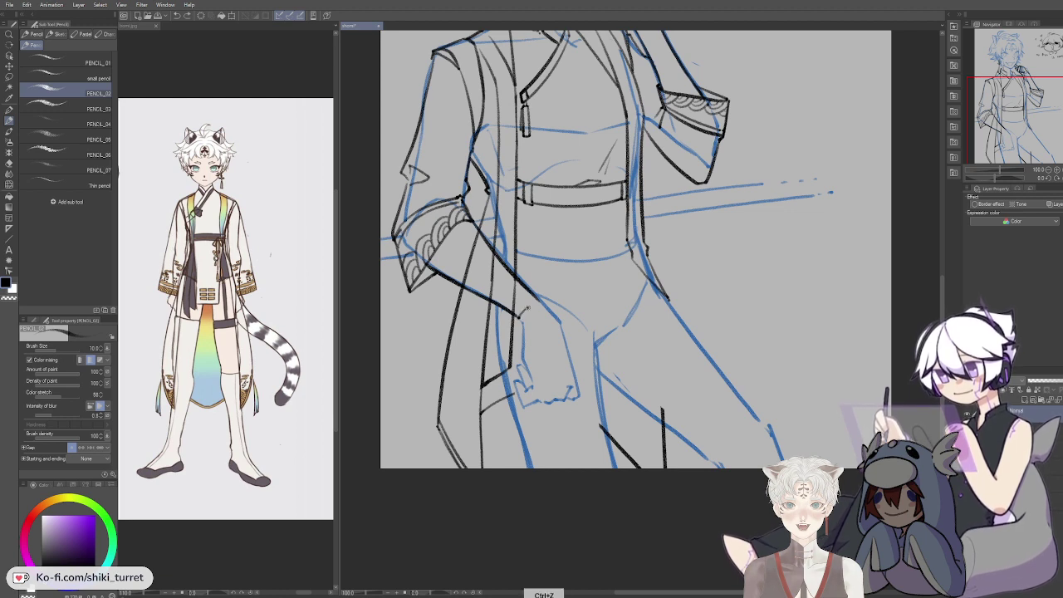
{"action": "key", "text": "ctrl+z"}
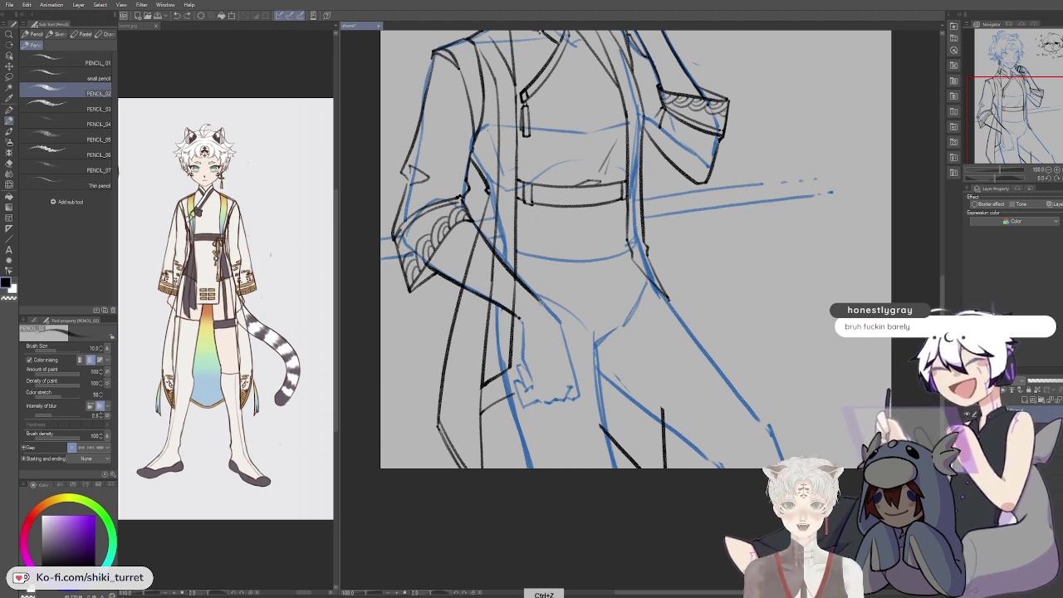
Step: Draw the curved wrist band line across the end of the lowered forearm
{"action": "left_click_drag", "start_coordinate": [542, 302], "coordinate": [523, 317]}
{"action": "key", "text": "ctrl+z"}
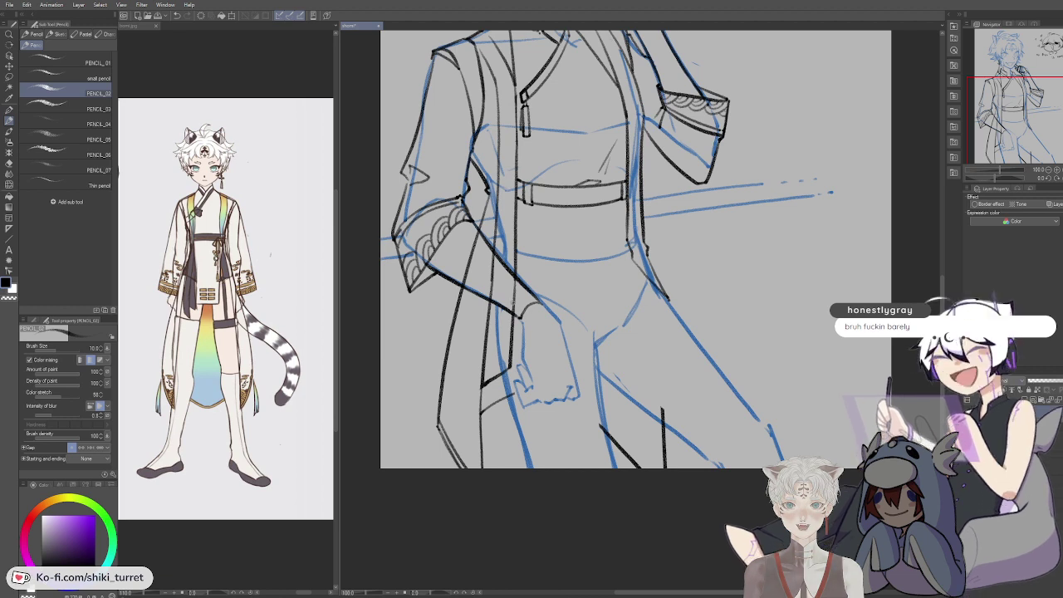
{"action": "key", "text": "c"}
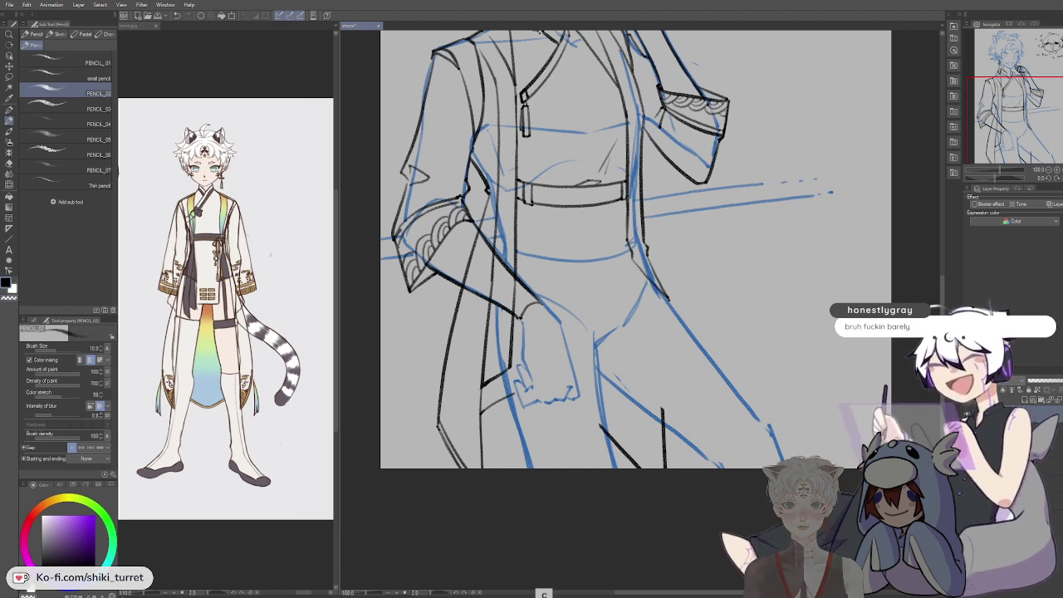
{"action": "key", "text": "ctrl+z"}
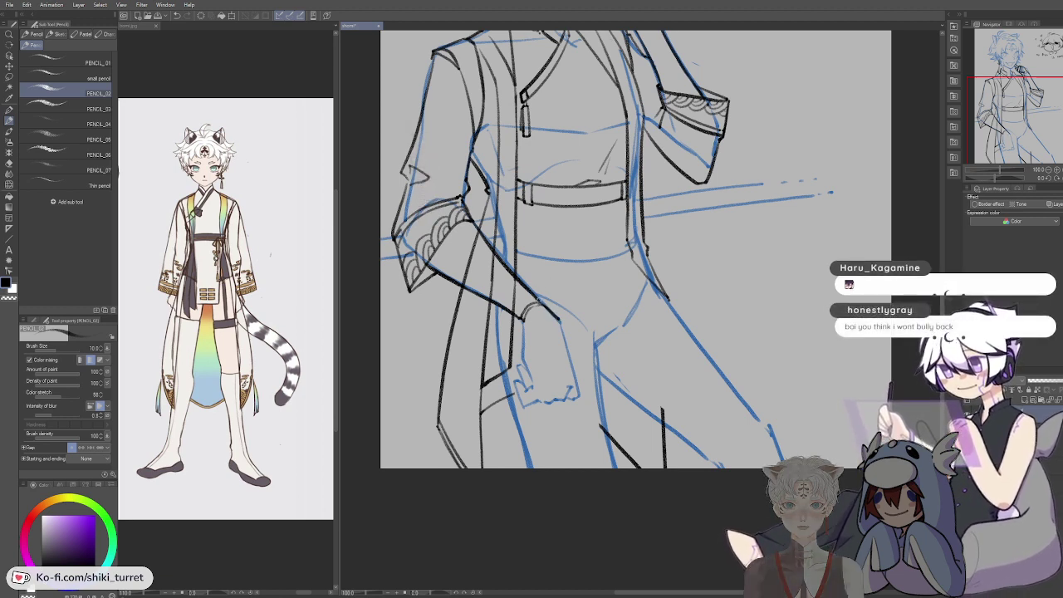
Step: Add a thin inner line parallel to the lowered forearm's underside, running from the cuff to the wrist
{"action": "left_click_drag", "start_coordinate": [579, 308], "coordinate": [579, 288]}
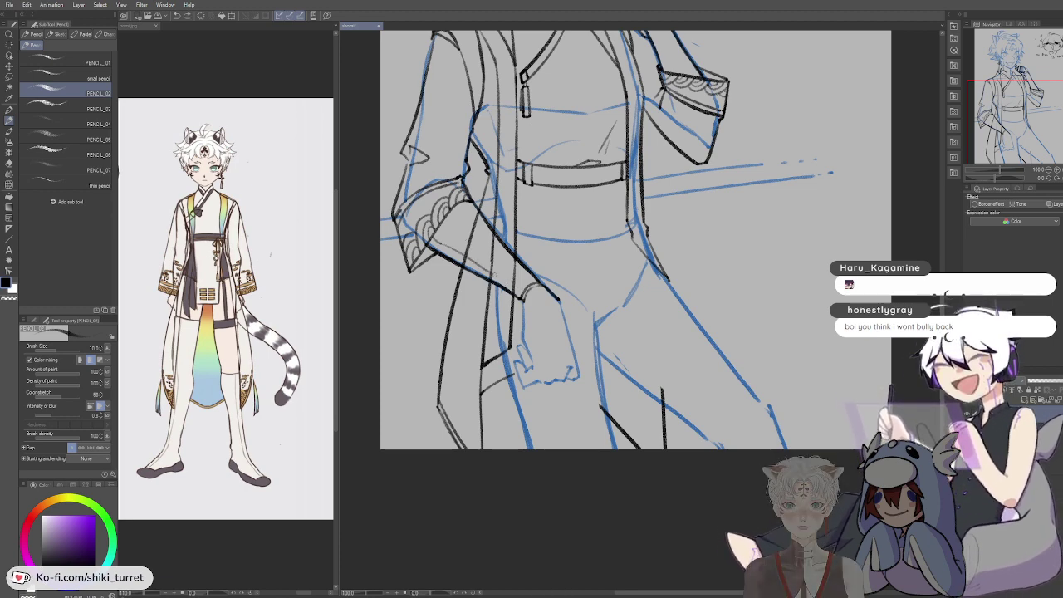
{"action": "key", "text": "ctrl+z"}
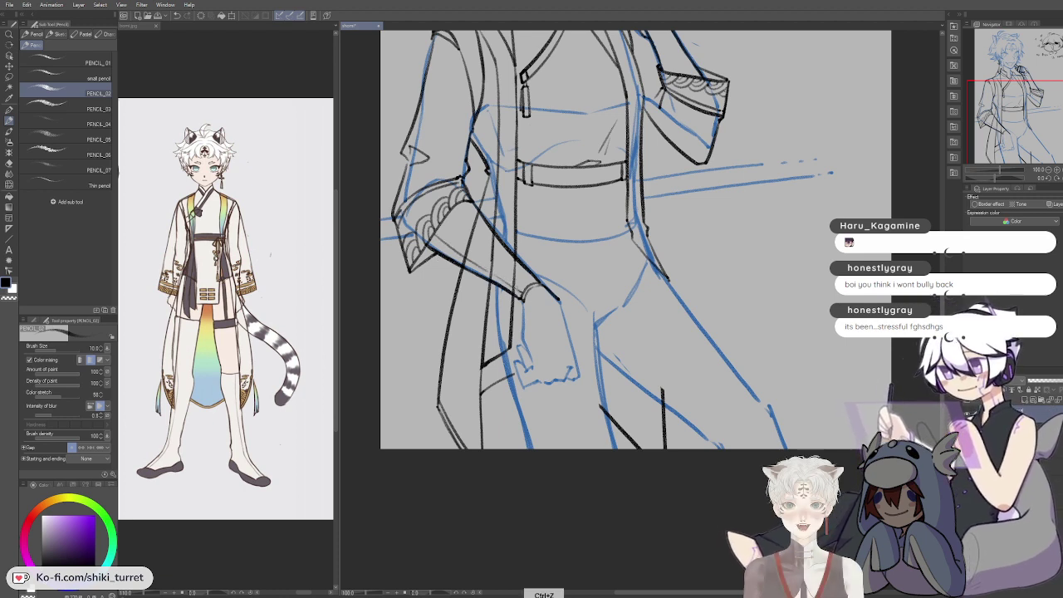
{"action": "left_click_drag", "start_coordinate": [501, 279], "coordinate": [523, 291]}
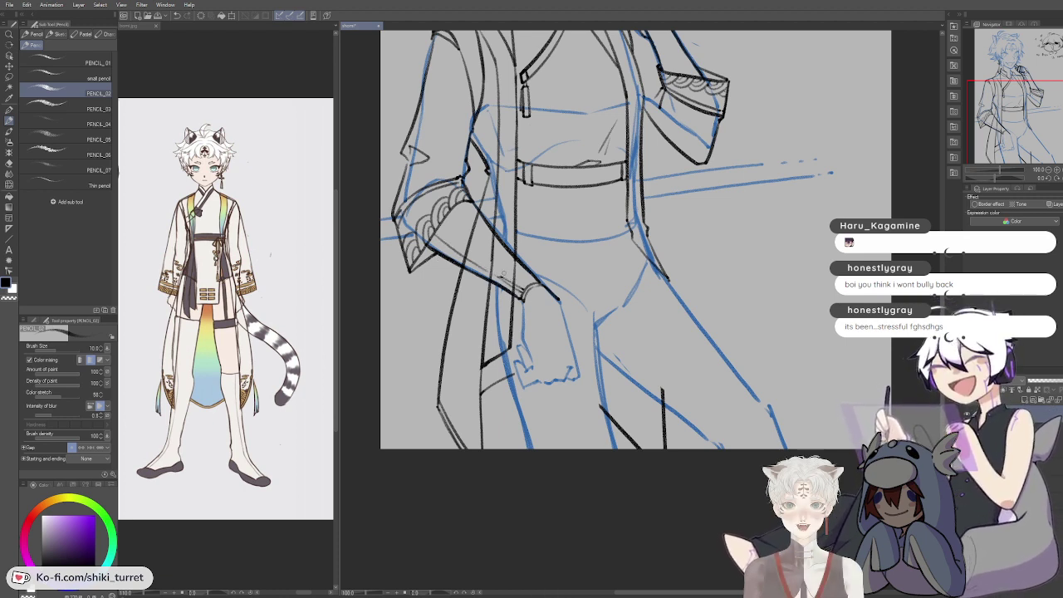
{"action": "key", "text": "ctrl+z"}
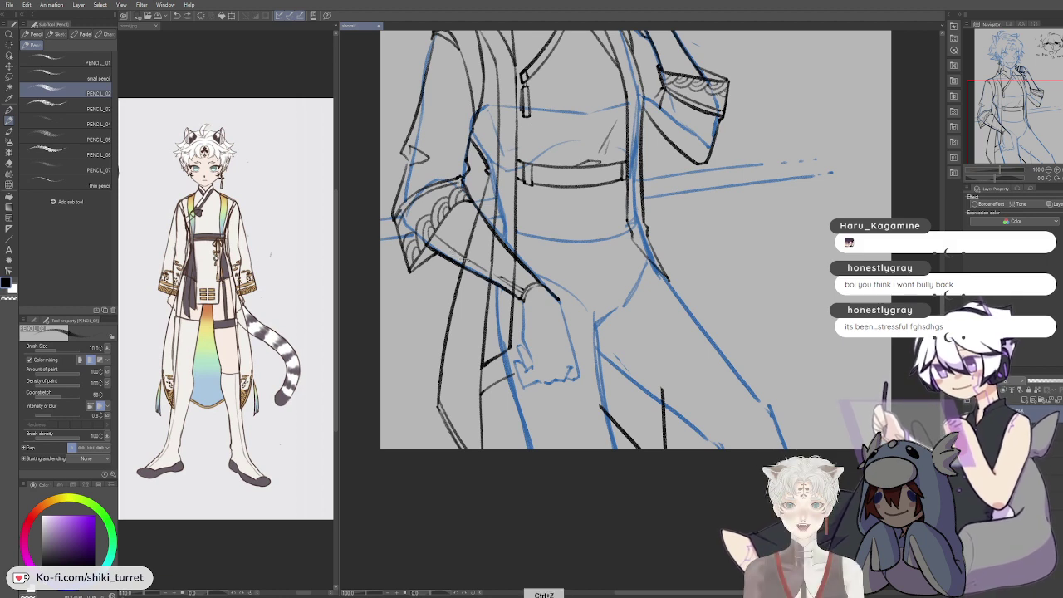
{"action": "left_click_drag", "start_coordinate": [433, 238], "coordinate": [475, 264]}
{"action": "key", "text": "ctrl+z"}
{"action": "key", "text": "ctrl+z"}
{"action": "key", "text": "ctrl+z"}
{"action": "key", "text": "ctrl+z"}
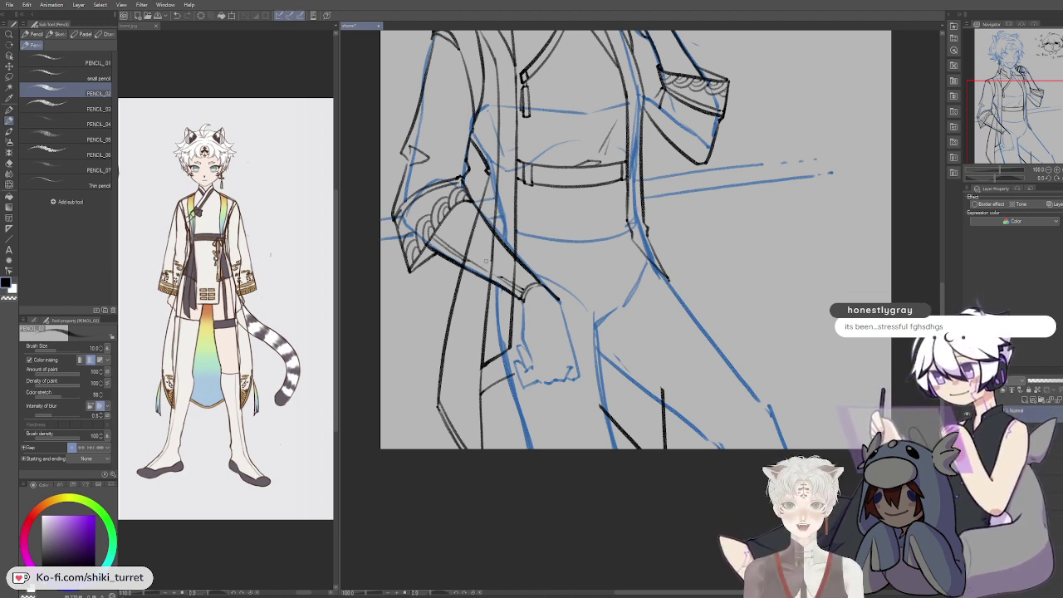
Step: Ink the thumb side of the lowered hand from the wrist down to the thumb tip
{"action": "left_click_drag", "start_coordinate": [556, 261], "coordinate": [553, 245]}
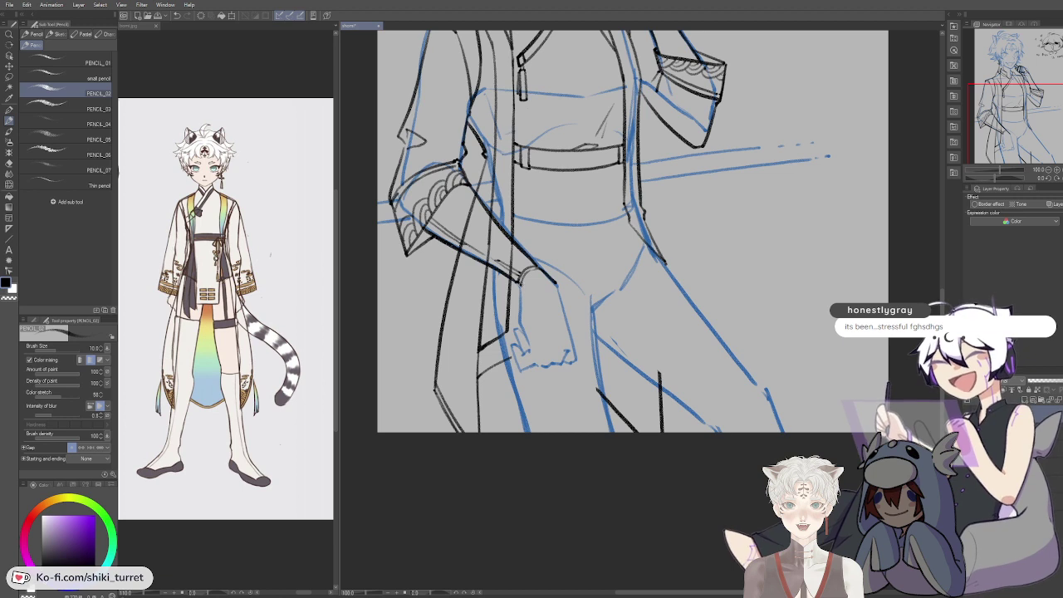
{"action": "key", "text": "ctrl+z"}
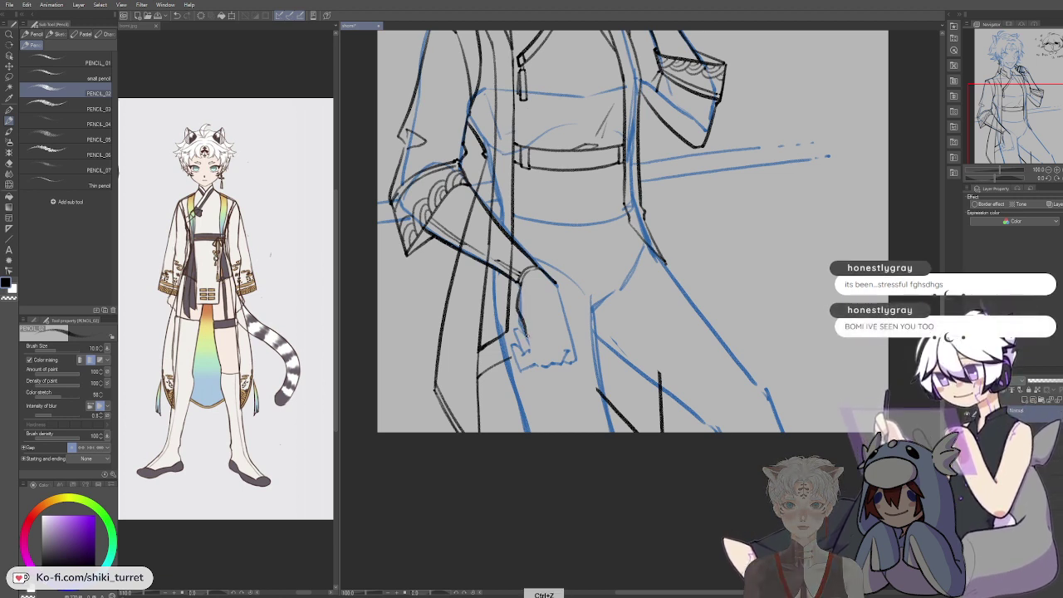
{"action": "key", "text": "ctrl+z"}
{"action": "key", "text": "ctrl+z"}
{"action": "mouse_move", "coordinate": [519, 312]}
{"action": "left_mouse_down"}
{"action": "mouse_move", "coordinate": [527, 339]}
{"action": "mouse_move", "coordinate": [504, 343]}
{"action": "mouse_move", "coordinate": [536, 350]}
{"action": "left_mouse_up"}
{"action": "key", "text": "ctrl+z"}
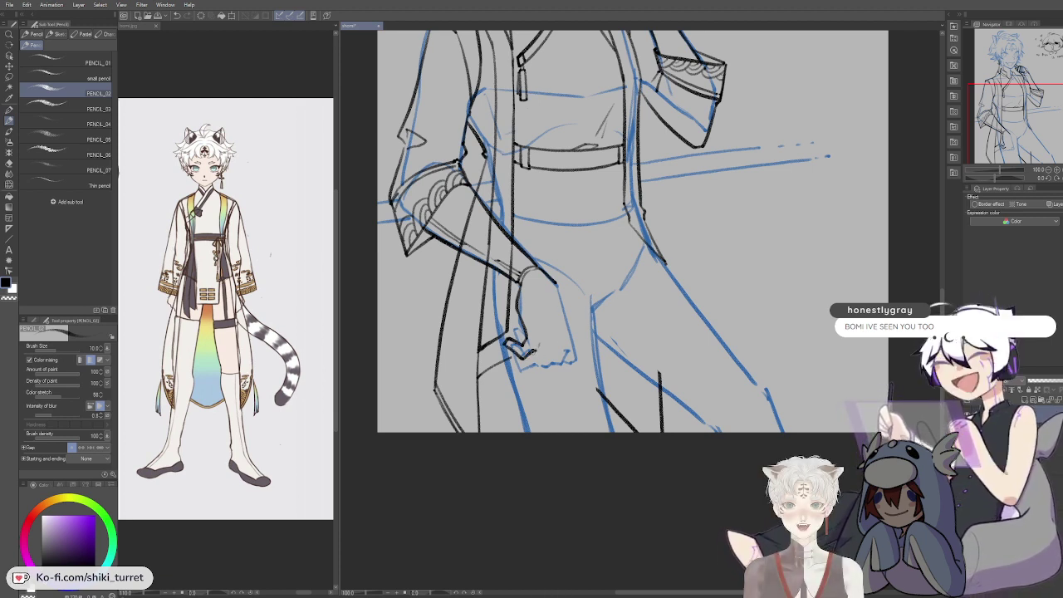
Step: Ink the curled fingers as a wavy line along the bottom of the lowered hand, redoing rough strokes
{"action": "key", "text": "ctrl+z"}
{"action": "key", "text": "ctrl+z"}
{"action": "key", "text": "ctrl+z"}
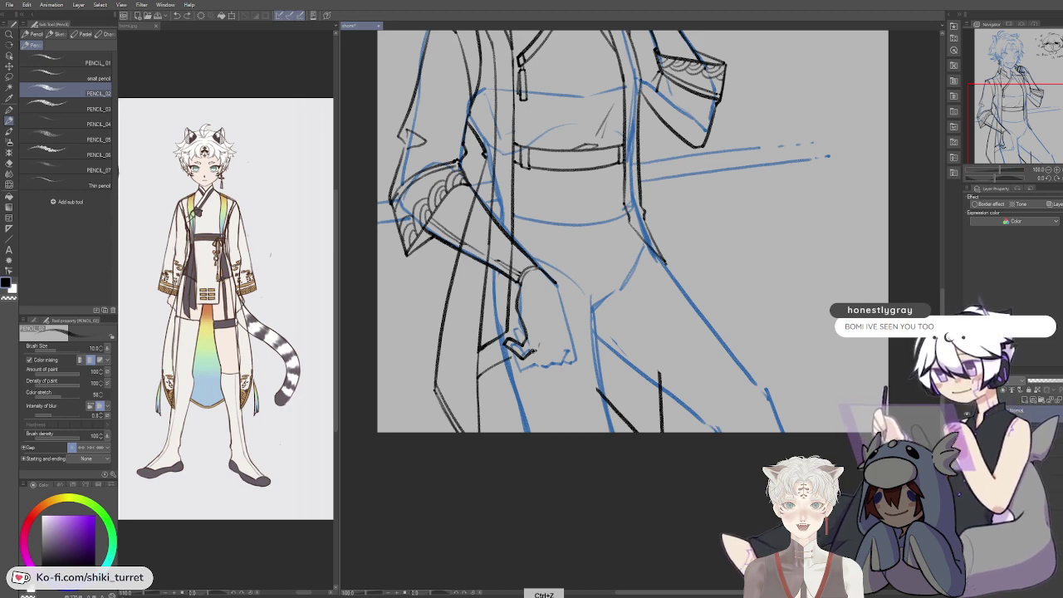
{"action": "left_click_drag", "start_coordinate": [532, 350], "coordinate": [542, 356]}
{"action": "left_click_drag", "start_coordinate": [540, 354], "coordinate": [550, 349]}
{"action": "key", "text": "ctrl+z"}
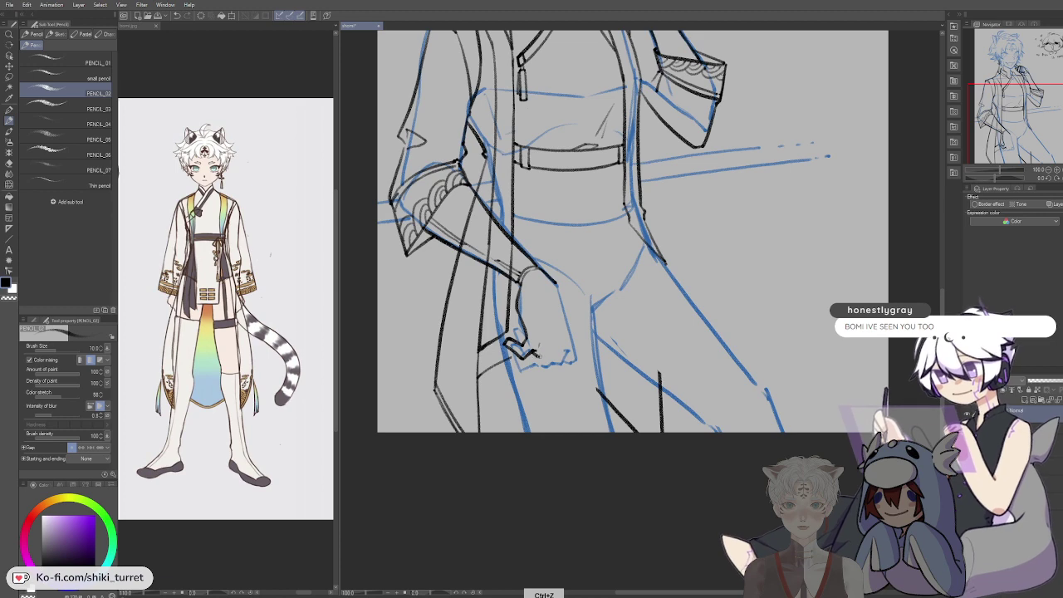
{"action": "left_click_drag", "start_coordinate": [549, 353], "coordinate": [560, 355]}
{"action": "key", "text": "ctrl+z"}
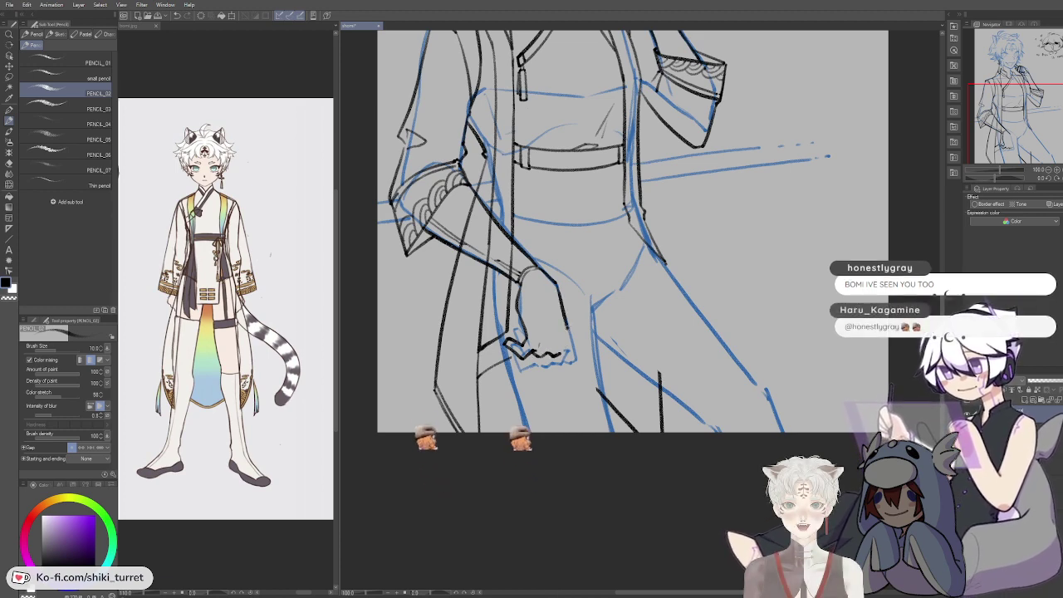
Step: Ink the outer edge of the lowered hand down to the fingers and add a thin line on its back
{"action": "left_click_drag", "start_coordinate": [555, 283], "coordinate": [567, 324]}
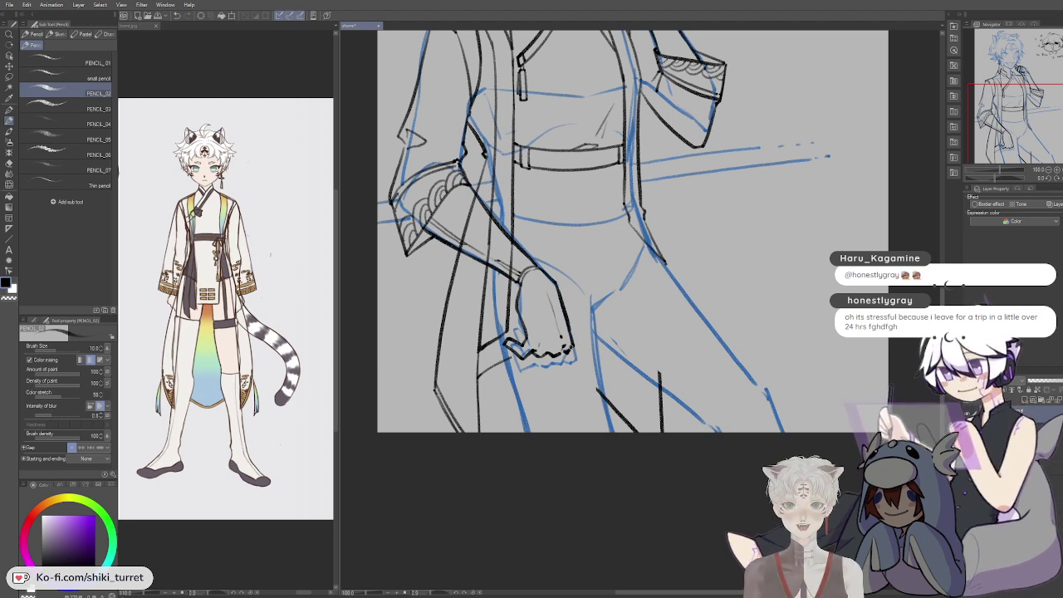
{"action": "key", "text": "ctrl+z"}
{"action": "key", "text": "ctrl+z"}
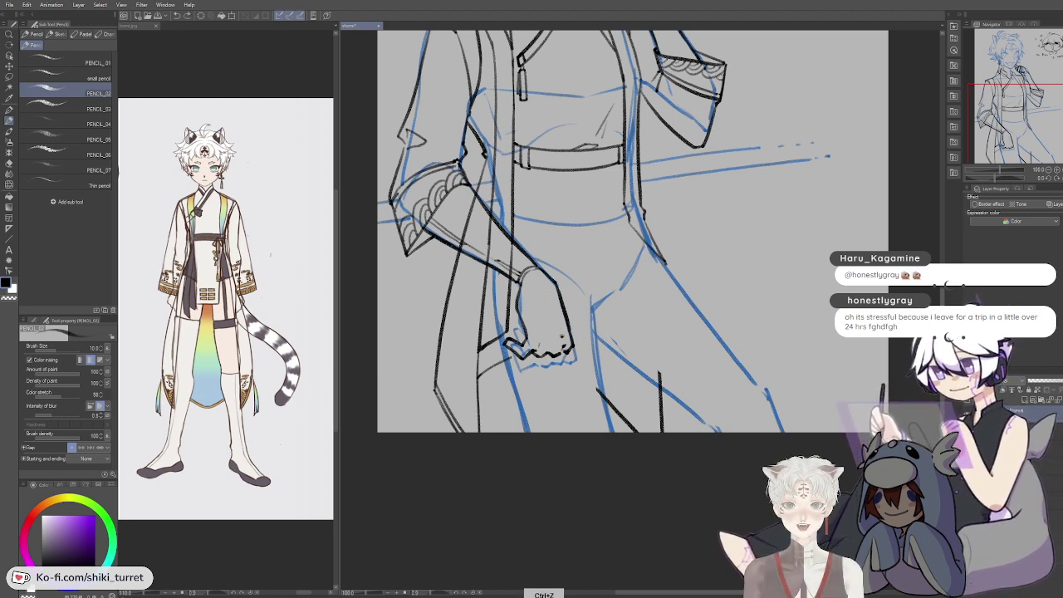
{"action": "left_click_drag", "start_coordinate": [555, 302], "coordinate": [565, 337]}
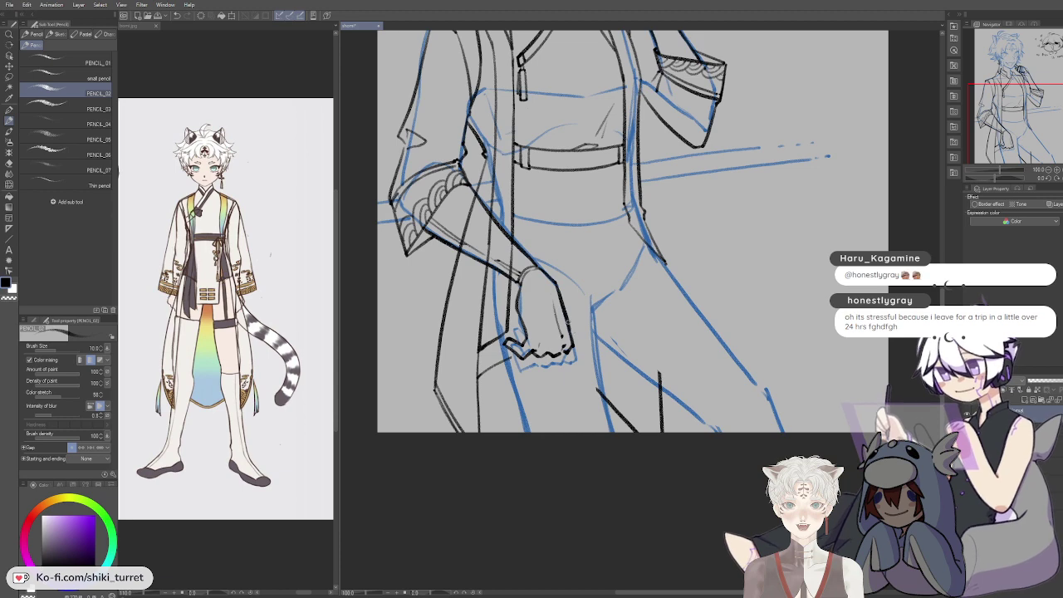
Step: Add small knuckle curves above the curled fingers of the lowered hand, redoing rough strokes
{"action": "key", "text": "space"}
{"action": "mouse_move", "coordinate": [575, 292]}
{"action": "left_mouse_down"}
{"action": "mouse_move", "coordinate": [562, 300]}
{"action": "mouse_move", "coordinate": [563, 290]}
{"action": "left_mouse_up"}
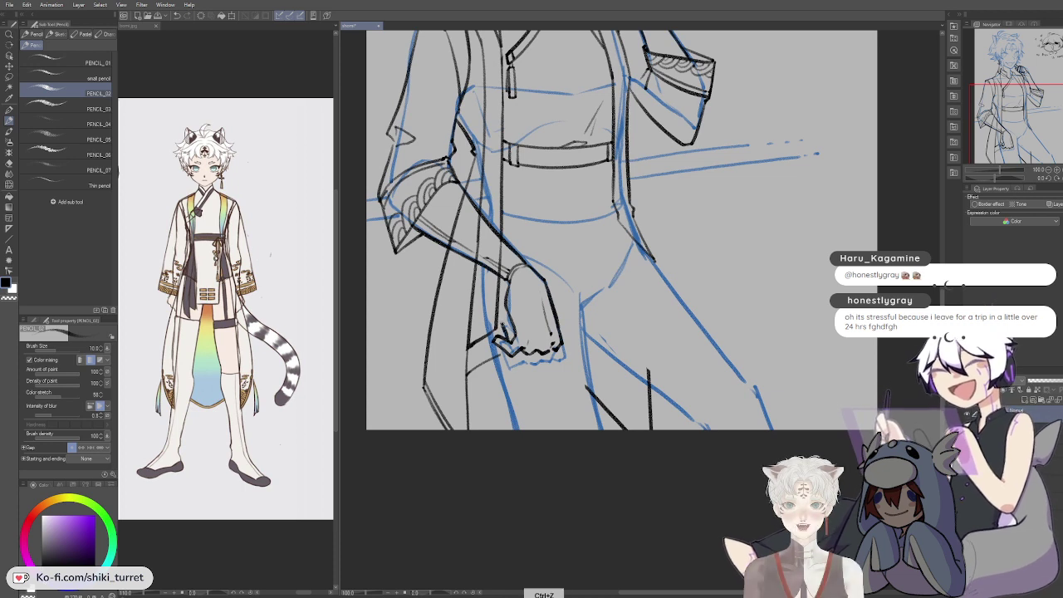
{"action": "key", "text": "ctrl+z"}
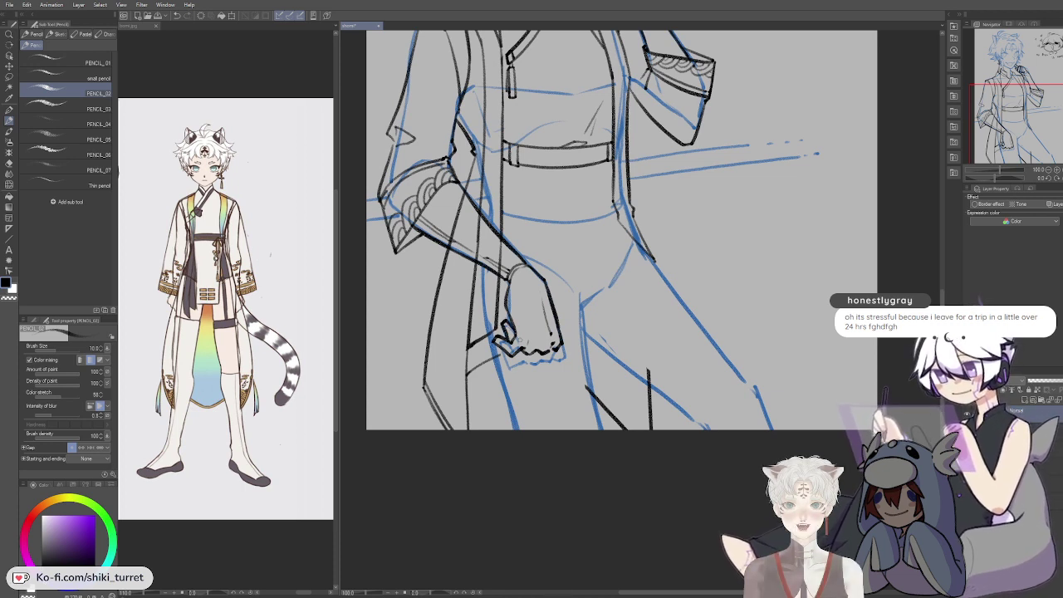
{"action": "mouse_move", "coordinate": [505, 321]}
{"action": "left_mouse_down"}
{"action": "mouse_move", "coordinate": [517, 332]}
{"action": "mouse_move", "coordinate": [552, 291]}
{"action": "left_mouse_up"}
{"action": "key", "text": "ctrl+z"}
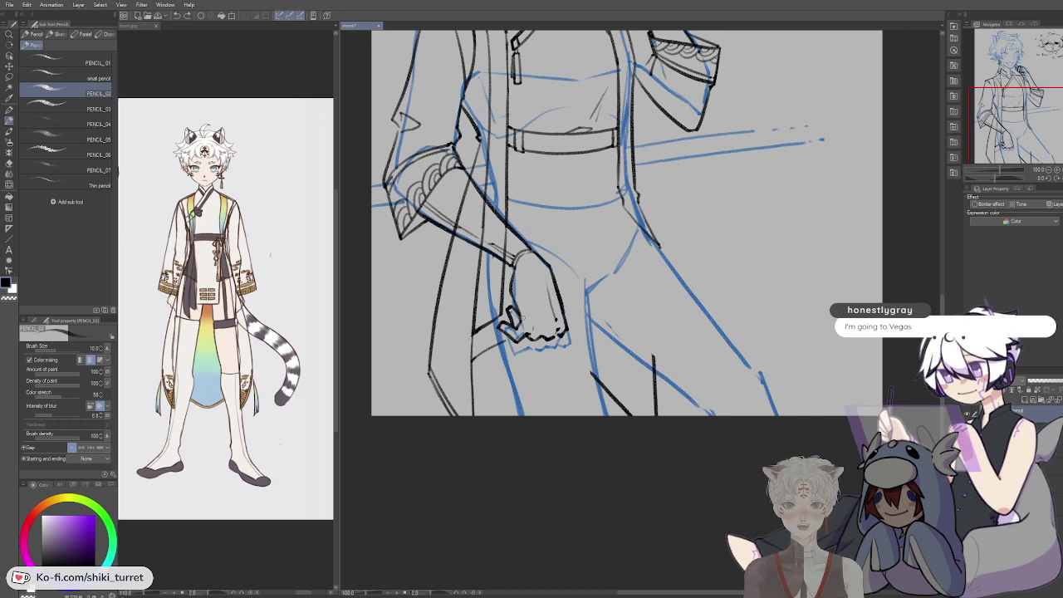
{"action": "key", "text": "ctrl+z"}
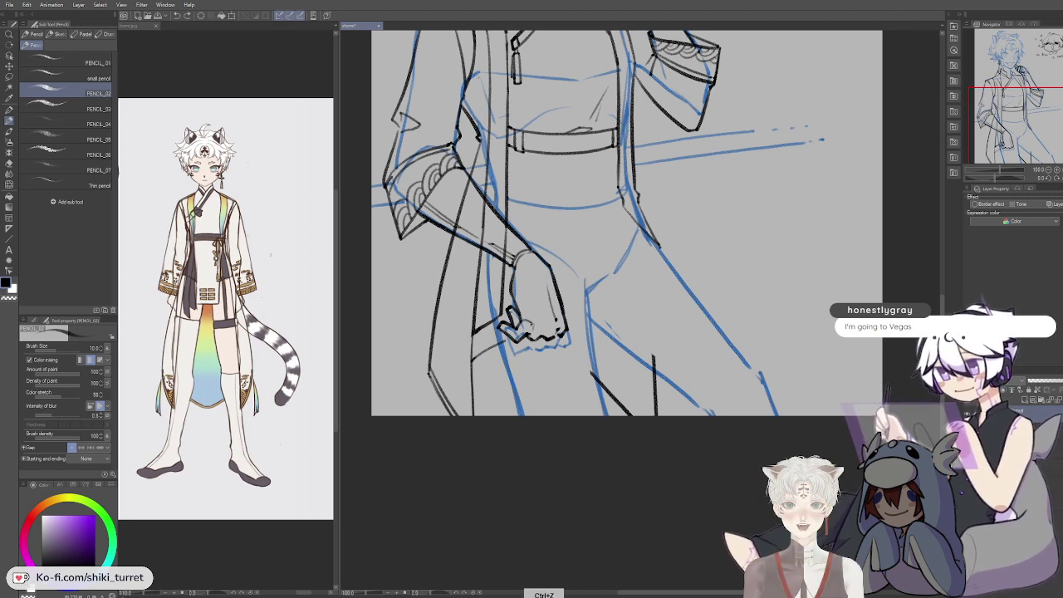
{"action": "key", "text": "ctrl+z"}
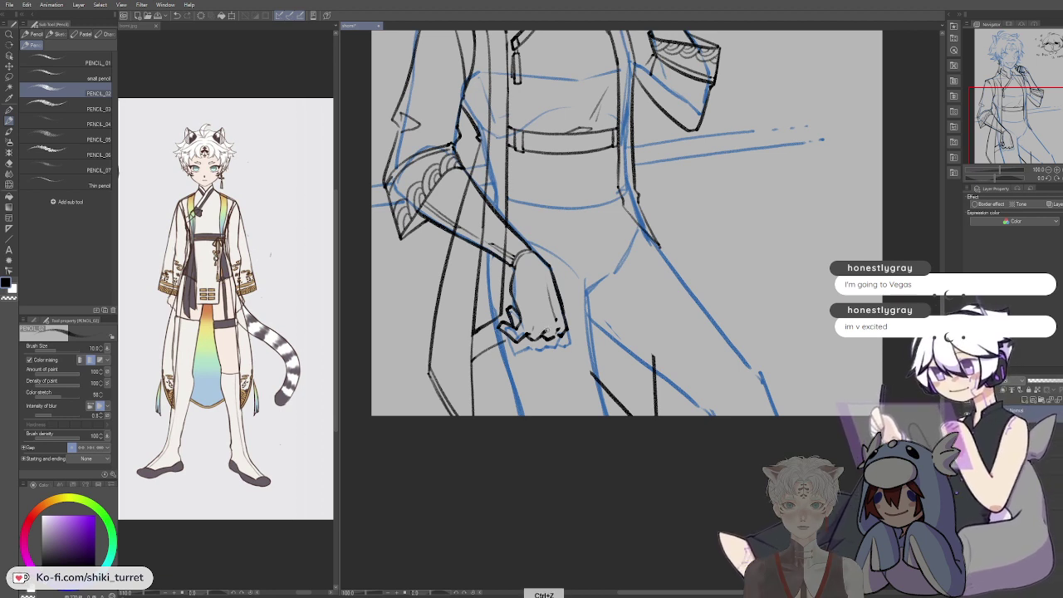
{"action": "key", "text": "ctrl+z"}
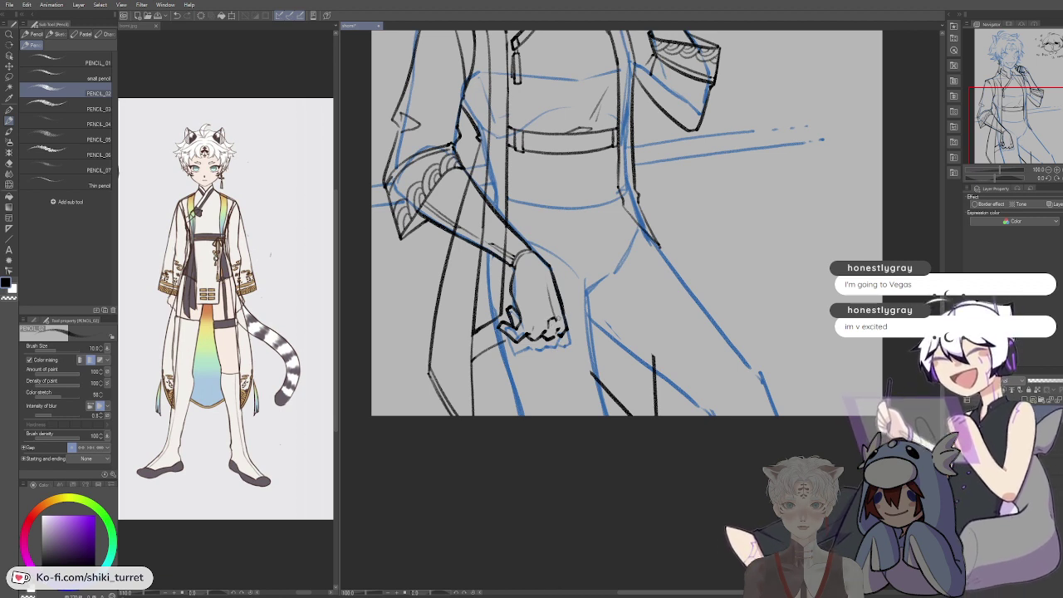
{"action": "key", "text": "ctrl+z"}
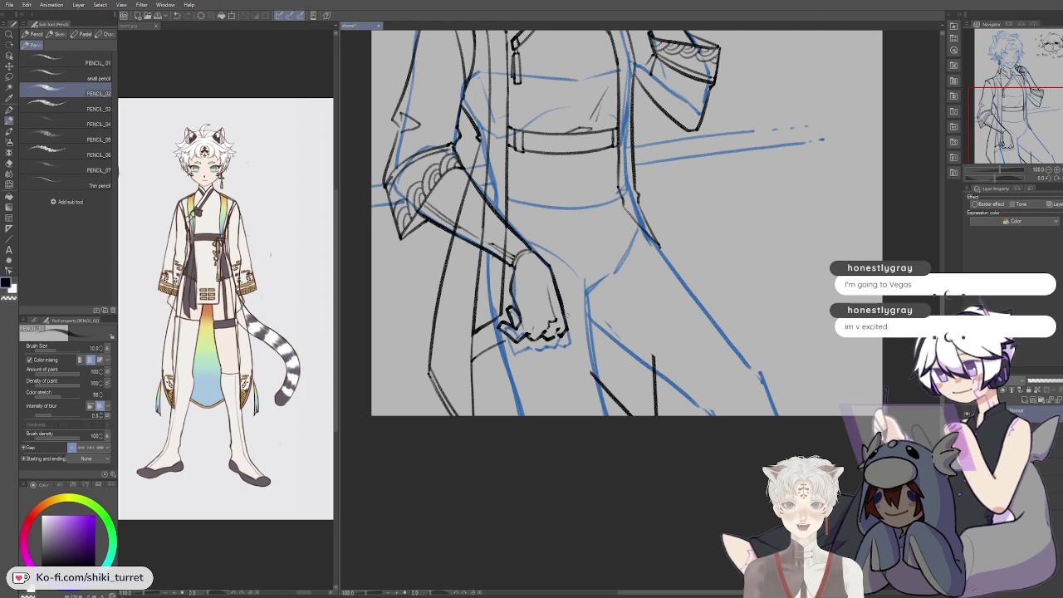
{"action": "key", "text": "ctrl+z"}
{"action": "left_click_drag", "start_coordinate": [557, 339], "coordinate": [567, 334]}
{"action": "key", "text": "ctrl+z"}
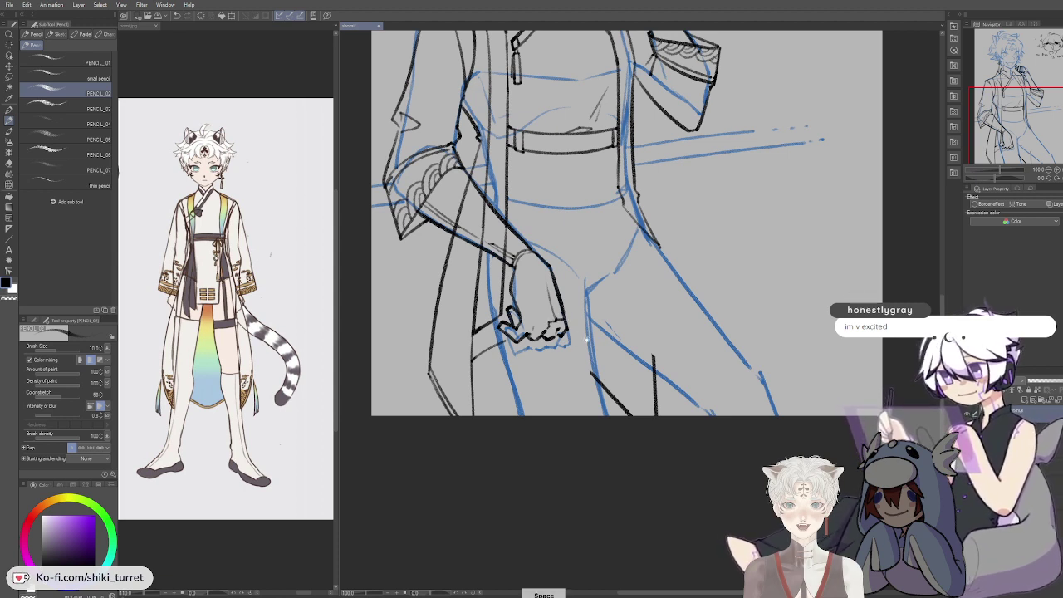
Step: Erase the robe lines that cross the lowered forearm near the wrist
{"action": "left_click_drag", "start_coordinate": [588, 342], "coordinate": [577, 377]}
{"action": "scroll", "coordinate": [578, 379], "scroll_direction": "up", "scroll_amount": 5}
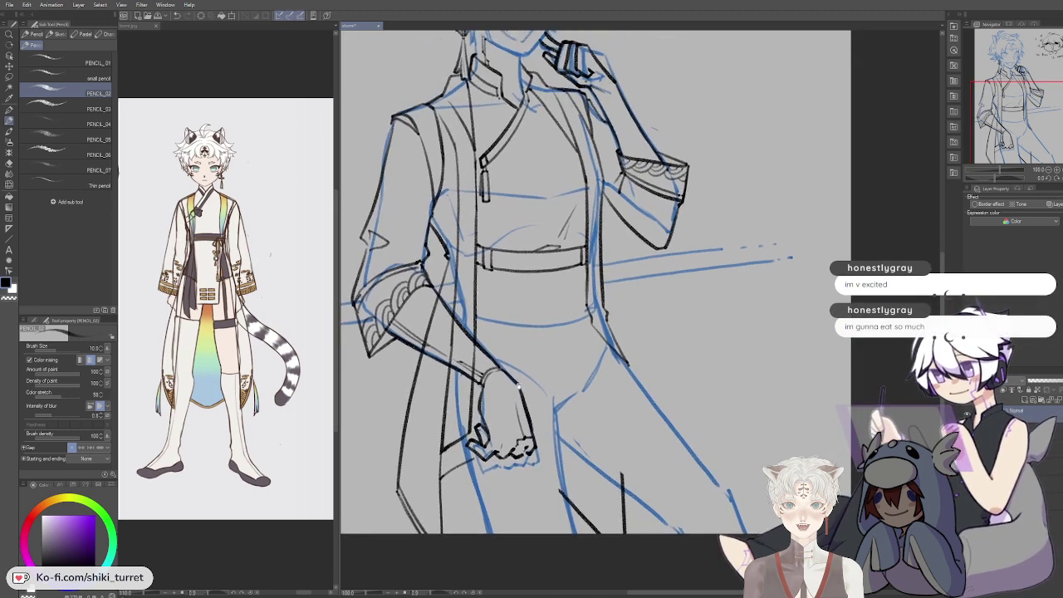
{"action": "left_click_drag", "start_coordinate": [534, 421], "coordinate": [557, 233]}
{"action": "left_click_drag", "start_coordinate": [616, 350], "coordinate": [599, 416]}
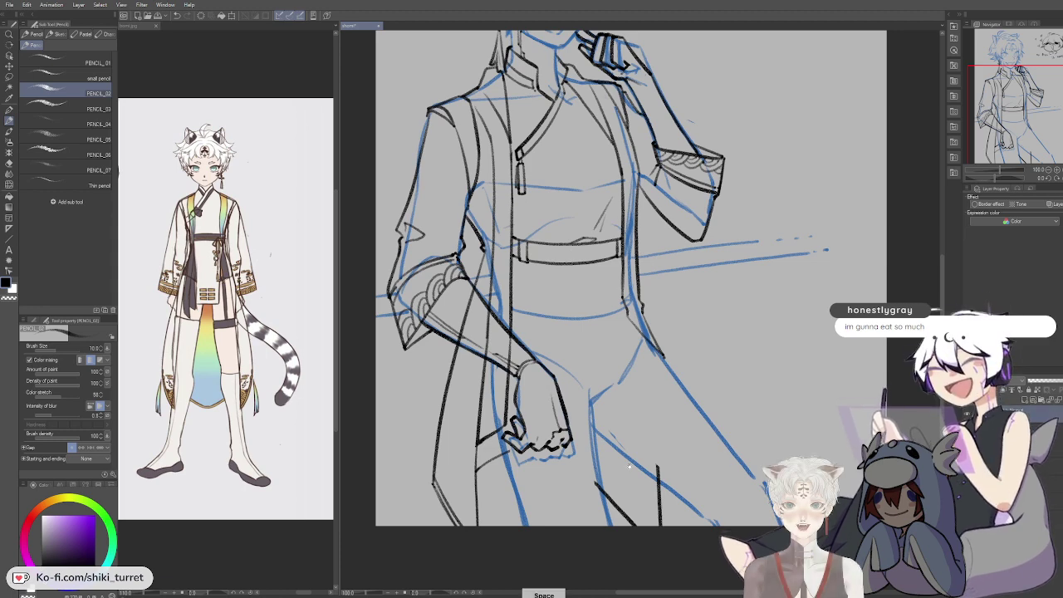
{"action": "scroll", "coordinate": [629, 279], "scroll_direction": "down", "scroll_amount": 2}
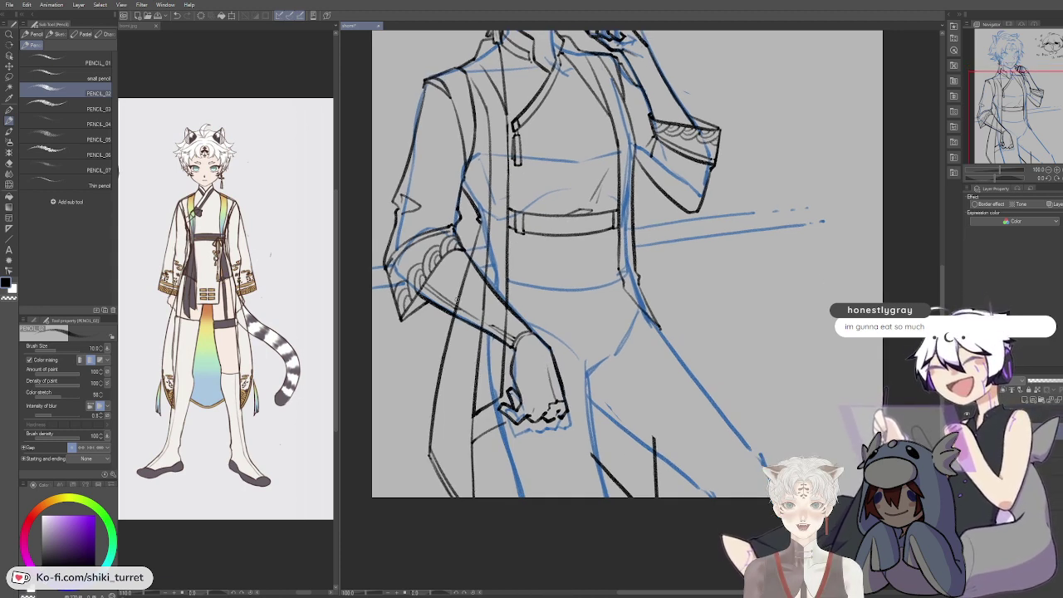
{"action": "key", "text": "e"}
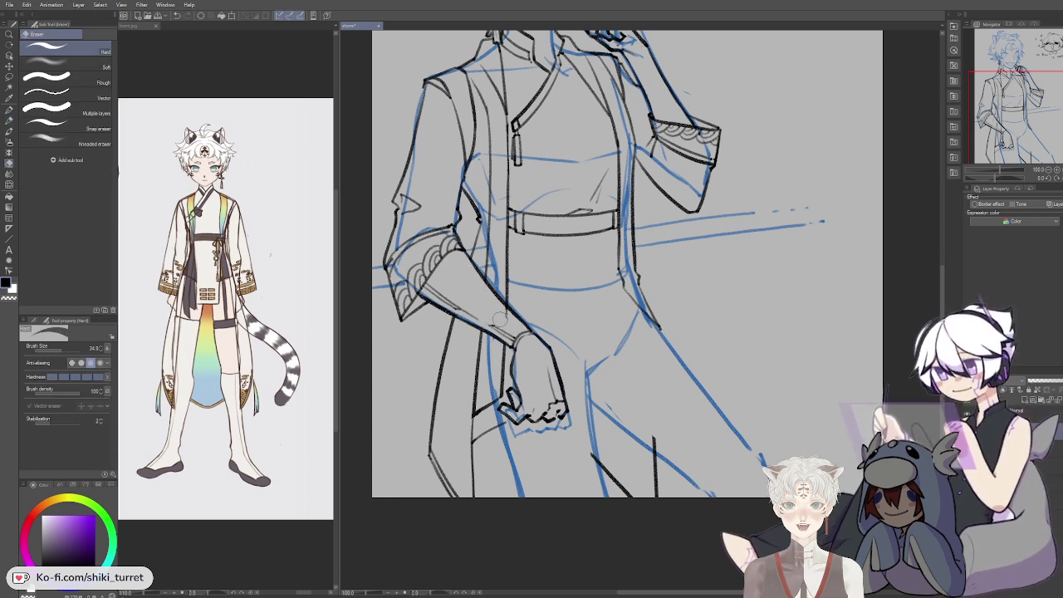
{"action": "key", "text": "p"}
{"action": "mouse_move", "coordinate": [657, 297]}
{"action": "left_mouse_down"}
{"action": "mouse_move", "coordinate": [676, 273]}
{"action": "mouse_move", "coordinate": [731, 269]}
{"action": "left_mouse_up"}
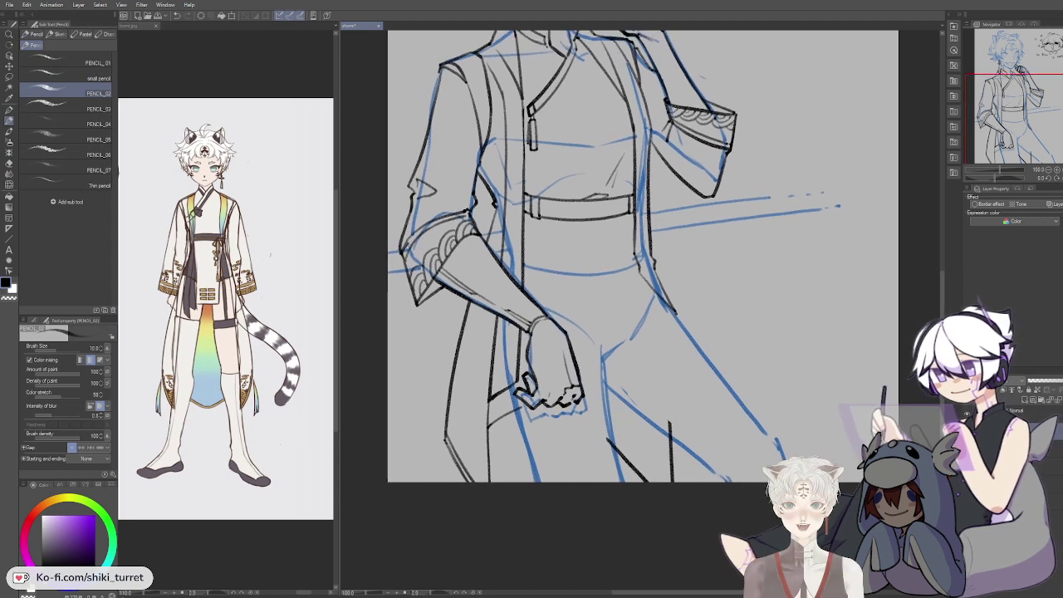
{"action": "left_click_drag", "start_coordinate": [776, 330], "coordinate": [734, 344]}
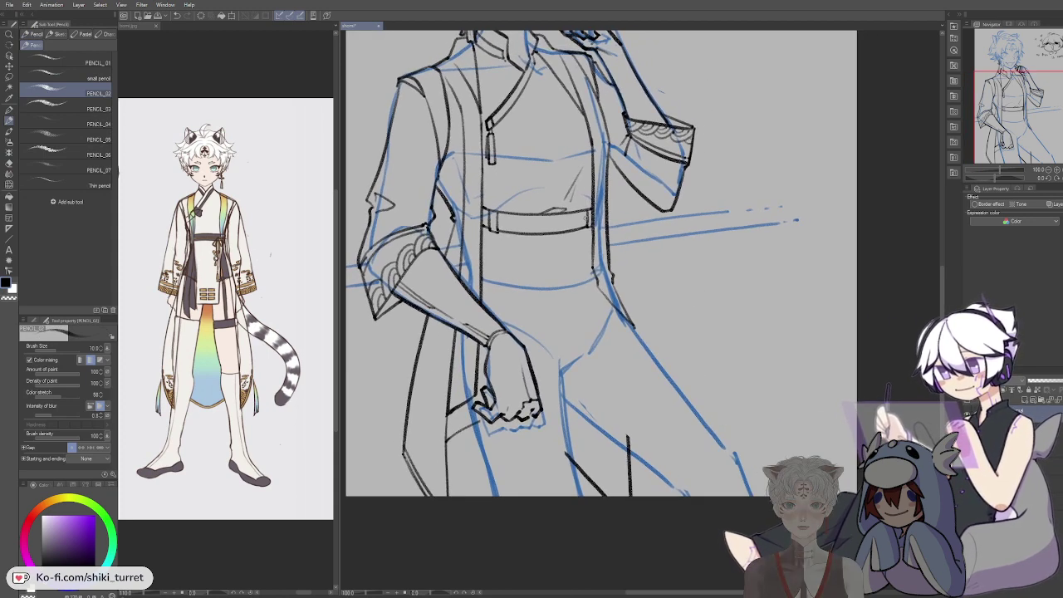
{"action": "key", "text": "ctrl+z"}
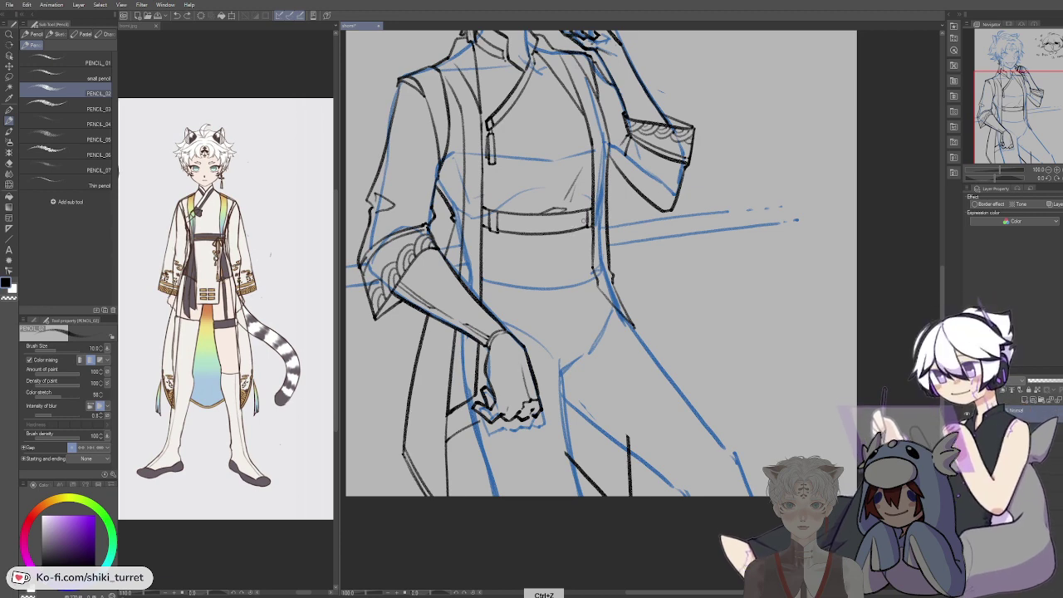
{"action": "mouse_move", "coordinate": [585, 219]}
{"action": "left_mouse_down"}
{"action": "mouse_move", "coordinate": [568, 246]}
{"action": "mouse_move", "coordinate": [576, 229]}
{"action": "mouse_move", "coordinate": [575, 251]}
{"action": "mouse_move", "coordinate": [588, 236]}
{"action": "left_mouse_up"}
{"action": "key", "text": "ctrl+z"}
{"action": "key", "text": "ctrl+z"}
{"action": "key", "text": "ctrl+z"}
{"action": "key", "text": "ctrl+z"}
{"action": "key", "text": "ctrl+z"}
{"action": "key", "text": "ctrl+z"}
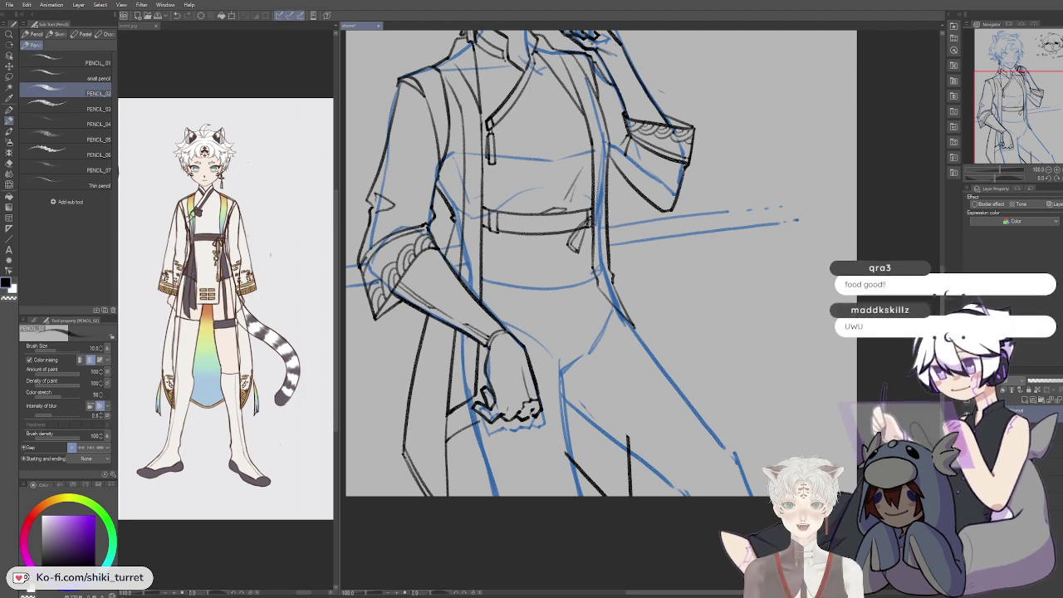
{"action": "key", "text": "ctrl+z"}
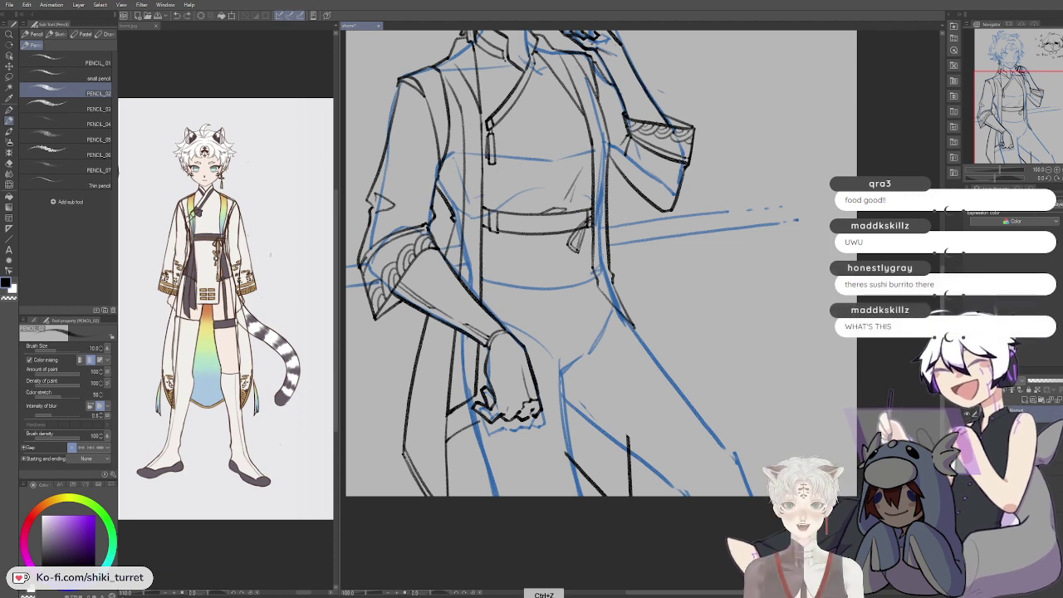
{"action": "left_click_drag", "start_coordinate": [583, 232], "coordinate": [584, 250]}
{"action": "key", "text": "ctrl+z"}
{"action": "key", "text": "ctrl+z"}
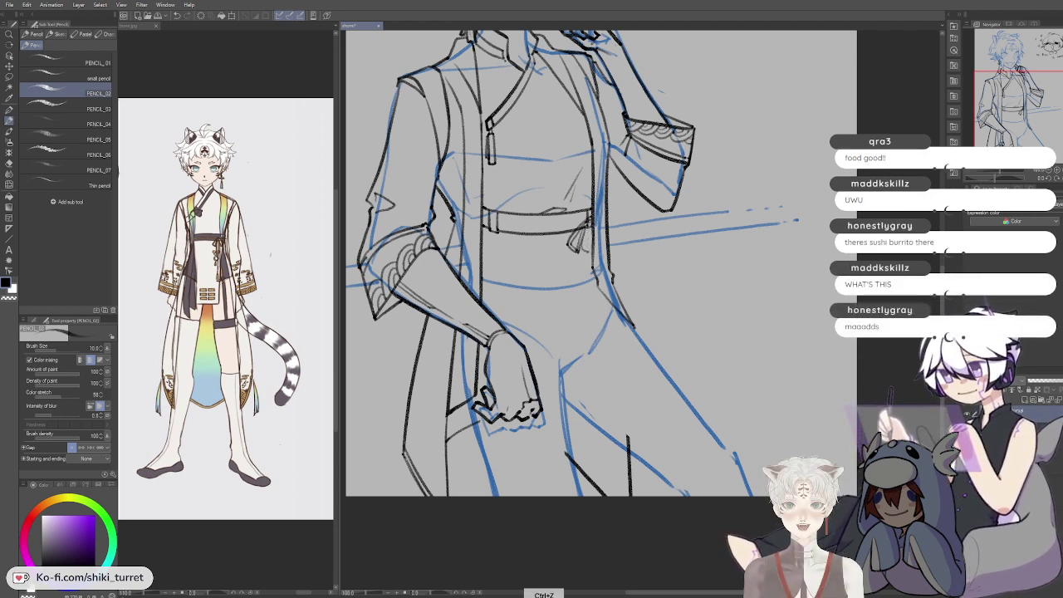
{"action": "key", "text": "ctrl+z"}
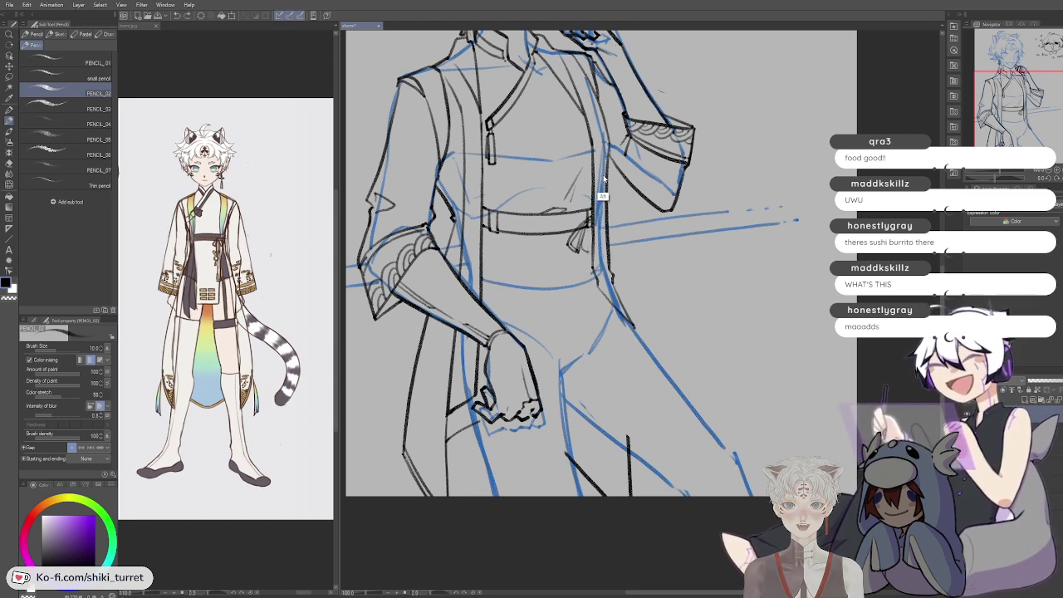
{"action": "key", "text": "alt"}
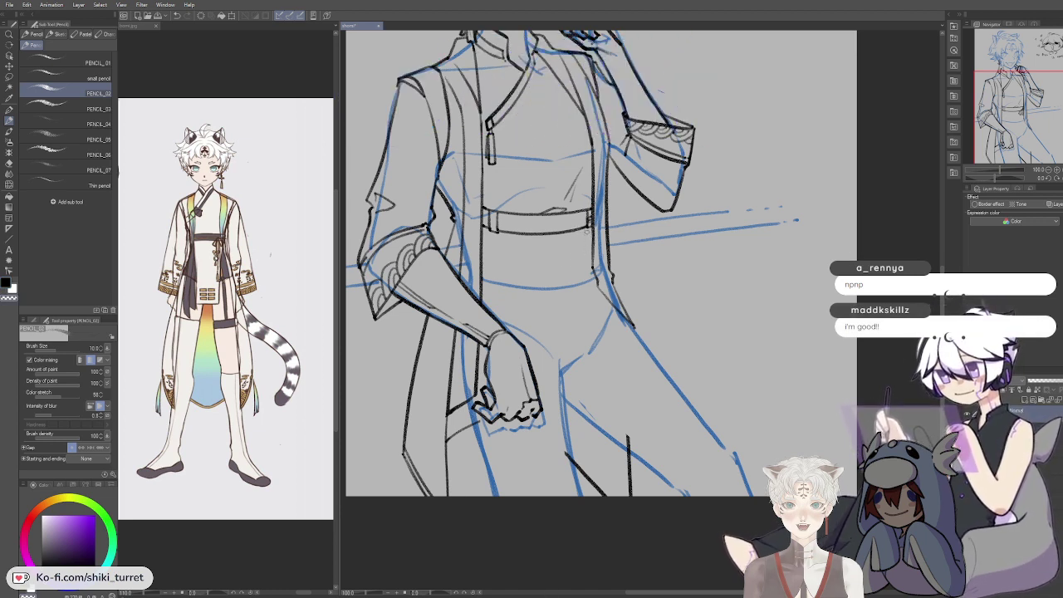
Step: Draw a small knot with rounded loops hanging from the belt beside the open robe edge, redoing rough strokes
{"action": "mouse_move", "coordinate": [585, 218]}
{"action": "left_mouse_down"}
{"action": "mouse_move", "coordinate": [566, 240]}
{"action": "mouse_move", "coordinate": [585, 222]}
{"action": "mouse_move", "coordinate": [576, 226]}
{"action": "left_mouse_up"}
{"action": "key", "text": "ctrl+z"}
{"action": "key", "text": "ctrl+z"}
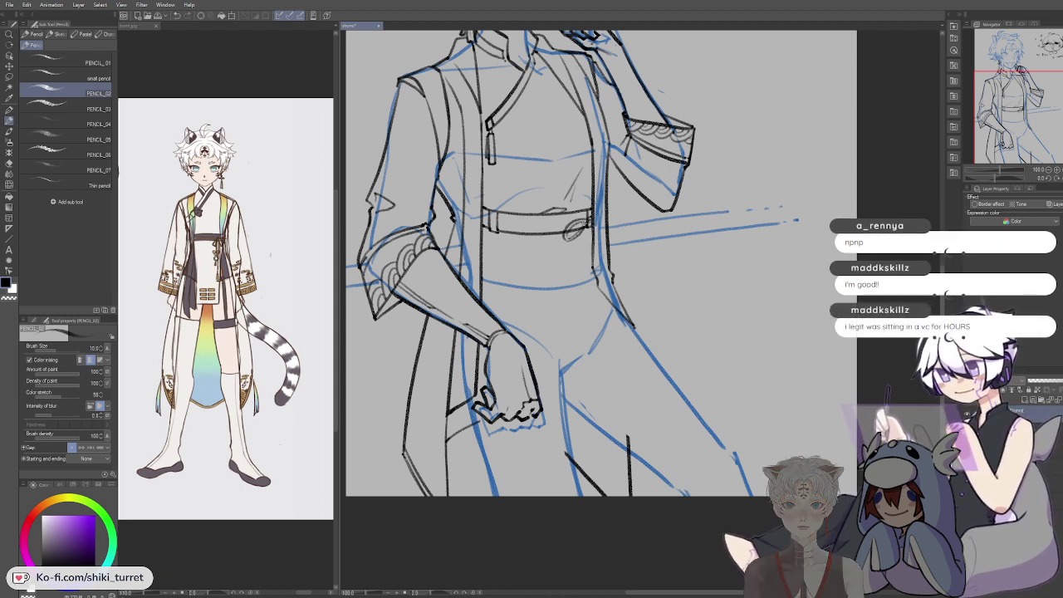
{"action": "left_click_drag", "start_coordinate": [576, 230], "coordinate": [585, 238]}
{"action": "key", "text": "ctrl+z"}
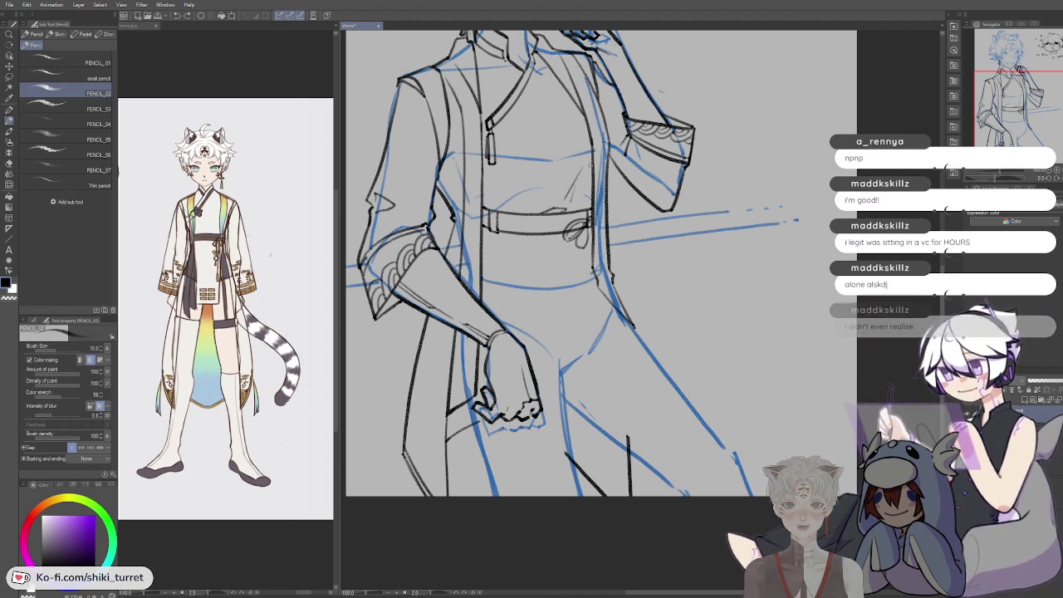
{"action": "key", "text": "ctrl+z"}
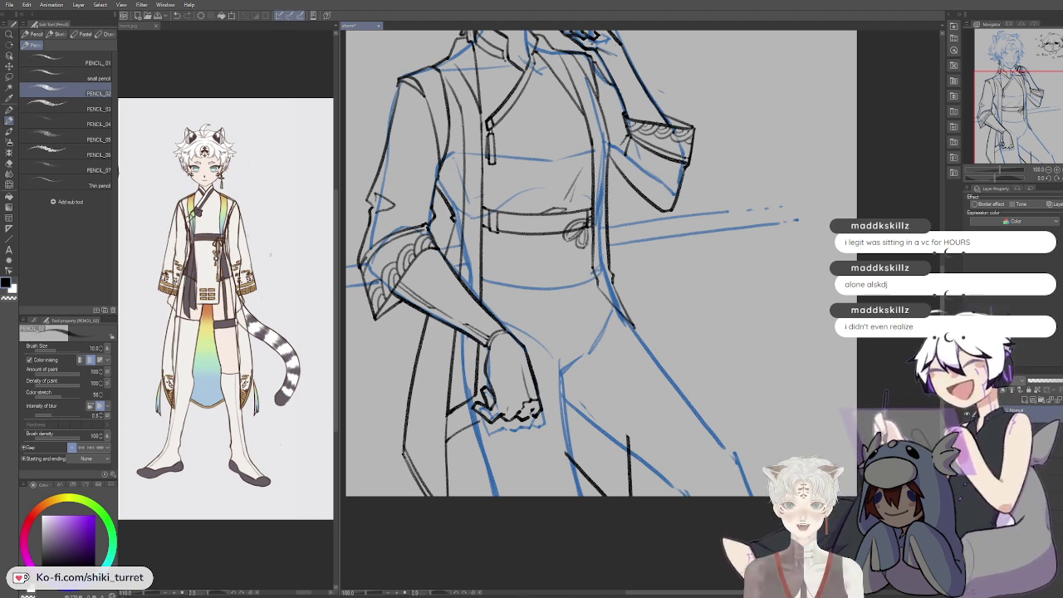
{"action": "key", "text": "ctrl+z"}
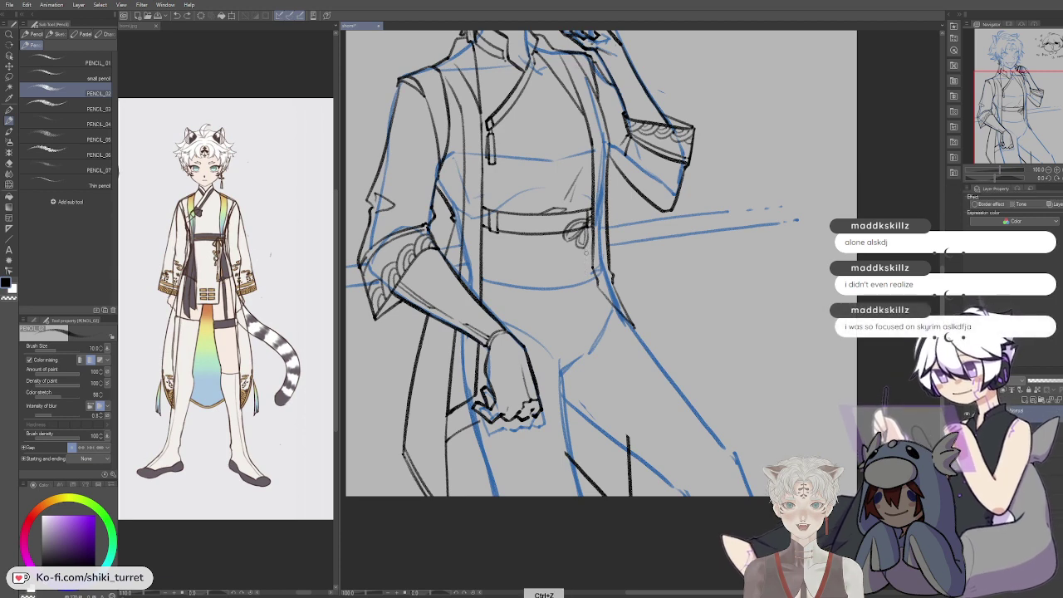
Step: Draw a thin cord hanging straight down from the belt knot and clean up its lower end
{"action": "left_click_drag", "start_coordinate": [584, 248], "coordinate": [584, 266]}
{"action": "key", "text": "ctrl+z"}
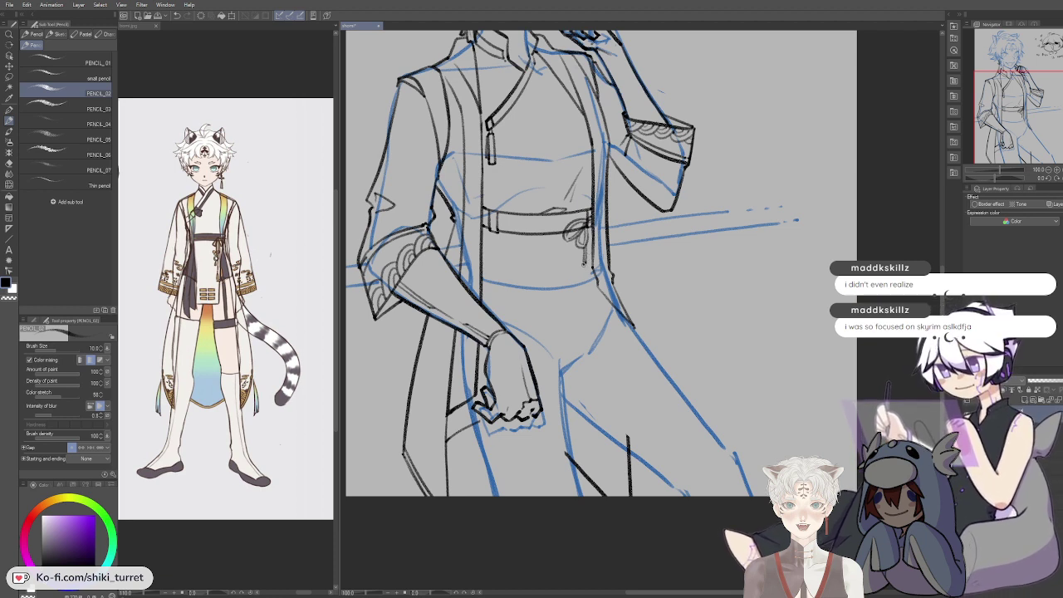
{"action": "key", "text": "c"}
{"action": "left_click_drag", "start_coordinate": [586, 271], "coordinate": [583, 261]}
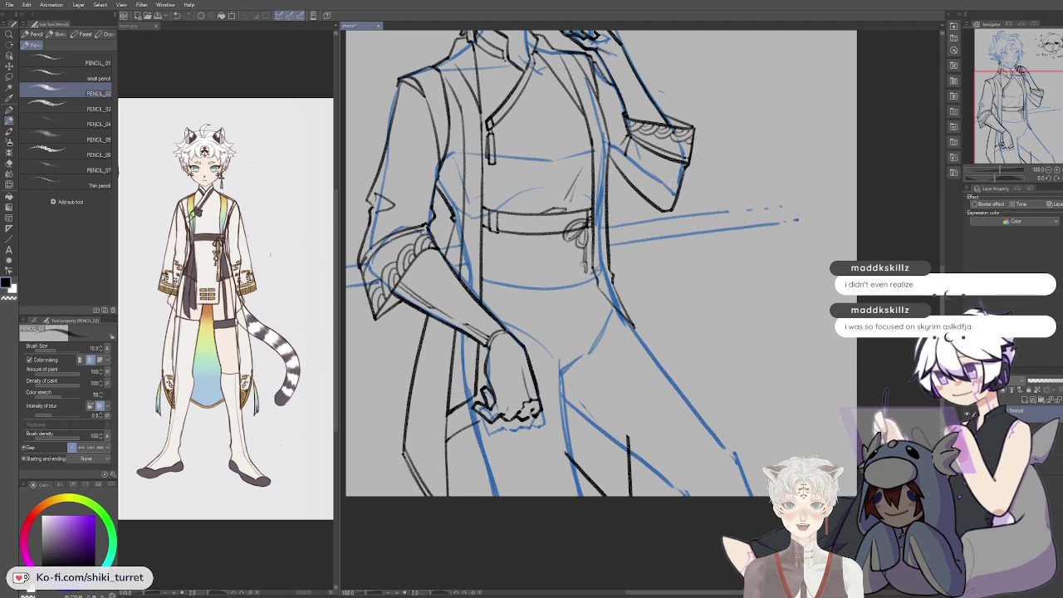
{"action": "left_click_drag", "start_coordinate": [584, 263], "coordinate": [584, 273]}
{"action": "key", "text": "c"}
{"action": "key", "text": "ctrl+z"}
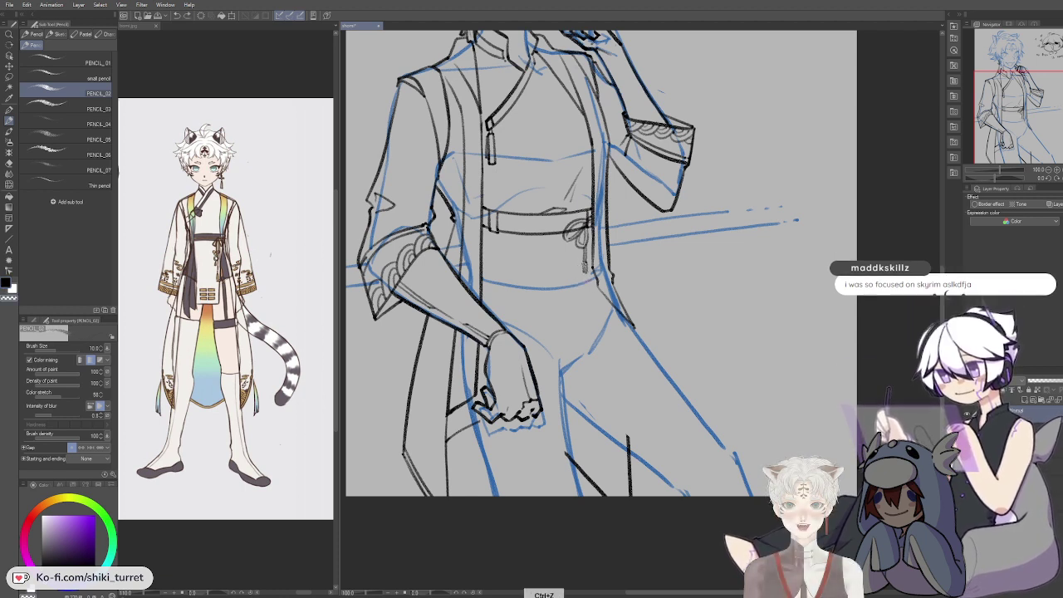
Step: Draw a round ring-shaped bead at the lower end of the belt knot's cord
{"action": "key", "text": "c"}
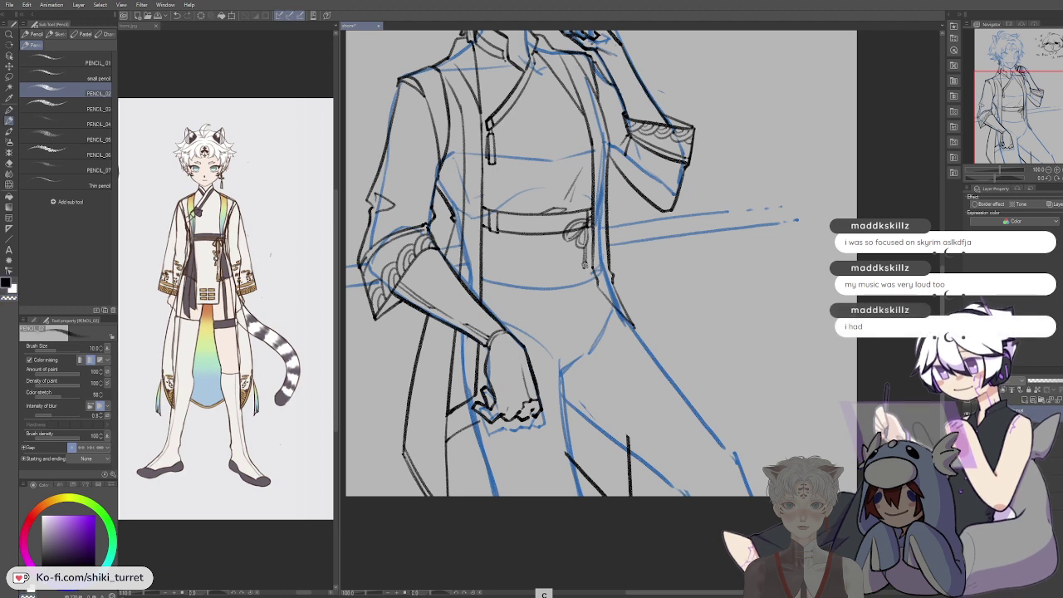
{"action": "key", "text": "ctrl+z"}
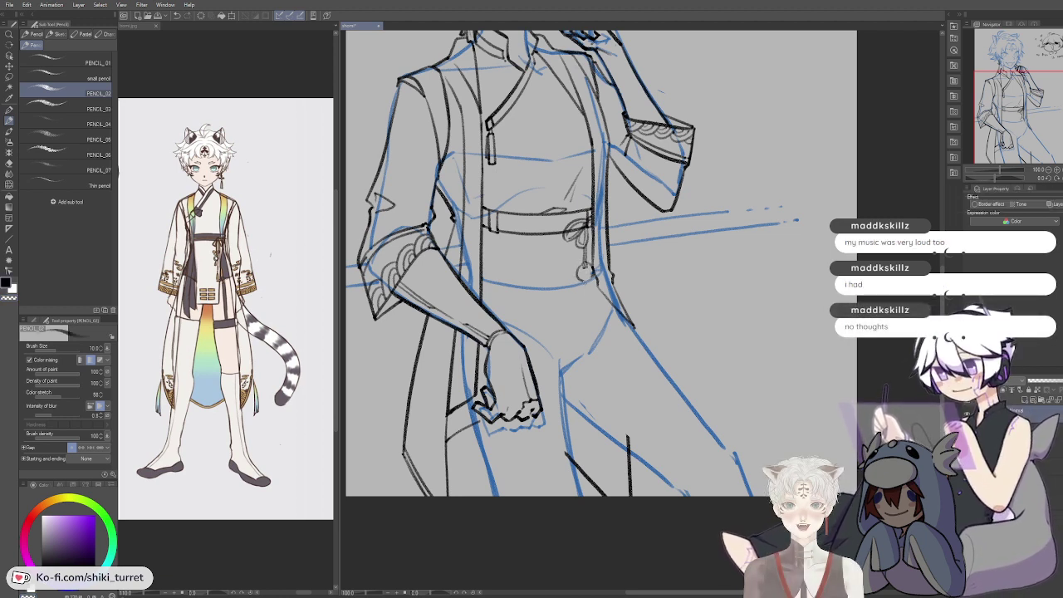
{"action": "key", "text": "ctrl+z"}
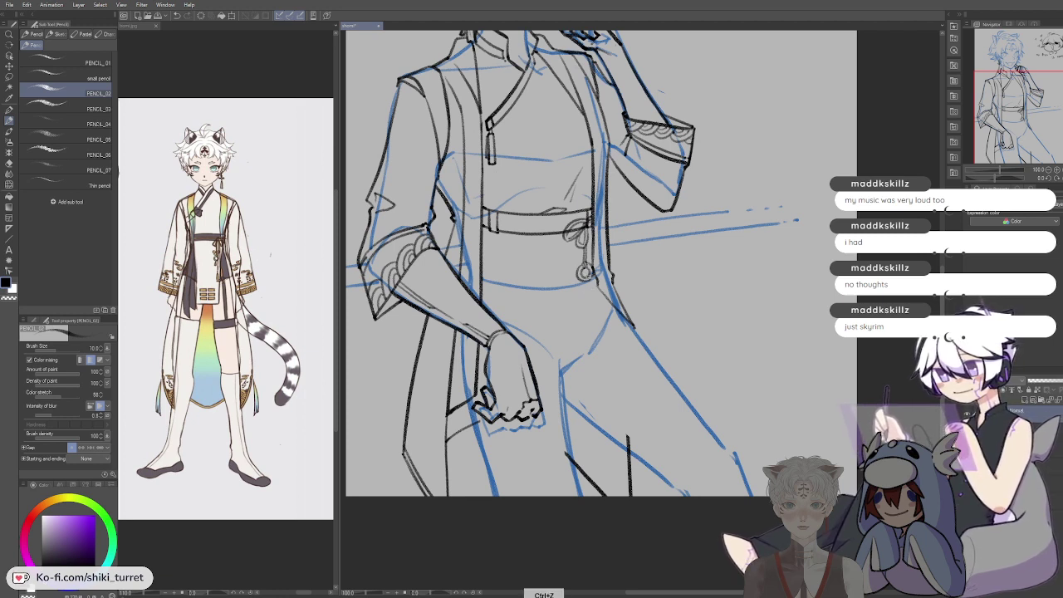
{"action": "key", "text": "c"}
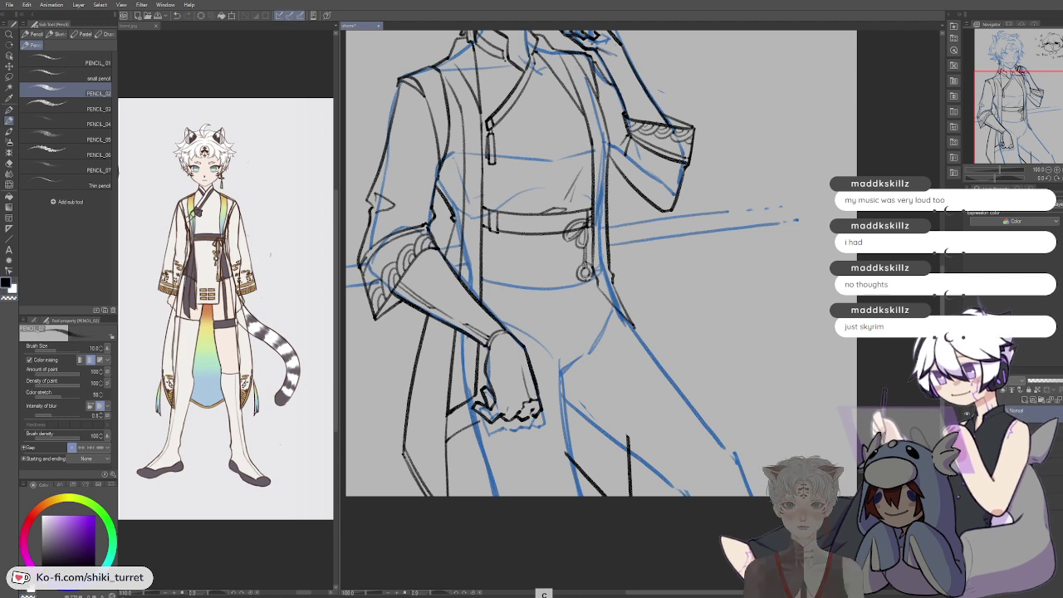
{"action": "key", "text": "ctrl+z"}
Step: Draw a short flared tassel hanging below the ring bead of the belt ornament
{"action": "mouse_move", "coordinate": [587, 281]}
{"action": "left_mouse_down"}
{"action": "mouse_move", "coordinate": [587, 322]}
{"action": "mouse_move", "coordinate": [589, 306]}
{"action": "left_mouse_up"}
{"action": "key", "text": "ctrl+z"}
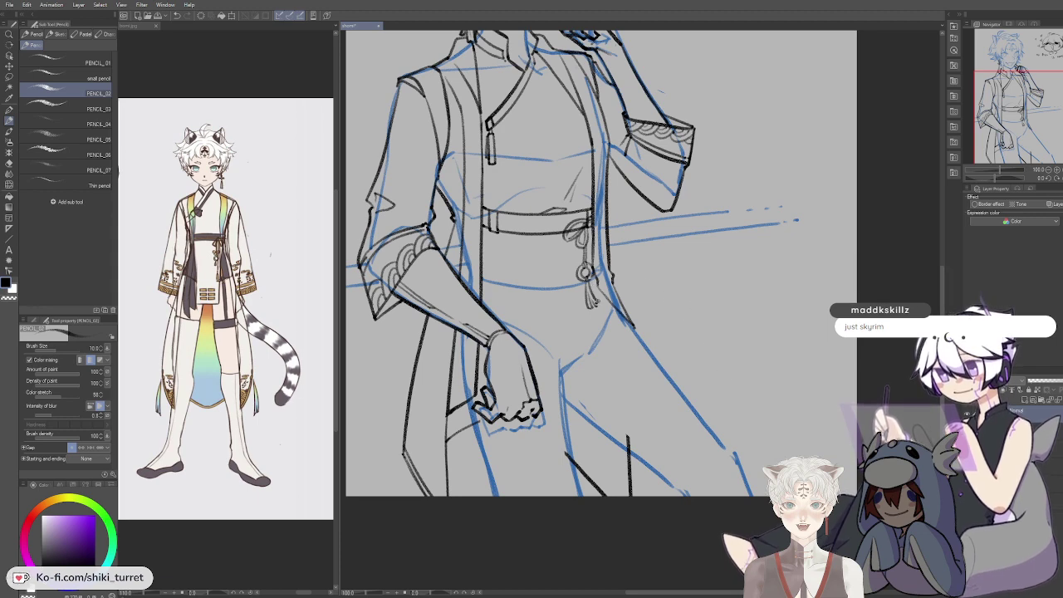
{"action": "left_click_drag", "start_coordinate": [733, 317], "coordinate": [756, 315]}
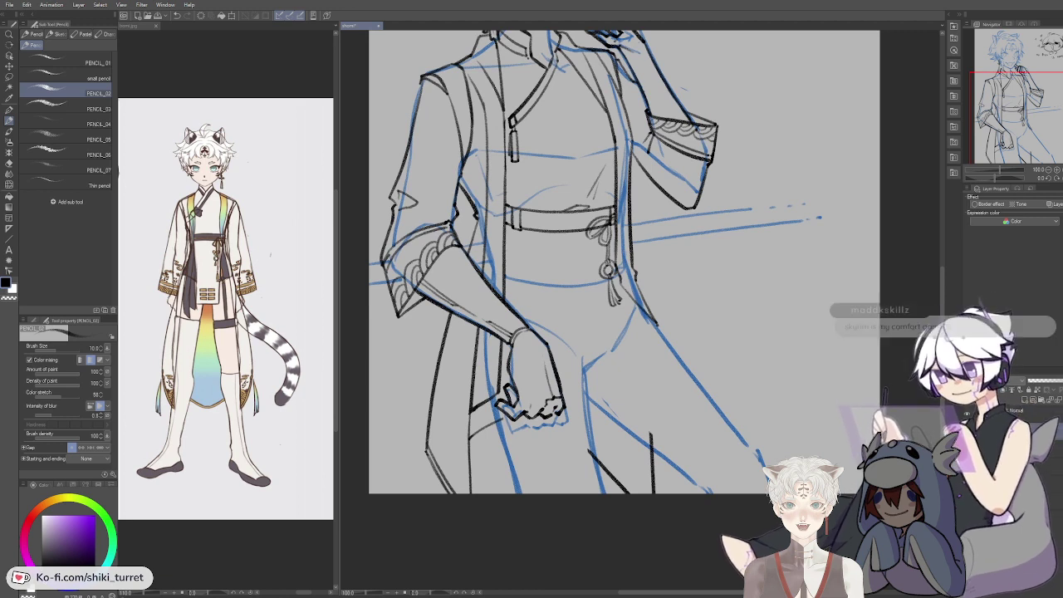
{"action": "key", "text": "e"}
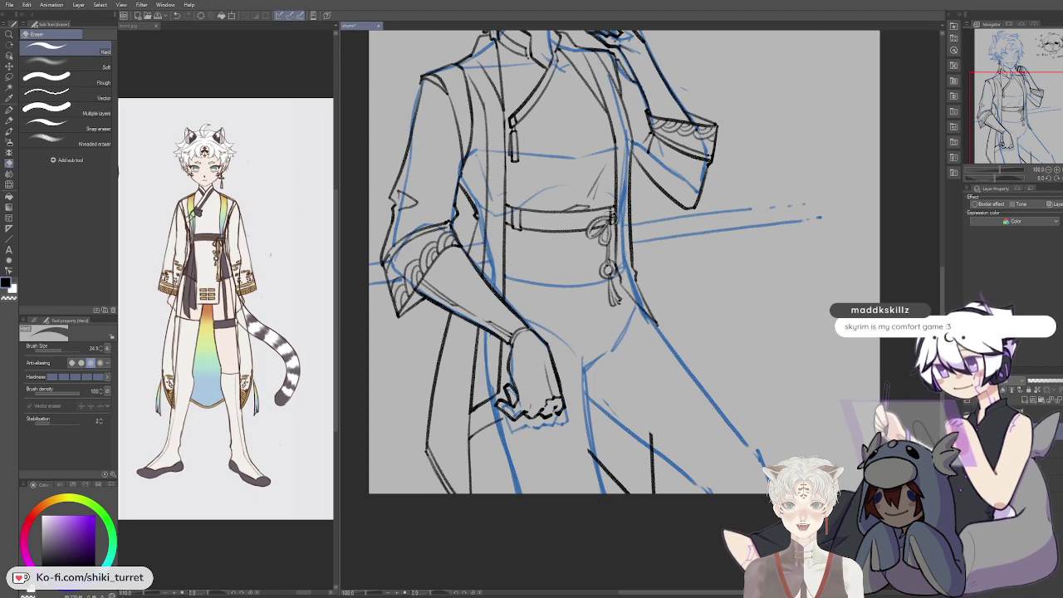
{"action": "key", "text": "p"}
{"action": "key", "text": "p"}
{"action": "left_click_drag", "start_coordinate": [745, 342], "coordinate": [738, 379]}
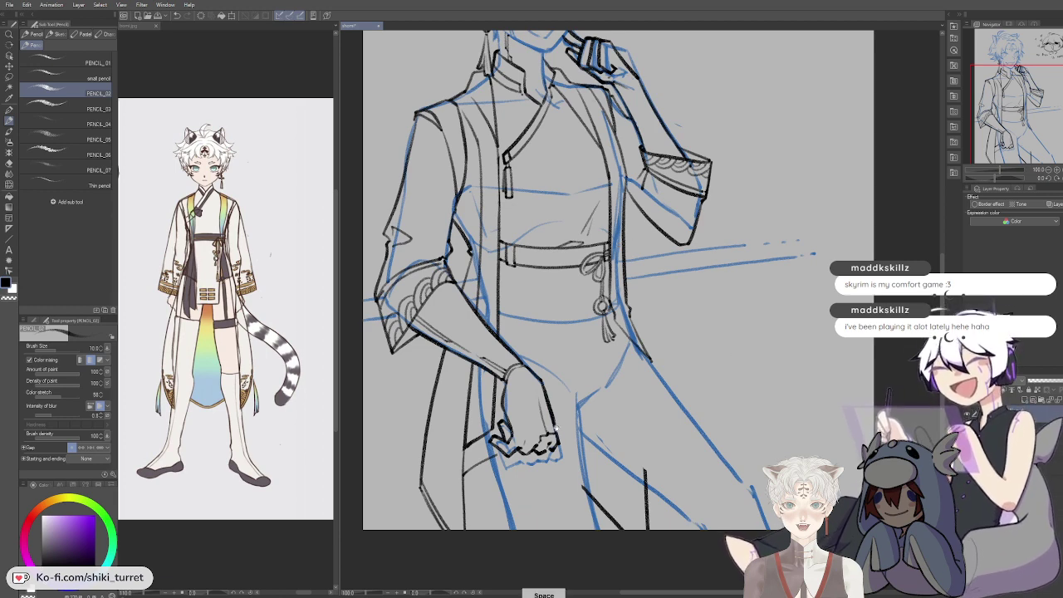
{"action": "left_click_drag", "start_coordinate": [556, 429], "coordinate": [528, 419]}
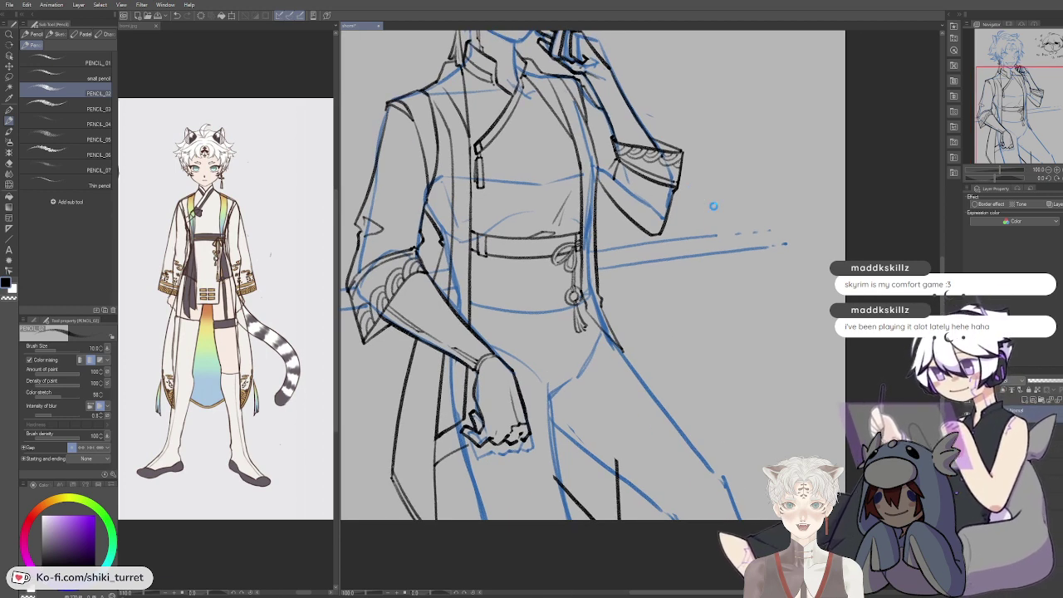
{"action": "left_click_drag", "start_coordinate": [657, 373], "coordinate": [661, 334]}
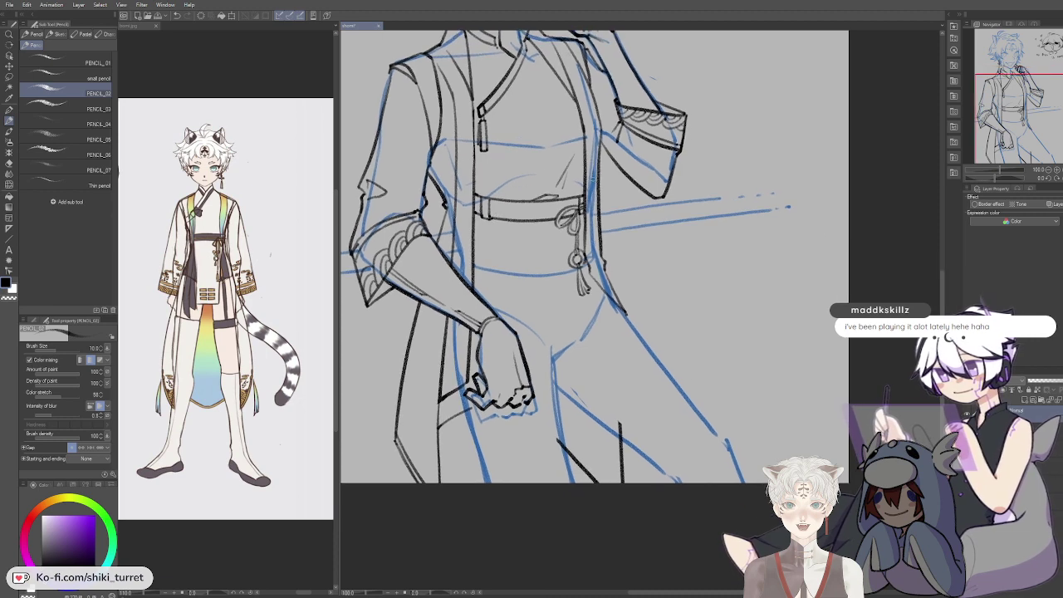
{"action": "left_click_drag", "start_coordinate": [742, 340], "coordinate": [729, 326]}
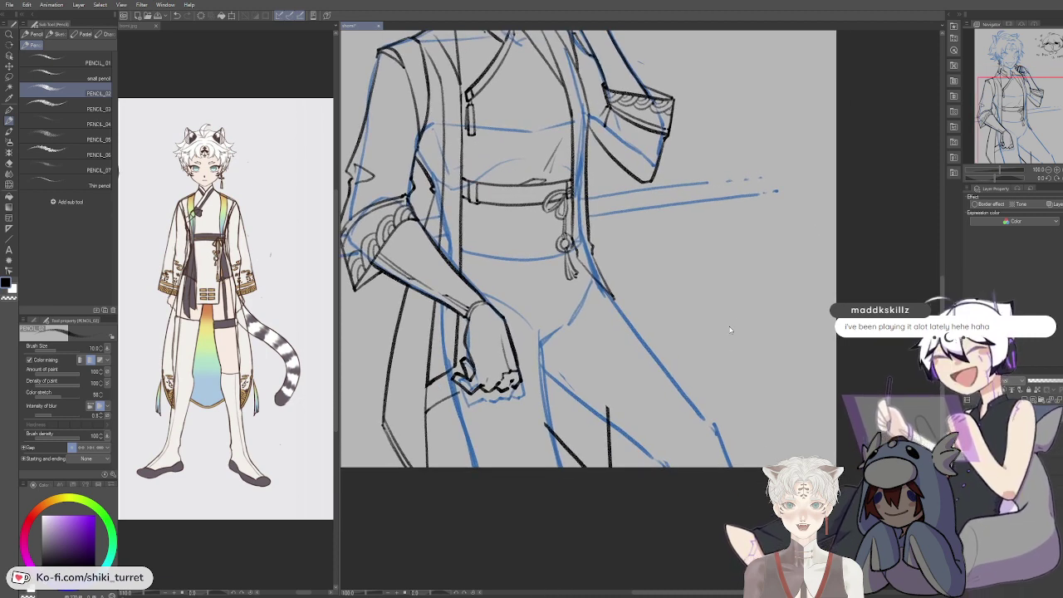
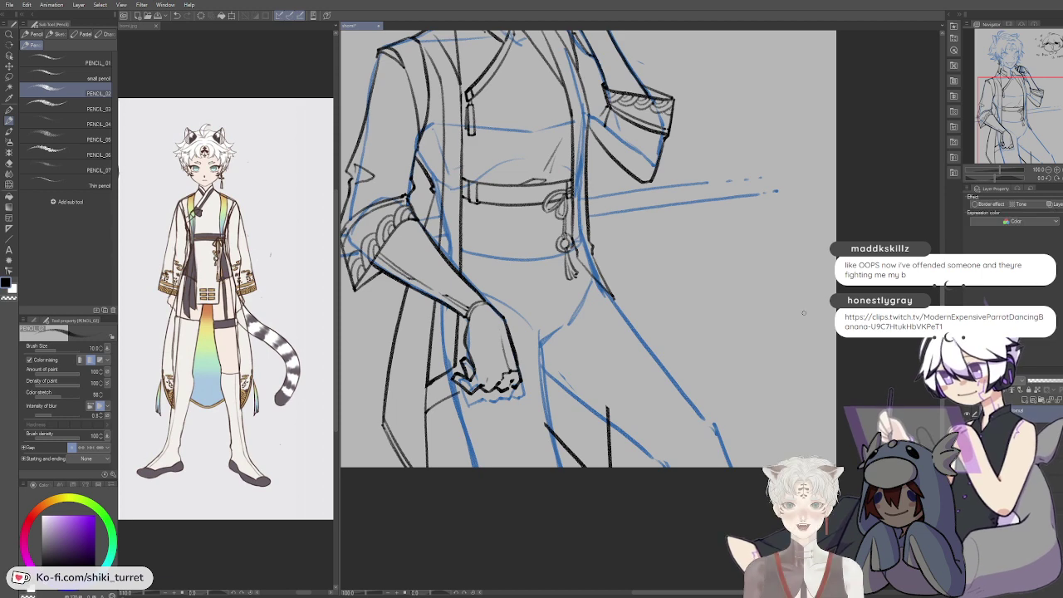
{"action": "left_click_drag", "start_coordinate": [673, 312], "coordinate": [684, 348]}
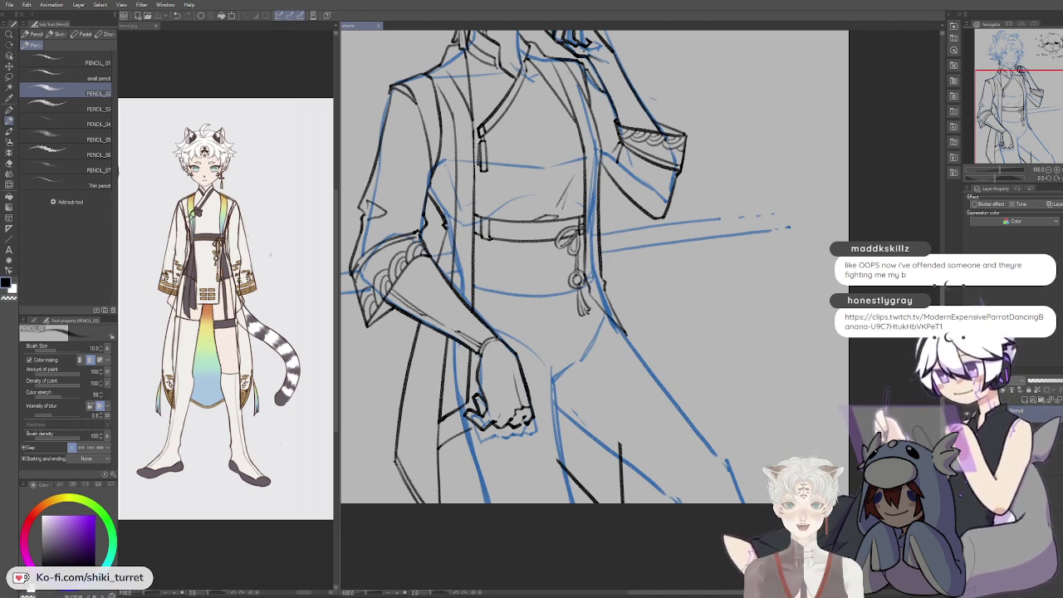
Step: Switch to the web browser to view the shared Twitch clip, and close it to return to the drawing
{"action": "left_click_drag", "start_coordinate": [0, 394], "coordinate": [504, 28]}
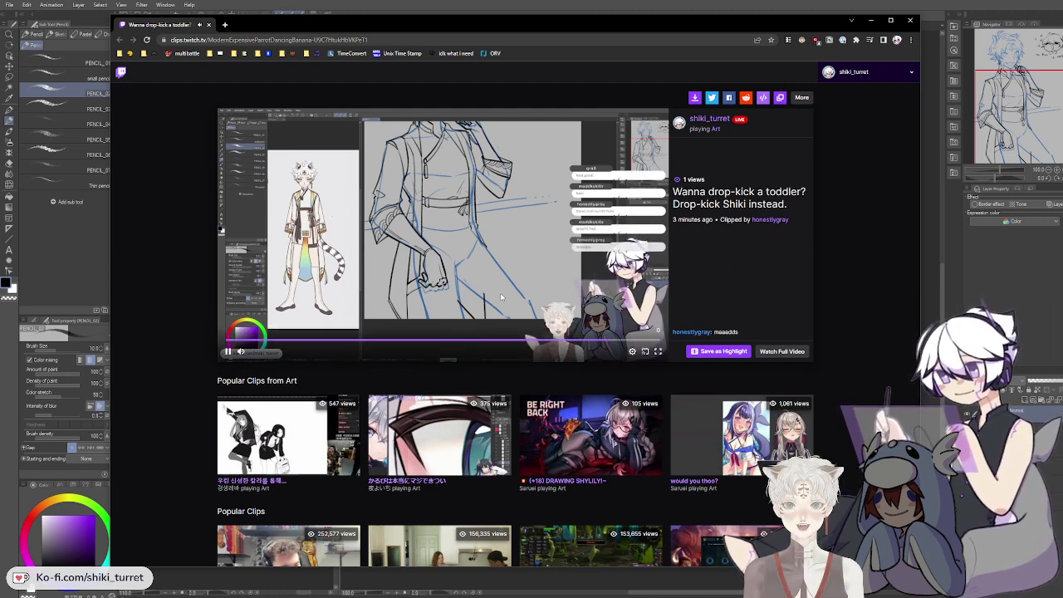
{"action": "key", "text": "ctrl+w"}
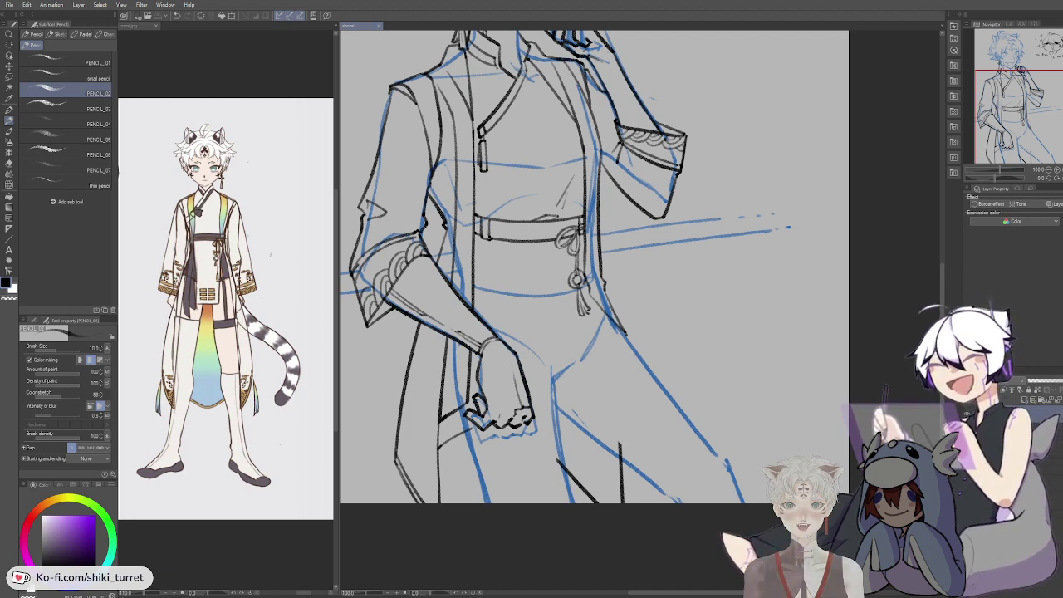
Step: Hide and show the blue sketch and the outfit line art to check the lines on their own
{"action": "left_click_drag", "start_coordinate": [836, 366], "coordinate": [821, 358]}
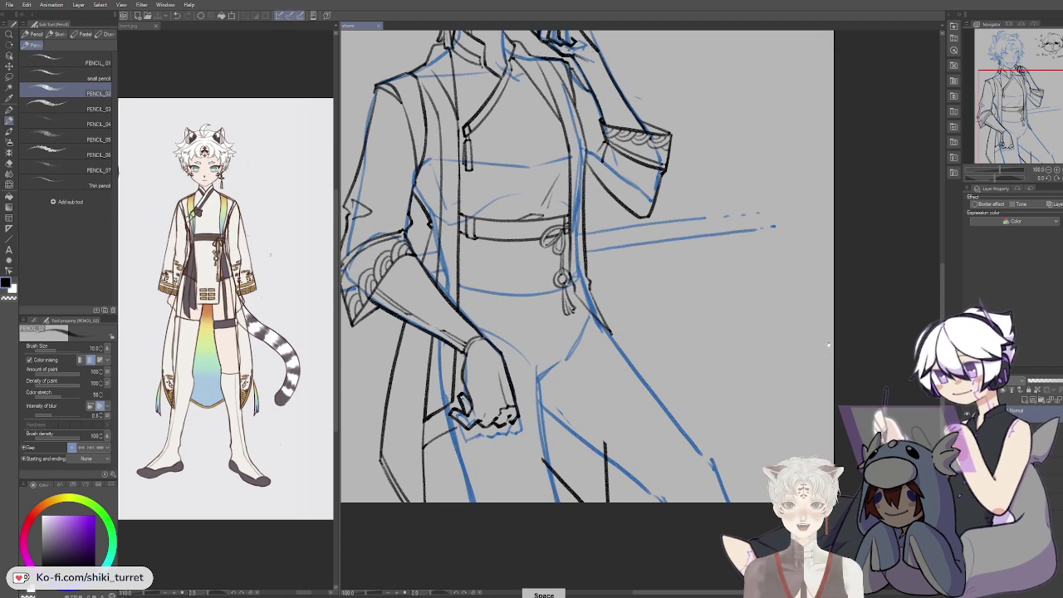
{"action": "left_click_drag", "start_coordinate": [629, 143], "coordinate": [624, 163]}
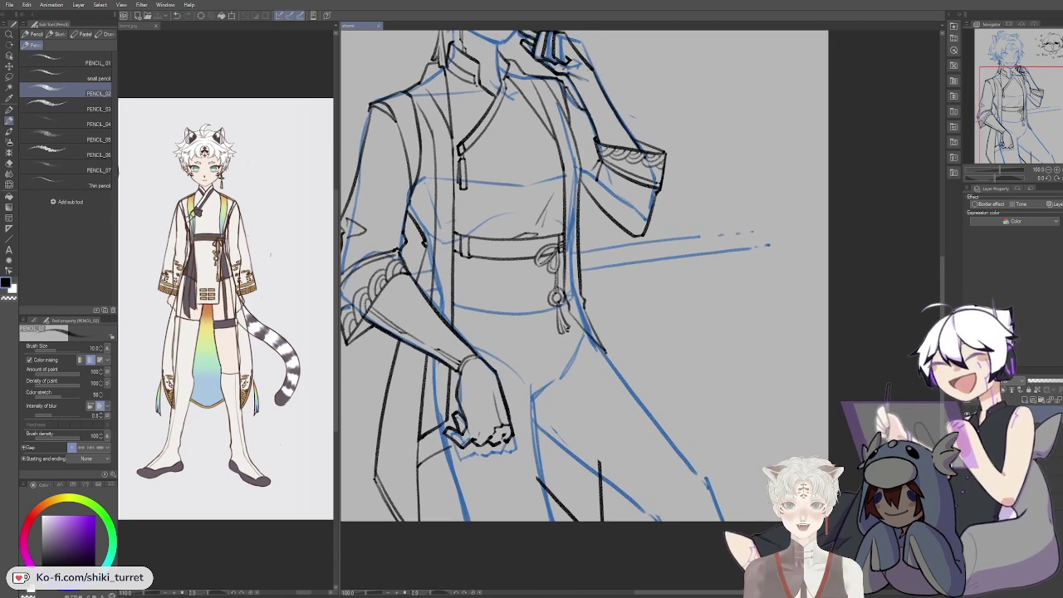
{"action": "left_click", "coordinate": [967, 431]}
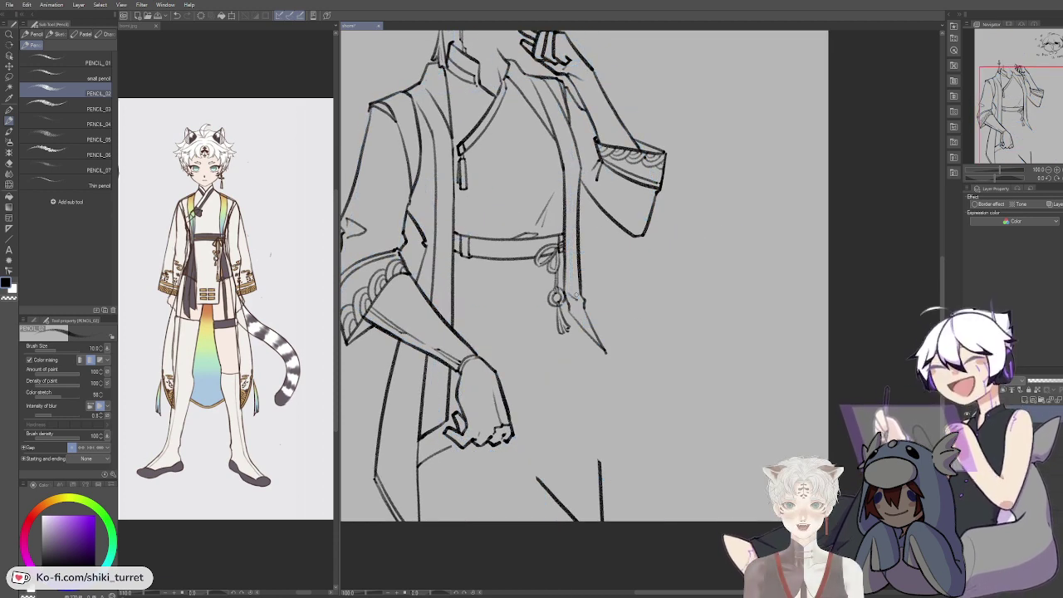
{"action": "key", "text": "ctrl+z"}
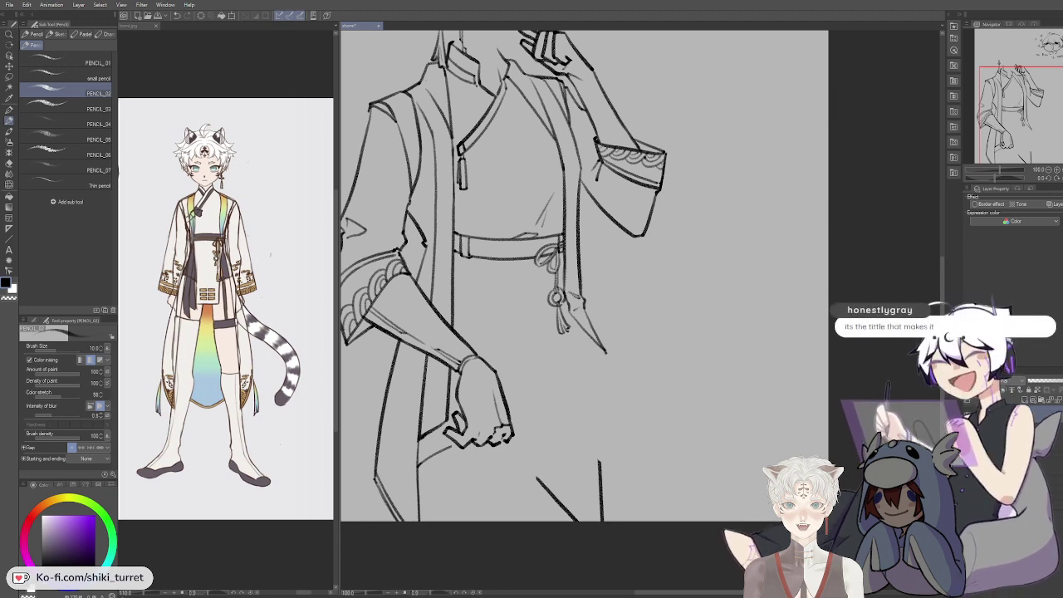
{"action": "left_click", "coordinate": [967, 430]}
{"action": "mouse_move", "coordinate": [607, 249]}
{"action": "left_mouse_down"}
{"action": "mouse_move", "coordinate": [612, 273]}
{"action": "mouse_move", "coordinate": [603, 227]}
{"action": "mouse_move", "coordinate": [612, 268]}
{"action": "mouse_move", "coordinate": [624, 256]}
{"action": "mouse_move", "coordinate": [605, 293]}
{"action": "left_mouse_up"}
{"action": "left_click", "coordinate": [968, 414]}
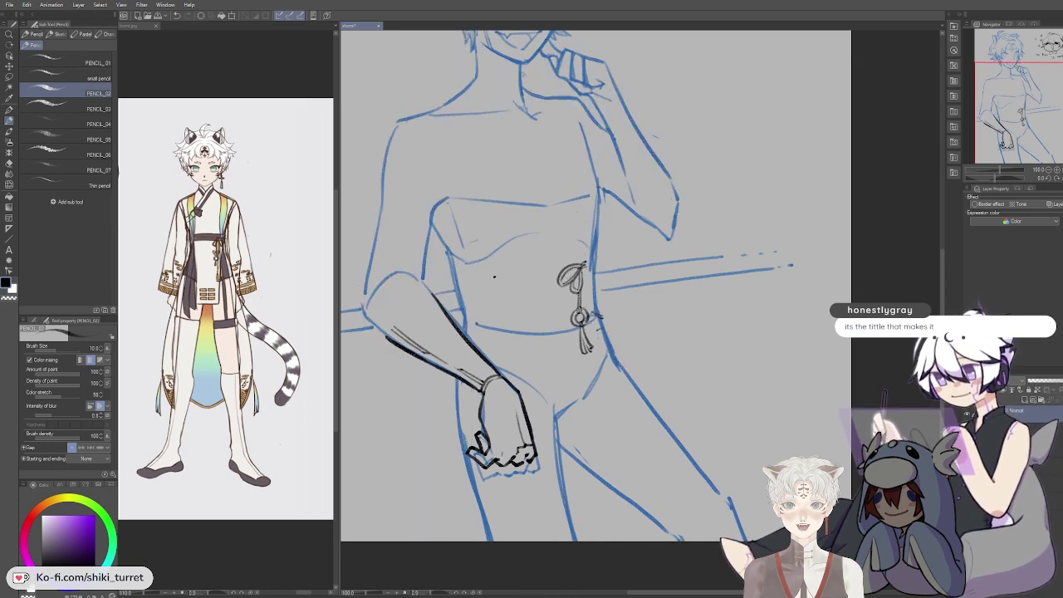
{"action": "left_click", "coordinate": [968, 413]}
{"action": "left_click", "coordinate": [968, 413]}
{"action": "left_click", "coordinate": [968, 413]}
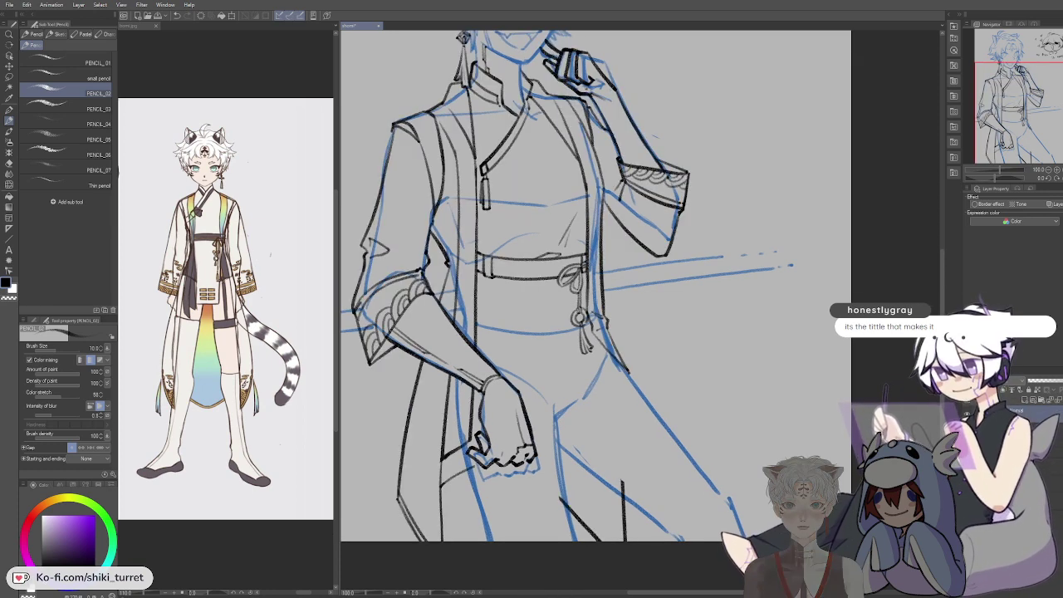
{"action": "mouse_move", "coordinate": [907, 404]}
{"action": "left_mouse_down"}
{"action": "mouse_move", "coordinate": [951, 468]}
{"action": "mouse_move", "coordinate": [950, 571]}
{"action": "mouse_move", "coordinate": [939, 533]}
{"action": "left_mouse_up"}
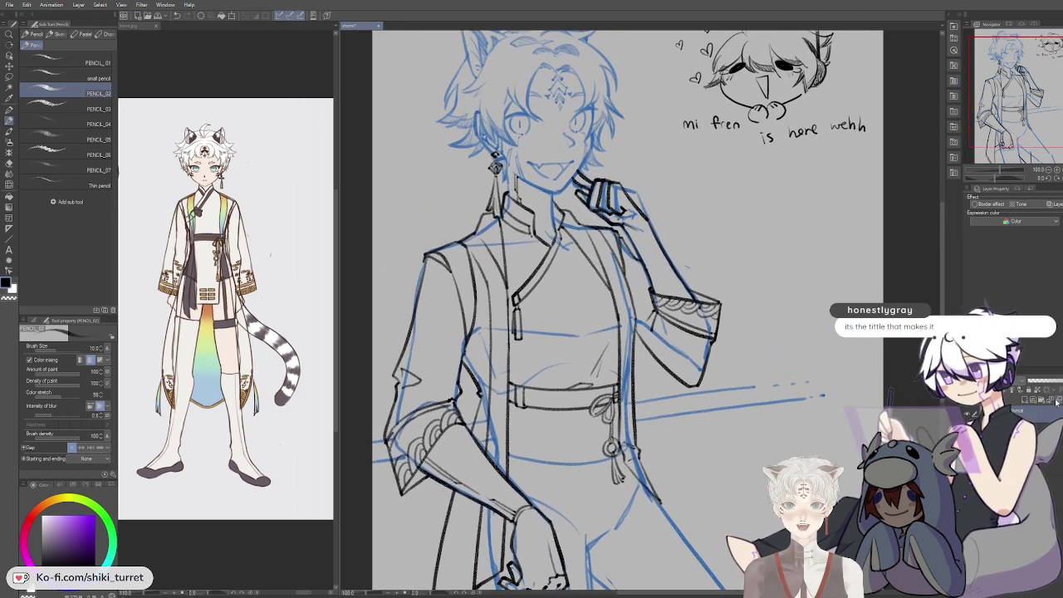
{"action": "left_click_drag", "start_coordinate": [613, 429], "coordinate": [617, 401]}
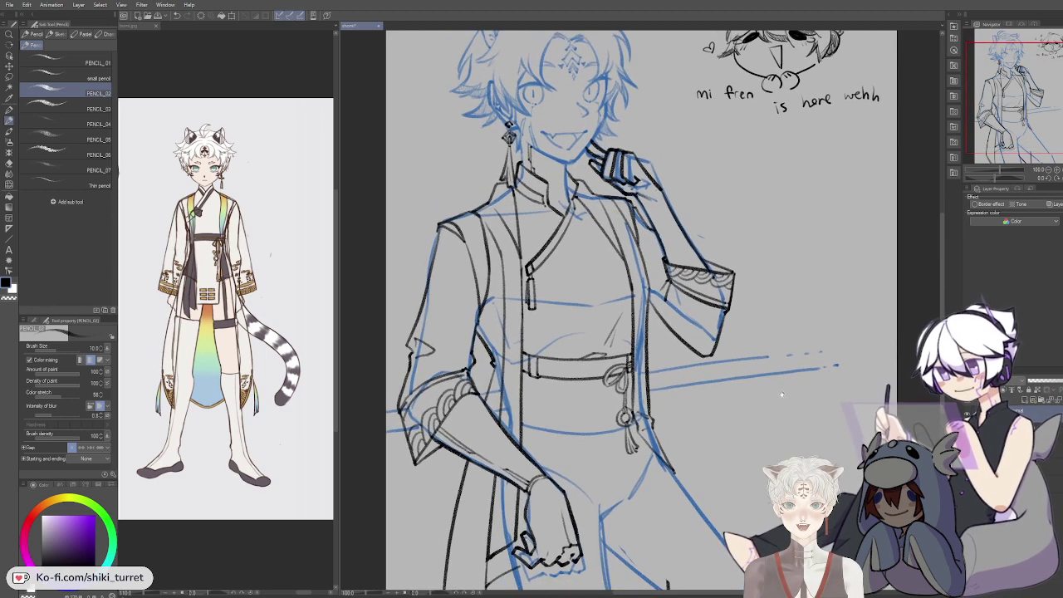
{"action": "left_click_drag", "start_coordinate": [835, 431], "coordinate": [825, 428]}
{"action": "left_click_drag", "start_coordinate": [607, 399], "coordinate": [627, 419]}
{"action": "left_click_drag", "start_coordinate": [852, 463], "coordinate": [850, 463]}
{"action": "left_click_drag", "start_coordinate": [565, 249], "coordinate": [571, 308]}
{"action": "scroll", "coordinate": [792, 380], "scroll_direction": "down", "scroll_amount": 3}
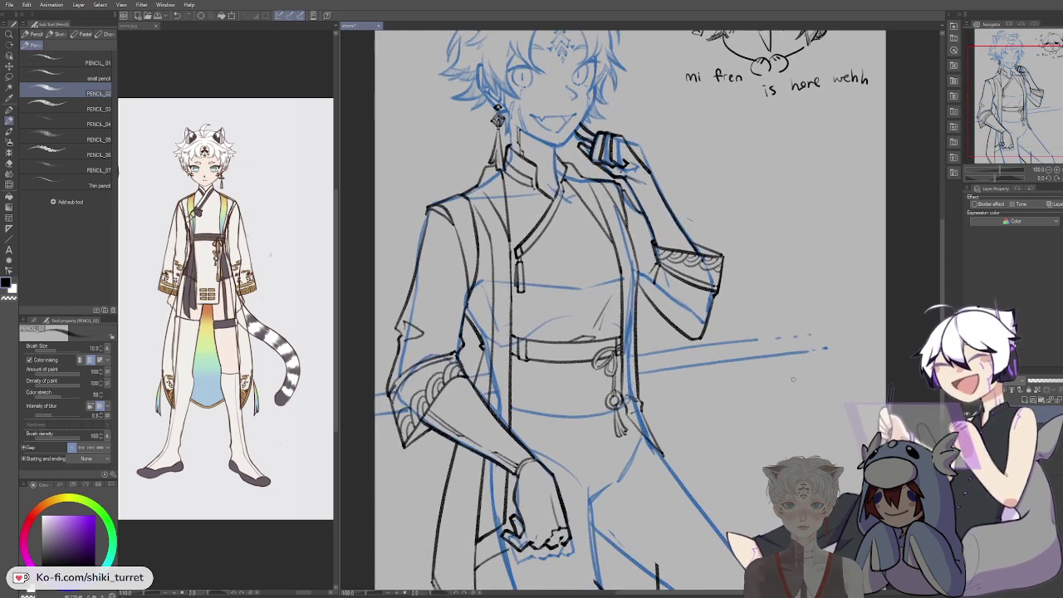
{"action": "mouse_move", "coordinate": [752, 341]}
{"action": "left_mouse_down"}
{"action": "mouse_move", "coordinate": [751, 454]}
{"action": "mouse_move", "coordinate": [719, 307]}
{"action": "left_mouse_up"}
{"action": "left_click_drag", "start_coordinate": [743, 415], "coordinate": [743, 315]}
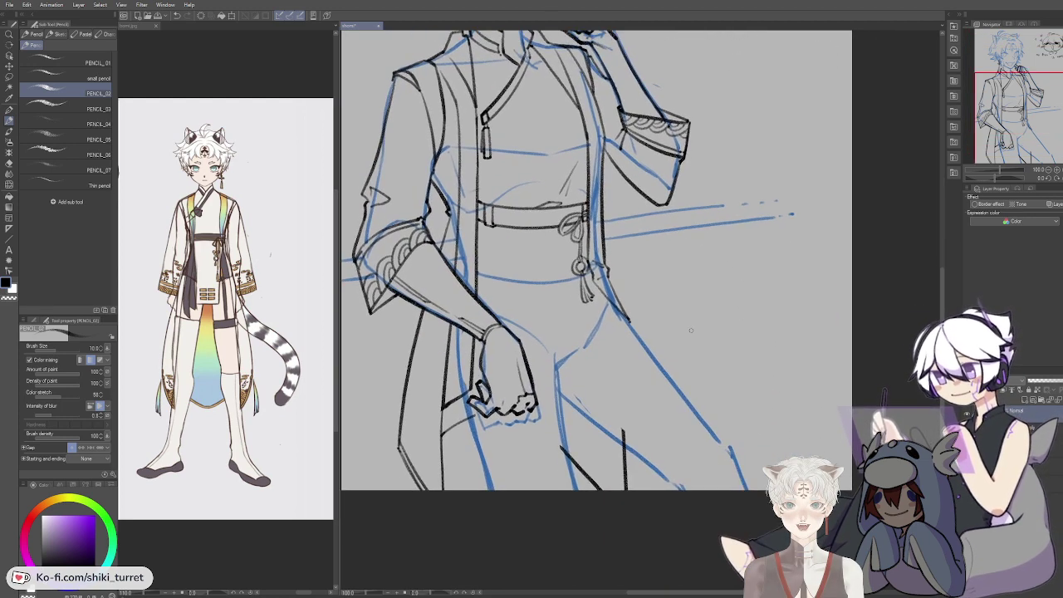
Step: Try to draw the long, nearly vertical edge of the tunic's front panel from the hip down over the thigh
{"action": "left_click_drag", "start_coordinate": [762, 372], "coordinate": [768, 375]}
{"action": "key", "text": "ctrl+z"}
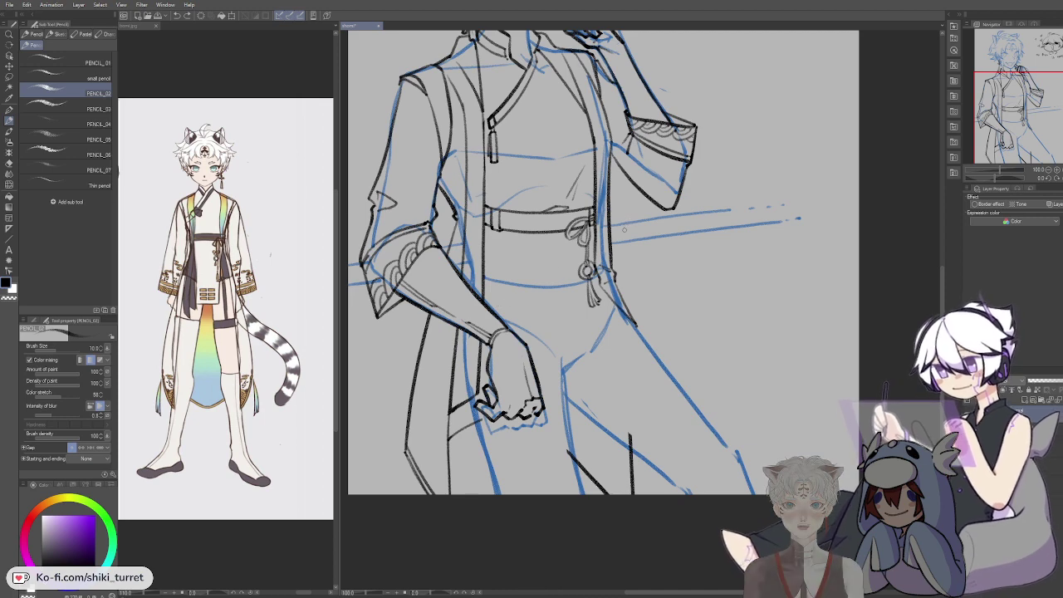
{"action": "left_click_drag", "start_coordinate": [625, 228], "coordinate": [622, 260]}
{"action": "key", "text": "ctrl+z"}
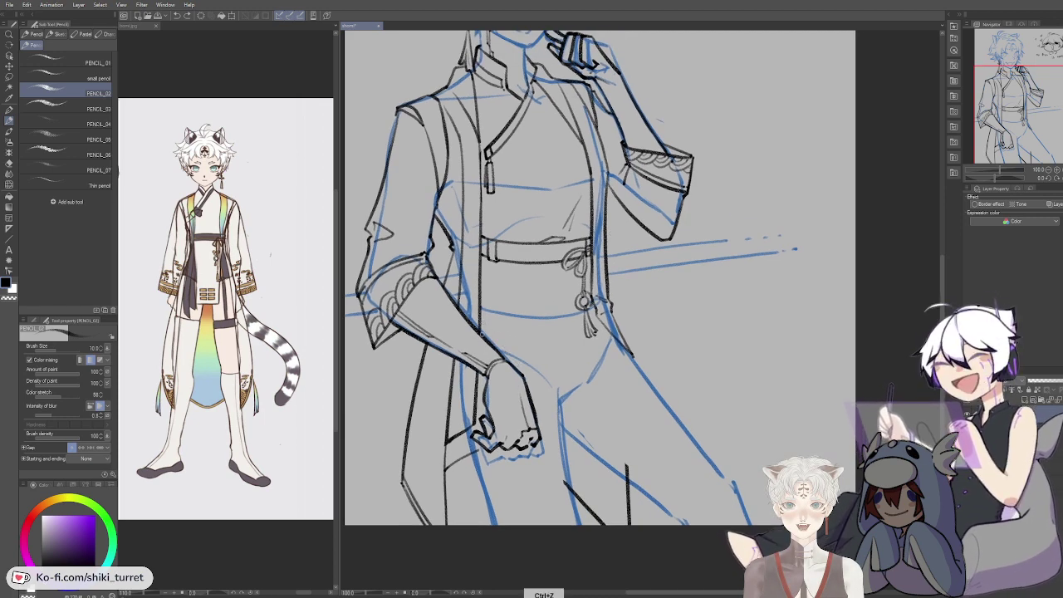
{"action": "left_click_drag", "start_coordinate": [608, 326], "coordinate": [607, 447]}
{"action": "key", "text": "ctrl+z"}
{"action": "key", "text": "ctrl+z"}
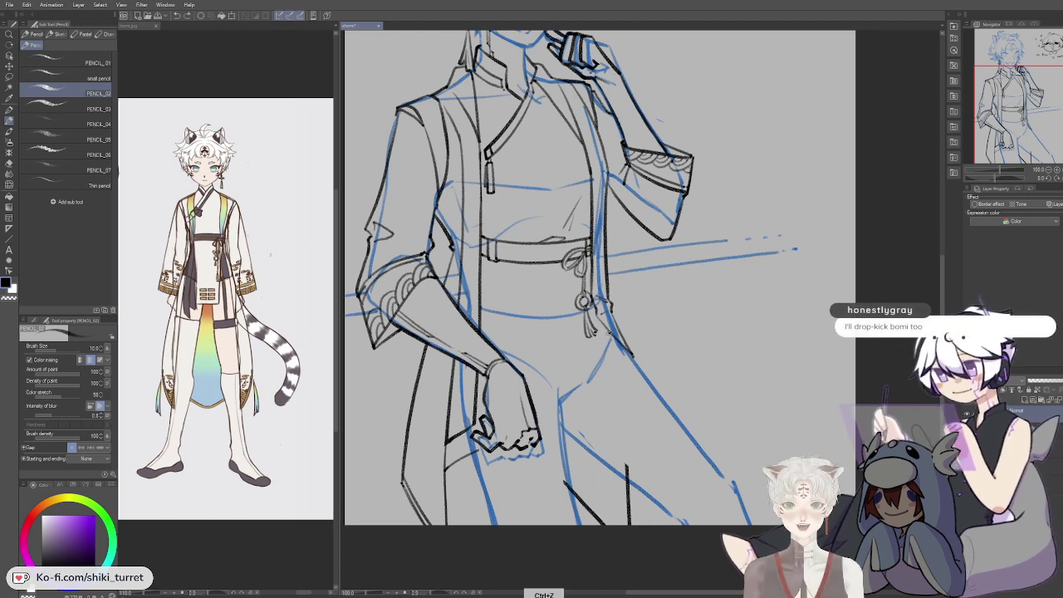
{"action": "left_click_drag", "start_coordinate": [606, 332], "coordinate": [599, 482]}
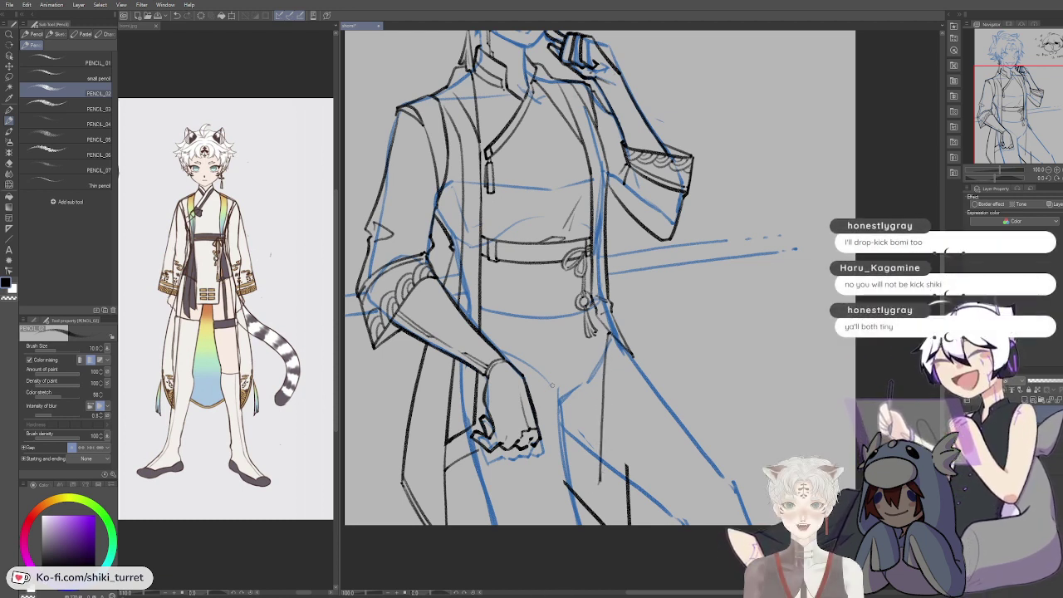
{"action": "key", "text": "ctrl+z"}
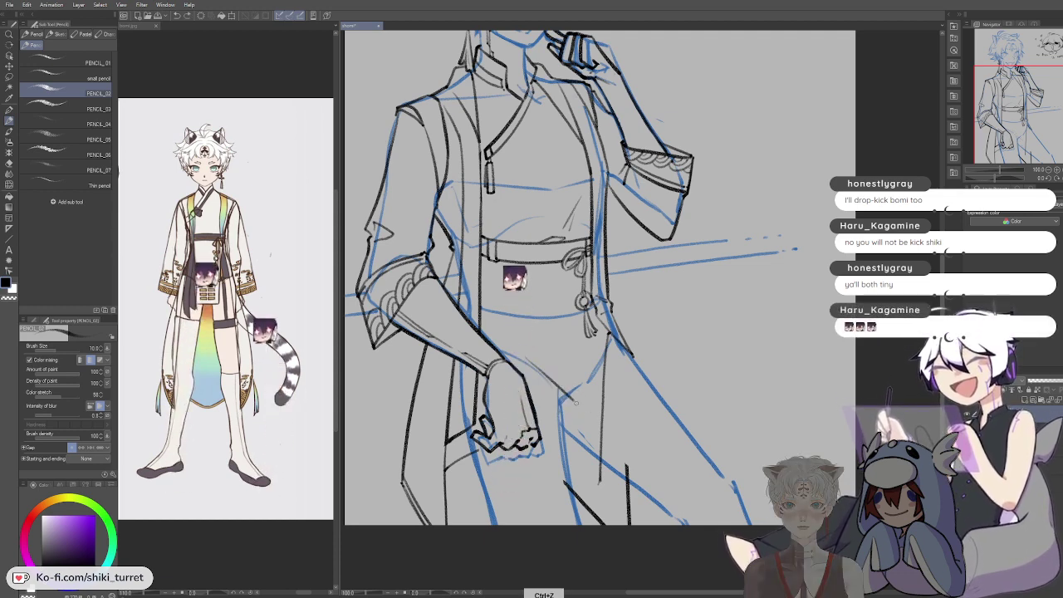
Step: Try a diagonal line beside the lowered hand and a hem across the thighs for the front panel, undoing the strokes
{"action": "left_click_drag", "start_coordinate": [555, 381], "coordinate": [588, 410]}
{"action": "left_click_drag", "start_coordinate": [529, 383], "coordinate": [555, 422]}
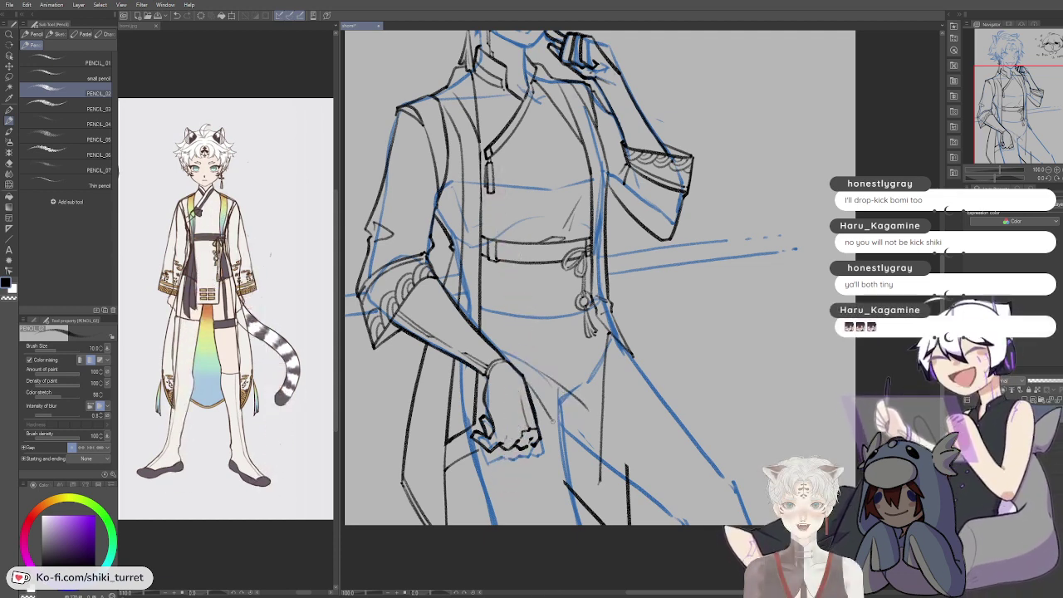
{"action": "key", "text": "ctrl+z"}
{"action": "key", "text": "ctrl+z"}
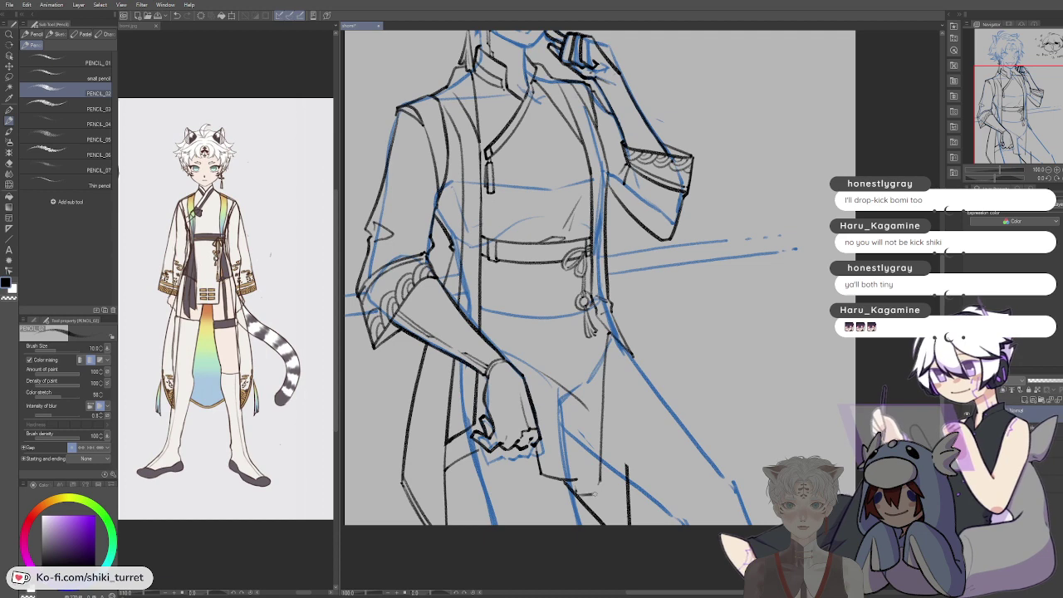
{"action": "key", "text": "ctrl+z"}
{"action": "key", "text": "ctrl+z"}
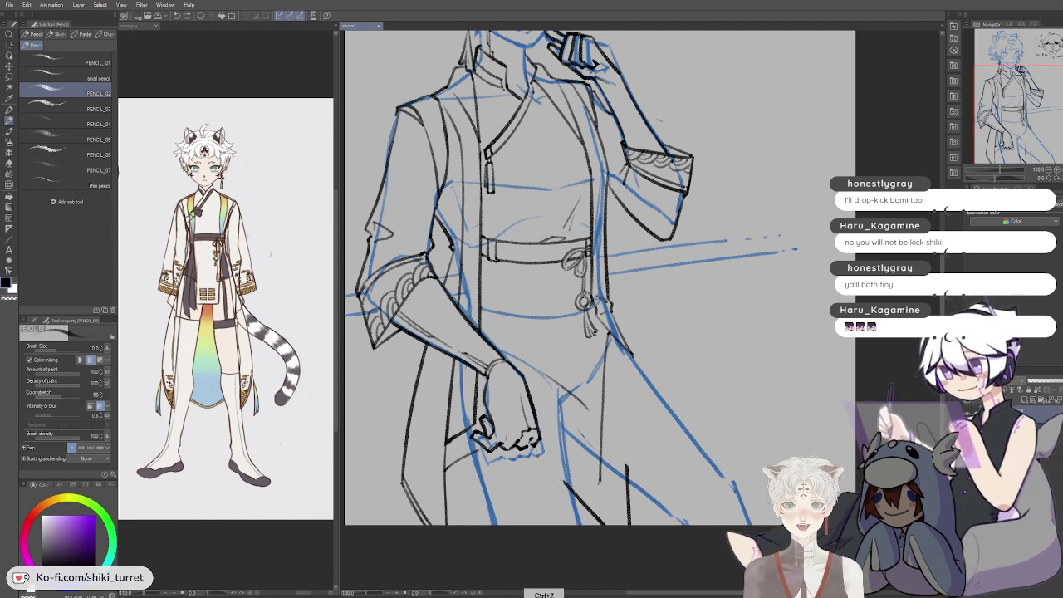
{"action": "left_click", "coordinate": [967, 413]}
{"action": "left_click", "coordinate": [967, 414]}
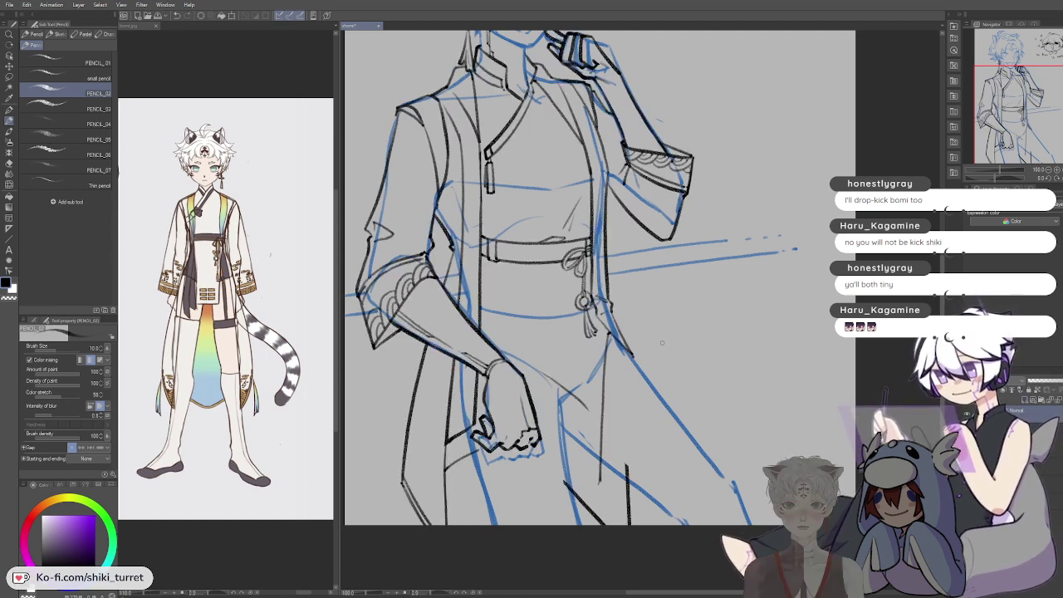
{"action": "key", "text": "ctrl+z"}
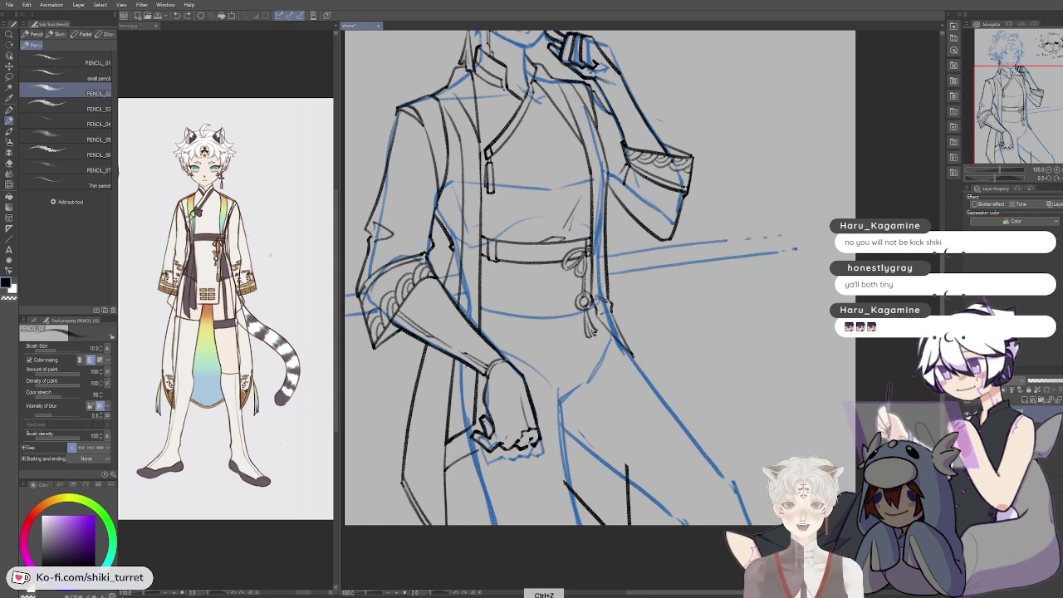
Step: Try to redraw the front panel's long side edge running down from below the belt tassel
{"action": "scroll", "coordinate": [600, 278], "scroll_direction": "down", "scroll_amount": 2}
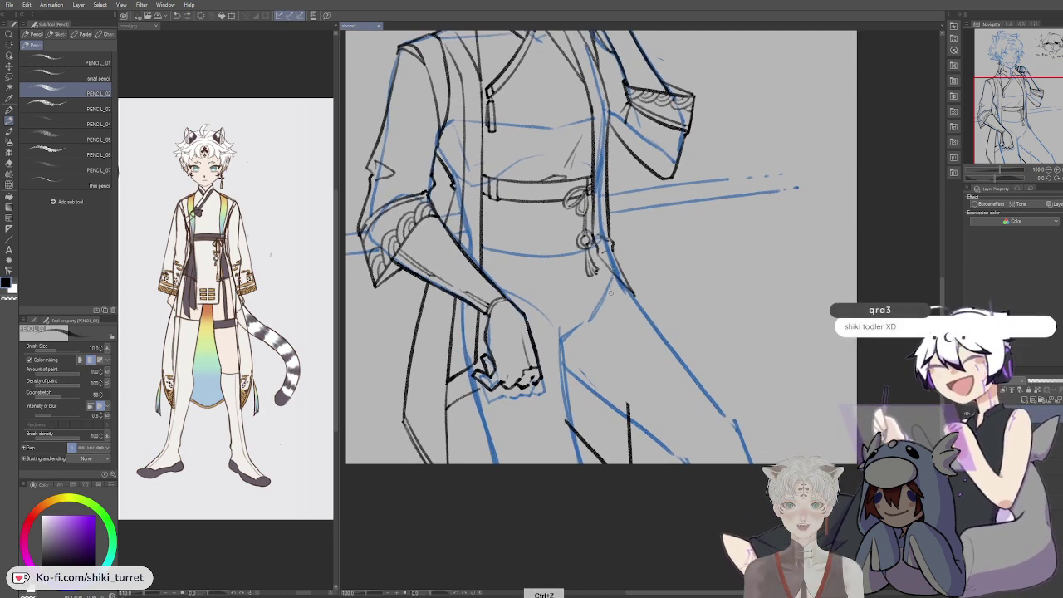
{"action": "key", "text": "ctrl+z"}
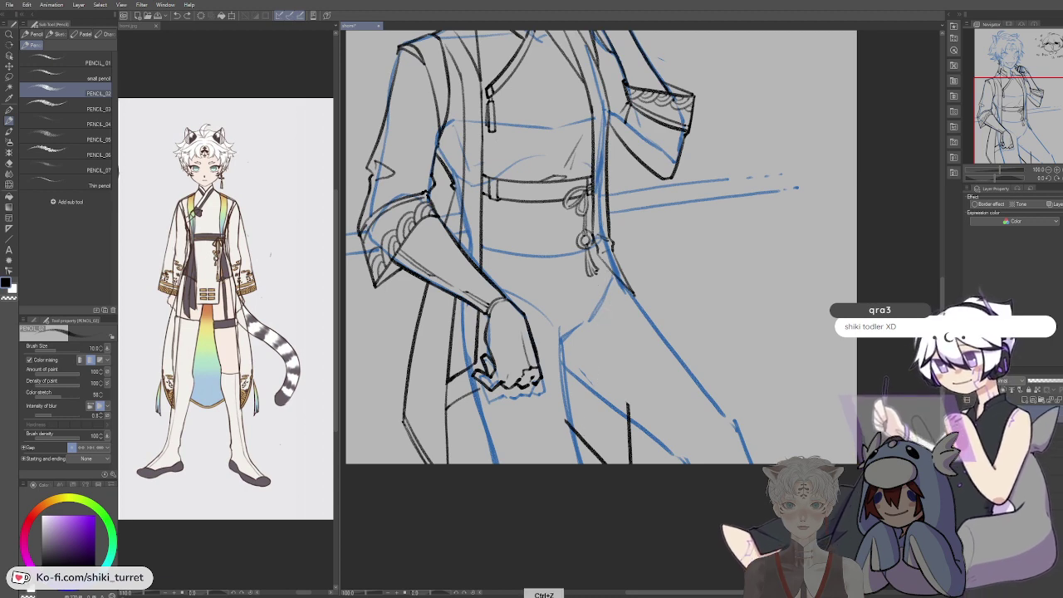
{"action": "left_click_drag", "start_coordinate": [607, 267], "coordinate": [593, 440]}
{"action": "key", "text": "ctrl+z"}
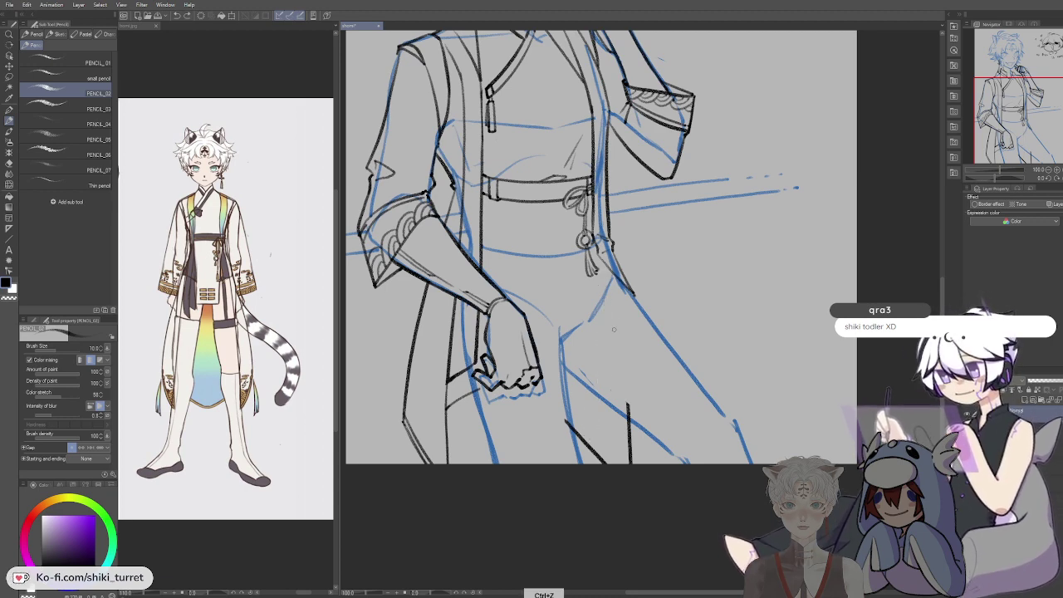
{"action": "left_click_drag", "start_coordinate": [608, 329], "coordinate": [602, 310]}
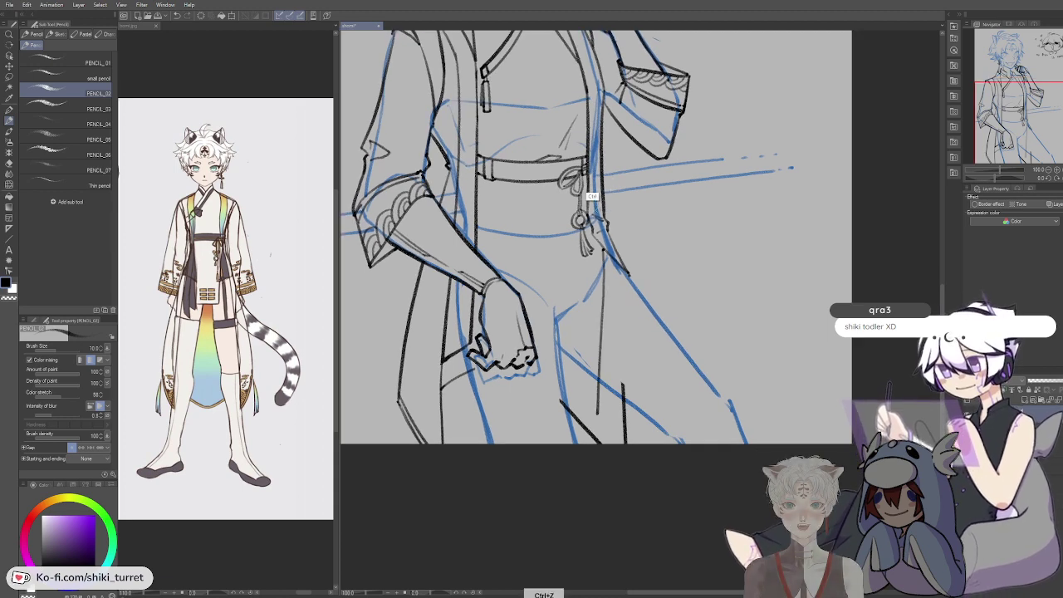
{"action": "mouse_move", "coordinate": [616, 249]}
{"action": "left_mouse_down"}
{"action": "mouse_move", "coordinate": [626, 231]}
{"action": "mouse_move", "coordinate": [638, 244]}
{"action": "left_mouse_up"}
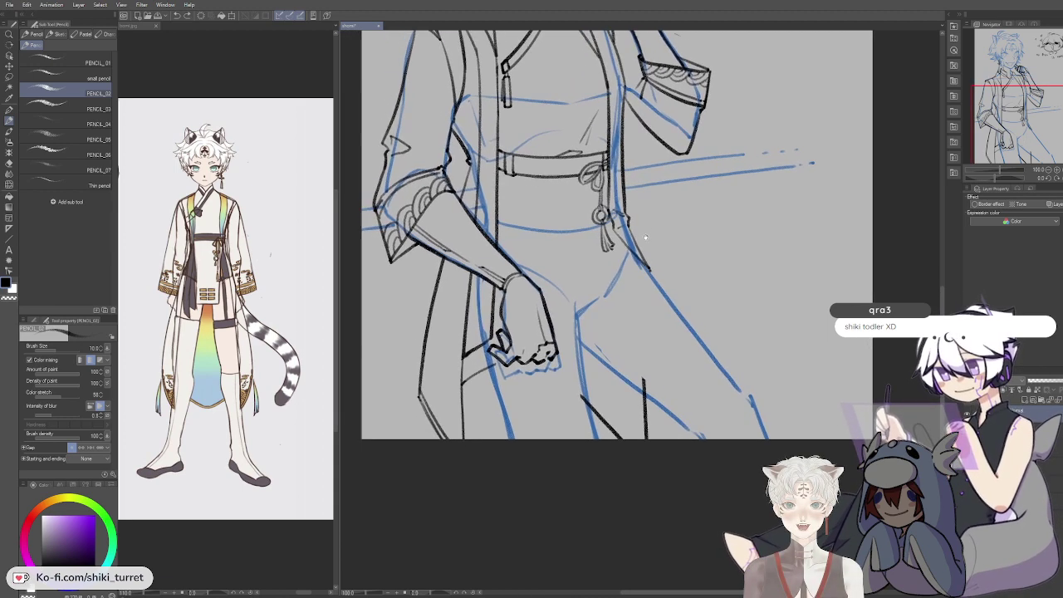
Step: Try several strokes for the front panel's near side edge across the lowered forearm and hand, undoing them
{"action": "key", "text": "ctrl+z"}
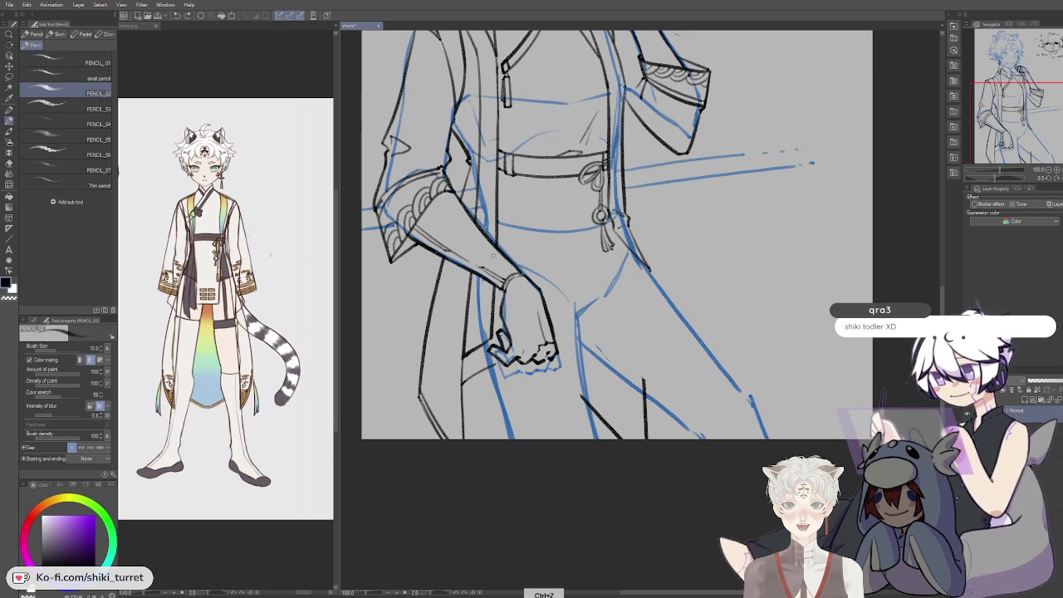
{"action": "key", "text": "ctrl+z"}
{"action": "mouse_move", "coordinate": [504, 284]}
{"action": "left_mouse_down"}
{"action": "mouse_move", "coordinate": [530, 291]}
{"action": "mouse_move", "coordinate": [522, 287]}
{"action": "mouse_move", "coordinate": [530, 310]}
{"action": "left_mouse_up"}
{"action": "key", "text": "ctrl+z"}
{"action": "key", "text": "ctrl+z"}
{"action": "left_click_drag", "start_coordinate": [483, 246], "coordinate": [535, 311]}
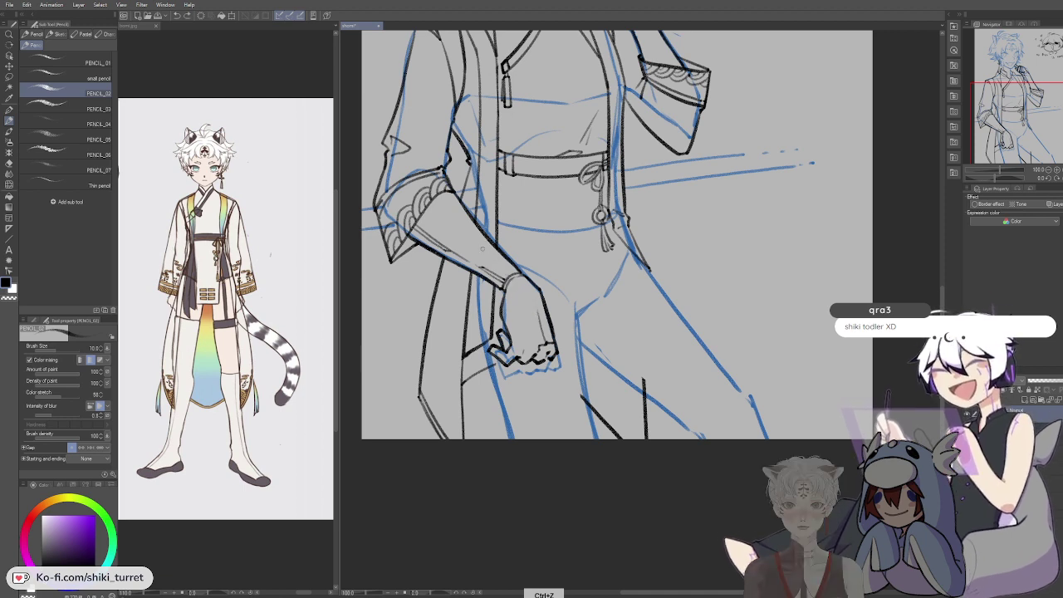
{"action": "left_click_drag", "start_coordinate": [482, 248], "coordinate": [540, 363]}
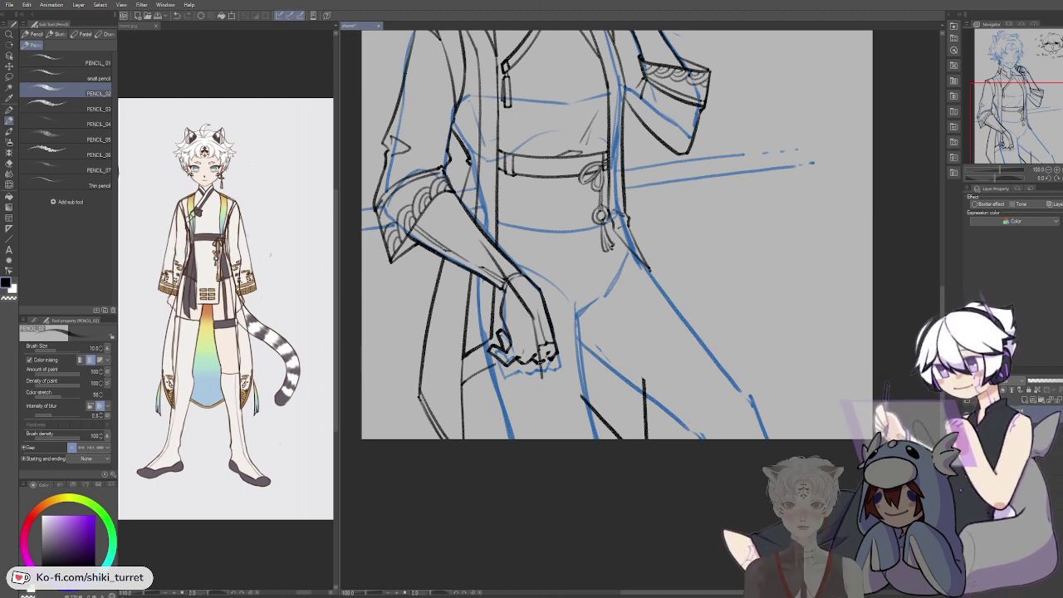
{"action": "key", "text": "ctrl+z"}
{"action": "key", "text": "ctrl+z"}
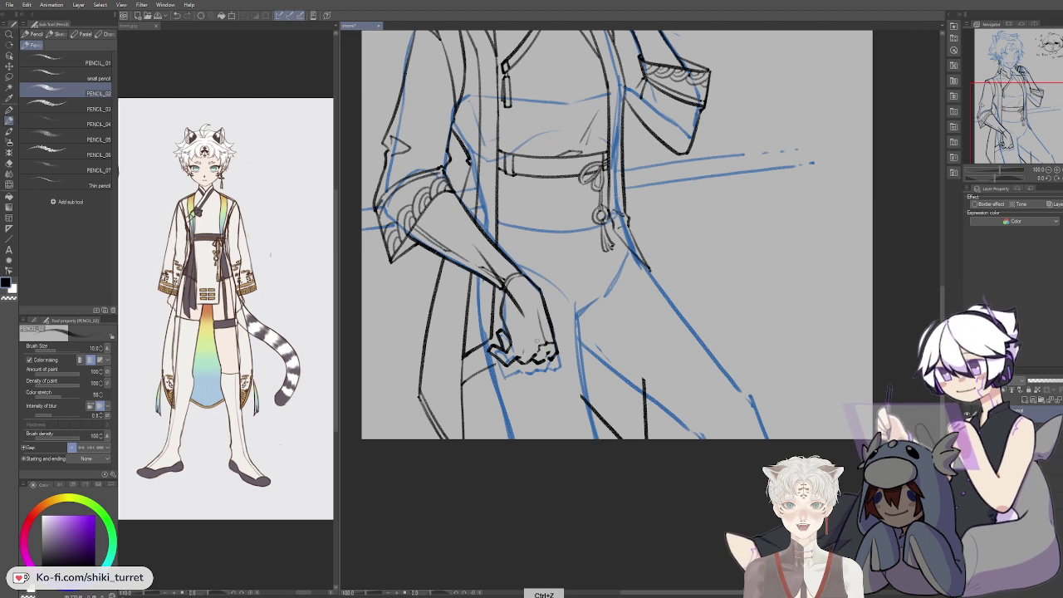
{"action": "key", "text": "ctrl+z"}
{"action": "key", "text": "ctrl+z"}
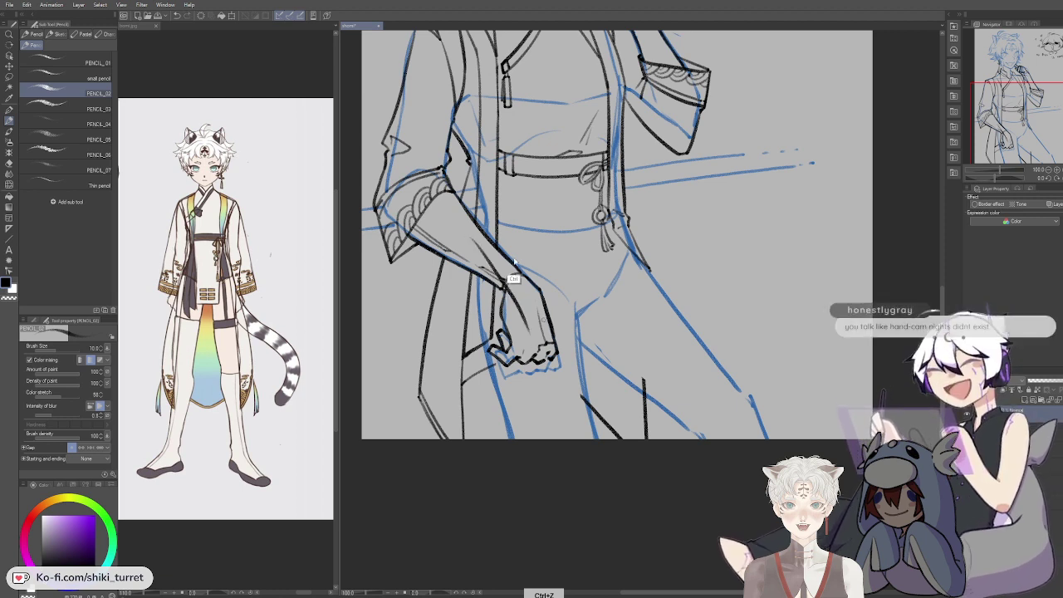
{"action": "left_click_drag", "start_coordinate": [487, 255], "coordinate": [504, 281]}
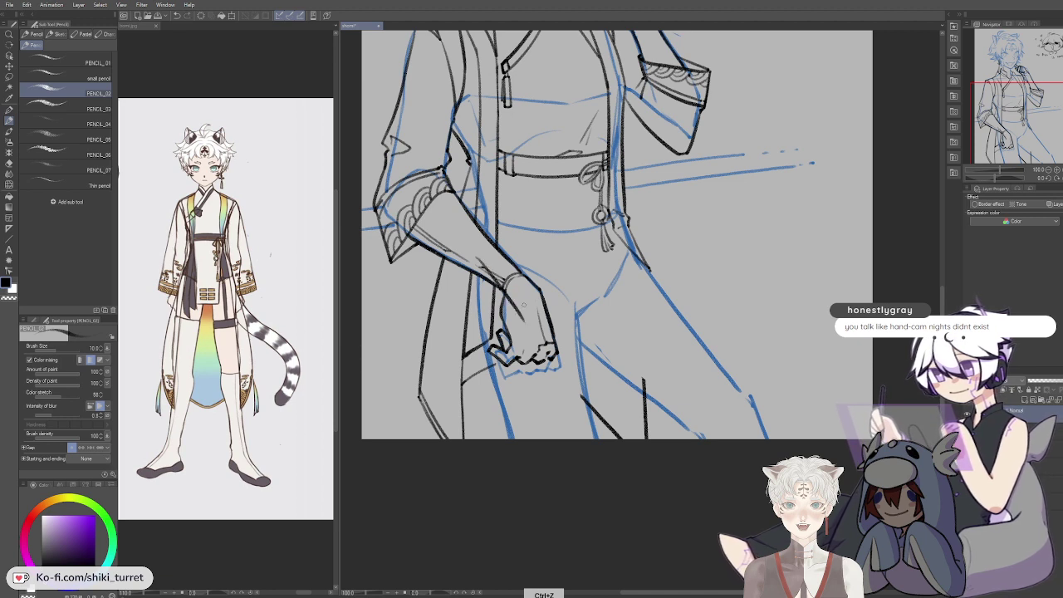
{"action": "key", "text": "ctrl+z"}
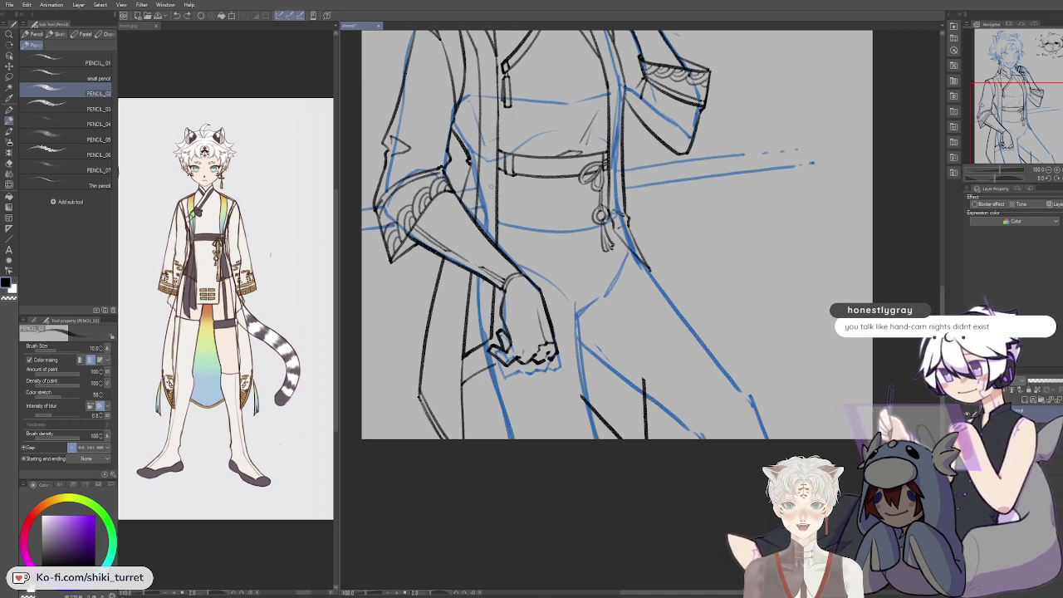
{"action": "key", "text": "ctrl+z"}
Step: Draw the front panel's near side edge from the belt down across the forearm and hand, with the start of its hem
{"action": "left_click_drag", "start_coordinate": [481, 159], "coordinate": [484, 248]}
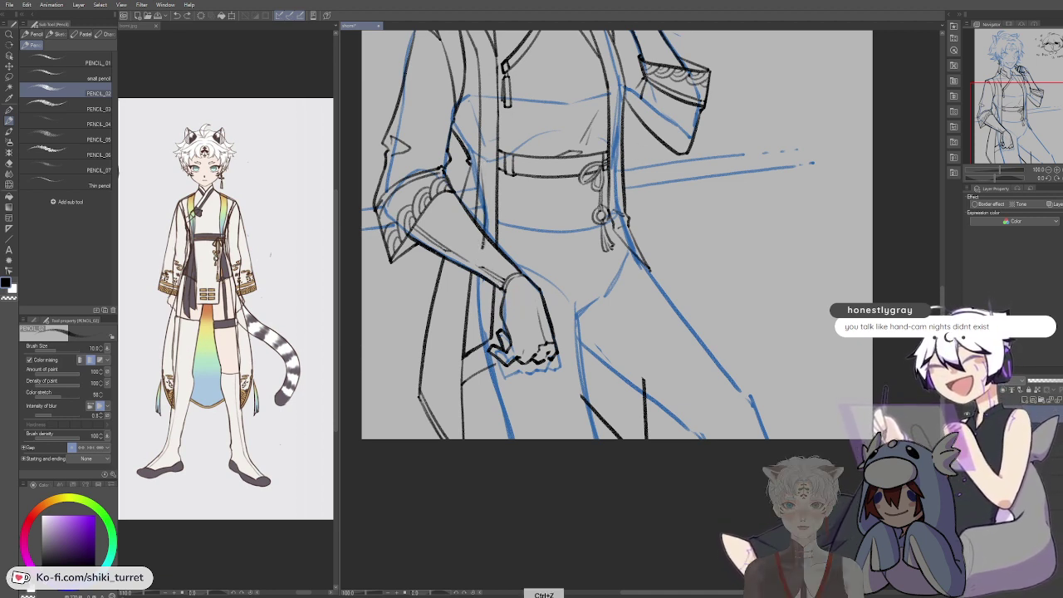
{"action": "left_click_drag", "start_coordinate": [518, 301], "coordinate": [545, 380]}
{"action": "key", "text": "ctrl+z"}
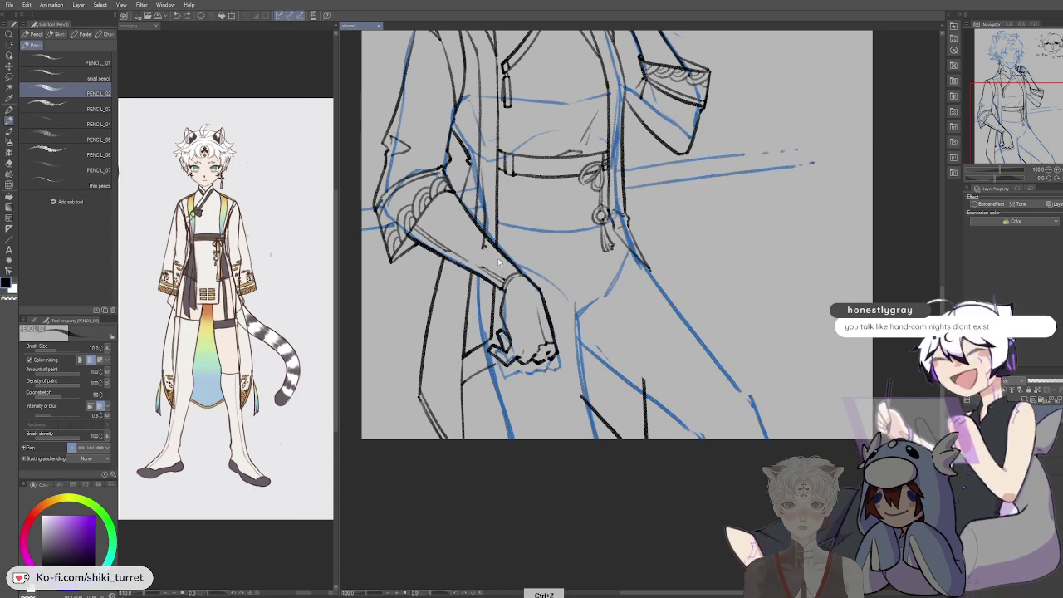
{"action": "mouse_move", "coordinate": [485, 248]}
{"action": "left_mouse_down"}
{"action": "mouse_move", "coordinate": [544, 429]}
{"action": "mouse_move", "coordinate": [639, 432]}
{"action": "left_mouse_up"}
{"action": "key", "text": "ctrl+z"}
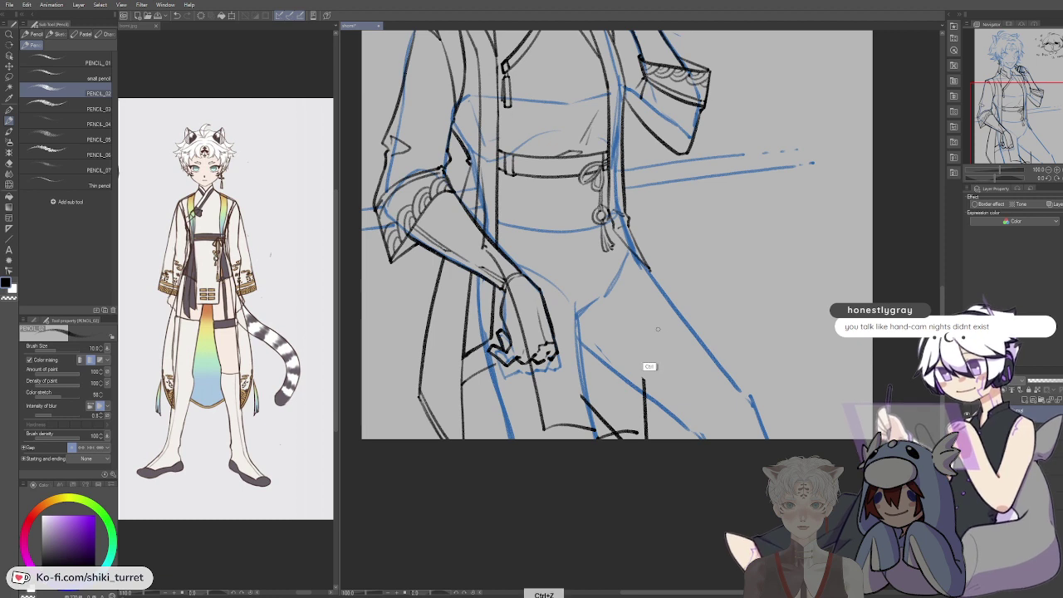
{"action": "key", "text": "ctrl+z"}
{"action": "key", "text": "ctrl+z"}
Step: Draw the front panel's far side edge straight down from the hip below the tassel and join it to the hem
{"action": "left_click_drag", "start_coordinate": [620, 276], "coordinate": [623, 424]}
{"action": "key", "text": "ctrl+z"}
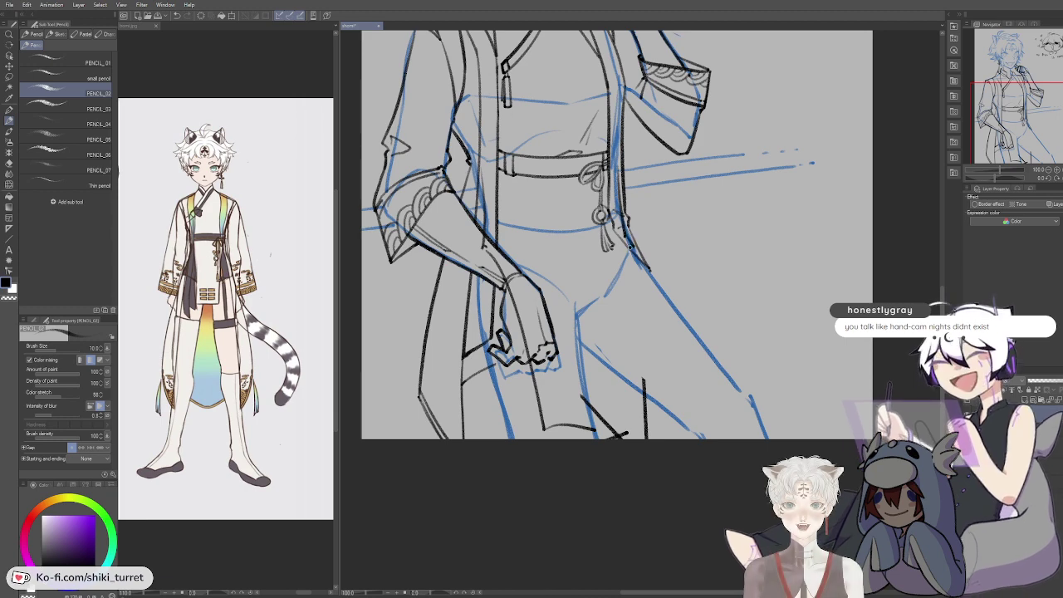
{"action": "left_click_drag", "start_coordinate": [629, 245], "coordinate": [633, 431]}
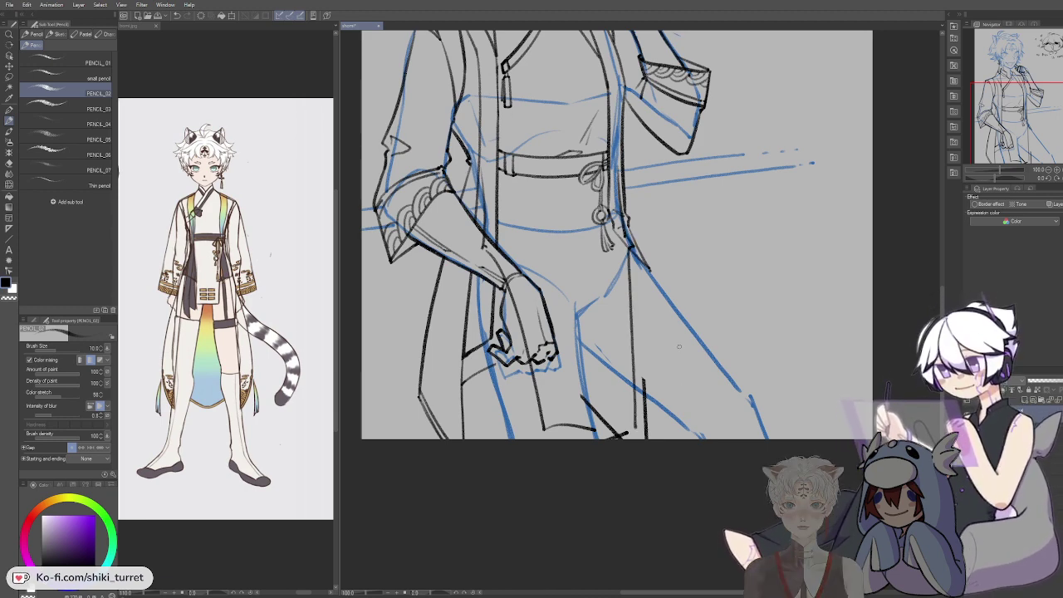
{"action": "key", "text": "ctrl+z"}
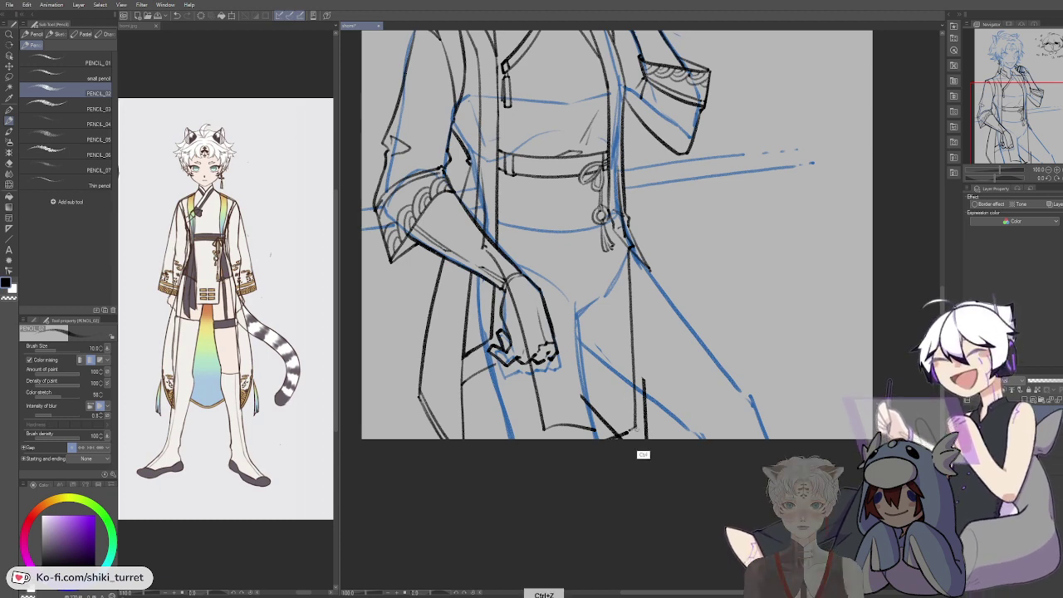
{"action": "key", "text": "c"}
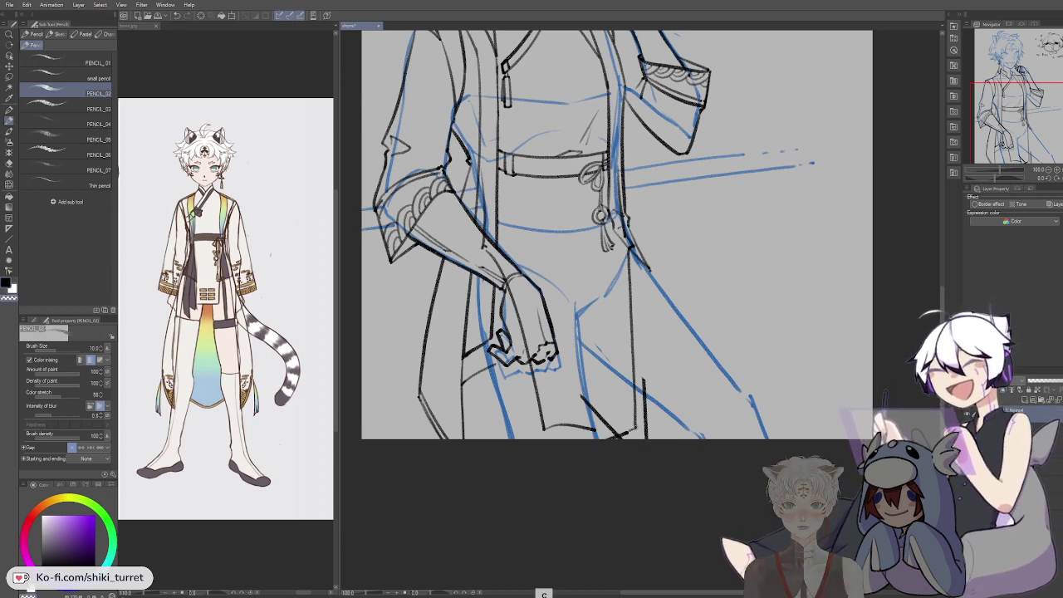
{"action": "key", "text": "c"}
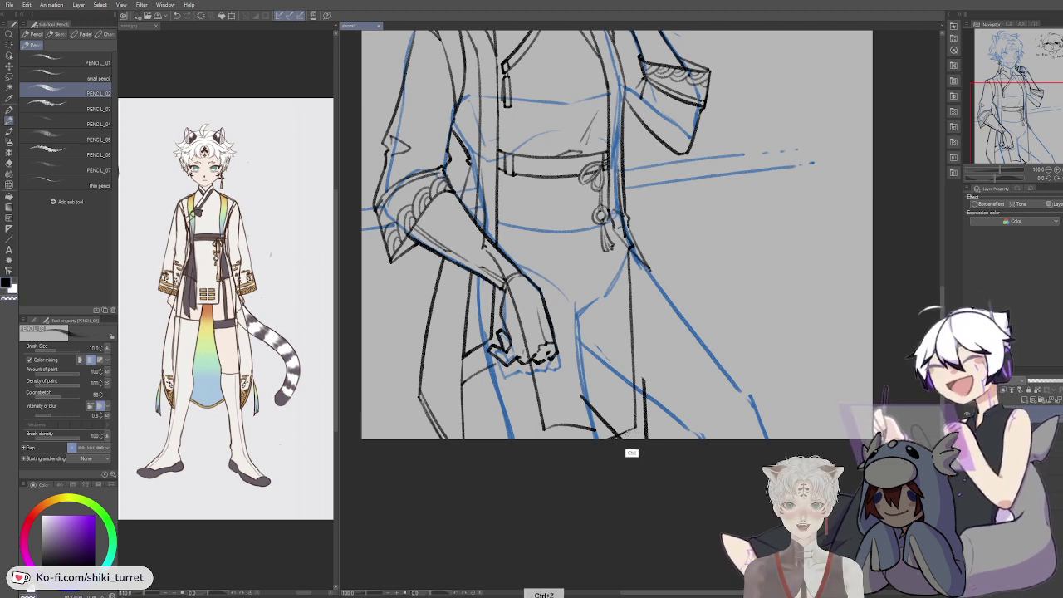
{"action": "key", "text": "ctrl+z"}
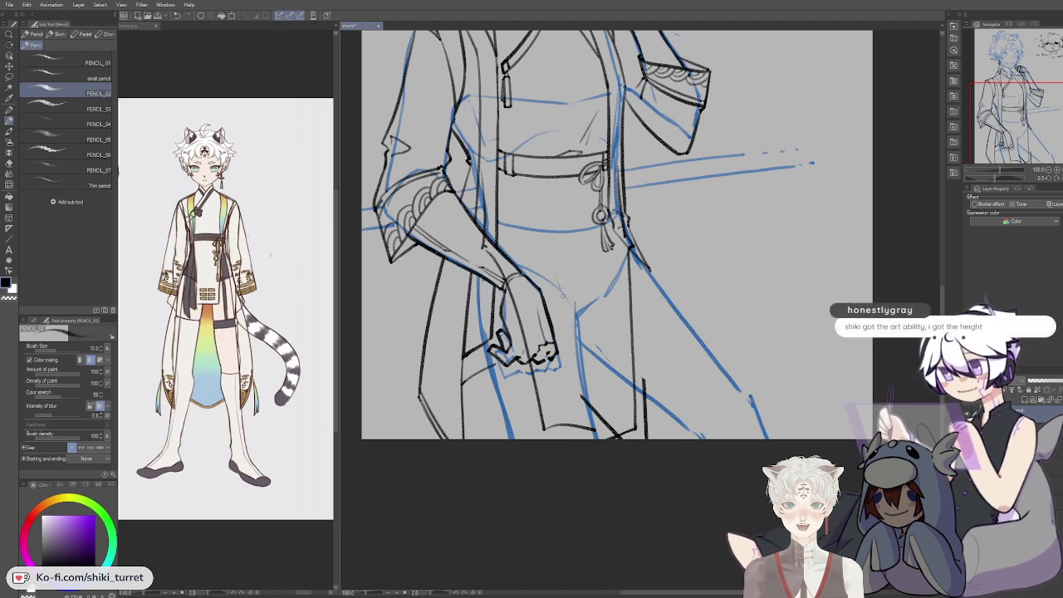
Step: Draw a short diagonal fold line down the middle of the front panel, starting at the crotch
{"action": "key", "text": "ctrl+z"}
{"action": "mouse_move", "coordinate": [564, 287]}
{"action": "left_mouse_down"}
{"action": "mouse_move", "coordinate": [596, 345]}
{"action": "mouse_move", "coordinate": [590, 378]}
{"action": "left_mouse_up"}
{"action": "key", "text": "ctrl+z"}
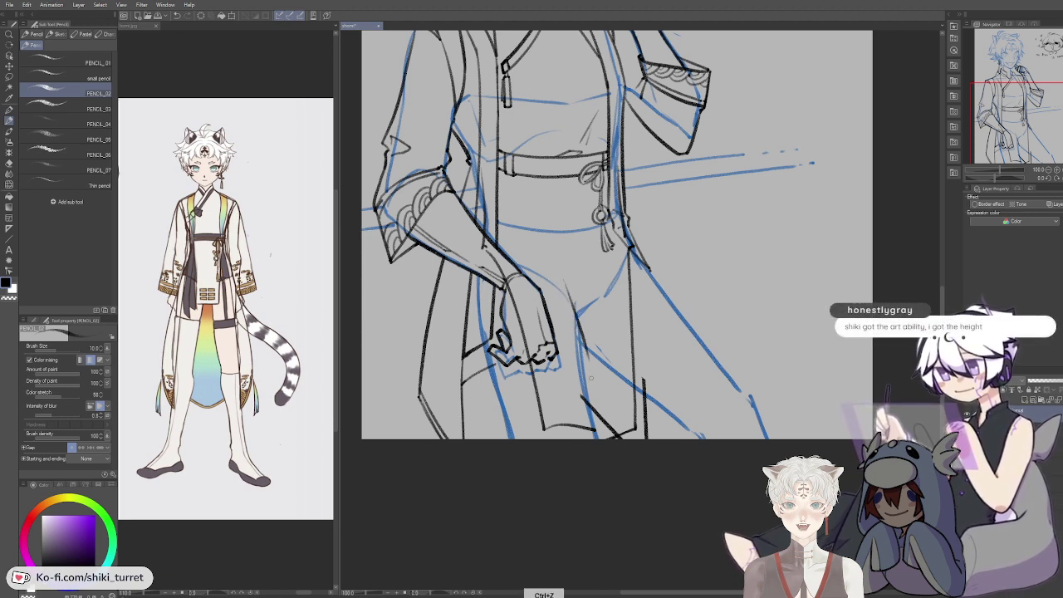
{"action": "key", "text": "ctrl+z"}
{"action": "left_click_drag", "start_coordinate": [570, 290], "coordinate": [595, 356]}
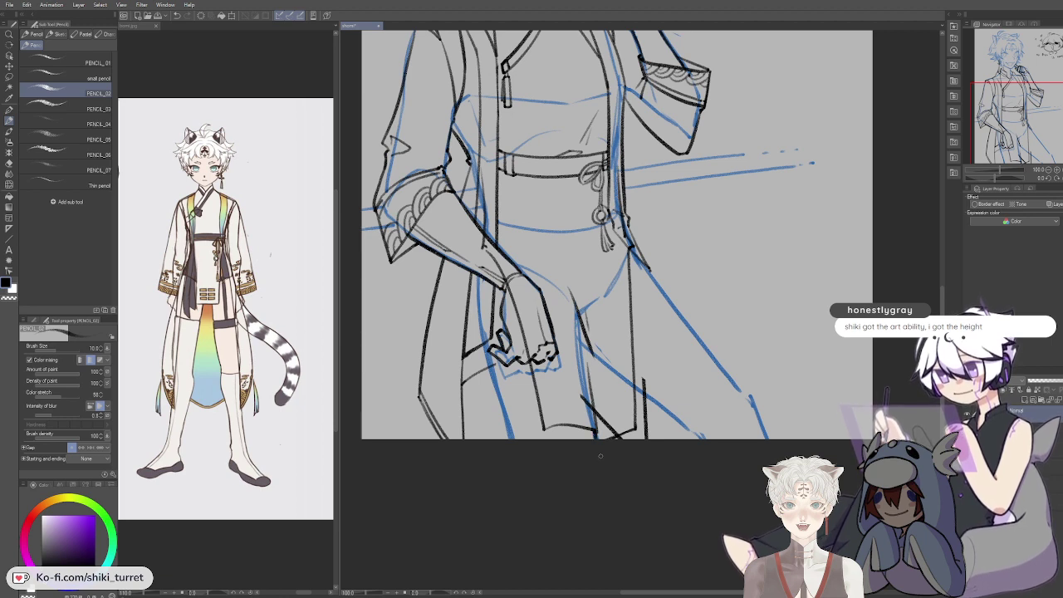
{"action": "key", "text": "ctrl+z"}
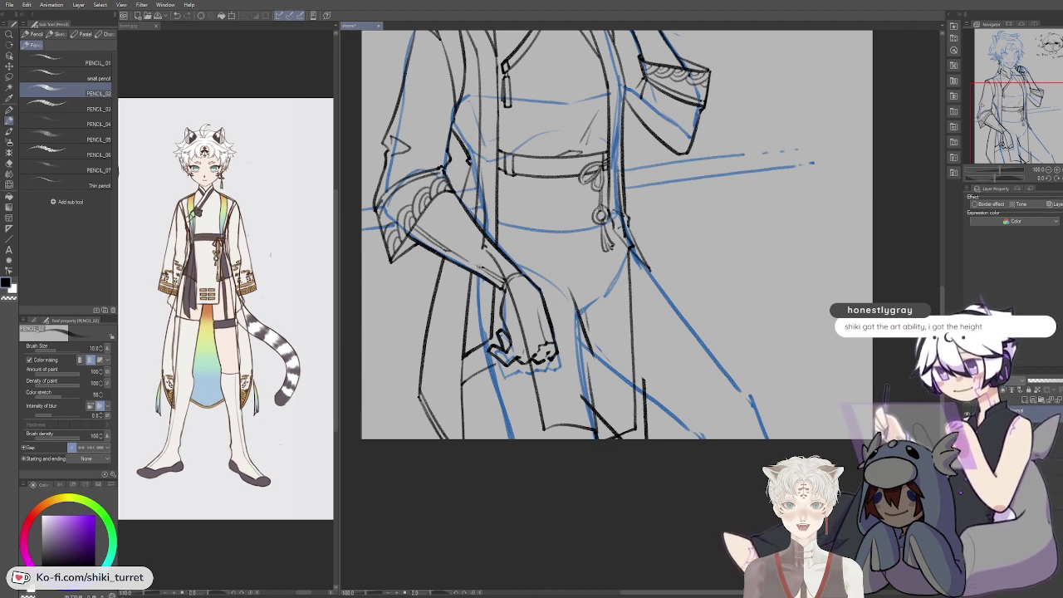
{"action": "key", "text": "ctrl+z"}
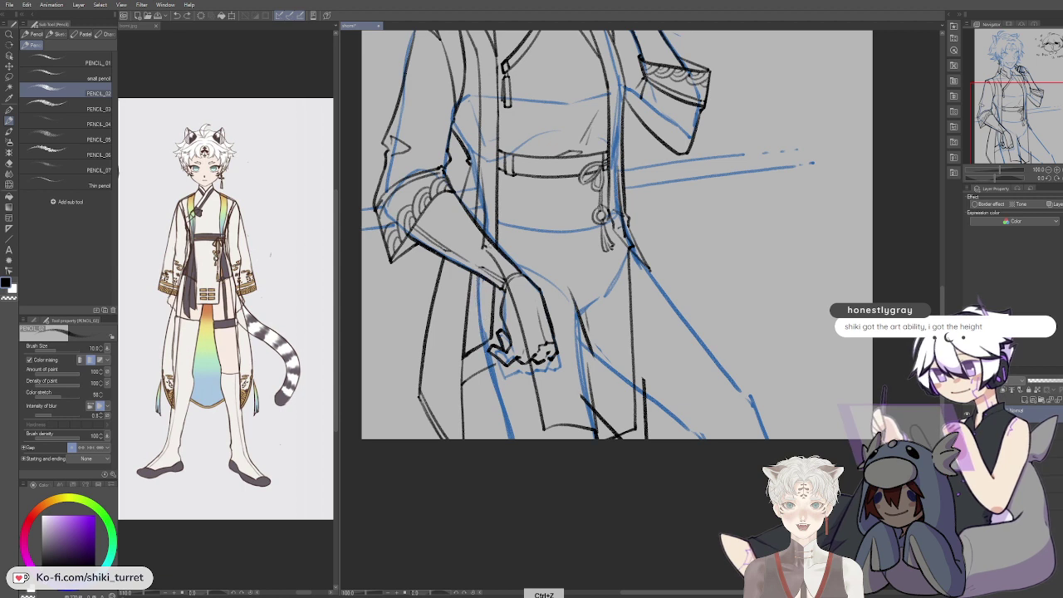
{"action": "key", "text": "ctrl+z"}
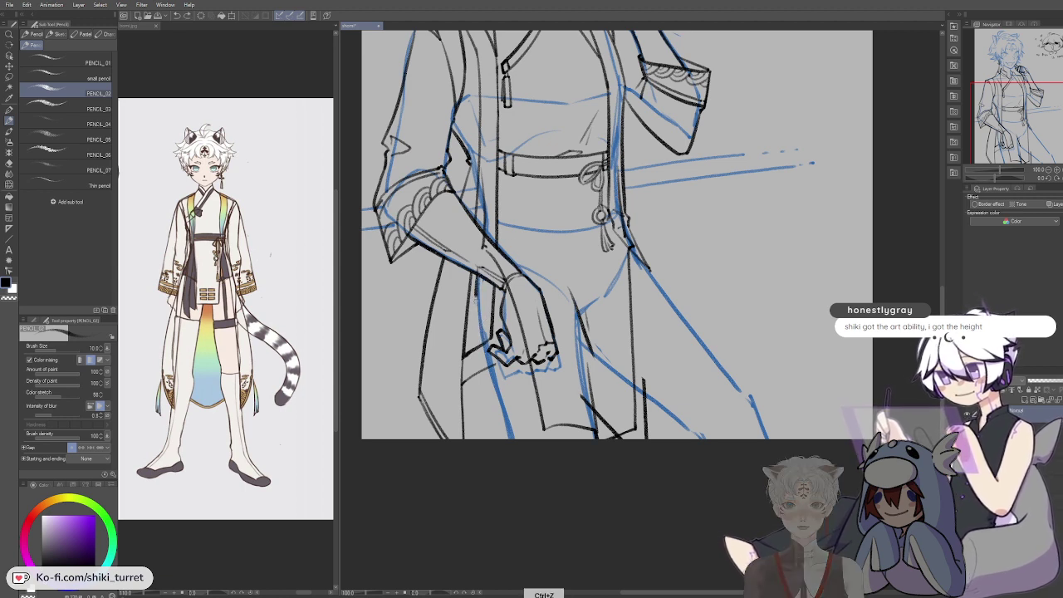
Step: Draw the shorts' outer edge and hem behind the lowered hand and on the opposite thigh beside the front panel
{"action": "left_click_drag", "start_coordinate": [479, 337], "coordinate": [483, 345]}
{"action": "key", "text": "ctrl+z"}
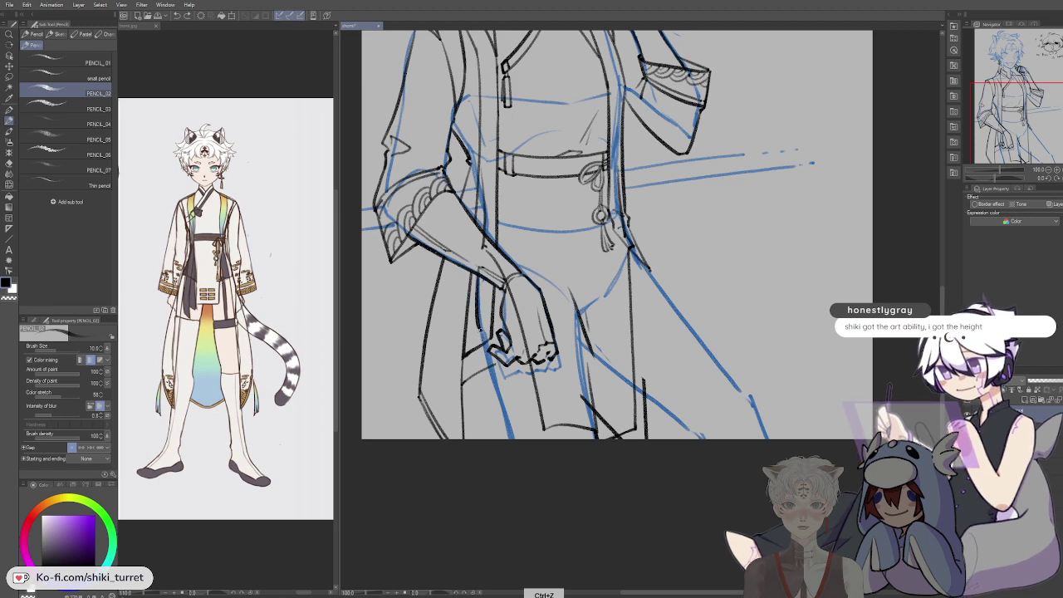
{"action": "left_click_drag", "start_coordinate": [480, 333], "coordinate": [489, 375]}
{"action": "key", "text": "ctrl+z"}
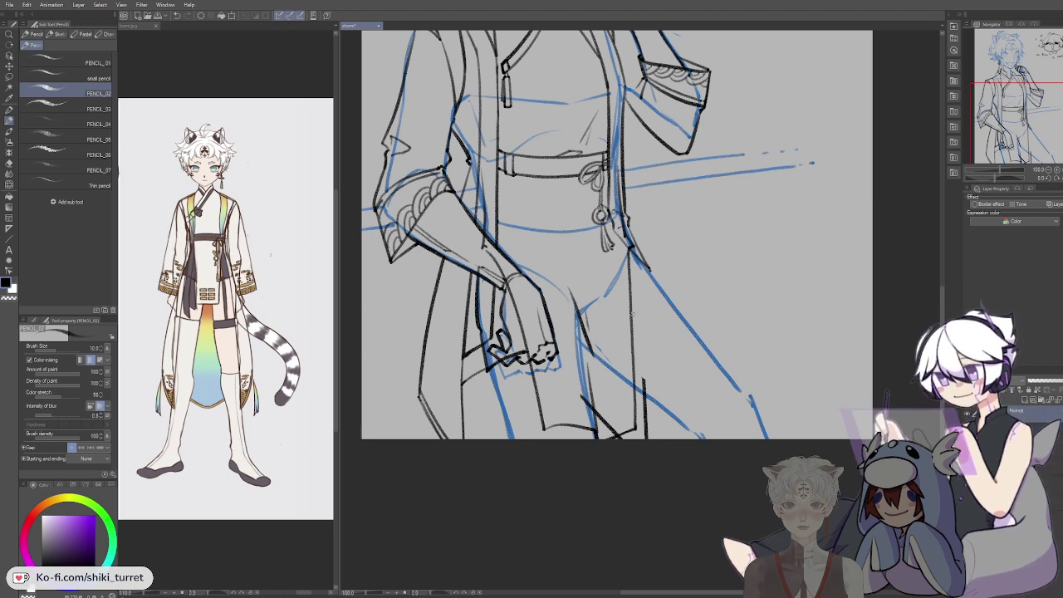
{"action": "key", "text": "ctrl+z"}
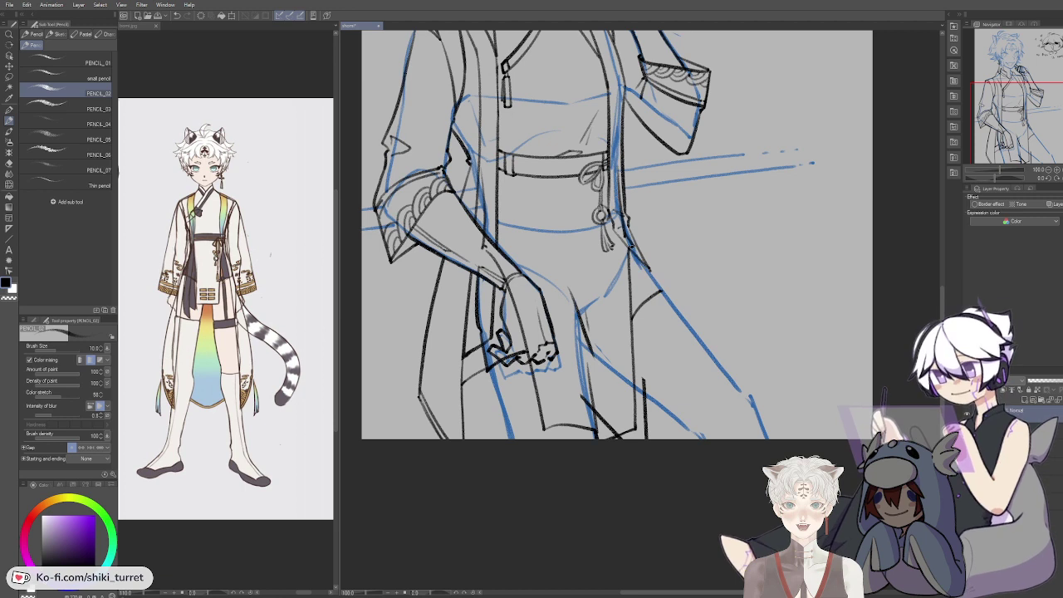
{"action": "key", "text": "ctrl+z"}
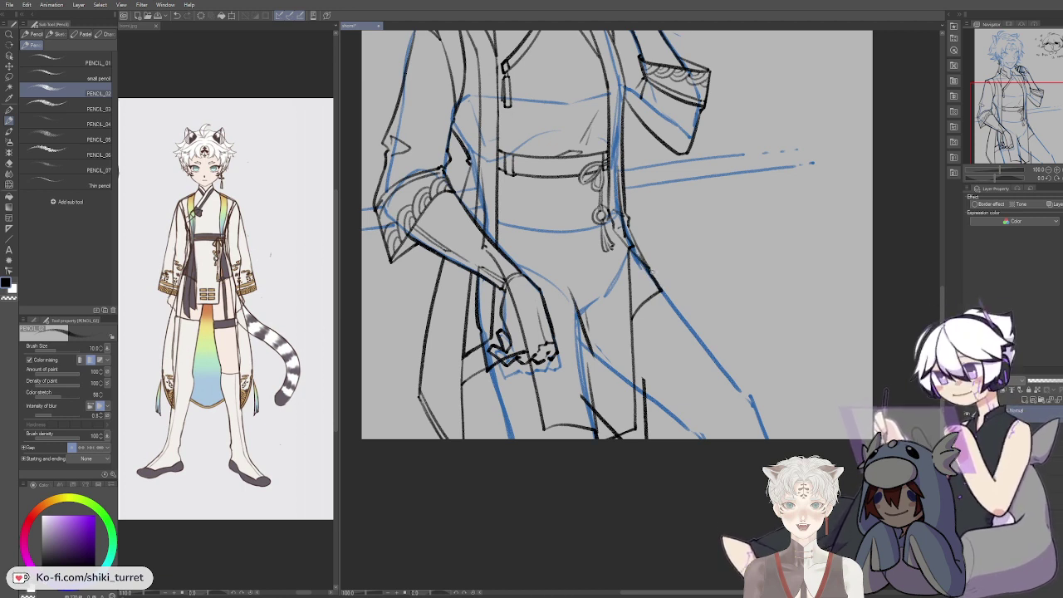
Step: Erase the part of the front panel's edge that crosses the lowered forearm and hand
{"action": "key", "text": "space"}
{"action": "left_click_drag", "start_coordinate": [673, 251], "coordinate": [673, 244]}
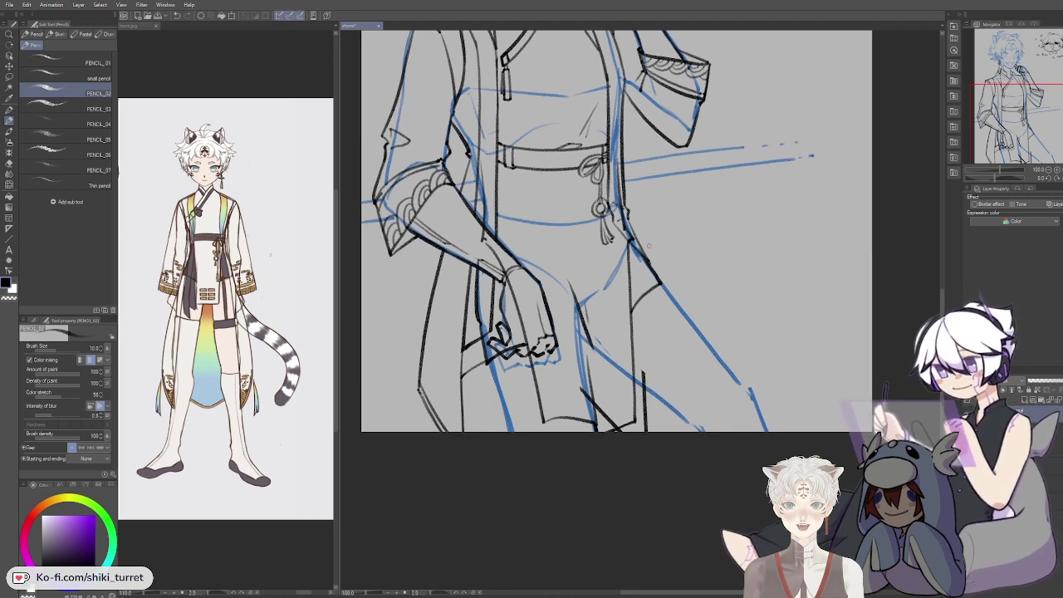
{"action": "key", "text": "space"}
{"action": "left_click_drag", "start_coordinate": [758, 316], "coordinate": [739, 335]}
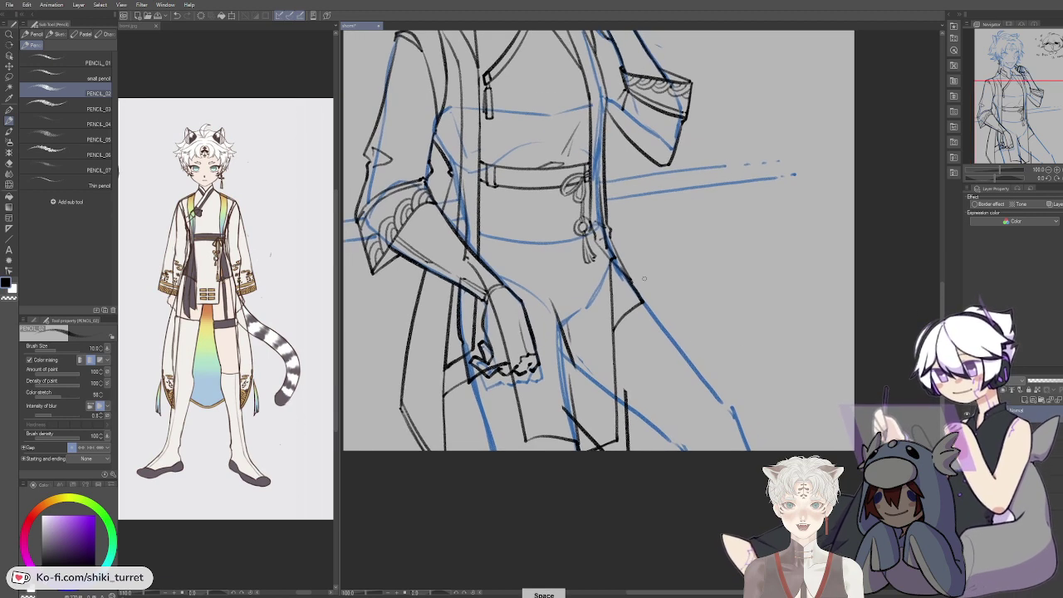
{"action": "key", "text": "e"}
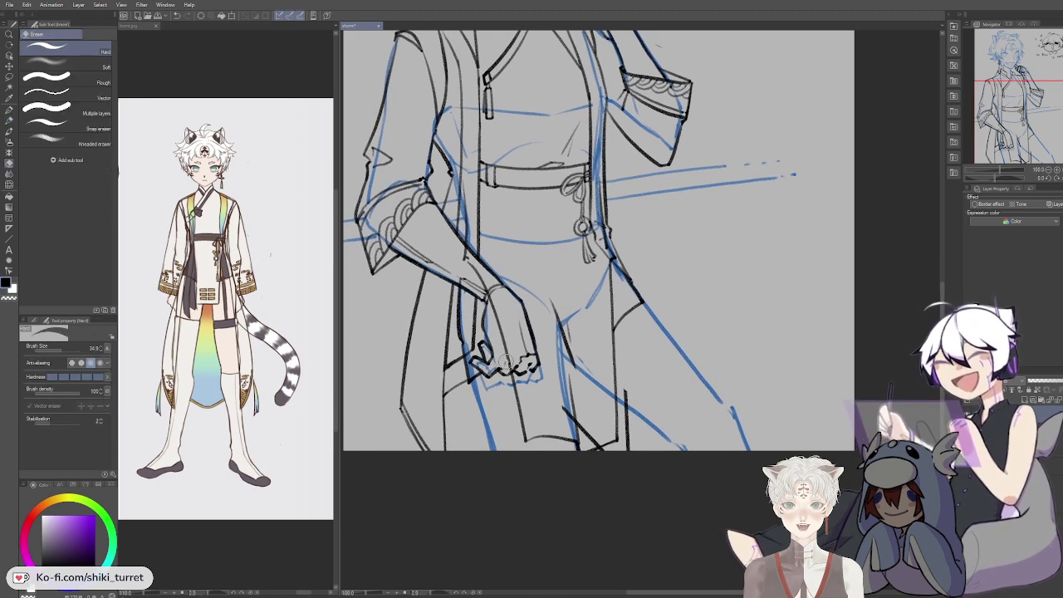
{"action": "left_click_drag", "start_coordinate": [491, 297], "coordinate": [509, 357]}
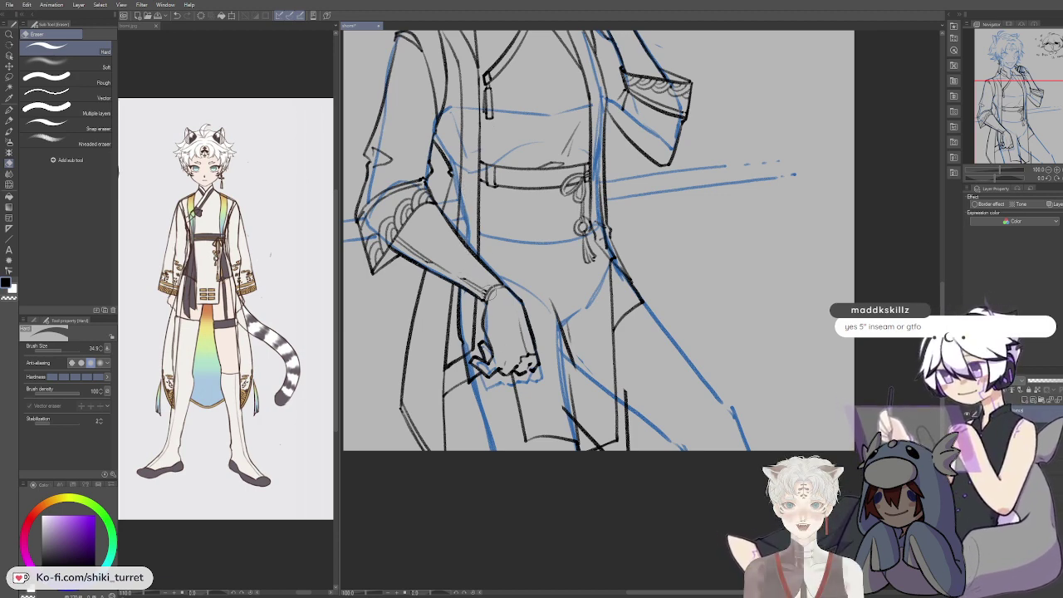
{"action": "key", "text": "p"}
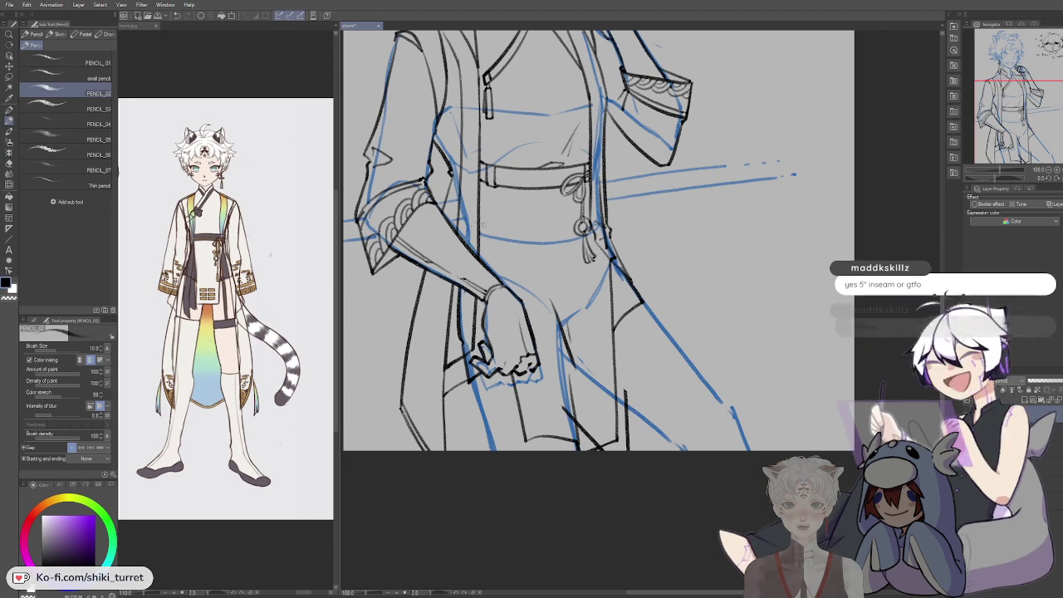
Step: Erase the overlapping stray line along the coat edge and hip beside the tassel
{"action": "key", "text": "e"}
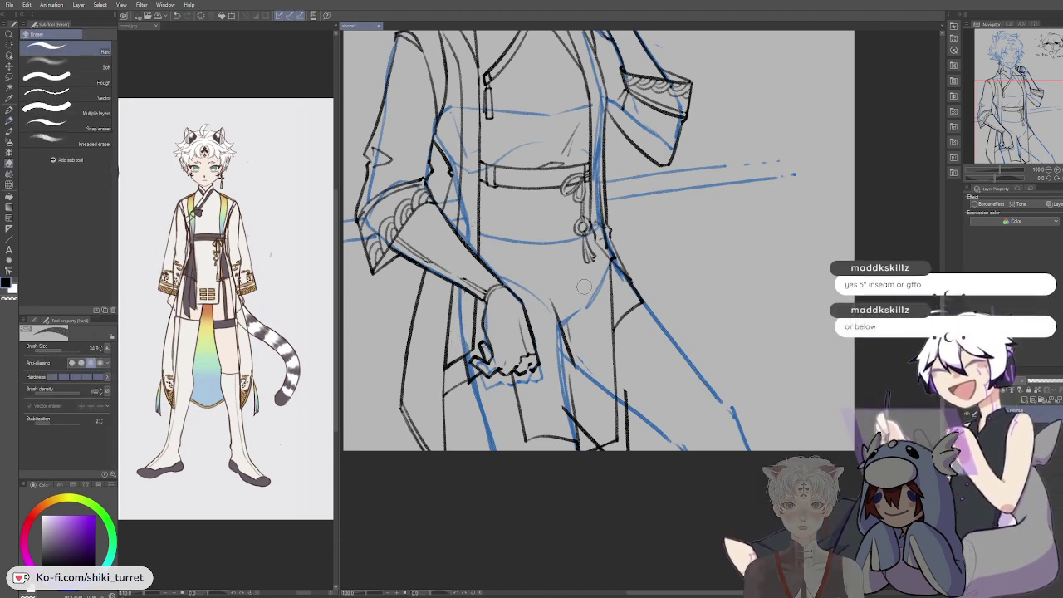
{"action": "key", "text": "p"}
{"action": "key", "text": "e"}
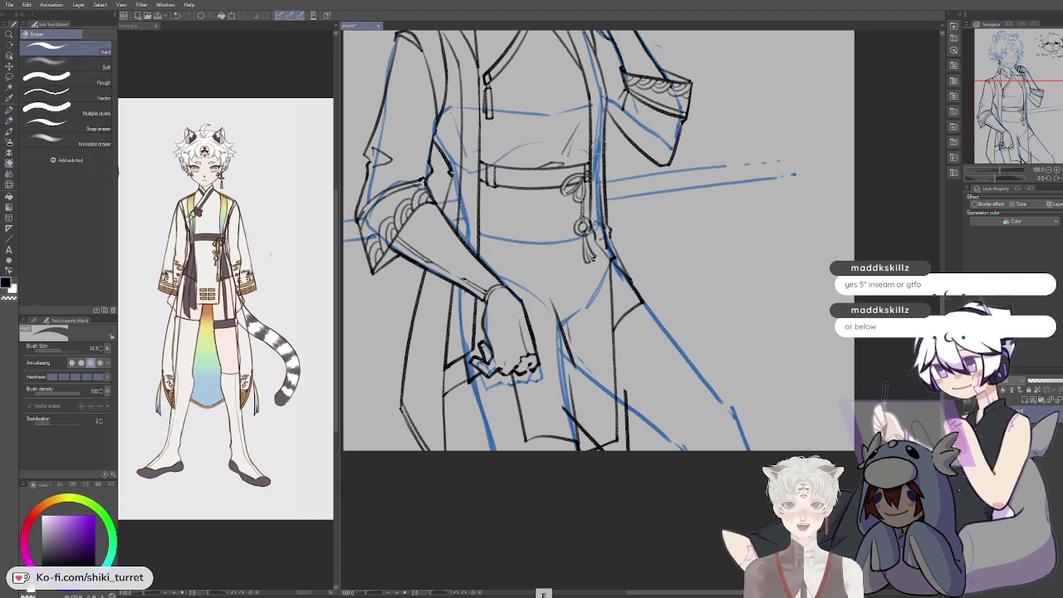
{"action": "left_click_drag", "start_coordinate": [603, 181], "coordinate": [614, 256]}
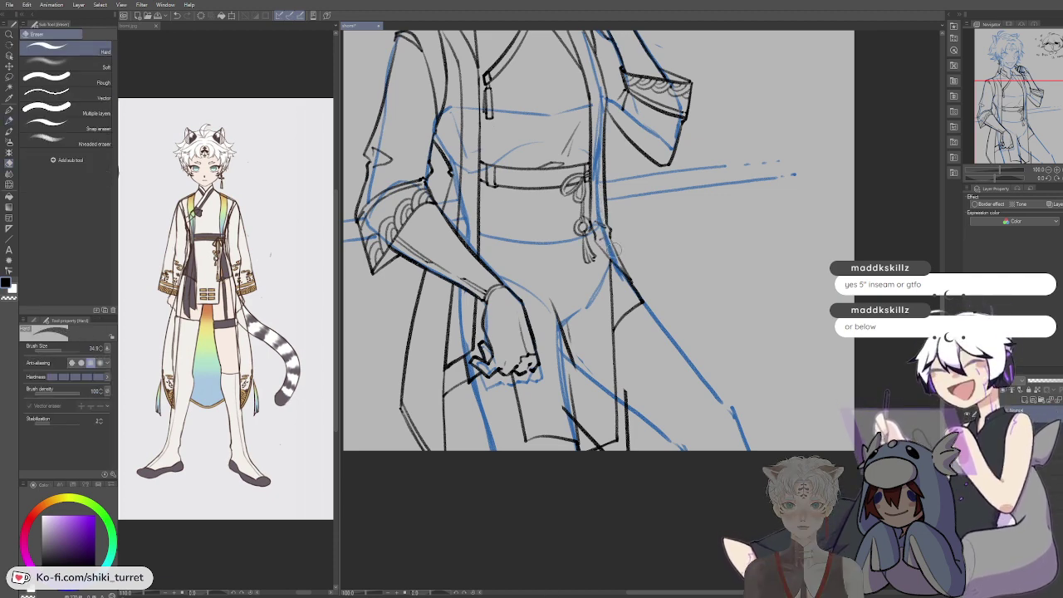
{"action": "key", "text": "p"}
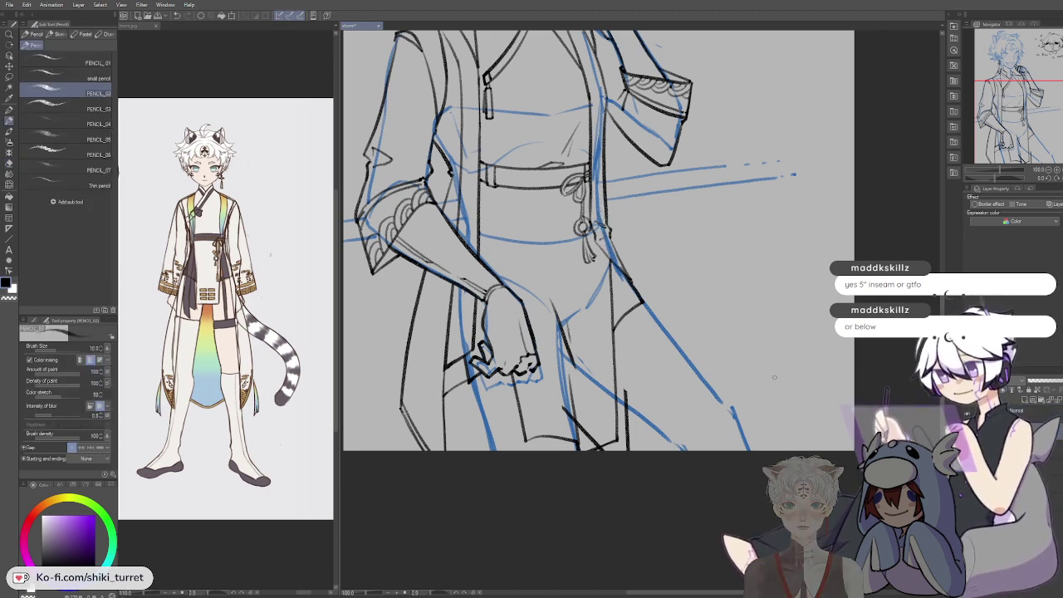
Step: Erase the diagonal black thigh line that crosses the lower part of the front panel near its hem
{"action": "key", "text": "e"}
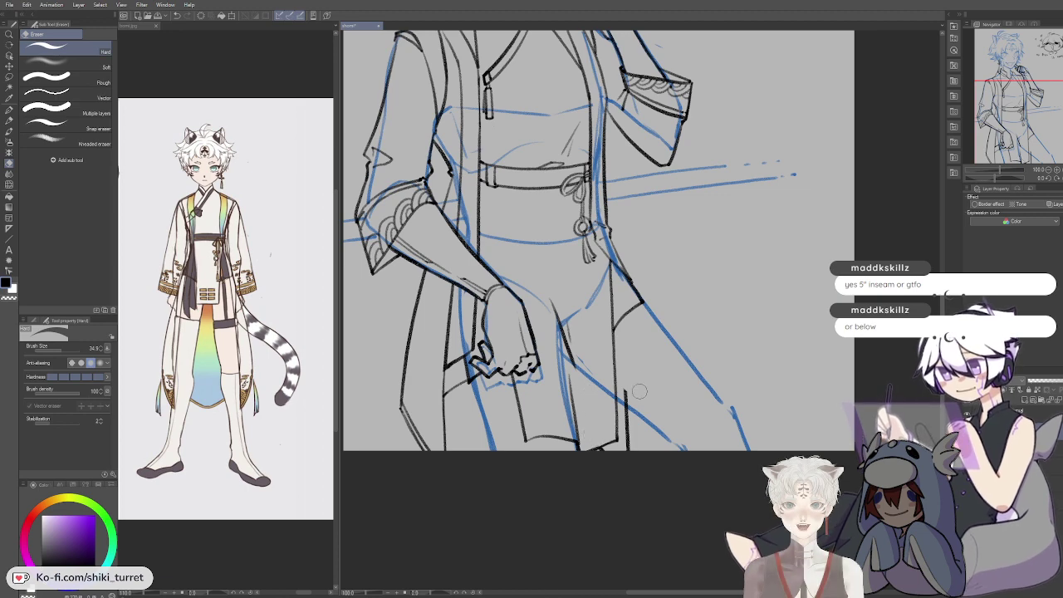
{"action": "key", "text": "p"}
{"action": "key", "text": "e"}
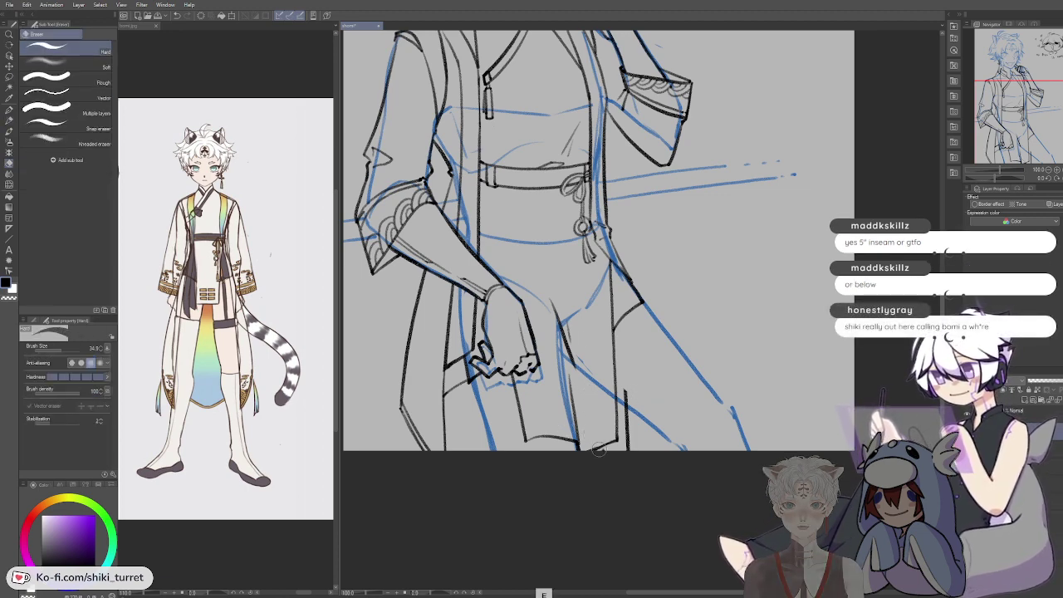
{"action": "key", "text": "p"}
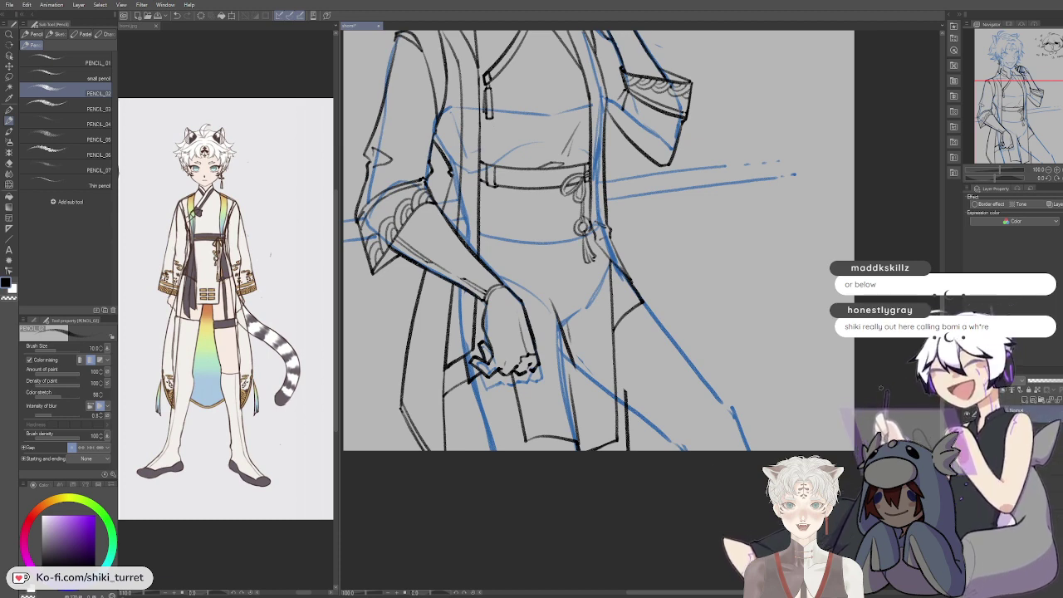
Step: Draw the outer edge of the thigh below the lowered hand, following the blue sketch down to the canvas edge
{"action": "left_click_drag", "start_coordinate": [748, 372], "coordinate": [760, 315]}
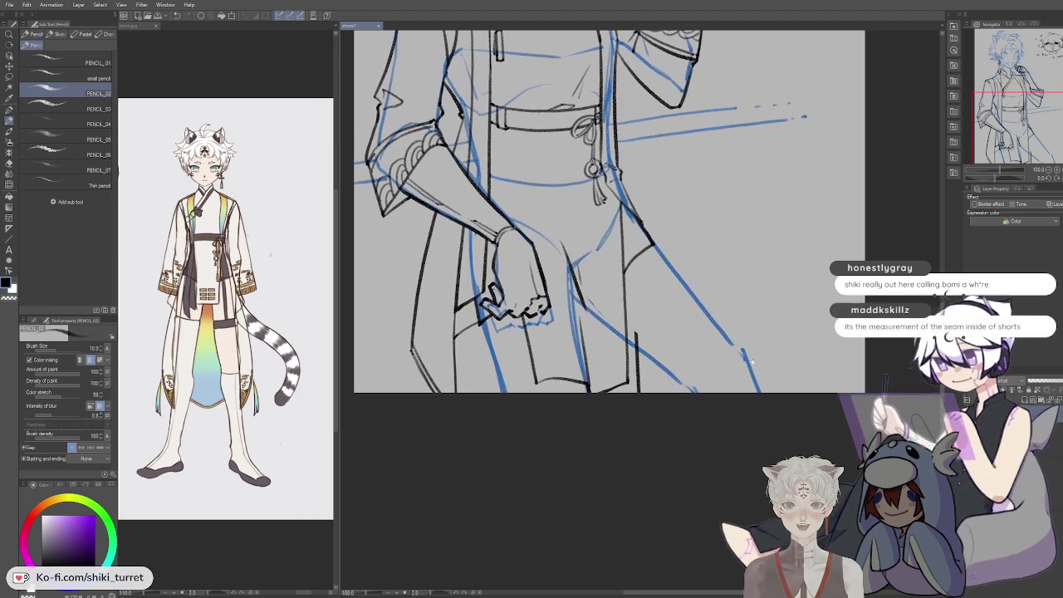
{"action": "left_click_drag", "start_coordinate": [577, 146], "coordinate": [583, 135]}
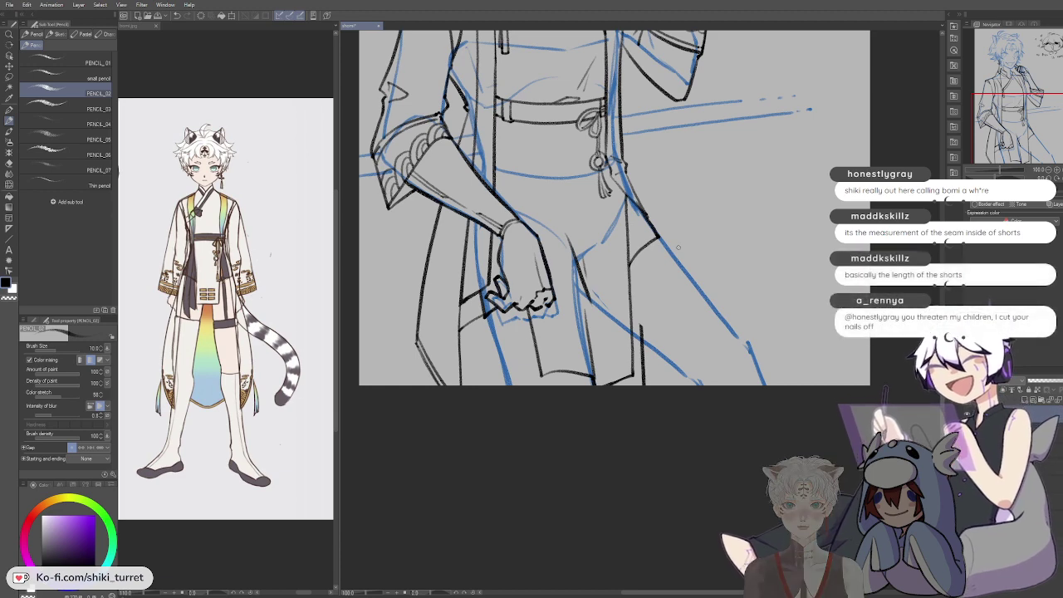
{"action": "left_click_drag", "start_coordinate": [678, 247], "coordinate": [636, 241]}
{"action": "left_click_drag", "start_coordinate": [446, 313], "coordinate": [456, 353]}
{"action": "key", "text": "ctrl+z"}
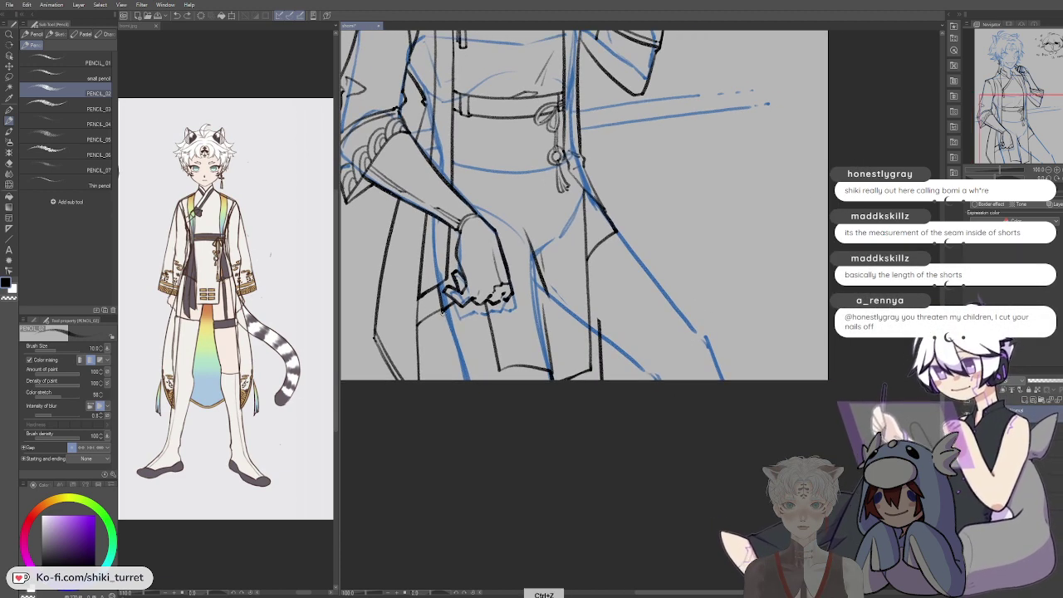
{"action": "key", "text": "ctrl+z"}
{"action": "left_click_drag", "start_coordinate": [444, 311], "coordinate": [469, 380]}
{"action": "key", "text": "ctrl+z"}
{"action": "key", "text": "ctrl+z"}
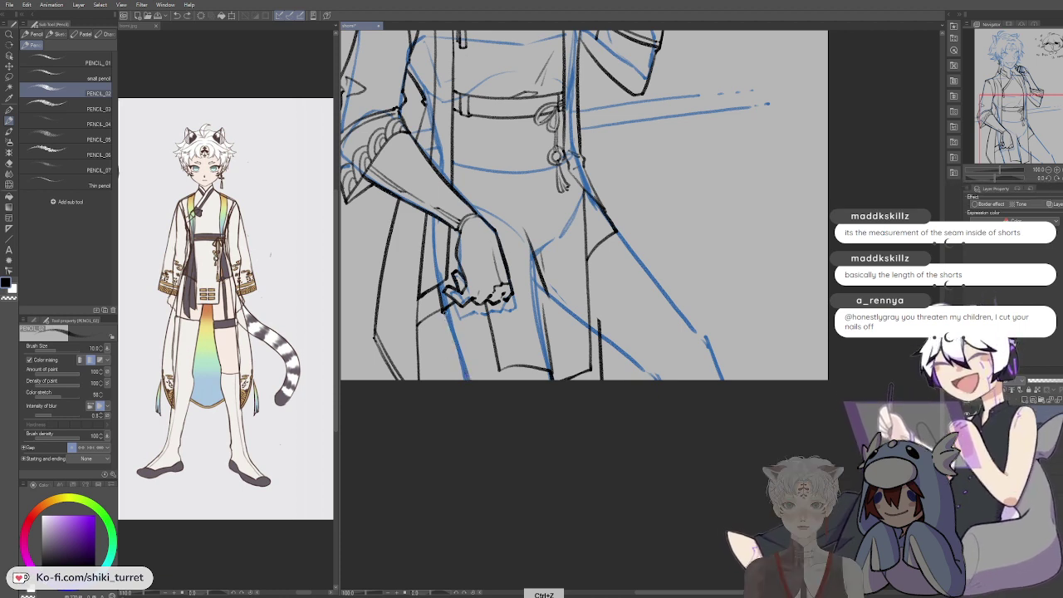
{"action": "key", "text": "ctrl+z"}
{"action": "key", "text": "ctrl+z"}
{"action": "left_click_drag", "start_coordinate": [445, 313], "coordinate": [467, 378]}
{"action": "key", "text": "ctrl+z"}
{"action": "left_click_drag", "start_coordinate": [445, 312], "coordinate": [468, 378]}
{"action": "key", "text": "ctrl+z"}
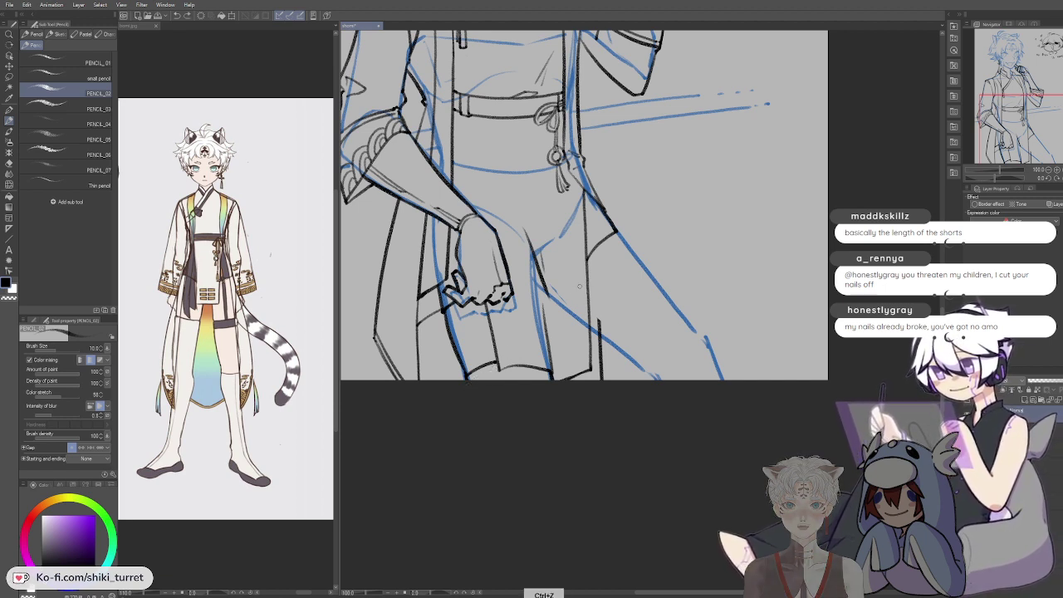
Step: Draw the curved stocking top across the thigh below the lowered hand, with a short strap line at its middle
{"action": "key", "text": "ctrl+z"}
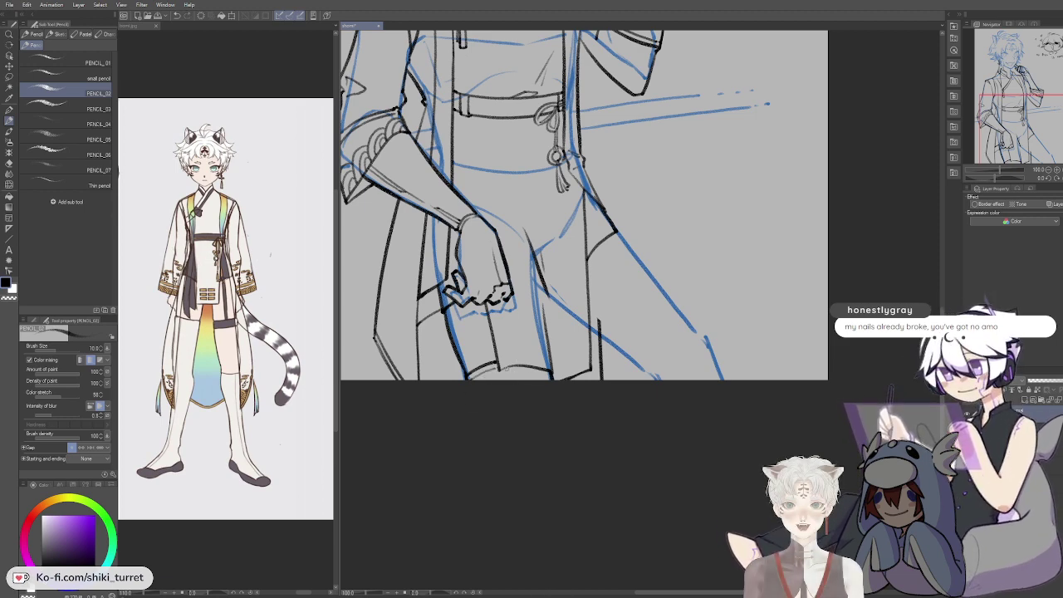
{"action": "key", "text": "ctrl+z"}
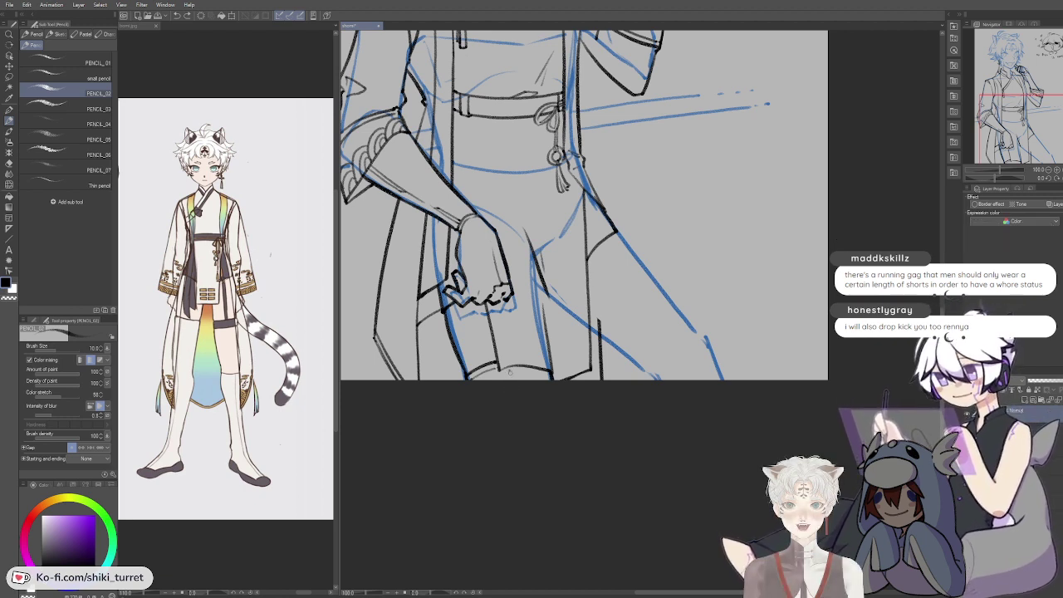
{"action": "key", "text": "ctrl+z"}
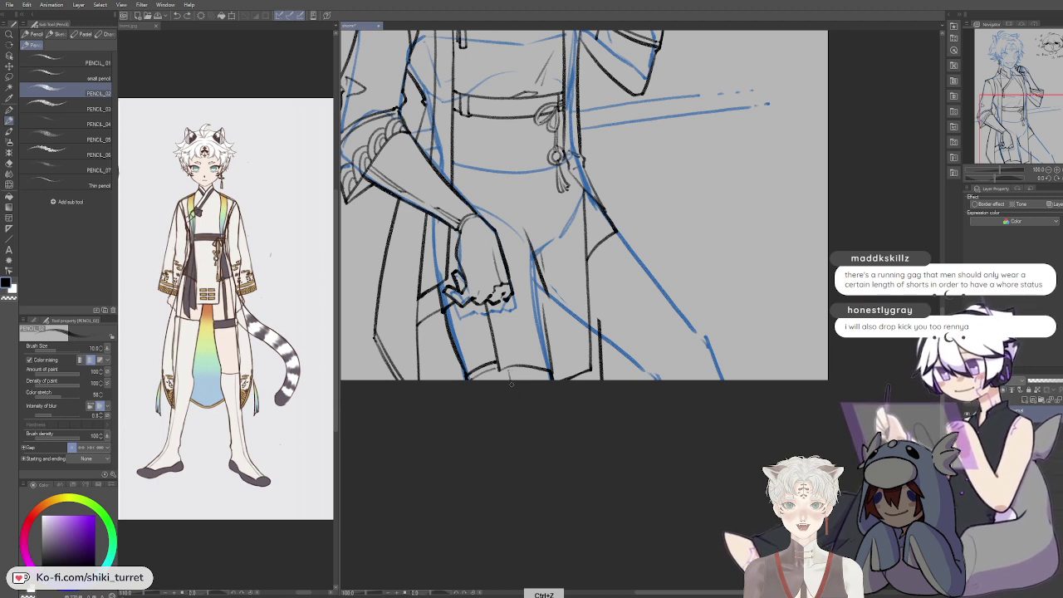
{"action": "key", "text": "ctrl+z"}
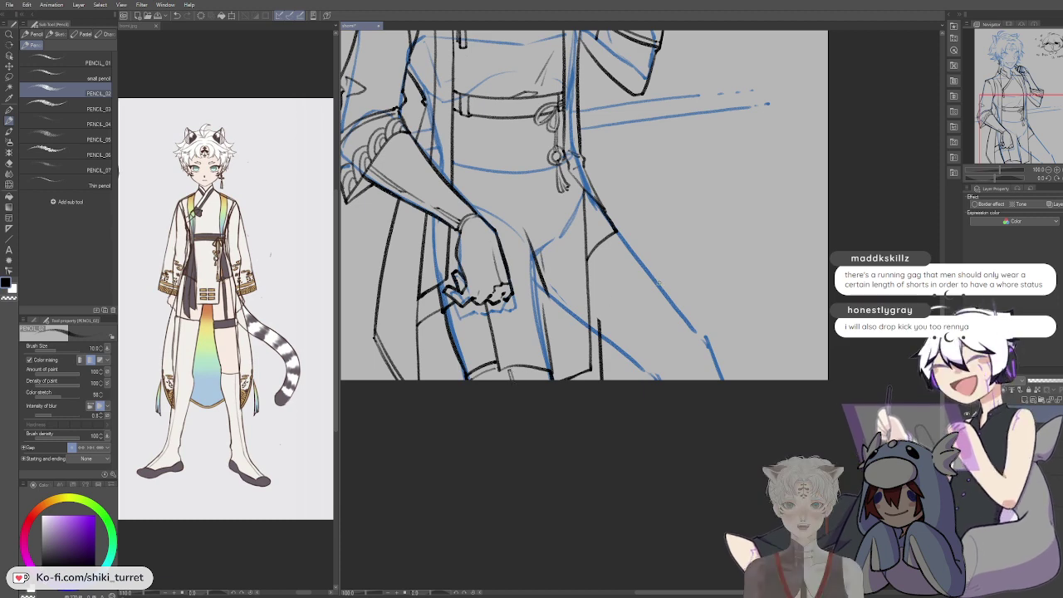
Step: Draw the two narrow parallel strap lines over the shorts on the outstretched thigh, ending at the shorts' hem
{"action": "left_click_drag", "start_coordinate": [604, 293], "coordinate": [580, 312]}
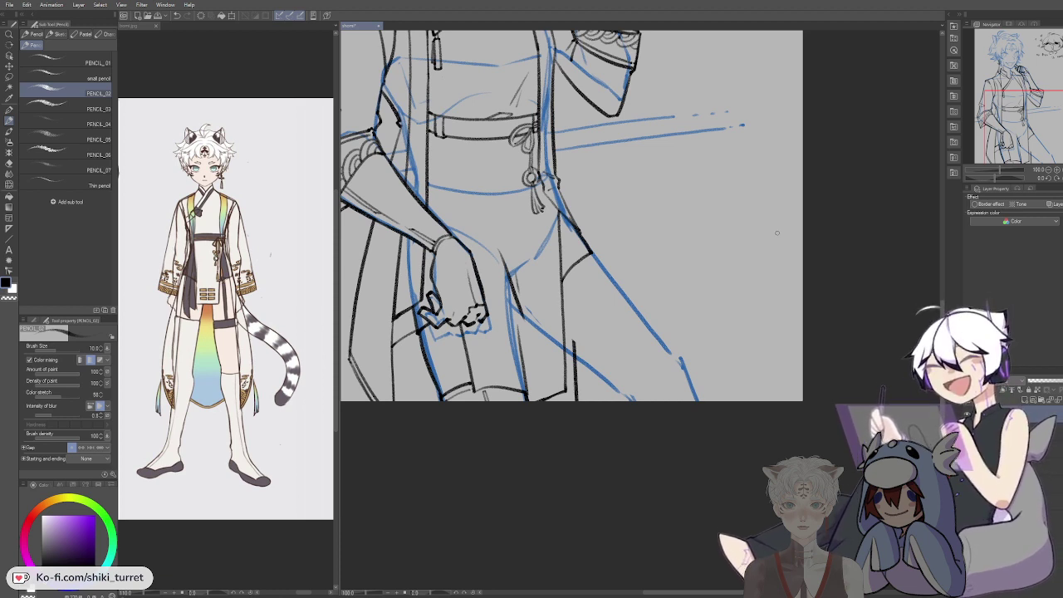
{"action": "key", "text": "space"}
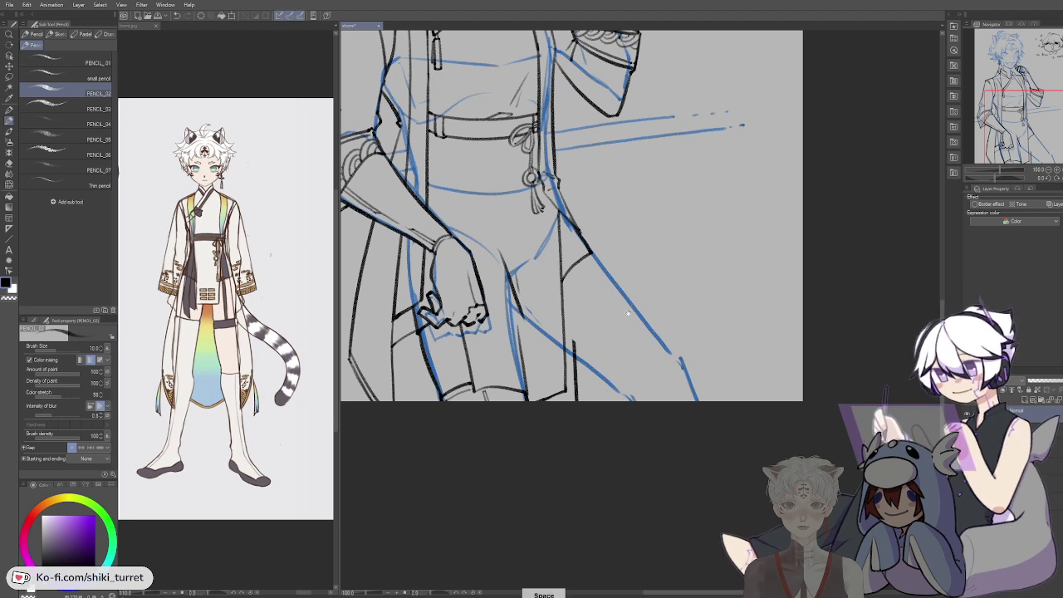
{"action": "left_click_drag", "start_coordinate": [625, 344], "coordinate": [608, 344]}
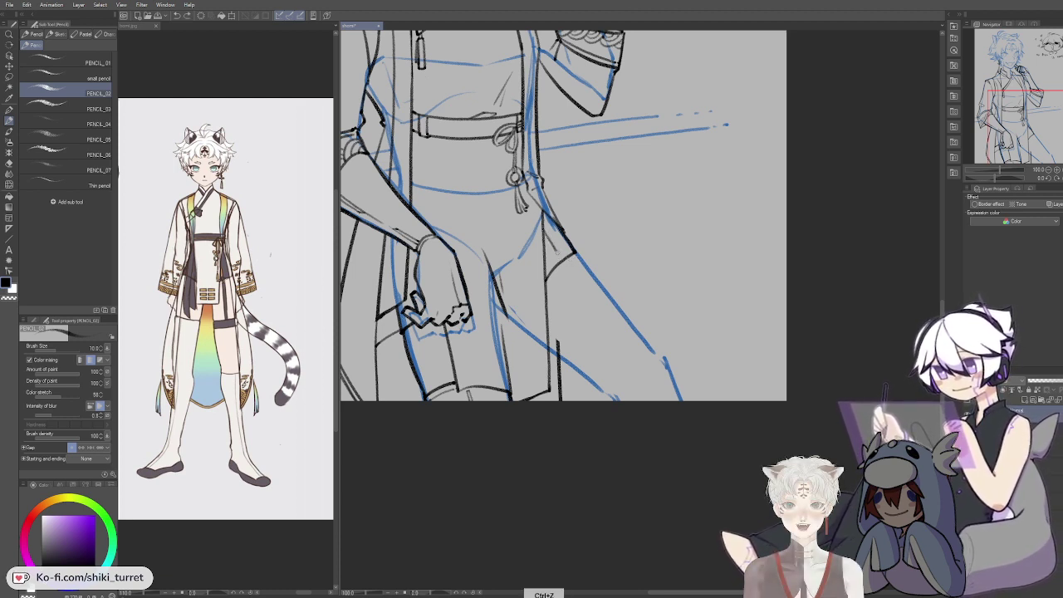
{"action": "key", "text": "ctrl+z"}
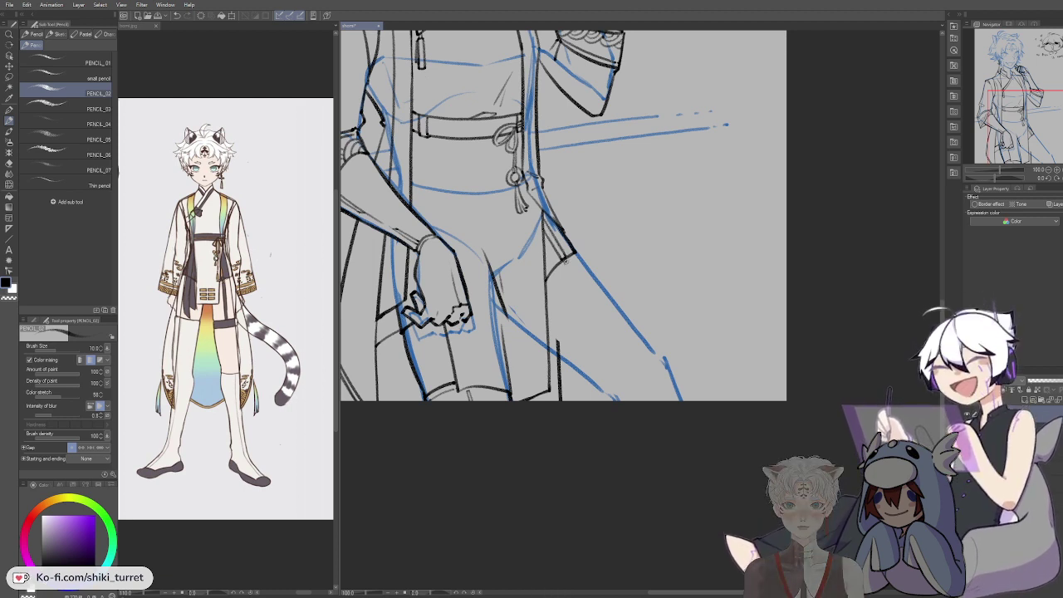
{"action": "key", "text": "ctrl+z"}
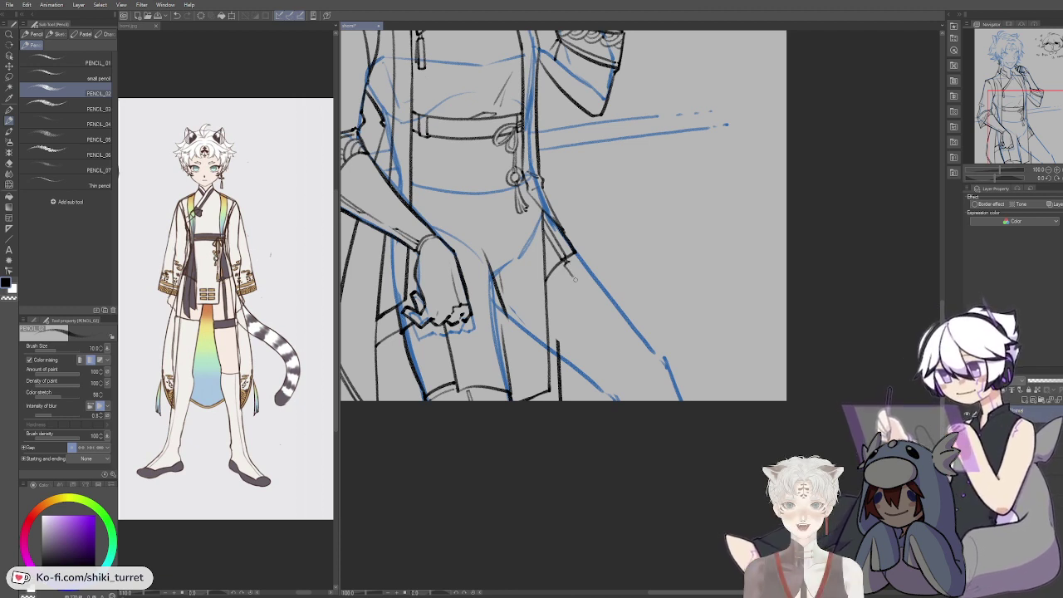
Step: Extend the garter strap below the shorts' hem with two parallel diagonal lines down the outstretched thigh
{"action": "key", "text": "ctrl+z"}
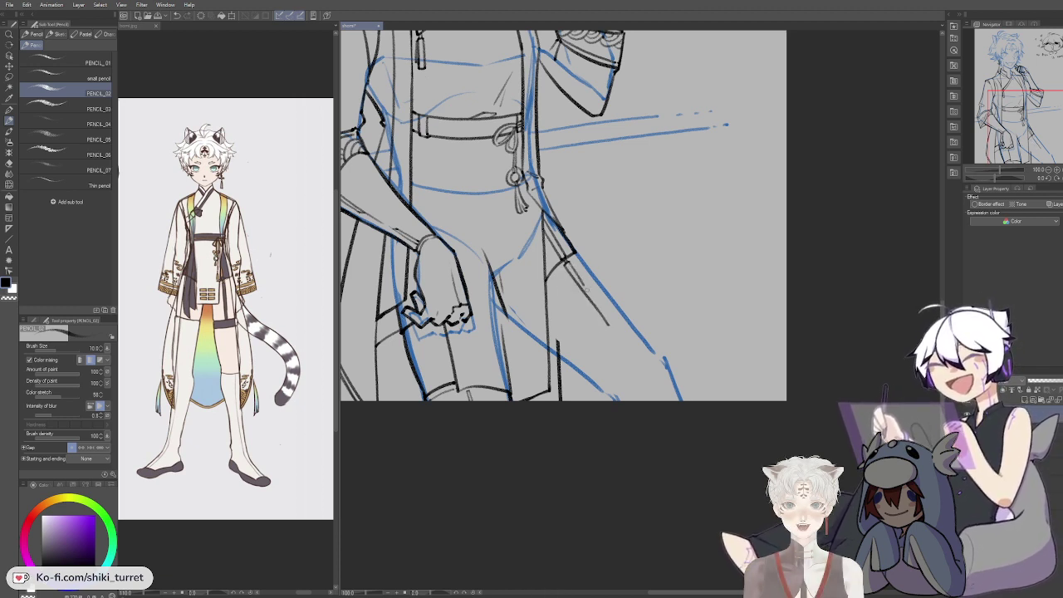
{"action": "key", "text": "ctrl+z"}
{"action": "key", "text": "ctrl+z"}
{"action": "left_click_drag", "start_coordinate": [569, 260], "coordinate": [613, 319]}
{"action": "key", "text": "ctrl+z"}
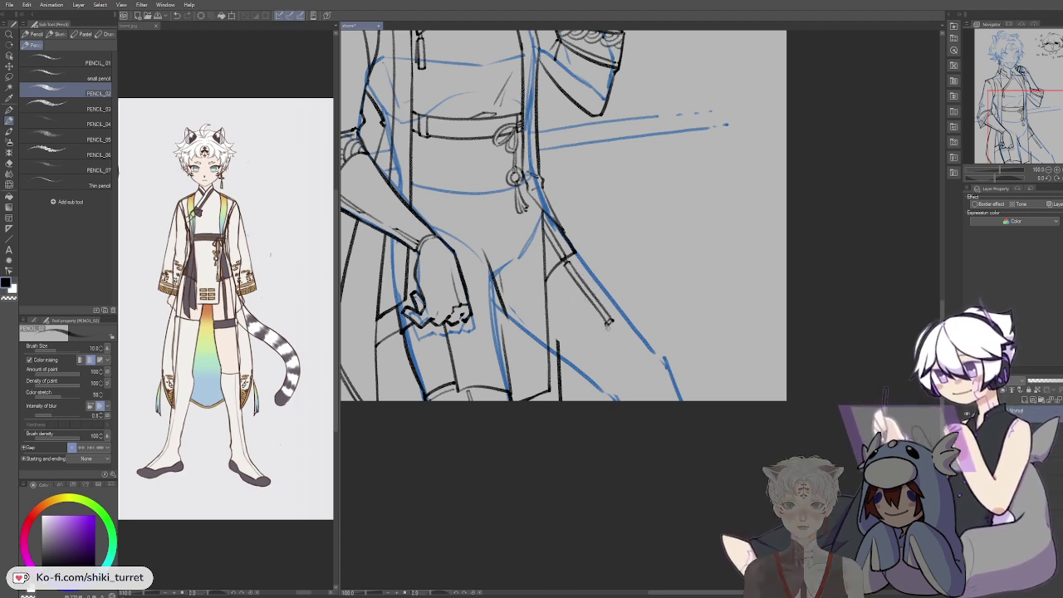
Step: Draw a small round clasp with inner detail at the lower end of the garter strap
{"action": "key", "text": "ctrl+z"}
{"action": "key", "text": "ctrl+z"}
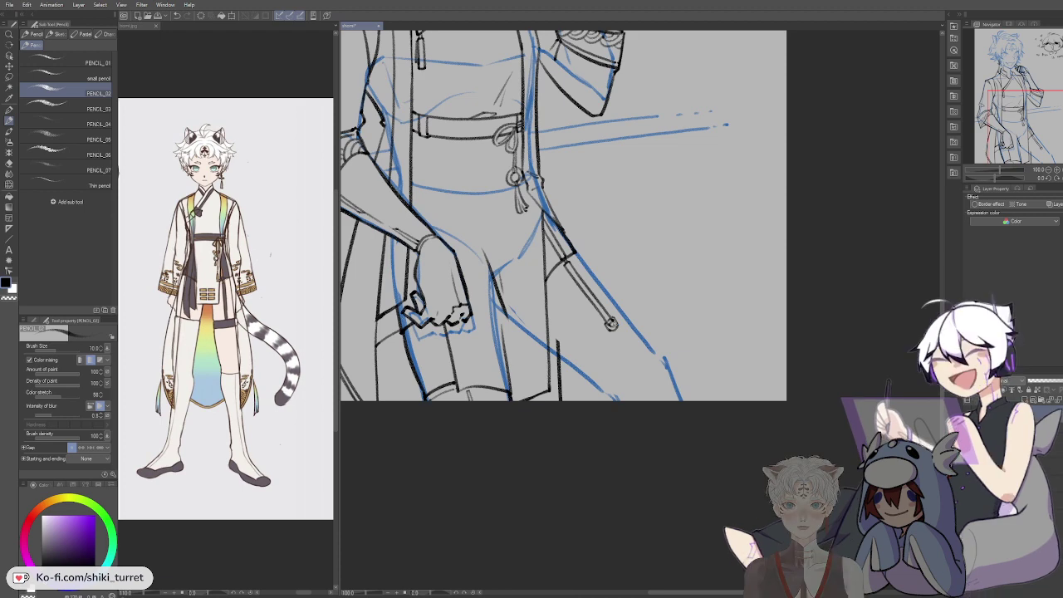
{"action": "key", "text": "ctrl+z"}
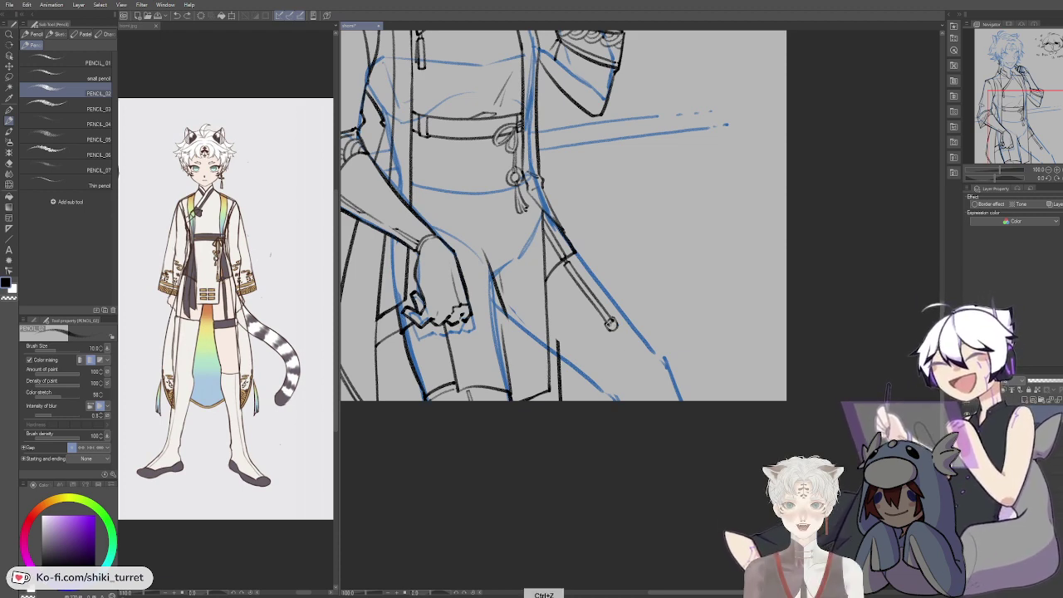
{"action": "key", "text": "c"}
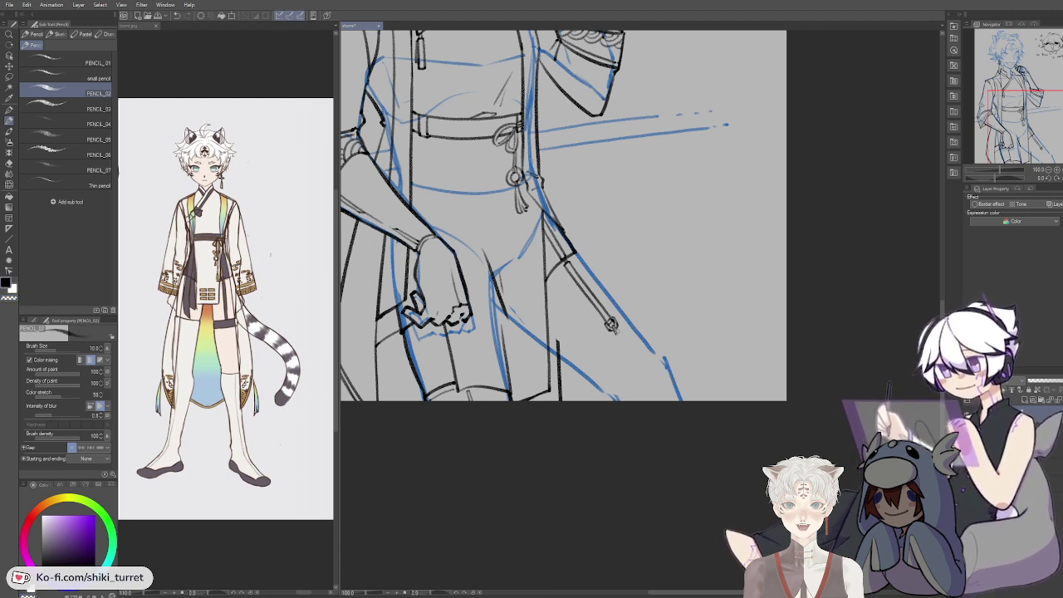
Step: Draw the stocking's top band as two parallel curves across the outstretched thigh at the strap's clasp
{"action": "key", "text": "ctrl+z"}
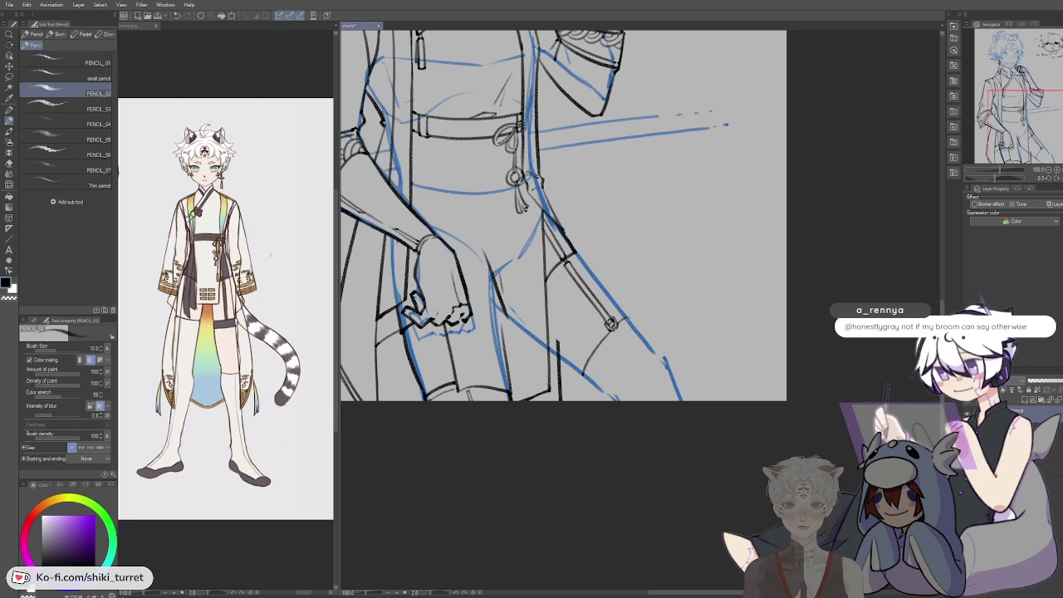
{"action": "key", "text": "ctrl+z"}
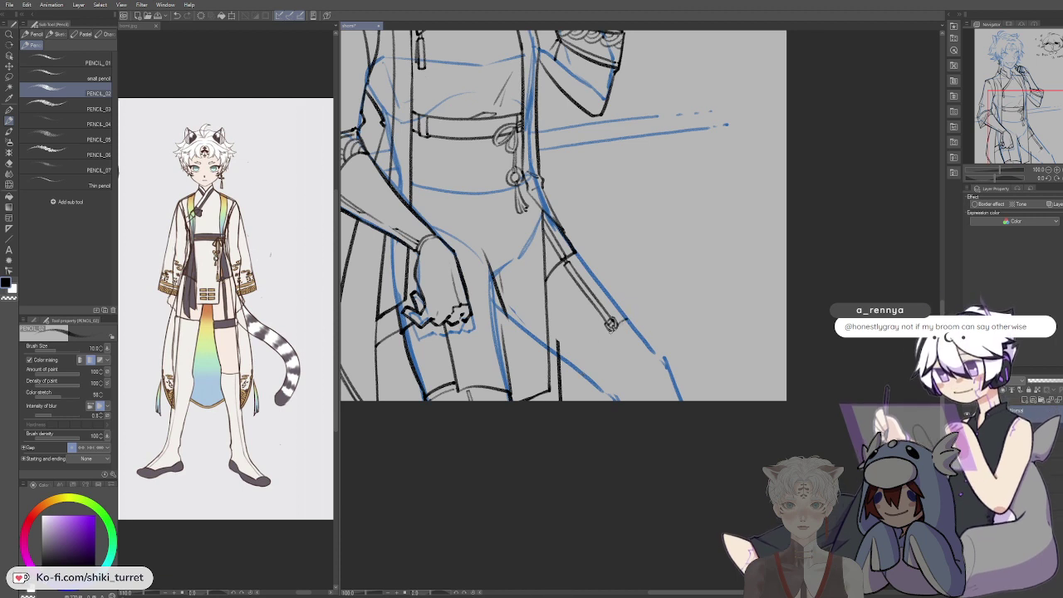
{"action": "key", "text": "ctrl+z"}
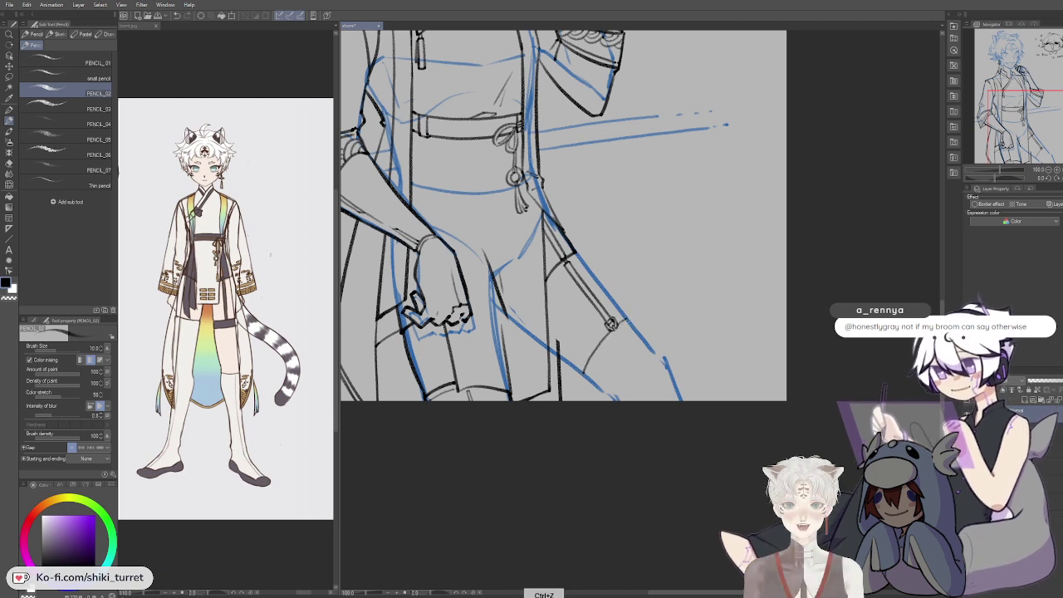
{"action": "left_click_drag", "start_coordinate": [626, 319], "coordinate": [630, 323]}
{"action": "left_click_drag", "start_coordinate": [583, 372], "coordinate": [588, 377]}
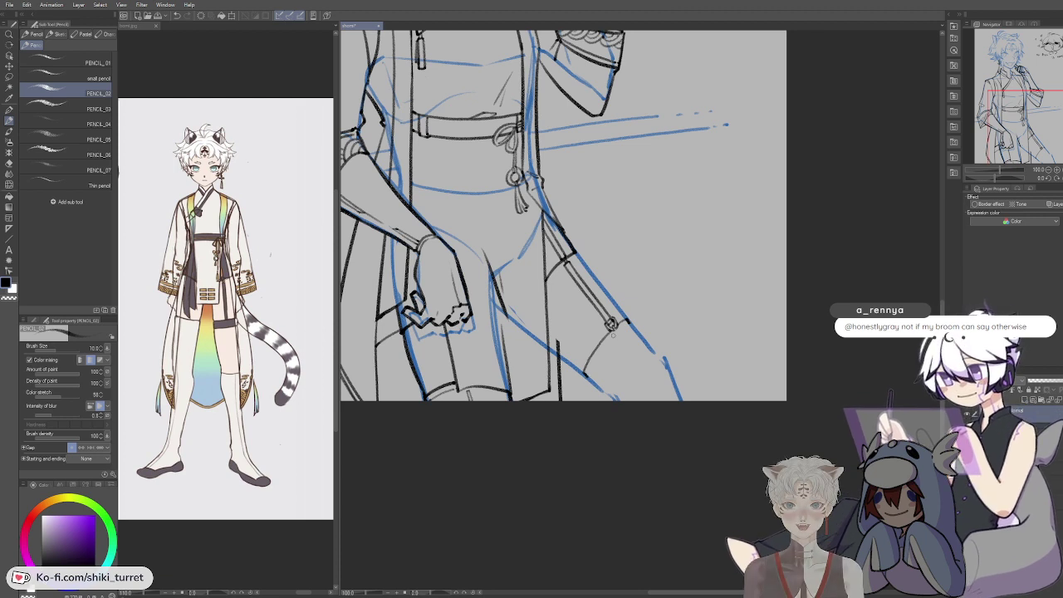
{"action": "key", "text": "ctrl+z"}
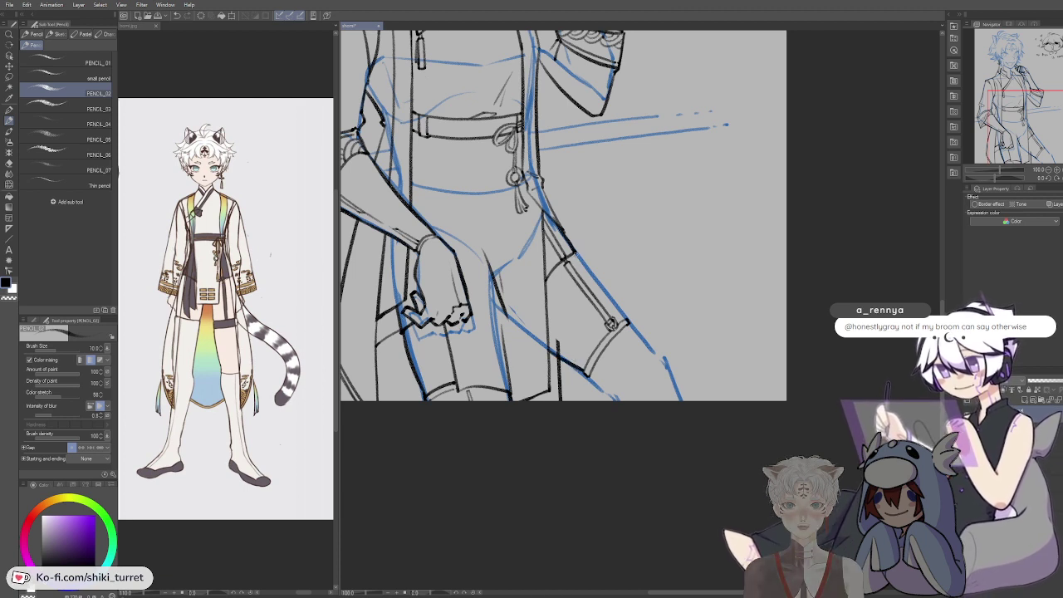
Step: Draw the outer edge of the outstretched thigh from the shorts' hem down to the stocking band
{"action": "left_click_drag", "start_coordinate": [575, 253], "coordinate": [622, 312]}
{"action": "key", "text": "ctrl+z"}
{"action": "left_click_drag", "start_coordinate": [575, 253], "coordinate": [628, 319]}
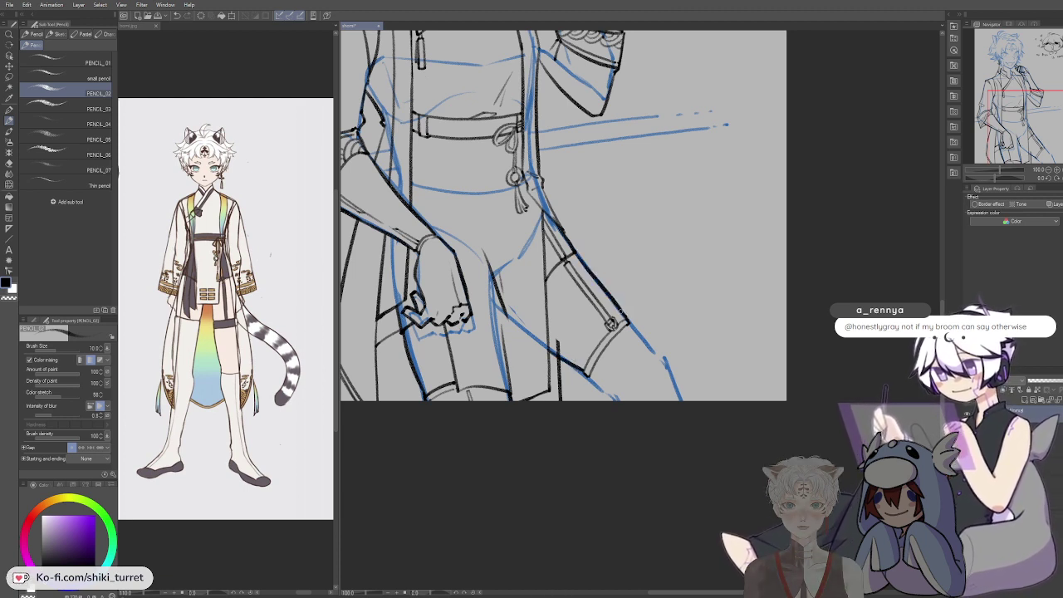
{"action": "key", "text": "ctrl+z"}
{"action": "key", "text": "ctrl+z"}
{"action": "mouse_move", "coordinate": [575, 253]}
{"action": "left_mouse_down"}
{"action": "mouse_move", "coordinate": [625, 316]}
{"action": "mouse_move", "coordinate": [597, 206]}
{"action": "left_mouse_up"}
Step: Continue the inner edge of the outstretched leg from below the stocking band to the canvas edge
{"action": "key", "text": "space"}
{"action": "mouse_move", "coordinate": [589, 314]}
{"action": "left_mouse_down"}
{"action": "mouse_move", "coordinate": [587, 305]}
{"action": "mouse_move", "coordinate": [566, 322]}
{"action": "left_mouse_up"}
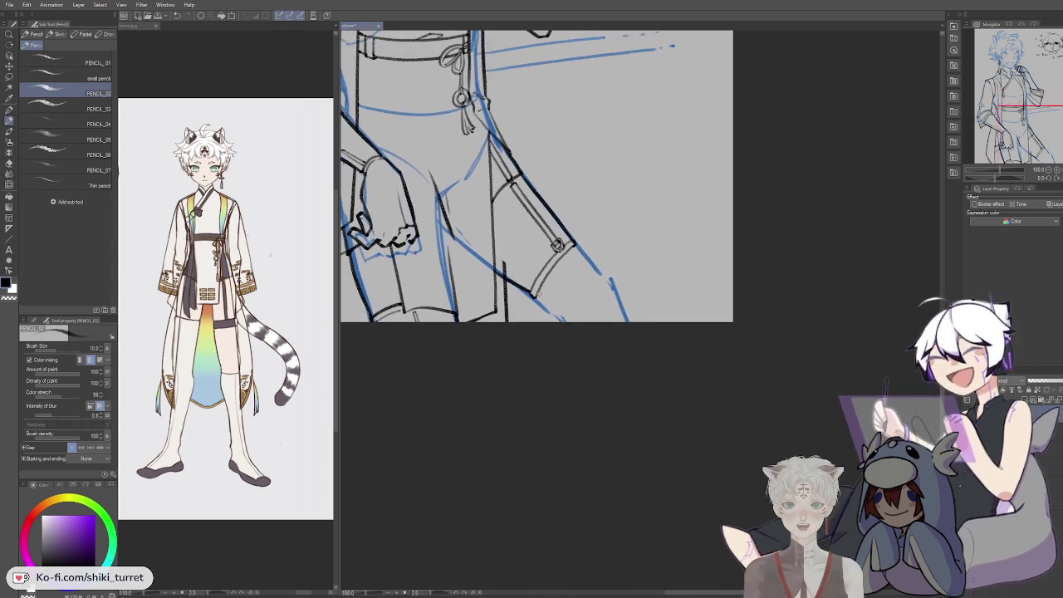
{"action": "key", "text": "ctrl+z"}
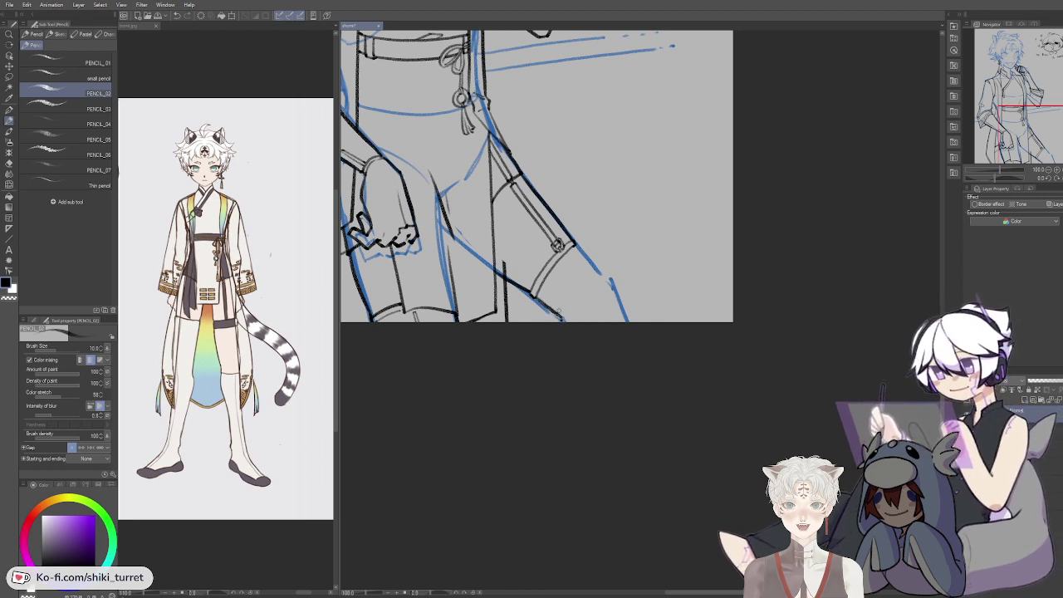
{"action": "key", "text": "ctrl+z"}
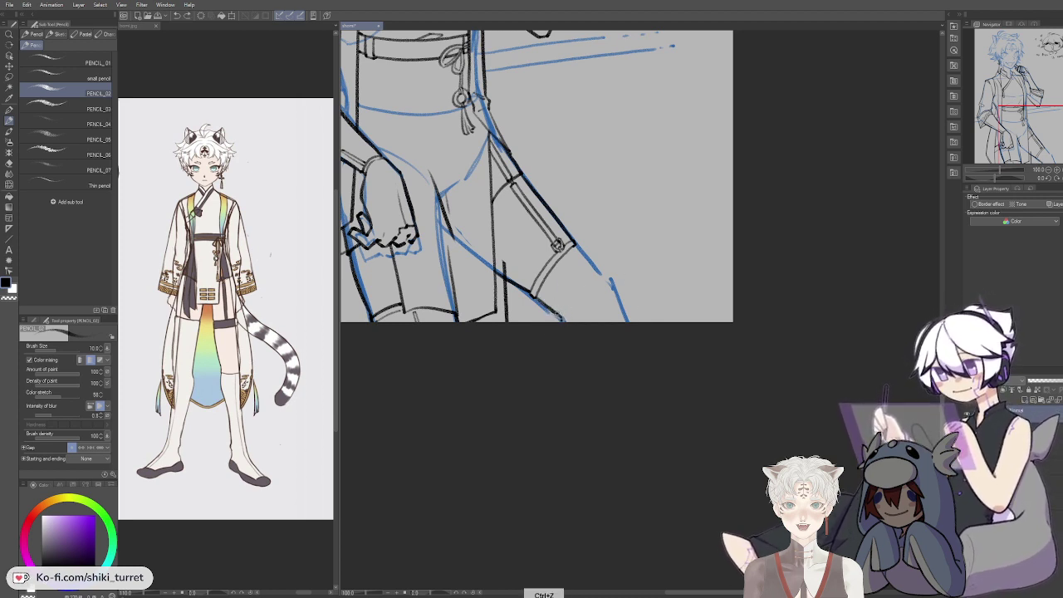
Step: Draw a curved line across the outstretched leg below the stocking band, from the inner edge to the outer edge
{"action": "key", "text": "ctrl+z"}
{"action": "left_click_drag", "start_coordinate": [558, 315], "coordinate": [594, 267]}
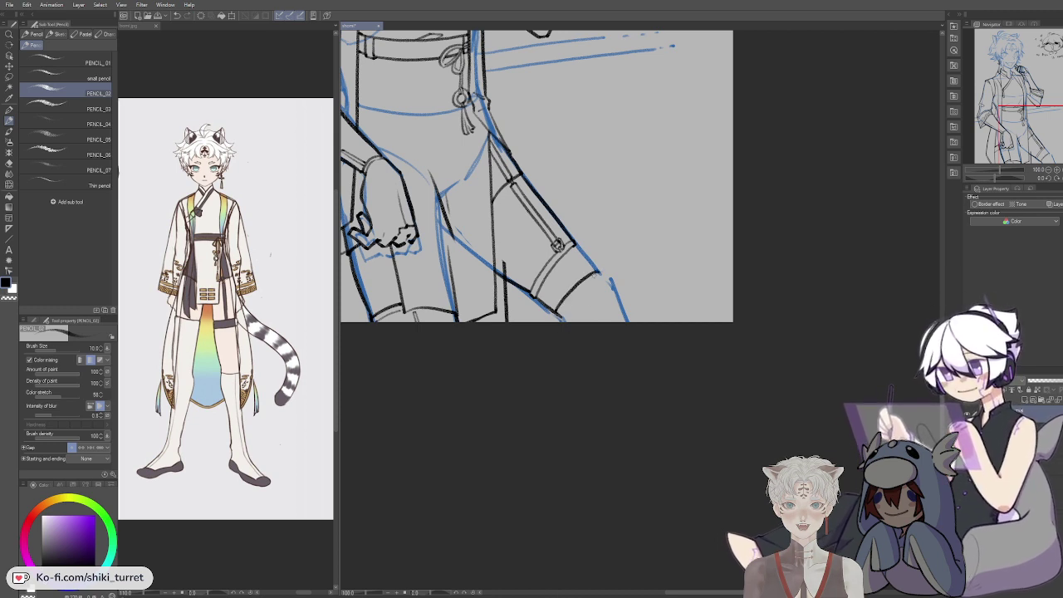
{"action": "key", "text": "ctrl+z"}
{"action": "left_click_drag", "start_coordinate": [556, 310], "coordinate": [595, 266]}
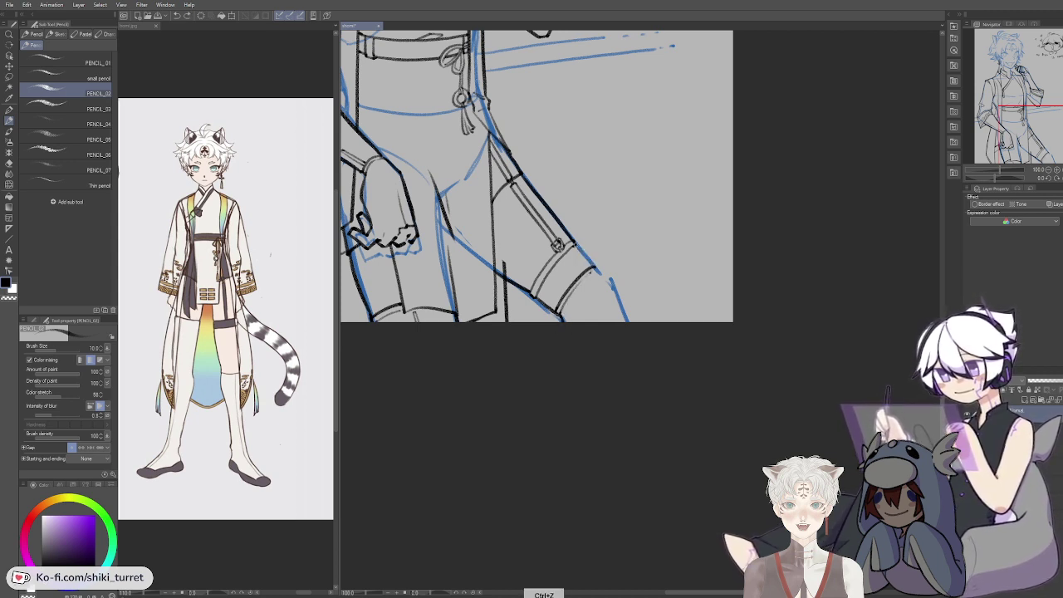
Step: Draw the outstretched leg's outer contour around the knee to the canvas edge, adding a thin line just inside it
{"action": "key", "text": "ctrl+z"}
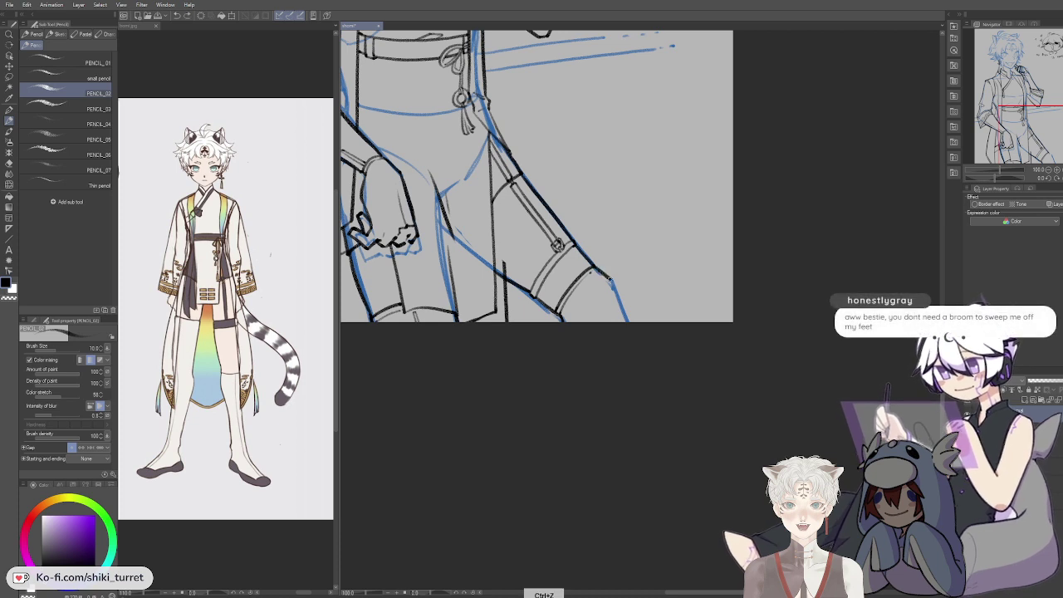
{"action": "key", "text": "ctrl+z"}
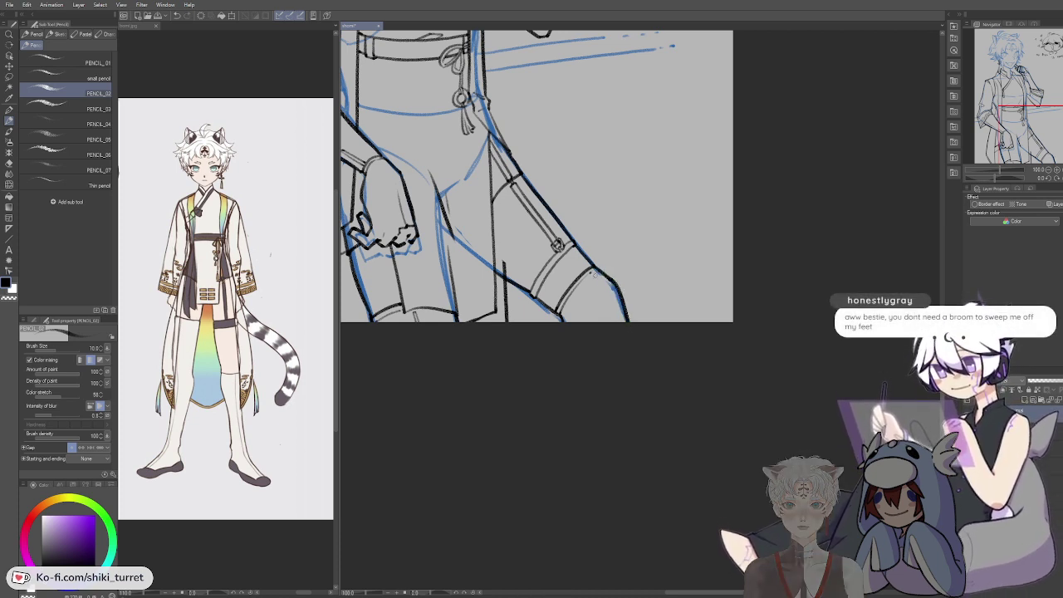
{"action": "key", "text": "ctrl+z"}
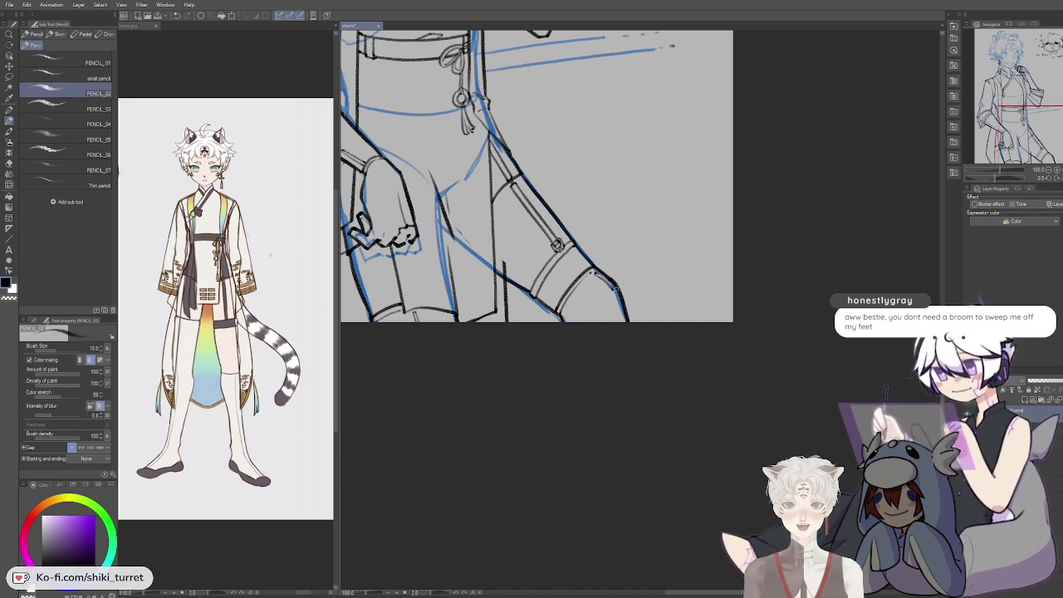
{"action": "key", "text": "ctrl+z"}
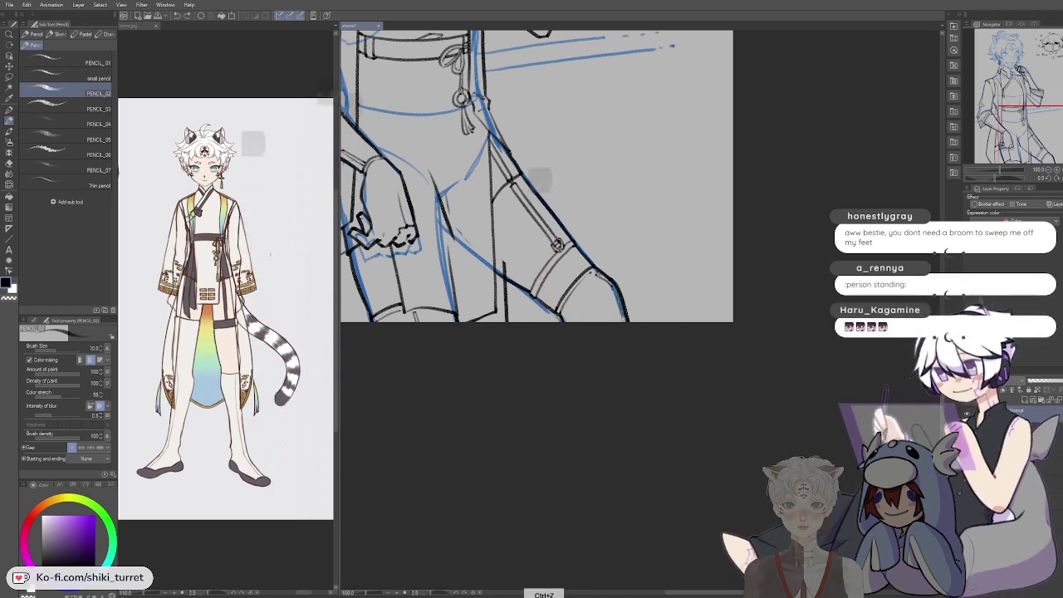
Step: Erase the overshooting tip of the vertical line at the inner thigh and hide the blue sketch layer
{"action": "mouse_move", "coordinate": [615, 289]}
{"action": "left_mouse_down"}
{"action": "mouse_move", "coordinate": [626, 320]}
{"action": "mouse_move", "coordinate": [722, 416]}
{"action": "mouse_move", "coordinate": [761, 420]}
{"action": "left_mouse_up"}
{"action": "key", "text": "space"}
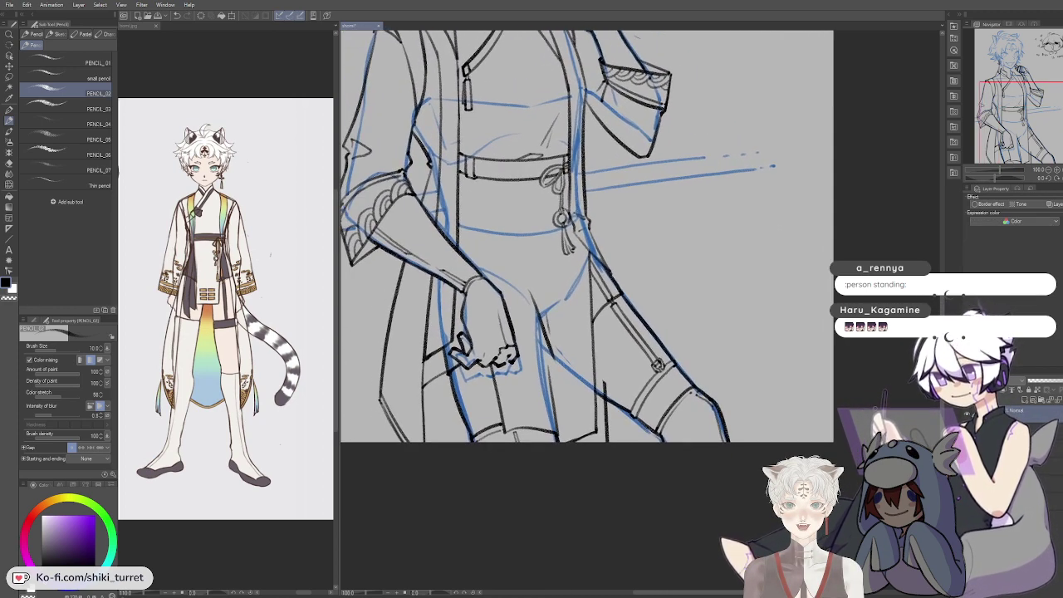
{"action": "key", "text": "e"}
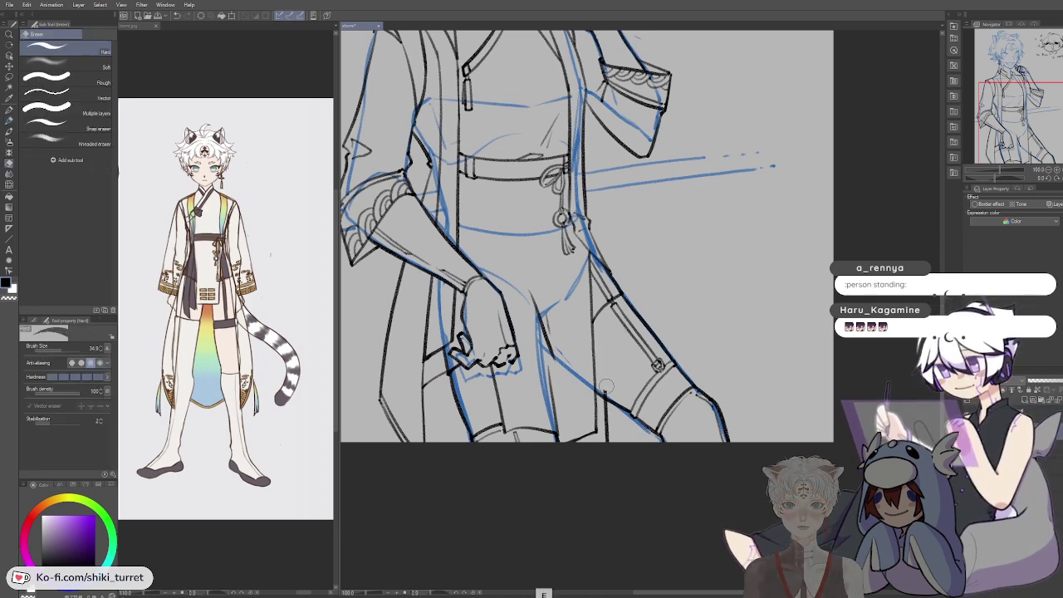
{"action": "key", "text": "p"}
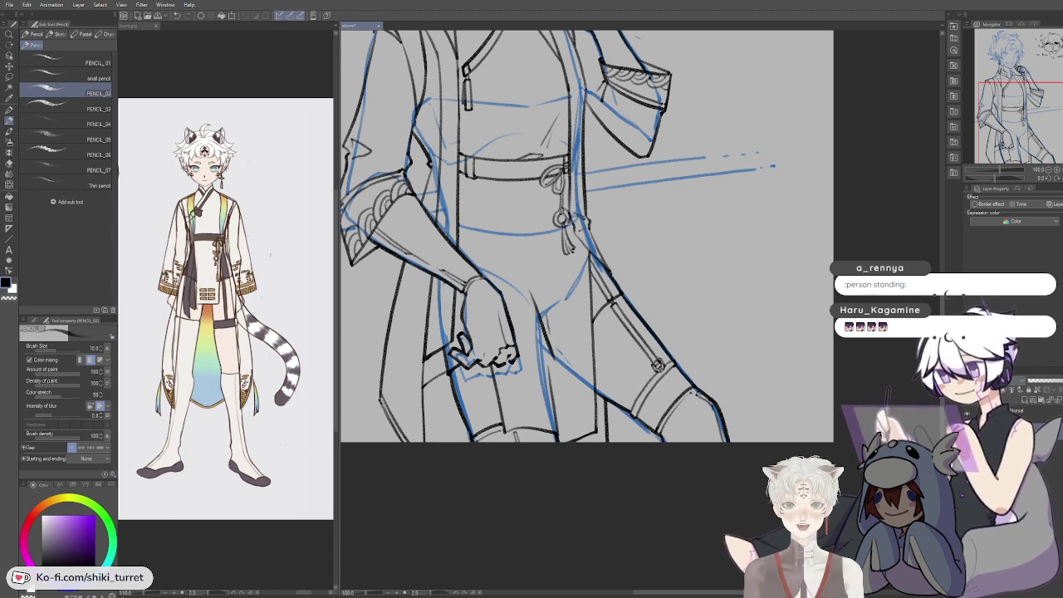
{"action": "left_click", "coordinate": [968, 431]}
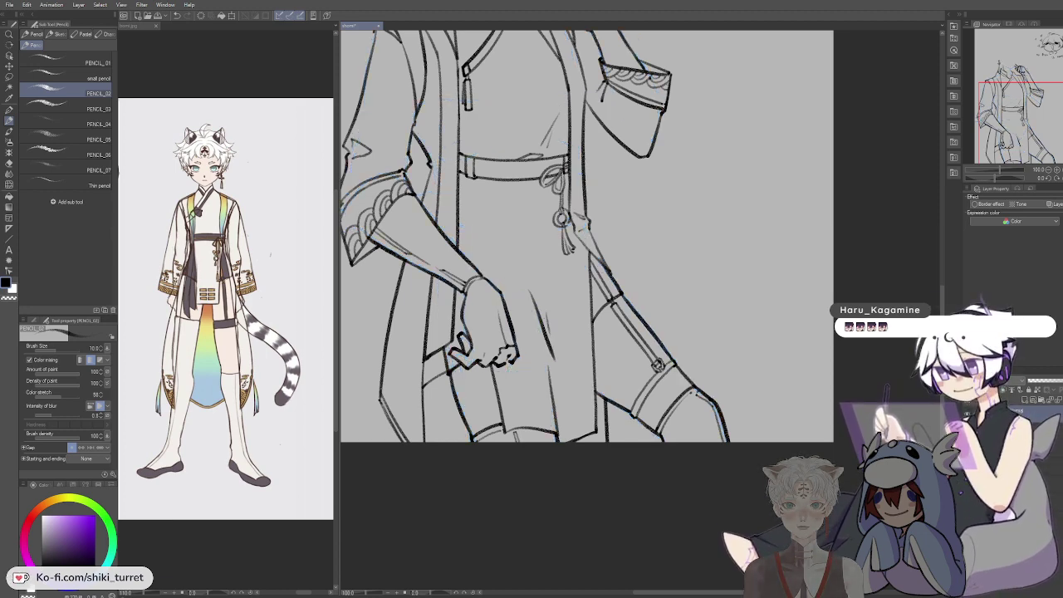
Step: Draw thin fabric creases on the tunic's front panel below the belt and beside the hanging tassel
{"action": "key", "text": "space"}
{"action": "left_click_drag", "start_coordinate": [692, 427], "coordinate": [761, 511]}
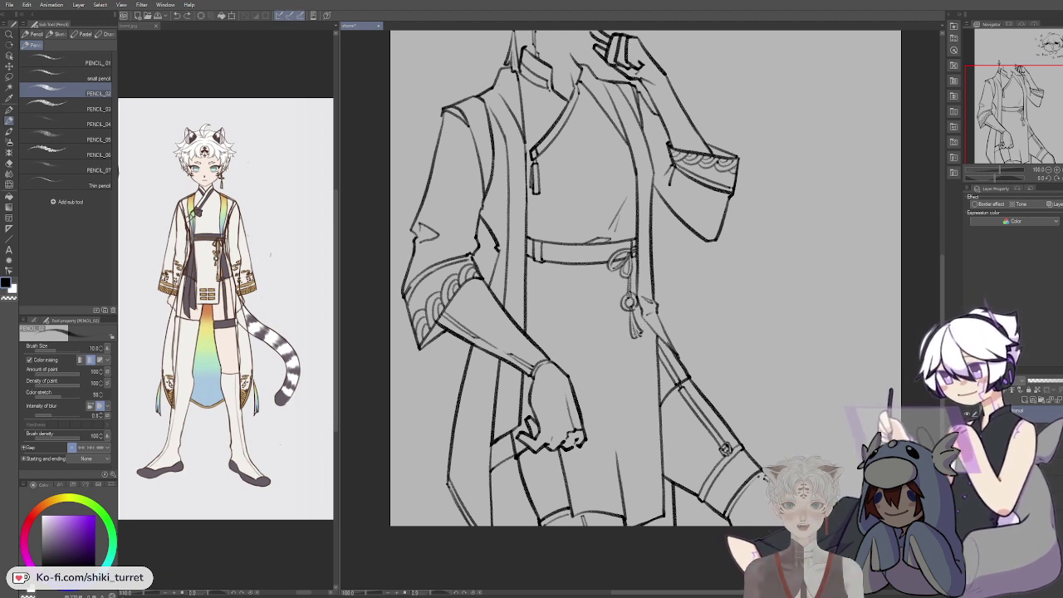
{"action": "key", "text": "ctrl+z"}
{"action": "mouse_move", "coordinate": [581, 352]}
{"action": "left_mouse_down"}
{"action": "mouse_move", "coordinate": [622, 368]}
{"action": "mouse_move", "coordinate": [633, 398]}
{"action": "mouse_move", "coordinate": [616, 387]}
{"action": "mouse_move", "coordinate": [636, 397]}
{"action": "left_mouse_up"}
{"action": "key", "text": "ctrl+z"}
{"action": "key", "text": "ctrl+z"}
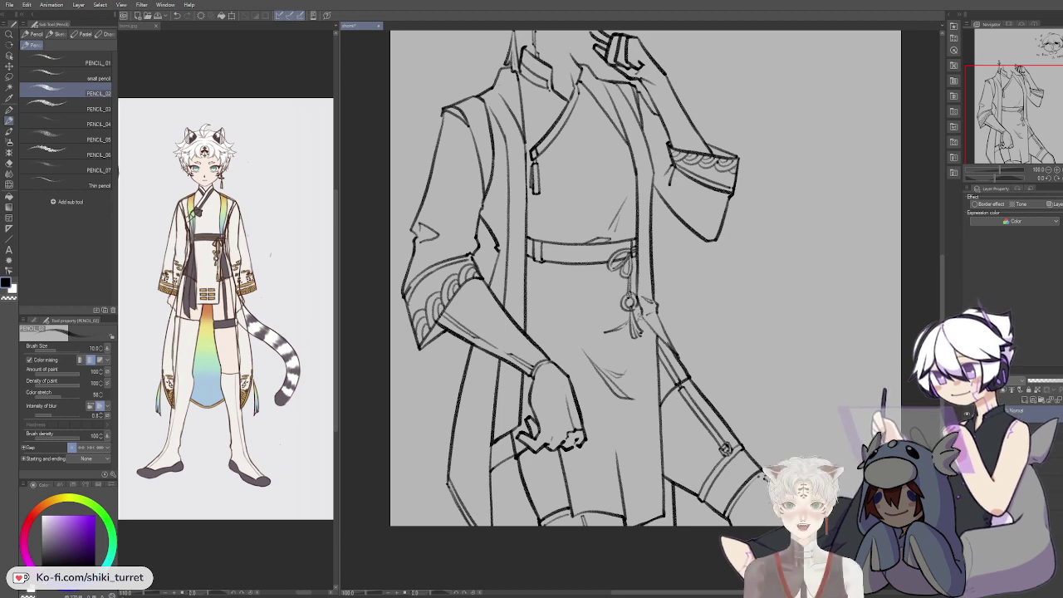
Step: Erase and redraw the short stretch of the outstretched leg's inner edge where it meets the canvas bottom
{"action": "key", "text": "space"}
{"action": "left_click_drag", "start_coordinate": [775, 341], "coordinate": [800, 407]}
{"action": "scroll", "coordinate": [800, 408], "scroll_direction": "down", "scroll_amount": 3}
{"action": "left_click_drag", "start_coordinate": [861, 426], "coordinate": [780, 444]}
{"action": "scroll", "coordinate": [749, 437], "scroll_direction": "up", "scroll_amount": 3}
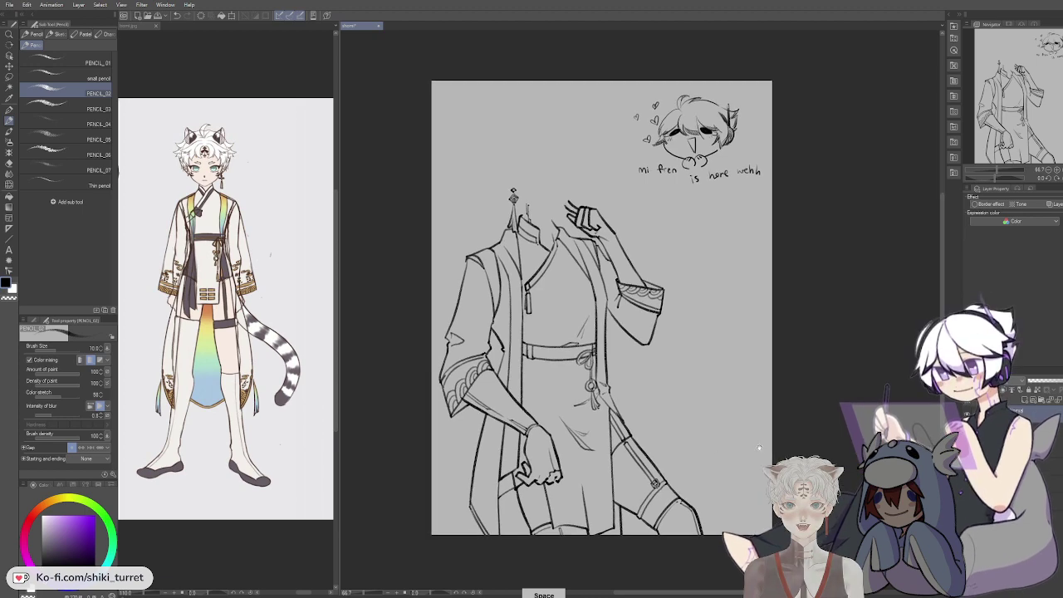
{"action": "left_click_drag", "start_coordinate": [757, 456], "coordinate": [732, 393]}
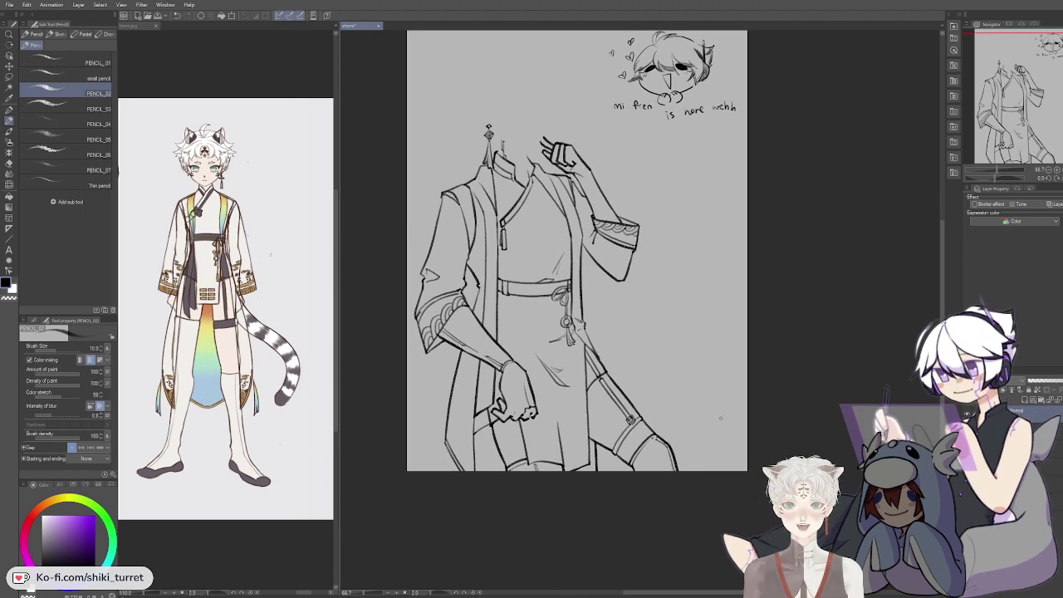
{"action": "scroll", "coordinate": [715, 422], "scroll_direction": "up", "scroll_amount": 1}
{"action": "left_click_drag", "start_coordinate": [703, 447], "coordinate": [718, 406]}
{"action": "key", "text": "e"}
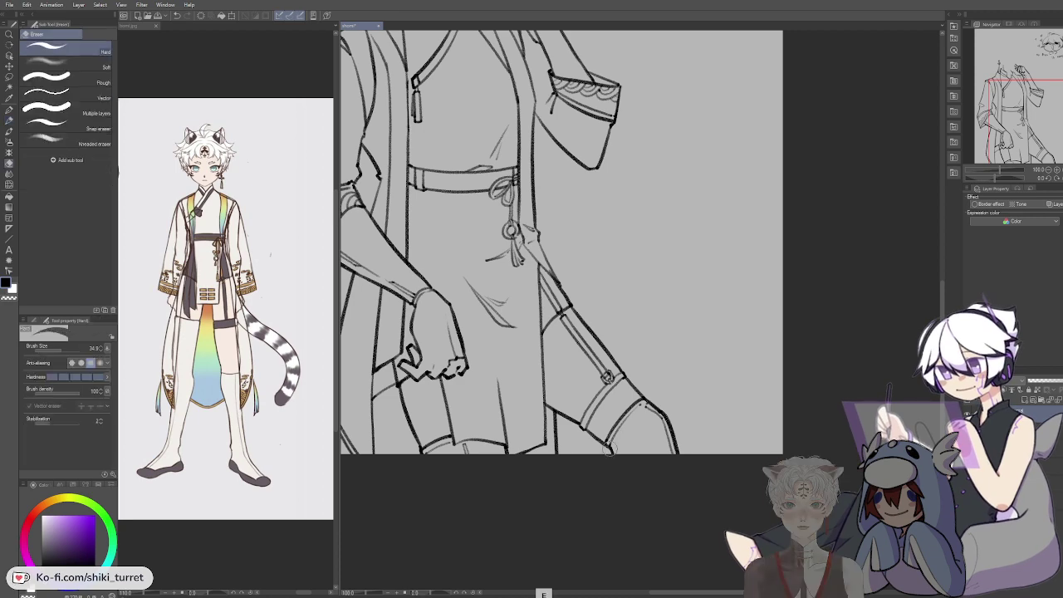
{"action": "key", "text": "p"}
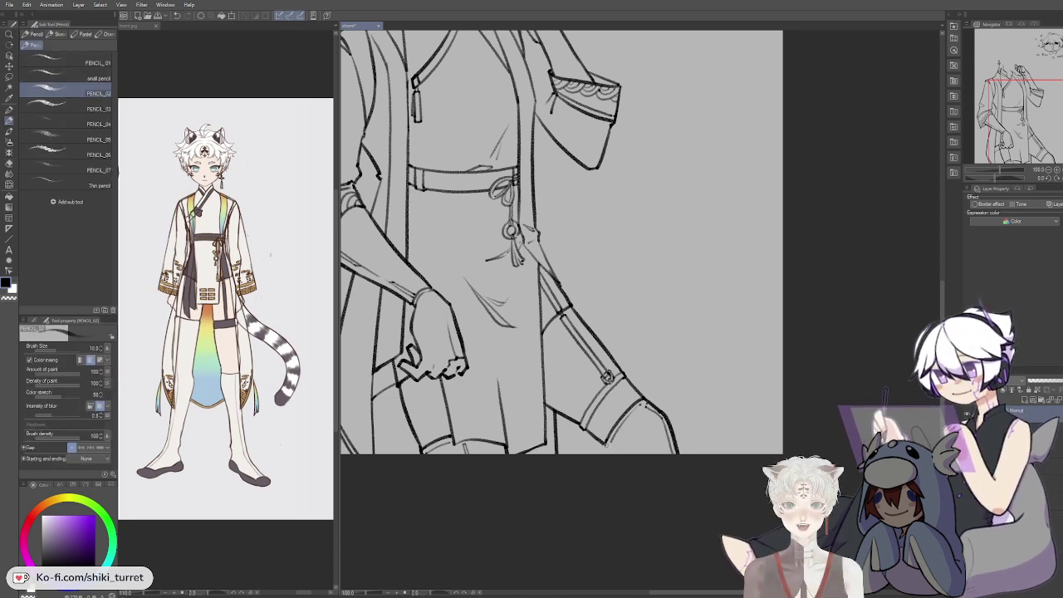
{"action": "key", "text": "ctrl+z"}
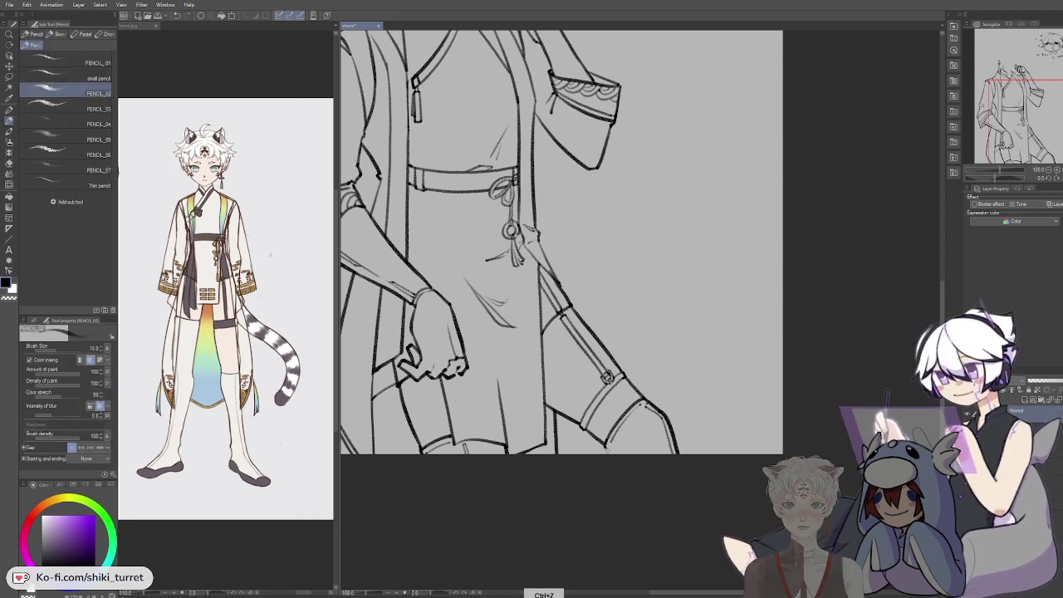
{"action": "key", "text": "ctrl+z"}
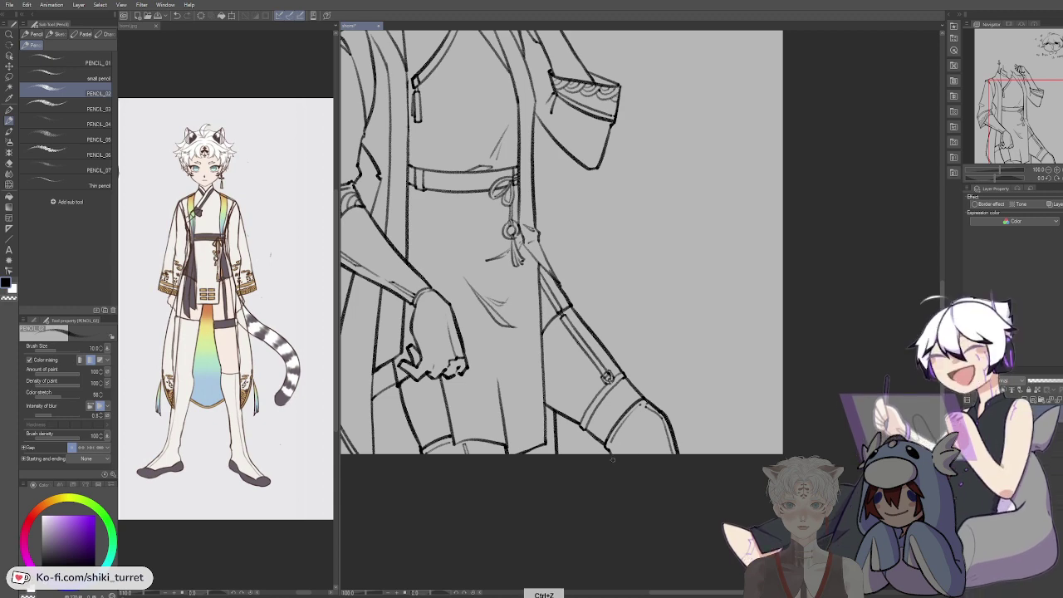
{"action": "key", "text": "ctrl+z"}
Step: Erase the vertical crease on the tunic's lower front panel and touch up the end of the hem curve
{"action": "key", "text": "space"}
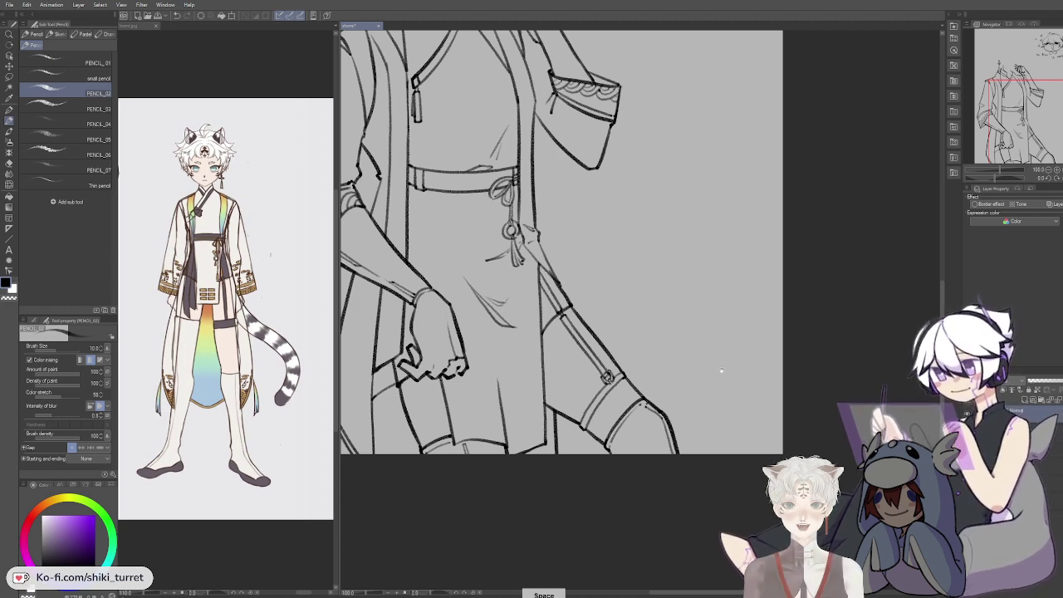
{"action": "left_click_drag", "start_coordinate": [722, 369], "coordinate": [734, 399]}
{"action": "scroll", "coordinate": [739, 384], "scroll_direction": "down", "scroll_amount": 2}
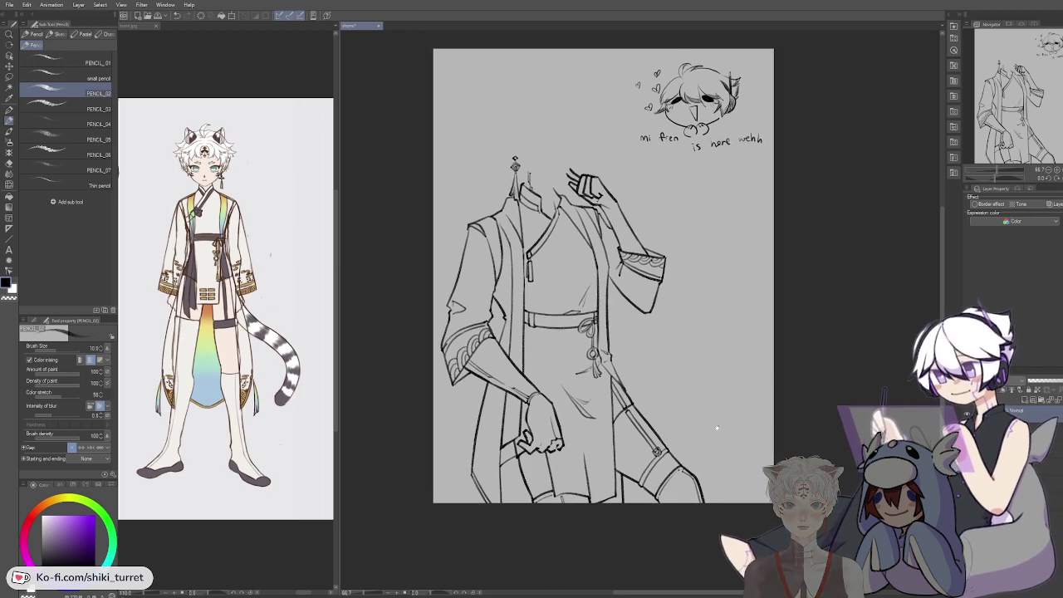
{"action": "scroll", "coordinate": [626, 427], "scroll_direction": "up", "scroll_amount": 2}
{"action": "key", "text": "space"}
{"action": "left_click_drag", "start_coordinate": [668, 433], "coordinate": [664, 310]}
{"action": "key", "text": "e"}
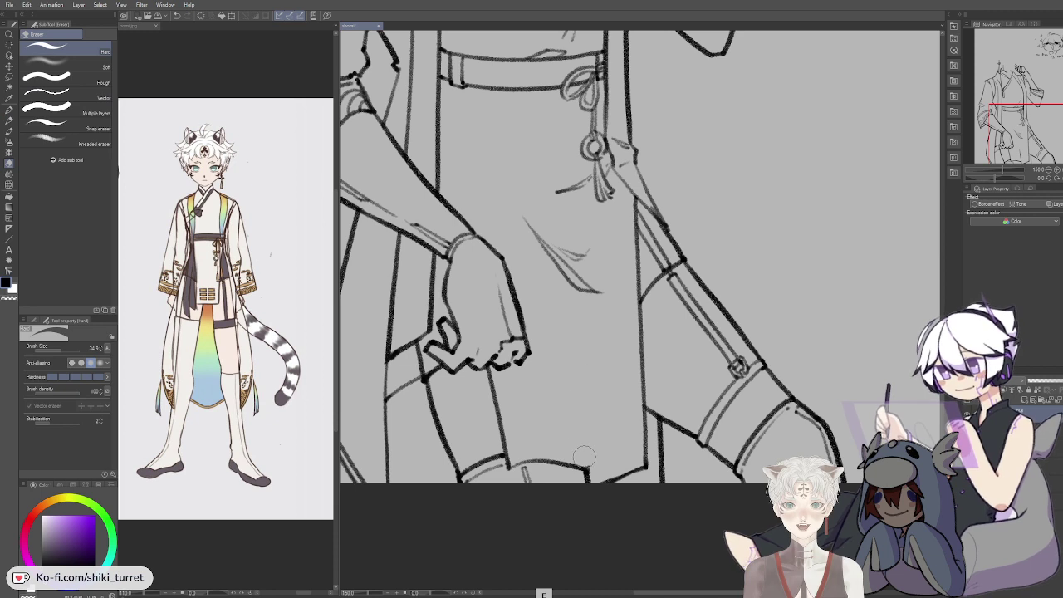
{"action": "key", "text": "p"}
{"action": "key", "text": "ctrl+z"}
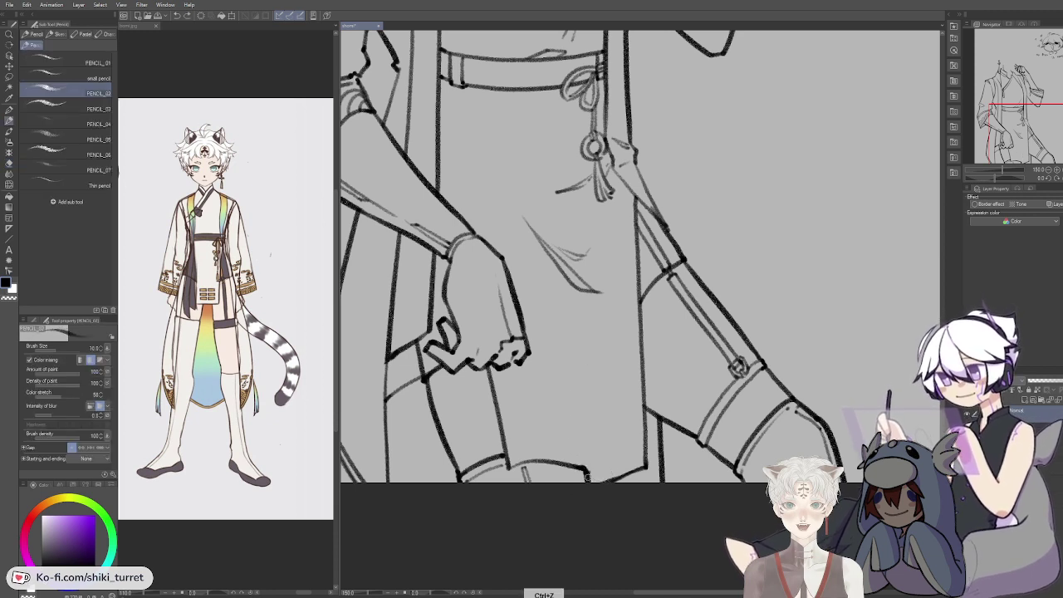
Step: Redraw the vertical crease as a short thin line rising from the front panel's hem
{"action": "left_click_drag", "start_coordinate": [591, 380], "coordinate": [595, 477]}
{"action": "key", "text": "ctrl+z"}
{"action": "key", "text": "ctrl+z"}
{"action": "key", "text": "ctrl+z"}
{"action": "left_click_drag", "start_coordinate": [588, 374], "coordinate": [593, 471]}
{"action": "key", "text": "ctrl+z"}
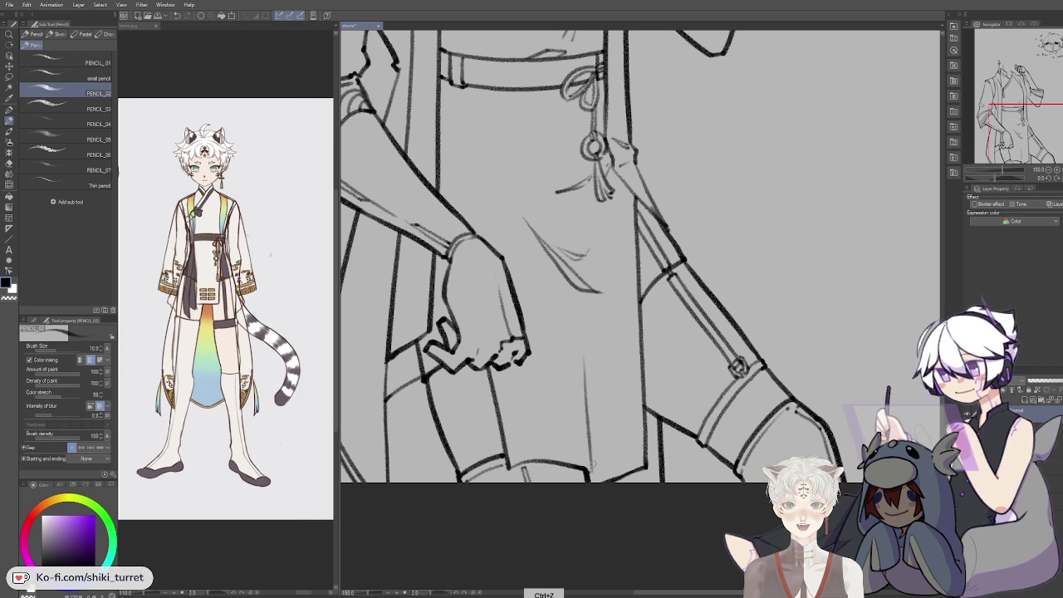
{"action": "key", "text": "ctrl+z"}
{"action": "left_click_drag", "start_coordinate": [589, 392], "coordinate": [594, 471]}
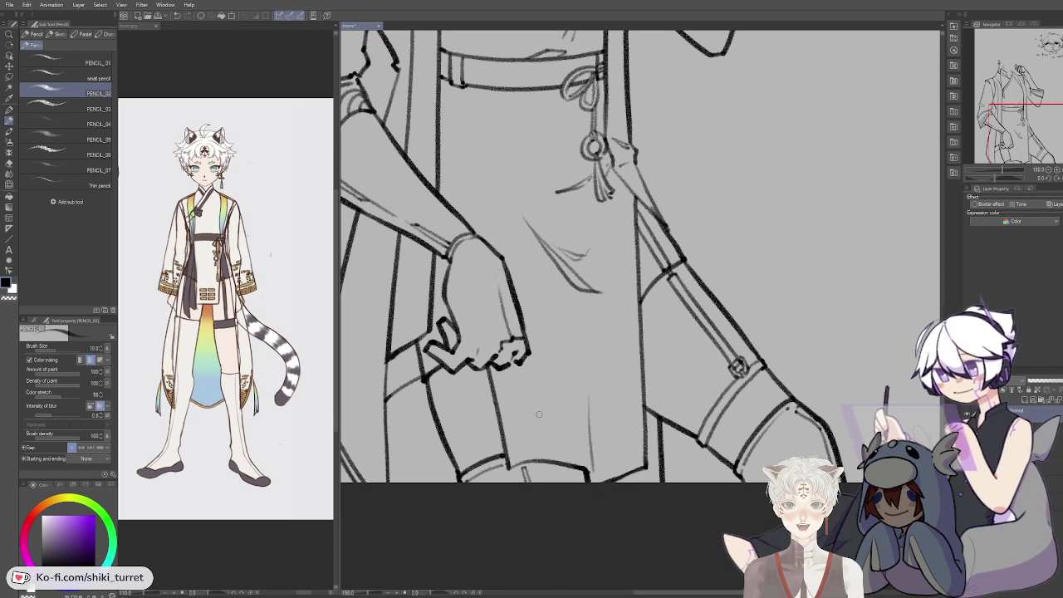
Step: Draw three stacked narrow rectangular bars on the lower front panel, left of the vertical crease
{"action": "mouse_move", "coordinate": [540, 431]}
{"action": "left_mouse_down"}
{"action": "mouse_move", "coordinate": [586, 437]}
{"action": "mouse_move", "coordinate": [579, 418]}
{"action": "mouse_move", "coordinate": [582, 435]}
{"action": "left_mouse_up"}
{"action": "key", "text": "ctrl+z"}
{"action": "key", "text": "ctrl+z"}
{"action": "key", "text": "ctrl+z"}
{"action": "key", "text": "ctrl+z"}
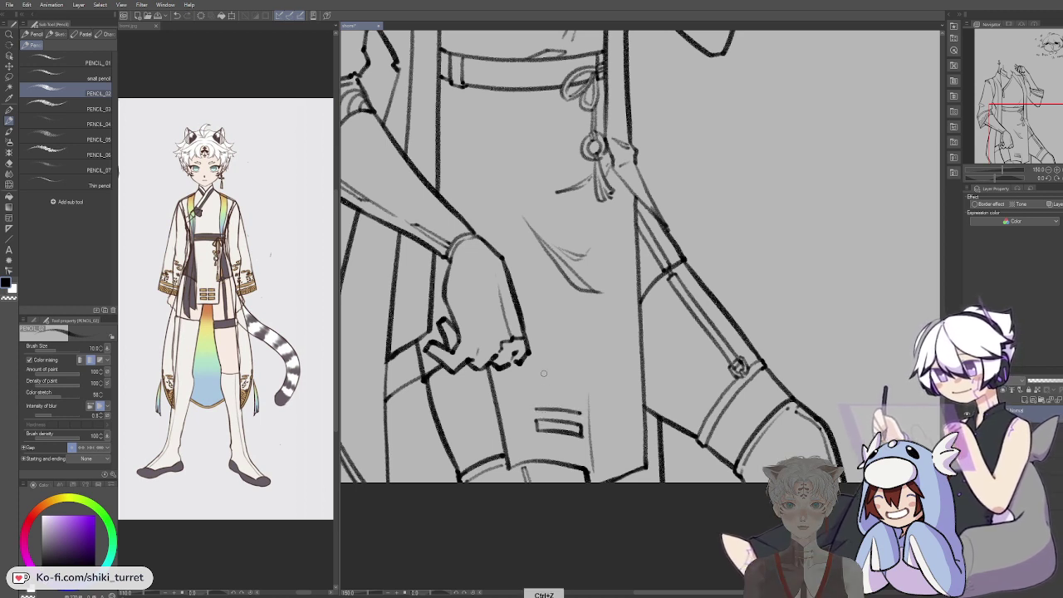
{"action": "left_click_drag", "start_coordinate": [536, 400], "coordinate": [575, 400]}
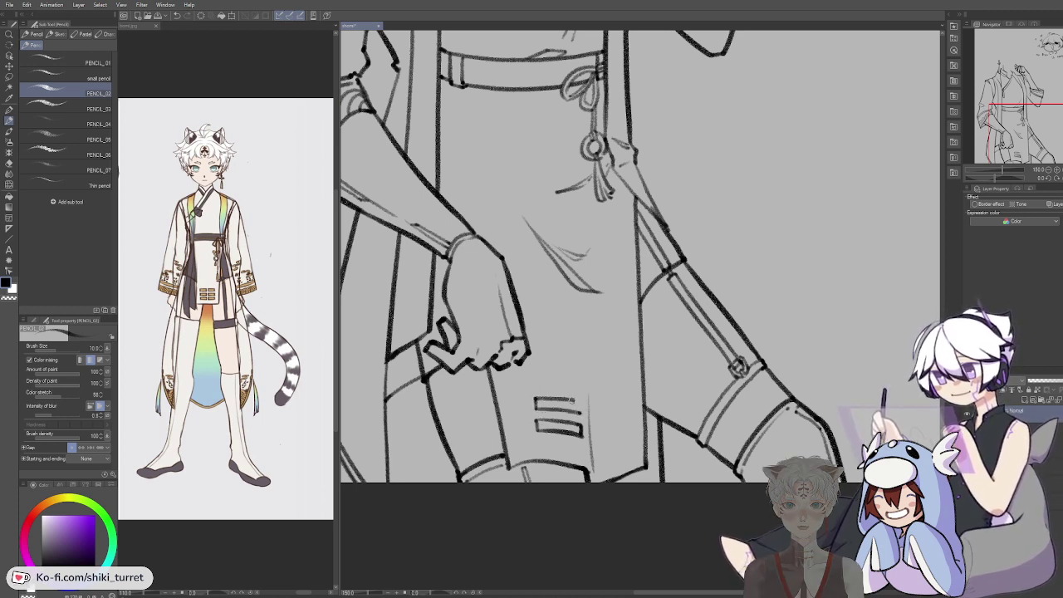
{"action": "key", "text": "ctrl+z"}
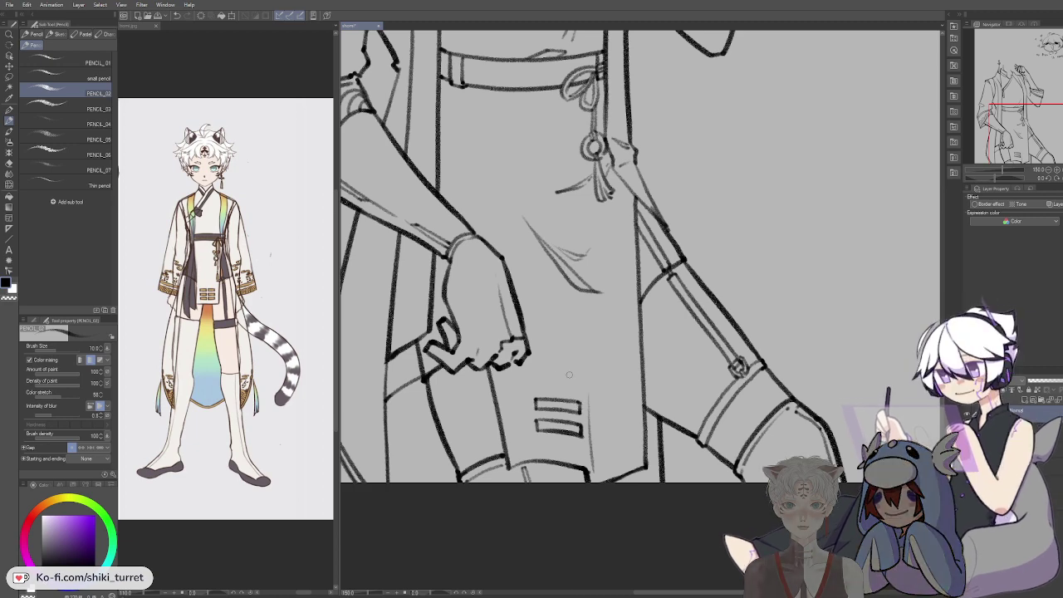
{"action": "mouse_move", "coordinate": [536, 392]}
{"action": "left_mouse_down"}
{"action": "mouse_move", "coordinate": [582, 384]}
{"action": "mouse_move", "coordinate": [580, 393]}
{"action": "left_mouse_up"}
{"action": "key", "text": "ctrl+z"}
Step: Draw a matching column of slanted narrow bars on the front panel, to the right of the first column
{"action": "key", "text": "c"}
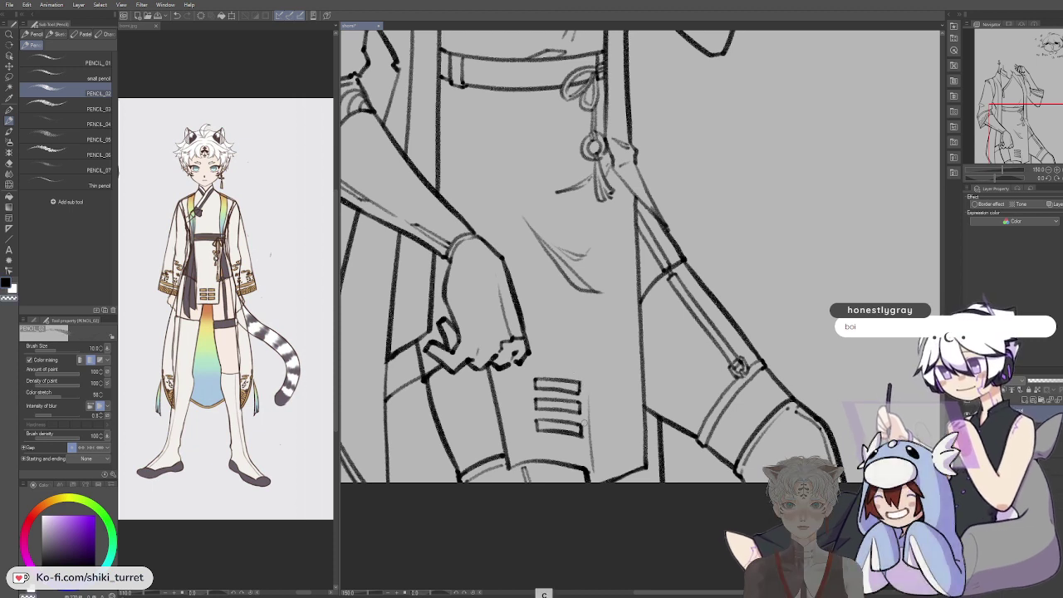
{"action": "key", "text": "ctrl"}
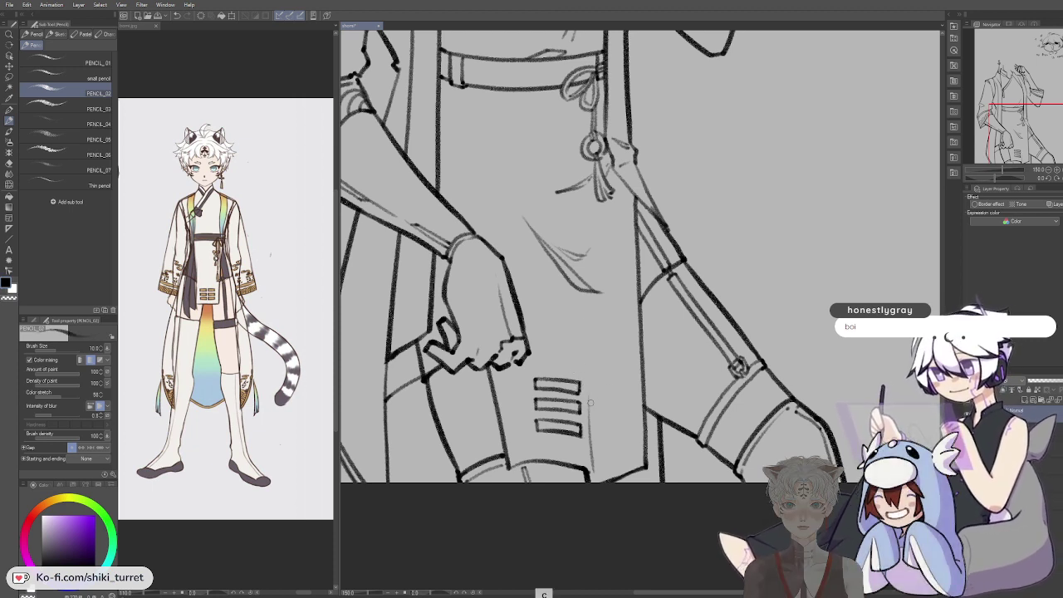
{"action": "key", "text": "ctrl+z"}
{"action": "mouse_move", "coordinate": [591, 412]}
{"action": "left_mouse_down"}
{"action": "mouse_move", "coordinate": [621, 404]}
{"action": "mouse_move", "coordinate": [623, 442]}
{"action": "left_mouse_up"}
{"action": "key", "text": "ctrl+z"}
{"action": "key", "text": "ctrl+z"}
Step: Erase the diamond bead of the earring above the collar and redraw it cleanly with a smaller diamond inside
{"action": "left_click_drag", "start_coordinate": [586, 171], "coordinate": [637, 288]}
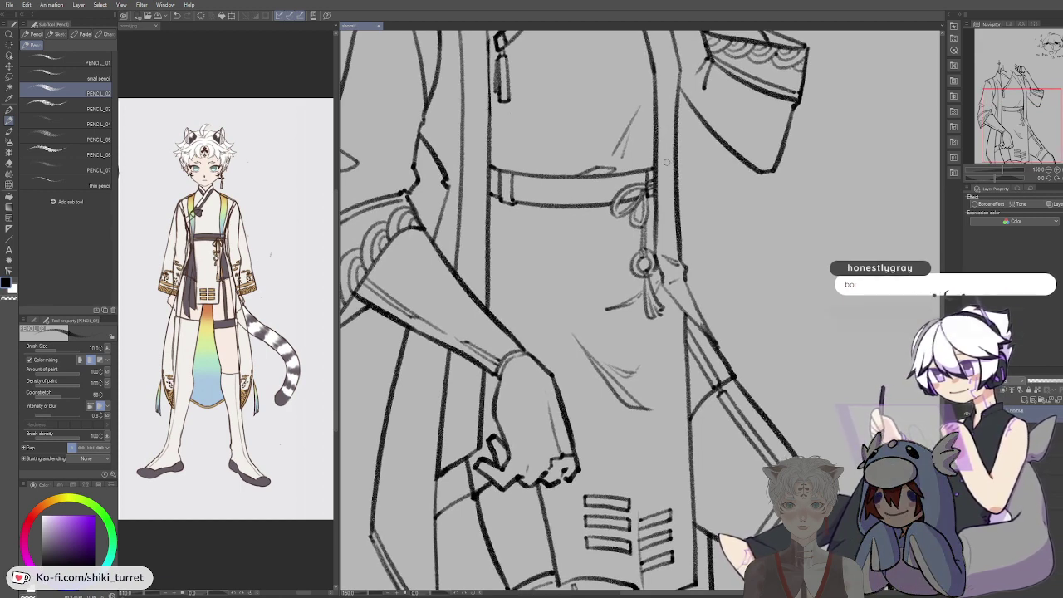
{"action": "key", "text": "space"}
{"action": "mouse_move", "coordinate": [665, 164]}
{"action": "left_mouse_down"}
{"action": "mouse_move", "coordinate": [653, 172]}
{"action": "mouse_move", "coordinate": [650, 290]}
{"action": "mouse_move", "coordinate": [675, 528]}
{"action": "mouse_move", "coordinate": [723, 581]}
{"action": "left_mouse_up"}
{"action": "key", "text": "c"}
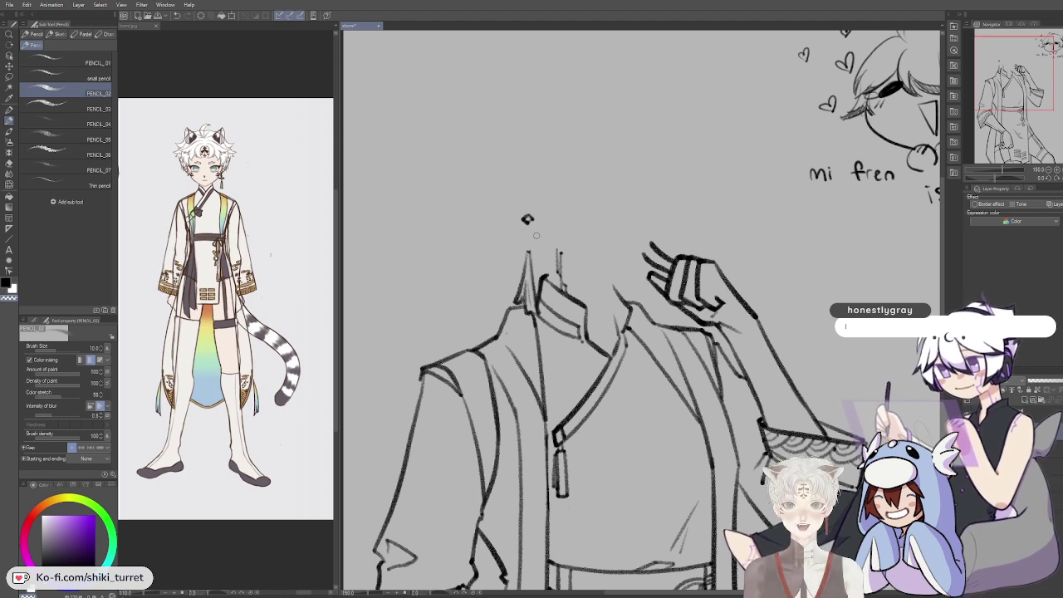
{"action": "key", "text": "ctrl+z"}
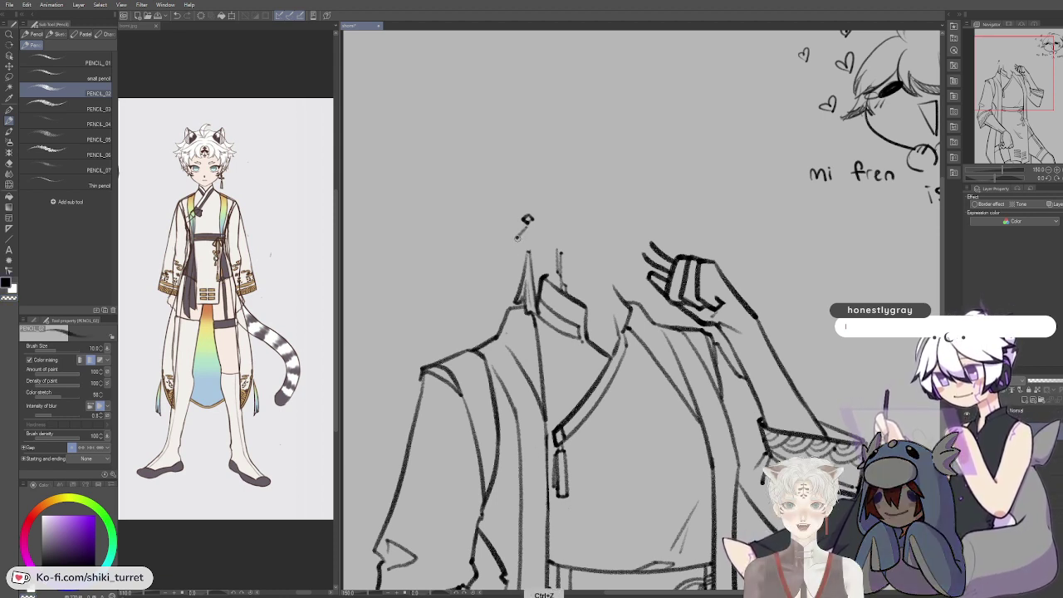
{"action": "mouse_move", "coordinate": [528, 224]}
{"action": "left_mouse_down"}
{"action": "mouse_move", "coordinate": [517, 237]}
{"action": "mouse_move", "coordinate": [525, 249]}
{"action": "left_mouse_up"}
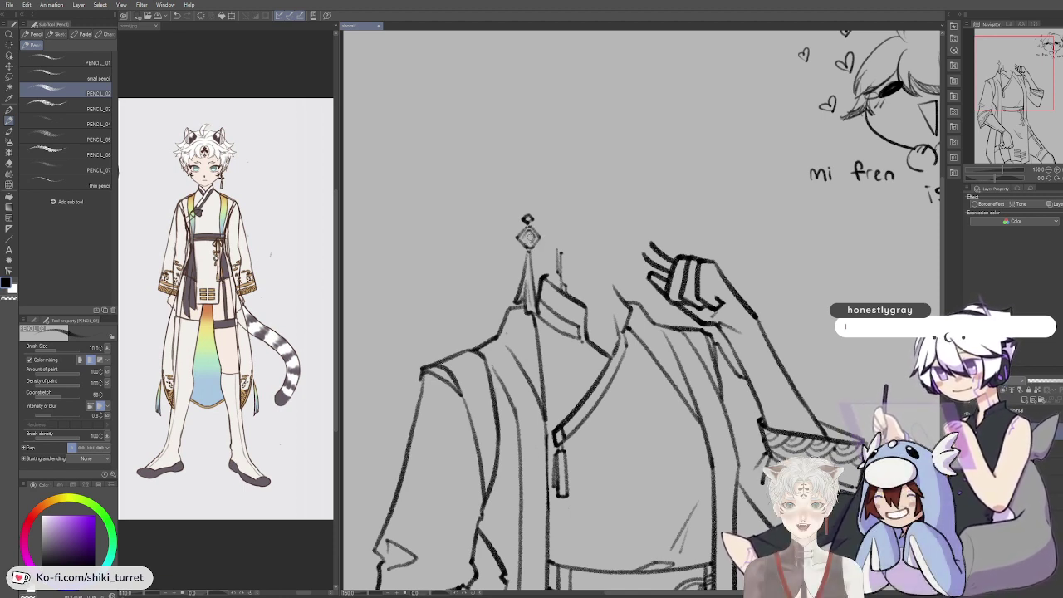
{"action": "key", "text": "ctrl+z"}
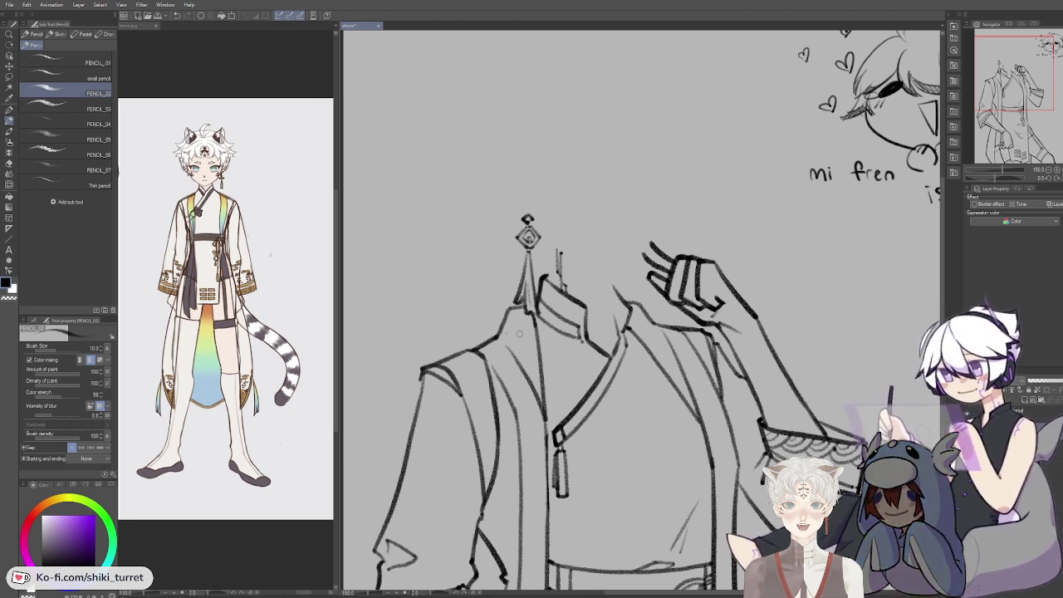
{"action": "key", "text": "c"}
{"action": "key", "text": "c"}
{"action": "scroll", "coordinate": [702, 321], "scroll_direction": "down", "scroll_amount": 3}
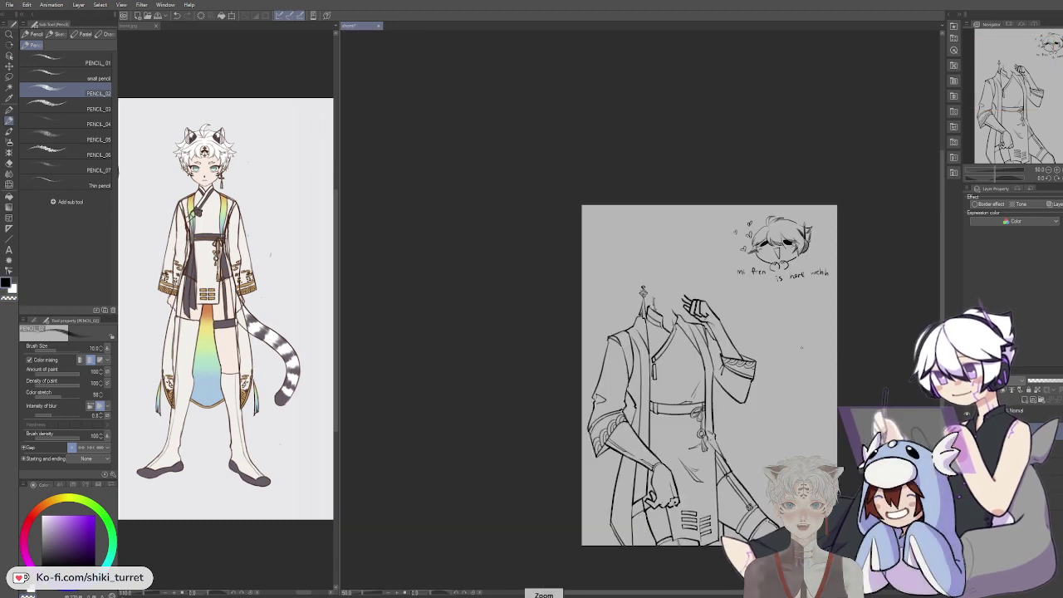
Step: Show the blue rough sketch together with the line art around the coat and legs
{"action": "mouse_move", "coordinate": [766, 469]}
{"action": "left_mouse_down"}
{"action": "mouse_move", "coordinate": [710, 465]}
{"action": "mouse_move", "coordinate": [708, 424]}
{"action": "left_mouse_up"}
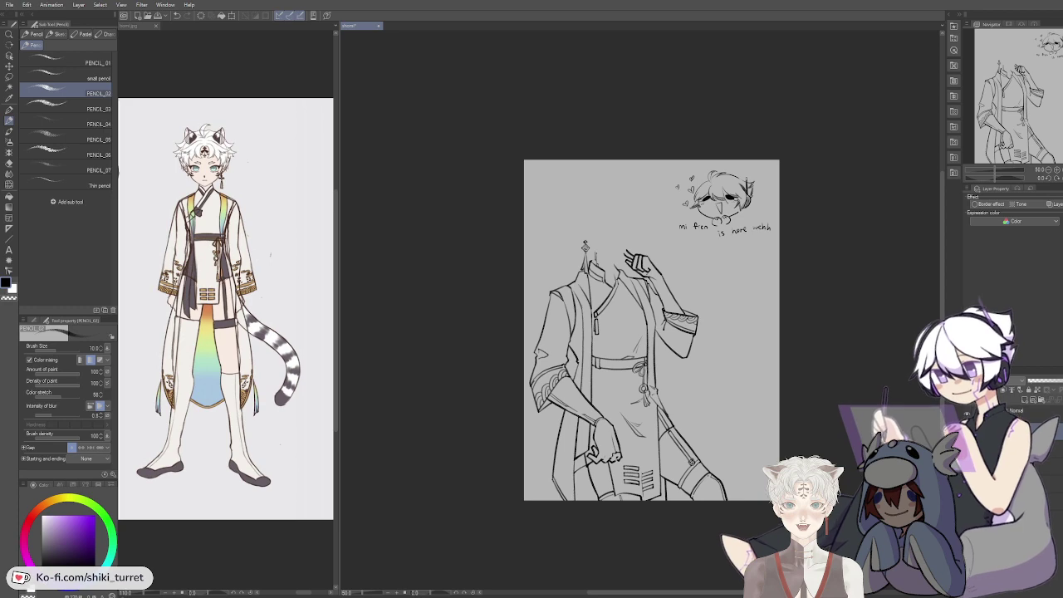
{"action": "left_click", "coordinate": [967, 431]}
{"action": "scroll", "coordinate": [703, 428], "scroll_direction": "up", "scroll_amount": 2}
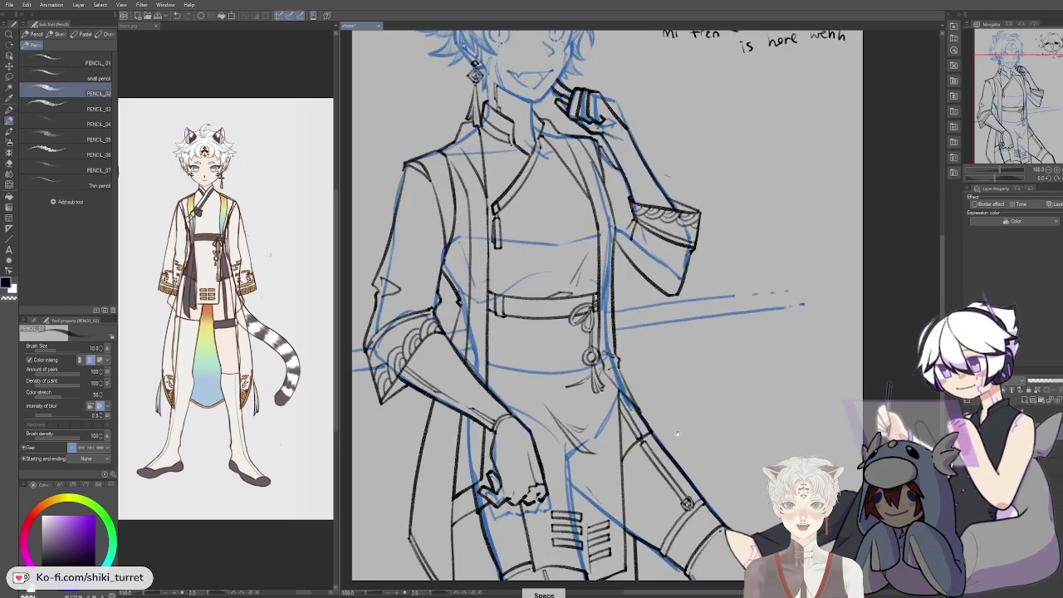
{"action": "left_click_drag", "start_coordinate": [661, 438], "coordinate": [723, 361]}
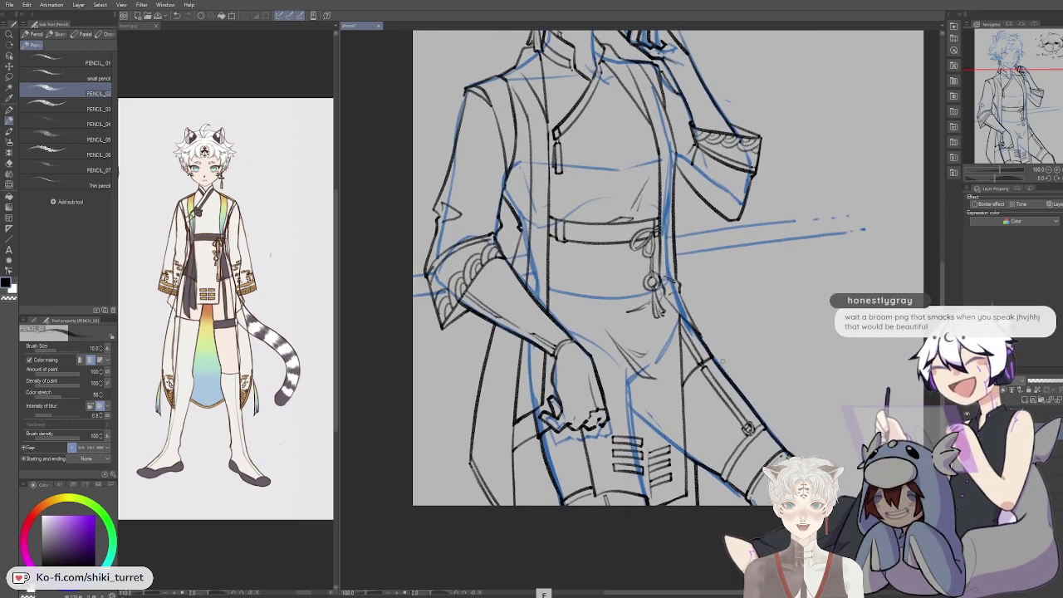
{"action": "left_click_drag", "start_coordinate": [681, 374], "coordinate": [690, 388]}
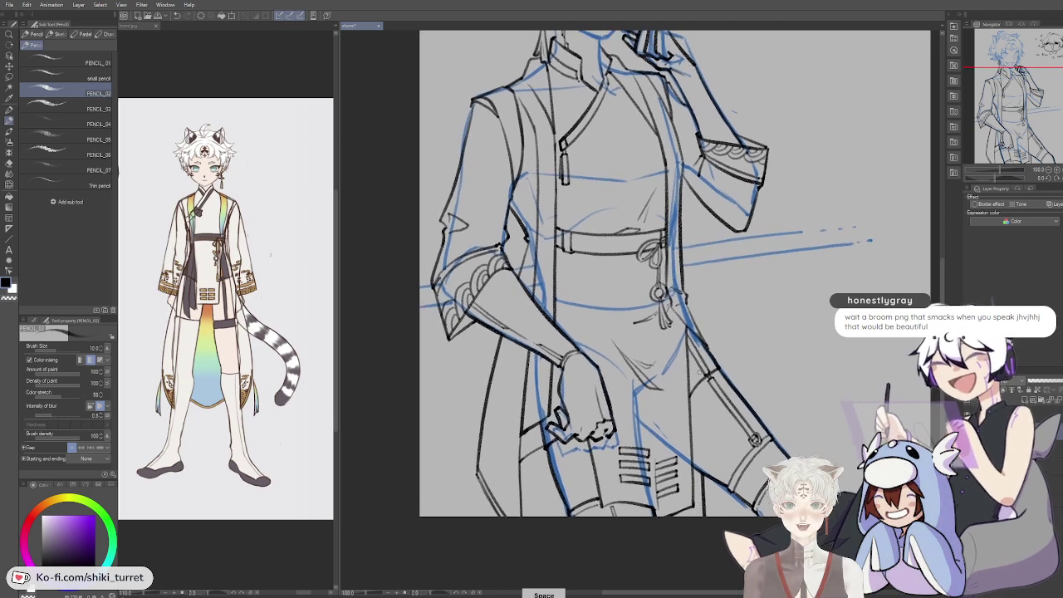
{"action": "left_click_drag", "start_coordinate": [692, 458], "coordinate": [683, 455]}
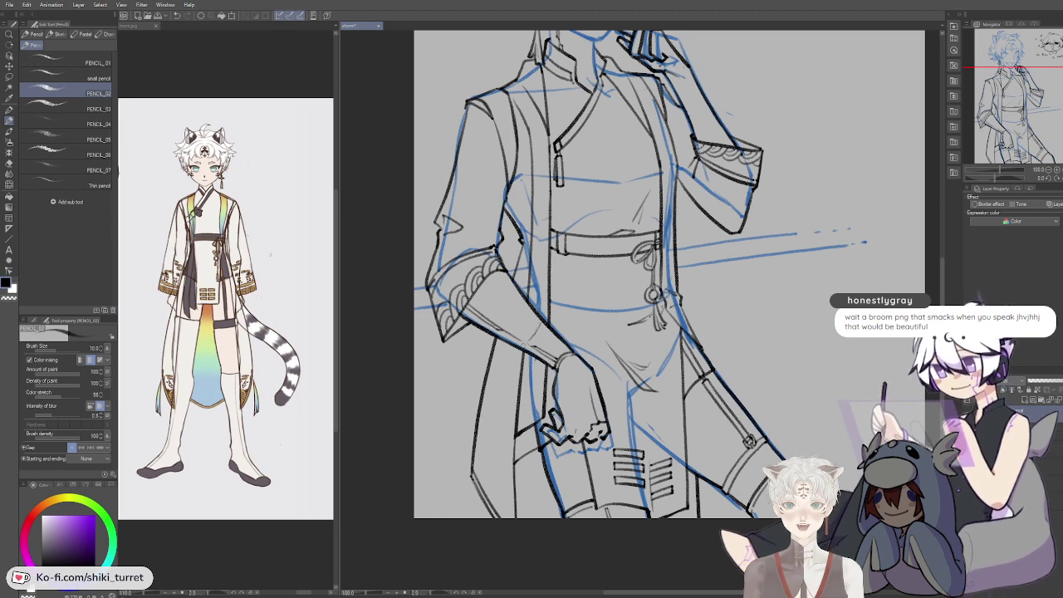
{"action": "mouse_move", "coordinate": [540, 333]}
{"action": "left_mouse_down"}
{"action": "mouse_move", "coordinate": [476, 387]}
{"action": "mouse_move", "coordinate": [423, 514]}
{"action": "left_mouse_up"}
{"action": "key", "text": "ctrl+z"}
{"action": "left_click_drag", "start_coordinate": [535, 354], "coordinate": [470, 564]}
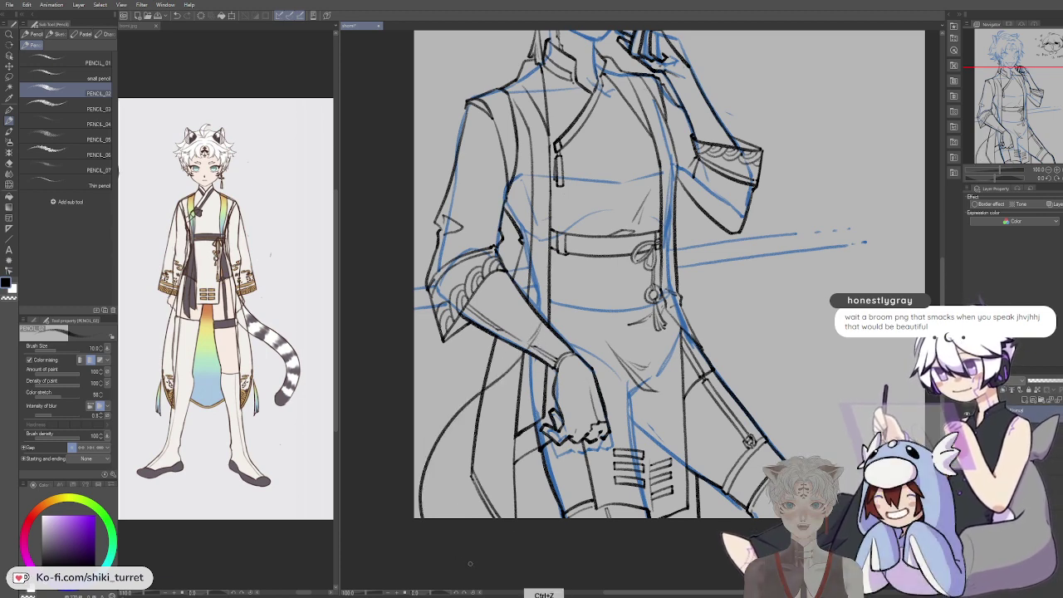
{"action": "key", "text": "ctrl+z"}
{"action": "left_click_drag", "start_coordinate": [495, 378], "coordinate": [430, 523]}
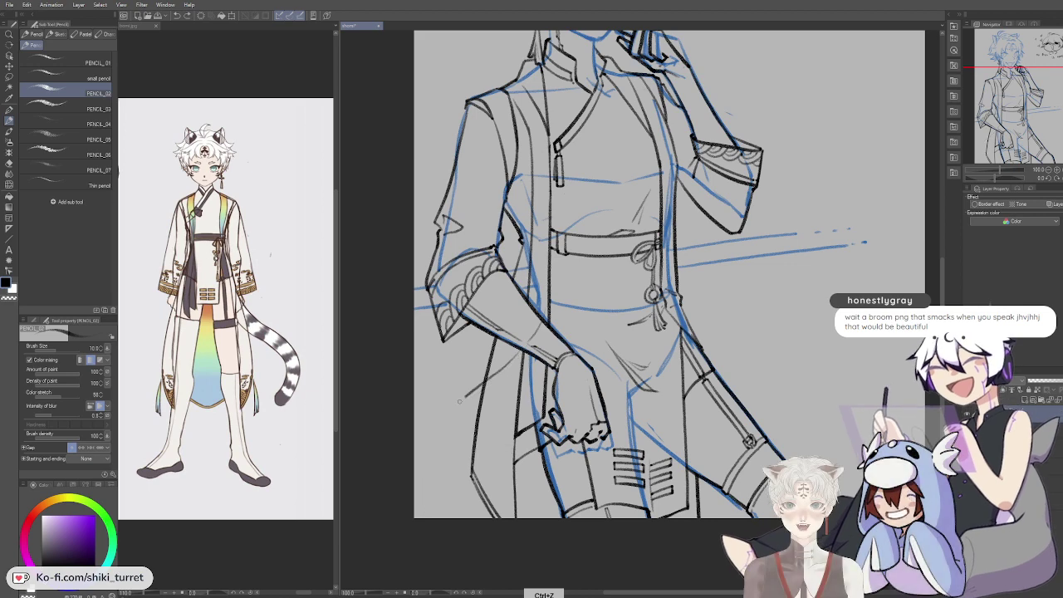
{"action": "left_click_drag", "start_coordinate": [466, 397], "coordinate": [430, 523]}
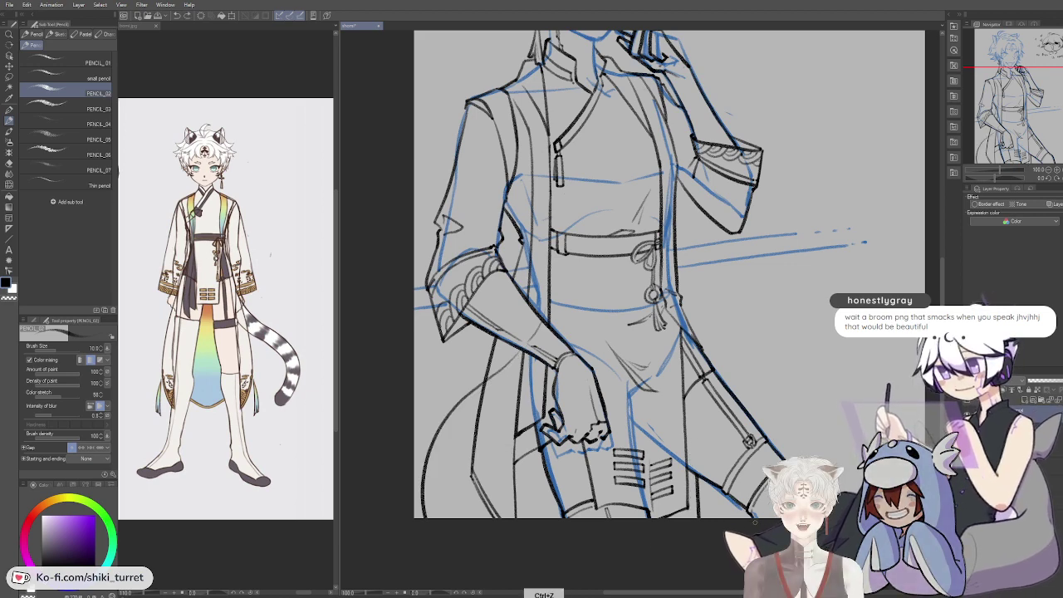
{"action": "key", "text": "ctrl+z"}
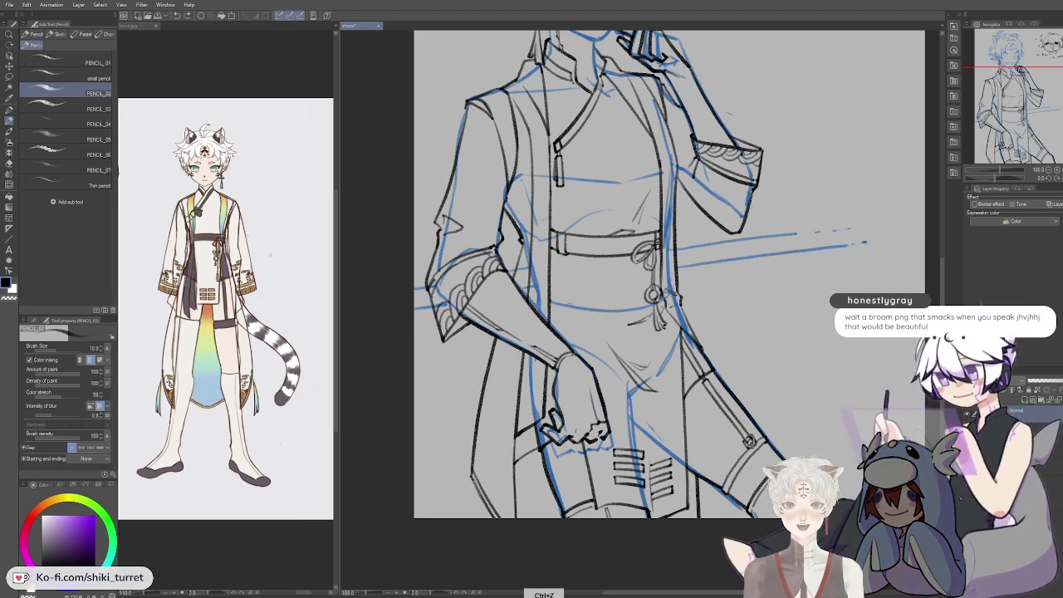
Step: Draw a long curved line inside the coat opening behind the lowered hand, running down to the canvas edge
{"action": "left_click_drag", "start_coordinate": [537, 336], "coordinate": [505, 519]}
{"action": "key", "text": "ctrl+z"}
{"action": "left_click_drag", "start_coordinate": [535, 368], "coordinate": [528, 519]}
{"action": "key", "text": "ctrl+z"}
{"action": "key", "text": "ctrl+z"}
{"action": "left_click_drag", "start_coordinate": [530, 366], "coordinate": [532, 518]}
{"action": "key", "text": "ctrl+z"}
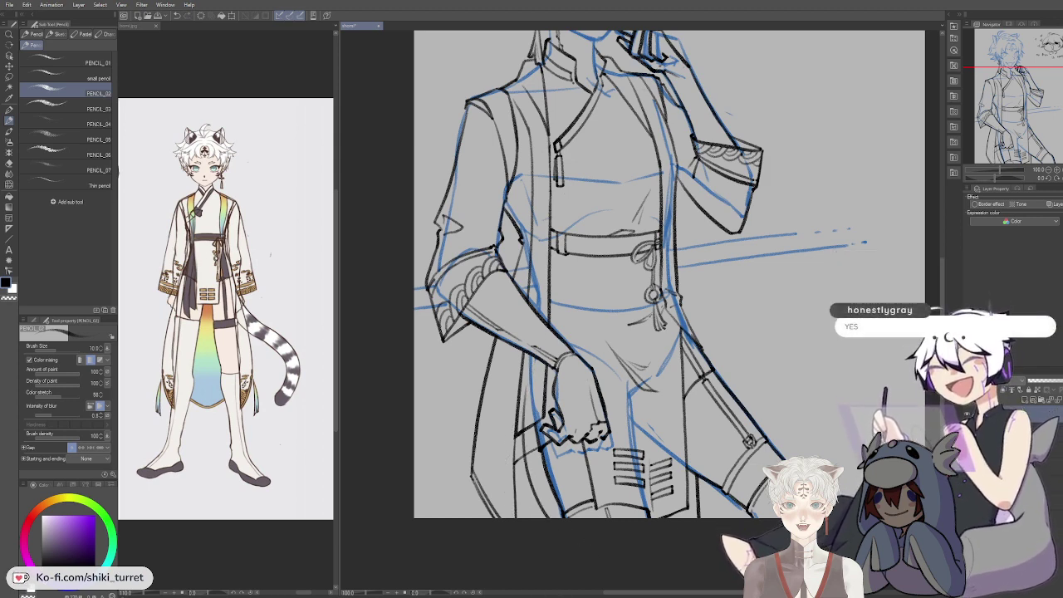
{"action": "key", "text": "ctrl+z"}
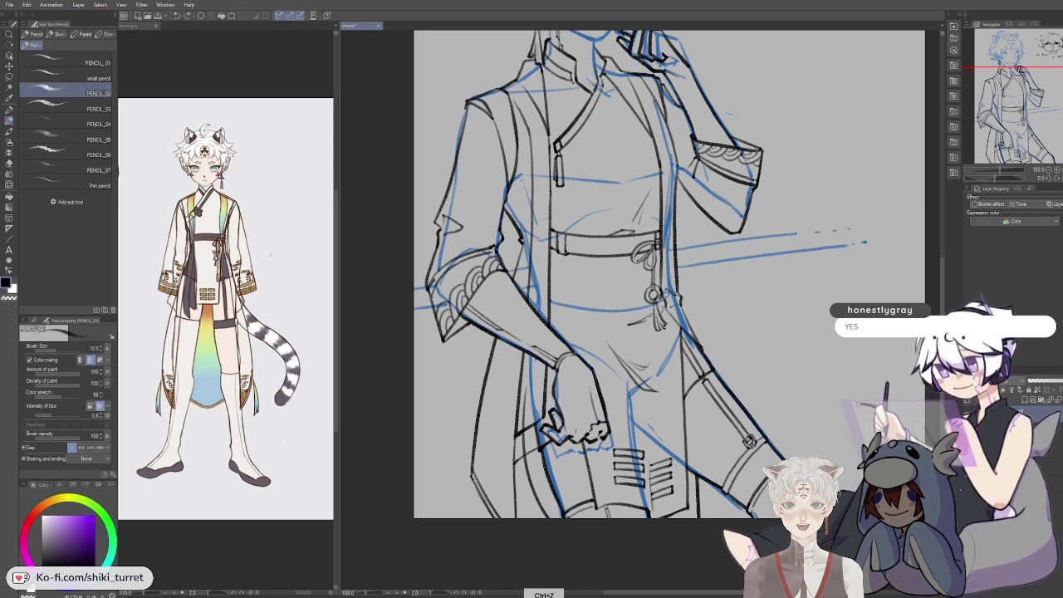
{"action": "key", "text": "ctrl+z"}
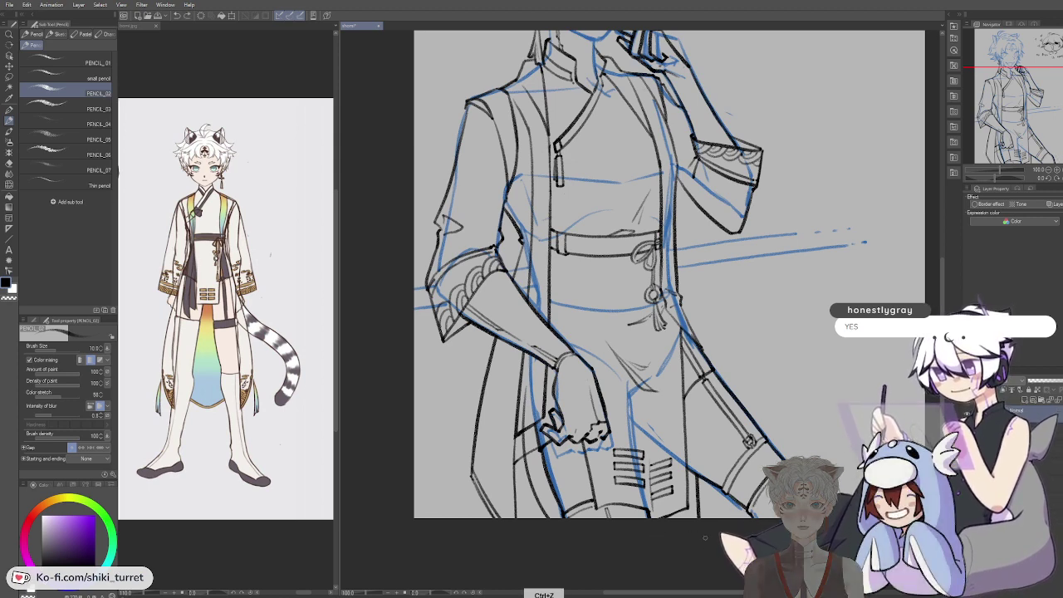
Step: Draw the rounded, curled tip of the tail rising behind the bent knee as a thin curved outline
{"action": "mouse_move", "coordinate": [812, 457]}
{"action": "left_mouse_down"}
{"action": "mouse_move", "coordinate": [786, 389]}
{"action": "mouse_move", "coordinate": [764, 414]}
{"action": "left_mouse_up"}
{"action": "key", "text": "ctrl+z"}
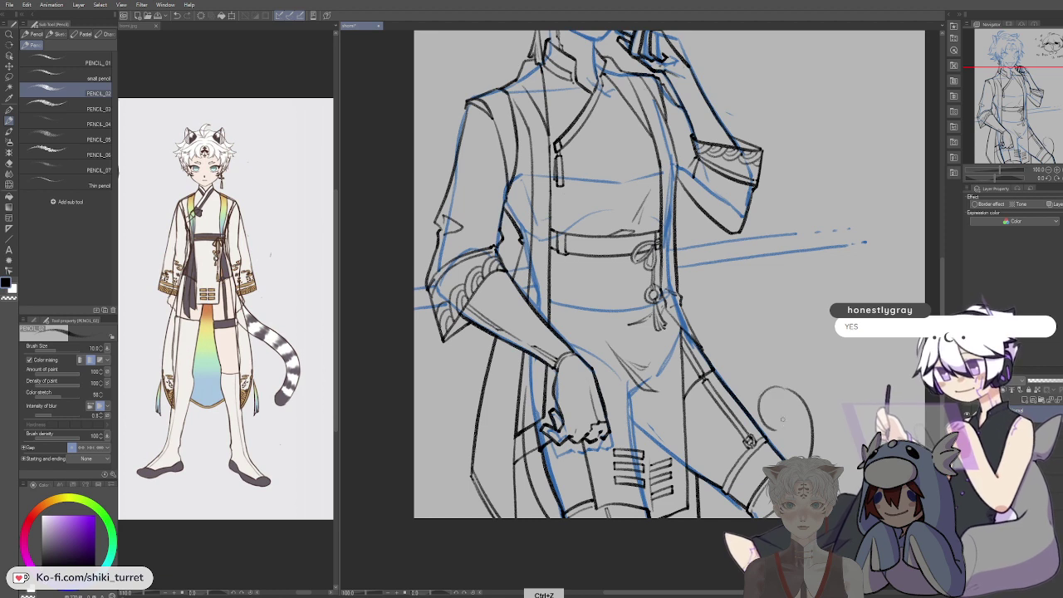
{"action": "key", "text": "ctrl+z"}
{"action": "key", "text": "ctrl+z"}
{"action": "mouse_move", "coordinate": [810, 458]}
{"action": "left_mouse_down"}
{"action": "mouse_move", "coordinate": [776, 380]}
{"action": "mouse_move", "coordinate": [755, 421]}
{"action": "left_mouse_up"}
{"action": "key", "text": "ctrl+z"}
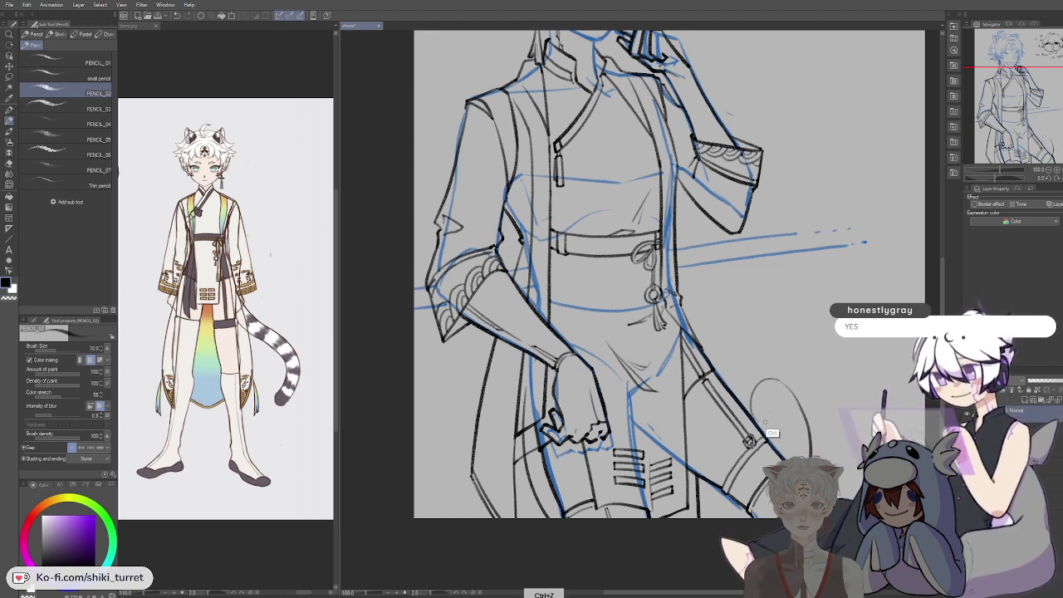
{"action": "key", "text": "ctrl+z"}
{"action": "left_click_drag", "start_coordinate": [774, 378], "coordinate": [754, 410]}
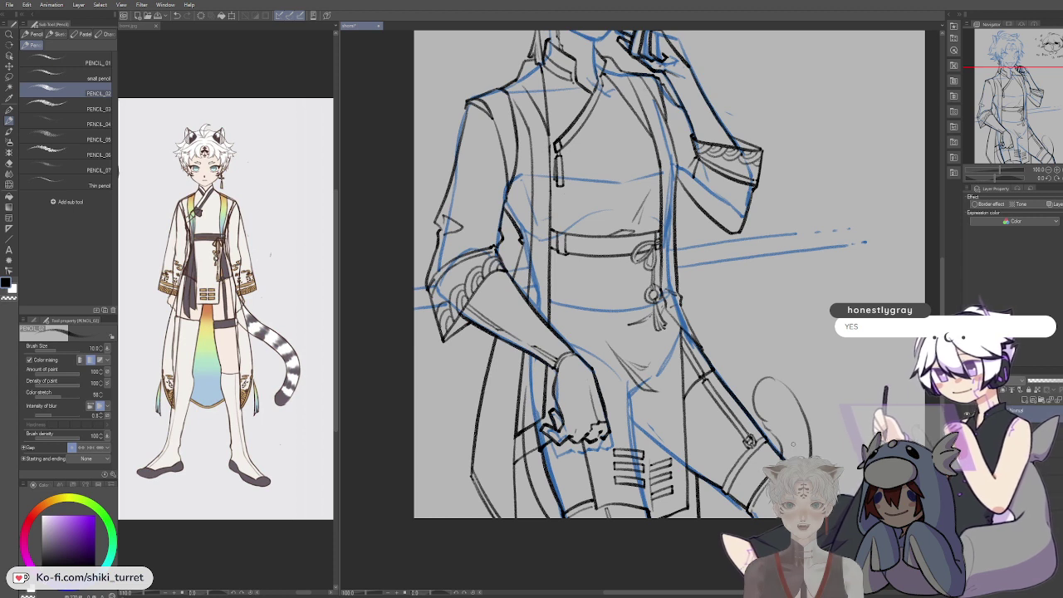
{"action": "key", "text": "ctrl+z"}
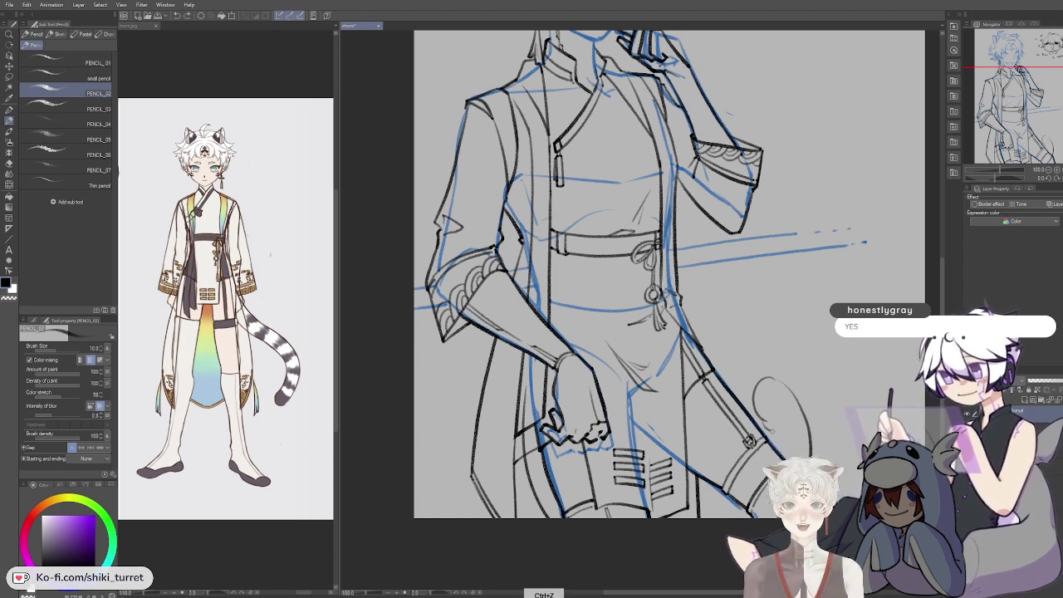
{"action": "key", "text": "ctrl+z"}
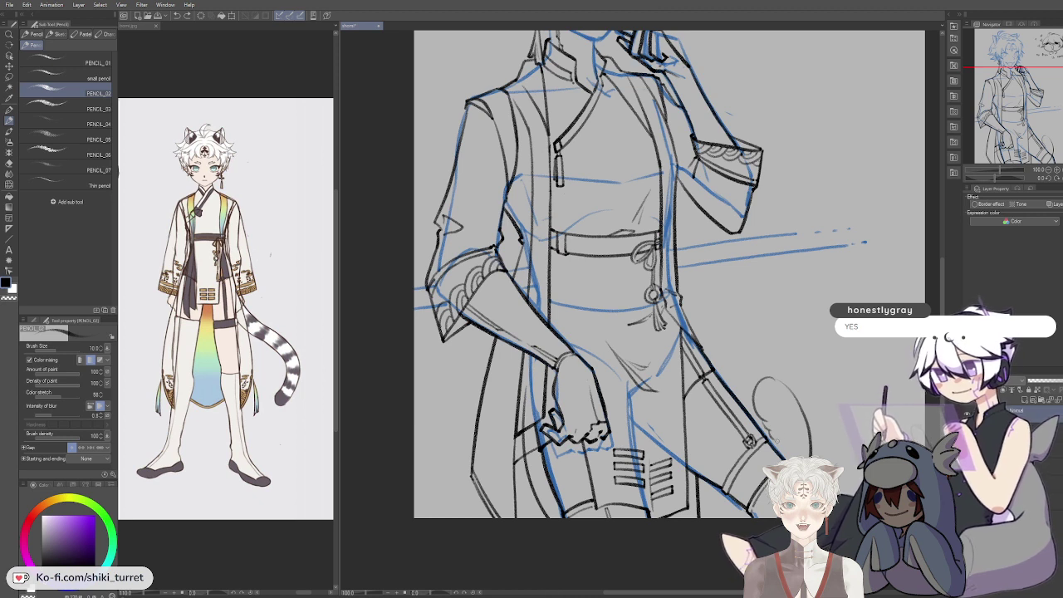
{"action": "key", "text": "ctrl+z"}
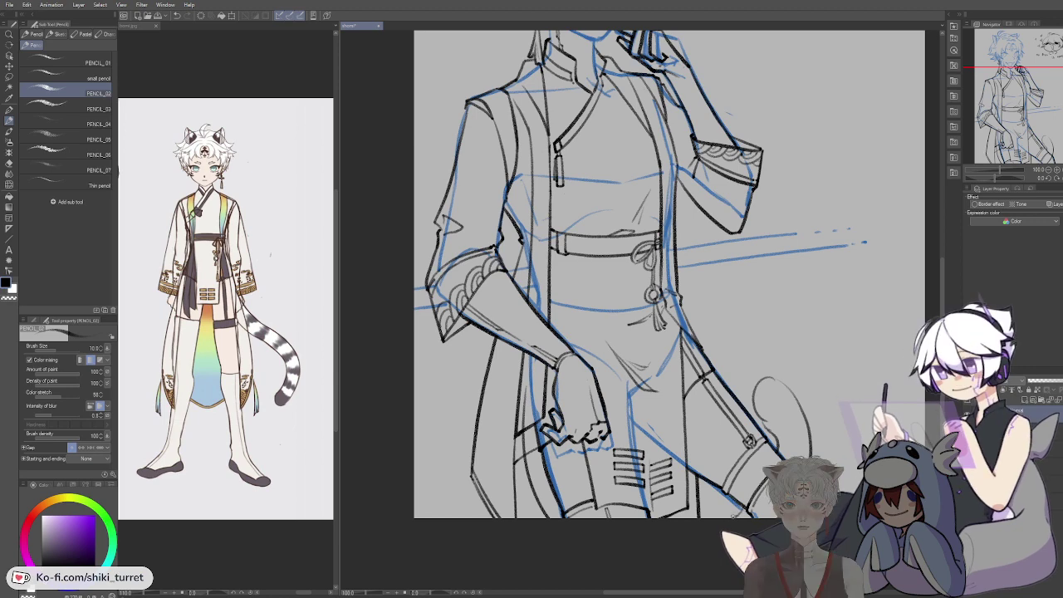
{"action": "key", "text": "ctrl+z"}
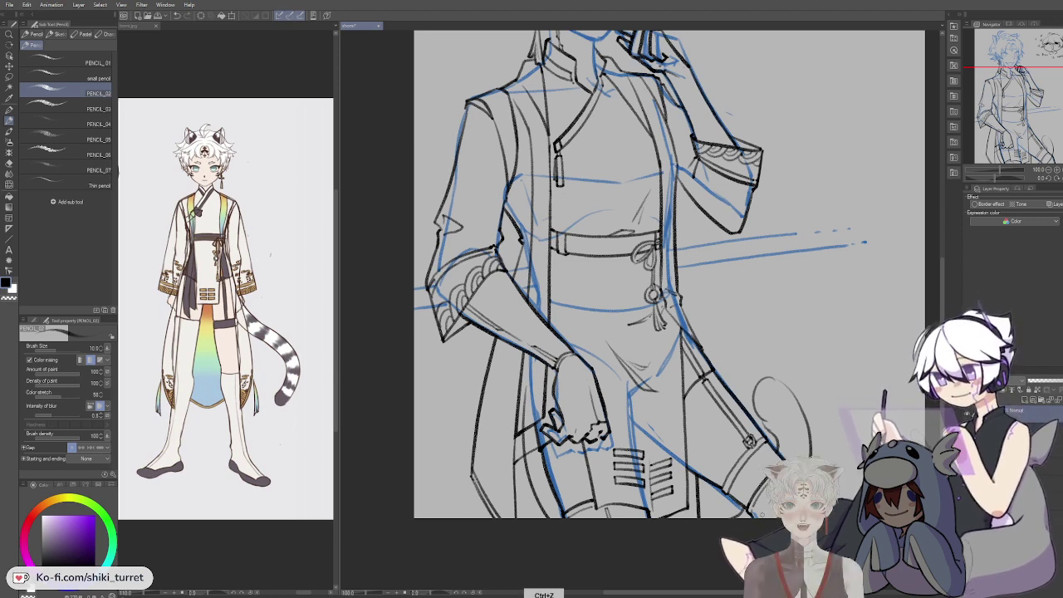
Step: Complete the tail tip's outline behind the knee and add curved stripe lines to the tail section inside the coat opening
{"action": "key", "text": "e"}
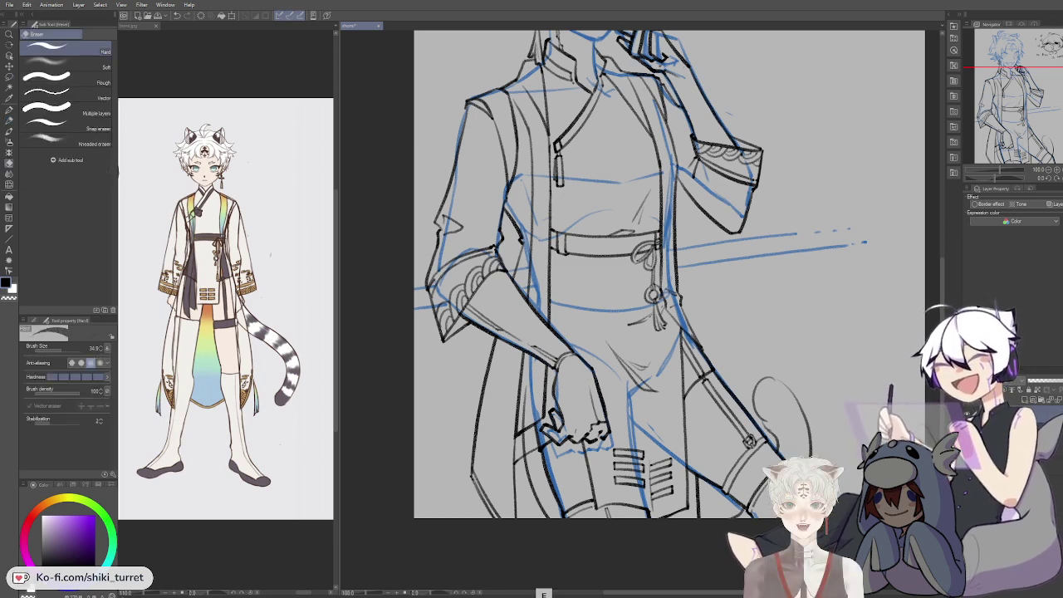
{"action": "key", "text": "p"}
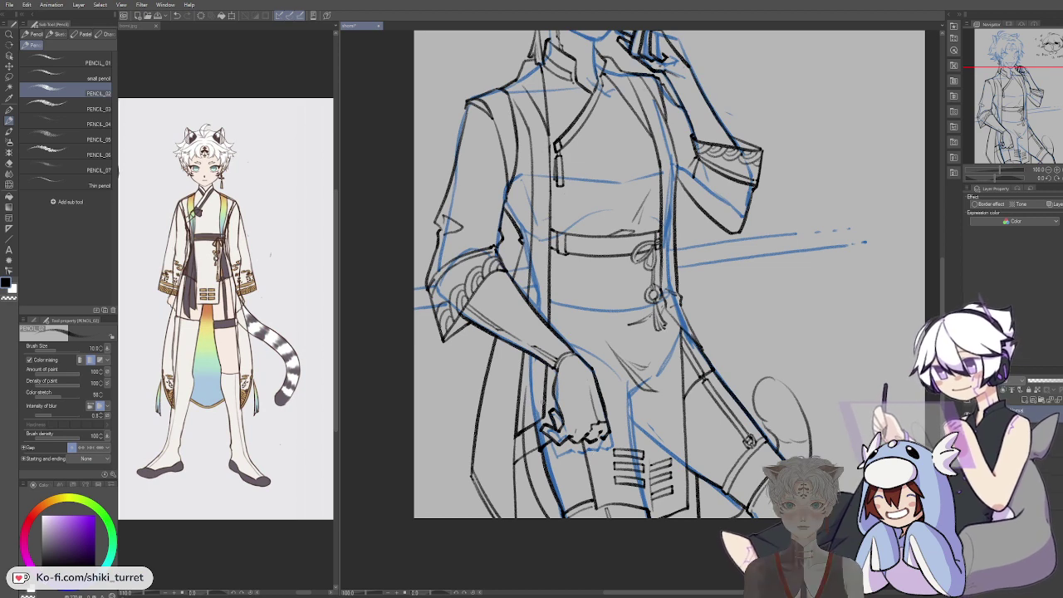
{"action": "key", "text": "e"}
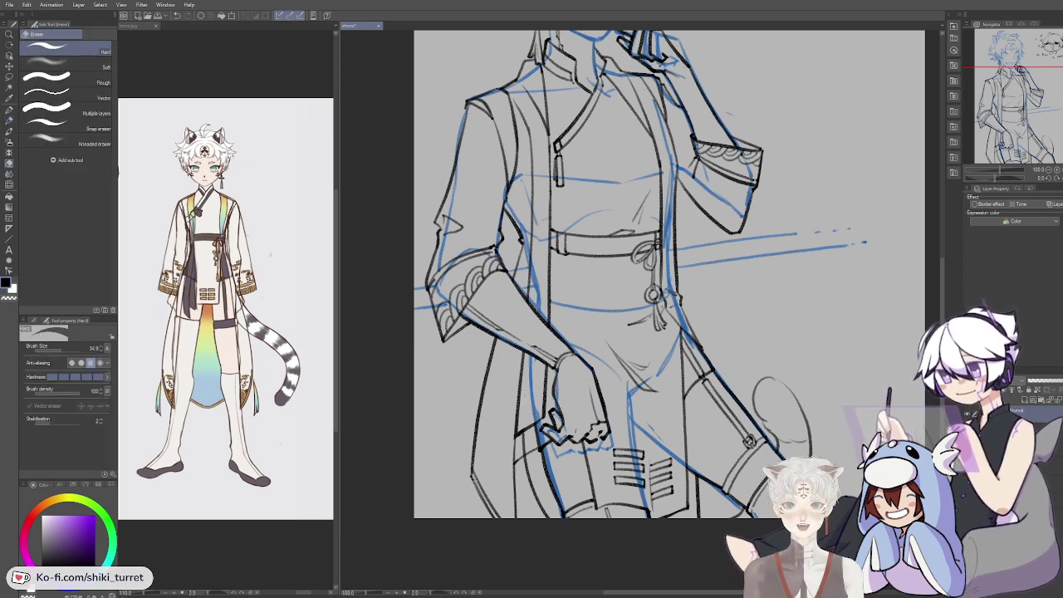
{"action": "key", "text": "p"}
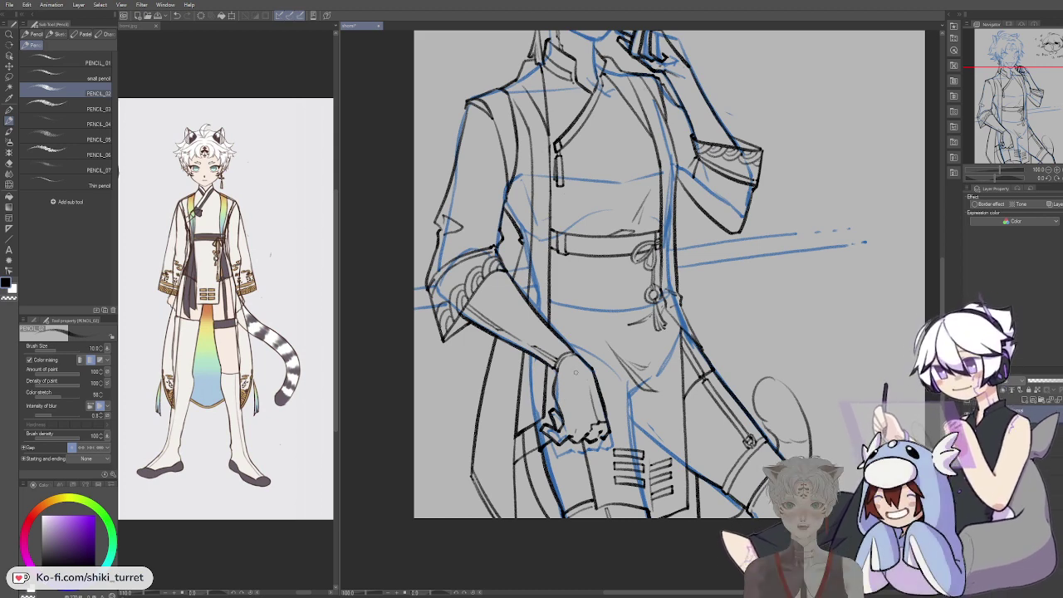
{"action": "key", "text": "alt"}
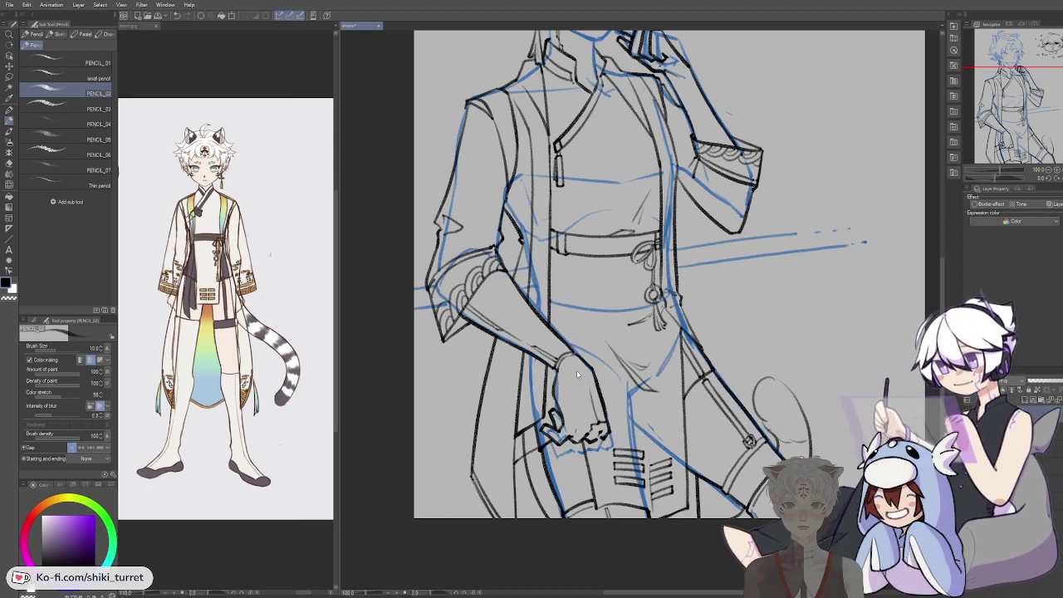
{"action": "left_click_drag", "start_coordinate": [658, 379], "coordinate": [643, 369]}
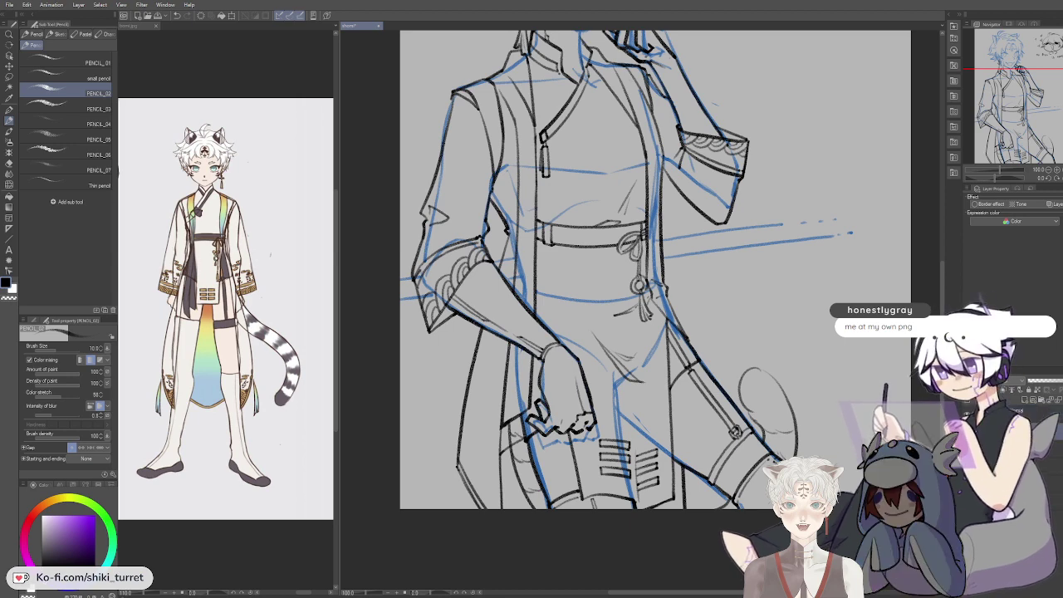
{"action": "key", "text": "e"}
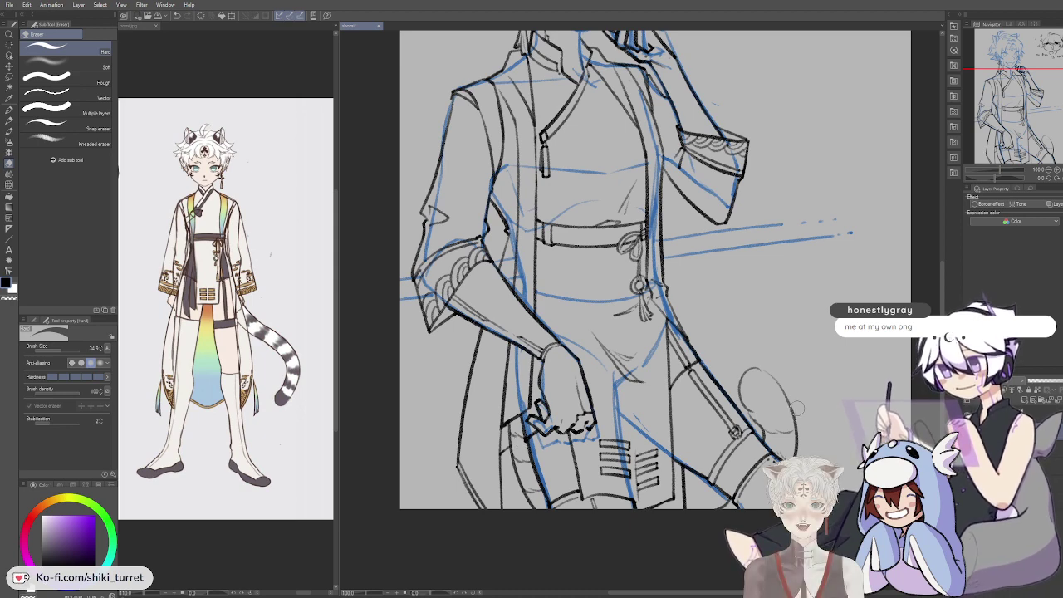
Step: Hide the blue sketch to check the line art on the whole canvas, and show the sketch again
{"action": "left_click", "coordinate": [967, 432]}
{"action": "key", "text": "ctrl+space"}
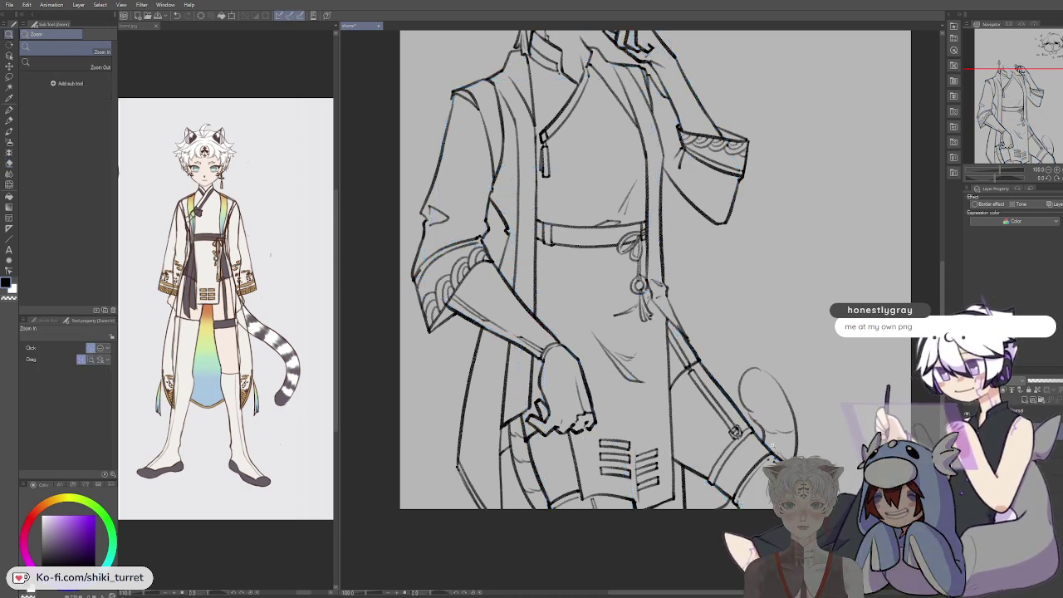
{"action": "left_click", "coordinate": [778, 394], "text": "alt"}
{"action": "left_click_drag", "start_coordinate": [779, 393], "coordinate": [752, 471]}
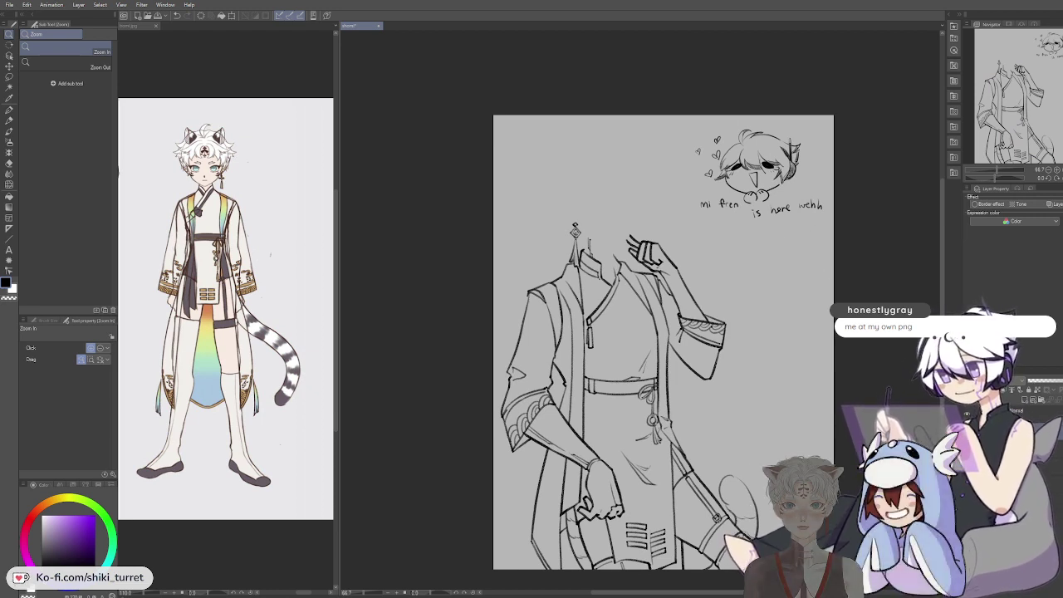
{"action": "left_click", "coordinate": [967, 432]}
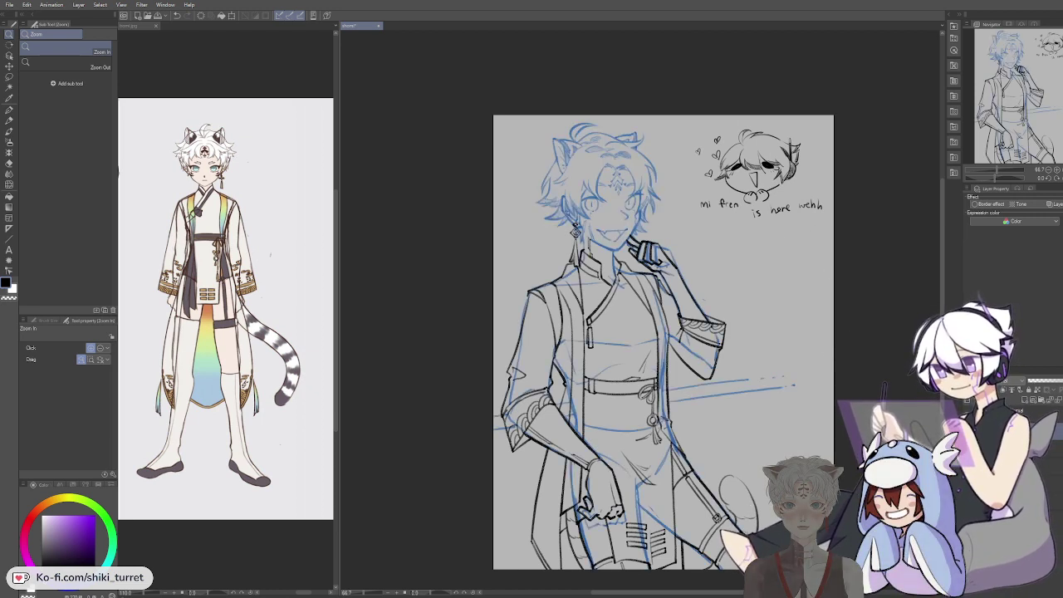
Step: Flip the canvas horizontally and ink the curved front hair strand beside the forehead mark with the small pencil
{"action": "left_click", "coordinate": [1021, 432]}
{"action": "left_click", "coordinate": [1020, 415]}
{"action": "left_click_drag", "start_coordinate": [615, 288], "coordinate": [708, 265]}
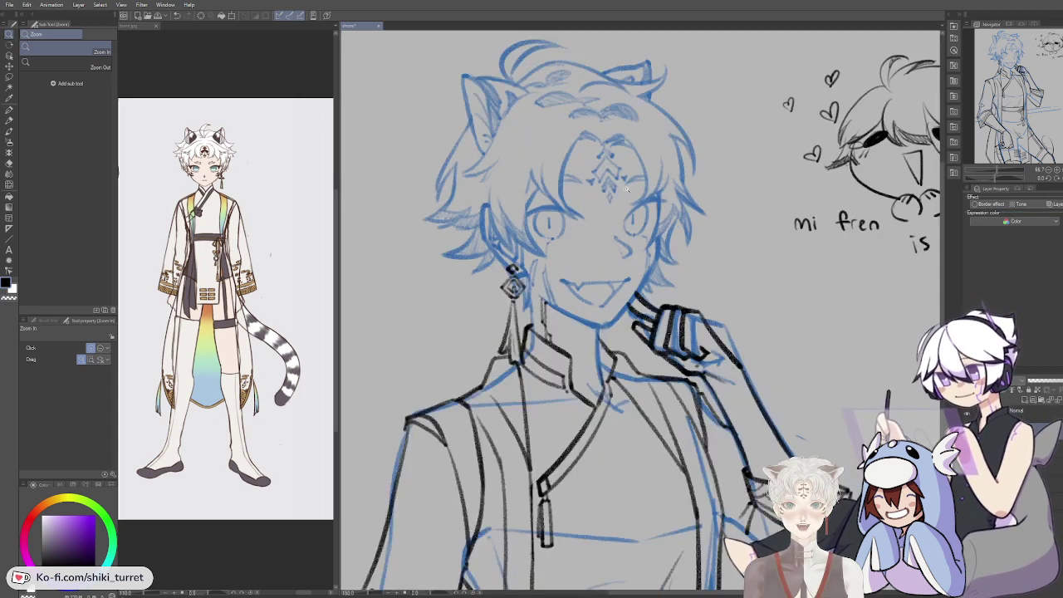
{"action": "mouse_move", "coordinate": [714, 202]}
{"action": "left_mouse_down"}
{"action": "mouse_move", "coordinate": [747, 278]}
{"action": "mouse_move", "coordinate": [723, 261]}
{"action": "mouse_move", "coordinate": [717, 273]}
{"action": "left_mouse_up"}
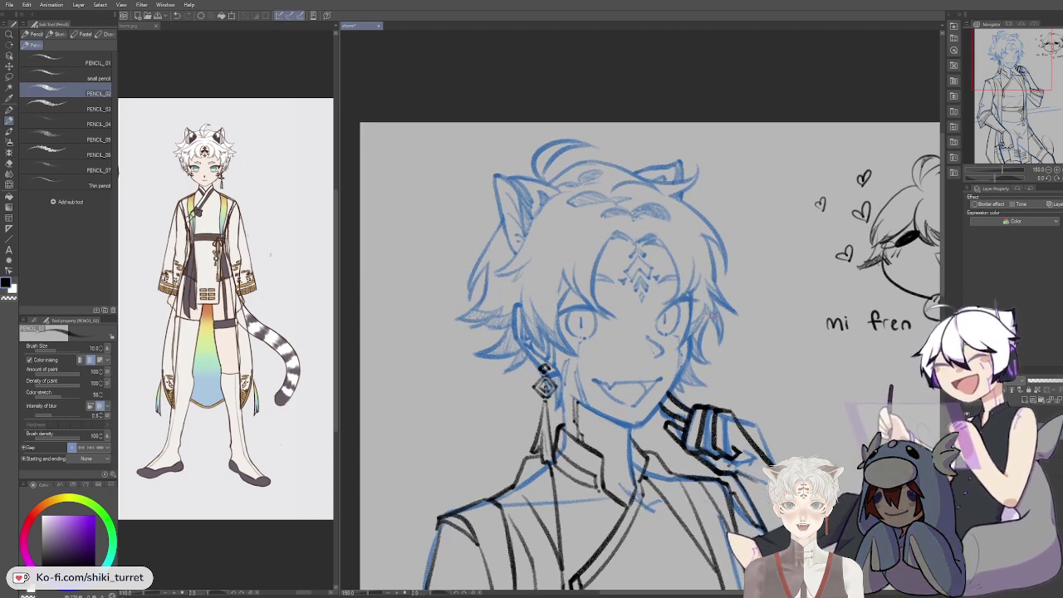
{"action": "key", "text": "comma"}
{"action": "key", "text": "ctrl+z"}
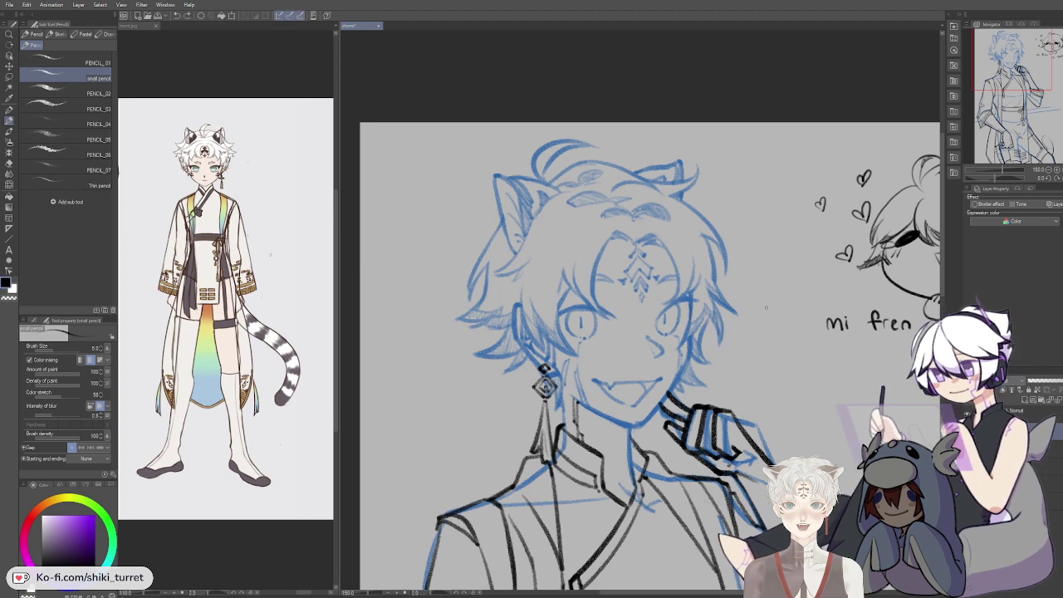
{"action": "key", "text": "h"}
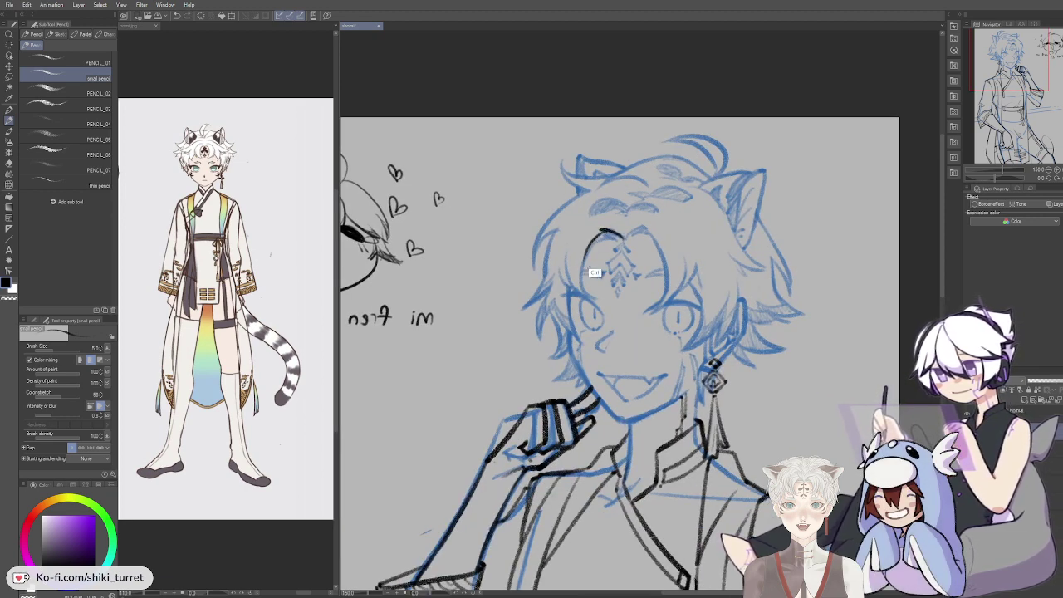
{"action": "key", "text": "ctrl+z"}
{"action": "left_click_drag", "start_coordinate": [606, 232], "coordinate": [578, 296]}
{"action": "key", "text": "ctrl+z"}
{"action": "mouse_move", "coordinate": [606, 232]}
{"action": "left_mouse_down"}
{"action": "mouse_move", "coordinate": [580, 294]}
{"action": "mouse_move", "coordinate": [581, 274]}
{"action": "left_mouse_up"}
{"action": "key", "text": "ctrl+z"}
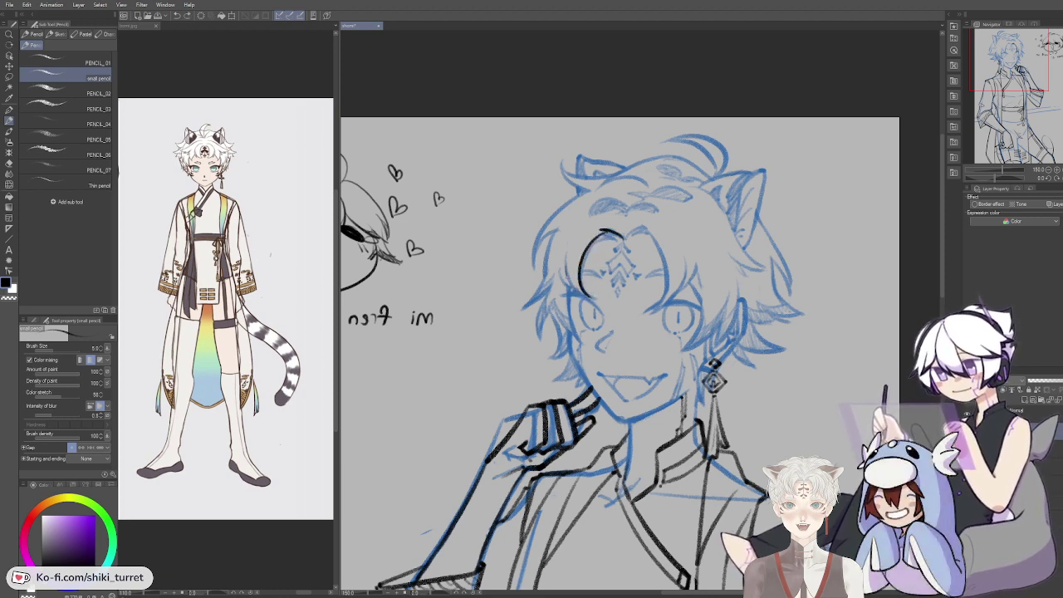
{"action": "left_click_drag", "start_coordinate": [595, 289], "coordinate": [585, 294]}
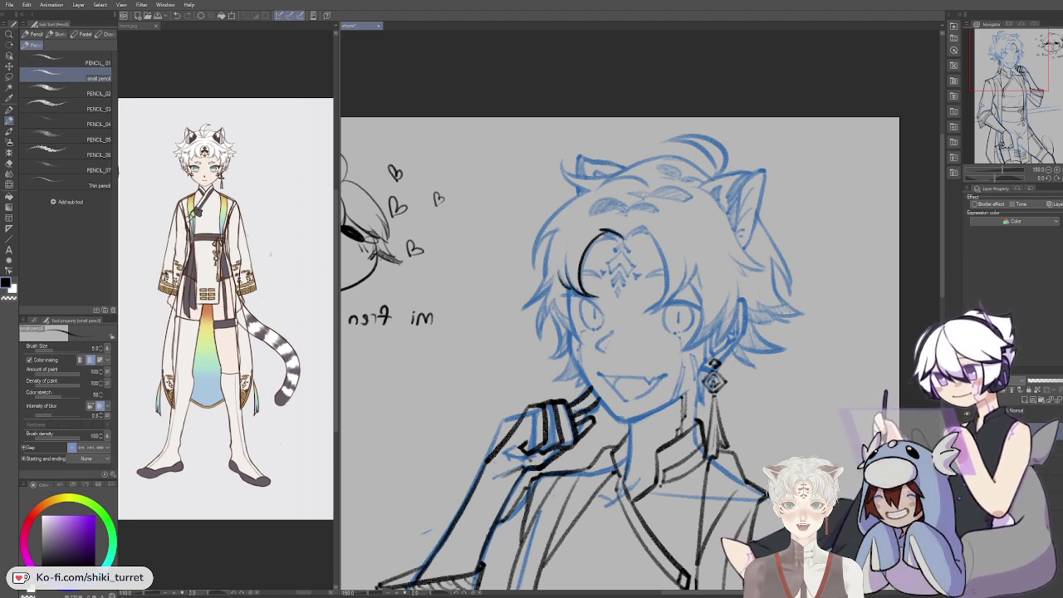
Step: Ink the pointed side hair tufts and the outer face contour beside the cheek nearest the raised hand
{"action": "left_click_drag", "start_coordinate": [569, 294], "coordinate": [579, 339]}
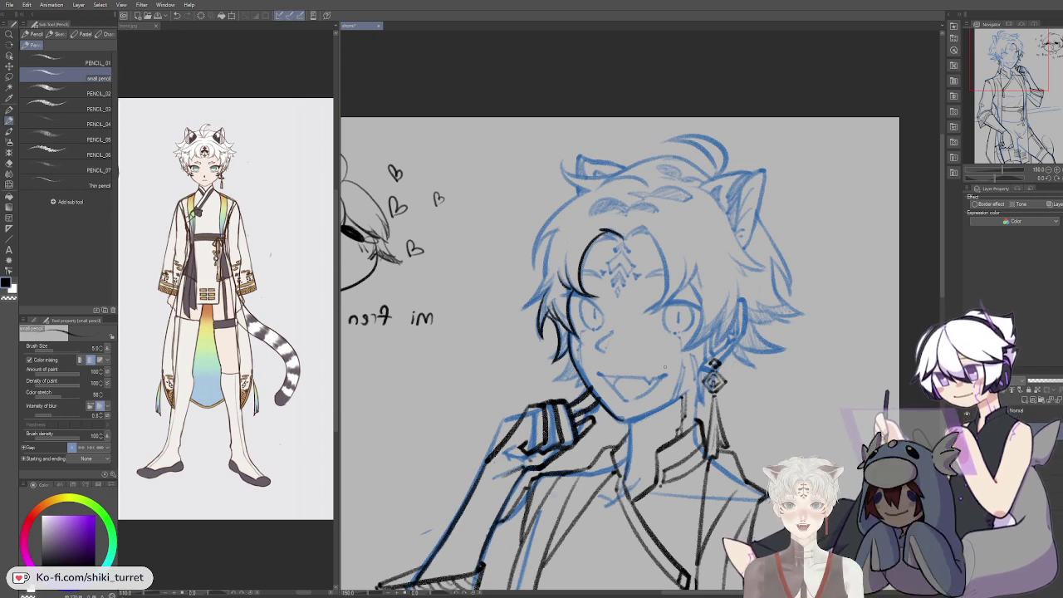
{"action": "mouse_move", "coordinate": [662, 379]}
{"action": "left_mouse_down"}
{"action": "mouse_move", "coordinate": [692, 390]}
{"action": "mouse_move", "coordinate": [664, 358]}
{"action": "left_mouse_up"}
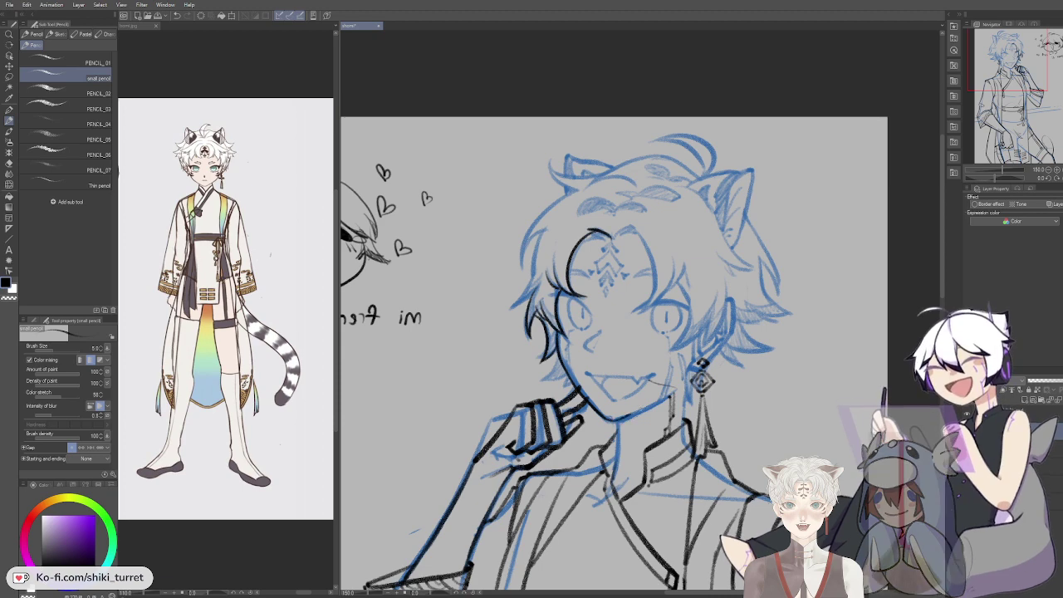
{"action": "key", "text": "ctrl+z"}
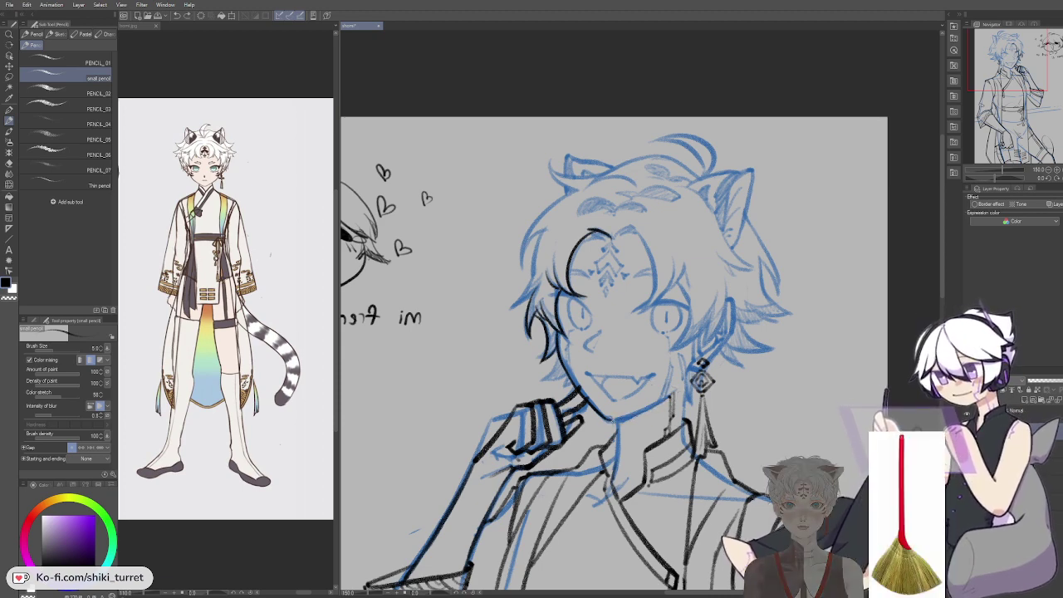
Step: Ink the jawline from the chin toward the ear and draw the front neck line down to the collar
{"action": "left_click_drag", "start_coordinate": [609, 418], "coordinate": [680, 389]}
{"action": "left_click_drag", "start_coordinate": [617, 420], "coordinate": [617, 483]}
{"action": "key", "text": "ctrl+z"}
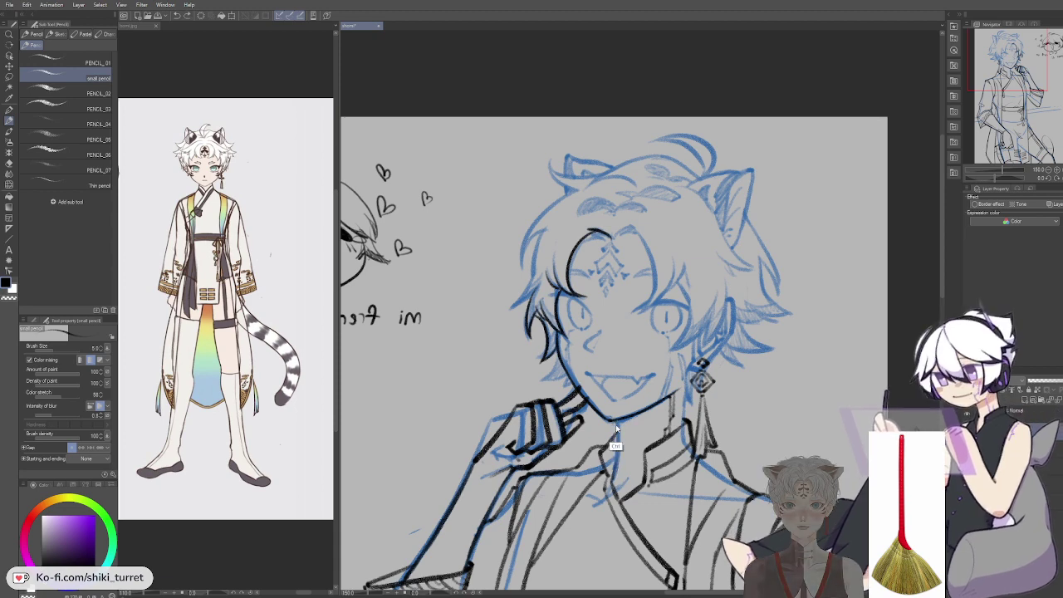
{"action": "left_click_drag", "start_coordinate": [616, 420], "coordinate": [615, 475]}
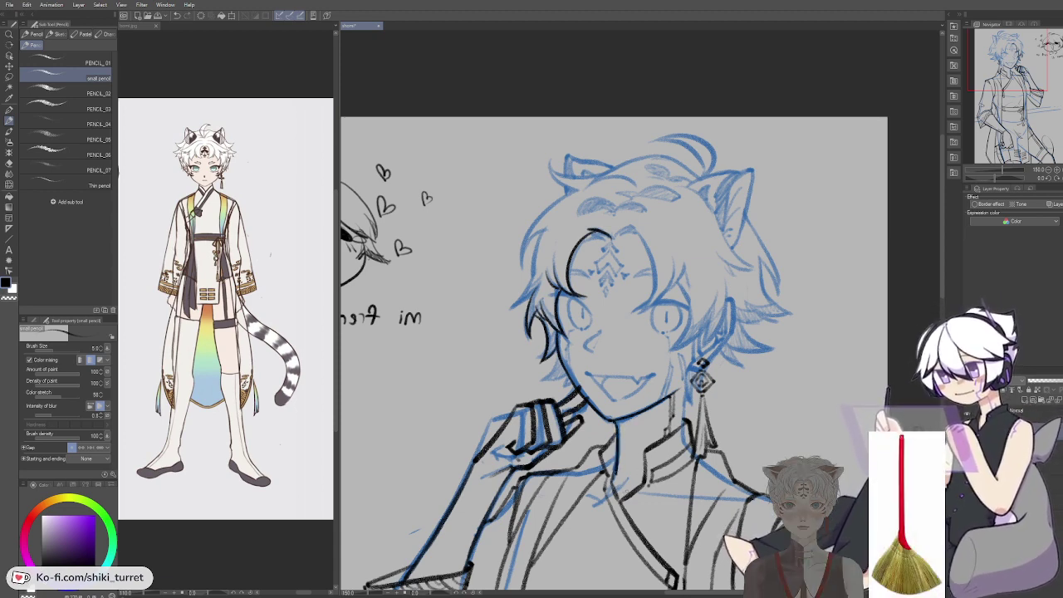
Step: Ink the peaked start of the second front strand at the hair parting above the forehead mark
{"action": "scroll", "coordinate": [681, 432], "scroll_direction": "up", "scroll_amount": 2}
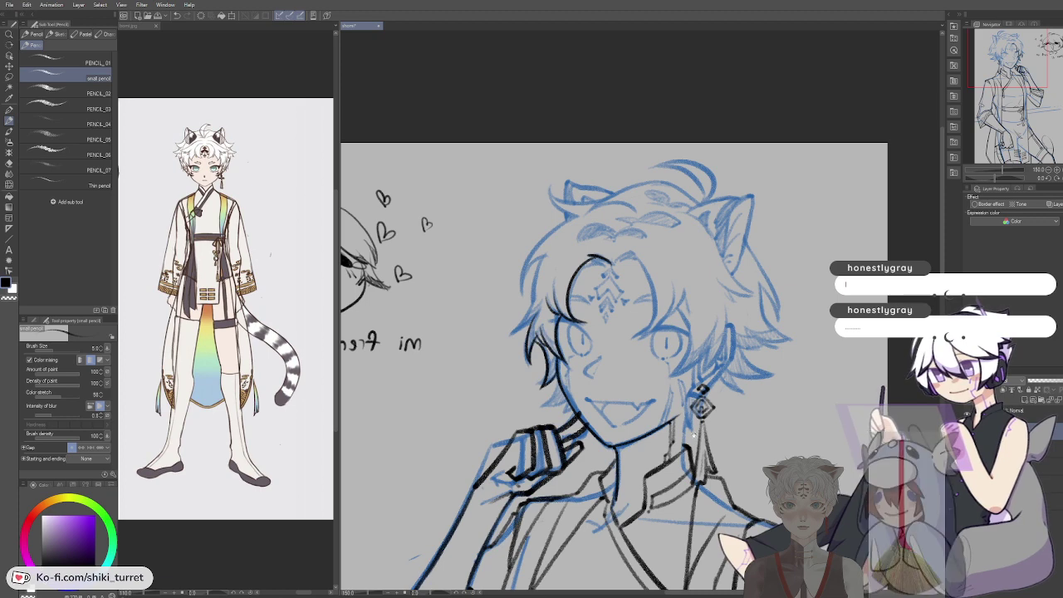
{"action": "scroll", "coordinate": [615, 374], "scroll_direction": "up", "scroll_amount": 2}
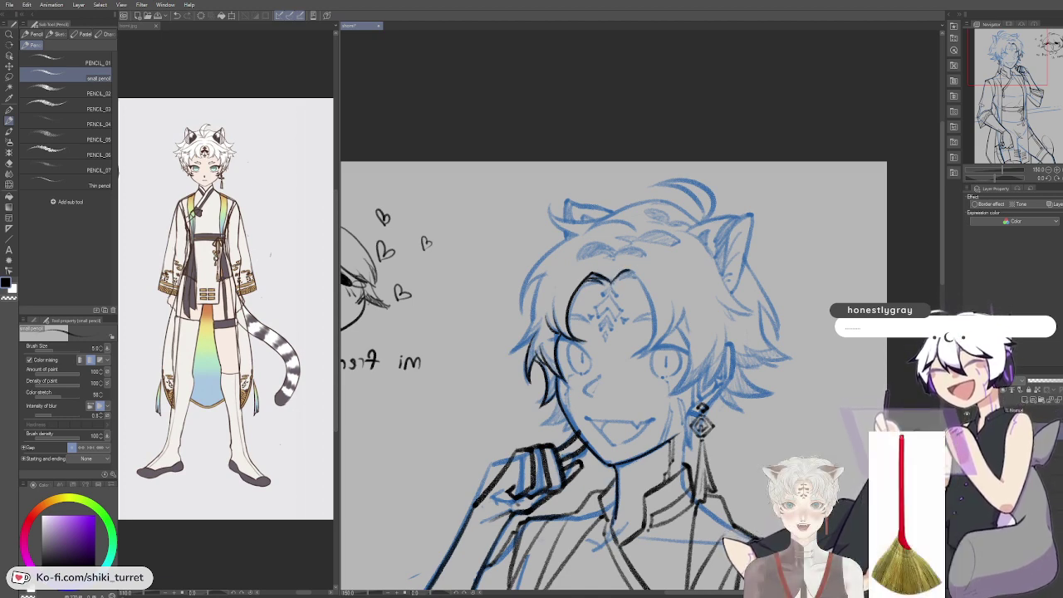
{"action": "key", "text": "ctrl+z"}
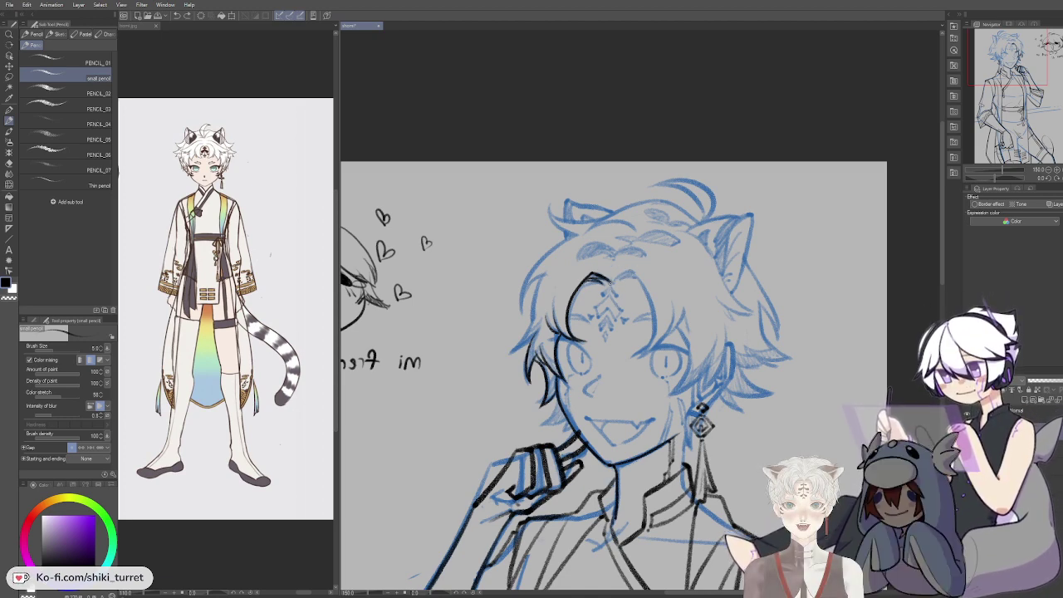
{"action": "left_click_drag", "start_coordinate": [613, 281], "coordinate": [643, 277]}
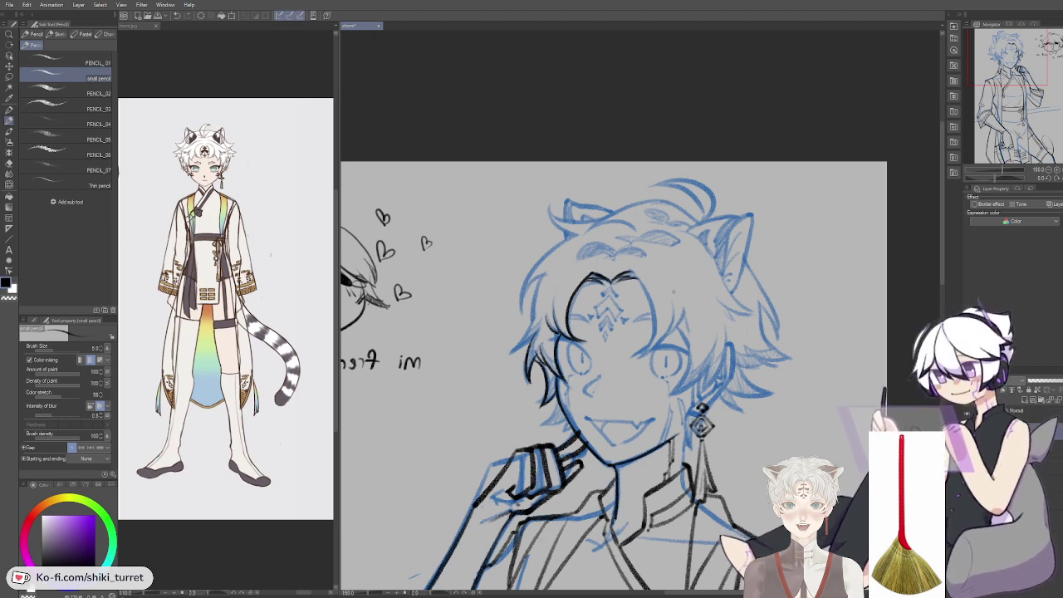
Step: Flip the canvas horizontally and ink the second curved front strand framing the other side of the forehead mark
{"action": "key", "text": "h"}
{"action": "left_click_drag", "start_coordinate": [700, 236], "coordinate": [620, 300]}
{"action": "key", "text": "ctrl+z"}
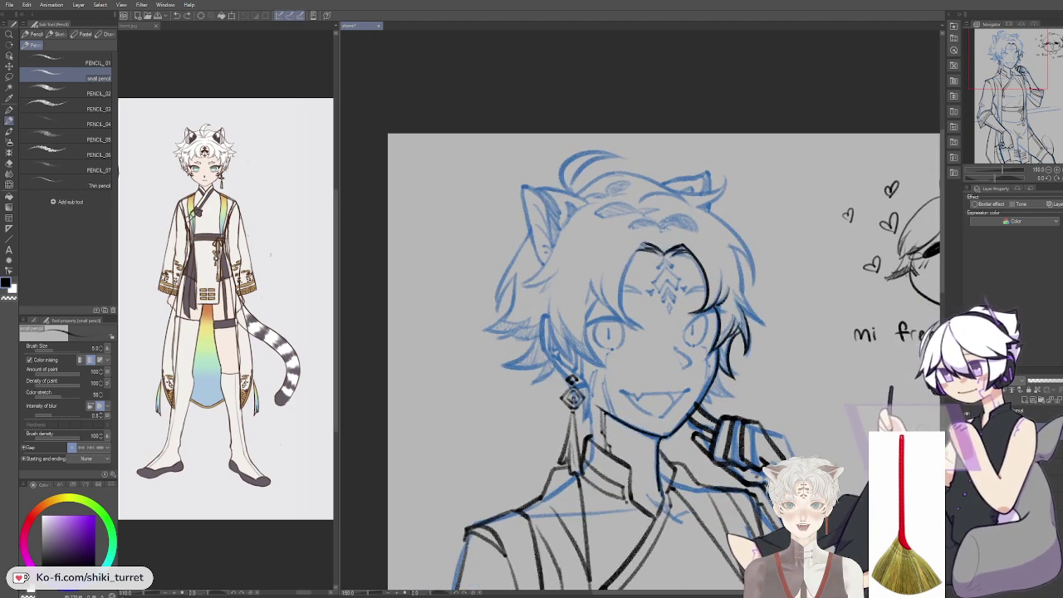
{"action": "left_click_drag", "start_coordinate": [644, 245], "coordinate": [620, 314]}
{"action": "key", "text": "ctrl+z"}
{"action": "left_click_drag", "start_coordinate": [646, 245], "coordinate": [621, 307]}
{"action": "key", "text": "ctrl+z"}
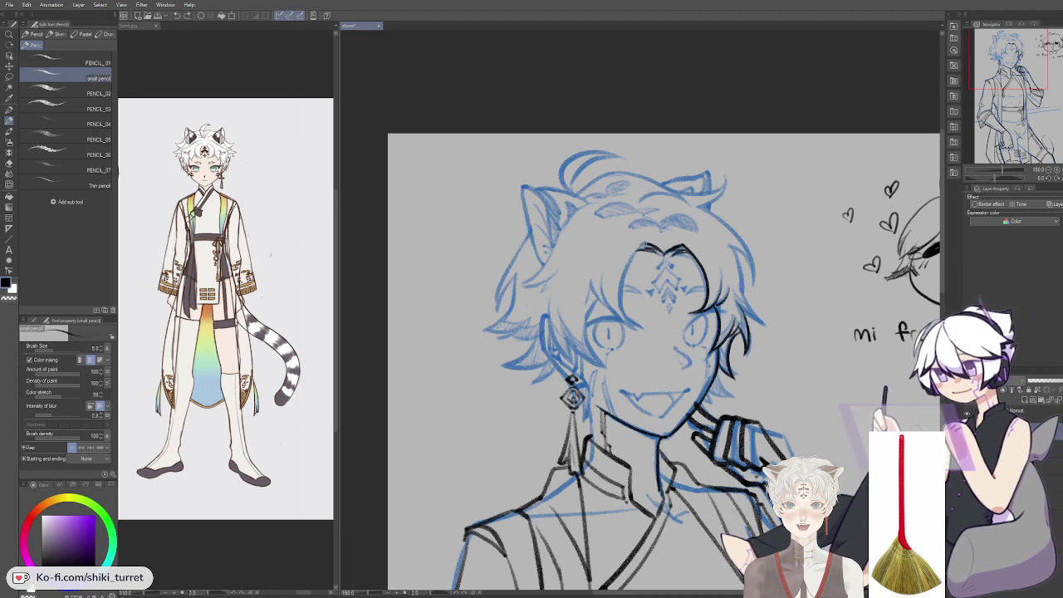
{"action": "left_click_drag", "start_coordinate": [645, 245], "coordinate": [620, 317]}
{"action": "key", "text": "ctrl+z"}
{"action": "left_click_drag", "start_coordinate": [646, 245], "coordinate": [620, 303]}
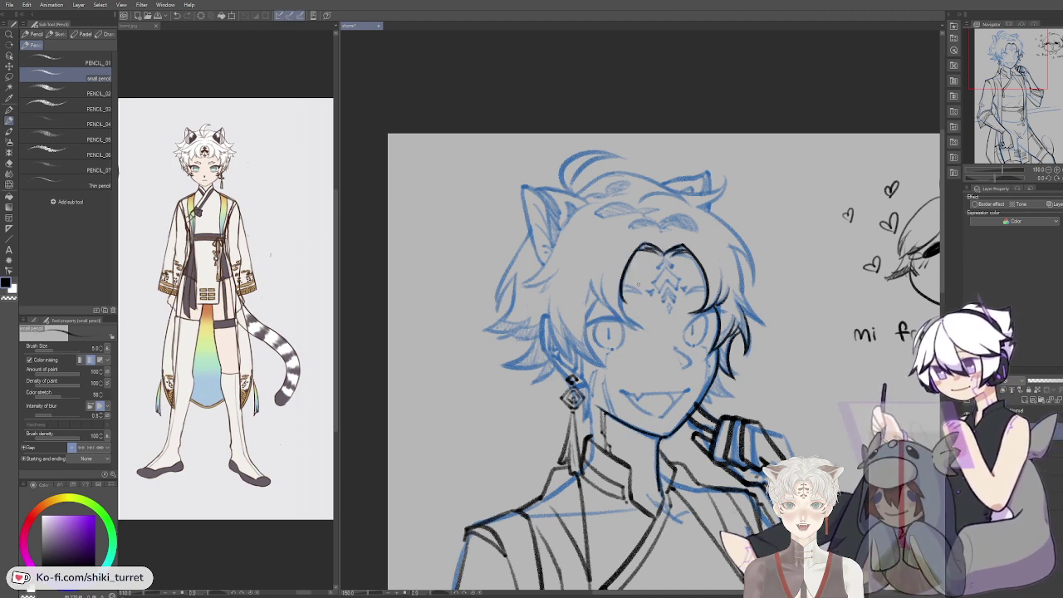
{"action": "key", "text": "ctrl+z"}
{"action": "left_click_drag", "start_coordinate": [647, 243], "coordinate": [621, 312]}
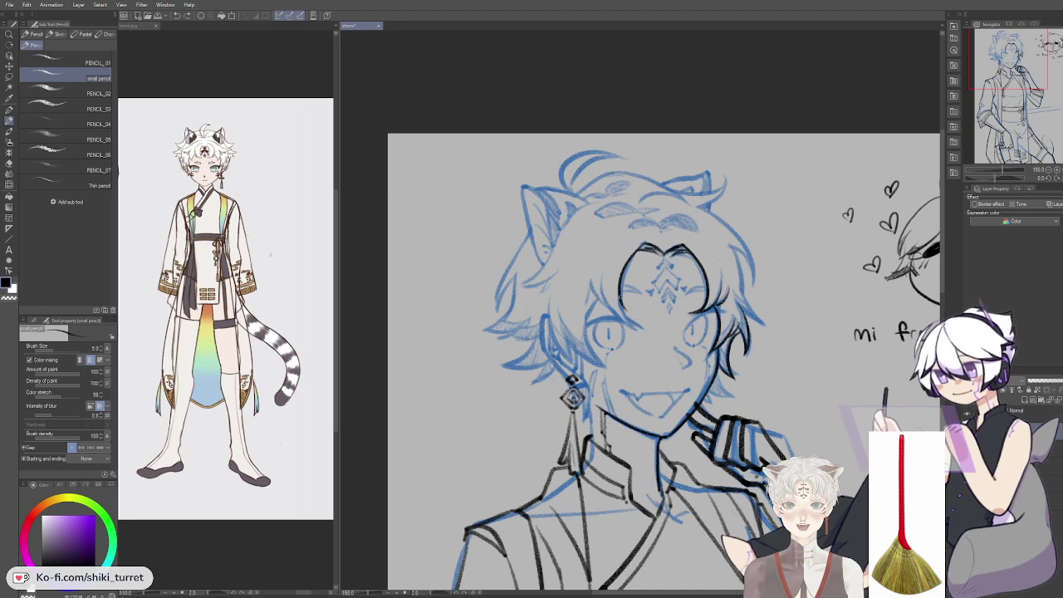
Step: Add pointed bang strokes beside the second front strand, above the eye on the earring side
{"action": "left_click_drag", "start_coordinate": [597, 274], "coordinate": [633, 319]}
{"action": "key", "text": "ctrl+z"}
{"action": "key", "text": "ctrl+z"}
{"action": "left_click_drag", "start_coordinate": [598, 276], "coordinate": [630, 318]}
{"action": "key", "text": "ctrl+z"}
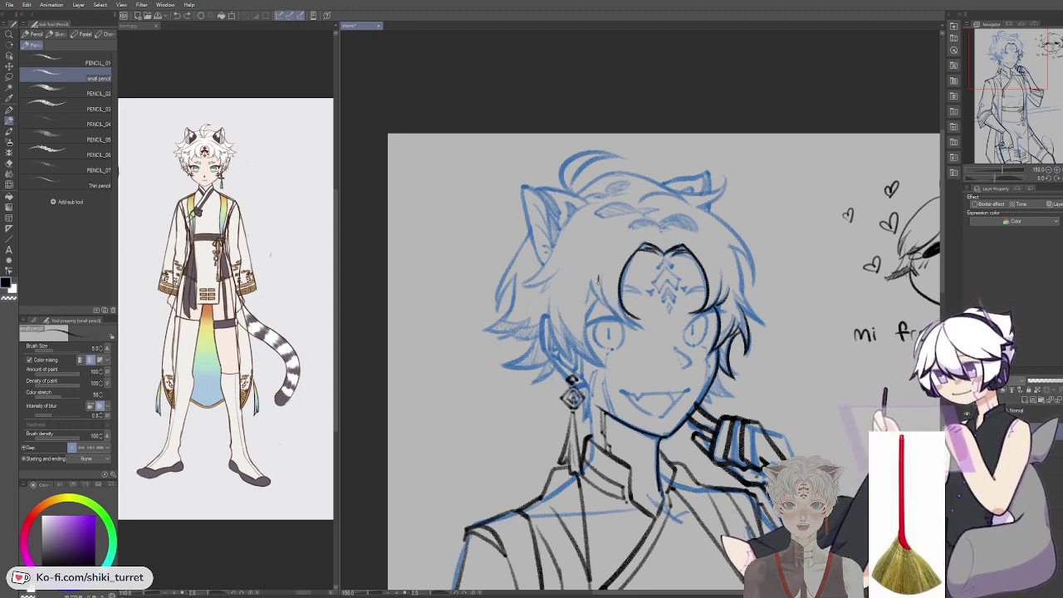
{"action": "left_click_drag", "start_coordinate": [597, 276], "coordinate": [637, 319]}
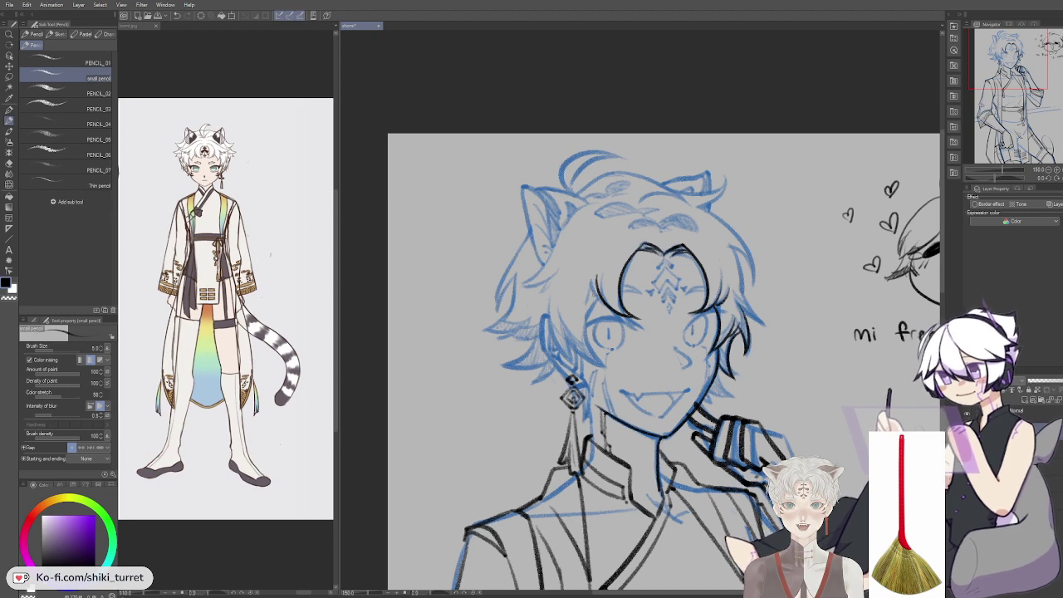
{"action": "left_click_drag", "start_coordinate": [590, 287], "coordinate": [609, 306]}
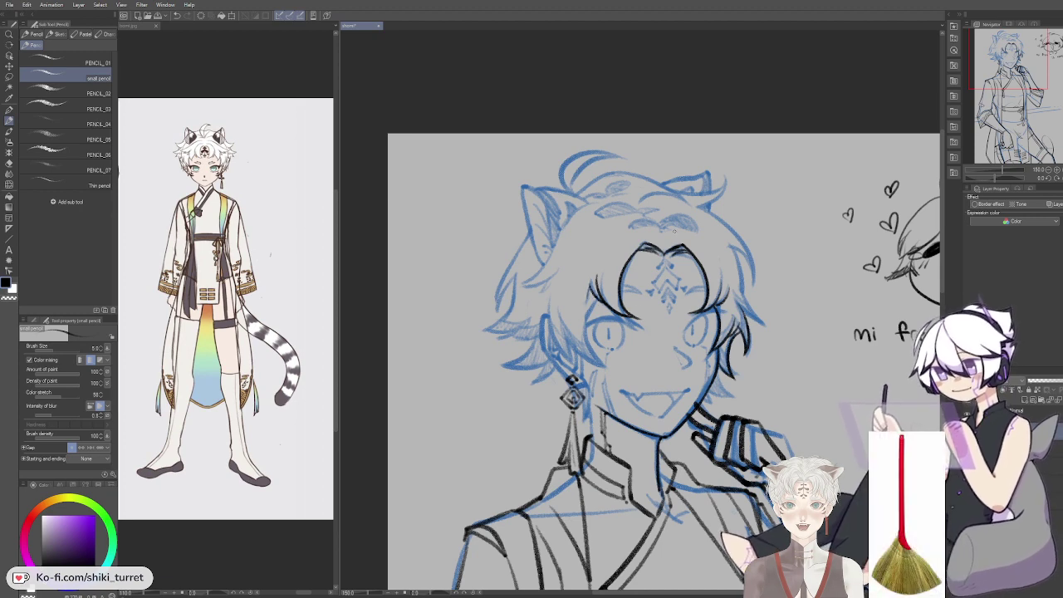
Step: Flip the canvas back and ink the long pointed side bangs between the eye and the earring-side ear
{"action": "key", "text": "h"}
{"action": "mouse_move", "coordinate": [683, 301]}
{"action": "left_mouse_down"}
{"action": "mouse_move", "coordinate": [696, 333]}
{"action": "mouse_move", "coordinate": [678, 366]}
{"action": "mouse_move", "coordinate": [717, 331]}
{"action": "left_mouse_up"}
{"action": "key", "text": "ctrl+z"}
{"action": "key", "text": "ctrl+z"}
{"action": "key", "text": "ctrl+z"}
{"action": "left_click_drag", "start_coordinate": [680, 366], "coordinate": [719, 332]}
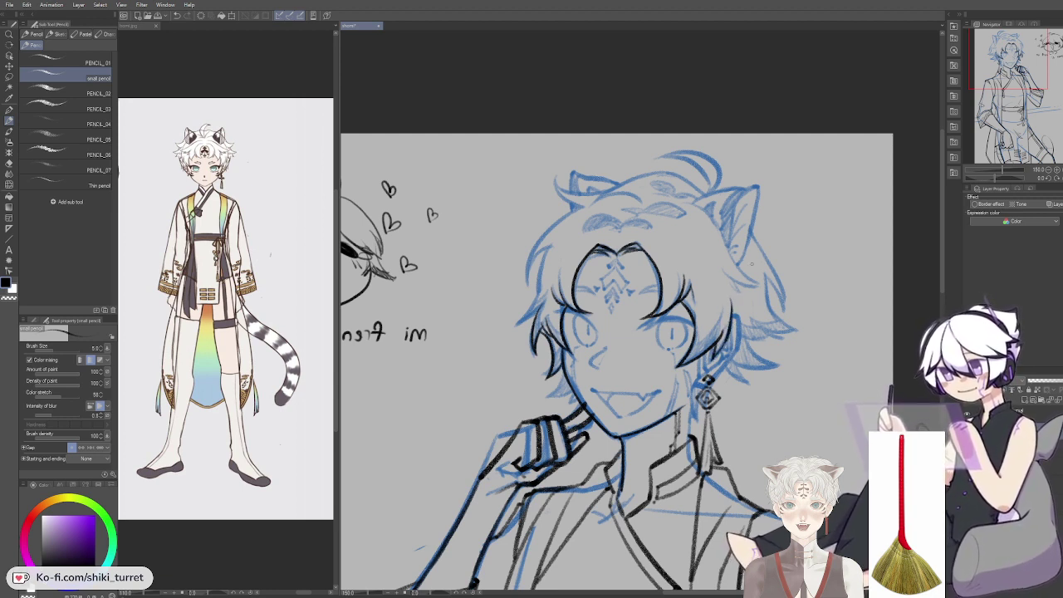
Step: With the small pencil, ink the ear behind the side bangs and the diamond and chevron mark on the forehead
{"action": "key", "text": "p"}
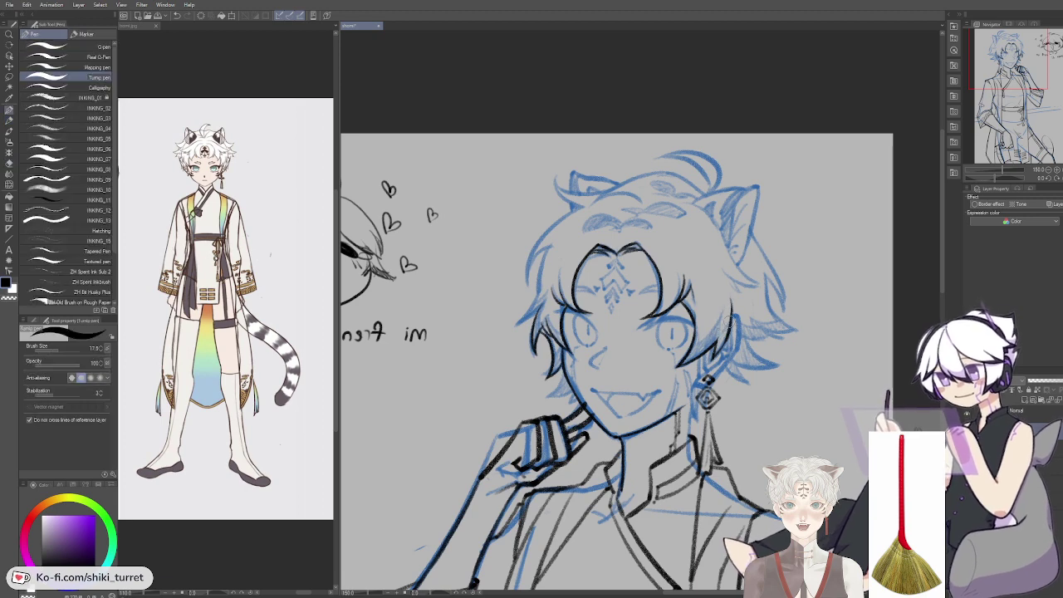
{"action": "key", "text": "p"}
{"action": "scroll", "coordinate": [756, 295], "scroll_direction": "down", "scroll_amount": 1}
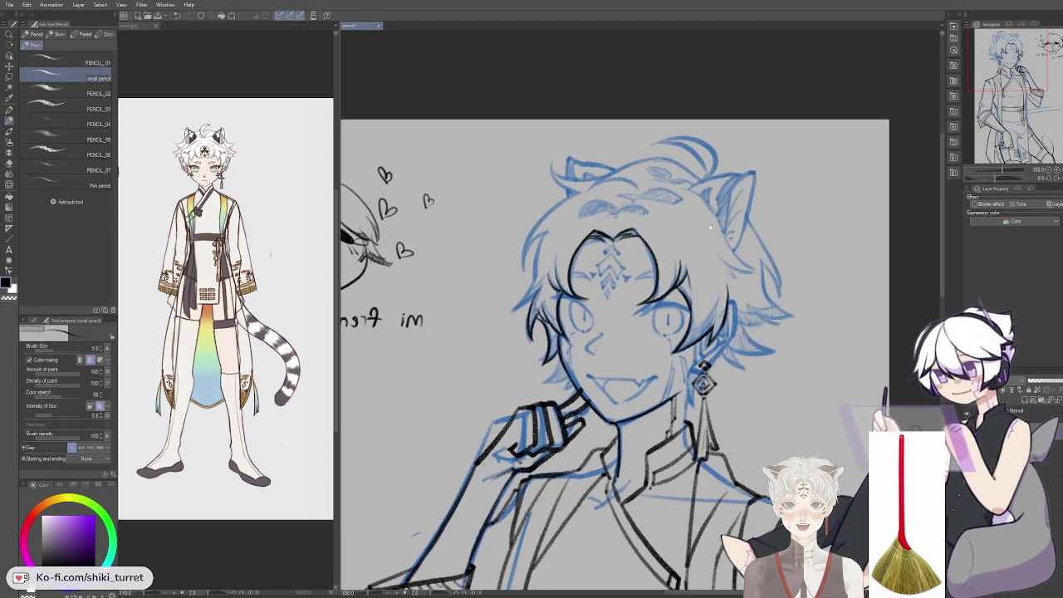
{"action": "left_click_drag", "start_coordinate": [718, 232], "coordinate": [689, 227]}
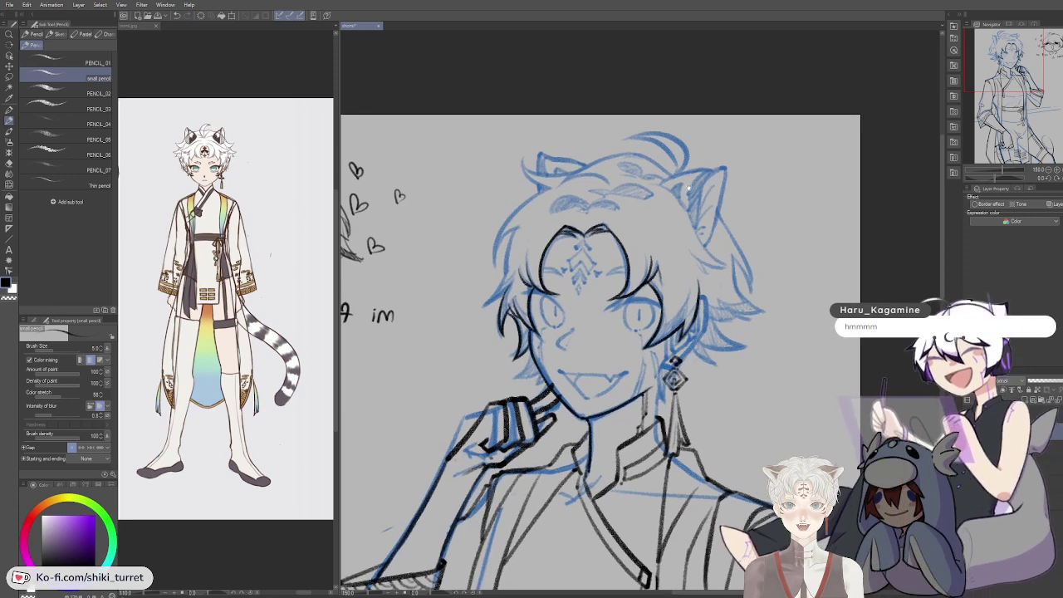
{"action": "left_click_drag", "start_coordinate": [690, 187], "coordinate": [658, 183]}
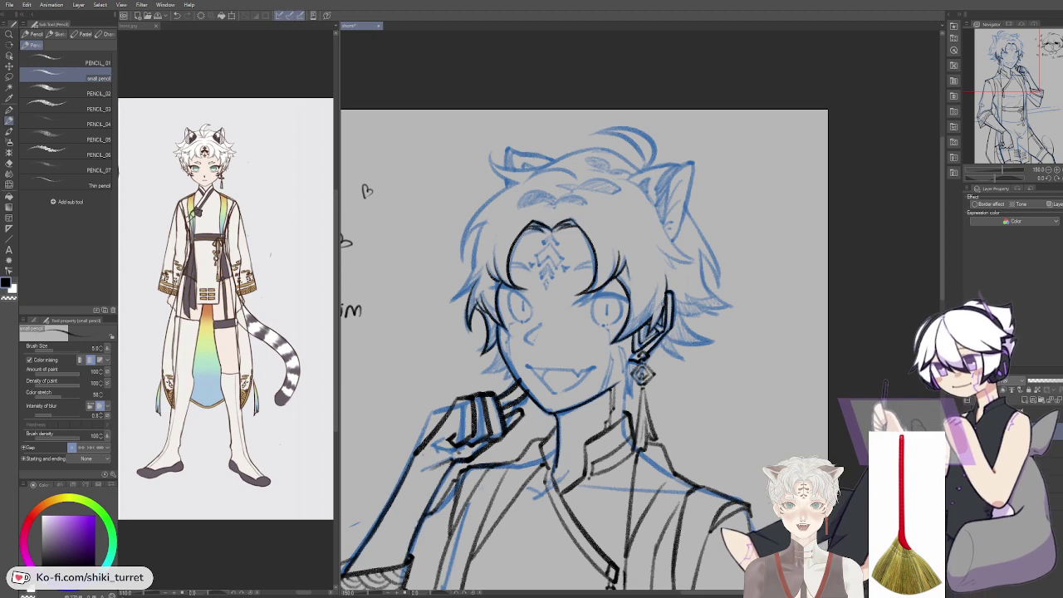
{"action": "left_click_drag", "start_coordinate": [698, 246], "coordinate": [701, 231]}
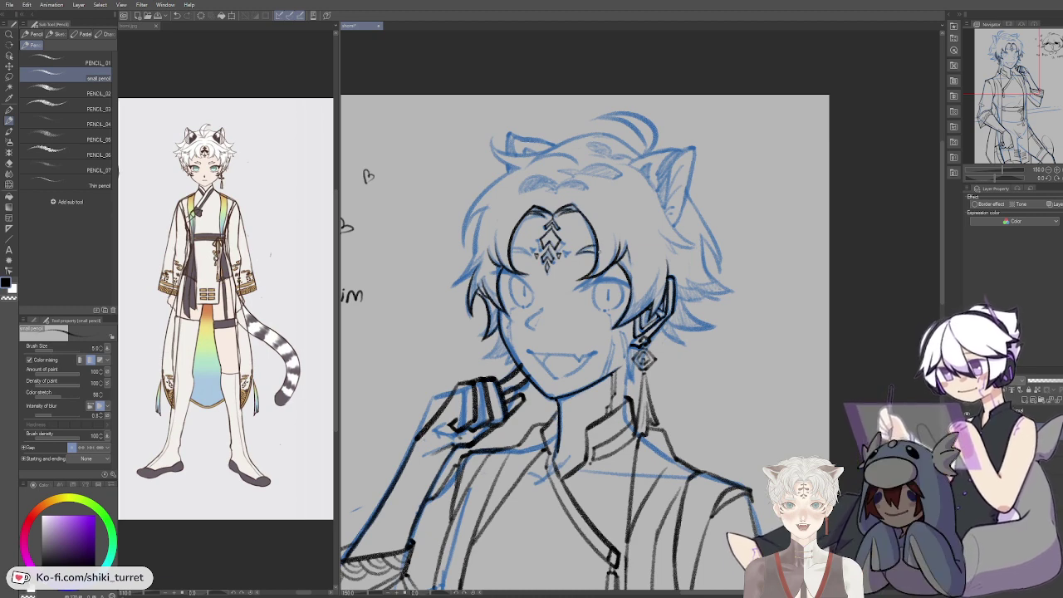
Step: Flip the canvas horizontally and ink the outer hair outline and lower pointed tufts on the raised-hand side of the head
{"action": "key", "text": "h"}
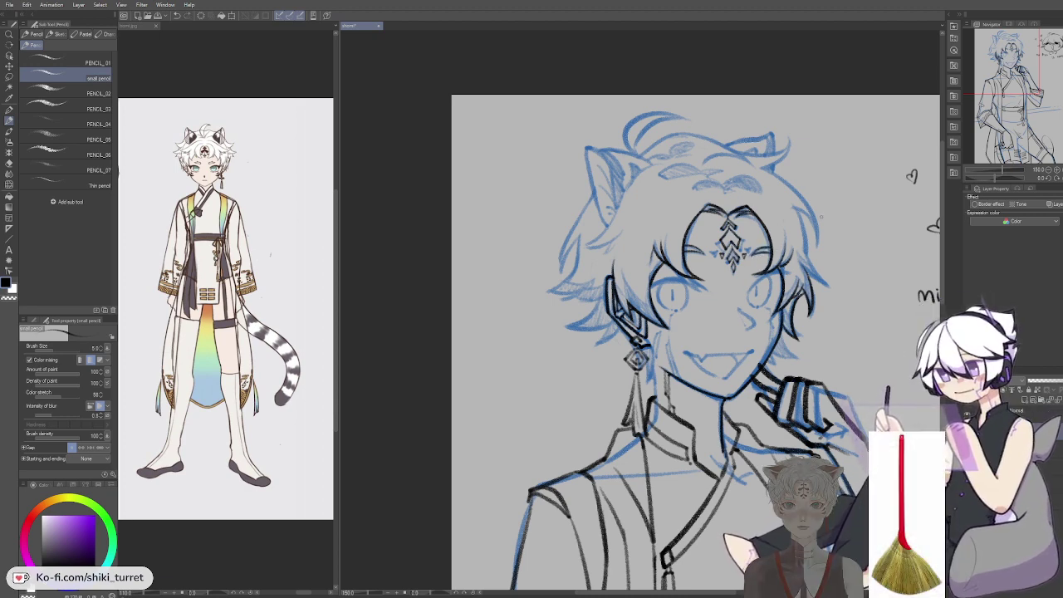
{"action": "left_click_drag", "start_coordinate": [884, 334], "coordinate": [786, 352]}
{"action": "left_click_drag", "start_coordinate": [702, 222], "coordinate": [707, 264]}
{"action": "left_click_drag", "start_coordinate": [707, 226], "coordinate": [712, 266]}
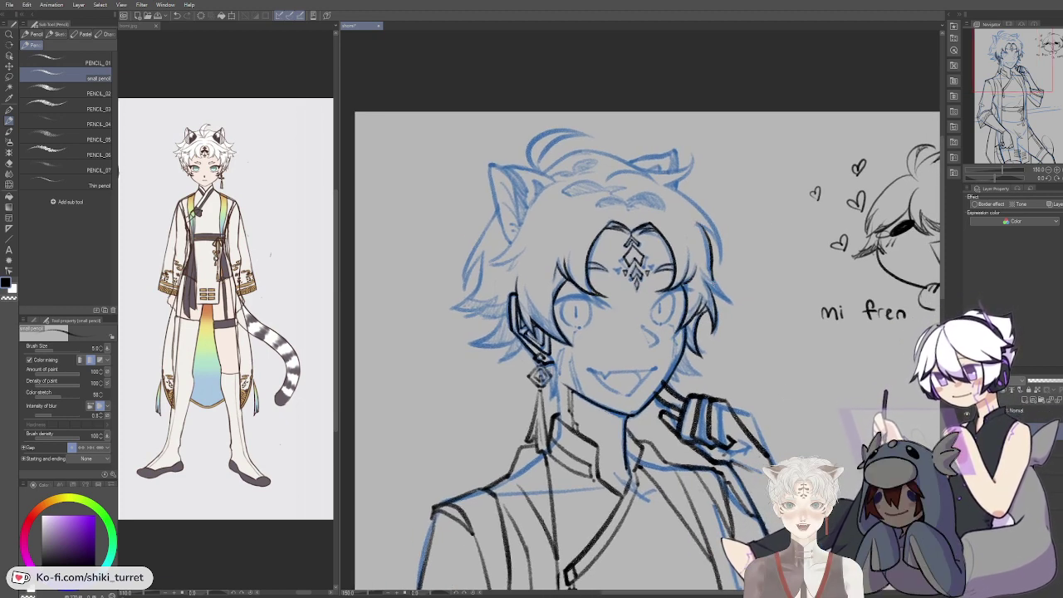
{"action": "left_click_drag", "start_coordinate": [707, 225], "coordinate": [712, 262]}
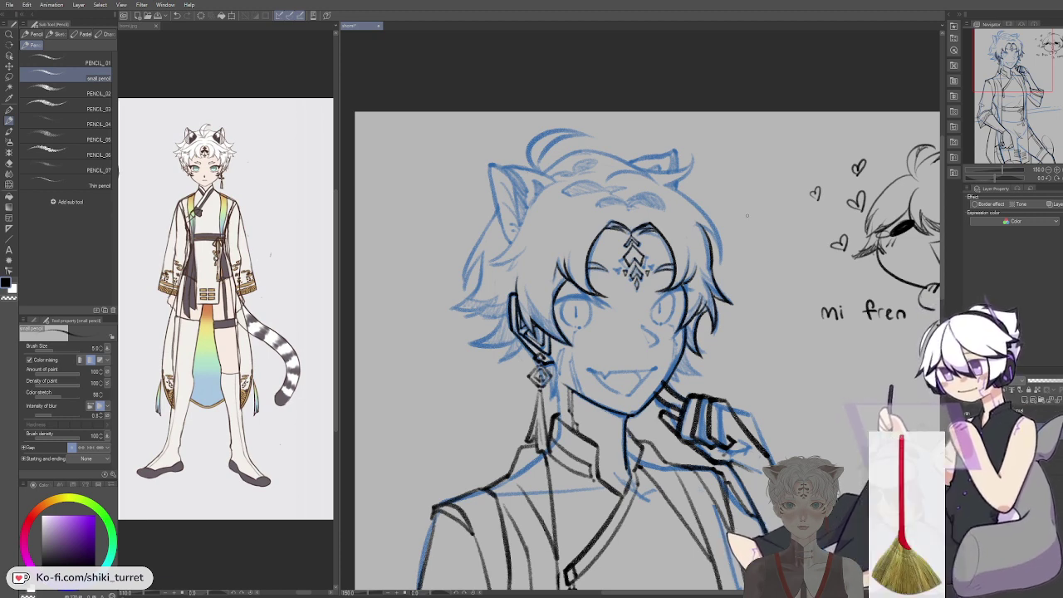
{"action": "left_click_drag", "start_coordinate": [747, 216], "coordinate": [714, 186]}
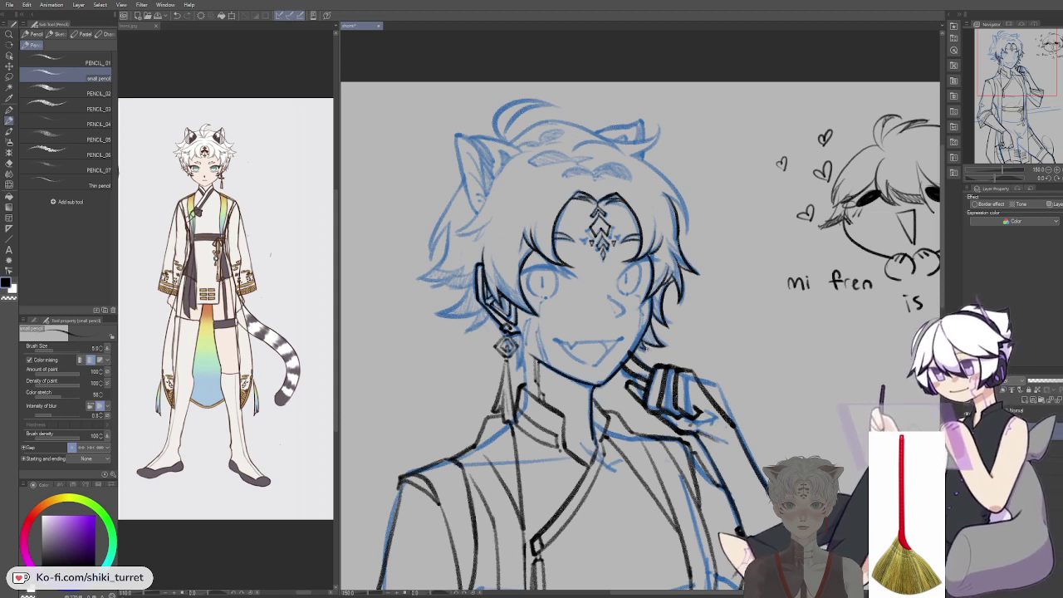
{"action": "left_click_drag", "start_coordinate": [757, 236], "coordinate": [749, 305]}
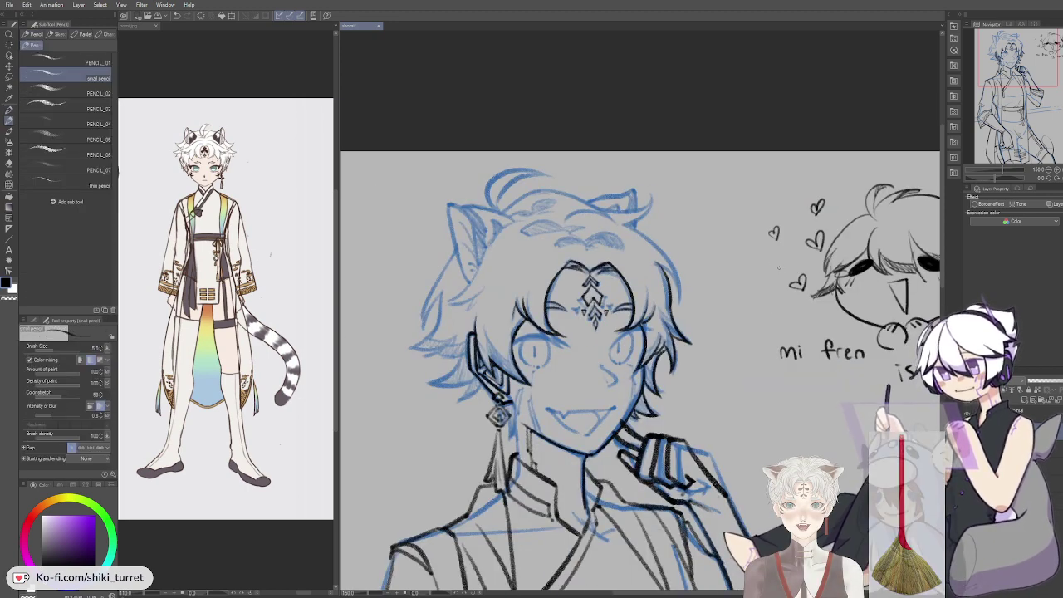
Step: Flip the canvas and outline a narrow leaf-shaped tiger stripe in the hair above the parting
{"action": "key", "text": "h"}
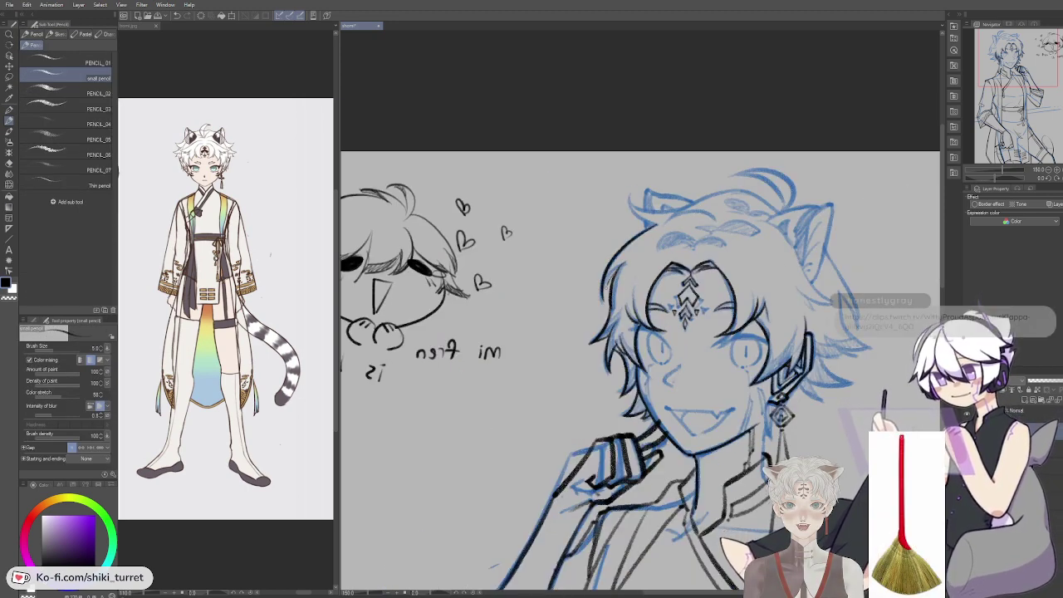
{"action": "key", "text": "space"}
{"action": "left_click_drag", "start_coordinate": [644, 366], "coordinate": [639, 366]}
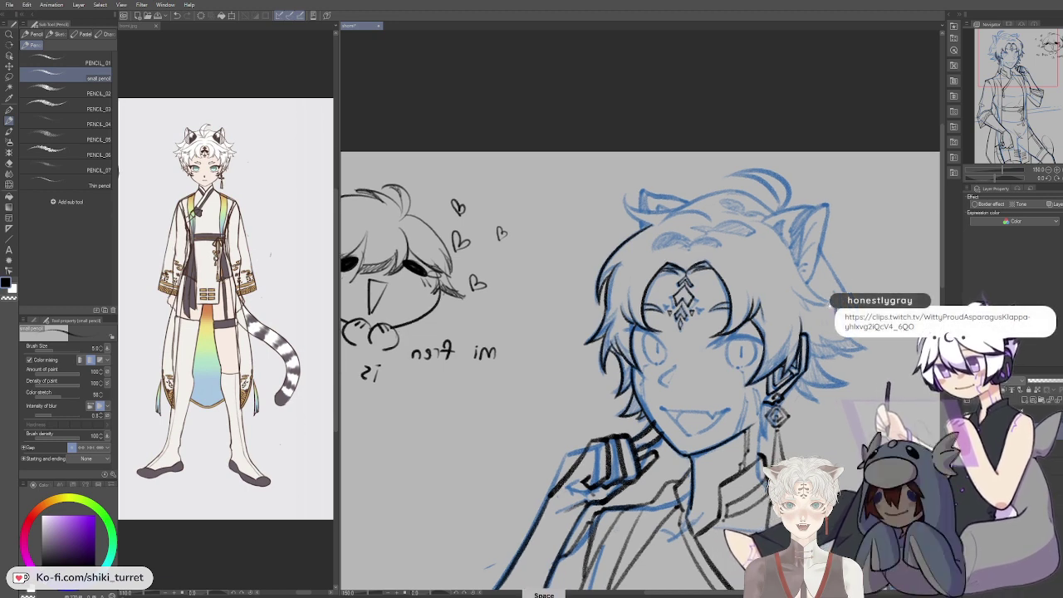
{"action": "left_click_drag", "start_coordinate": [875, 226], "coordinate": [704, 213]}
{"action": "left_click_drag", "start_coordinate": [698, 174], "coordinate": [733, 168]}
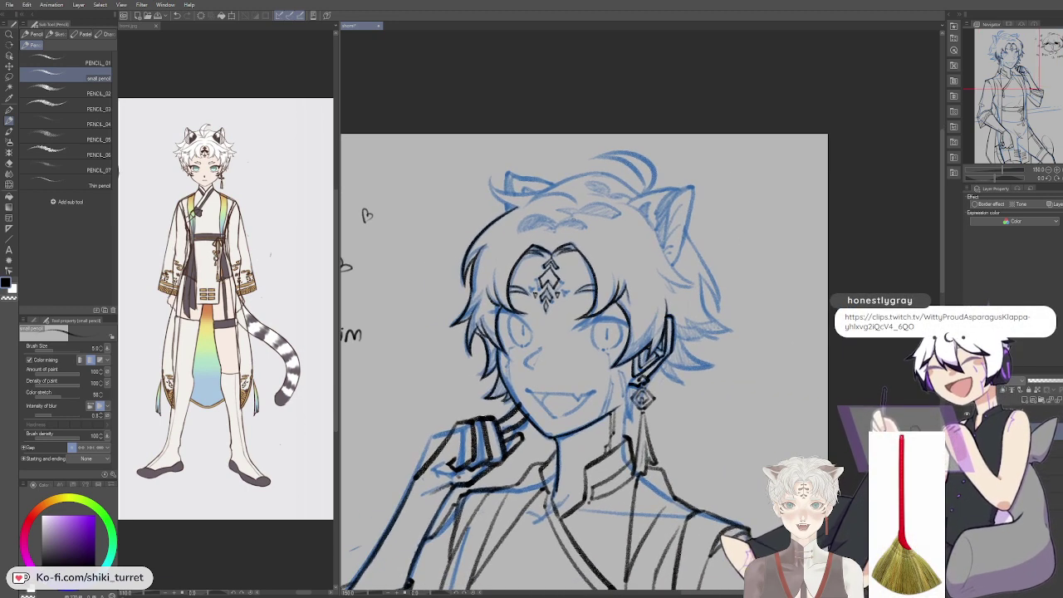
{"action": "key", "text": "ctrl+z"}
{"action": "left_click_drag", "start_coordinate": [555, 232], "coordinate": [594, 225]}
{"action": "key", "text": "ctrl+z"}
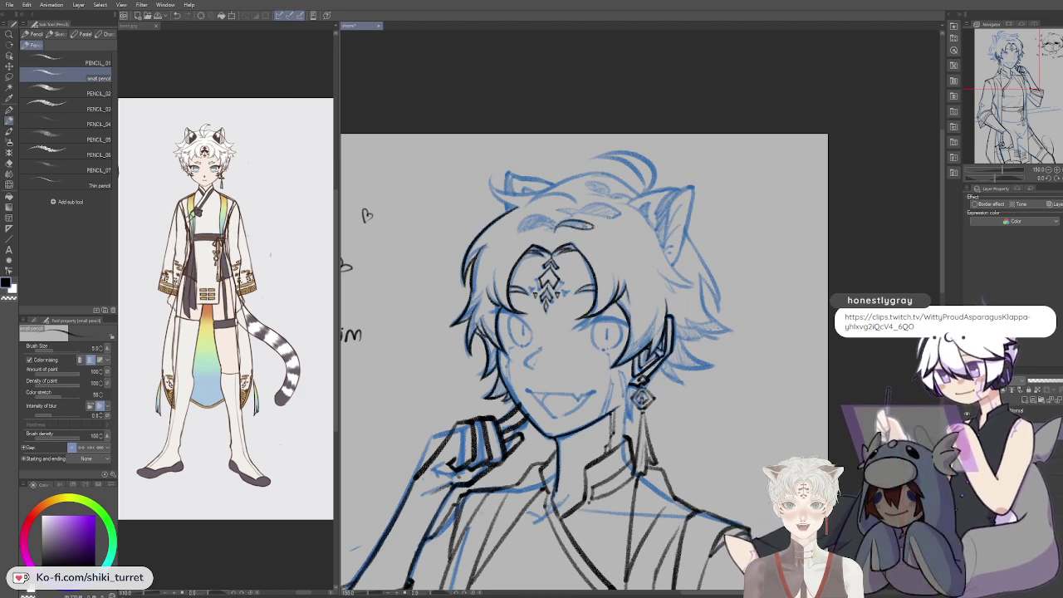
{"action": "key", "text": "ctrl+z"}
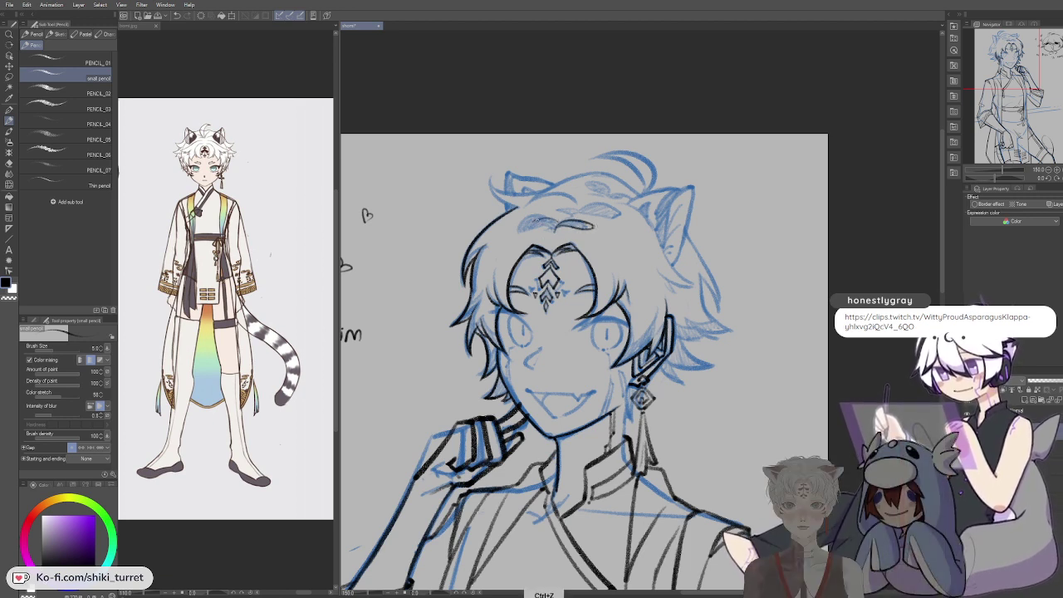
Step: Outline the matching stripe on the other side of the parting and another slim stripe just above the first
{"action": "left_click_drag", "start_coordinate": [540, 221], "coordinate": [530, 229]}
{"action": "key", "text": "ctrl+z"}
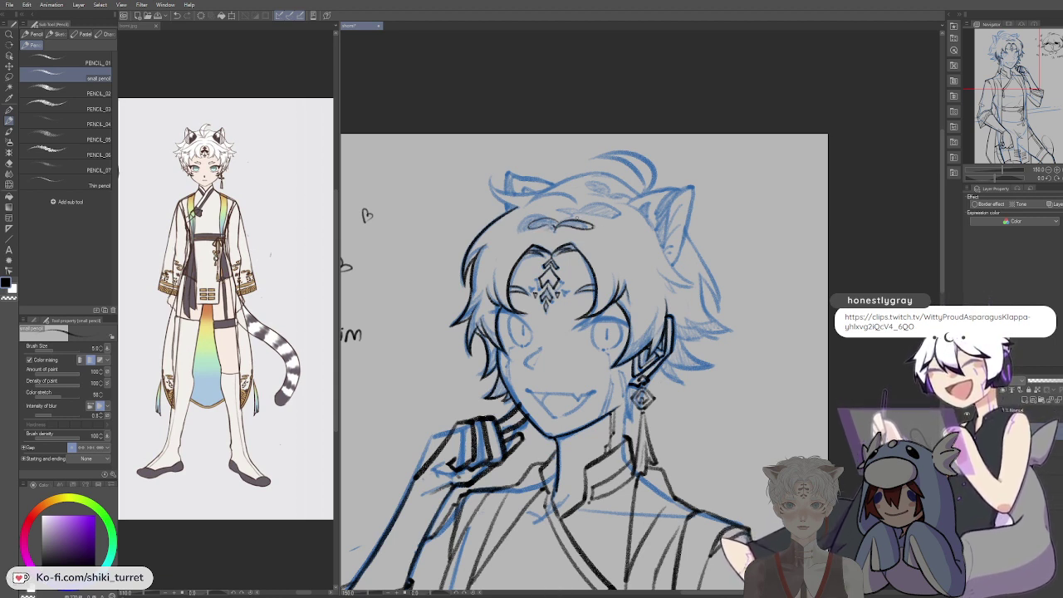
{"action": "key", "text": "ctrl"}
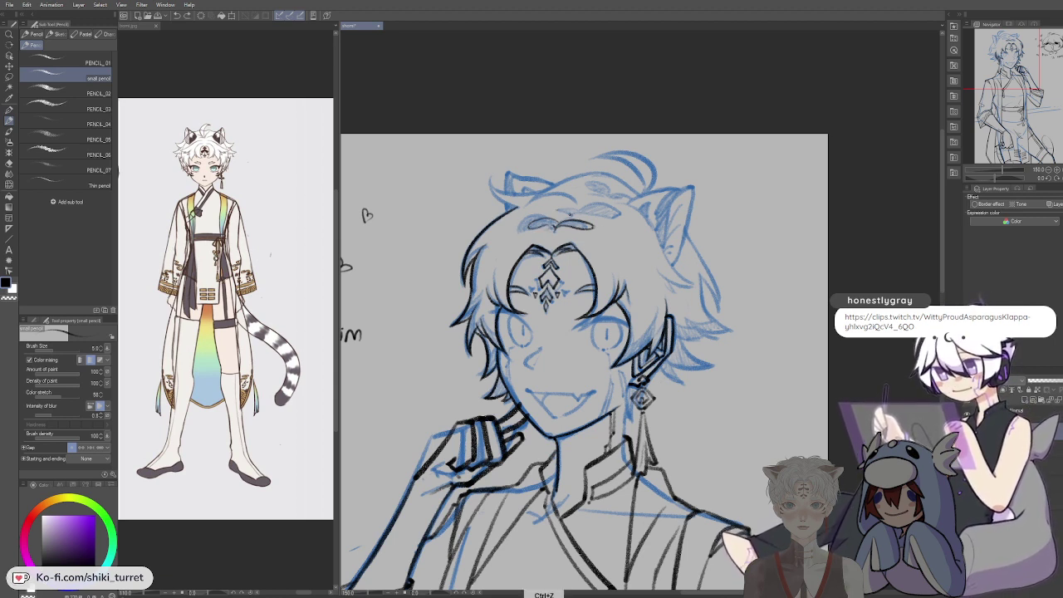
{"action": "mouse_move", "coordinate": [574, 214]}
{"action": "left_mouse_down"}
{"action": "mouse_move", "coordinate": [555, 211]}
{"action": "mouse_move", "coordinate": [620, 216]}
{"action": "left_mouse_up"}
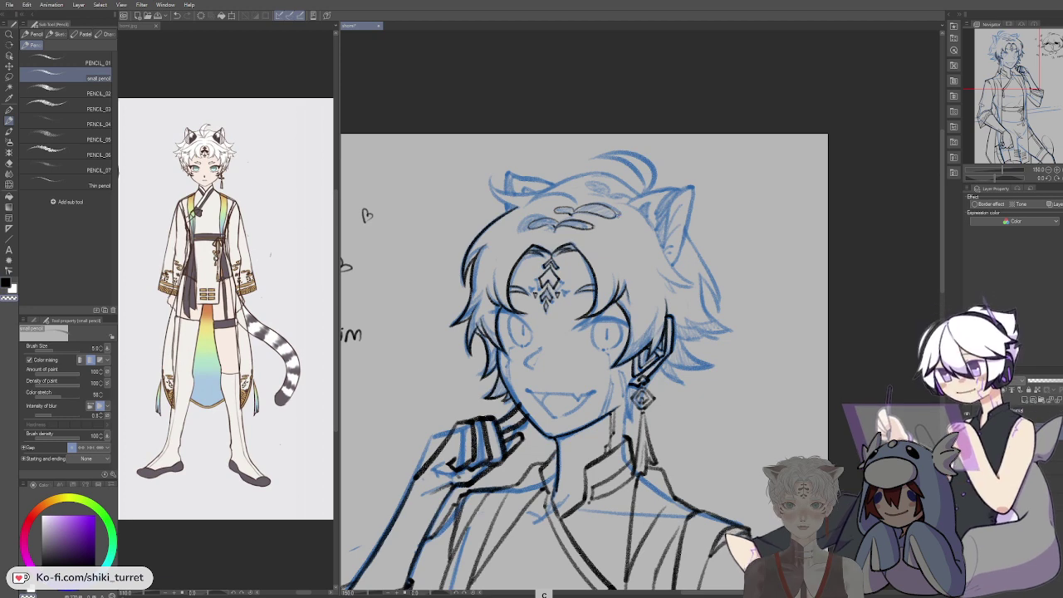
Step: Ink the outer curve of the arched stray hair strand on top of the head
{"action": "key", "text": "c"}
{"action": "left_click_drag", "start_coordinate": [785, 352], "coordinate": [745, 358]}
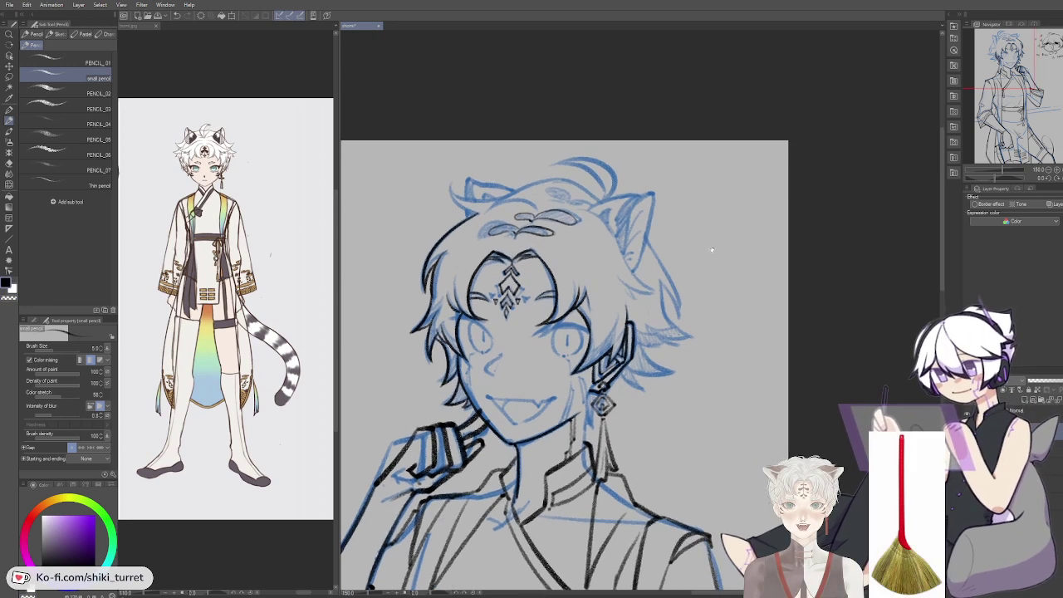
{"action": "left_click_drag", "start_coordinate": [712, 249], "coordinate": [741, 260]}
{"action": "key", "text": "ctrl+z"}
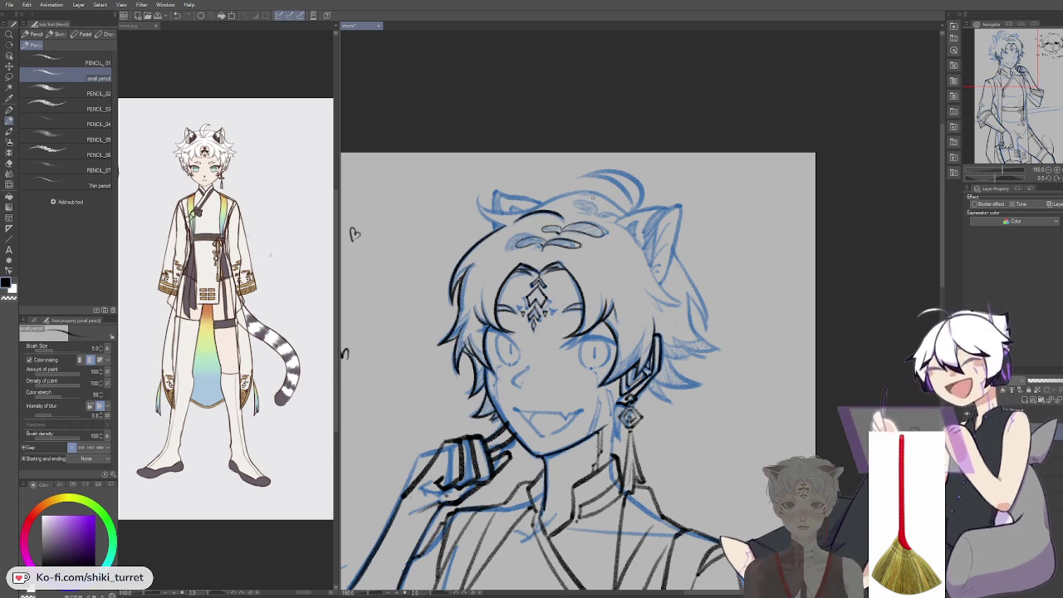
{"action": "key", "text": "space"}
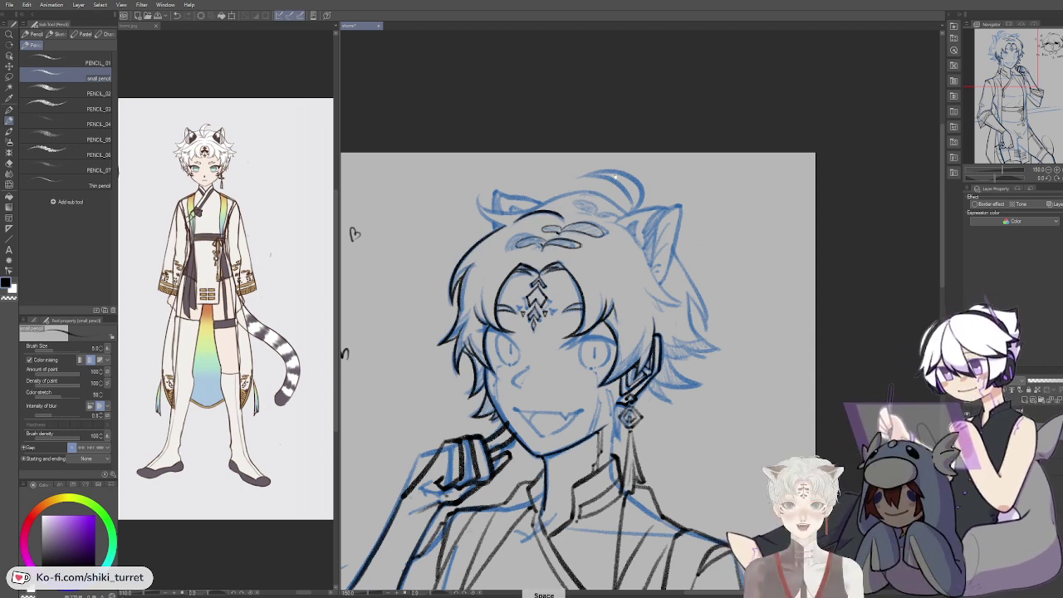
{"action": "left_click_drag", "start_coordinate": [580, 177], "coordinate": [640, 203]}
{"action": "key", "text": "ctrl+z"}
{"action": "left_click_drag", "start_coordinate": [583, 176], "coordinate": [635, 201]}
{"action": "key", "text": "ctrl+z"}
{"action": "key", "text": "ctrl+z"}
Step: Ink the inner curve of the stray strand on top of the head, redrawing it until it tapers cleanly
{"action": "left_click_drag", "start_coordinate": [581, 178], "coordinate": [633, 204]}
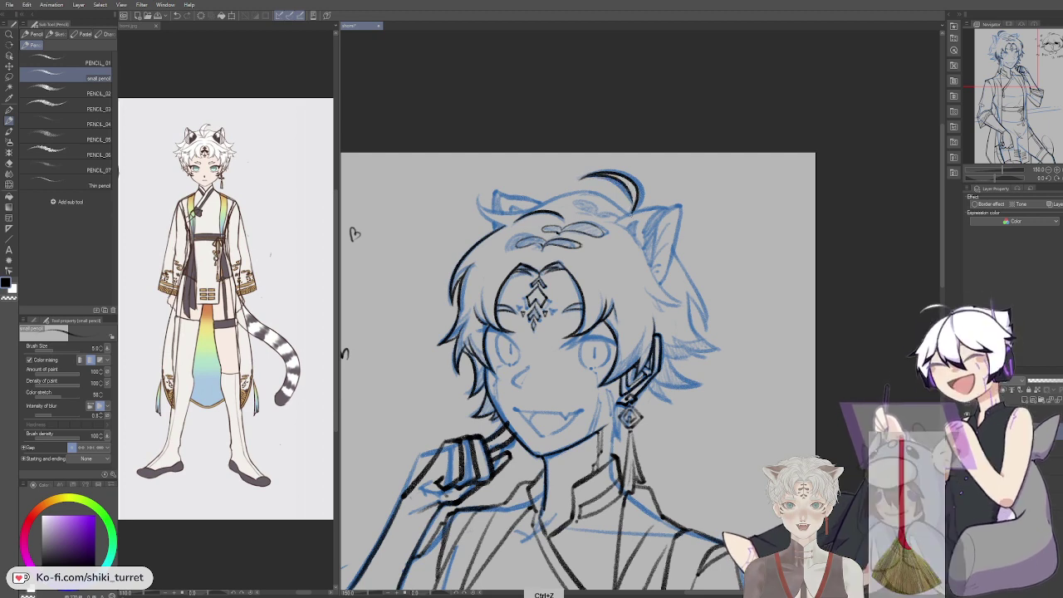
{"action": "key", "text": "ctrl+z"}
{"action": "left_click_drag", "start_coordinate": [581, 177], "coordinate": [632, 203]}
{"action": "key", "text": "ctrl+z"}
{"action": "mouse_move", "coordinate": [580, 177]}
{"action": "left_mouse_down"}
{"action": "mouse_move", "coordinate": [630, 197]}
{"action": "mouse_move", "coordinate": [628, 209]}
{"action": "left_mouse_up"}
{"action": "key", "text": "ctrl+z"}
{"action": "left_click_drag", "start_coordinate": [582, 178], "coordinate": [627, 211]}
{"action": "key", "text": "ctrl+z"}
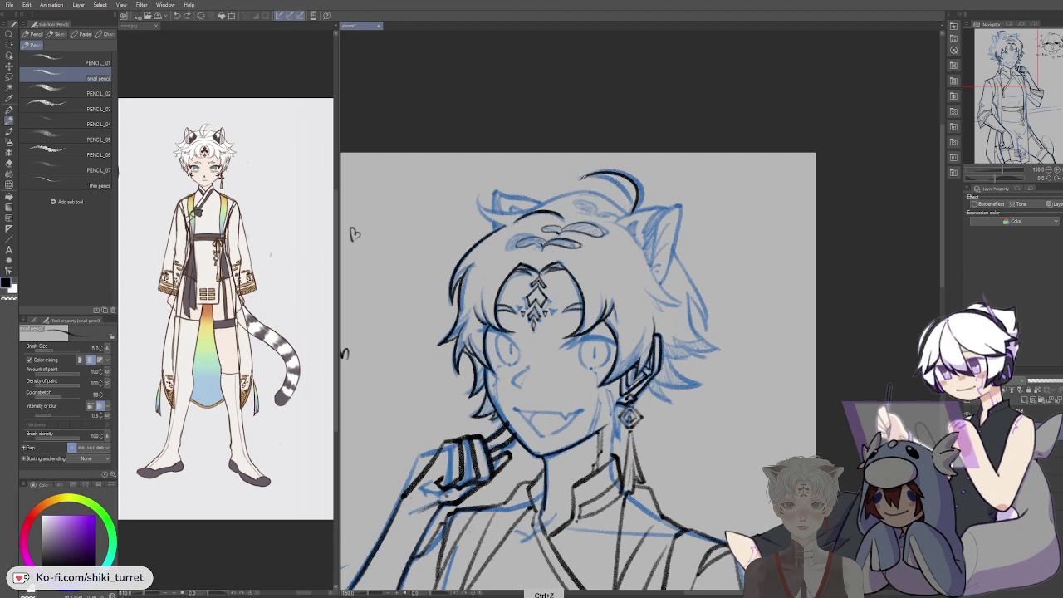
{"action": "left_click_drag", "start_coordinate": [583, 178], "coordinate": [630, 210]}
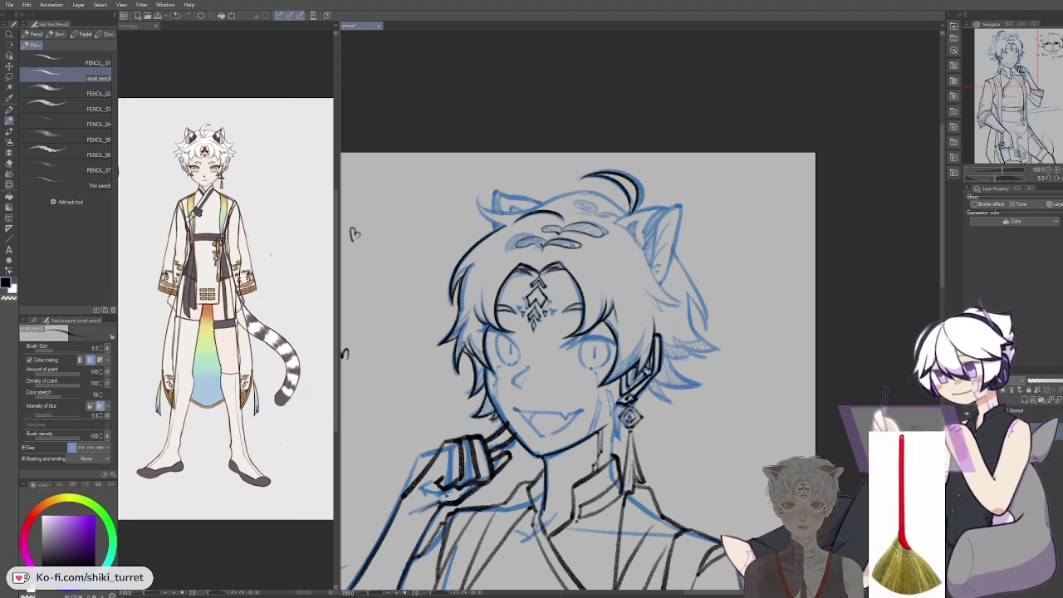
{"action": "key", "text": "ctrl+z"}
Step: Ink the tiger ear on the earring side, tracing its front edge up to the tip and its back edge down
{"action": "mouse_move", "coordinate": [616, 223]}
{"action": "left_mouse_down"}
{"action": "mouse_move", "coordinate": [679, 206]}
{"action": "mouse_move", "coordinate": [649, 254]}
{"action": "left_mouse_up"}
{"action": "key", "text": "ctrl+z"}
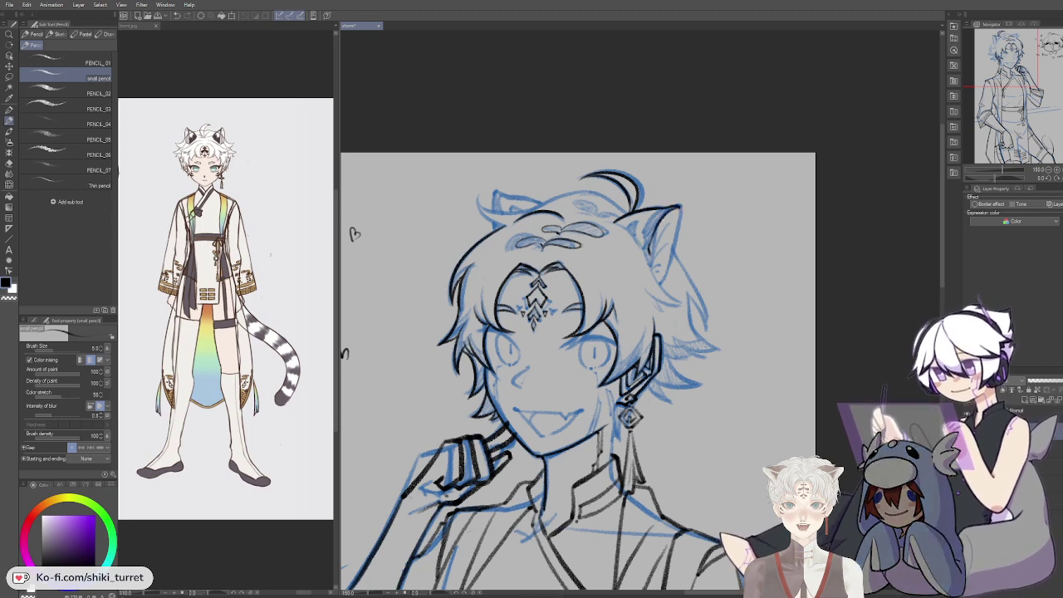
{"action": "key", "text": "ctrl+z"}
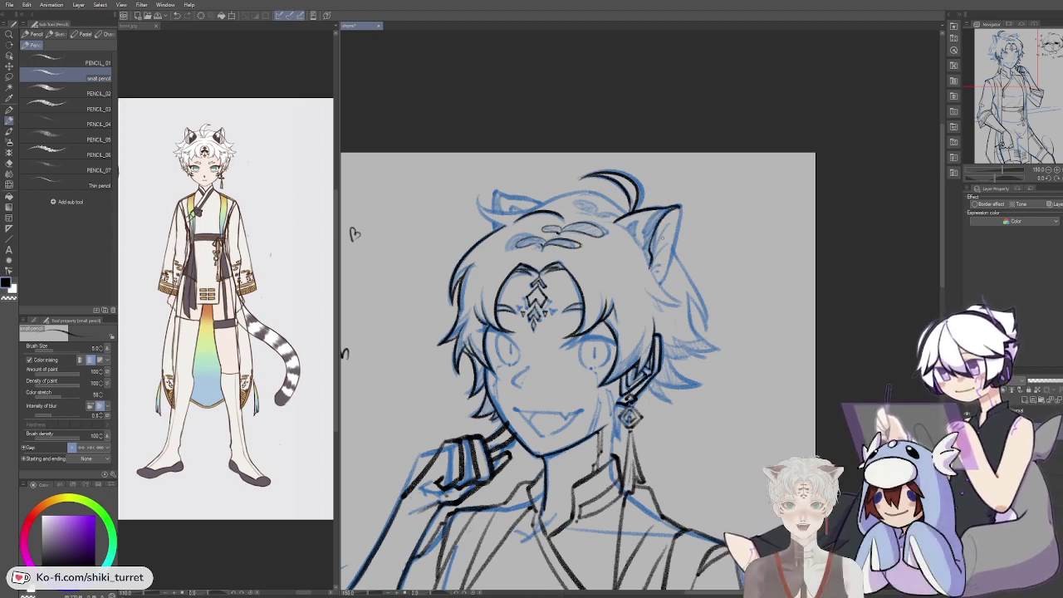
{"action": "left_click_drag", "start_coordinate": [681, 207], "coordinate": [666, 276]}
{"action": "key", "text": "ctrl+z"}
{"action": "key", "text": "ctrl+z"}
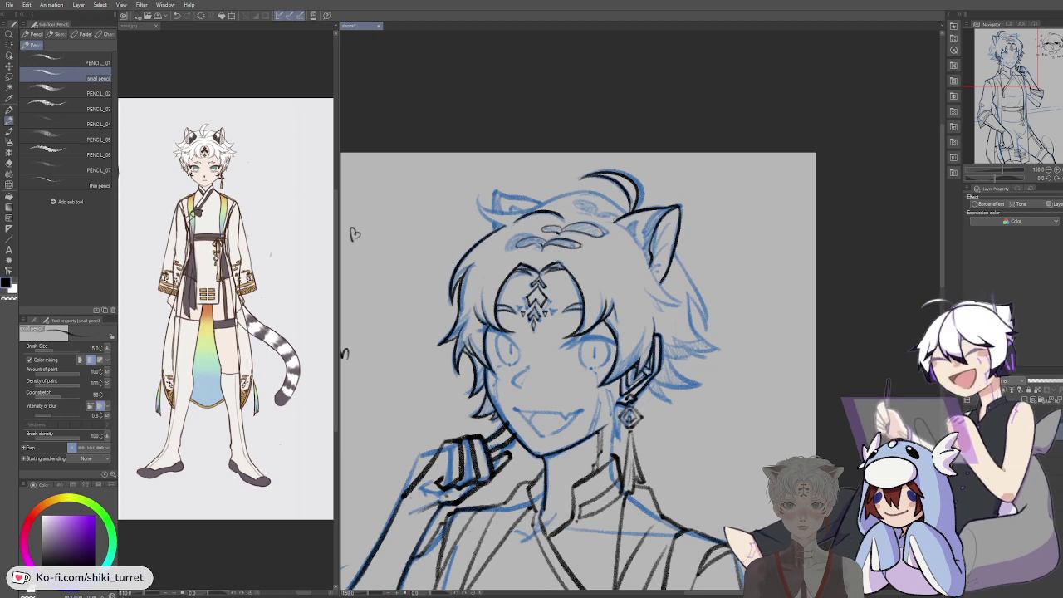
{"action": "key", "text": "ctrl+z"}
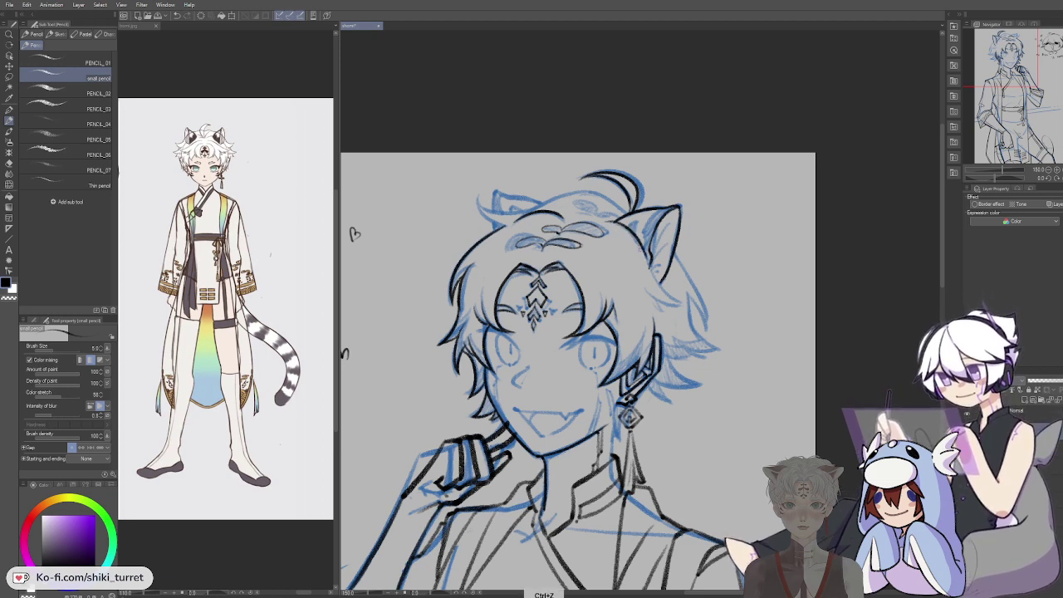
{"action": "key", "text": "ctrl+z"}
Step: Ink the pointed hair tuft directly beneath the tiger ear on the earring side
{"action": "mouse_move", "coordinate": [641, 242]}
{"action": "left_mouse_down"}
{"action": "mouse_move", "coordinate": [654, 281]}
{"action": "mouse_move", "coordinate": [648, 267]}
{"action": "left_mouse_up"}
{"action": "key", "text": "c"}
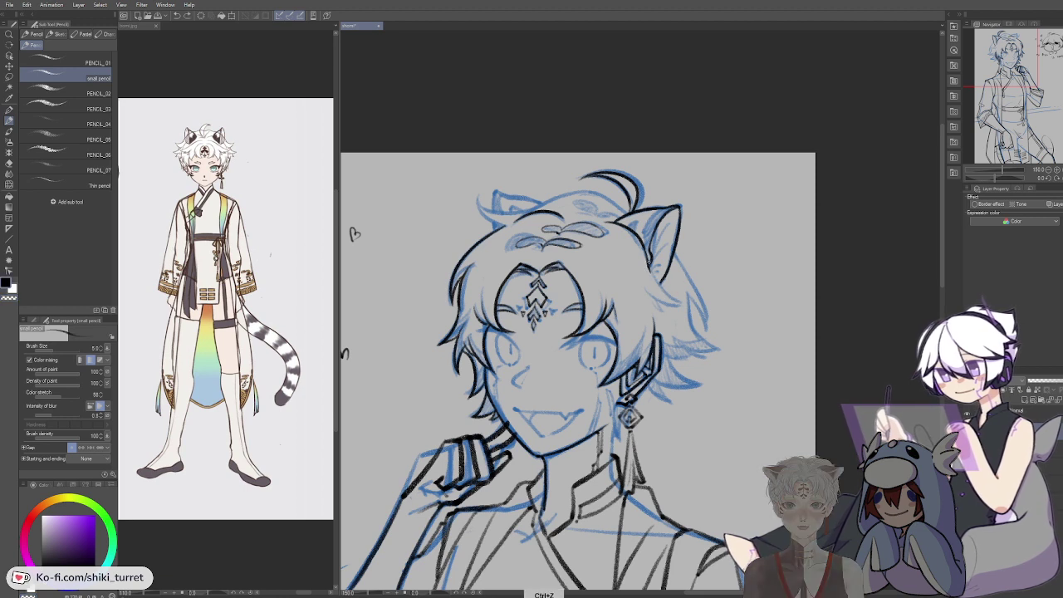
{"action": "key", "text": "ctrl+z"}
{"action": "left_click_drag", "start_coordinate": [648, 261], "coordinate": [679, 301]}
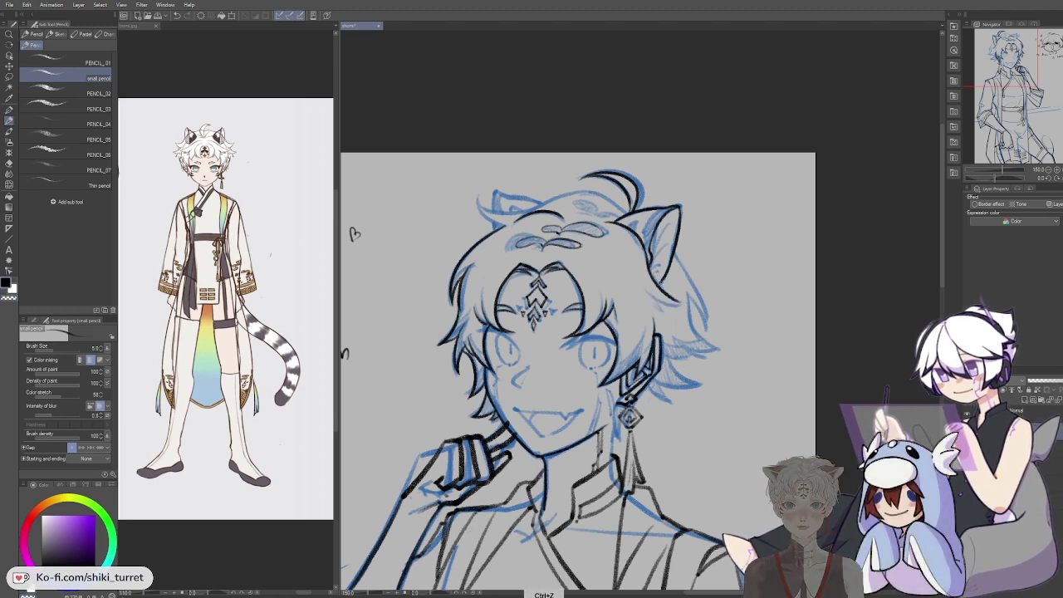
{"action": "key", "text": "ctrl+z"}
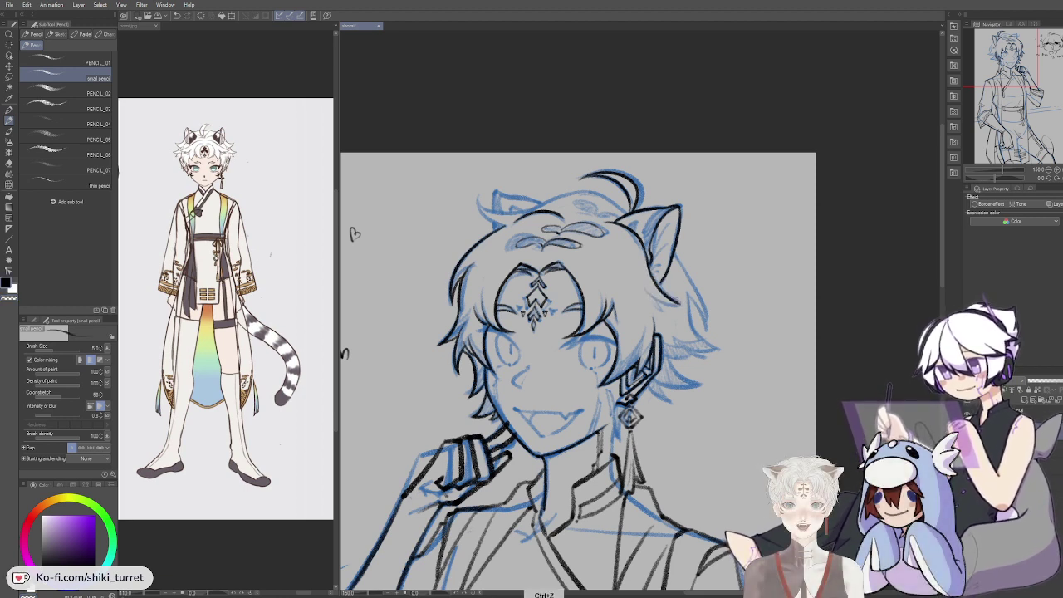
{"action": "left_click_drag", "start_coordinate": [650, 264], "coordinate": [683, 307]}
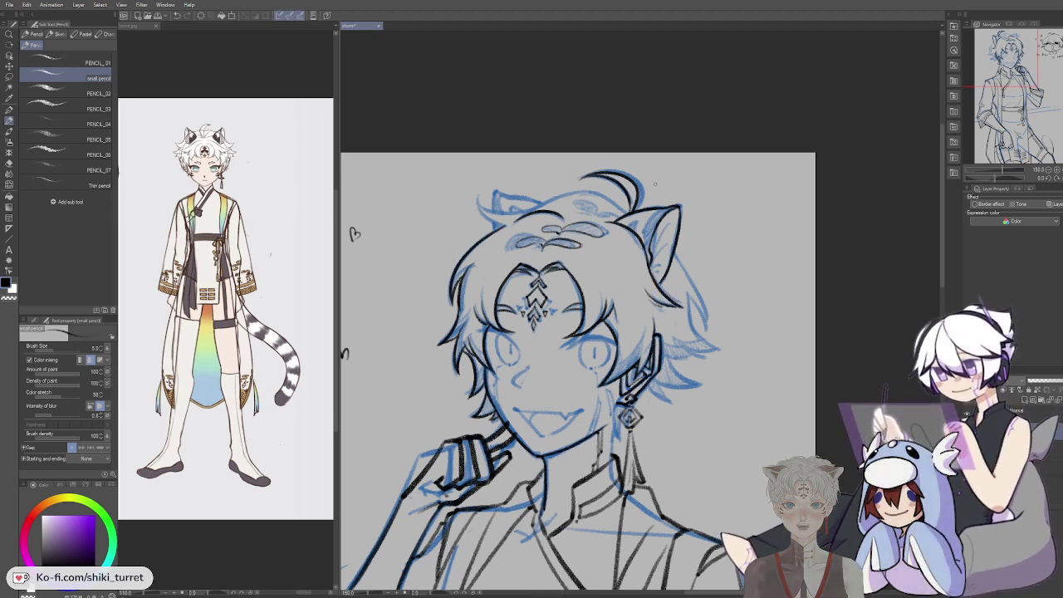
{"action": "key", "text": "ctrl+z"}
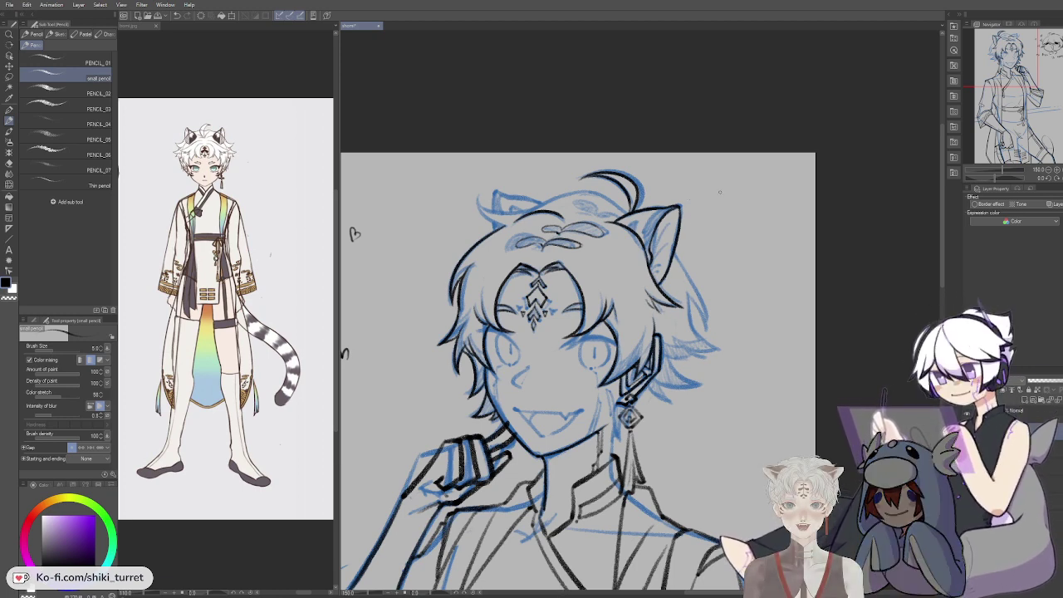
{"action": "key", "text": "ctrl+z"}
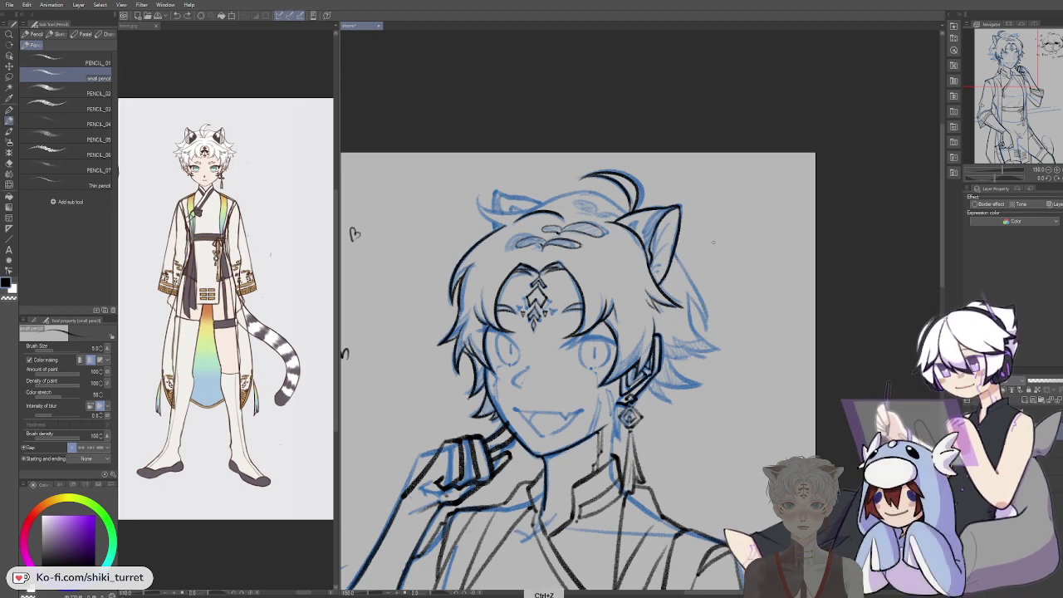
Step: Flip the canvas horizontally and ink the outer back-hair contour running down from the tiger ear
{"action": "key", "text": "h"}
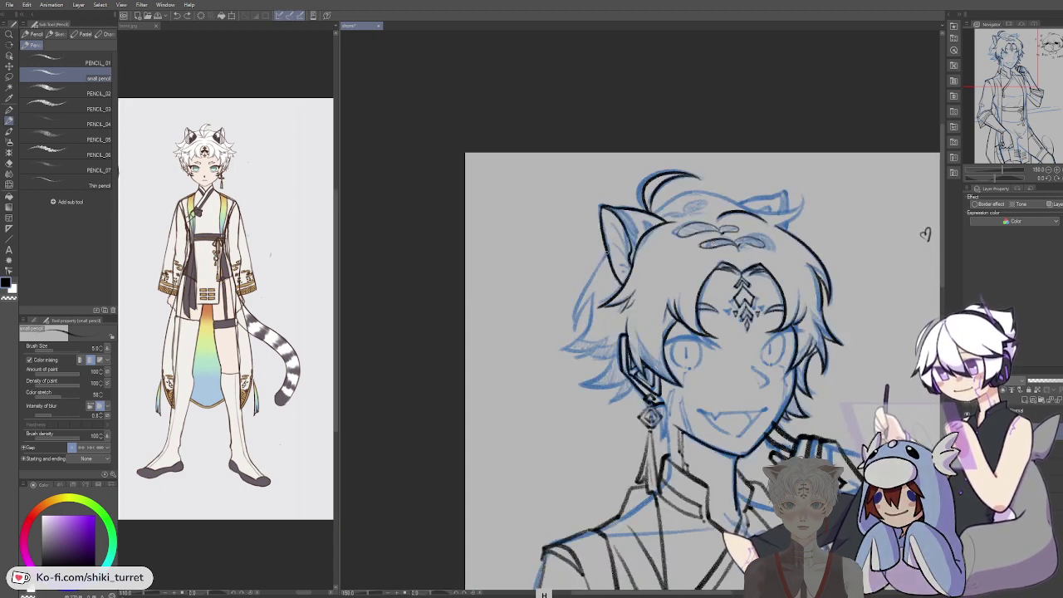
{"action": "key", "text": "ctrl+z"}
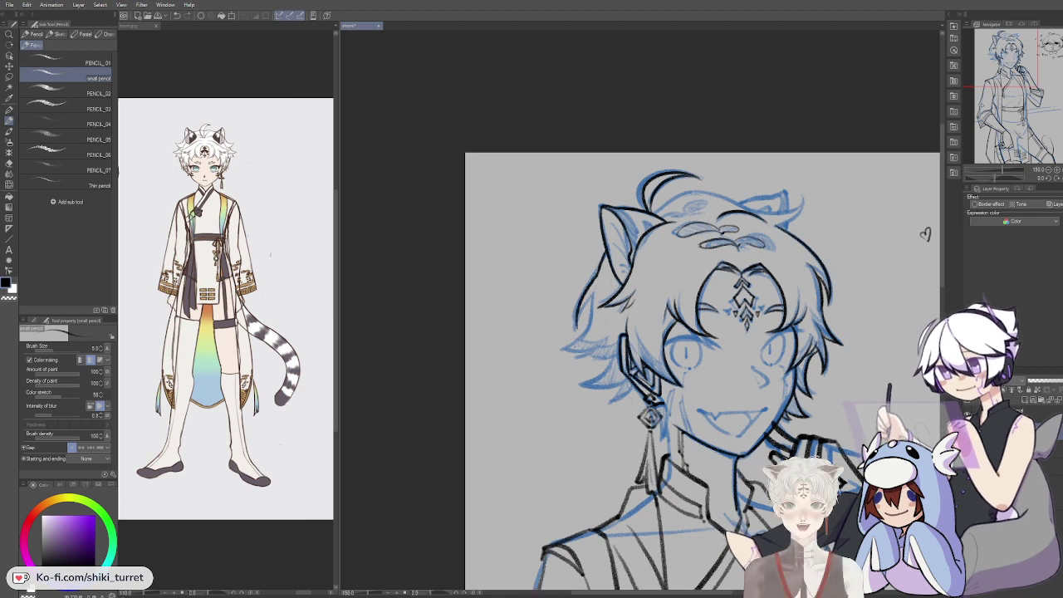
{"action": "key", "text": "ctrl+z"}
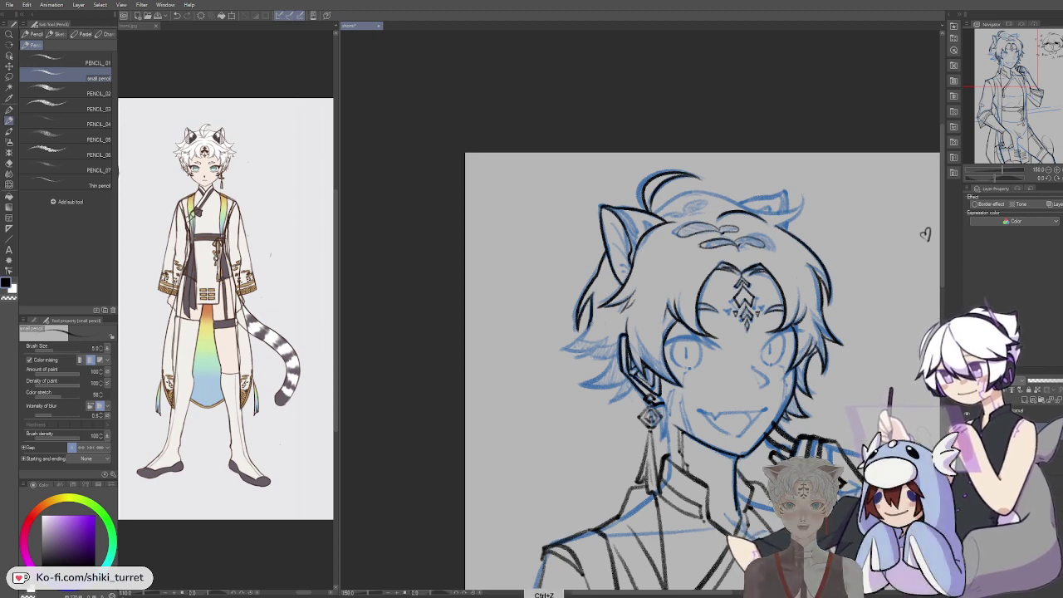
Step: Ink the upper and lower edges of the outward-pointing back-hair tuft level with the top of the human ear
{"action": "mouse_move", "coordinate": [923, 232]}
{"action": "left_mouse_down"}
{"action": "mouse_move", "coordinate": [732, 242]}
{"action": "mouse_move", "coordinate": [685, 220]}
{"action": "left_mouse_up"}
{"action": "left_click_drag", "start_coordinate": [732, 373], "coordinate": [610, 304]}
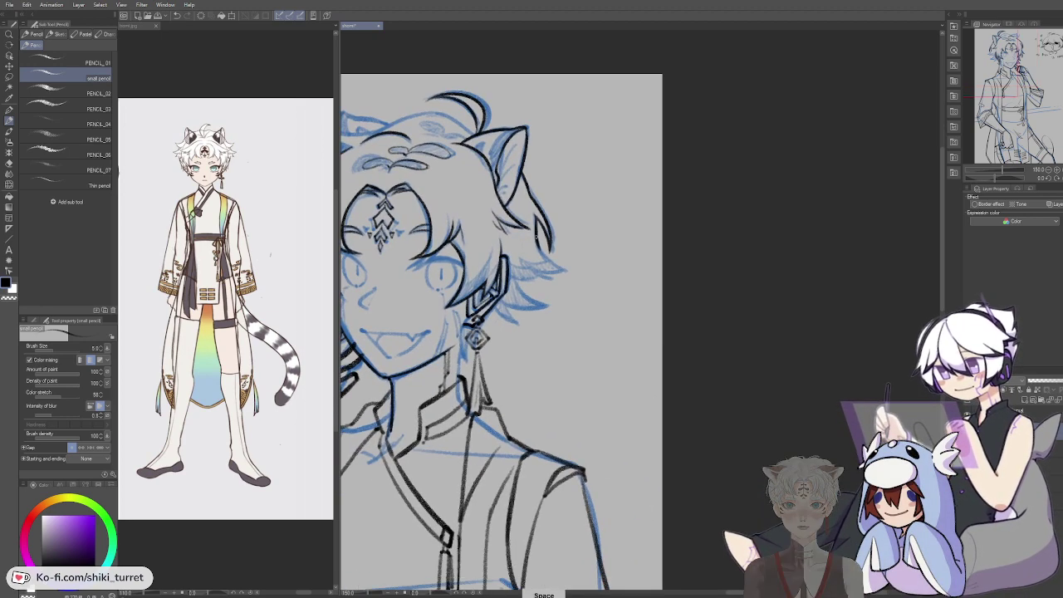
{"action": "left_click_drag", "start_coordinate": [539, 237], "coordinate": [563, 277]}
{"action": "key", "text": "ctrl+z"}
{"action": "left_click_drag", "start_coordinate": [538, 243], "coordinate": [565, 279]}
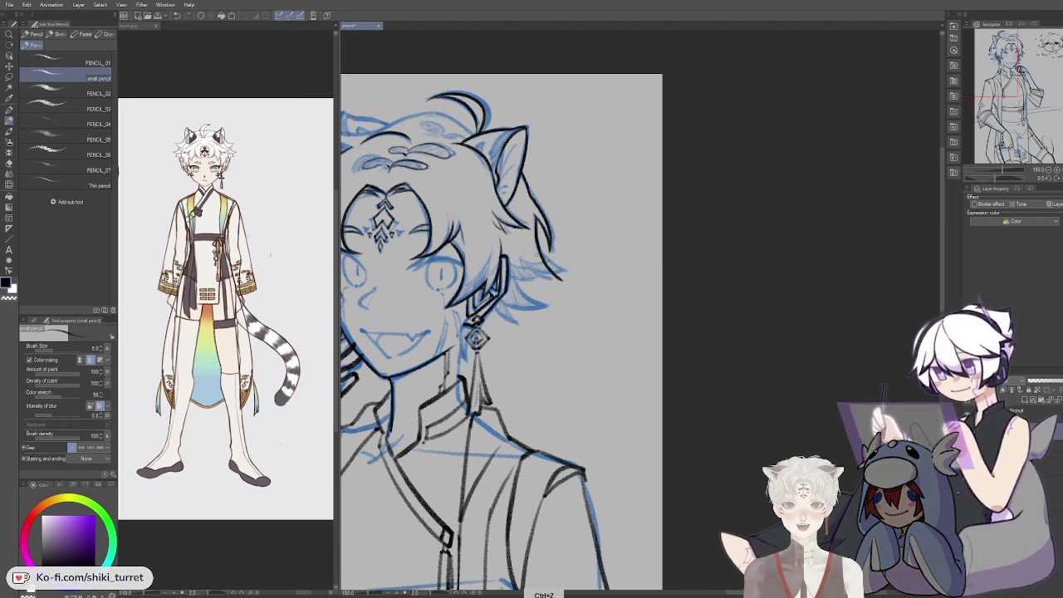
{"action": "left_click_drag", "start_coordinate": [542, 242], "coordinate": [564, 279]}
{"action": "key", "text": "ctrl+z"}
{"action": "key", "text": "ctrl+z"}
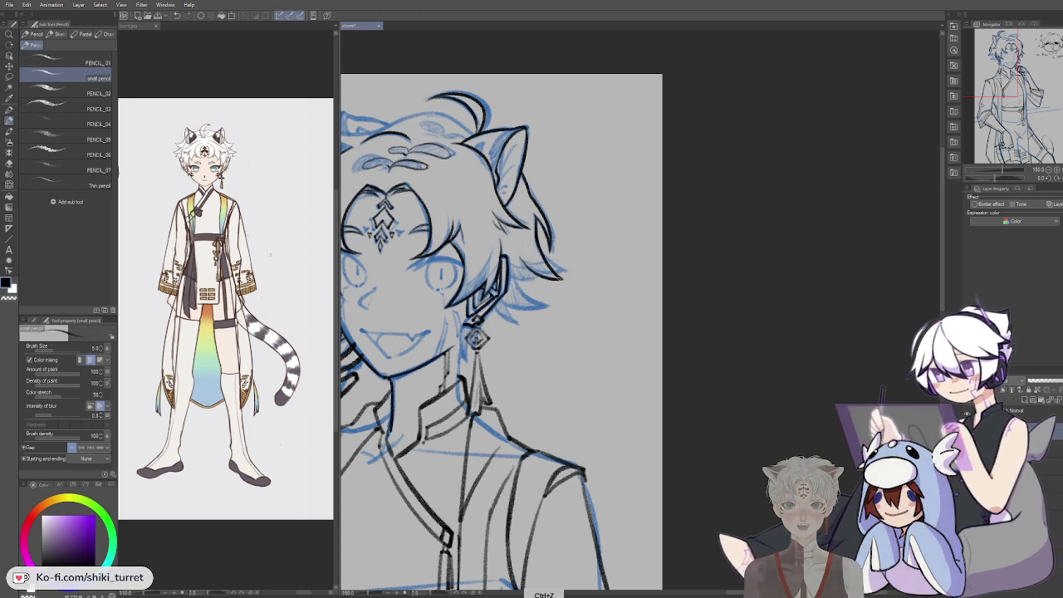
{"action": "key", "text": "ctrl+z"}
{"action": "left_click_drag", "start_coordinate": [509, 272], "coordinate": [544, 284]}
{"action": "key", "text": "ctrl+z"}
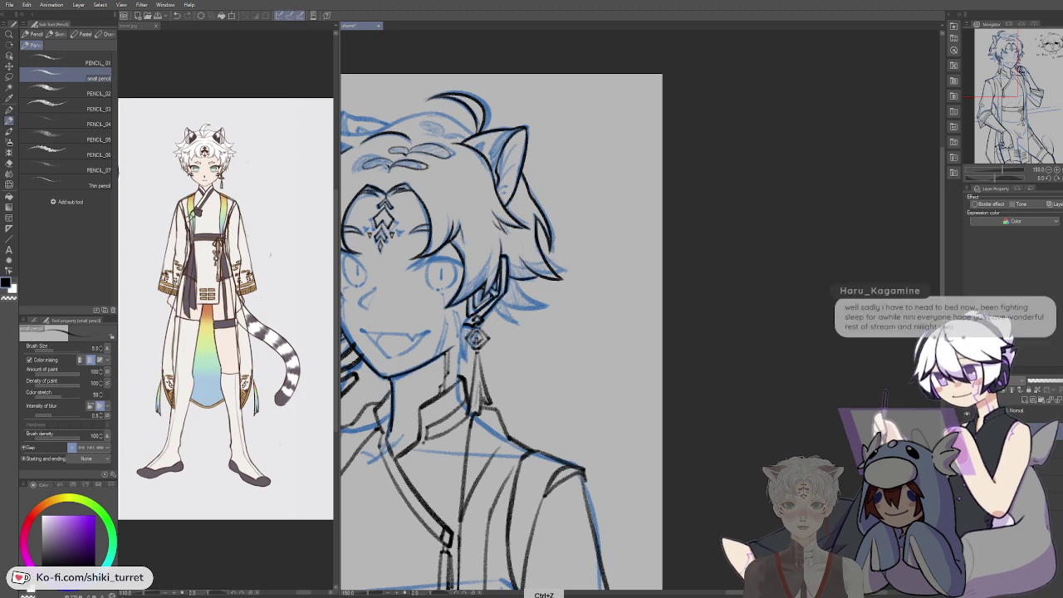
Step: Ink the lower back-hair tufts behind the human ear, beside the earring
{"action": "mouse_move", "coordinate": [520, 269]}
{"action": "left_mouse_down"}
{"action": "mouse_move", "coordinate": [547, 279]}
{"action": "mouse_move", "coordinate": [612, 199]}
{"action": "left_mouse_up"}
{"action": "key", "text": "ctrl+z"}
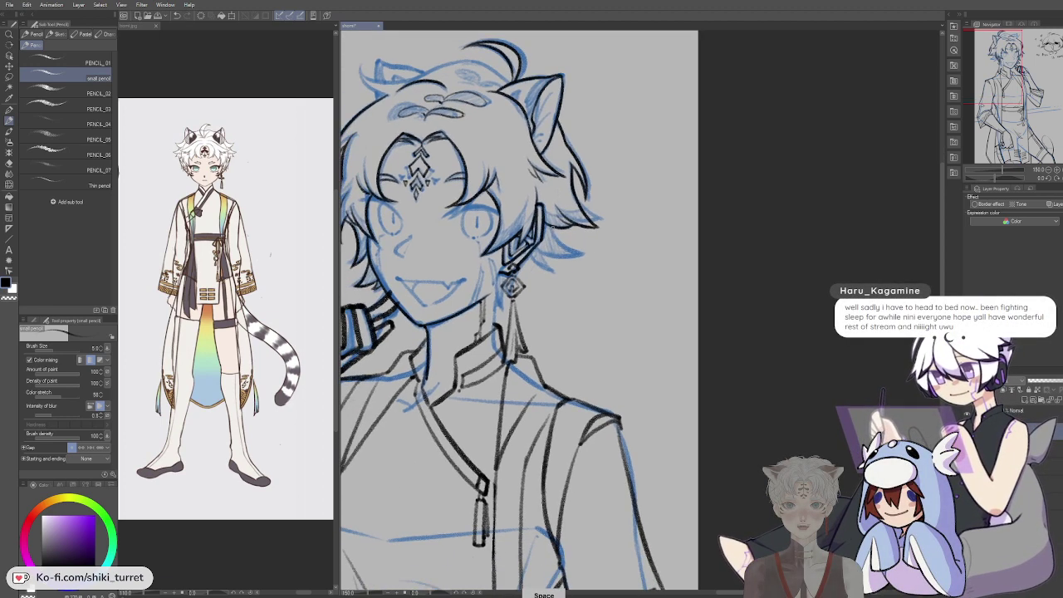
{"action": "key", "text": "ctrl+z"}
{"action": "left_click_drag", "start_coordinate": [554, 228], "coordinate": [579, 260]}
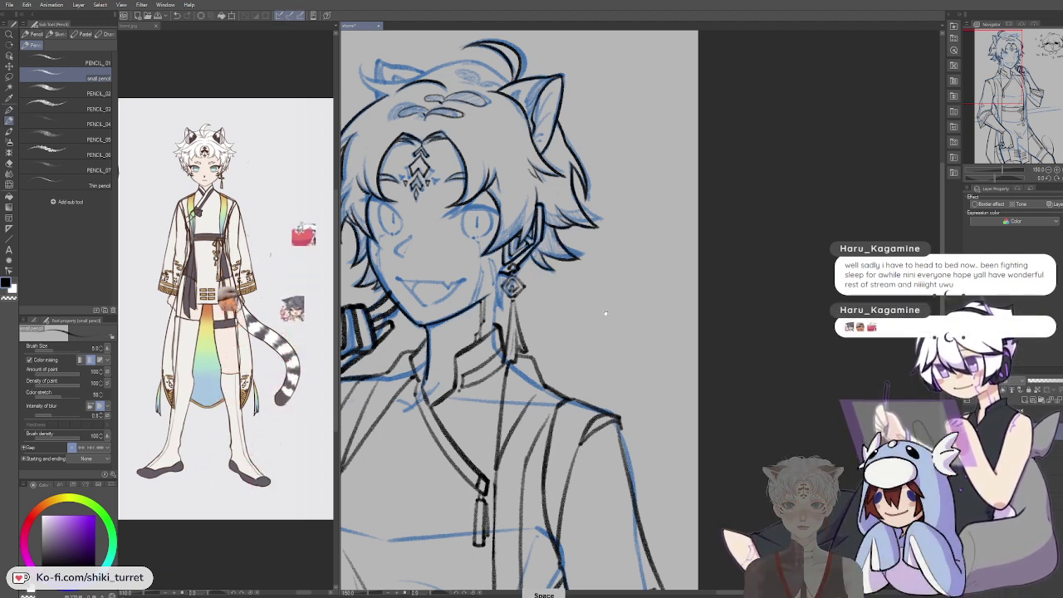
{"action": "mouse_move", "coordinate": [587, 306]}
{"action": "left_mouse_down"}
{"action": "mouse_move", "coordinate": [635, 402]}
{"action": "mouse_move", "coordinate": [590, 382]}
{"action": "left_mouse_up"}
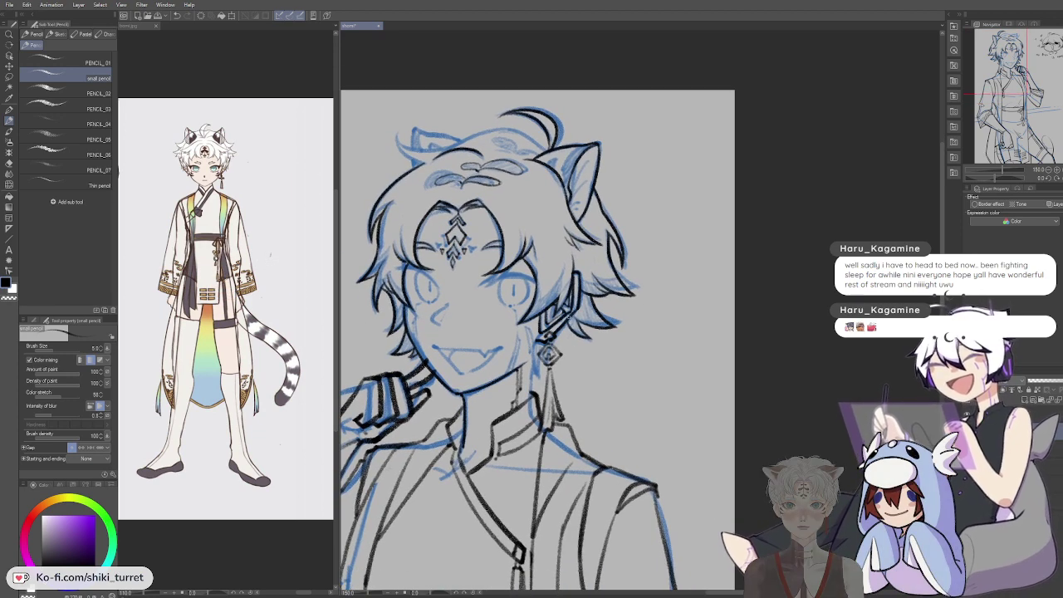
{"action": "key", "text": "ctrl+z"}
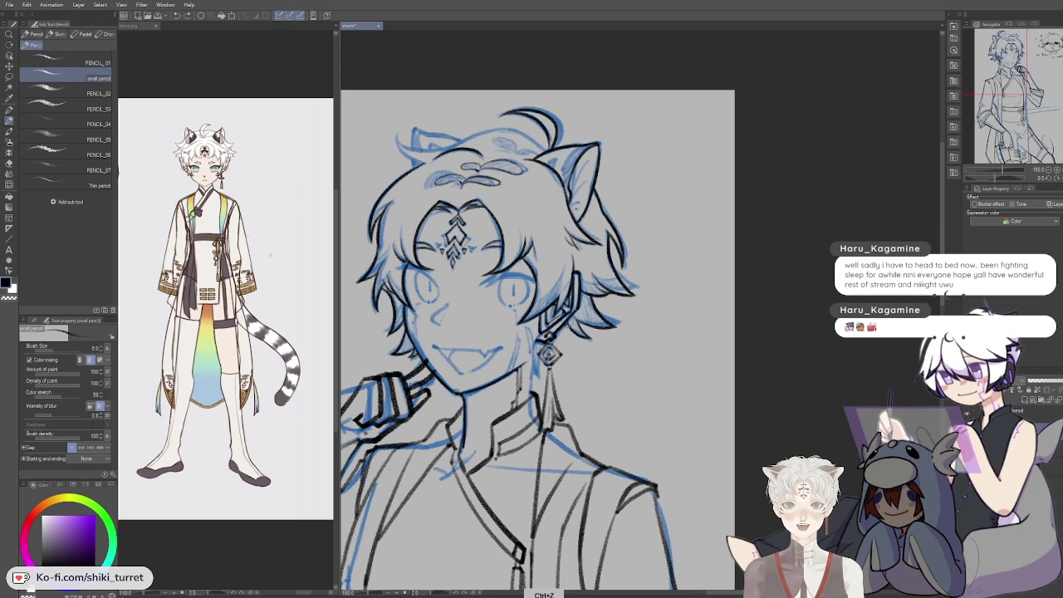
Step: Flip the canvas horizontally and ink the crown contour of the head between the two tiger ears
{"action": "left_click_drag", "start_coordinate": [570, 326], "coordinate": [643, 403]}
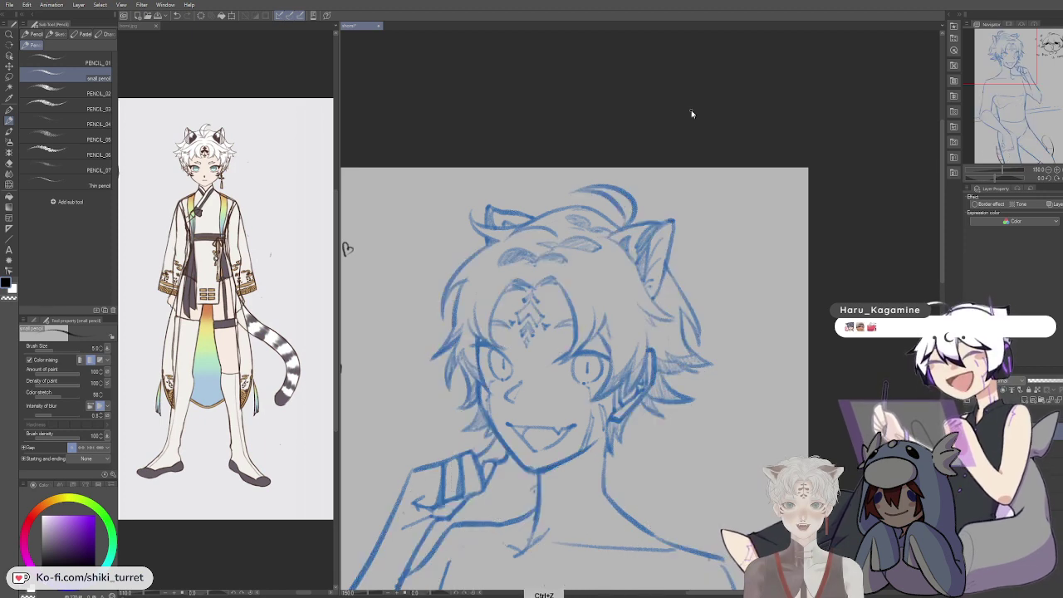
{"action": "key", "text": "h"}
{"action": "key", "text": "ctrl+z"}
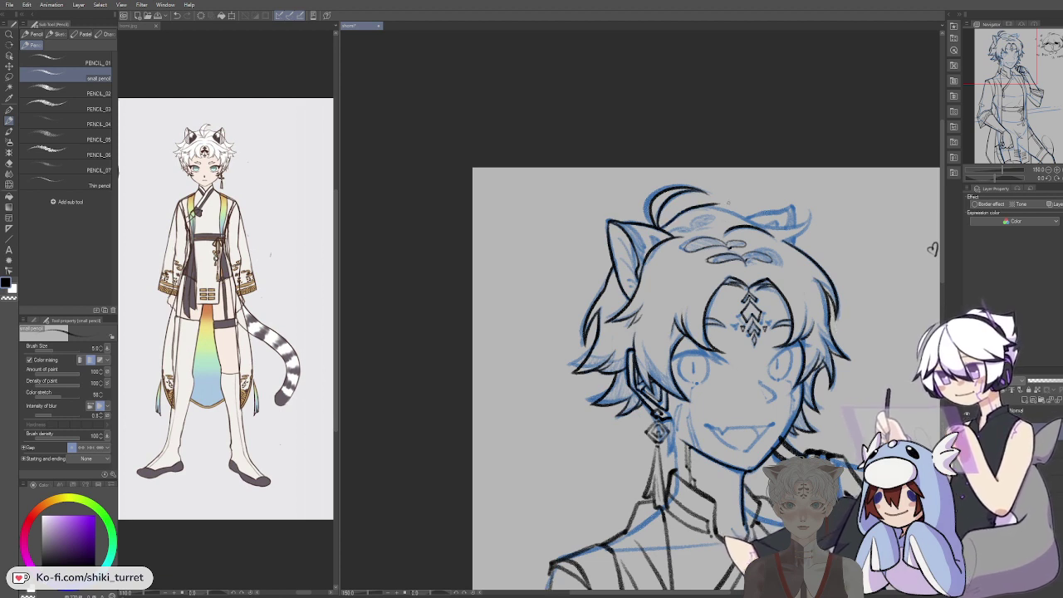
{"action": "key", "text": "ctrl+z"}
{"action": "mouse_move", "coordinate": [670, 223]}
{"action": "left_mouse_down"}
{"action": "mouse_move", "coordinate": [695, 206]}
{"action": "mouse_move", "coordinate": [723, 214]}
{"action": "left_mouse_up"}
{"action": "key", "text": "ctrl+z"}
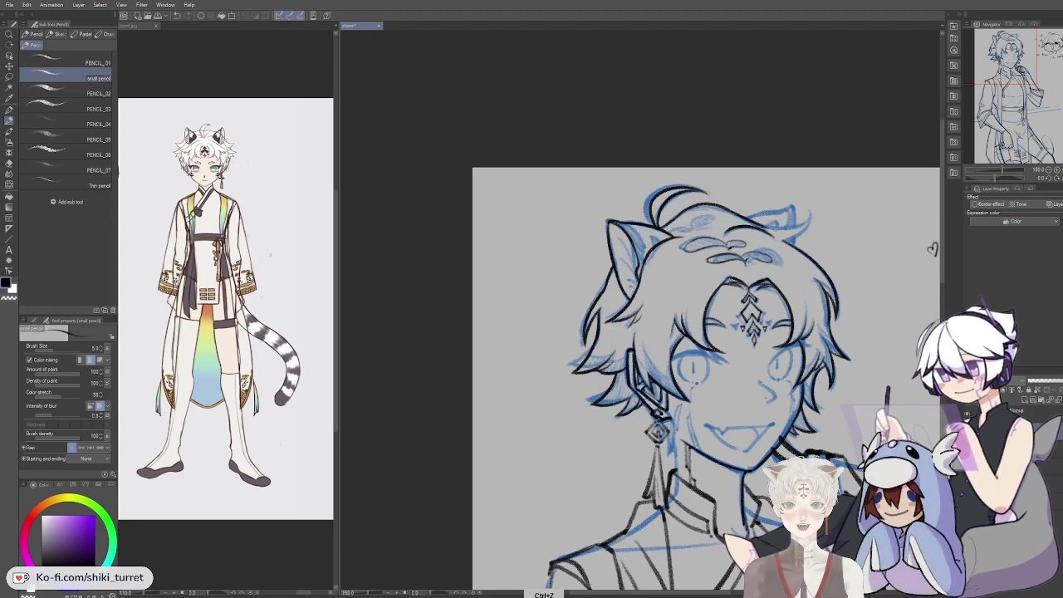
Step: Ink the pointed hair tuft sticking out at the base of the far tiger ear
{"action": "key", "text": "ctrl+z"}
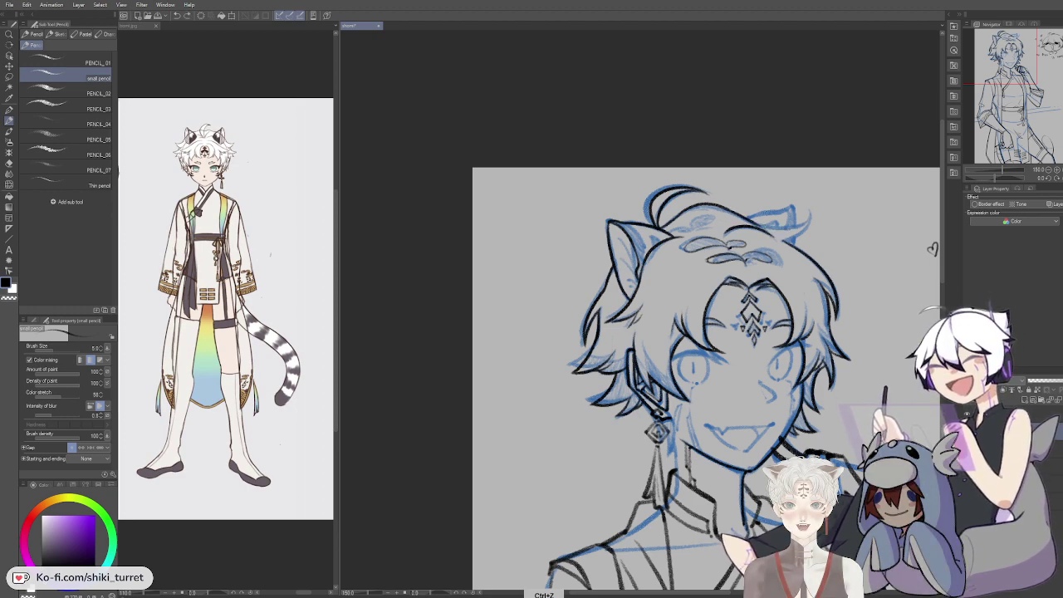
{"action": "mouse_move", "coordinate": [749, 219]}
{"action": "left_mouse_down"}
{"action": "mouse_move", "coordinate": [810, 217]}
{"action": "mouse_move", "coordinate": [792, 241]}
{"action": "left_mouse_up"}
{"action": "key", "text": "ctrl+z"}
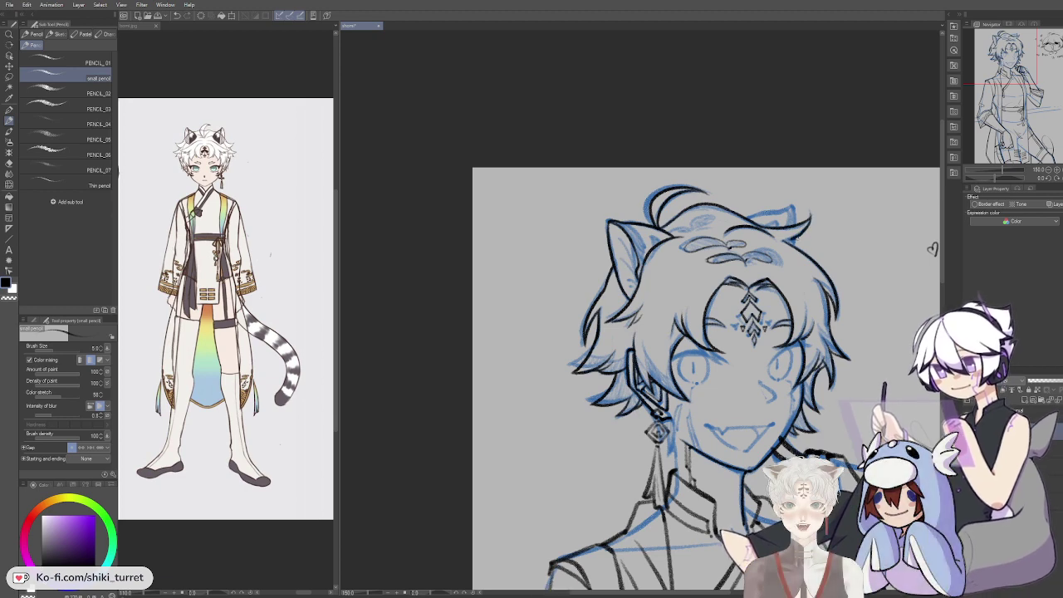
{"action": "key", "text": "ctrl+z"}
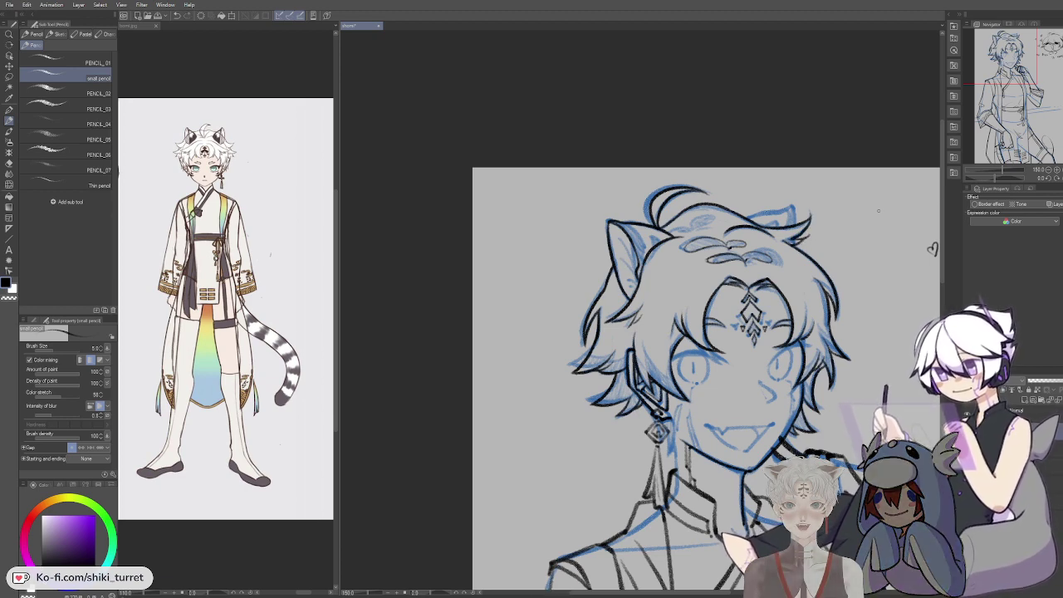
Step: Flip the canvas back horizontally and ink the outline of the far tiger ear above its pointed hair tuft
{"action": "key", "text": "h"}
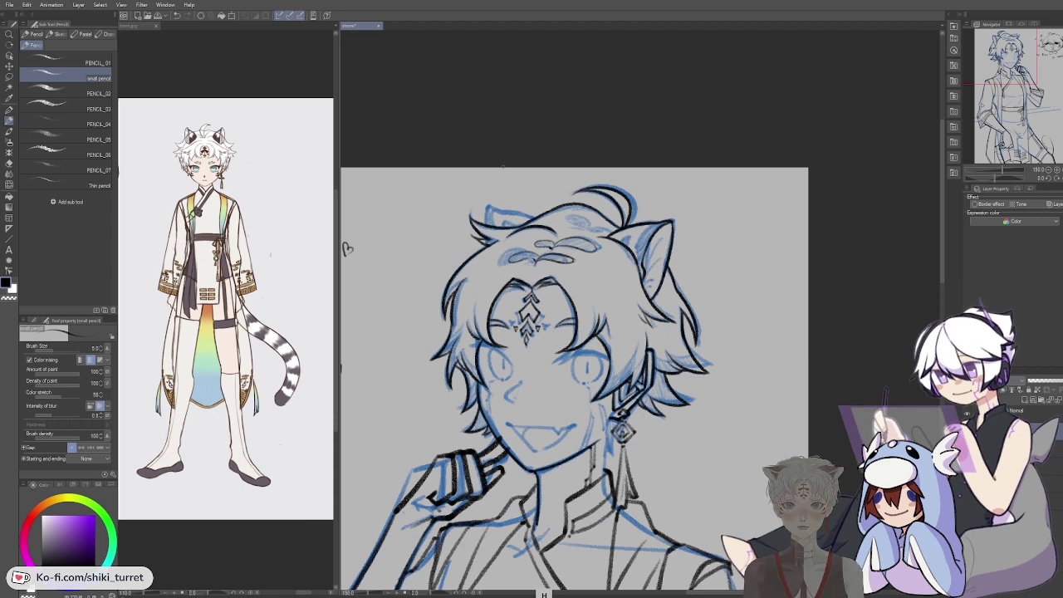
{"action": "key", "text": "ctrl+z"}
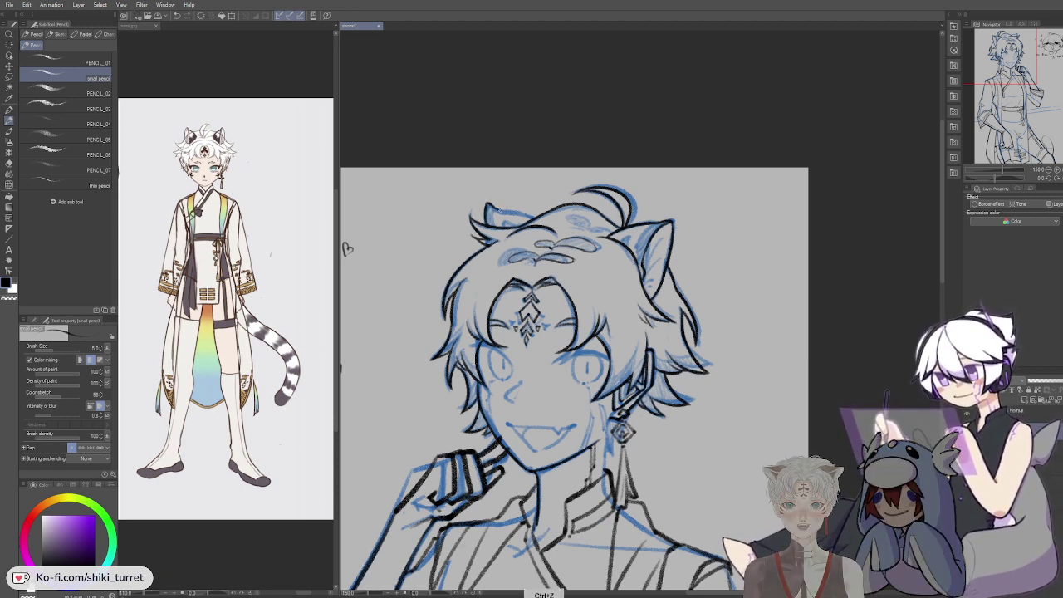
{"action": "left_click_drag", "start_coordinate": [489, 206], "coordinate": [537, 215]}
{"action": "key", "text": "ctrl+z"}
{"action": "key", "text": "ctrl+z"}
{"action": "mouse_move", "coordinate": [490, 207]}
{"action": "left_mouse_down"}
{"action": "mouse_move", "coordinate": [539, 218]}
{"action": "mouse_move", "coordinate": [529, 215]}
{"action": "left_mouse_up"}
{"action": "key", "text": "ctrl+z"}
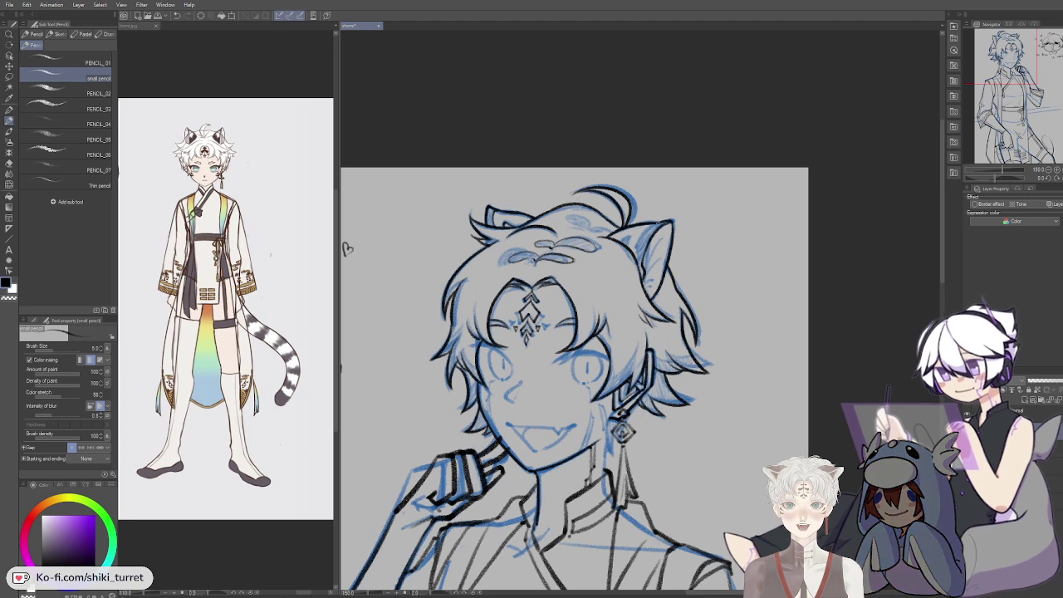
{"action": "key", "text": "ctrl+z"}
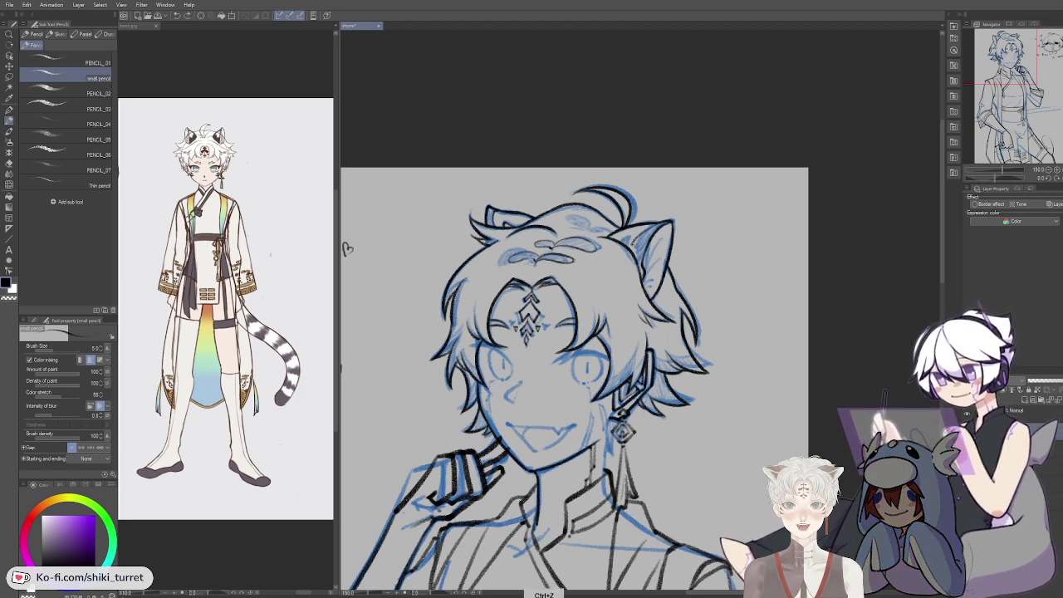
Step: Ink the short inner fur lines inside the near tiger ear
{"action": "left_click_drag", "start_coordinate": [633, 242], "coordinate": [638, 264]}
{"action": "key", "text": "ctrl+z"}
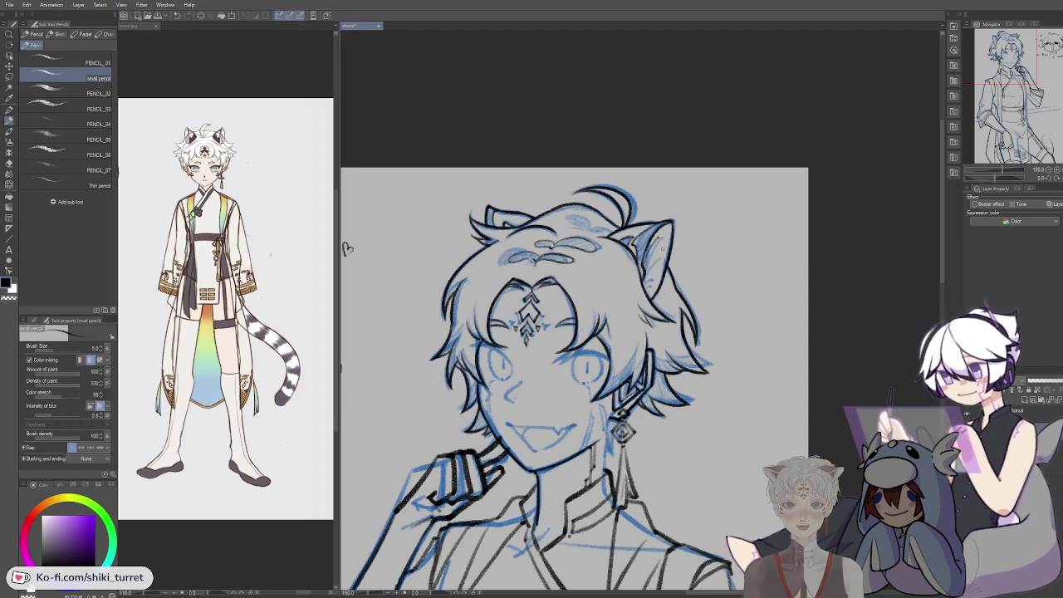
{"action": "key", "text": "ctrl+z"}
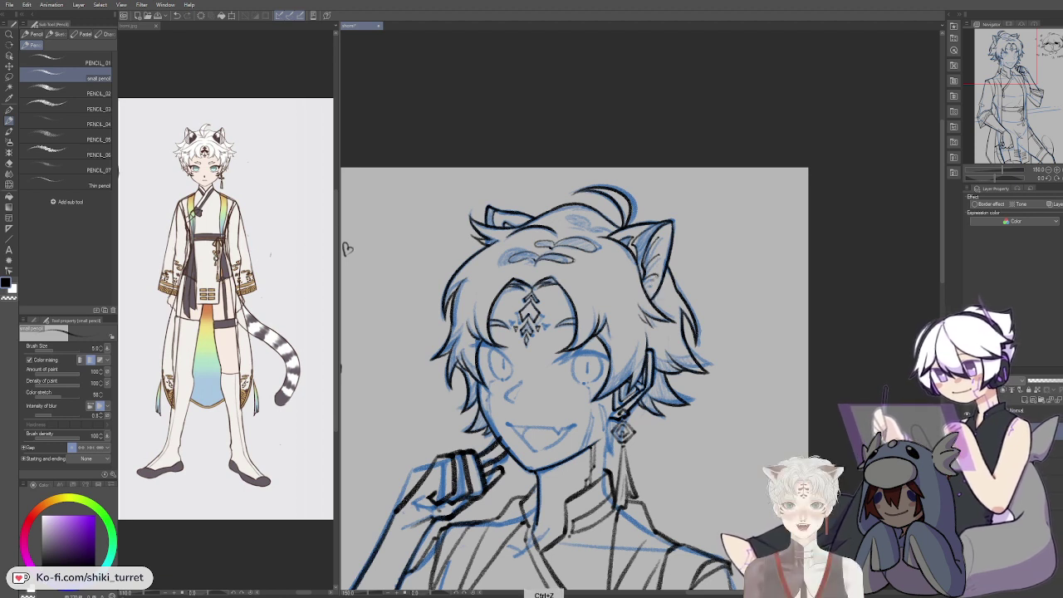
{"action": "key", "text": "ctrl+z"}
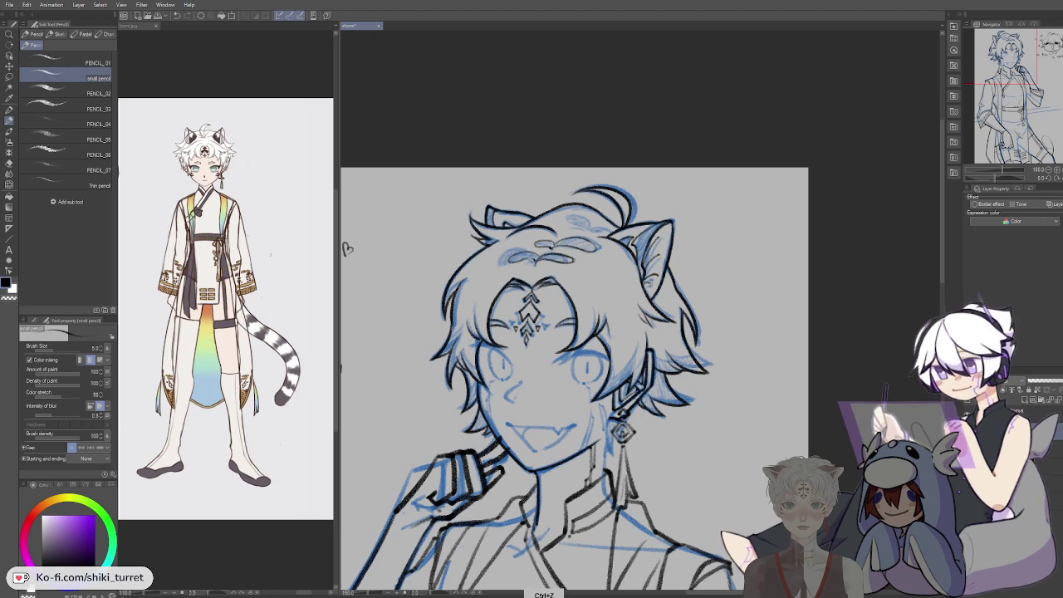
{"action": "left_click_drag", "start_coordinate": [649, 284], "coordinate": [655, 277]}
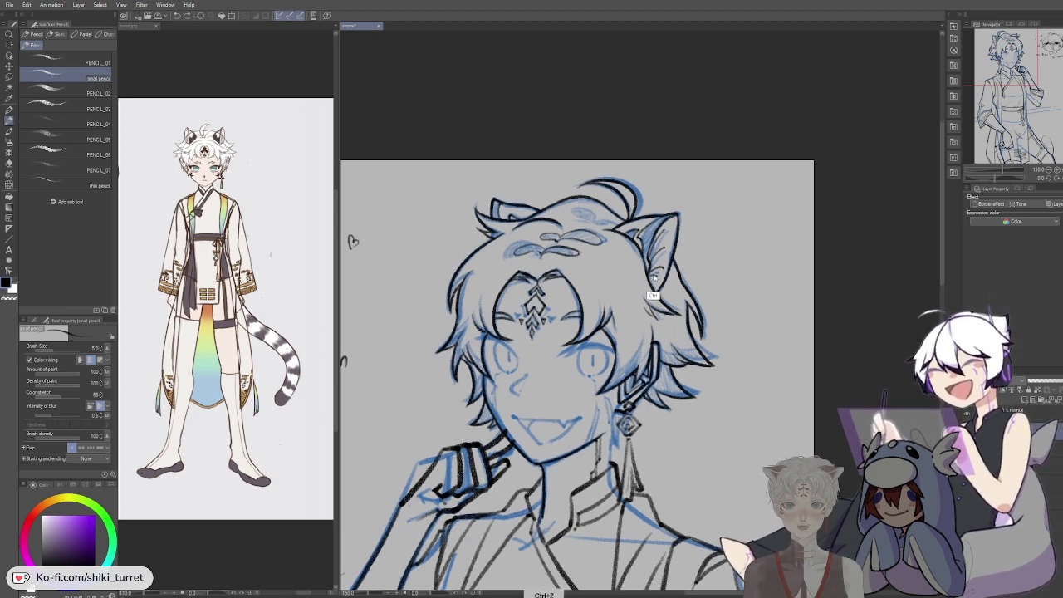
Step: Ink the small hair tip between the jaw and the earring, and outline the rear tiger stripe on the crown
{"action": "key", "text": "space"}
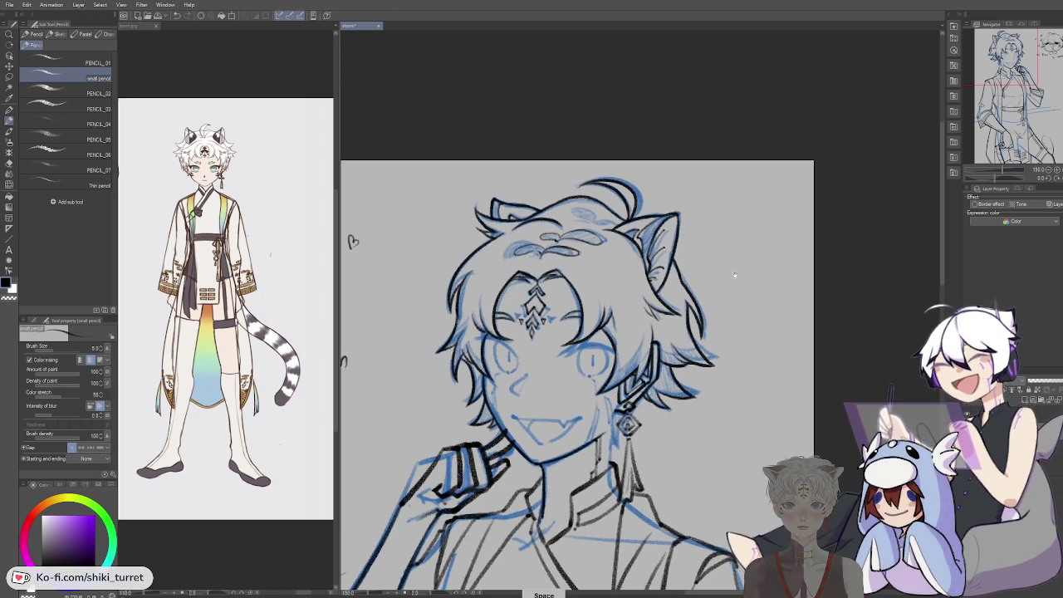
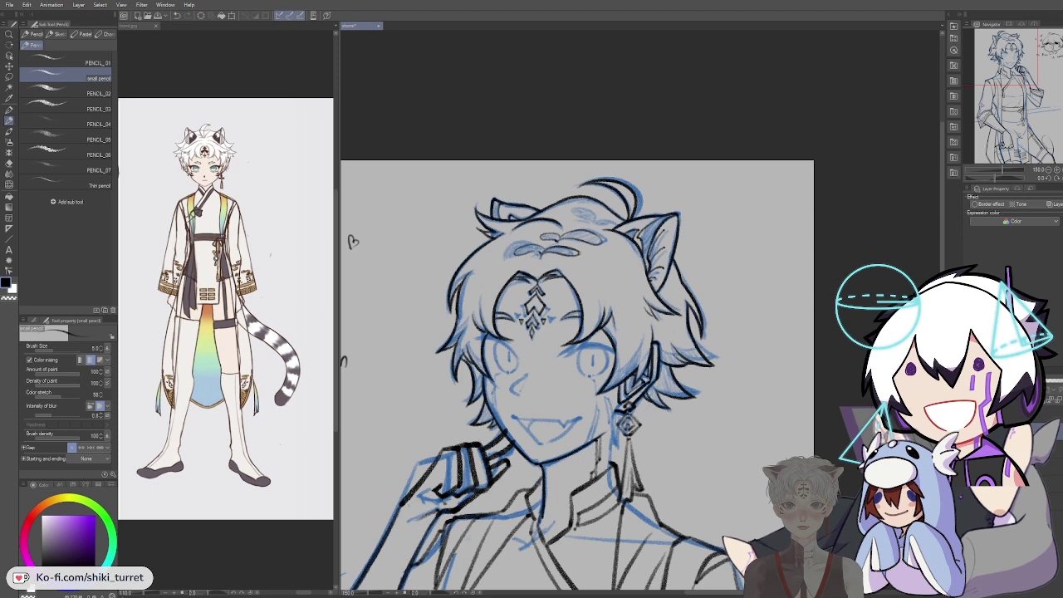
{"action": "left_click_drag", "start_coordinate": [573, 374], "coordinate": [584, 342]}
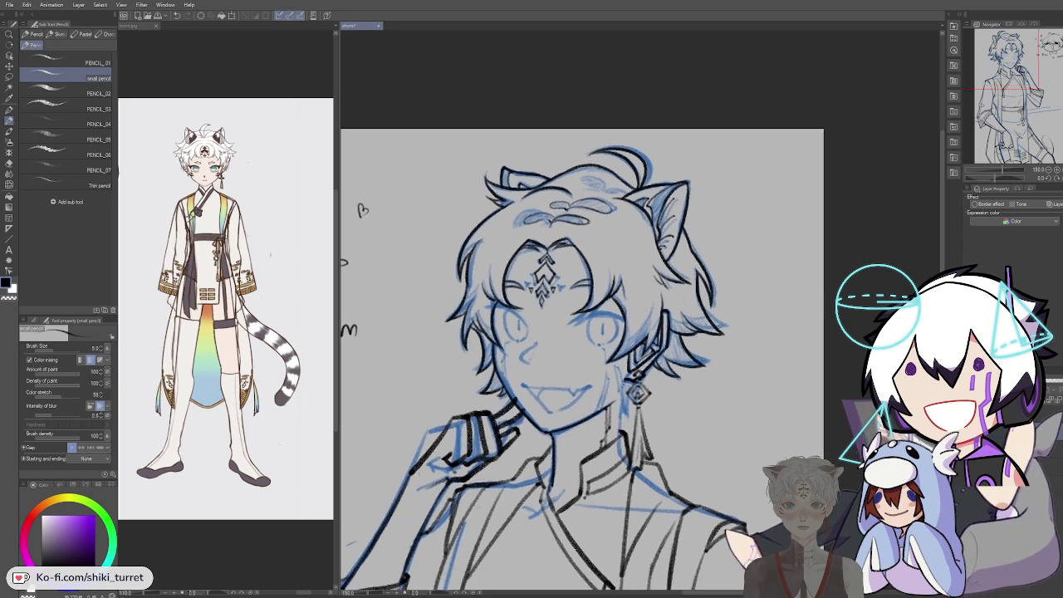
{"action": "key", "text": "ctrl+z"}
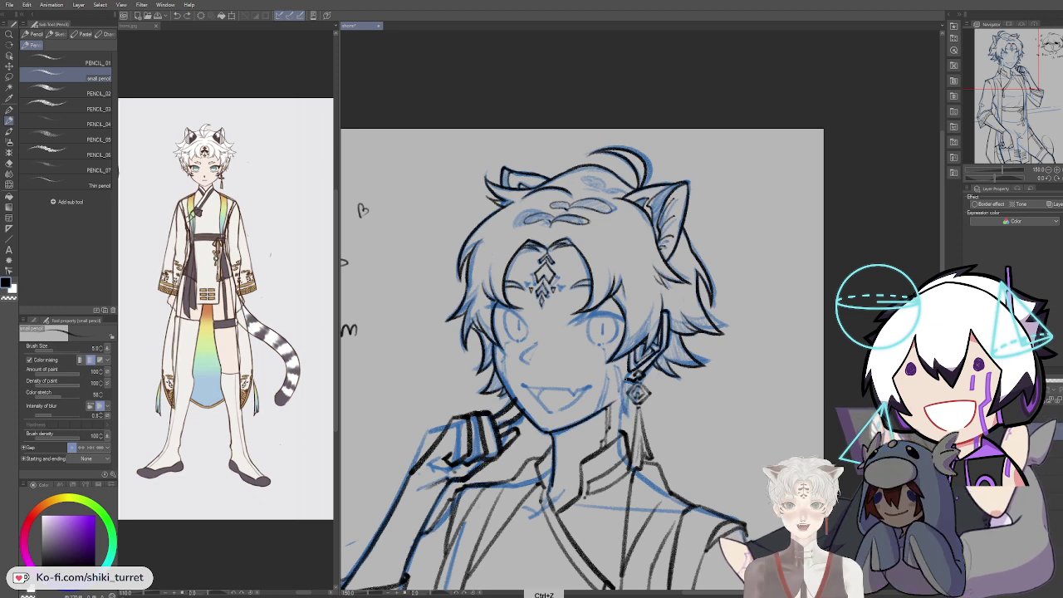
{"action": "key", "text": "ctrl+z"}
{"action": "left_click_drag", "start_coordinate": [626, 382], "coordinate": [625, 418]}
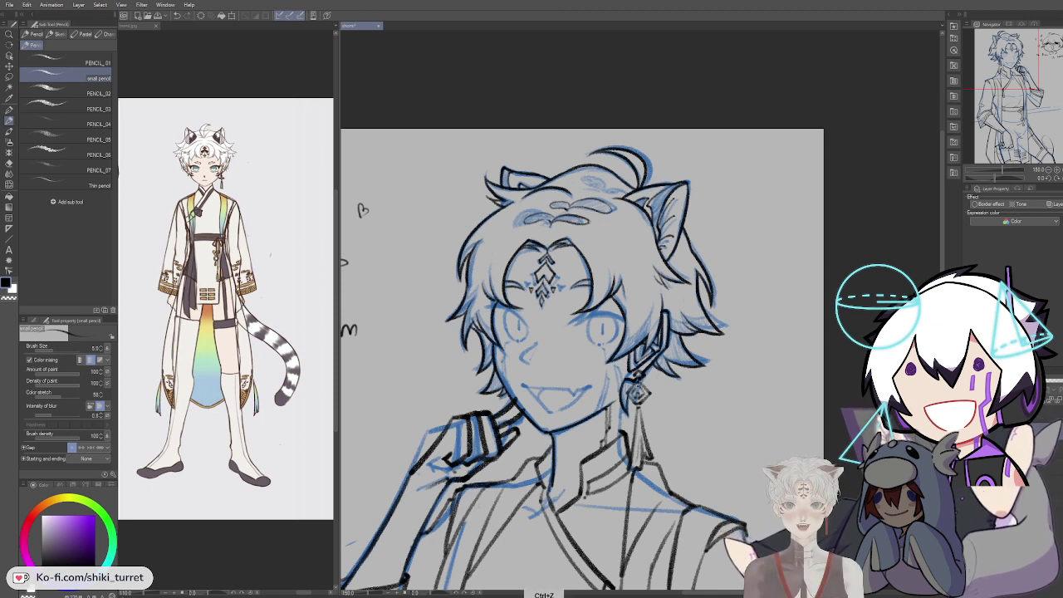
{"action": "key", "text": "ctrl+z"}
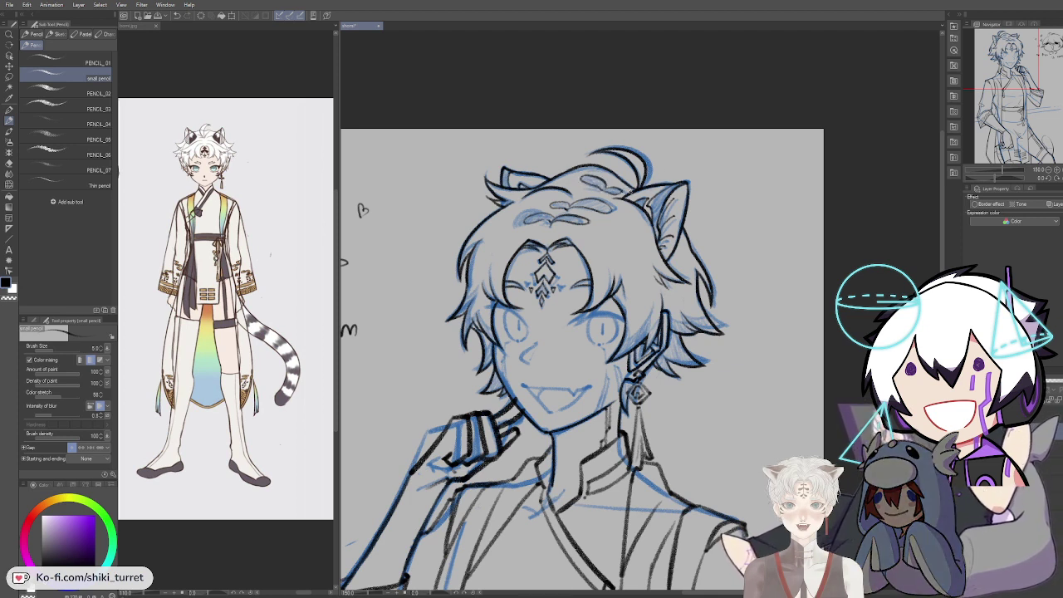
Step: Hide and reshow the line art to compare it with the blue sketch, and reselect the line-art layer with the small pencil
{"action": "key", "text": "space"}
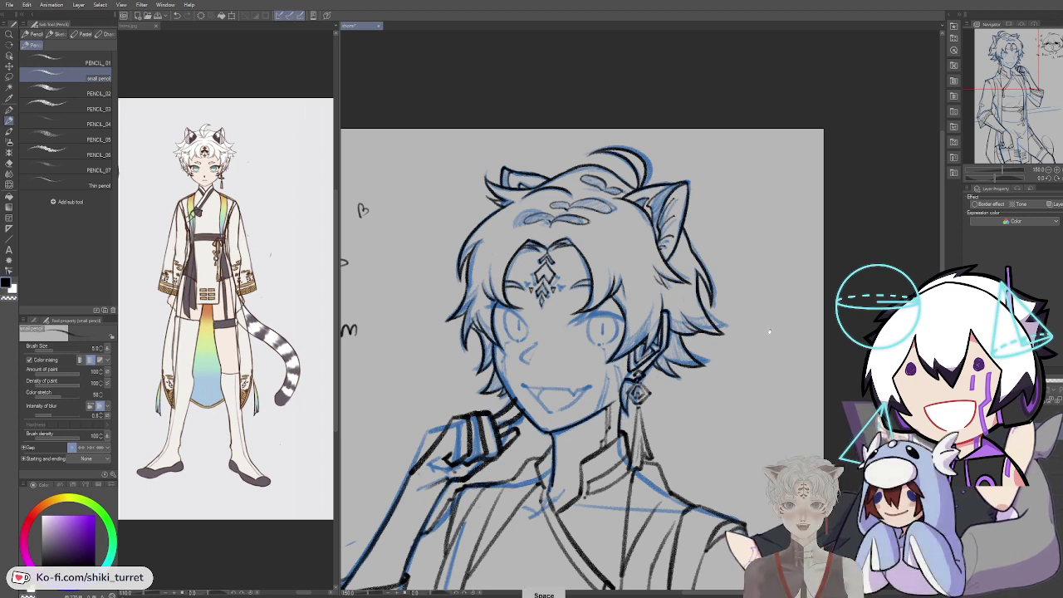
{"action": "left_click_drag", "start_coordinate": [769, 332], "coordinate": [771, 274]}
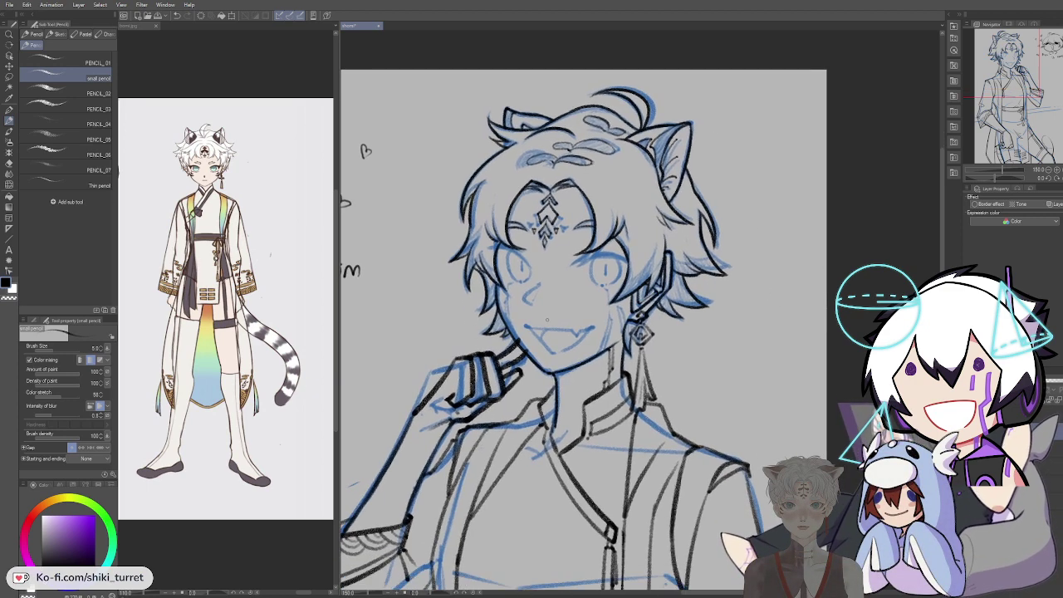
{"action": "left_click", "coordinate": [1054, 450]}
{"action": "left_click", "coordinate": [970, 433]}
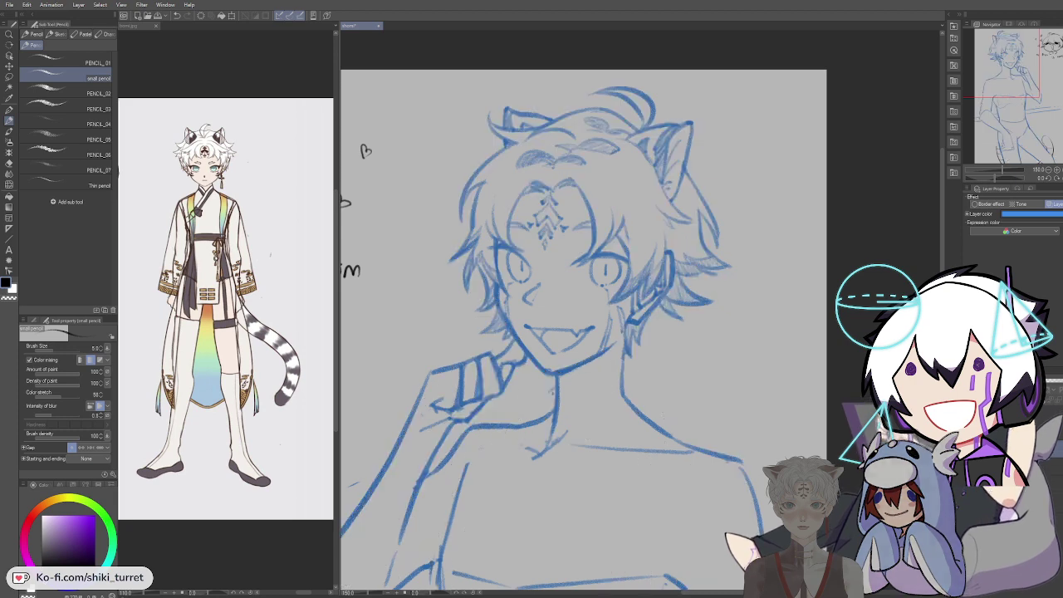
{"action": "left_click", "coordinate": [970, 433]}
{"action": "left_click", "coordinate": [971, 434]}
{"action": "left_click", "coordinate": [971, 433]}
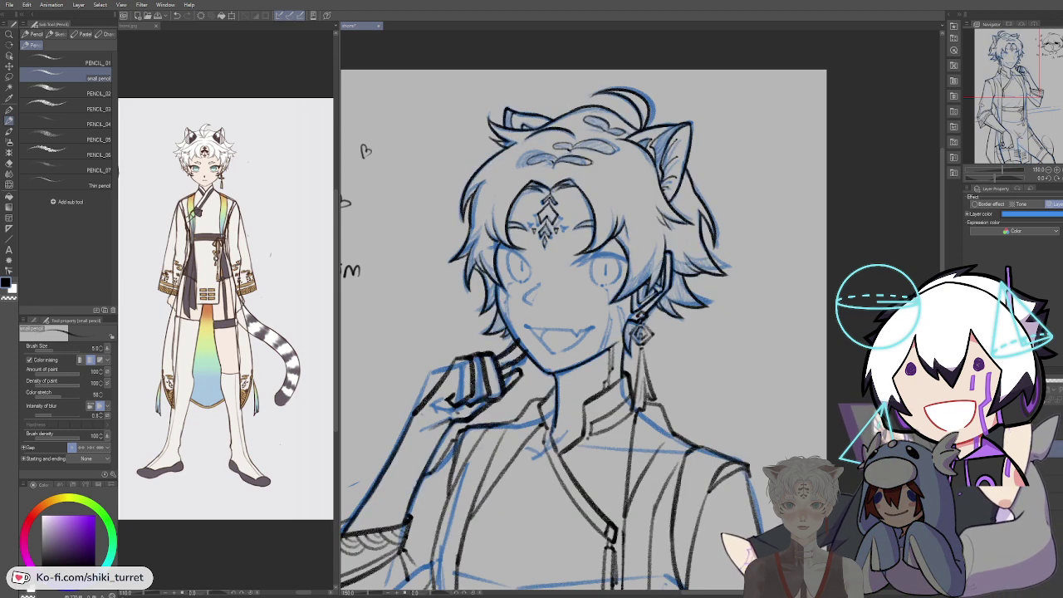
{"action": "left_click", "coordinate": [1054, 433]}
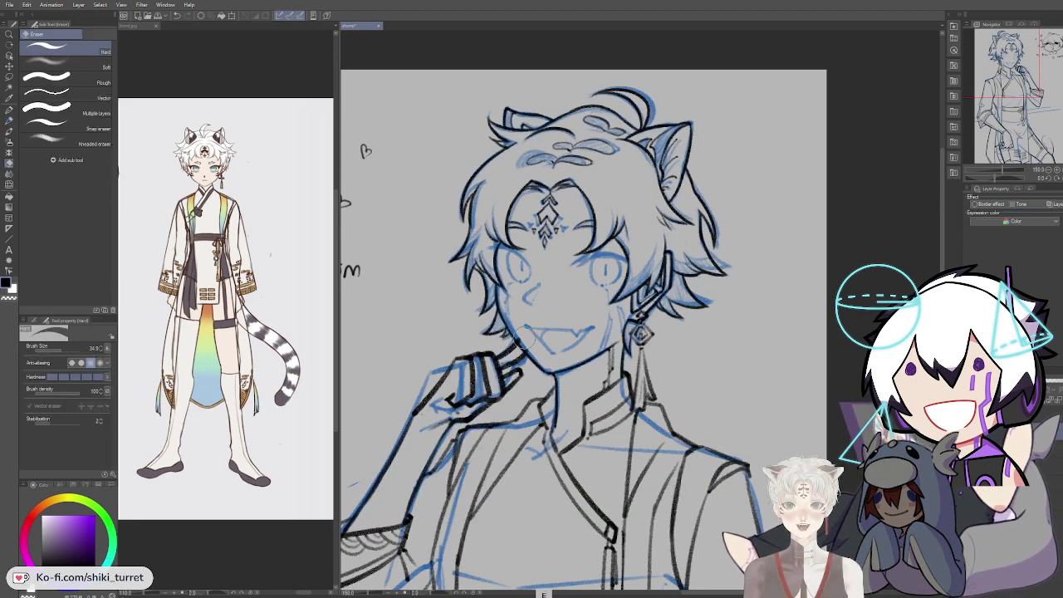
{"action": "key", "text": "e"}
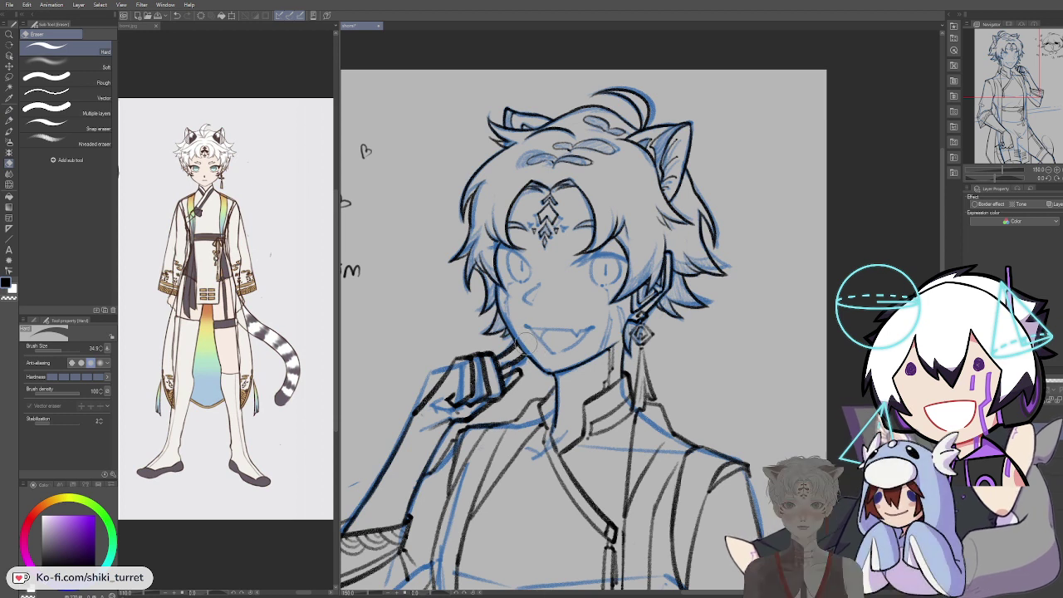
{"action": "key", "text": "p"}
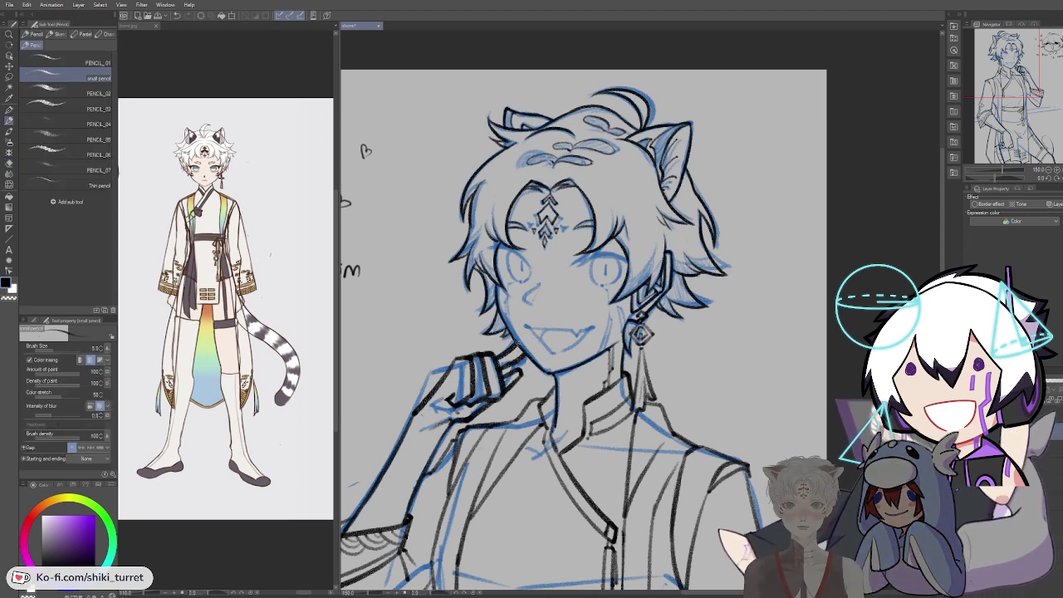
Step: Hide the blue sketch and undo the latest strokes on the character's line art
{"action": "key", "text": "ctrl+z"}
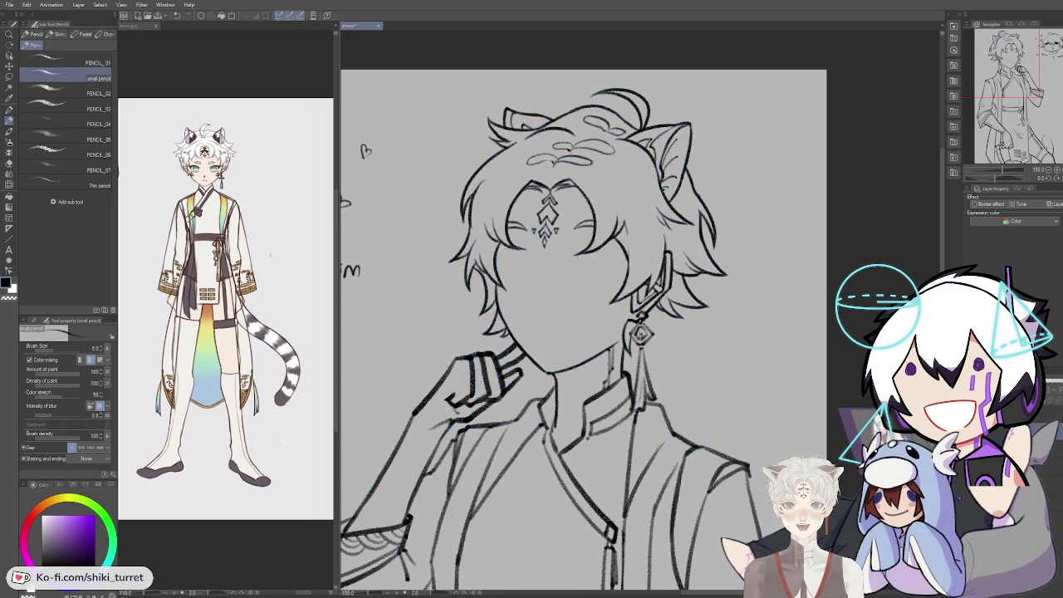
{"action": "key", "text": "ctrl+z"}
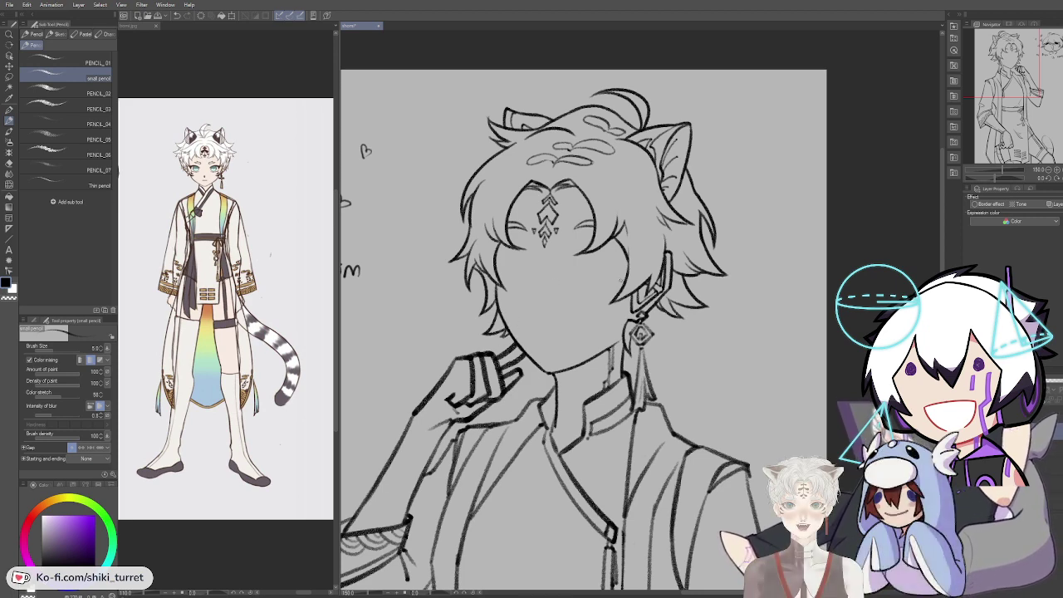
{"action": "left_click_drag", "start_coordinate": [620, 280], "coordinate": [614, 308]}
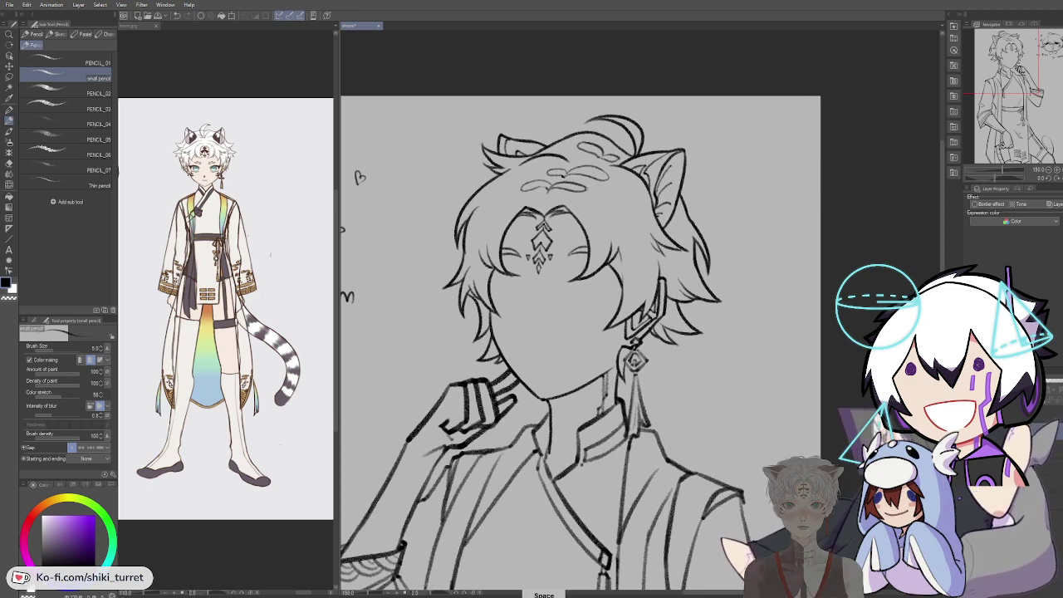
{"action": "left_click_drag", "start_coordinate": [740, 386], "coordinate": [750, 403]}
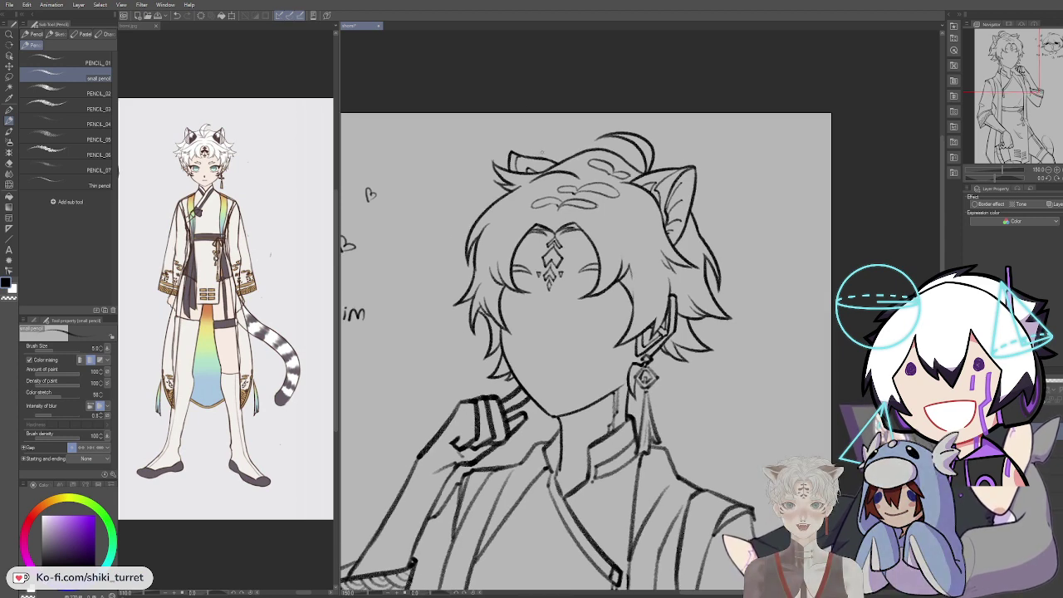
{"action": "left_click_drag", "start_coordinate": [463, 472], "coordinate": [459, 492]}
Step: Try touching up the line art with PENCIL_02 in transparent color, and undo the strokes
{"action": "left_click", "coordinate": [66, 106]}
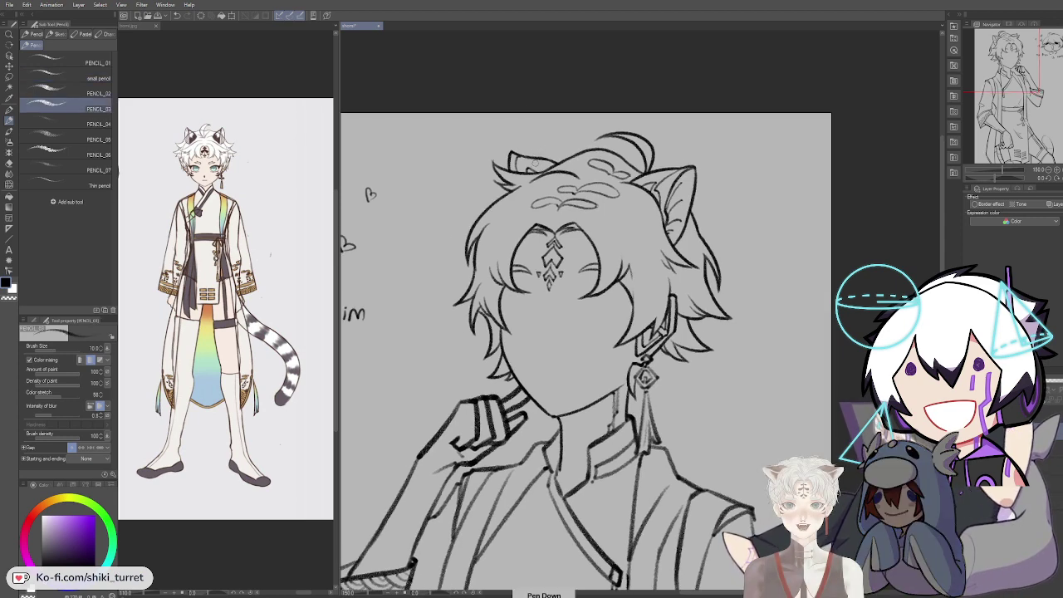
{"action": "left_click", "coordinate": [83, 93]}
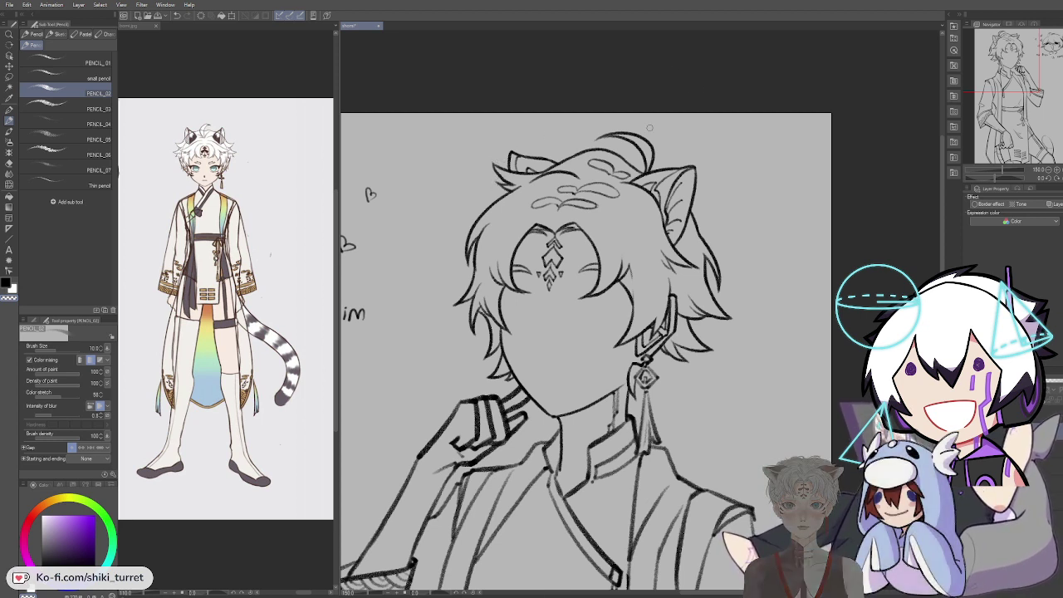
{"action": "mouse_move", "coordinate": [678, 312]}
{"action": "left_mouse_down"}
{"action": "mouse_move", "coordinate": [673, 254]}
{"action": "mouse_move", "coordinate": [721, 144]}
{"action": "mouse_move", "coordinate": [735, 225]}
{"action": "mouse_move", "coordinate": [765, 241]}
{"action": "mouse_move", "coordinate": [820, 239]}
{"action": "mouse_move", "coordinate": [702, 250]}
{"action": "left_mouse_up"}
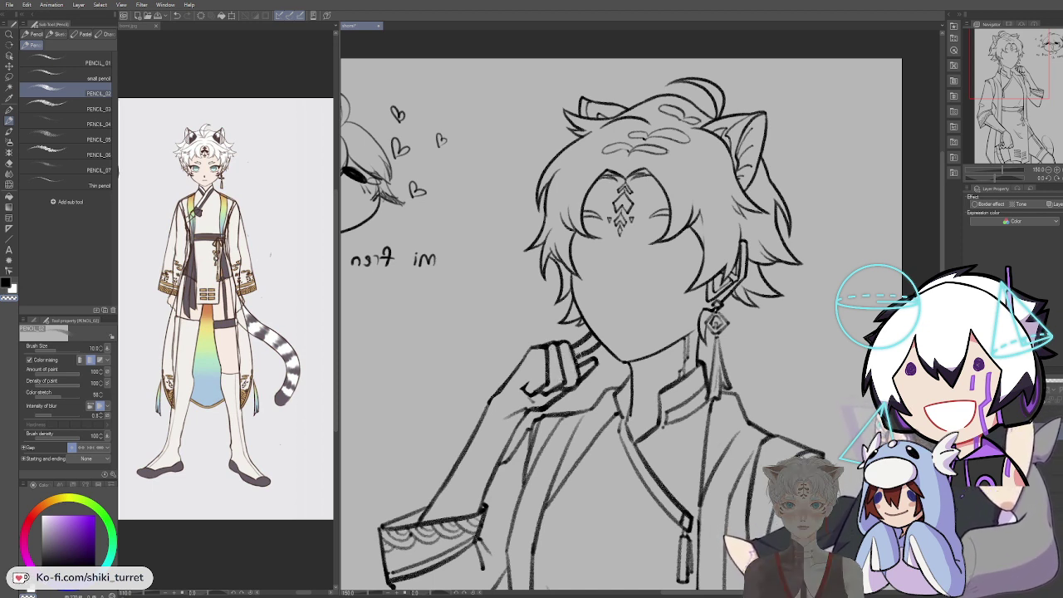
{"action": "key", "text": "ctrl+z"}
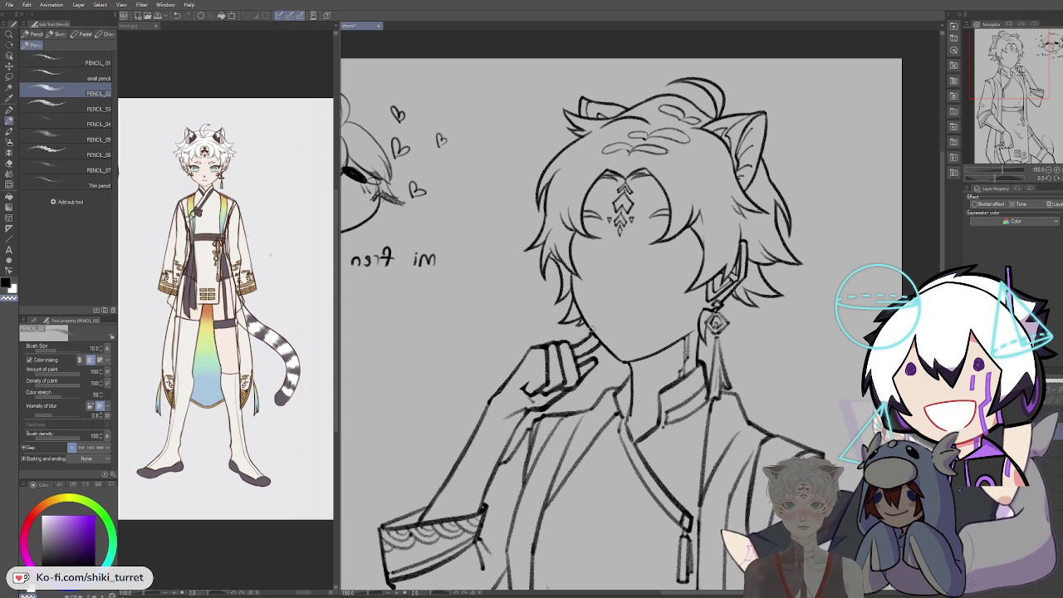
{"action": "key", "text": "ctrl+z"}
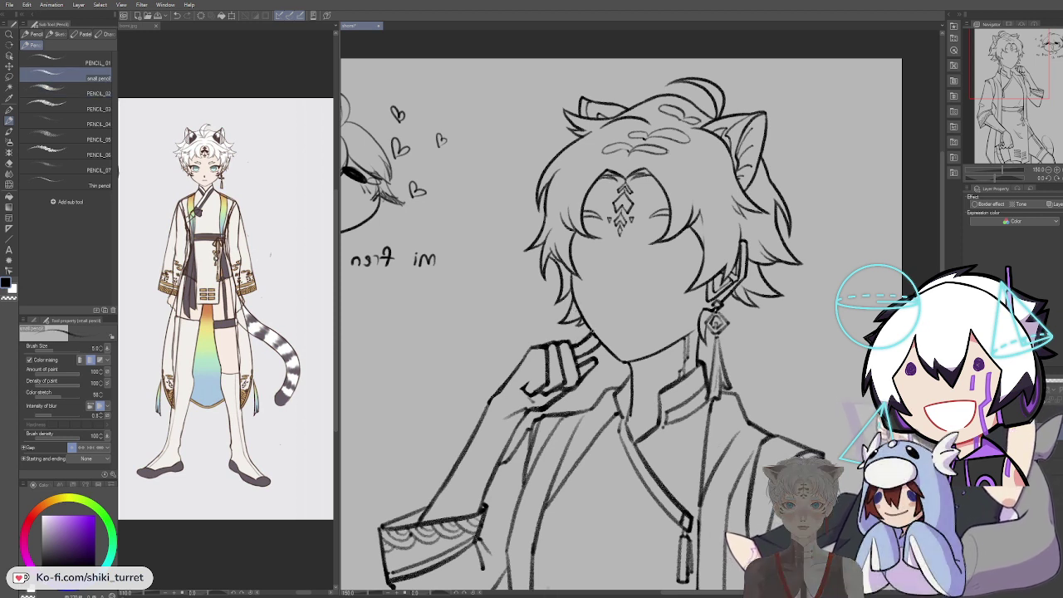
{"action": "key", "text": "ctrl+z"}
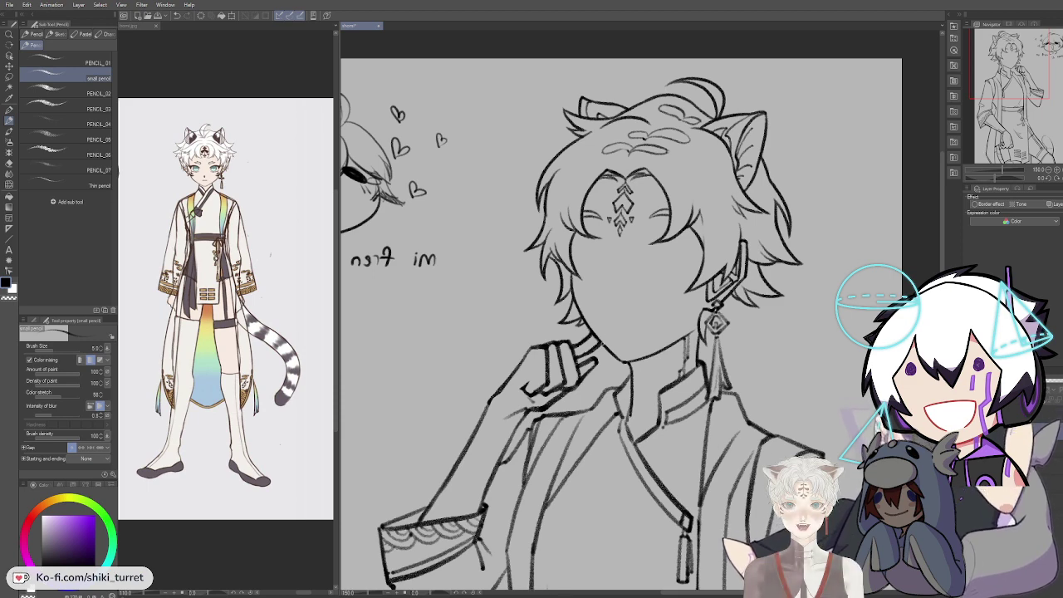
{"action": "key", "text": "space"}
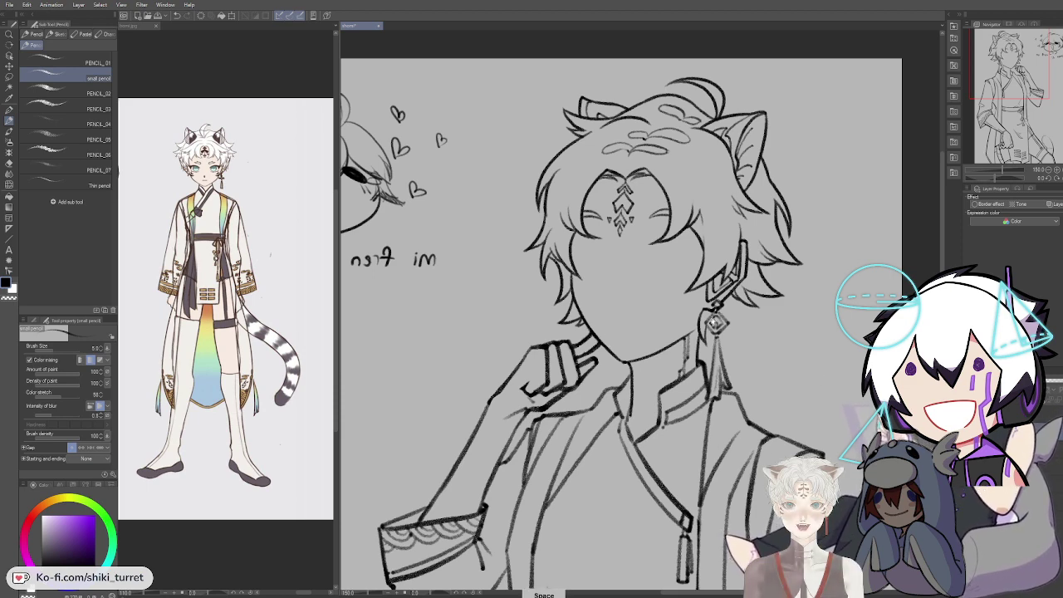
{"action": "mouse_move", "coordinate": [713, 321]}
{"action": "left_mouse_down"}
{"action": "mouse_move", "coordinate": [708, 270]}
{"action": "mouse_move", "coordinate": [723, 257]}
{"action": "left_mouse_up"}
{"action": "key", "text": "ctrl+z"}
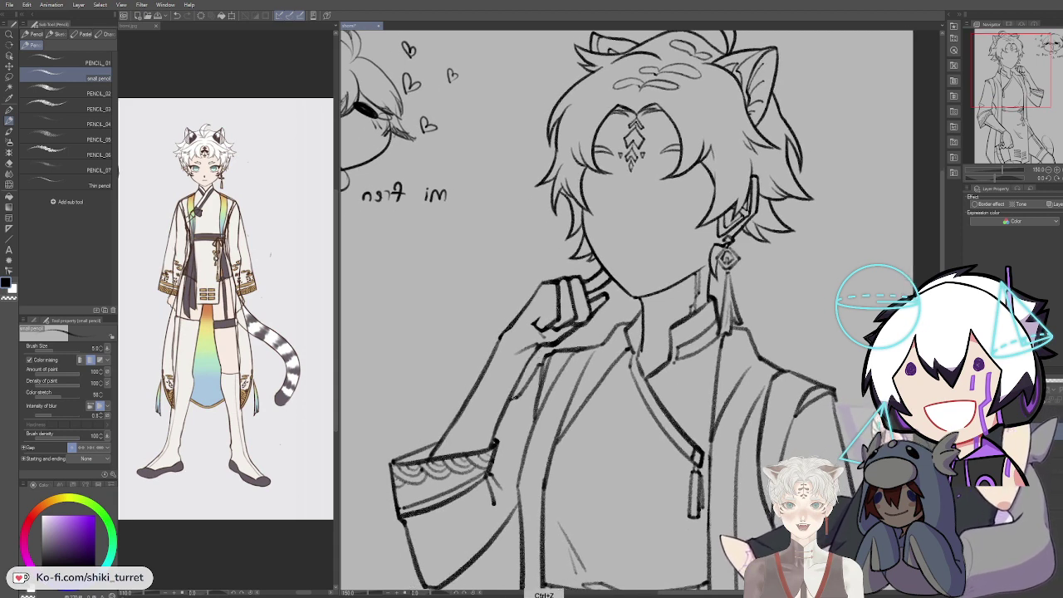
{"action": "left_click_drag", "start_coordinate": [823, 414], "coordinate": [833, 404]}
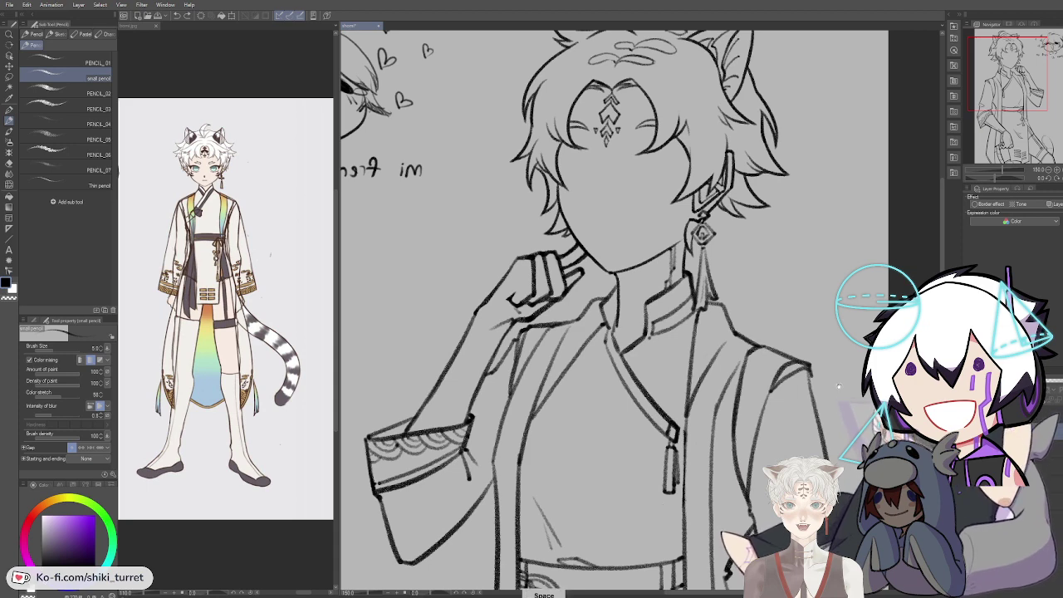
{"action": "left_click_drag", "start_coordinate": [845, 225], "coordinate": [823, 380]}
{"action": "left_click_drag", "start_coordinate": [793, 304], "coordinate": [772, 265]}
{"action": "left_click_drag", "start_coordinate": [735, 158], "coordinate": [793, 146]}
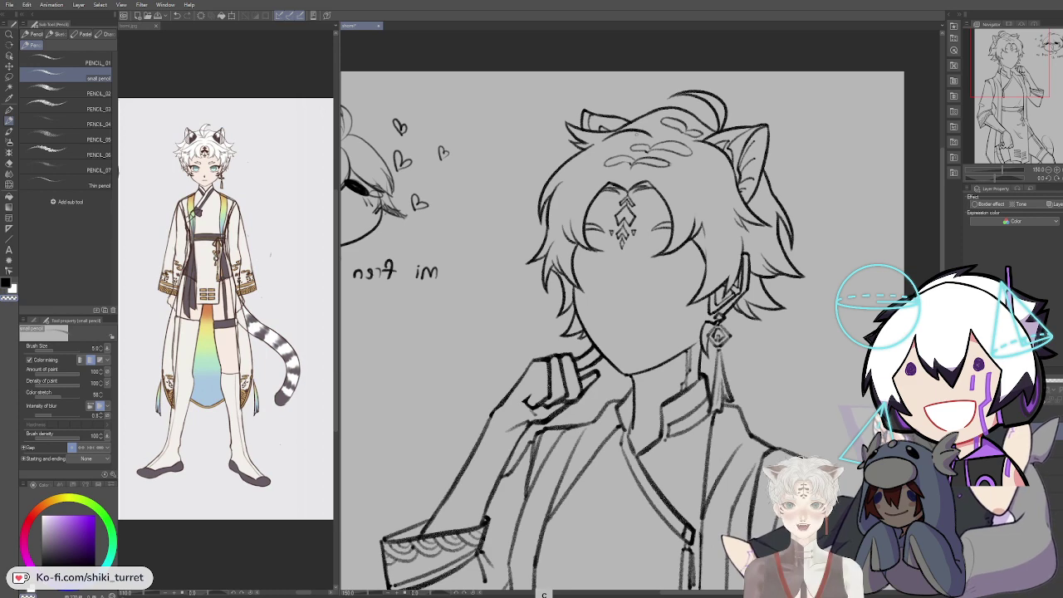
Step: Clean up the bangs' lines around the forehead, alternating the small pencil between dark and transparent color
{"action": "key", "text": "ctrl+z"}
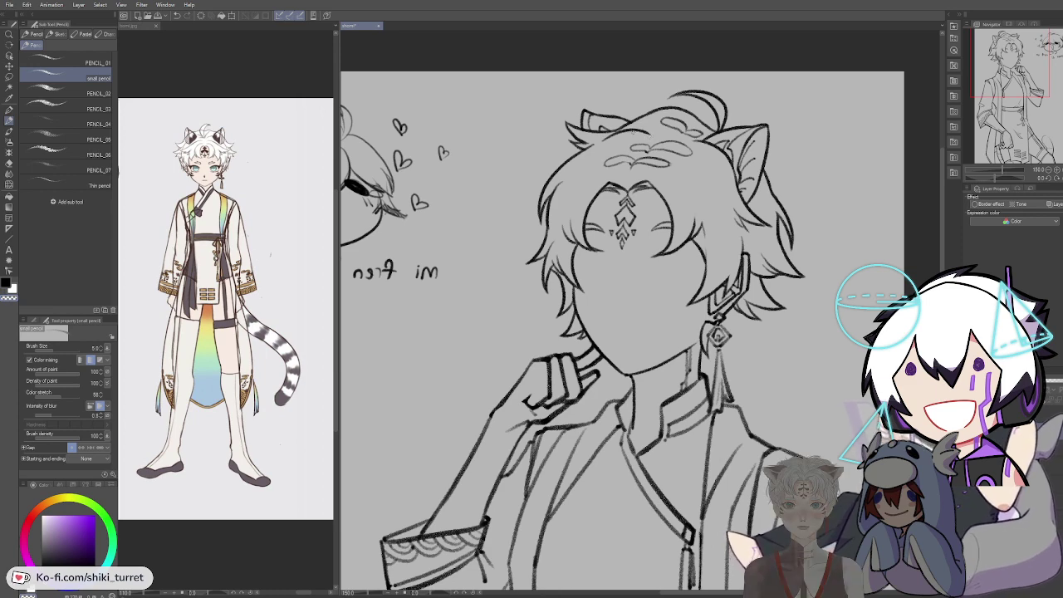
{"action": "mouse_move", "coordinate": [634, 131]}
{"action": "left_mouse_down"}
{"action": "mouse_move", "coordinate": [652, 134]}
{"action": "mouse_move", "coordinate": [598, 164]}
{"action": "left_mouse_up"}
{"action": "key", "text": "c"}
{"action": "key", "text": "space"}
{"action": "left_click_drag", "start_coordinate": [768, 471], "coordinate": [774, 396]}
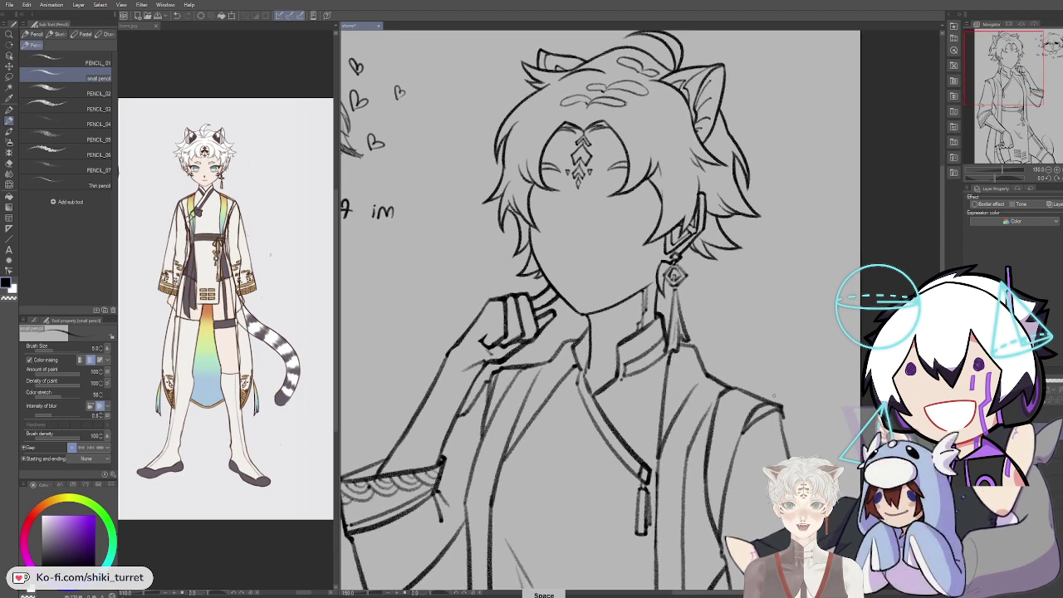
{"action": "key", "text": "c"}
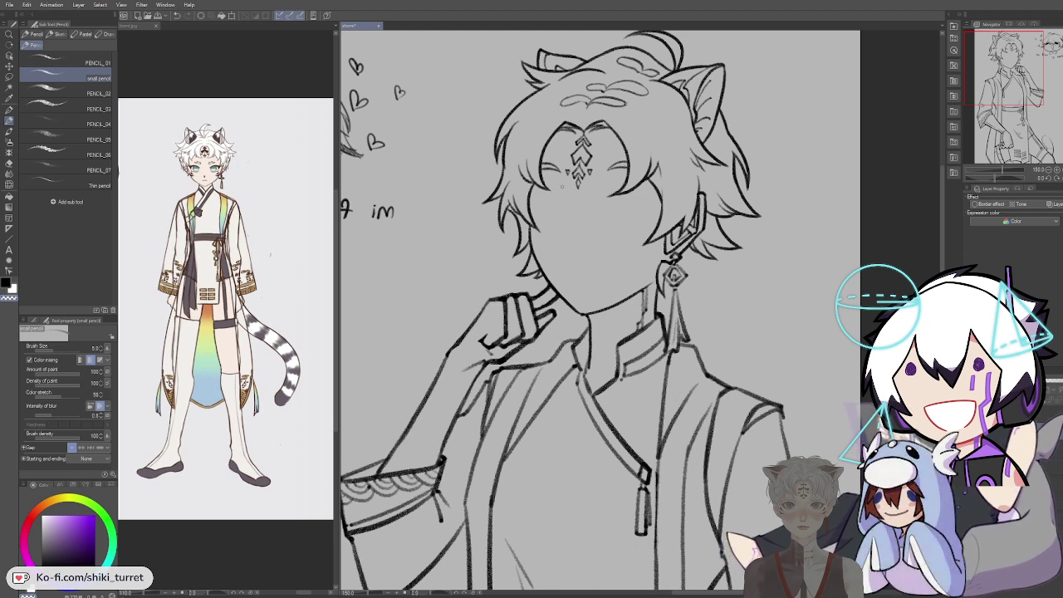
{"action": "key", "text": "c"}
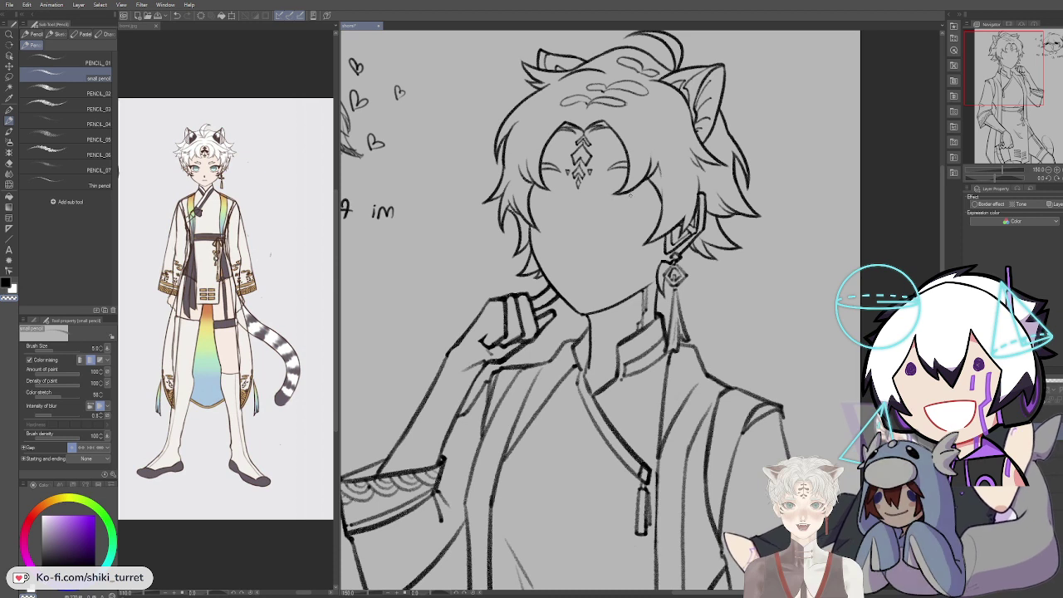
{"action": "key", "text": "c"}
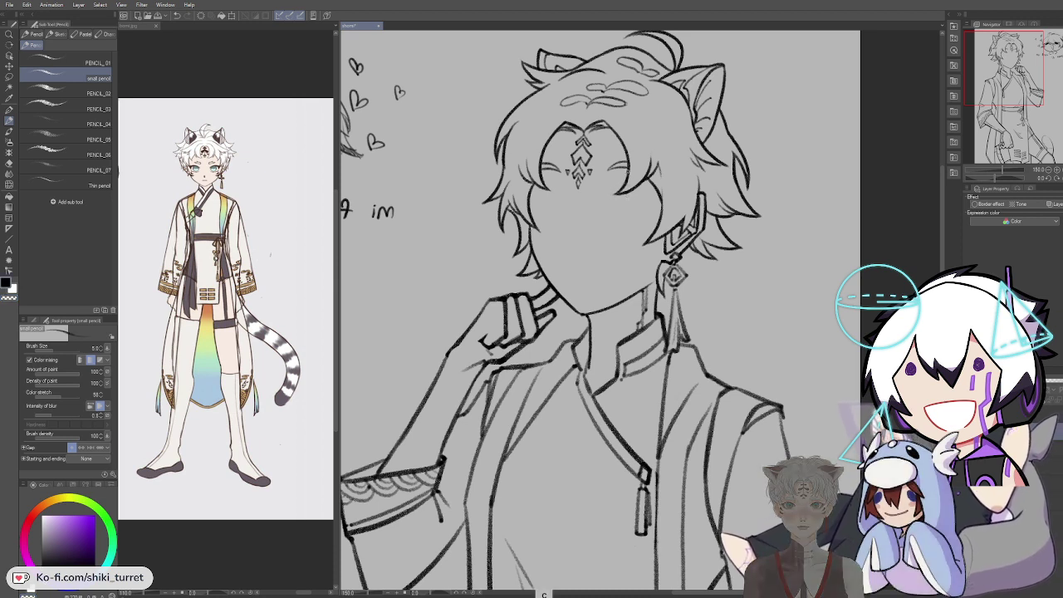
{"action": "key", "text": "ctrl+z"}
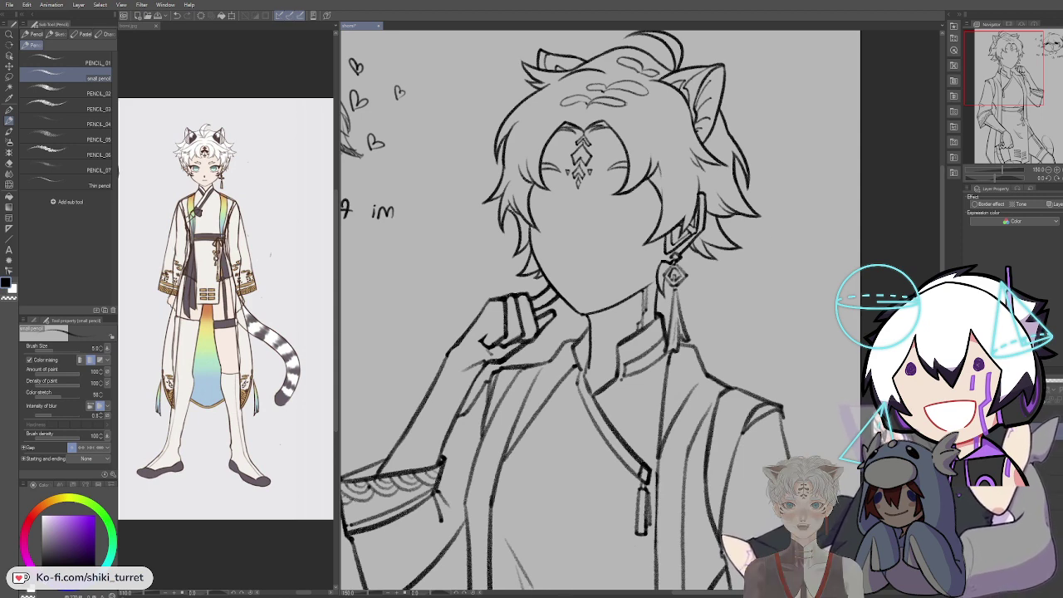
Step: Show the sketch tinted blue and lower its opacity as a faint guide for inking the face
{"action": "left_click", "coordinate": [970, 447]}
{"action": "left_click", "coordinate": [1048, 445]}
{"action": "left_click", "coordinate": [1046, 386]}
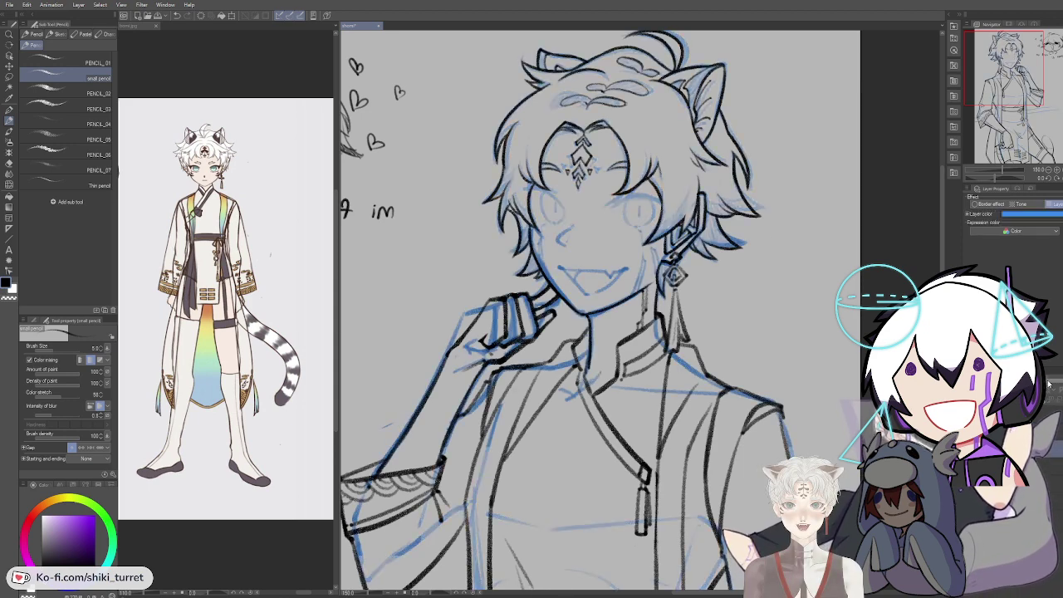
{"action": "left_click", "coordinate": [1048, 430]}
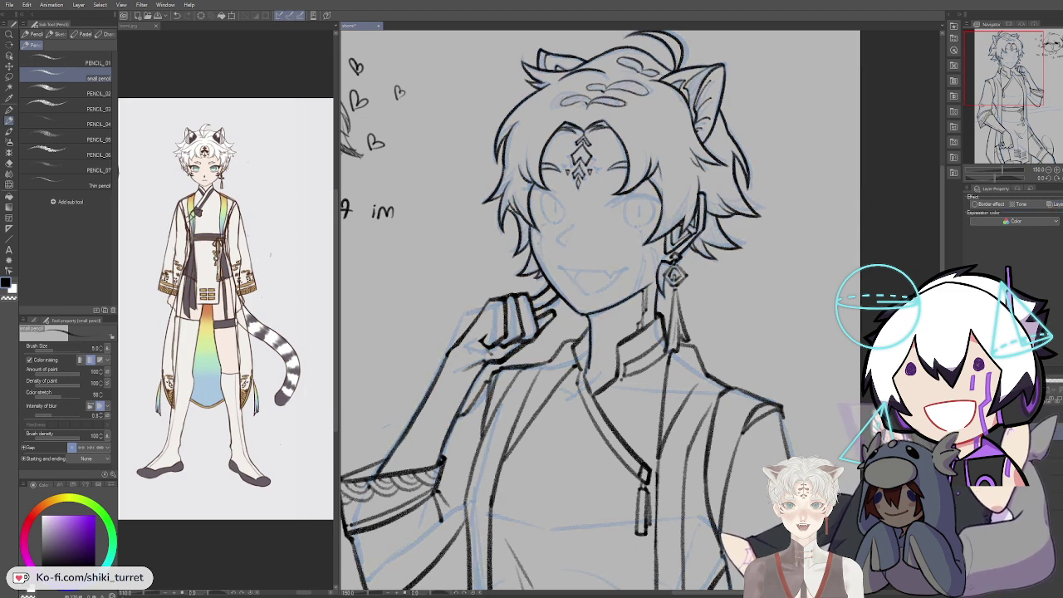
{"action": "left_click", "coordinate": [969, 429]}
{"action": "left_click", "coordinate": [970, 430]}
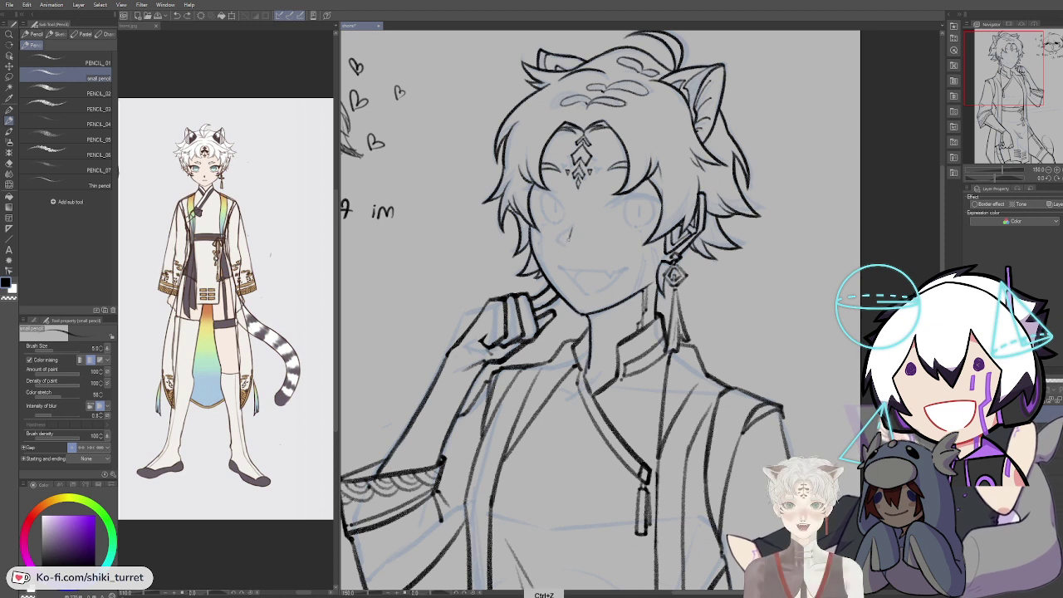
Step: Ink the nose over the sketch as a short slanted bridge line with a small dot beneath it
{"action": "key", "text": "ctrl+z"}
{"action": "left_click_drag", "start_coordinate": [567, 246], "coordinate": [570, 230]}
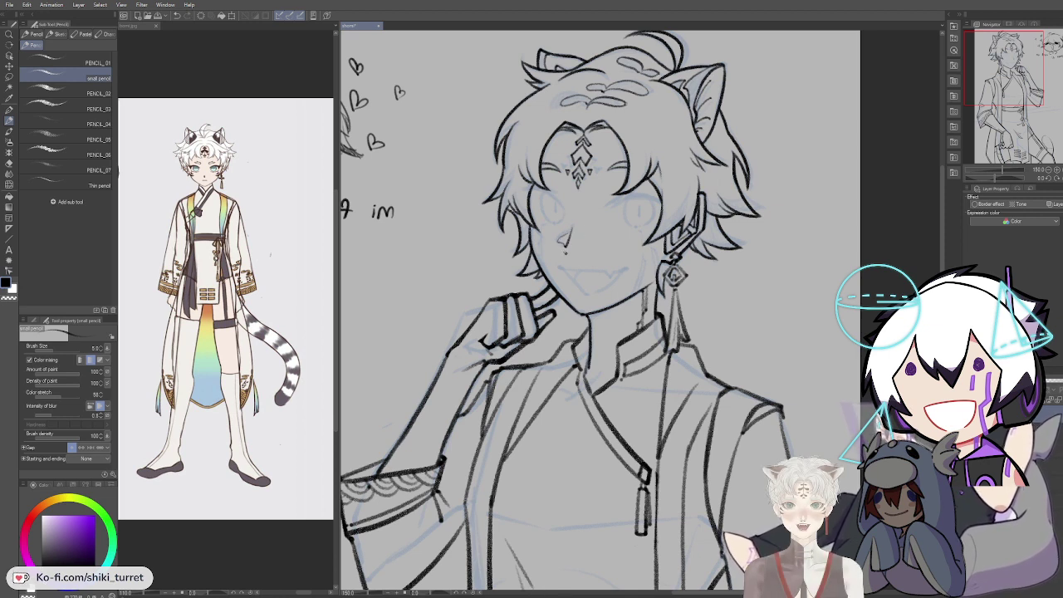
{"action": "key", "text": "ctrl+z"}
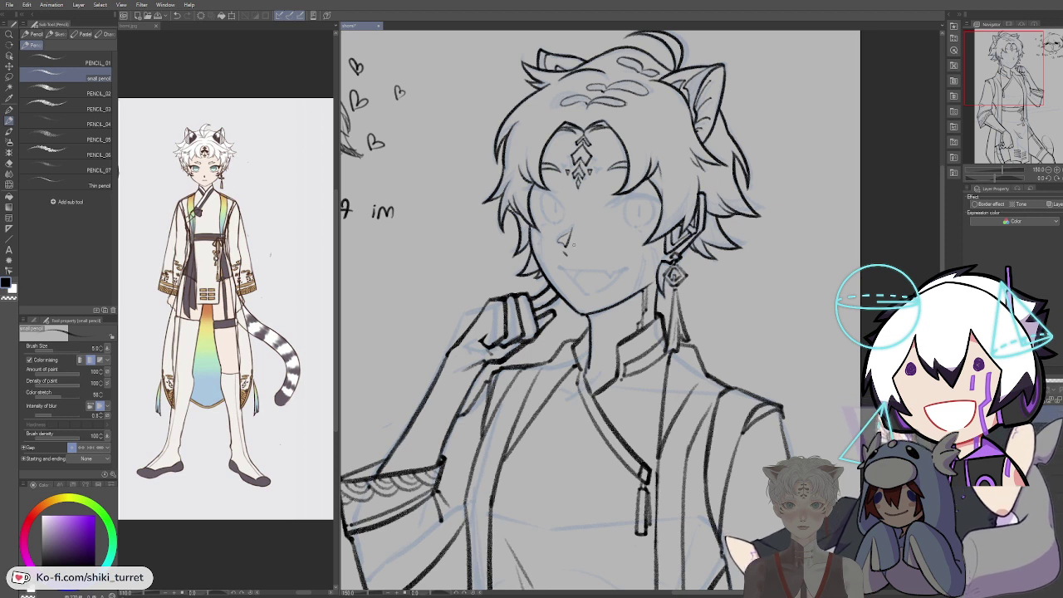
{"action": "key", "text": "ctrl+z"}
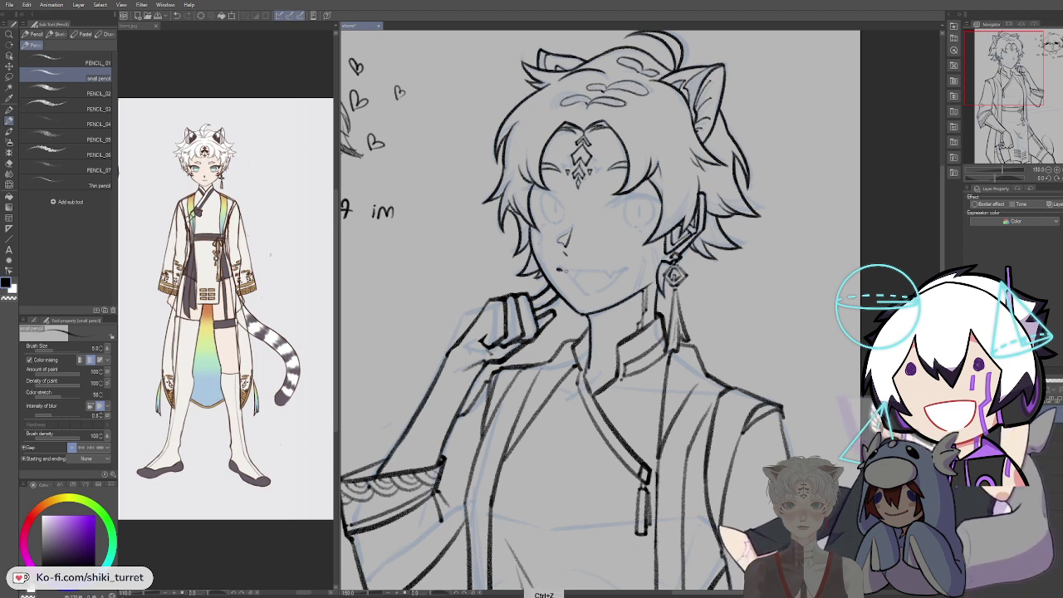
Step: Ink the smiling mouth's upper lip line and the first side of its lower curve, redoing uneven strokes
{"action": "left_click_drag", "start_coordinate": [559, 269], "coordinate": [627, 268]}
{"action": "key", "text": "ctrl+z"}
{"action": "key", "text": "ctrl+z"}
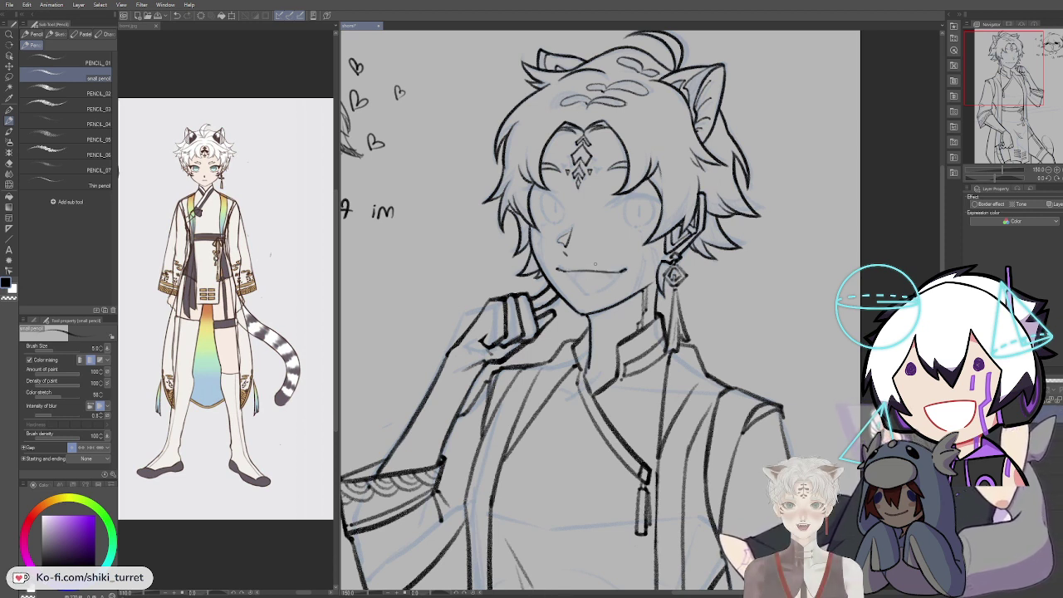
{"action": "key", "text": "ctrl+z"}
{"action": "left_click_drag", "start_coordinate": [561, 270], "coordinate": [585, 294]}
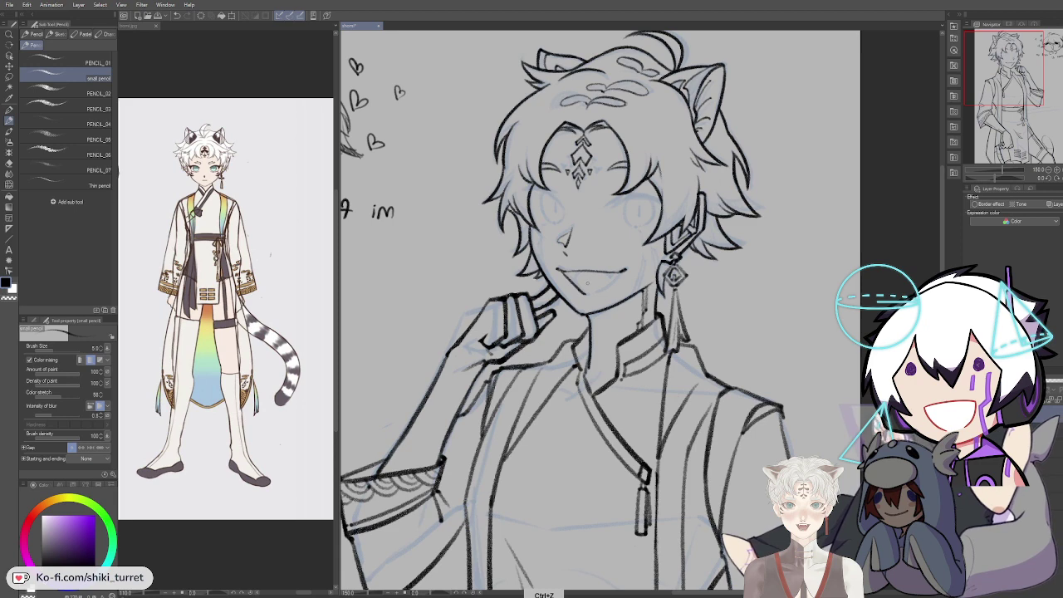
Step: Check the face in a mirrored view and close the lower curve of the open mouth
{"action": "key", "text": "h"}
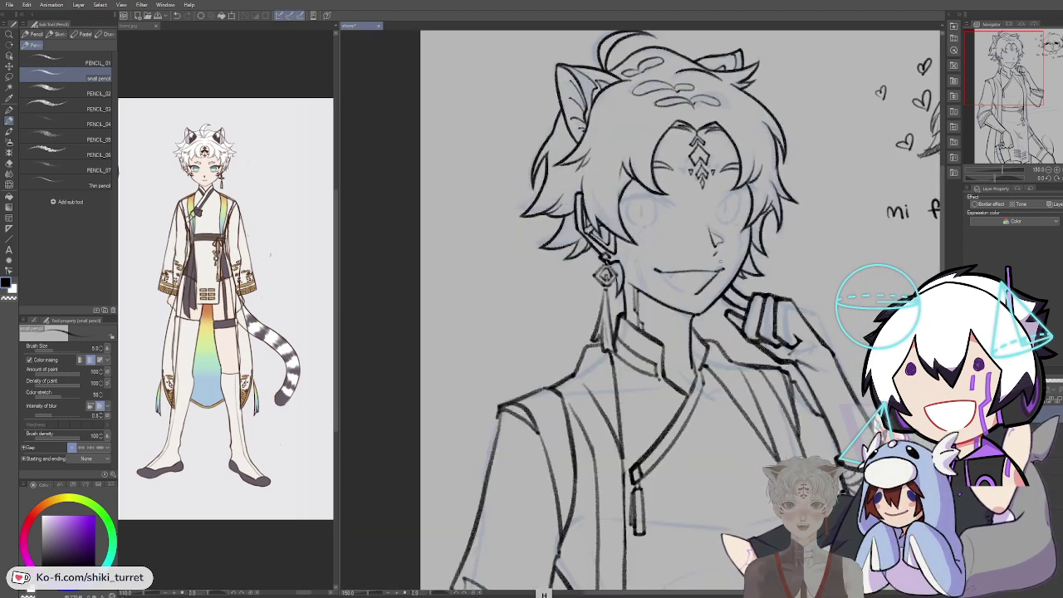
{"action": "key", "text": "ctrl+z"}
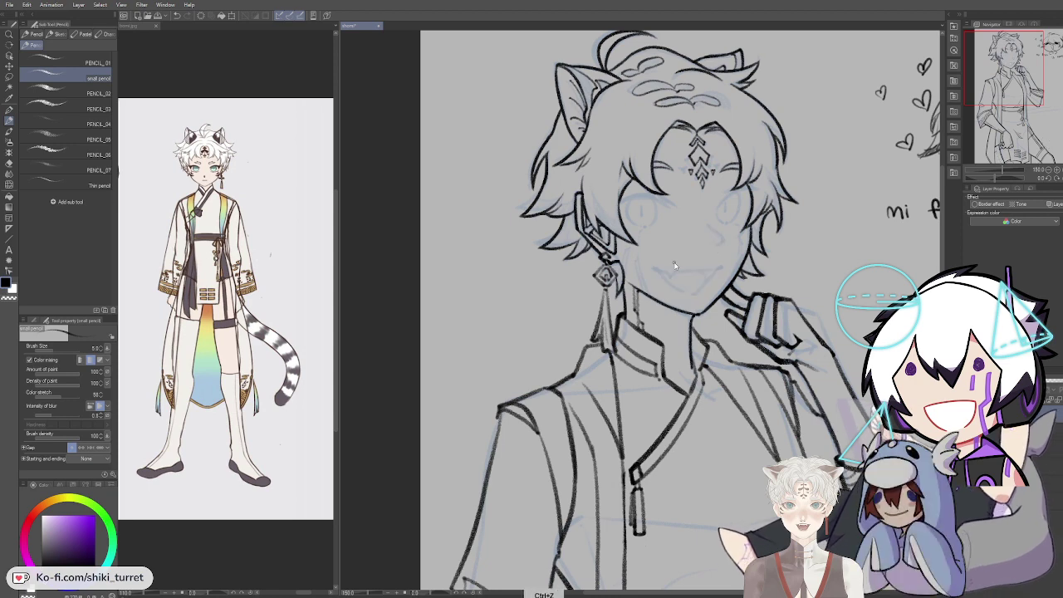
{"action": "key", "text": "h"}
{"action": "key", "text": "ctrl+z"}
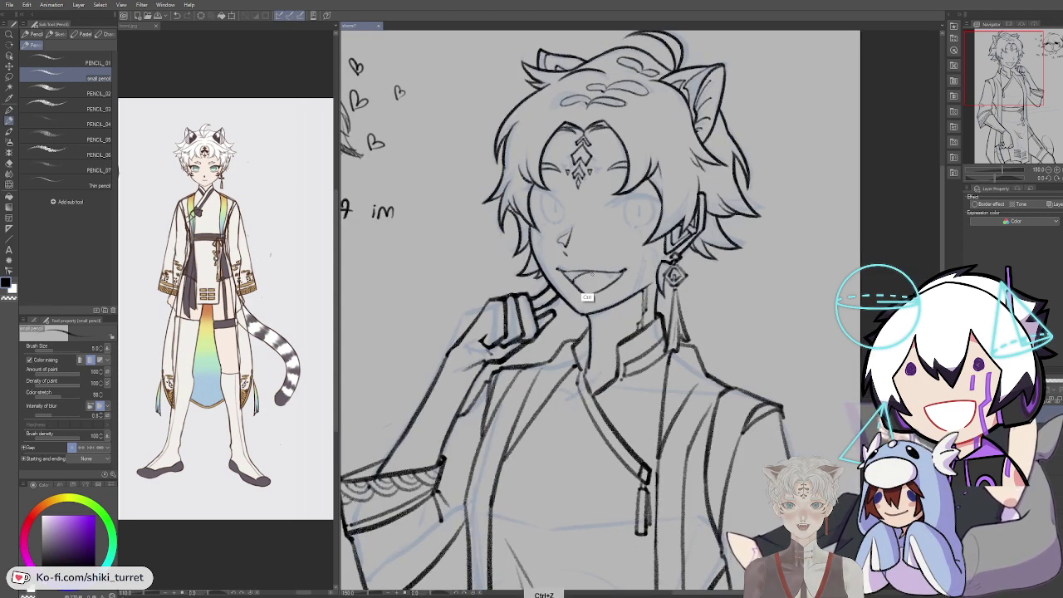
Step: Ink the curved inner line inside the open mouth and add a small pointed fang near the corner of the upper lip
{"action": "key", "text": "ctrl+z"}
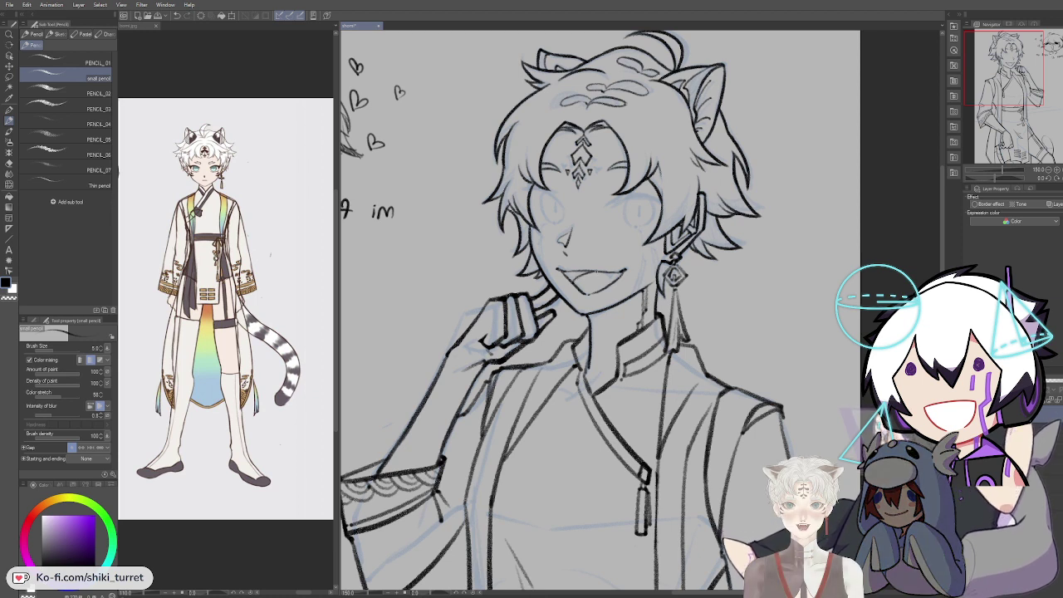
{"action": "key", "text": "ctrl+z"}
{"action": "left_click_drag", "start_coordinate": [573, 284], "coordinate": [595, 272]}
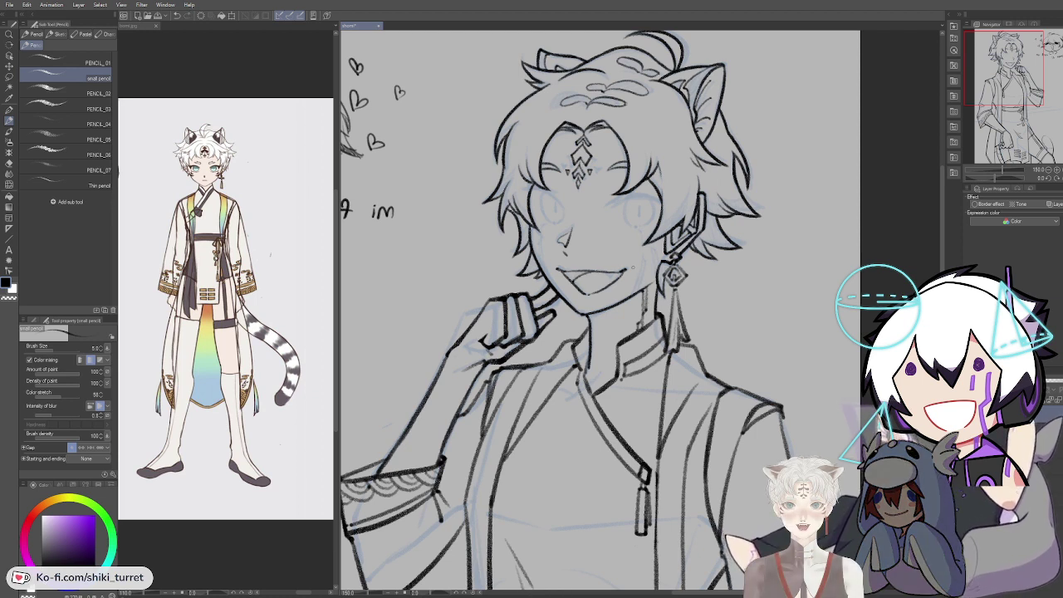
{"action": "key", "text": "c"}
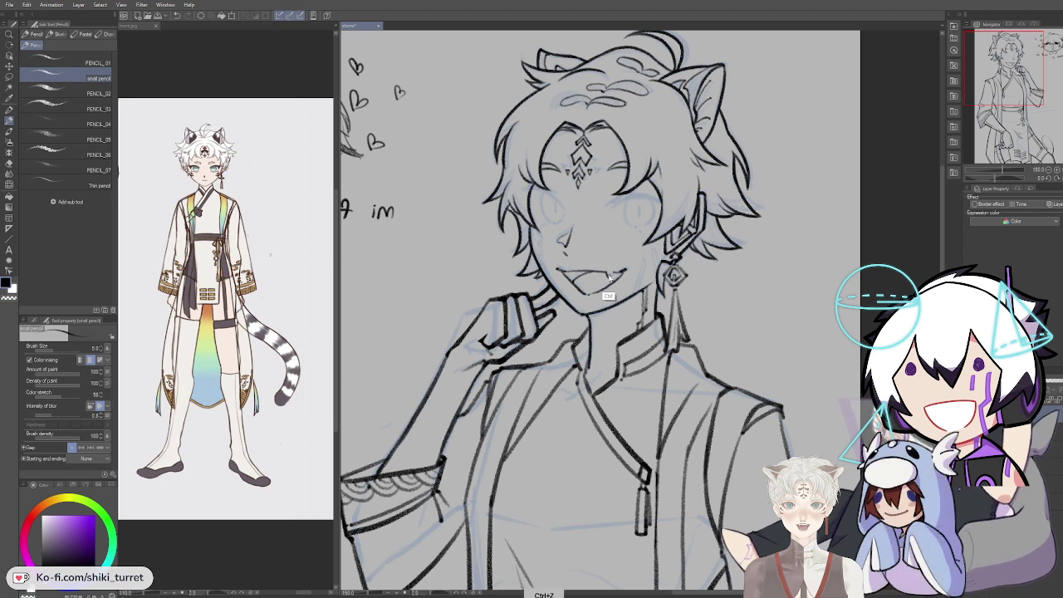
{"action": "key", "text": "ctrl+z"}
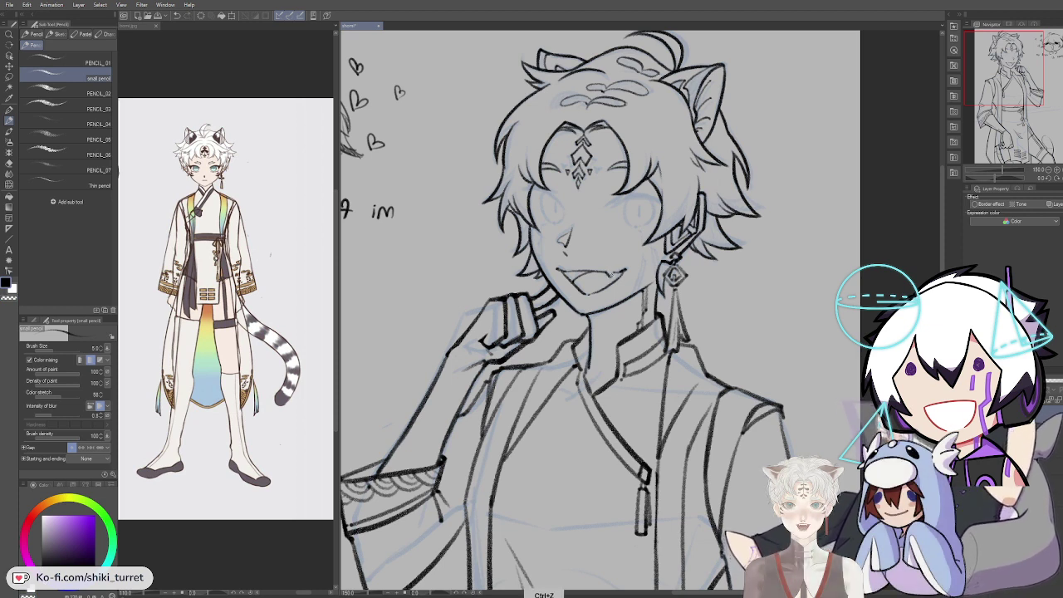
{"action": "key", "text": "c"}
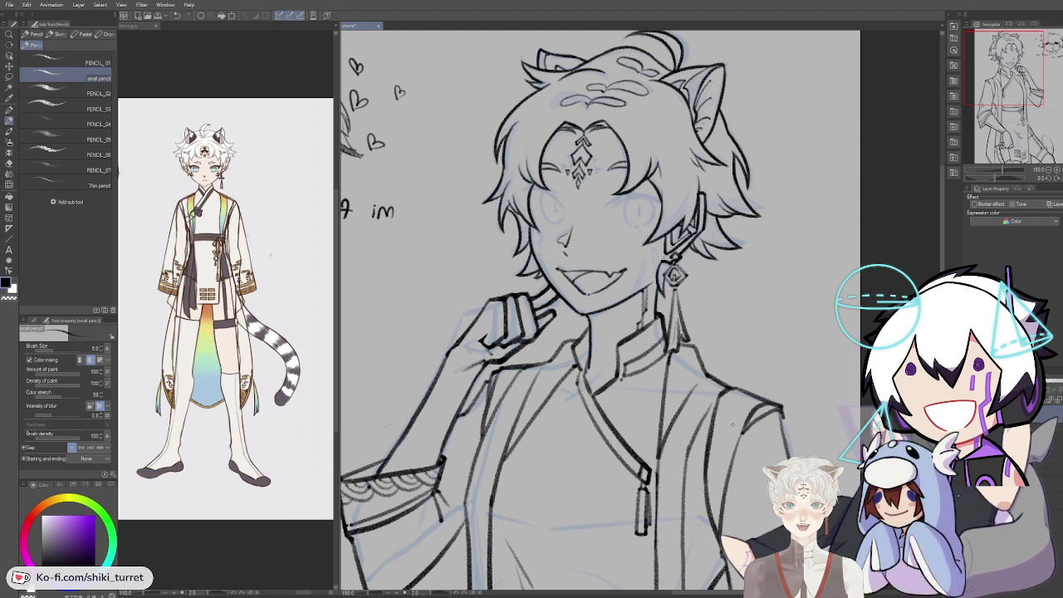
Step: Ink the upper lash line of the eye nearest the earring as a tapered curve, redoing uneven strokes
{"action": "key", "text": "space"}
{"action": "left_click_drag", "start_coordinate": [733, 424], "coordinate": [738, 434]}
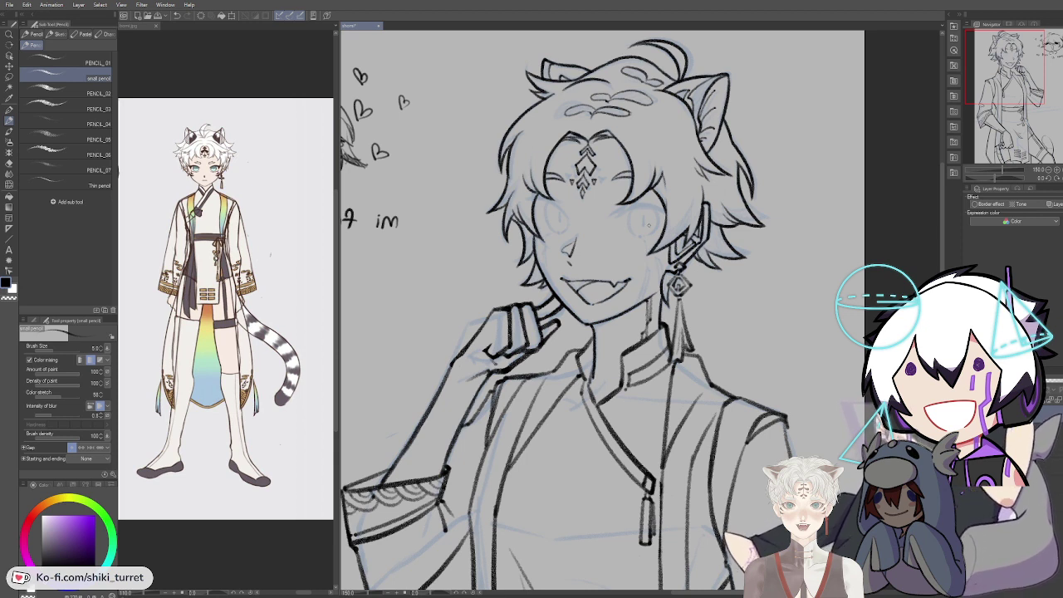
{"action": "key", "text": "ctrl+z"}
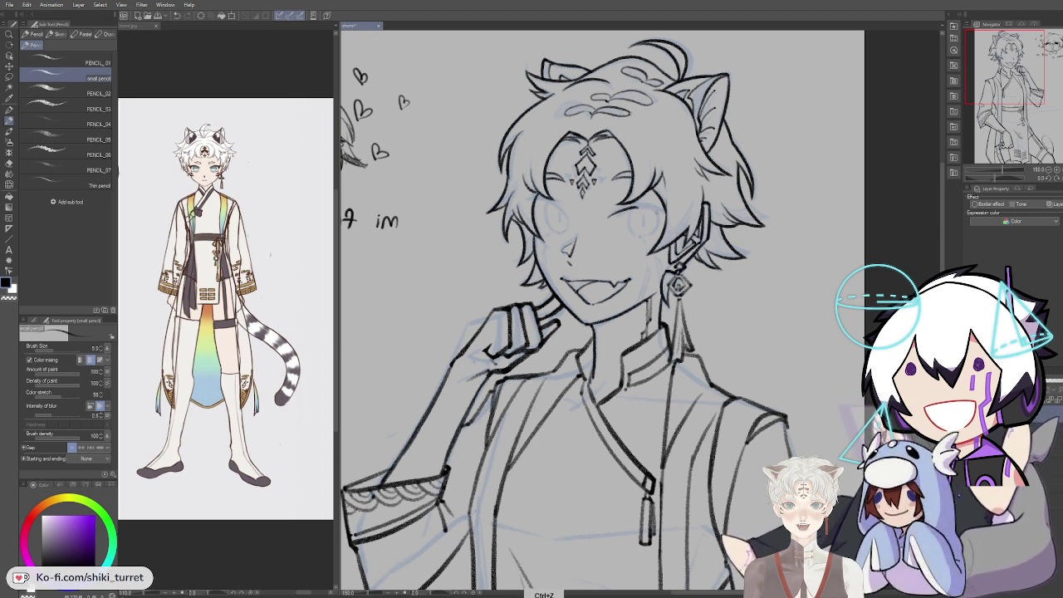
{"action": "mouse_move", "coordinate": [606, 217]}
{"action": "left_mouse_down"}
{"action": "mouse_move", "coordinate": [676, 214]}
{"action": "mouse_move", "coordinate": [618, 214]}
{"action": "mouse_move", "coordinate": [673, 220]}
{"action": "mouse_move", "coordinate": [628, 213]}
{"action": "mouse_move", "coordinate": [656, 216]}
{"action": "left_mouse_up"}
{"action": "key", "text": "ctrl+z"}
{"action": "key", "text": "ctrl+z"}
{"action": "key", "text": "ctrl+z"}
{"action": "key", "text": "ctrl+z"}
{"action": "key", "text": "ctrl+z"}
{"action": "key", "text": "ctrl+z"}
{"action": "key", "text": "ctrl+z"}
{"action": "key", "text": "ctrl+z"}
{"action": "key", "text": "ctrl+z"}
{"action": "key", "text": "ctrl+z"}
{"action": "key", "text": "ctrl+z"}
{"action": "key", "text": "ctrl+z"}
{"action": "key", "text": "ctrl+z"}
{"action": "key", "text": "ctrl+z"}
{"action": "key", "text": "ctrl+z"}
{"action": "key", "text": "ctrl+z"}
{"action": "key", "text": "ctrl+z"}
{"action": "key", "text": "ctrl+z"}
{"action": "key", "text": "ctrl+z"}
{"action": "left_click_drag", "start_coordinate": [609, 216], "coordinate": [652, 215]}
{"action": "key", "text": "ctrl+z"}
{"action": "key", "text": "ctrl+z"}
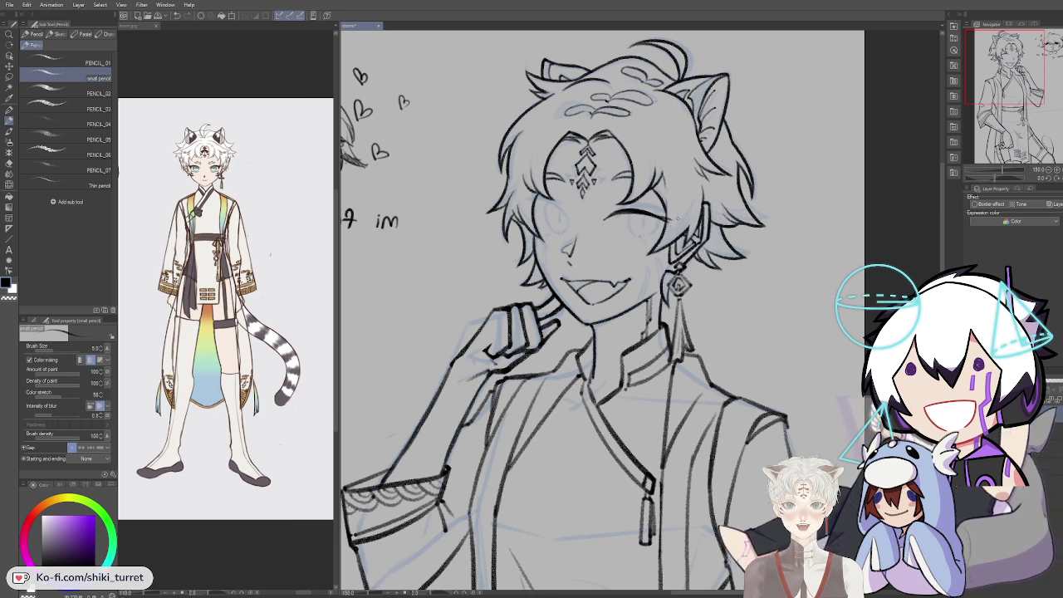
Step: Extend the near eye's upper lash line to its outer corner and clean up its edge
{"action": "key", "text": "ctrl+z"}
{"action": "left_click_drag", "start_coordinate": [646, 213], "coordinate": [676, 221]}
{"action": "key", "text": "c"}
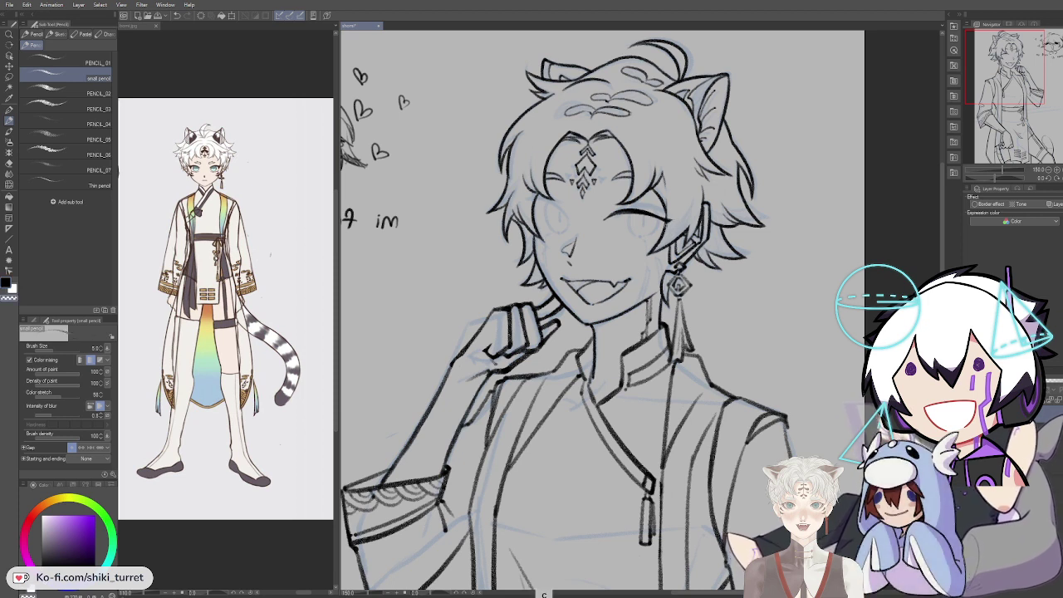
{"action": "key", "text": "c"}
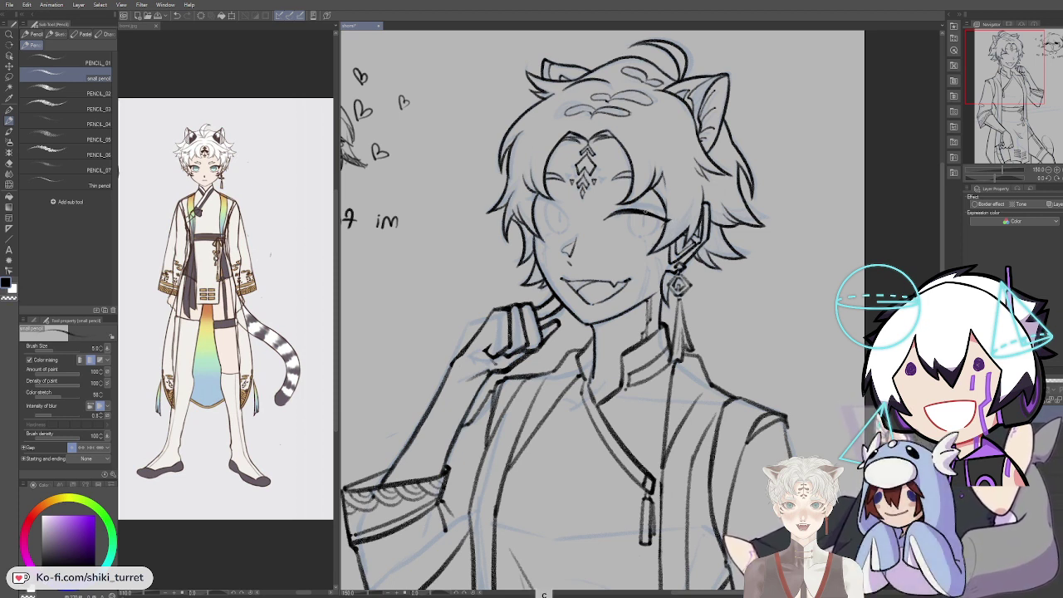
{"action": "key", "text": "ctrl+z"}
{"action": "key", "text": "ctrl+z"}
Step: Thicken the near eye's lash line, then ink its round iris, slit pupil and short lower lash marks
{"action": "key", "text": "ctrl+z"}
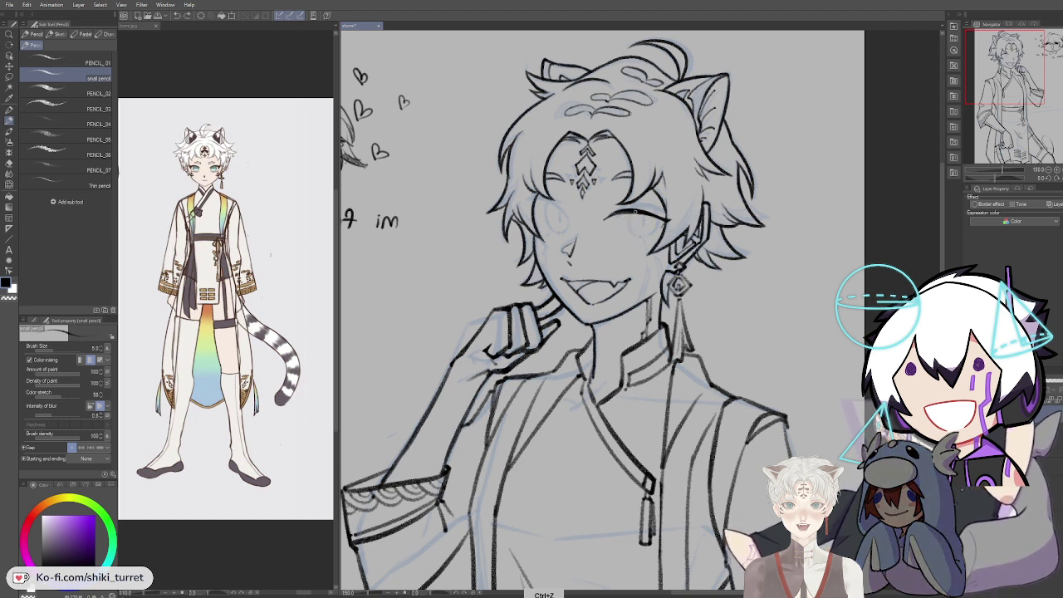
{"action": "key", "text": "ctrl+z"}
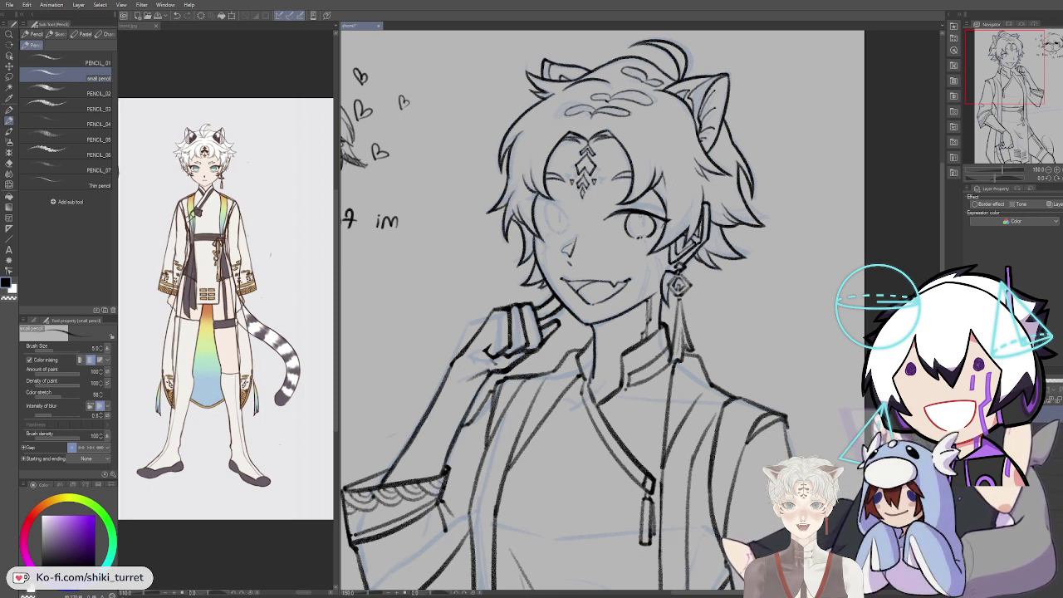
{"action": "key", "text": "ctrl+z"}
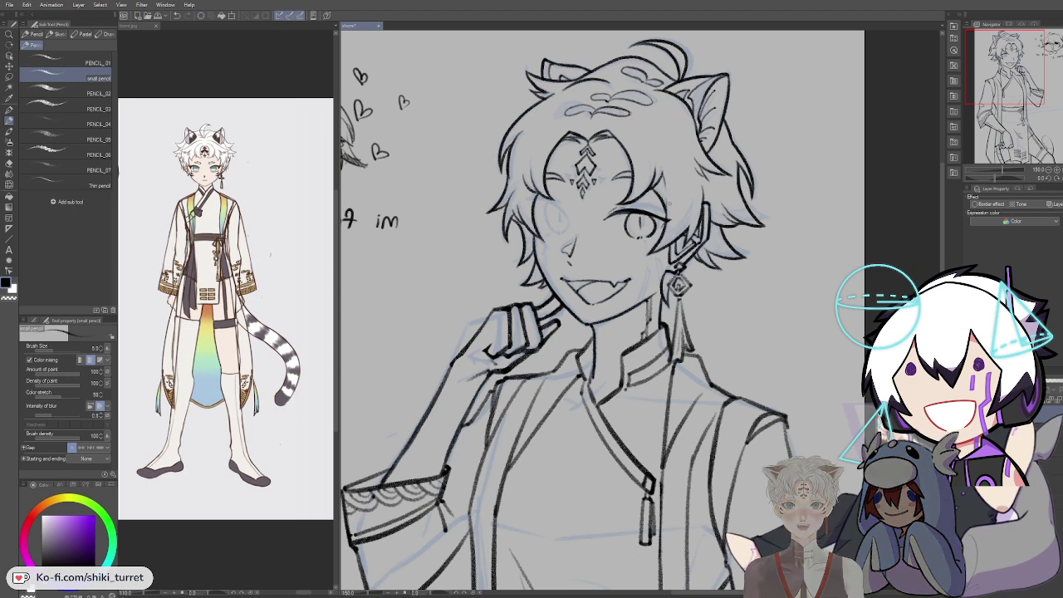
Step: Mirror the view and ink the upper lash line of the far eye, redoing and trimming uneven strokes
{"action": "key", "text": "h"}
{"action": "key", "text": "ctrl+z"}
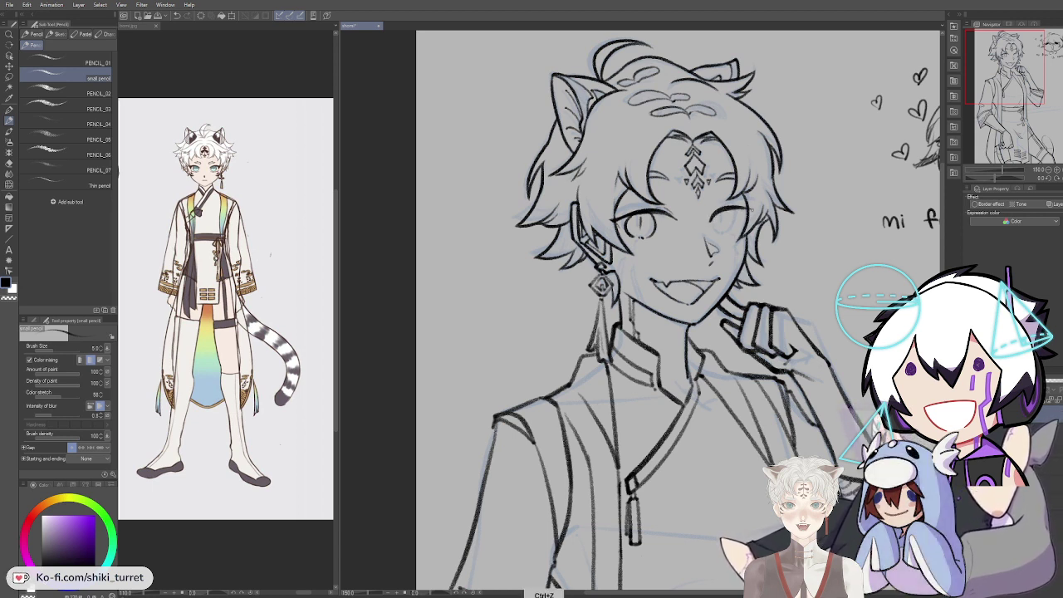
{"action": "key", "text": "c"}
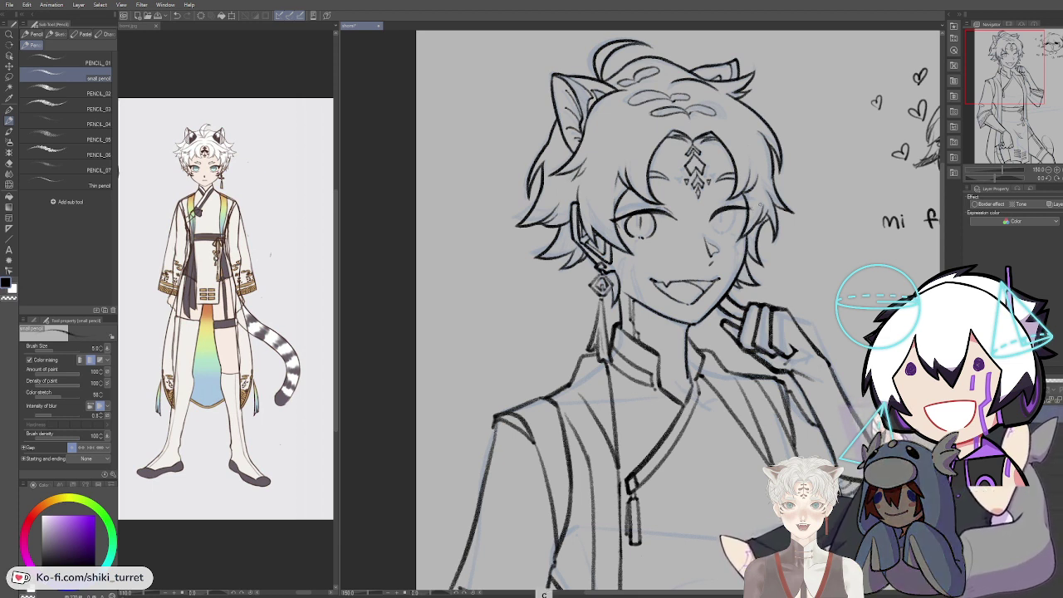
{"action": "key", "text": "ctrl+z"}
{"action": "key", "text": "c"}
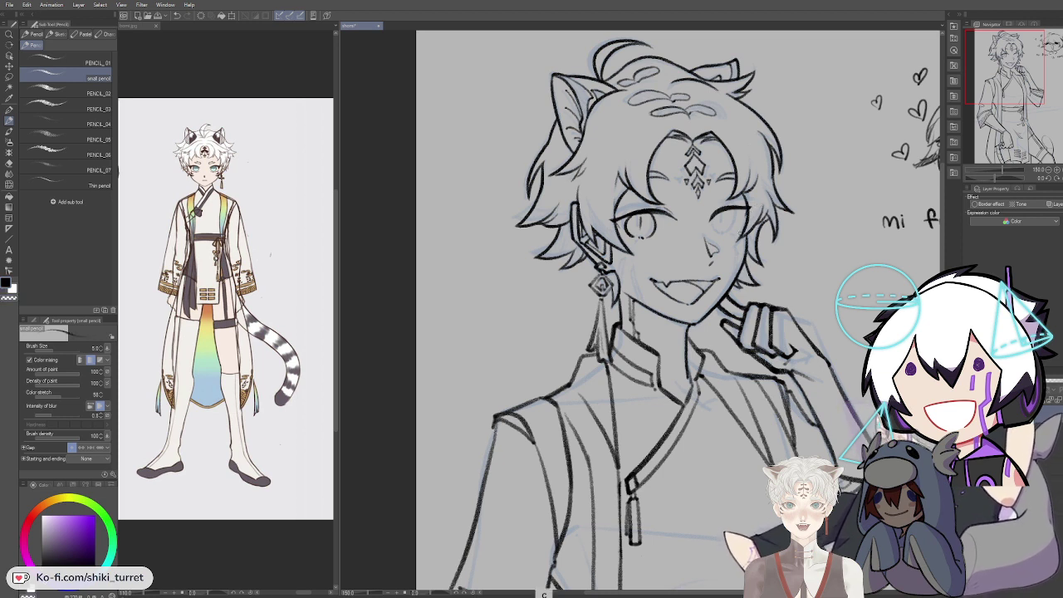
{"action": "key", "text": "ctrl+z"}
Step: Ink the far eye's iris outline and its short lower lash line over the sketch
{"action": "key", "text": "ctrl+z"}
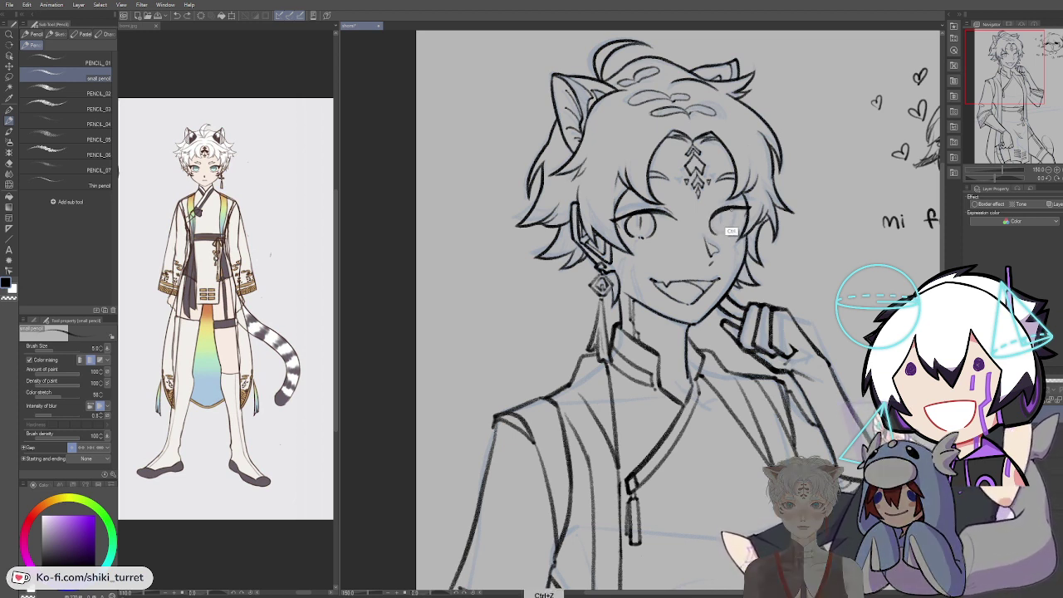
{"action": "key", "text": "ctrl+y"}
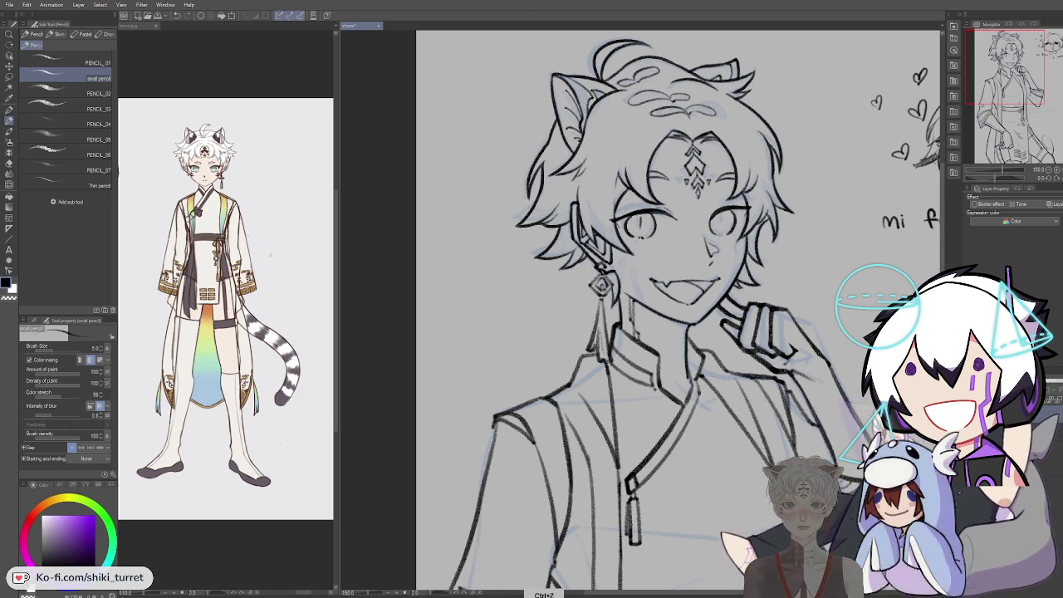
{"action": "key", "text": "c"}
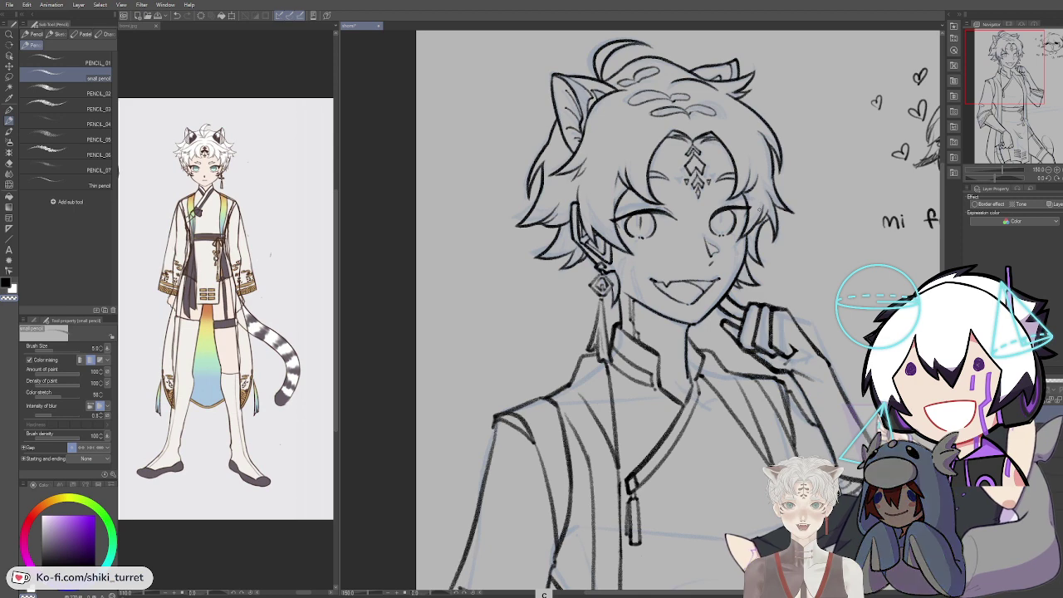
{"action": "key", "text": "g"}
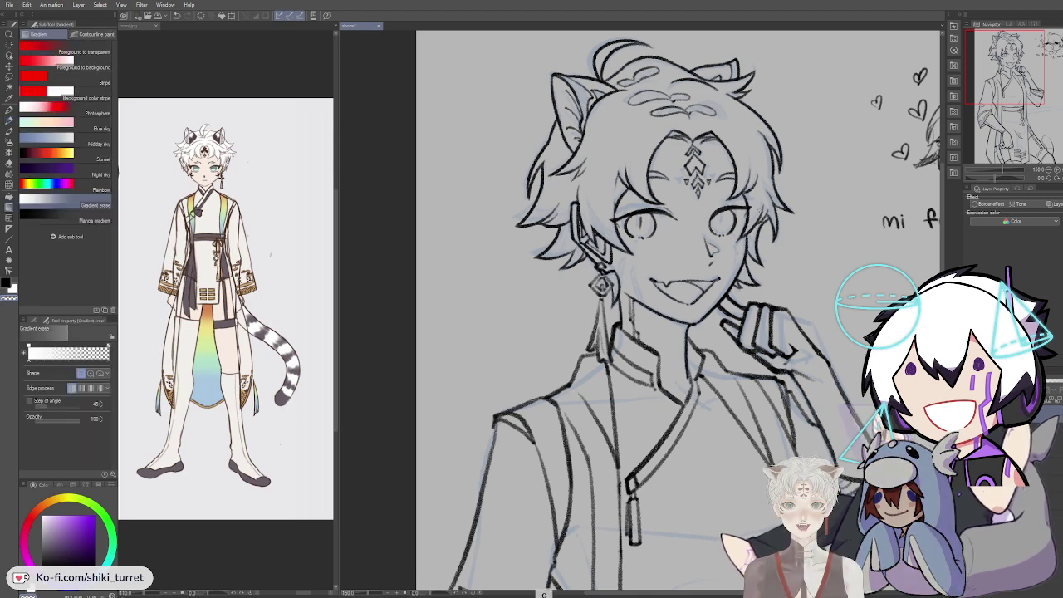
{"action": "key", "text": "r"}
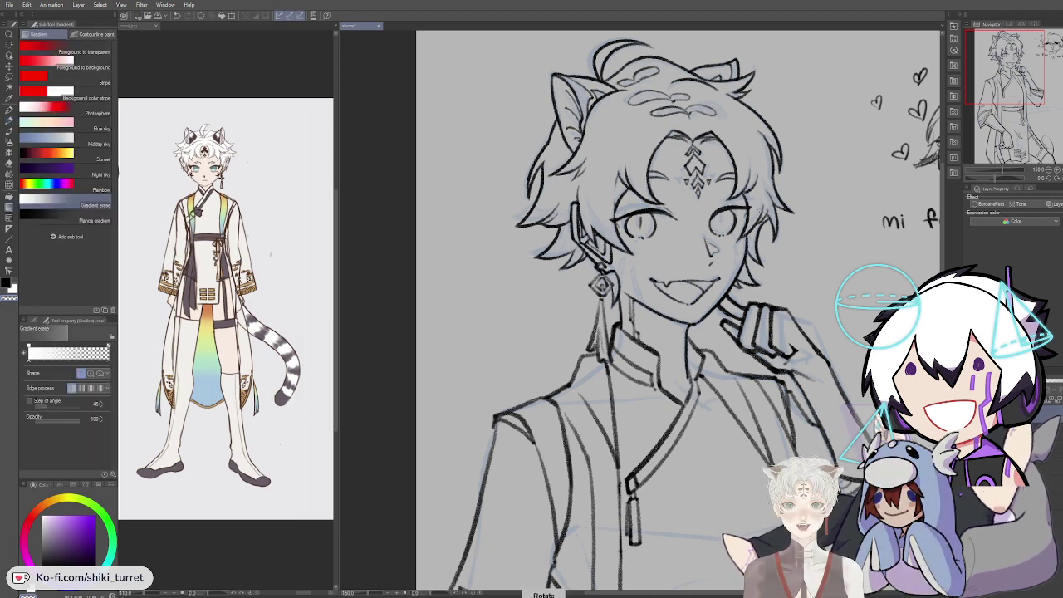
{"action": "key", "text": "p"}
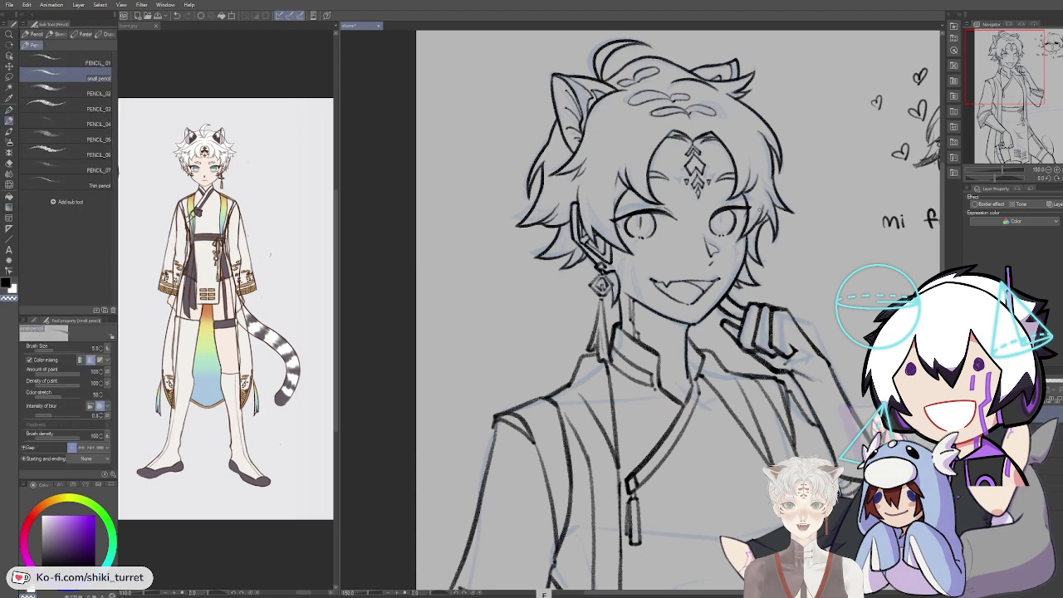
Step: Erase and redraw the near eye's slit pupil and add a matching slit pupil to the far eye
{"action": "key", "text": "c"}
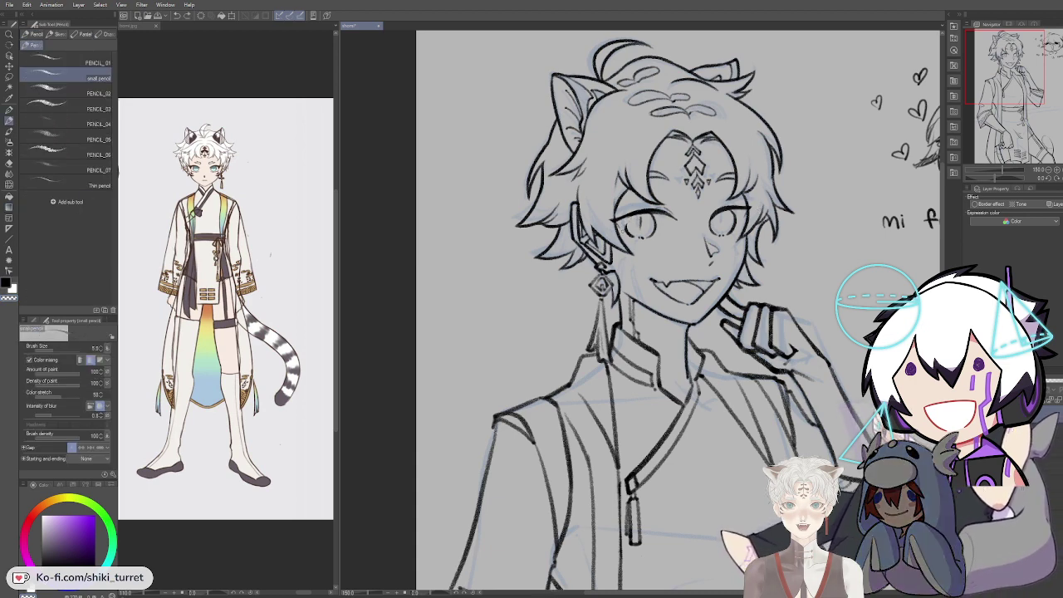
{"action": "key", "text": "c"}
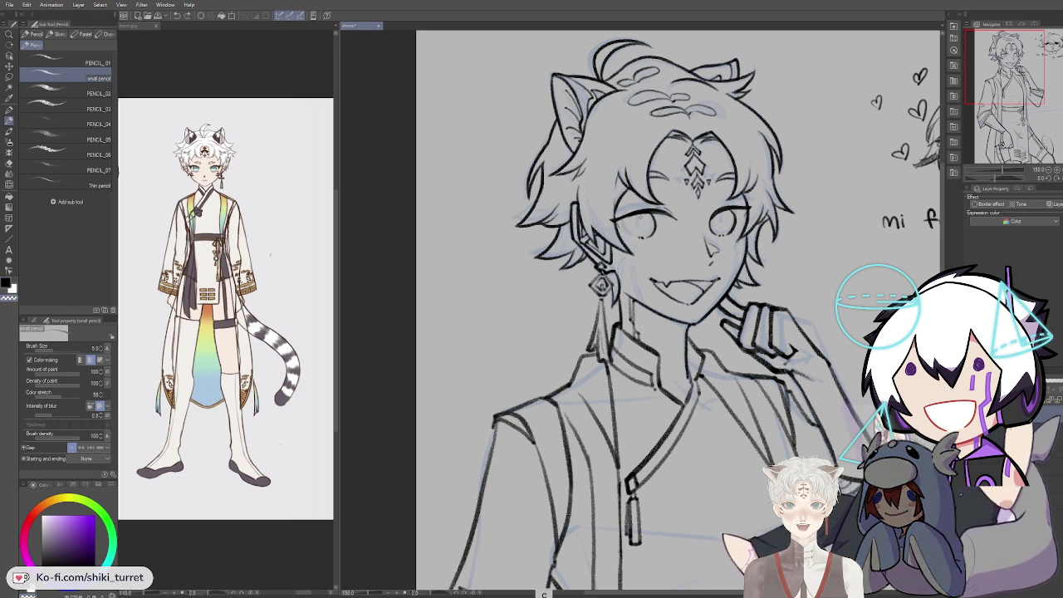
{"action": "key", "text": "ctrl+z"}
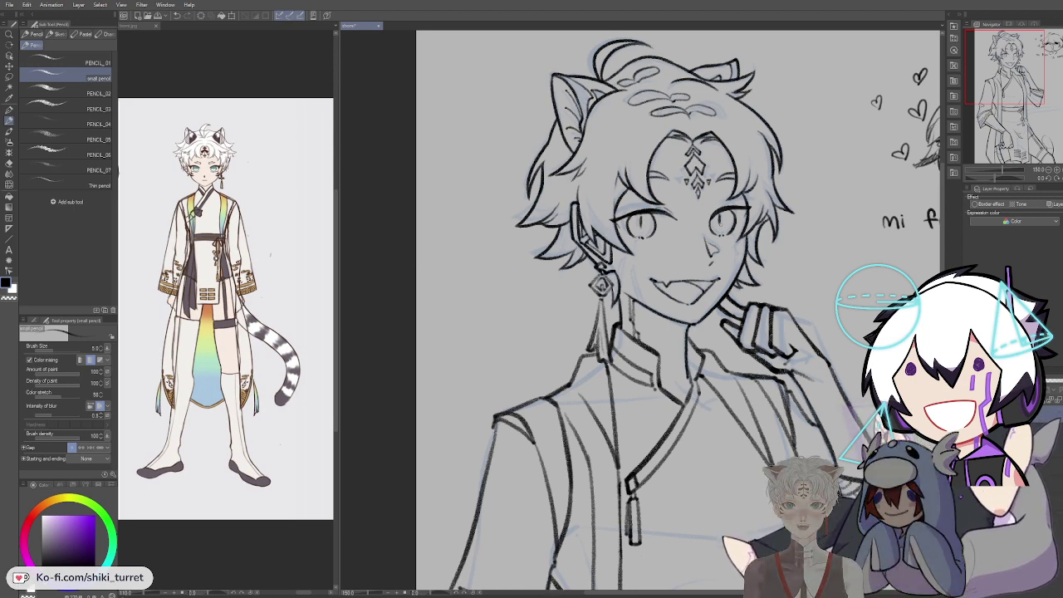
{"action": "key", "text": "ctrl+z"}
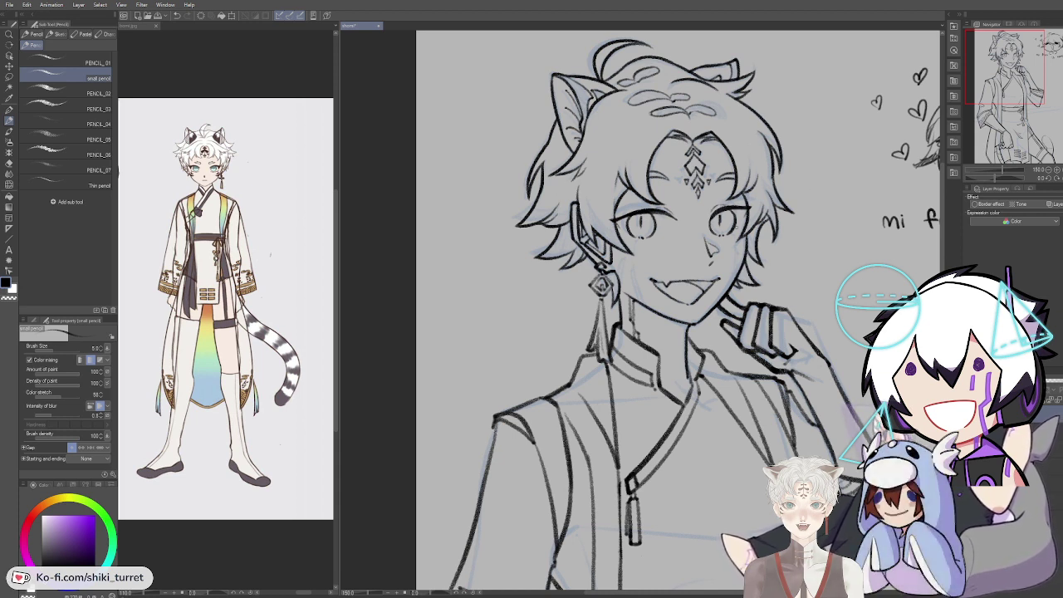
Step: Ink the far cheek's contour between the eye and the jaw, redoing uneven strokes, and return the view to its unmirrored orientation
{"action": "key", "text": "ctrl+z"}
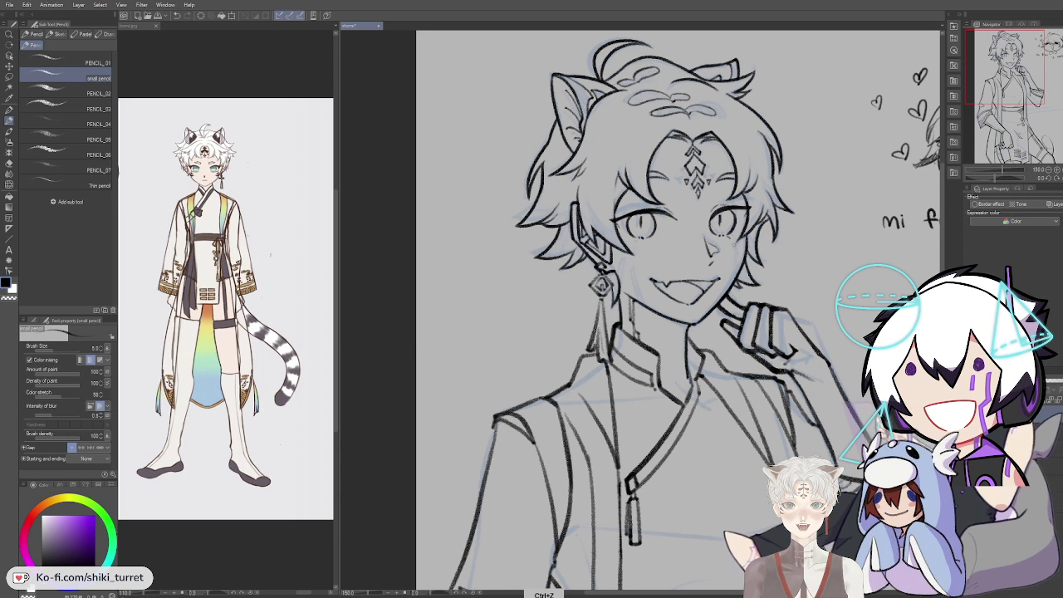
{"action": "left_click_drag", "start_coordinate": [733, 239], "coordinate": [734, 280]}
{"action": "key", "text": "ctrl+z"}
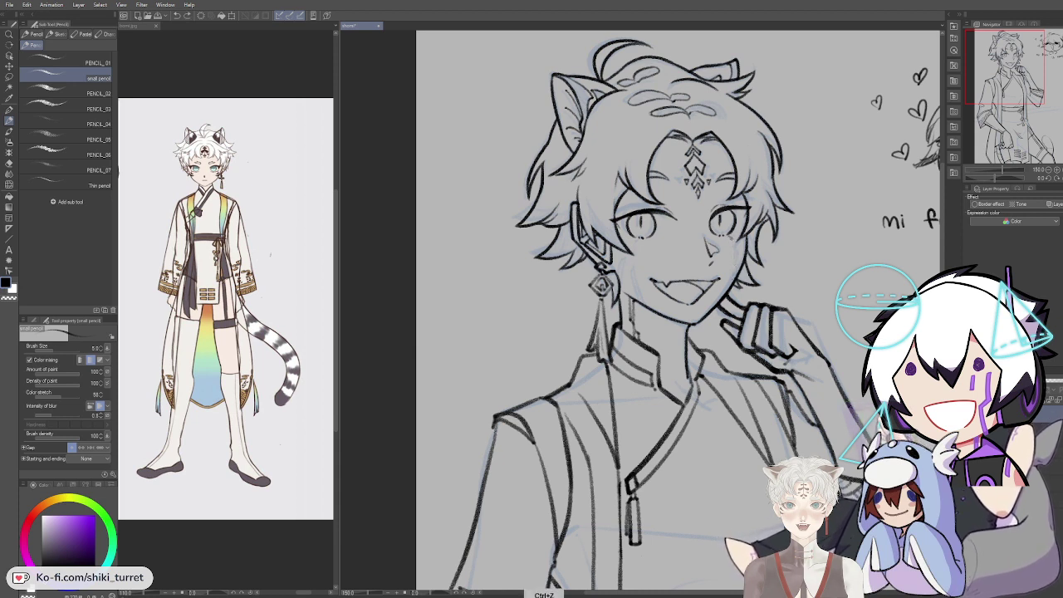
{"action": "key", "text": "ctrl+z"}
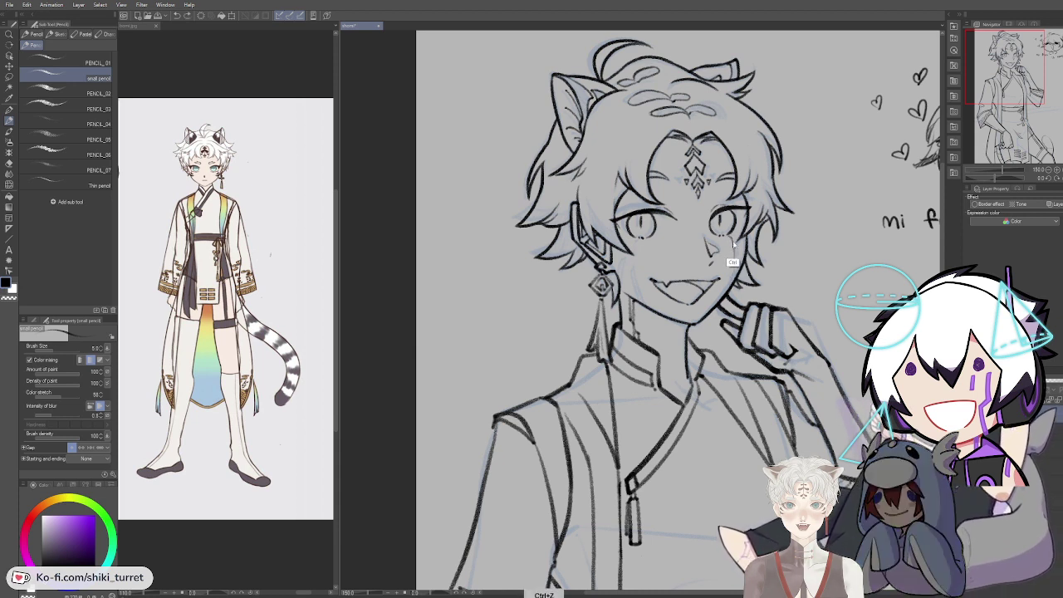
{"action": "left_click_drag", "start_coordinate": [732, 238], "coordinate": [735, 268]}
{"action": "key", "text": "ctrl+z"}
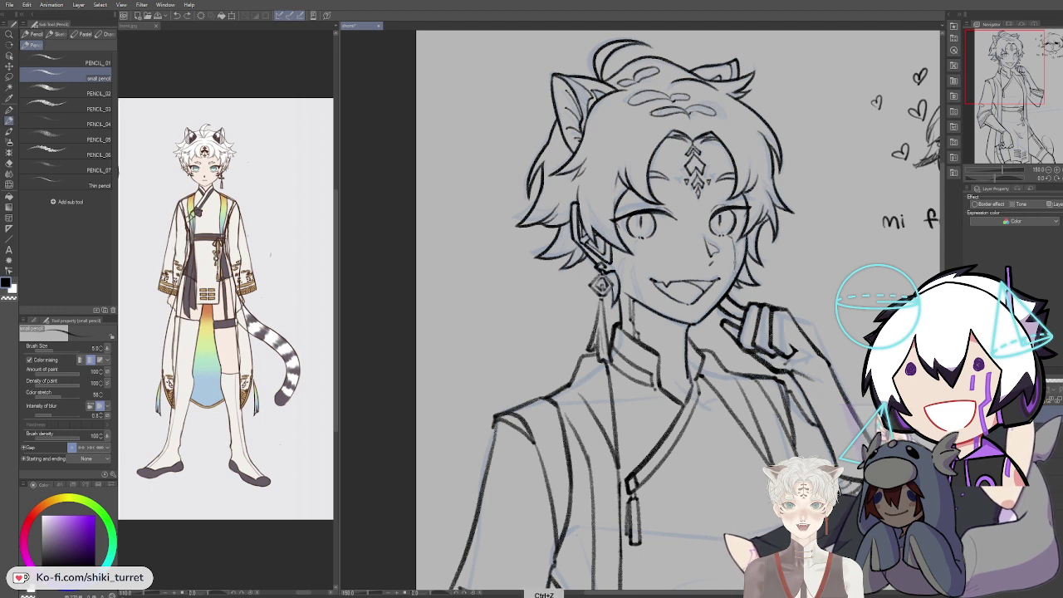
{"action": "key", "text": "ctrl+z"}
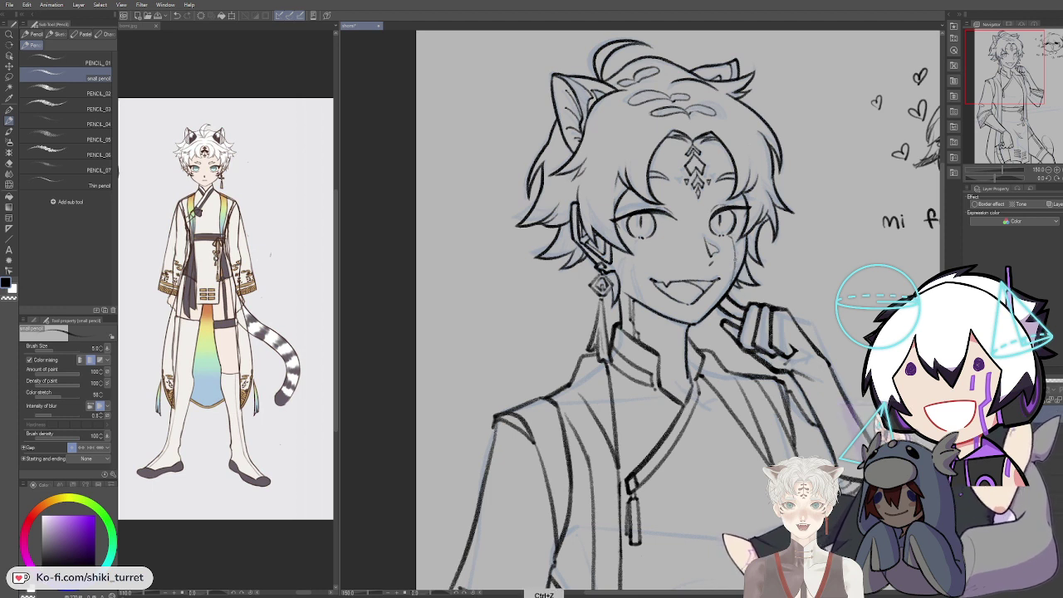
{"action": "left_click_drag", "start_coordinate": [735, 264], "coordinate": [734, 283]}
{"action": "key", "text": "ctrl+z"}
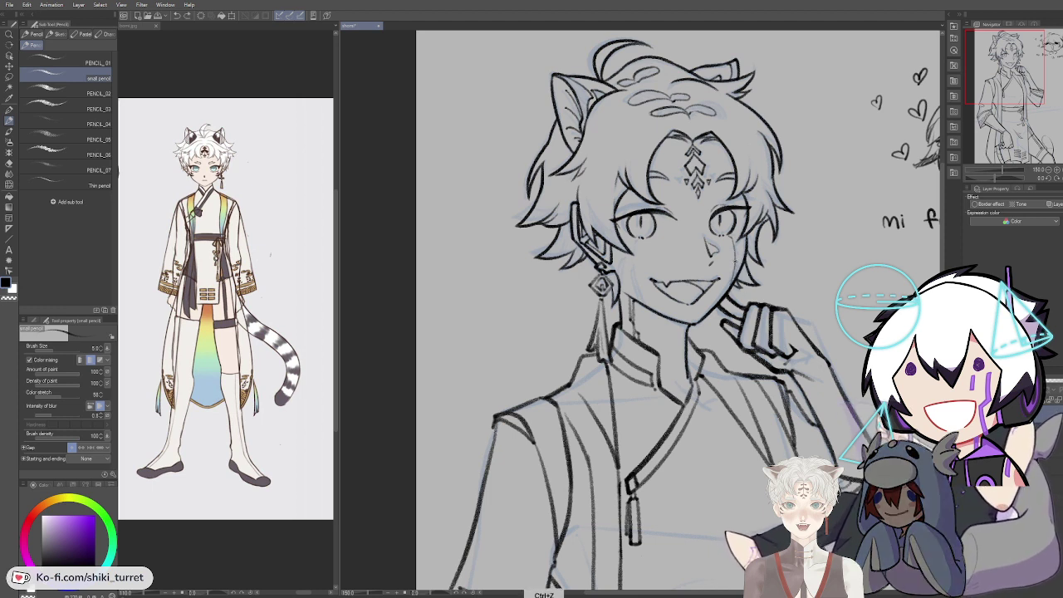
{"action": "key", "text": "ctrl+z"}
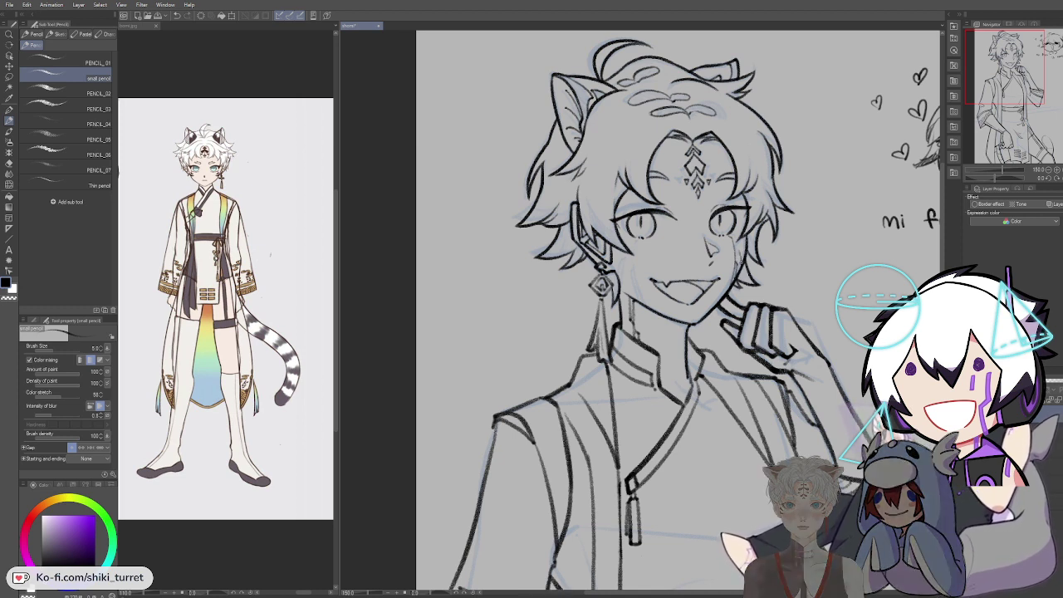
{"action": "key", "text": "ctrl+z"}
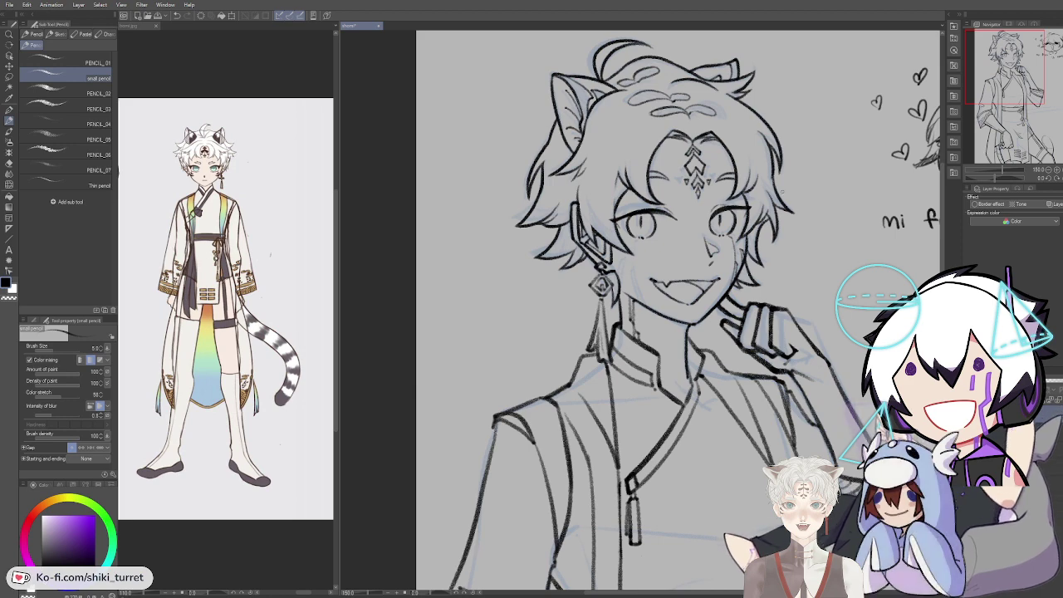
{"action": "key", "text": "h"}
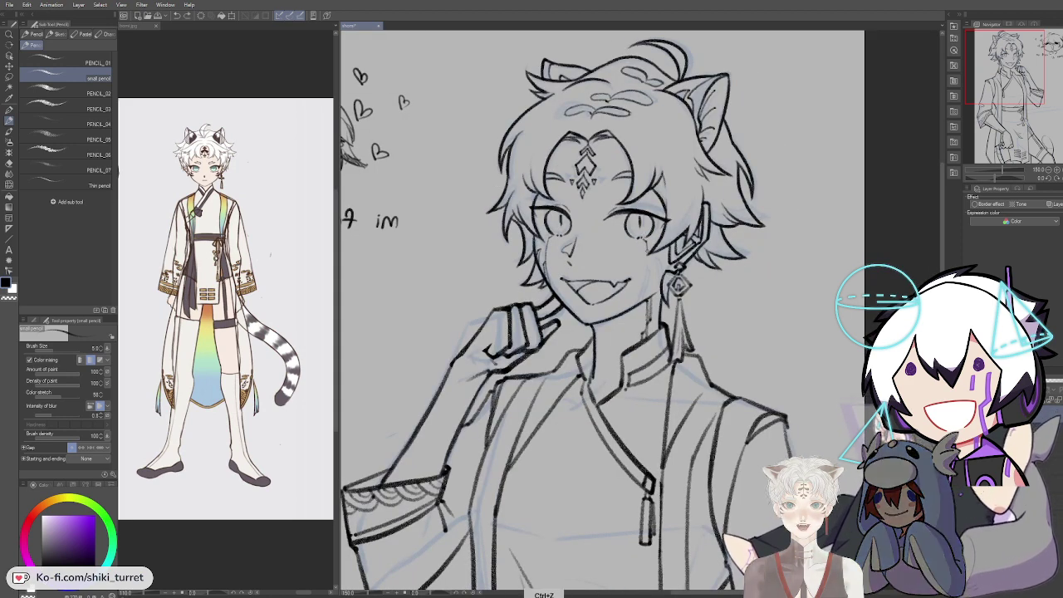
Step: Undo the uneven strokes on the cheek contour beside the earring and re-ink a short line along the jaw there
{"action": "key", "text": "ctrl+z"}
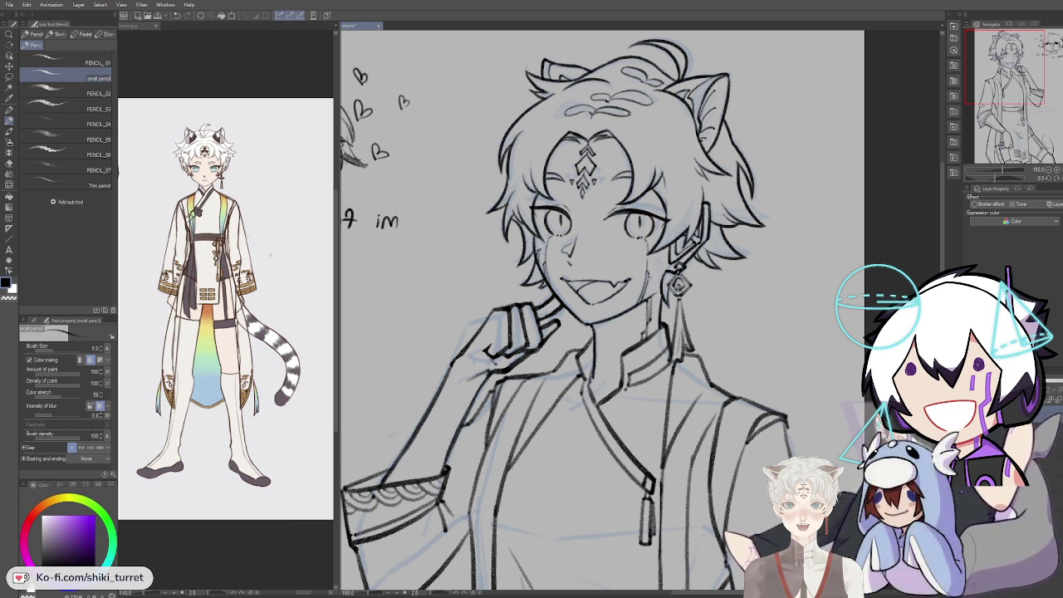
{"action": "key", "text": "ctrl+z"}
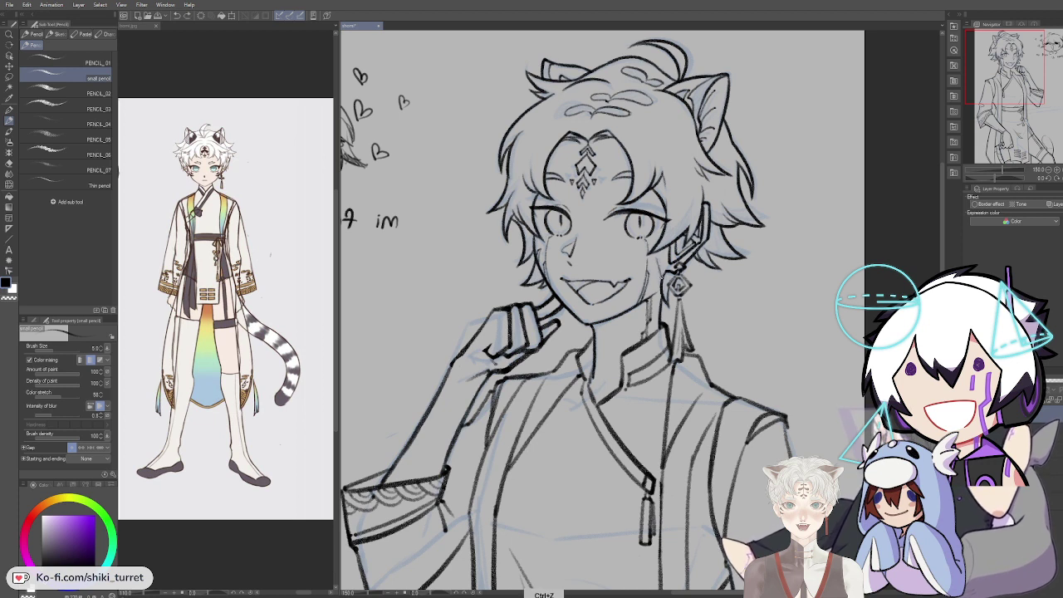
{"action": "key", "text": "ctrl+z"}
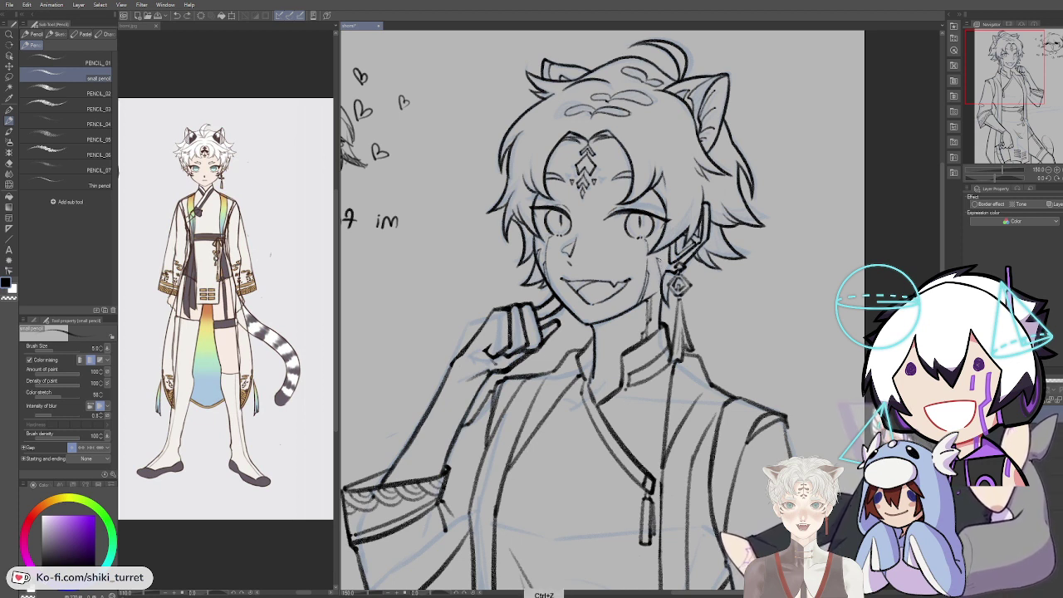
{"action": "left_click_drag", "start_coordinate": [660, 259], "coordinate": [666, 276]}
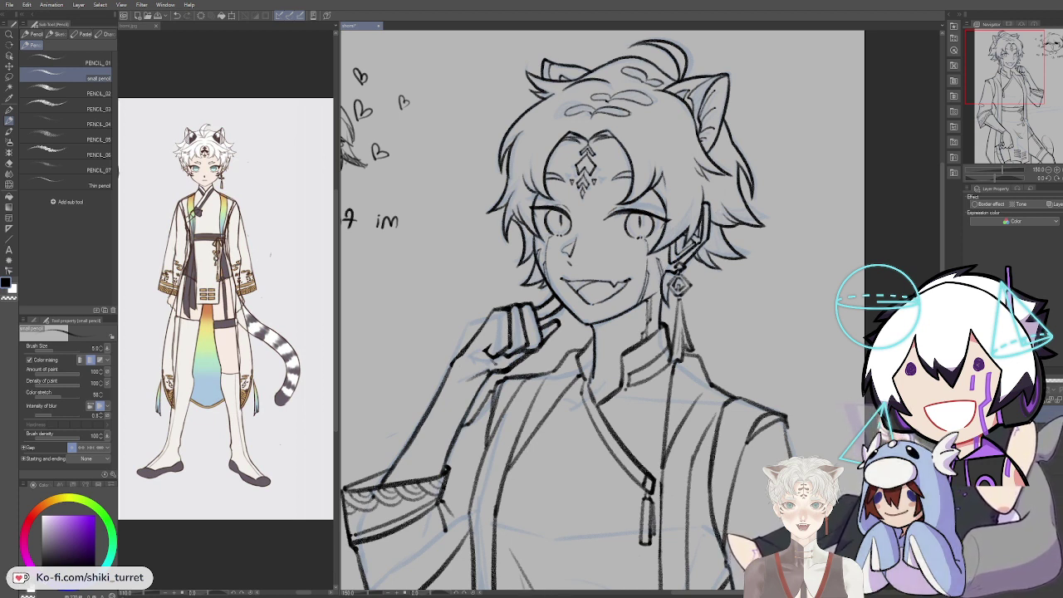
Step: Erase the rough line on the neck between the jaw and collar and redraw it thinner, undoing uneven attempts
{"action": "key", "text": "e"}
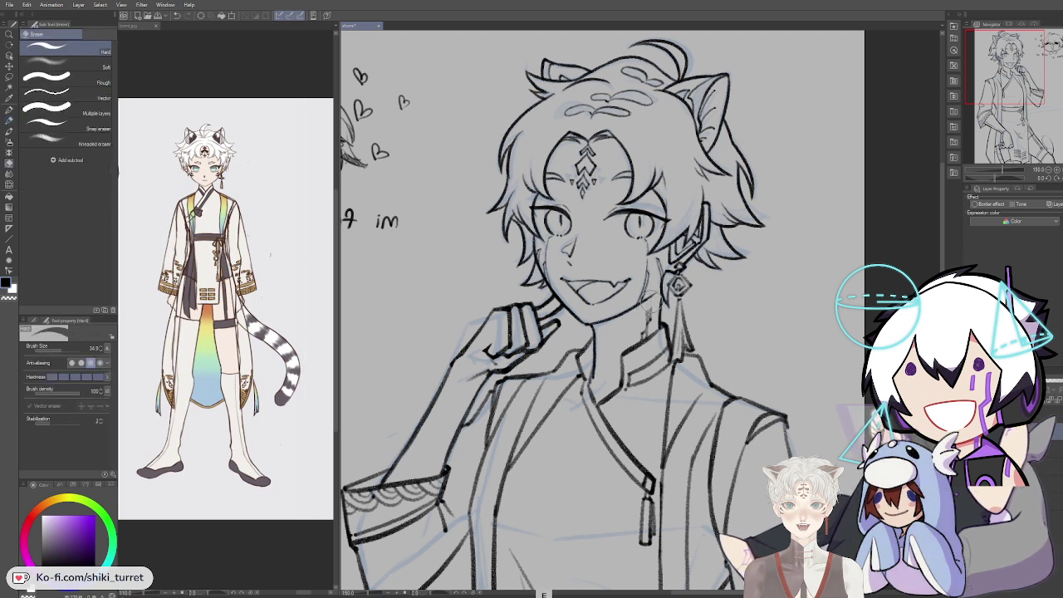
{"action": "left_click_drag", "start_coordinate": [652, 301], "coordinate": [643, 331]}
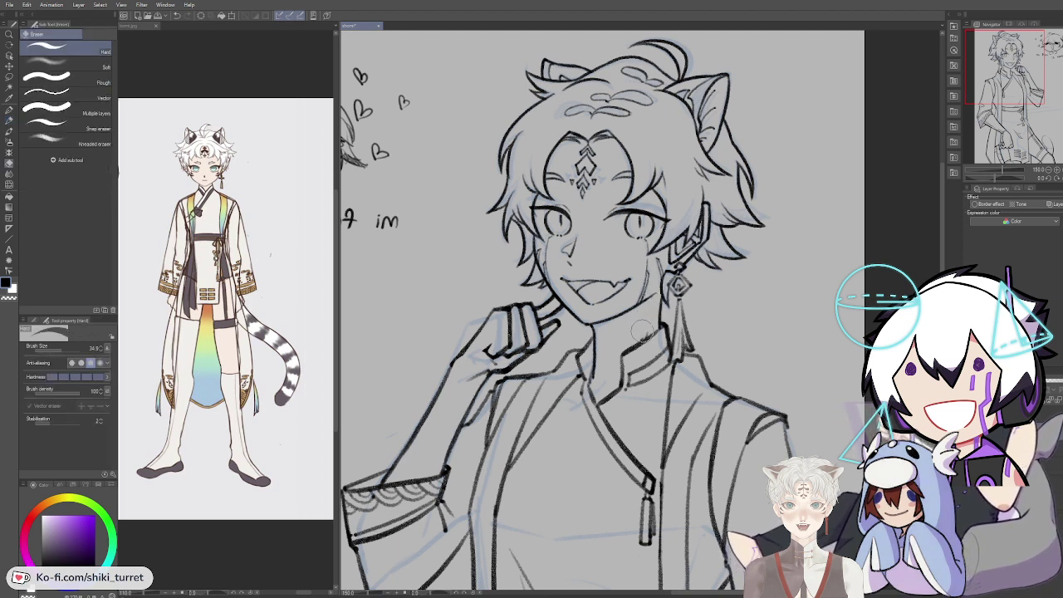
{"action": "key", "text": "p"}
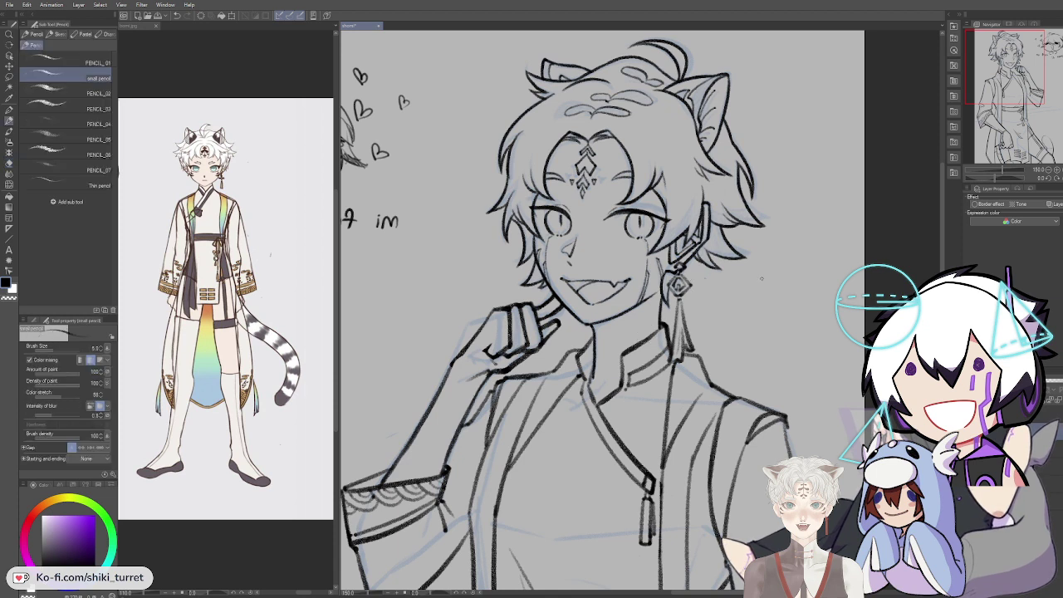
{"action": "key", "text": "ctrl+z"}
{"action": "left_click_drag", "start_coordinate": [645, 300], "coordinate": [647, 339]}
{"action": "key", "text": "ctrl+z"}
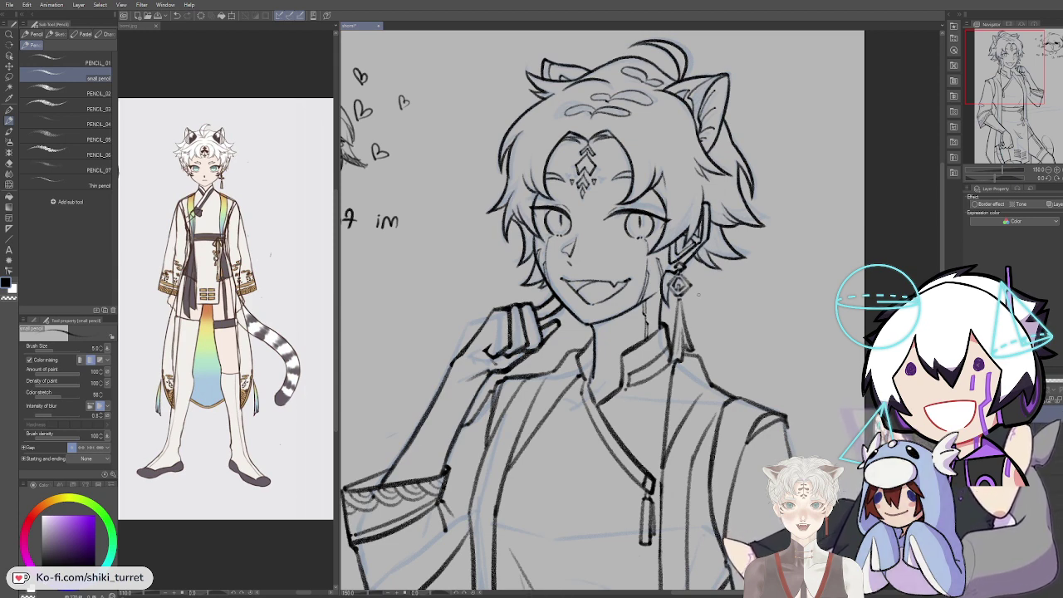
Step: Flip the view back to its unmirrored orientation and check the inked face up close, undoing a stray stroke near the eye
{"action": "left_click_drag", "start_coordinate": [776, 351], "coordinate": [784, 344]}
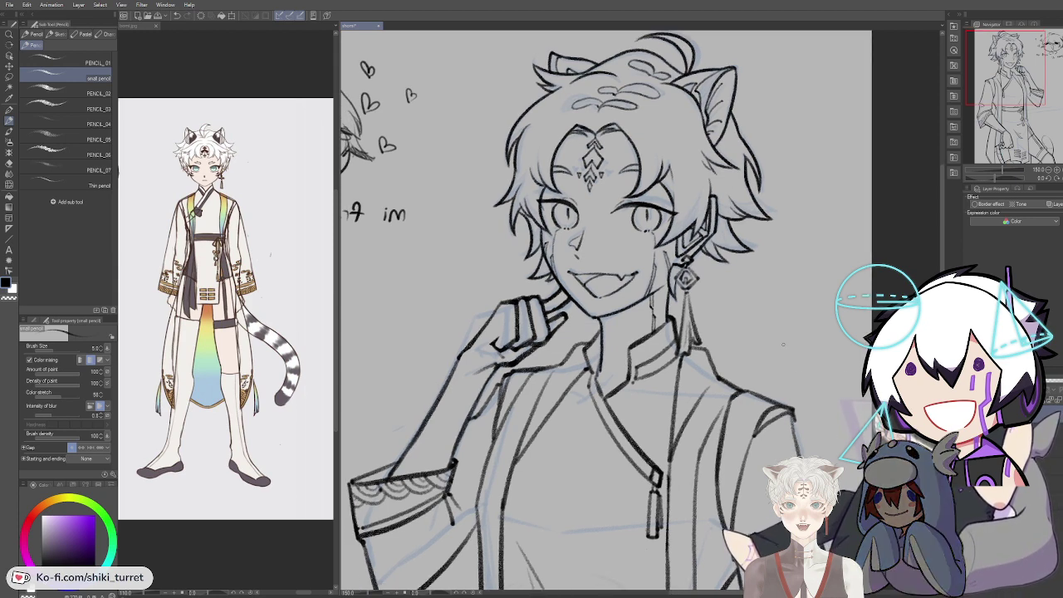
{"action": "key", "text": "h"}
{"action": "left_click_drag", "start_coordinate": [812, 305], "coordinate": [770, 285]}
{"action": "scroll", "coordinate": [770, 285], "scroll_direction": "down", "scroll_amount": 4}
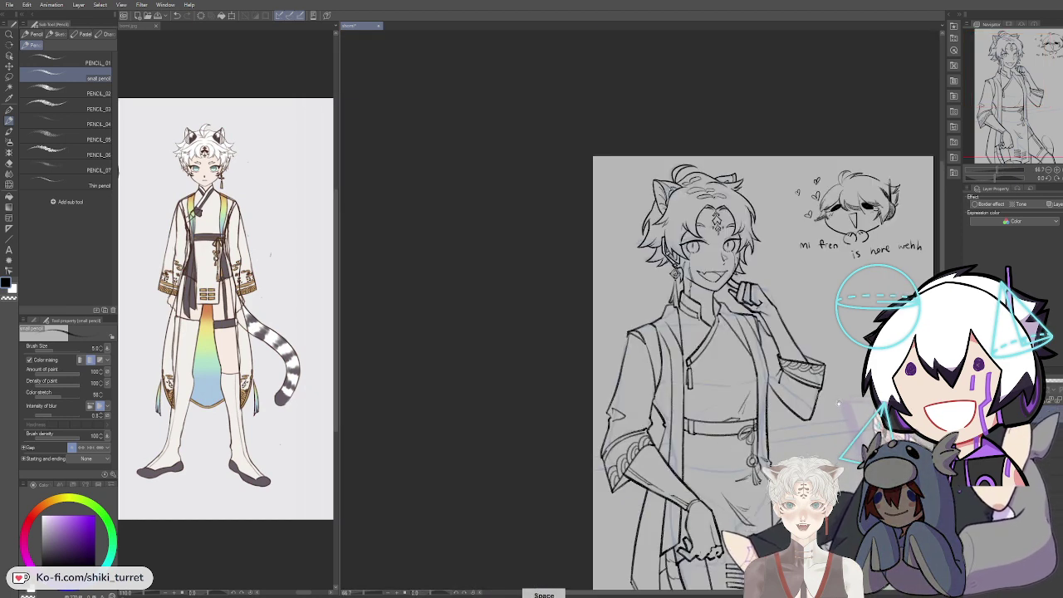
{"action": "scroll", "coordinate": [928, 352], "scroll_direction": "up", "scroll_amount": 3}
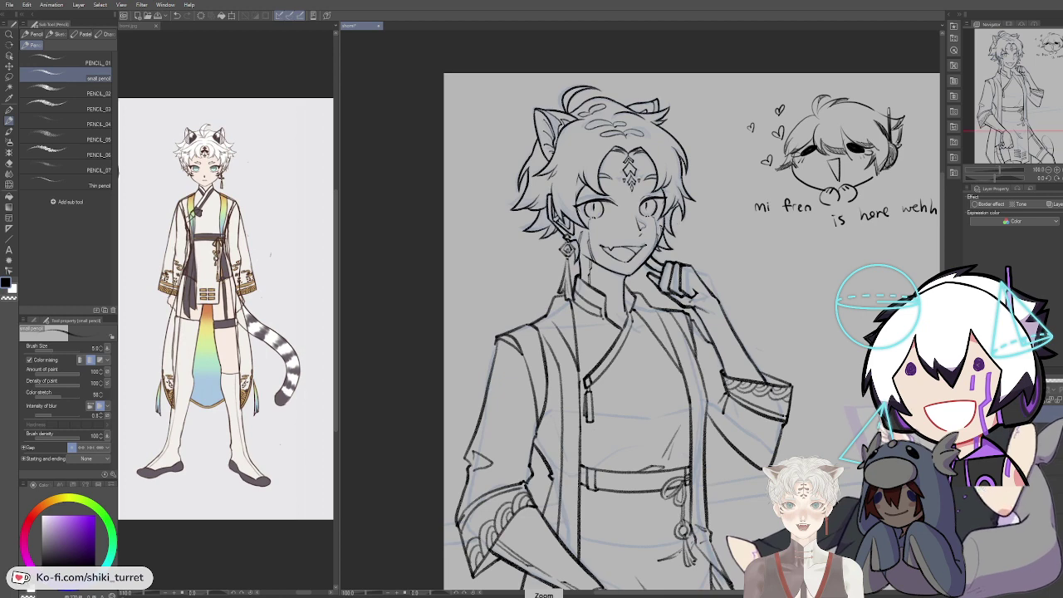
{"action": "scroll", "coordinate": [702, 262], "scroll_direction": "up", "scroll_amount": 2}
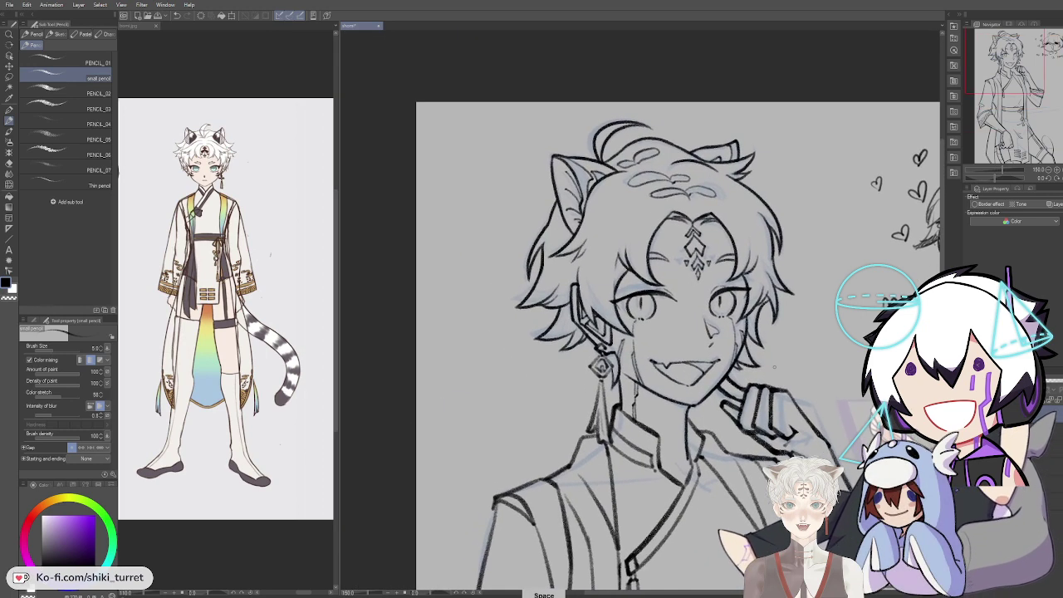
{"action": "left_click_drag", "start_coordinate": [607, 299], "coordinate": [639, 295]}
{"action": "key", "text": "ctrl+z"}
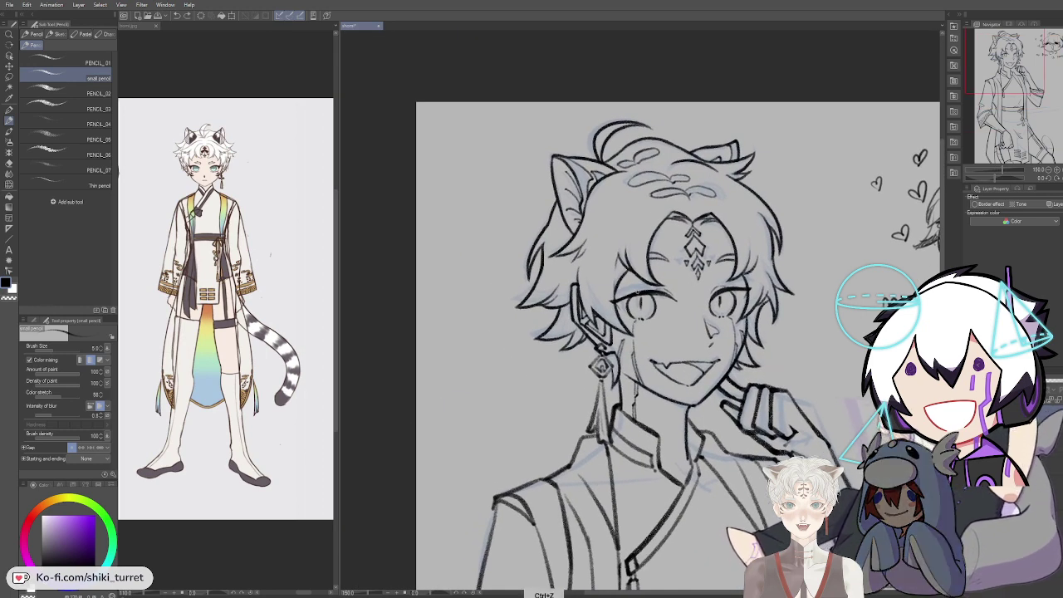
{"action": "key", "text": "c"}
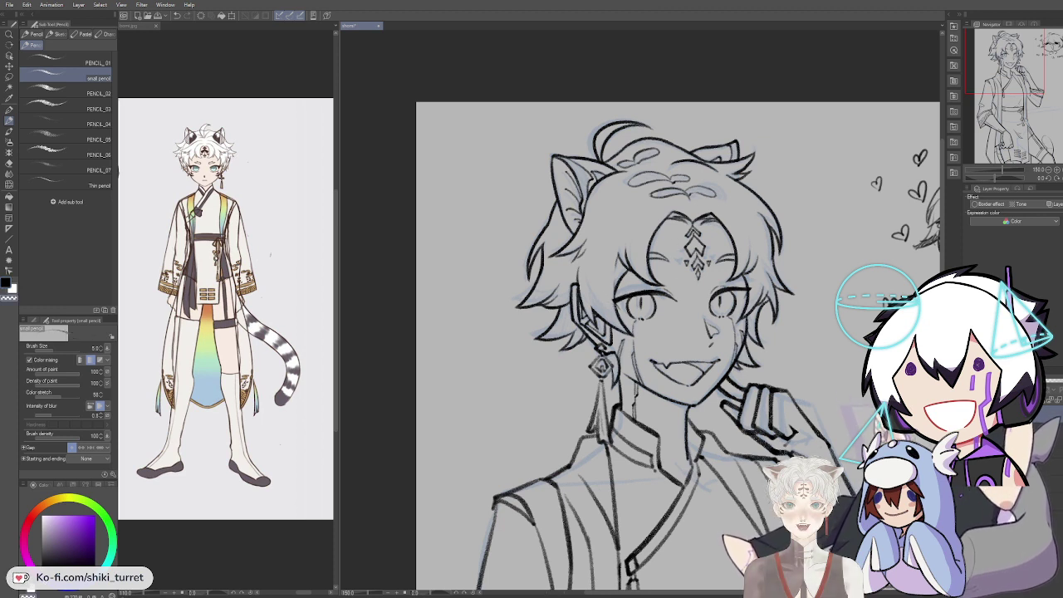
{"action": "key", "text": "c"}
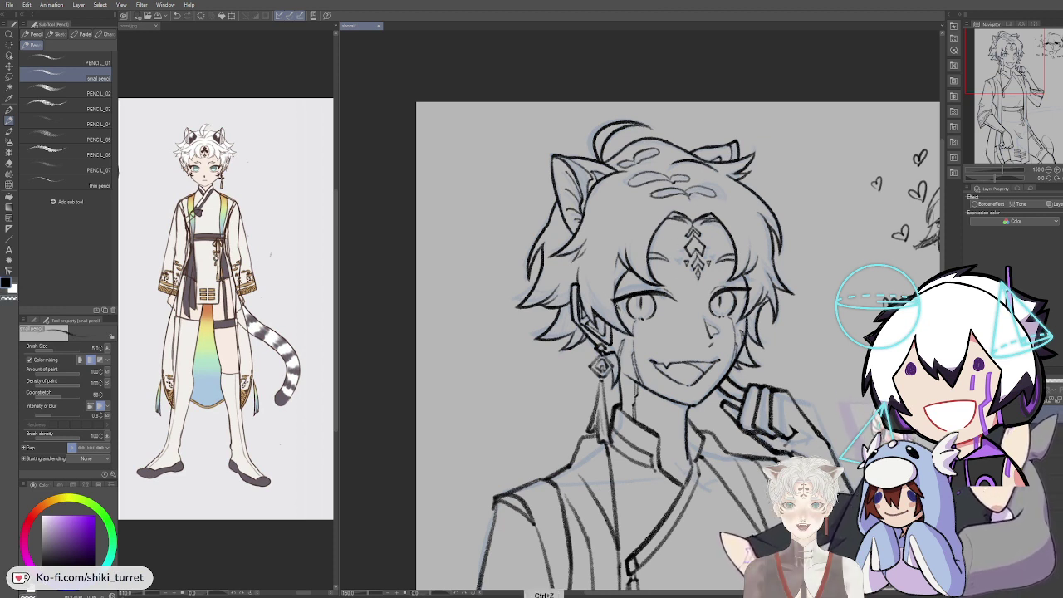
{"action": "key", "text": "c"}
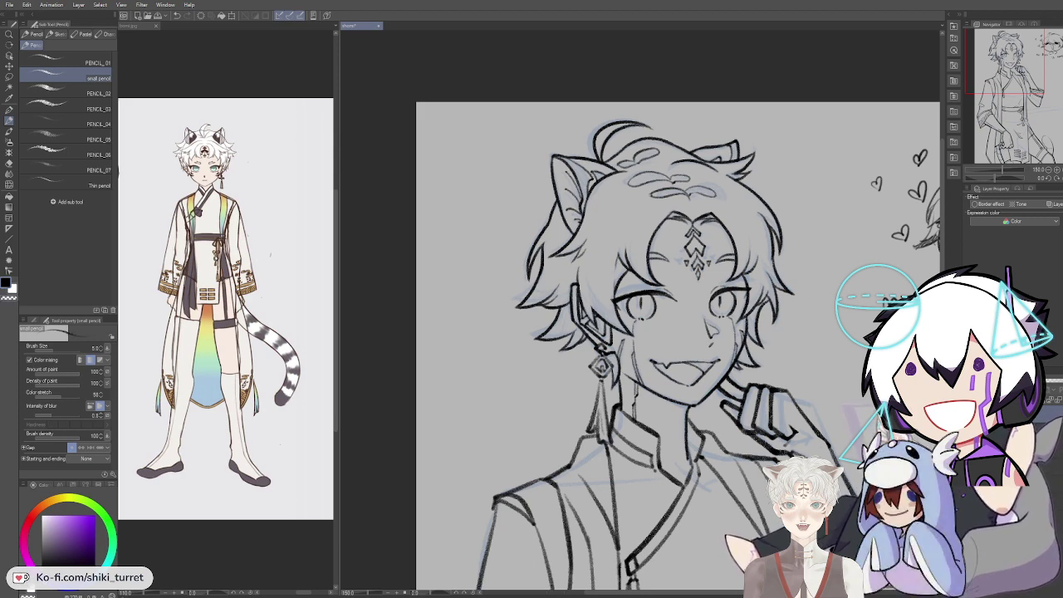
Step: Examine the whole figure's line art at reduced zoom, from the head down to the legs
{"action": "left_click_drag", "start_coordinate": [843, 456], "coordinate": [806, 394]}
{"action": "scroll", "coordinate": [806, 393], "scroll_direction": "down", "scroll_amount": 1}
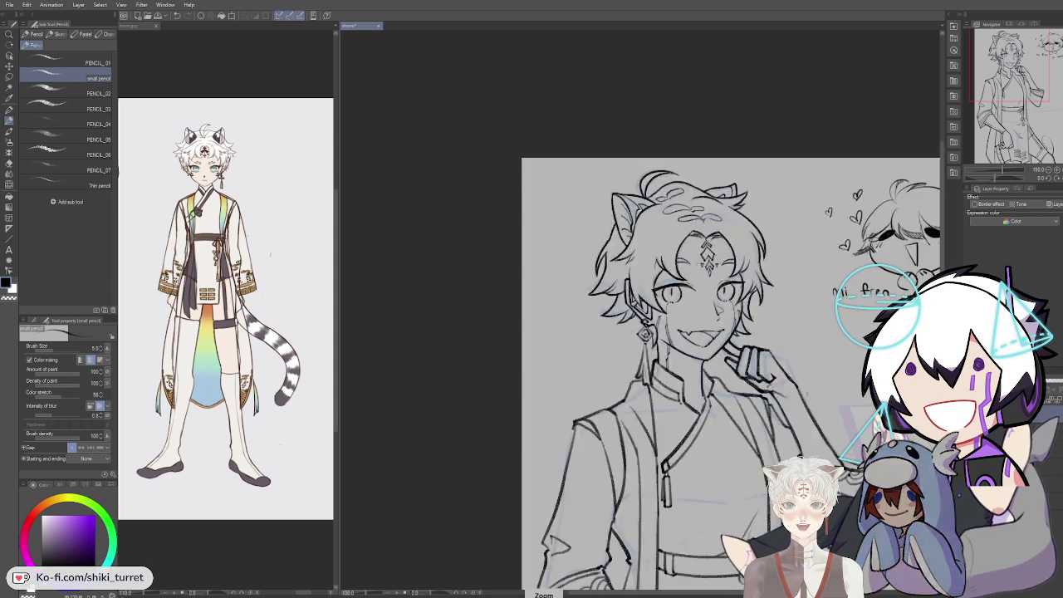
{"action": "left_click_drag", "start_coordinate": [831, 440], "coordinate": [753, 416]}
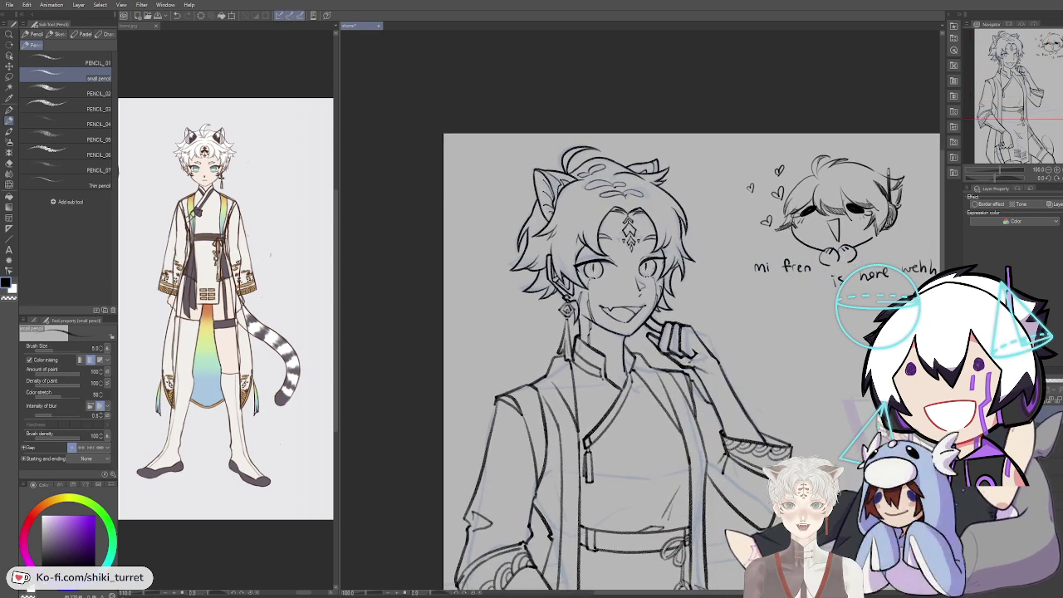
{"action": "key", "text": "ctrl+z"}
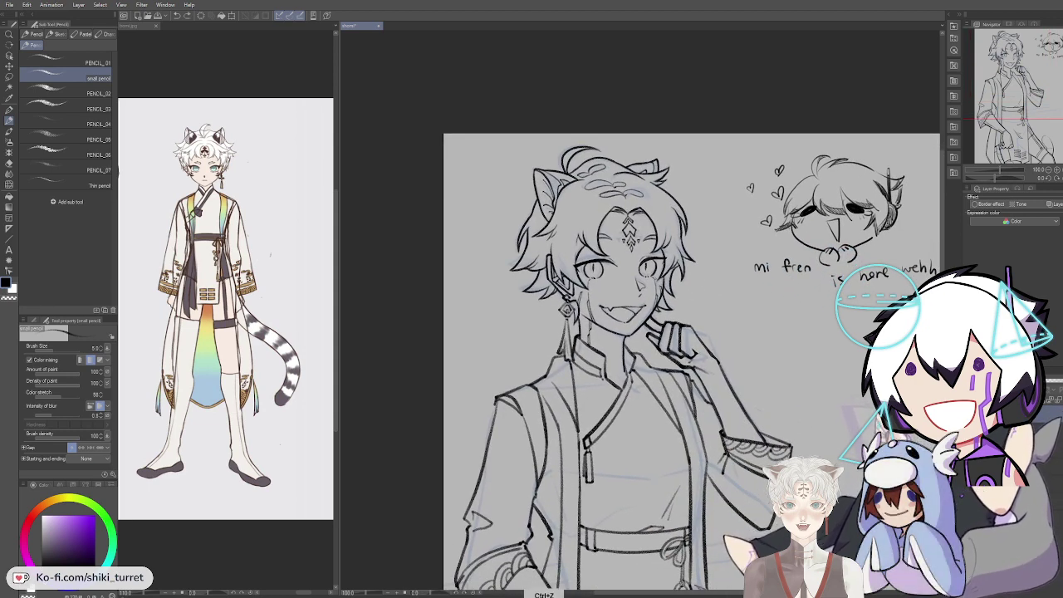
{"action": "key", "text": "ctrl+z"}
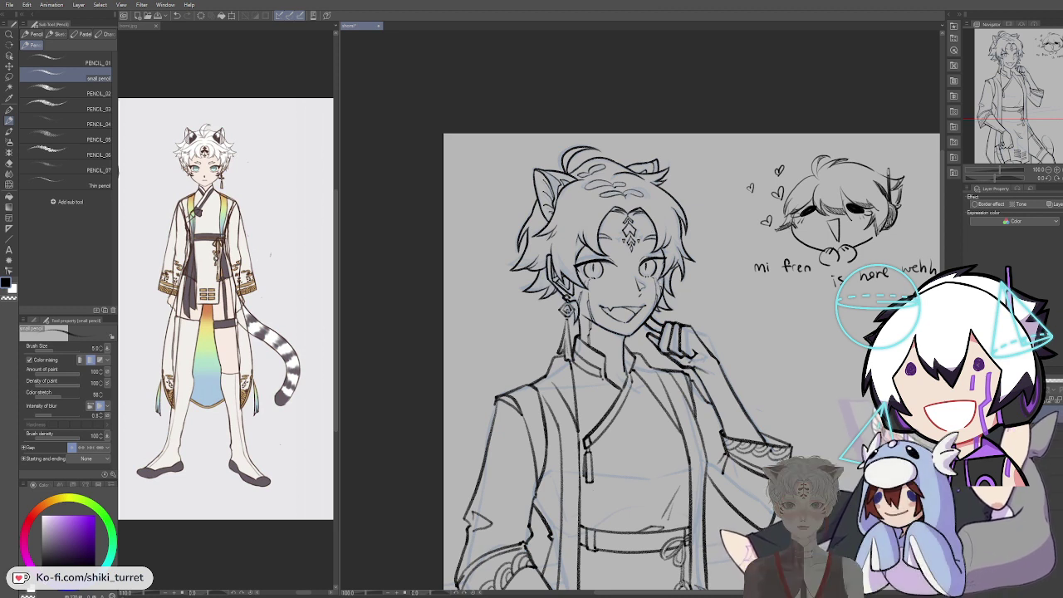
{"action": "key", "text": "ctrl+z"}
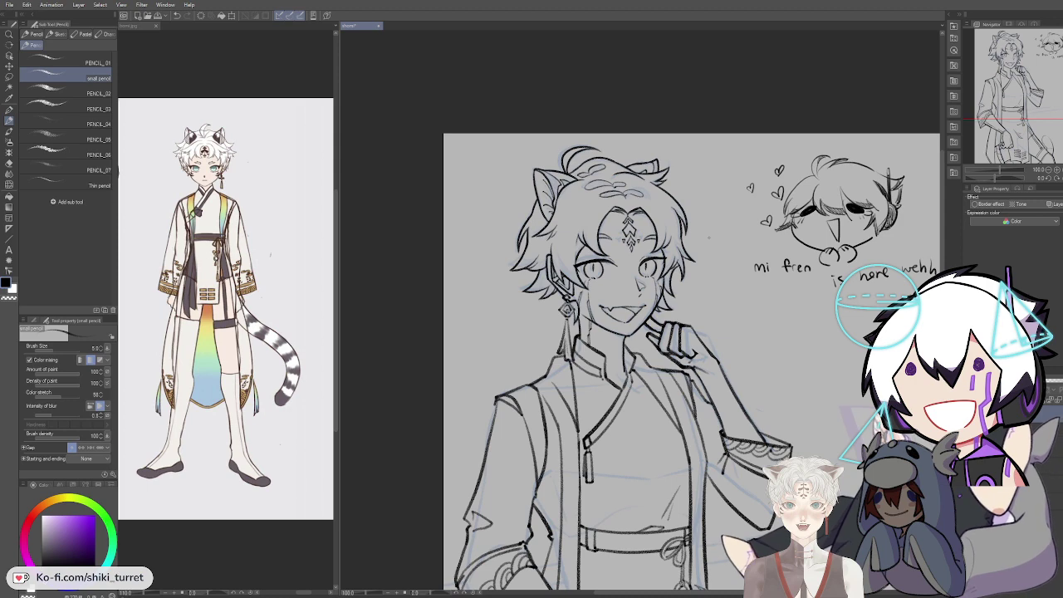
{"action": "key", "text": "space"}
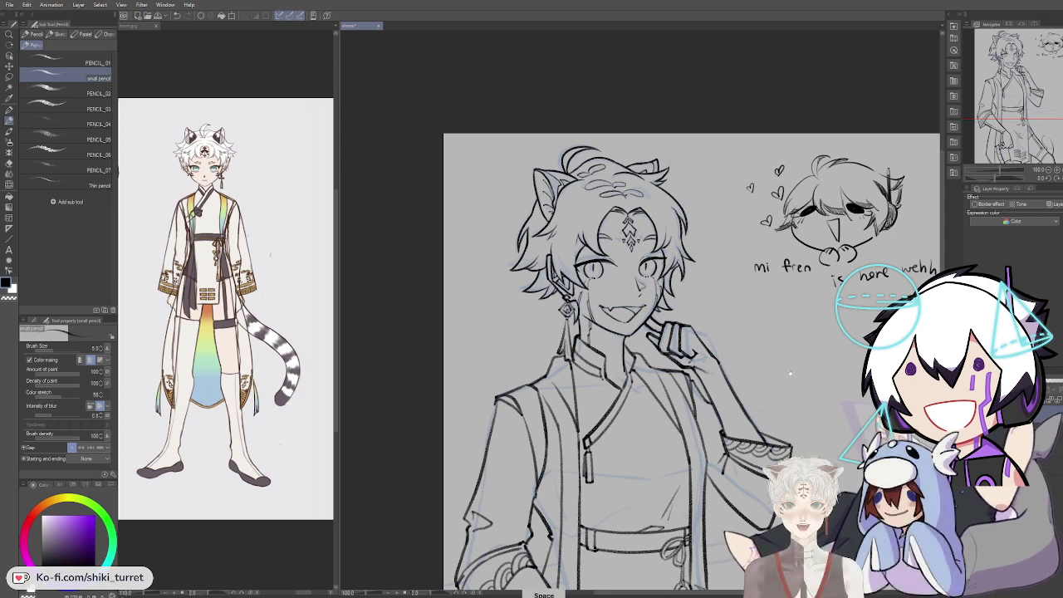
{"action": "left_click_drag", "start_coordinate": [790, 375], "coordinate": [781, 356]}
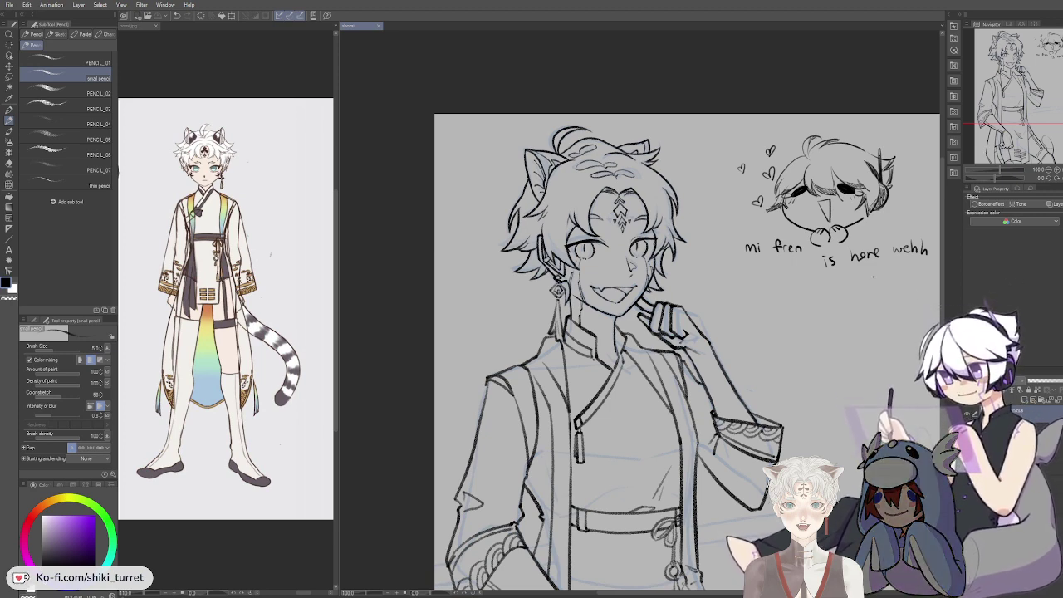
{"action": "left_click_drag", "start_coordinate": [812, 455], "coordinate": [781, 273]}
{"action": "key", "text": "slash"}
{"action": "left_click", "coordinate": [827, 233], "text": "alt"}
{"action": "left_click_drag", "start_coordinate": [826, 235], "coordinate": [777, 328]}
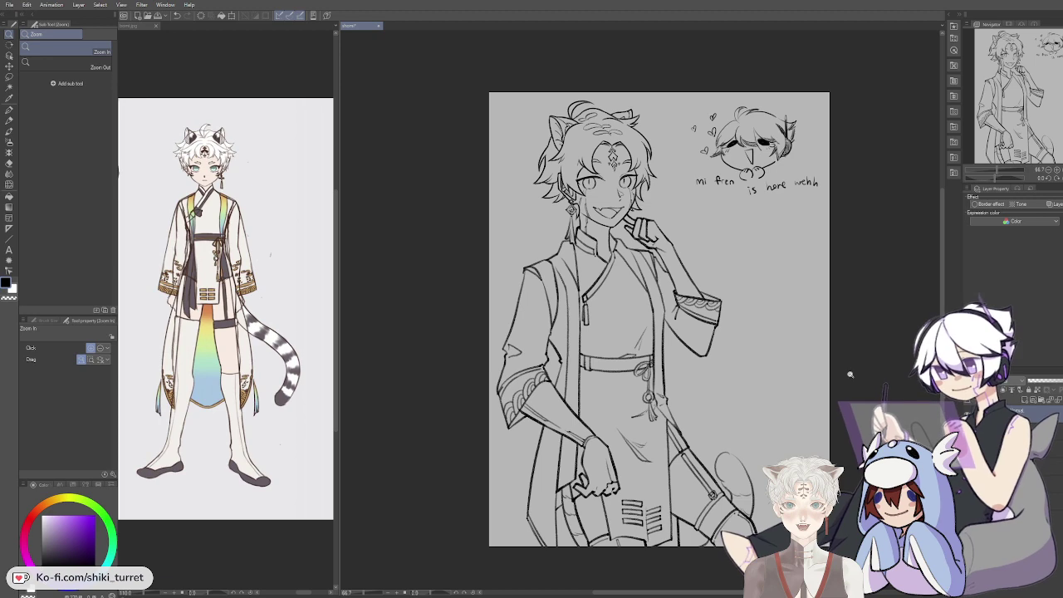
{"action": "left_click_drag", "start_coordinate": [877, 398], "coordinate": [866, 407]}
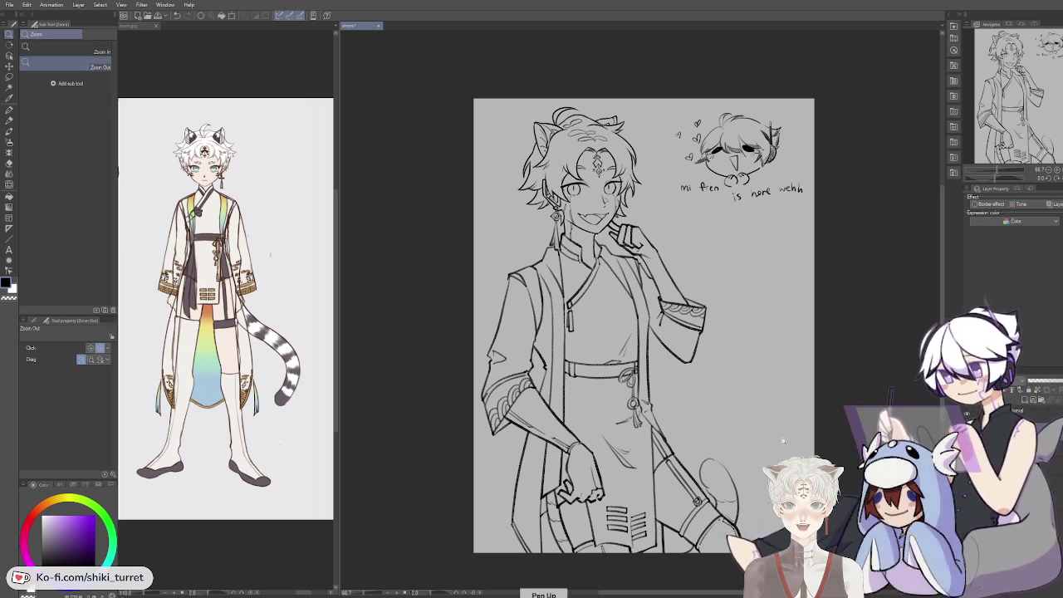
Step: Switch to the PENCIL_02 brush and show the blue rough sketch beneath the line art
{"action": "key", "text": "p"}
{"action": "key", "text": "p"}
{"action": "key", "text": "comma"}
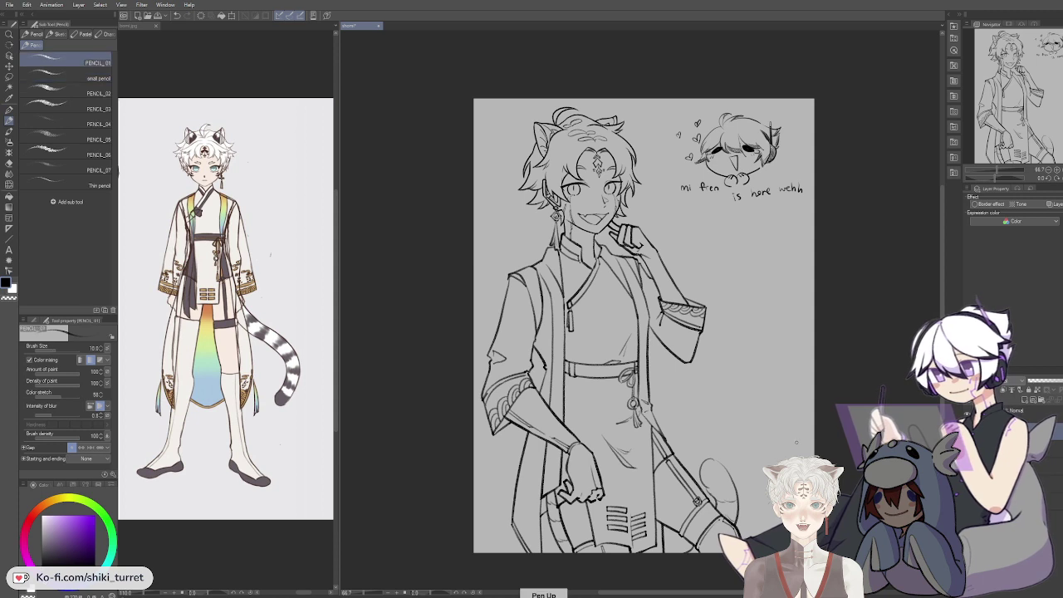
{"action": "key", "text": "period"}
{"action": "key", "text": "period"}
{"action": "left_click", "coordinate": [967, 428]}
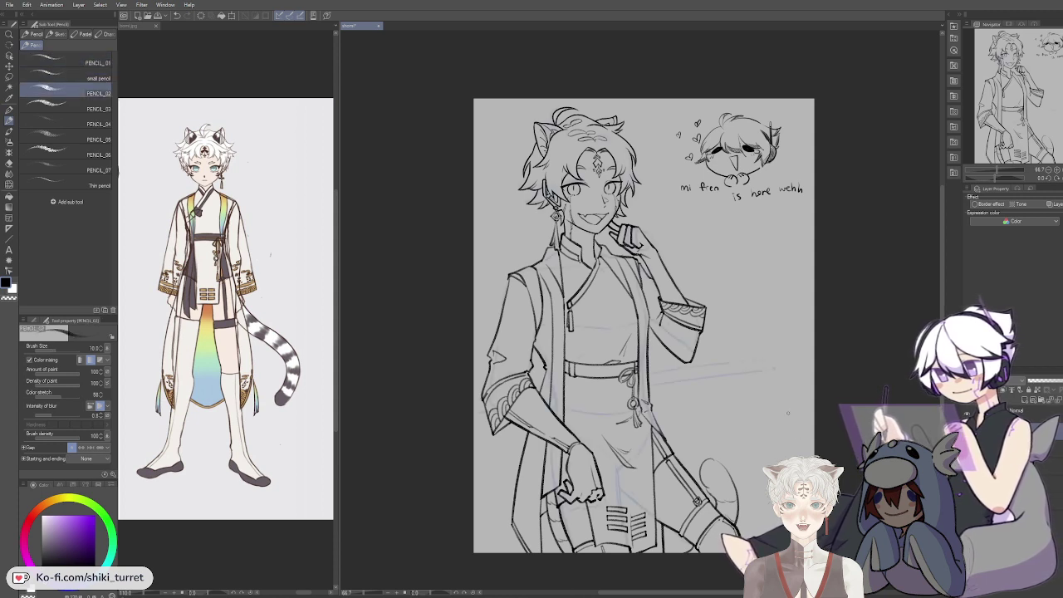
Step: Ink one long, slightly rising straight line across the figure's waist from the canvas edge, redoing uneven attempts
{"action": "left_click_drag", "start_coordinate": [536, 387], "coordinate": [773, 349]}
{"action": "key", "text": "ctrl+z"}
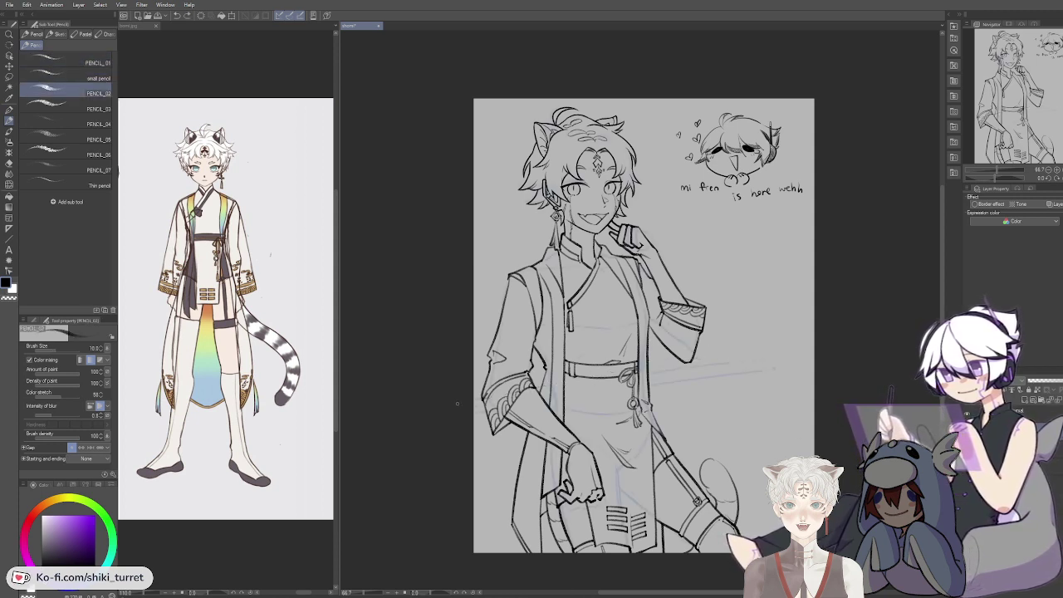
{"action": "left_click_drag", "start_coordinate": [482, 402], "coordinate": [711, 365]}
{"action": "key", "text": "ctrl+z"}
{"action": "left_click_drag", "start_coordinate": [475, 402], "coordinate": [737, 361]}
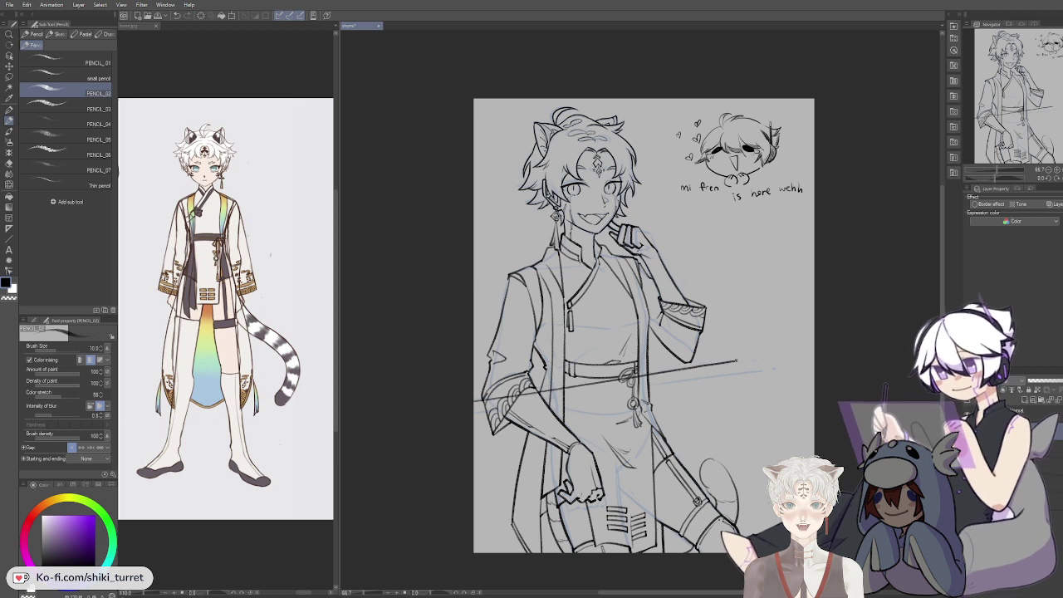
Step: Ink a second long line just below and parallel to the first, and trail both off with short broken dashes
{"action": "left_click_drag", "start_coordinate": [467, 414], "coordinate": [761, 371]}
{"action": "key", "text": "ctrl+z"}
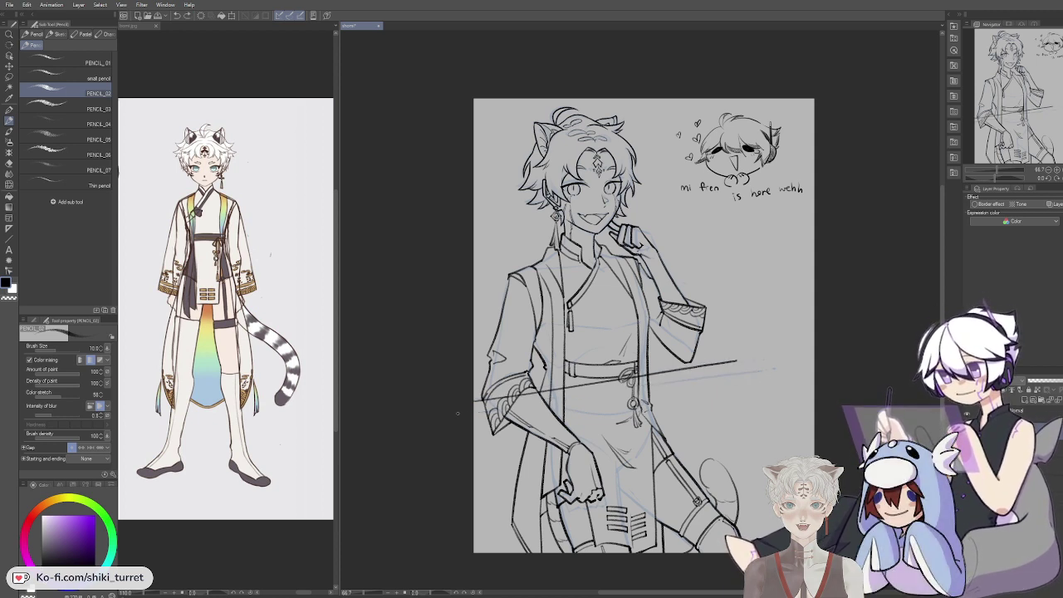
{"action": "left_click_drag", "start_coordinate": [469, 413], "coordinate": [732, 373]}
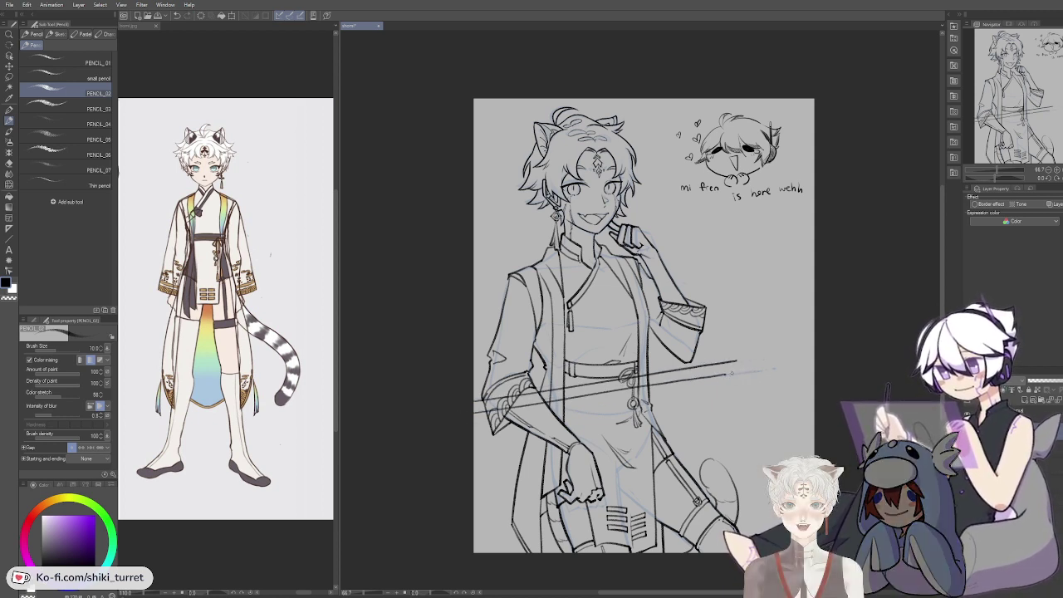
{"action": "mouse_move", "coordinate": [745, 371]}
{"action": "left_mouse_down"}
{"action": "mouse_move", "coordinate": [762, 366]}
{"action": "mouse_move", "coordinate": [754, 370]}
{"action": "mouse_move", "coordinate": [758, 356]}
{"action": "left_mouse_up"}
{"action": "key", "text": "ctrl+z"}
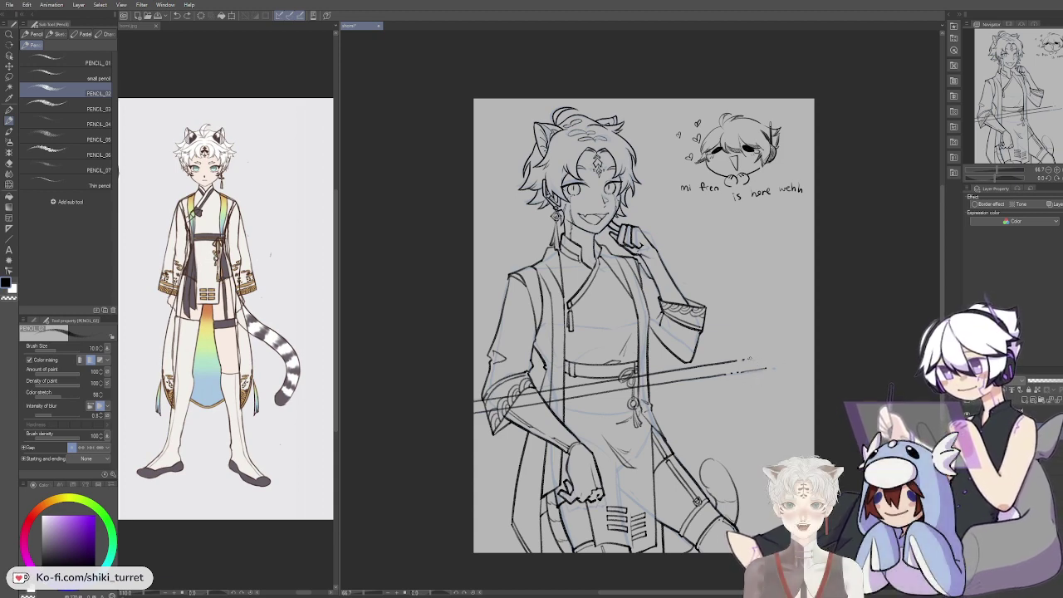
Step: Move the layer with the two long lines slightly upward and switch to the eraser
{"action": "key", "text": "k"}
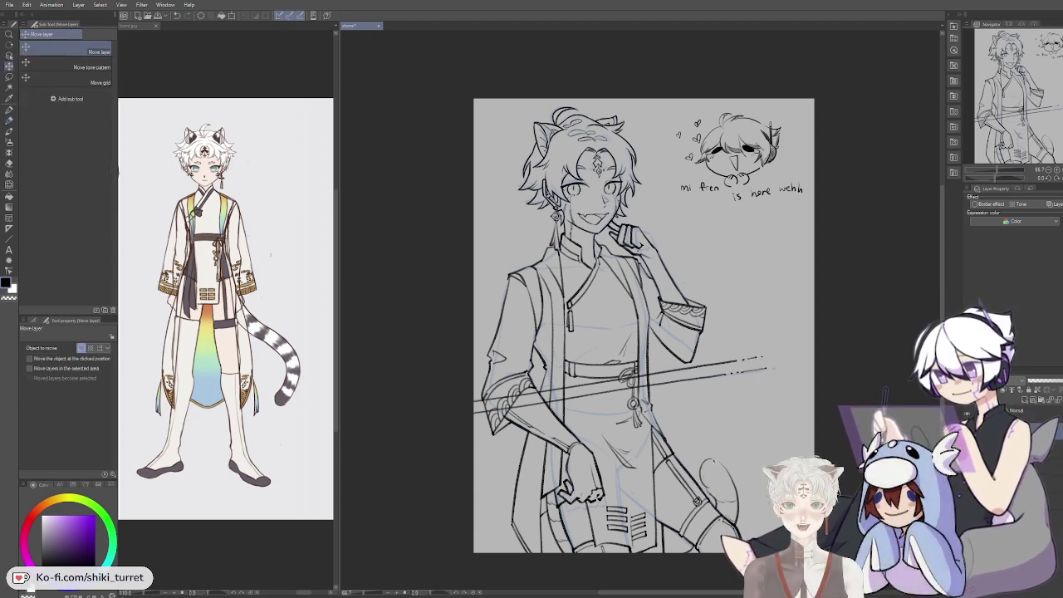
{"action": "left_click_drag", "start_coordinate": [717, 462], "coordinate": [717, 459]}
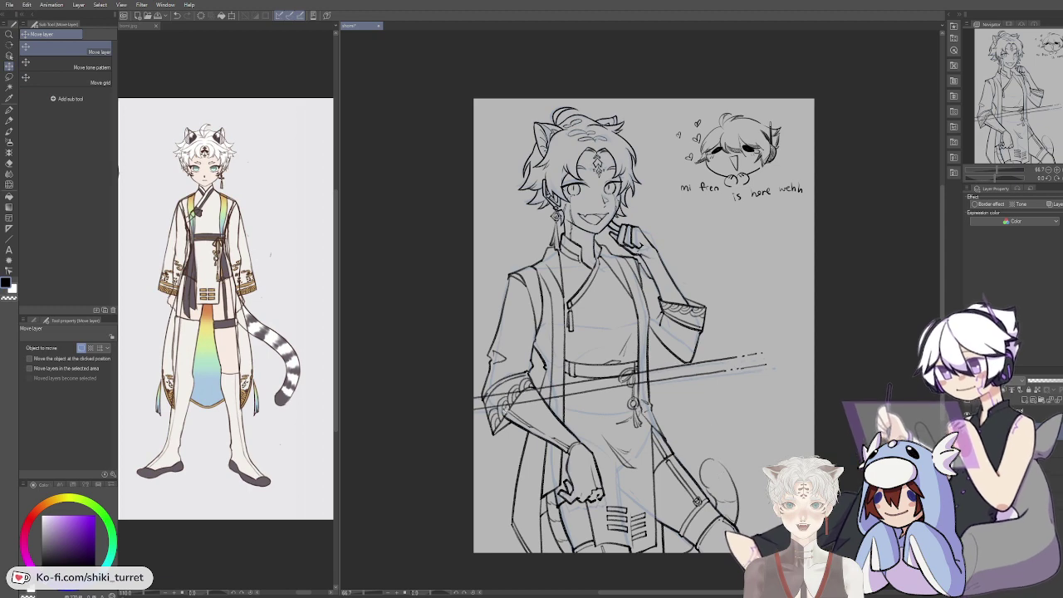
{"action": "key", "text": "e"}
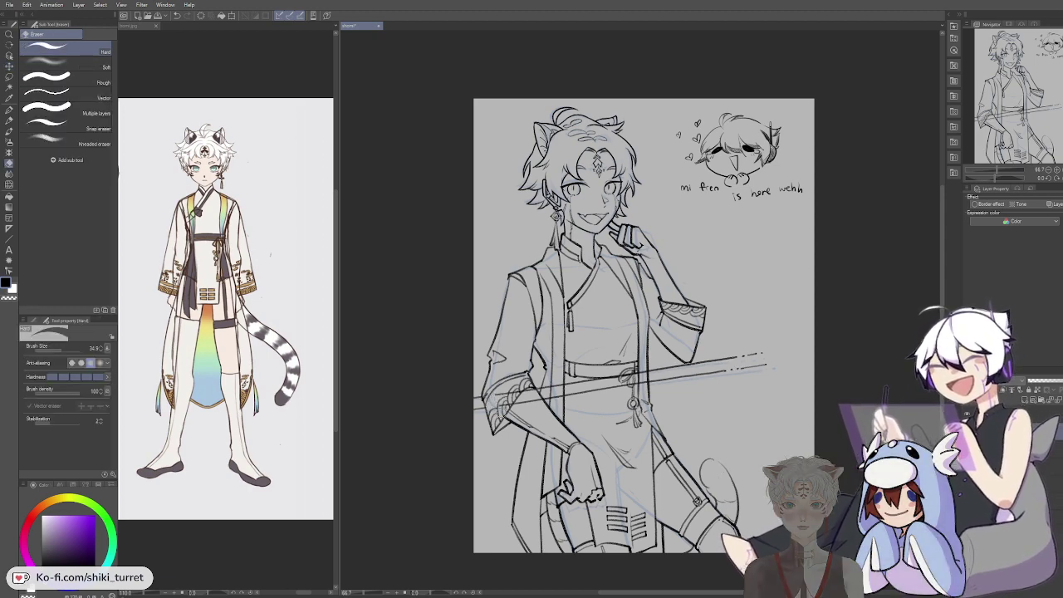
Step: Erase the parts of the two long slanted lines that cross the arm, robe and waist, and hide the blue rough sketch
{"action": "scroll", "coordinate": [502, 412], "scroll_direction": "up", "scroll_amount": 1}
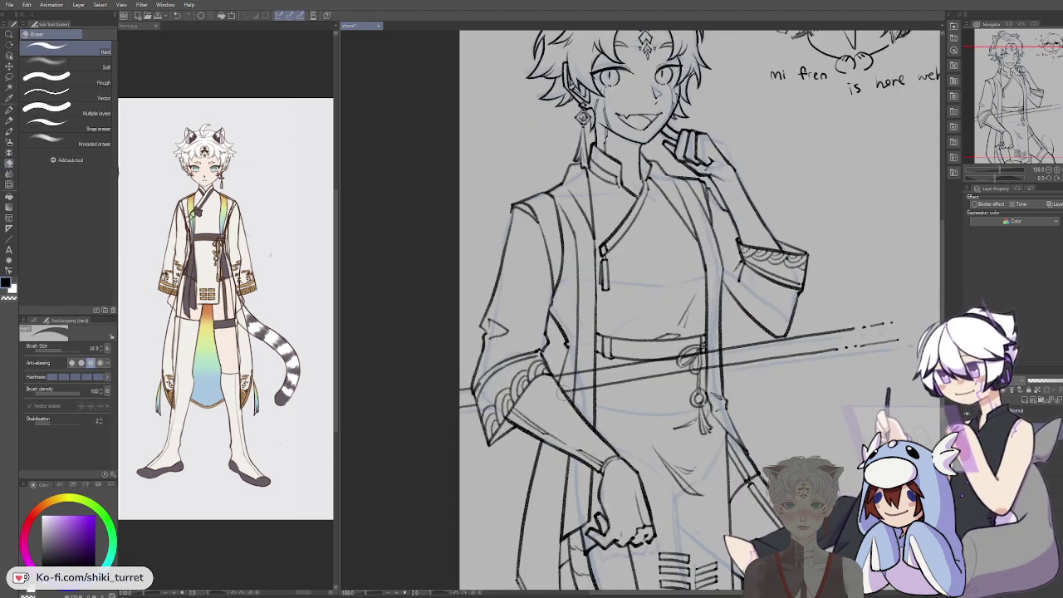
{"action": "mouse_move", "coordinate": [567, 395]}
{"action": "left_mouse_down"}
{"action": "mouse_move", "coordinate": [600, 364]}
{"action": "mouse_move", "coordinate": [625, 377]}
{"action": "mouse_move", "coordinate": [704, 347]}
{"action": "mouse_move", "coordinate": [715, 366]}
{"action": "left_mouse_up"}
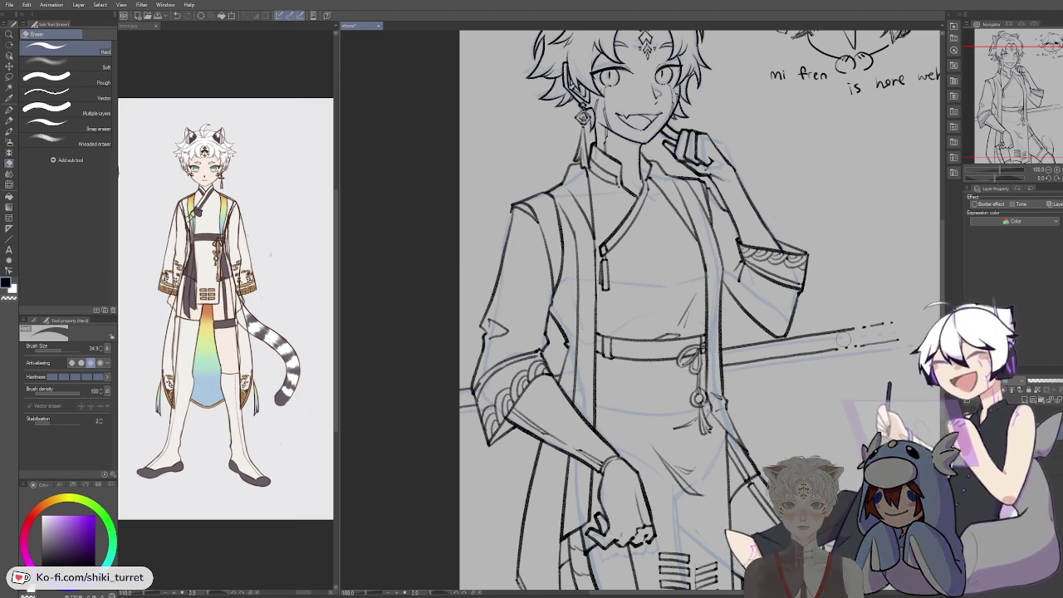
{"action": "key", "text": "k"}
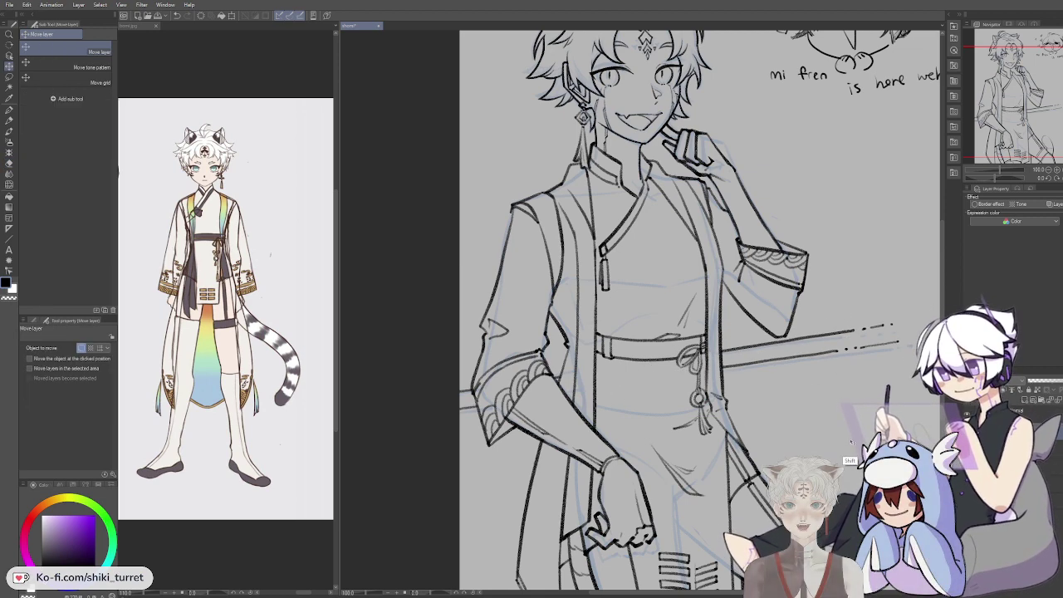
{"action": "key", "text": "ctrl+space"}
{"action": "scroll", "coordinate": [855, 443], "scroll_direction": "down", "scroll_amount": 1}
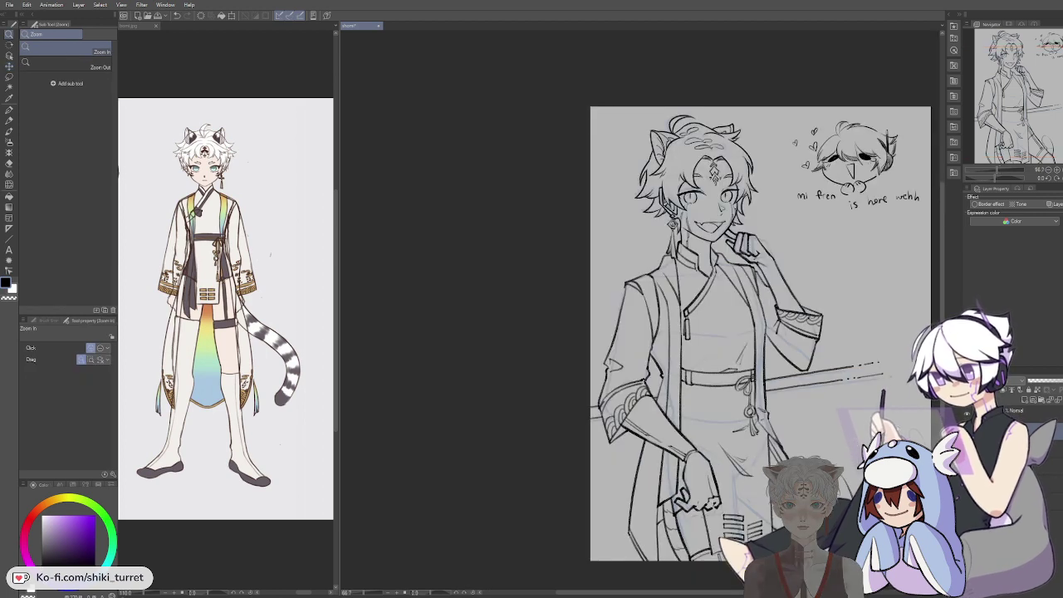
{"action": "left_click_drag", "start_coordinate": [872, 439], "coordinate": [783, 458]}
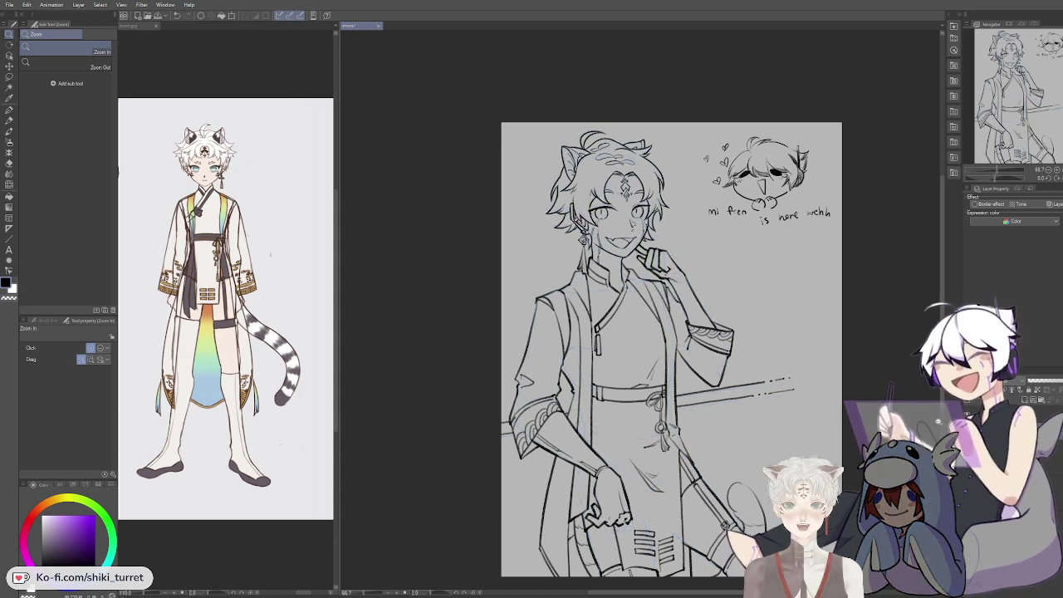
{"action": "key", "text": "p"}
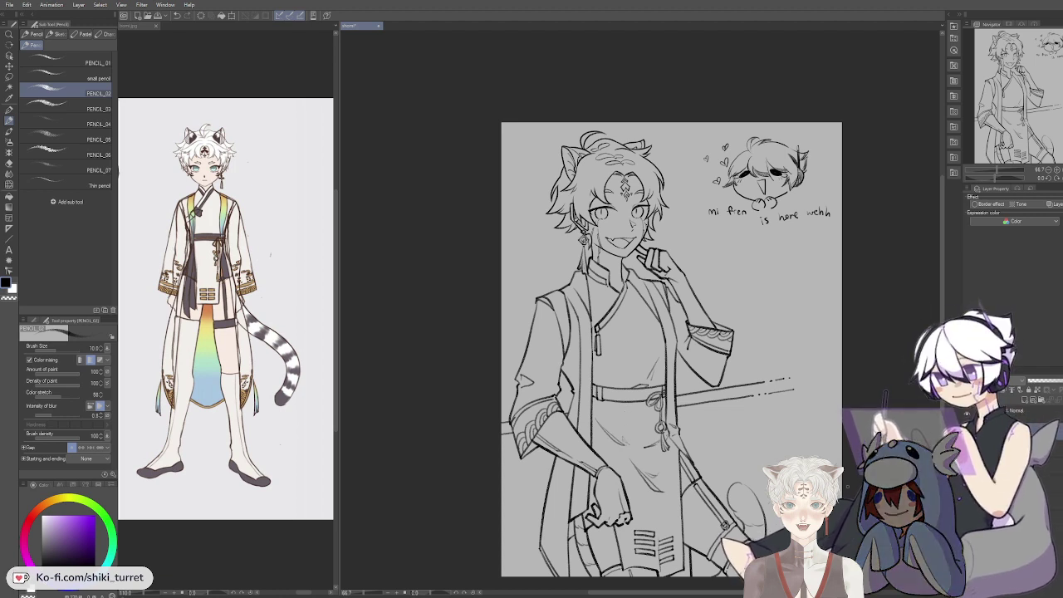
{"action": "key", "text": "e"}
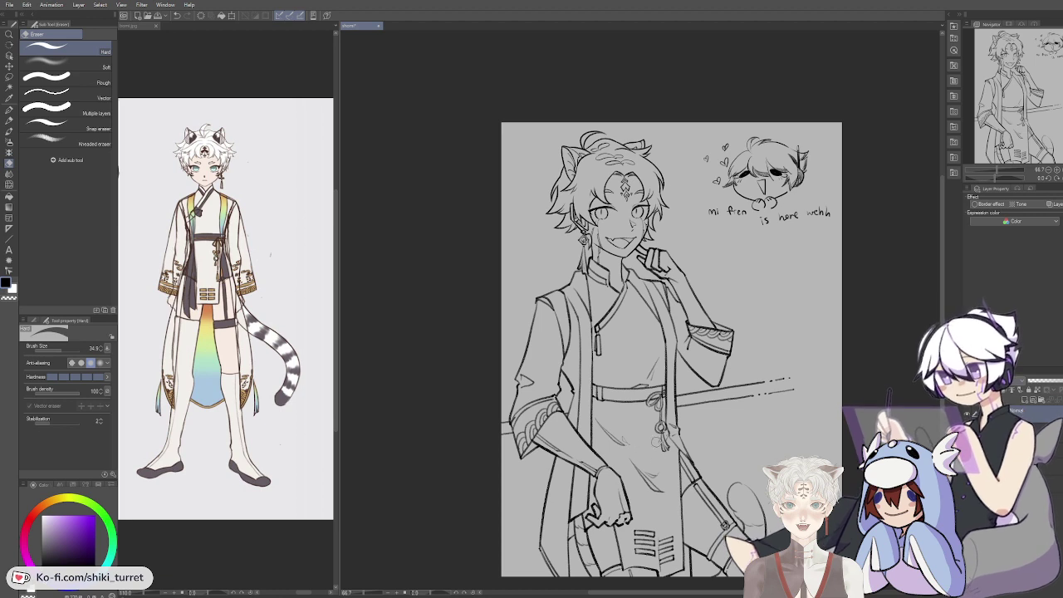
{"action": "key", "text": "p"}
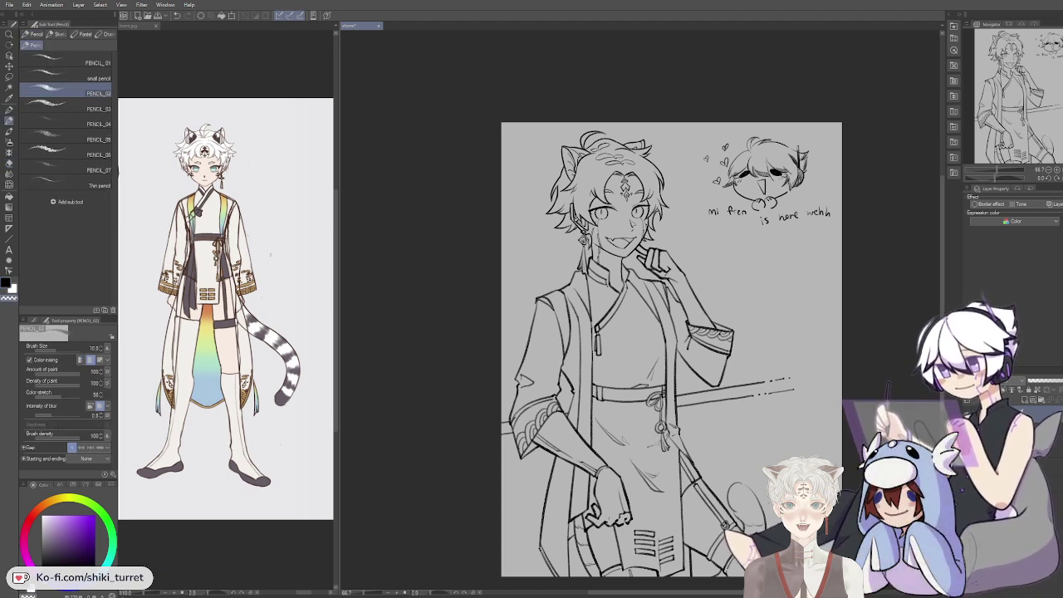
{"action": "left_click_drag", "start_coordinate": [863, 356], "coordinate": [857, 357]}
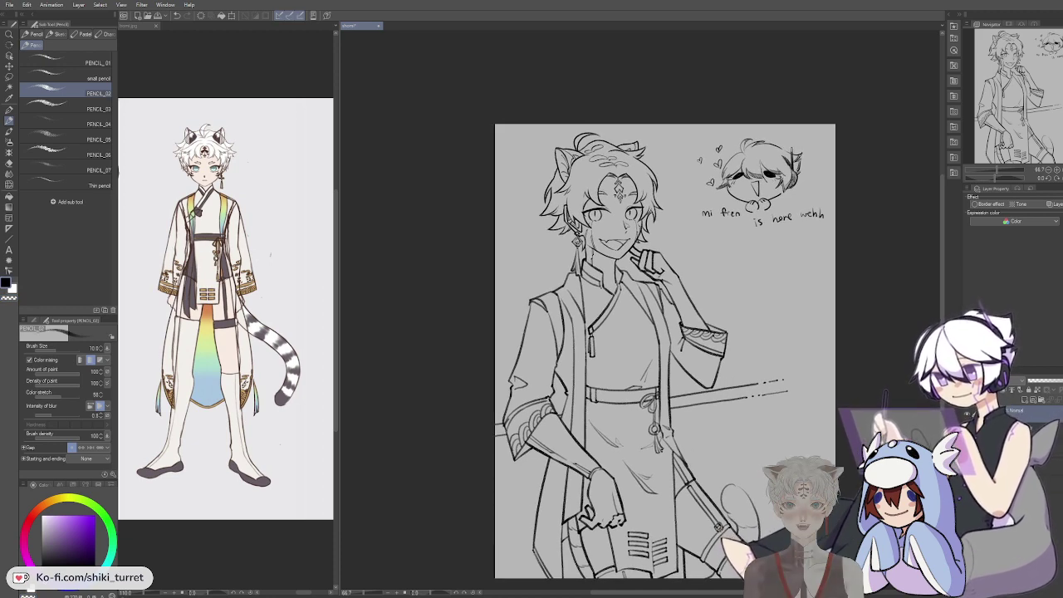
{"action": "left_click_drag", "start_coordinate": [857, 357], "coordinate": [839, 356]}
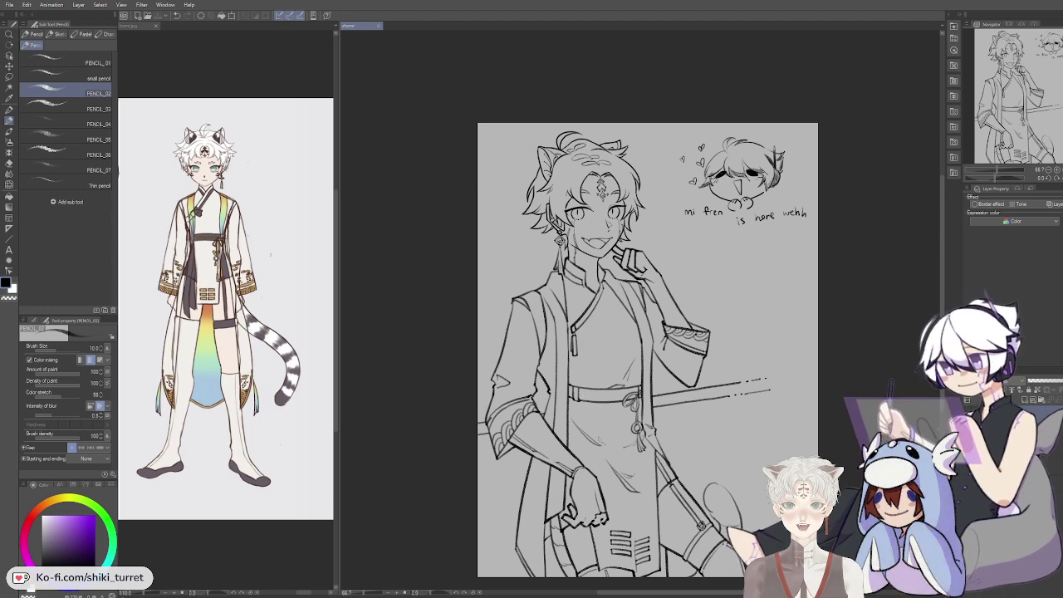
{"action": "left_click_drag", "start_coordinate": [886, 347], "coordinate": [870, 327]}
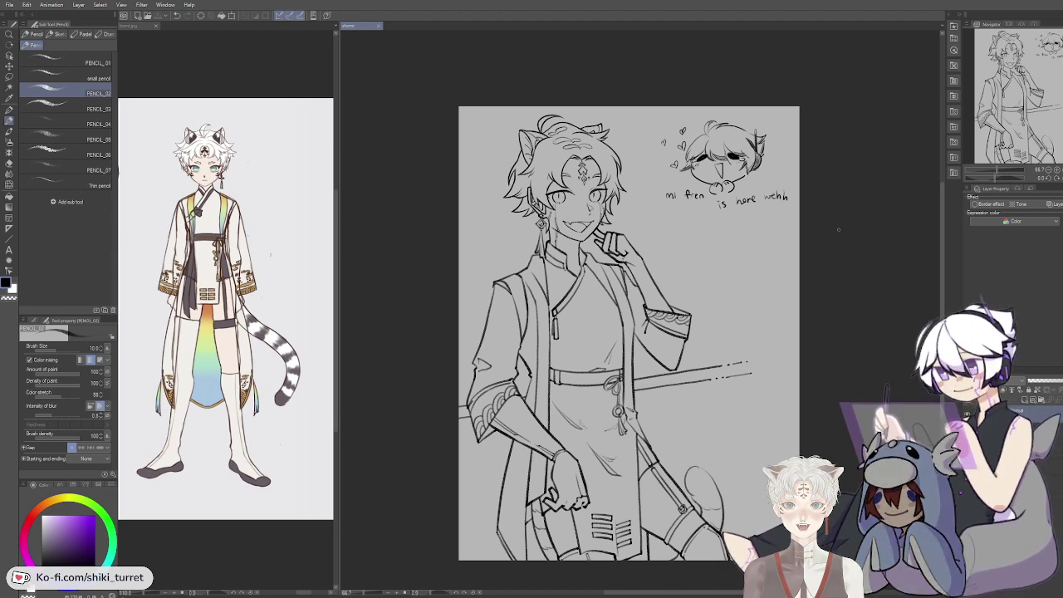
{"action": "left_click_drag", "start_coordinate": [823, 307], "coordinate": [835, 292]}
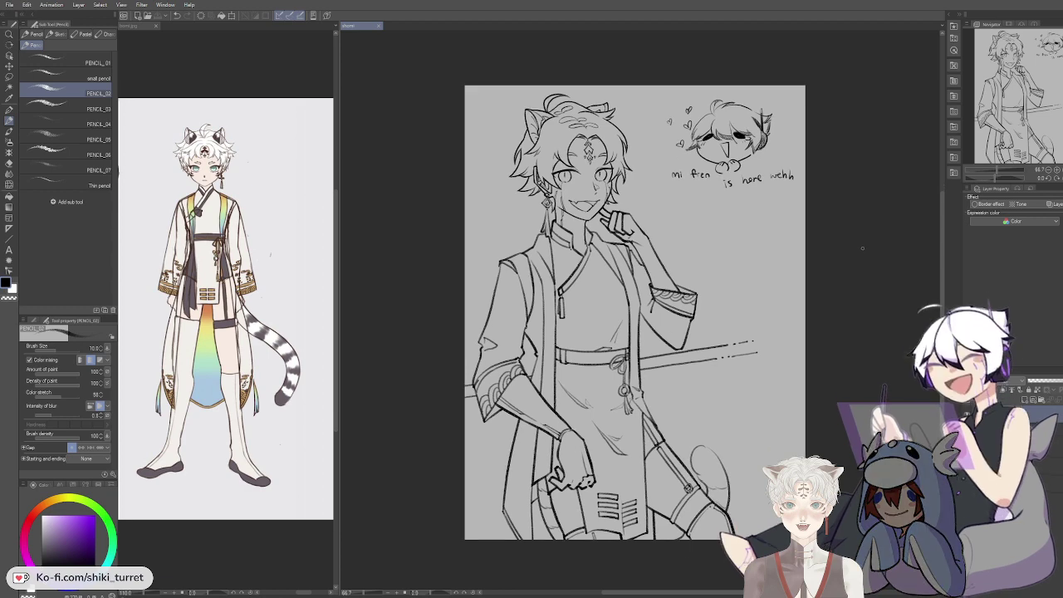
Step: Redraw the outer edge of the long robe below the lowered hand so it runs straight down to the canvas edge
{"action": "key", "text": "ctrl+z"}
{"action": "key", "text": "ctrl+z"}
{"action": "left_click_drag", "start_coordinate": [503, 521], "coordinate": [502, 539]}
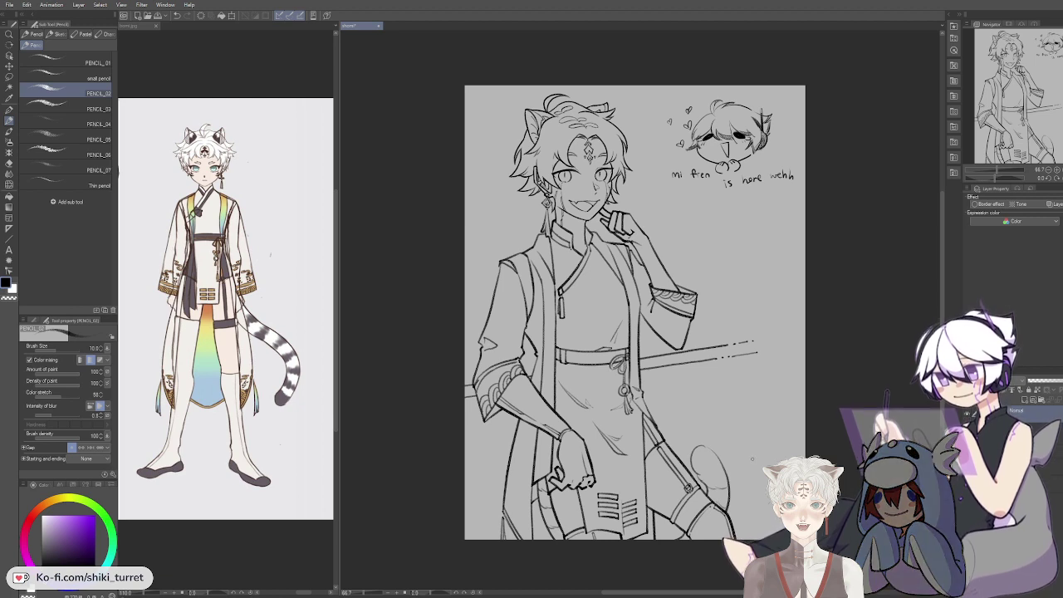
{"action": "key", "text": "ctrl+z"}
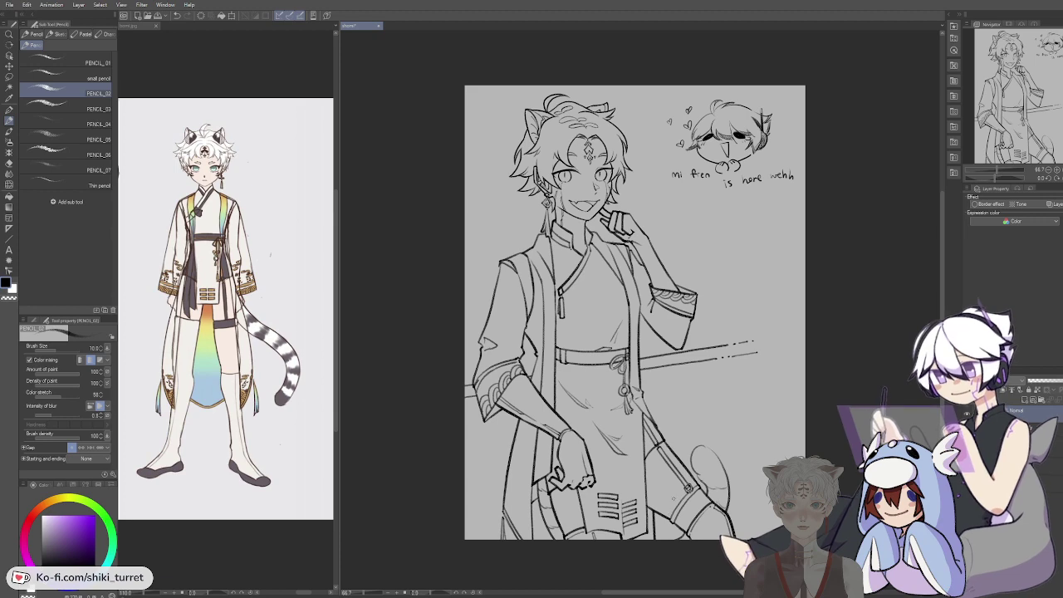
{"action": "key", "text": "space"}
{"action": "left_click_drag", "start_coordinate": [673, 488], "coordinate": [673, 501]}
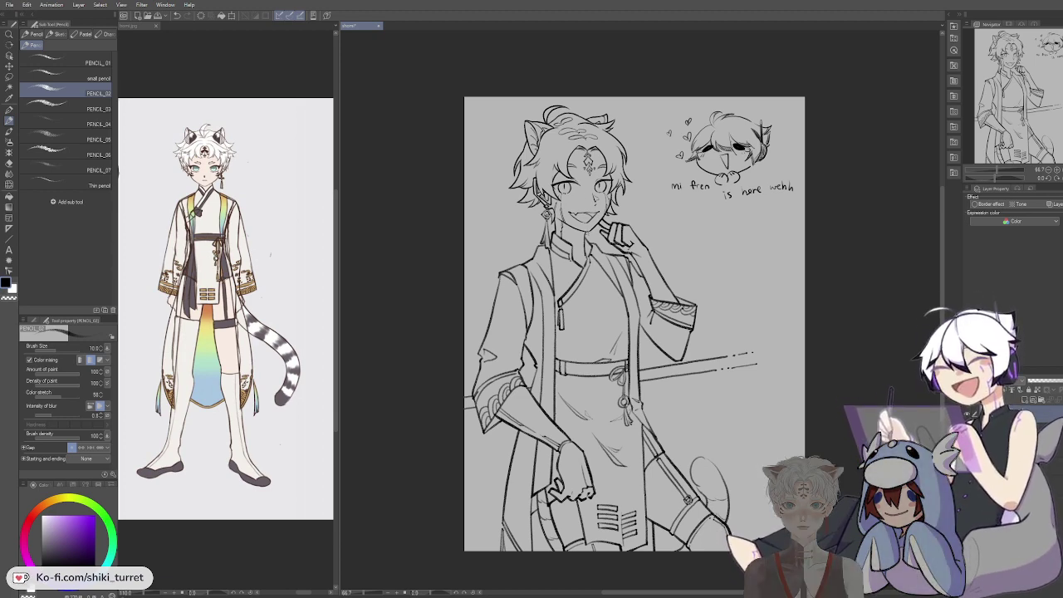
Step: Switch to the small pencil brush and undo the first trial strokes
{"action": "scroll", "coordinate": [588, 235], "scroll_direction": "up", "scroll_amount": 1}
{"action": "key", "text": "comma"}
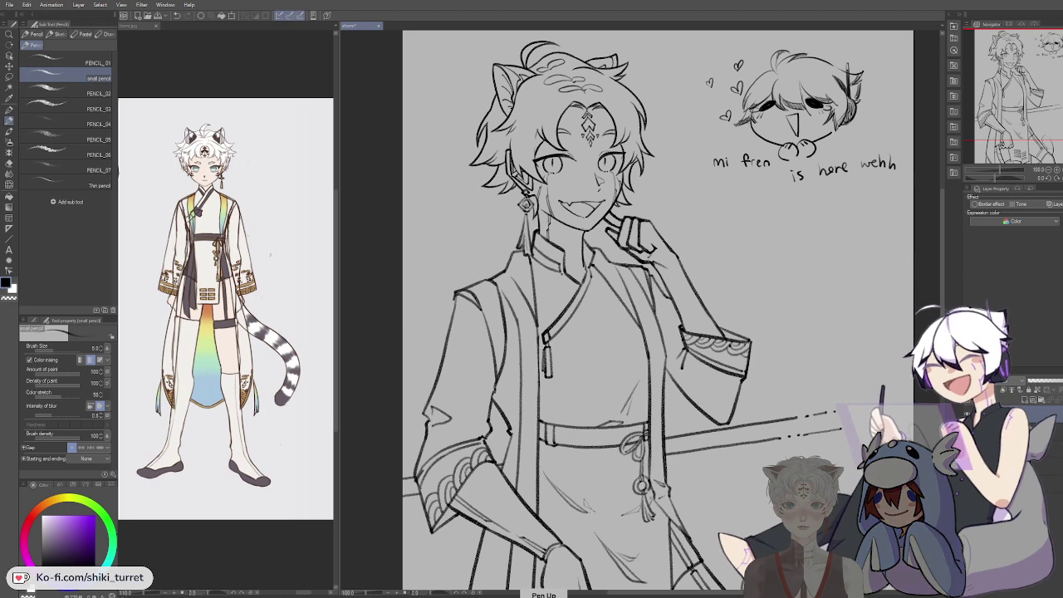
{"action": "key", "text": "ctrl+z"}
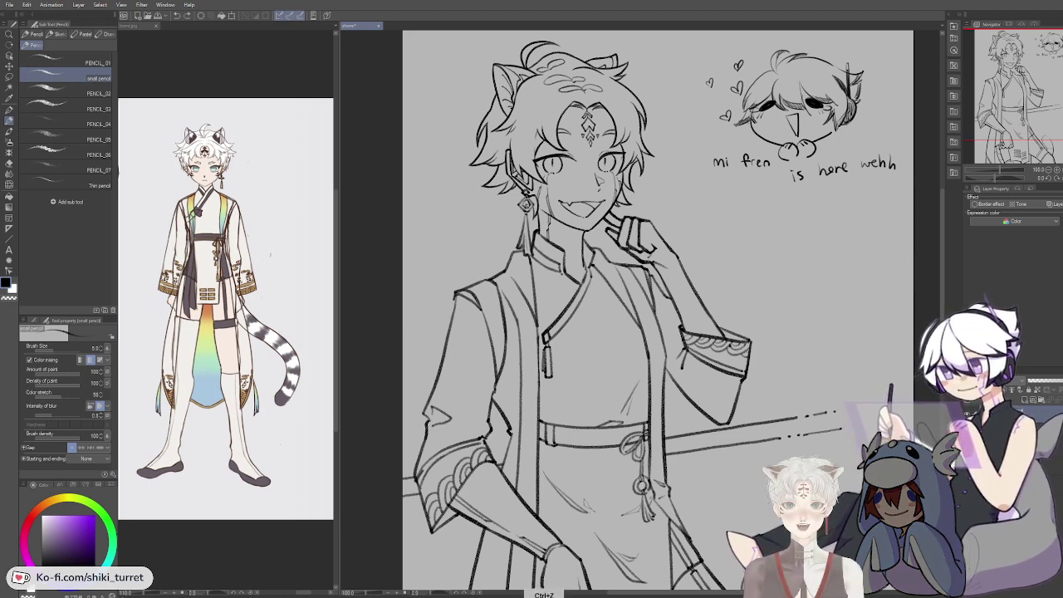
{"action": "key", "text": "ctrl+z"}
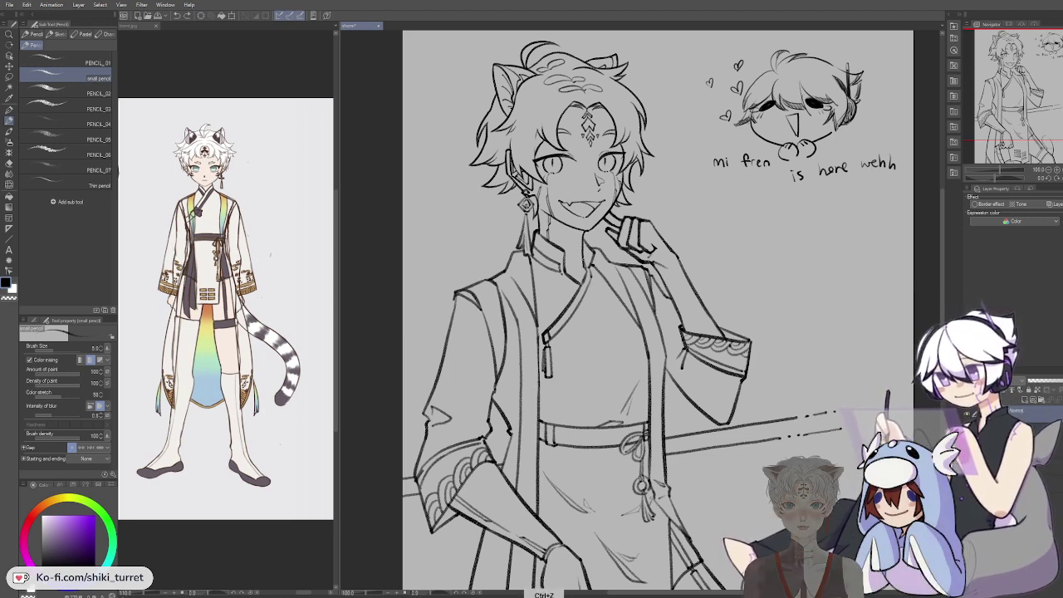
{"action": "key", "text": "ctrl+z"}
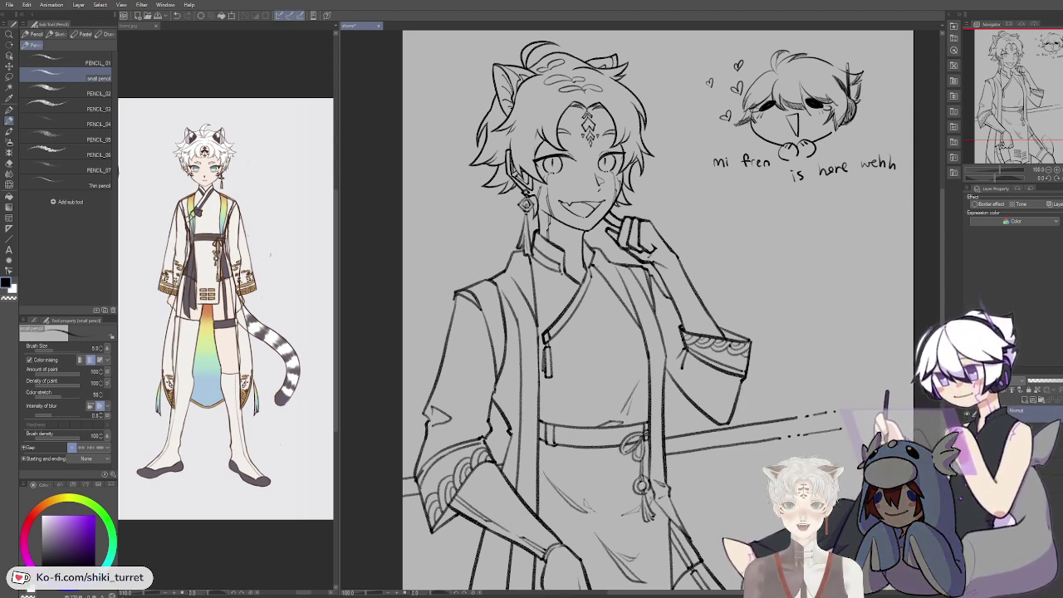
{"action": "key", "text": "c"}
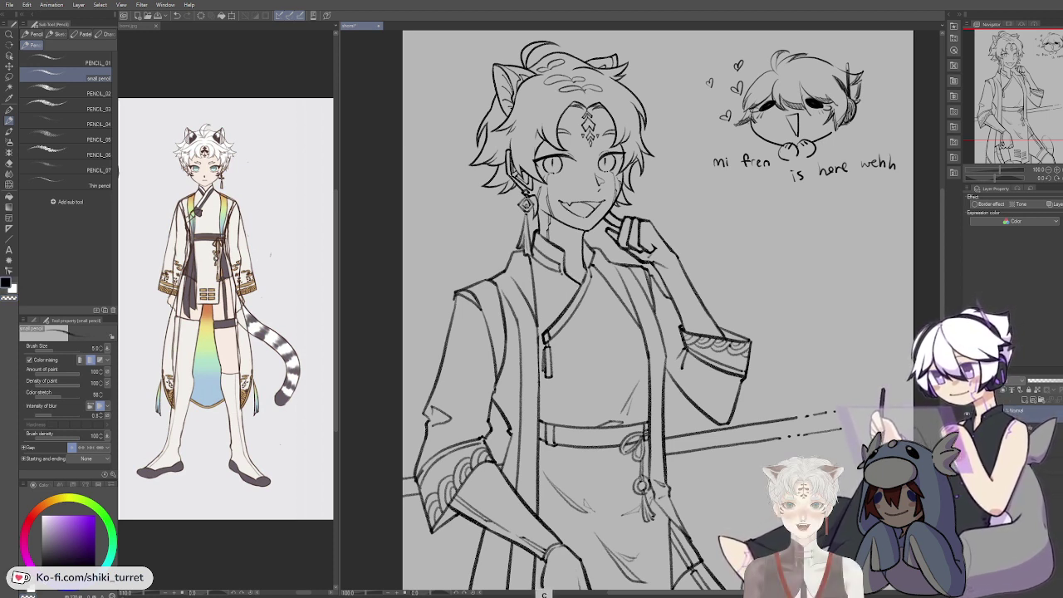
{"action": "key", "text": "ctrl+z"}
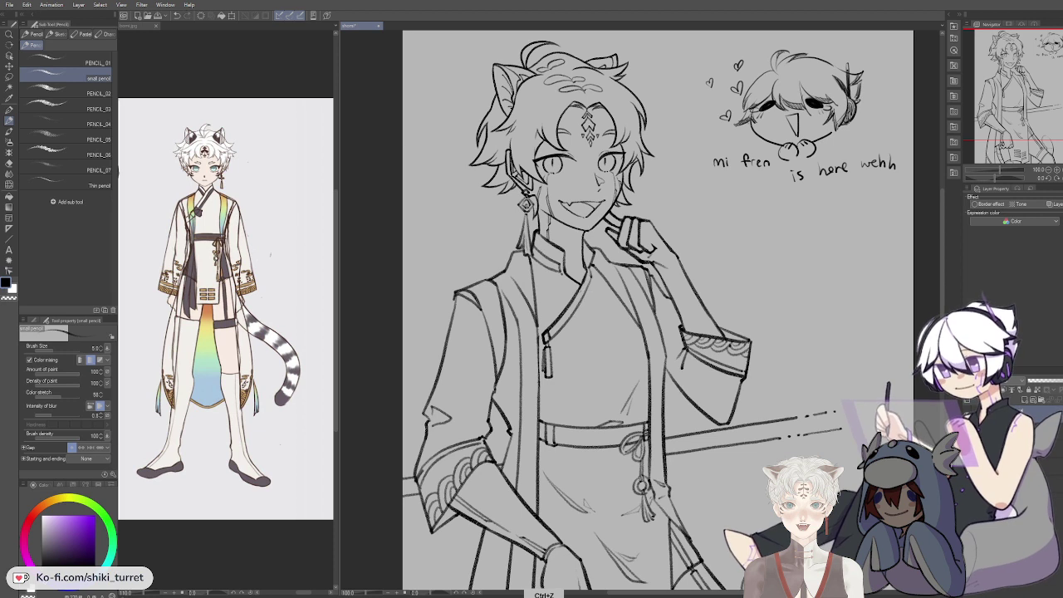
{"action": "key", "text": "ctrl+z"}
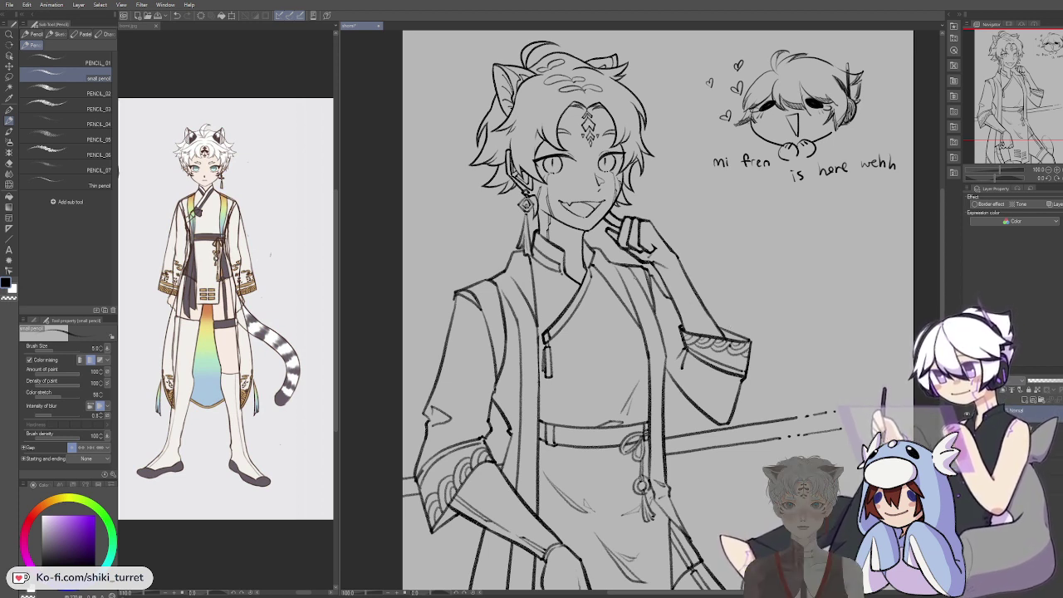
{"action": "key", "text": "ctrl+z"}
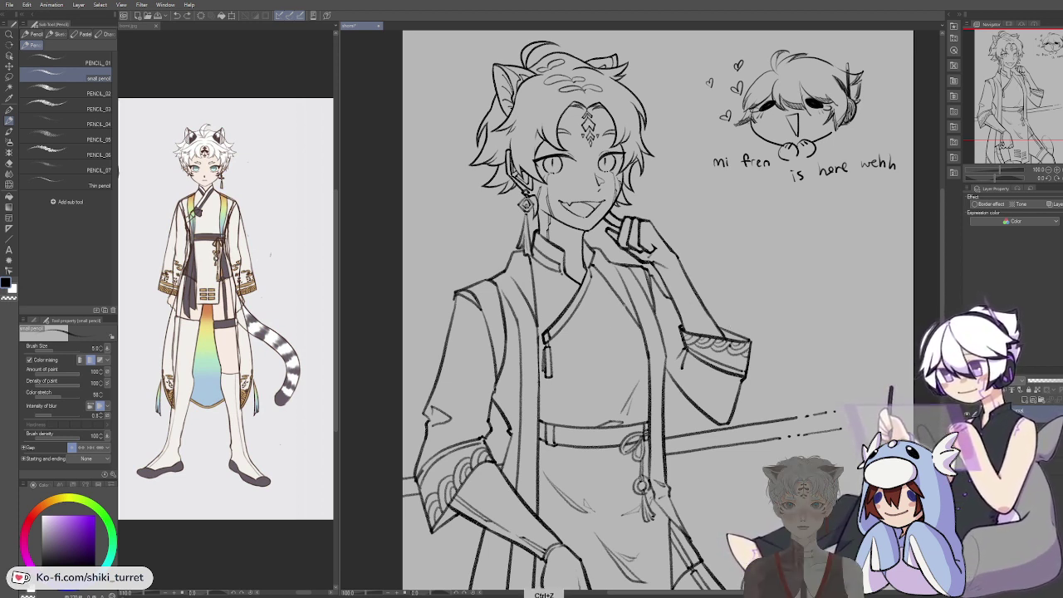
Step: Ink a small angular bracket shape on the chest beside the robe's open edge, redoing uneven strokes
{"action": "left_click_drag", "start_coordinate": [625, 305], "coordinate": [617, 329]}
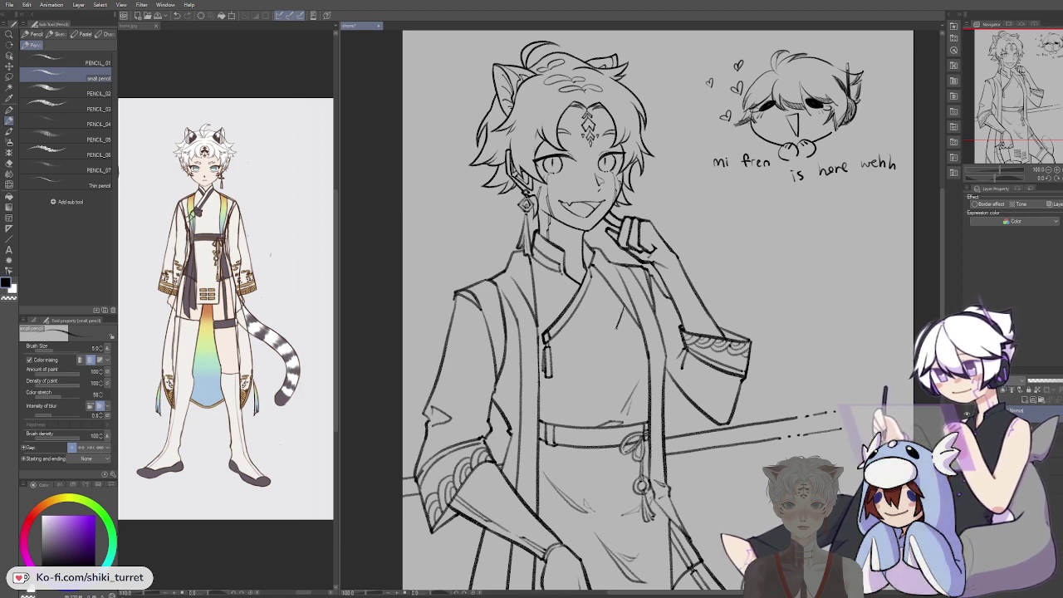
{"action": "key", "text": "ctrl+z"}
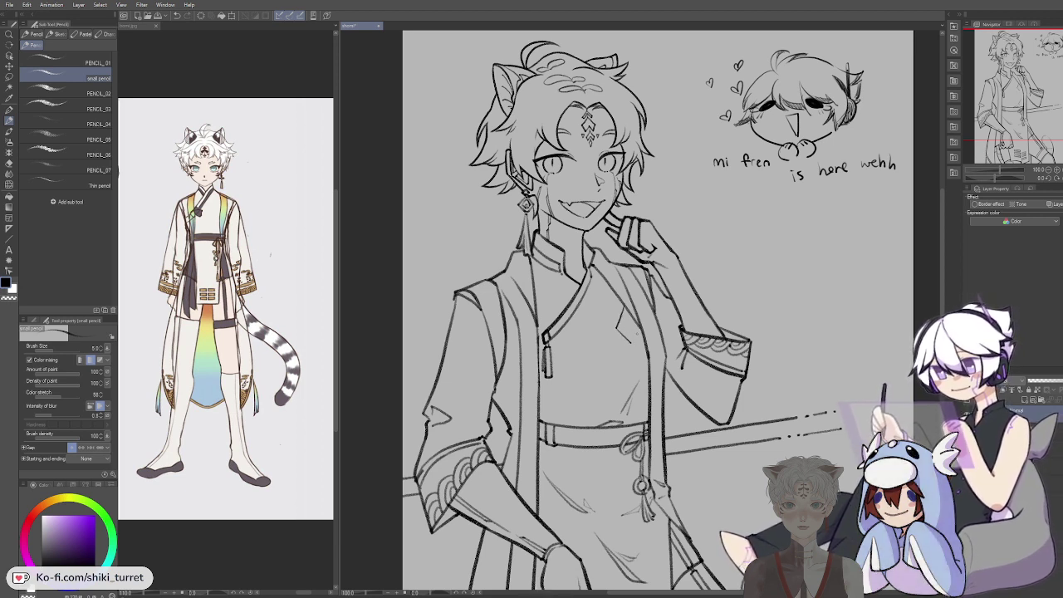
{"action": "key", "text": "ctrl+z"}
{"action": "left_click_drag", "start_coordinate": [627, 324], "coordinate": [631, 343]}
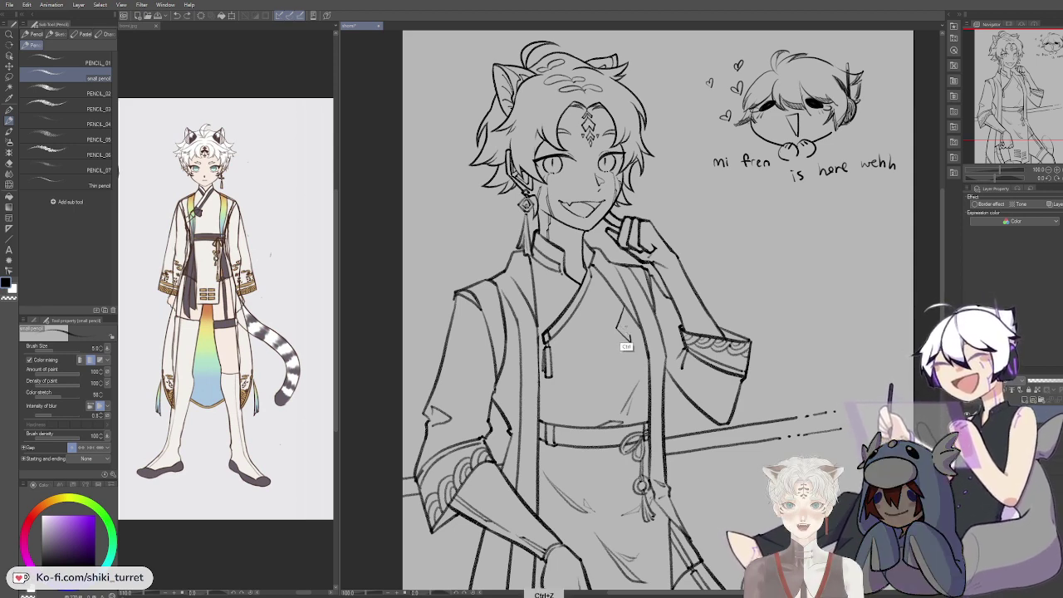
{"action": "key", "text": "ctrl+z"}
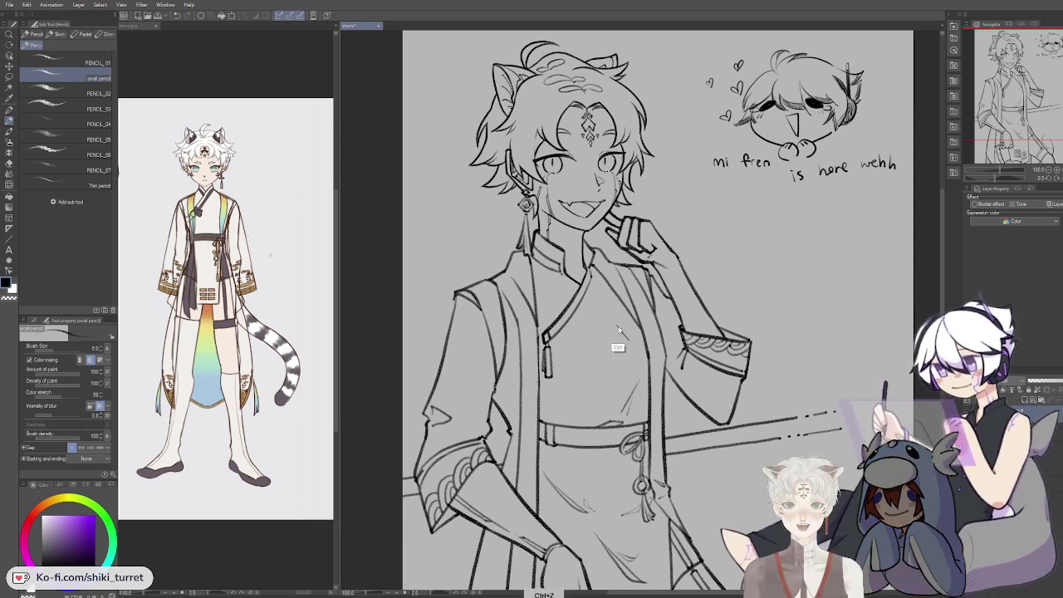
{"action": "left_click_drag", "start_coordinate": [619, 326], "coordinate": [629, 340]}
{"action": "key", "text": "ctrl+z"}
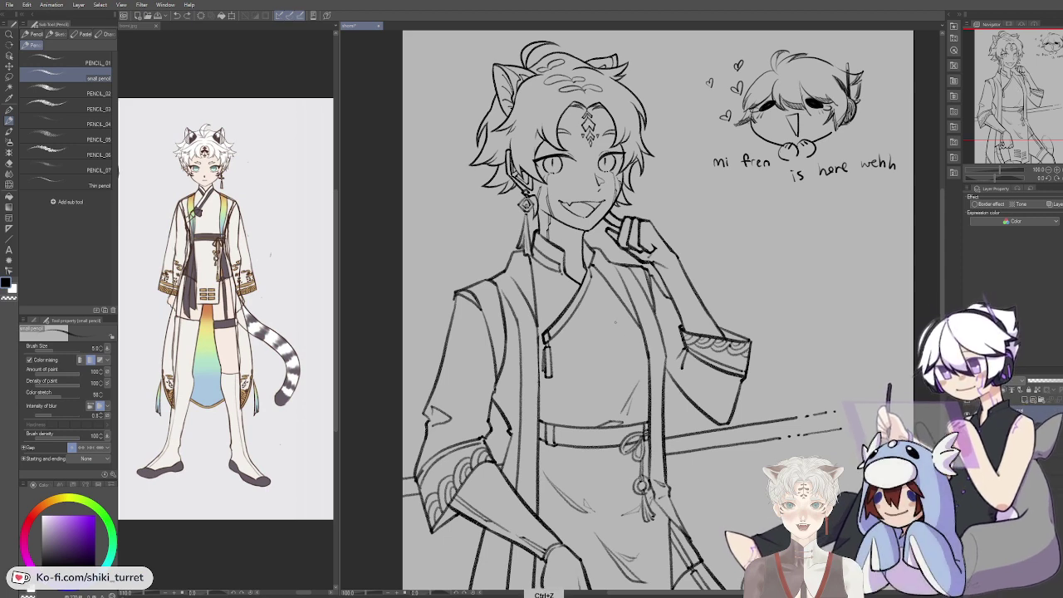
{"action": "left_click_drag", "start_coordinate": [617, 326], "coordinate": [629, 341]}
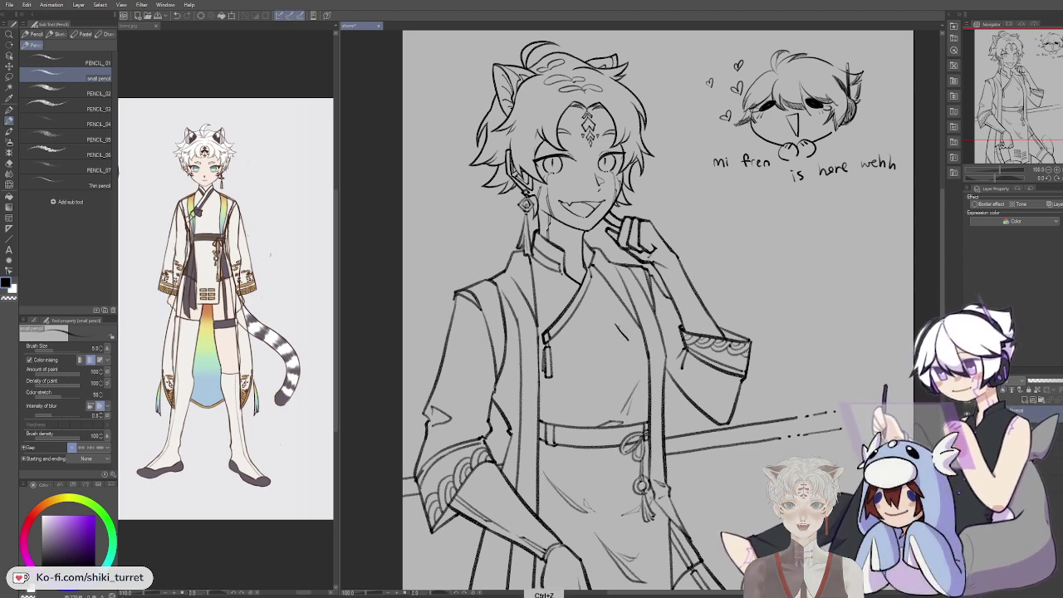
{"action": "key", "text": "ctrl+z"}
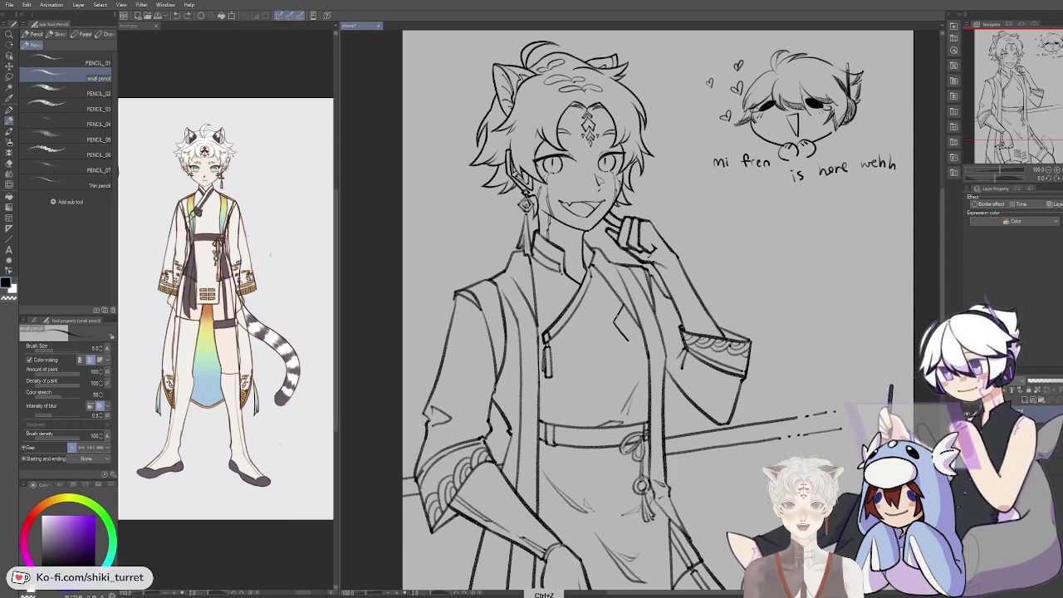
Step: Ink the emblem's inner bracket line and add short vertical bars with a closing angled stroke, redoing an uneven line
{"action": "left_click_drag", "start_coordinate": [620, 310], "coordinate": [619, 323]}
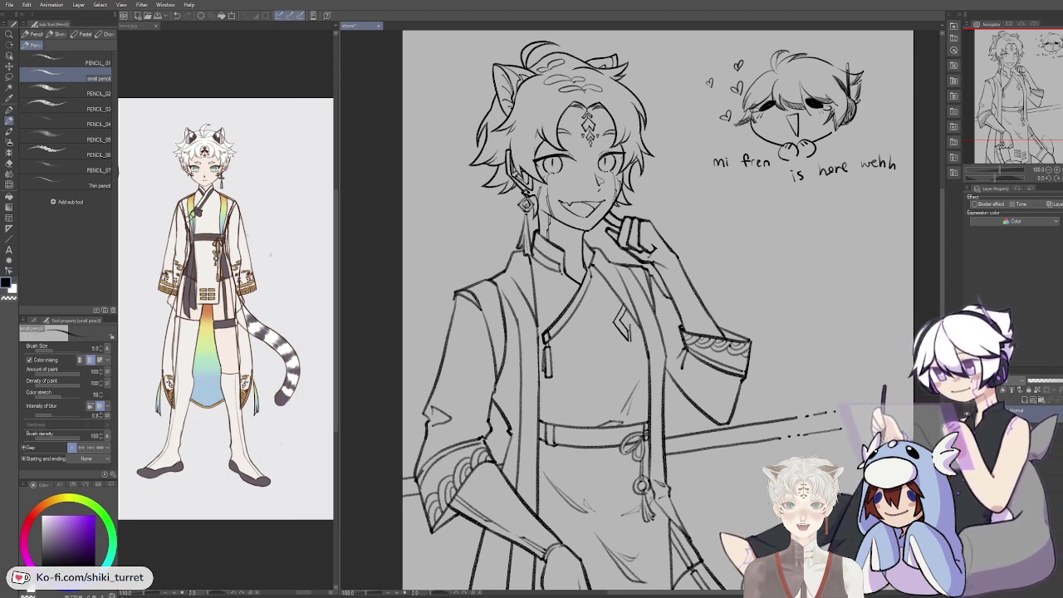
{"action": "key", "text": "ctrl+z"}
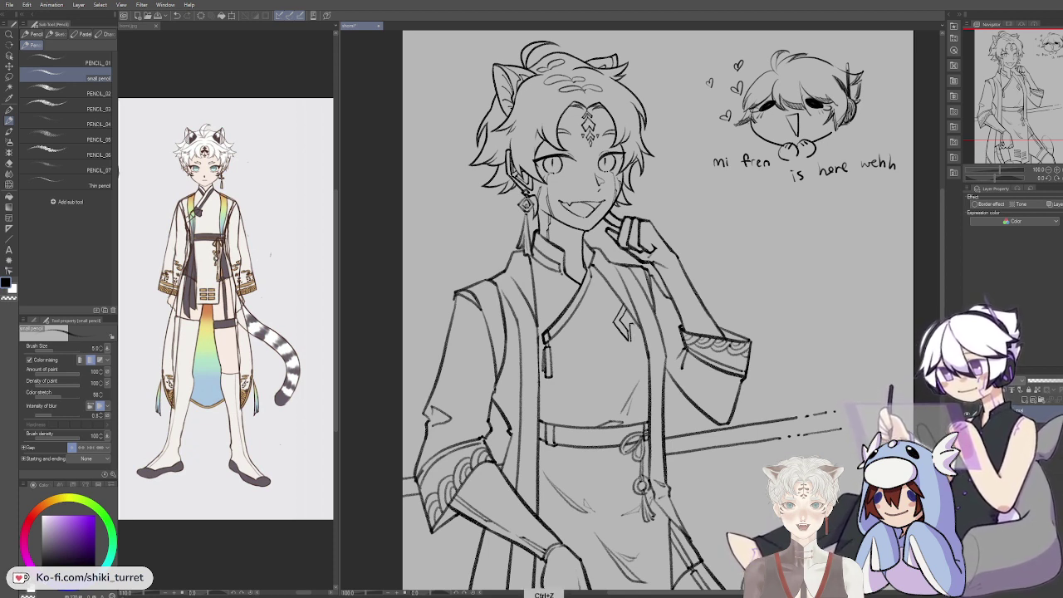
{"action": "left_click_drag", "start_coordinate": [627, 324], "coordinate": [634, 339]}
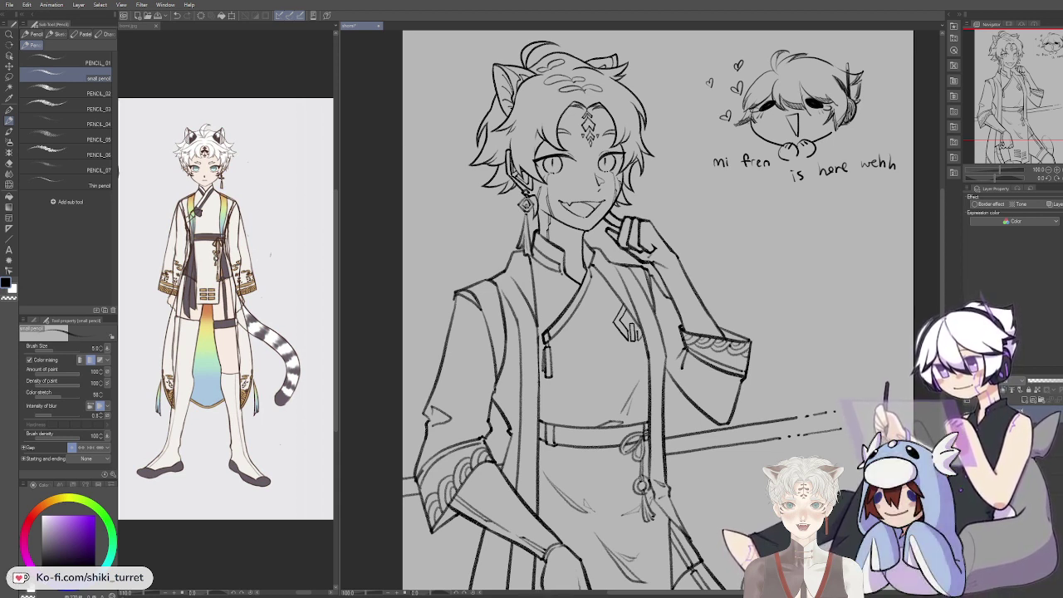
Step: Redraw the emblem's outer angular bracket around the vertical bars and save the drawing
{"action": "key", "text": "ctrl+z"}
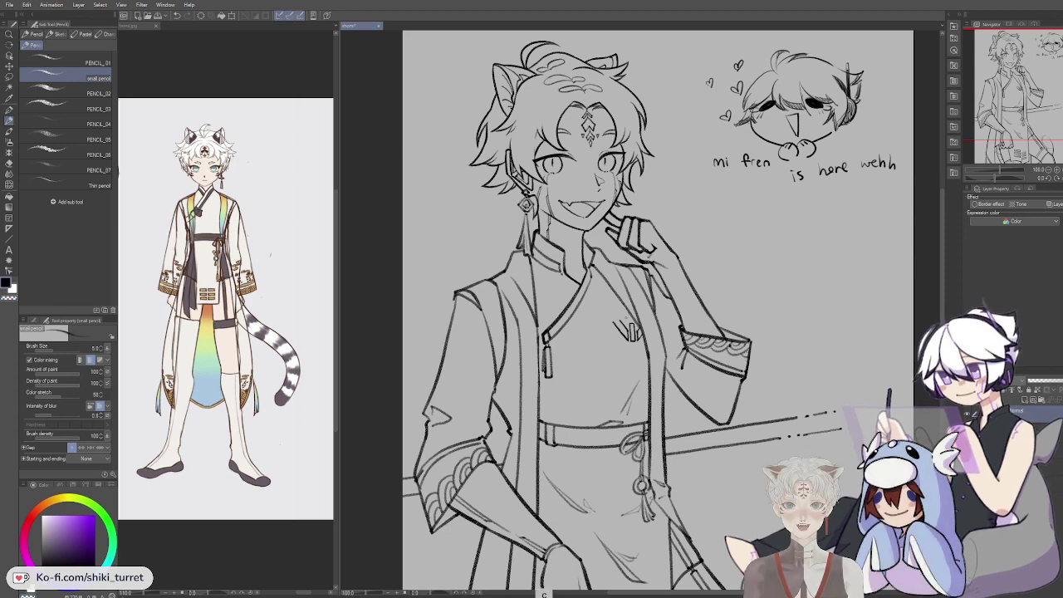
{"action": "key", "text": "ctrl+z"}
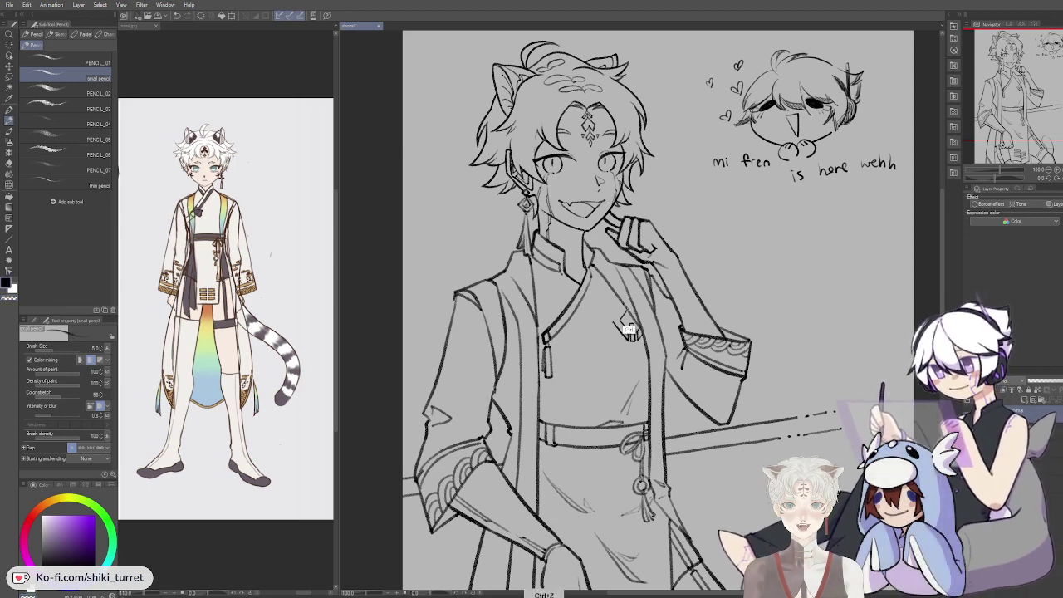
{"action": "left_click_drag", "start_coordinate": [624, 306], "coordinate": [615, 321]}
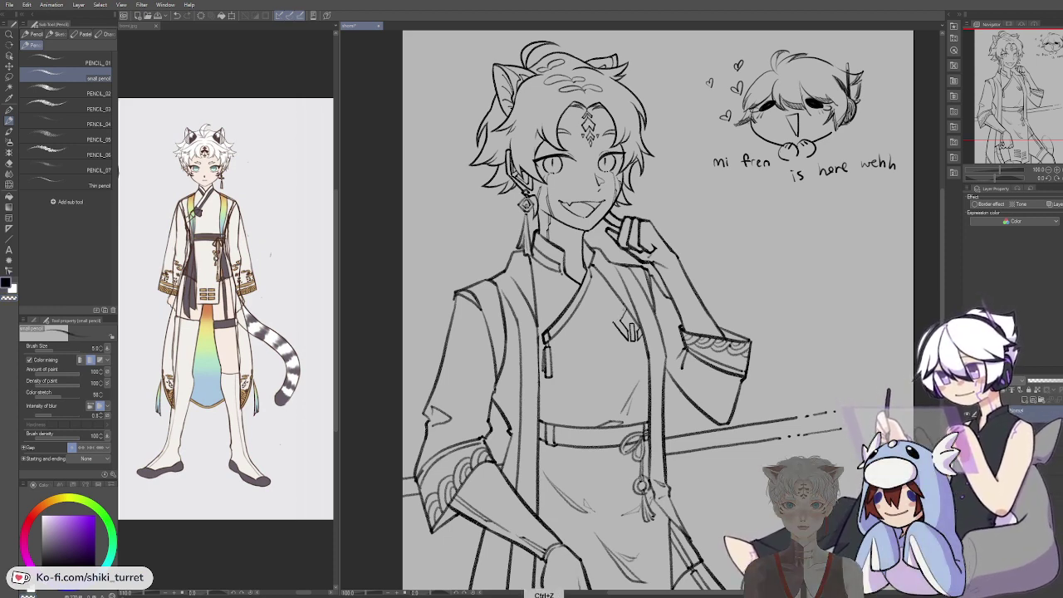
{"action": "key", "text": "ctrl+z"}
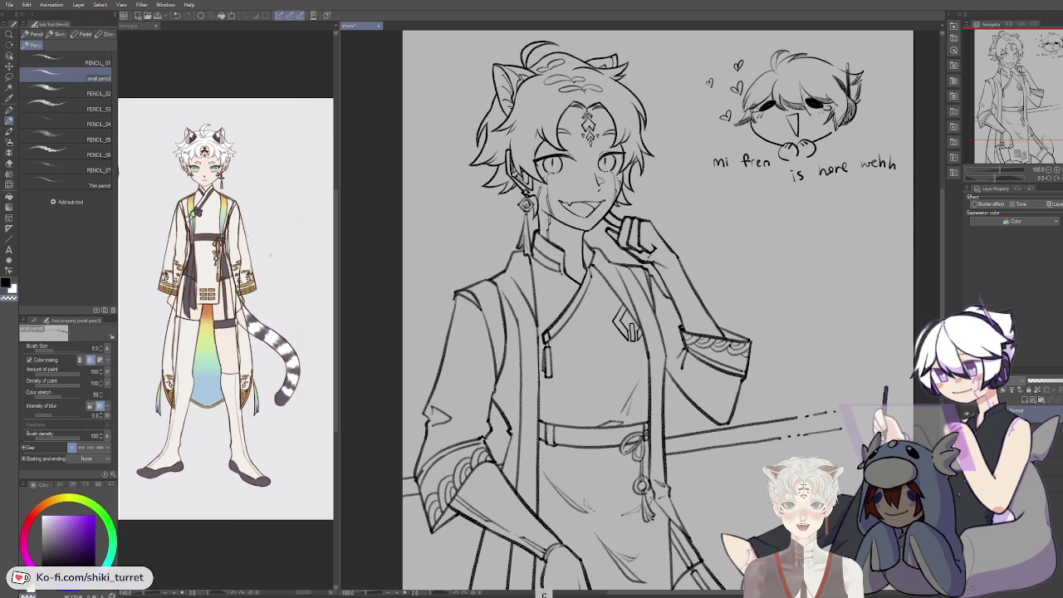
{"action": "key", "text": "ctrl+z"}
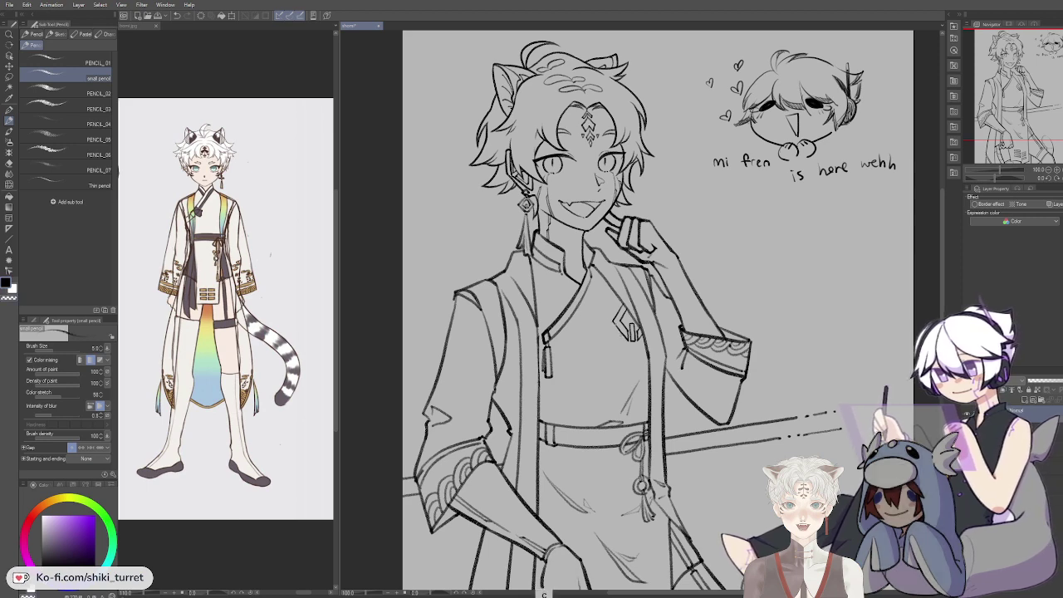
{"action": "left_click_drag", "start_coordinate": [615, 321], "coordinate": [625, 338]}
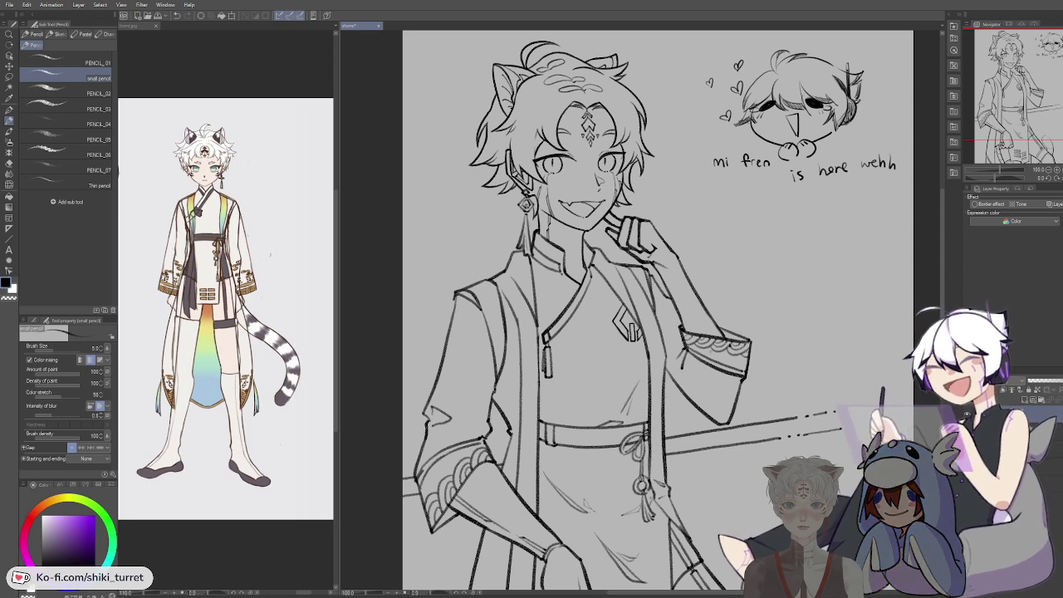
{"action": "key", "text": "ctrl+s"}
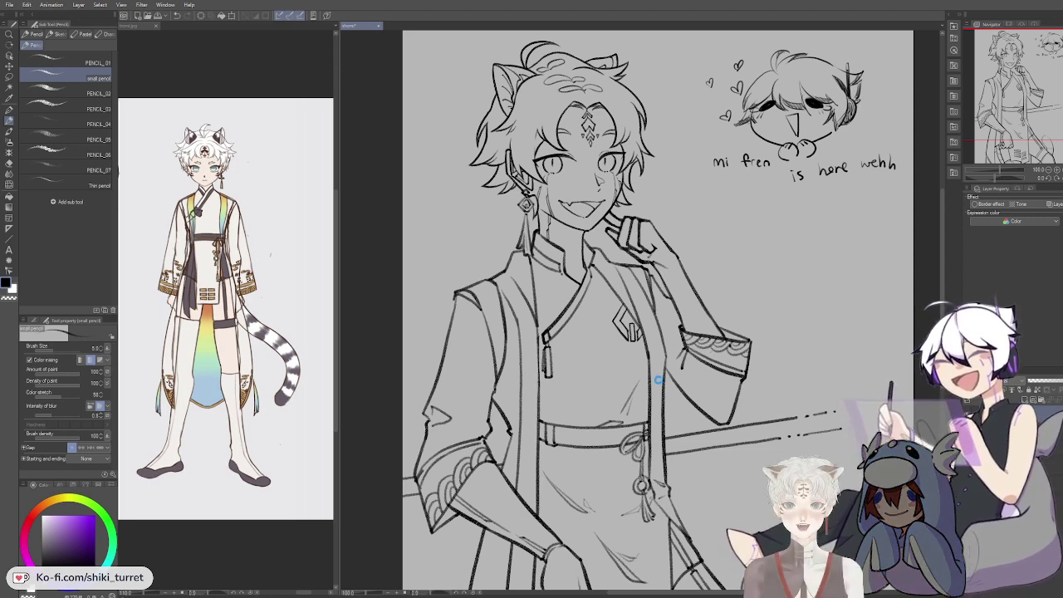
{"action": "left_click_drag", "start_coordinate": [599, 475], "coordinate": [624, 437]}
{"action": "left_click", "coordinate": [623, 437], "text": "alt"}
{"action": "left_click_drag", "start_coordinate": [622, 550], "coordinate": [592, 488]}
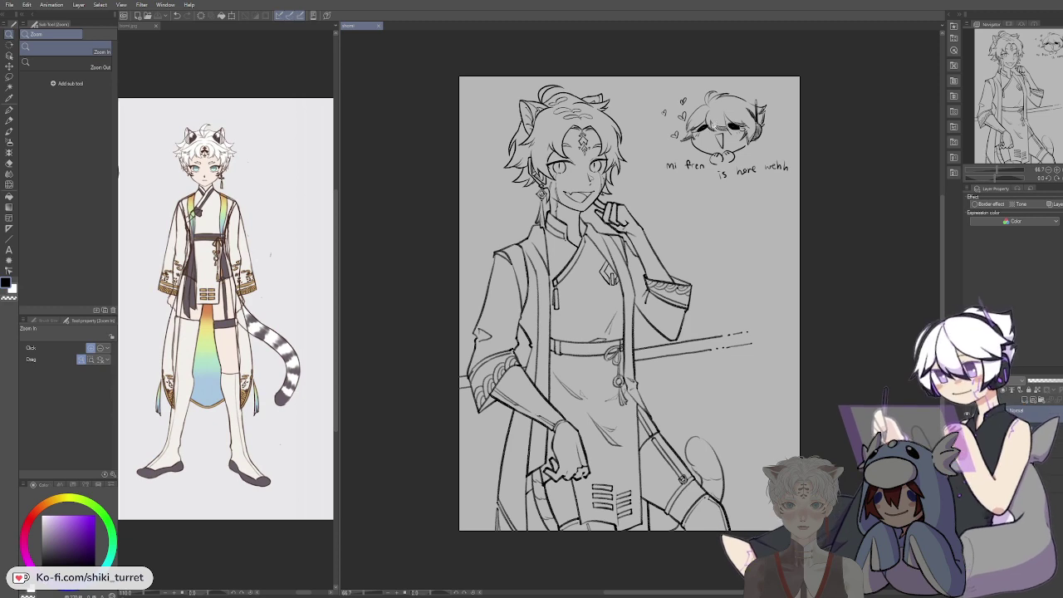
{"action": "left_click_drag", "start_coordinate": [685, 205], "coordinate": [701, 194]}
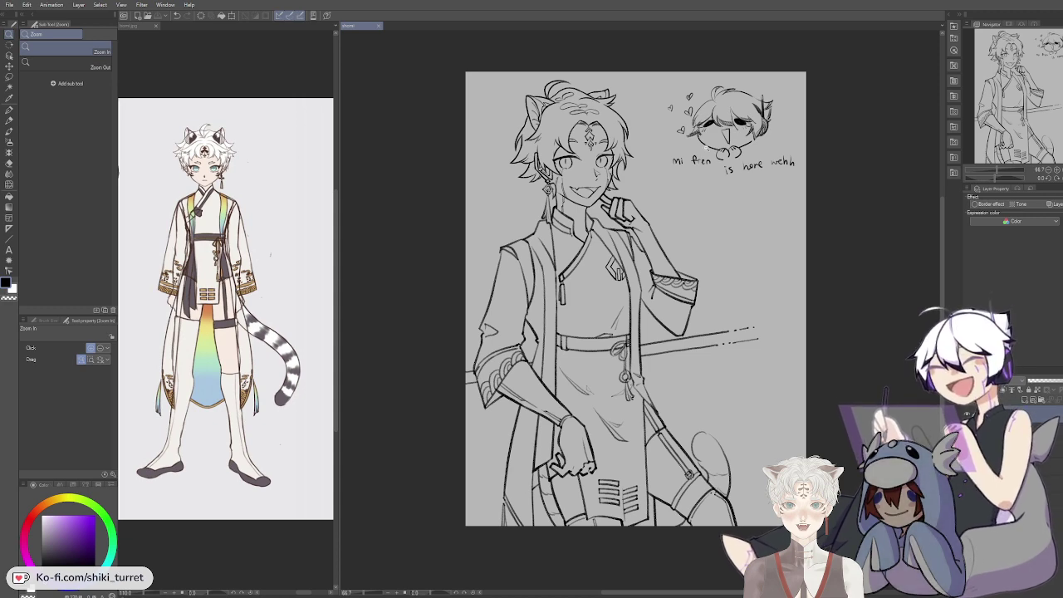
{"action": "key", "text": "p"}
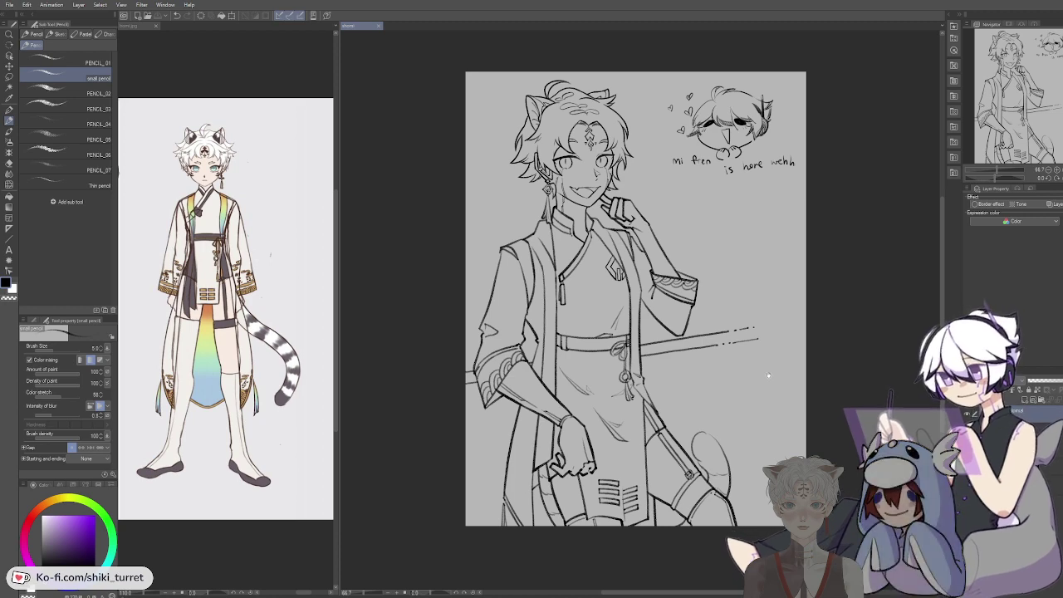
{"action": "left_click_drag", "start_coordinate": [769, 376], "coordinate": [769, 371]}
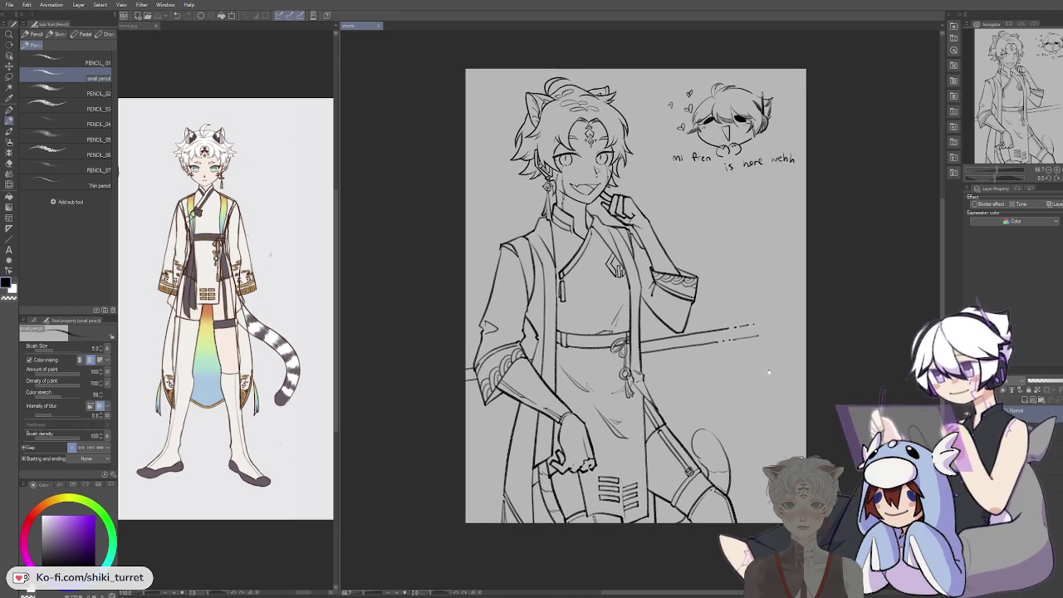
{"action": "left_click_drag", "start_coordinate": [769, 373], "coordinate": [770, 372]}
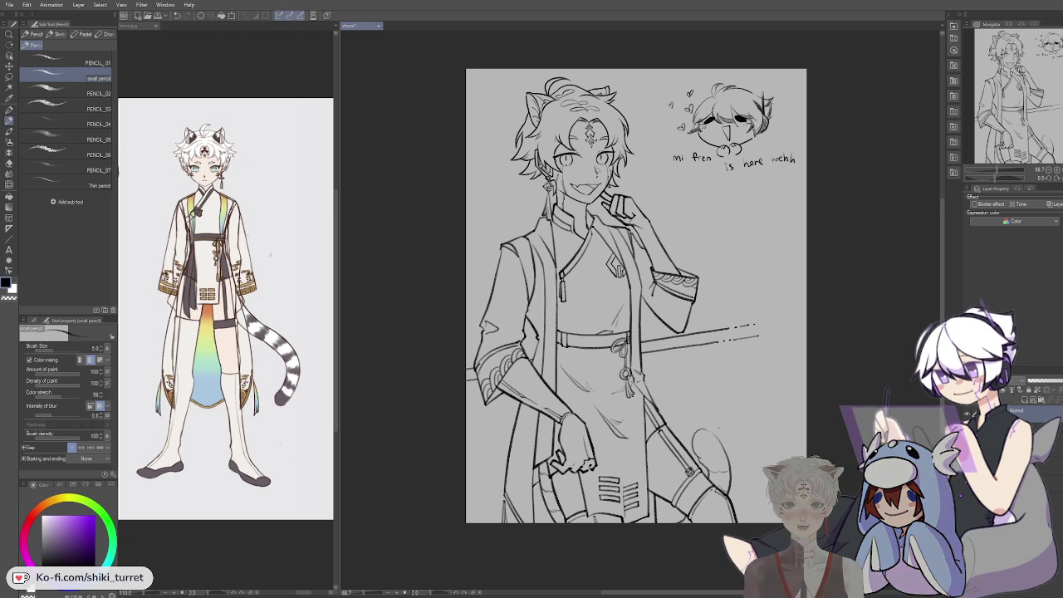
Step: Check the hidden rough sketch layer and add a new layer above it for the base fill
{"action": "left_click", "coordinate": [68, 90]}
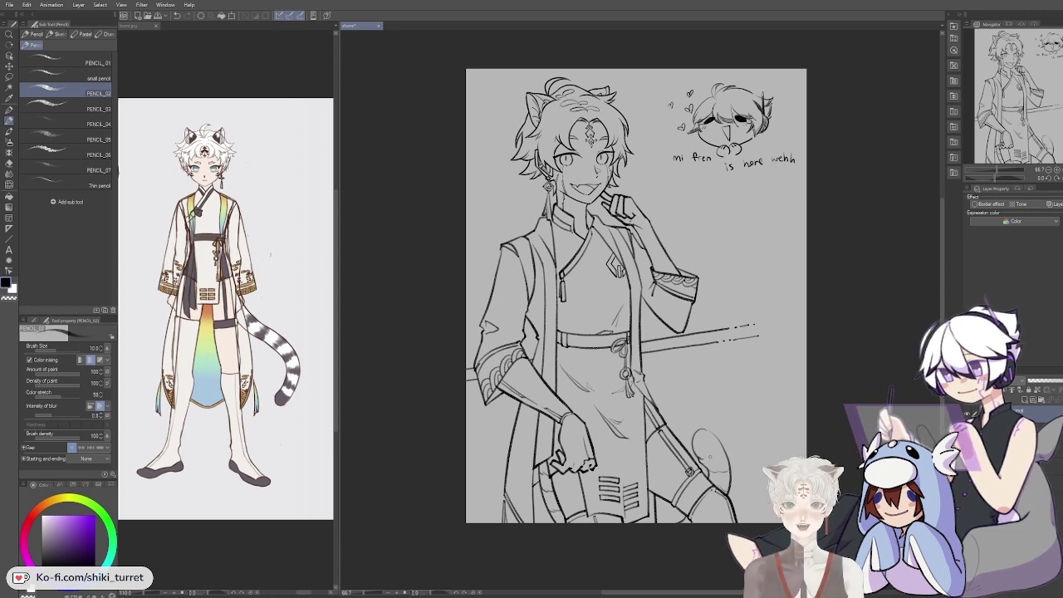
{"action": "left_click", "coordinate": [1030, 428]}
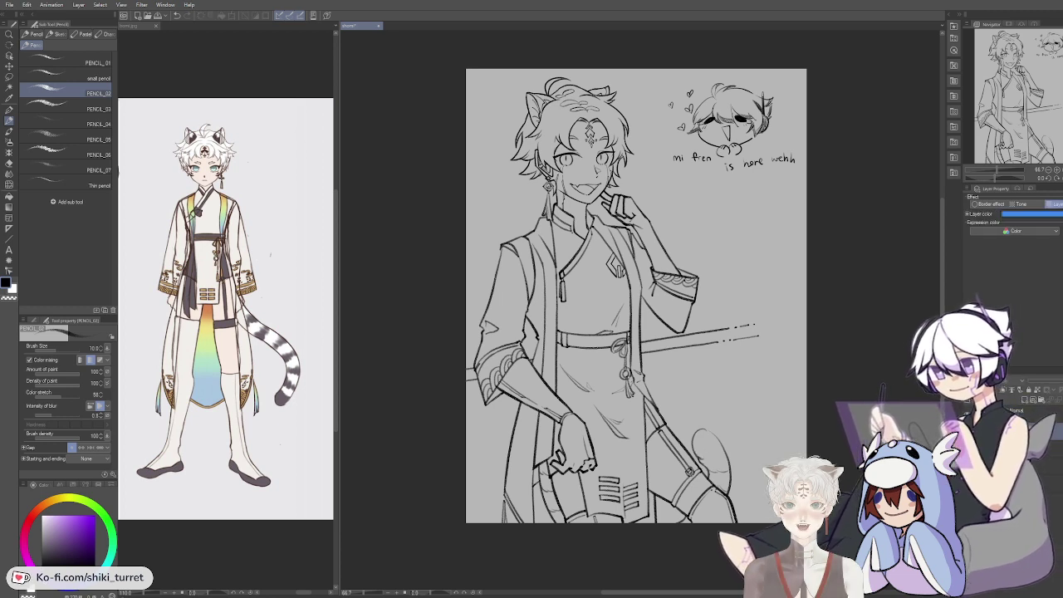
{"action": "left_click", "coordinate": [967, 414]}
{"action": "left_click", "coordinate": [967, 414]}
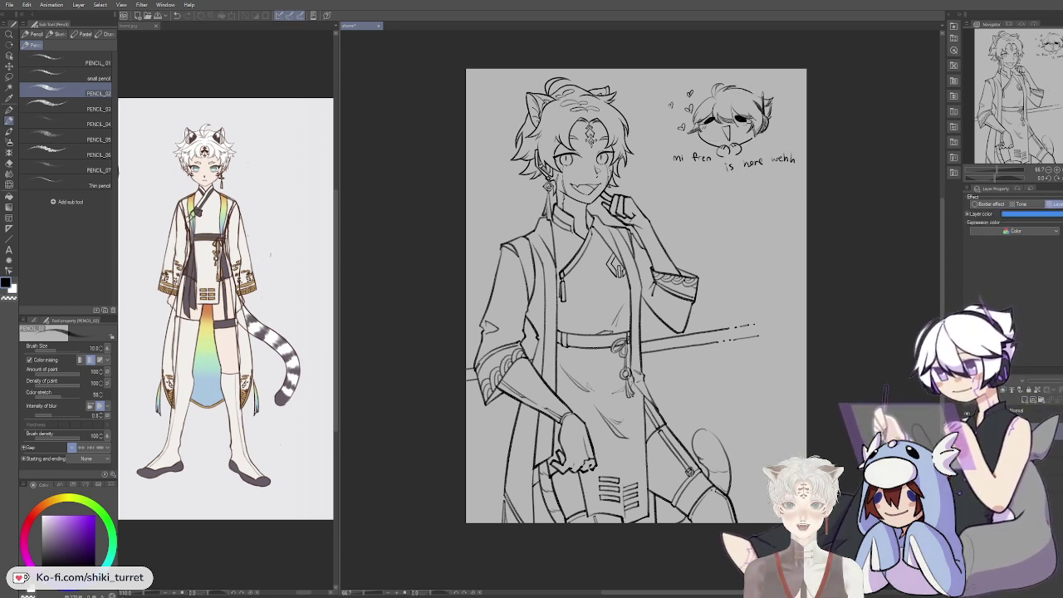
{"action": "left_click", "coordinate": [1028, 400]}
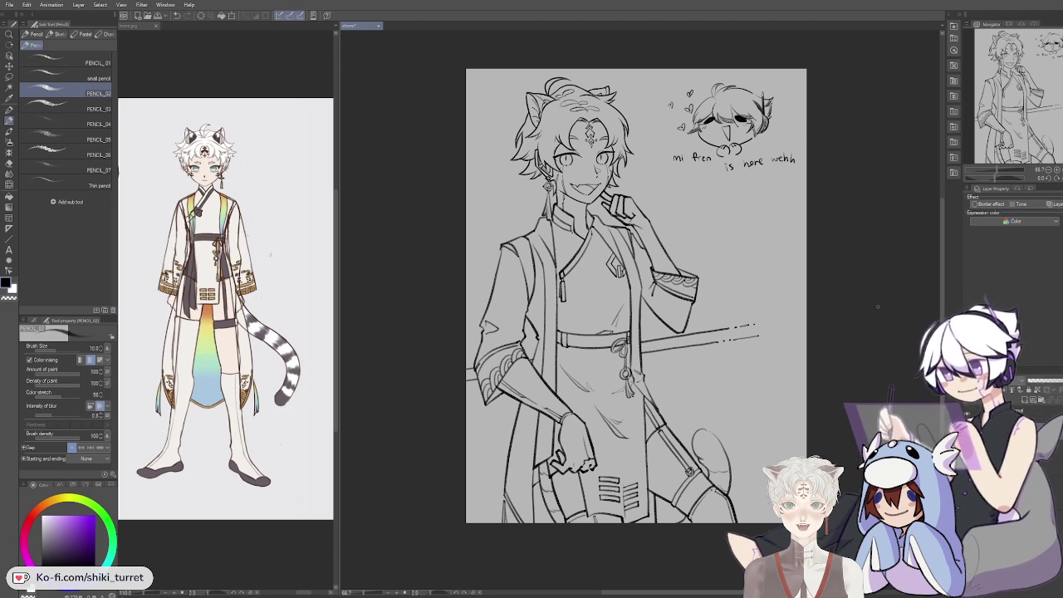
Step: Choose a dark greyish violet drawing colour and switch to the Turnip pen for filling around the head
{"action": "left_click", "coordinate": [55, 550]}
{"action": "key", "text": "ctrl+space"}
{"action": "left_click", "coordinate": [584, 113]}
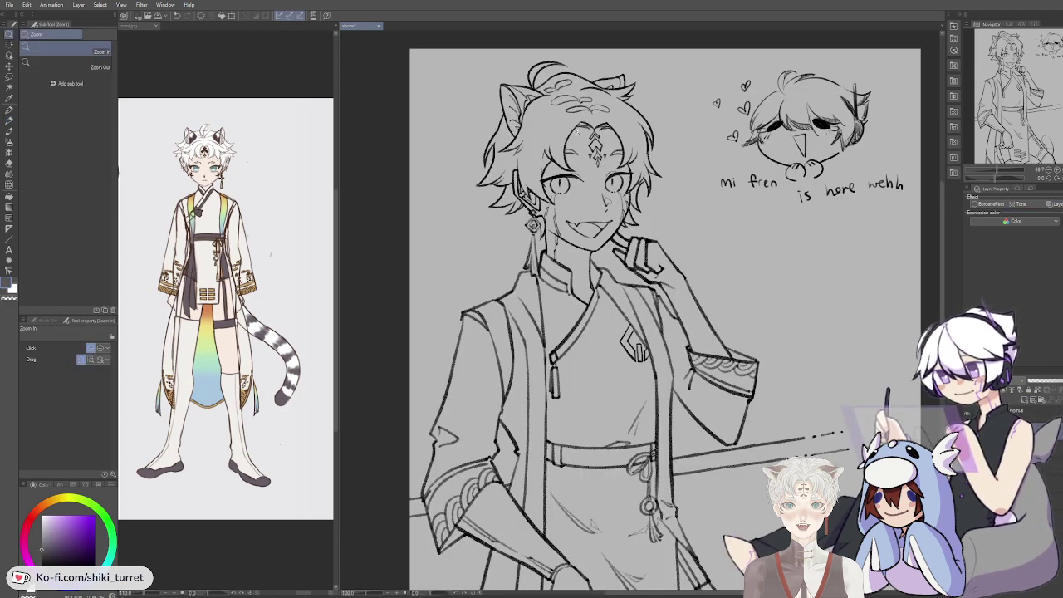
{"action": "left_click_drag", "start_coordinate": [590, 119], "coordinate": [607, 227]}
{"action": "left_click", "coordinate": [612, 229]}
{"action": "key", "text": "p"}
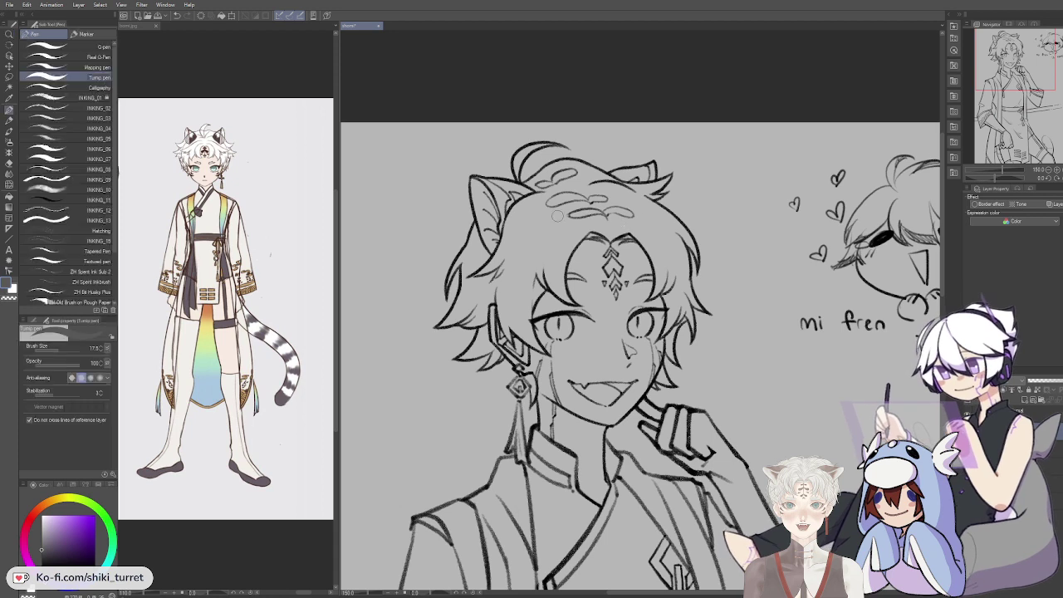
Step: Fill the edges of the ear and hair above the earring, down through the hair tuft and earring clasp, trimming overspill with transparent colour
{"action": "mouse_move", "coordinate": [473, 178]}
{"action": "left_mouse_down"}
{"action": "mouse_move", "coordinate": [475, 235]}
{"action": "mouse_move", "coordinate": [481, 225]}
{"action": "mouse_move", "coordinate": [452, 281]}
{"action": "mouse_move", "coordinate": [451, 291]}
{"action": "mouse_move", "coordinate": [469, 255]}
{"action": "mouse_move", "coordinate": [458, 310]}
{"action": "left_mouse_up"}
{"action": "key", "text": "c"}
{"action": "key", "text": "c"}
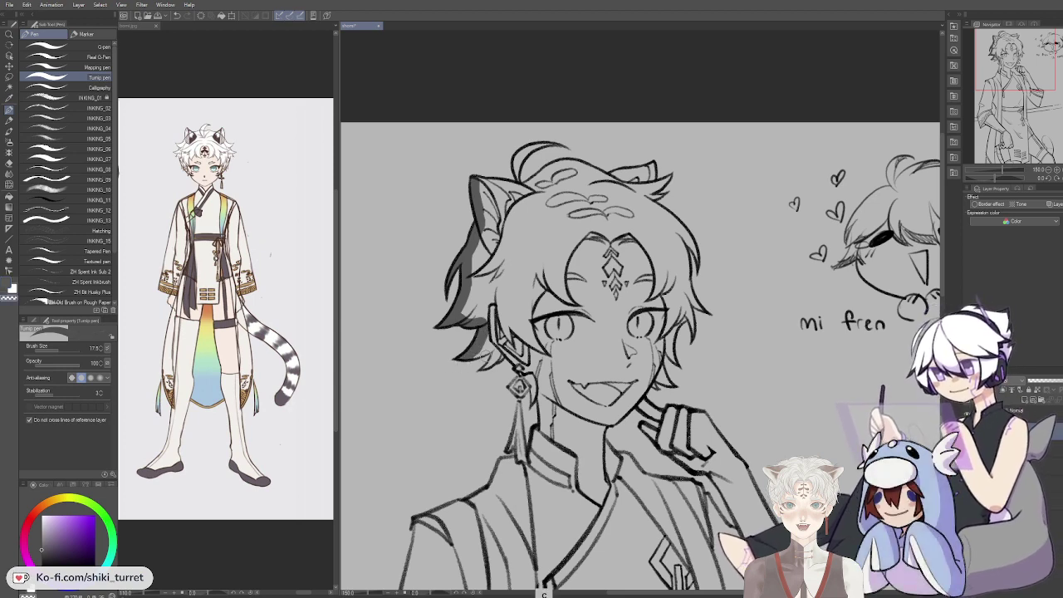
{"action": "key", "text": "c"}
{"action": "mouse_move", "coordinate": [489, 349]}
{"action": "left_mouse_down"}
{"action": "mouse_move", "coordinate": [477, 377]}
{"action": "mouse_move", "coordinate": [501, 367]}
{"action": "mouse_move", "coordinate": [503, 350]}
{"action": "mouse_move", "coordinate": [485, 331]}
{"action": "mouse_move", "coordinate": [505, 348]}
{"action": "mouse_move", "coordinate": [488, 322]}
{"action": "mouse_move", "coordinate": [518, 396]}
{"action": "left_mouse_up"}
{"action": "key", "text": "c"}
{"action": "key", "text": "c"}
{"action": "key", "text": "c"}
{"action": "key", "text": "c"}
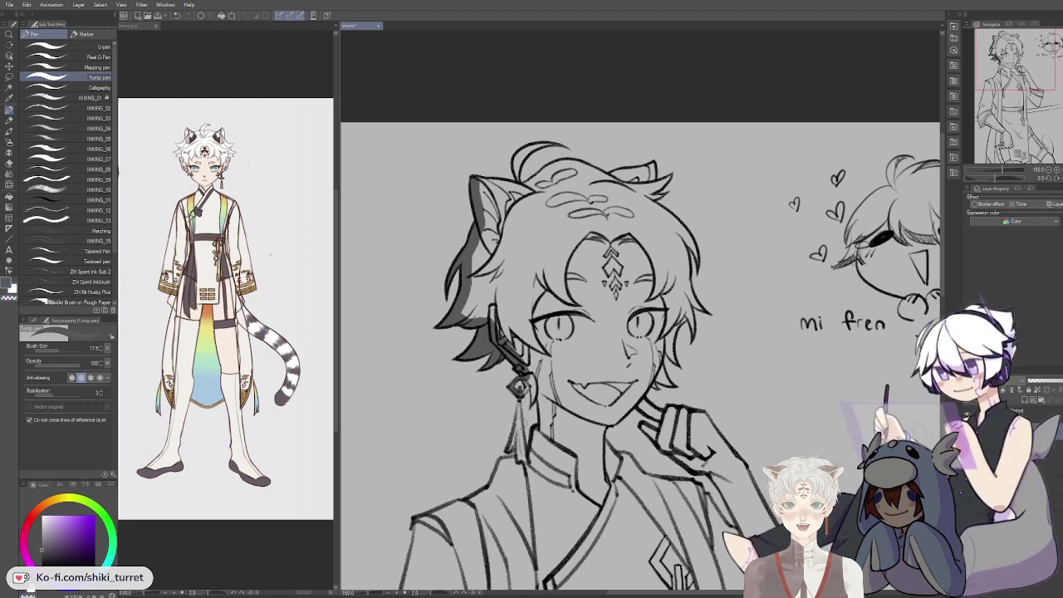
Step: Fill the earring's hanging tassel and the strip of hair between it and the neck
{"action": "left_click_drag", "start_coordinate": [520, 400], "coordinate": [511, 462]}
{"action": "mouse_move", "coordinate": [526, 425]}
{"action": "left_mouse_down"}
{"action": "mouse_move", "coordinate": [522, 454]}
{"action": "mouse_move", "coordinate": [520, 433]}
{"action": "mouse_move", "coordinate": [521, 453]}
{"action": "mouse_move", "coordinate": [534, 446]}
{"action": "mouse_move", "coordinate": [528, 458]}
{"action": "mouse_move", "coordinate": [541, 384]}
{"action": "mouse_move", "coordinate": [543, 425]}
{"action": "left_mouse_up"}
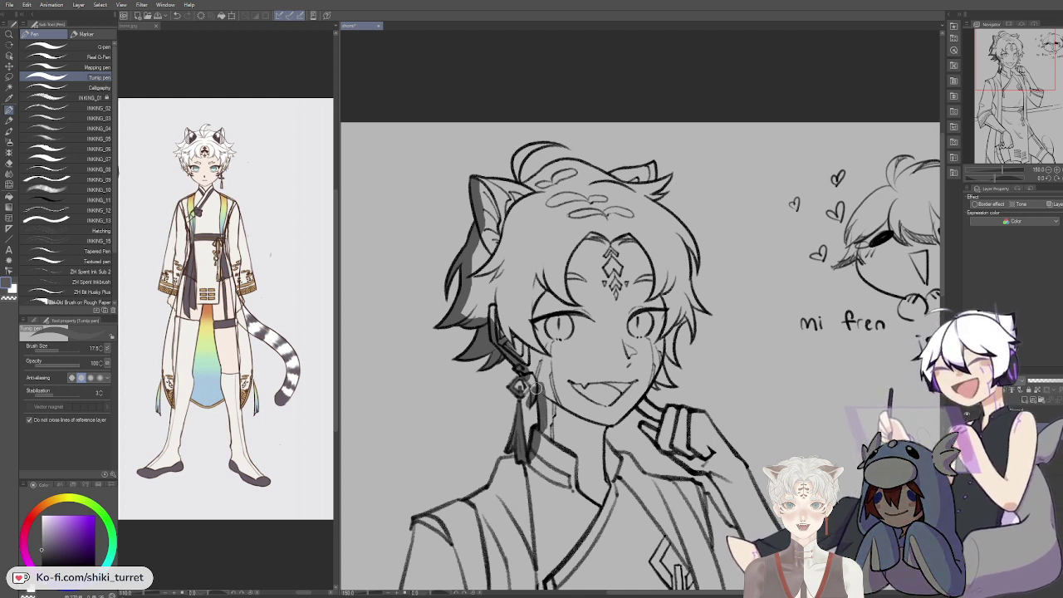
{"action": "left_click_drag", "start_coordinate": [540, 383], "coordinate": [544, 399]}
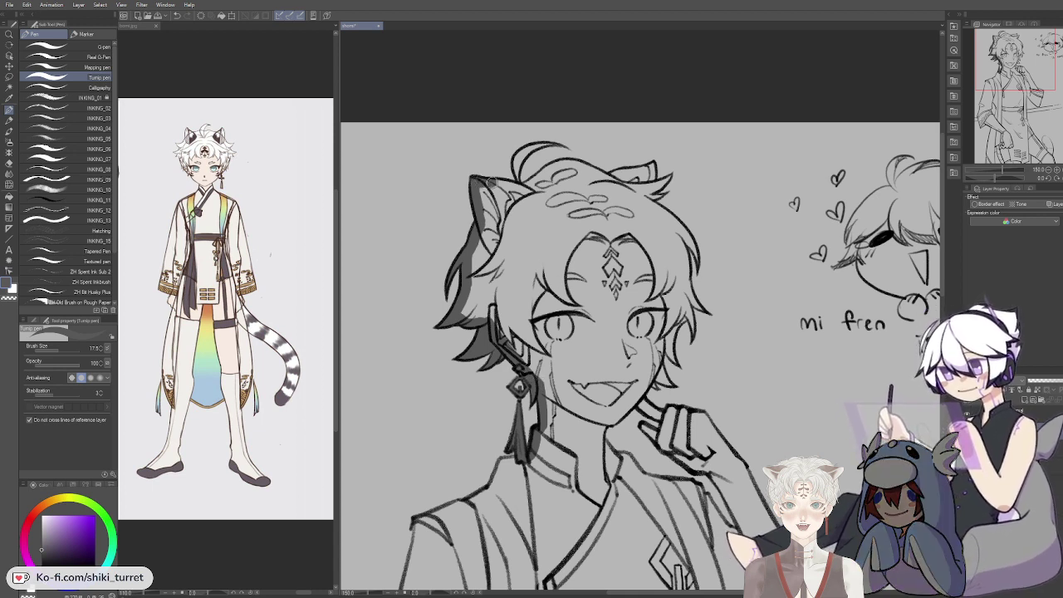
Step: Fill the curl on top of the head, the crown of the hair and the far ear, erasing spill inside the curl
{"action": "mouse_move", "coordinate": [524, 181]}
{"action": "left_mouse_down"}
{"action": "mouse_move", "coordinate": [525, 152]}
{"action": "mouse_move", "coordinate": [548, 148]}
{"action": "left_mouse_up"}
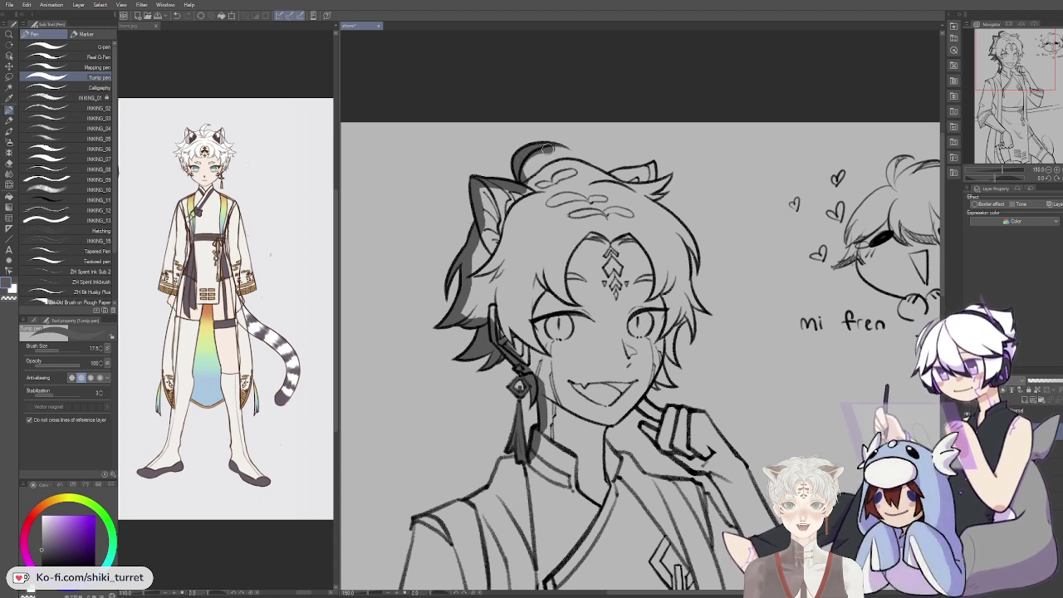
{"action": "key", "text": "c"}
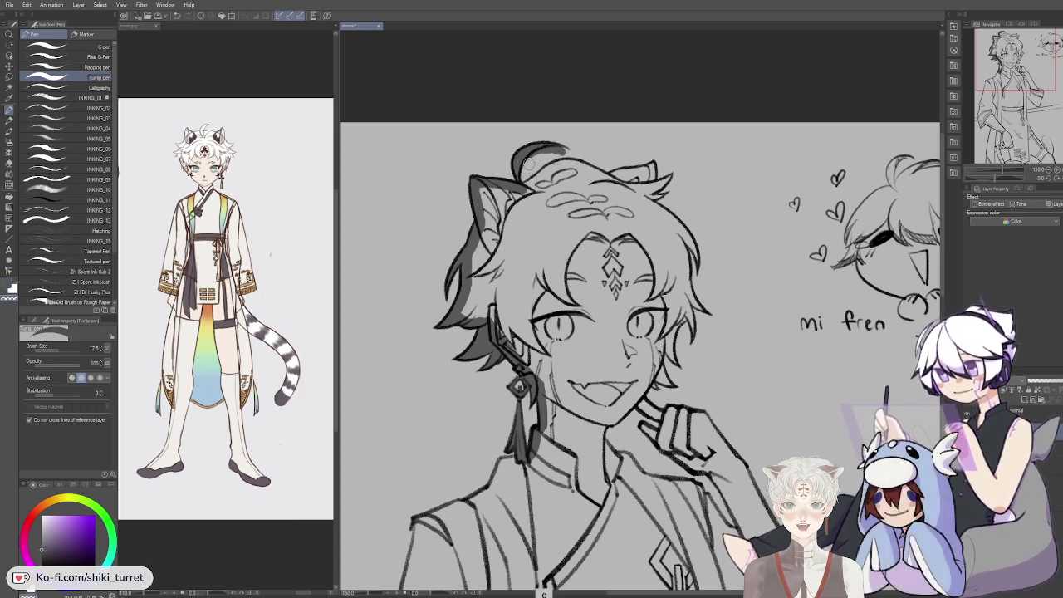
{"action": "key", "text": "c"}
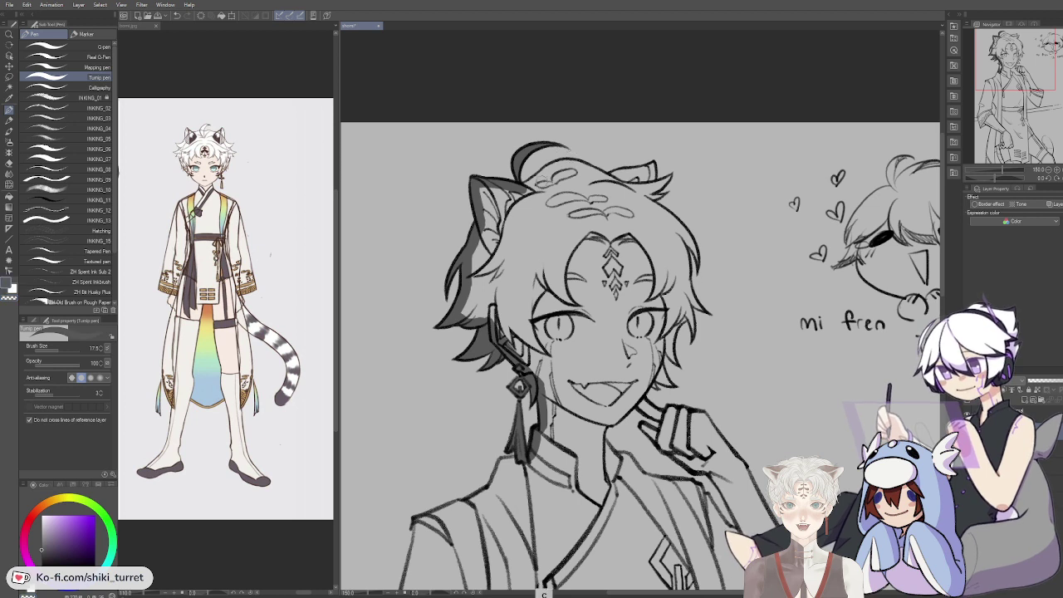
{"action": "mouse_move", "coordinate": [526, 188]}
{"action": "left_mouse_down"}
{"action": "mouse_move", "coordinate": [544, 174]}
{"action": "mouse_move", "coordinate": [611, 185]}
{"action": "mouse_move", "coordinate": [589, 171]}
{"action": "mouse_move", "coordinate": [648, 169]}
{"action": "left_mouse_up"}
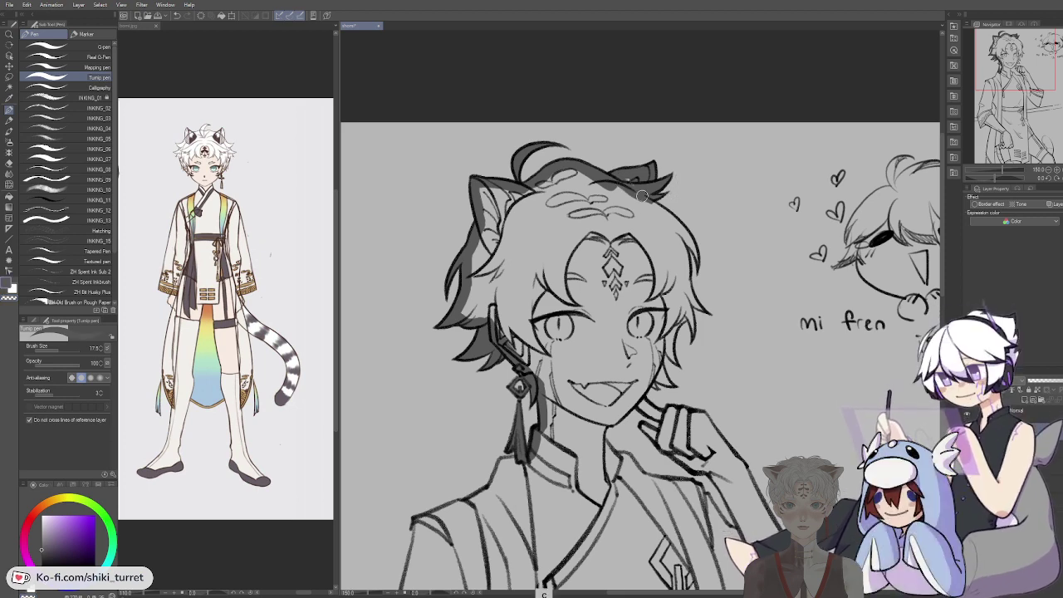
Step: Fill the hair's far edge from the crown down through the side tufts and along the jaw, trimming overspill with transparent colour
{"action": "mouse_move", "coordinate": [617, 184]}
{"action": "left_mouse_down"}
{"action": "mouse_move", "coordinate": [680, 228]}
{"action": "mouse_move", "coordinate": [676, 210]}
{"action": "mouse_move", "coordinate": [695, 254]}
{"action": "left_mouse_up"}
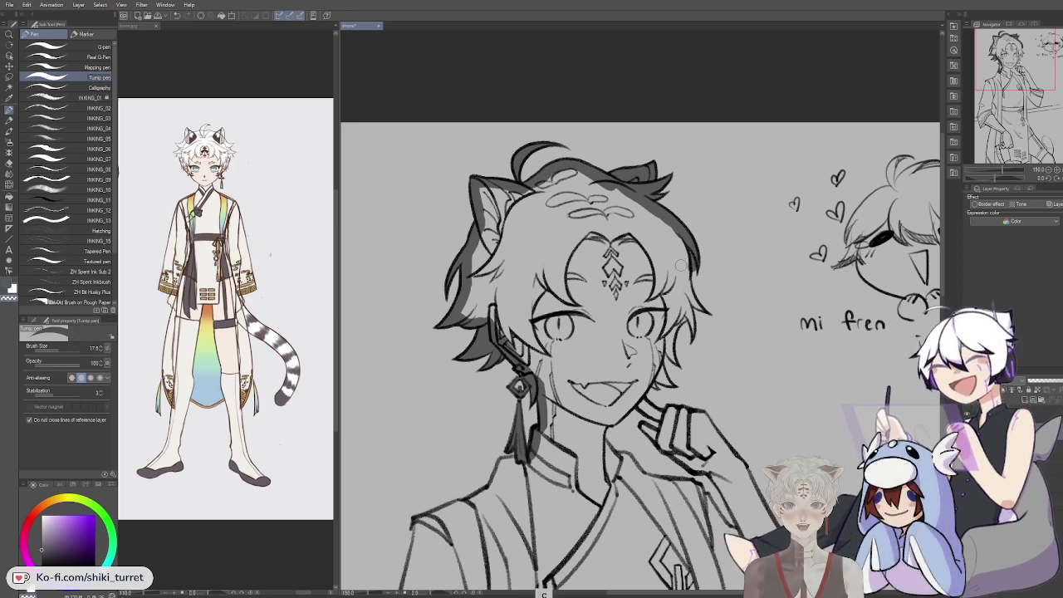
{"action": "mouse_move", "coordinate": [674, 223]}
{"action": "left_mouse_down"}
{"action": "mouse_move", "coordinate": [686, 288]}
{"action": "mouse_move", "coordinate": [708, 316]}
{"action": "left_mouse_up"}
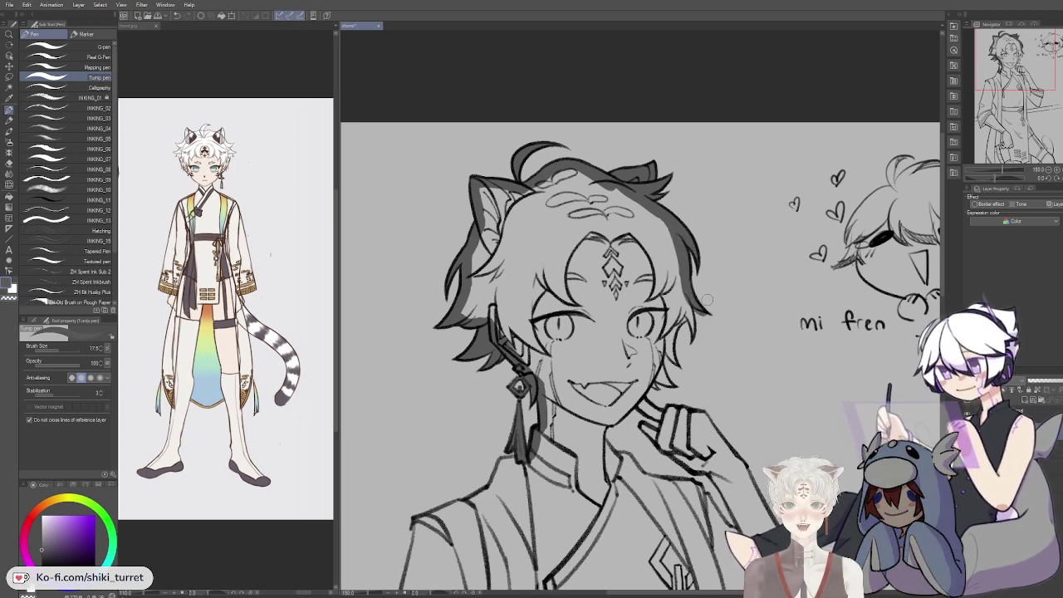
{"action": "key", "text": "c"}
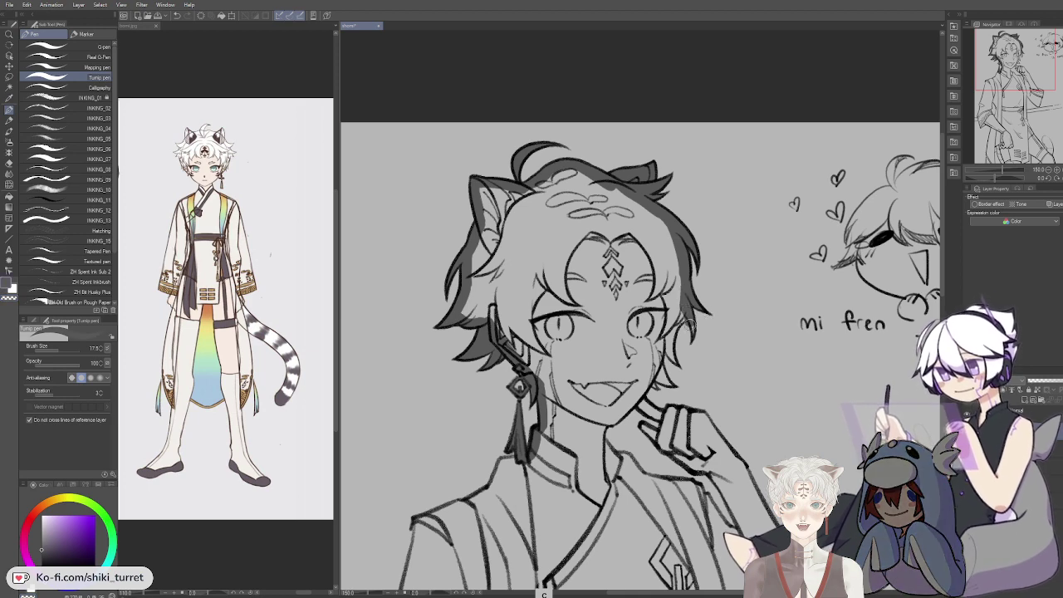
{"action": "key", "text": "c"}
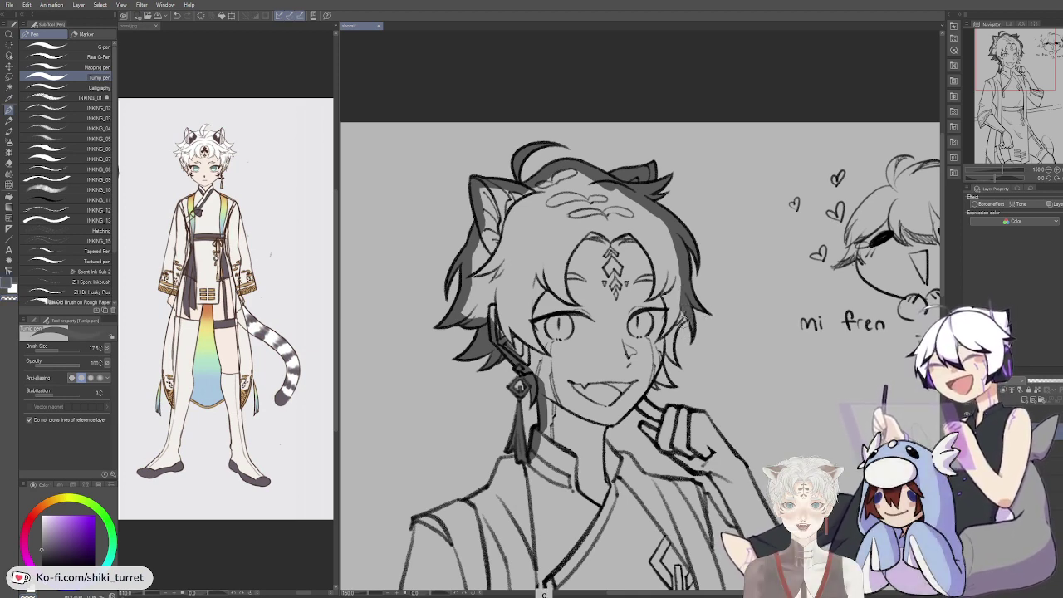
{"action": "mouse_move", "coordinate": [684, 319]}
{"action": "left_mouse_down"}
{"action": "mouse_move", "coordinate": [671, 327]}
{"action": "mouse_move", "coordinate": [685, 310]}
{"action": "left_mouse_up"}
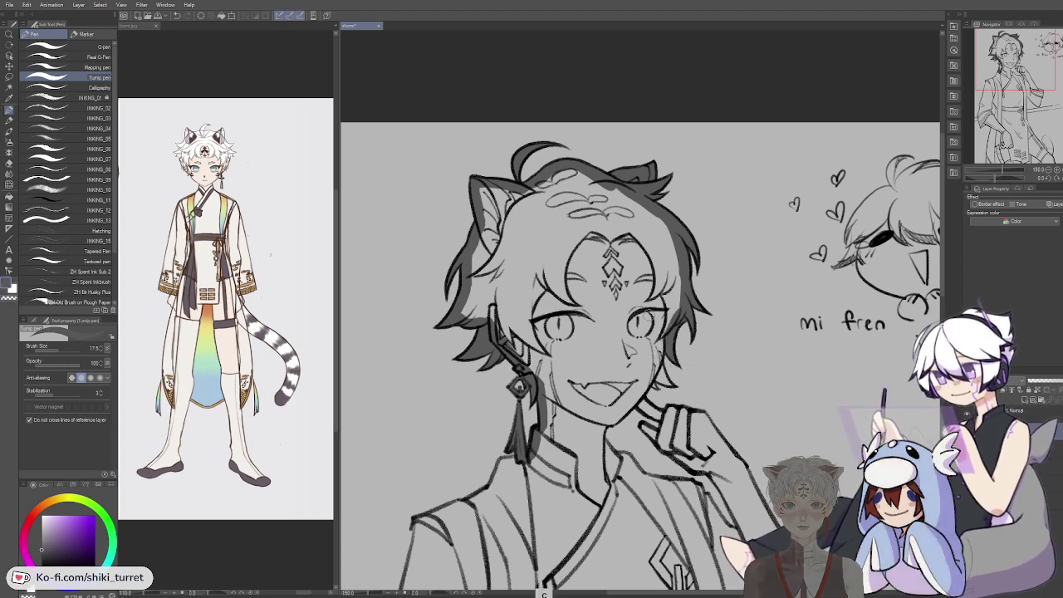
{"action": "left_click_drag", "start_coordinate": [650, 316], "coordinate": [605, 278]}
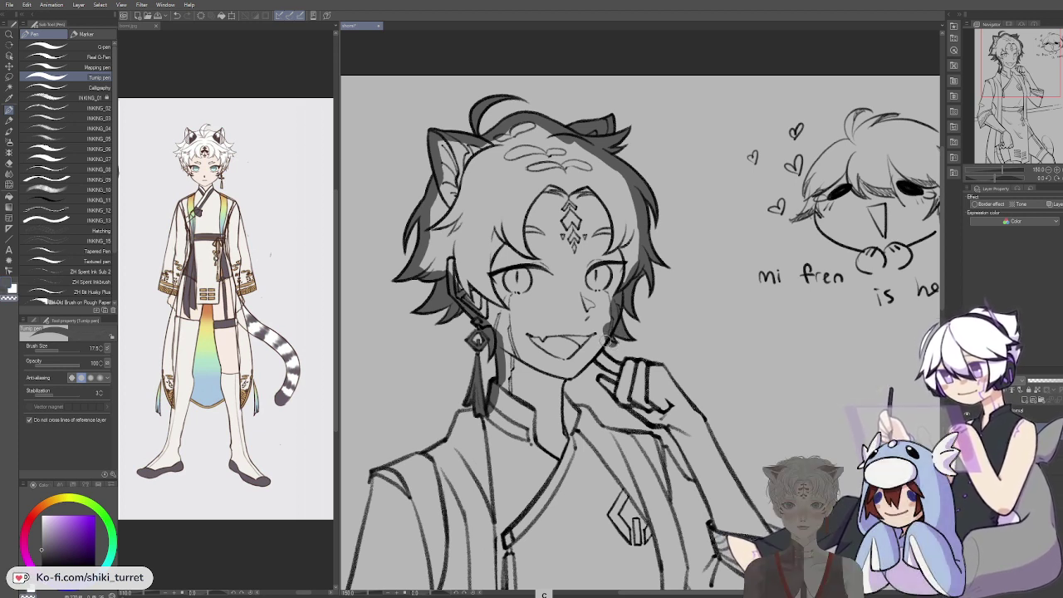
{"action": "left_click_drag", "start_coordinate": [609, 327], "coordinate": [599, 345]}
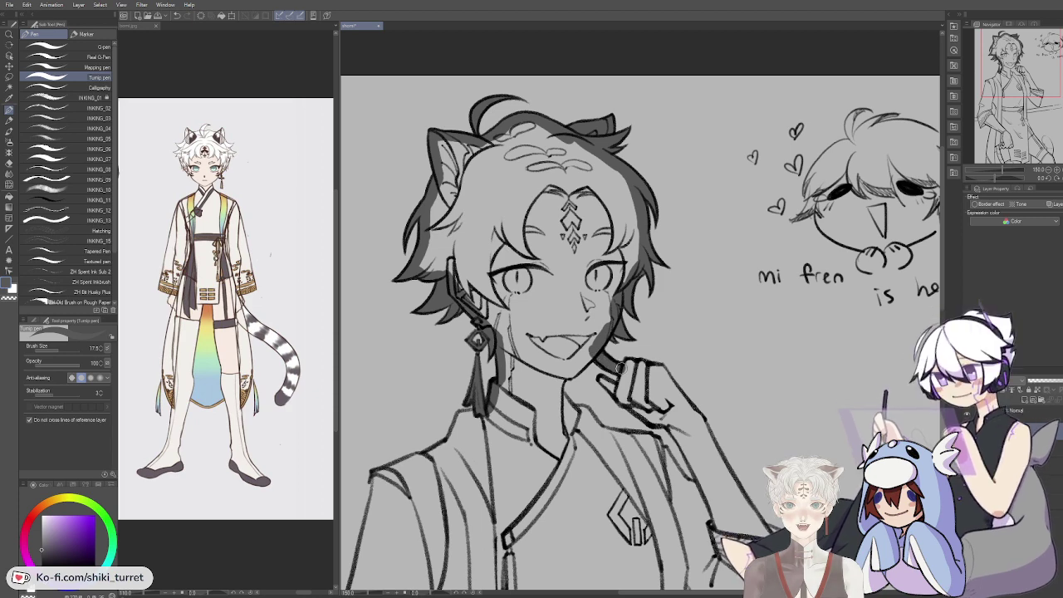
Step: Fill along the neck, the far shoulder and upper arm, and around the fingers and back of the raised hand
{"action": "key", "text": "space"}
{"action": "left_click_drag", "start_coordinate": [645, 389], "coordinate": [669, 316]}
{"action": "mouse_move", "coordinate": [590, 296]}
{"action": "left_mouse_down"}
{"action": "mouse_move", "coordinate": [619, 266]}
{"action": "mouse_move", "coordinate": [581, 318]}
{"action": "mouse_move", "coordinate": [626, 355]}
{"action": "mouse_move", "coordinate": [644, 348]}
{"action": "mouse_move", "coordinate": [628, 356]}
{"action": "mouse_move", "coordinate": [669, 362]}
{"action": "mouse_move", "coordinate": [704, 404]}
{"action": "left_mouse_up"}
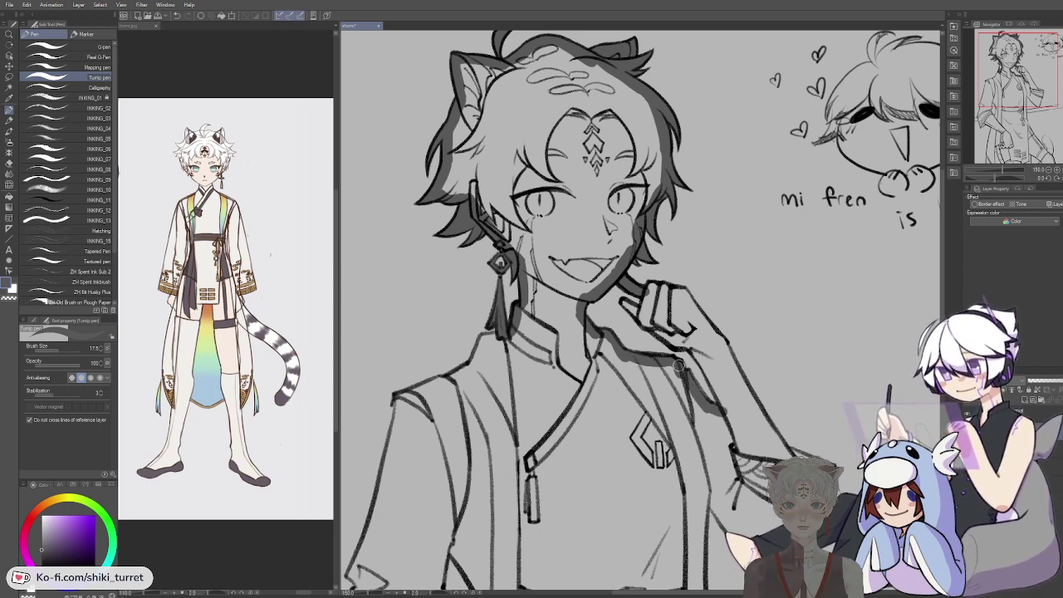
{"action": "key", "text": "ctrl+z"}
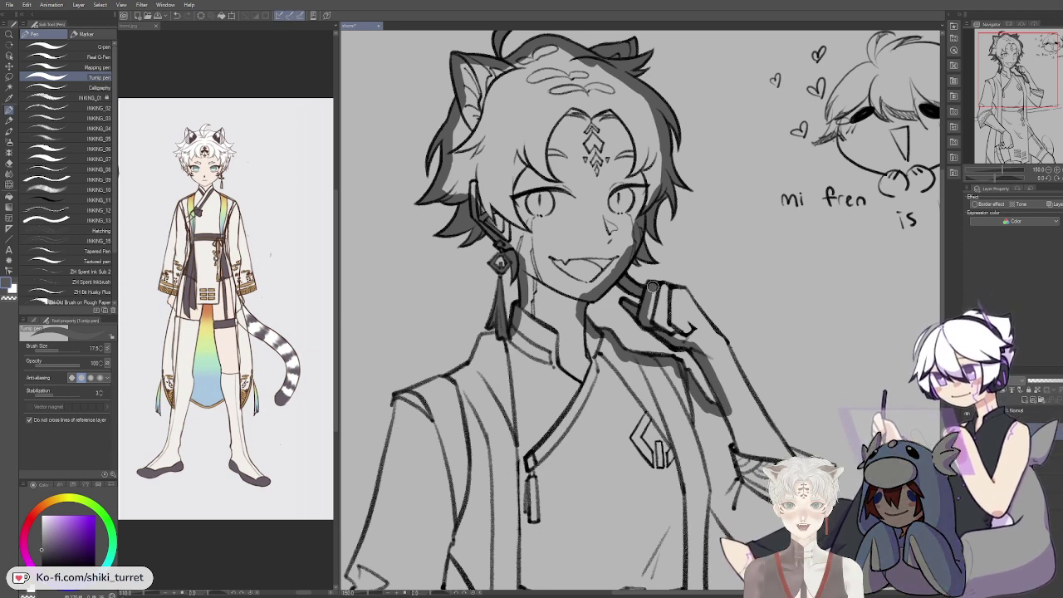
{"action": "left_click_drag", "start_coordinate": [685, 292], "coordinate": [720, 336]}
Step: Fill along the raised forearm's outer edge, the patterned cuff and the hanging sleeve's edge down to its corner
{"action": "key", "text": "space"}
{"action": "mouse_move", "coordinate": [758, 377]}
{"action": "left_mouse_down"}
{"action": "mouse_move", "coordinate": [728, 302]}
{"action": "mouse_move", "coordinate": [744, 304]}
{"action": "mouse_move", "coordinate": [718, 285]}
{"action": "left_mouse_up"}
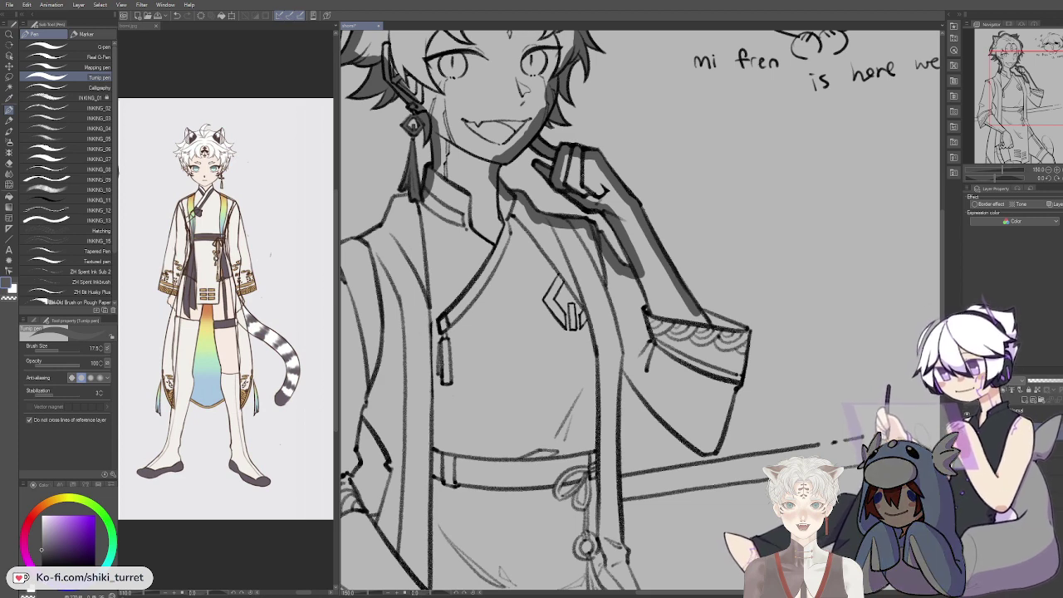
{"action": "left_click_drag", "start_coordinate": [703, 316], "coordinate": [711, 278]}
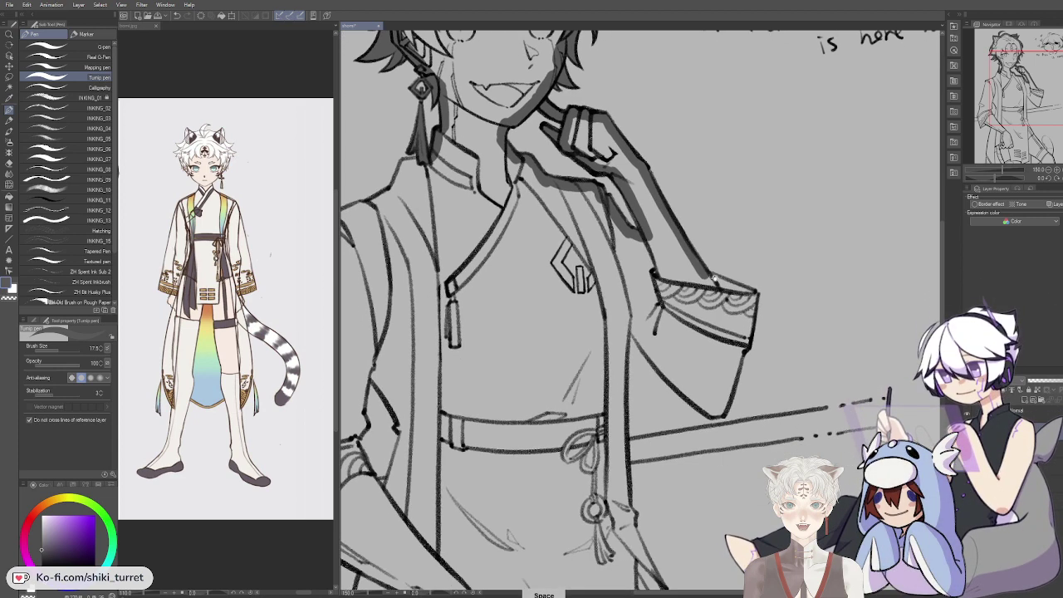
{"action": "mouse_move", "coordinate": [731, 286]}
{"action": "left_mouse_down"}
{"action": "mouse_move", "coordinate": [756, 292]}
{"action": "mouse_move", "coordinate": [748, 339]}
{"action": "left_mouse_up"}
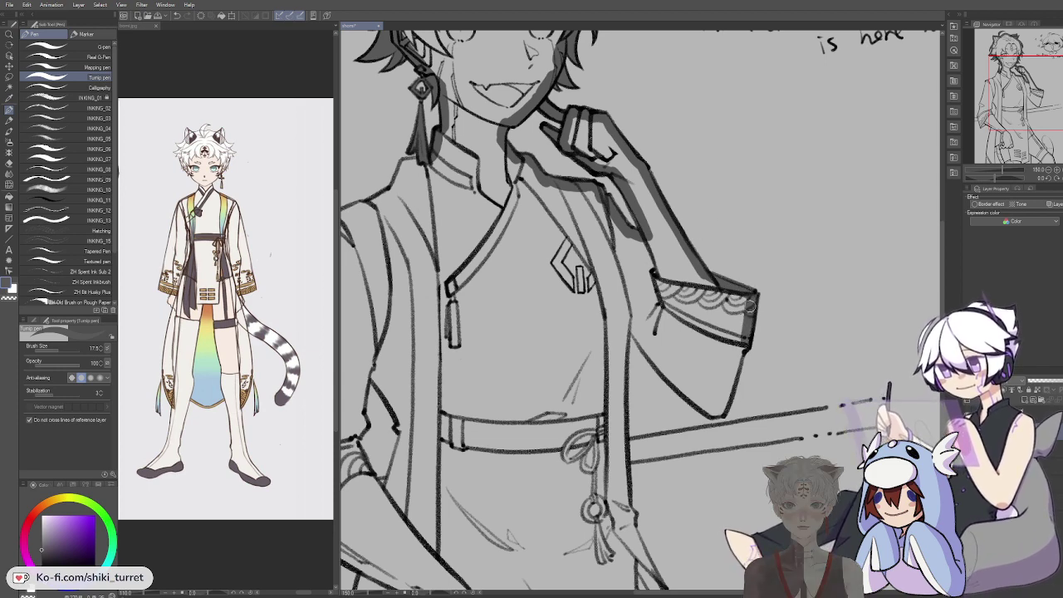
{"action": "left_click_drag", "start_coordinate": [720, 413], "coordinate": [713, 412]}
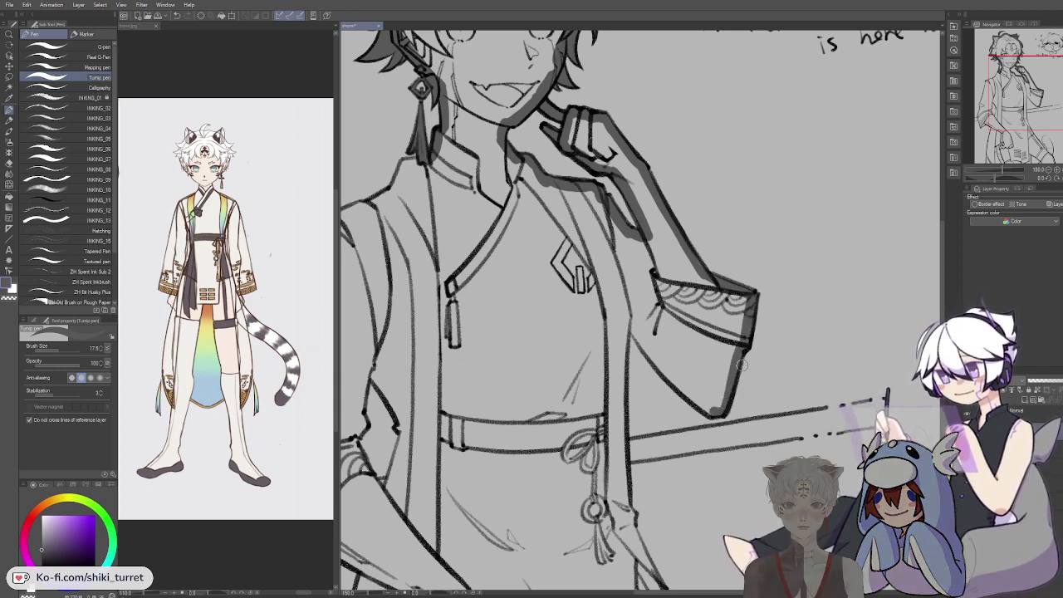
{"action": "key", "text": "c"}
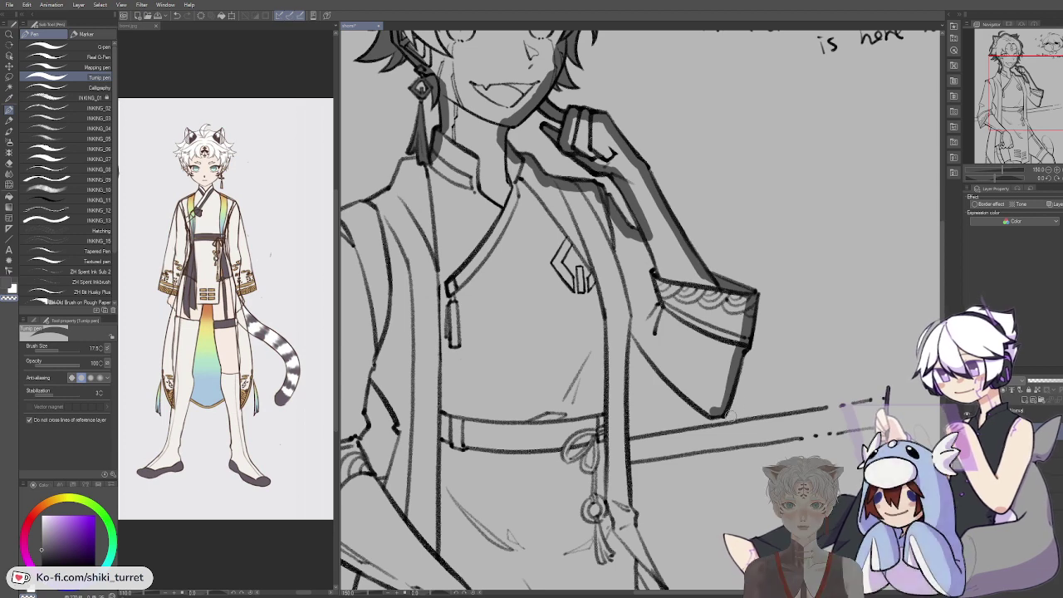
{"action": "key", "text": "c"}
Step: Fill along the near shoulder below the earring and down the near sleeve's outer edge to its patterned cuff
{"action": "mouse_move", "coordinate": [628, 319]}
{"action": "left_mouse_down"}
{"action": "mouse_move", "coordinate": [691, 398]}
{"action": "mouse_move", "coordinate": [736, 344]}
{"action": "mouse_move", "coordinate": [840, 457]}
{"action": "mouse_move", "coordinate": [903, 448]}
{"action": "left_mouse_up"}
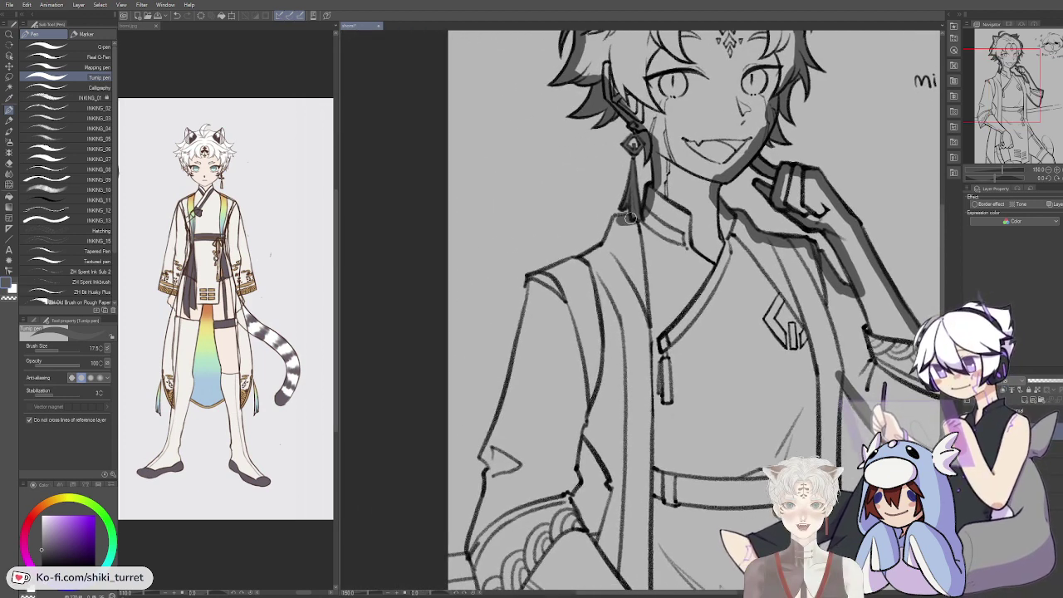
{"action": "left_click_drag", "start_coordinate": [606, 247], "coordinate": [528, 282]}
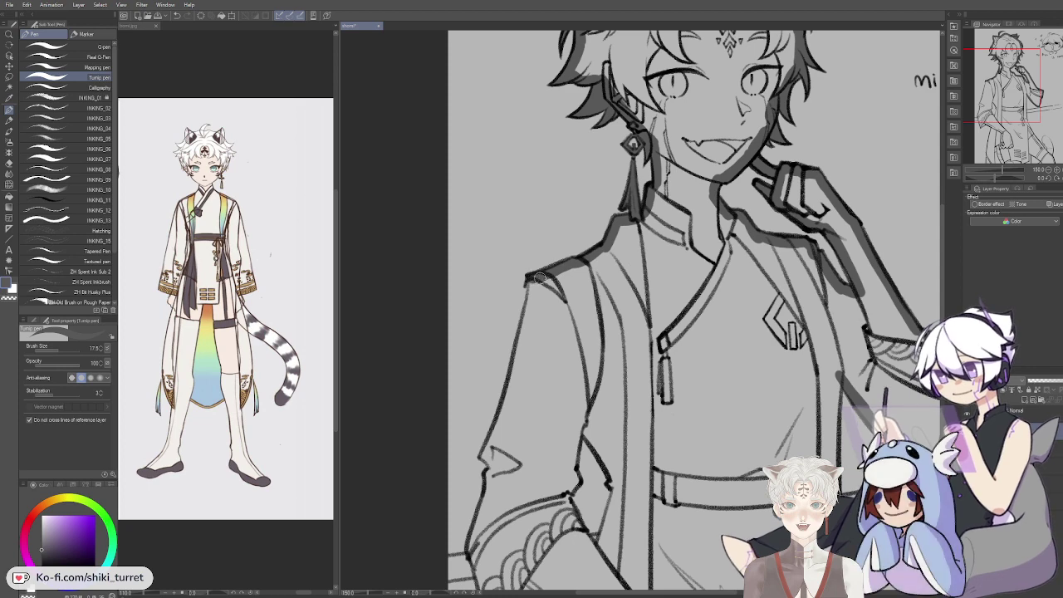
{"action": "left_click_drag", "start_coordinate": [536, 322], "coordinate": [566, 217]}
{"action": "mouse_move", "coordinate": [561, 178]}
{"action": "left_mouse_down"}
{"action": "mouse_move", "coordinate": [515, 348]}
{"action": "mouse_move", "coordinate": [524, 367]}
{"action": "mouse_move", "coordinate": [508, 419]}
{"action": "mouse_move", "coordinate": [520, 452]}
{"action": "mouse_move", "coordinate": [560, 396]}
{"action": "mouse_move", "coordinate": [546, 359]}
{"action": "mouse_move", "coordinate": [540, 388]}
{"action": "mouse_move", "coordinate": [514, 394]}
{"action": "mouse_move", "coordinate": [527, 391]}
{"action": "mouse_move", "coordinate": [515, 409]}
{"action": "mouse_move", "coordinate": [552, 396]}
{"action": "mouse_move", "coordinate": [543, 385]}
{"action": "mouse_move", "coordinate": [559, 456]}
{"action": "left_mouse_up"}
{"action": "key", "text": "space"}
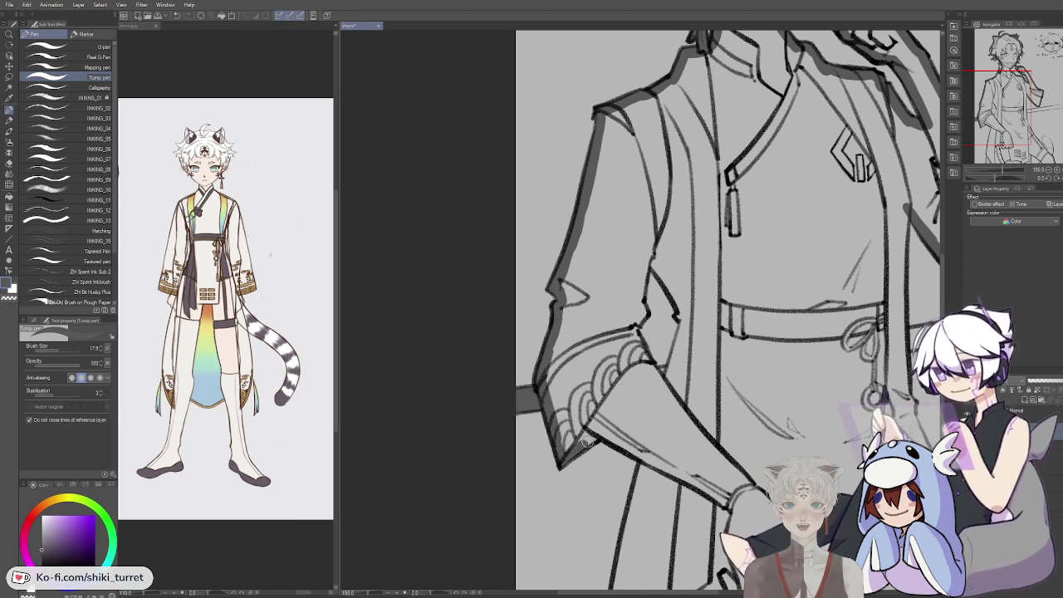
Step: Fill along the lowered forearm's underside and around the open gap between the near sleeve's elbow and the coat
{"action": "mouse_move", "coordinate": [598, 437]}
{"action": "left_mouse_down"}
{"action": "mouse_move", "coordinate": [540, 331]}
{"action": "mouse_move", "coordinate": [569, 351]}
{"action": "left_mouse_up"}
{"action": "left_click_drag", "start_coordinate": [584, 247], "coordinate": [577, 226]}
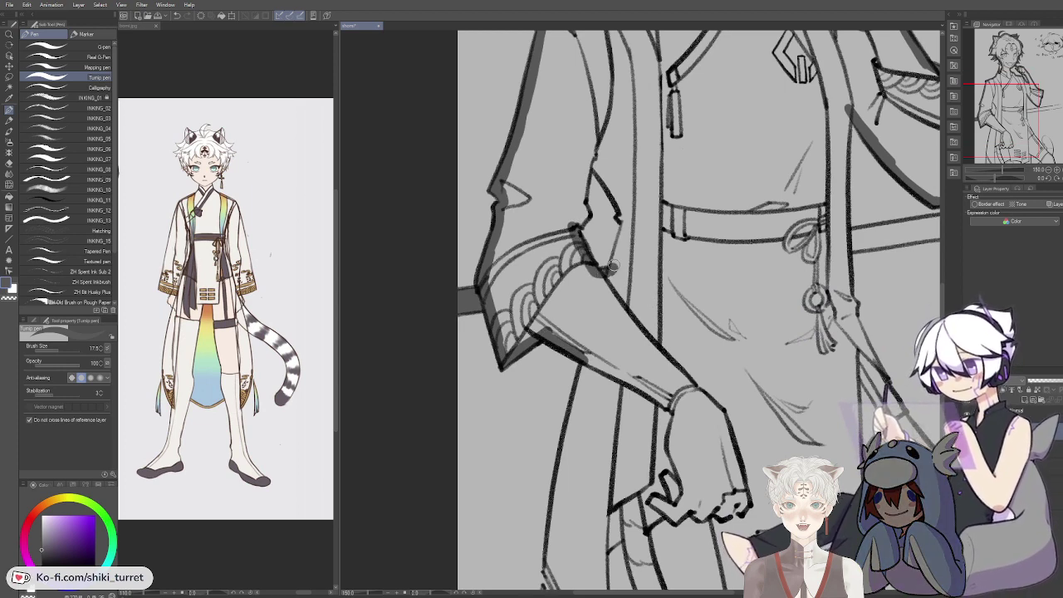
{"action": "left_click_drag", "start_coordinate": [612, 266], "coordinate": [627, 223]}
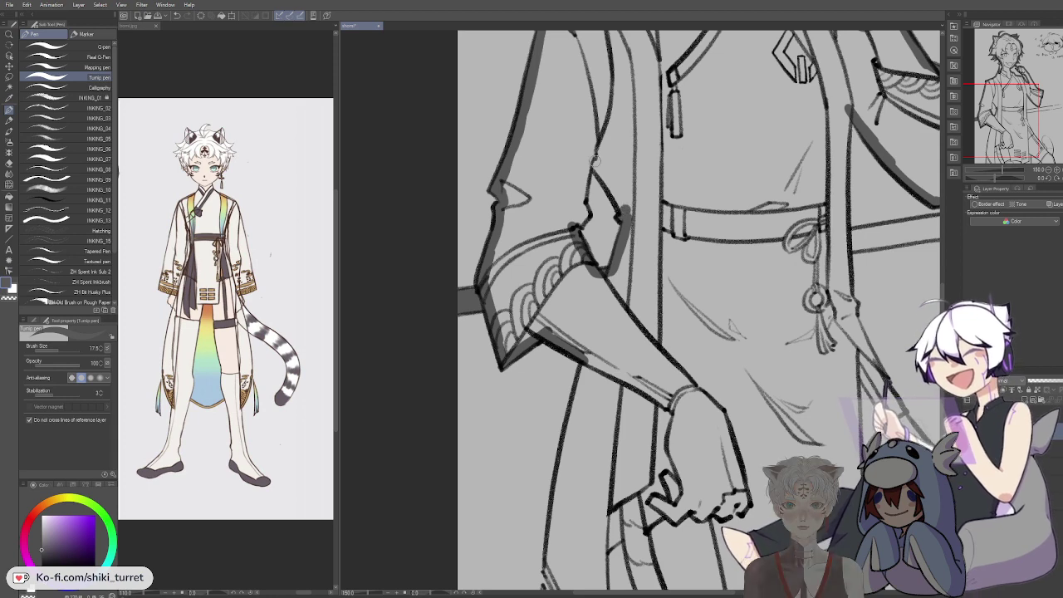
{"action": "mouse_move", "coordinate": [587, 156]}
{"action": "left_mouse_down"}
{"action": "mouse_move", "coordinate": [622, 208]}
{"action": "mouse_move", "coordinate": [580, 222]}
{"action": "mouse_move", "coordinate": [590, 158]}
{"action": "left_mouse_up"}
Step: Fill along the coat's far front edge and block in the long straight bar extending from behind the waist
{"action": "left_click_drag", "start_coordinate": [799, 327], "coordinate": [582, 350]}
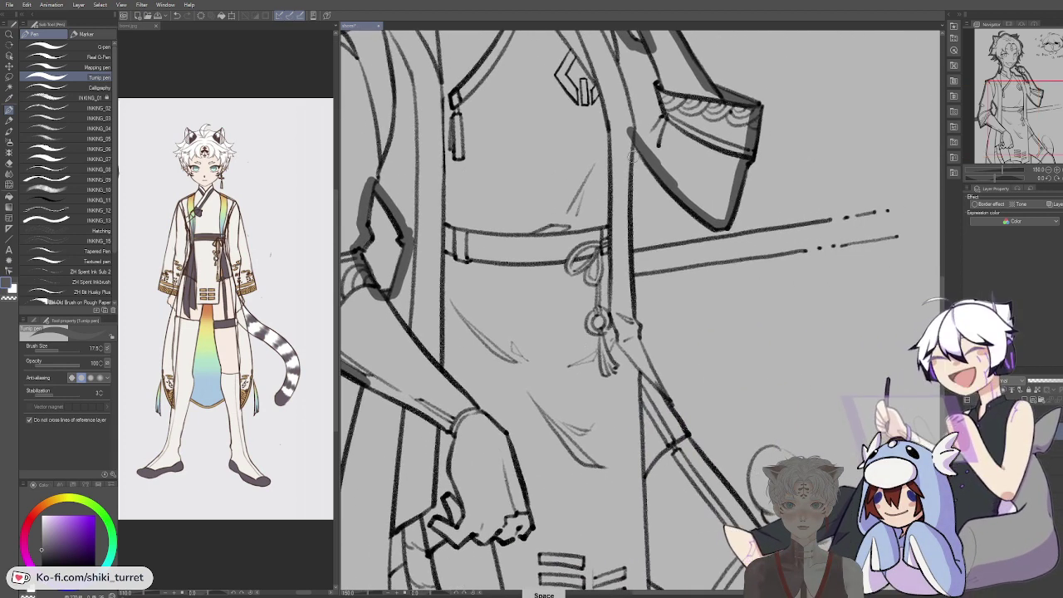
{"action": "left_click_drag", "start_coordinate": [629, 130], "coordinate": [625, 187]}
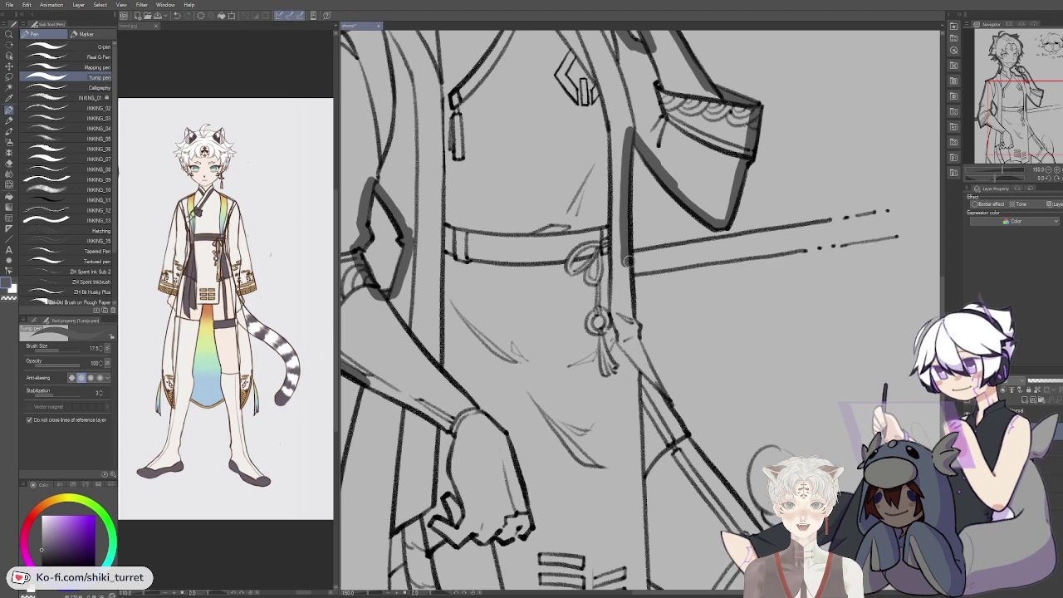
{"action": "left_click_drag", "start_coordinate": [629, 262], "coordinate": [716, 242]}
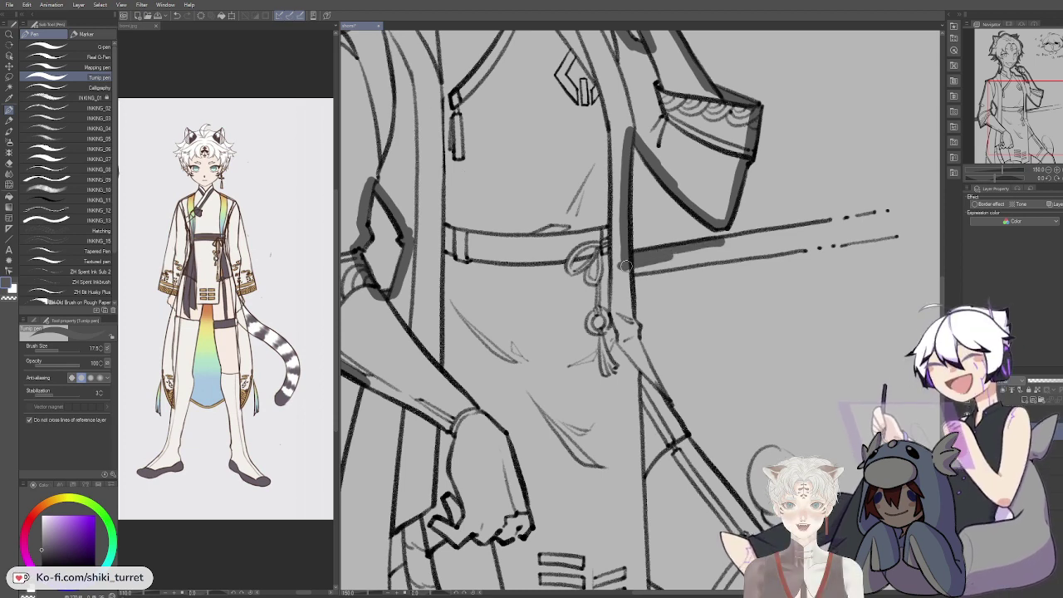
{"action": "mouse_move", "coordinate": [662, 266]}
{"action": "left_mouse_down"}
{"action": "mouse_move", "coordinate": [747, 241]}
{"action": "mouse_move", "coordinate": [596, 263]}
{"action": "mouse_move", "coordinate": [759, 229]}
{"action": "left_mouse_up"}
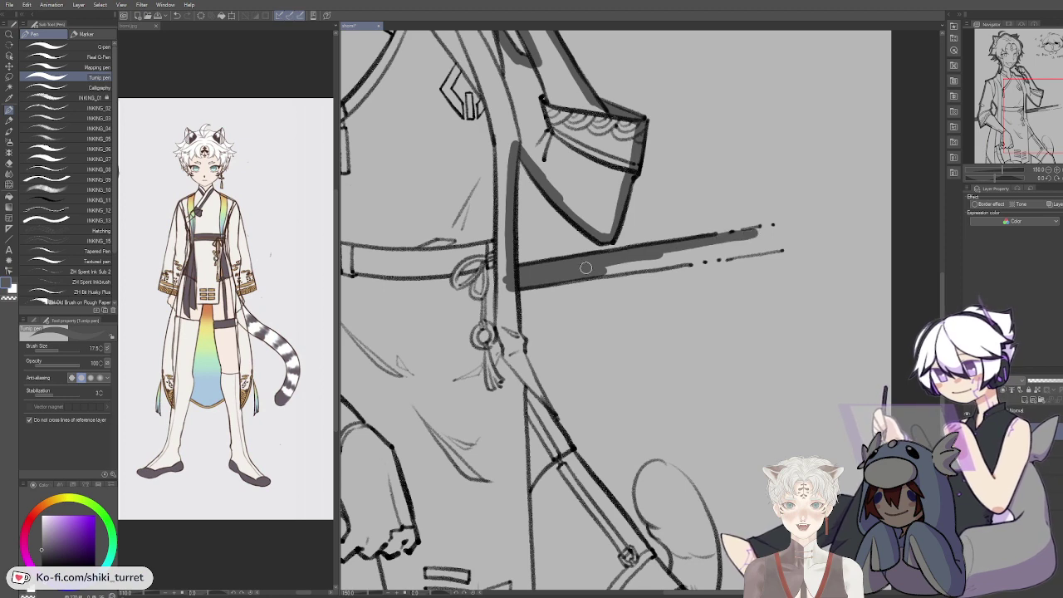
{"action": "left_click_drag", "start_coordinate": [585, 267], "coordinate": [739, 242]}
{"action": "left_click_drag", "start_coordinate": [602, 275], "coordinate": [758, 251]}
Step: Fill along the outer edge of the near coat tail below the forearm, trimming overspill at its lower corner with transparent colour
{"action": "left_click_drag", "start_coordinate": [580, 425], "coordinate": [810, 289]}
{"action": "left_click_drag", "start_coordinate": [489, 260], "coordinate": [471, 312]}
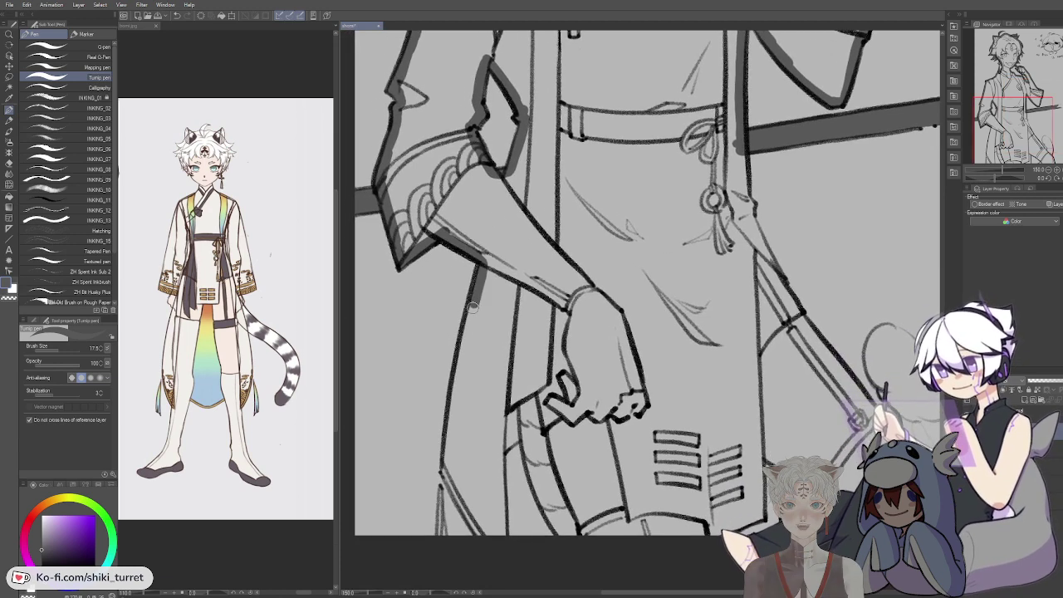
{"action": "left_click_drag", "start_coordinate": [486, 258], "coordinate": [452, 426]}
{"action": "key", "text": "ctrl+z"}
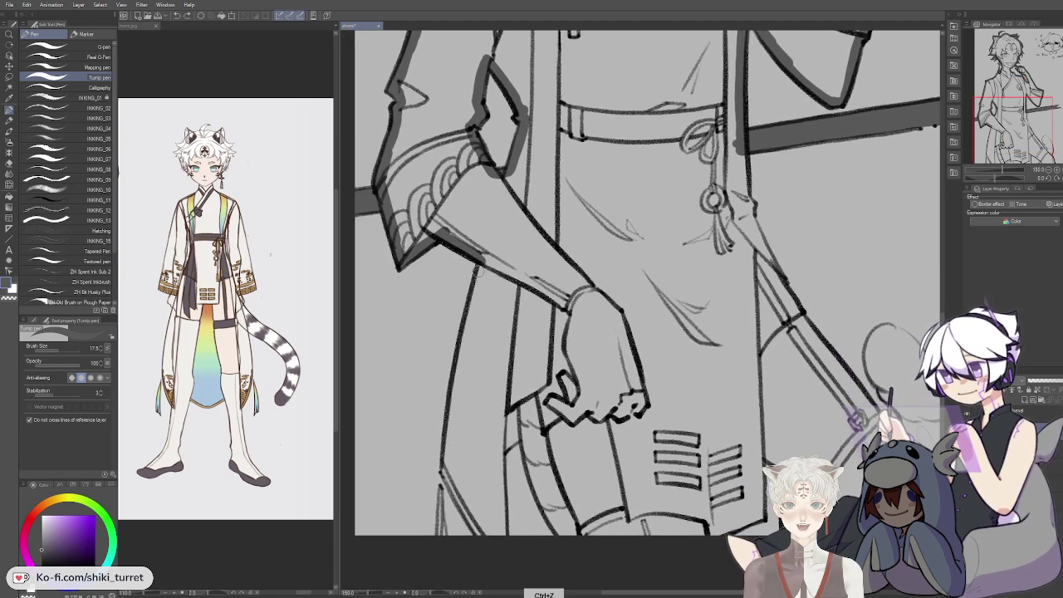
{"action": "mouse_move", "coordinate": [487, 254]}
{"action": "left_mouse_down"}
{"action": "mouse_move", "coordinate": [446, 467]}
{"action": "mouse_move", "coordinate": [478, 530]}
{"action": "left_mouse_up"}
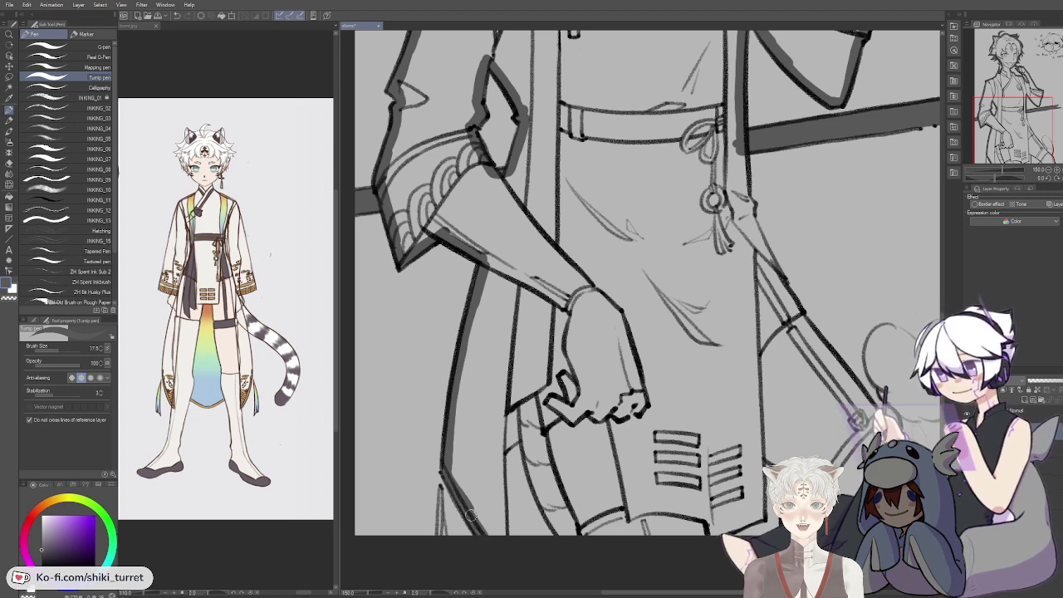
{"action": "left_click_drag", "start_coordinate": [438, 484], "coordinate": [435, 544]}
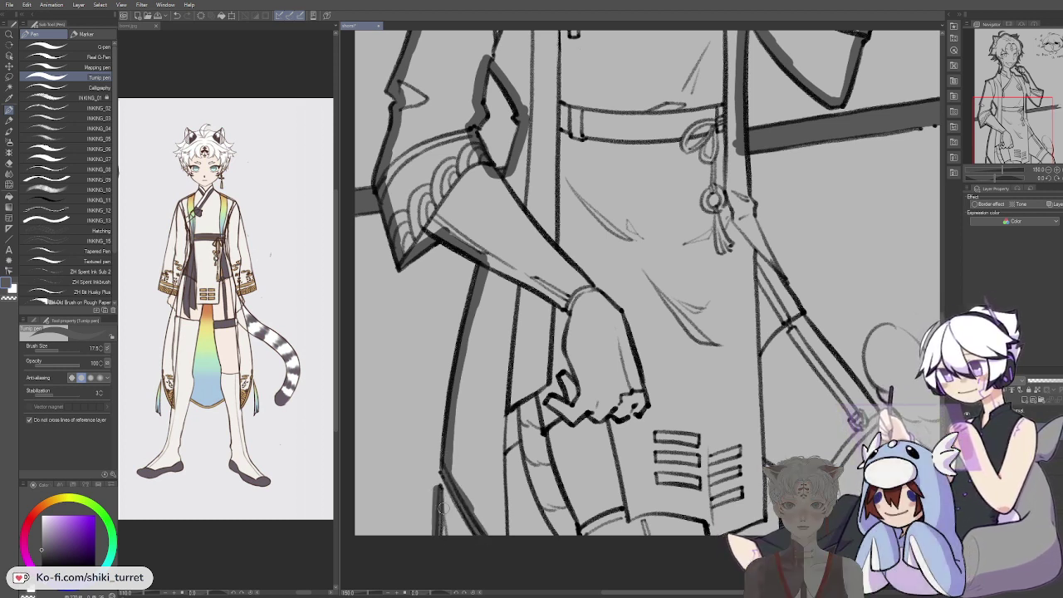
{"action": "key", "text": "c"}
{"action": "left_click_drag", "start_coordinate": [435, 479], "coordinate": [432, 530]}
{"action": "key", "text": "c"}
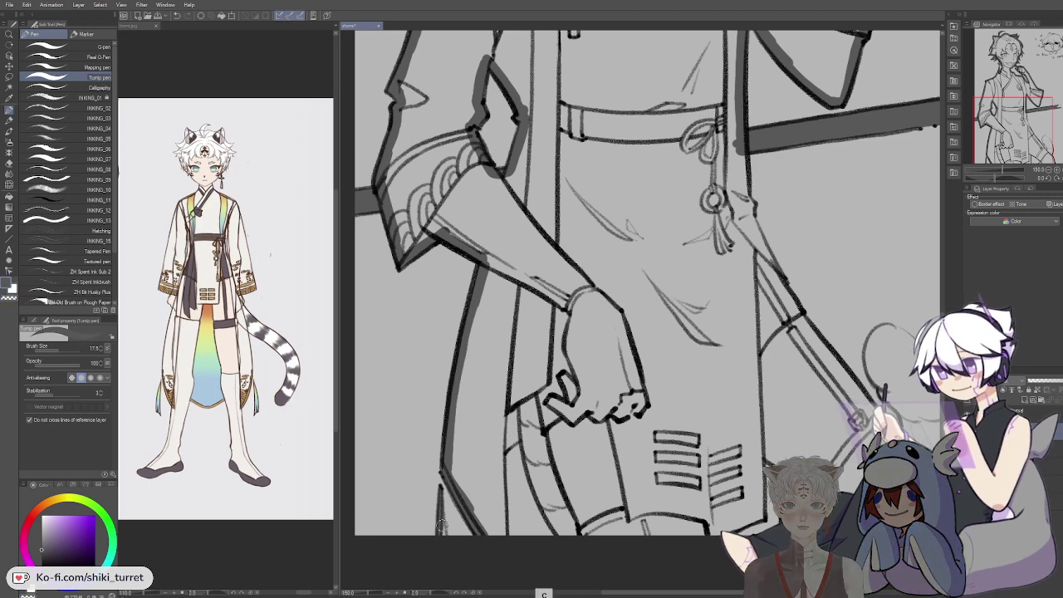
Step: Fill along the near coat tail's inner edge, the near thigh's outer side, and the edges of the gap between the legs
{"action": "key", "text": "space"}
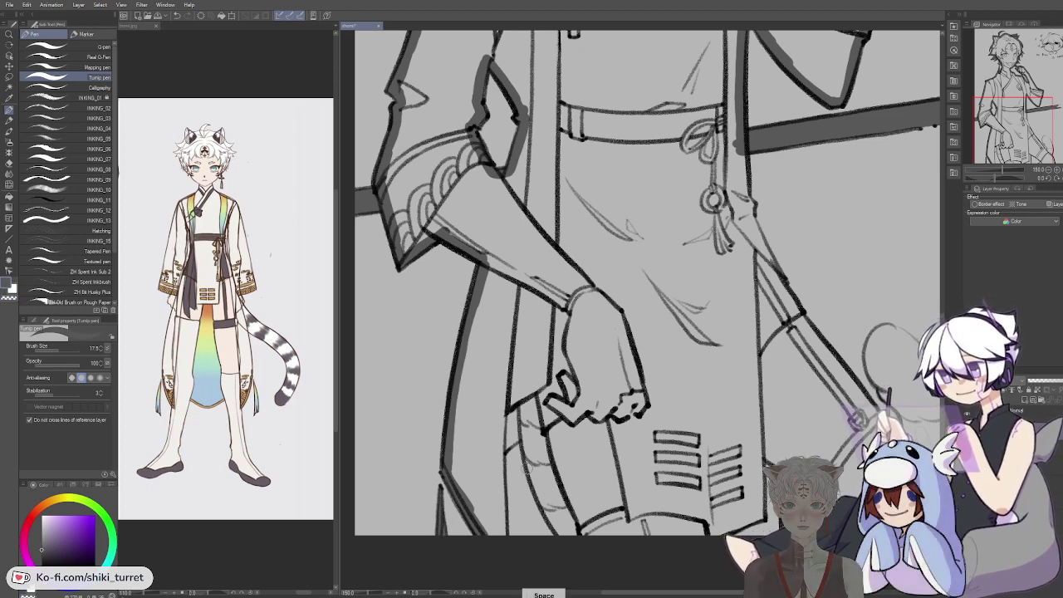
{"action": "left_click_drag", "start_coordinate": [503, 444], "coordinate": [501, 537]}
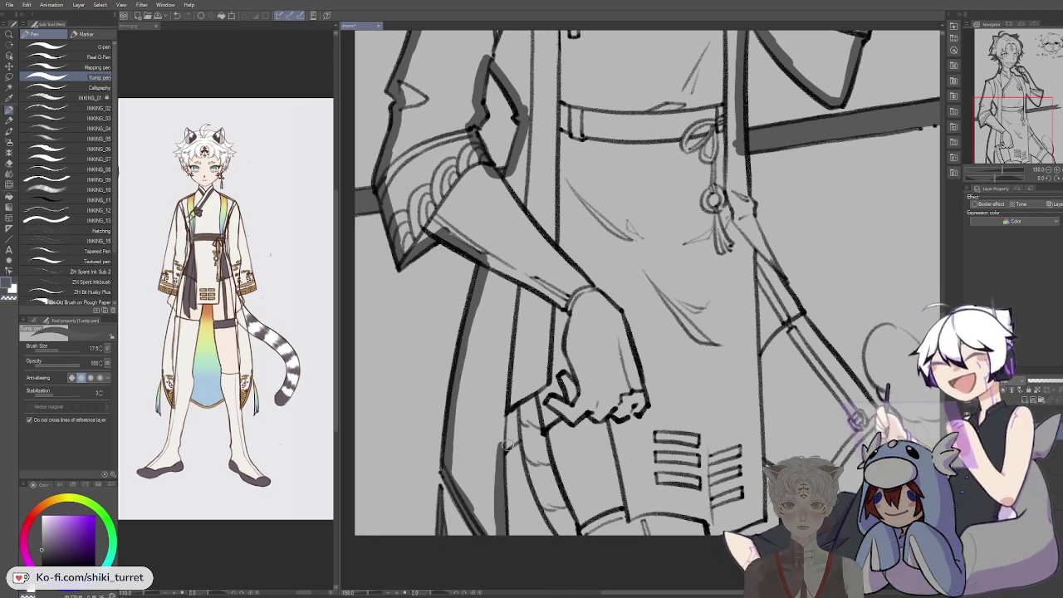
{"action": "mouse_move", "coordinate": [521, 437]}
{"action": "left_mouse_down"}
{"action": "mouse_move", "coordinate": [506, 448]}
{"action": "mouse_move", "coordinate": [559, 532]}
{"action": "left_mouse_up"}
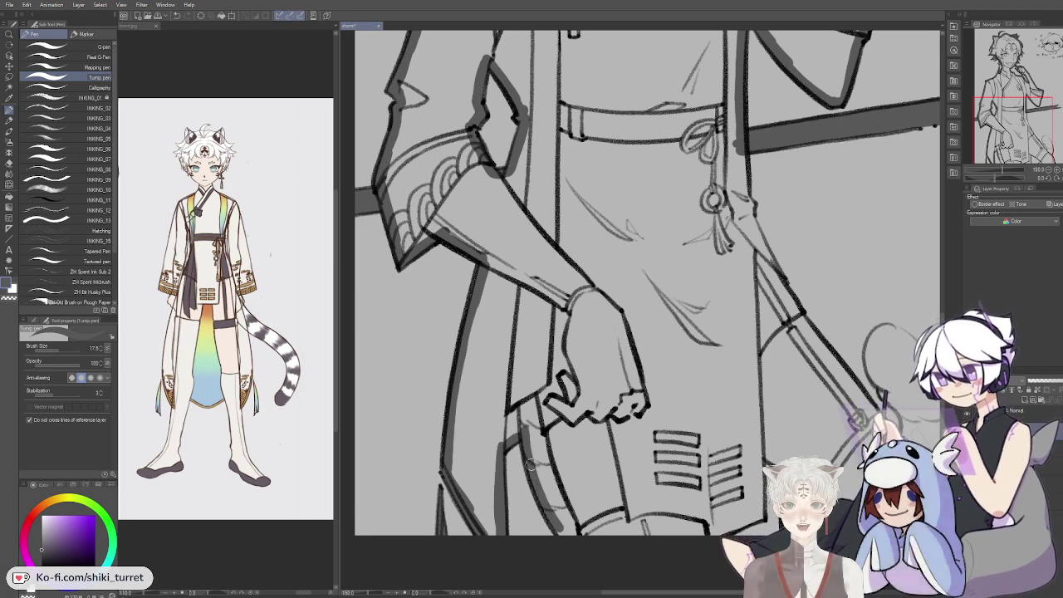
{"action": "key", "text": "space"}
{"action": "left_click_drag", "start_coordinate": [843, 472], "coordinate": [755, 442]}
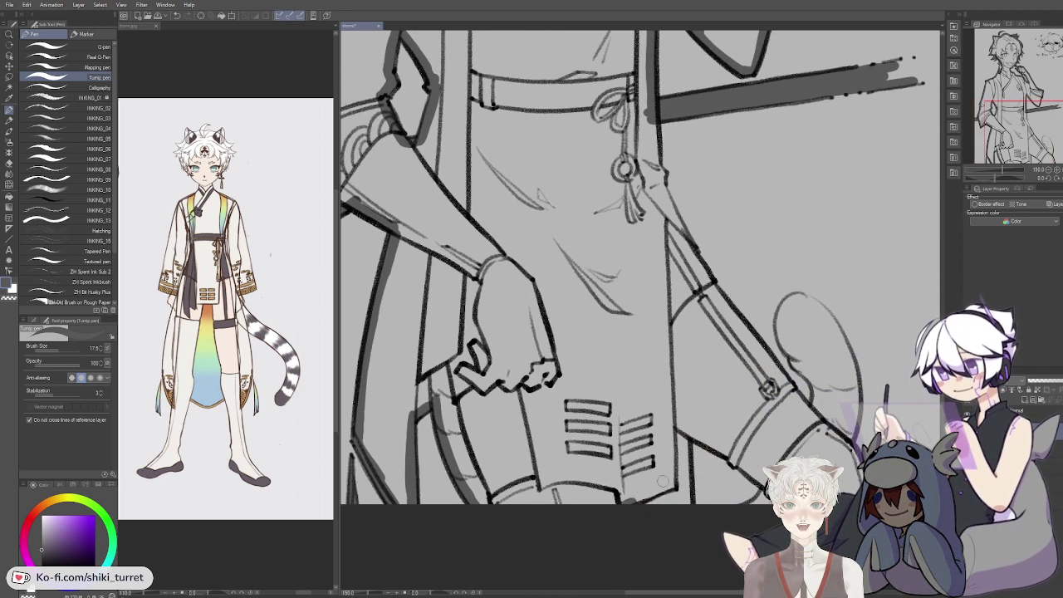
{"action": "key", "text": "ctrl+z"}
{"action": "left_click_drag", "start_coordinate": [686, 425], "coordinate": [689, 500]}
Step: Fill along the bent far leg's outer edge at the knee and trace the curled tail tip's outline above it
{"action": "key", "text": "space"}
{"action": "mouse_move", "coordinate": [686, 458]}
{"action": "left_mouse_down"}
{"action": "mouse_move", "coordinate": [527, 412]}
{"action": "mouse_move", "coordinate": [580, 450]}
{"action": "mouse_move", "coordinate": [574, 441]}
{"action": "mouse_move", "coordinate": [571, 482]}
{"action": "mouse_move", "coordinate": [590, 459]}
{"action": "left_mouse_up"}
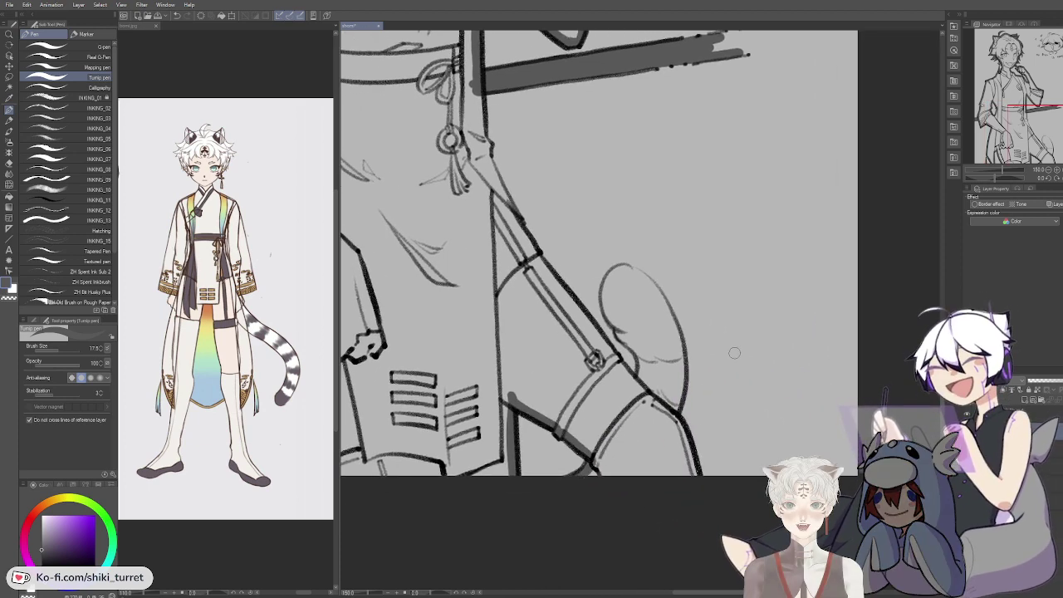
{"action": "left_click_drag", "start_coordinate": [674, 417], "coordinate": [697, 476]}
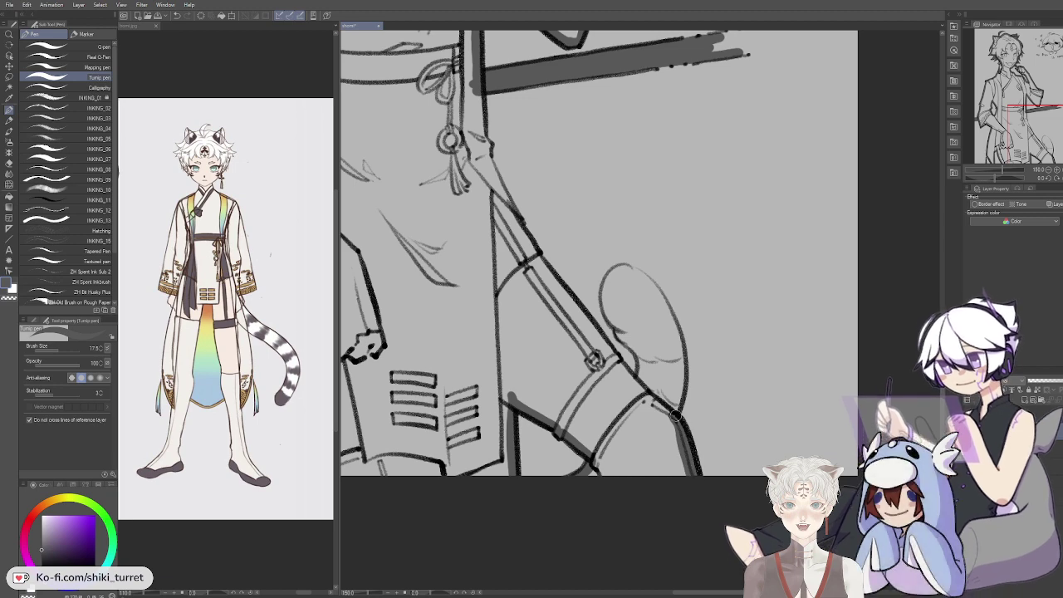
{"action": "mouse_move", "coordinate": [625, 330]}
{"action": "left_mouse_down"}
{"action": "mouse_move", "coordinate": [614, 276]}
{"action": "mouse_move", "coordinate": [637, 267]}
{"action": "mouse_move", "coordinate": [623, 269]}
{"action": "mouse_move", "coordinate": [668, 303]}
{"action": "mouse_move", "coordinate": [659, 296]}
{"action": "mouse_move", "coordinate": [676, 407]}
{"action": "left_mouse_up"}
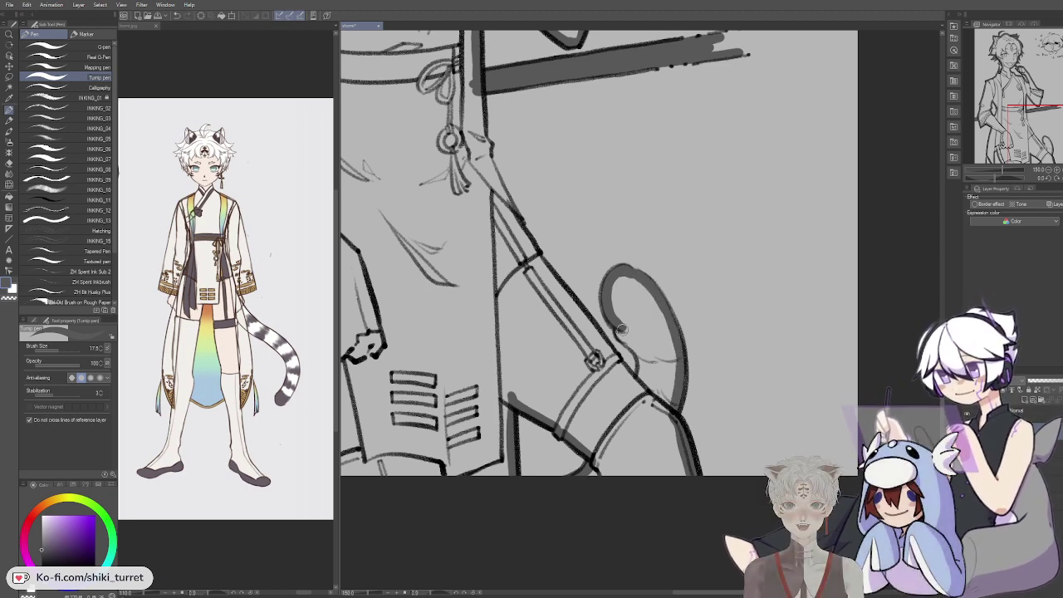
{"action": "mouse_move", "coordinate": [619, 325]}
{"action": "left_mouse_down"}
{"action": "mouse_move", "coordinate": [637, 349]}
{"action": "mouse_move", "coordinate": [640, 380]}
{"action": "left_mouse_up"}
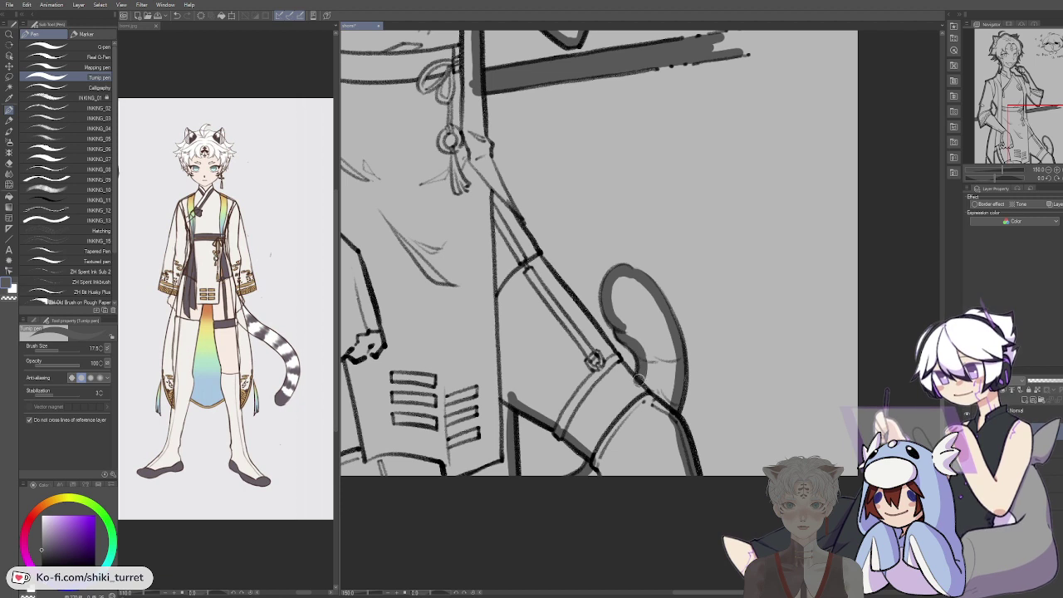
Step: Fill along the far thigh's upper edge from below the coat front down past the thigh strap to the tail
{"action": "left_click_drag", "start_coordinate": [499, 198], "coordinate": [542, 263]}
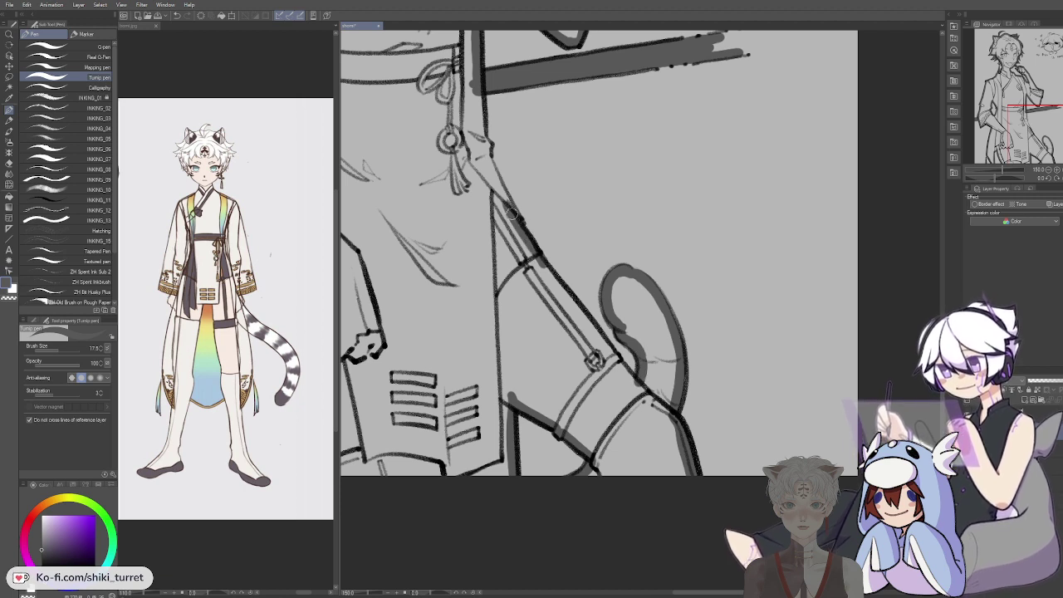
{"action": "key", "text": "ctrl+z"}
{"action": "left_click_drag", "start_coordinate": [509, 206], "coordinate": [640, 386]}
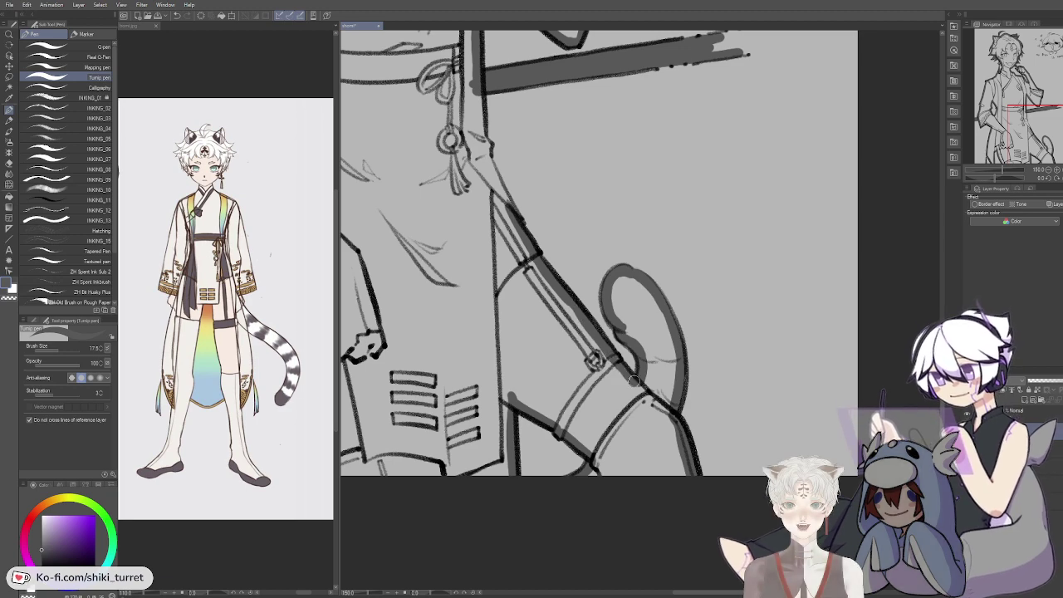
{"action": "left_click_drag", "start_coordinate": [604, 297], "coordinate": [711, 453]}
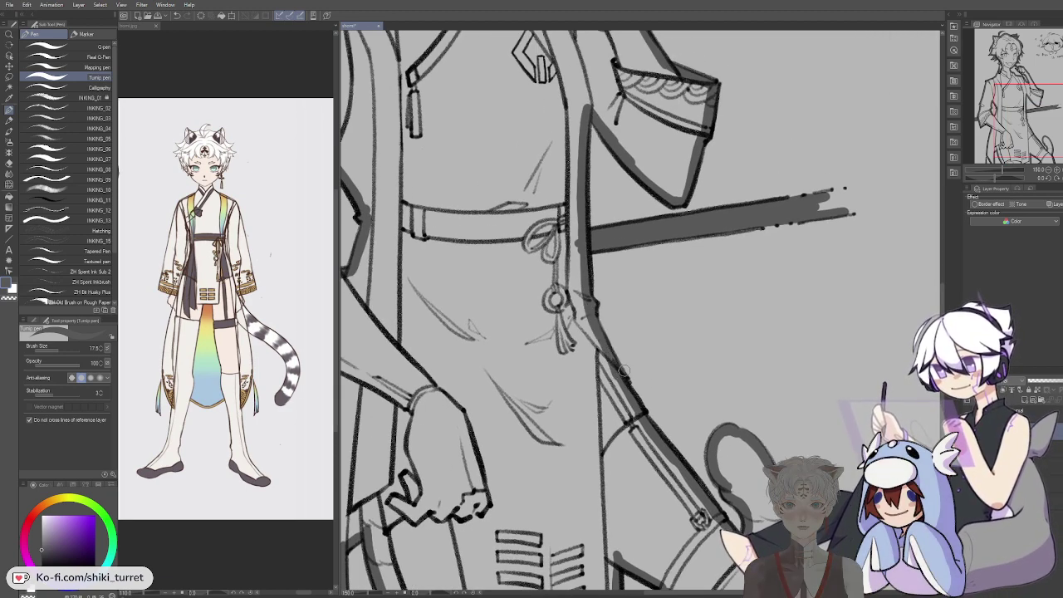
Step: Fill the enclosed interior of the character's traced silhouette with the dark base colour
{"action": "scroll", "coordinate": [614, 399], "scroll_direction": "down", "scroll_amount": 2}
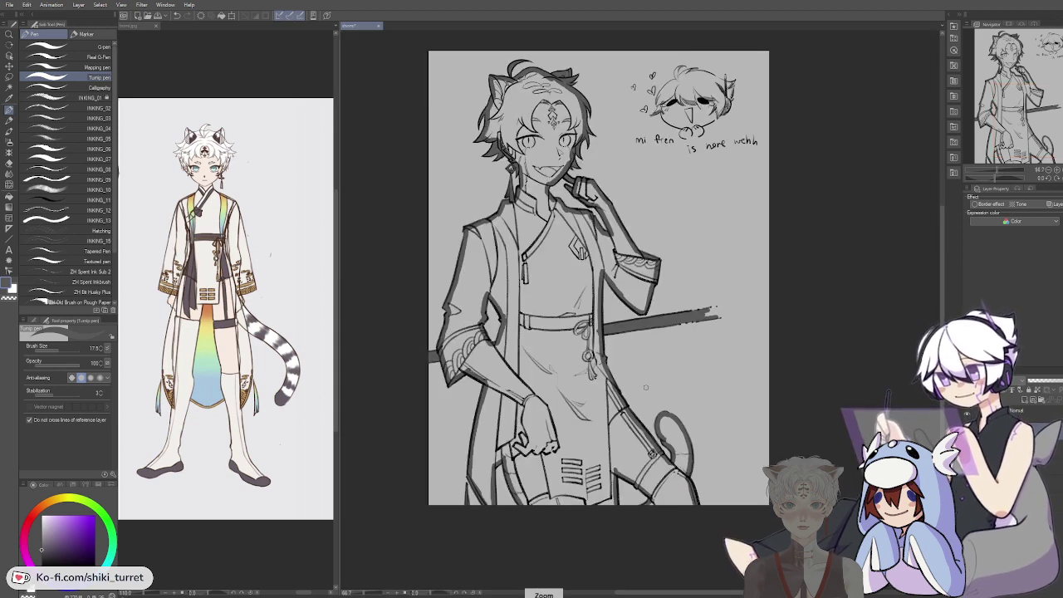
{"action": "key", "text": "g"}
{"action": "left_click", "coordinate": [612, 397]}
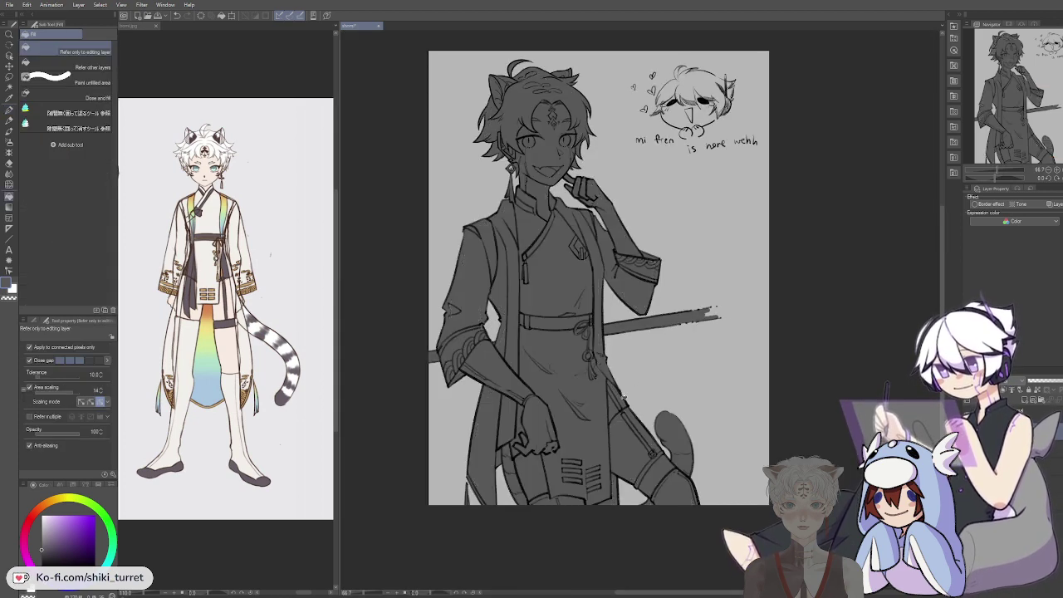
Step: Recolour the long straight bar behind the waist in light greyish violet, including the short piece beside the near sleeve
{"action": "key", "text": "p"}
{"action": "key", "text": "slash"}
{"action": "left_click", "coordinate": [696, 404]}
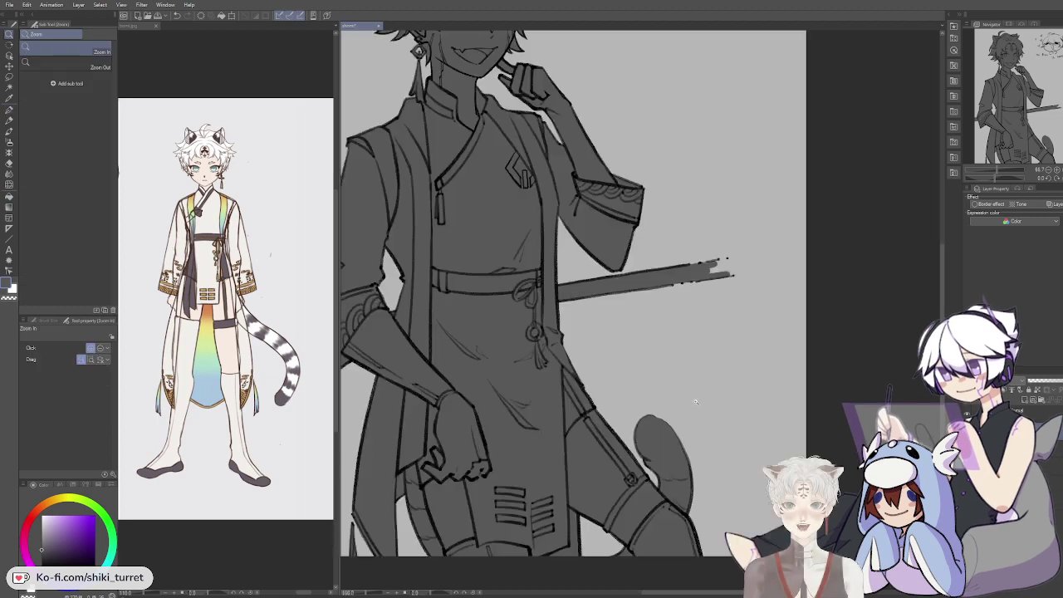
{"action": "left_click_drag", "start_coordinate": [696, 404], "coordinate": [831, 565]}
{"action": "left_click_drag", "start_coordinate": [841, 428], "coordinate": [836, 443]}
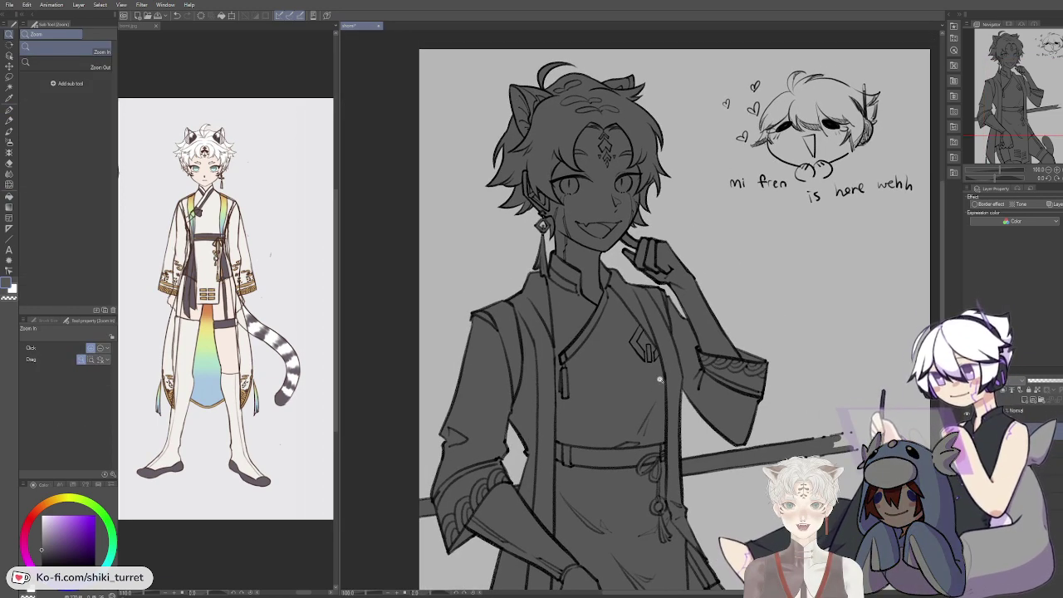
{"action": "left_click_drag", "start_coordinate": [766, 452], "coordinate": [717, 416]}
{"action": "left_click", "coordinate": [42, 532]}
{"action": "left_click_drag", "start_coordinate": [458, 370], "coordinate": [492, 295]}
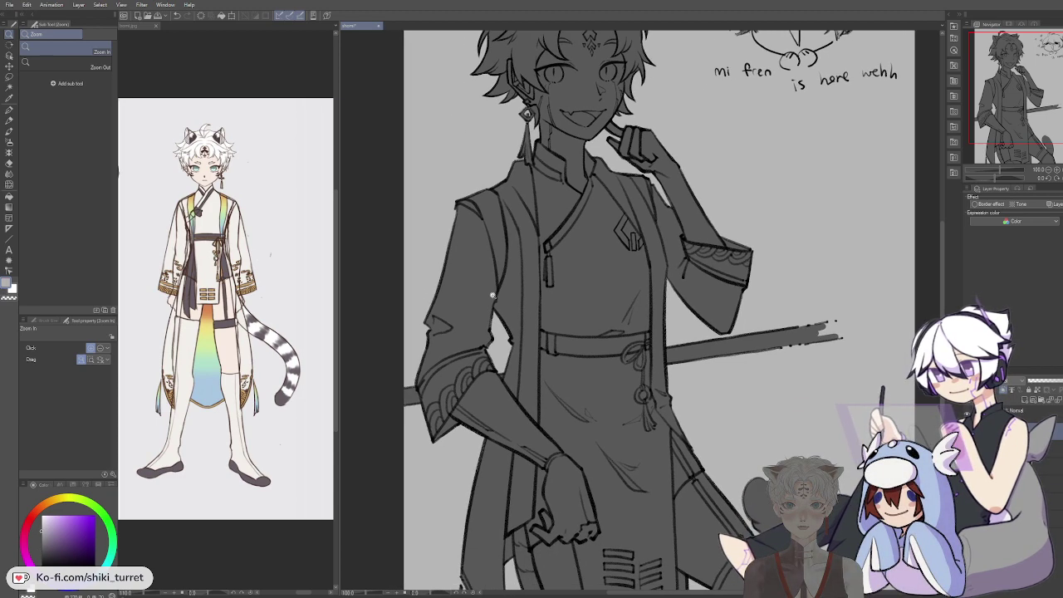
{"action": "key", "text": "p"}
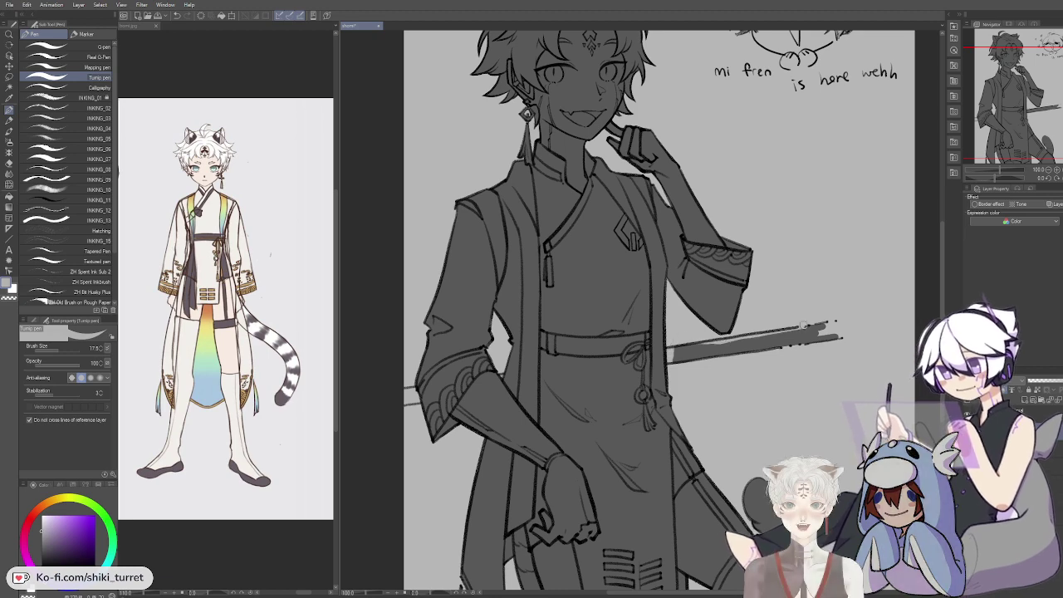
{"action": "key", "text": "g"}
{"action": "left_click", "coordinate": [772, 345]}
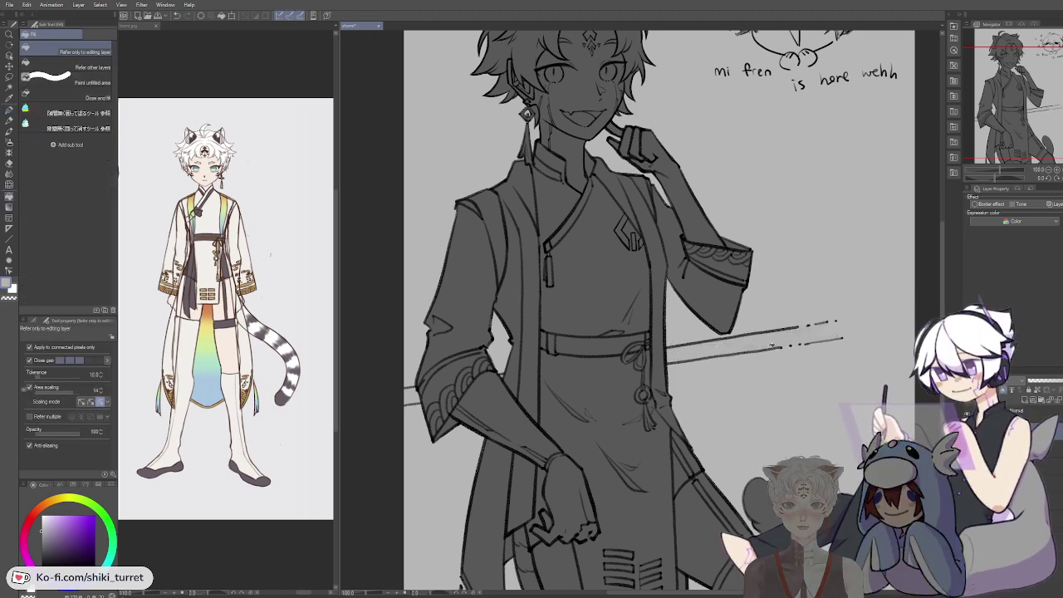
Step: Change the canvas background from grey to white using the paper layer, and reselect a drawing layer
{"action": "left_click", "coordinate": [1028, 518]}
{"action": "left_click", "coordinate": [693, 412], "text": "alt"}
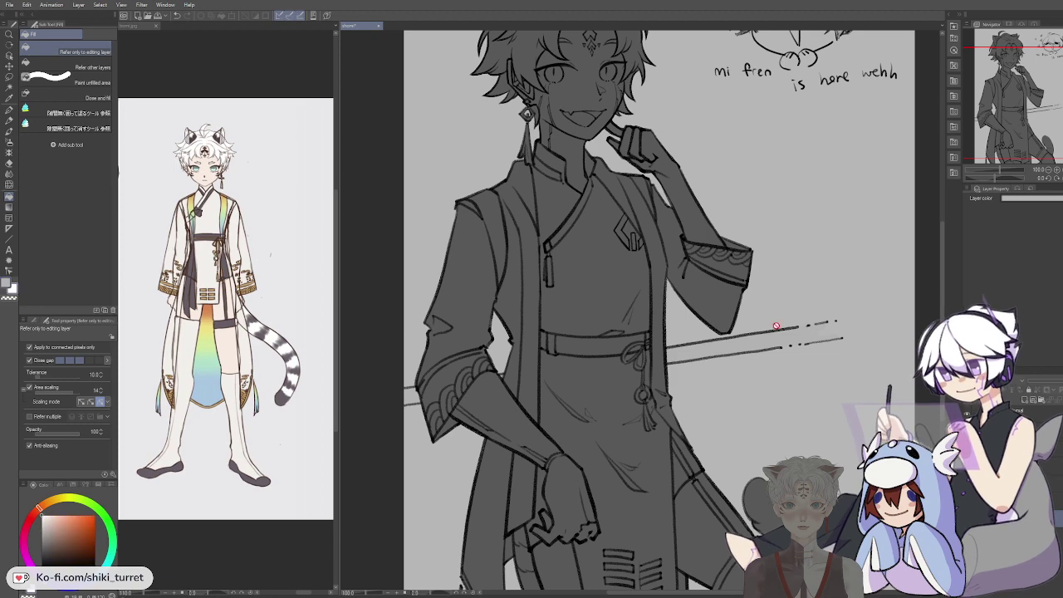
{"action": "key", "text": "ctrl+z"}
{"action": "left_click_drag", "start_coordinate": [847, 361], "coordinate": [826, 456]}
{"action": "left_click", "coordinate": [1031, 501]}
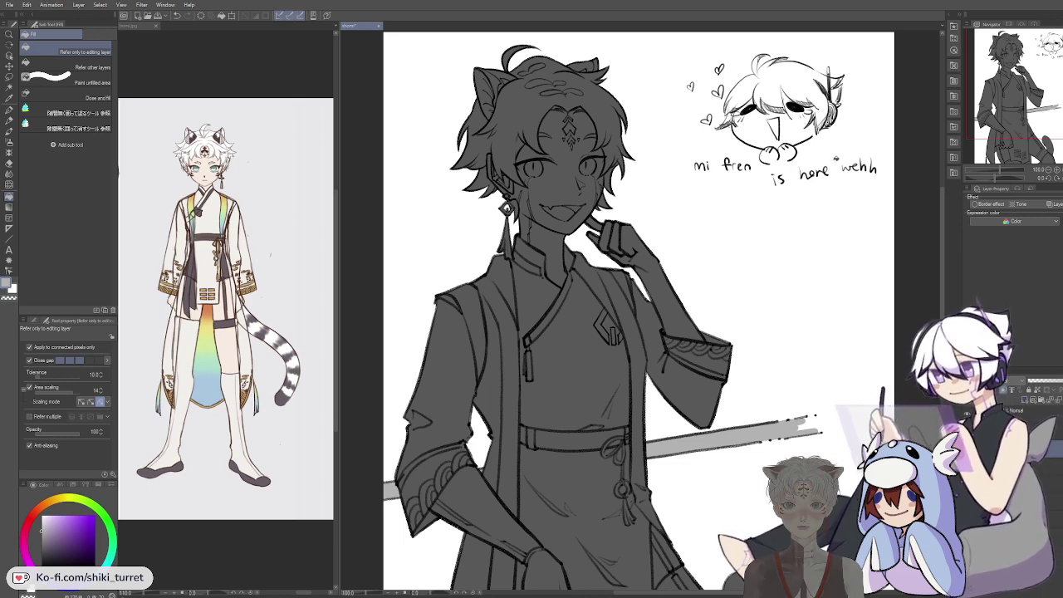
Step: Trace the inner edge of the fringe around the forehead in white, trimming overspill with transparent colour
{"action": "left_click_drag", "start_coordinate": [635, 313], "coordinate": [644, 333]}
{"action": "key", "text": "x"}
{"action": "left_click_drag", "start_coordinate": [610, 170], "coordinate": [619, 211]}
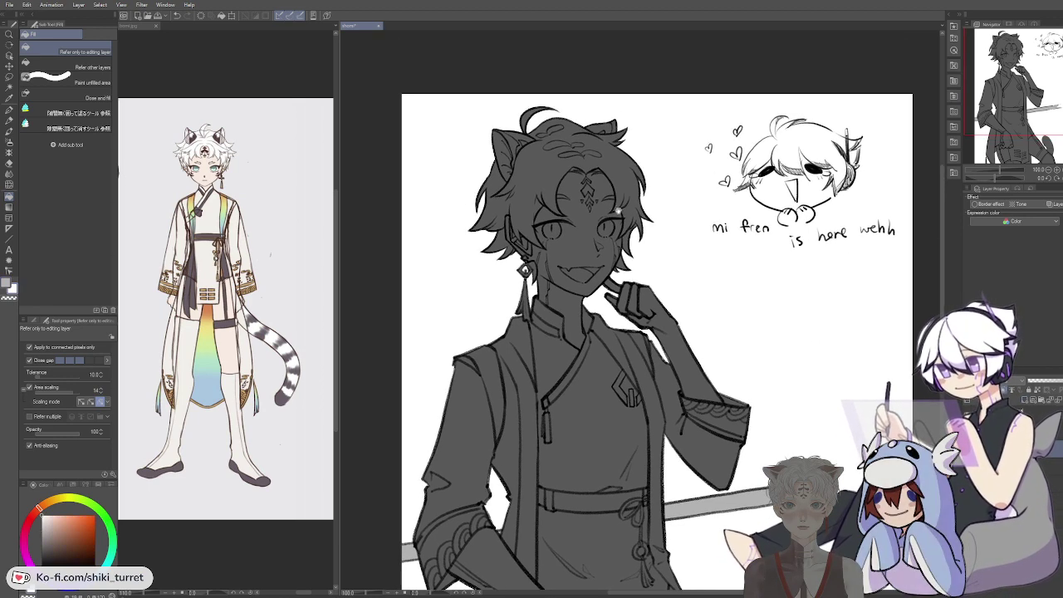
{"action": "scroll", "coordinate": [517, 154], "scroll_direction": "up", "scroll_amount": 1}
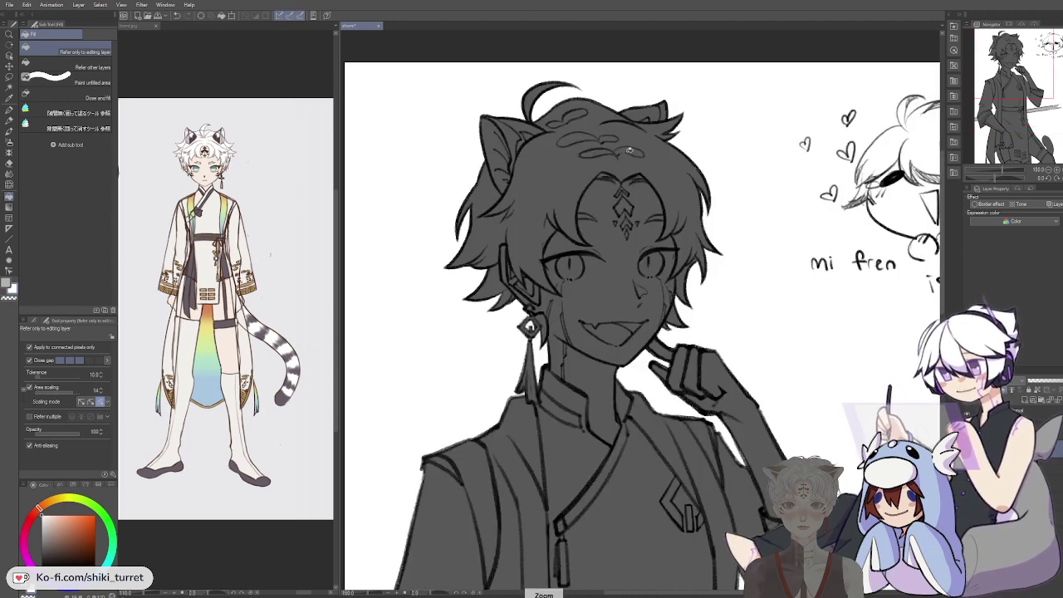
{"action": "scroll", "coordinate": [631, 150], "scroll_direction": "up", "scroll_amount": 2}
{"action": "key", "text": "p"}
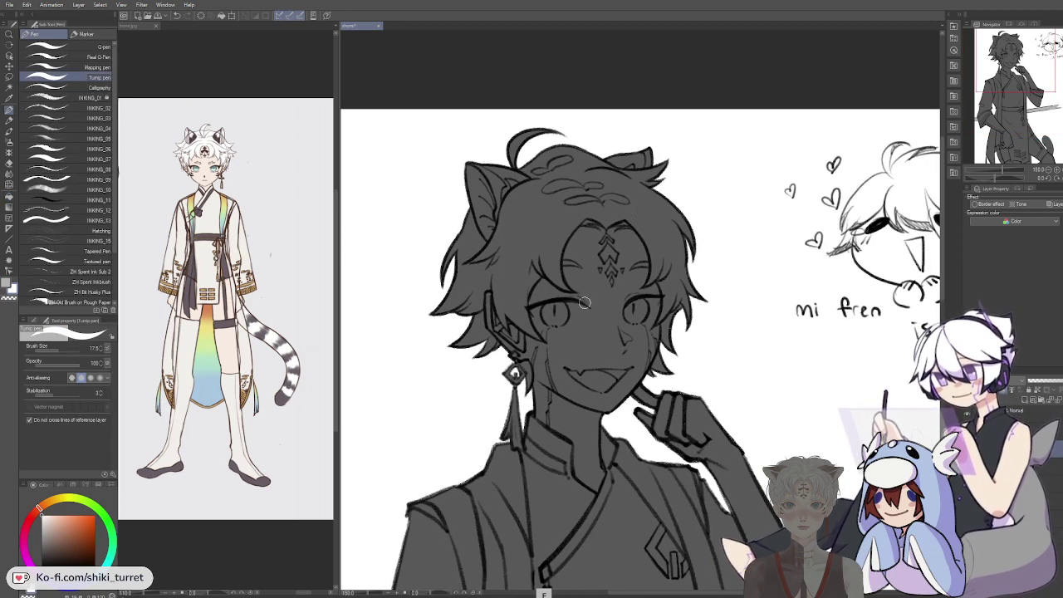
{"action": "scroll", "coordinate": [462, 169], "scroll_direction": "down", "scroll_amount": 1}
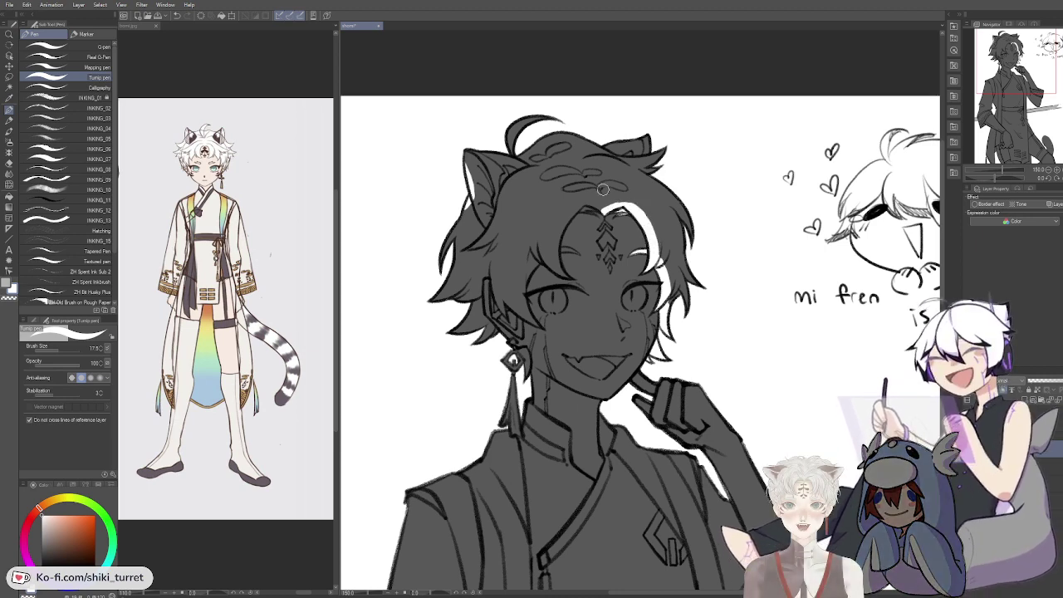
{"action": "mouse_move", "coordinate": [578, 207]}
{"action": "left_mouse_down"}
{"action": "mouse_move", "coordinate": [605, 216]}
{"action": "mouse_move", "coordinate": [603, 208]}
{"action": "mouse_move", "coordinate": [556, 249]}
{"action": "left_mouse_up"}
{"action": "key", "text": "c"}
{"action": "key", "text": "c"}
{"action": "key", "text": "c"}
{"action": "key", "text": "c"}
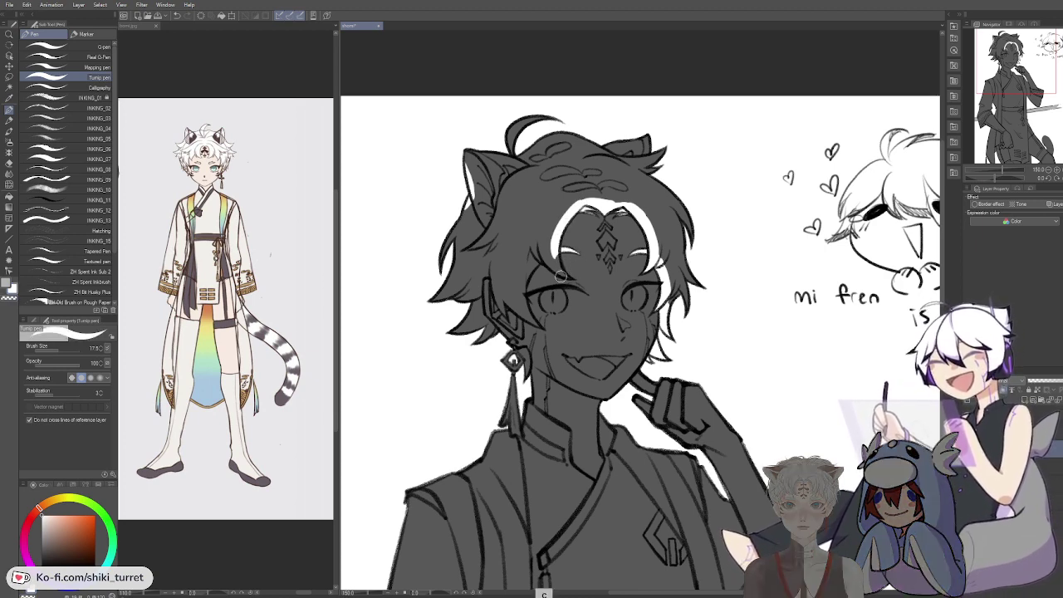
Step: Paint the fringe strand beside the near eye white, trimming its edges with transparent colour
{"action": "key", "text": "ctrl+z"}
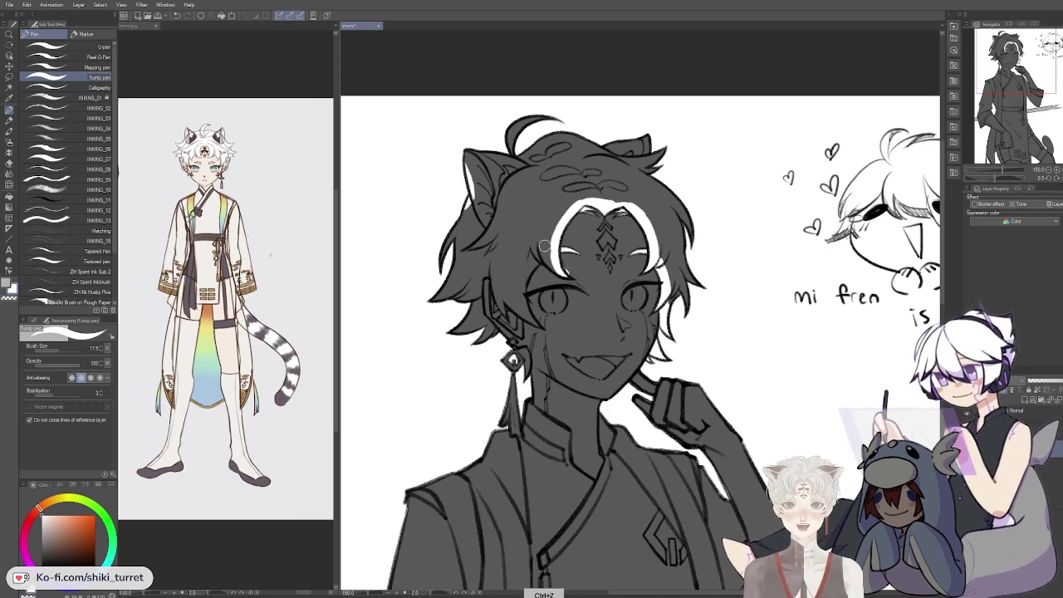
{"action": "mouse_move", "coordinate": [544, 241]}
{"action": "left_mouse_down"}
{"action": "mouse_move", "coordinate": [550, 264]}
{"action": "mouse_move", "coordinate": [579, 268]}
{"action": "mouse_move", "coordinate": [553, 261]}
{"action": "left_mouse_up"}
{"action": "key", "text": "c"}
{"action": "key", "text": "c"}
{"action": "key", "text": "c"}
{"action": "key", "text": "c"}
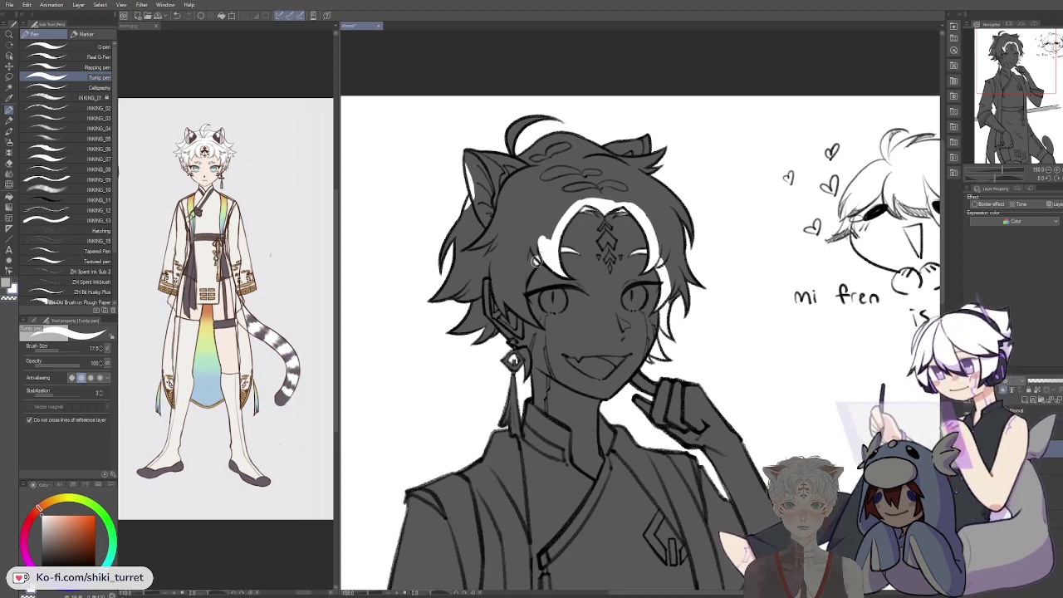
{"action": "key", "text": "c"}
{"action": "mouse_move", "coordinate": [521, 293]}
{"action": "left_mouse_down"}
{"action": "mouse_move", "coordinate": [541, 271]}
{"action": "mouse_move", "coordinate": [546, 228]}
{"action": "left_mouse_up"}
{"action": "key", "text": "c"}
Step: Extend the white hair edge from the near temple around the ear piece, trimming overspill with transparent colour
{"action": "key", "text": "space"}
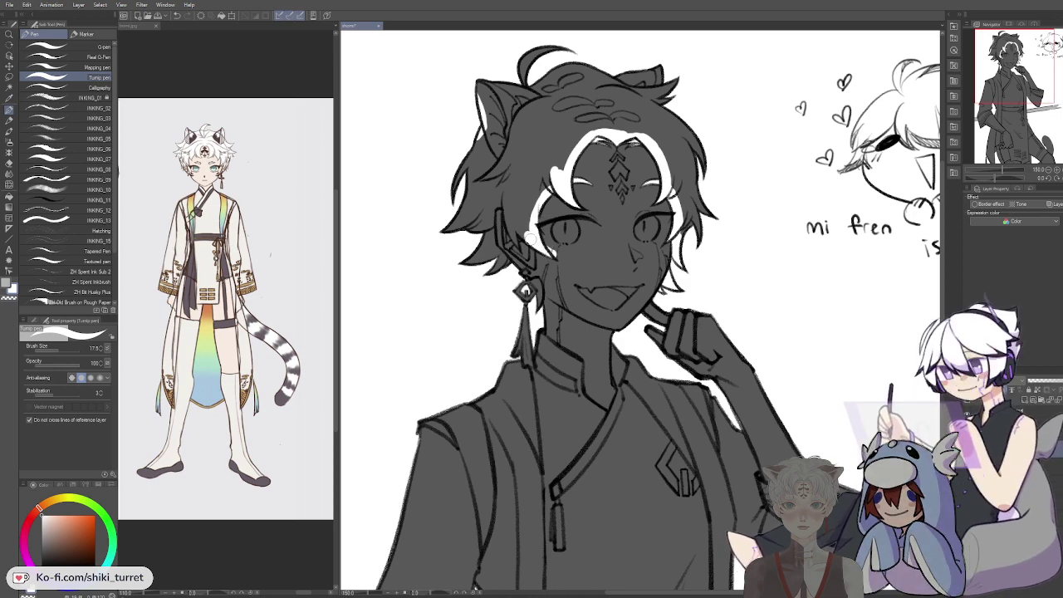
{"action": "key", "text": "c"}
{"action": "key", "text": "c"}
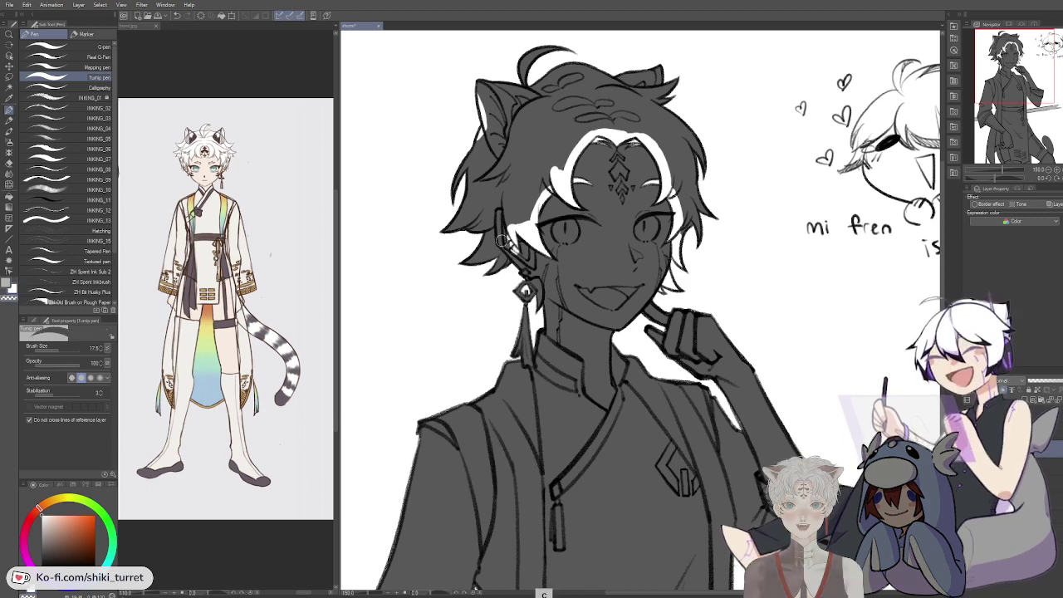
{"action": "key", "text": "c"}
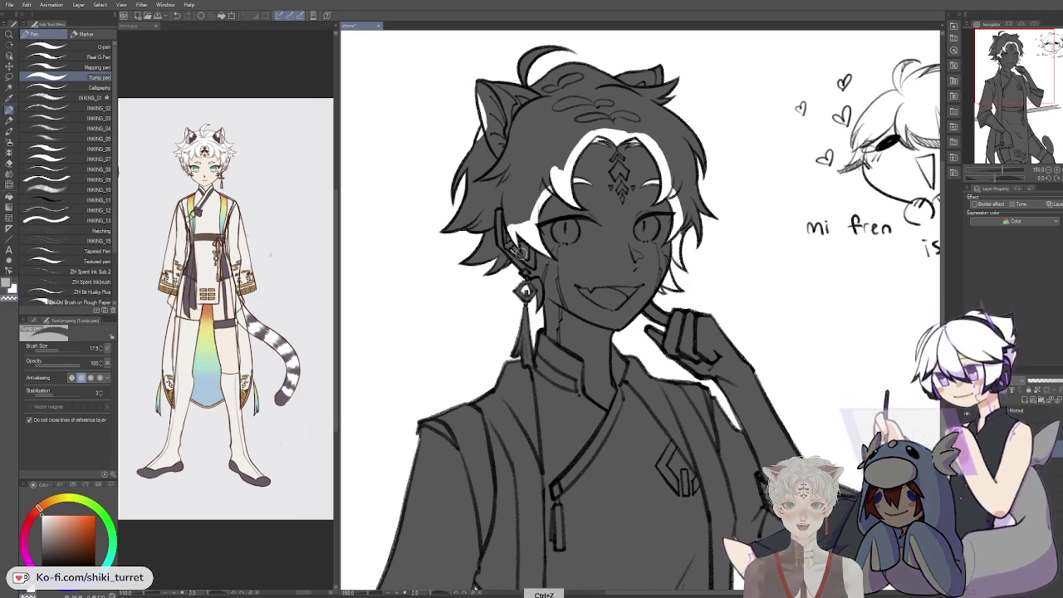
{"action": "key", "text": "c"}
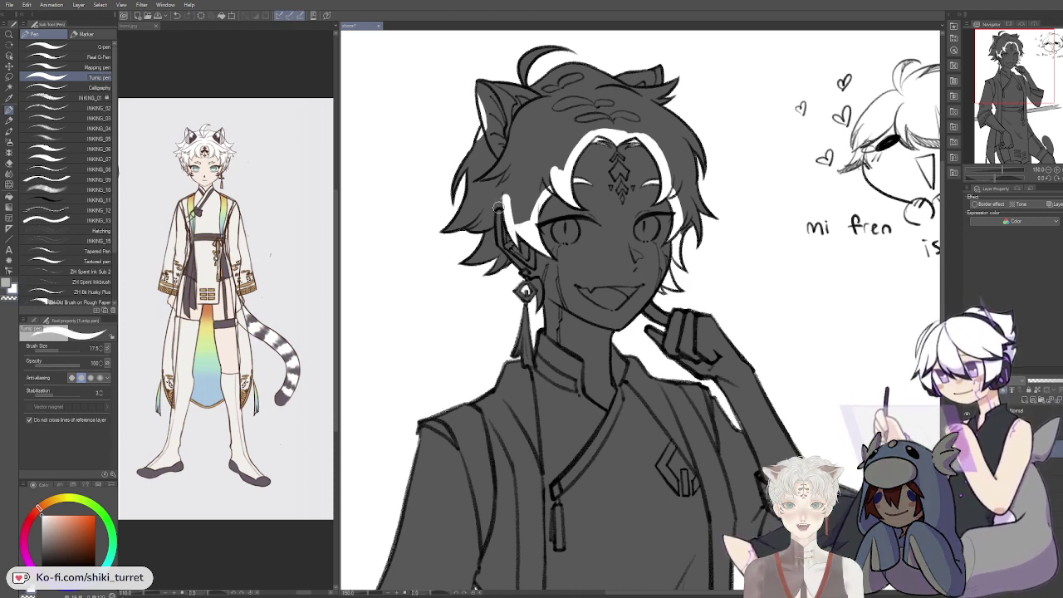
{"action": "left_click_drag", "start_coordinate": [492, 219], "coordinate": [488, 239]}
{"action": "key", "text": "ctrl+z"}
{"action": "mouse_move", "coordinate": [506, 199]}
{"action": "left_mouse_down"}
{"action": "mouse_move", "coordinate": [494, 247]}
{"action": "mouse_move", "coordinate": [497, 213]}
{"action": "mouse_move", "coordinate": [509, 267]}
{"action": "left_mouse_up"}
{"action": "key", "text": "c"}
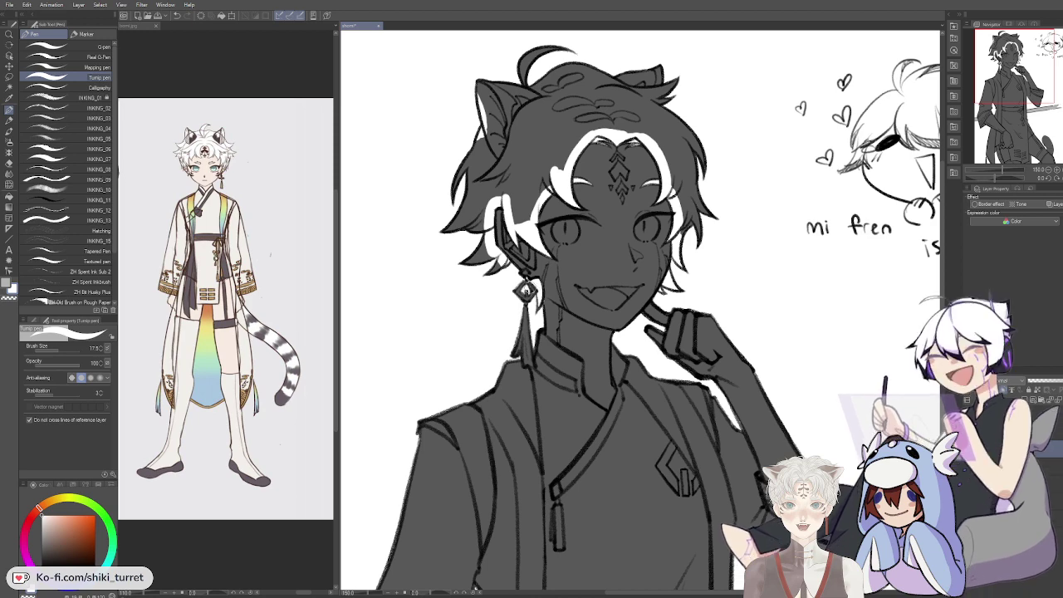
Step: Fill the remaining hair and the tiger ears with white
{"action": "left_click_drag", "start_coordinate": [825, 300], "coordinate": [748, 300]}
{"action": "key", "text": "g"}
{"action": "left_click", "coordinate": [644, 166]}
{"action": "key", "text": "p"}
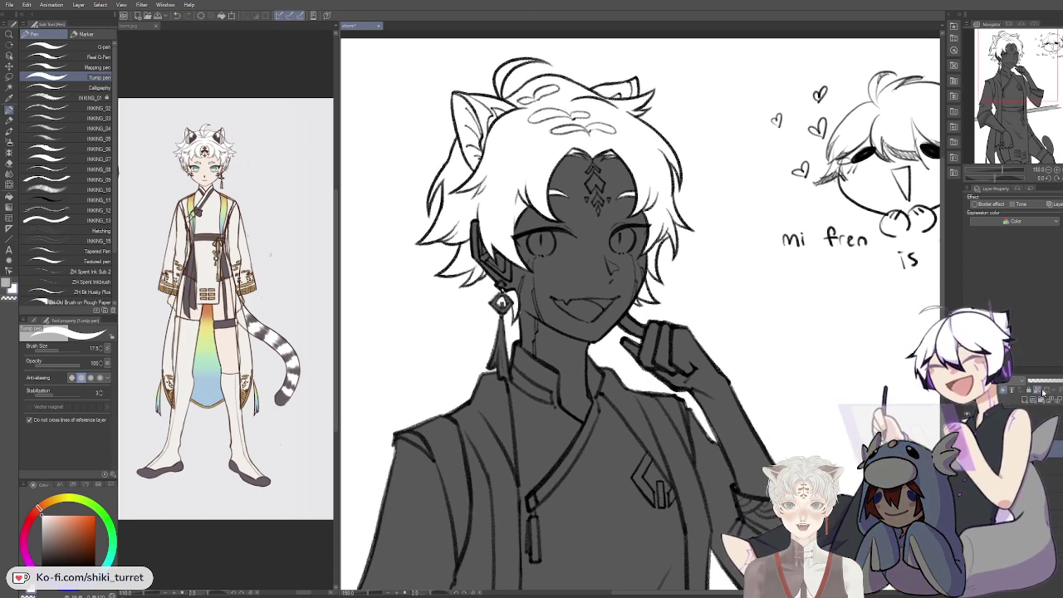
Step: Choose a dark greyish violet drawing colour
{"action": "left_click_drag", "start_coordinate": [531, 380], "coordinate": [536, 359]}
{"action": "key", "text": "x"}
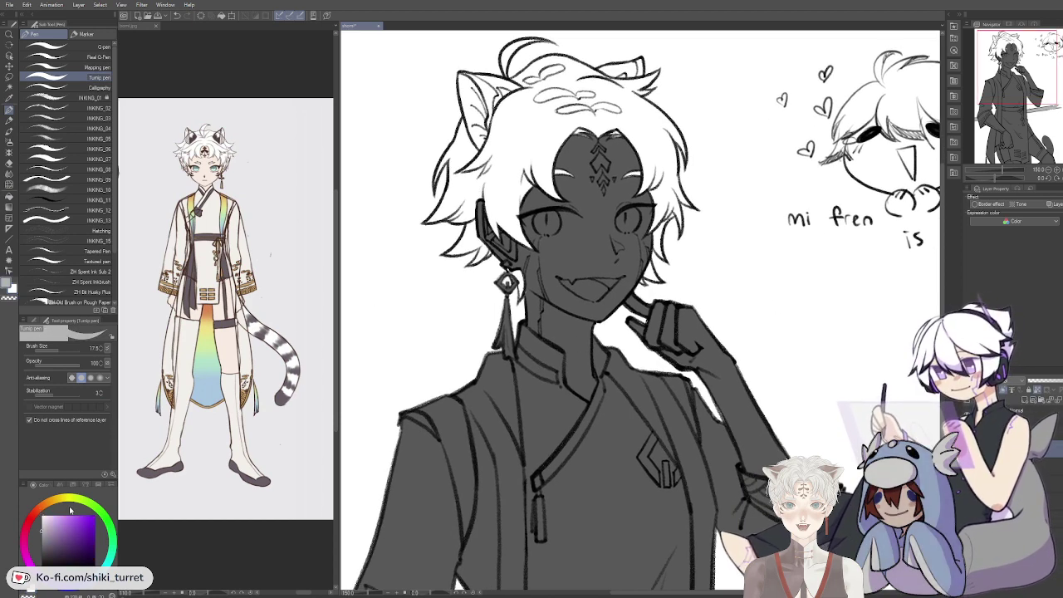
{"action": "left_click", "coordinate": [54, 548]}
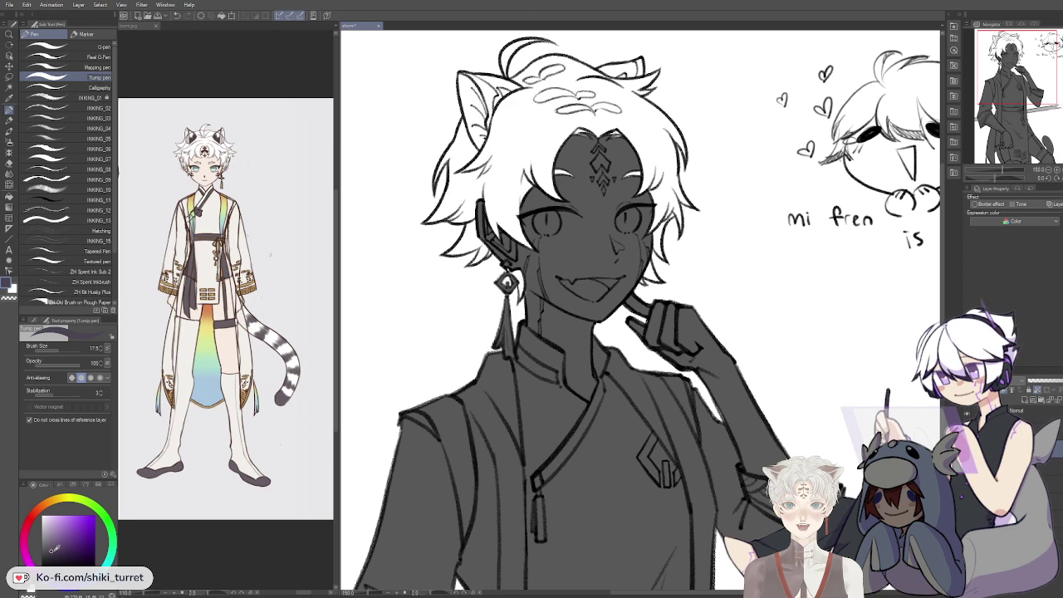
Step: Open the reference sheet shikiref.png from the shikiTwitch folder alongside the drawing
{"action": "left_click", "coordinate": [222, 58]}
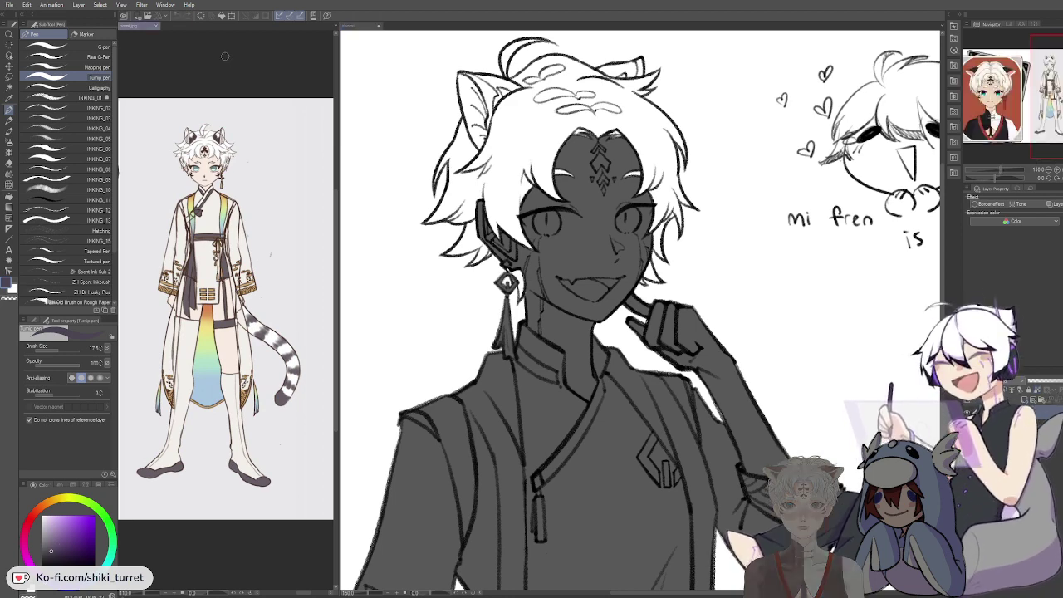
{"action": "key", "text": "ctrl+o"}
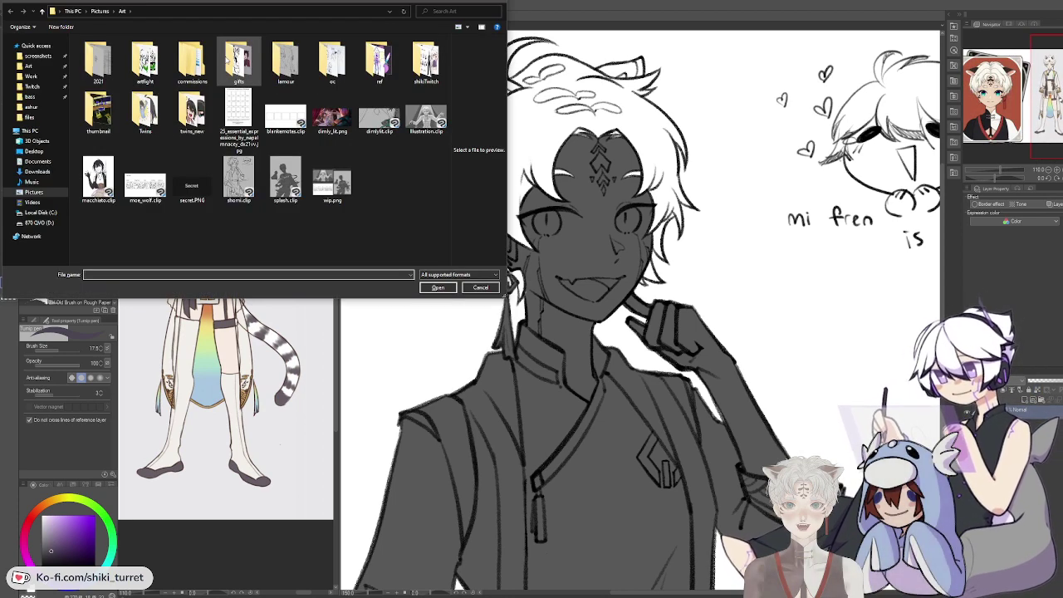
{"action": "left_click", "coordinate": [427, 60]}
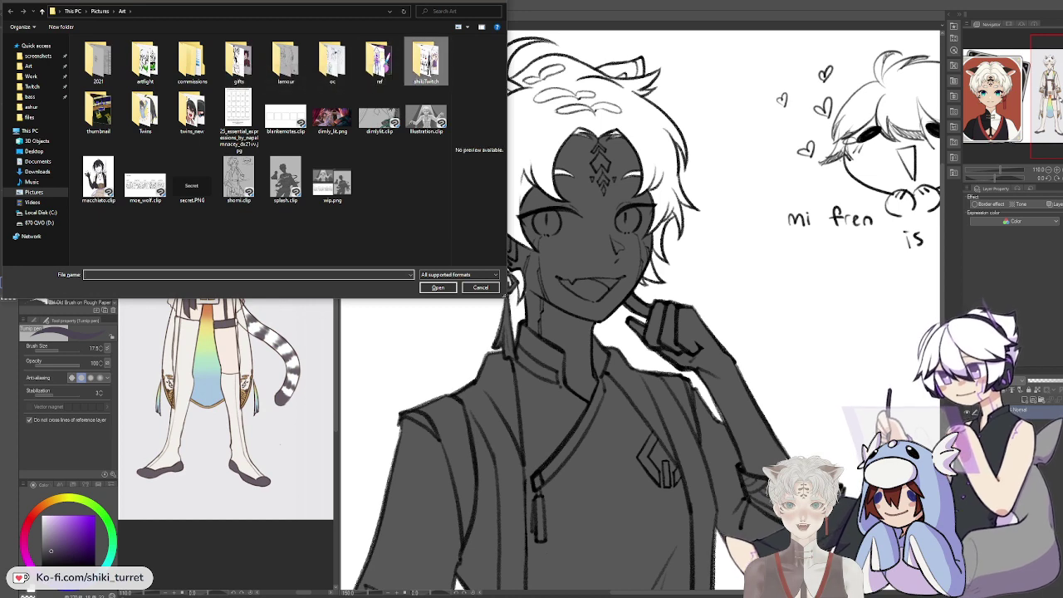
{"action": "double_click", "coordinate": [430, 67]}
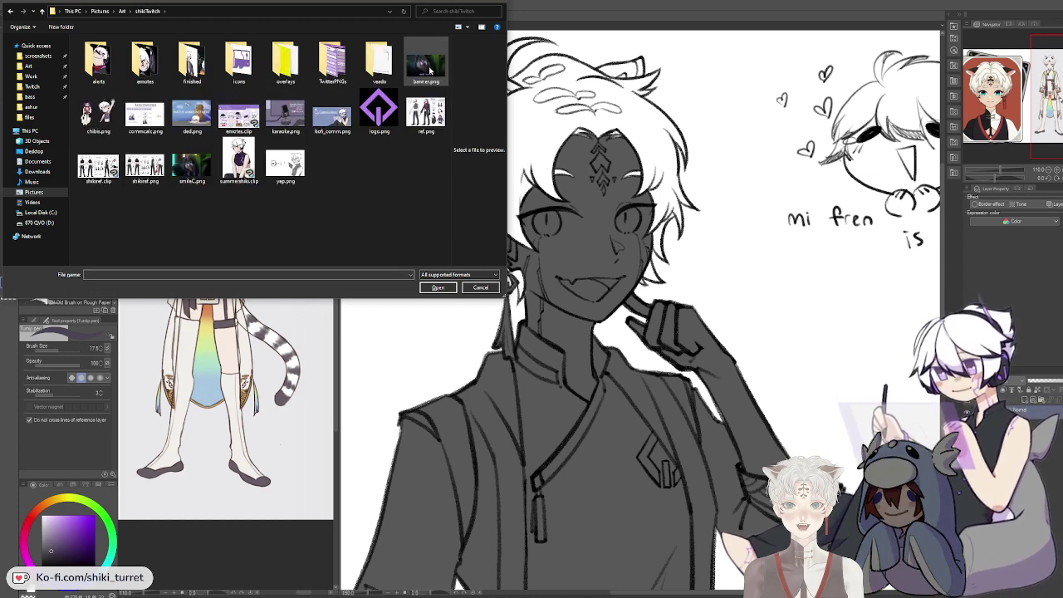
{"action": "left_click", "coordinate": [145, 169]}
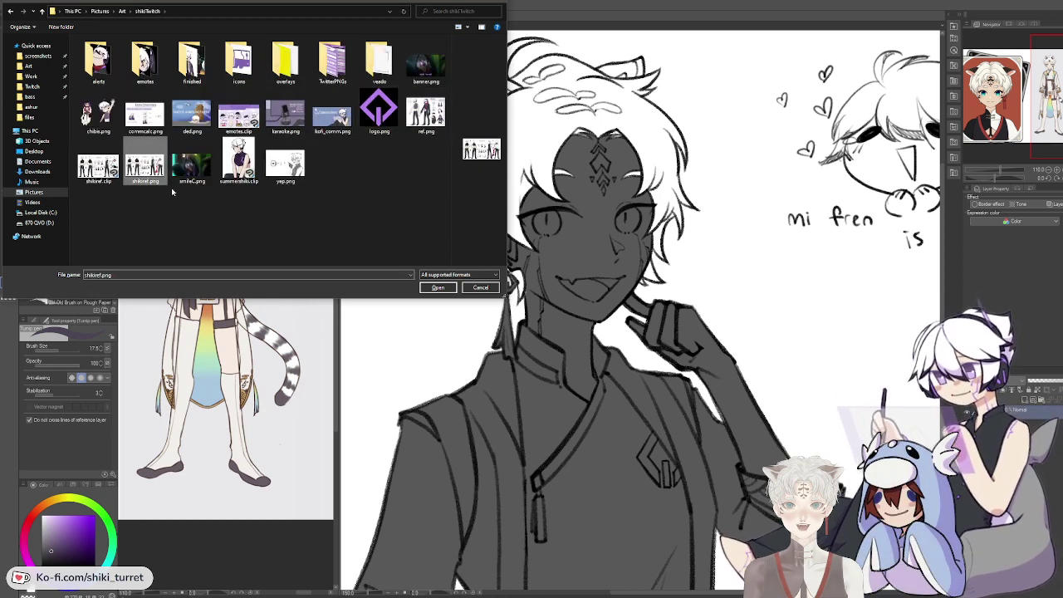
{"action": "key", "text": "Return"}
Step: Sample the dark purple of the sleeveless top on the reference sheet's front-view figure as the drawing colour
{"action": "key", "text": "ctrl+space"}
{"action": "left_click_drag", "start_coordinate": [172, 288], "coordinate": [176, 288]}
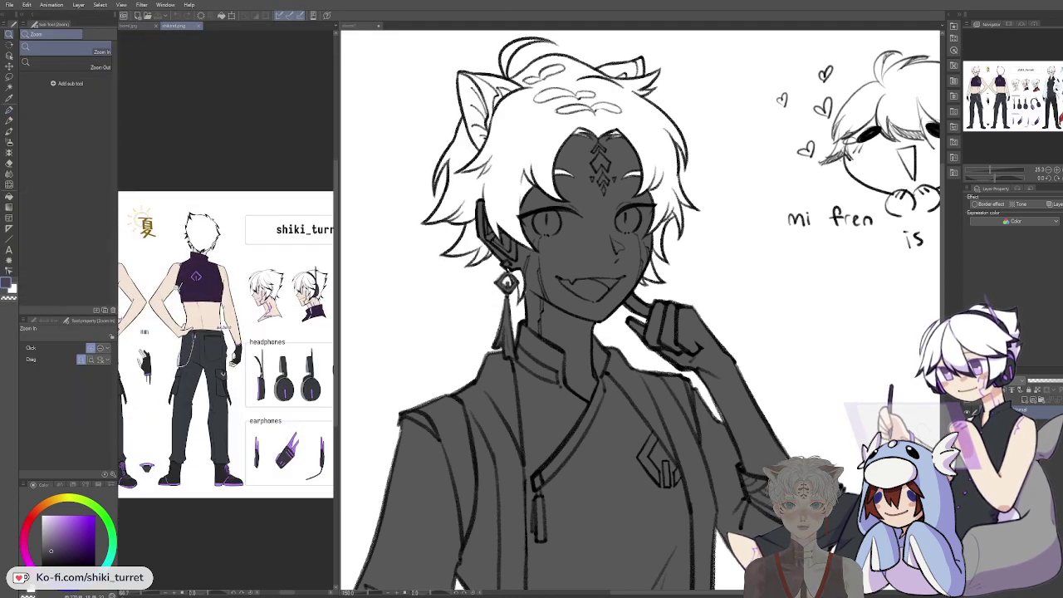
{"action": "double_click", "coordinate": [177, 288]}
{"action": "left_click_drag", "start_coordinate": [142, 320], "coordinate": [311, 237]}
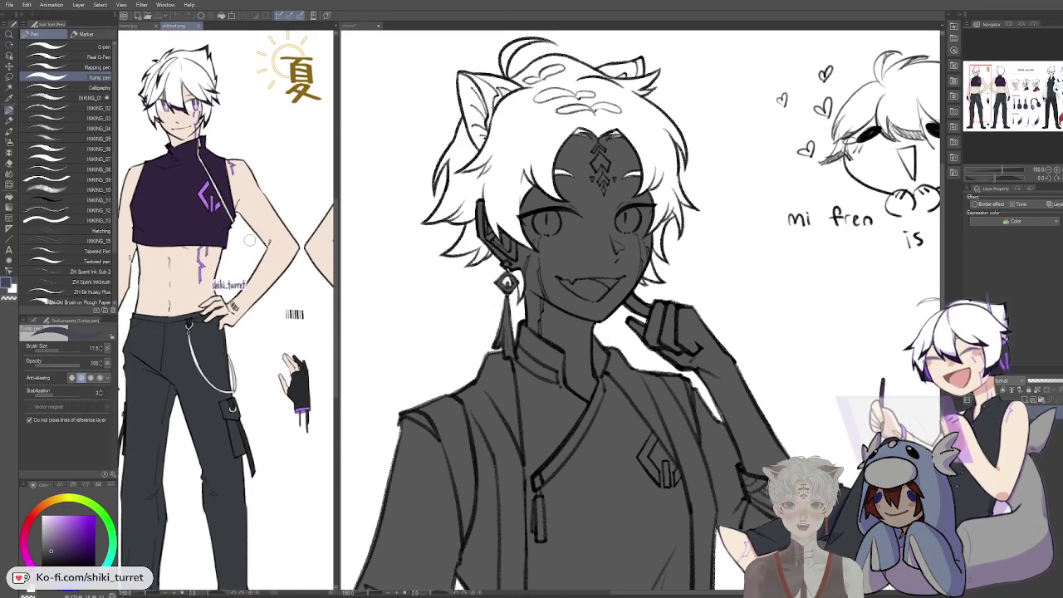
{"action": "left_click", "coordinate": [188, 207], "text": "alt"}
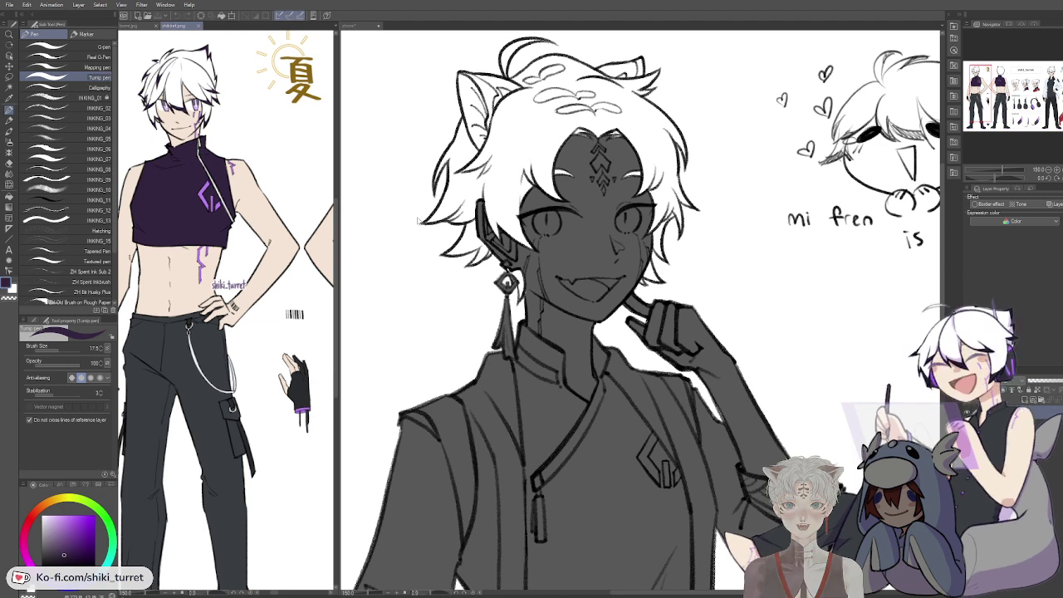
{"action": "left_click", "coordinate": [419, 221]}
{"action": "left_click_drag", "start_coordinate": [419, 221], "coordinate": [475, 177]}
{"action": "key", "text": "ctrl+z"}
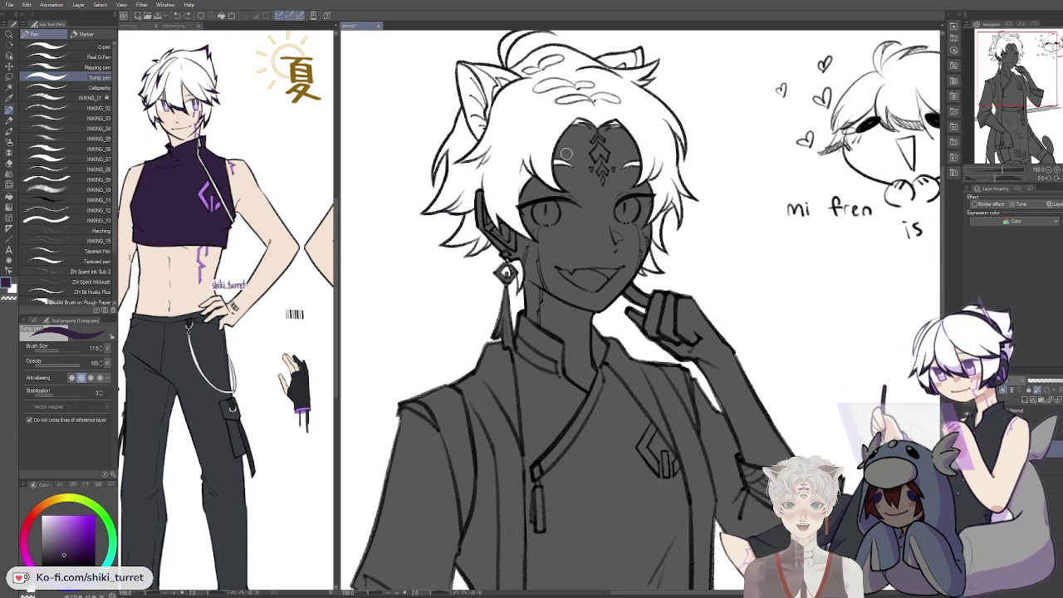
{"action": "left_click_drag", "start_coordinate": [688, 194], "coordinate": [683, 179]}
{"action": "key", "text": "ctrl+z"}
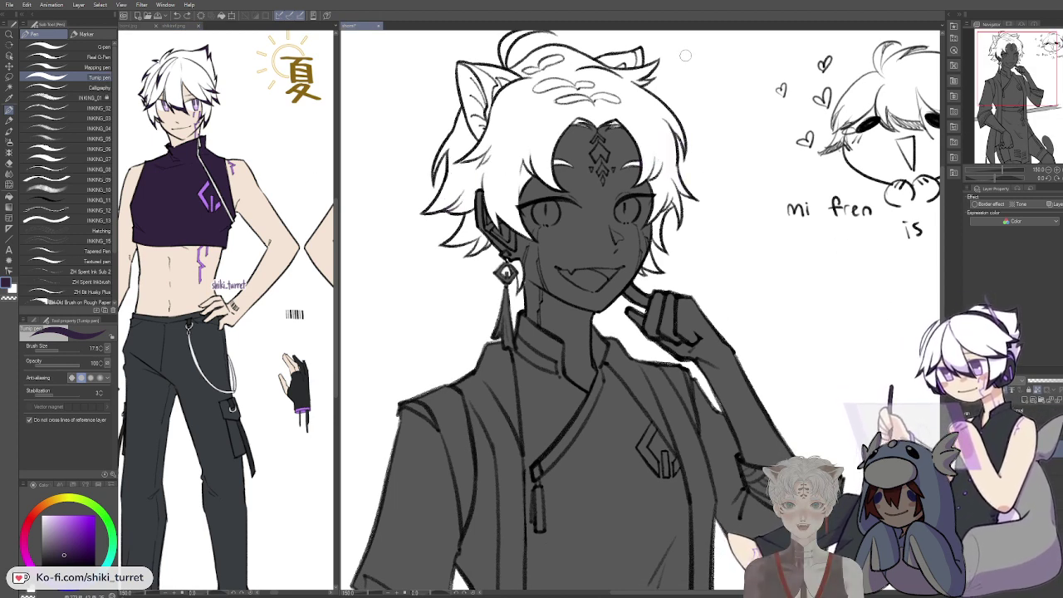
{"action": "mouse_move", "coordinate": [623, 126]}
{"action": "left_mouse_down"}
{"action": "mouse_move", "coordinate": [670, 126]}
{"action": "mouse_move", "coordinate": [653, 152]}
{"action": "left_mouse_up"}
{"action": "key", "text": "ctrl+z"}
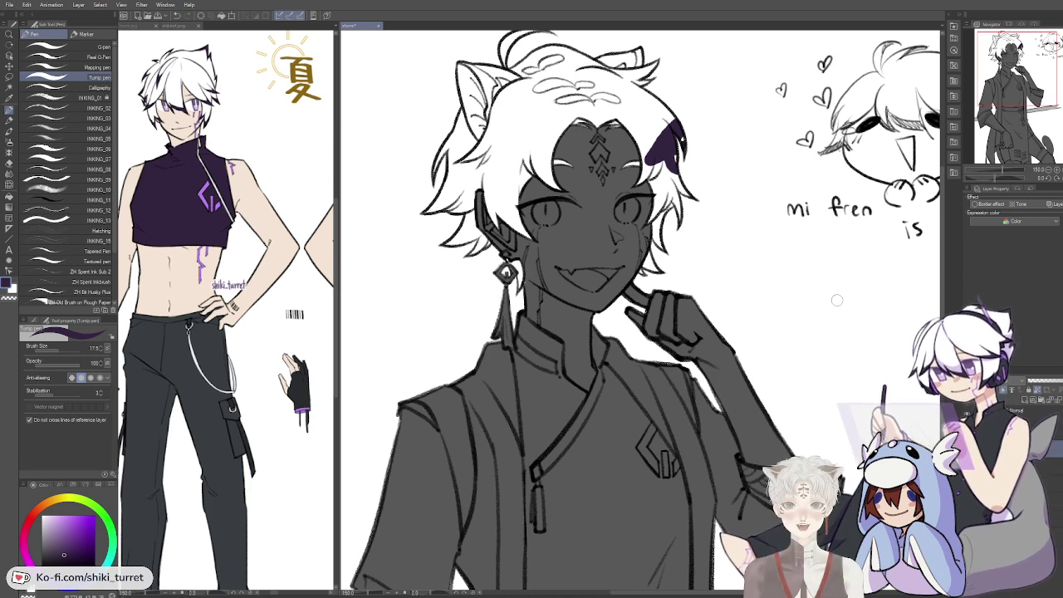
{"action": "key", "text": "ctrl+z"}
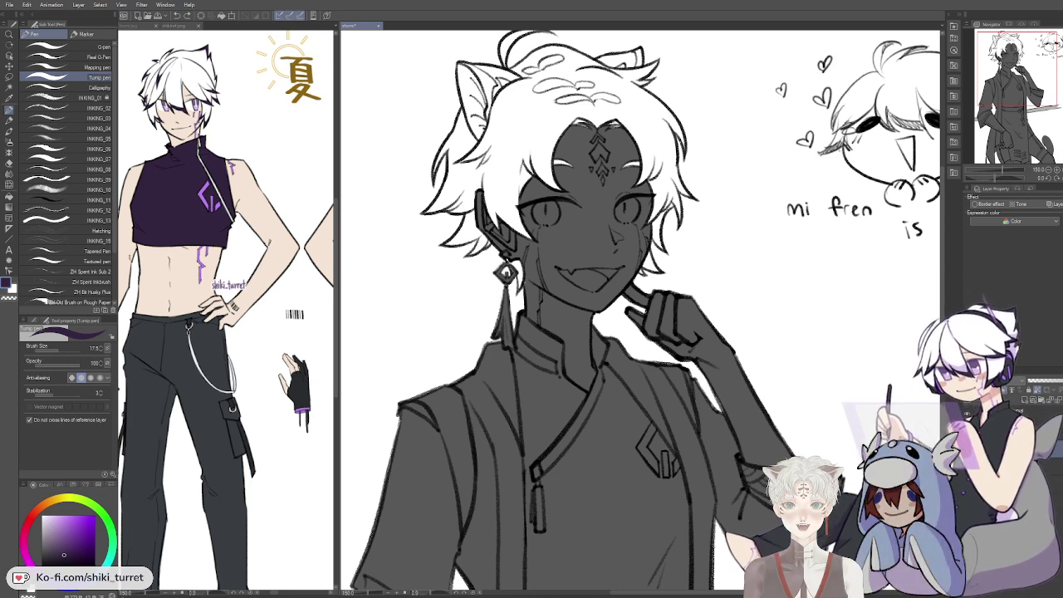
Step: Paint the inner edge and the lower tips of the hair on the far side of the face dark purple, undoing stray strokes
{"action": "left_click_drag", "start_coordinate": [744, 229], "coordinate": [742, 240]}
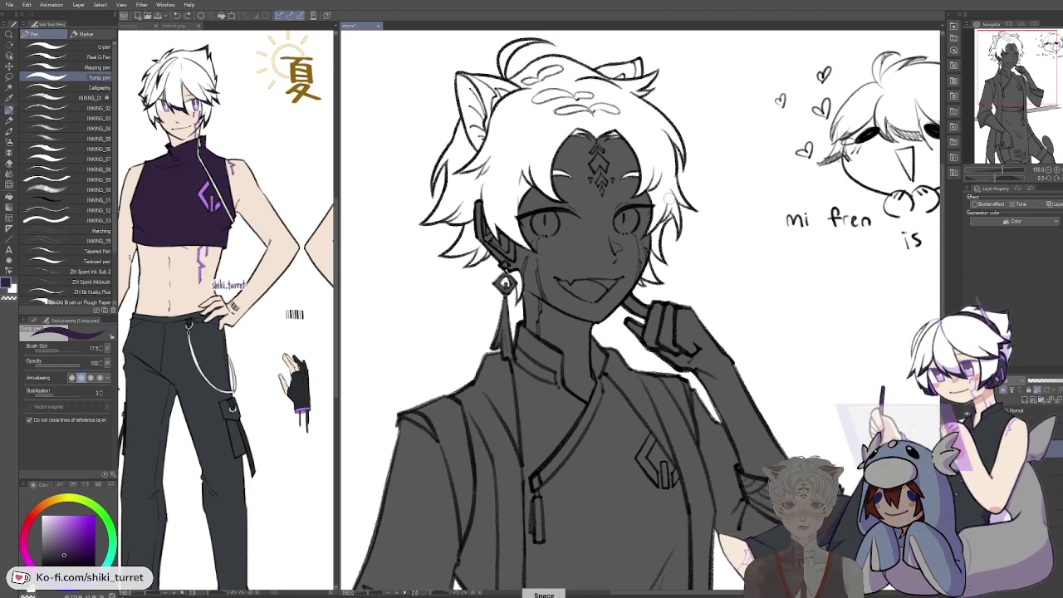
{"action": "left_click_drag", "start_coordinate": [663, 218], "coordinate": [659, 225]}
{"action": "key", "text": "ctrl+z"}
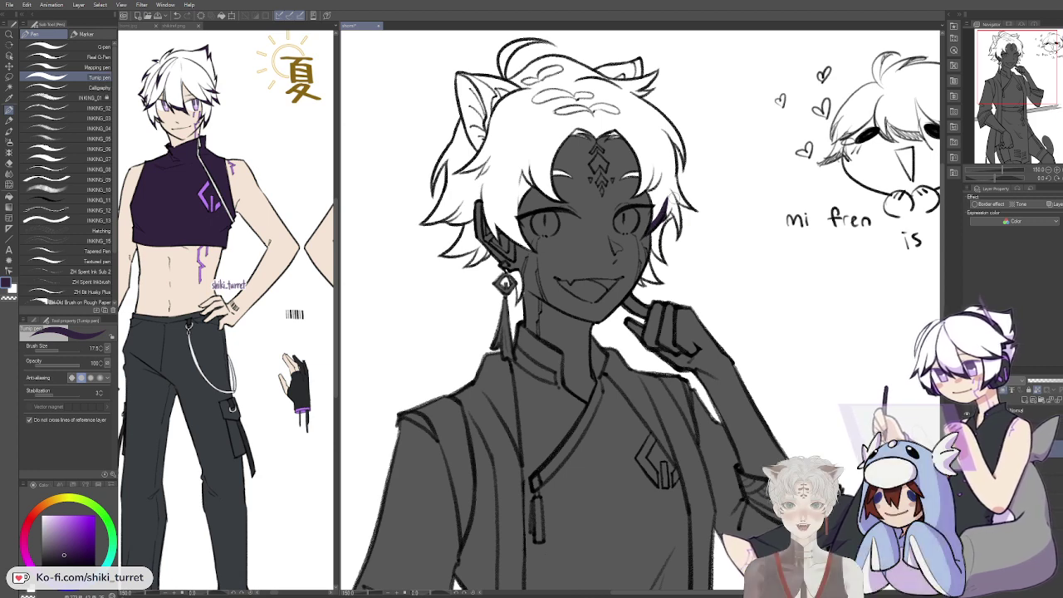
{"action": "left_click_drag", "start_coordinate": [675, 189], "coordinate": [657, 225]}
{"action": "key", "text": "ctrl+z"}
{"action": "key", "text": "ctrl+z"}
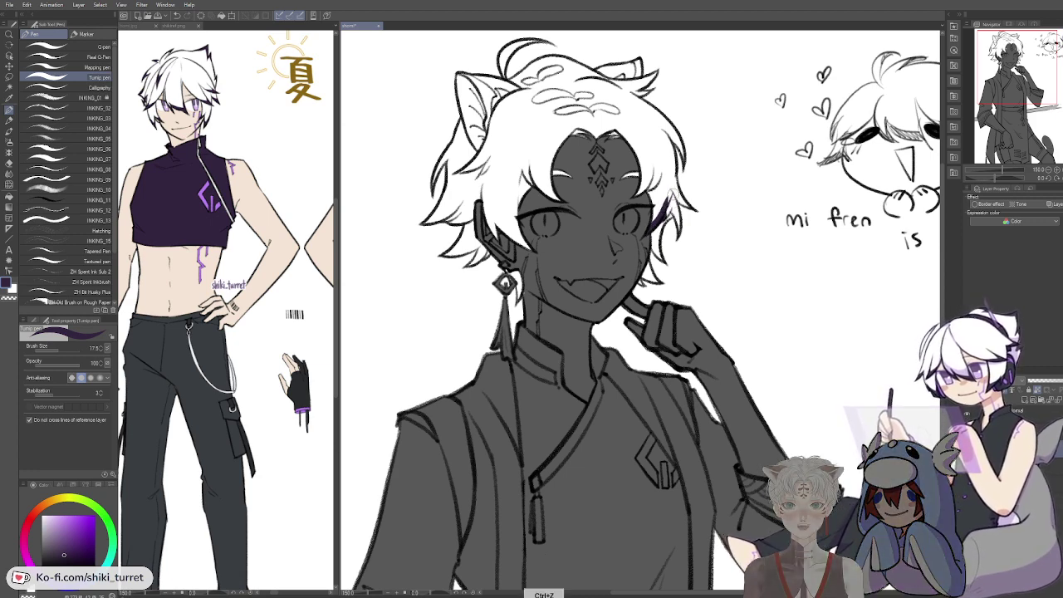
{"action": "key", "text": "ctrl+z"}
{"action": "key", "text": "ctrl+z"}
{"action": "key", "text": "ctrl+z"}
{"action": "key", "text": "ctrl+z"}
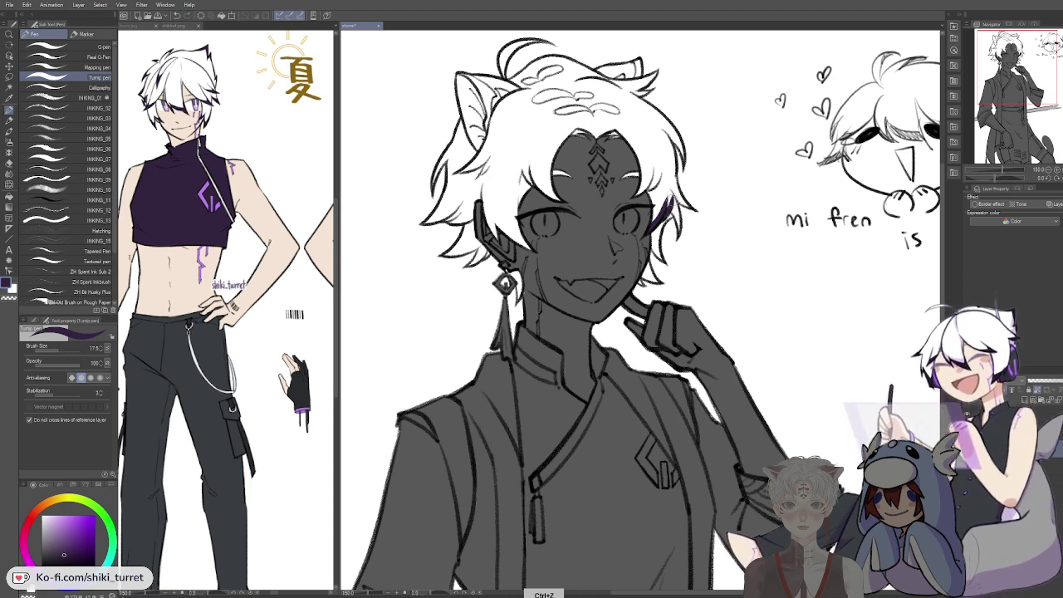
{"action": "key", "text": "ctrl+z"}
{"action": "key", "text": "ctrl+z"}
{"action": "mouse_move", "coordinate": [677, 196]}
{"action": "left_mouse_down"}
{"action": "mouse_move", "coordinate": [692, 209]}
{"action": "mouse_move", "coordinate": [678, 218]}
{"action": "left_mouse_up"}
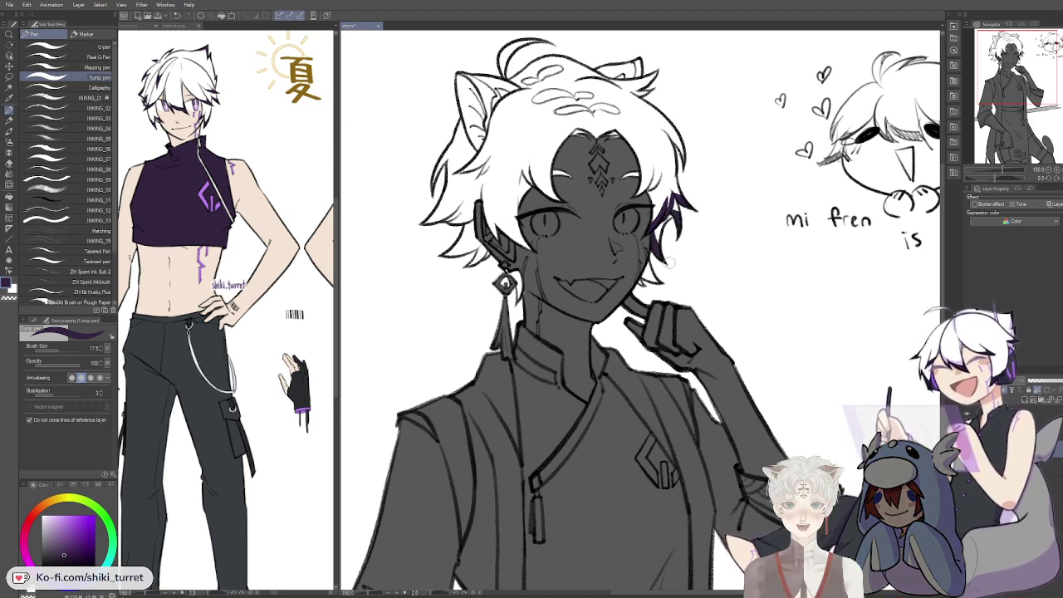
{"action": "key", "text": "ctrl+z"}
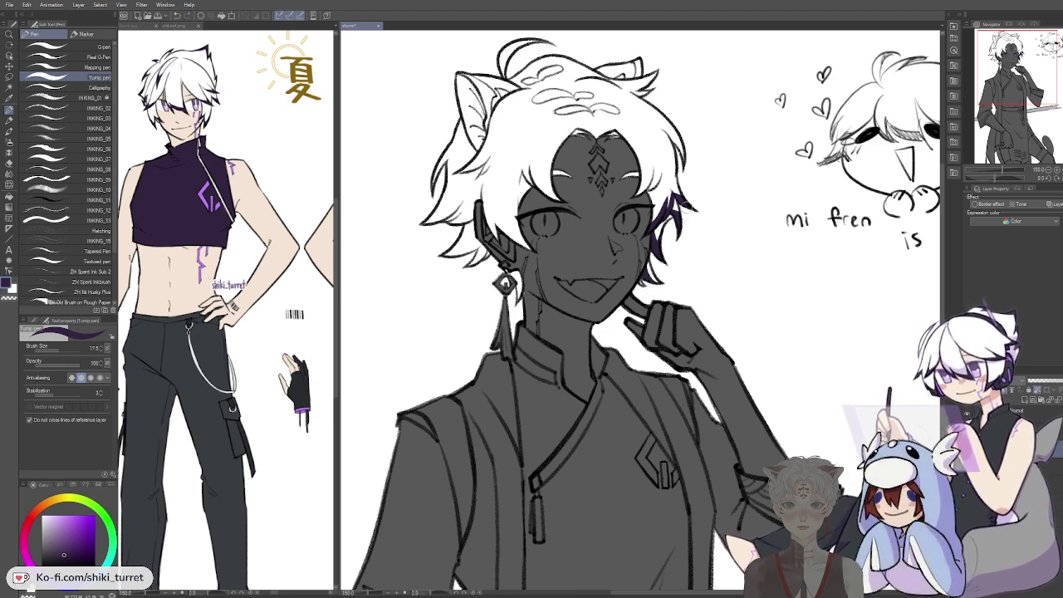
Step: Paint the small tuft by the earring and the lower hair tips behind the near ear piece dark purple, undoing stray strokes
{"action": "key", "text": "ctrl+z"}
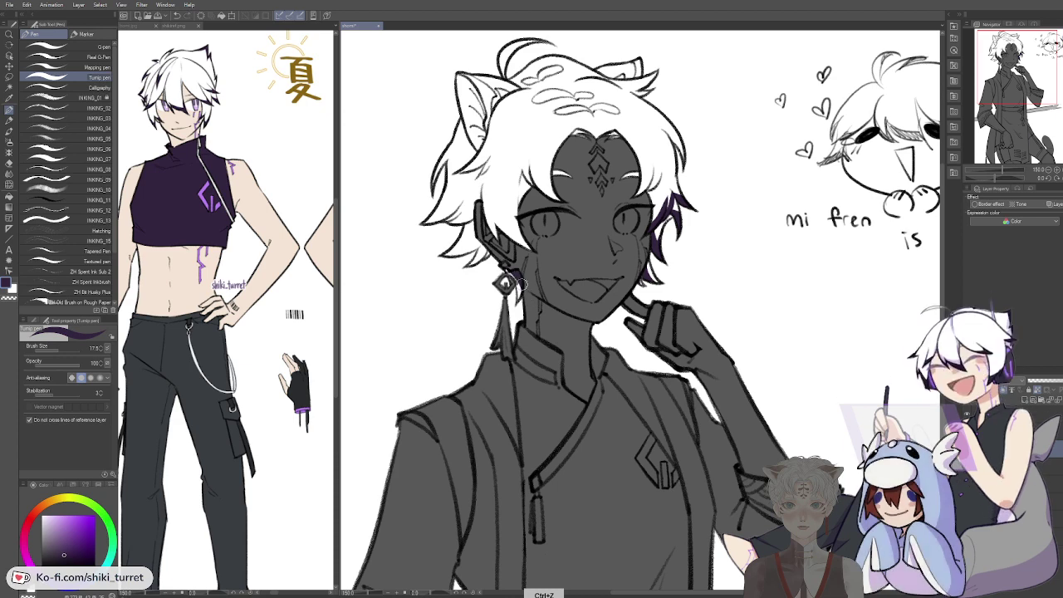
{"action": "left_click_drag", "start_coordinate": [712, 226], "coordinate": [757, 236]}
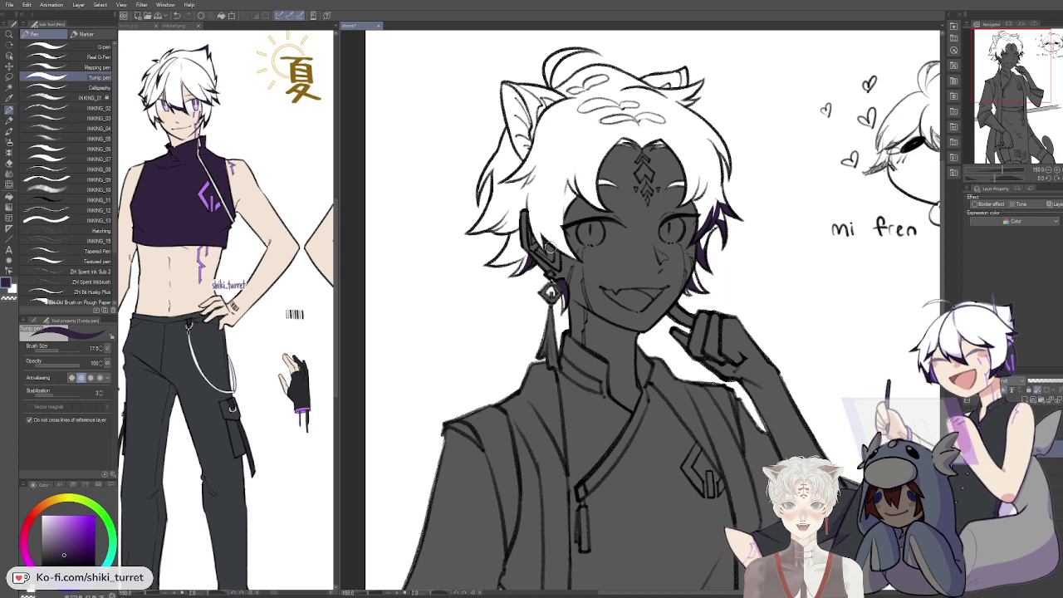
{"action": "key", "text": "ctrl+z"}
{"action": "left_click_drag", "start_coordinate": [520, 221], "coordinate": [500, 269]}
{"action": "key", "text": "ctrl+z"}
{"action": "key", "text": "ctrl+z"}
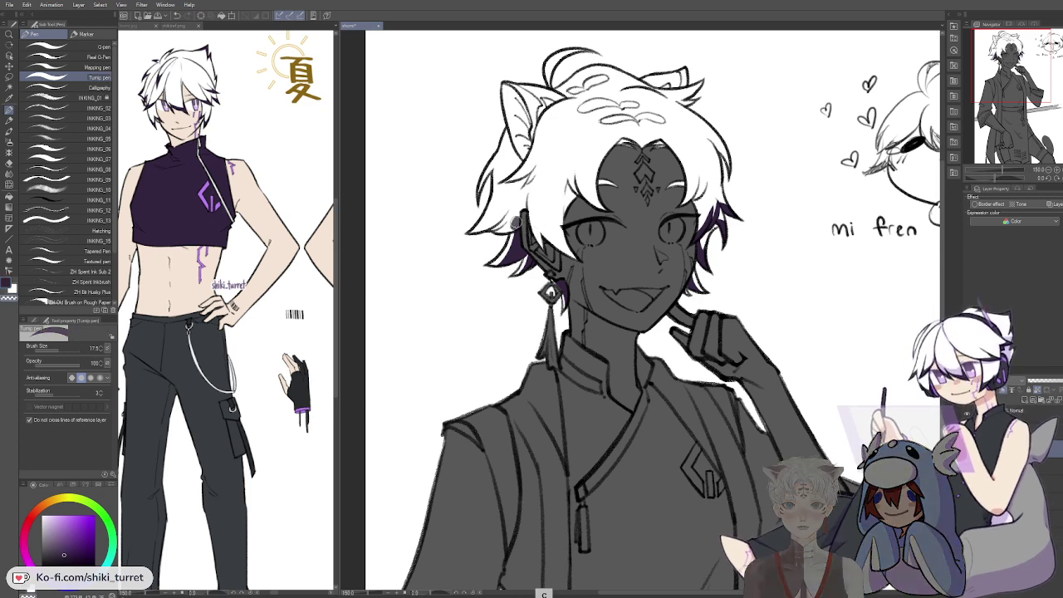
{"action": "key", "text": "ctrl+z"}
{"action": "key", "text": "x"}
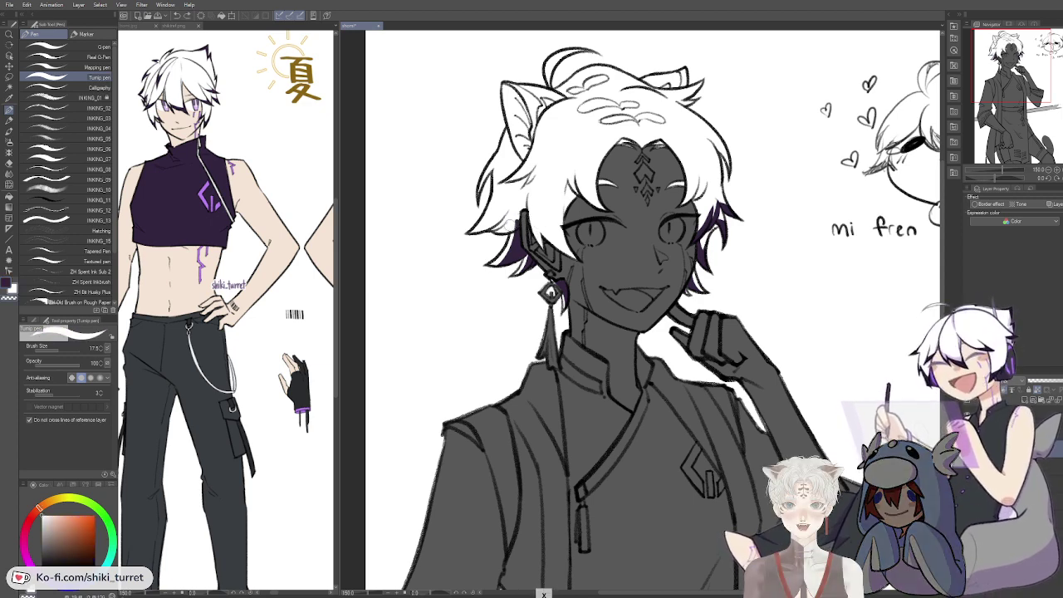
{"action": "key", "text": "x"}
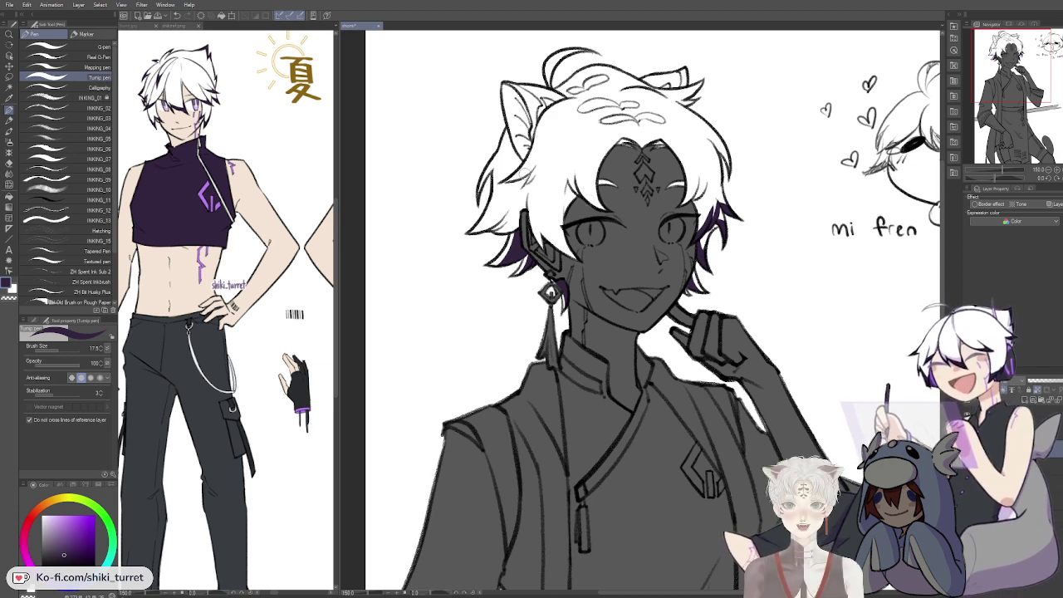
Step: Paint the outermost hair tip behind the near ear piece dark purple with a jagged upper edge, redoing unsatisfactory strokes
{"action": "left_click_drag", "start_coordinate": [471, 234], "coordinate": [510, 207]}
{"action": "key", "text": "ctrl+z"}
{"action": "key", "text": "ctrl+z"}
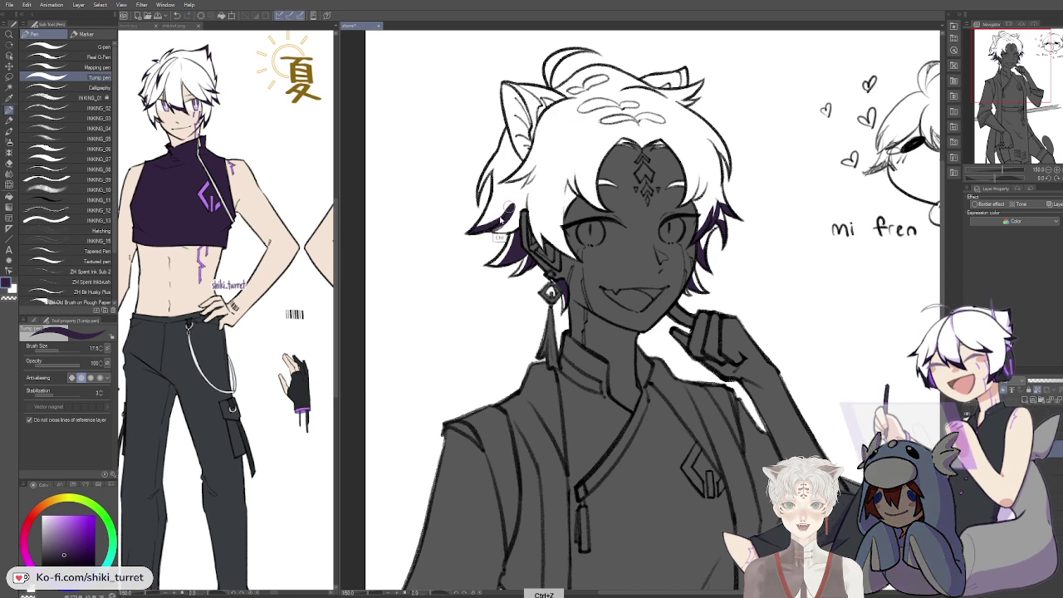
{"action": "key", "text": "ctrl+z"}
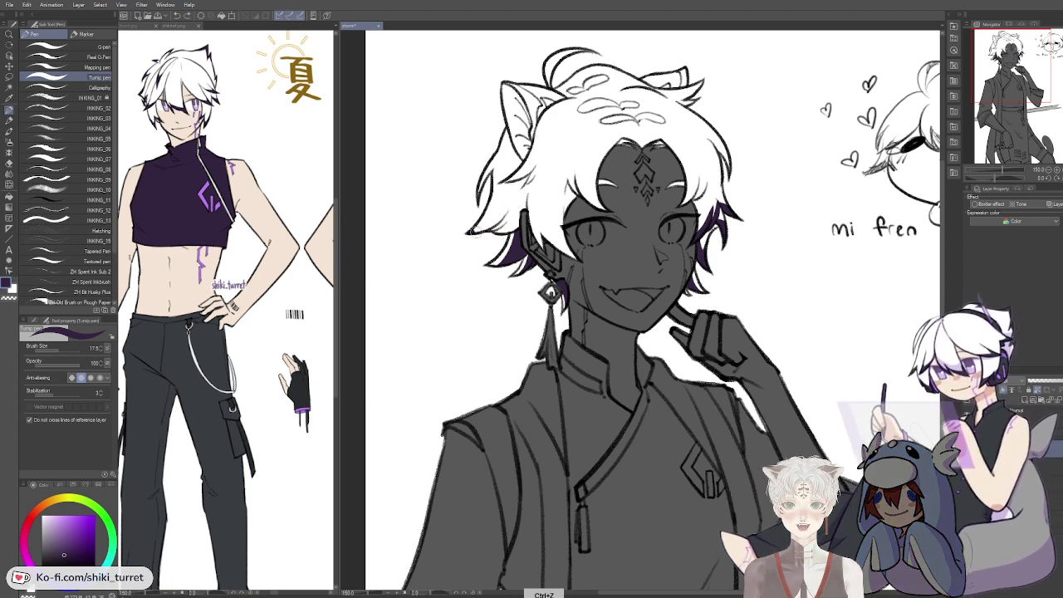
{"action": "key", "text": "x"}
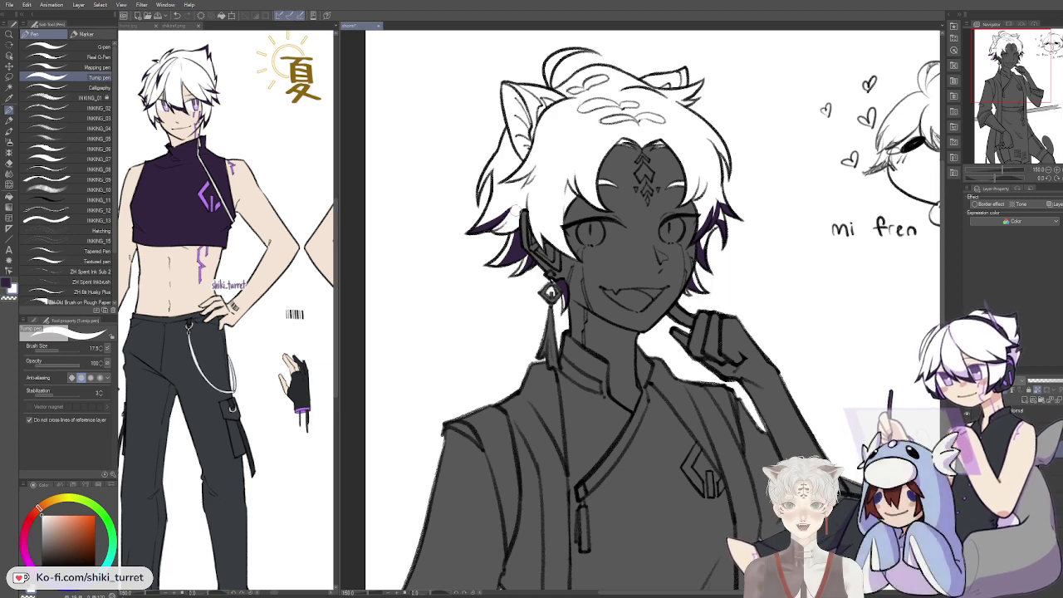
{"action": "key", "text": "x"}
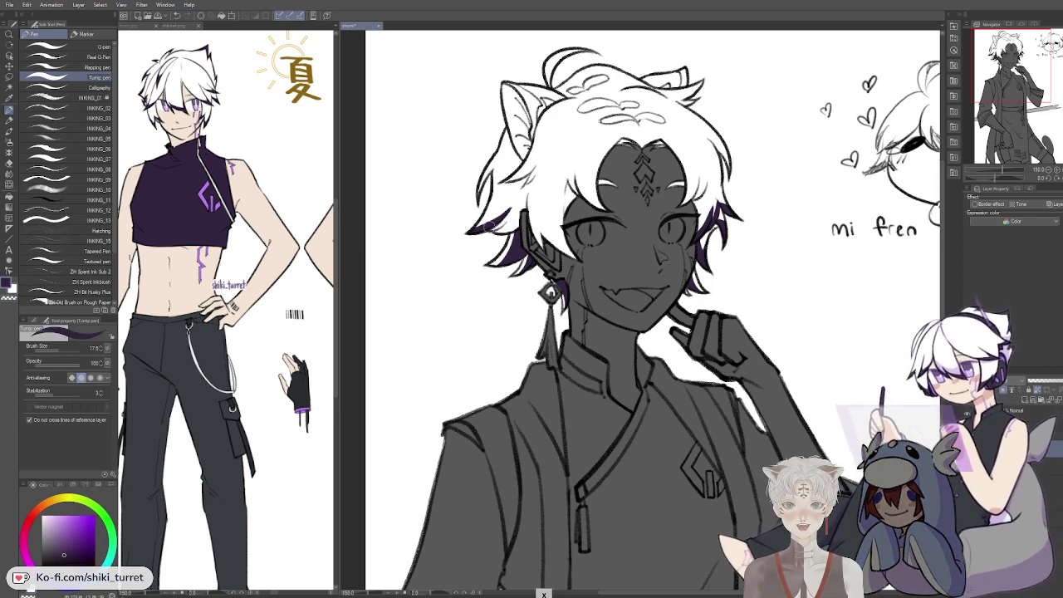
{"action": "key", "text": "ctrl+z"}
{"action": "key", "text": "x"}
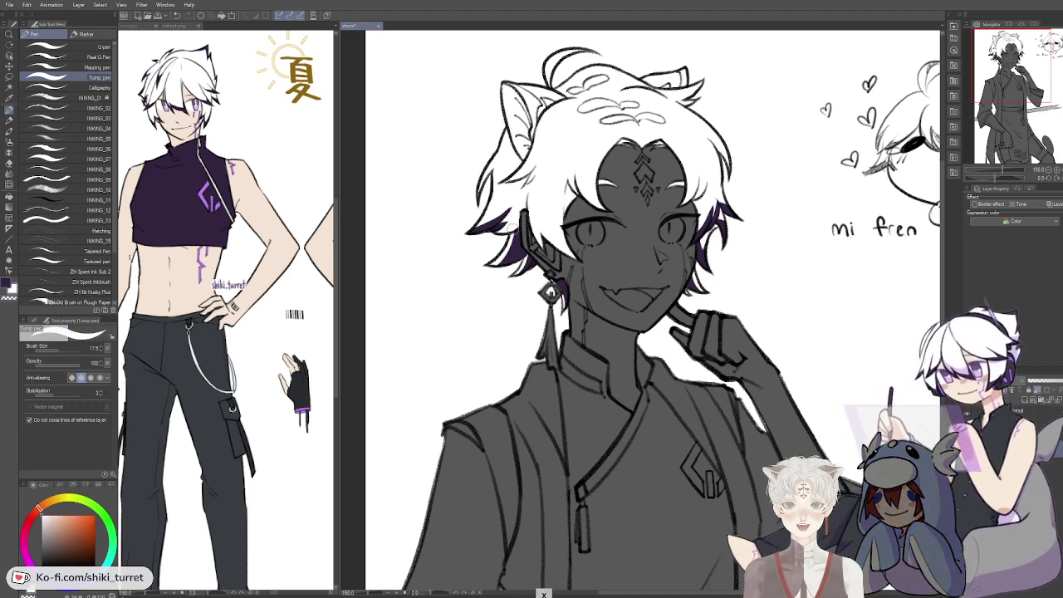
{"action": "key", "text": "ctrl+z"}
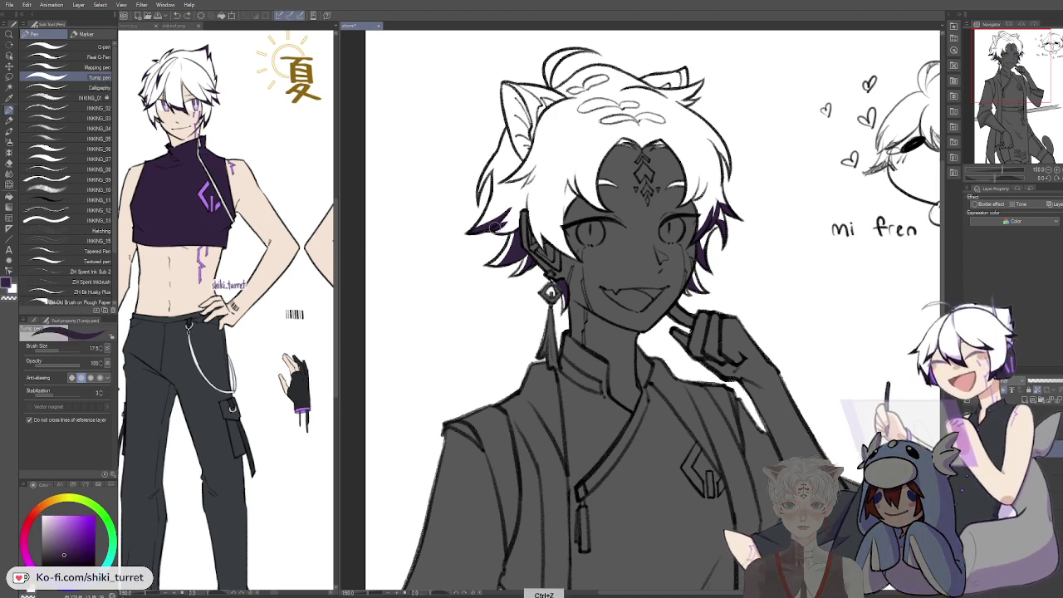
{"action": "left_click_drag", "start_coordinate": [488, 210], "coordinate": [472, 235]}
{"action": "key", "text": "ctrl+z"}
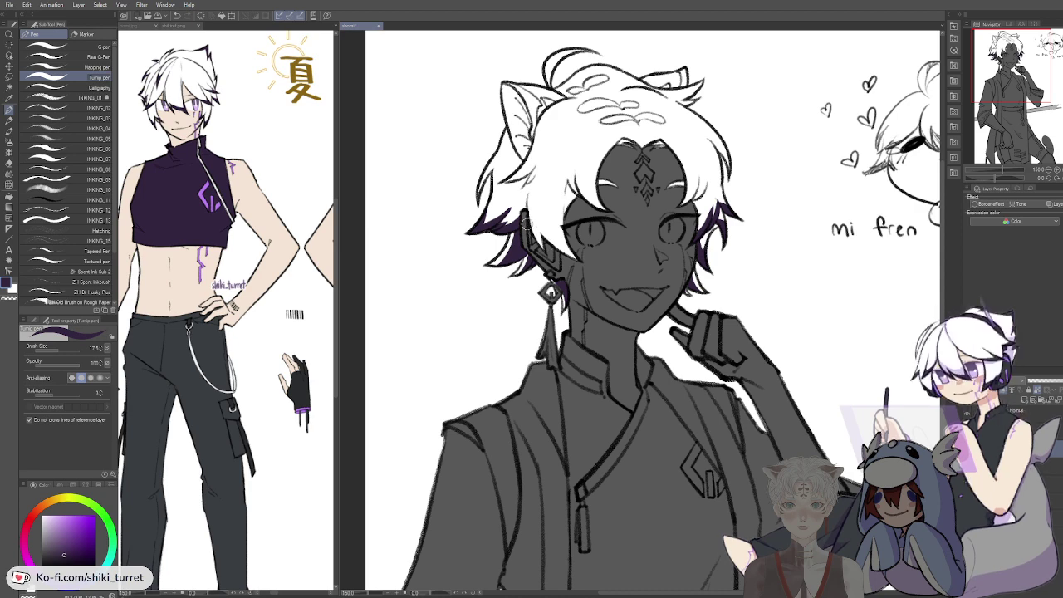
{"action": "key", "text": "ctrl+z"}
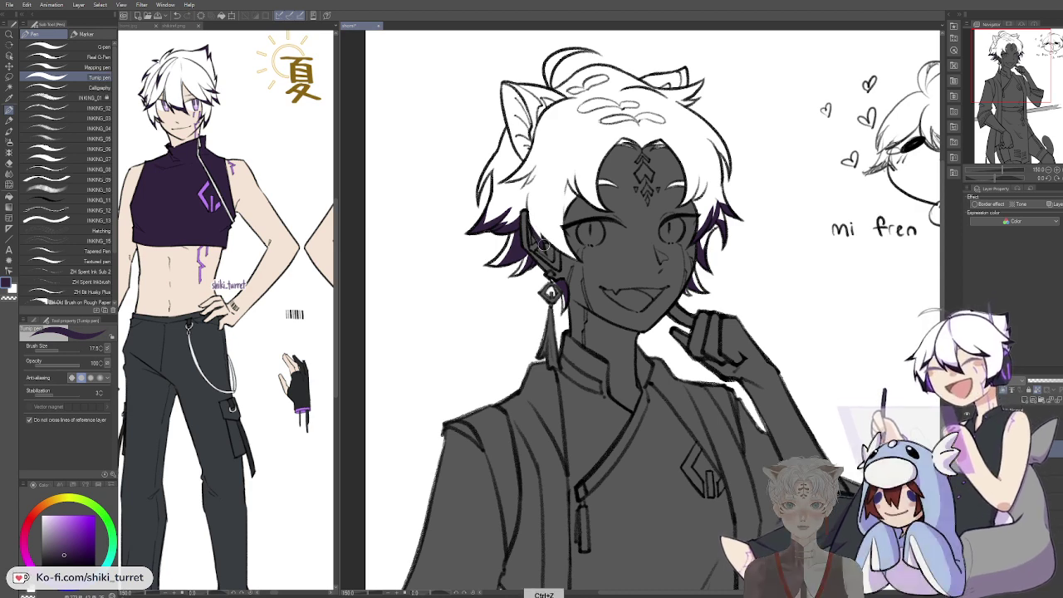
Step: Paint the tip of the hair strand between the near ear piece and eye dark purple, briefly hiding the base colours to check the line art
{"action": "key", "text": "x"}
{"action": "key", "text": "x"}
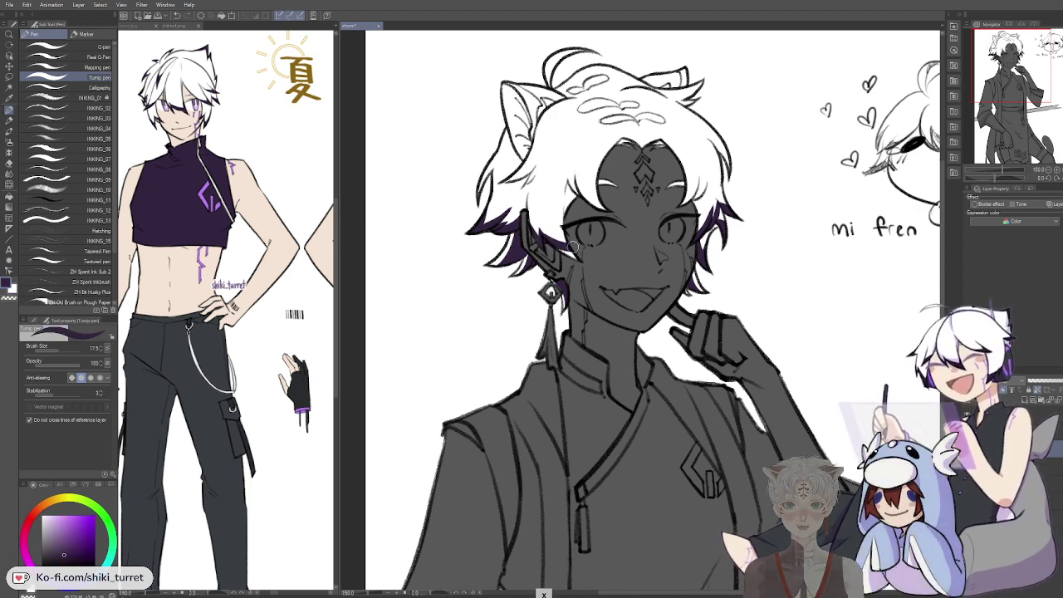
{"action": "key", "text": "ctrl+z"}
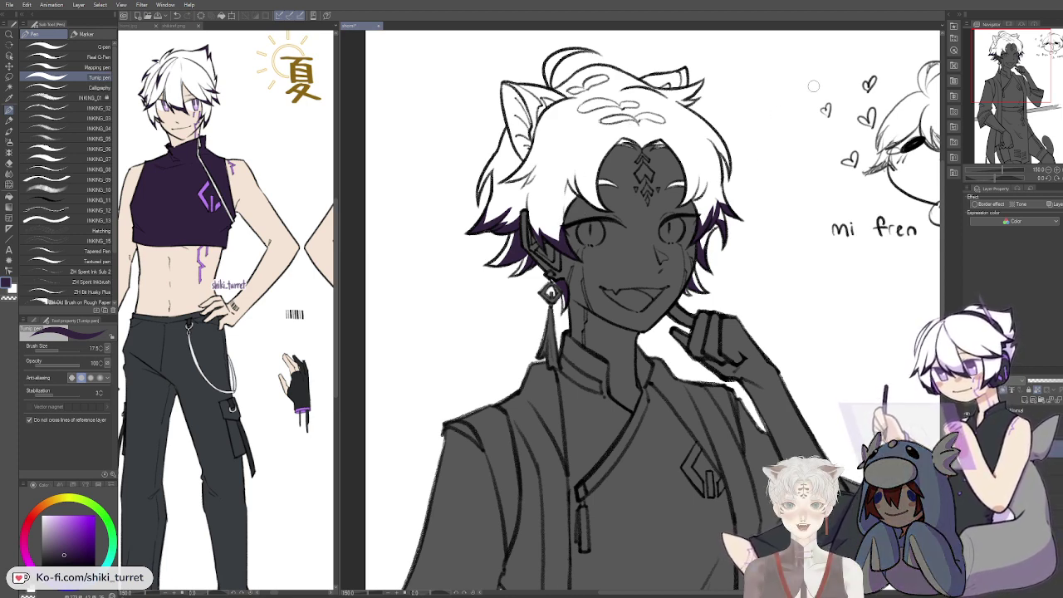
{"action": "left_click", "coordinate": [967, 441]}
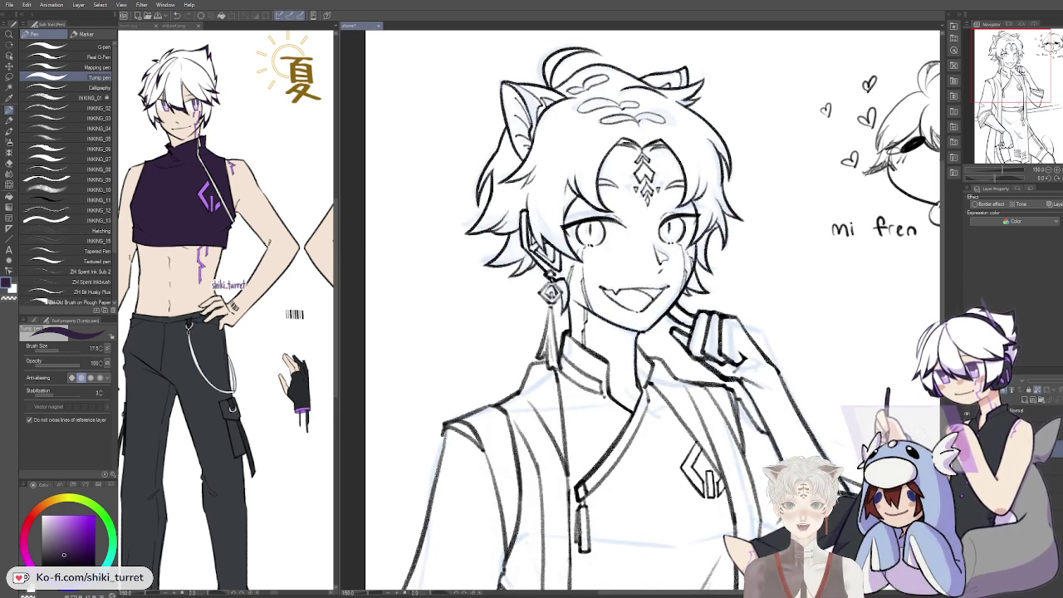
{"action": "key", "text": "ctrl+y"}
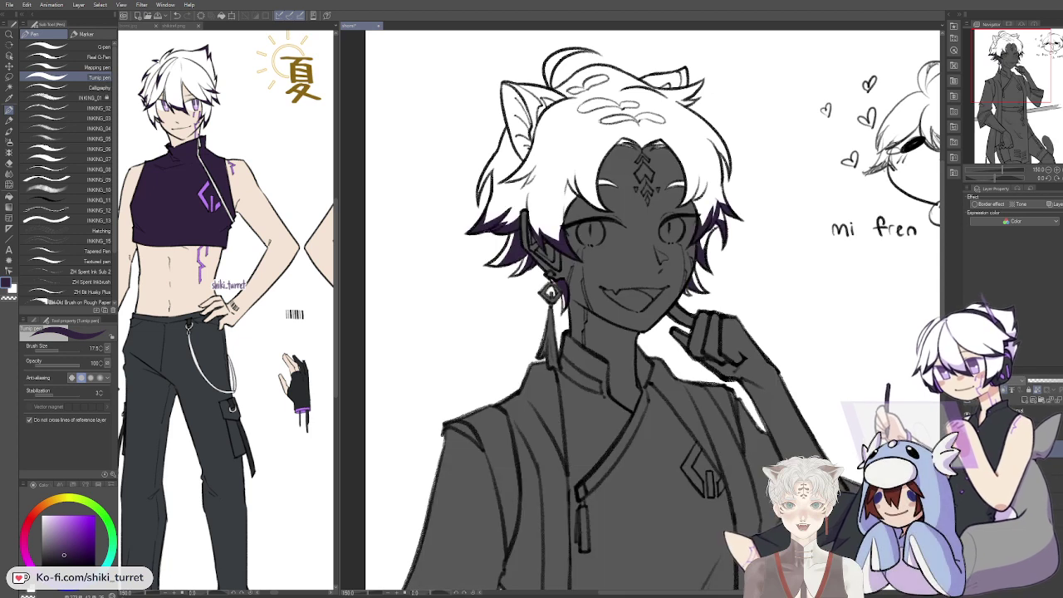
Step: Fill the lower pair of stripes on the crown of the hair dark purple, undoing stray strokes
{"action": "left_click_drag", "start_coordinate": [688, 83], "coordinate": [637, 163]}
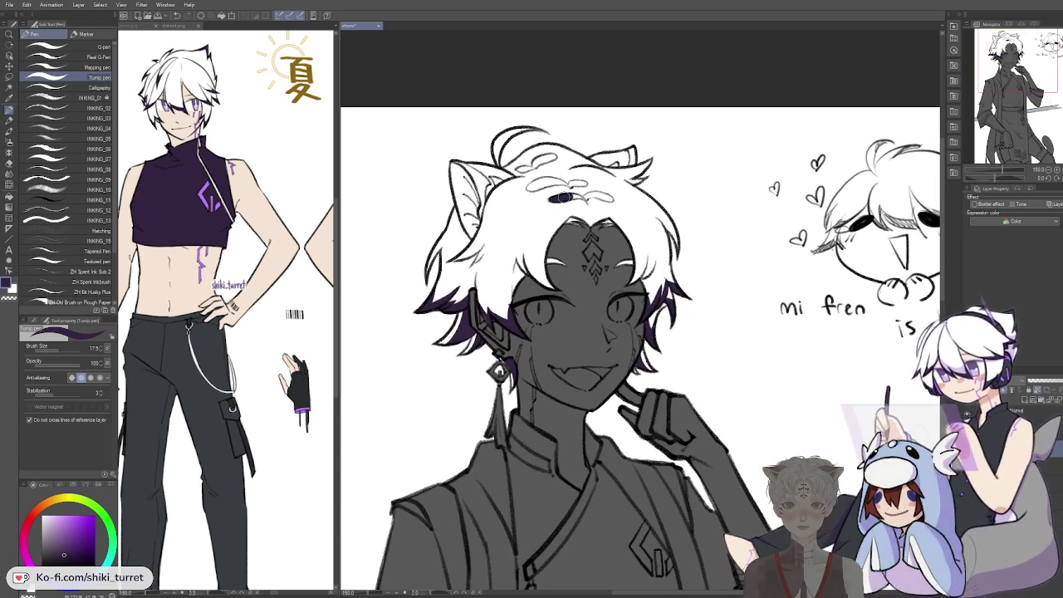
{"action": "mouse_move", "coordinate": [565, 197]}
{"action": "left_mouse_down"}
{"action": "mouse_move", "coordinate": [589, 205]}
{"action": "mouse_move", "coordinate": [579, 206]}
{"action": "left_mouse_up"}
{"action": "key", "text": "x"}
{"action": "key", "text": "x"}
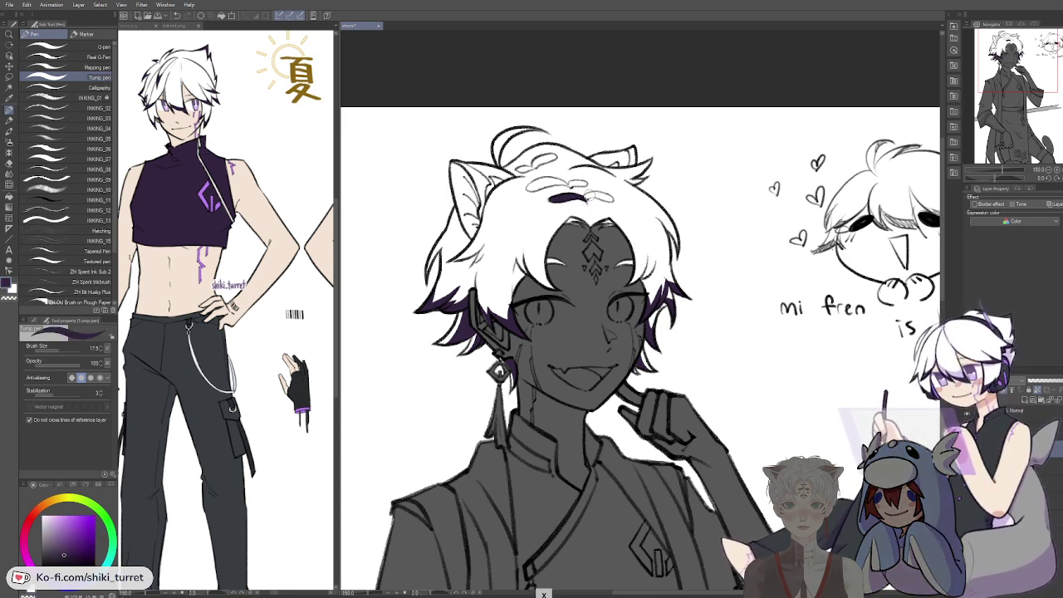
{"action": "left_click_drag", "start_coordinate": [588, 197], "coordinate": [598, 196]}
{"action": "key", "text": "ctrl+z"}
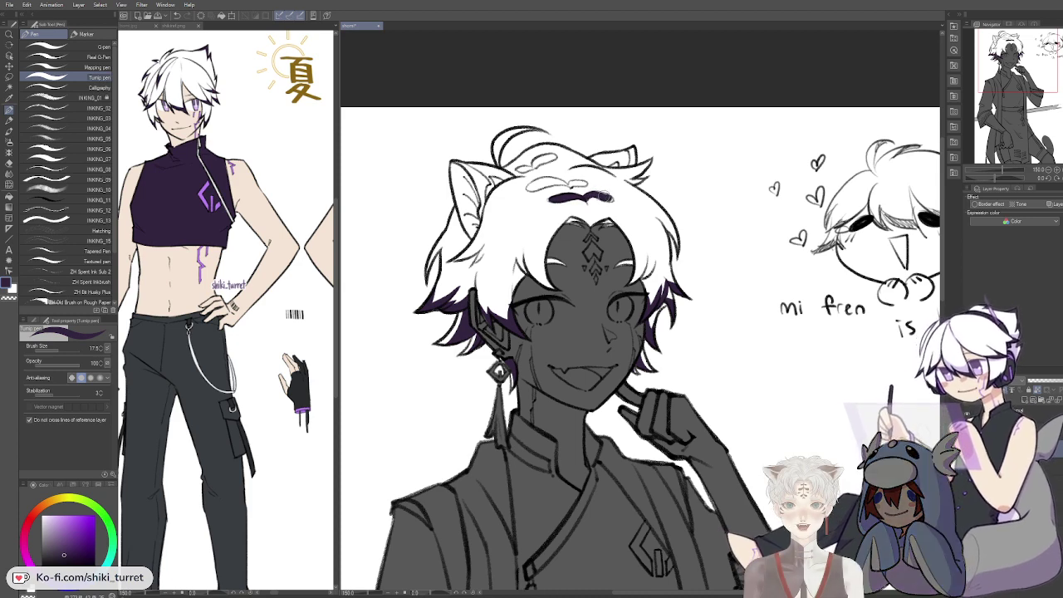
{"action": "key", "text": "ctrl+z"}
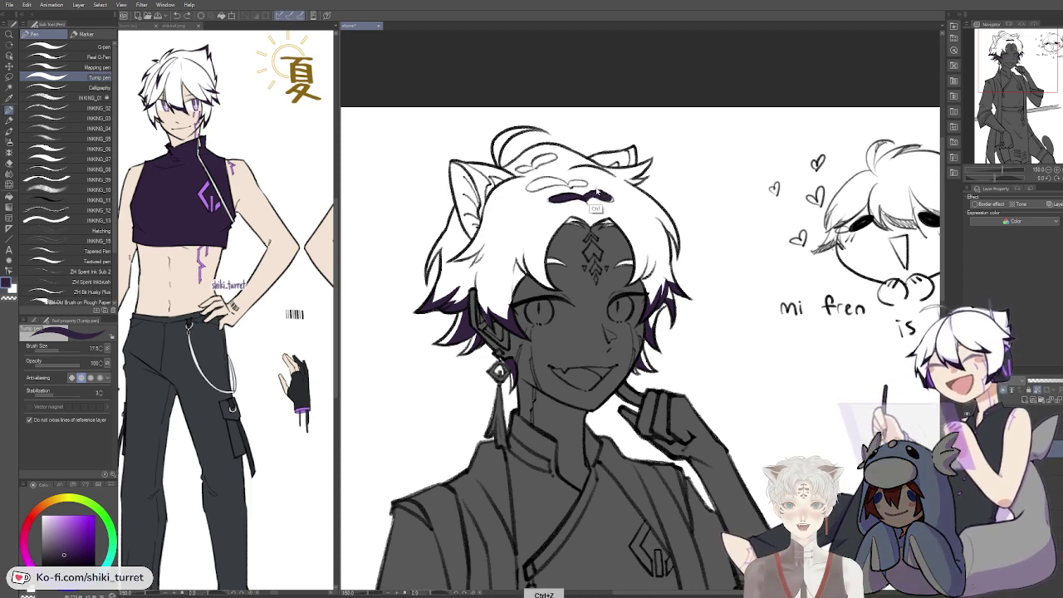
{"action": "left_click_drag", "start_coordinate": [606, 196], "coordinate": [611, 199]}
{"action": "key", "text": "ctrl+z"}
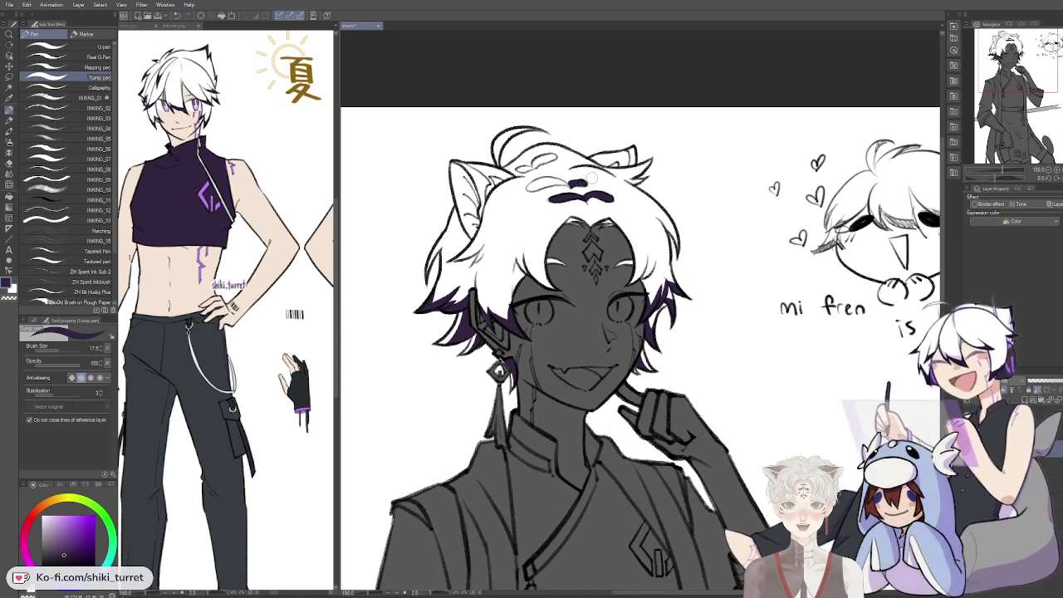
Step: Fill the middle and upper stripes on the crown of the hair dark purple, correcting stray strokes
{"action": "left_click", "coordinate": [586, 183], "text": "alt"}
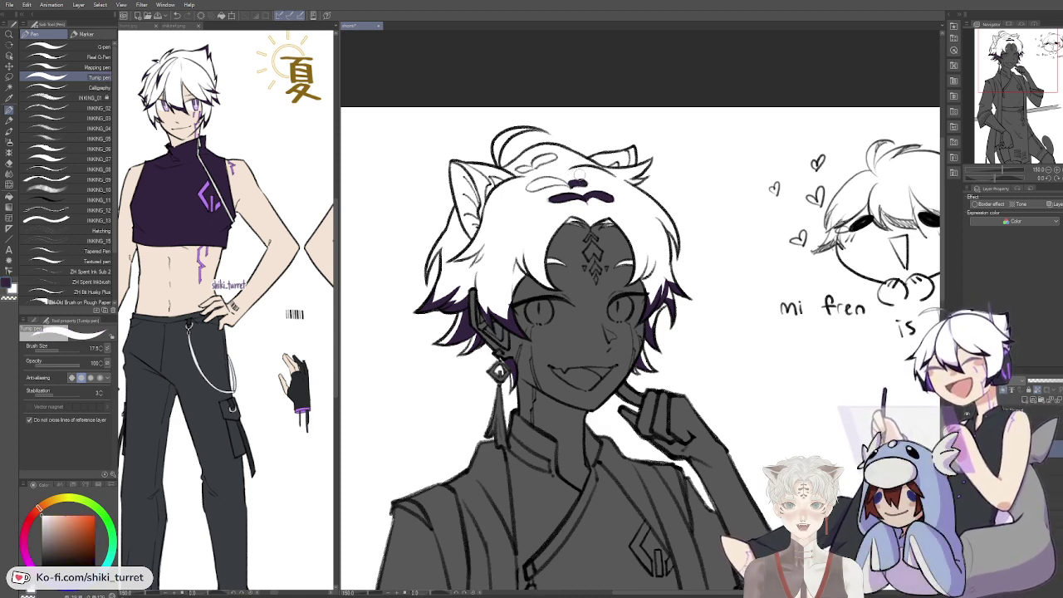
{"action": "key", "text": "x"}
{"action": "left_click_drag", "start_coordinate": [532, 188], "coordinate": [542, 183]}
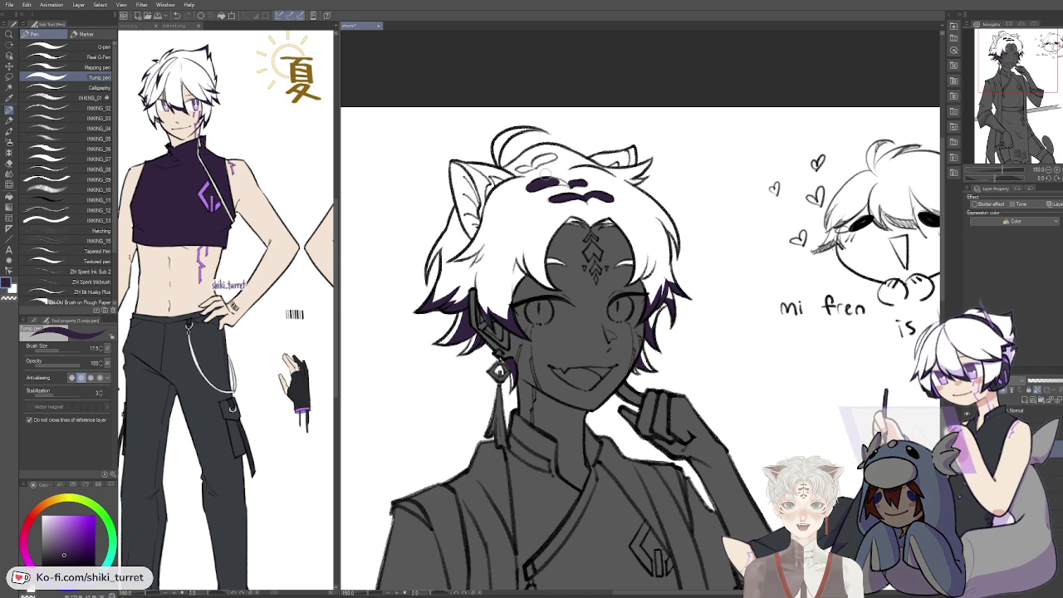
{"action": "key", "text": "ctrl+z"}
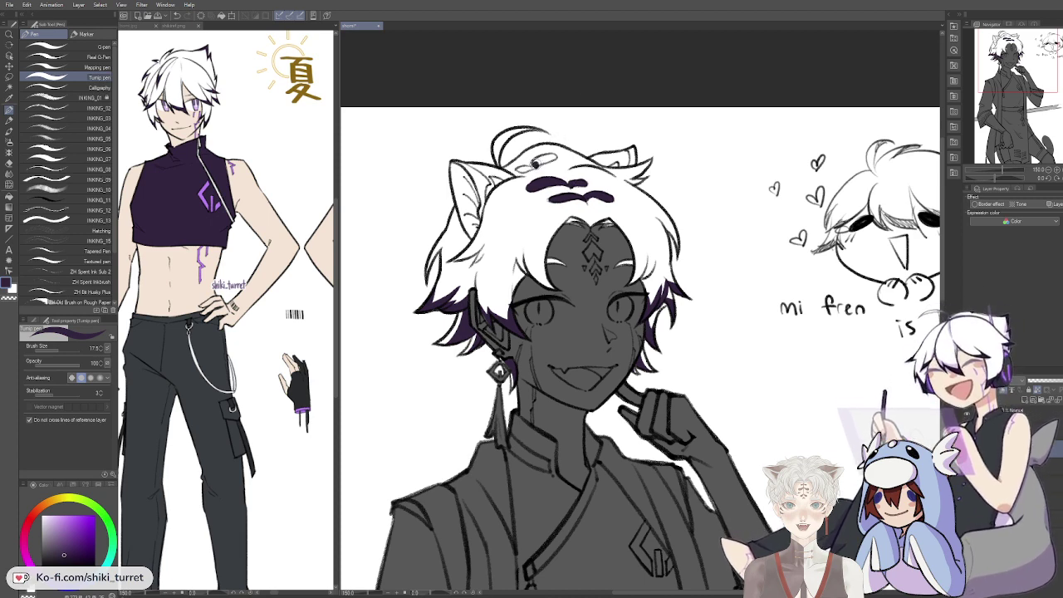
{"action": "left_click_drag", "start_coordinate": [536, 165], "coordinate": [549, 157]}
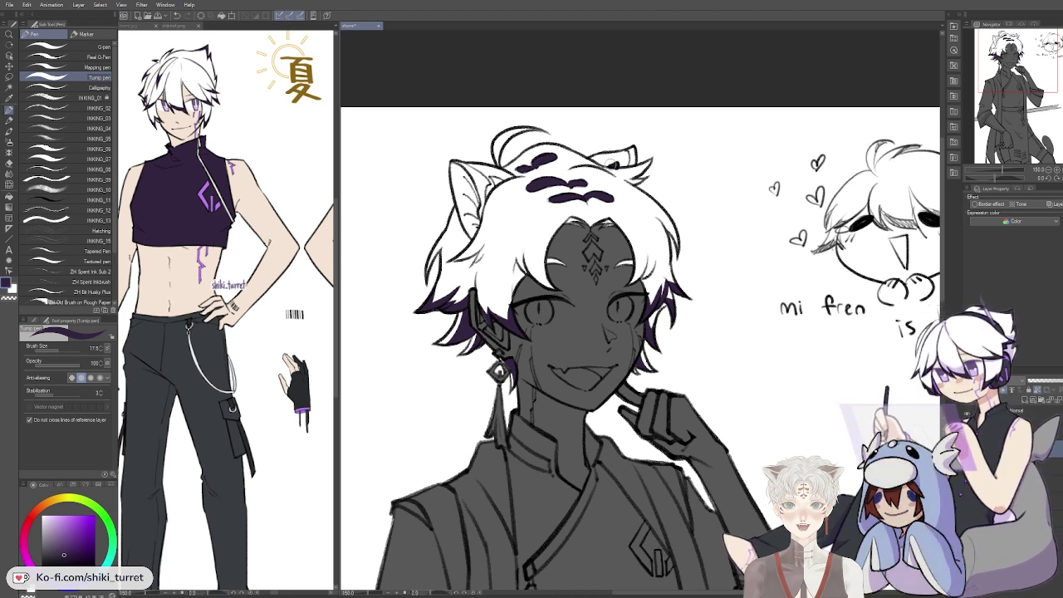
Step: Paint dark purple markings at the tip and inner part of the far tiger ear, undoing a stray stroke
{"action": "key", "text": "x"}
{"action": "left_click", "coordinate": [608, 165], "text": "alt"}
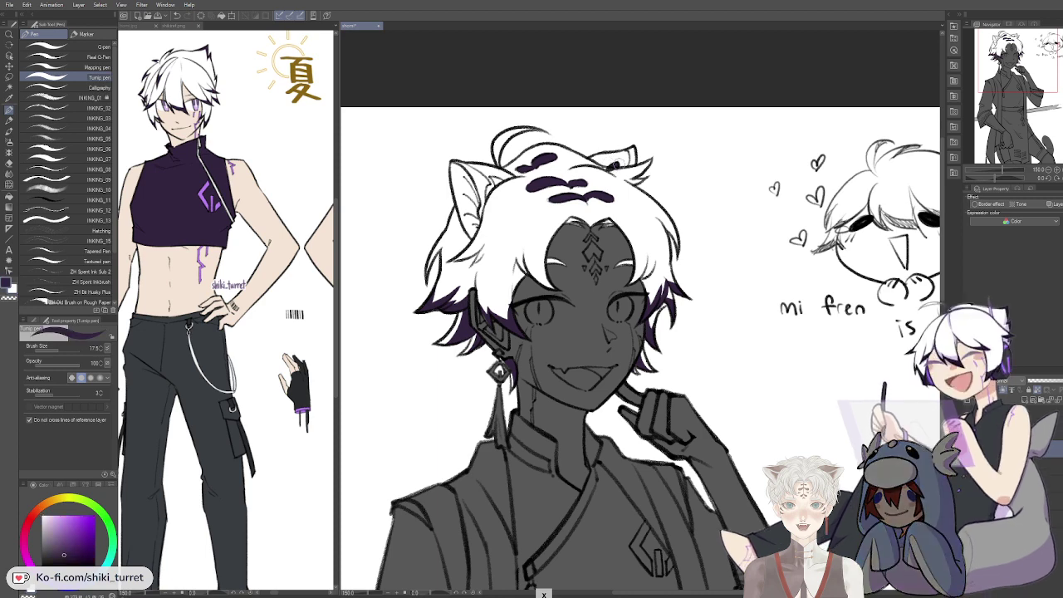
{"action": "left_click", "coordinate": [609, 167], "text": "alt"}
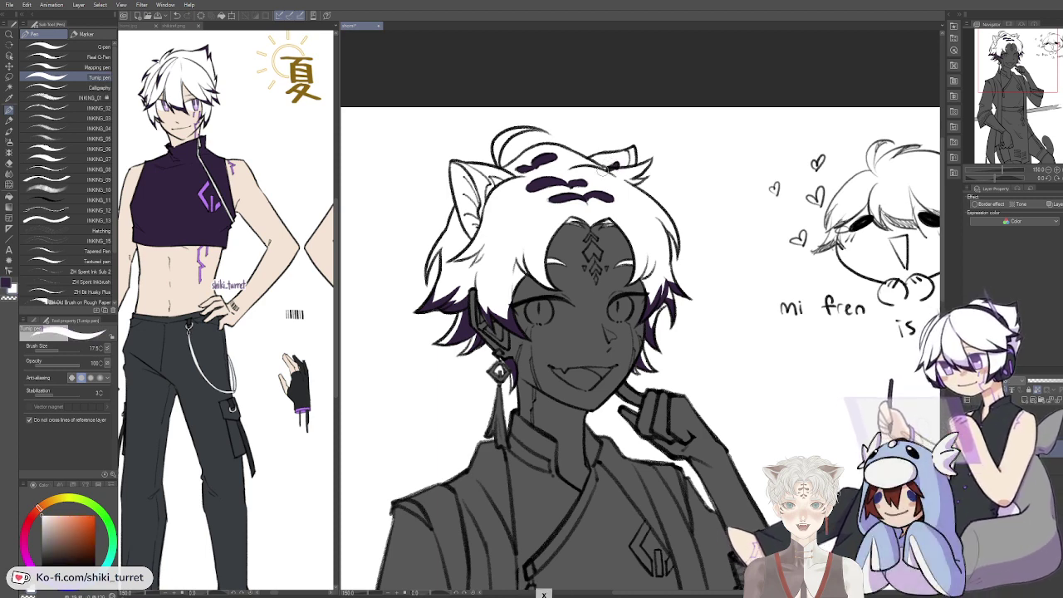
{"action": "left_click", "coordinate": [621, 161], "text": "alt"}
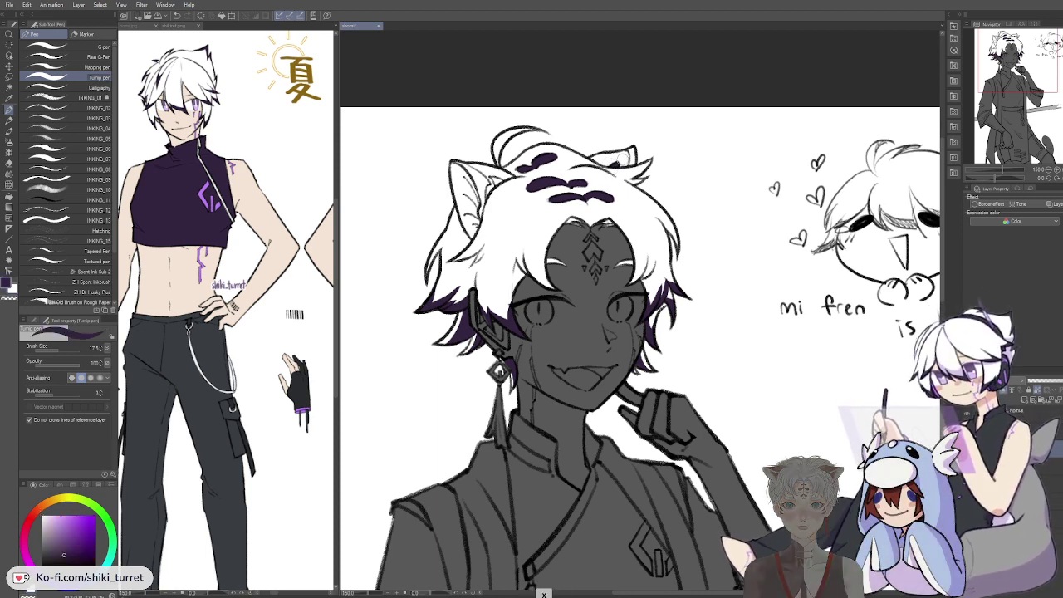
{"action": "key", "text": "ctrl+z"}
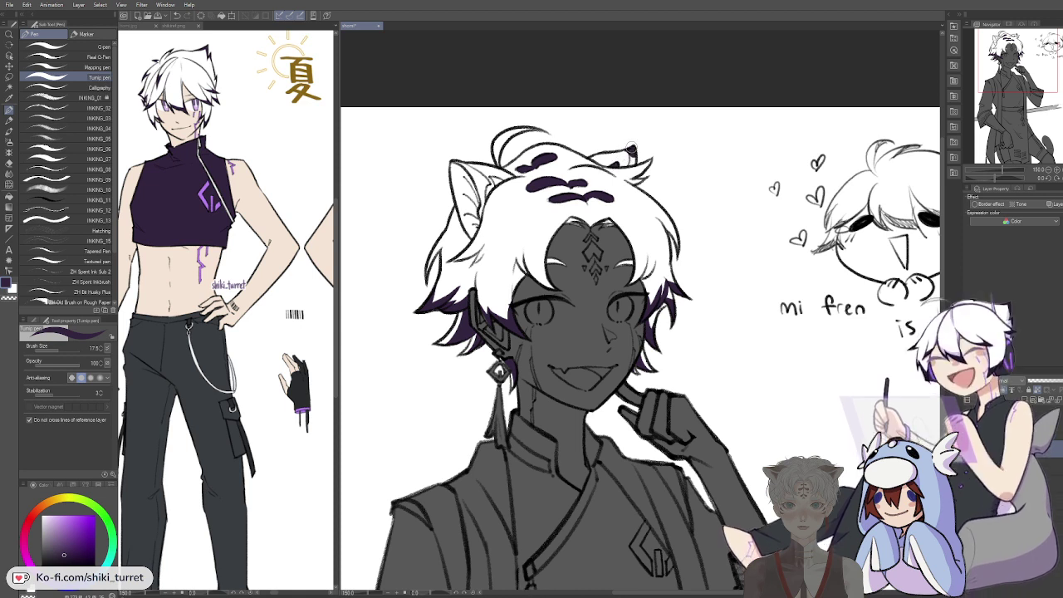
{"action": "left_click_drag", "start_coordinate": [628, 153], "coordinate": [640, 171]}
{"action": "key", "text": "x"}
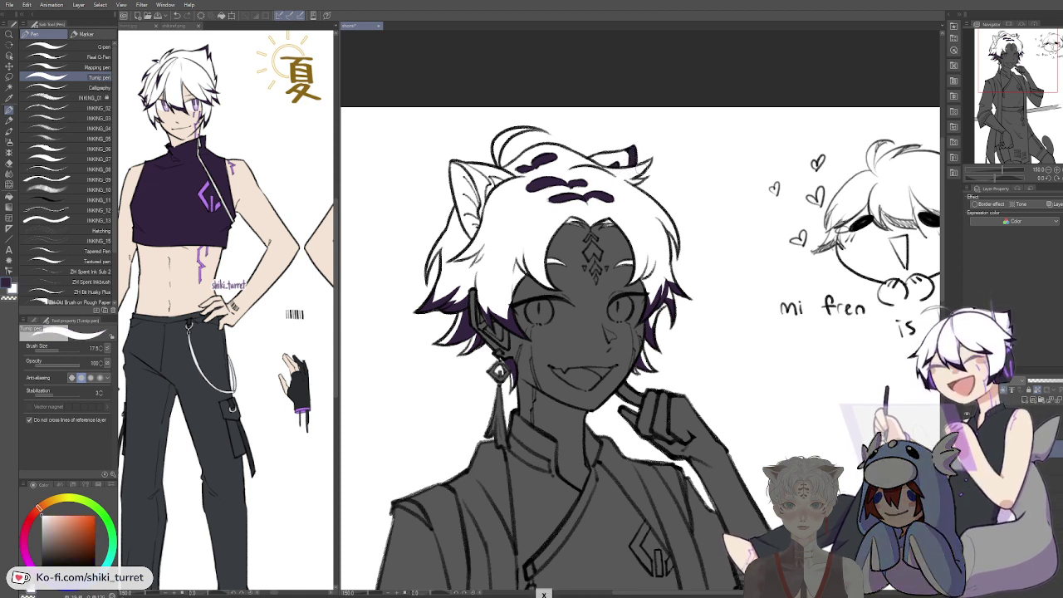
Step: Paint the tip and the hair-side edge of the near tiger ear dark purple, cleaning up the inner edge
{"action": "key", "text": "x"}
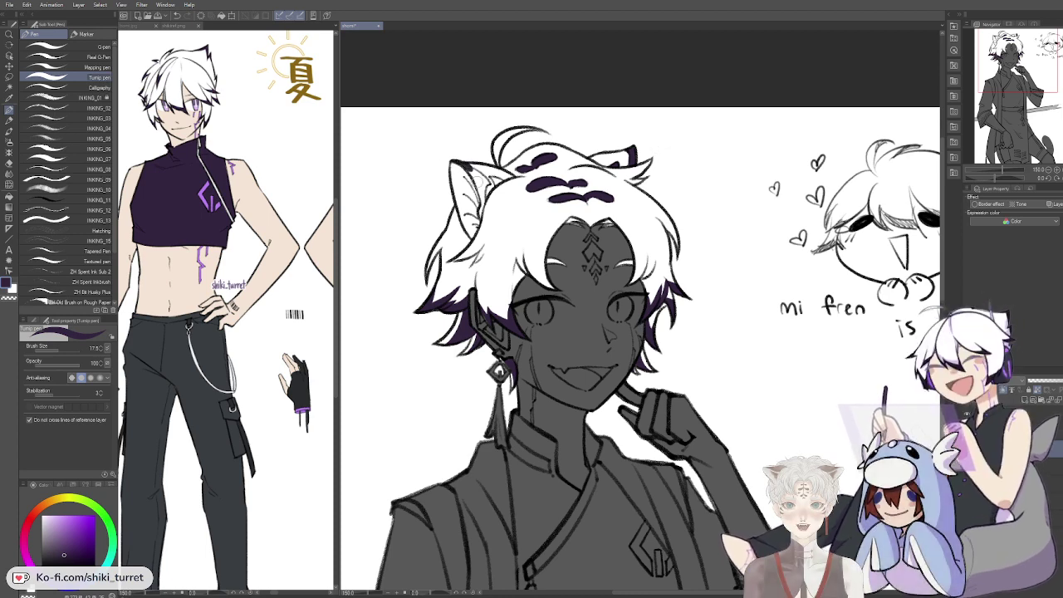
{"action": "key", "text": "ctrl+z"}
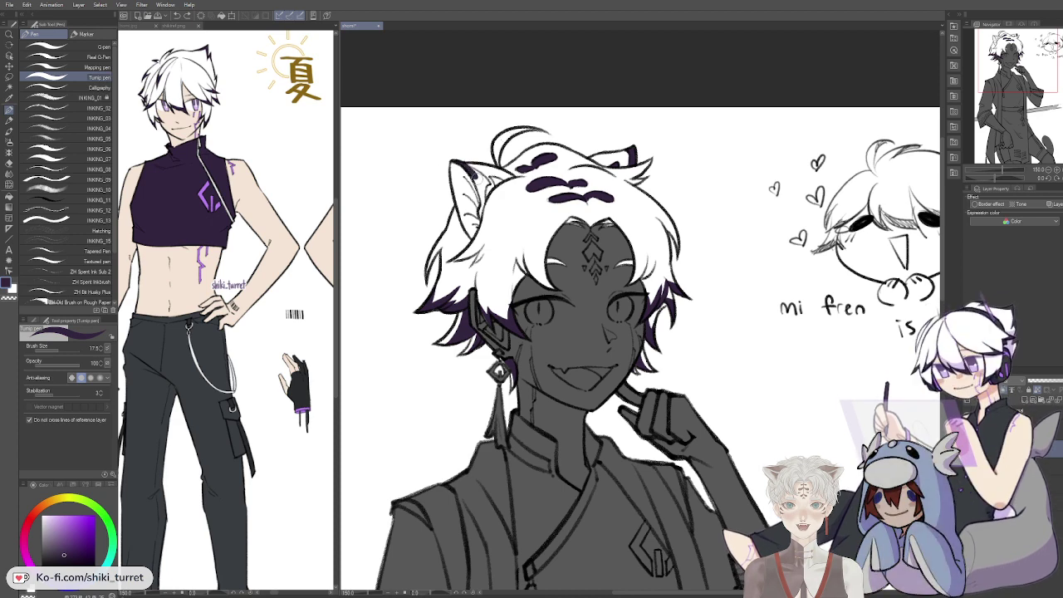
{"action": "mouse_move", "coordinate": [467, 163]}
{"action": "left_mouse_down"}
{"action": "mouse_move", "coordinate": [487, 224]}
{"action": "mouse_move", "coordinate": [492, 200]}
{"action": "left_mouse_up"}
{"action": "key", "text": "x"}
{"action": "key", "text": "x"}
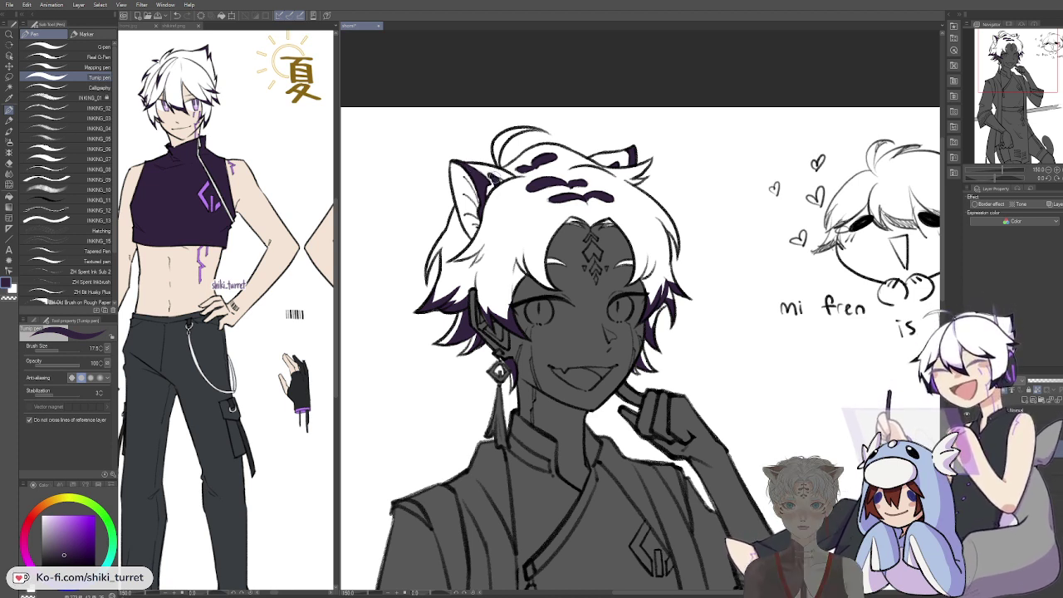
{"action": "key", "text": "x"}
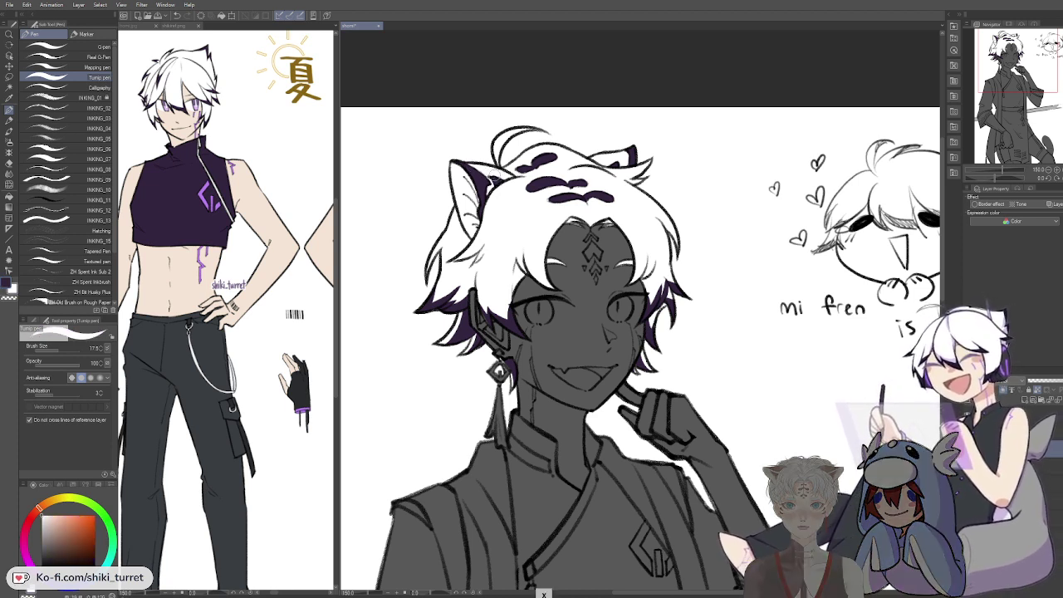
{"action": "key", "text": "x"}
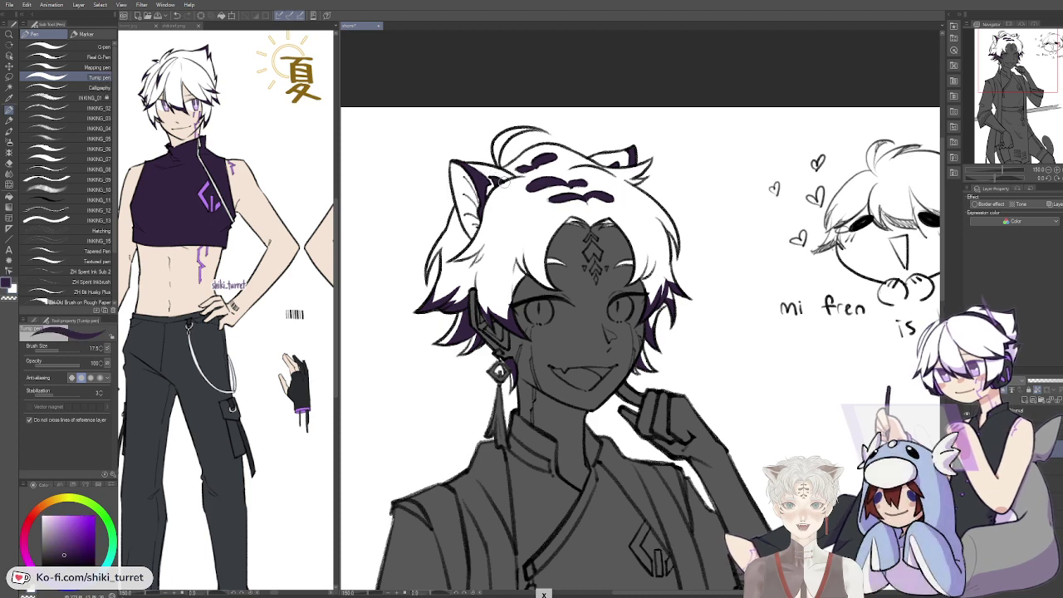
{"action": "key", "text": "x"}
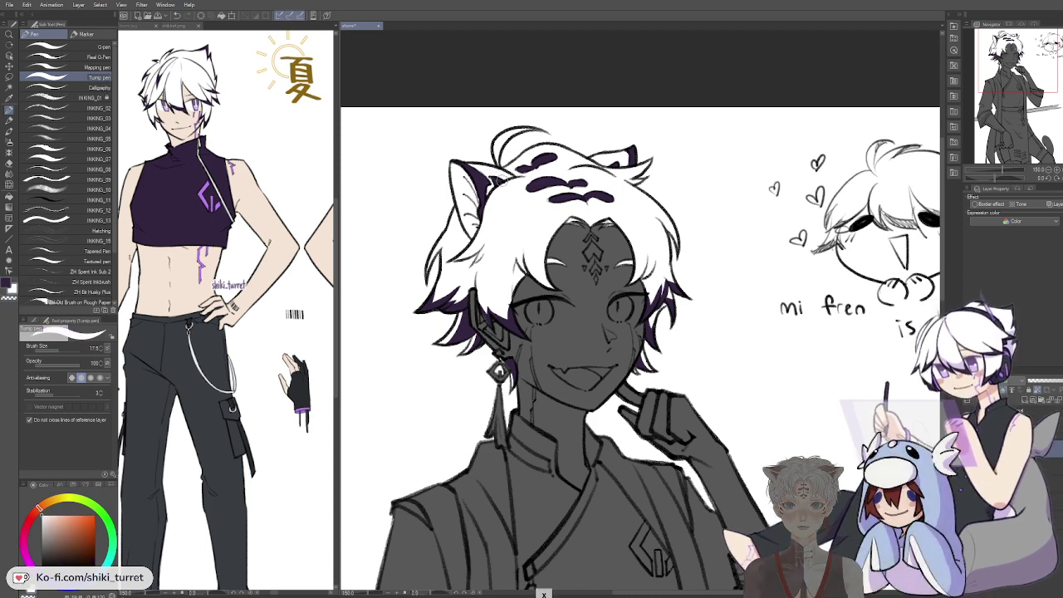
{"action": "key", "text": "x"}
{"action": "key", "text": "x"}
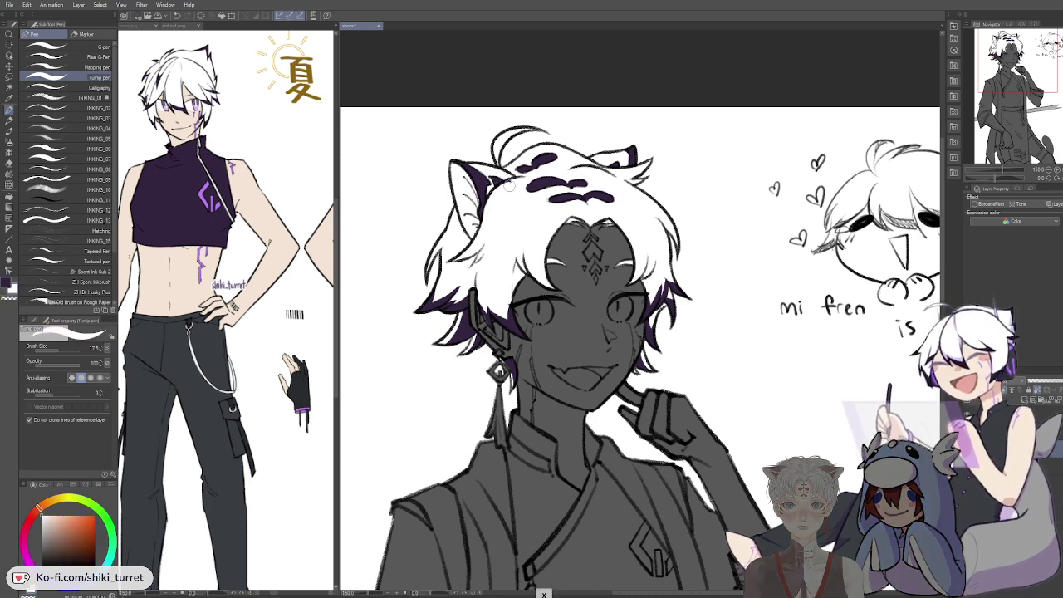
{"action": "left_click_drag", "start_coordinate": [781, 455], "coordinate": [787, 383]}
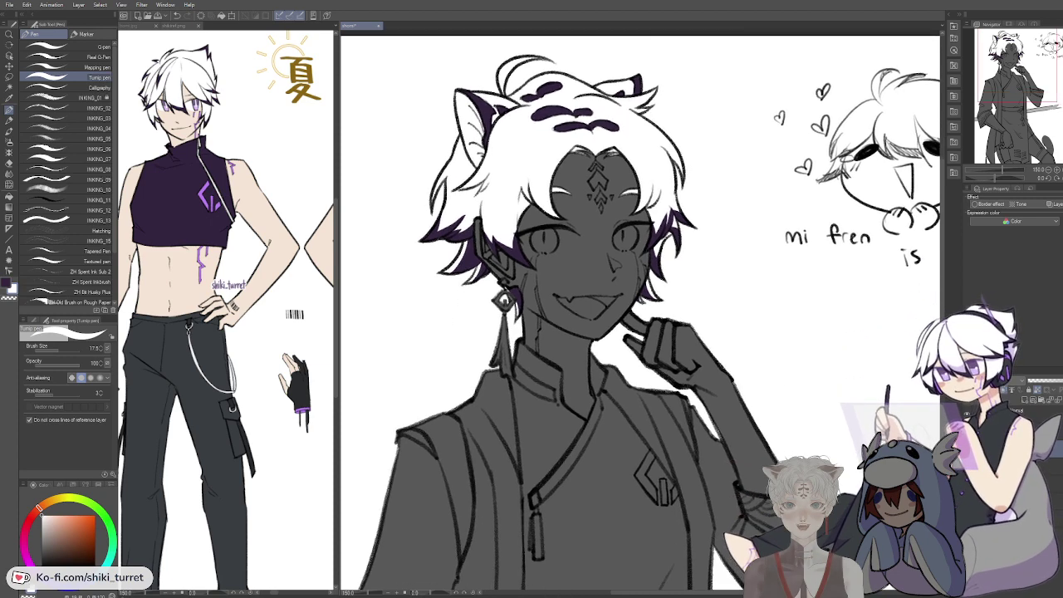
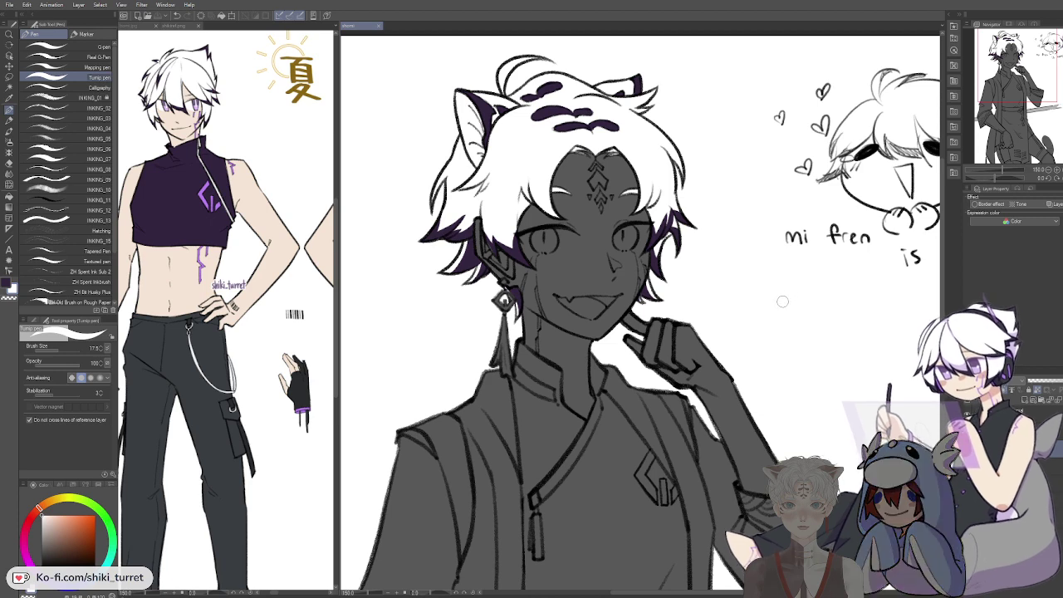
{"action": "mouse_move", "coordinate": [776, 377]}
{"action": "left_mouse_down"}
{"action": "mouse_move", "coordinate": [736, 358]}
{"action": "mouse_move", "coordinate": [728, 372]}
{"action": "mouse_move", "coordinate": [714, 333]}
{"action": "mouse_move", "coordinate": [751, 417]}
{"action": "left_mouse_up"}
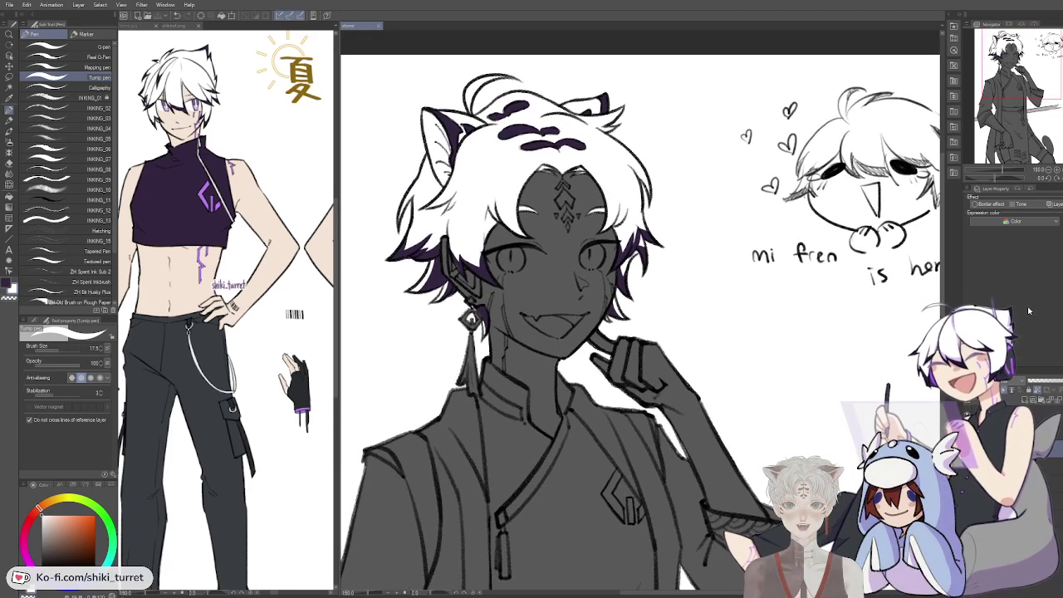
{"action": "key", "text": "space"}
{"action": "left_click_drag", "start_coordinate": [826, 435], "coordinate": [800, 425]}
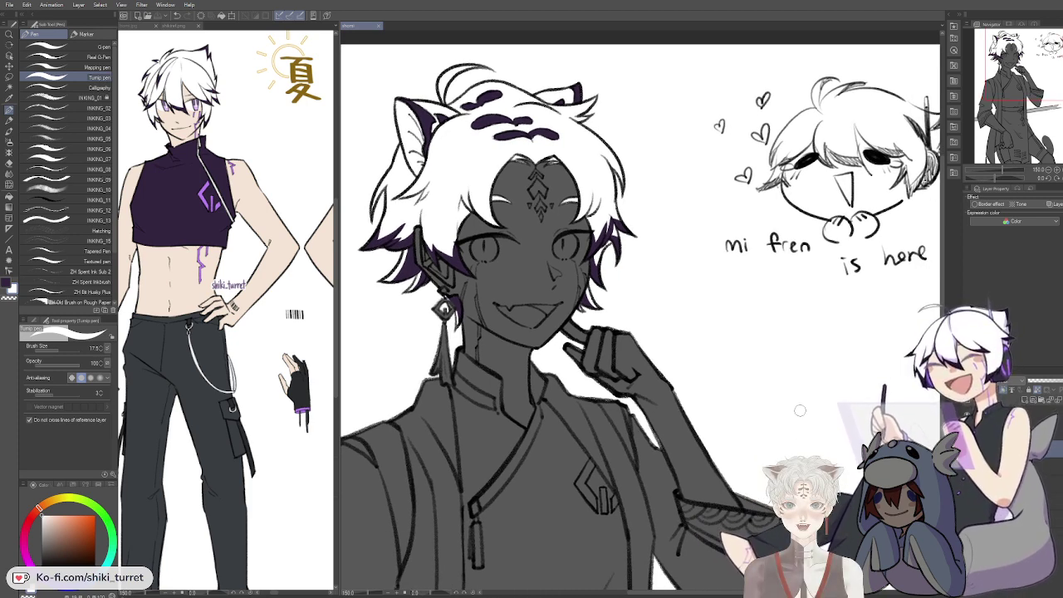
{"action": "key", "text": "space"}
{"action": "left_click_drag", "start_coordinate": [800, 411], "coordinate": [869, 392]}
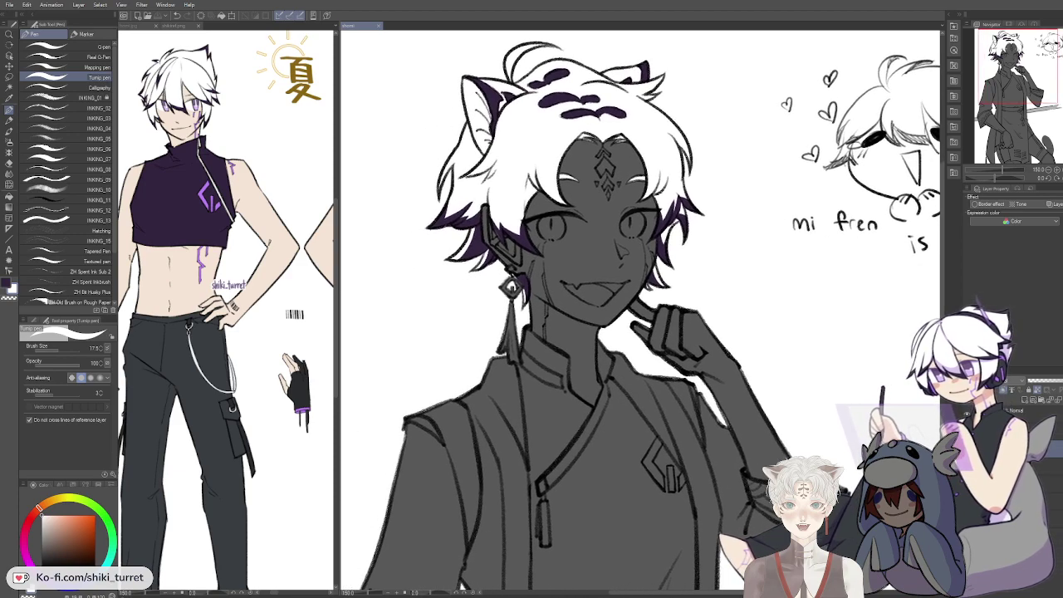
{"action": "left_click_drag", "start_coordinate": [901, 427], "coordinate": [909, 420]}
{"action": "key", "text": "space"}
{"action": "mouse_move", "coordinate": [876, 507]}
{"action": "left_mouse_down"}
{"action": "mouse_move", "coordinate": [863, 506]}
{"action": "mouse_move", "coordinate": [861, 404]}
{"action": "mouse_move", "coordinate": [886, 299]}
{"action": "mouse_move", "coordinate": [885, 507]}
{"action": "mouse_move", "coordinate": [858, 408]}
{"action": "left_mouse_up"}
Step: Paint the diamond of the earring bright purple, using the colour sampled from the emblem on the reference character's top
{"action": "left_click_drag", "start_coordinate": [529, 305], "coordinate": [558, 354]}
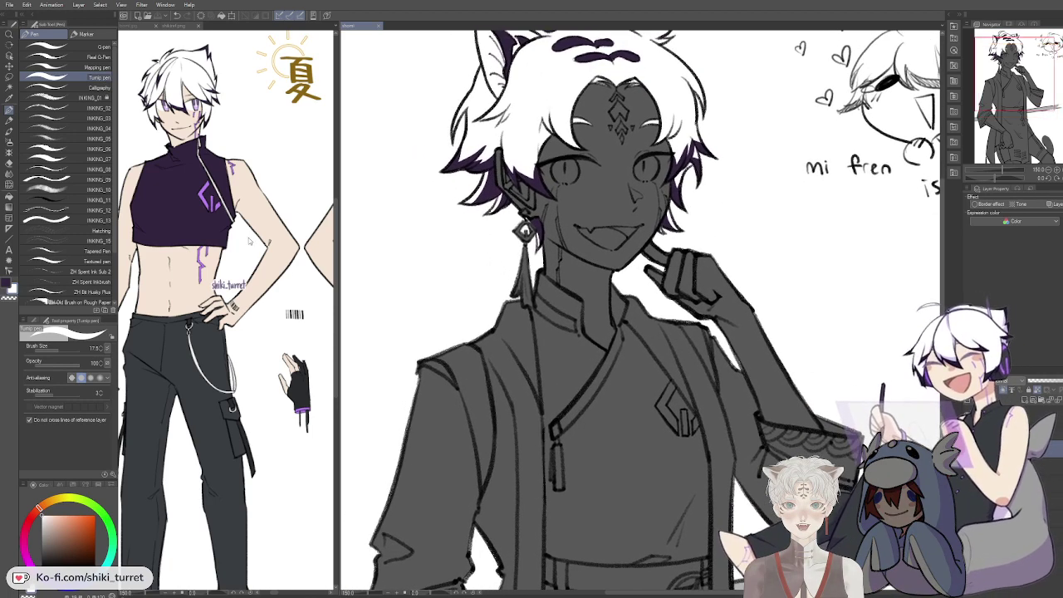
{"action": "left_click", "coordinate": [204, 195], "text": "alt"}
{"action": "left_click", "coordinate": [347, 236]}
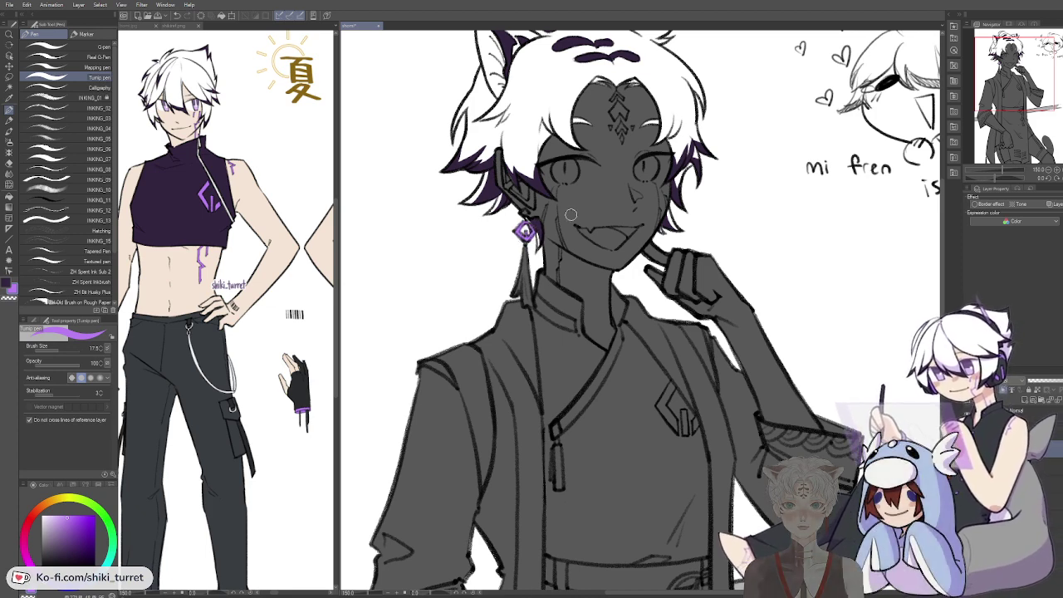
Step: Colour the inner parts of the near ear piece in dark and muted purple with the Mapping pen, undoing stray strokes
{"action": "key", "text": "space"}
{"action": "left_click_drag", "start_coordinate": [780, 98], "coordinate": [769, 111]}
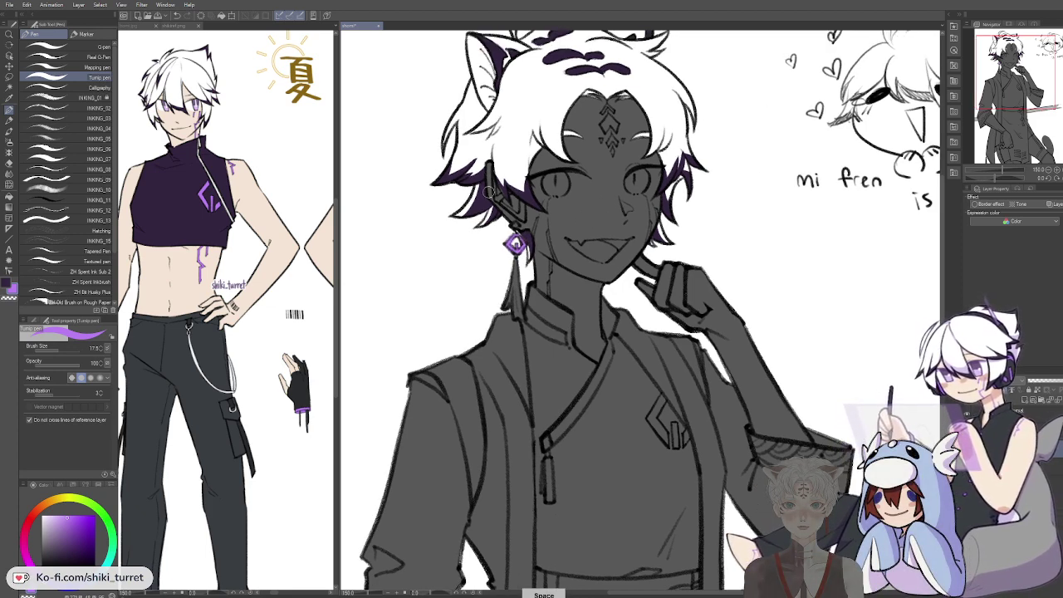
{"action": "key", "text": "comma"}
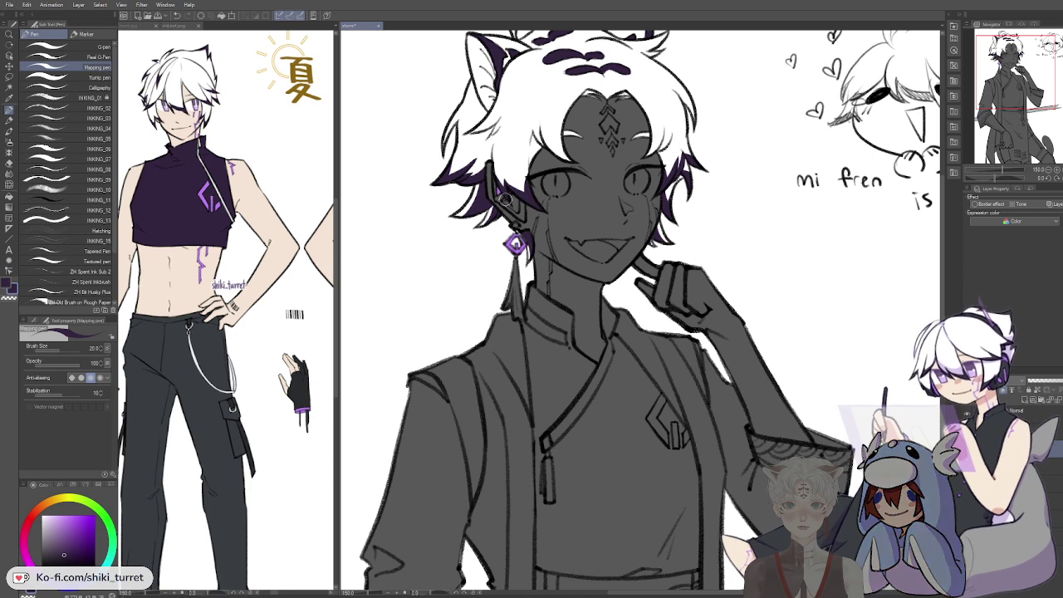
{"action": "key", "text": "ctrl+z"}
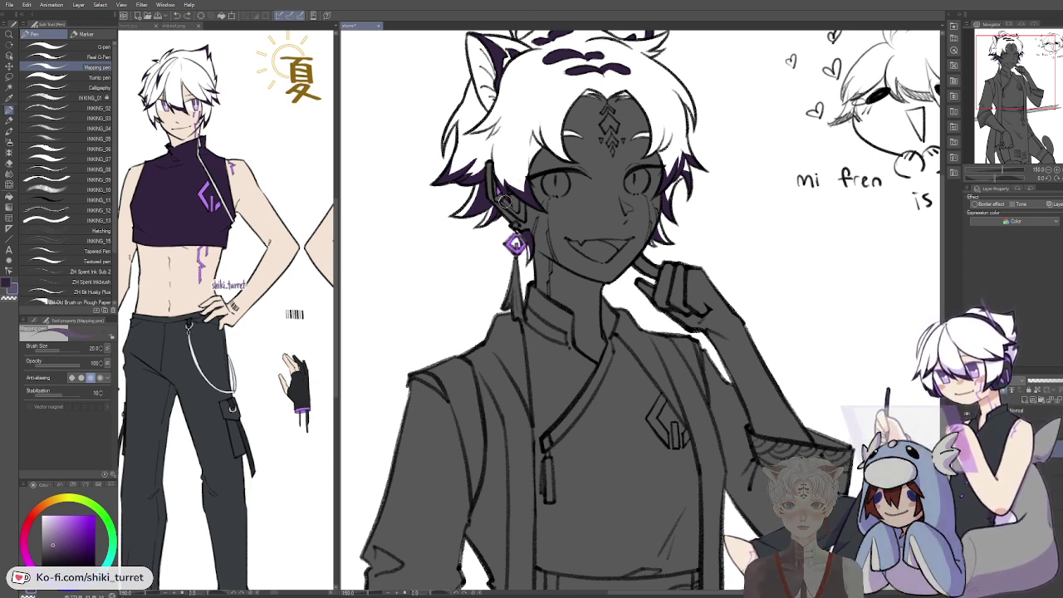
{"action": "key", "text": "ctrl+z"}
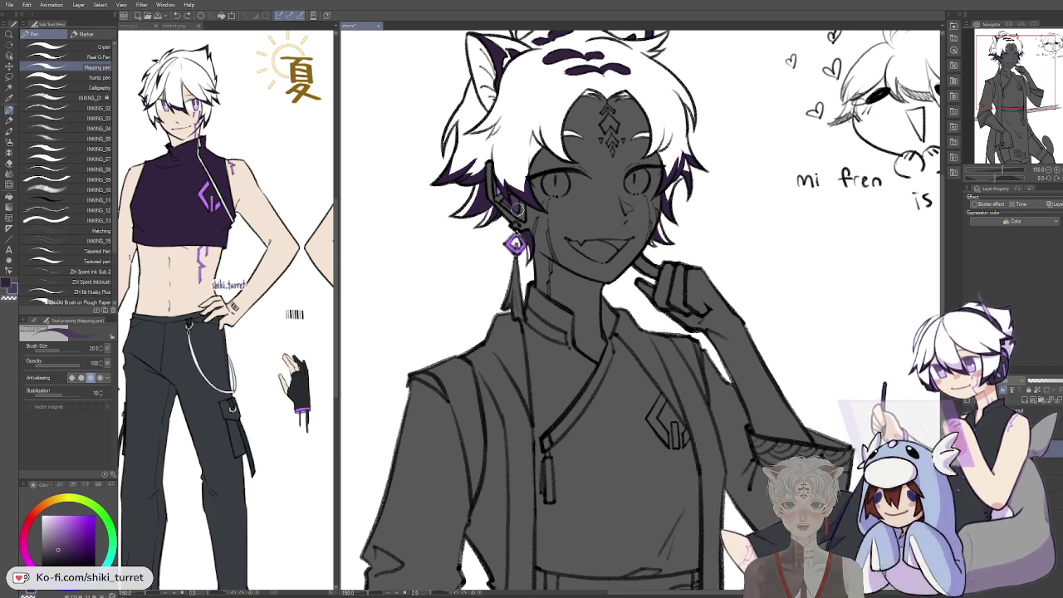
{"action": "left_click_drag", "start_coordinate": [678, 467], "coordinate": [635, 467]}
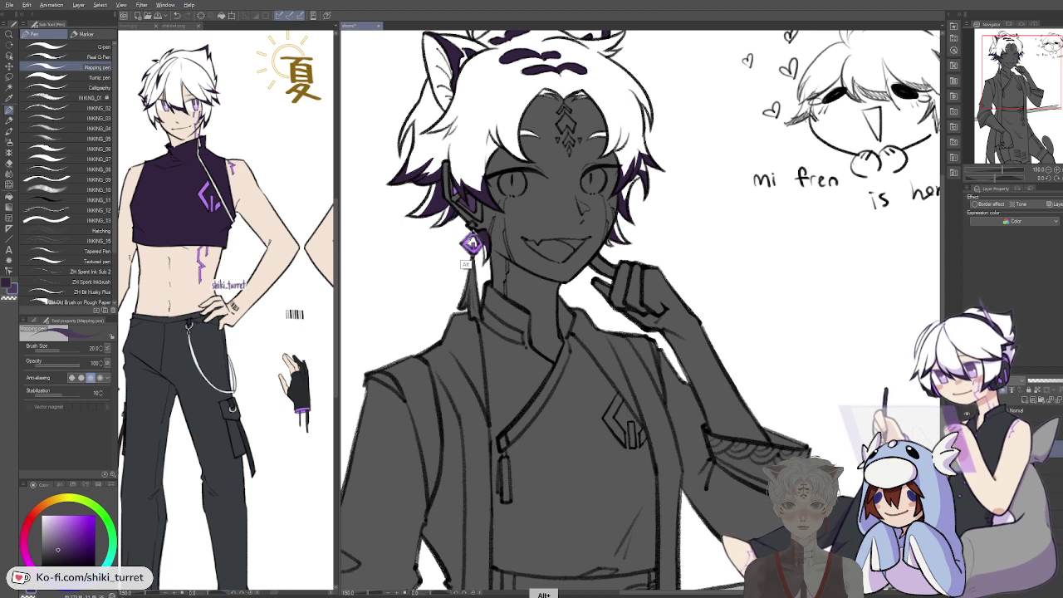
Step: Paint the crack markings on both cheeks and the neck bright purple, using the colour sampled from the diamond earring
{"action": "left_click", "coordinate": [467, 244], "text": "alt"}
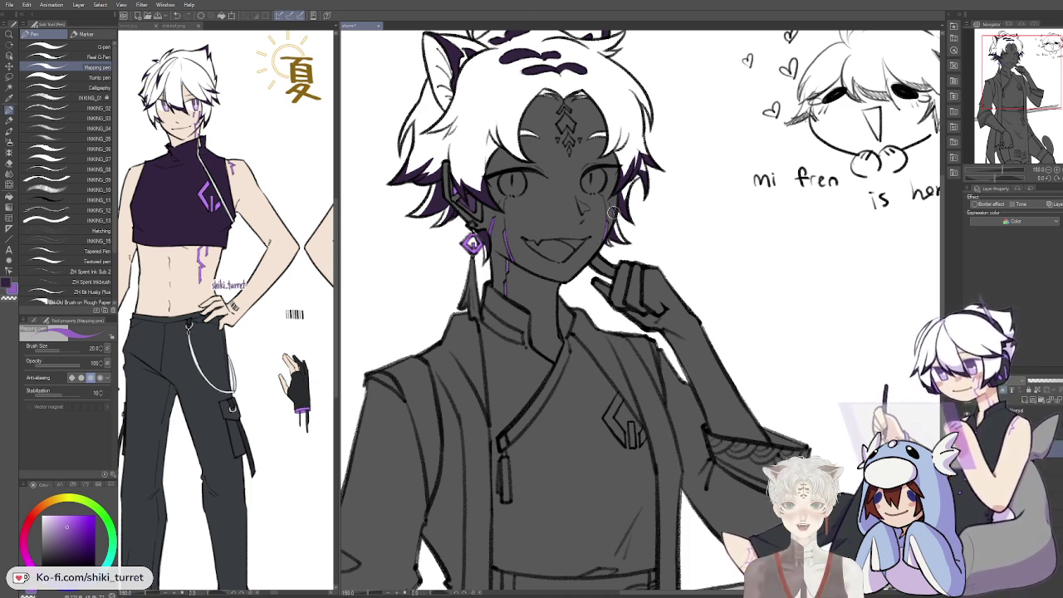
{"action": "key", "text": "space"}
{"action": "left_click_drag", "start_coordinate": [686, 257], "coordinate": [670, 263]}
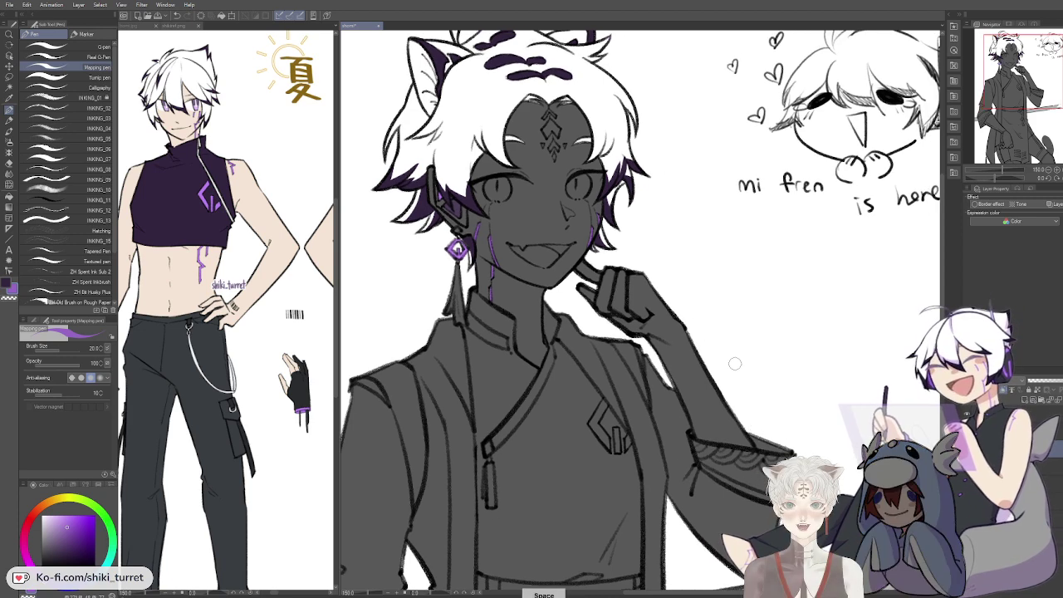
Step: Paint the knotted cord and the tassel hanging from the belt bright purple, leaving the ring between them unpainted
{"action": "key", "text": "space"}
{"action": "left_click_drag", "start_coordinate": [655, 321], "coordinate": [653, 306]}
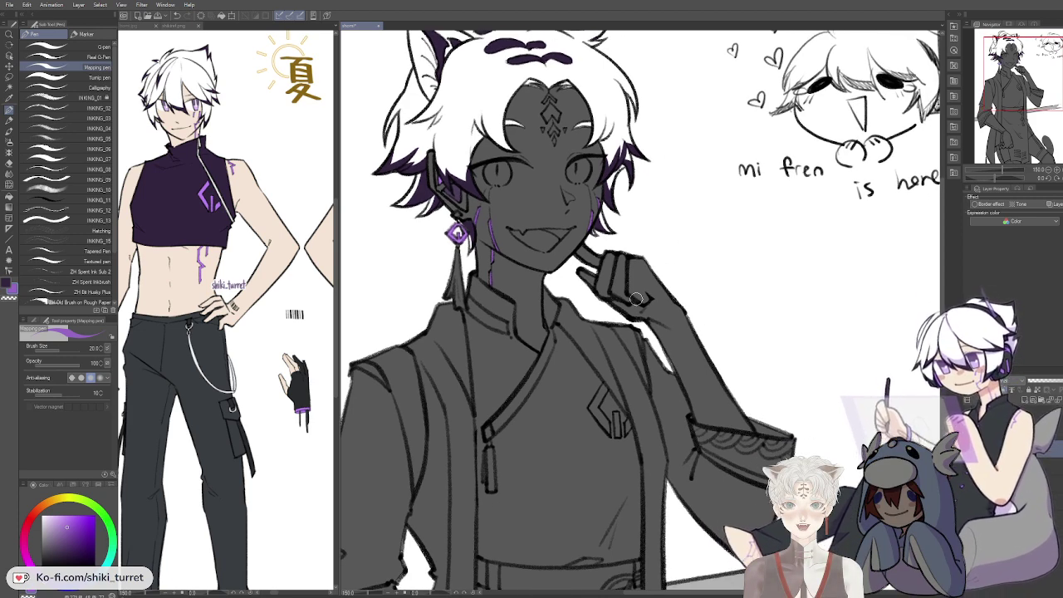
{"action": "scroll", "coordinate": [638, 299], "scroll_direction": "down", "scroll_amount": 8}
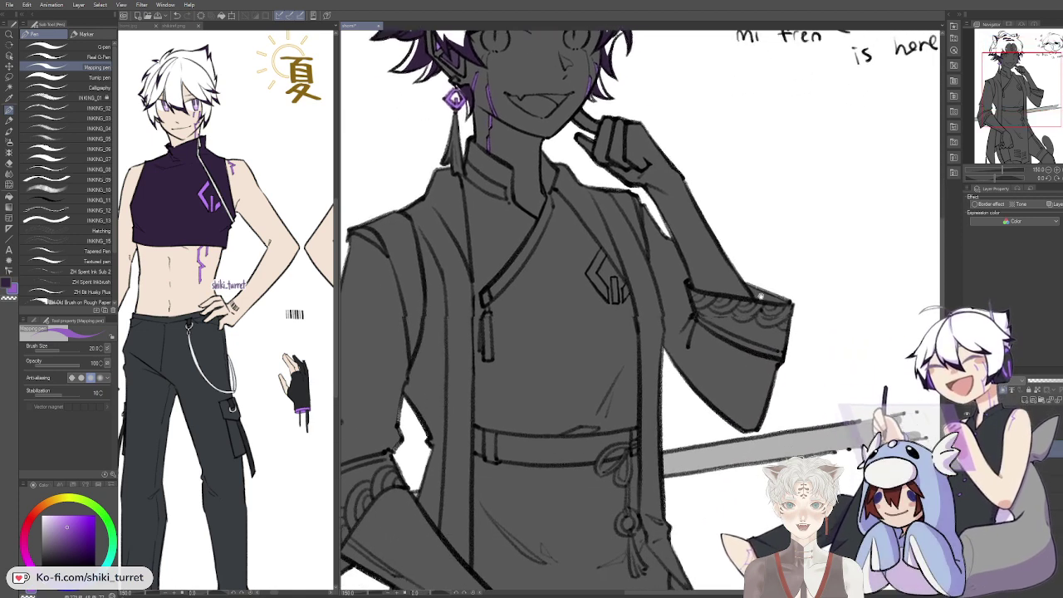
{"action": "scroll", "coordinate": [761, 295], "scroll_direction": "down", "scroll_amount": 6}
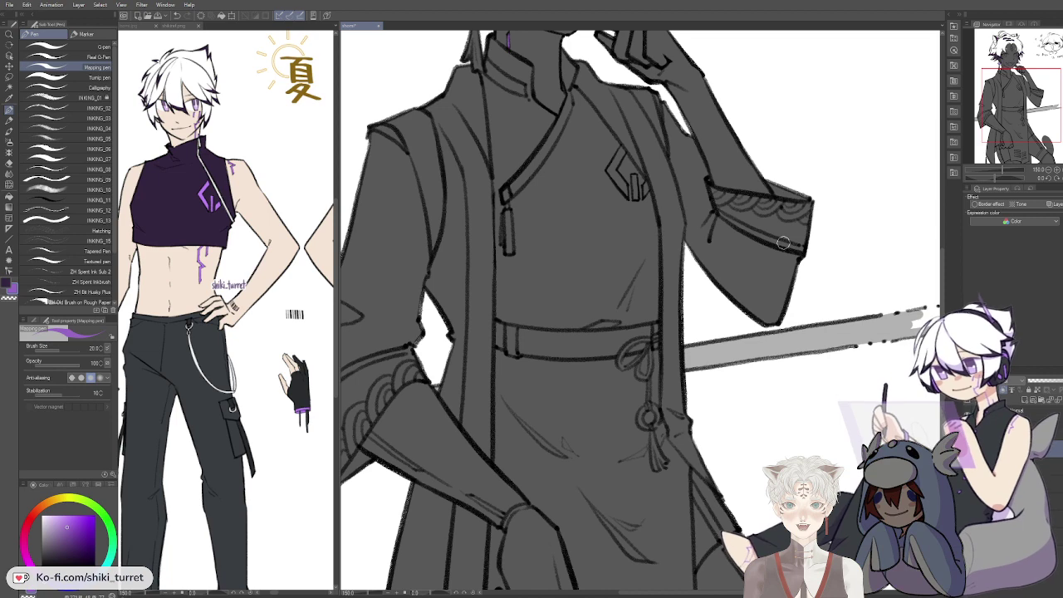
{"action": "key", "text": "space"}
{"action": "left_click_drag", "start_coordinate": [796, 315], "coordinate": [797, 296]}
{"action": "mouse_move", "coordinate": [724, 290]}
{"action": "left_mouse_down"}
{"action": "mouse_move", "coordinate": [721, 260]}
{"action": "mouse_move", "coordinate": [683, 302]}
{"action": "left_mouse_up"}
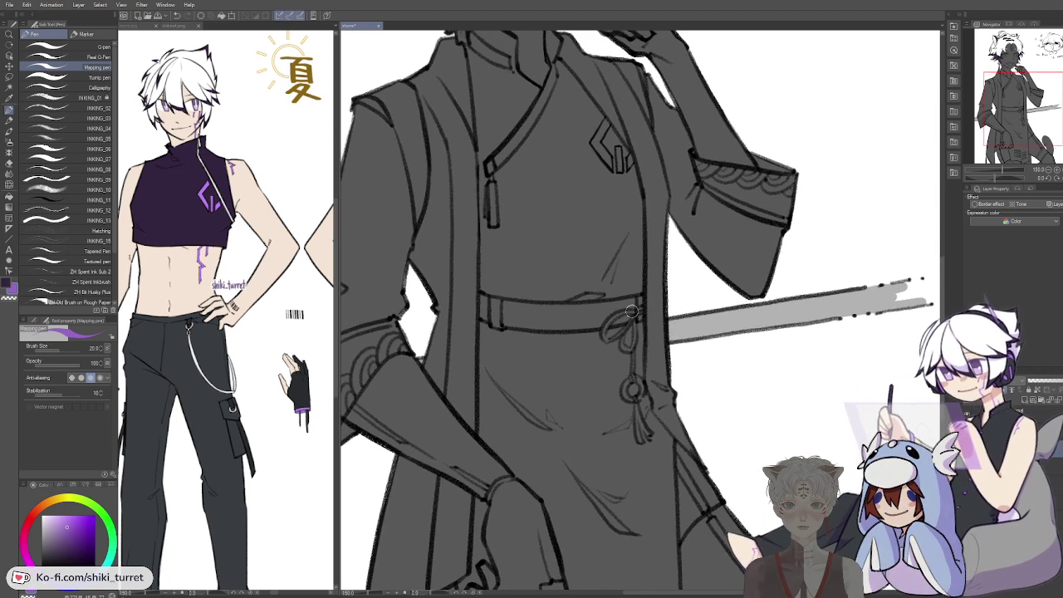
{"action": "key", "text": "ctrl+z"}
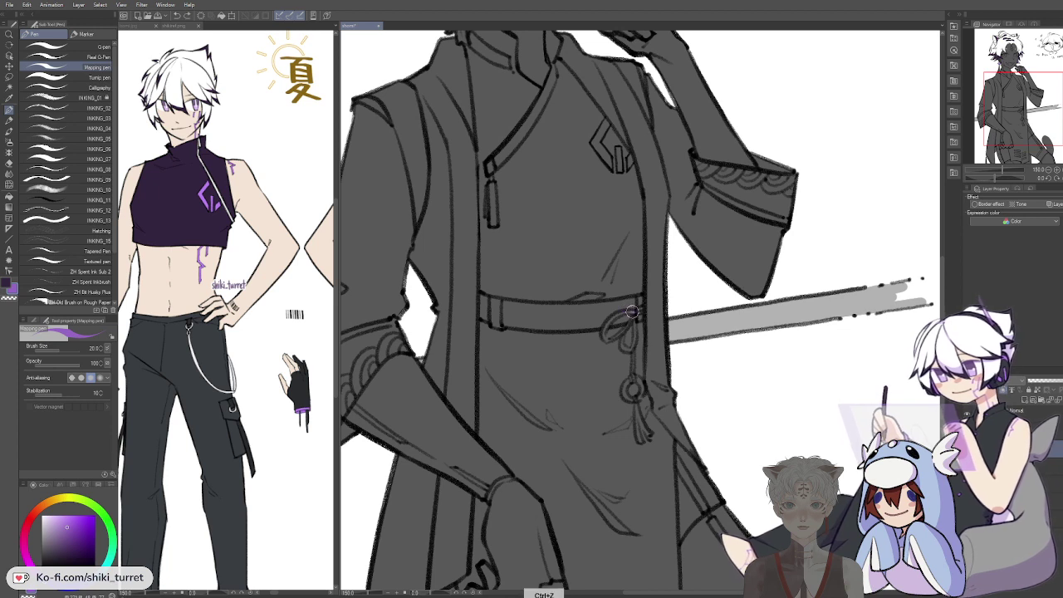
{"action": "left_click_drag", "start_coordinate": [632, 313], "coordinate": [604, 333]}
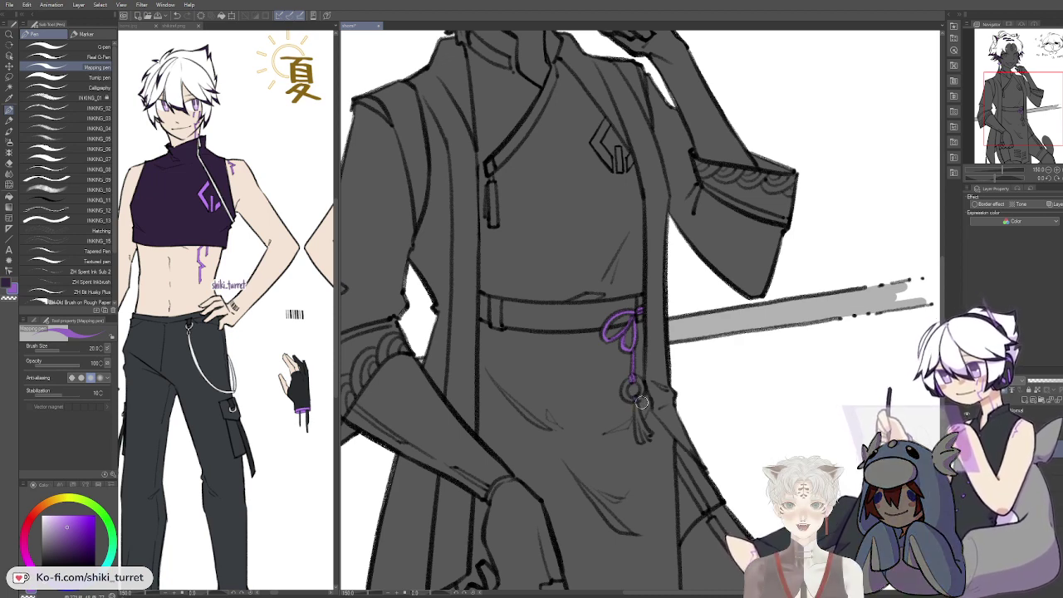
{"action": "left_click_drag", "start_coordinate": [634, 410], "coordinate": [640, 442]}
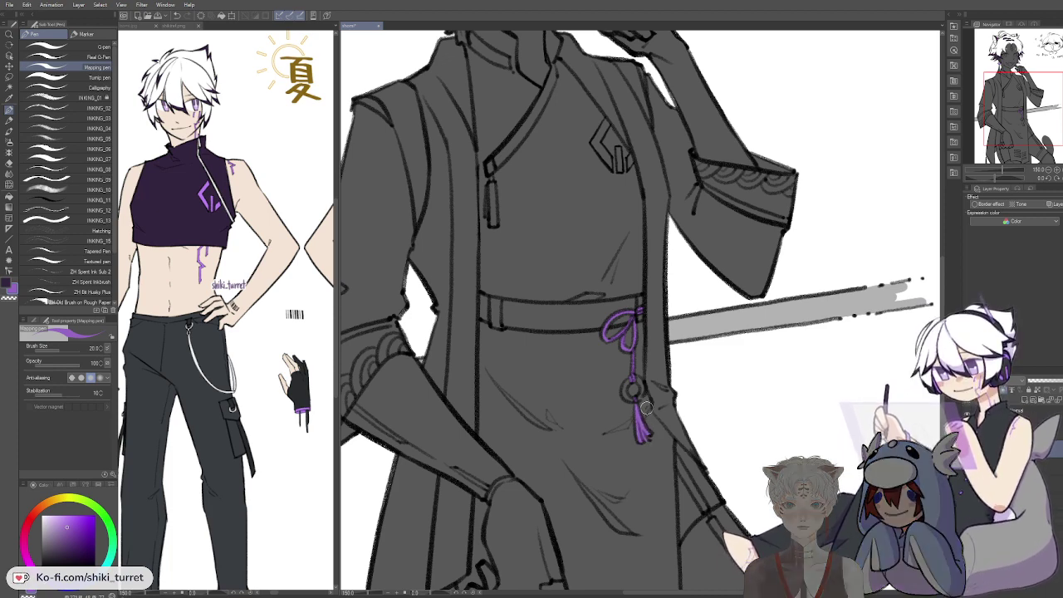
Step: Paint the angular emblem and its small bars on the chest of the robe bright purple
{"action": "left_click_drag", "start_coordinate": [680, 393], "coordinate": [648, 365]}
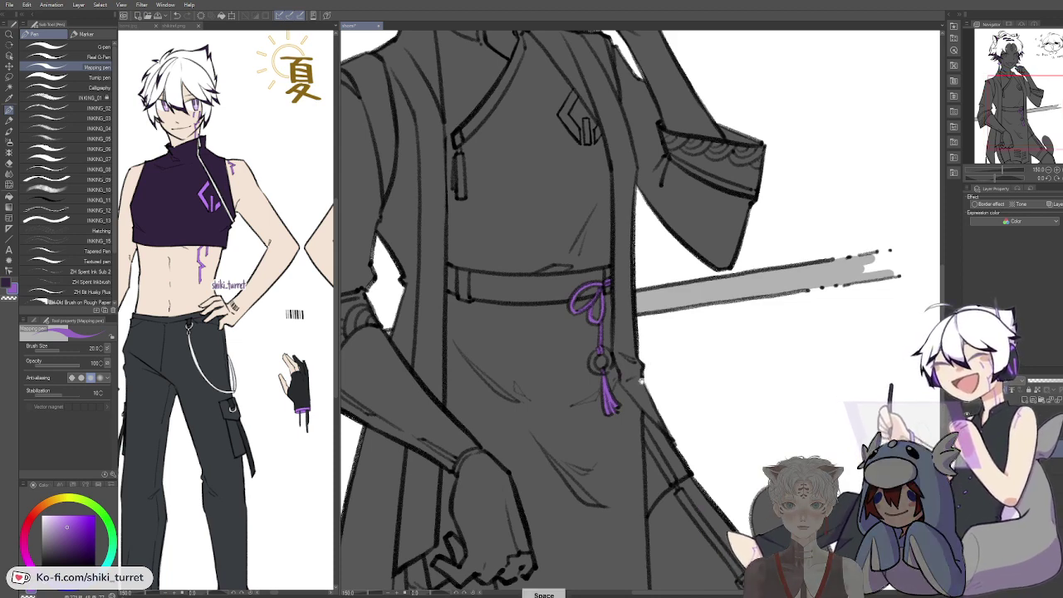
{"action": "left_click_drag", "start_coordinate": [641, 411], "coordinate": [662, 367]}
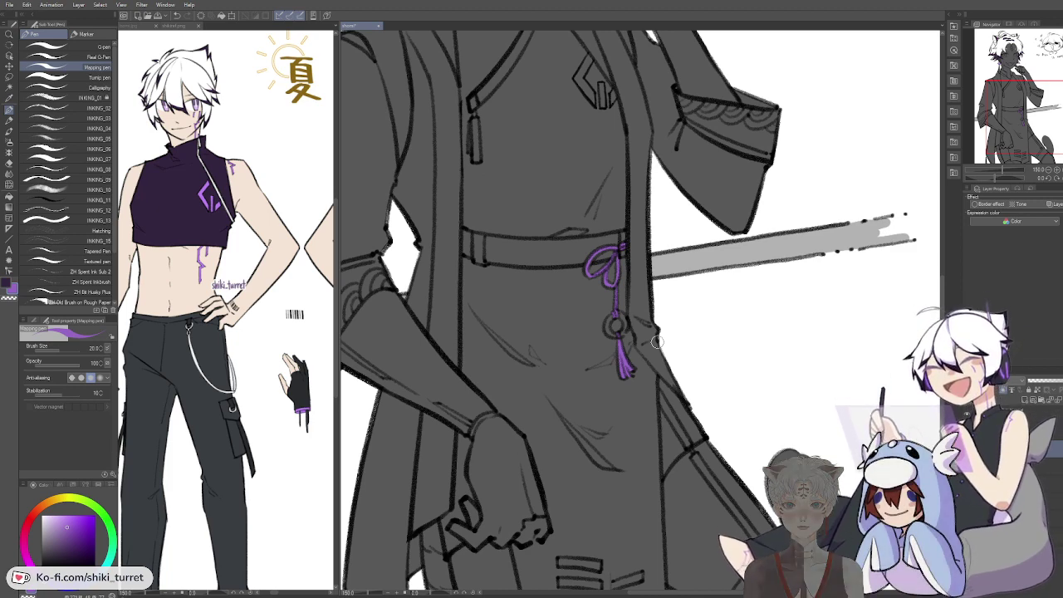
{"action": "left_click_drag", "start_coordinate": [731, 213], "coordinate": [759, 416]}
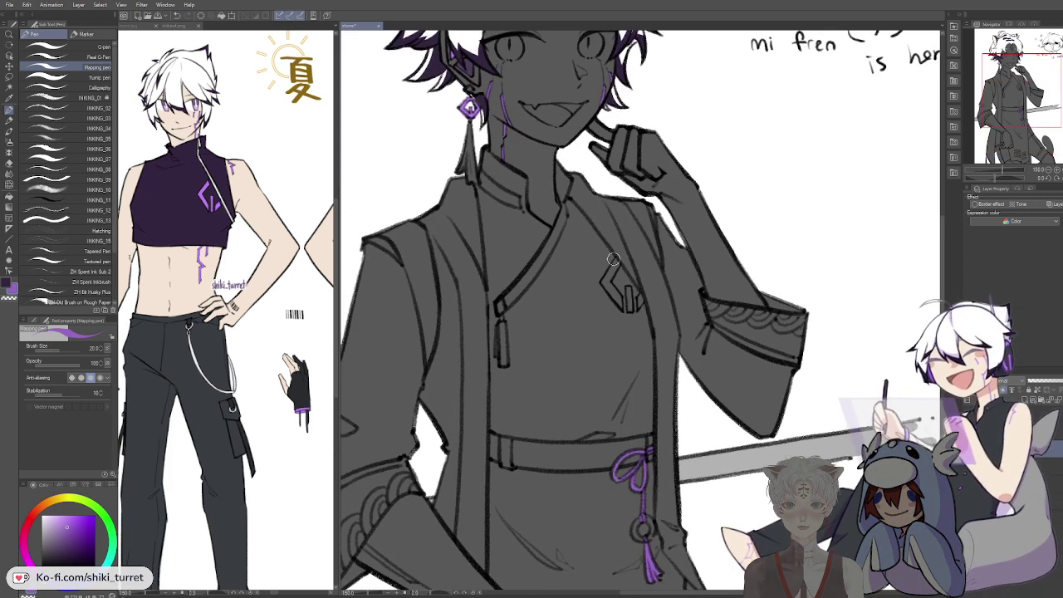
{"action": "mouse_move", "coordinate": [618, 257]}
{"action": "left_mouse_down"}
{"action": "mouse_move", "coordinate": [606, 281]}
{"action": "mouse_move", "coordinate": [617, 291]}
{"action": "left_mouse_up"}
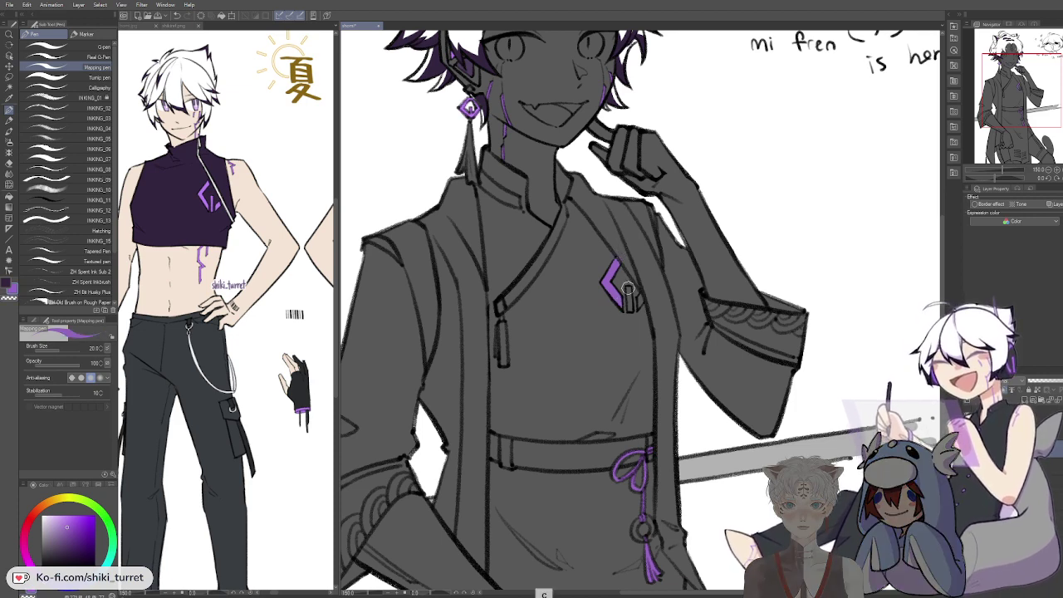
{"action": "left_click_drag", "start_coordinate": [629, 288], "coordinate": [631, 307]}
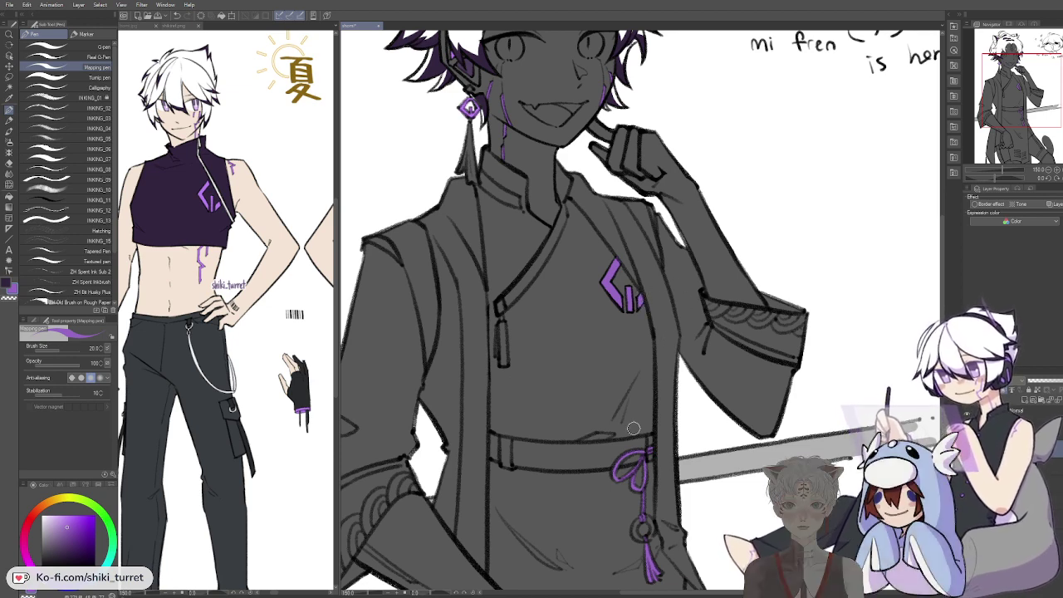
Step: Paint the collar bands and the diagonal front trim of the robe dark purple with the Turnip pen
{"action": "key", "text": "period"}
{"action": "key", "text": "comma"}
{"action": "key", "text": "period"}
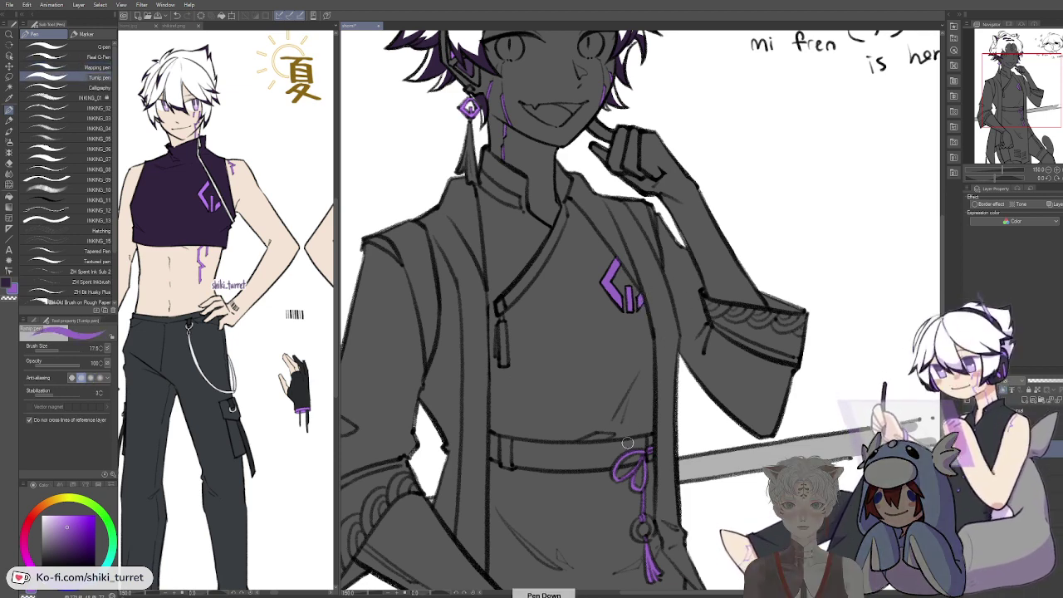
{"action": "mouse_move", "coordinate": [600, 536]}
{"action": "left_mouse_down"}
{"action": "mouse_move", "coordinate": [609, 468]}
{"action": "mouse_move", "coordinate": [591, 471]}
{"action": "mouse_move", "coordinate": [594, 451]}
{"action": "mouse_move", "coordinate": [604, 468]}
{"action": "left_mouse_up"}
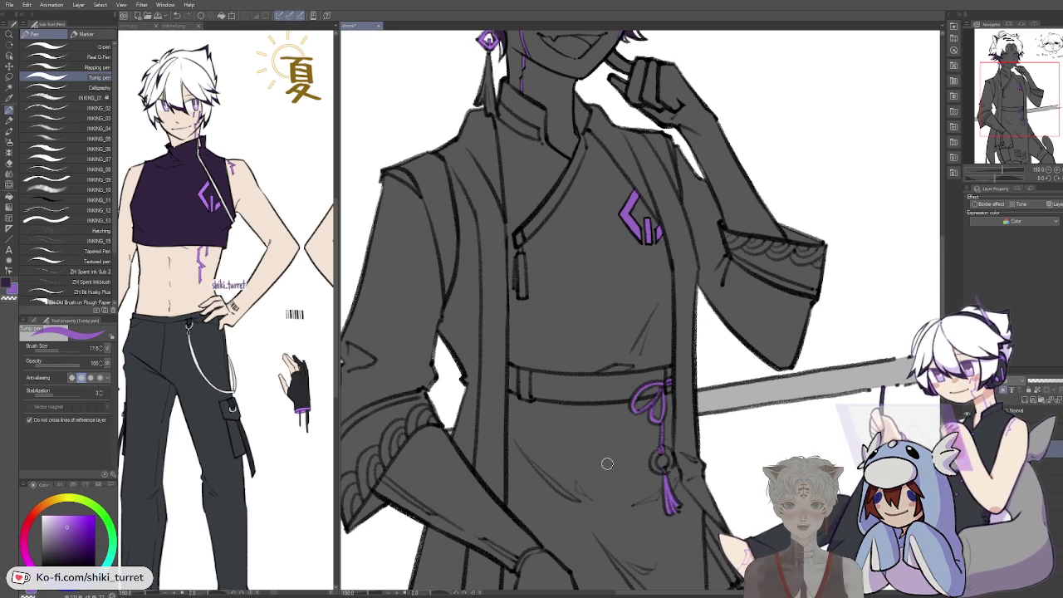
{"action": "key", "text": "e"}
{"action": "key", "text": "p"}
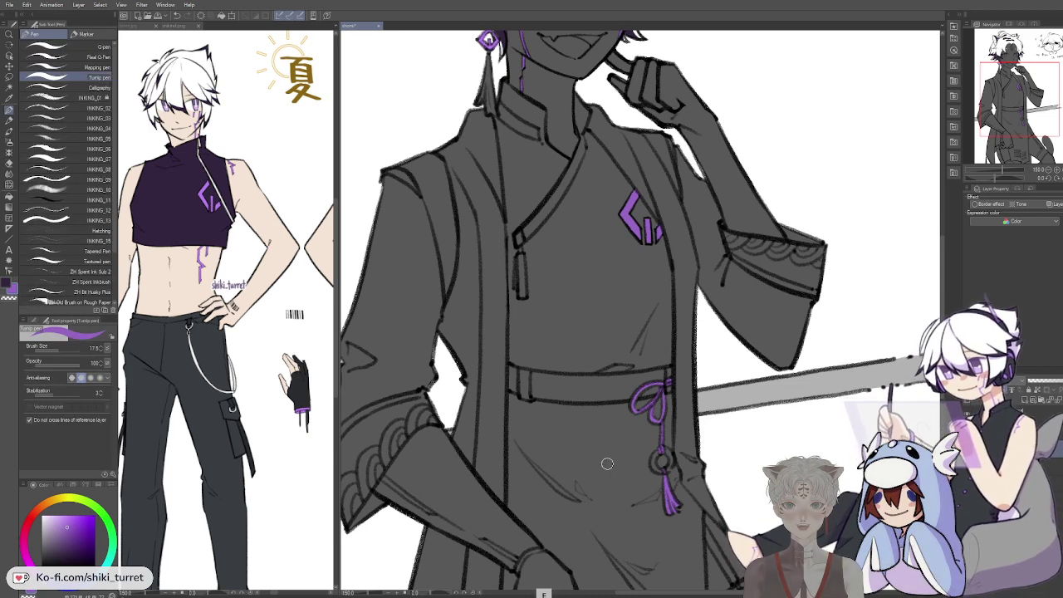
{"action": "key", "text": "p"}
{"action": "key", "text": "p"}
{"action": "key", "text": "x"}
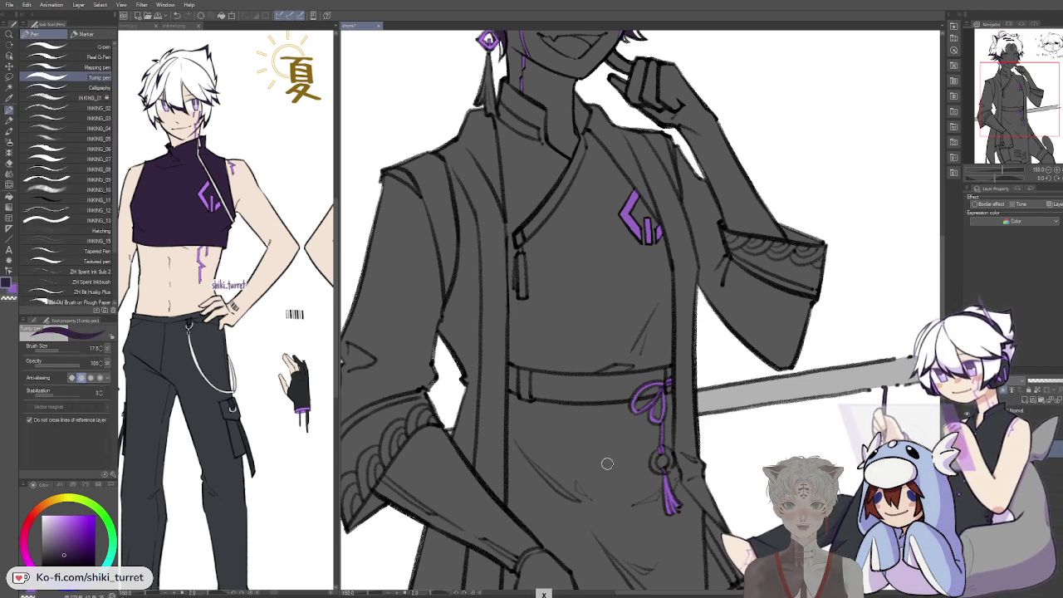
{"action": "left_click_drag", "start_coordinate": [627, 282], "coordinate": [596, 352]}
{"action": "left_click_drag", "start_coordinate": [468, 178], "coordinate": [495, 202]}
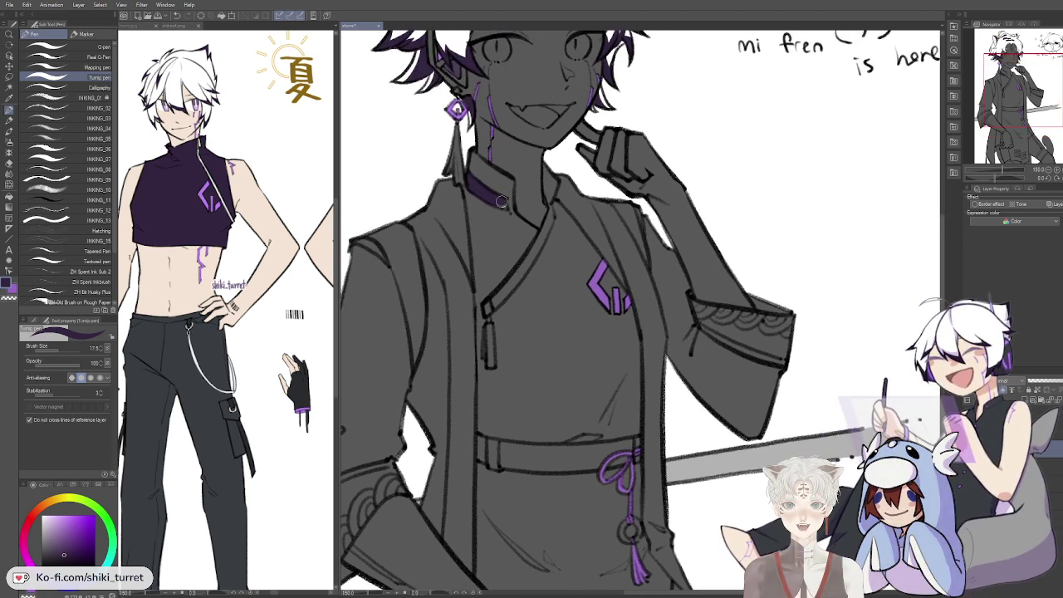
{"action": "left_click_drag", "start_coordinate": [498, 205], "coordinate": [504, 206]}
{"action": "key", "text": "c"}
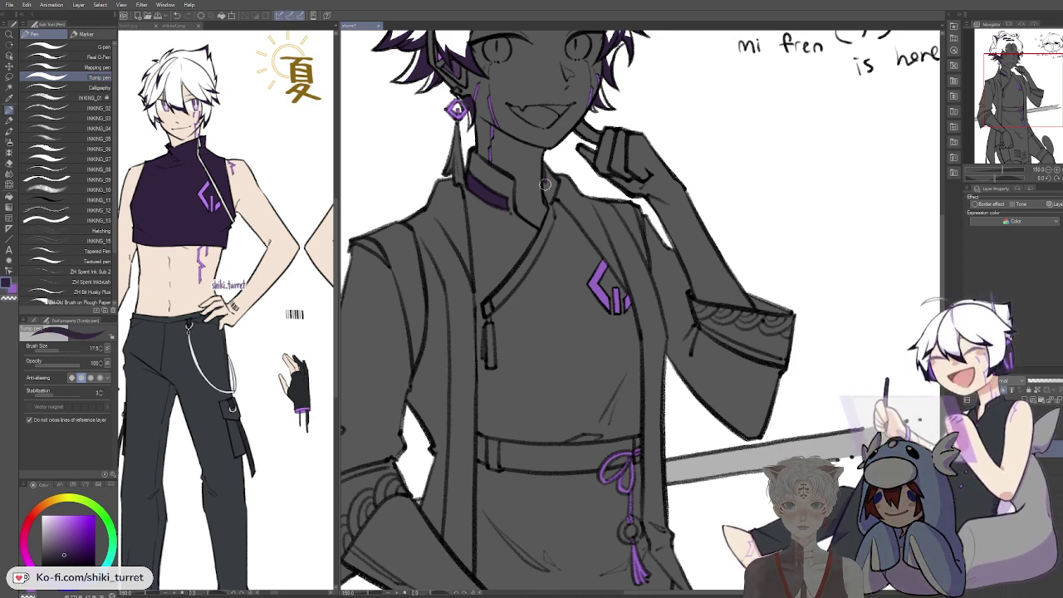
{"action": "left_click_drag", "start_coordinate": [546, 171], "coordinate": [550, 194]}
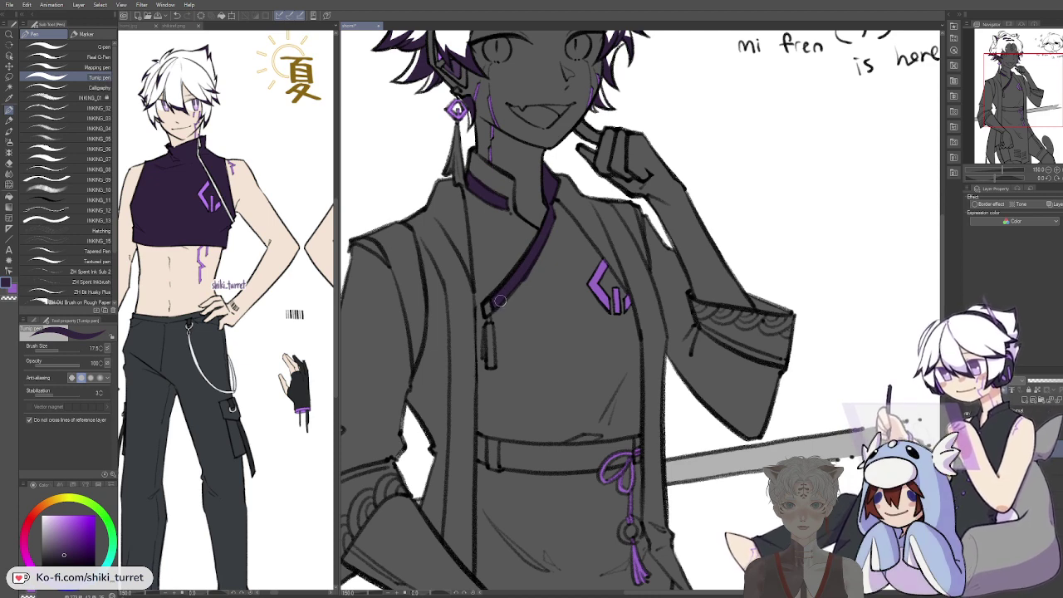
Step: Colour the small tassel hanging from the end of the diagonal front trim dark purple, cleaning up its edge
{"action": "left_click_drag", "start_coordinate": [499, 301], "coordinate": [524, 283]}
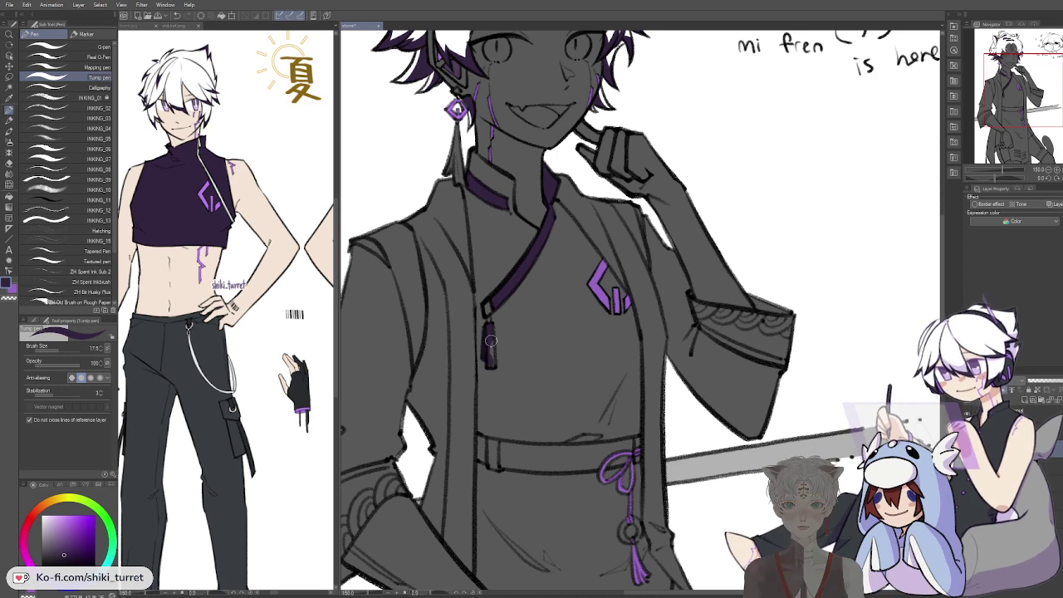
{"action": "key", "text": "c"}
{"action": "left_click_drag", "start_coordinate": [480, 350], "coordinate": [482, 366]}
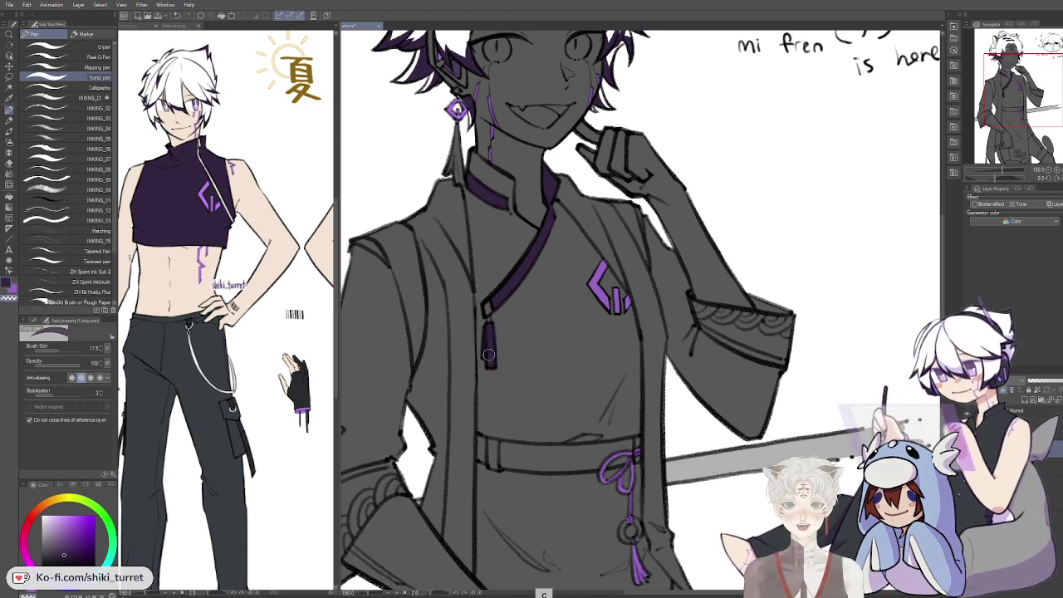
{"action": "key", "text": "c"}
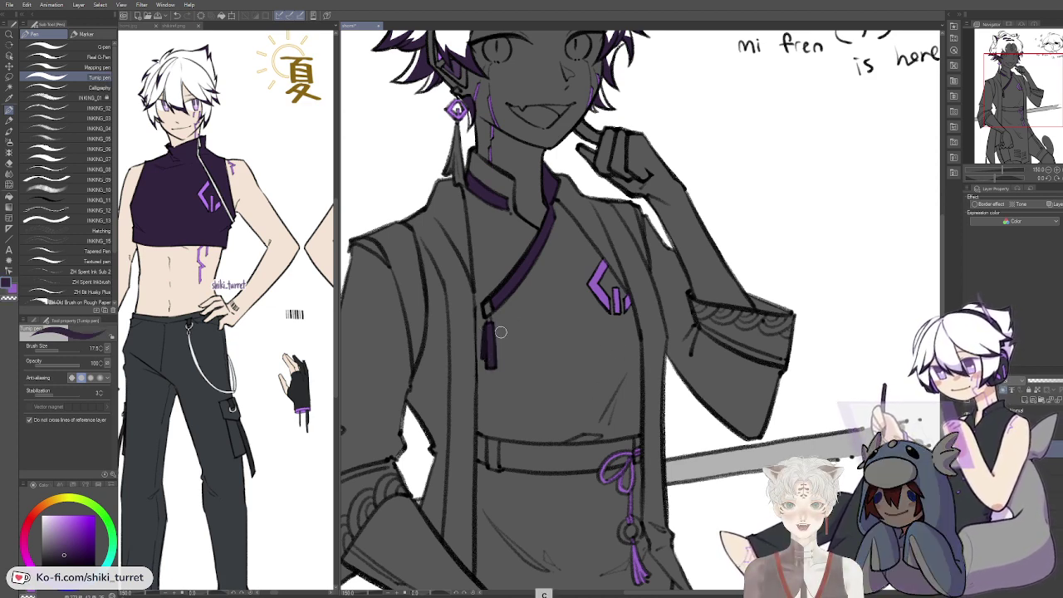
Step: Paint the gap behind the lowered hand and the bands on the curved shape below it dark blue-grey, sampled from the reference character's trousers
{"action": "mouse_move", "coordinate": [655, 341]}
{"action": "left_mouse_down"}
{"action": "mouse_move", "coordinate": [629, 340]}
{"action": "mouse_move", "coordinate": [660, 328]}
{"action": "left_mouse_up"}
{"action": "left_click_drag", "start_coordinate": [717, 374], "coordinate": [756, 347]}
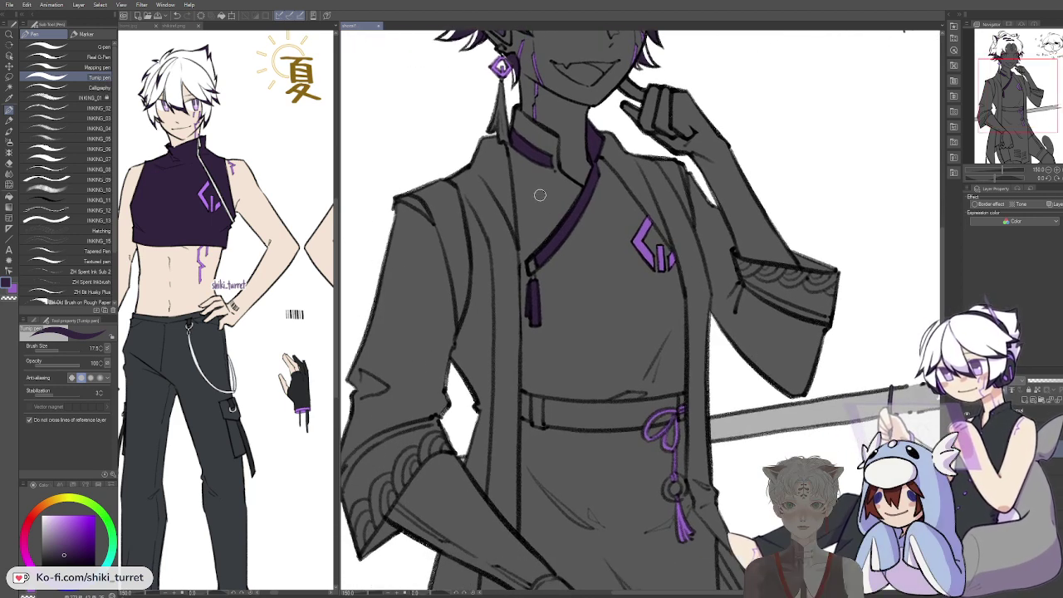
{"action": "key", "text": "c"}
{"action": "left_click_drag", "start_coordinate": [673, 211], "coordinate": [658, 216]}
{"action": "left_click_drag", "start_coordinate": [520, 265], "coordinate": [520, 268]}
{"action": "mouse_move", "coordinate": [704, 169]}
{"action": "left_mouse_down"}
{"action": "mouse_move", "coordinate": [657, 241]}
{"action": "mouse_move", "coordinate": [656, 266]}
{"action": "mouse_move", "coordinate": [678, 275]}
{"action": "mouse_move", "coordinate": [664, 243]}
{"action": "mouse_move", "coordinate": [749, 184]}
{"action": "mouse_move", "coordinate": [696, 224]}
{"action": "mouse_move", "coordinate": [659, 182]}
{"action": "mouse_move", "coordinate": [662, 166]}
{"action": "mouse_move", "coordinate": [641, 177]}
{"action": "left_mouse_up"}
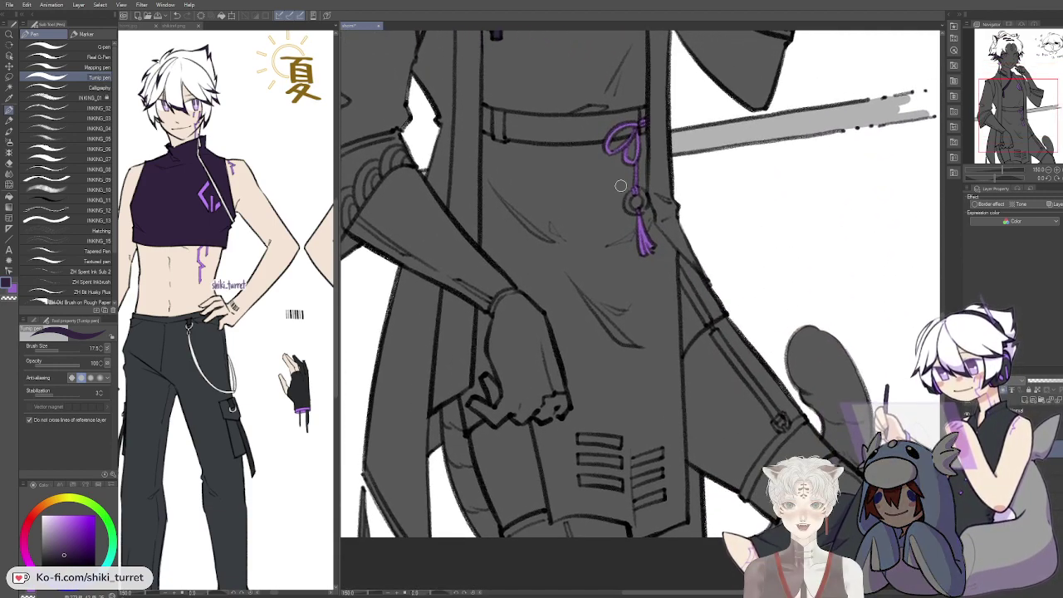
{"action": "left_click", "coordinate": [216, 378], "text": "alt"}
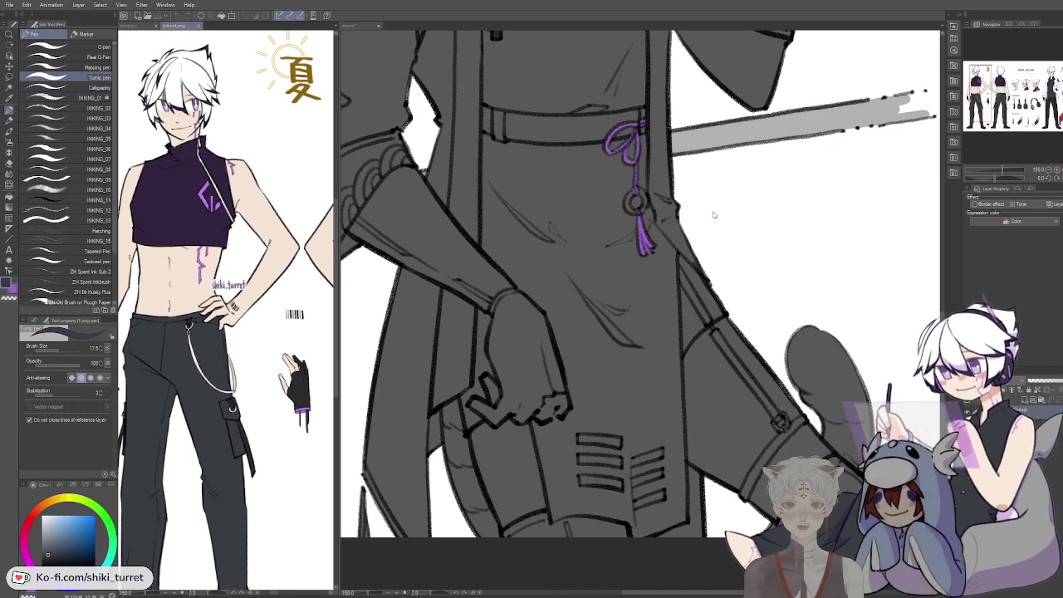
{"action": "left_click_drag", "start_coordinate": [593, 313], "coordinate": [573, 284]}
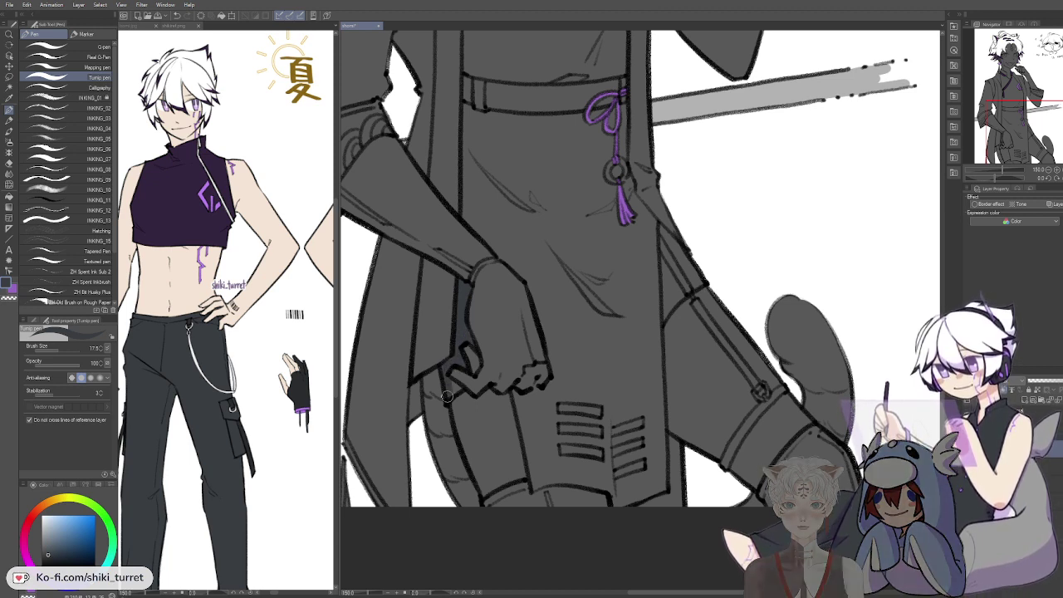
{"action": "left_click_drag", "start_coordinate": [554, 398], "coordinate": [568, 350]}
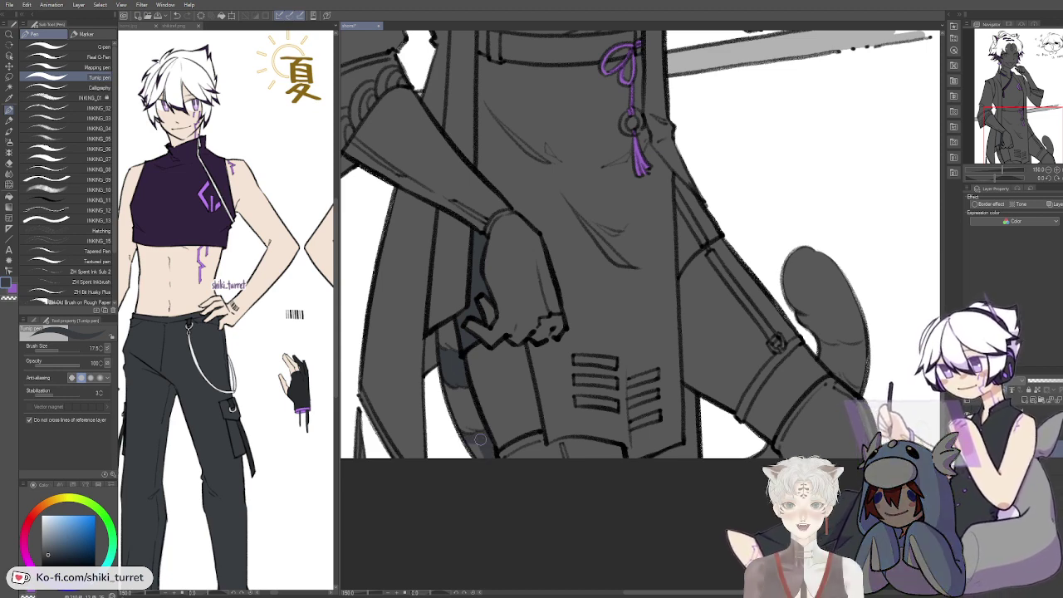
Step: Paint the upper thigh panel and the straps on the raised leg dark blue-grey, and outline the edge of the dark tail tip
{"action": "mouse_move", "coordinate": [611, 430]}
{"action": "left_mouse_down"}
{"action": "mouse_move", "coordinate": [577, 460]}
{"action": "mouse_move", "coordinate": [584, 498]}
{"action": "left_mouse_up"}
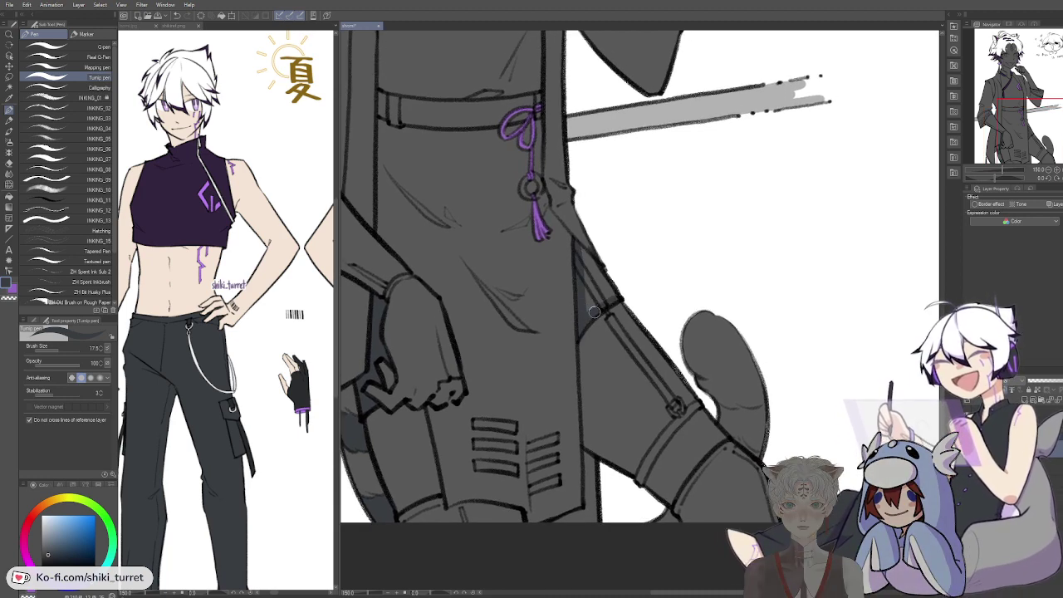
{"action": "mouse_move", "coordinate": [584, 260]}
{"action": "left_mouse_down"}
{"action": "mouse_move", "coordinate": [590, 302]}
{"action": "mouse_move", "coordinate": [548, 292]}
{"action": "mouse_move", "coordinate": [611, 379]}
{"action": "left_mouse_up"}
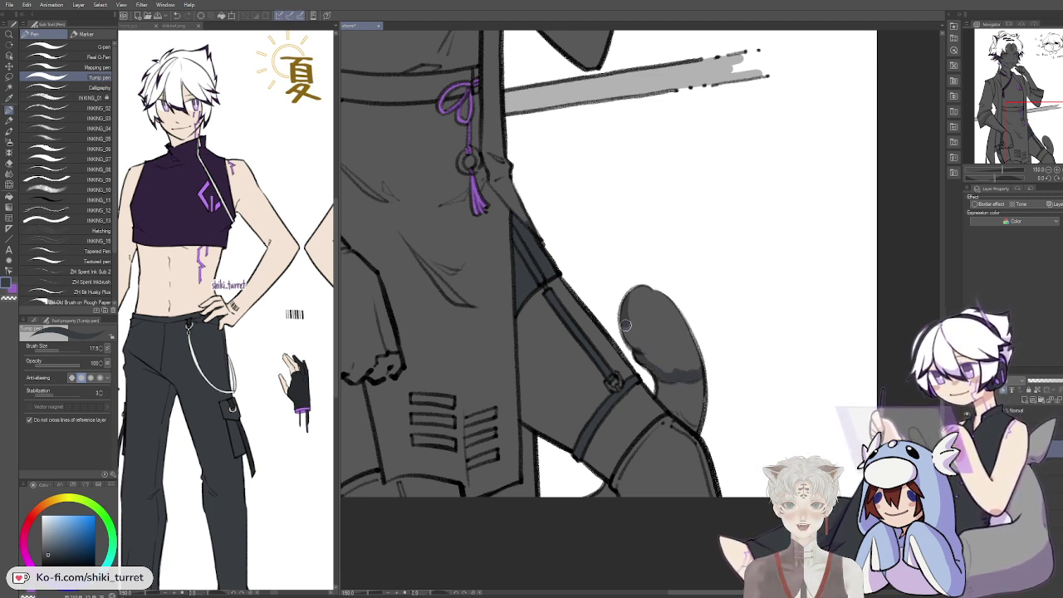
Step: Fill the rounded tip of the tail with the same dark blue-grey and undo the last stray stroke
{"action": "mouse_move", "coordinate": [629, 301]}
{"action": "left_mouse_down"}
{"action": "mouse_move", "coordinate": [677, 316]}
{"action": "mouse_move", "coordinate": [676, 335]}
{"action": "mouse_move", "coordinate": [666, 330]}
{"action": "mouse_move", "coordinate": [682, 363]}
{"action": "mouse_move", "coordinate": [650, 251]}
{"action": "left_mouse_up"}
{"action": "key", "text": "g"}
{"action": "left_click", "coordinate": [668, 327]}
{"action": "key", "text": "p"}
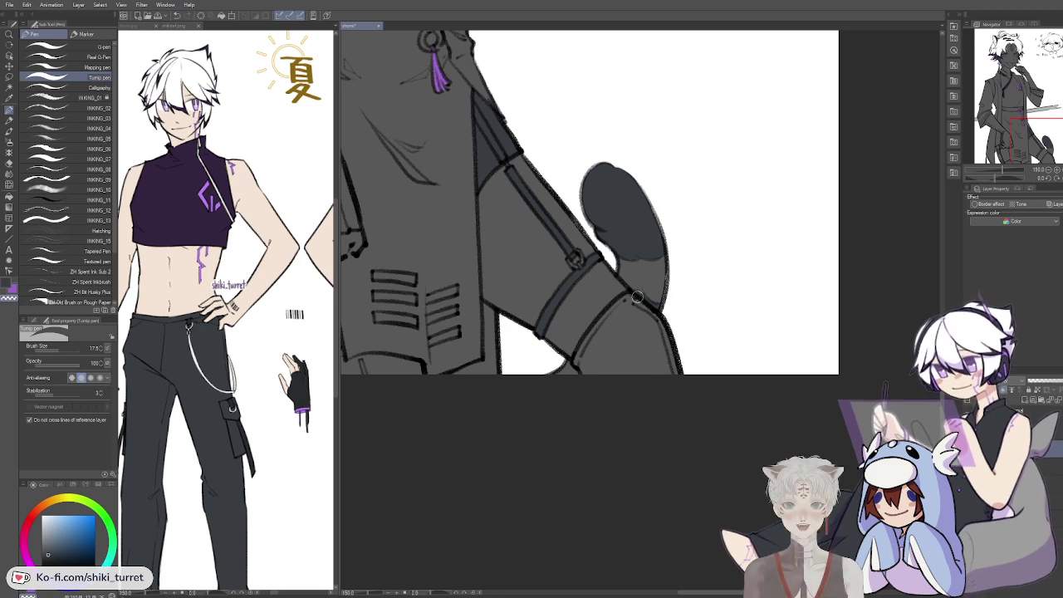
{"action": "left_click_drag", "start_coordinate": [662, 290], "coordinate": [707, 315]}
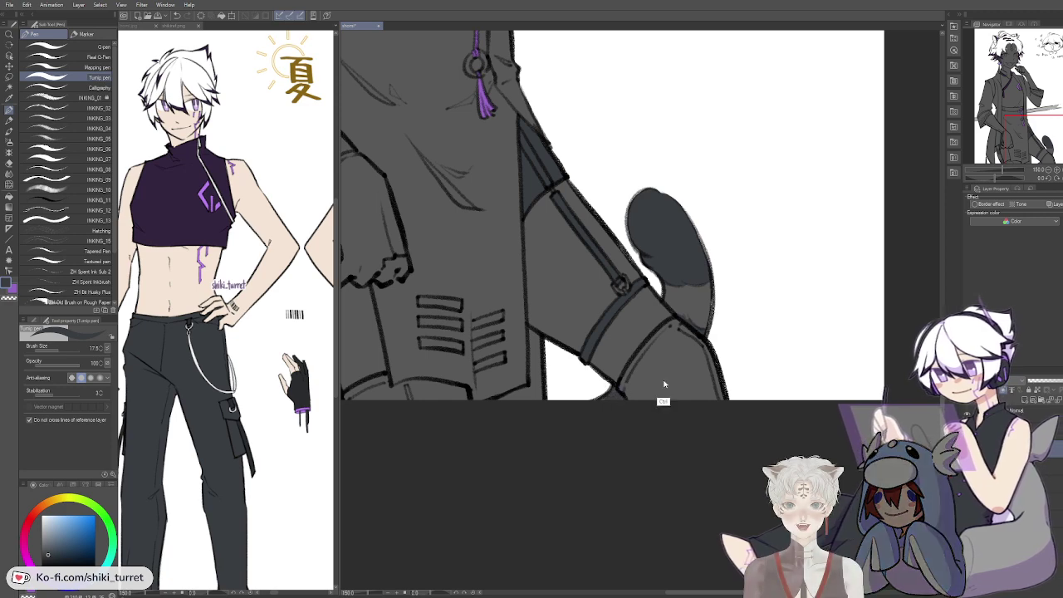
{"action": "key", "text": "ctrl+z"}
{"action": "mouse_move", "coordinate": [582, 434]}
{"action": "left_mouse_down"}
{"action": "mouse_move", "coordinate": [809, 486]}
{"action": "mouse_move", "coordinate": [709, 513]}
{"action": "mouse_move", "coordinate": [648, 512]}
{"action": "left_mouse_up"}
{"action": "left_click_drag", "start_coordinate": [748, 463], "coordinate": [717, 424]}
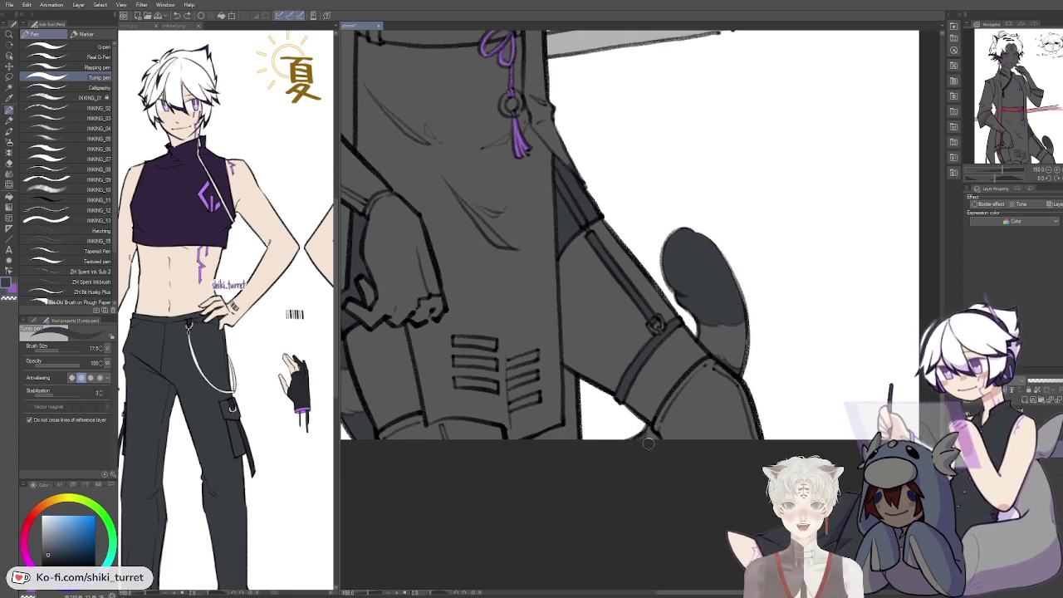
Step: Examine the figure's legs, belt, robe, sleeves and raised hand for details still lacking colour
{"action": "left_click_drag", "start_coordinate": [626, 375], "coordinate": [698, 404]}
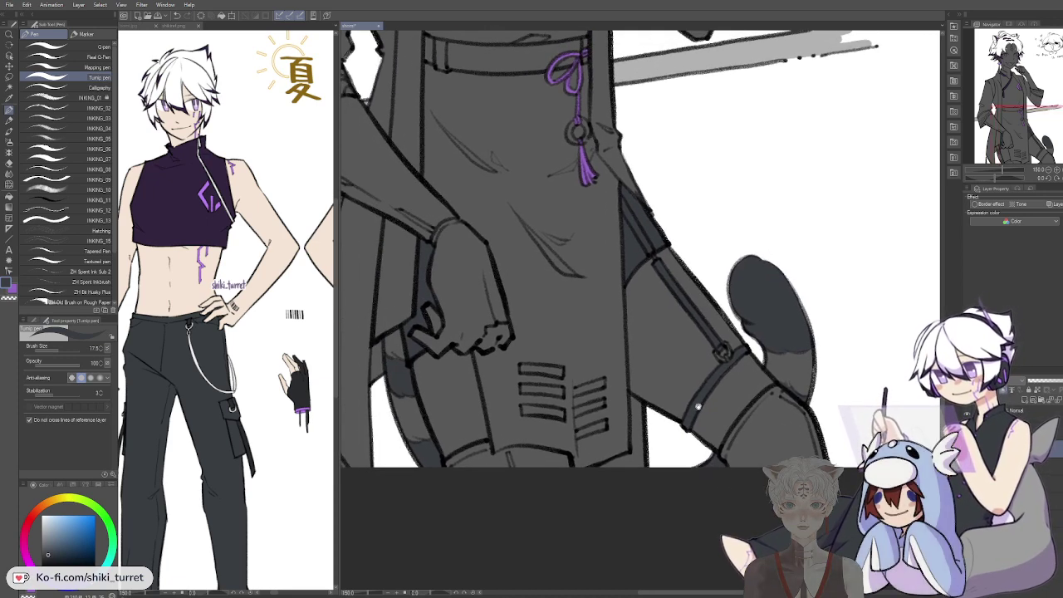
{"action": "mouse_move", "coordinate": [661, 372]}
{"action": "left_mouse_down"}
{"action": "mouse_move", "coordinate": [707, 373]}
{"action": "mouse_move", "coordinate": [756, 478]}
{"action": "left_mouse_up"}
{"action": "left_click_drag", "start_coordinate": [691, 419], "coordinate": [703, 548]}
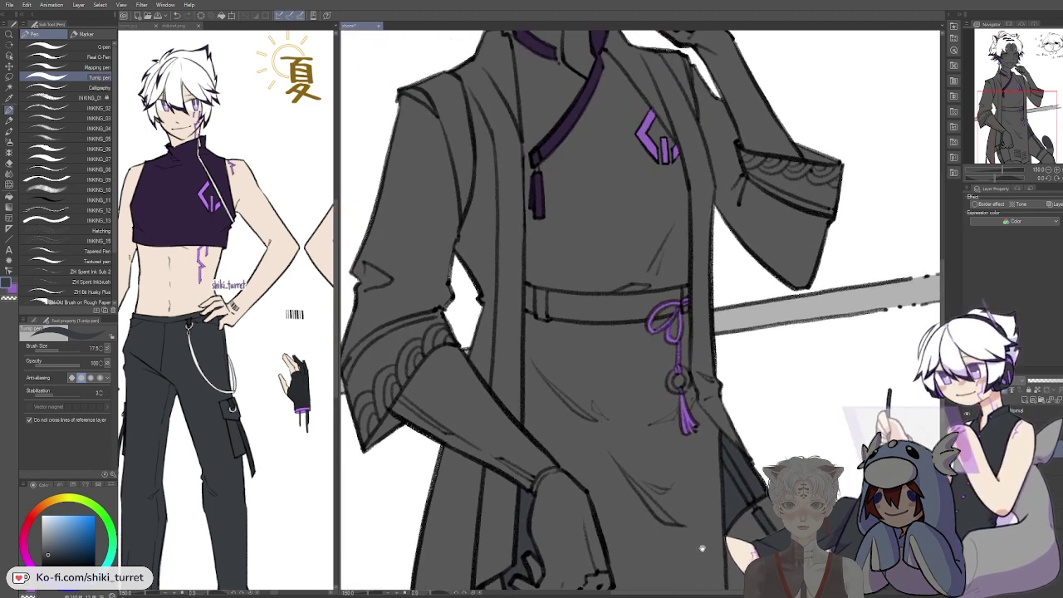
{"action": "left_click_drag", "start_coordinate": [677, 462], "coordinate": [698, 548]}
{"action": "mouse_move", "coordinate": [693, 492]}
{"action": "left_mouse_down"}
{"action": "mouse_move", "coordinate": [702, 532]}
{"action": "mouse_move", "coordinate": [686, 481]}
{"action": "left_mouse_up"}
{"action": "mouse_move", "coordinate": [474, 137]}
{"action": "left_mouse_down"}
{"action": "mouse_move", "coordinate": [463, 158]}
{"action": "mouse_move", "coordinate": [468, 125]}
{"action": "mouse_move", "coordinate": [450, 150]}
{"action": "left_mouse_up"}
{"action": "mouse_move", "coordinate": [713, 105]}
{"action": "left_mouse_down"}
{"action": "mouse_move", "coordinate": [704, 110]}
{"action": "mouse_move", "coordinate": [719, 106]}
{"action": "left_mouse_up"}
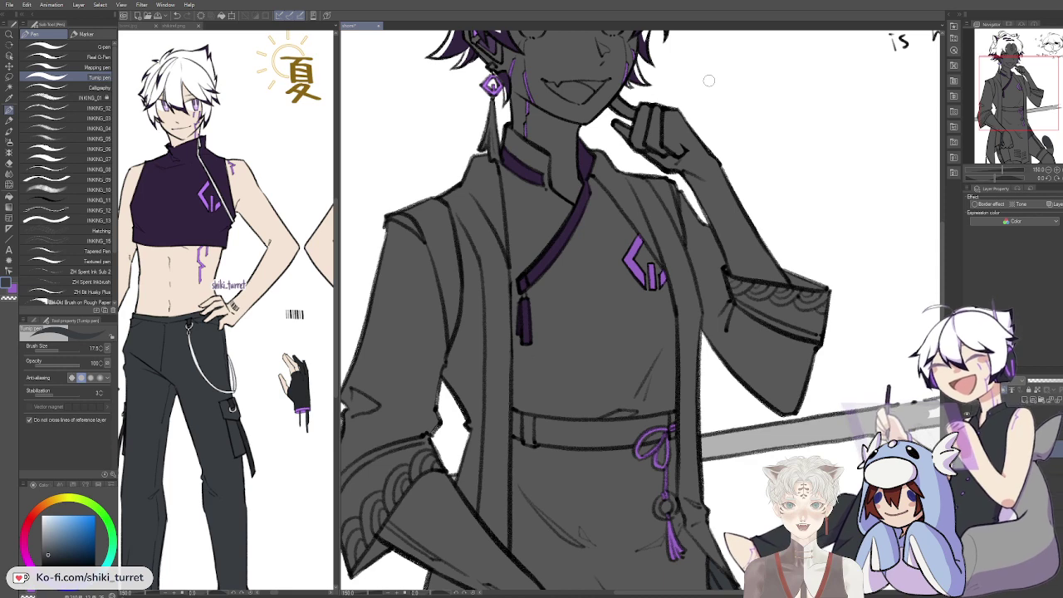
{"action": "left_click_drag", "start_coordinate": [770, 213], "coordinate": [766, 256]}
{"action": "mouse_move", "coordinate": [770, 194]}
{"action": "left_mouse_down"}
{"action": "mouse_move", "coordinate": [769, 235]}
{"action": "mouse_move", "coordinate": [792, 162]}
{"action": "left_mouse_up"}
{"action": "mouse_move", "coordinate": [794, 295]}
{"action": "left_mouse_down"}
{"action": "mouse_move", "coordinate": [774, 264]}
{"action": "mouse_move", "coordinate": [781, 245]}
{"action": "left_mouse_up"}
{"action": "mouse_move", "coordinate": [796, 205]}
{"action": "left_mouse_down"}
{"action": "mouse_move", "coordinate": [777, 200]}
{"action": "mouse_move", "coordinate": [784, 292]}
{"action": "mouse_move", "coordinate": [745, 346]}
{"action": "mouse_move", "coordinate": [772, 330]}
{"action": "left_mouse_up"}
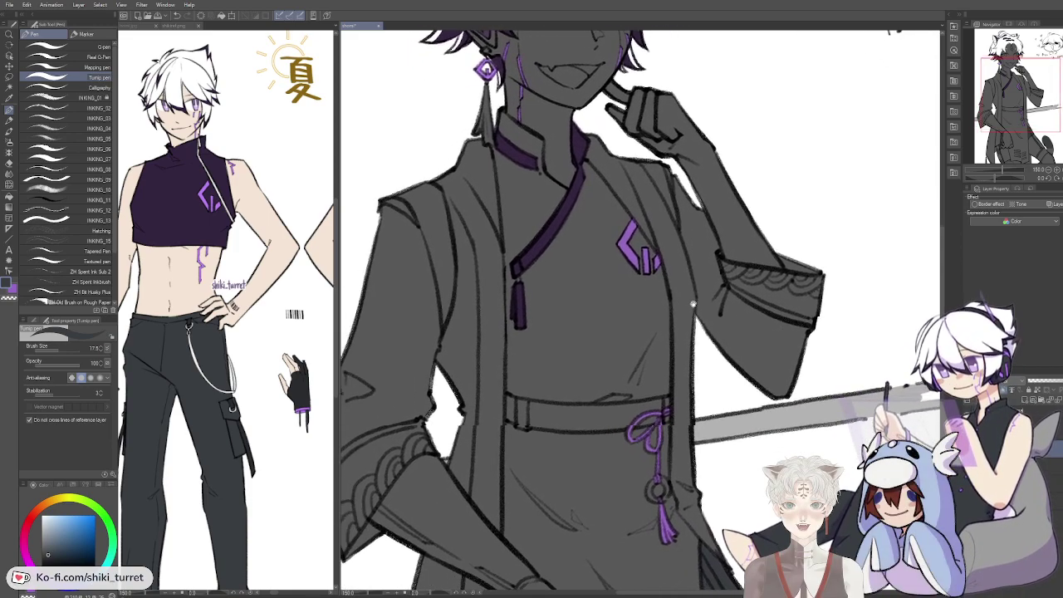
{"action": "left_click_drag", "start_coordinate": [693, 302], "coordinate": [672, 463]}
{"action": "left_click_drag", "start_coordinate": [672, 407], "coordinate": [657, 453]}
Step: Colour the forehead markings light purple, using the earring's colour and a finer pen for the small shapes
{"action": "left_click", "coordinate": [567, 158]}
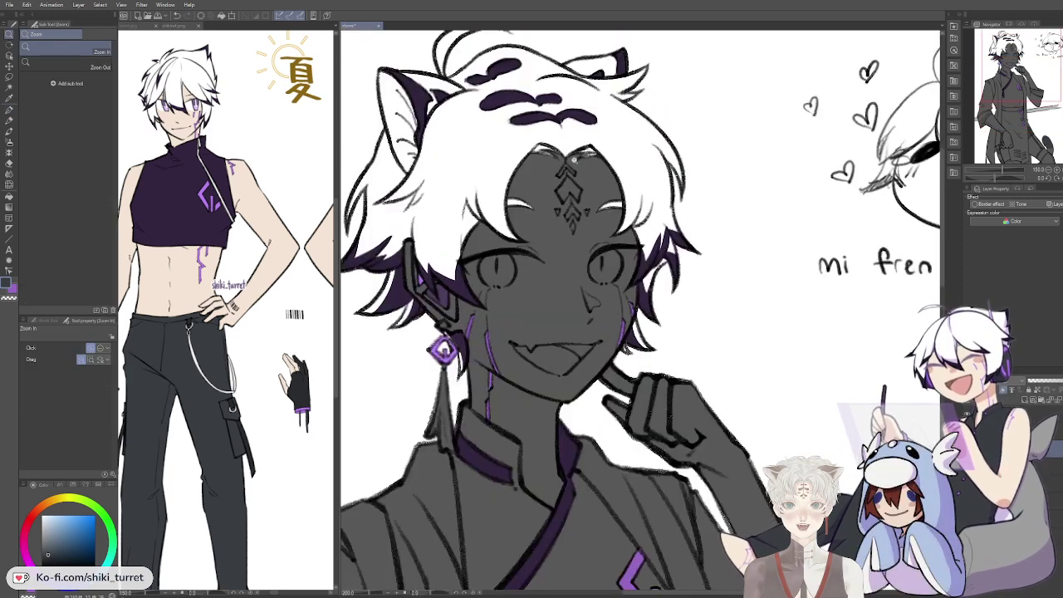
{"action": "left_click_drag", "start_coordinate": [582, 144], "coordinate": [593, 194]}
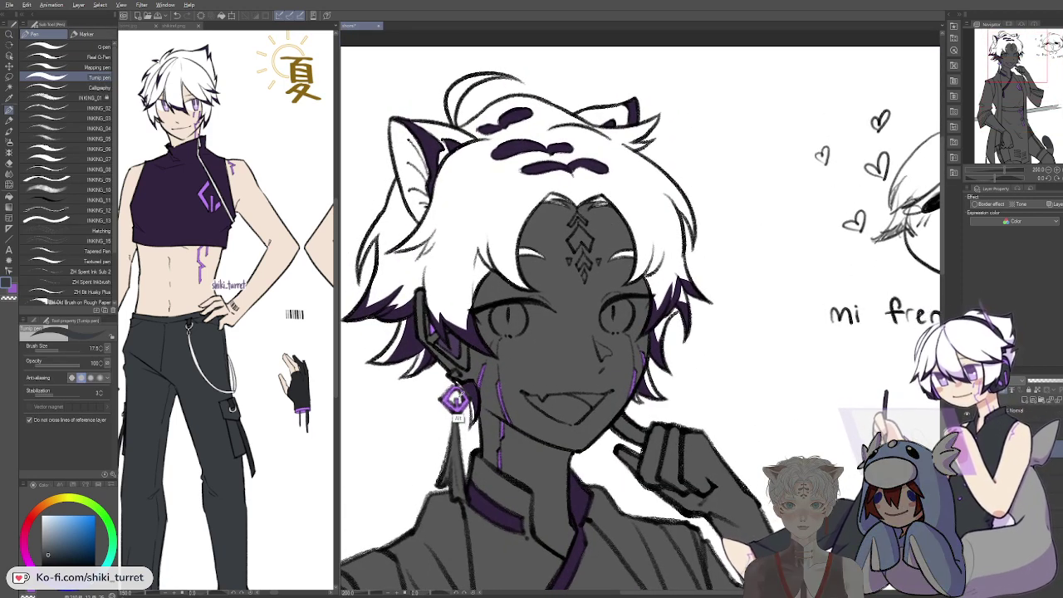
{"action": "left_click", "coordinate": [454, 414], "text": "alt"}
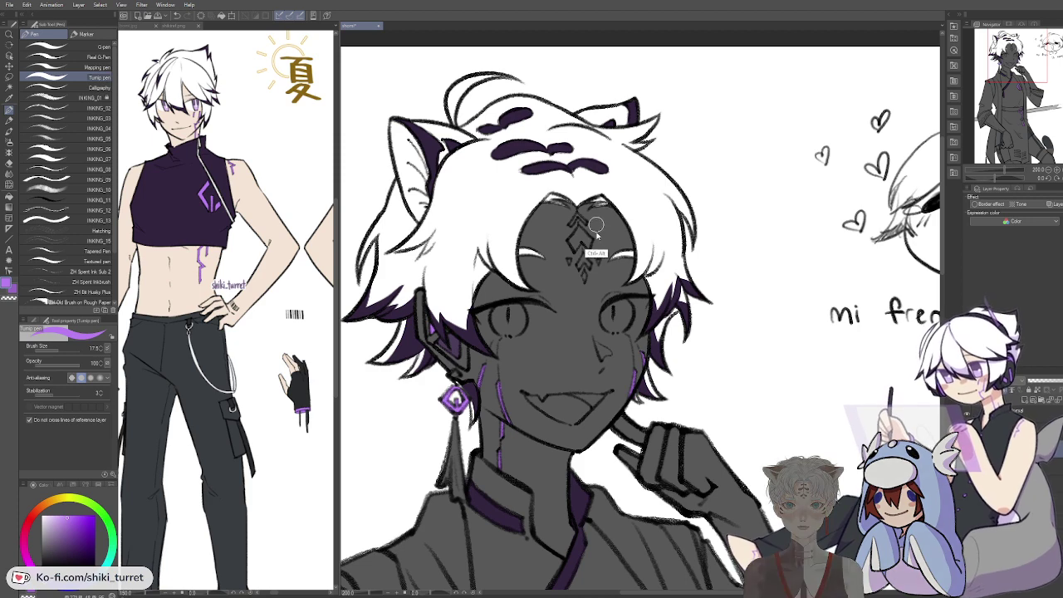
{"action": "left_click_drag", "start_coordinate": [593, 228], "coordinate": [596, 226]}
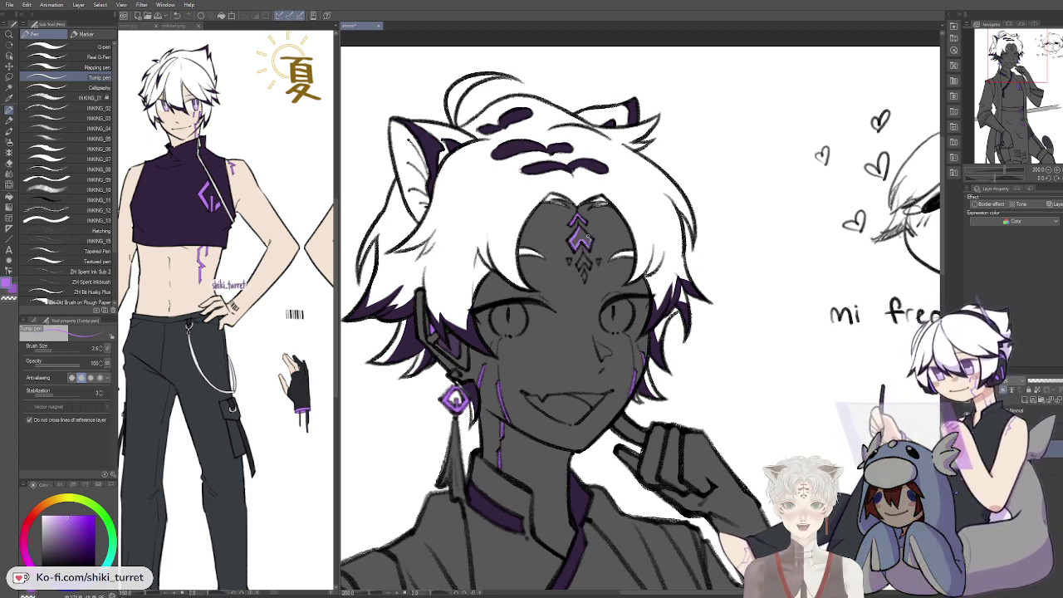
{"action": "key", "text": "g"}
{"action": "left_click", "coordinate": [585, 235]}
{"action": "key", "text": "p"}
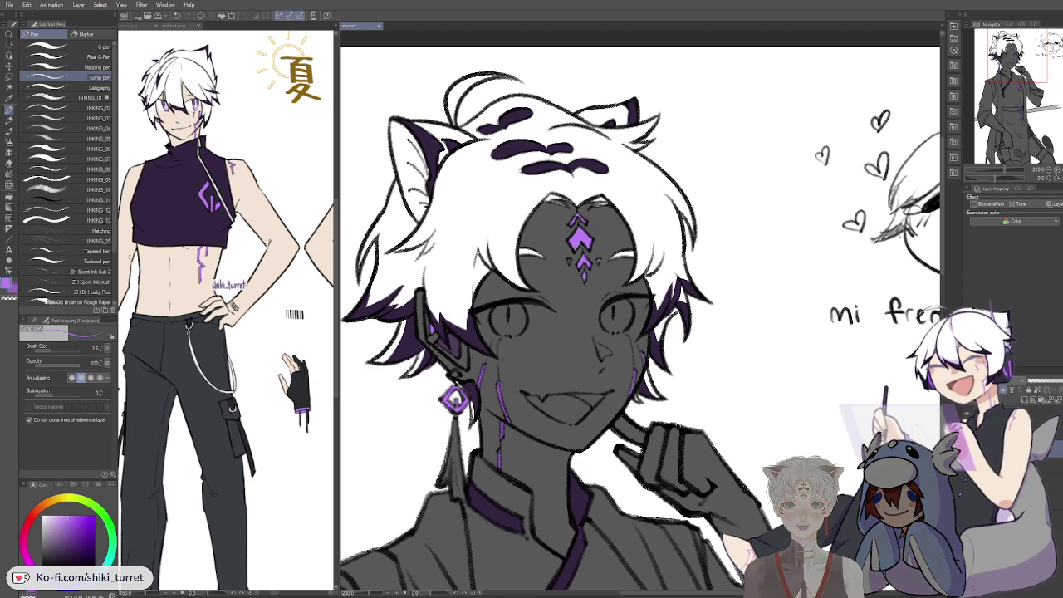
Step: Paint the open mouth pink within its outline and shade its upper interior dark red
{"action": "left_click_drag", "start_coordinate": [638, 200], "coordinate": [636, 145]}
{"action": "left_click_drag", "start_coordinate": [551, 324], "coordinate": [560, 303]}
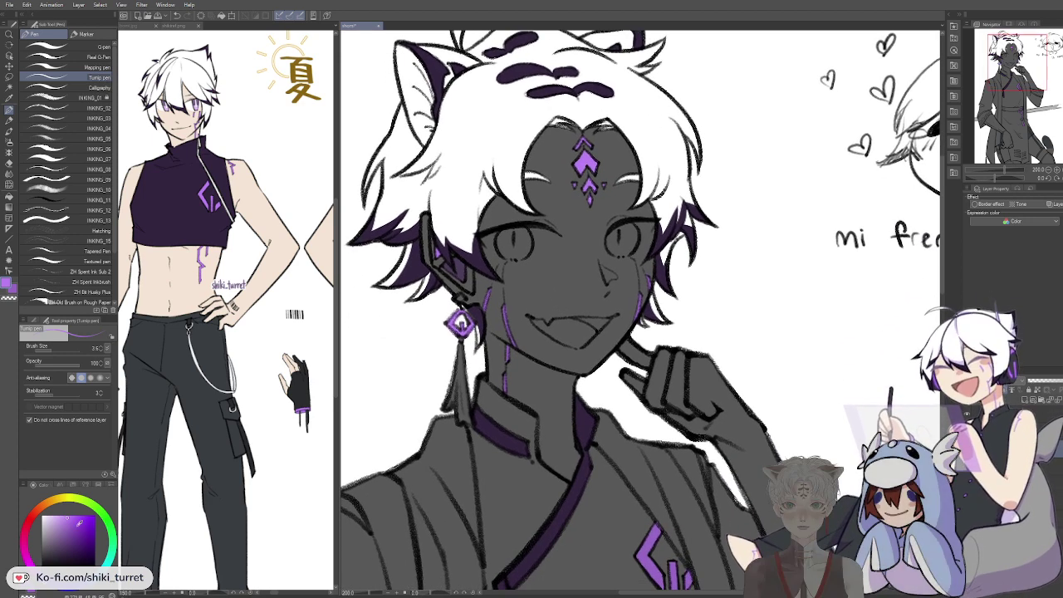
{"action": "left_click", "coordinate": [25, 529]}
{"action": "left_click", "coordinate": [69, 520]}
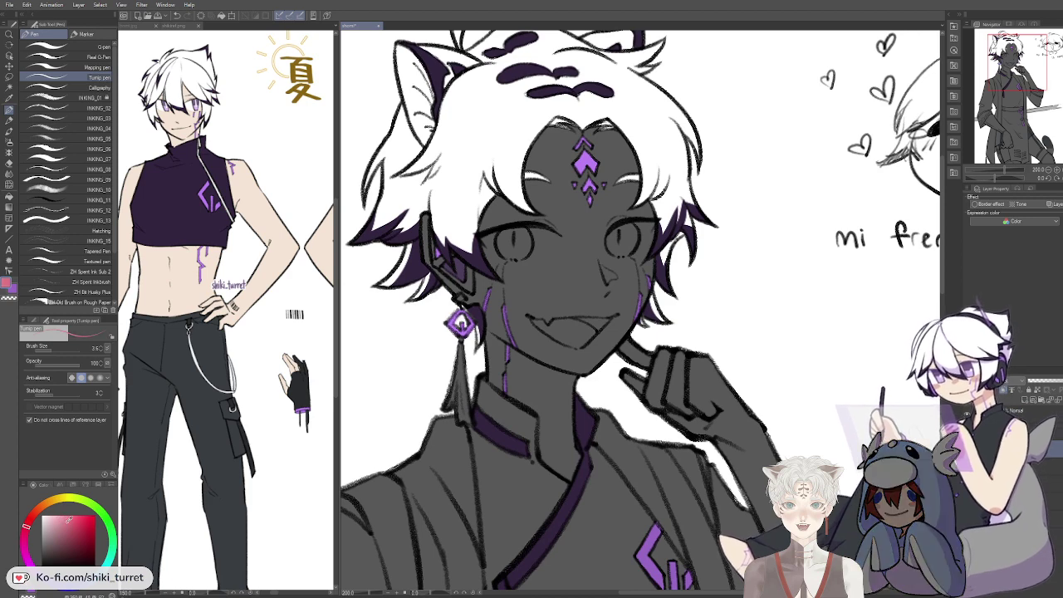
{"action": "left_click_drag", "start_coordinate": [654, 334], "coordinate": [653, 317]}
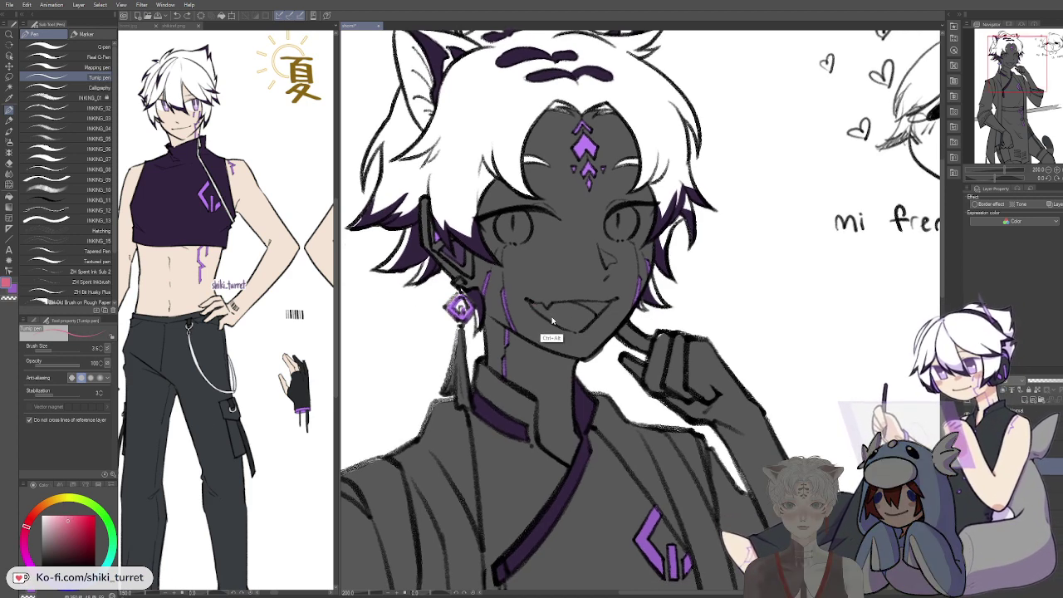
{"action": "left_click_drag", "start_coordinate": [546, 314], "coordinate": [546, 313]}
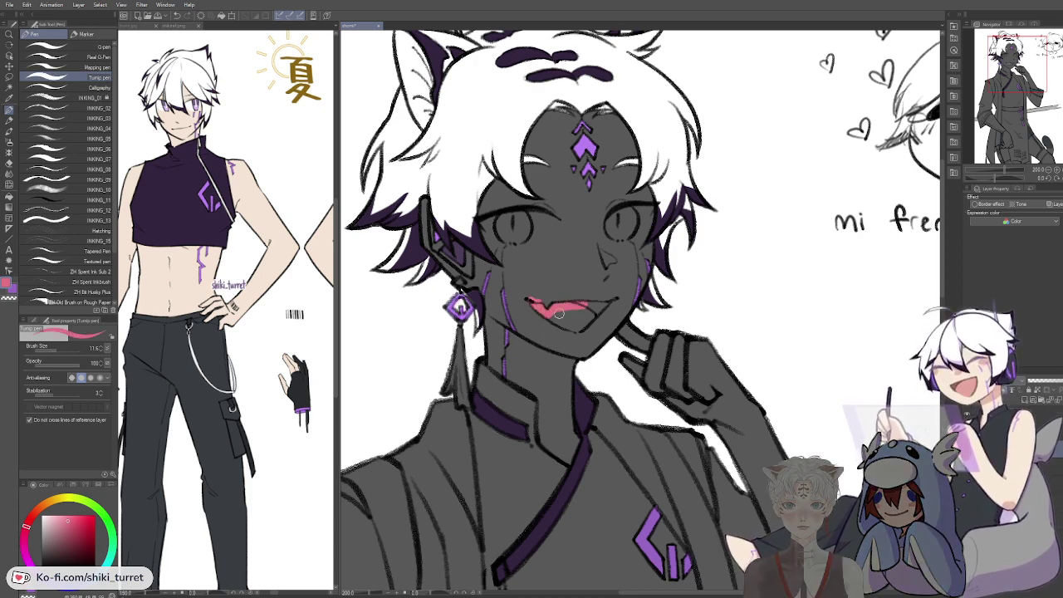
{"action": "left_click_drag", "start_coordinate": [566, 323], "coordinate": [597, 310]}
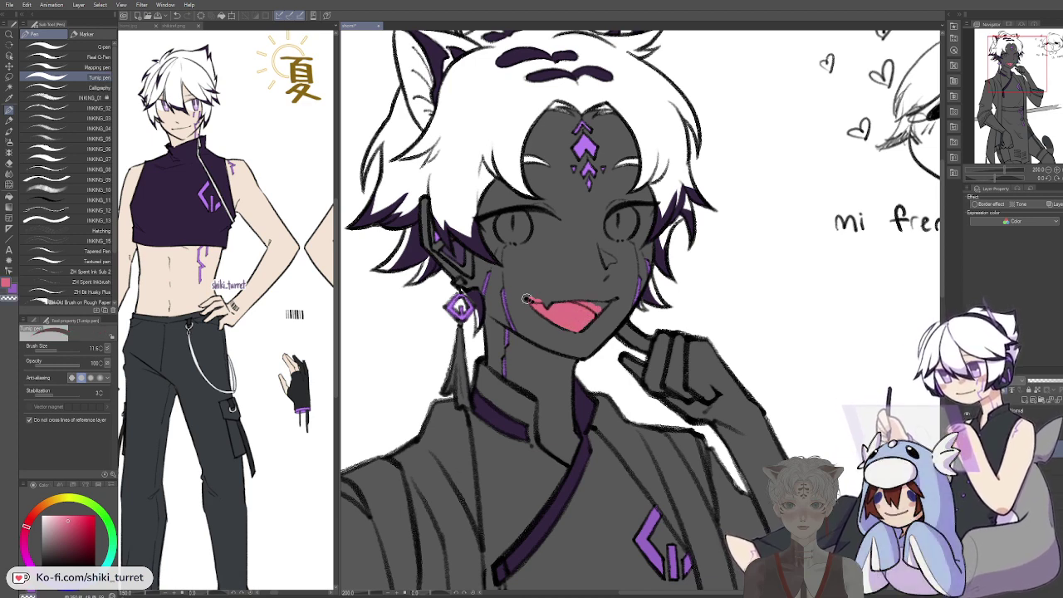
{"action": "left_click_drag", "start_coordinate": [527, 299], "coordinate": [546, 297]}
{"action": "key", "text": "c"}
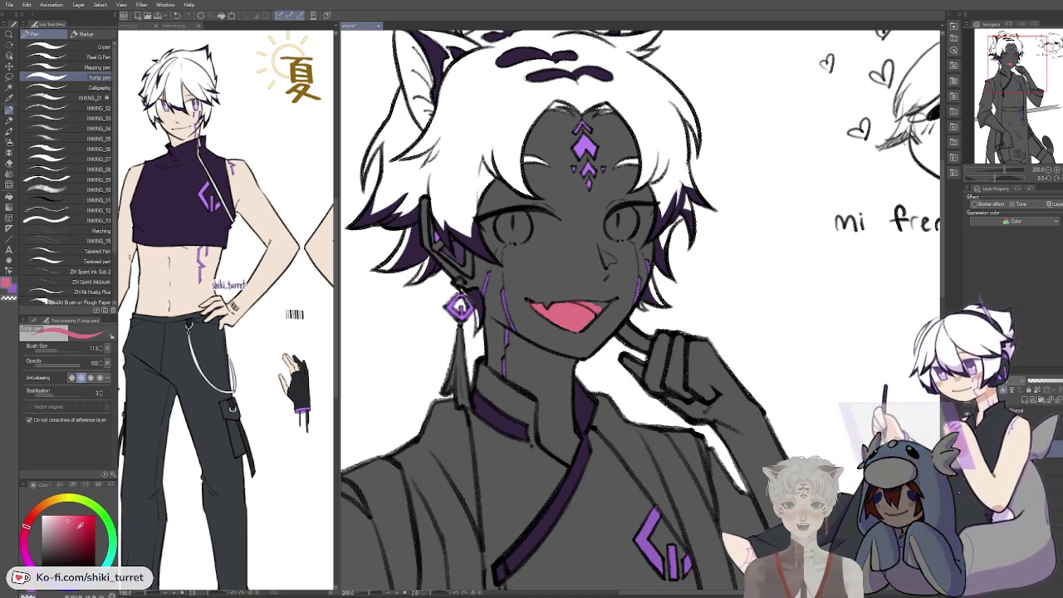
{"action": "left_click_drag", "start_coordinate": [77, 538], "coordinate": [68, 542]}
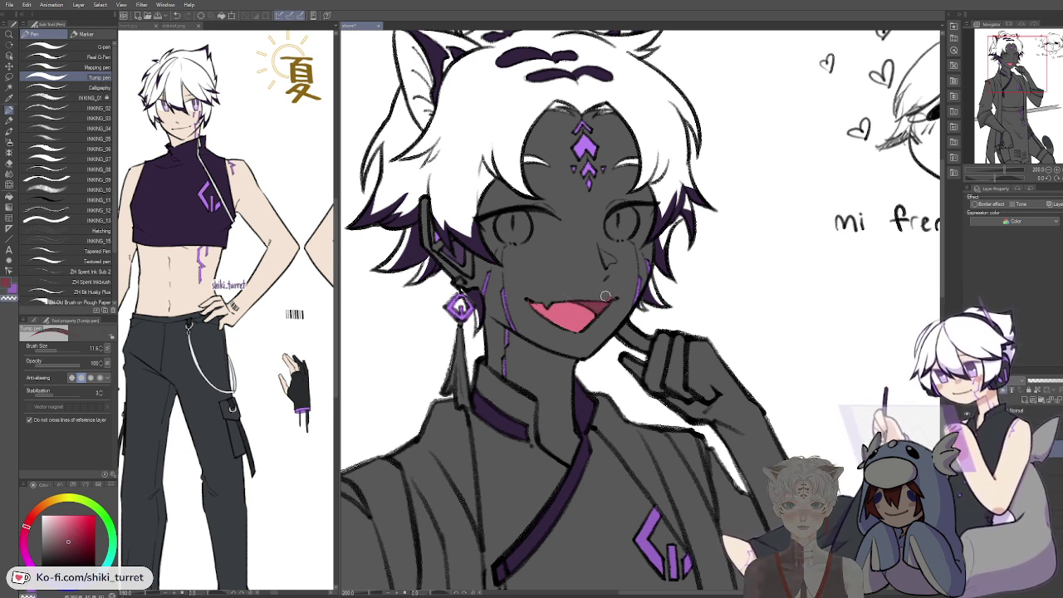
Step: Paint purple accent lines along the lowered forearm and a purple band around its wrist
{"action": "key", "text": "/"}
{"action": "left_click", "coordinate": [750, 373], "text": "alt"}
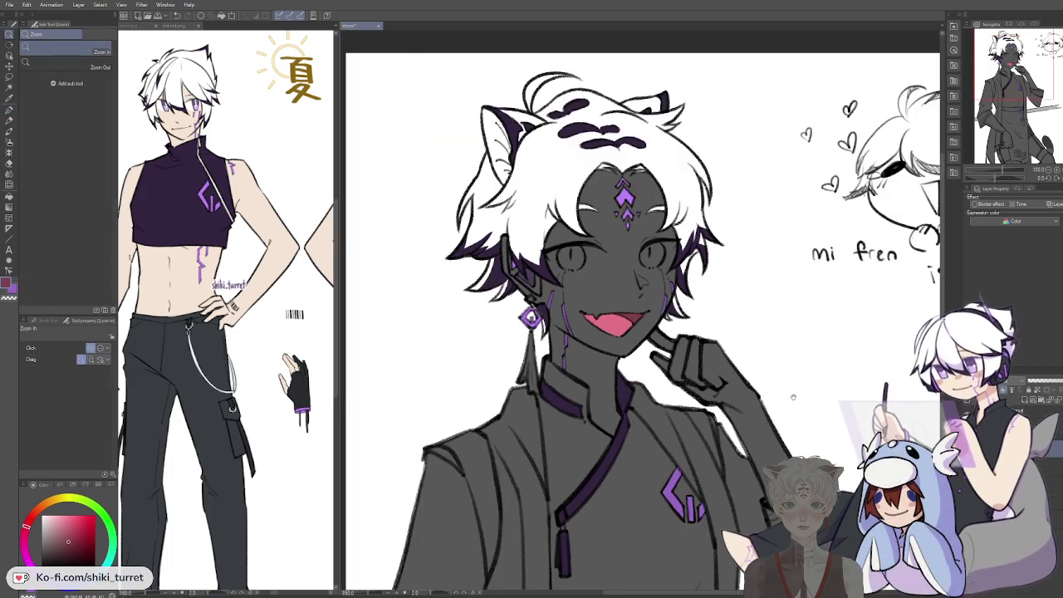
{"action": "left_click_drag", "start_coordinate": [794, 397], "coordinate": [690, 247]}
{"action": "key", "text": "p"}
{"action": "left_click_drag", "start_coordinate": [626, 358], "coordinate": [751, 124]}
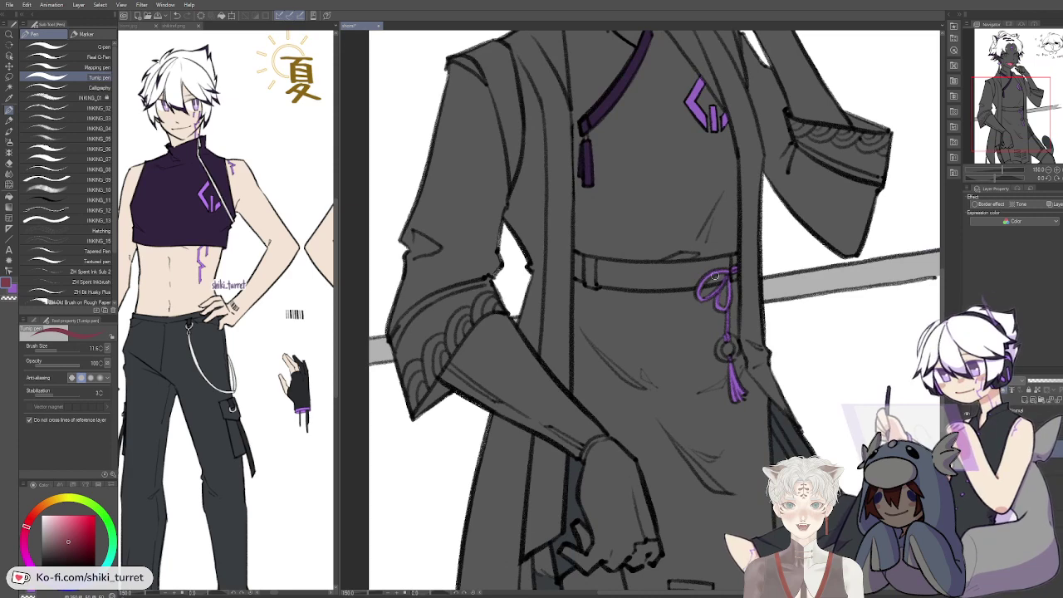
{"action": "left_click_drag", "start_coordinate": [681, 181], "coordinate": [671, 126]}
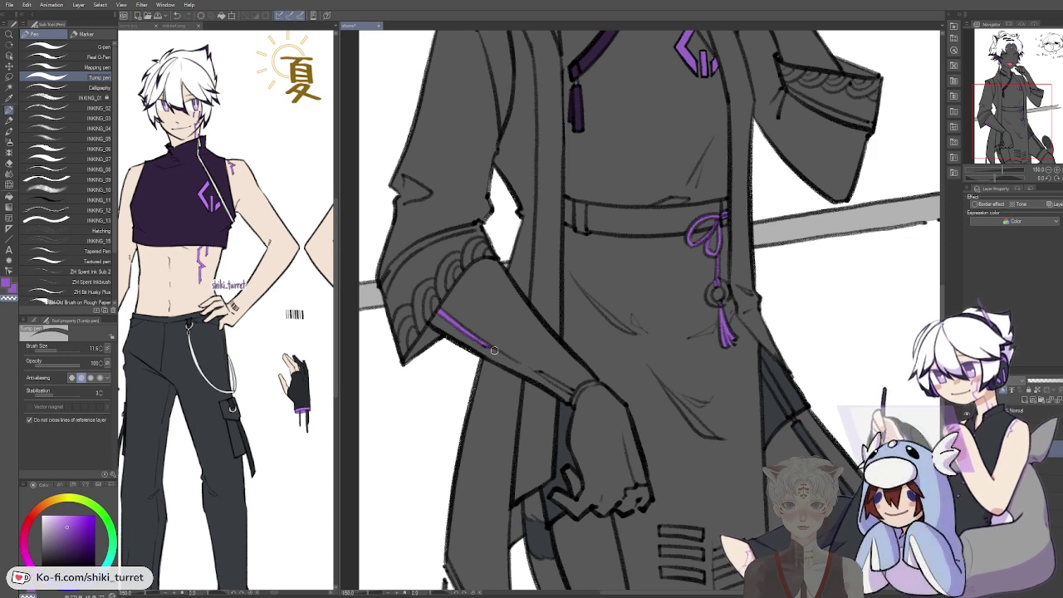
{"action": "left_click_drag", "start_coordinate": [511, 360], "coordinate": [462, 326]}
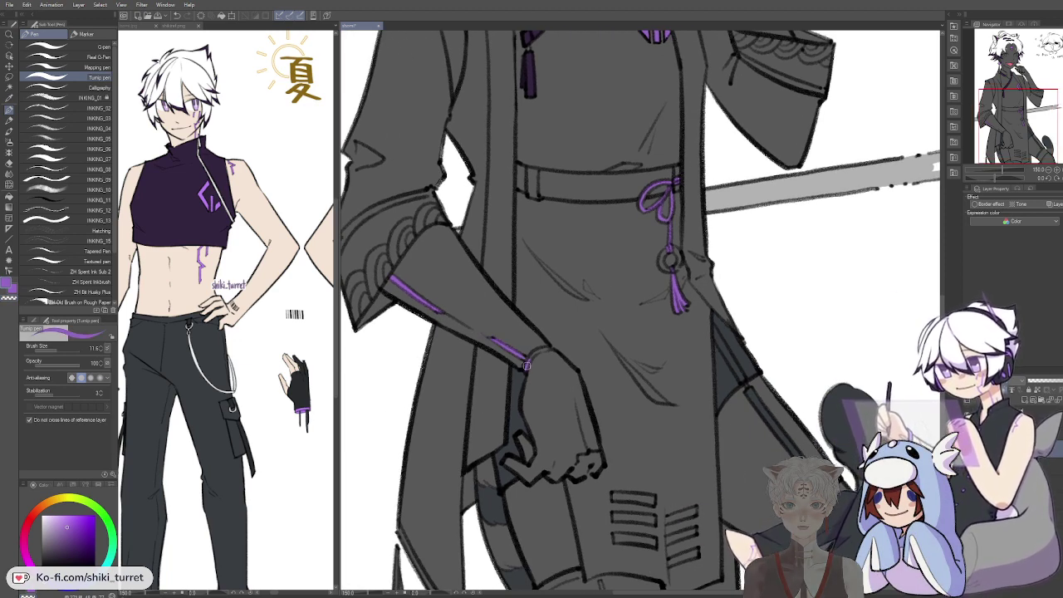
{"action": "left_click_drag", "start_coordinate": [527, 369], "coordinate": [543, 347]}
Step: Colour the lowered hand's fingerless glove dark charcoal to match the reference glove, leaving the fingertips uncovered
{"action": "scroll", "coordinate": [631, 324], "scroll_direction": "down", "scroll_amount": 2}
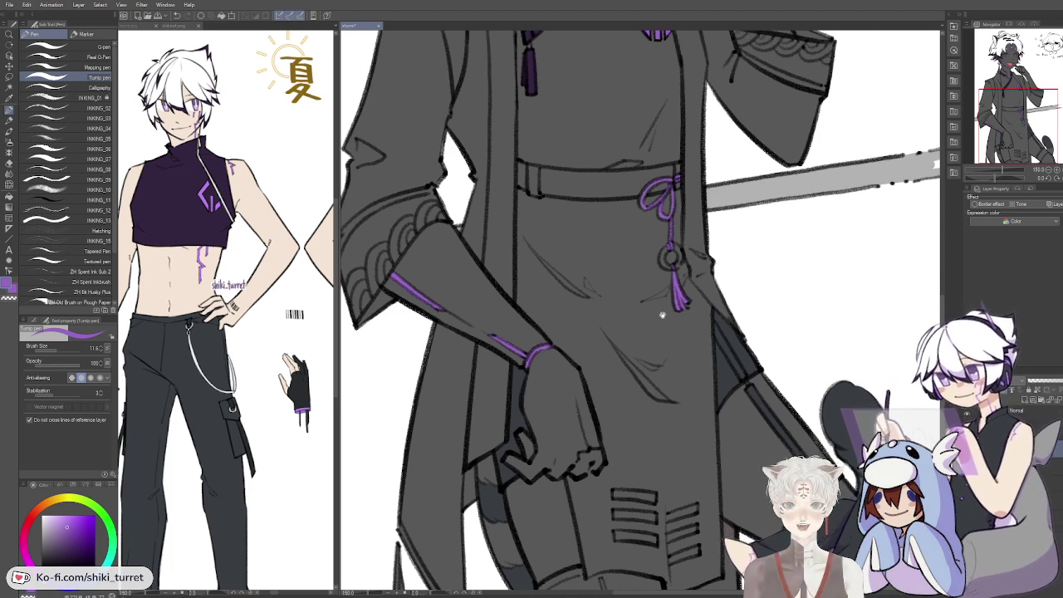
{"action": "left_click_drag", "start_coordinate": [613, 226], "coordinate": [626, 209]}
{"action": "left_click", "coordinate": [520, 429], "text": "alt"}
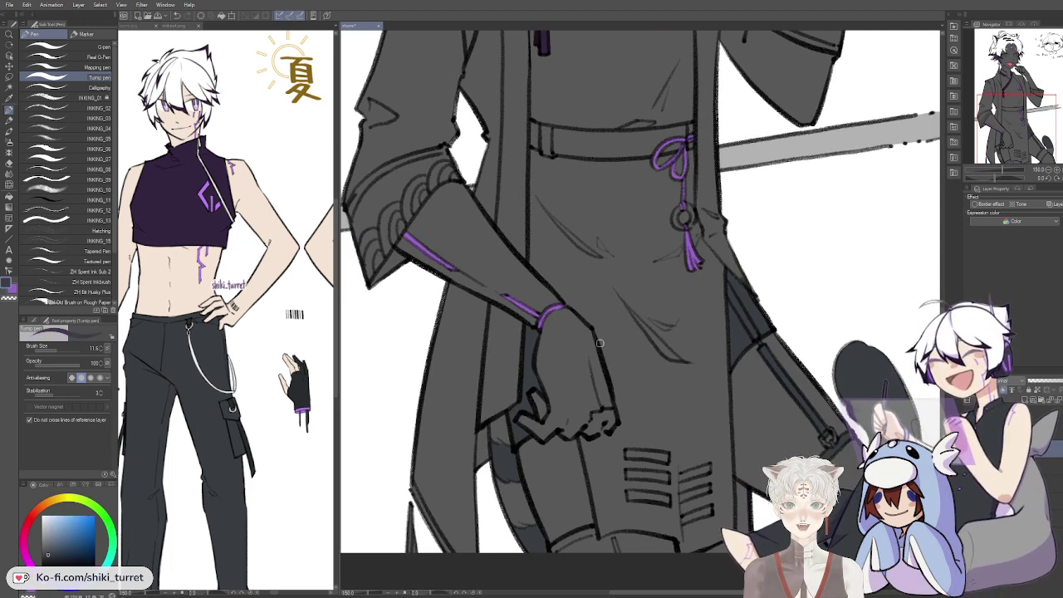
{"action": "scroll", "coordinate": [663, 328], "scroll_direction": "down", "scroll_amount": 2}
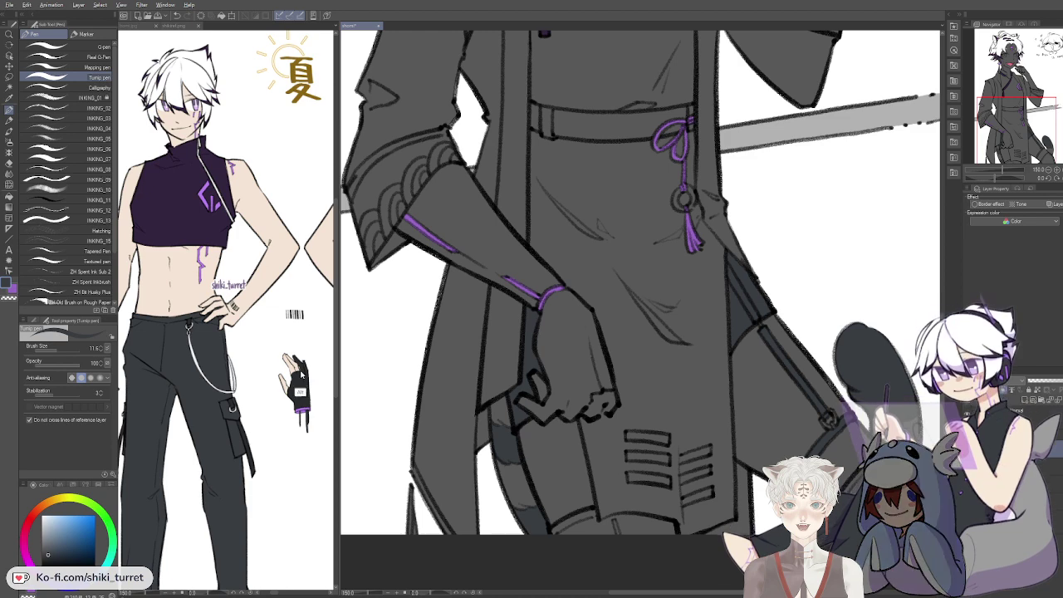
{"action": "scroll", "coordinate": [714, 376], "scroll_direction": "down", "scroll_amount": 1}
{"action": "scroll", "coordinate": [715, 376], "scroll_direction": "down", "scroll_amount": 1}
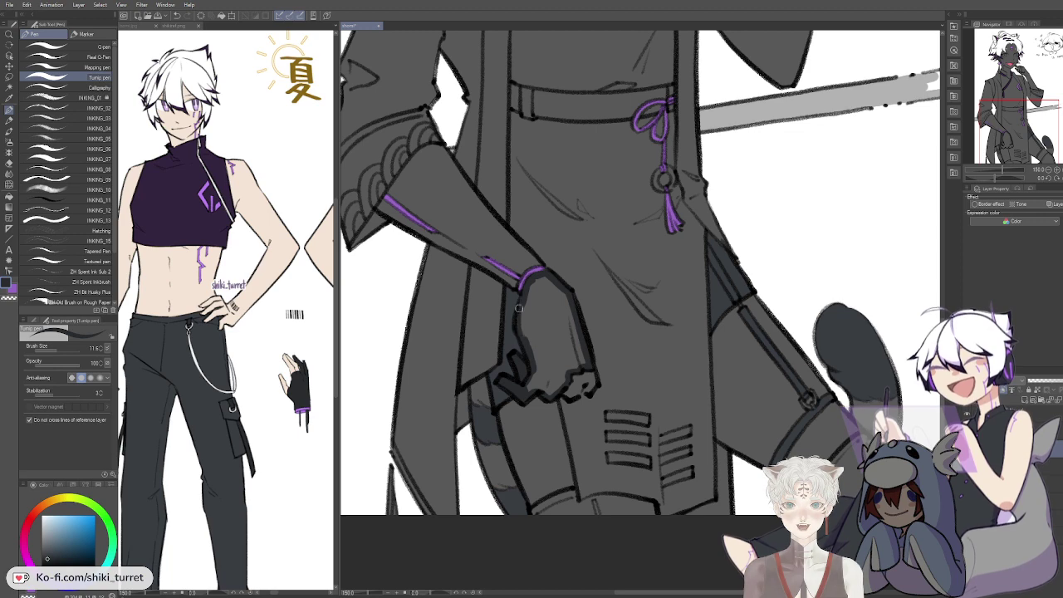
{"action": "key", "text": "g"}
{"action": "left_click", "coordinate": [550, 305]}
{"action": "left_click_drag", "start_coordinate": [622, 247], "coordinate": [646, 291]}
{"action": "key", "text": "p"}
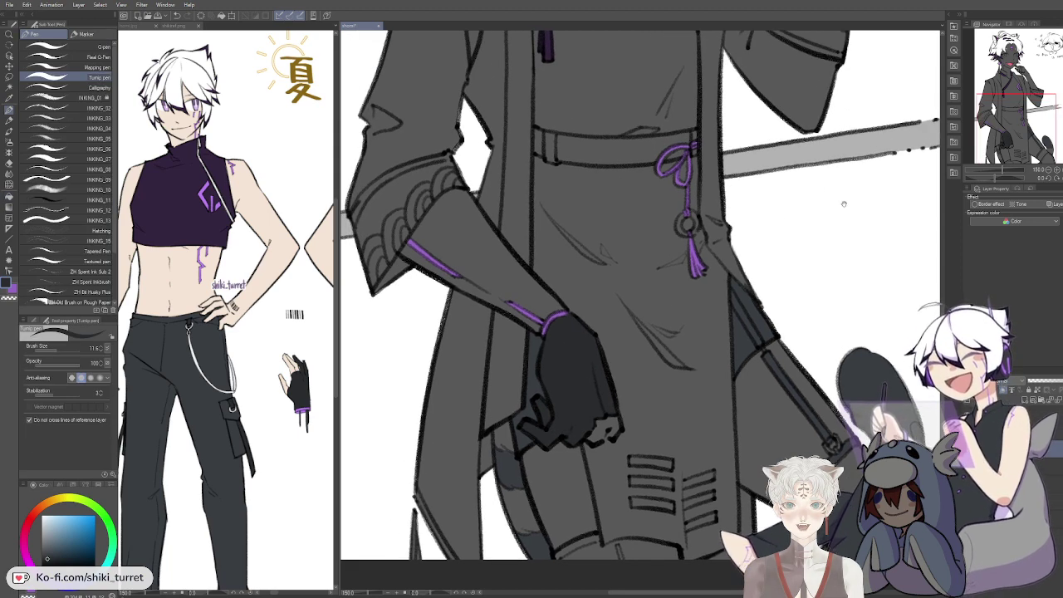
Step: Paint purple accent lines on both lower legs below the knee seams, using the belt tassel's purple
{"action": "left_click_drag", "start_coordinate": [870, 253], "coordinate": [725, 221]}
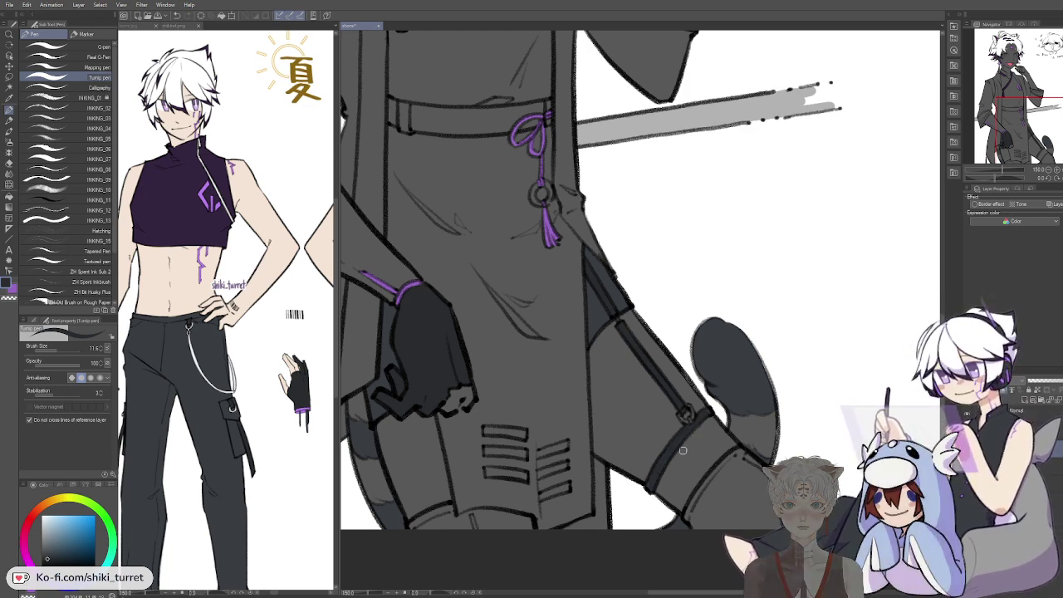
{"action": "left_click_drag", "start_coordinate": [816, 419], "coordinate": [832, 417]}
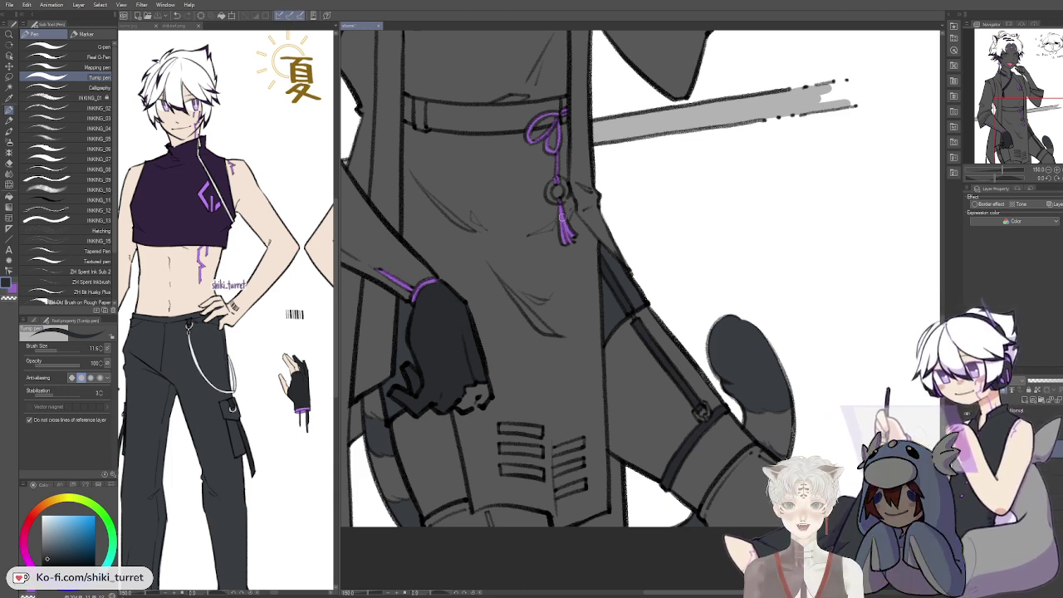
{"action": "left_click", "coordinate": [561, 236], "text": "alt"}
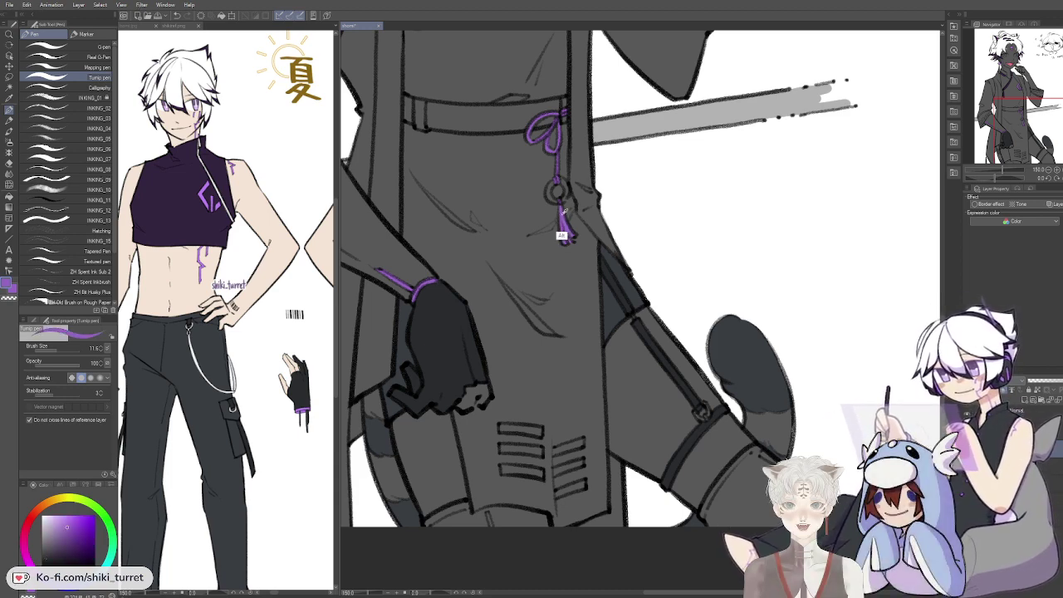
{"action": "left_click_drag", "start_coordinate": [570, 258], "coordinate": [563, 161]}
{"action": "left_click_drag", "start_coordinate": [481, 418], "coordinate": [487, 437]}
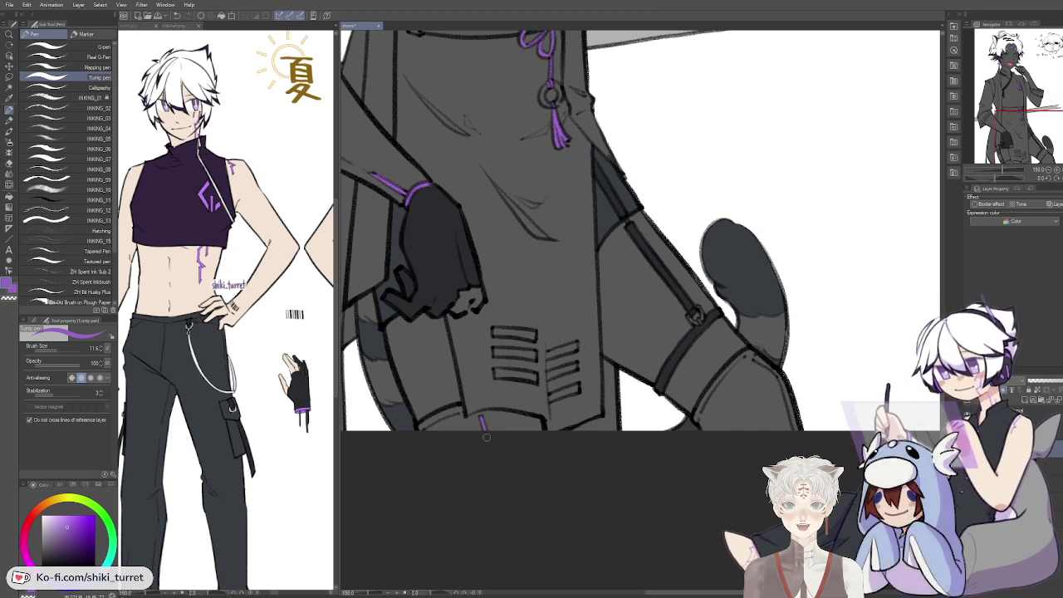
{"action": "mouse_move", "coordinate": [753, 357]}
{"action": "left_mouse_down"}
{"action": "mouse_move", "coordinate": [788, 394]}
{"action": "mouse_move", "coordinate": [785, 381]}
{"action": "mouse_move", "coordinate": [800, 431]}
{"action": "left_mouse_up"}
{"action": "key", "text": "c"}
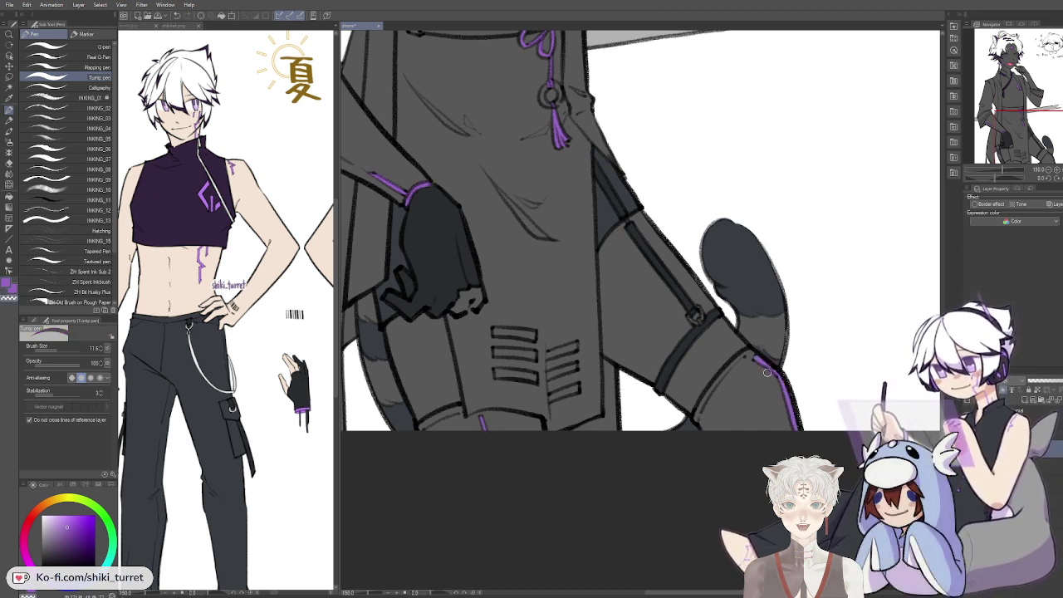
{"action": "key", "text": "c"}
Step: Colour the metal ring on the thigh strap light grey
{"action": "left_click_drag", "start_coordinate": [600, 463], "coordinate": [612, 493]}
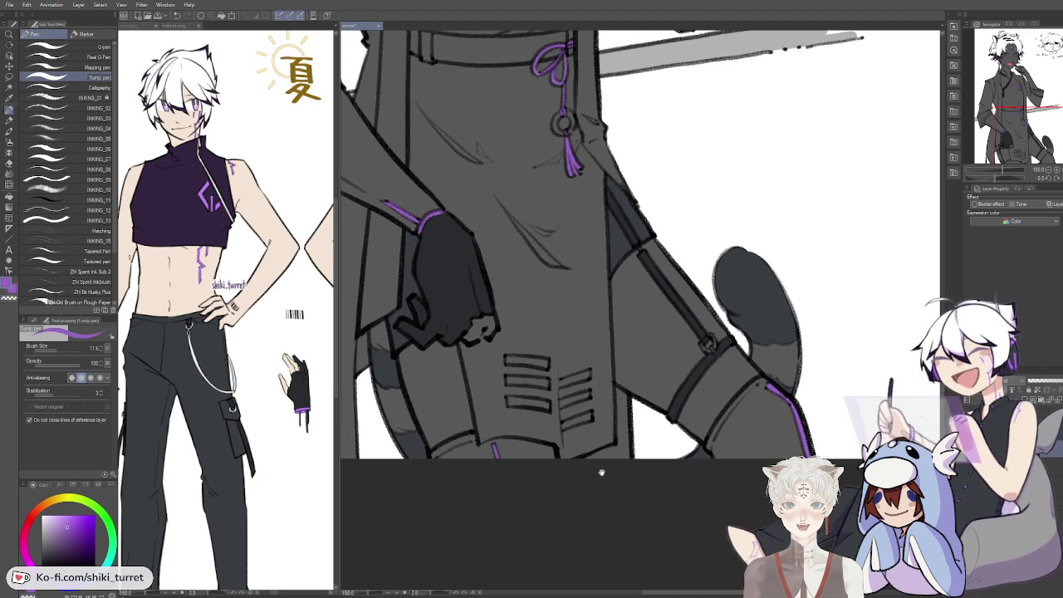
{"action": "left_click_drag", "start_coordinate": [525, 482], "coordinate": [556, 537]}
{"action": "left_click_drag", "start_coordinate": [723, 440], "coordinate": [709, 444]}
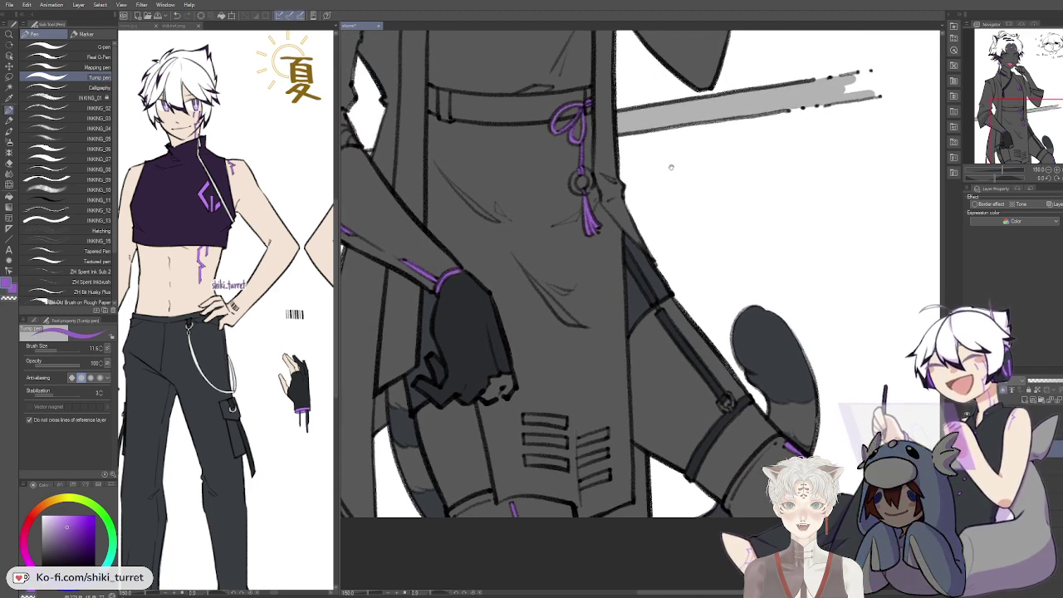
{"action": "left_click_drag", "start_coordinate": [682, 176], "coordinate": [690, 211]}
{"action": "scroll", "coordinate": [689, 210], "scroll_direction": "down", "scroll_amount": 1}
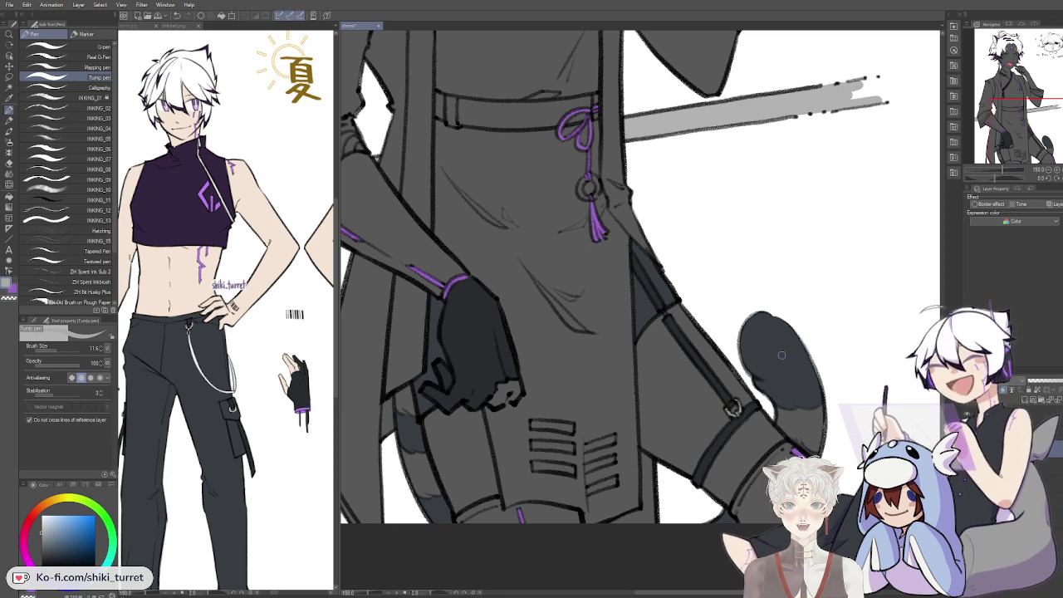
{"action": "left_click_drag", "start_coordinate": [814, 359], "coordinate": [852, 380]}
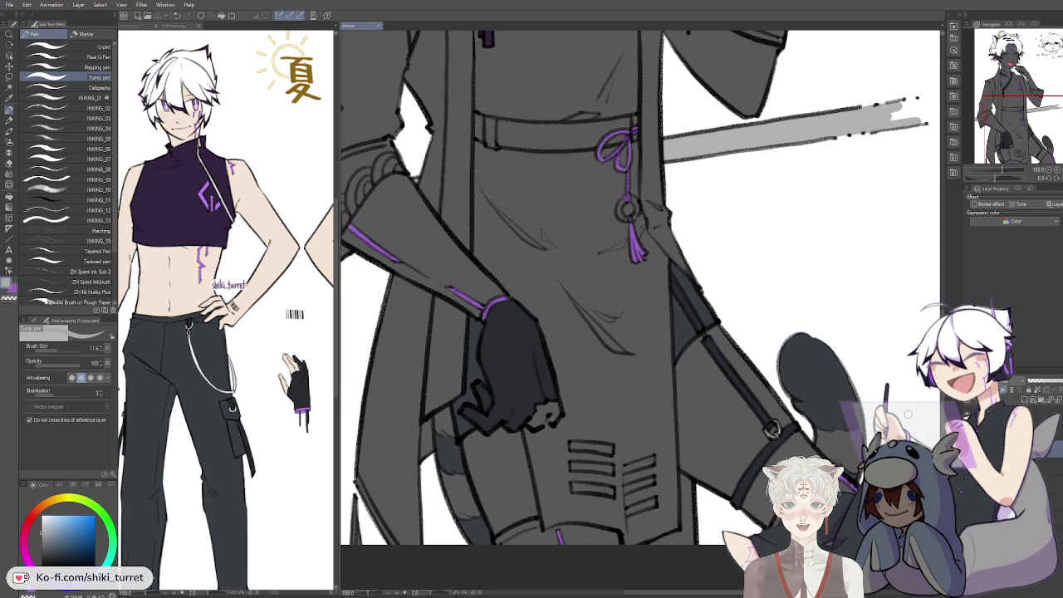
{"action": "mouse_move", "coordinate": [787, 181]}
{"action": "left_mouse_down"}
{"action": "mouse_move", "coordinate": [768, 195]}
{"action": "mouse_move", "coordinate": [866, 119]}
{"action": "left_mouse_up"}
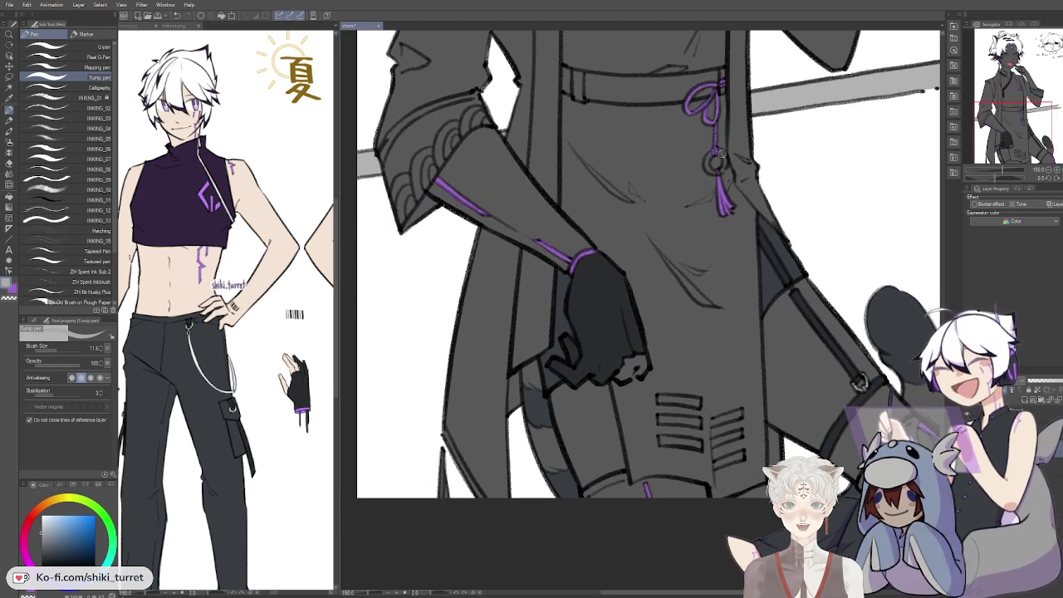
Step: Paint the pointed tassel at the coat's lower hem with the belt tassel's purple
{"action": "left_click", "coordinate": [719, 185], "text": "alt"}
{"action": "left_click_drag", "start_coordinate": [542, 328], "coordinate": [575, 278]}
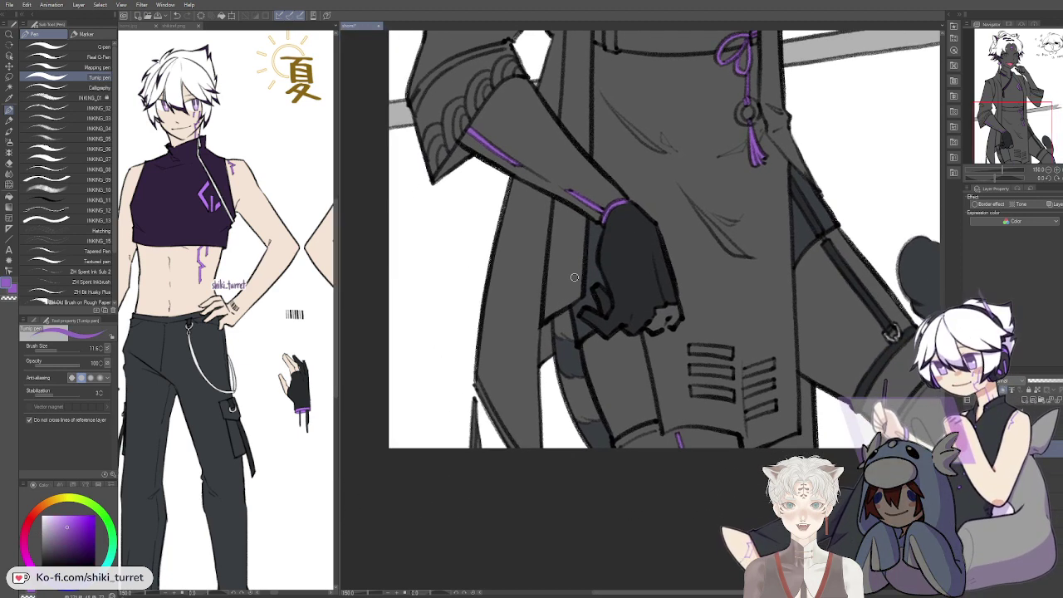
{"action": "left_click_drag", "start_coordinate": [487, 372], "coordinate": [455, 415]}
Step: Bring up the white tiger-outfit reference and colour the earring's hanging tassel with the hair's white
{"action": "left_click_drag", "start_coordinate": [811, 124], "coordinate": [747, 459]}
{"action": "left_click_drag", "start_coordinate": [629, 234], "coordinate": [709, 366]}
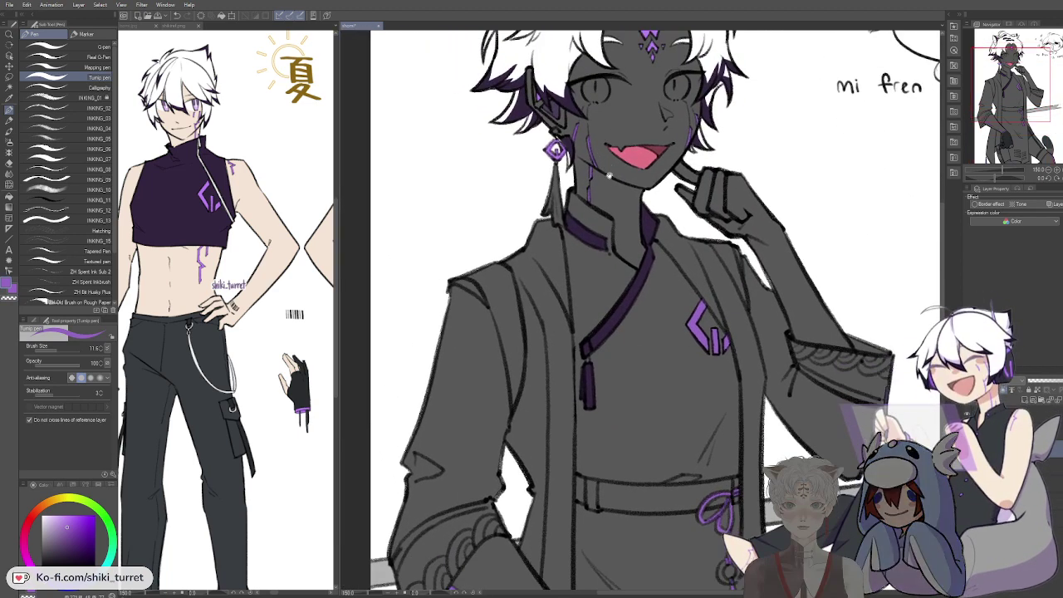
{"action": "left_click_drag", "start_coordinate": [615, 163], "coordinate": [623, 174]}
{"action": "left_click", "coordinate": [143, 30]}
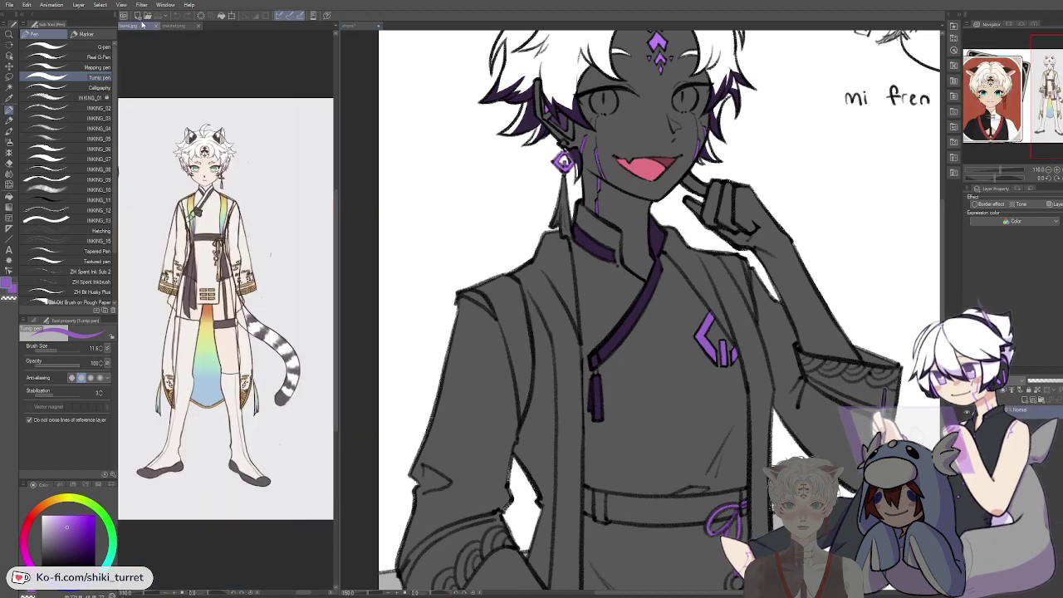
{"action": "left_click_drag", "start_coordinate": [563, 186], "coordinate": [539, 241]}
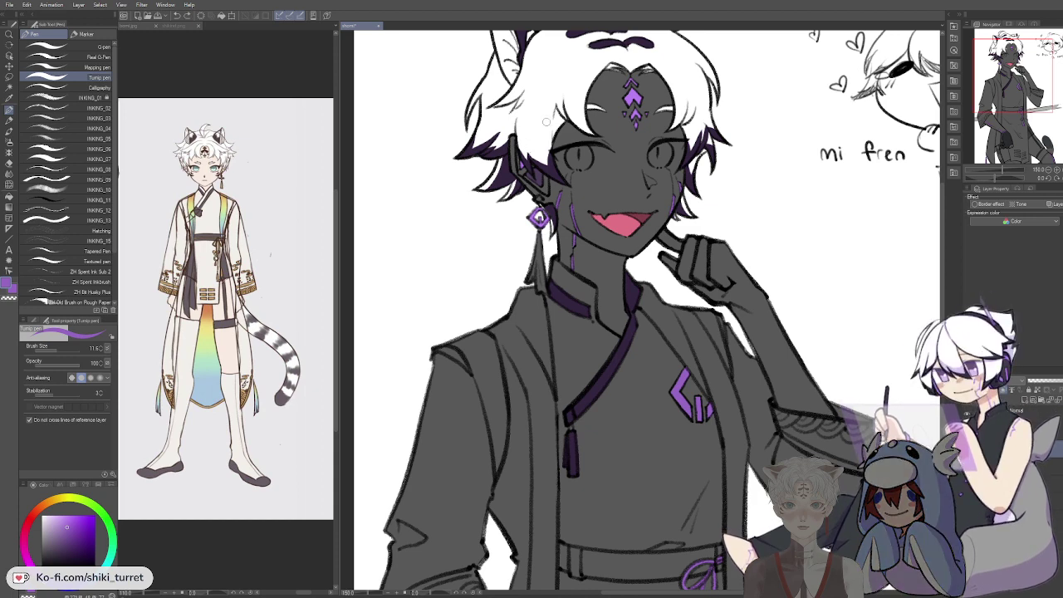
{"action": "left_click", "coordinate": [539, 142], "text": "alt"}
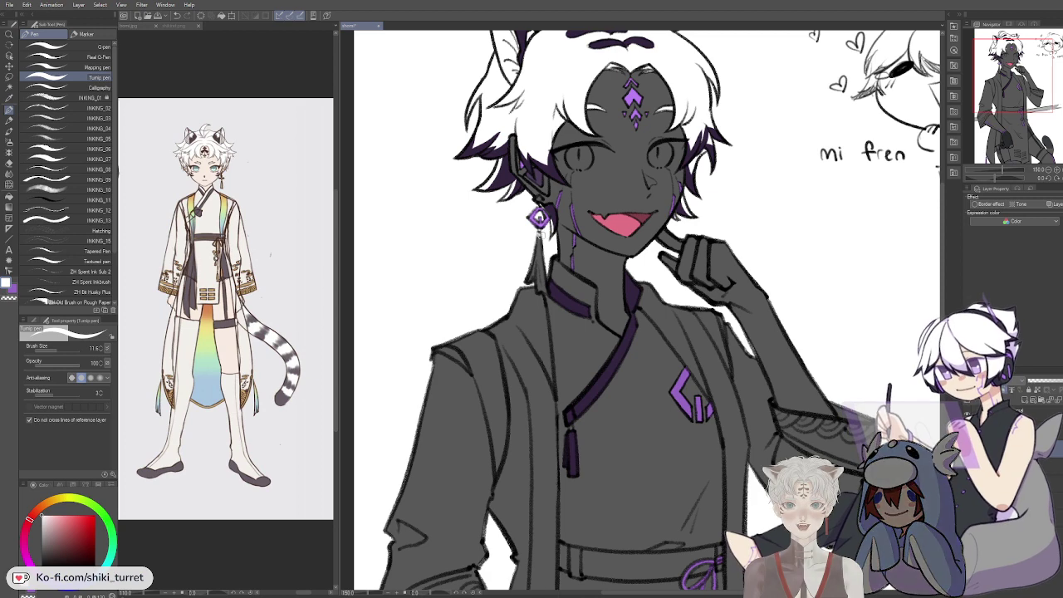
{"action": "mouse_move", "coordinate": [540, 236]}
{"action": "left_mouse_down"}
{"action": "mouse_move", "coordinate": [528, 284]}
{"action": "mouse_move", "coordinate": [541, 287]}
{"action": "left_mouse_up"}
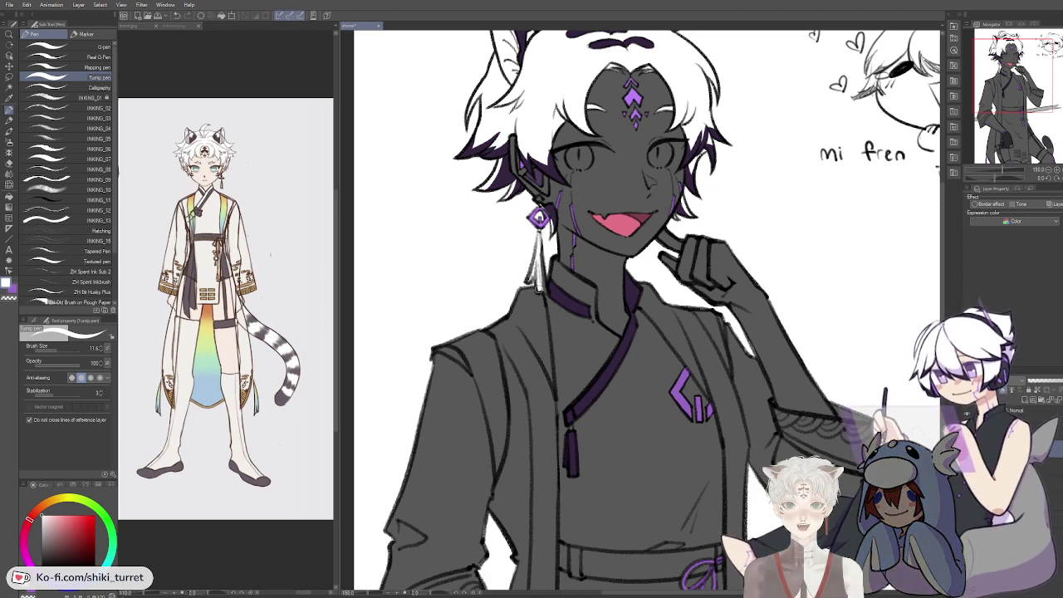
{"action": "left_click_drag", "start_coordinate": [541, 244], "coordinate": [545, 288]}
Step: Sample the gold of the reference outfit's sleeve trim and colour the ear cuff with it
{"action": "left_click_drag", "start_coordinate": [728, 210], "coordinate": [746, 307]}
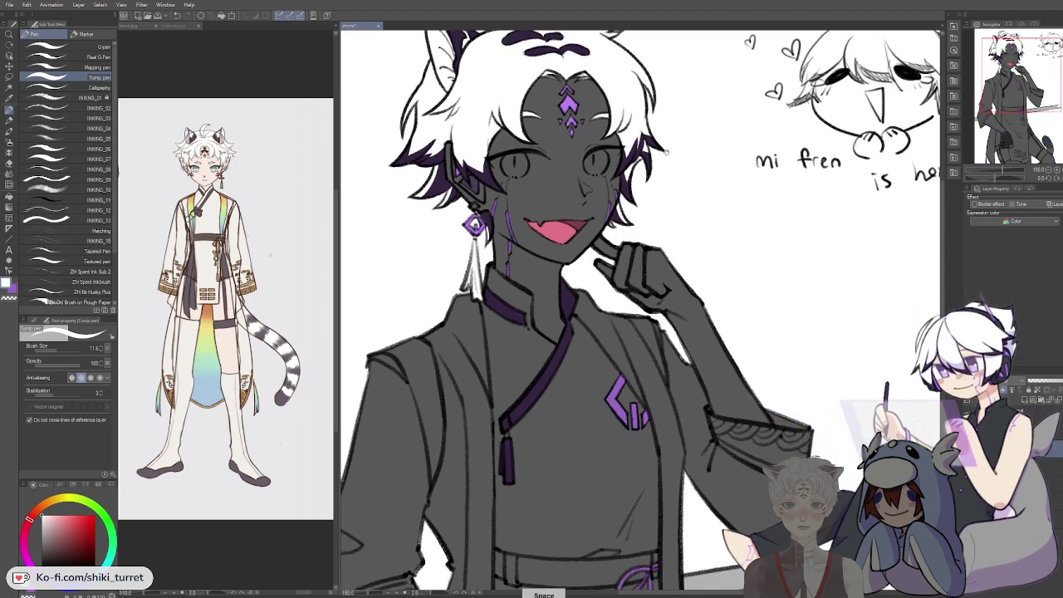
{"action": "left_click_drag", "start_coordinate": [538, 193], "coordinate": [575, 251]}
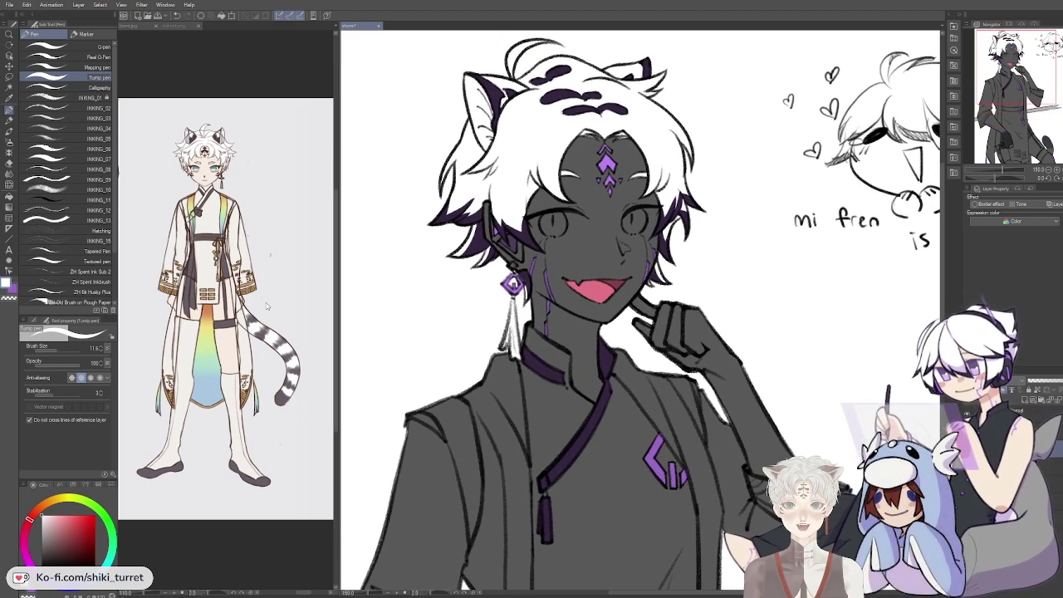
{"action": "left_click", "coordinate": [260, 276]}
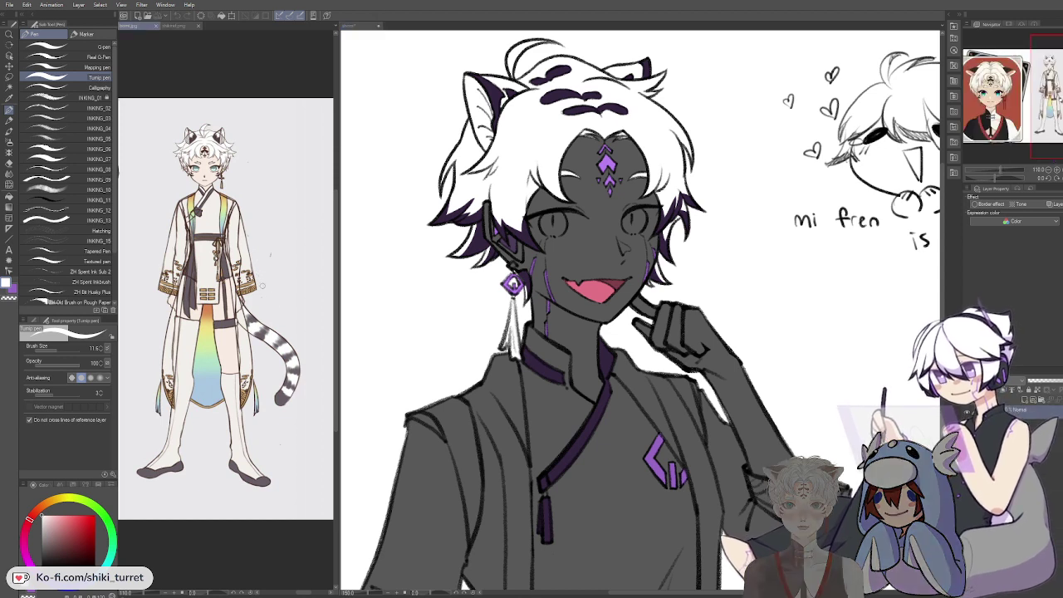
{"action": "left_click", "coordinate": [246, 291], "text": "alt"}
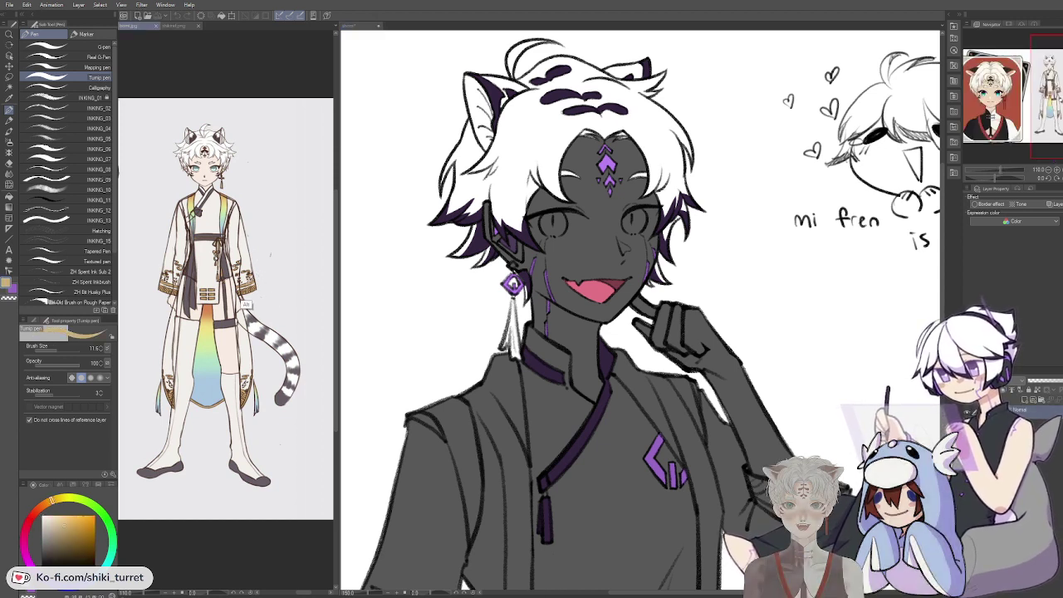
{"action": "left_click", "coordinate": [413, 259]}
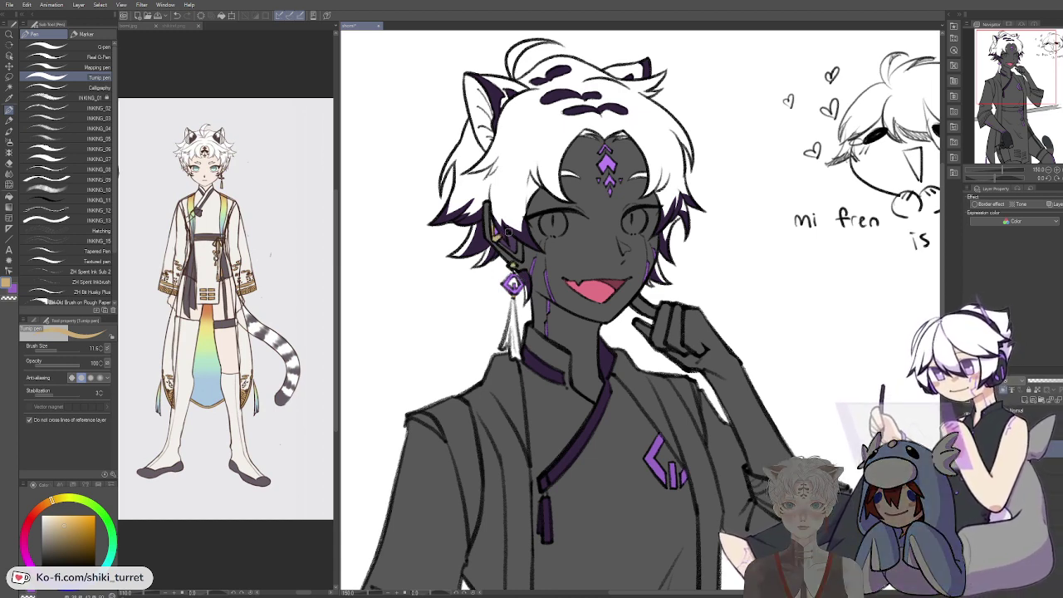
{"action": "left_click_drag", "start_coordinate": [497, 241], "coordinate": [517, 257]}
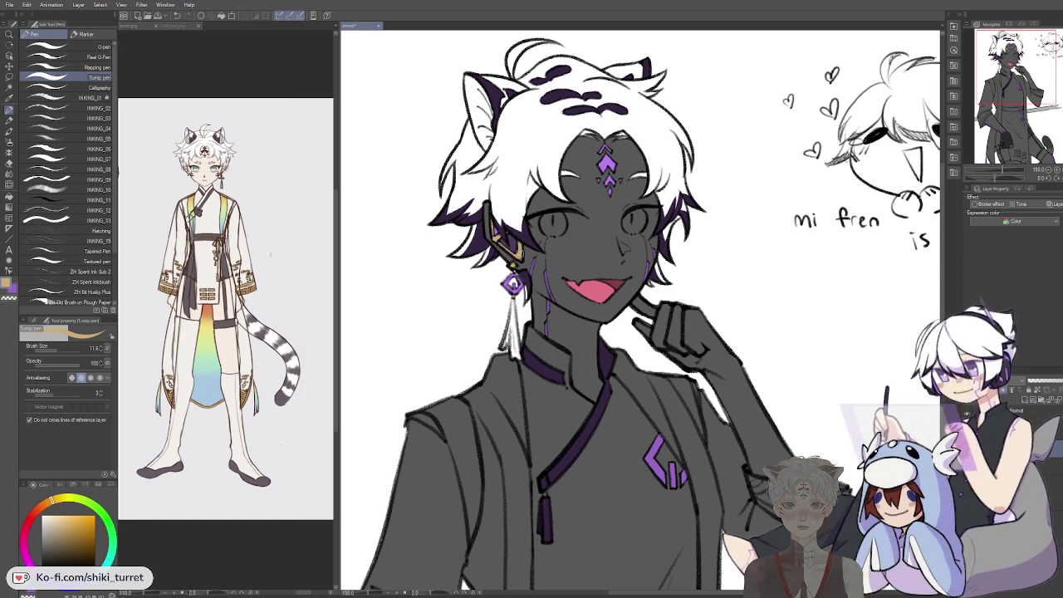
Step: Colour the scalloped border, inner rim and lower trim line of the raised arm's sleeve cuff gold
{"action": "mouse_move", "coordinate": [752, 422]}
{"action": "left_mouse_down"}
{"action": "mouse_move", "coordinate": [733, 295]}
{"action": "mouse_move", "coordinate": [761, 383]}
{"action": "mouse_move", "coordinate": [749, 318]}
{"action": "mouse_move", "coordinate": [753, 332]}
{"action": "mouse_move", "coordinate": [665, 301]}
{"action": "mouse_move", "coordinate": [623, 234]}
{"action": "mouse_move", "coordinate": [700, 248]}
{"action": "mouse_move", "coordinate": [706, 253]}
{"action": "left_mouse_up"}
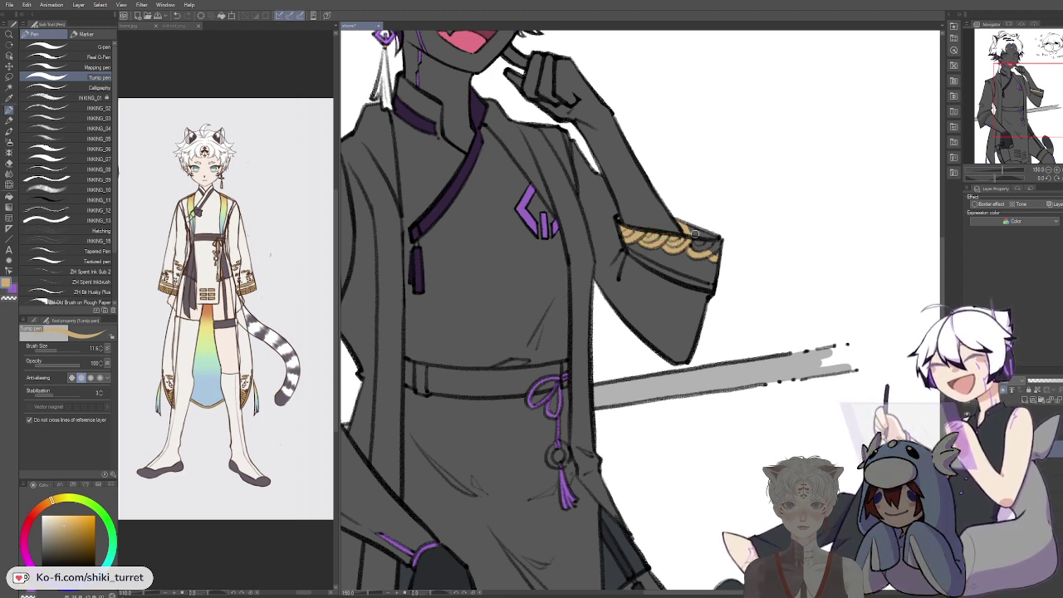
{"action": "left_click_drag", "start_coordinate": [690, 232], "coordinate": [711, 247]}
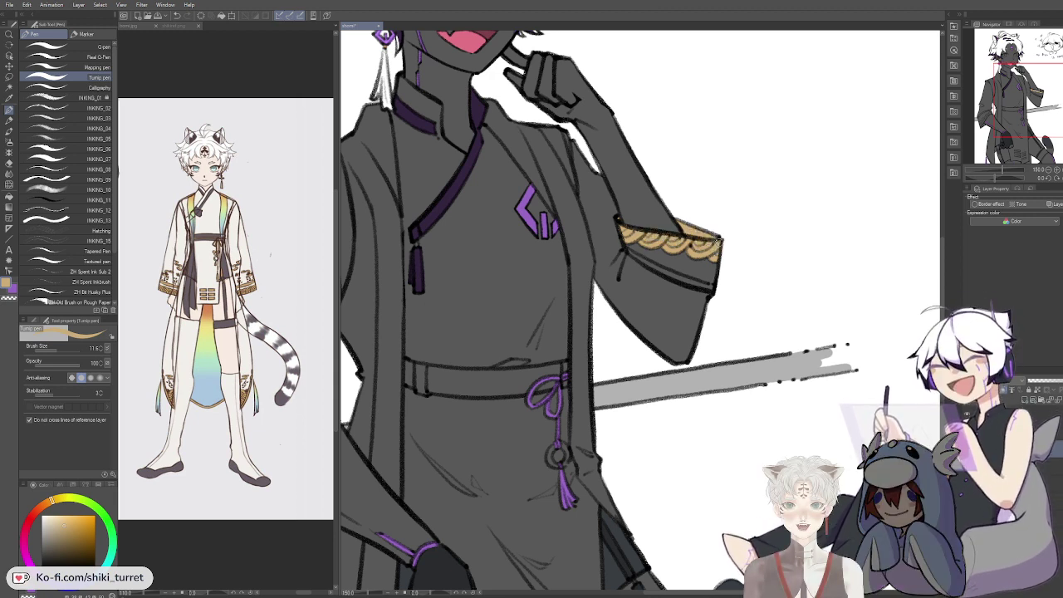
{"action": "left_click_drag", "start_coordinate": [636, 256], "coordinate": [691, 283]}
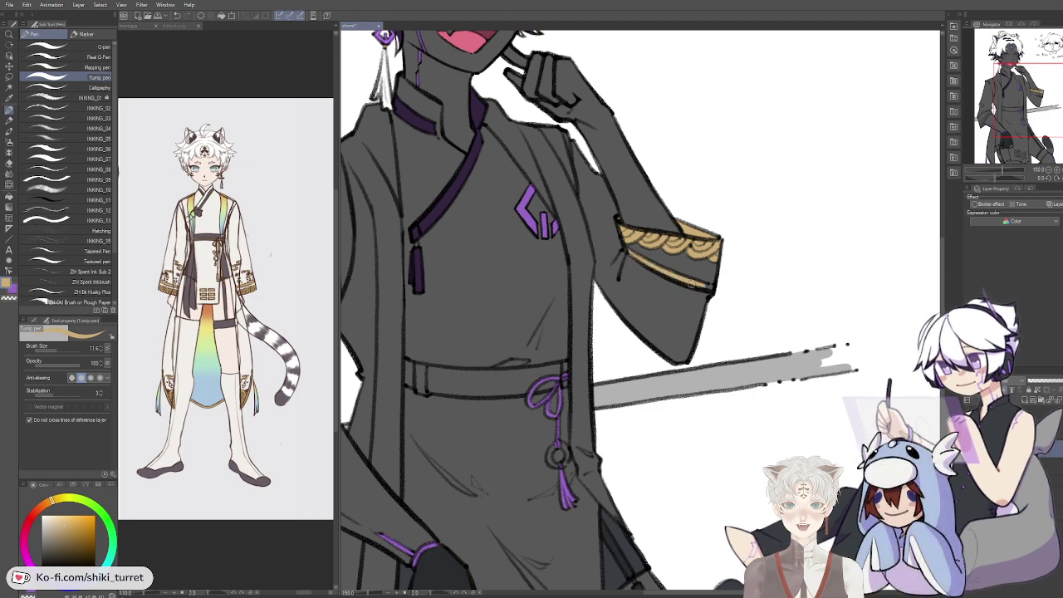
Step: Colour the lowered arm's sleeve cuff gold, filling the scalloped border and painting the trim line above it
{"action": "left_click_drag", "start_coordinate": [583, 409], "coordinate": [846, 319]}
{"action": "mouse_move", "coordinate": [642, 316]}
{"action": "left_mouse_down"}
{"action": "mouse_move", "coordinate": [672, 281]}
{"action": "mouse_move", "coordinate": [618, 278]}
{"action": "mouse_move", "coordinate": [580, 301]}
{"action": "left_mouse_up"}
{"action": "key", "text": "c"}
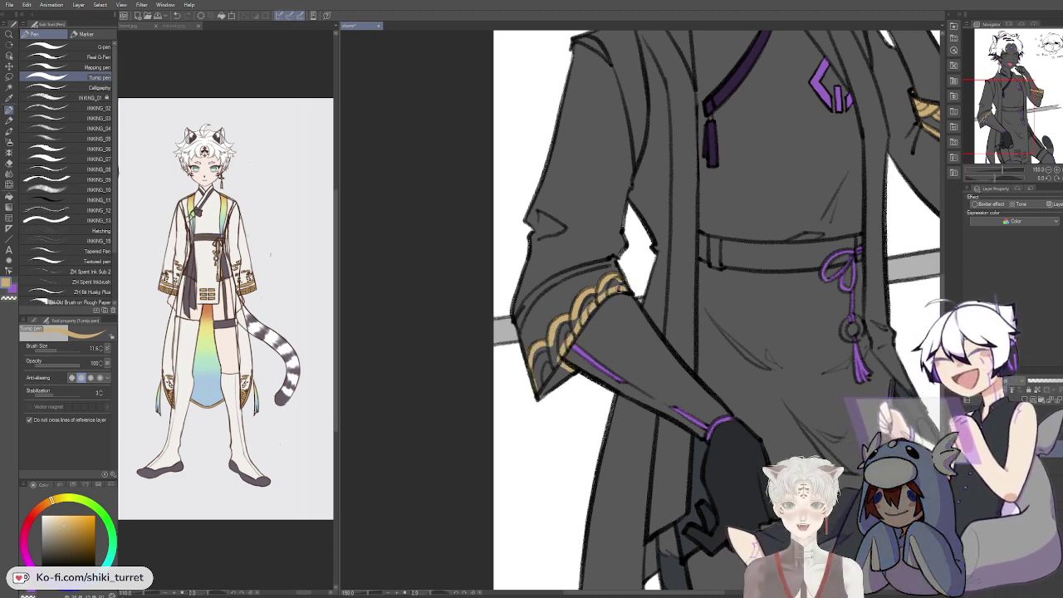
{"action": "key", "text": "g"}
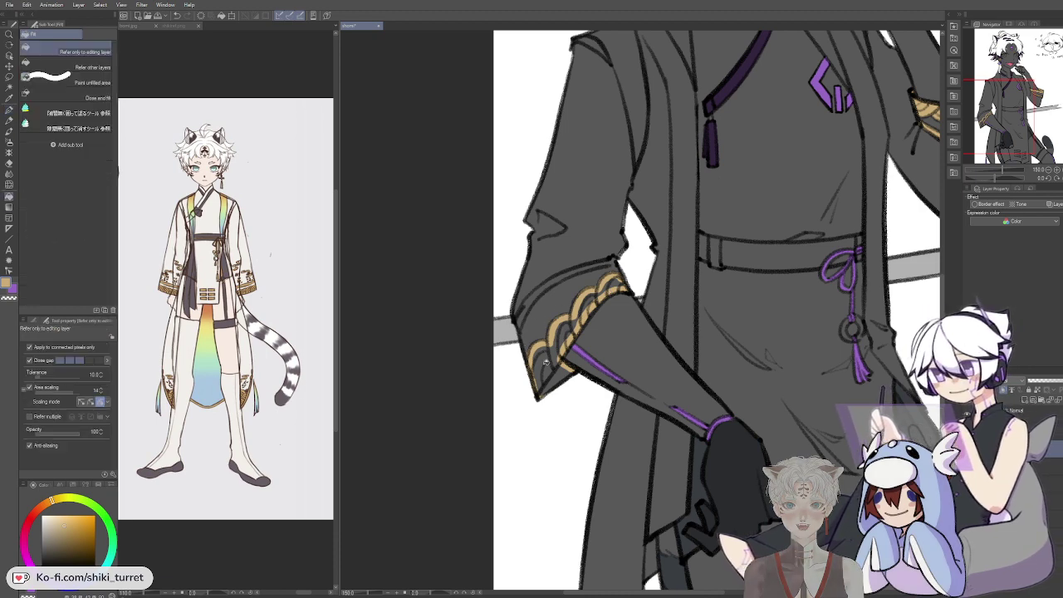
{"action": "left_click_drag", "start_coordinate": [540, 379], "coordinate": [573, 322]}
{"action": "key", "text": "p"}
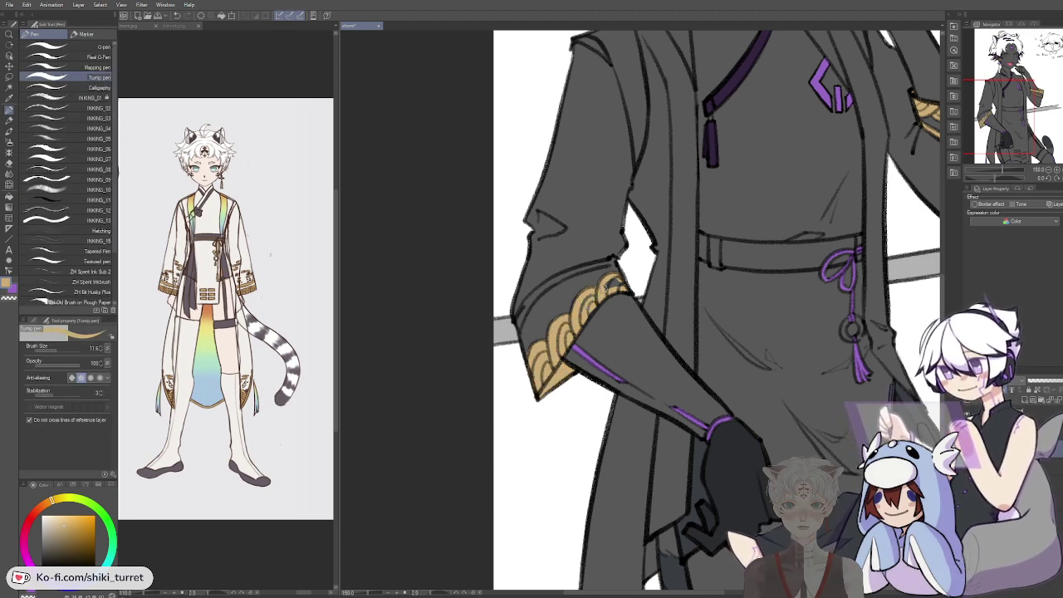
{"action": "left_click_drag", "start_coordinate": [520, 316], "coordinate": [519, 322]}
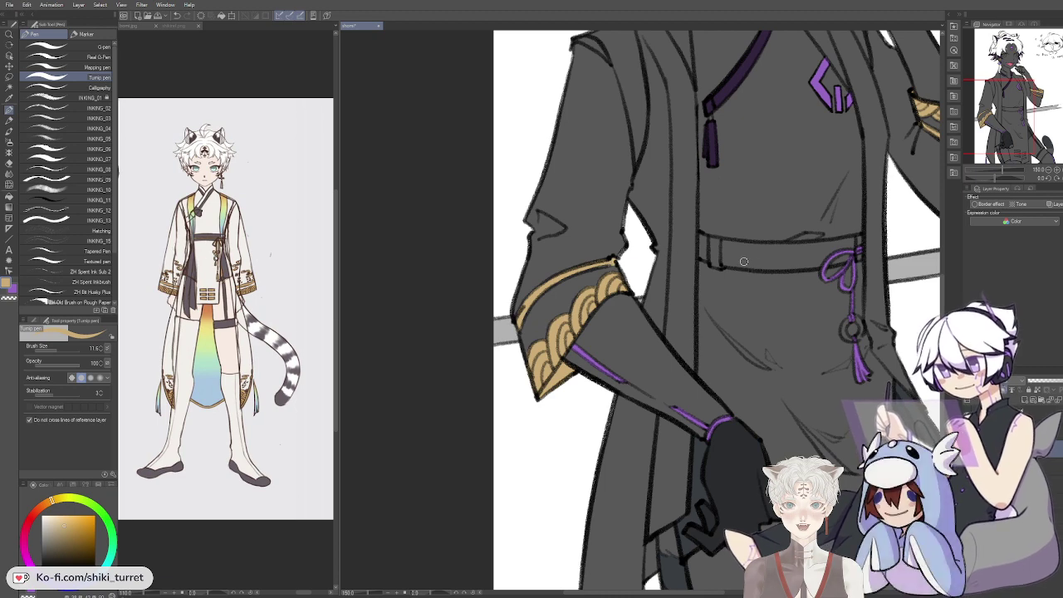
{"action": "left_click_drag", "start_coordinate": [849, 236], "coordinate": [781, 219]}
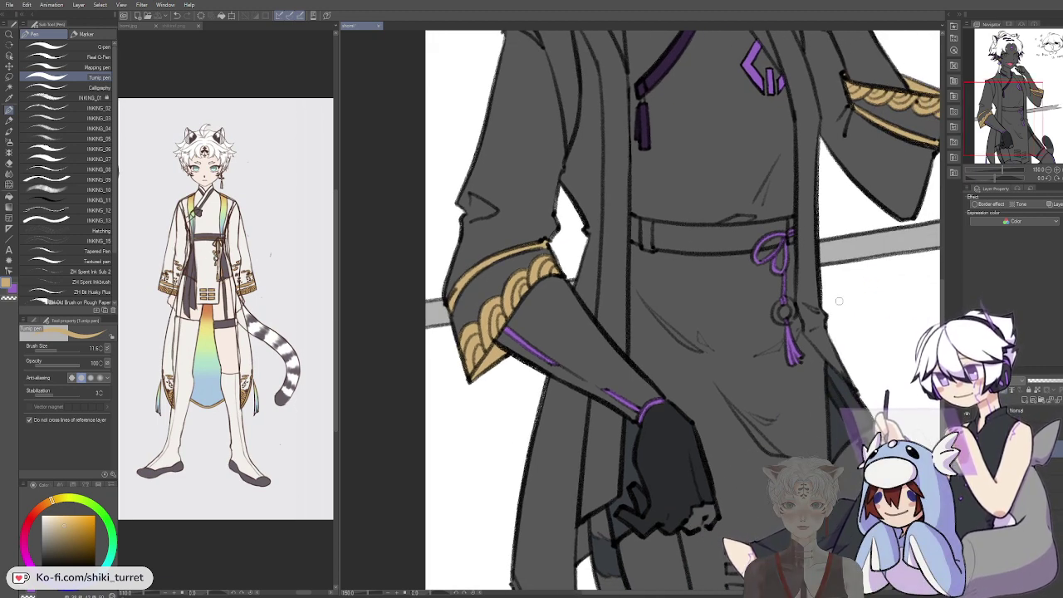
{"action": "left_click_drag", "start_coordinate": [847, 370], "coordinate": [754, 376]}
{"action": "mouse_move", "coordinate": [784, 304]}
{"action": "left_mouse_down"}
{"action": "mouse_move", "coordinate": [801, 268]}
{"action": "mouse_move", "coordinate": [747, 256]}
{"action": "mouse_move", "coordinate": [752, 233]}
{"action": "left_mouse_up"}
{"action": "left_click", "coordinate": [558, 444], "text": "alt"}
{"action": "left_click", "coordinate": [227, 290]}
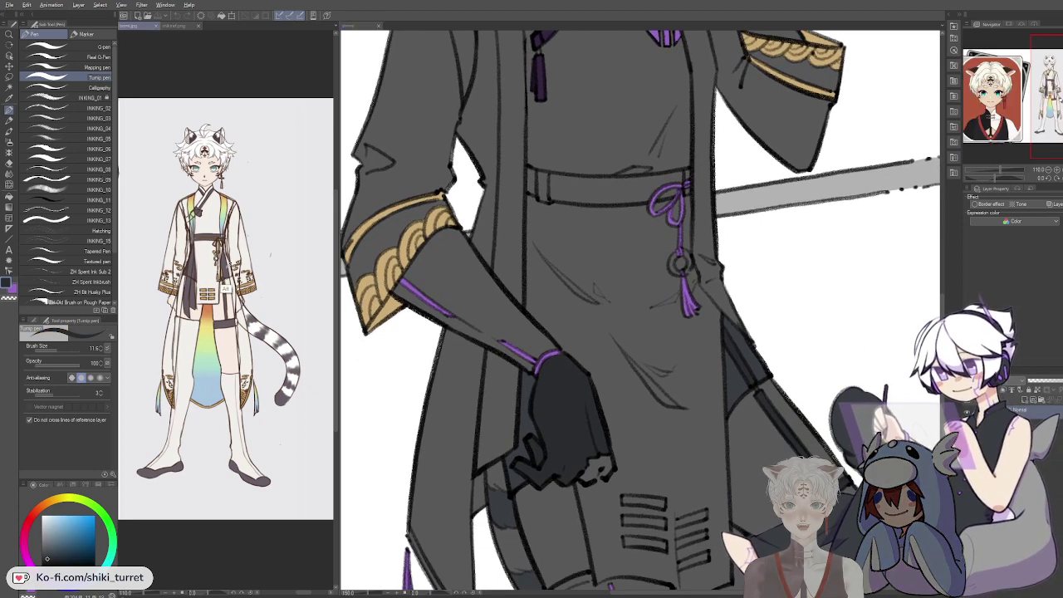
{"action": "left_click", "coordinate": [225, 284], "text": "alt"}
{"action": "left_click", "coordinate": [405, 429]}
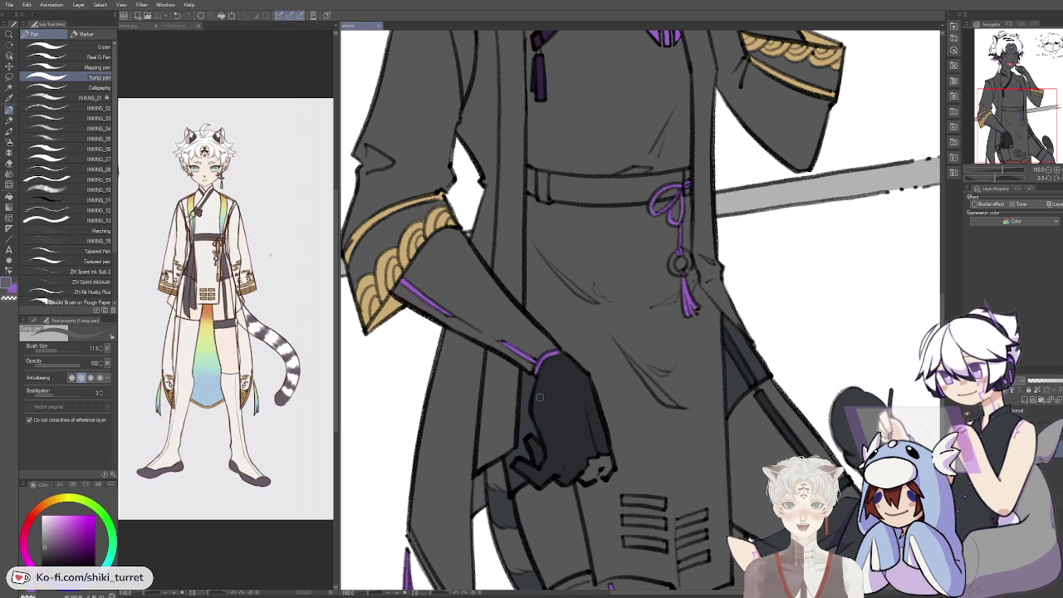
{"action": "left_click_drag", "start_coordinate": [540, 399], "coordinate": [552, 414]}
{"action": "key", "text": "ctrl+z"}
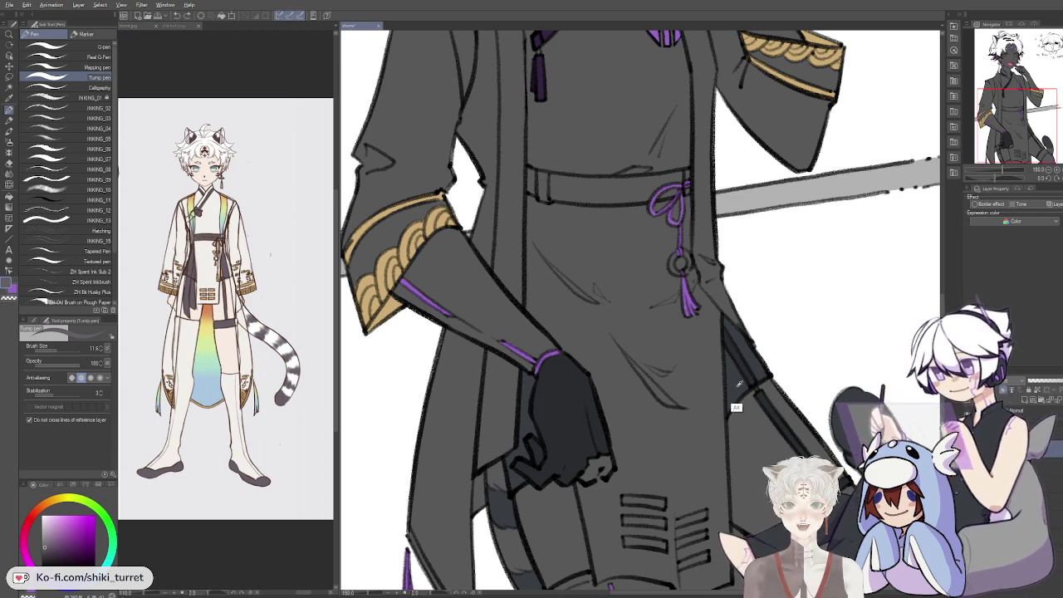
Step: Check which layer holds the flat accents, then fill the waist belt on it with the shorts' dark blue-grey
{"action": "scroll", "coordinate": [523, 230], "scroll_direction": "up", "scroll_amount": 1}
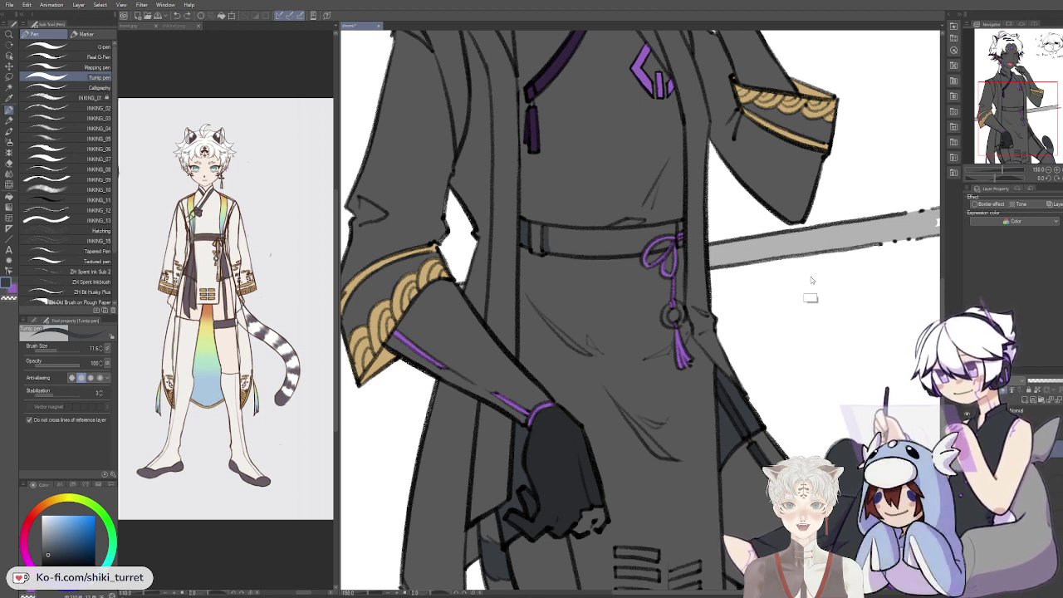
{"action": "left_click", "coordinate": [967, 449]}
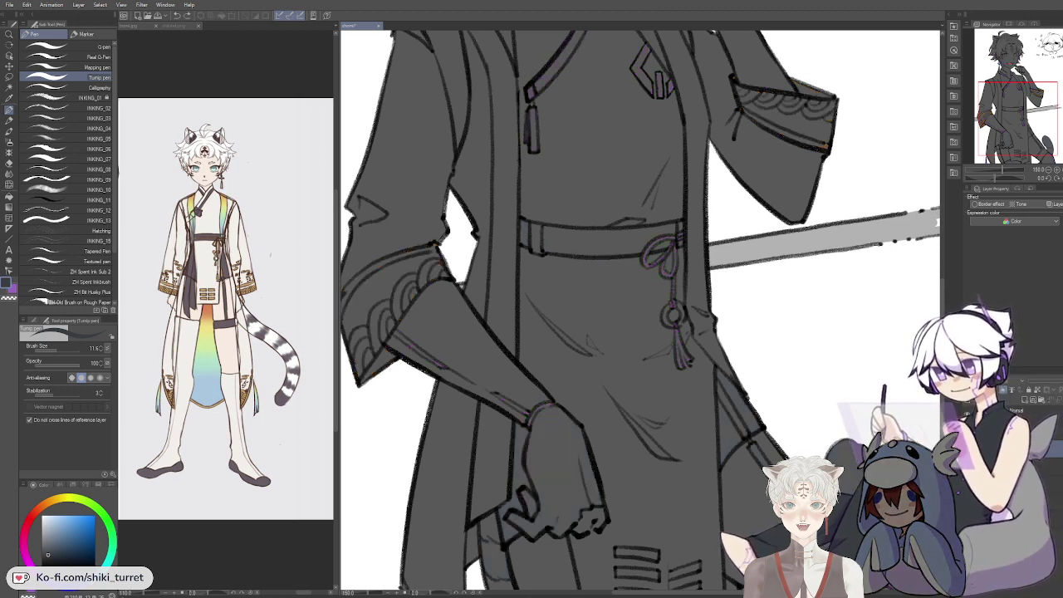
{"action": "left_click", "coordinate": [967, 449]}
{"action": "left_click", "coordinate": [1024, 466]}
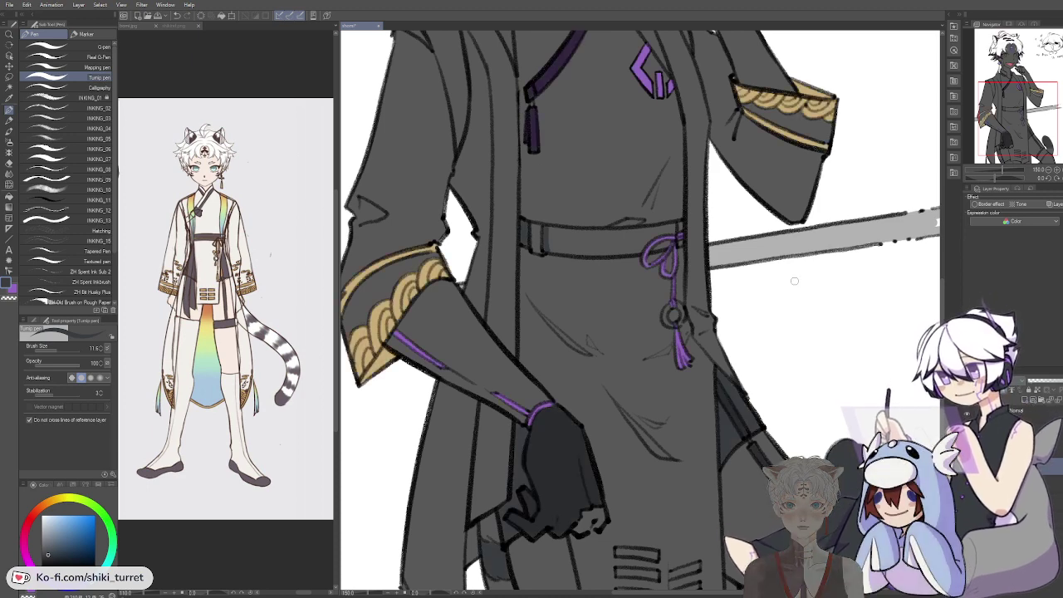
{"action": "left_click_drag", "start_coordinate": [545, 248], "coordinate": [663, 248]}
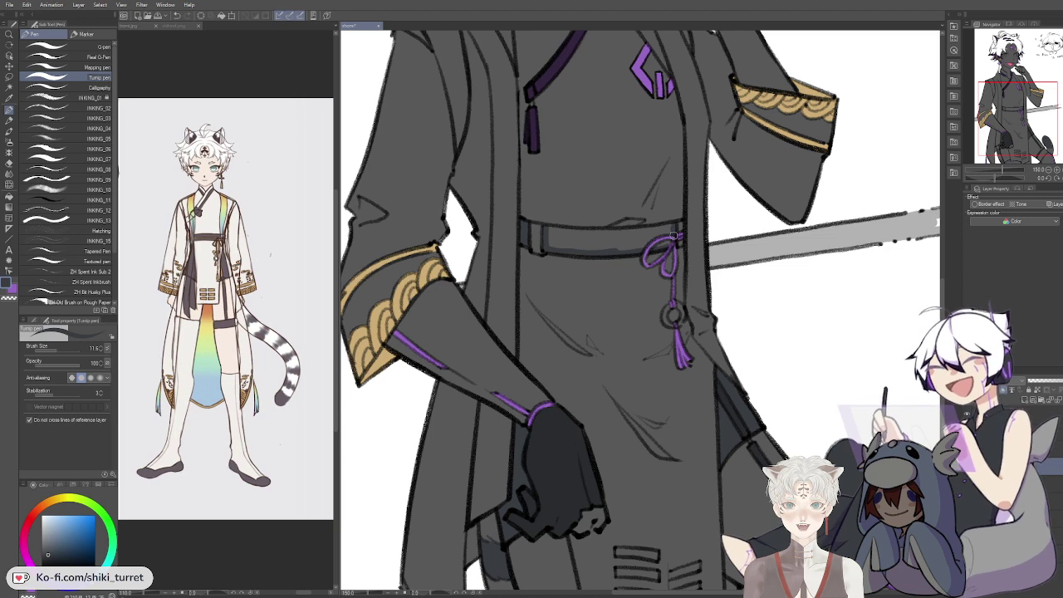
{"action": "left_click_drag", "start_coordinate": [545, 231], "coordinate": [669, 225]}
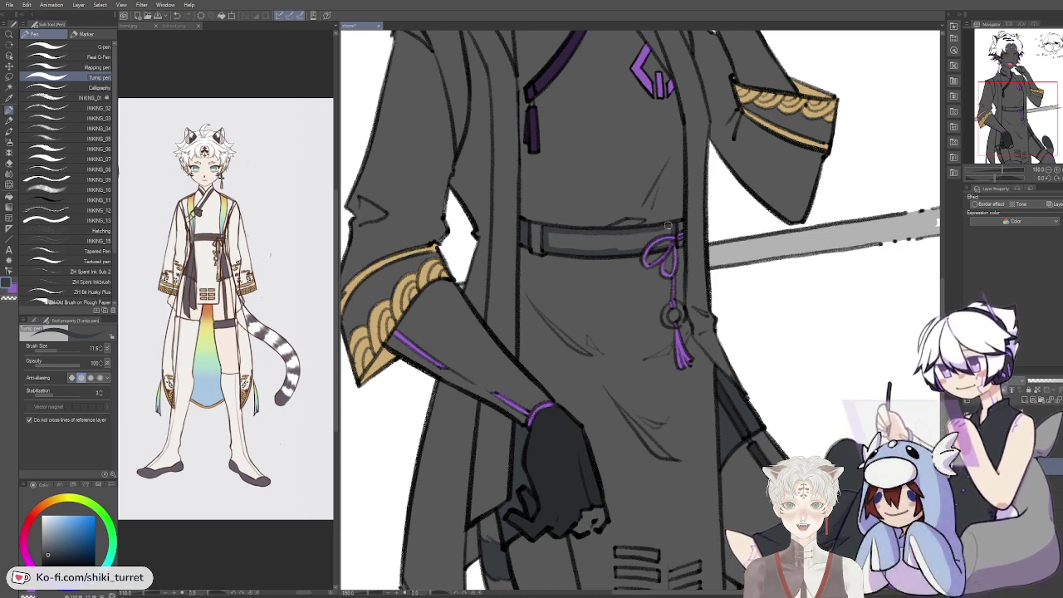
{"action": "key", "text": "g"}
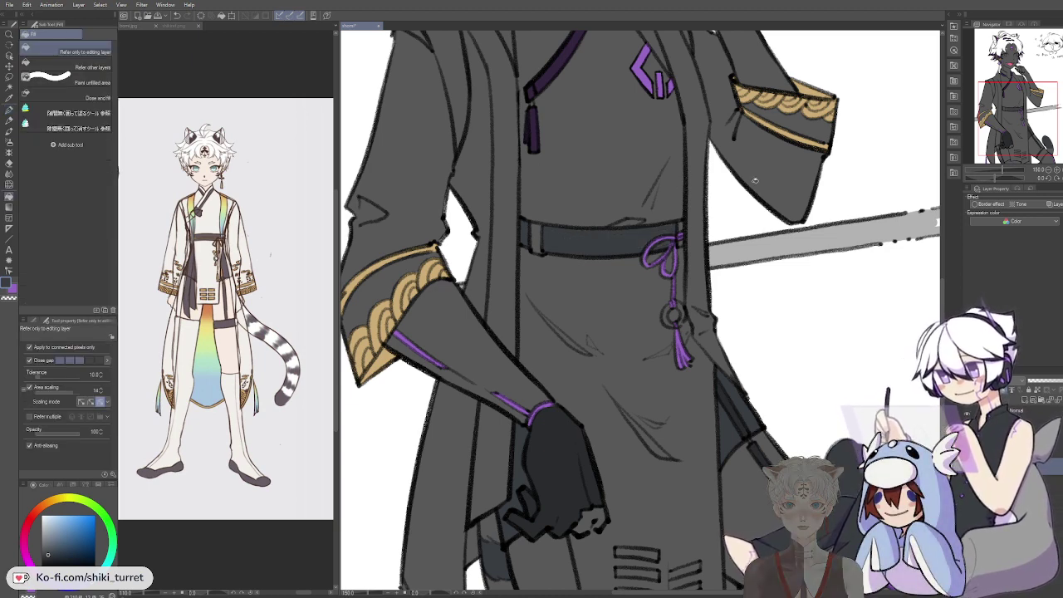
{"action": "key", "text": "p"}
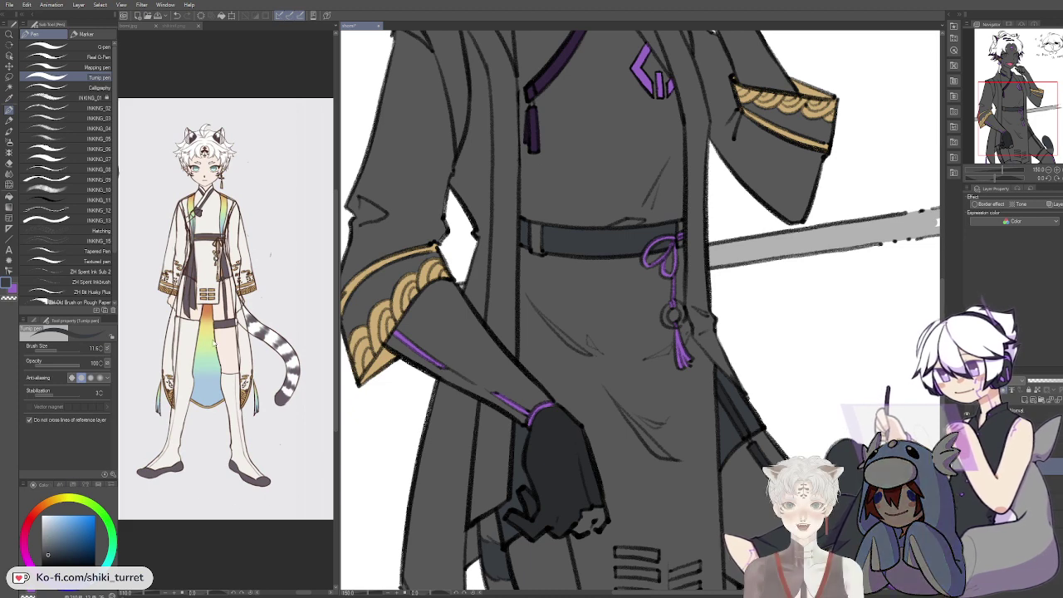
Step: Sample the thigh strap ring's light grey and colour the belt loops with it
{"action": "left_click_drag", "start_coordinate": [821, 512], "coordinate": [755, 367]}
{"action": "left_click", "coordinate": [752, 396], "text": "alt"}
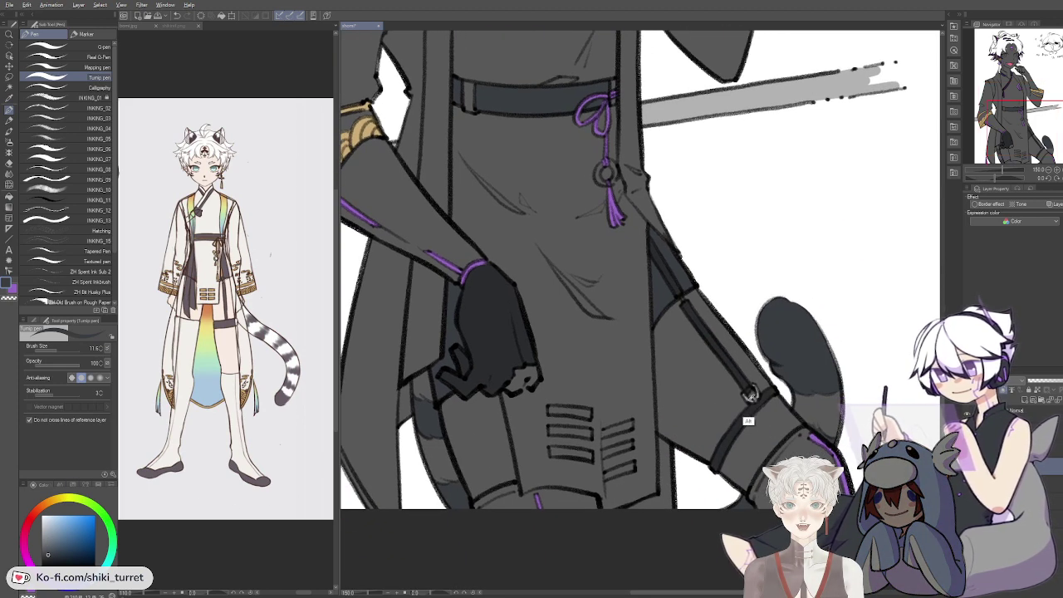
{"action": "left_click", "coordinate": [752, 396], "text": "alt"}
{"action": "left_click_drag", "start_coordinate": [605, 156], "coordinate": [643, 291]}
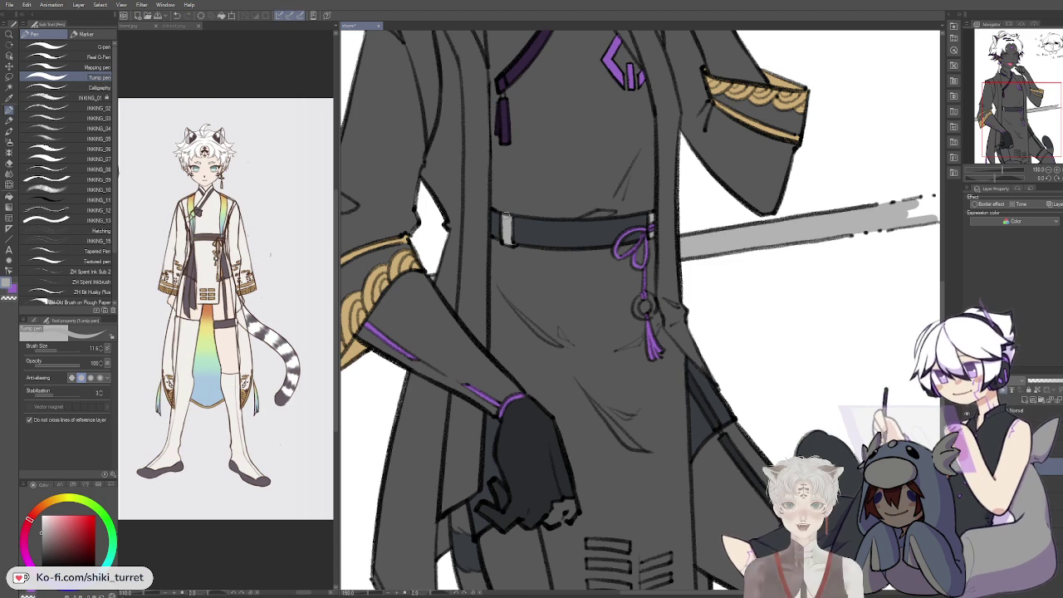
Step: Choose a muted jade green and colour the ring hanging between the belt cord and its tassel
{"action": "left_click_drag", "start_coordinate": [817, 263], "coordinate": [833, 296]}
{"action": "left_click_drag", "start_coordinate": [702, 314], "coordinate": [718, 231]}
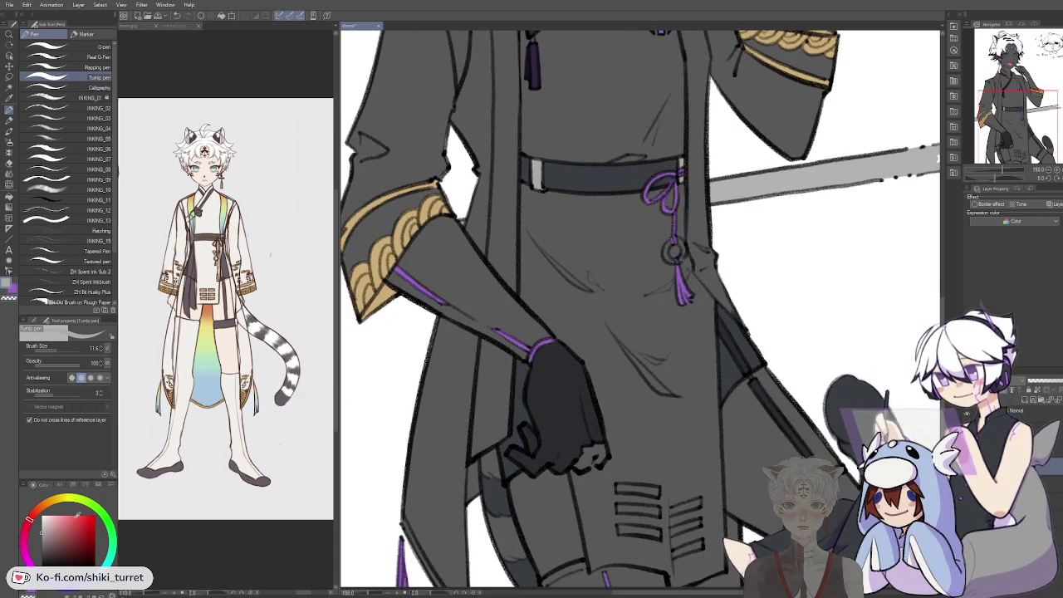
{"action": "left_click", "coordinate": [112, 535]}
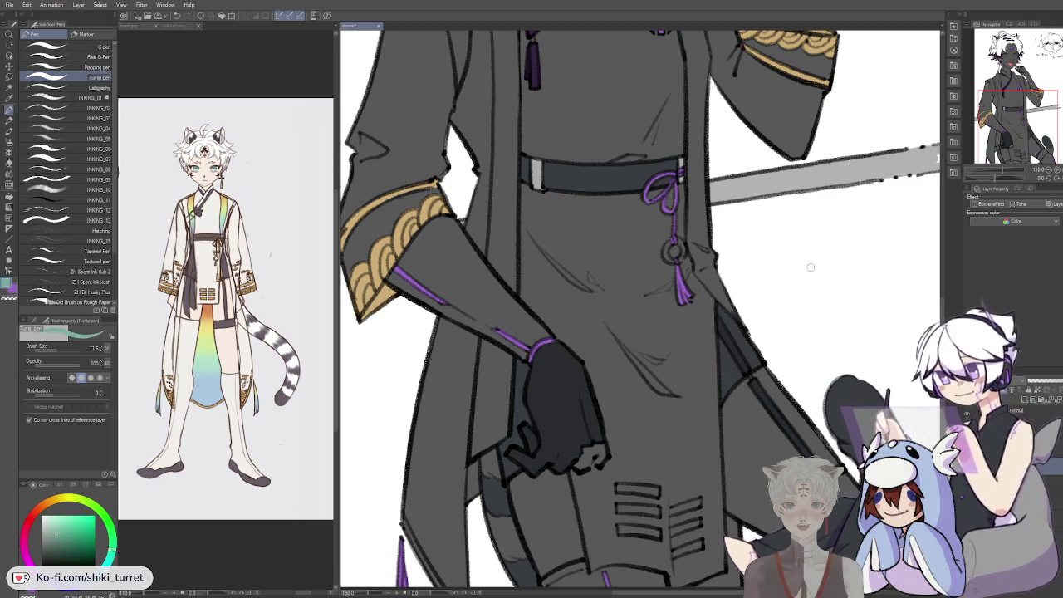
{"action": "mouse_move", "coordinate": [671, 242]}
{"action": "left_mouse_down"}
{"action": "mouse_move", "coordinate": [668, 261]}
{"action": "mouse_move", "coordinate": [674, 246]}
{"action": "left_mouse_up"}
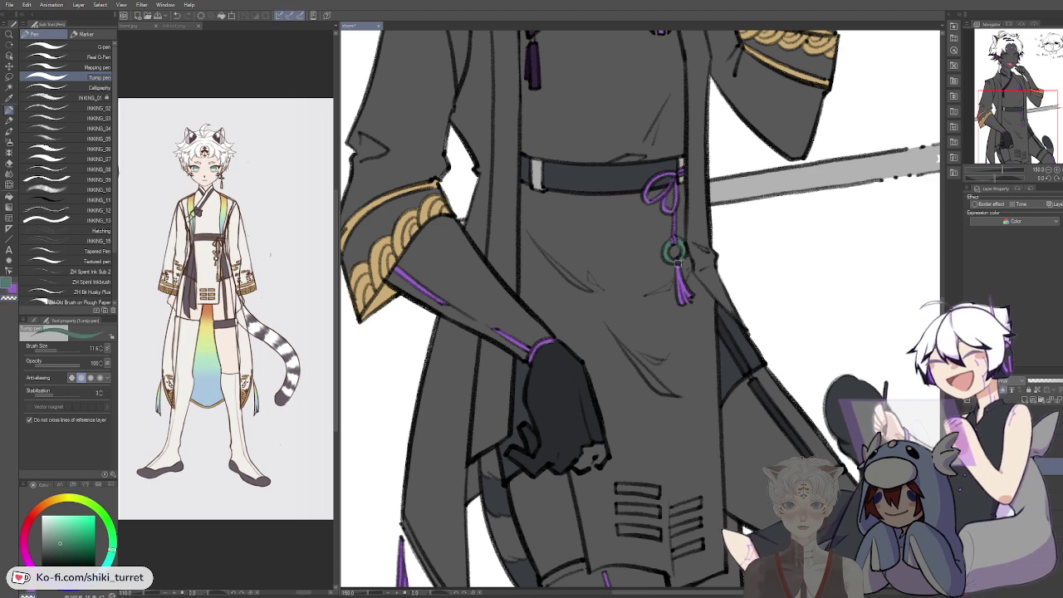
Step: Sample white and colour the light bands of the tail behind the lowered hand and beside the raised knee
{"action": "left_click_drag", "start_coordinate": [789, 211], "coordinate": [774, 297]}
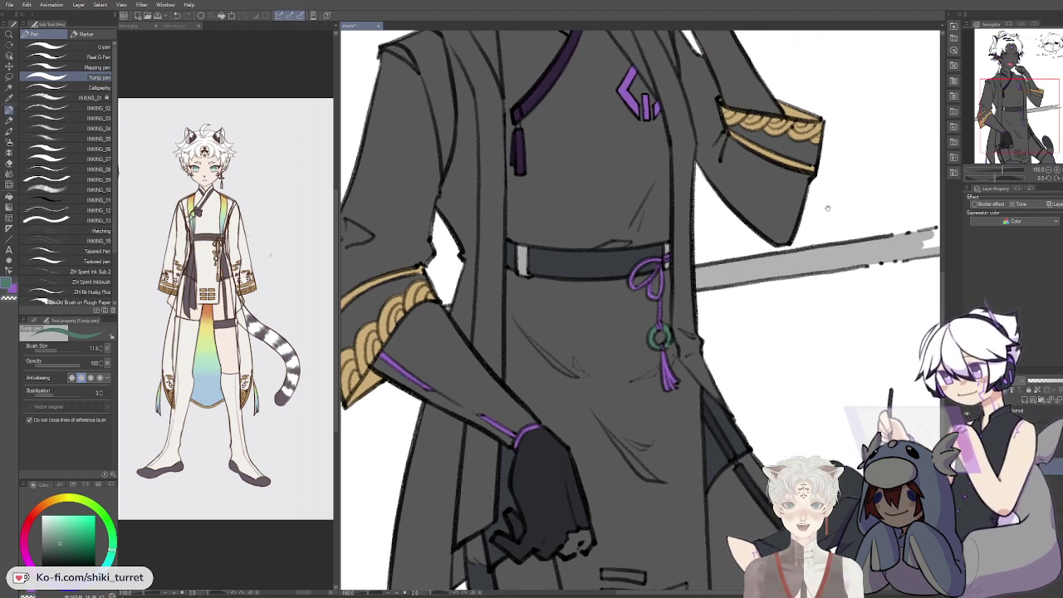
{"action": "left_click_drag", "start_coordinate": [672, 96], "coordinate": [690, 221]}
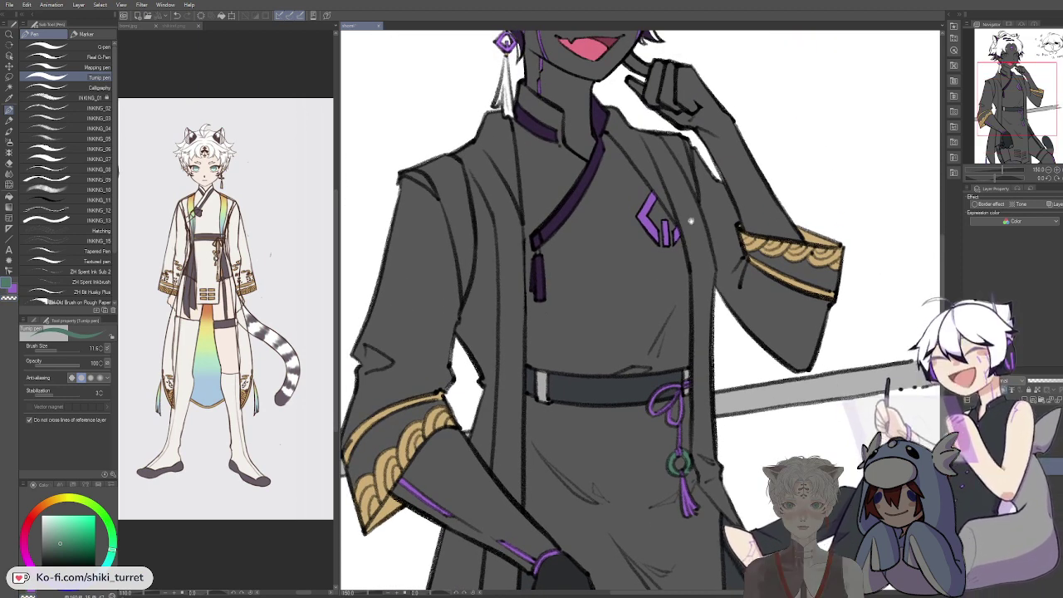
{"action": "left_click_drag", "start_coordinate": [609, 467], "coordinate": [637, 136]}
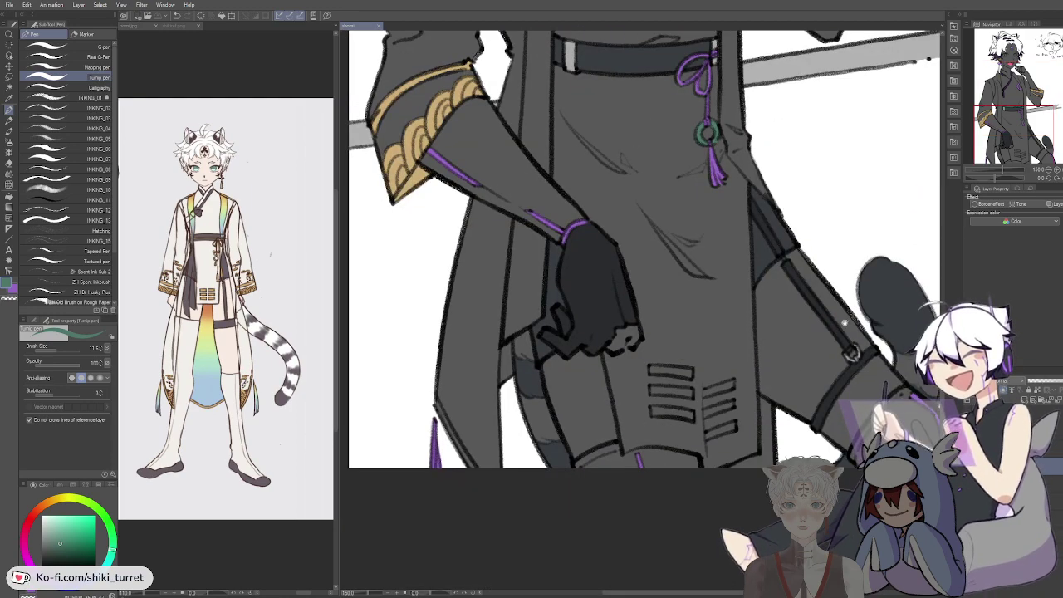
{"action": "left_click_drag", "start_coordinate": [845, 322], "coordinate": [703, 499]}
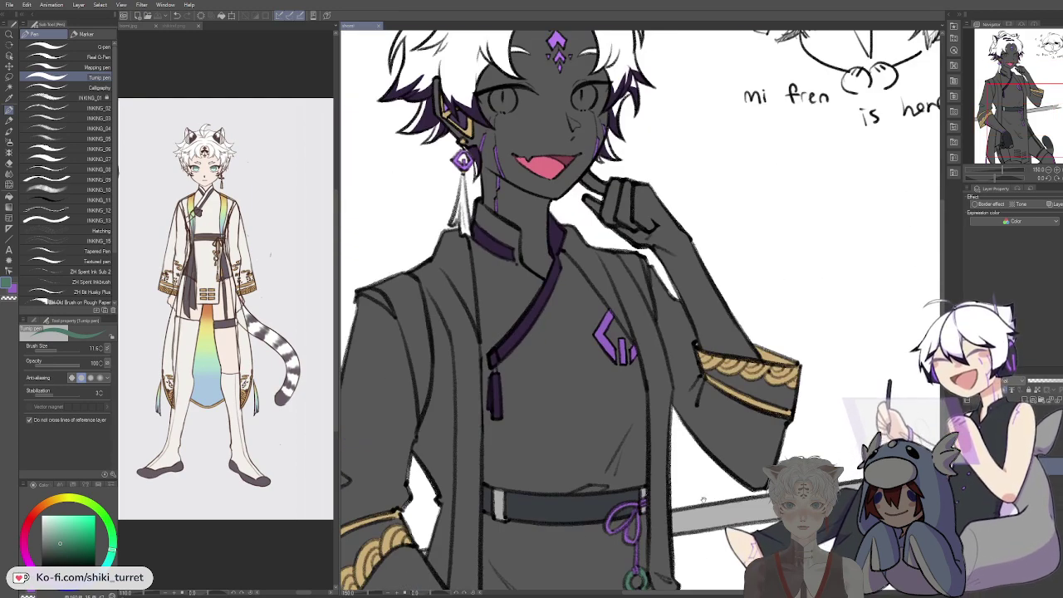
{"action": "left_click", "coordinate": [704, 498], "text": "alt"}
{"action": "left_click_drag", "start_coordinate": [555, 416], "coordinate": [574, 31]}
{"action": "left_click_drag", "start_coordinate": [545, 244], "coordinate": [553, 117]}
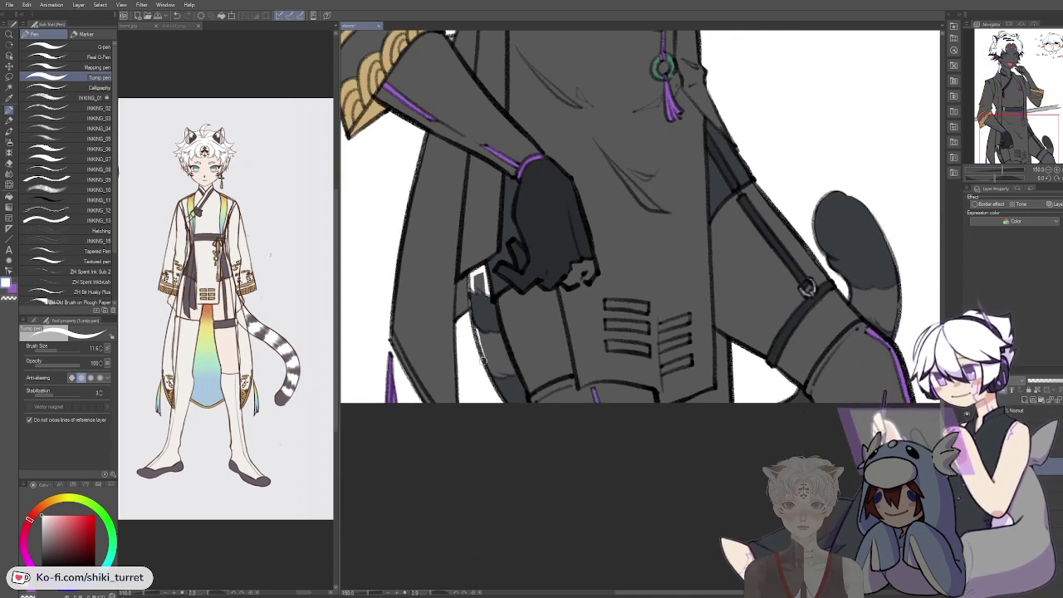
{"action": "key", "text": "g"}
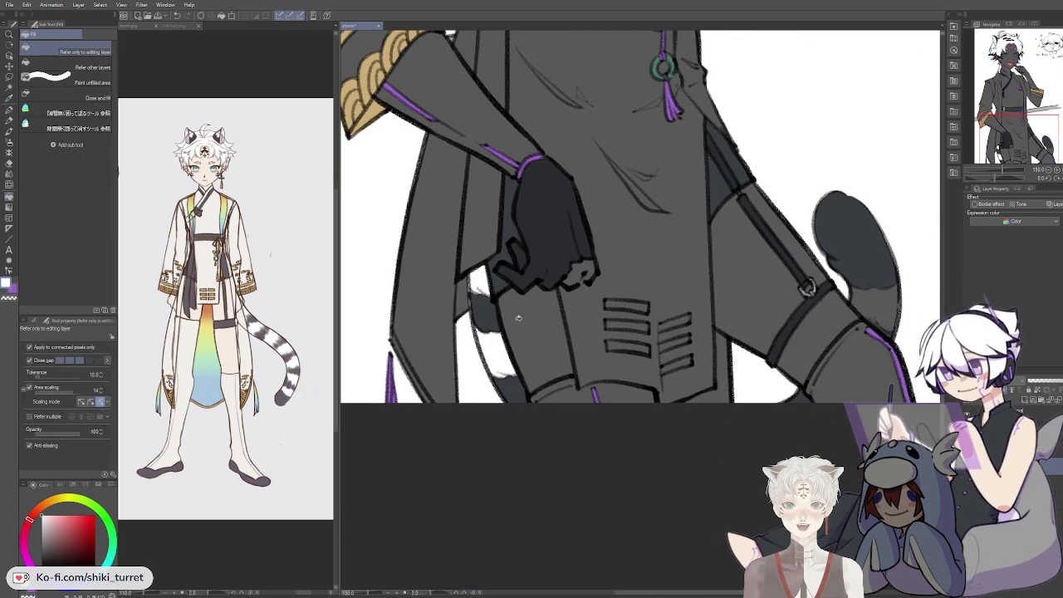
{"action": "left_click_drag", "start_coordinate": [834, 395], "coordinate": [686, 396]}
{"action": "key", "text": "p"}
{"action": "left_click_drag", "start_coordinate": [705, 289], "coordinate": [717, 314]}
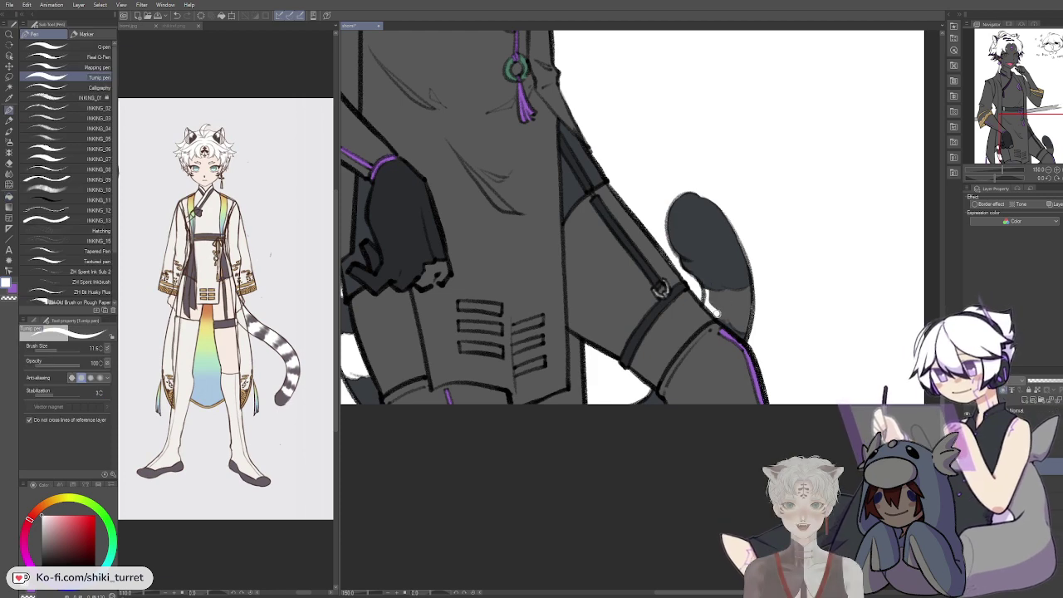
Step: Sample the sleeve cuff's gold and colour the six horizontal bars near the hem of the tunic's front panel
{"action": "key", "text": "/"}
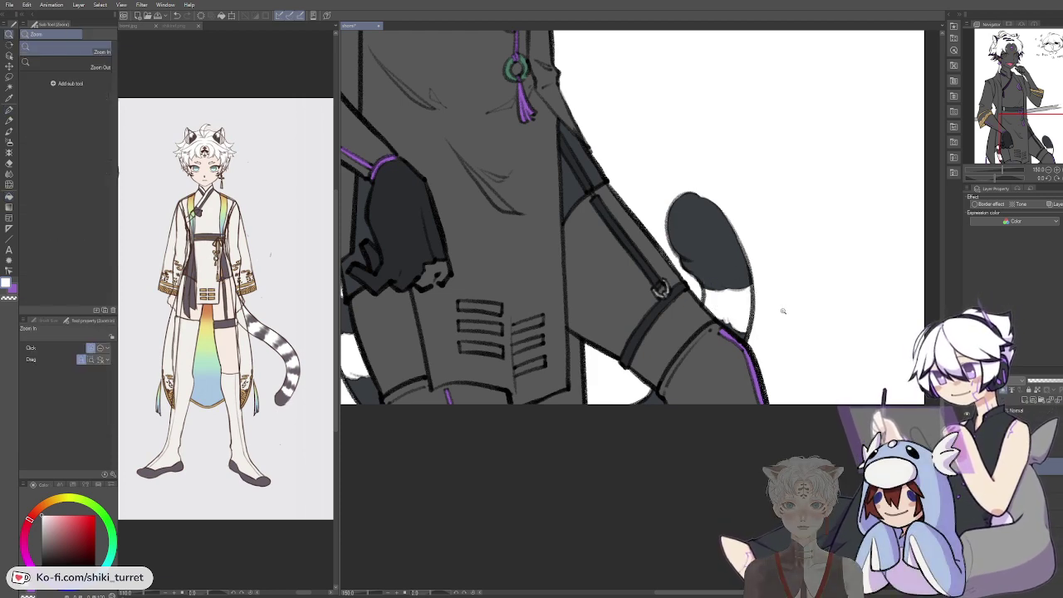
{"action": "left_click", "coordinate": [798, 313], "text": "alt"}
{"action": "left_click", "coordinate": [798, 313], "text": "alt"}
{"action": "left_click_drag", "start_coordinate": [820, 285], "coordinate": [823, 406]}
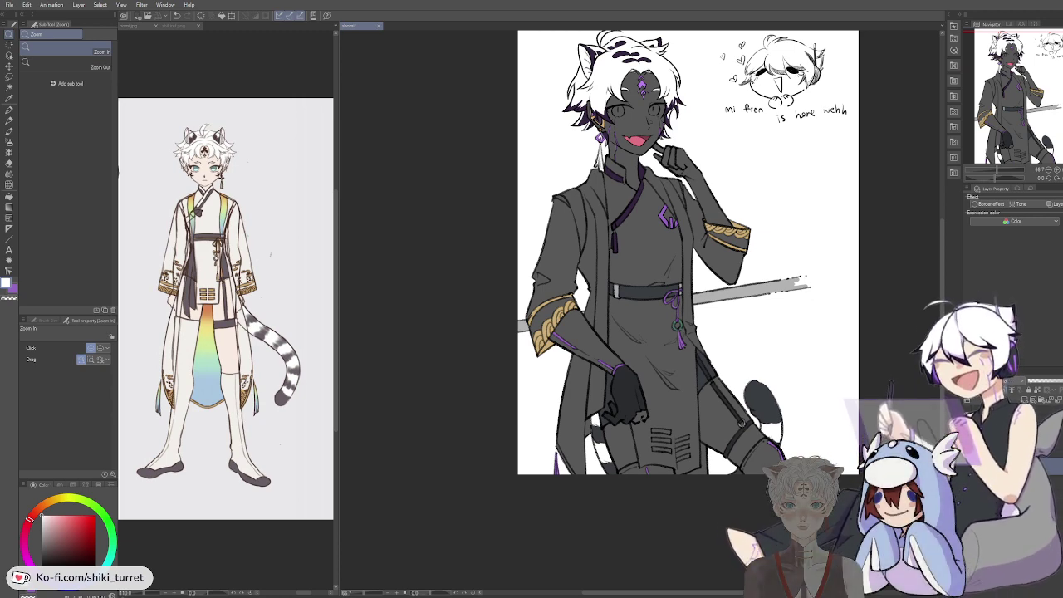
{"action": "left_click_drag", "start_coordinate": [828, 355], "coordinate": [787, 349]}
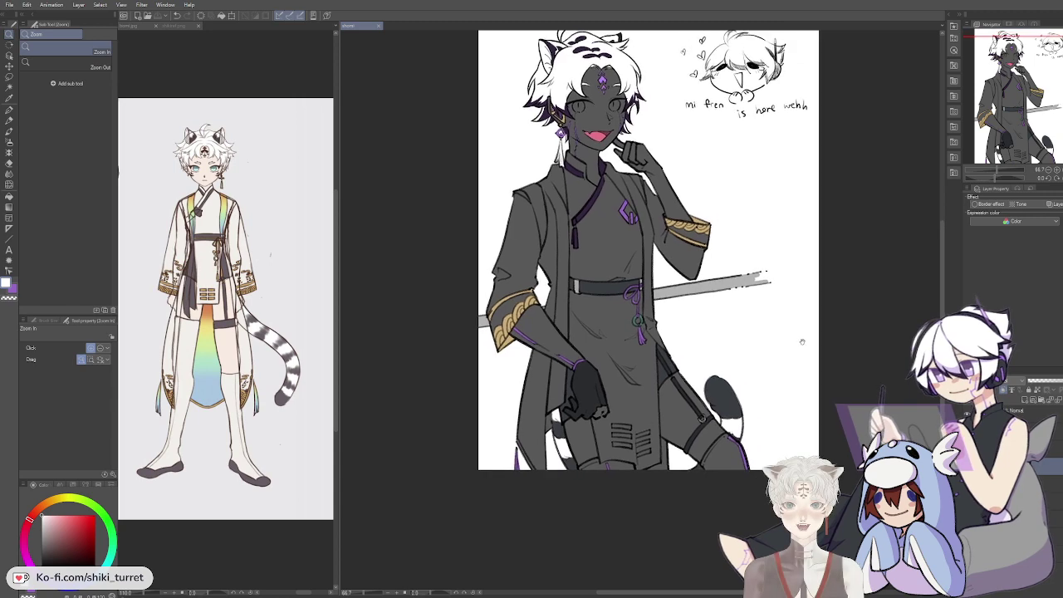
{"action": "left_click", "coordinate": [648, 313]}
{"action": "key", "text": "p"}
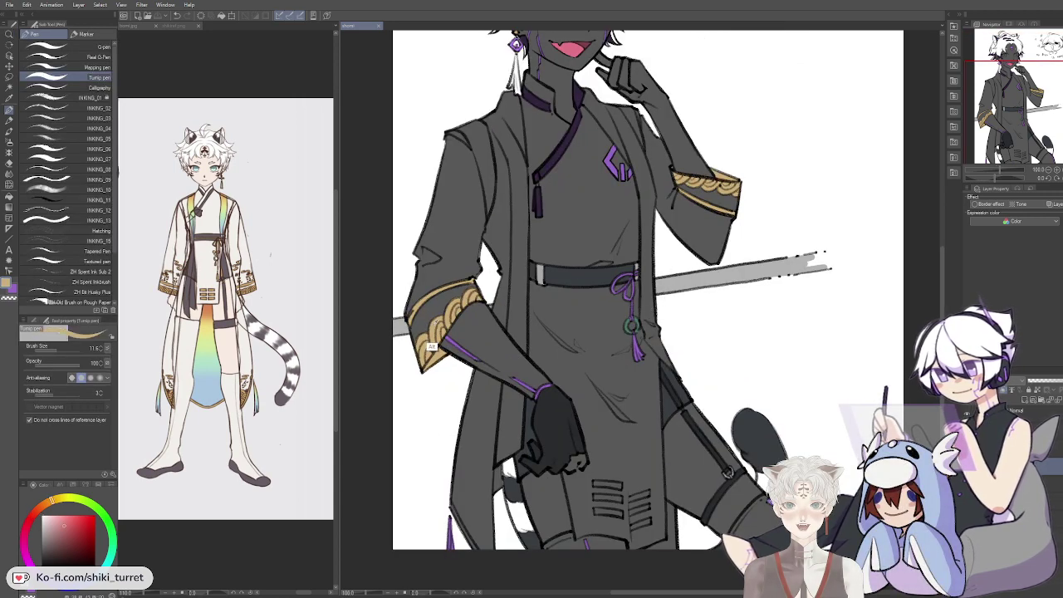
{"action": "left_click", "coordinate": [613, 403]}
{"action": "left_click_drag", "start_coordinate": [621, 411], "coordinate": [619, 265]}
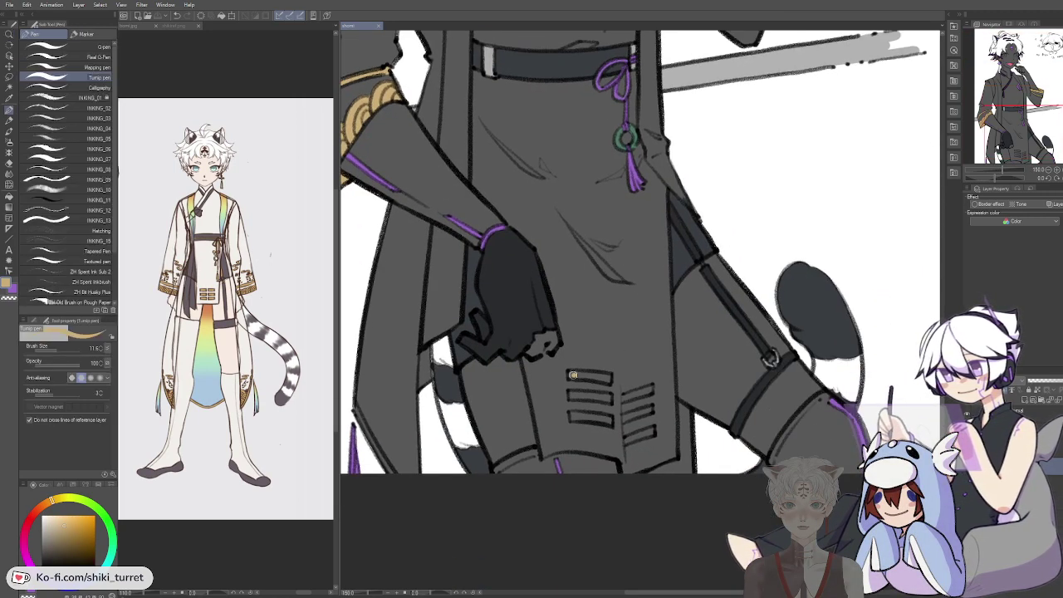
{"action": "left_click_drag", "start_coordinate": [579, 375], "coordinate": [607, 379]}
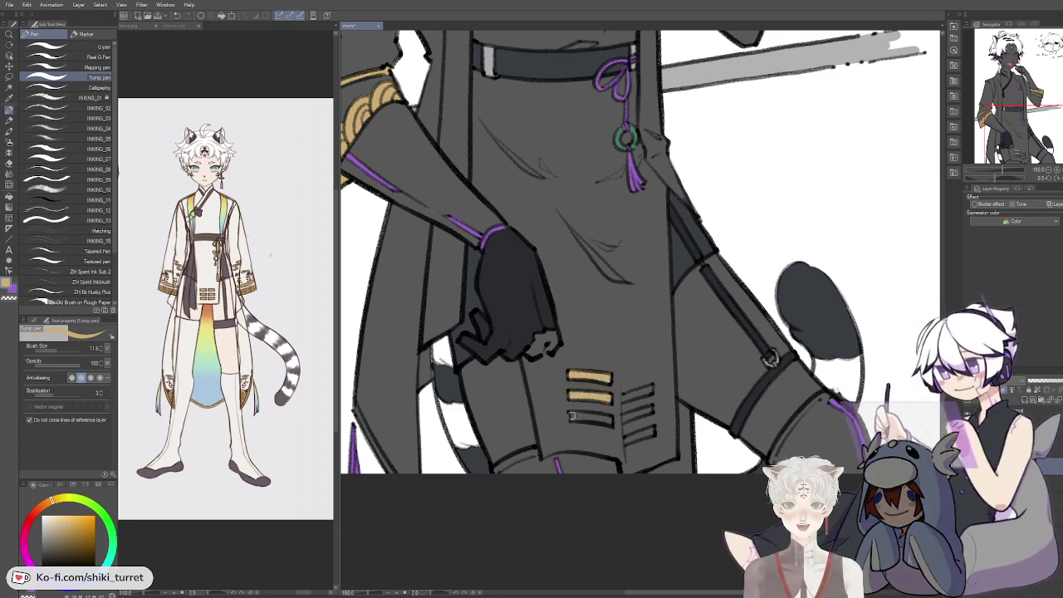
{"action": "left_click_drag", "start_coordinate": [570, 416], "coordinate": [602, 417]}
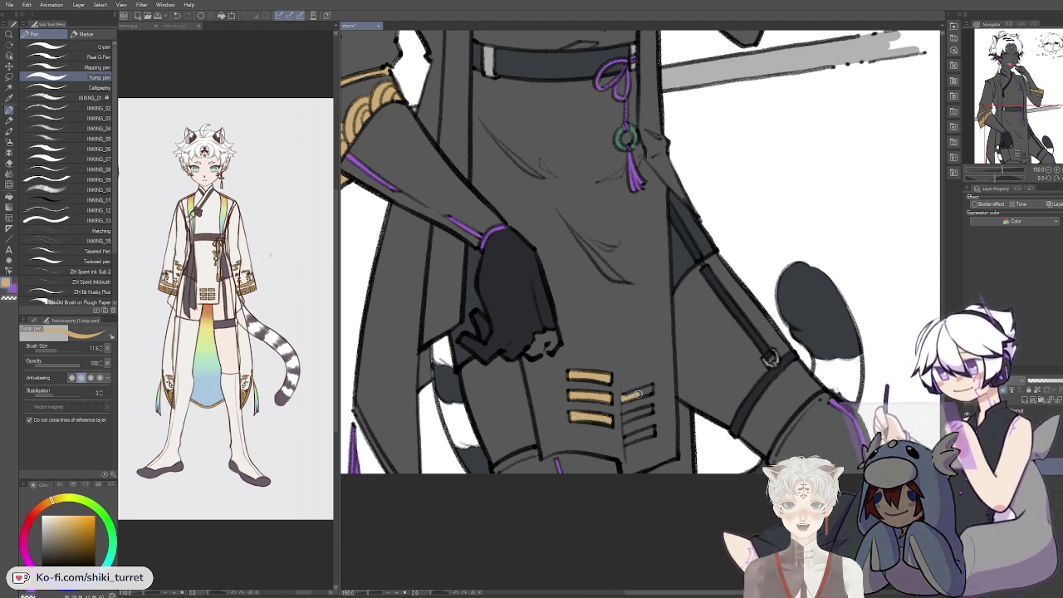
{"action": "left_click_drag", "start_coordinate": [647, 390], "coordinate": [654, 388]}
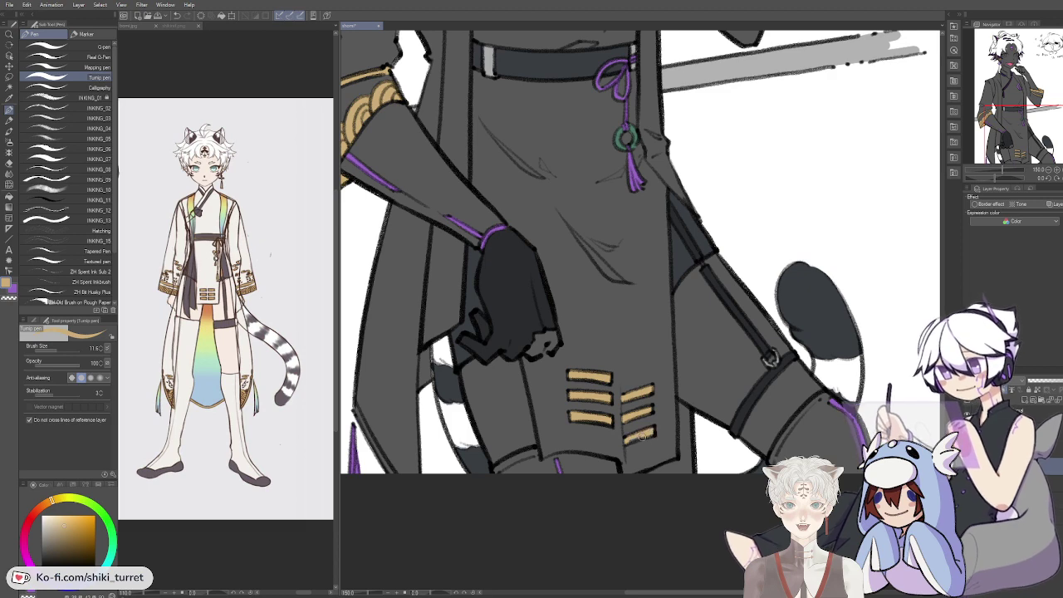
Step: Sample the off-white of the reference character's outfit and fill the bent leg's stocking with it
{"action": "left_click_drag", "start_coordinate": [765, 396], "coordinate": [792, 442]}
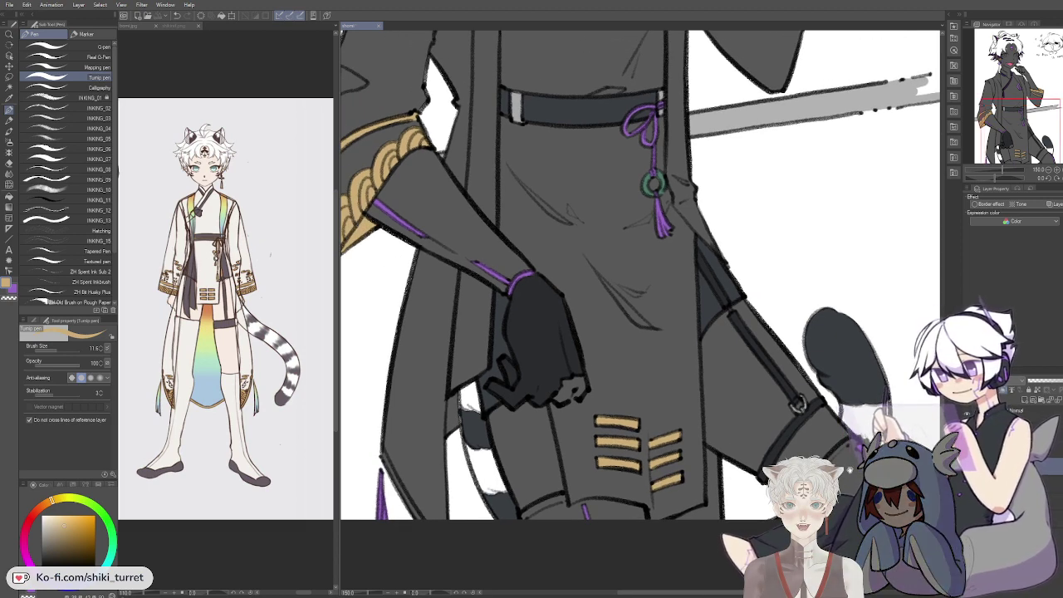
{"action": "mouse_move", "coordinate": [846, 453]}
{"action": "left_mouse_down"}
{"action": "mouse_move", "coordinate": [818, 405]}
{"action": "mouse_move", "coordinate": [836, 389]}
{"action": "left_mouse_up"}
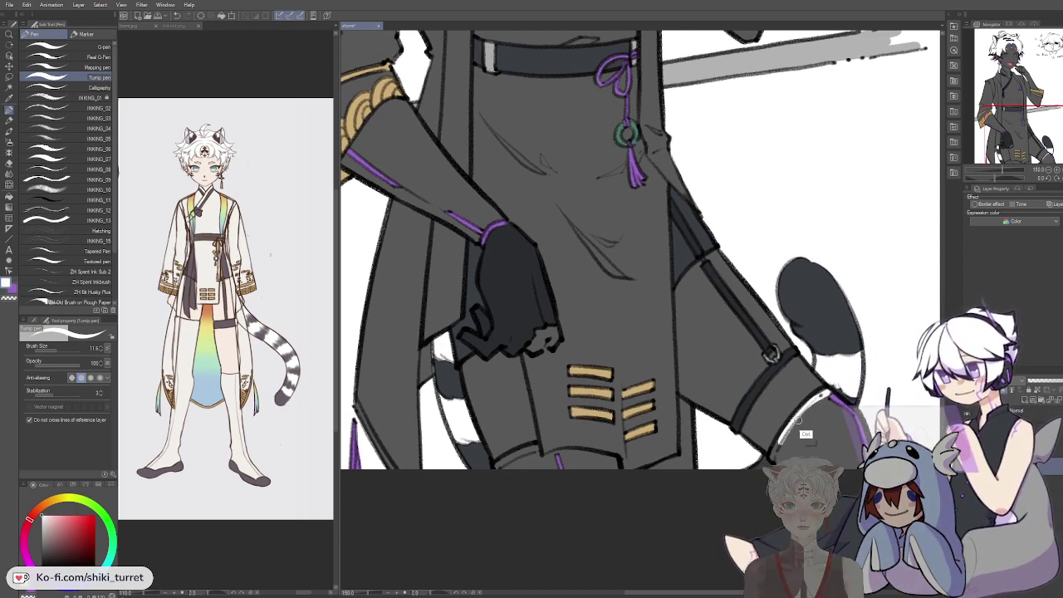
{"action": "left_click", "coordinate": [241, 83]}
{"action": "left_click", "coordinate": [212, 237], "text": "alt"}
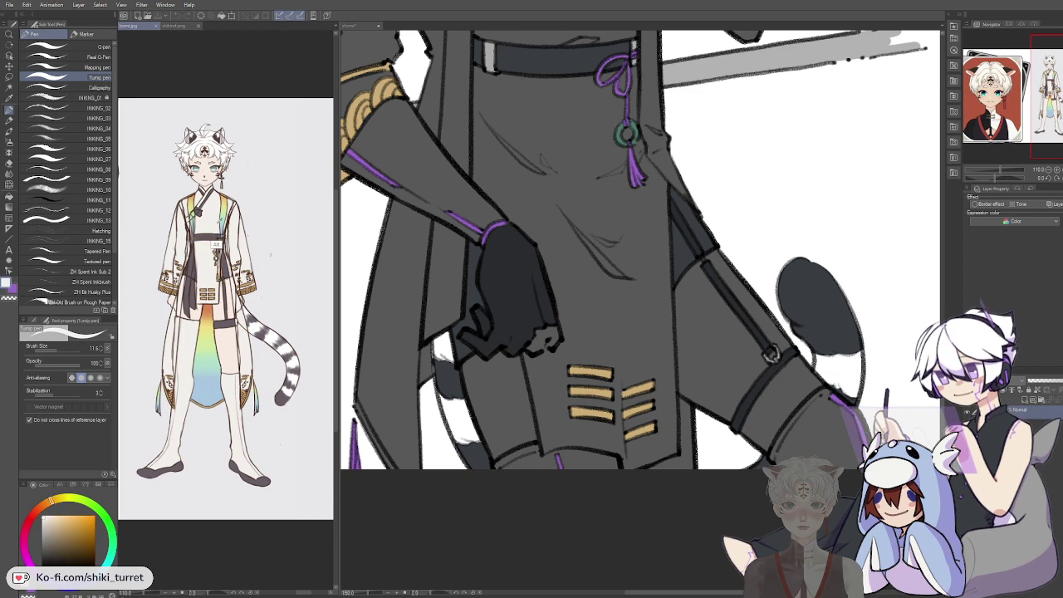
{"action": "left_click", "coordinate": [831, 390]}
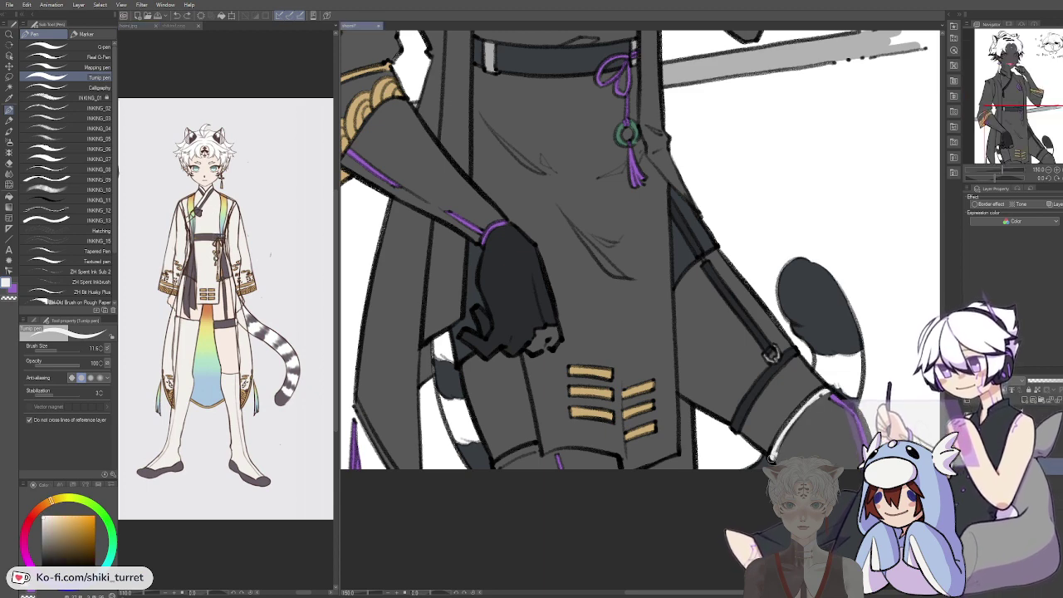
{"action": "key", "text": "g"}
{"action": "left_click", "coordinate": [816, 428]}
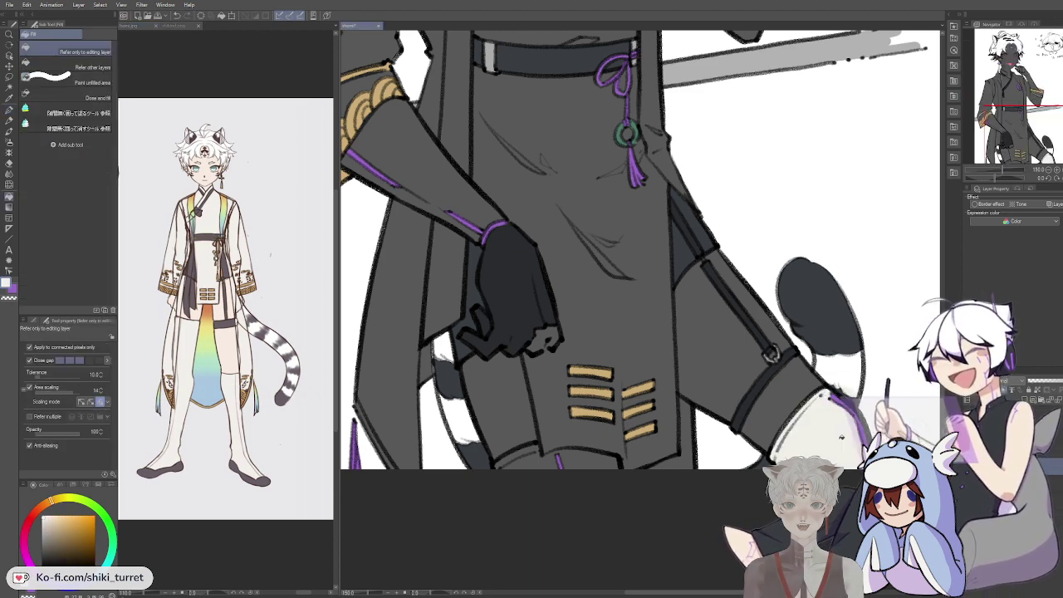
Step: Touch up the tail's white beside the knee, then outline the other leg's stocking top in the off-white
{"action": "left_click_drag", "start_coordinate": [745, 236], "coordinate": [766, 277]}
{"action": "key", "text": "p"}
{"action": "left_click_drag", "start_coordinate": [802, 184], "coordinate": [722, 162]}
{"action": "key", "text": "x"}
{"action": "left_click", "coordinate": [772, 398], "text": "alt"}
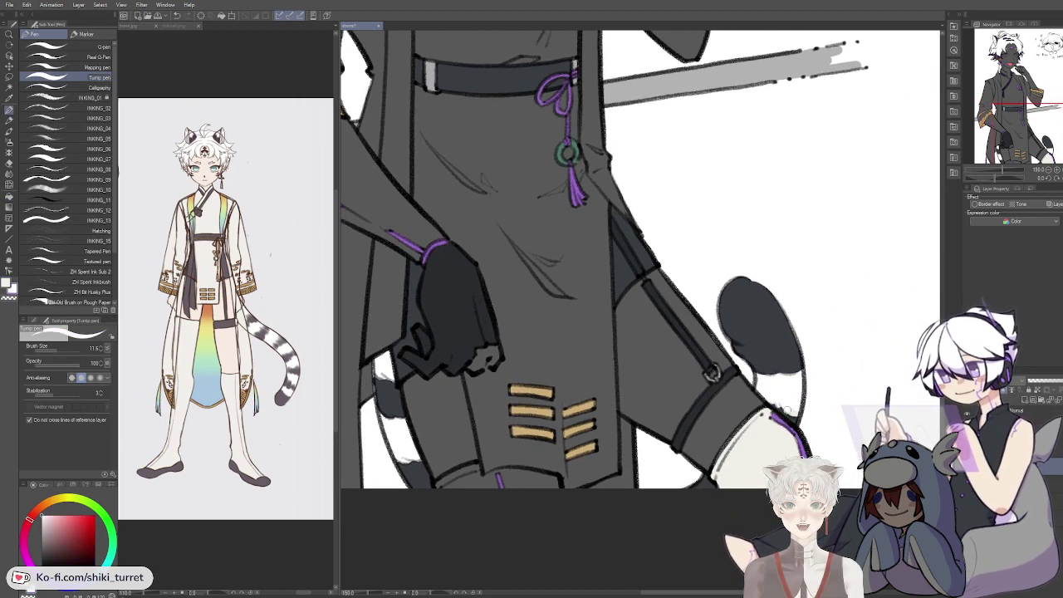
{"action": "key", "text": "x"}
{"action": "left_click_drag", "start_coordinate": [686, 139], "coordinate": [748, 456]}
{"action": "mouse_move", "coordinate": [733, 325]}
{"action": "left_mouse_down"}
{"action": "mouse_move", "coordinate": [744, 373]}
{"action": "mouse_move", "coordinate": [772, 166]}
{"action": "mouse_move", "coordinate": [726, 291]}
{"action": "left_mouse_up"}
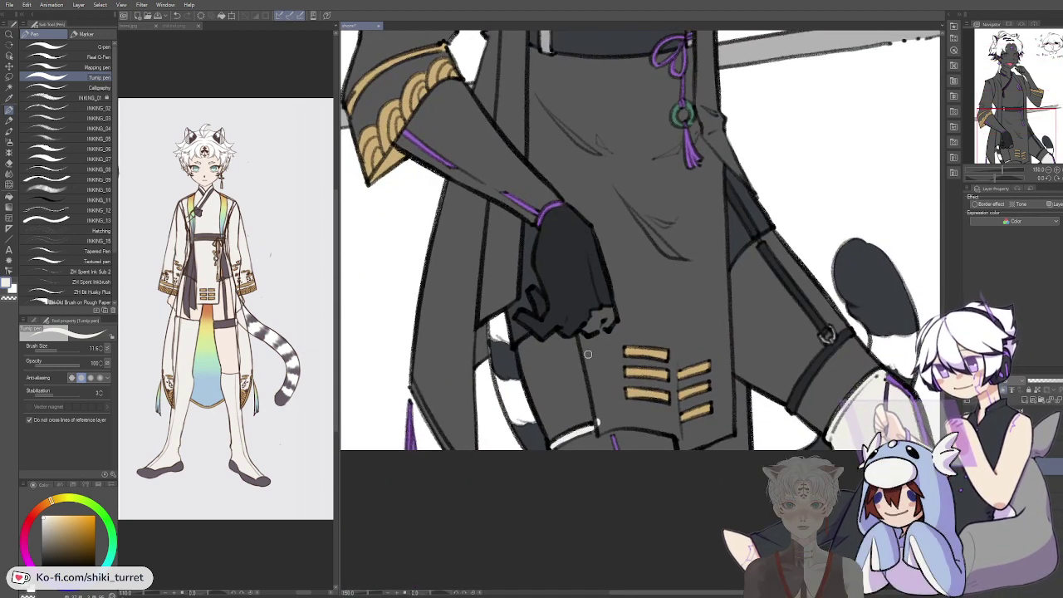
{"action": "left_click_drag", "start_coordinate": [637, 341], "coordinate": [645, 370]}
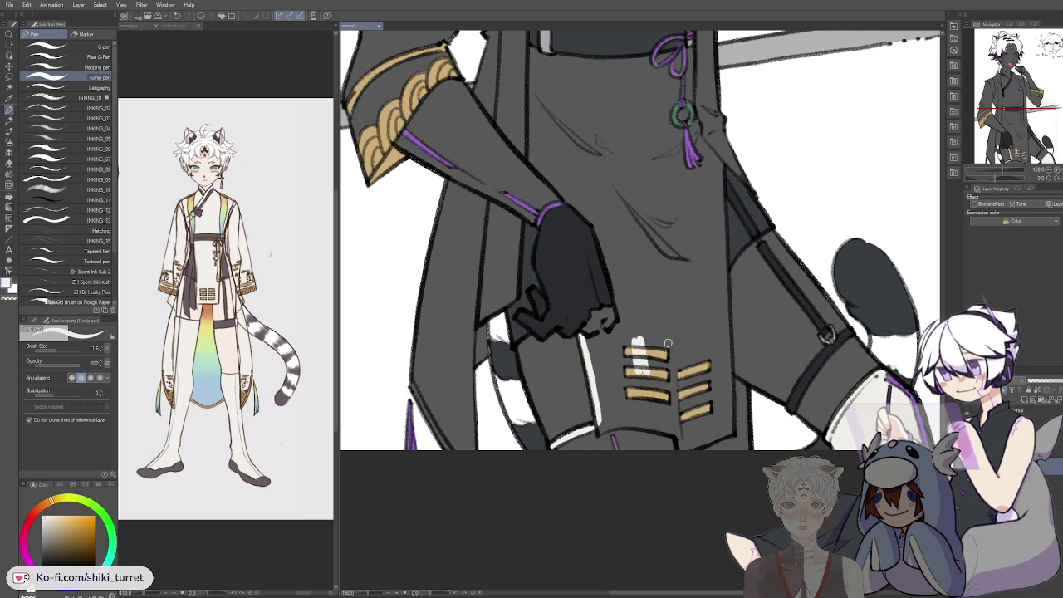
{"action": "key", "text": "ctrl+z"}
{"action": "key", "text": "ctrl+z"}
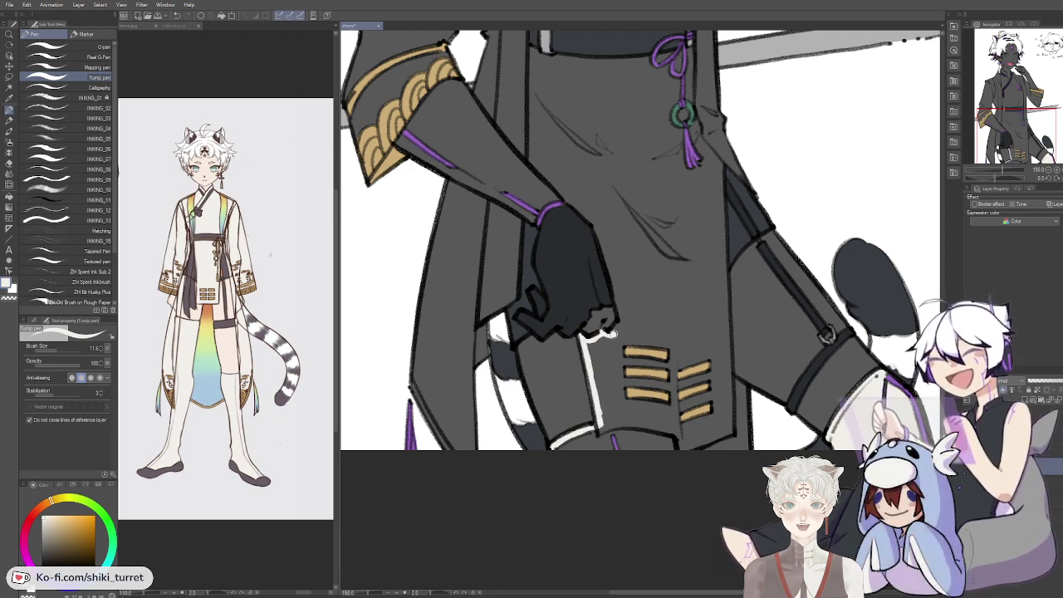
Step: Trace the tunic's off-white boundary around the lowered hand, along the forearm and up towards the belt
{"action": "left_click_drag", "start_coordinate": [592, 226], "coordinate": [622, 309]}
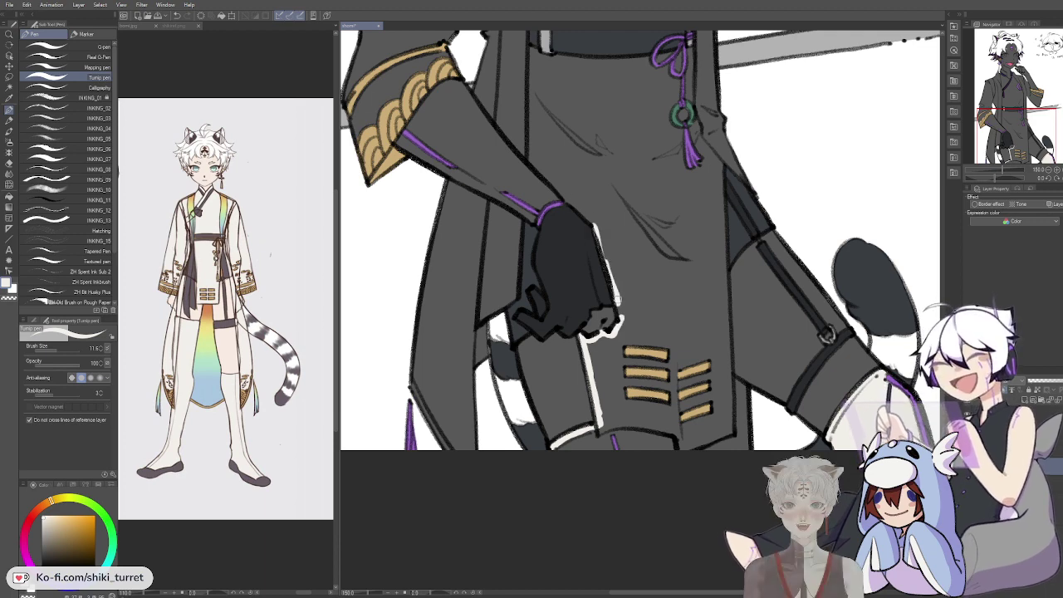
{"action": "scroll", "coordinate": [639, 233], "scroll_direction": "up", "scroll_amount": 1}
{"action": "scroll", "coordinate": [639, 233], "scroll_direction": "up", "scroll_amount": 3}
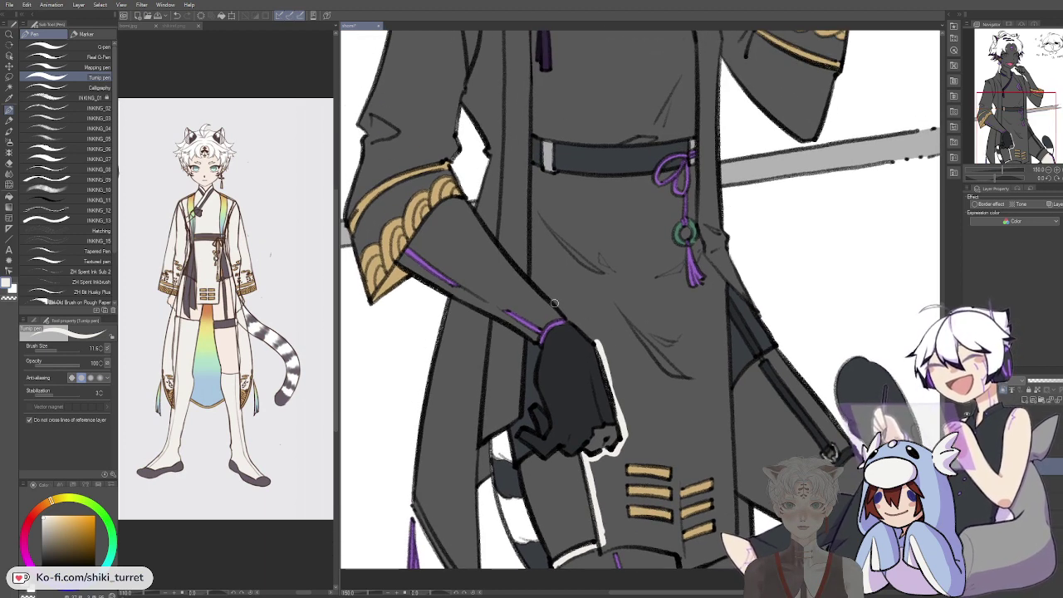
{"action": "scroll", "coordinate": [565, 297], "scroll_direction": "up", "scroll_amount": 4}
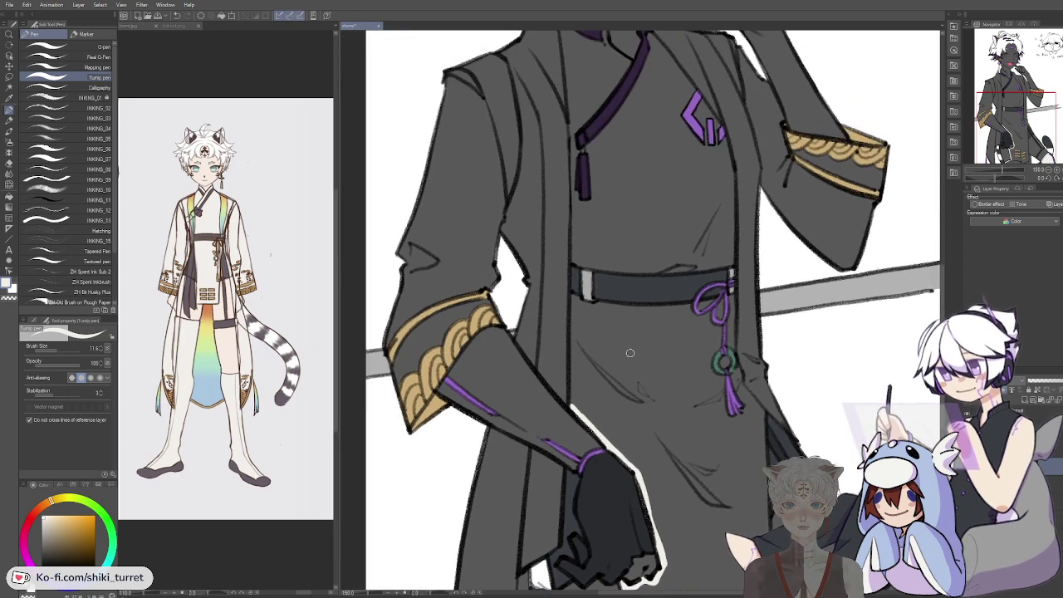
{"action": "left_click_drag", "start_coordinate": [573, 289], "coordinate": [571, 411]}
{"action": "scroll", "coordinate": [565, 366], "scroll_direction": "up", "scroll_amount": 3}
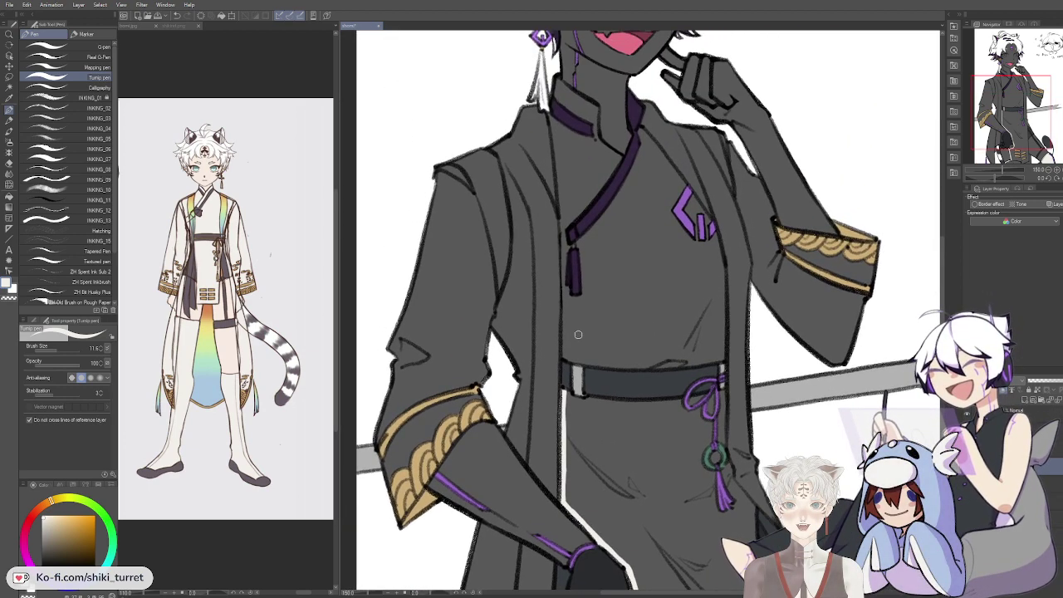
Step: Continue the tunic's off-white outline above the belt, up the robe's inner edge to the collar and around the collar flap
{"action": "left_click_drag", "start_coordinate": [564, 364], "coordinate": [564, 312]}
{"action": "left_click_drag", "start_coordinate": [553, 116], "coordinate": [561, 190]}
{"action": "left_click_drag", "start_coordinate": [565, 242], "coordinate": [566, 313]}
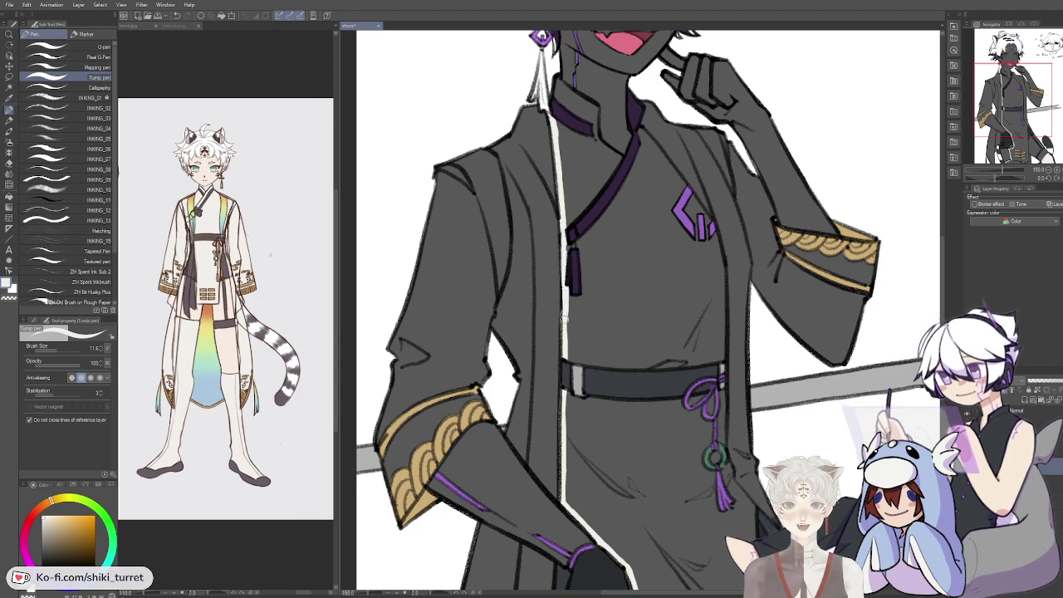
{"action": "scroll", "coordinate": [565, 316], "scroll_direction": "up", "scroll_amount": 5}
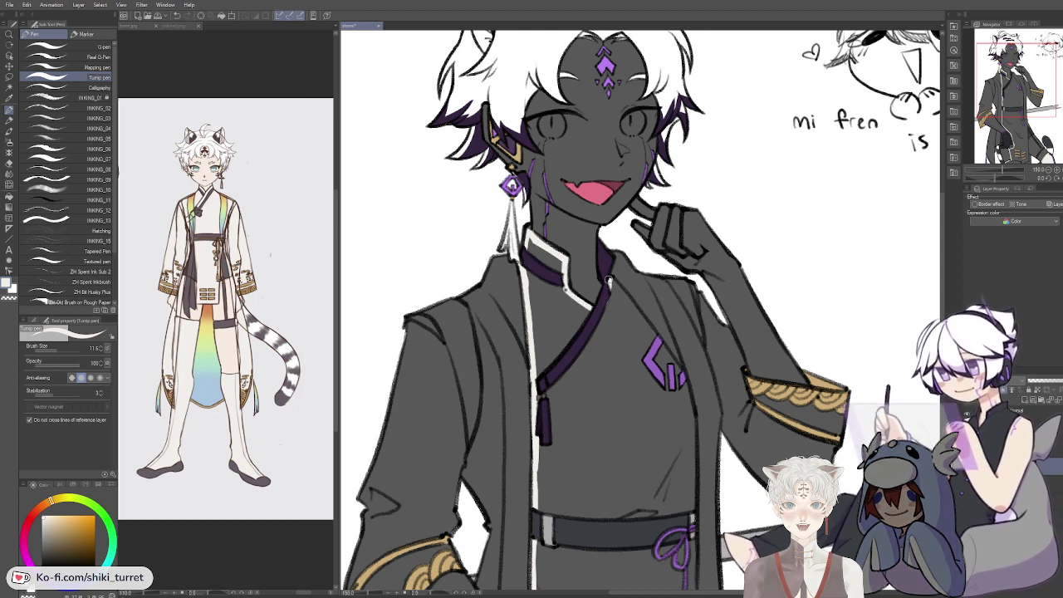
Step: Trace the tunic's off-white boundary from the collar past the chest emblem, down beside the belt ornament and around to the hem
{"action": "left_click_drag", "start_coordinate": [612, 283], "coordinate": [629, 304]}
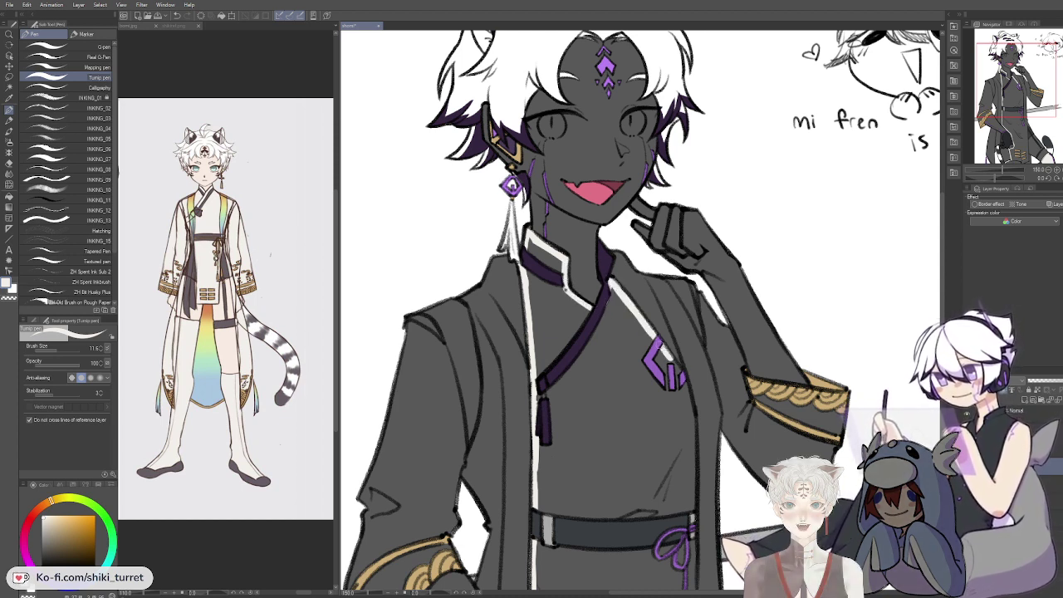
{"action": "left_click_drag", "start_coordinate": [671, 358], "coordinate": [683, 379]}
{"action": "left_click_drag", "start_coordinate": [683, 379], "coordinate": [661, 288]}
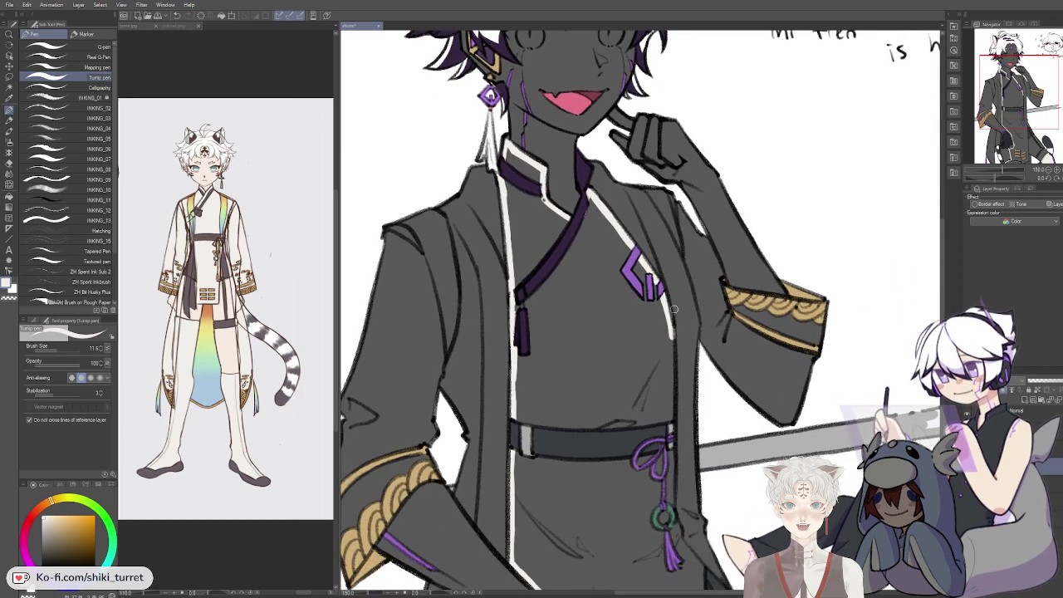
{"action": "left_click_drag", "start_coordinate": [672, 331], "coordinate": [669, 403]}
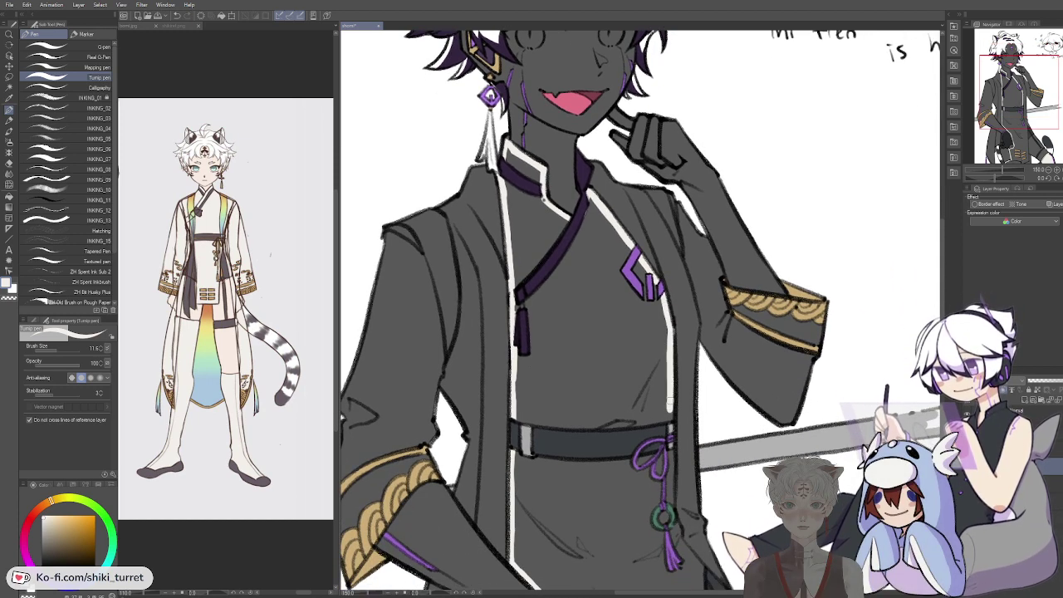
{"action": "scroll", "coordinate": [671, 441], "scroll_direction": "down", "scroll_amount": 3}
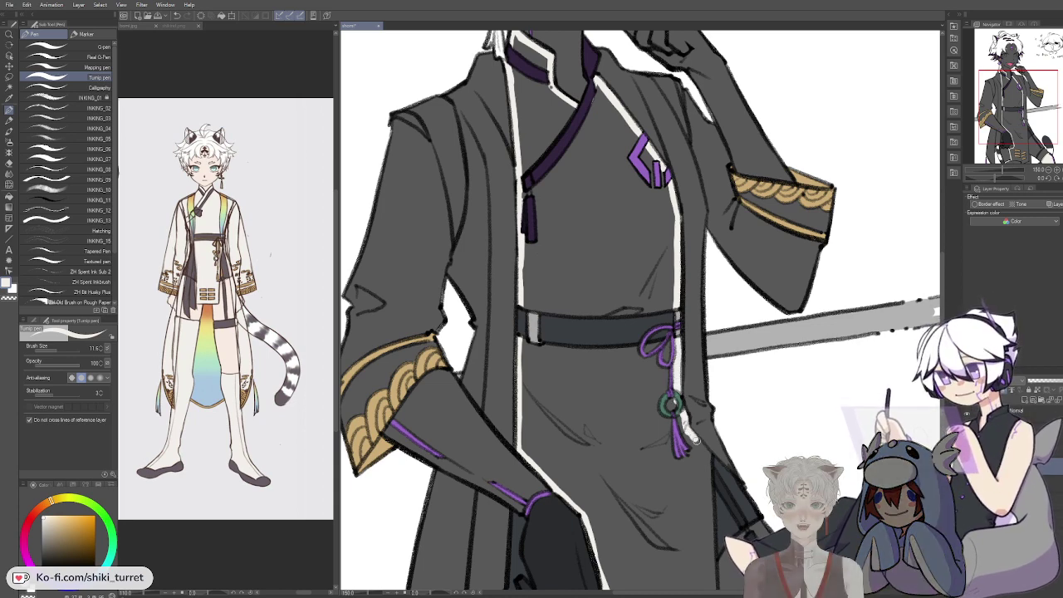
{"action": "mouse_move", "coordinate": [678, 410]}
{"action": "left_mouse_down"}
{"action": "mouse_move", "coordinate": [710, 459]}
{"action": "mouse_move", "coordinate": [687, 430]}
{"action": "left_mouse_up"}
{"action": "key", "text": "ctrl+z"}
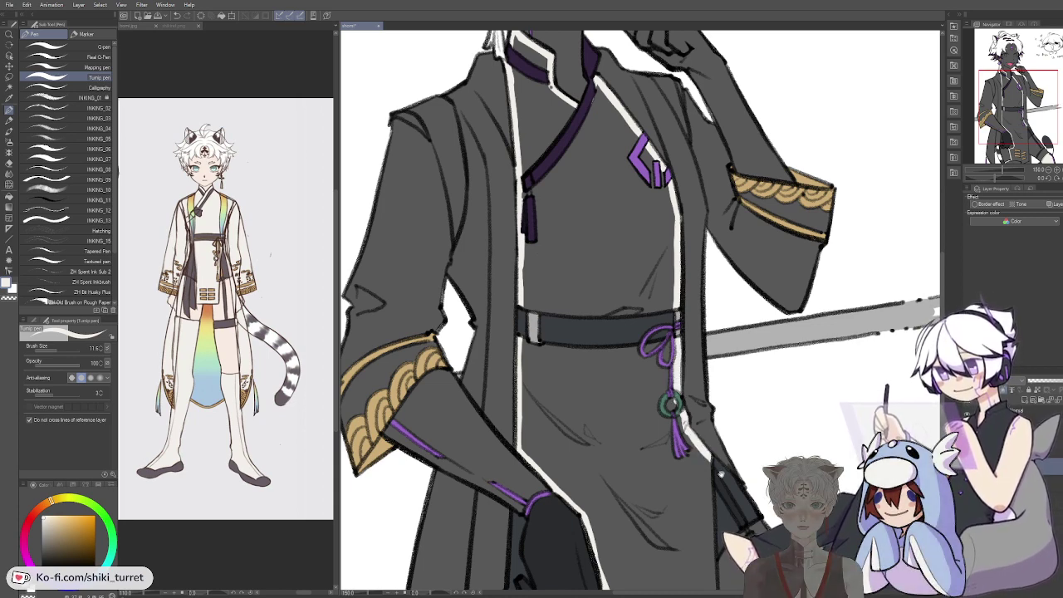
{"action": "left_click_drag", "start_coordinate": [722, 473], "coordinate": [697, 154]}
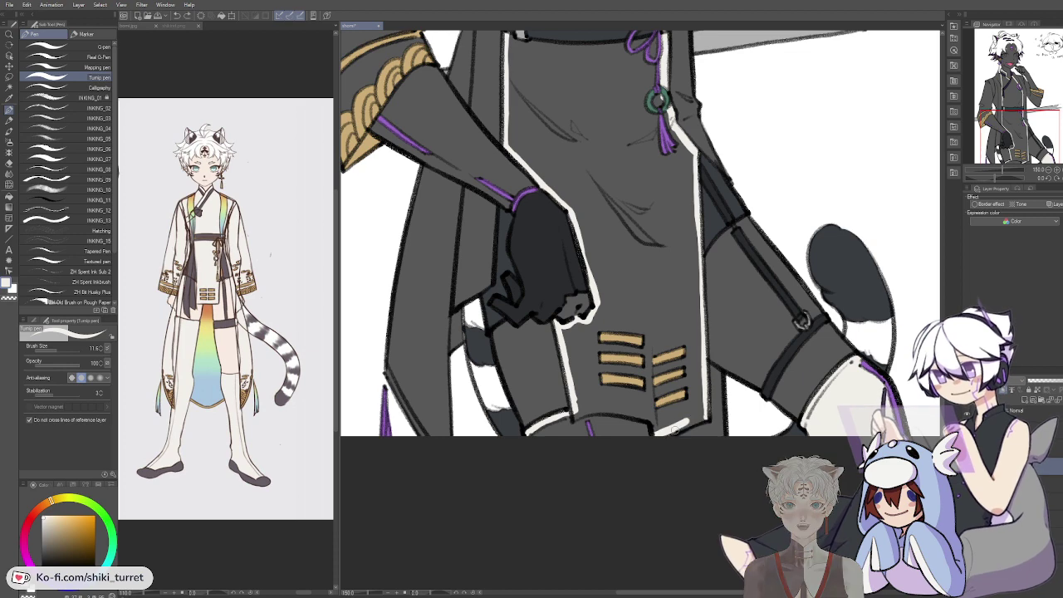
Step: Fill the tunic with the off-white from the collar down to the hem
{"action": "key", "text": "g"}
{"action": "left_click", "coordinate": [677, 316]}
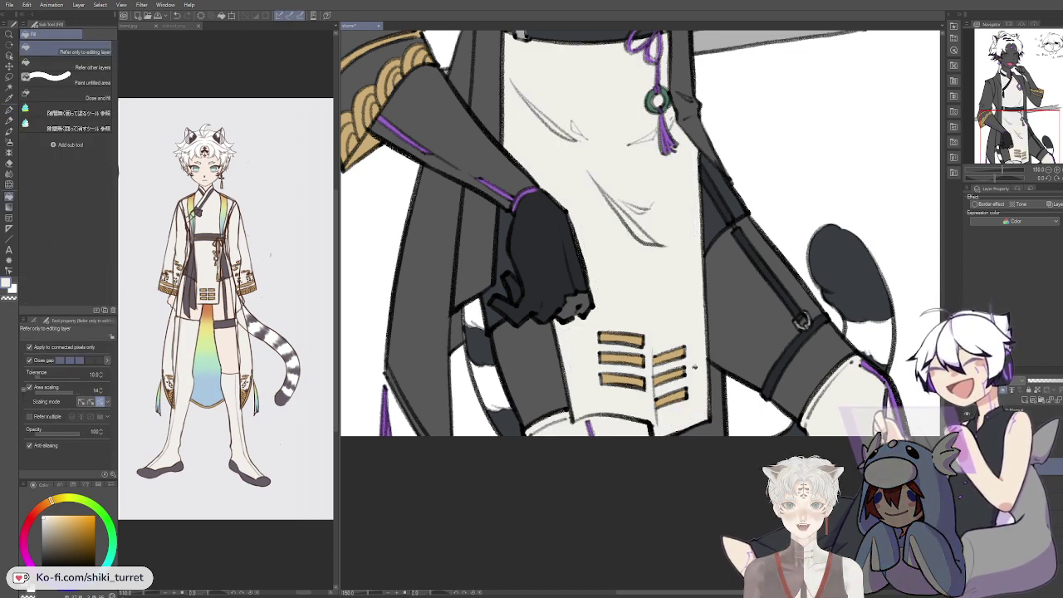
{"action": "left_click_drag", "start_coordinate": [696, 299], "coordinate": [720, 385]}
{"action": "key", "text": "p"}
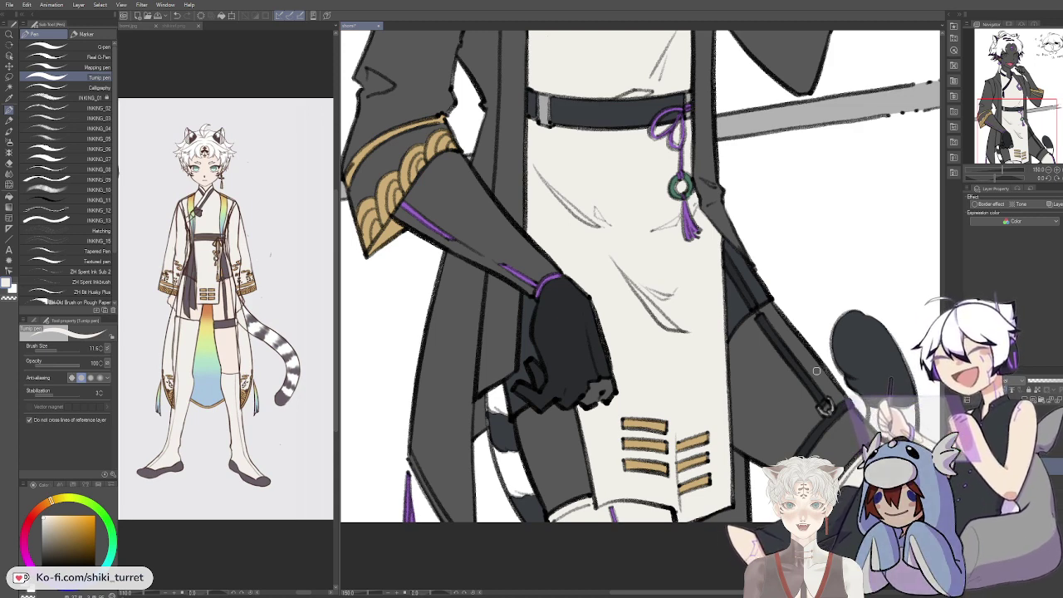
{"action": "left_click_drag", "start_coordinate": [774, 412], "coordinate": [792, 388]}
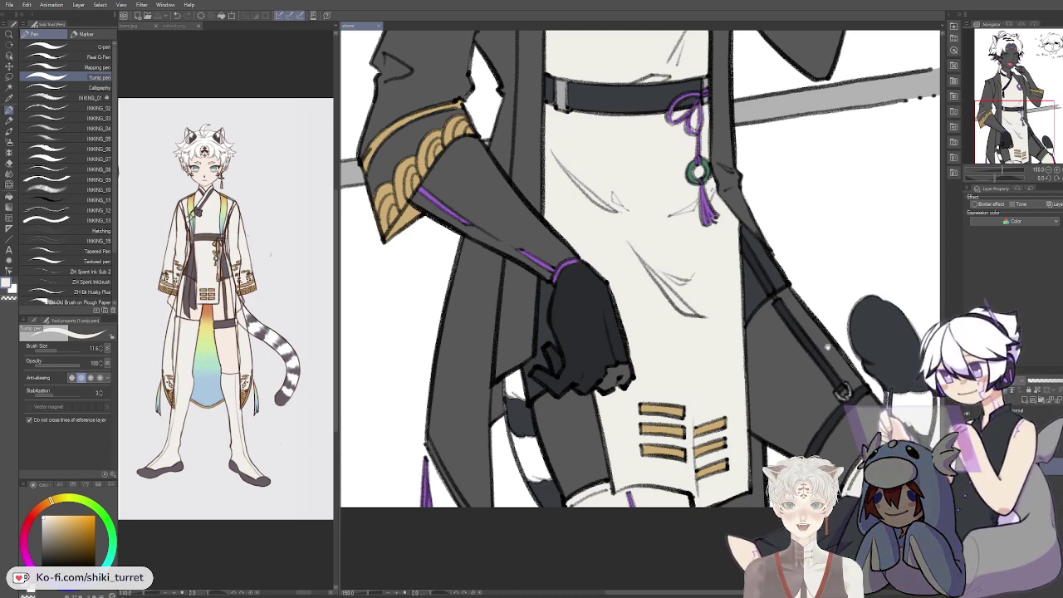
{"action": "scroll", "coordinate": [725, 476], "scroll_direction": "up", "scroll_amount": 4}
{"action": "key", "text": "p"}
{"action": "mouse_move", "coordinate": [481, 178]}
{"action": "left_mouse_down"}
{"action": "mouse_move", "coordinate": [458, 230]}
{"action": "mouse_move", "coordinate": [514, 206]}
{"action": "mouse_move", "coordinate": [511, 191]}
{"action": "left_mouse_up"}
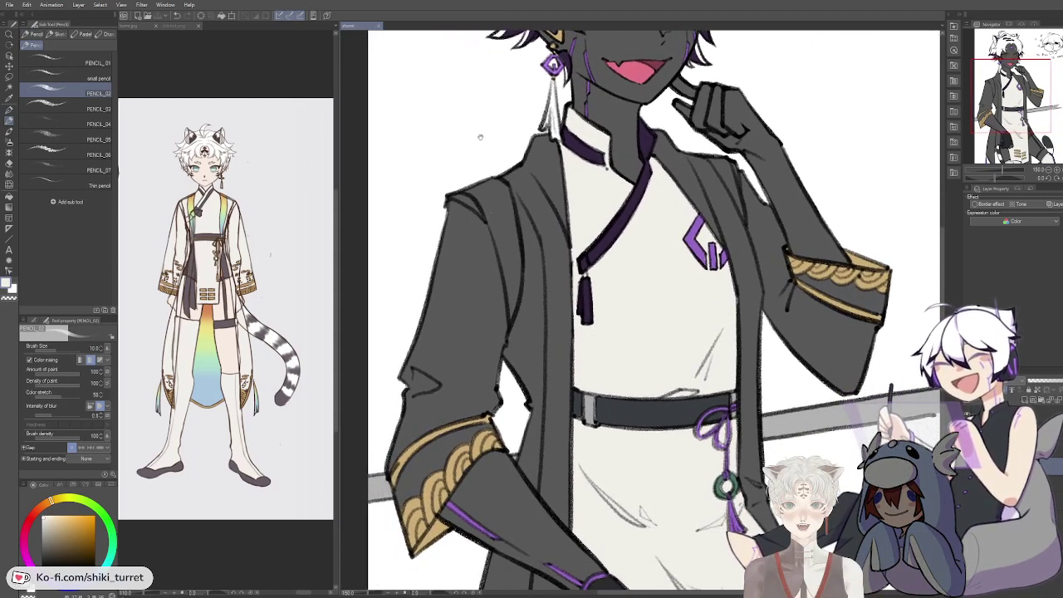
{"action": "left_click_drag", "start_coordinate": [478, 159], "coordinate": [475, 159]}
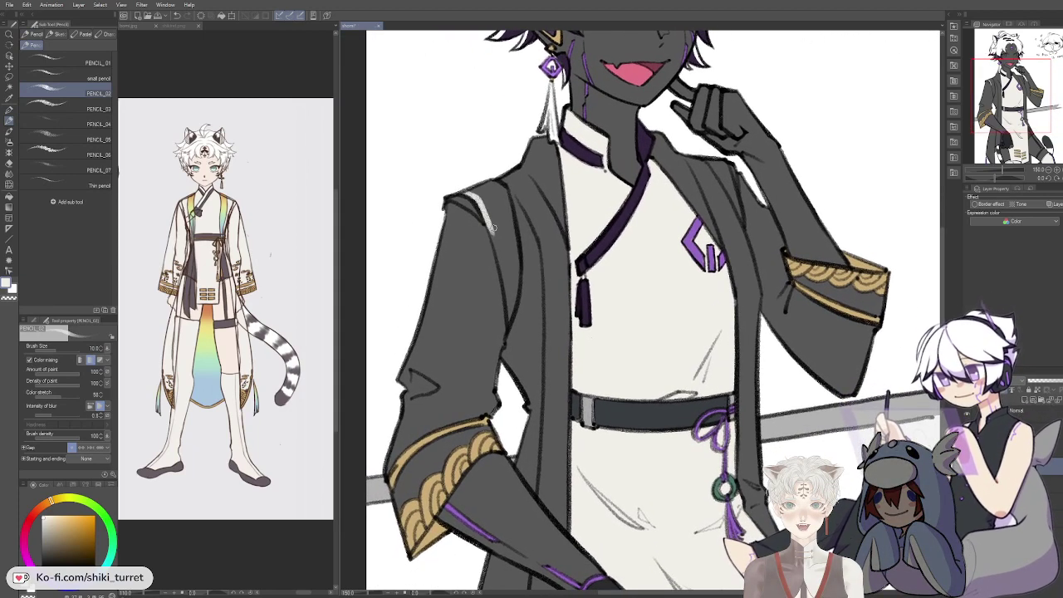
{"action": "key", "text": "ctrl+z"}
Step: Outline the lowered arm's sleeve in off-white from the shoulder seam to the gold cuff and fill it
{"action": "key", "text": "p"}
{"action": "mouse_move", "coordinate": [466, 194]}
{"action": "left_mouse_down"}
{"action": "mouse_move", "coordinate": [498, 180]}
{"action": "mouse_move", "coordinate": [516, 257]}
{"action": "left_mouse_up"}
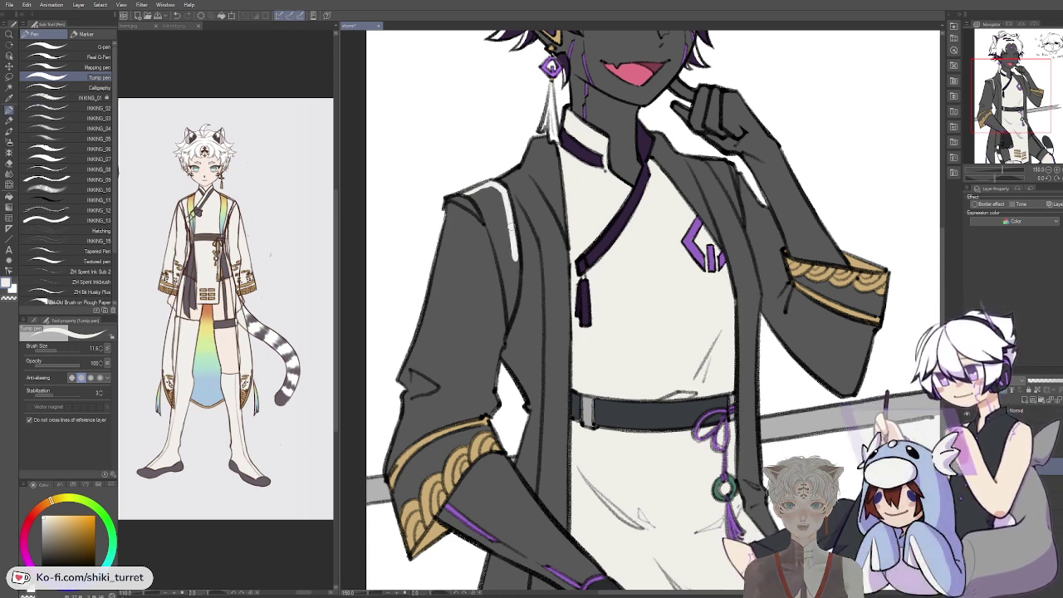
{"action": "mouse_move", "coordinate": [519, 298]}
{"action": "left_mouse_down"}
{"action": "mouse_move", "coordinate": [516, 255]}
{"action": "mouse_move", "coordinate": [512, 304]}
{"action": "left_mouse_up"}
{"action": "key", "text": "ctrl+z"}
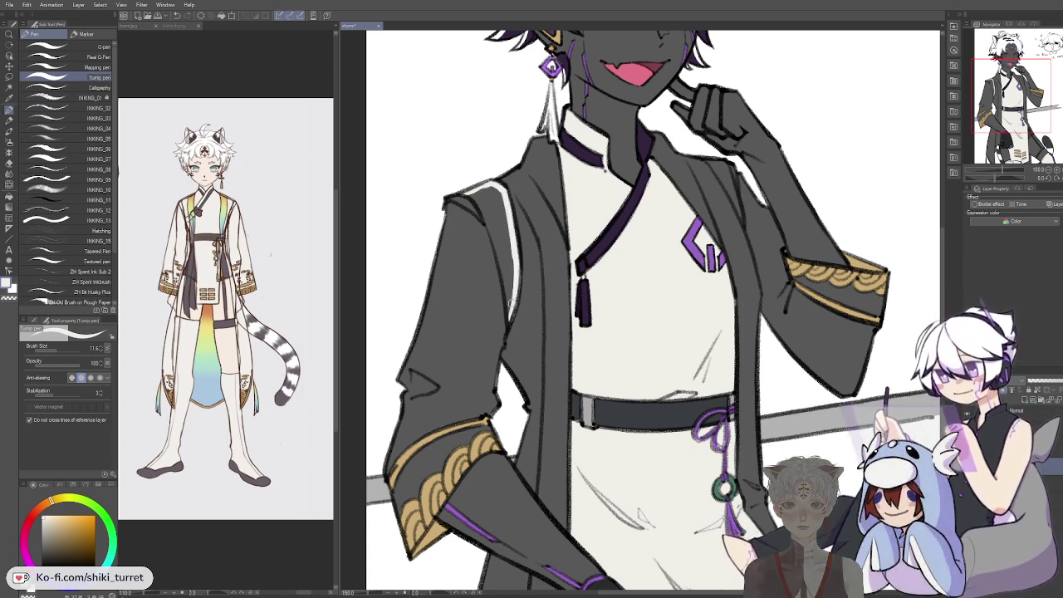
{"action": "left_click_drag", "start_coordinate": [496, 366], "coordinate": [496, 394]}
{"action": "left_click_drag", "start_coordinate": [494, 439], "coordinate": [504, 388]}
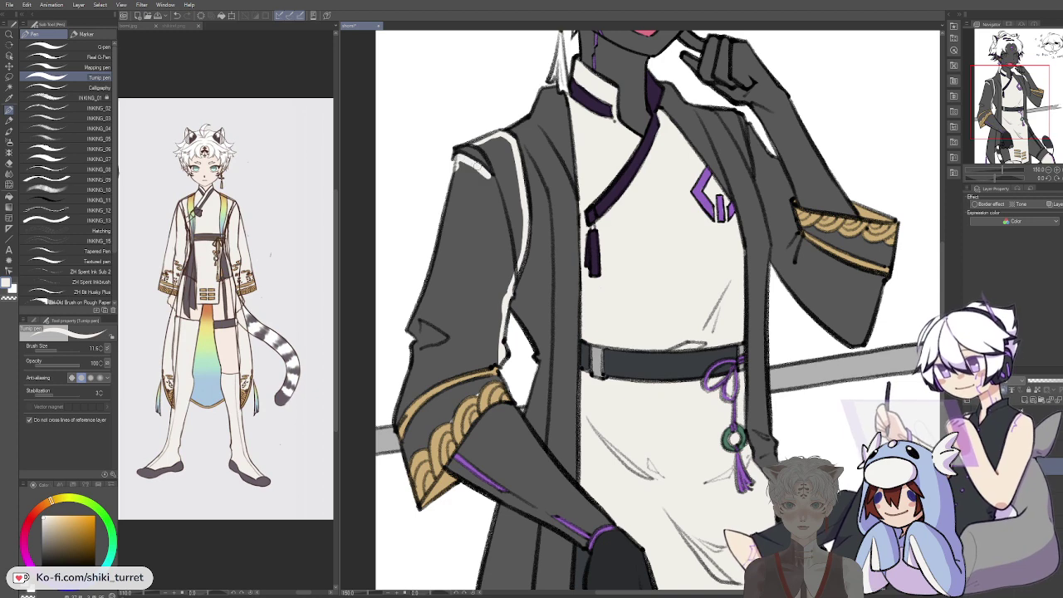
{"action": "key", "text": "g"}
{"action": "left_click", "coordinate": [485, 146]}
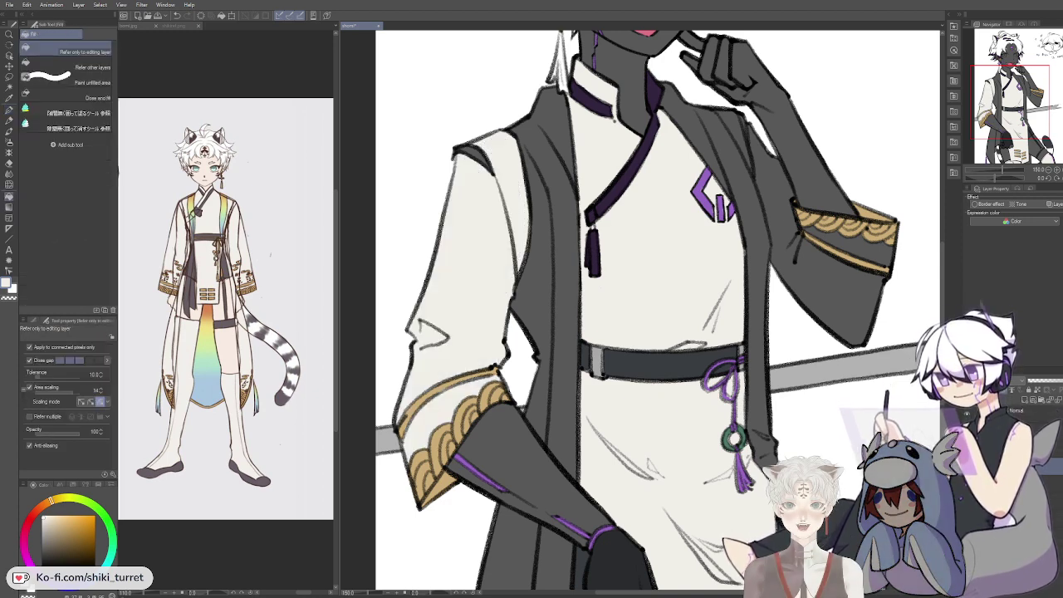
Step: Outline the raised arm's sleeve in off-white along the shoulder and forearm, and fill it down to the gold cuff
{"action": "key", "text": "p"}
{"action": "left_click_drag", "start_coordinate": [805, 270], "coordinate": [671, 306]}
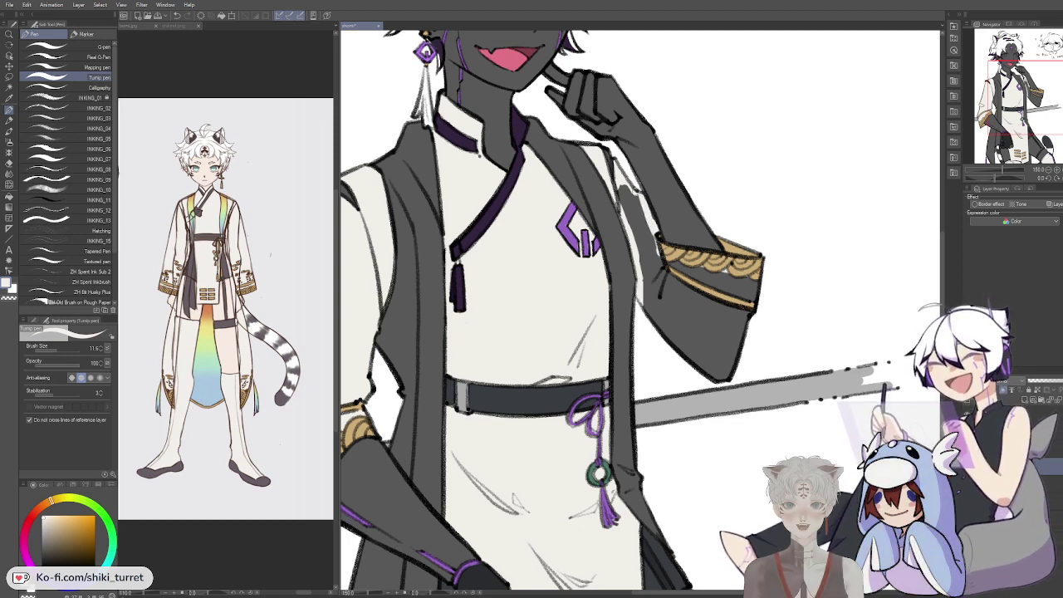
{"action": "key", "text": "g"}
{"action": "key", "text": "g"}
{"action": "left_click", "coordinate": [695, 309]}
{"action": "key", "text": "p"}
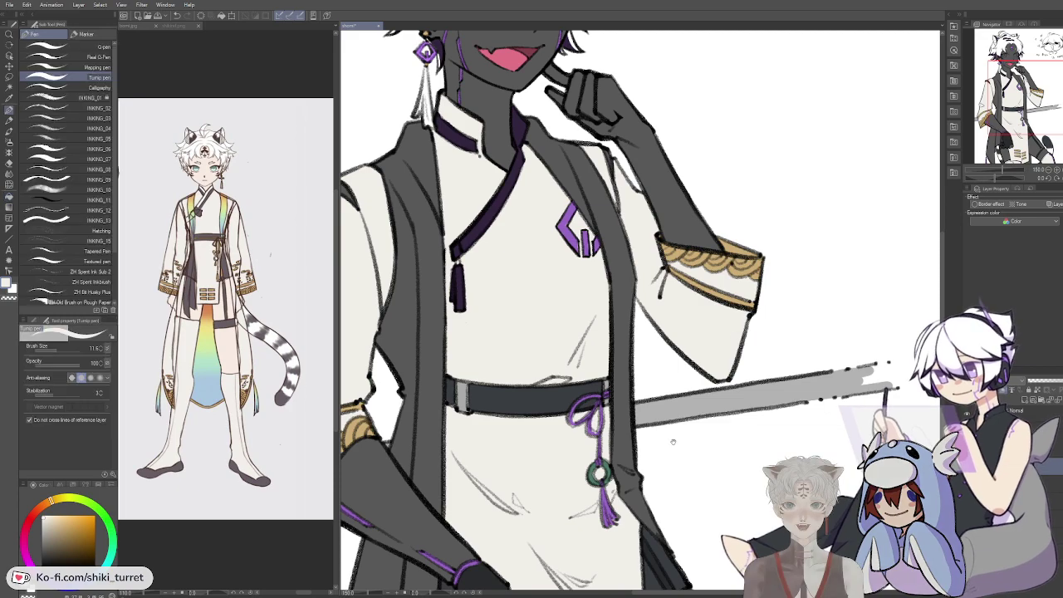
Step: Sample the glove's dark blue-grey and trace both edges of the robe's lapel on the lowered-arm side with it
{"action": "mouse_move", "coordinate": [625, 461]}
{"action": "left_mouse_down"}
{"action": "mouse_move", "coordinate": [755, 398]}
{"action": "mouse_move", "coordinate": [735, 295]}
{"action": "mouse_move", "coordinate": [774, 258]}
{"action": "mouse_move", "coordinate": [761, 278]}
{"action": "mouse_move", "coordinate": [756, 253]}
{"action": "mouse_move", "coordinate": [722, 426]}
{"action": "mouse_move", "coordinate": [725, 476]}
{"action": "left_mouse_up"}
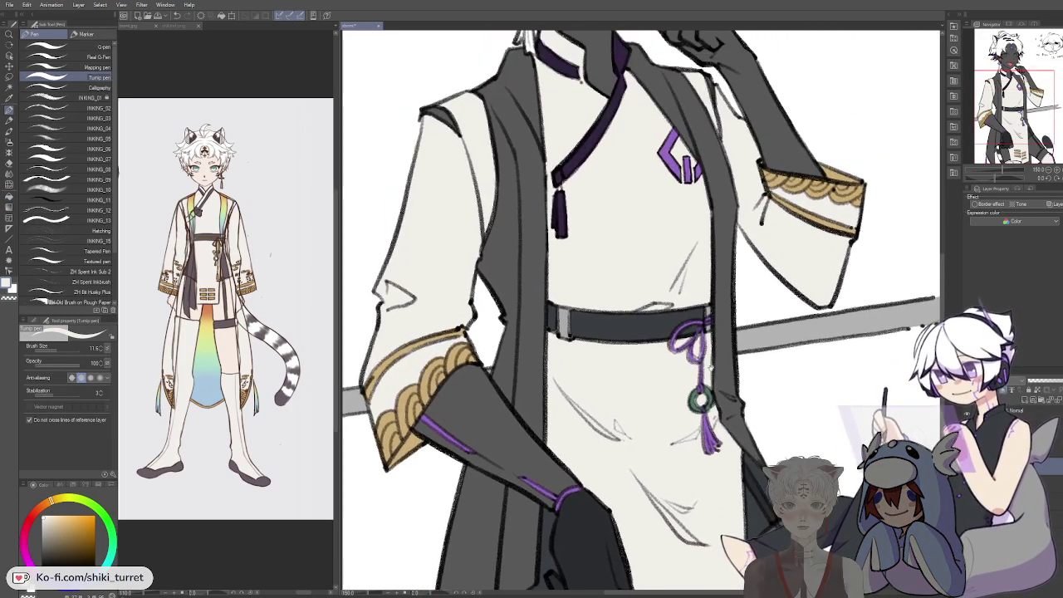
{"action": "left_click_drag", "start_coordinate": [751, 185], "coordinate": [723, 316]}
{"action": "scroll", "coordinate": [723, 316], "scroll_direction": "down", "scroll_amount": 12}
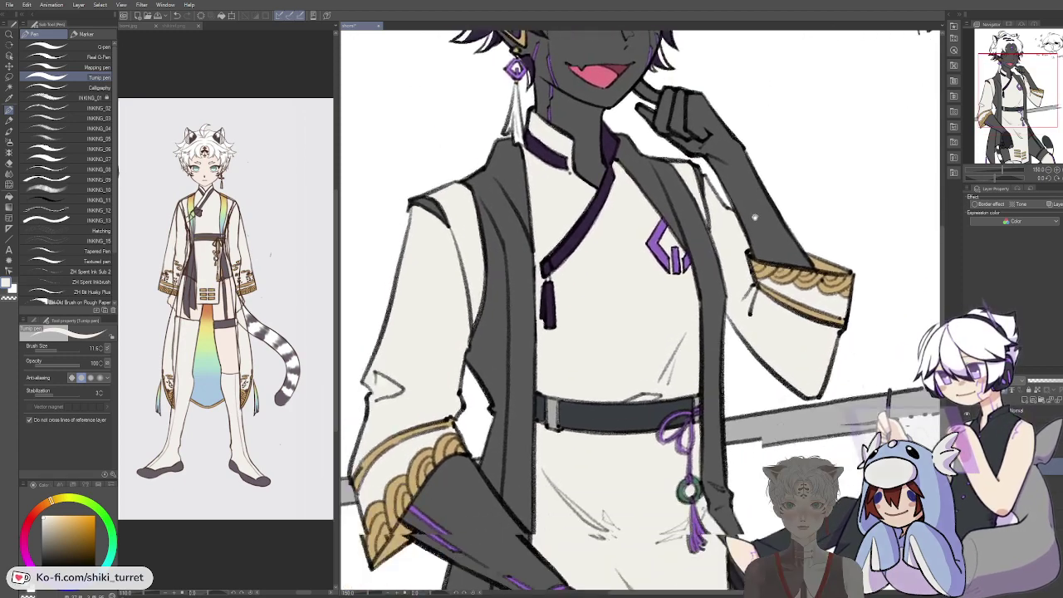
{"action": "scroll", "coordinate": [721, 218], "scroll_direction": "down", "scroll_amount": 2}
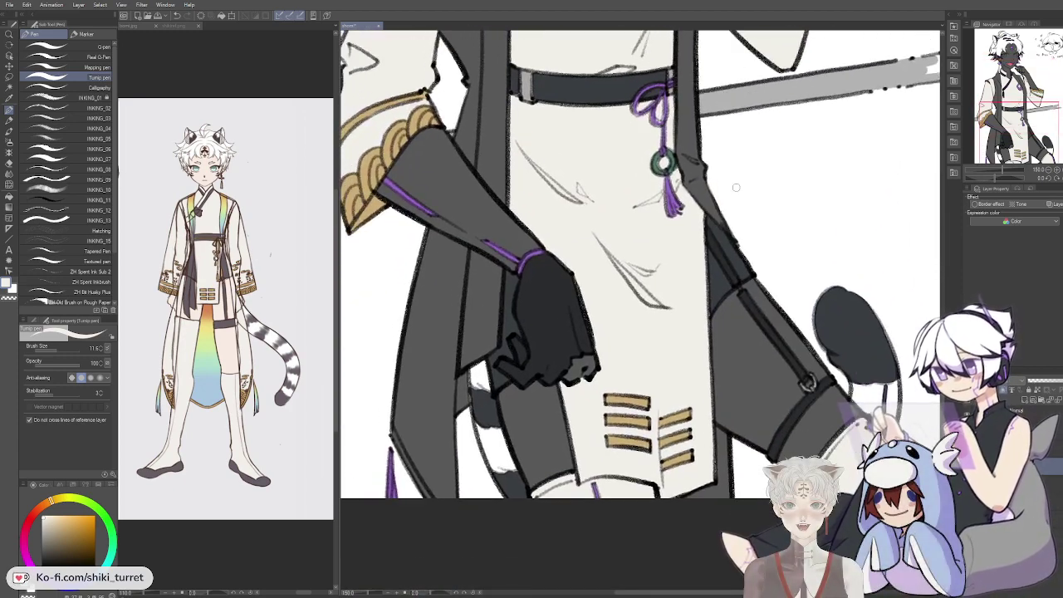
{"action": "left_click", "coordinate": [555, 304], "text": "alt"}
{"action": "scroll", "coordinate": [554, 304], "scroll_direction": "up", "scroll_amount": 10}
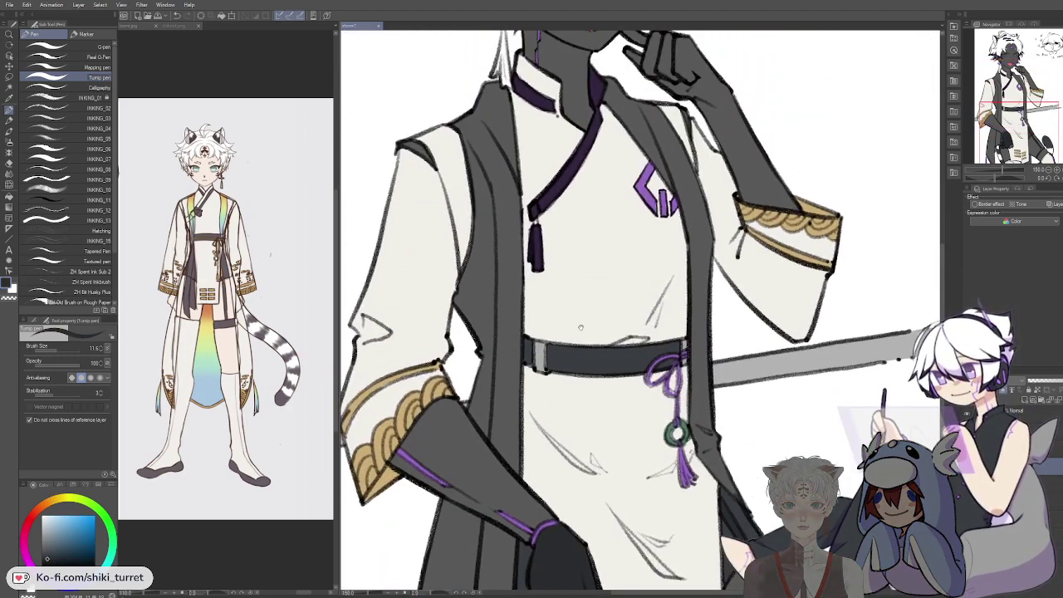
{"action": "mouse_move", "coordinate": [462, 133]}
{"action": "left_mouse_down"}
{"action": "mouse_move", "coordinate": [487, 186]}
{"action": "mouse_move", "coordinate": [467, 147]}
{"action": "mouse_move", "coordinate": [480, 210]}
{"action": "left_mouse_up"}
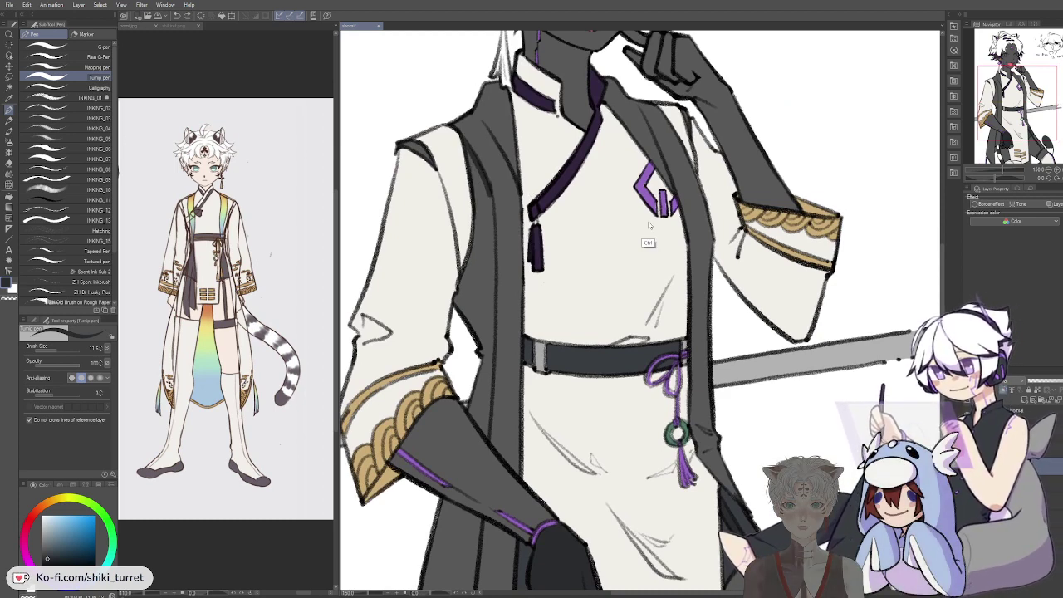
{"action": "key", "text": "ctrl+z"}
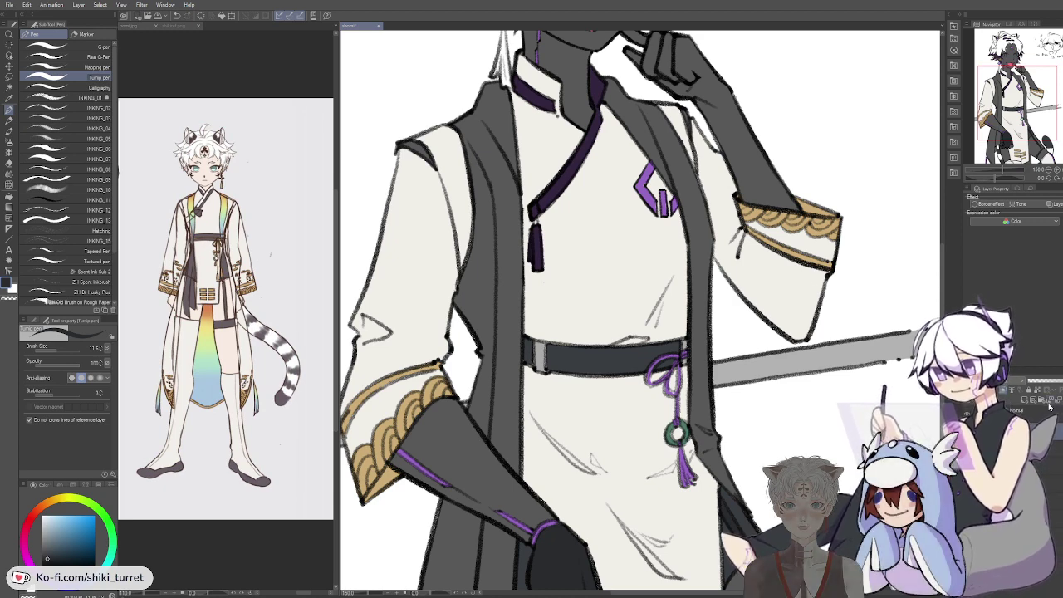
{"action": "left_click_drag", "start_coordinate": [810, 396], "coordinate": [793, 430]}
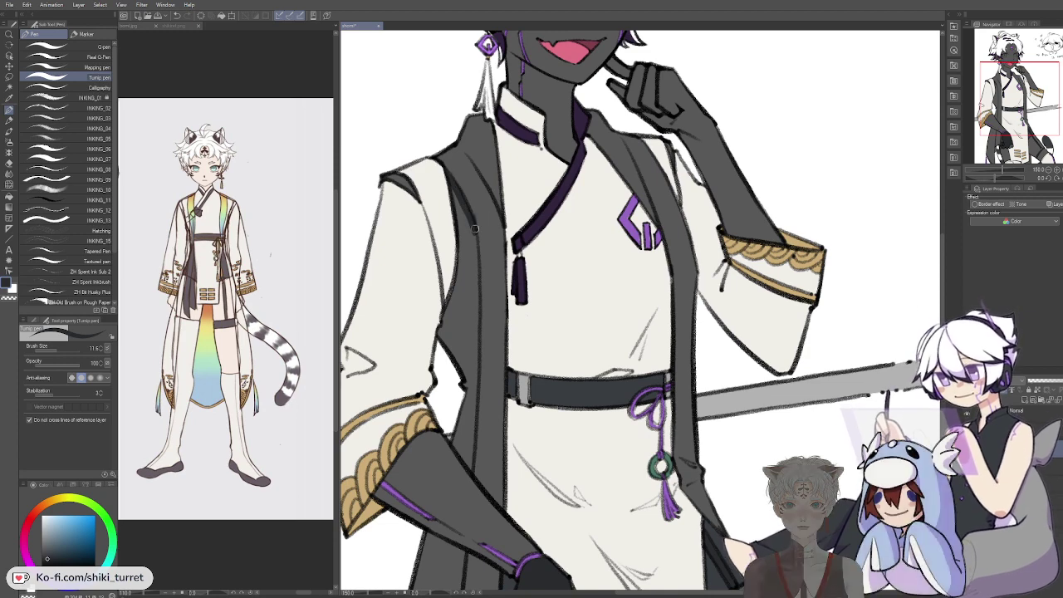
{"action": "left_click_drag", "start_coordinate": [475, 229], "coordinate": [476, 349]}
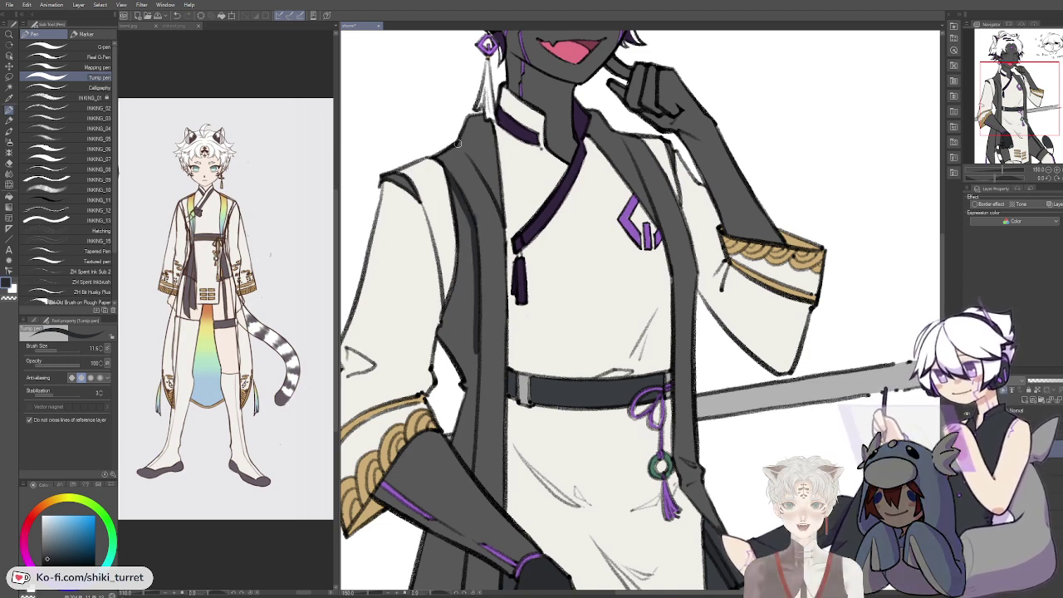
{"action": "left_click_drag", "start_coordinate": [483, 171], "coordinate": [502, 208]}
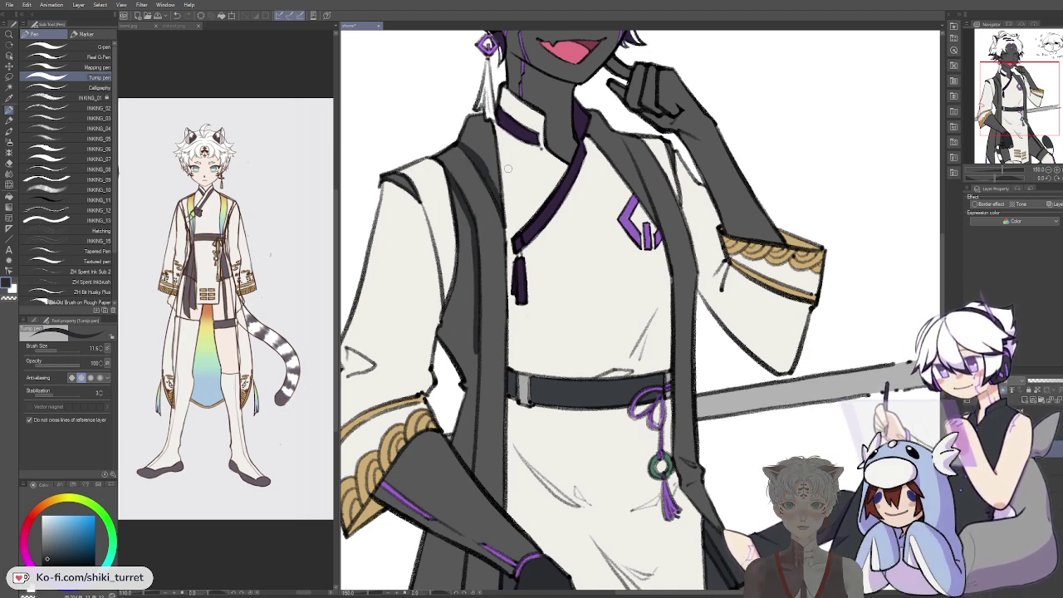
Step: Fill the robe areas beside the collar and between the lapel and the lowered sleeve with the dark blue-grey
{"action": "key", "text": "g"}
{"action": "key", "text": "g"}
{"action": "left_click", "coordinate": [480, 149]}
{"action": "key", "text": "p"}
{"action": "left_click_drag", "start_coordinate": [465, 158], "coordinate": [517, 88]}
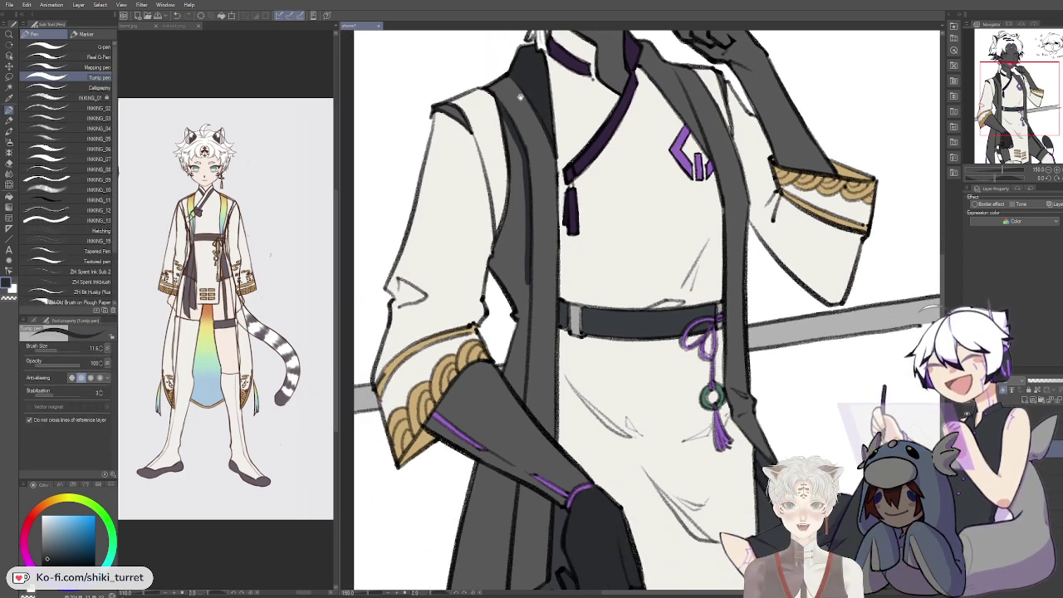
{"action": "mouse_move", "coordinate": [490, 264]}
{"action": "left_mouse_down"}
{"action": "mouse_move", "coordinate": [511, 292]}
{"action": "mouse_move", "coordinate": [525, 264]}
{"action": "mouse_move", "coordinate": [514, 162]}
{"action": "mouse_move", "coordinate": [504, 170]}
{"action": "mouse_move", "coordinate": [516, 157]}
{"action": "mouse_move", "coordinate": [507, 126]}
{"action": "mouse_move", "coordinate": [517, 123]}
{"action": "mouse_move", "coordinate": [525, 178]}
{"action": "mouse_move", "coordinate": [487, 160]}
{"action": "left_mouse_up"}
{"action": "key", "text": "g"}
{"action": "key", "text": "g"}
{"action": "key", "text": "p"}
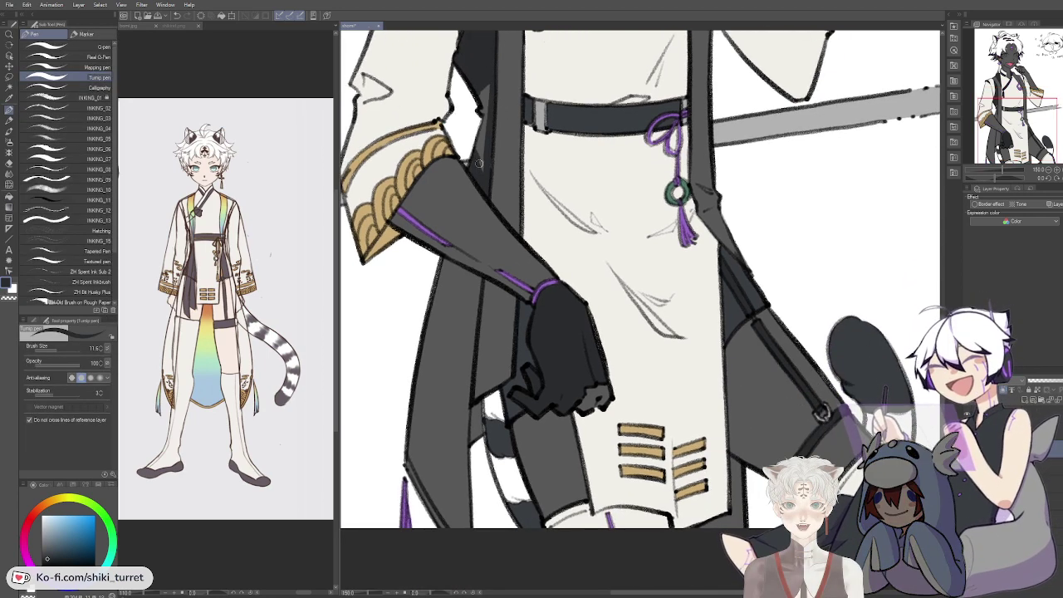
Step: Outline the robe's lower panel beneath the lowered forearm in dark blue-grey and fill it
{"action": "left_click_drag", "start_coordinate": [502, 108], "coordinate": [495, 22]}
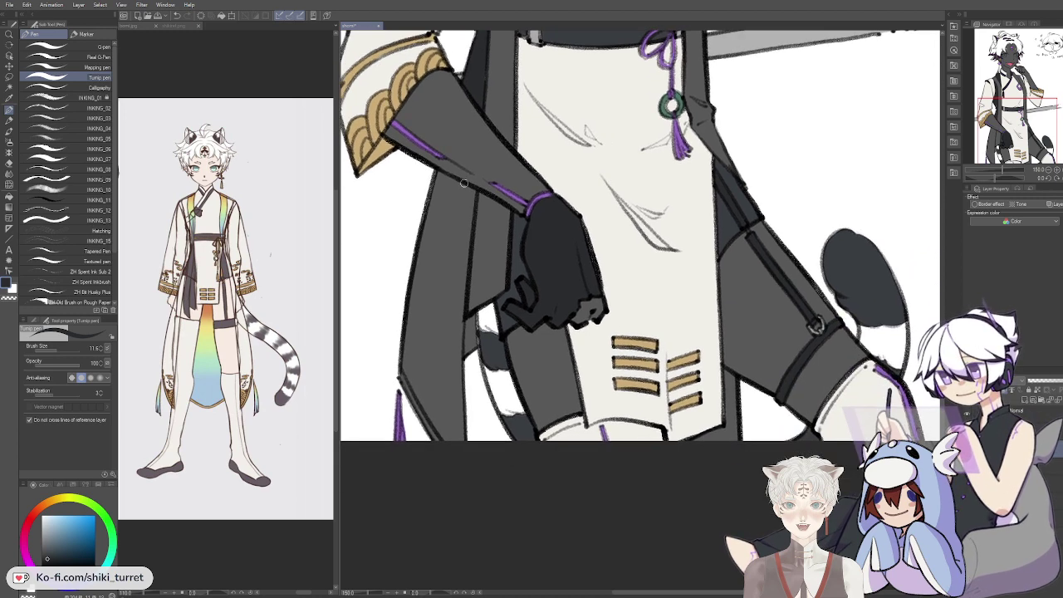
{"action": "left_click_drag", "start_coordinate": [440, 176], "coordinate": [476, 191]}
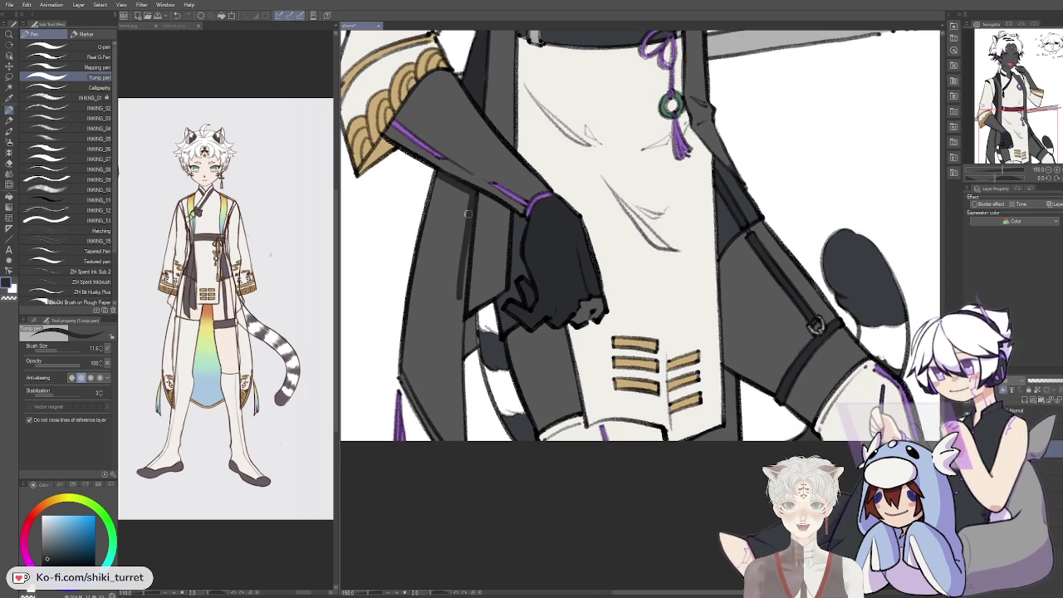
{"action": "left_click_drag", "start_coordinate": [462, 259], "coordinate": [462, 409]}
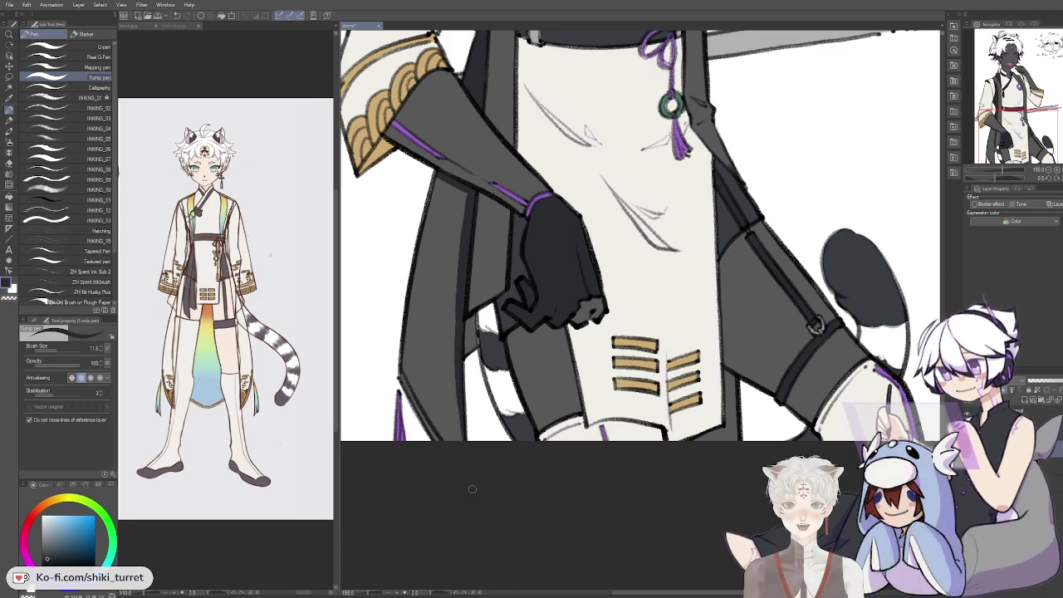
{"action": "key", "text": "g"}
{"action": "left_click", "coordinate": [433, 269]}
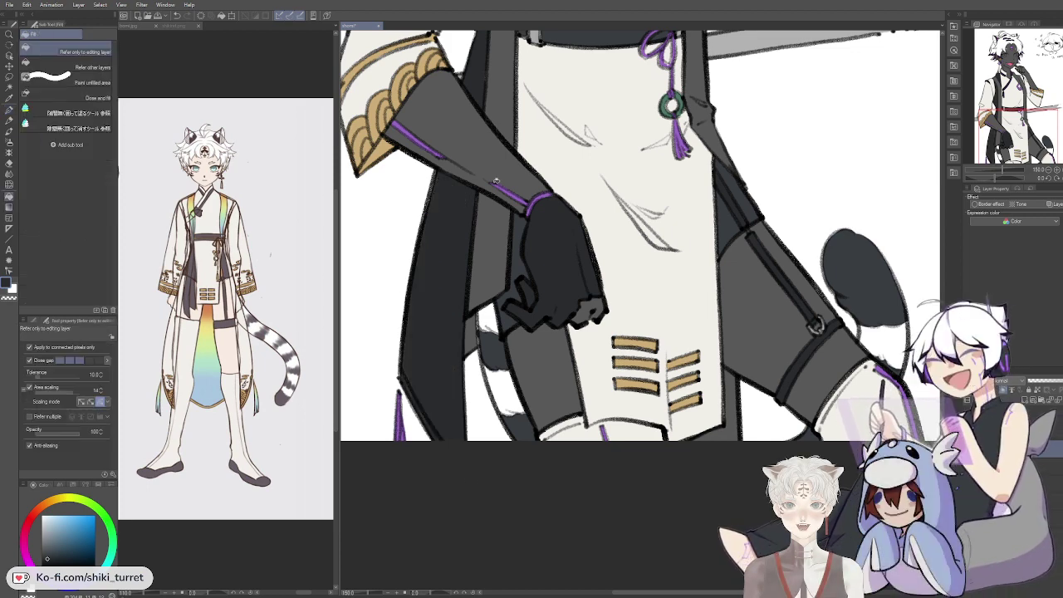
Step: Colour the robe strip between the tunic and the raised-arm lapel dark blue-grey, and sample the chest emblem's purple
{"action": "left_click_drag", "start_coordinate": [655, 352], "coordinate": [625, 390]}
{"action": "left_click_drag", "start_coordinate": [678, 91], "coordinate": [651, 309]}
{"action": "scroll", "coordinate": [650, 309], "scroll_direction": "up", "scroll_amount": 5}
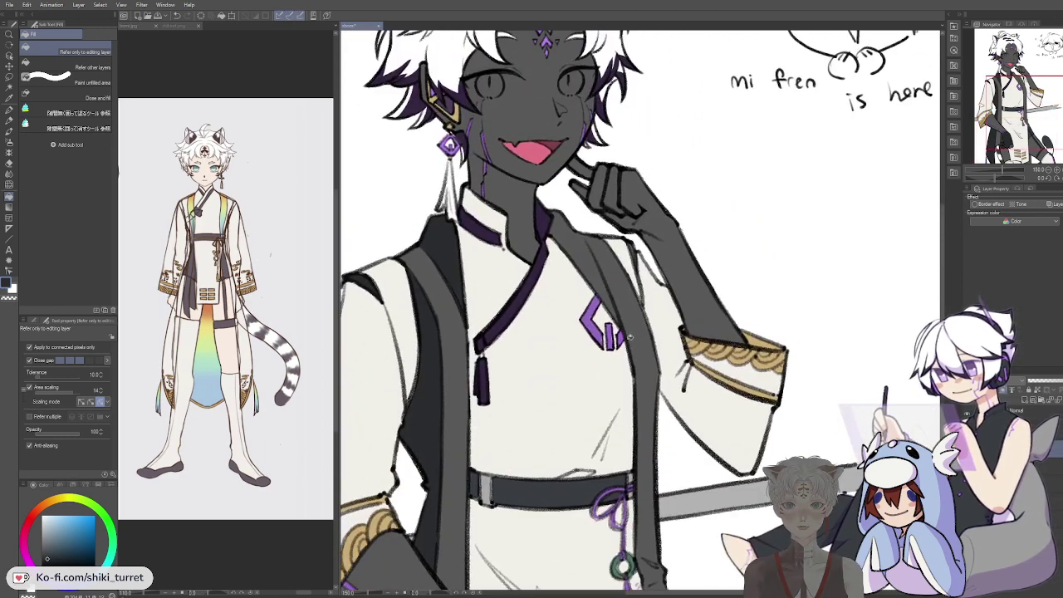
{"action": "key", "text": "p"}
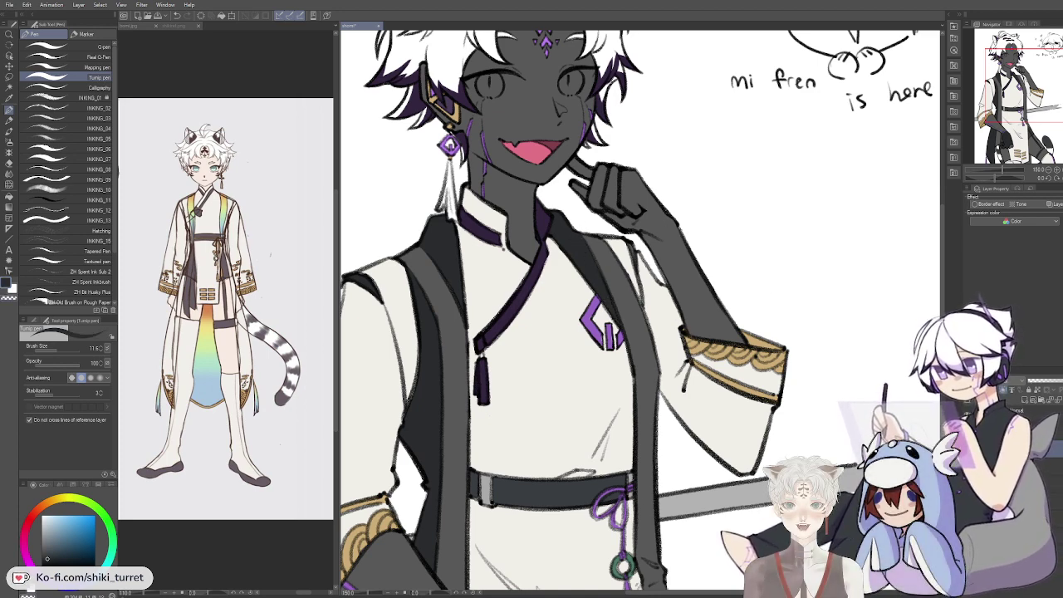
{"action": "left_click", "coordinate": [592, 330], "text": "alt"}
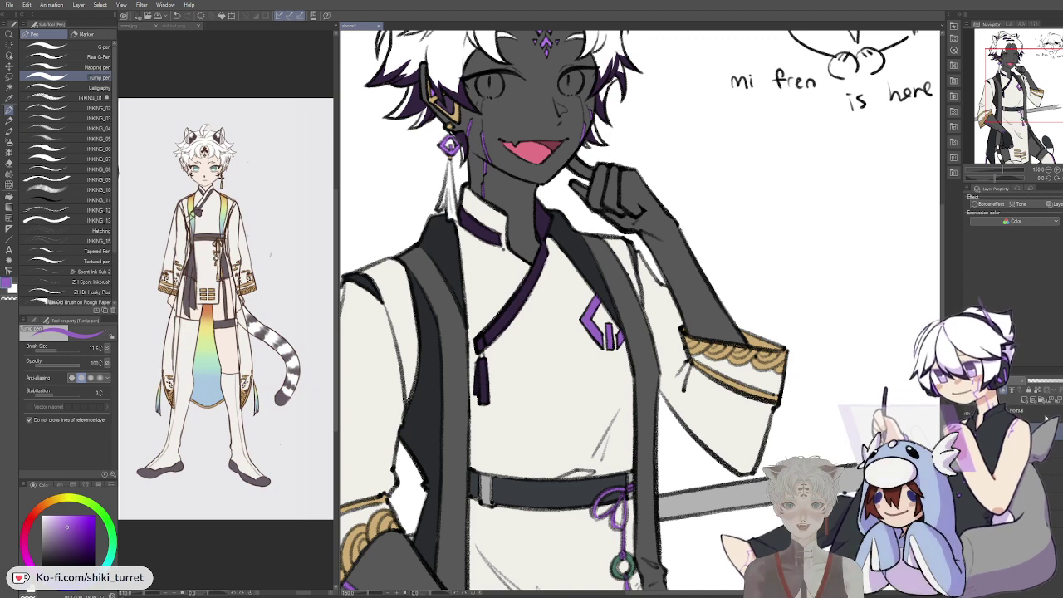
{"action": "left_click", "coordinate": [583, 258], "text": "alt"}
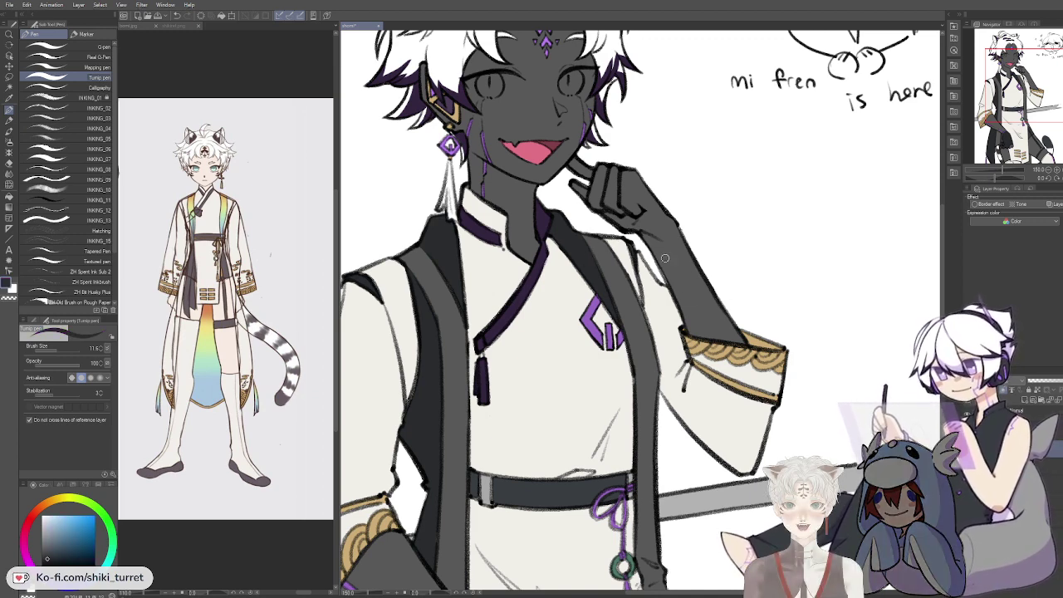
{"action": "left_click_drag", "start_coordinate": [771, 311], "coordinate": [862, 321]}
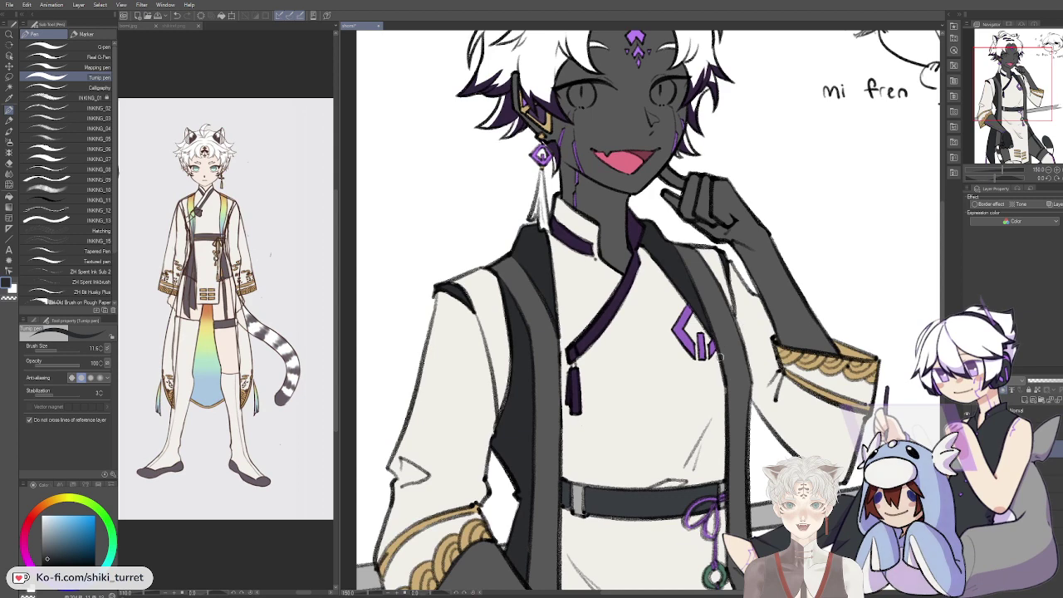
{"action": "scroll", "coordinate": [731, 347], "scroll_direction": "right", "scroll_amount": 2}
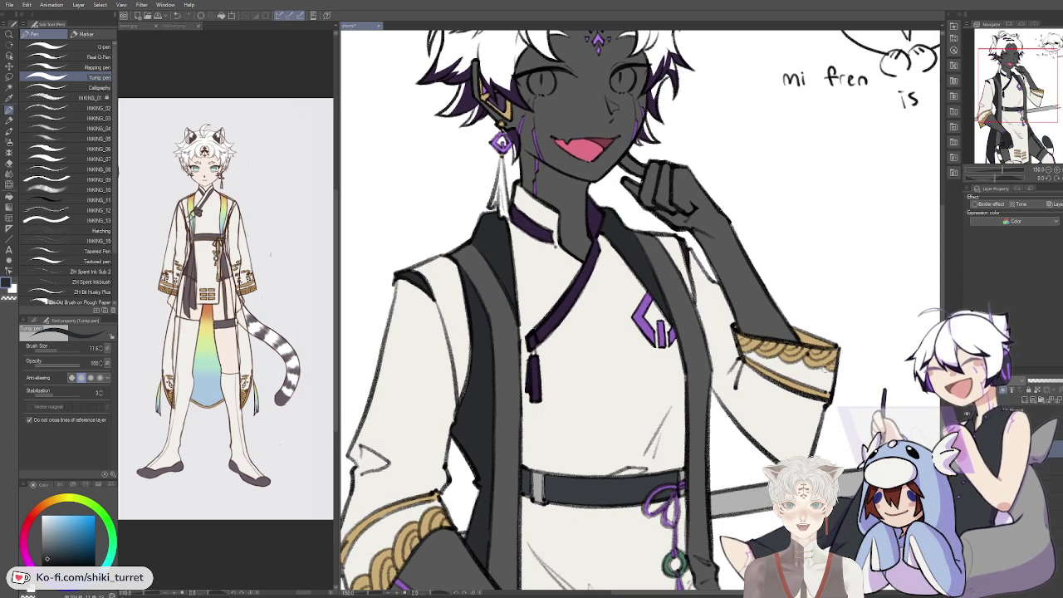
{"action": "left_click_drag", "start_coordinate": [829, 433], "coordinate": [751, 443]}
{"action": "scroll", "coordinate": [633, 148], "scroll_direction": "up", "scroll_amount": 5}
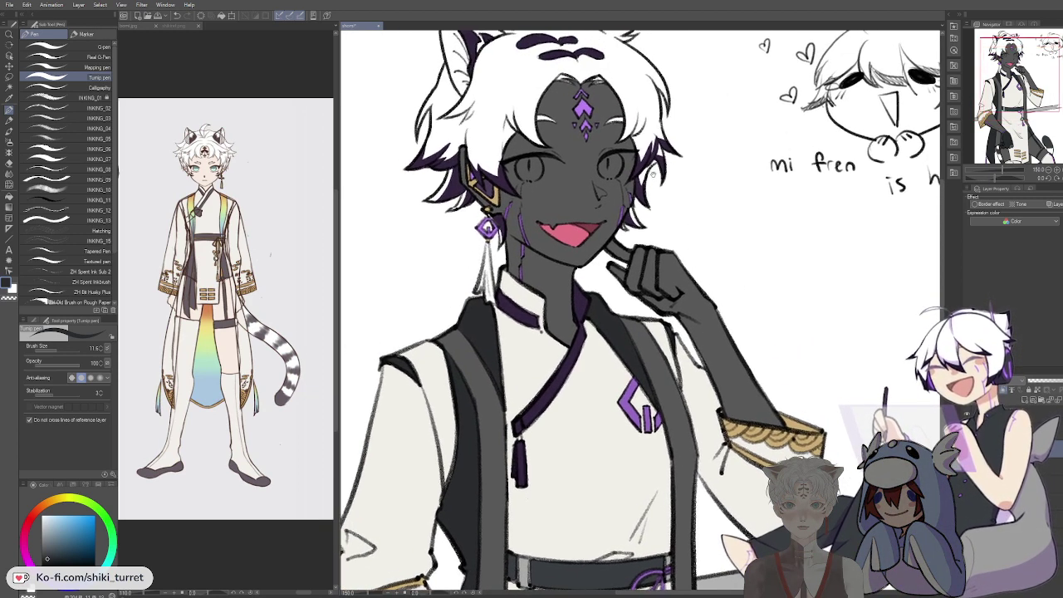
{"action": "scroll", "coordinate": [665, 151], "scroll_direction": "left", "scroll_amount": 4}
{"action": "scroll", "coordinate": [701, 157], "scroll_direction": "down", "scroll_amount": 3}
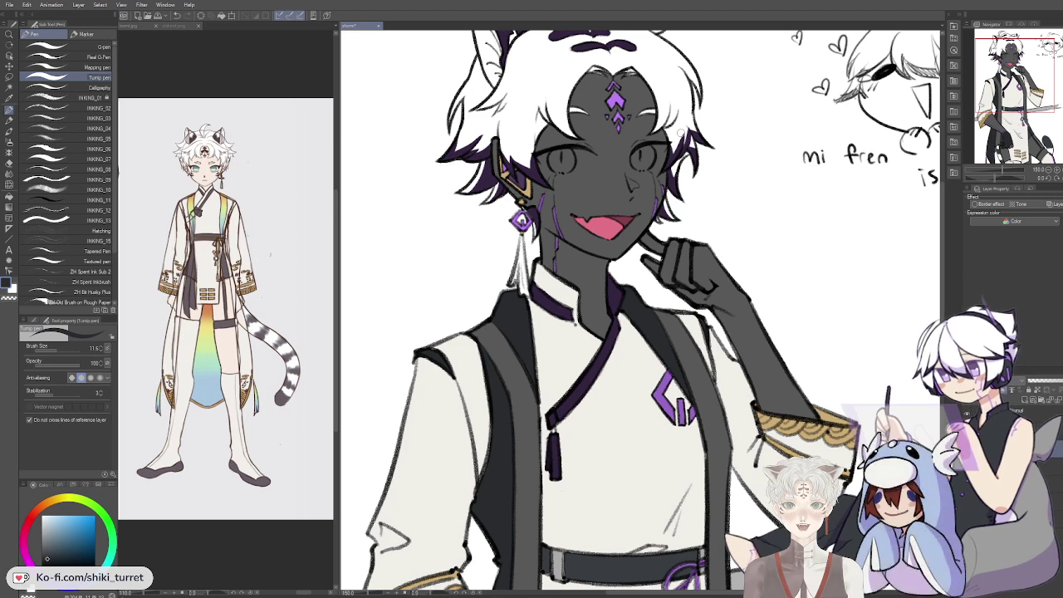
{"action": "left_click_drag", "start_coordinate": [823, 281], "coordinate": [805, 297]}
{"action": "scroll", "coordinate": [805, 296], "scroll_direction": "right", "scroll_amount": 2}
Step: Switch to white and paint in the white of the eye on the raised-hand side, including the iris area
{"action": "key", "text": "x"}
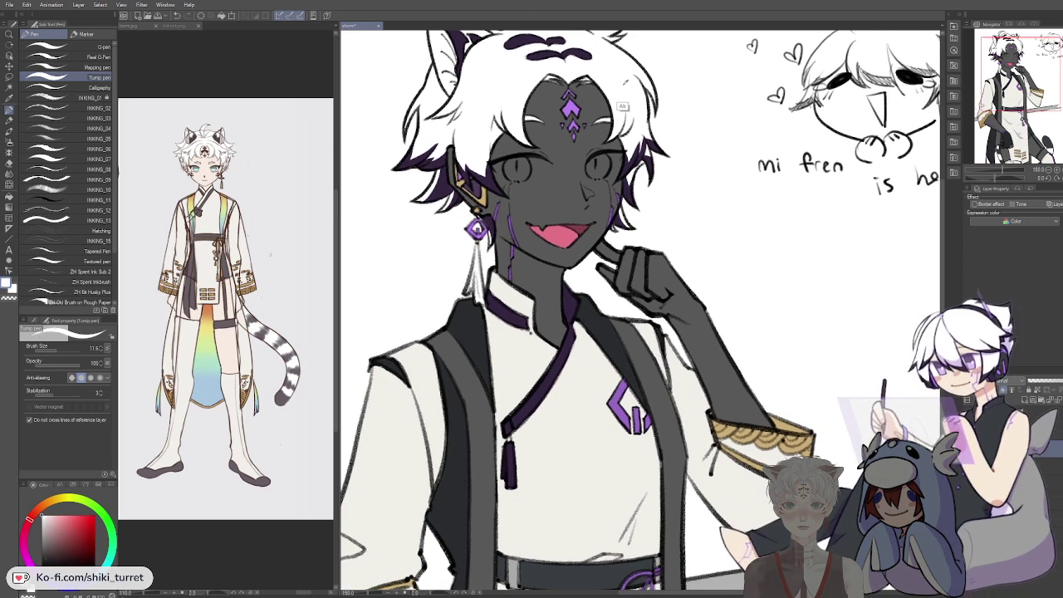
{"action": "scroll", "coordinate": [607, 291], "scroll_direction": "up", "scroll_amount": 6}
{"action": "left_click", "coordinate": [613, 287]}
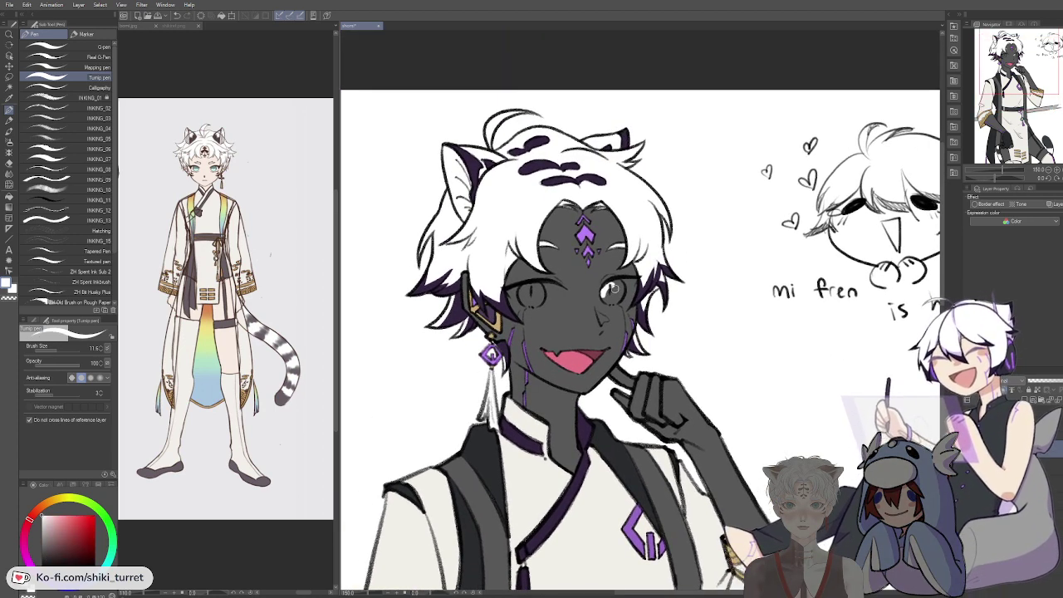
{"action": "mouse_move", "coordinate": [616, 287]}
{"action": "left_mouse_down"}
{"action": "mouse_move", "coordinate": [631, 281]}
{"action": "mouse_move", "coordinate": [623, 300]}
{"action": "mouse_move", "coordinate": [613, 294]}
{"action": "left_mouse_up"}
{"action": "key", "text": "c"}
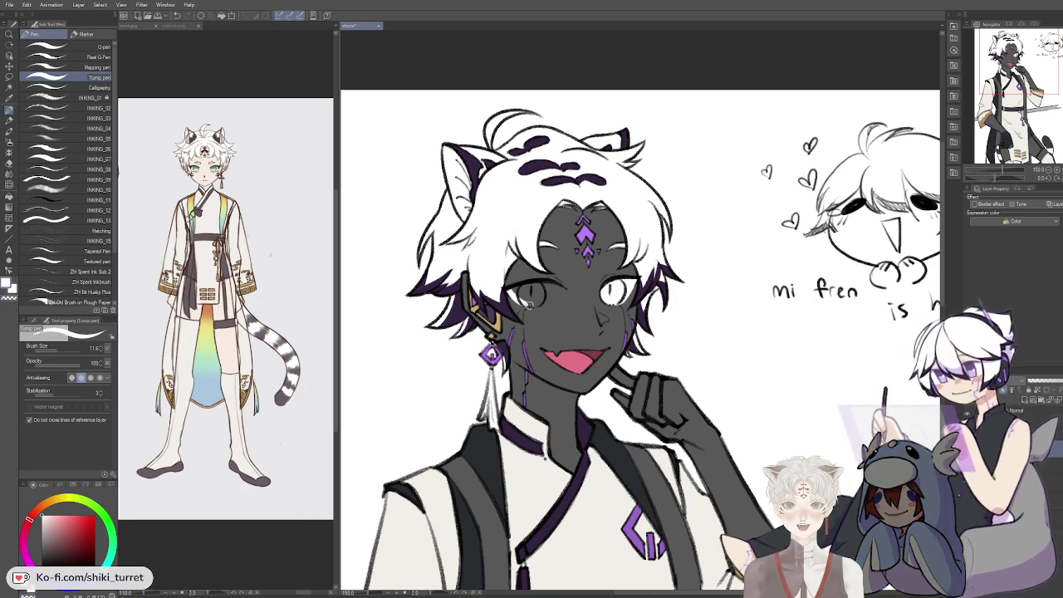
Step: Fill the earring-side eye with white, including its iris, and check the face in a mirrored view
{"action": "mouse_move", "coordinate": [529, 305]}
{"action": "left_mouse_down"}
{"action": "mouse_move", "coordinate": [510, 292]}
{"action": "mouse_move", "coordinate": [537, 304]}
{"action": "mouse_move", "coordinate": [532, 291]}
{"action": "left_mouse_up"}
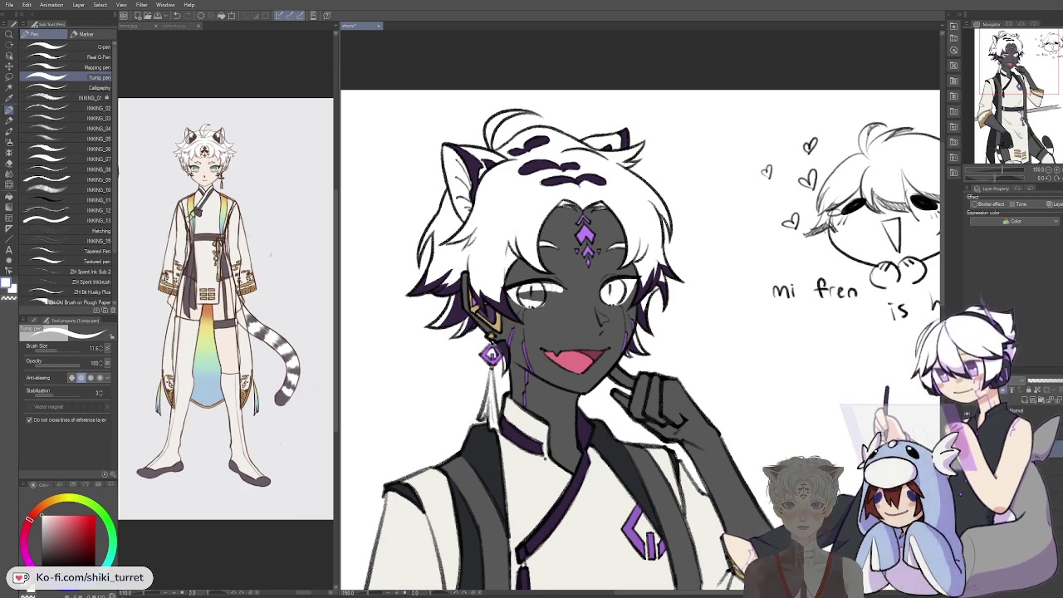
{"action": "key", "text": "h"}
{"action": "left_click_drag", "start_coordinate": [718, 296], "coordinate": [749, 304]}
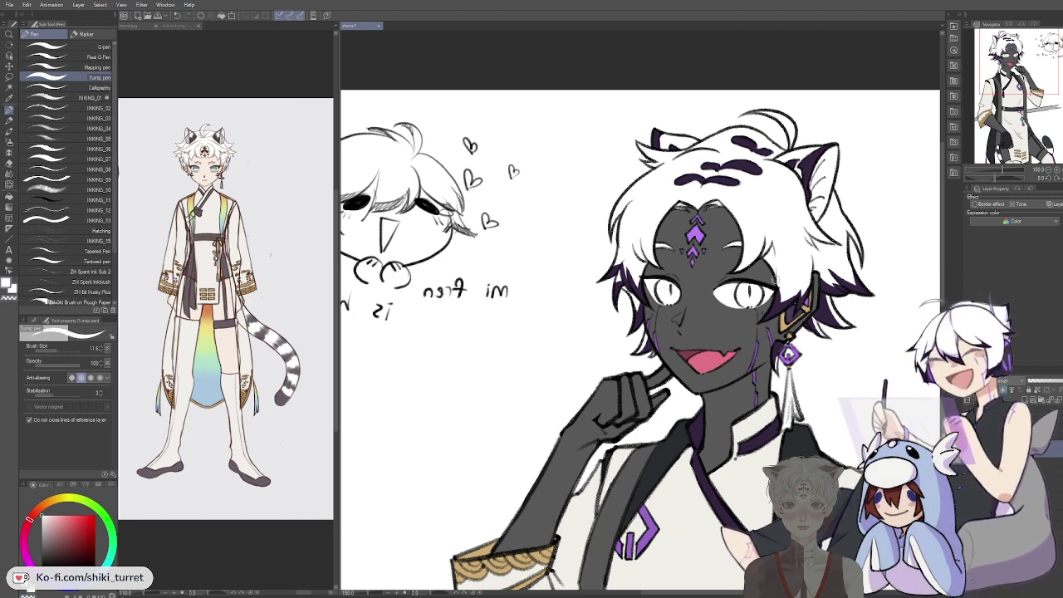
{"action": "key", "text": "h"}
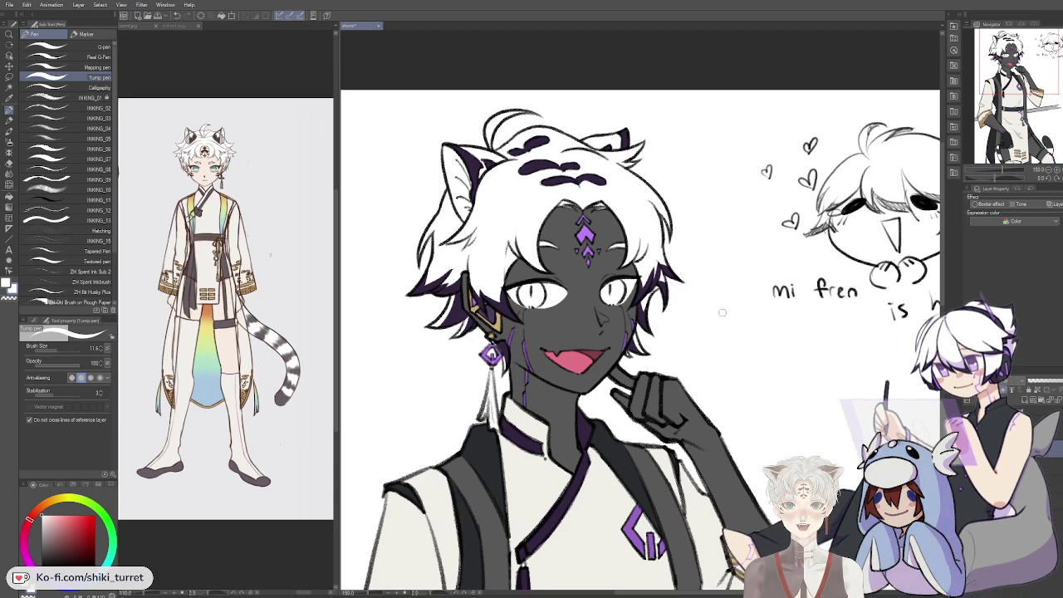
Step: Sample the teal of the tiger-eared reference character's eye and fill the earring-side iris with it using a smaller brush
{"action": "left_click_drag", "start_coordinate": [831, 404], "coordinate": [831, 299]}
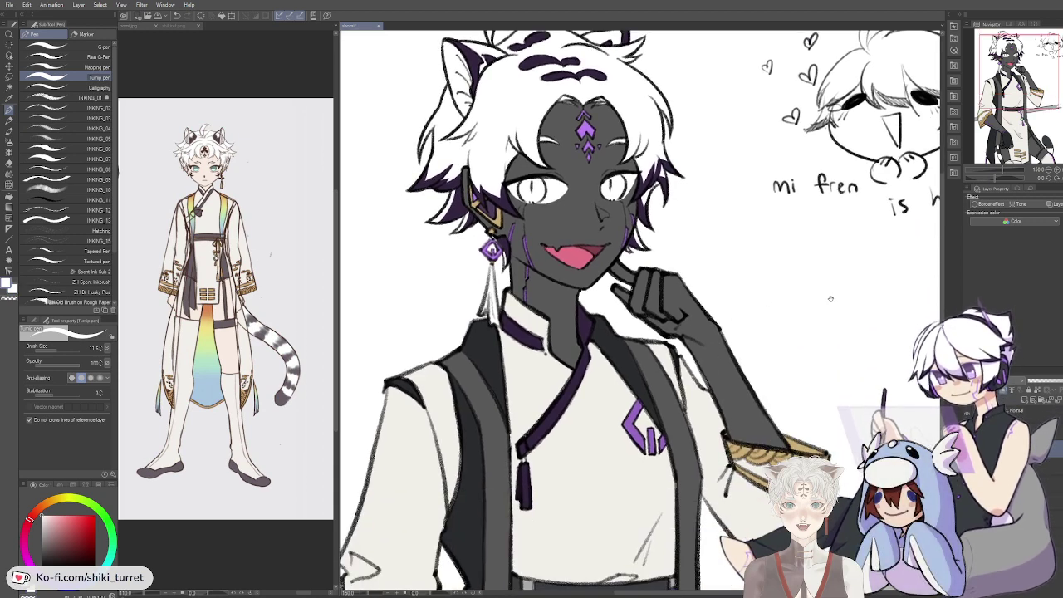
{"action": "left_click_drag", "start_coordinate": [767, 331], "coordinate": [737, 400]}
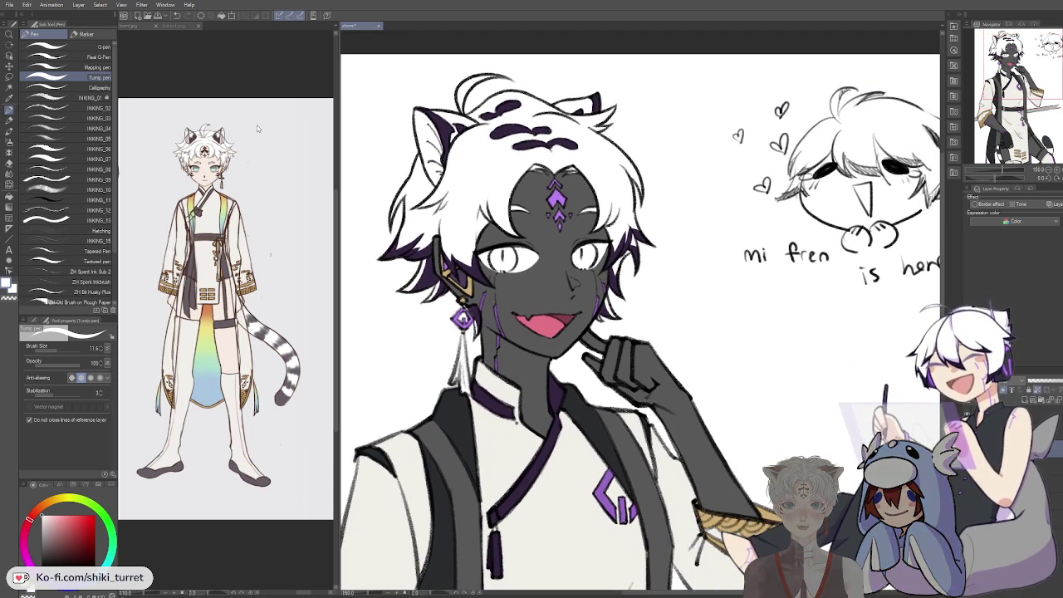
{"action": "left_click", "coordinate": [226, 75]}
{"action": "key", "text": "ctrl+space"}
{"action": "left_click_drag", "start_coordinate": [194, 164], "coordinate": [258, 164]}
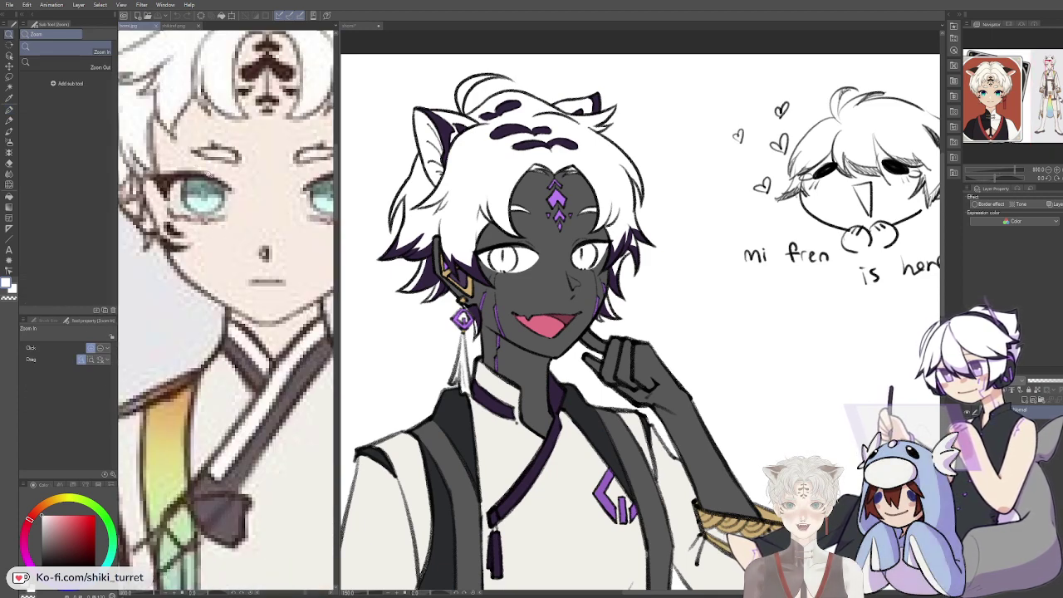
{"action": "left_click", "coordinate": [201, 182], "text": "alt"}
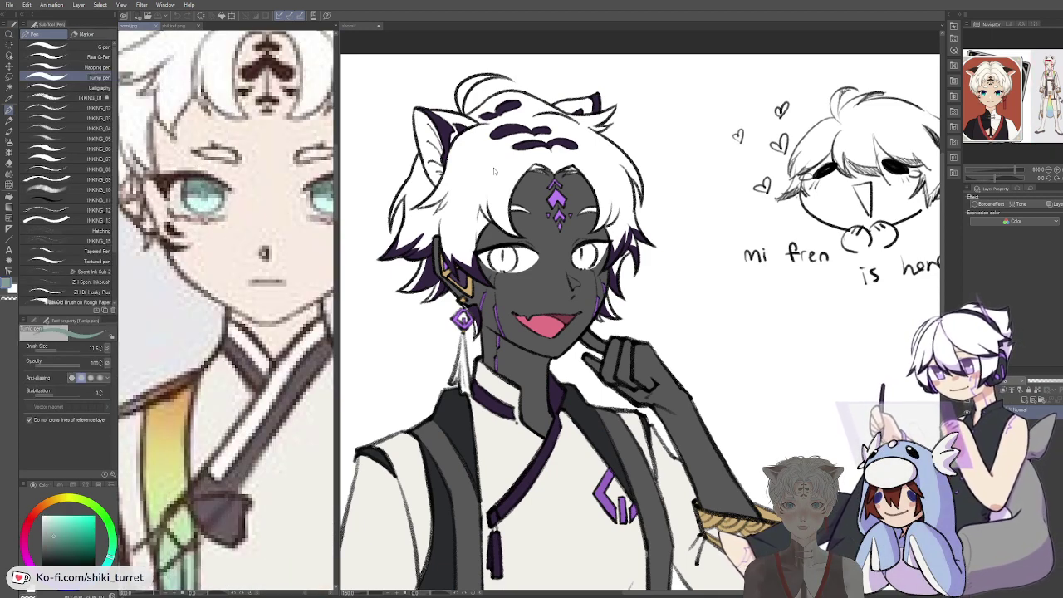
{"action": "left_click", "coordinate": [571, 291], "text": "ctrl+alt"}
{"action": "left_click_drag", "start_coordinate": [572, 287], "coordinate": [578, 288]}
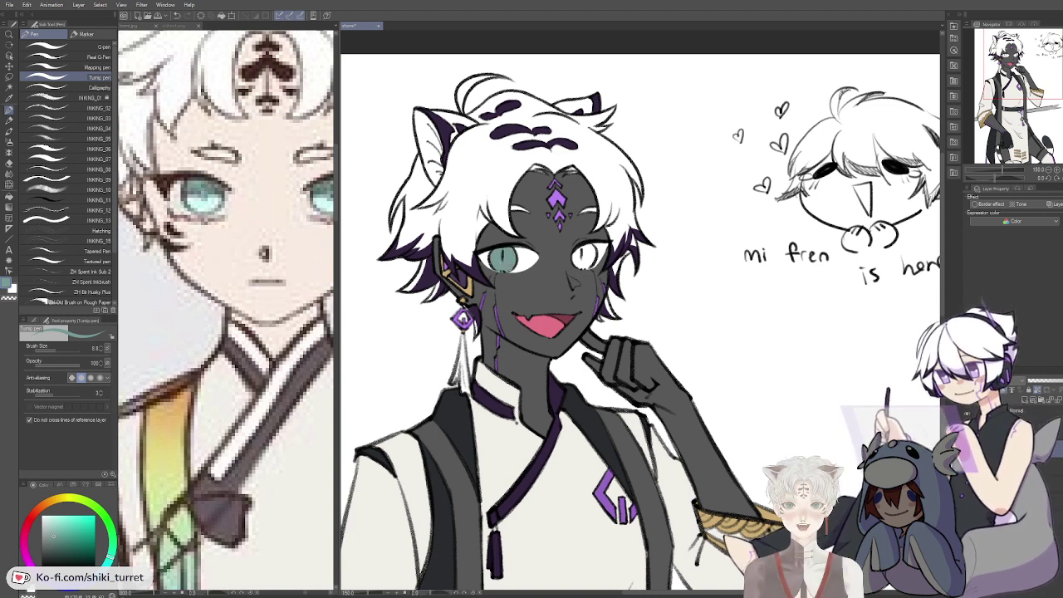
{"action": "left_click_drag", "start_coordinate": [497, 252], "coordinate": [507, 250]}
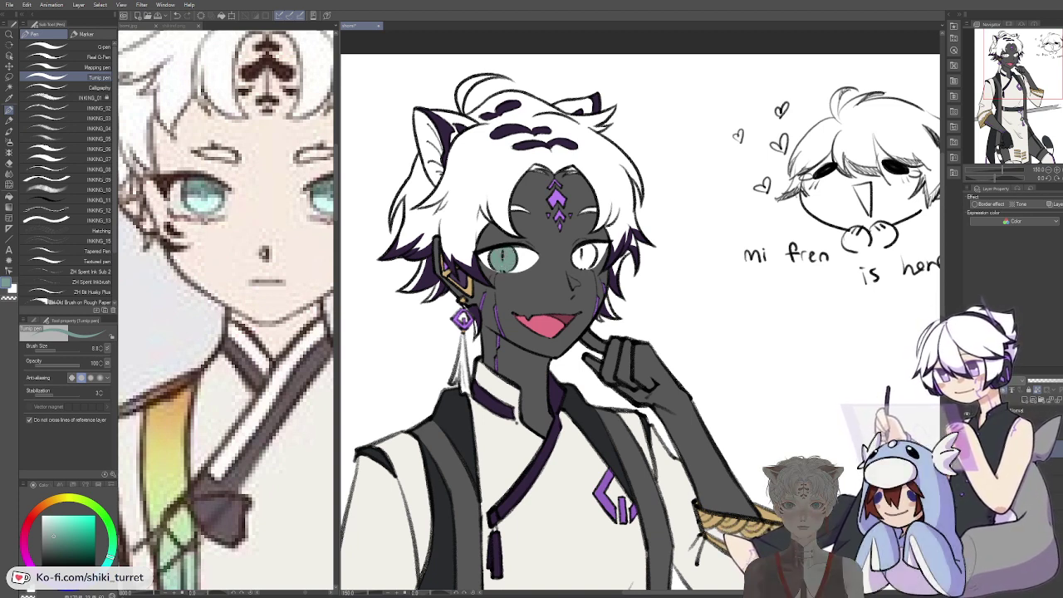
Step: Sample the eye purple from the reference of the character in the dark crop top and fill the raised-hand-side iris
{"action": "left_click", "coordinate": [173, 25]}
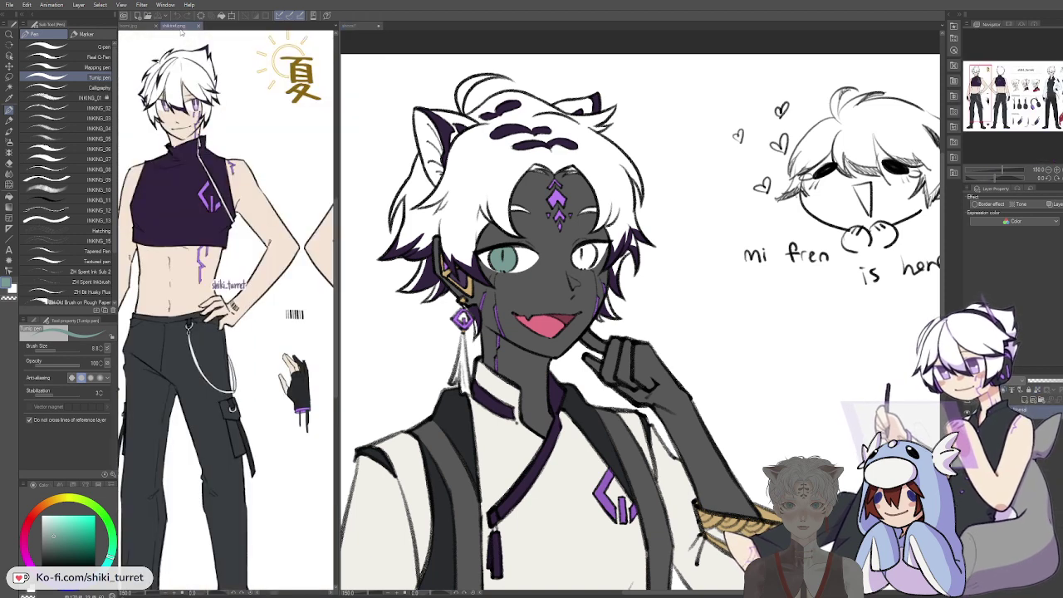
{"action": "scroll", "coordinate": [205, 151], "scroll_direction": "up", "scroll_amount": 4}
{"action": "left_click", "coordinate": [210, 126], "text": "alt"}
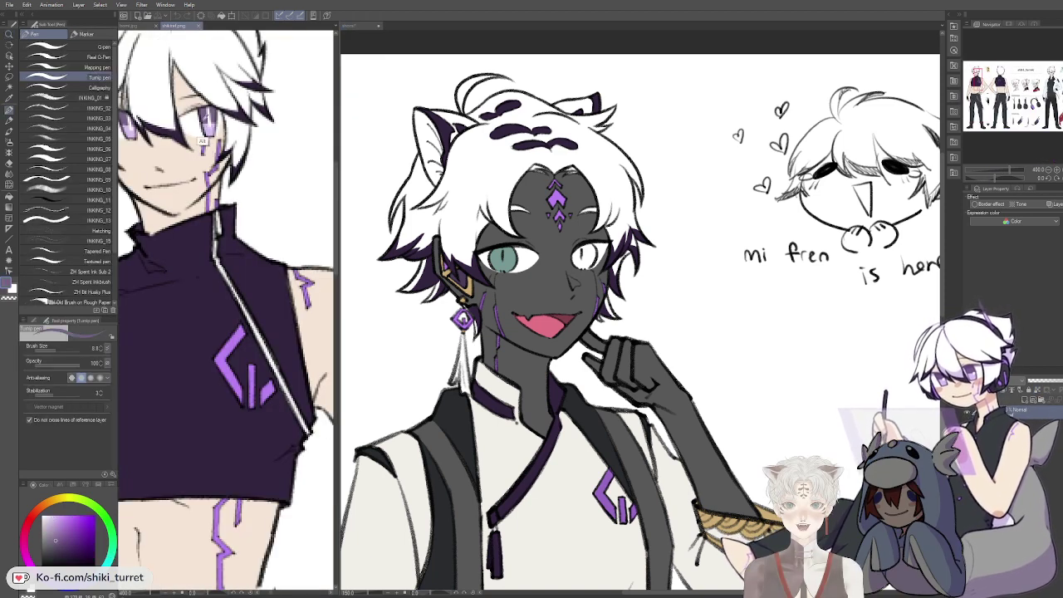
{"action": "left_click", "coordinate": [579, 263]}
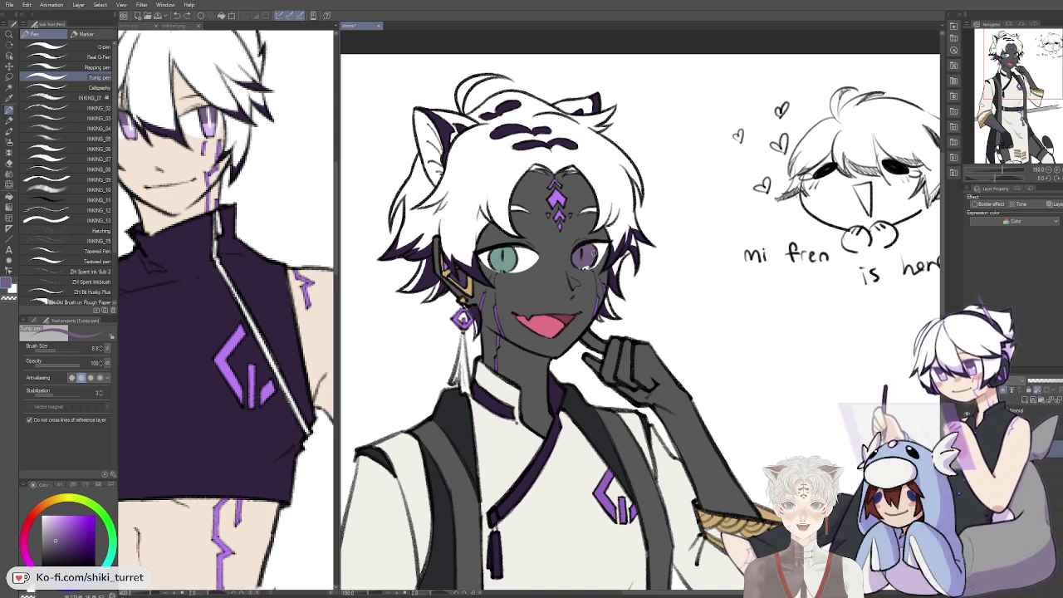
Step: Brighten the earring-side iris with a lighter teal and the raised-hand-side iris with a lighter purple
{"action": "left_click", "coordinate": [501, 259], "text": "alt"}
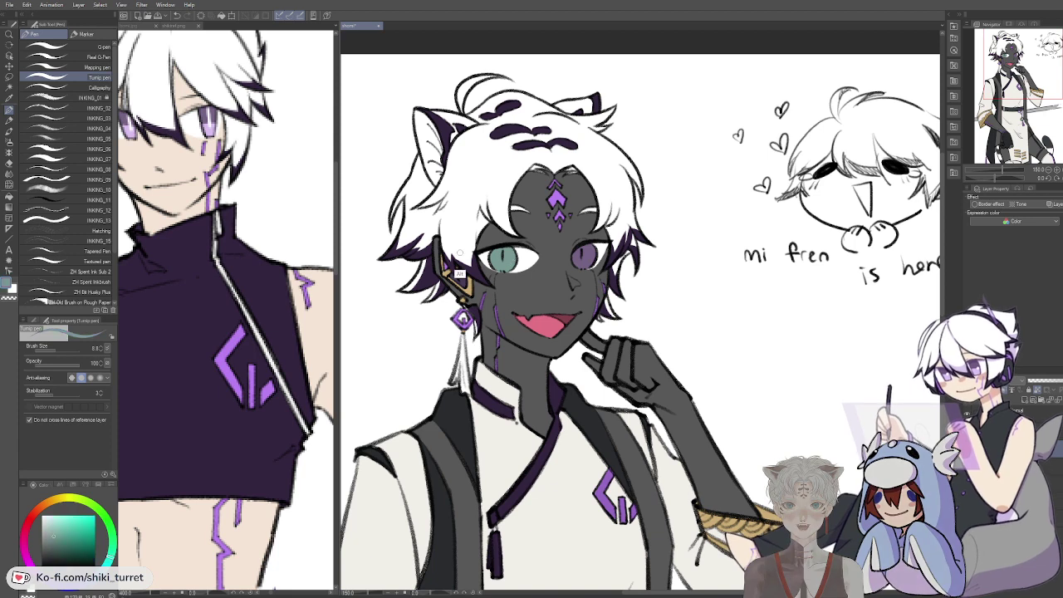
{"action": "left_click", "coordinate": [62, 529]}
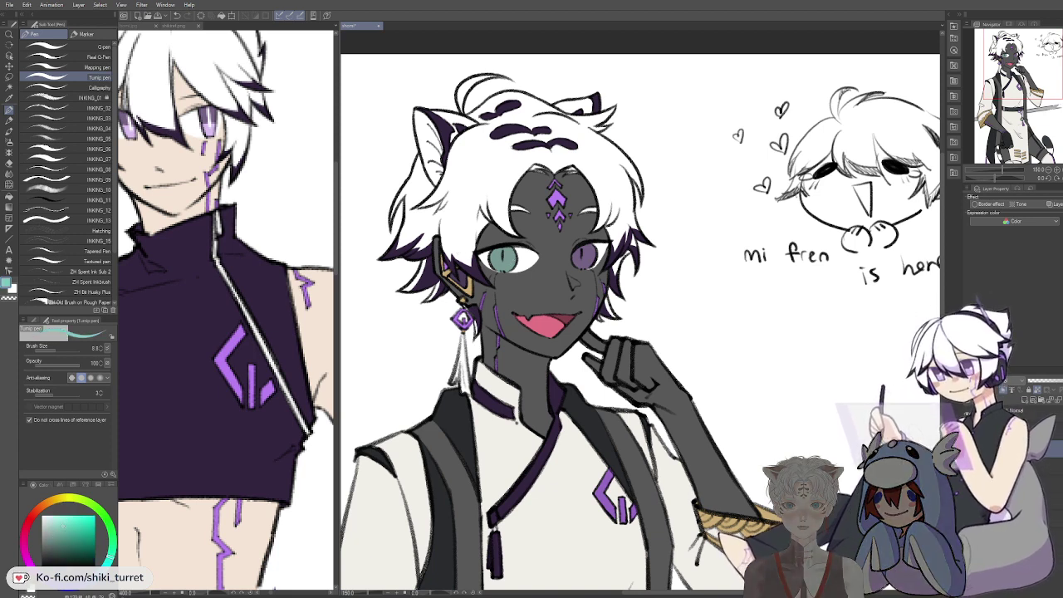
{"action": "left_click_drag", "start_coordinate": [497, 266], "coordinate": [505, 261]}
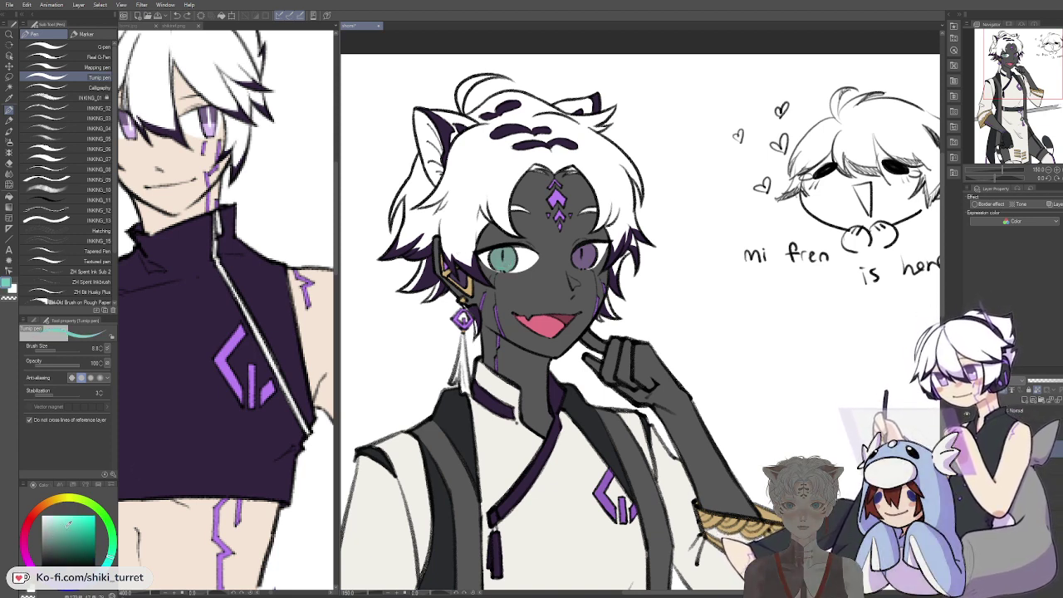
{"action": "left_click_drag", "start_coordinate": [497, 264], "coordinate": [507, 268]}
{"action": "key", "text": "ctrl+z"}
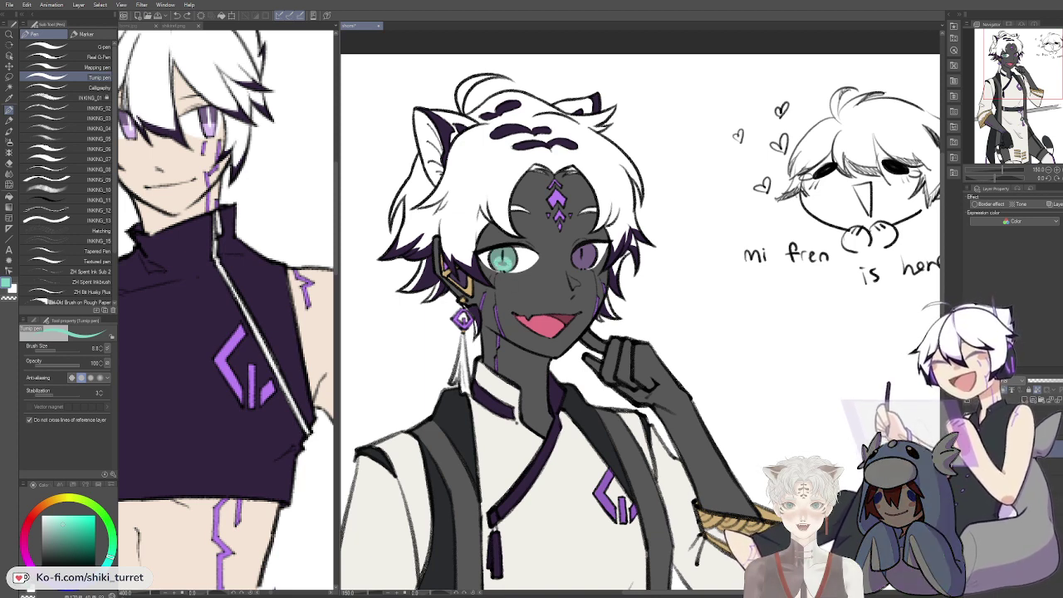
{"action": "left_click", "coordinate": [594, 259], "text": "alt"}
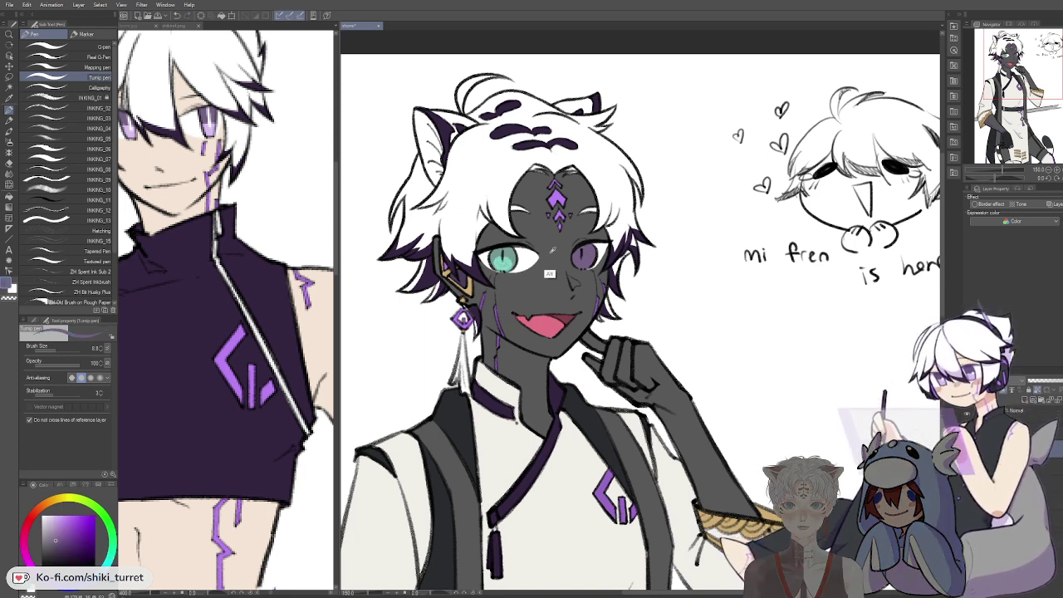
{"action": "left_click", "coordinate": [65, 526]}
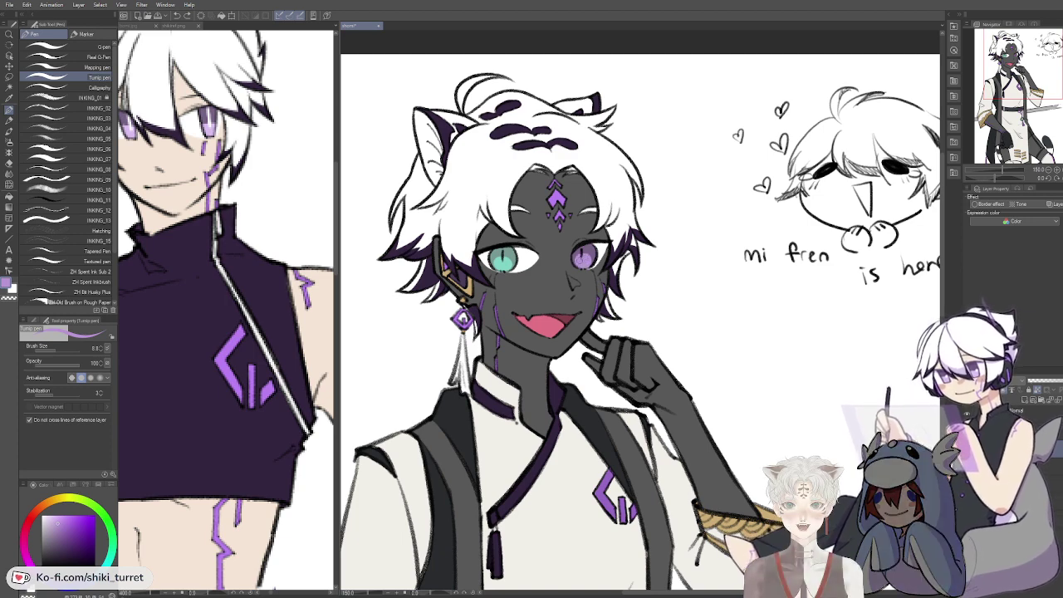
Step: Add pale teal and pale lilac highlights to the matching irises, plus small white sparkles in both eyes
{"action": "left_click", "coordinate": [502, 259], "text": "alt"}
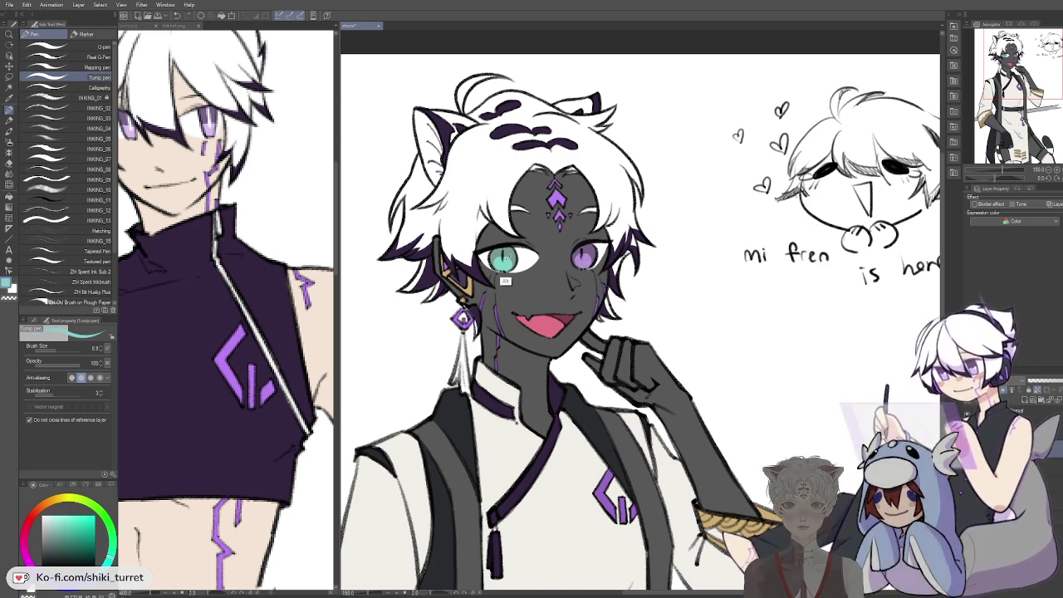
{"action": "left_click", "coordinate": [55, 518]}
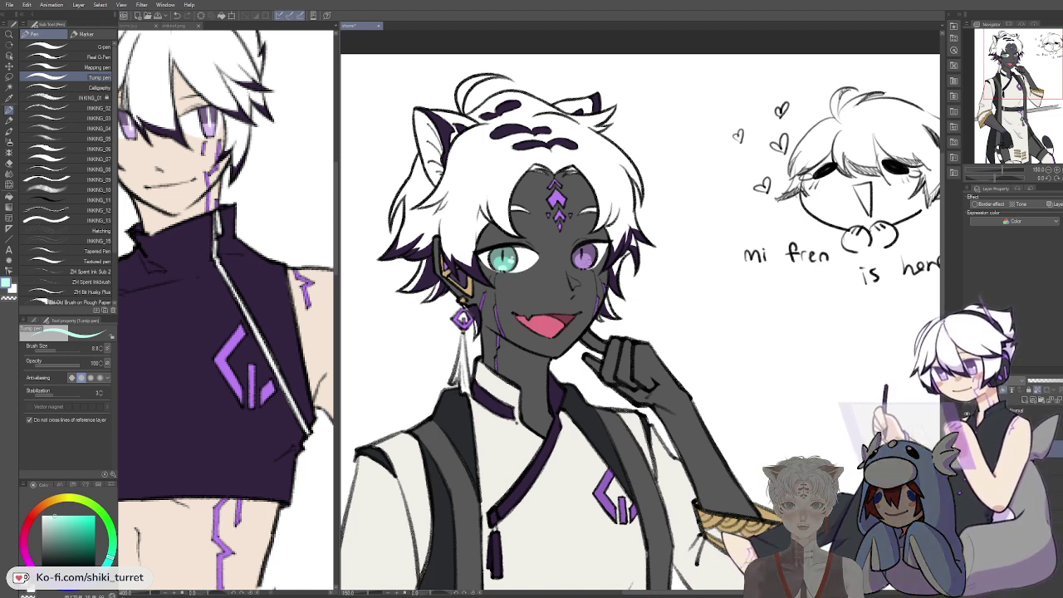
{"action": "left_click", "coordinate": [579, 259], "text": "alt"}
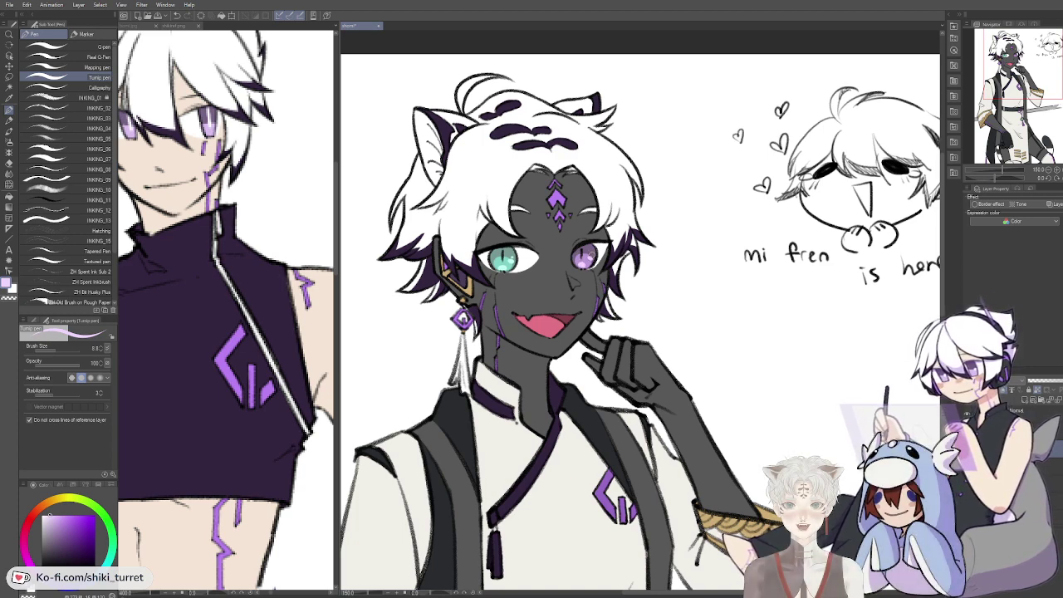
{"action": "left_click", "coordinate": [599, 264], "text": "alt"}
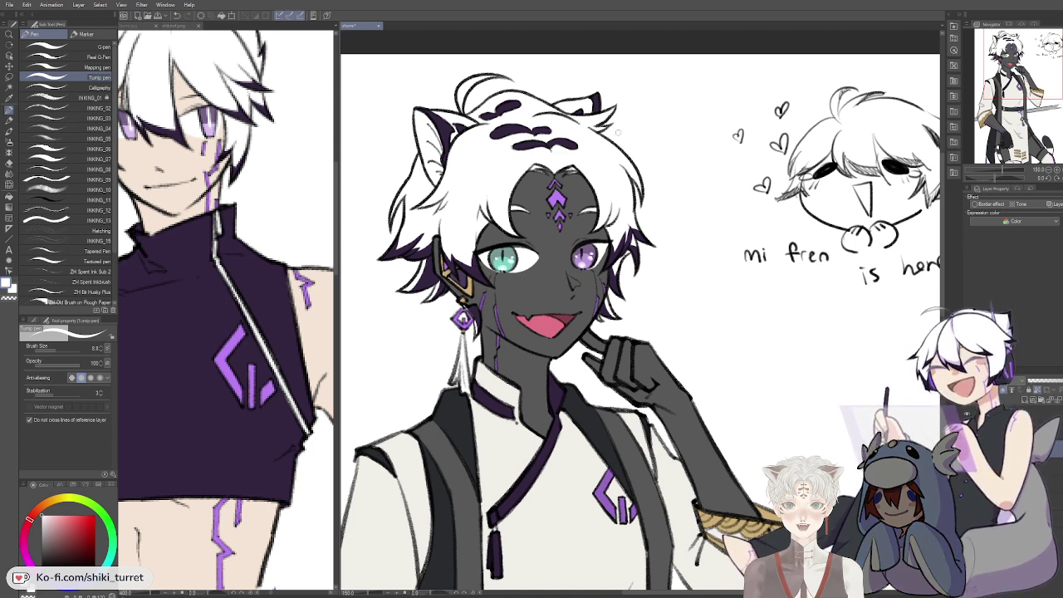
Step: Examine the coloured eyes against the whole figure, comparing the face up close and from further out
{"action": "key", "text": "/"}
{"action": "left_click", "coordinate": [721, 342], "text": "alt"}
{"action": "left_click", "coordinate": [721, 342], "text": "alt"}
{"action": "left_click_drag", "start_coordinate": [713, 350], "coordinate": [662, 150]}
{"action": "left_click", "coordinate": [596, 175]}
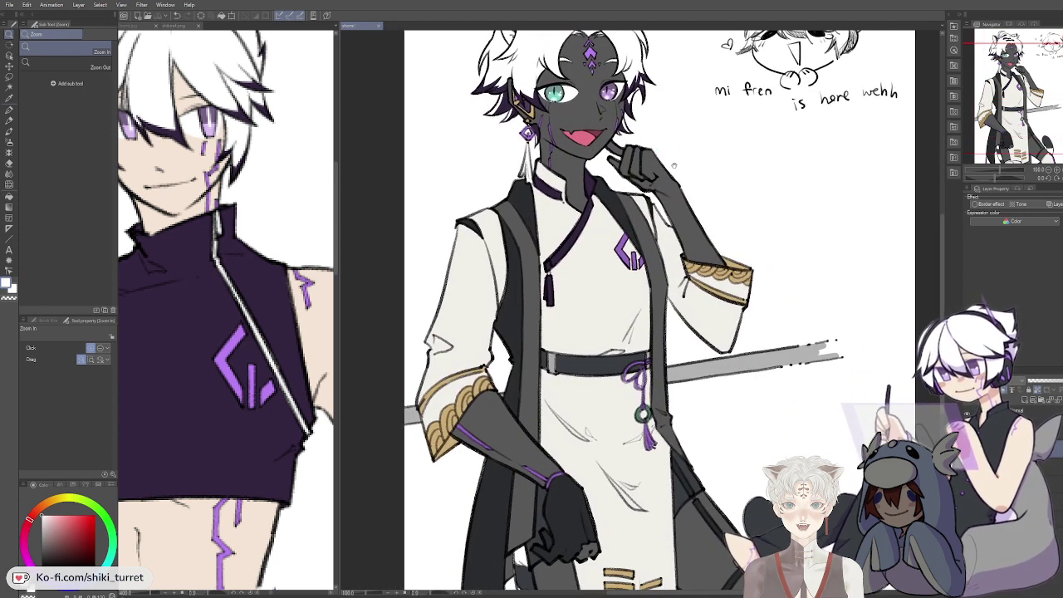
{"action": "left_click_drag", "start_coordinate": [694, 189], "coordinate": [683, 213]}
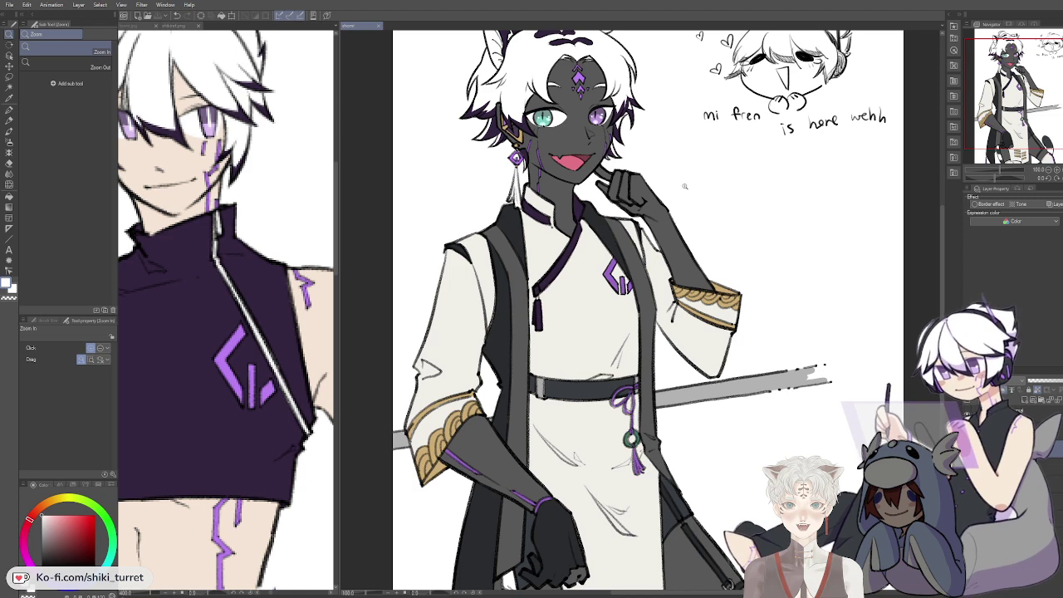
{"action": "left_click_drag", "start_coordinate": [689, 334], "coordinate": [709, 238]}
{"action": "left_click_drag", "start_coordinate": [689, 178], "coordinate": [697, 386]}
{"action": "left_click", "coordinate": [645, 192]}
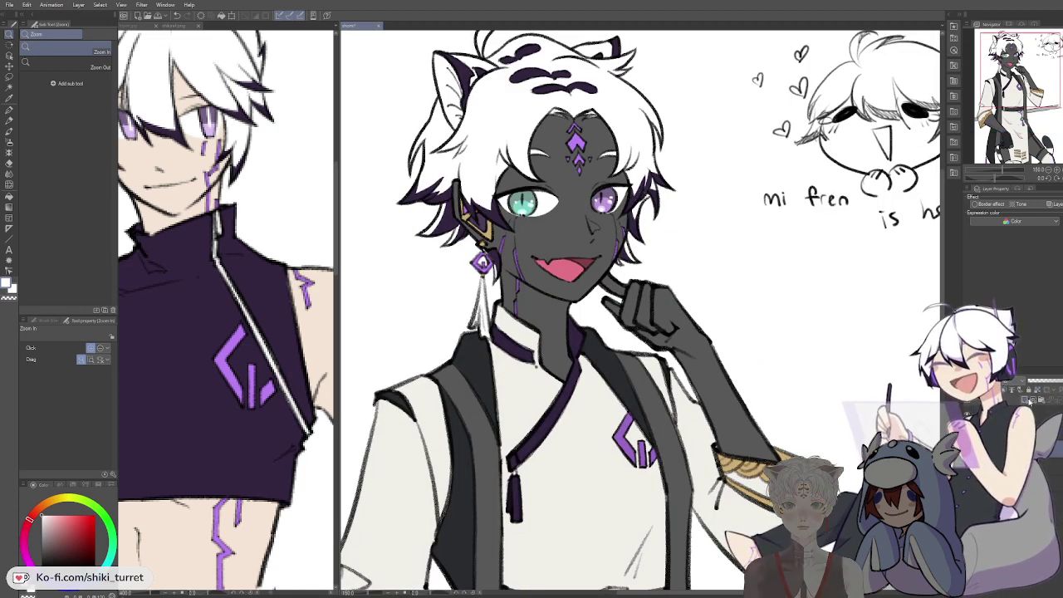
Step: Sample the green from the ring hanging at the belt and fill the coat's front band on the lowered-arm side
{"action": "left_click_drag", "start_coordinate": [621, 502], "coordinate": [576, 264]}
{"action": "scroll", "coordinate": [576, 264], "scroll_direction": "down", "scroll_amount": 5}
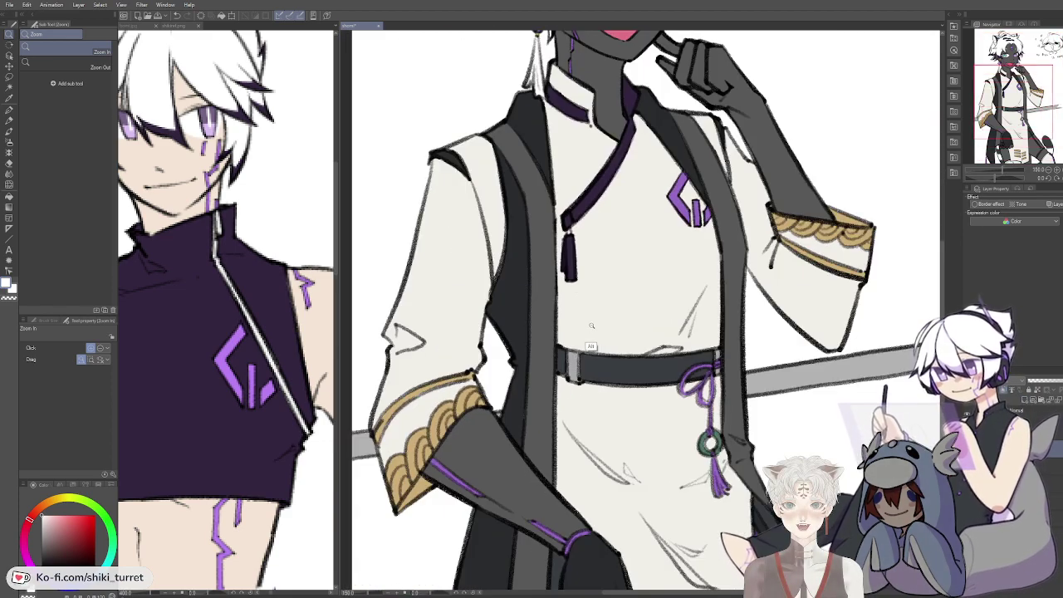
{"action": "key", "text": "p"}
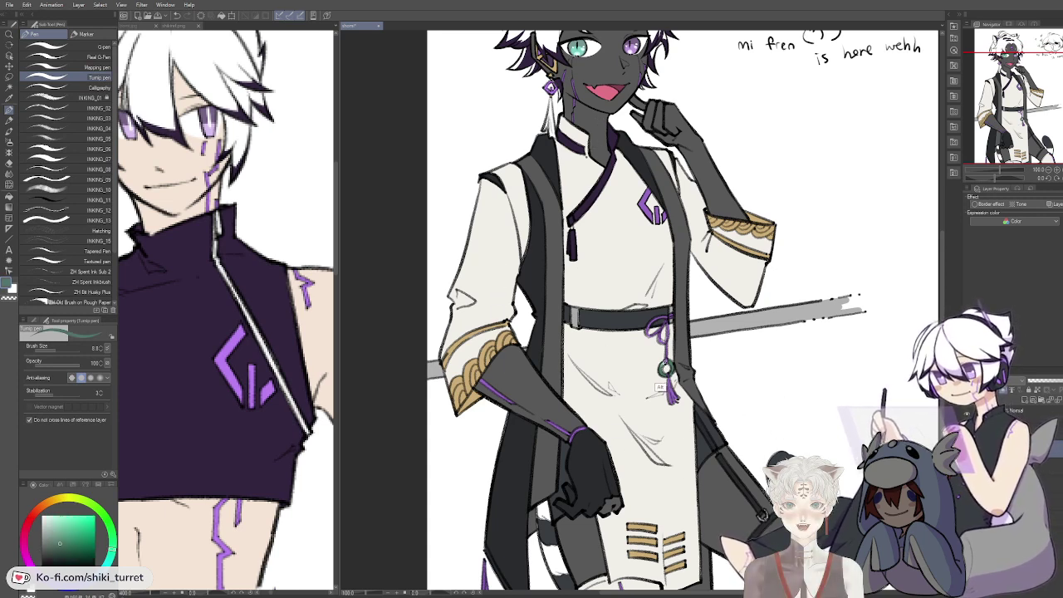
{"action": "left_click", "coordinate": [665, 370], "text": "alt"}
{"action": "key", "text": "ctrl+space"}
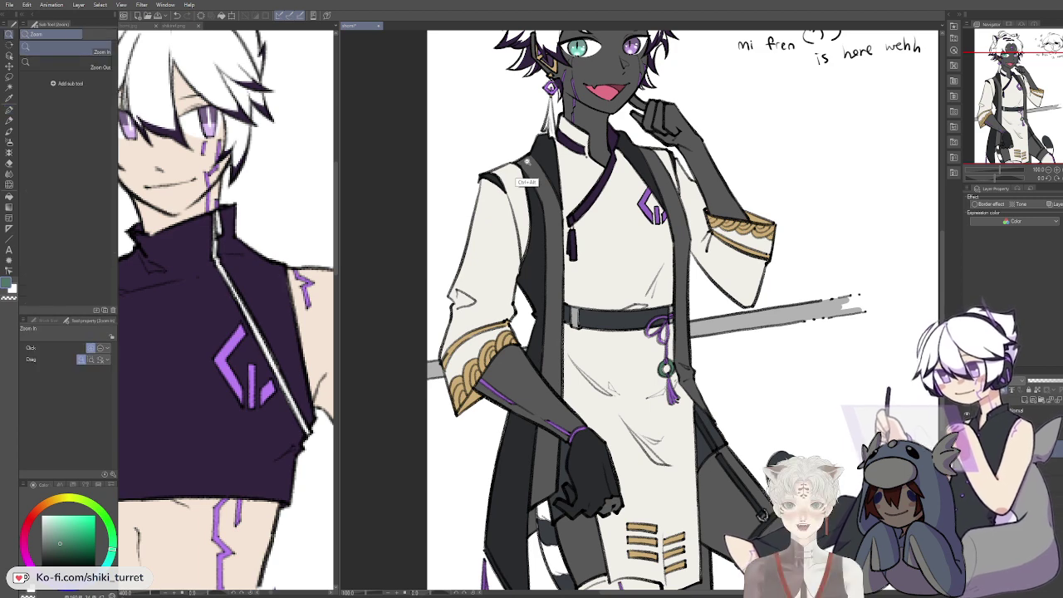
{"action": "key", "text": "p"}
{"action": "mouse_move", "coordinate": [526, 163]}
{"action": "left_mouse_down", "text": "ctrl+alt"}
{"action": "mouse_move", "coordinate": [554, 190]}
{"action": "mouse_move", "coordinate": [566, 251]}
{"action": "mouse_move", "coordinate": [568, 399]}
{"action": "mouse_move", "coordinate": [544, 365]}
{"action": "mouse_move", "coordinate": [532, 234]}
{"action": "left_mouse_up", "text": "ctrl+alt"}
{"action": "key", "text": "g"}
{"action": "key", "text": "p"}
{"action": "key", "text": "g"}
{"action": "left_click", "coordinate": [550, 237]}
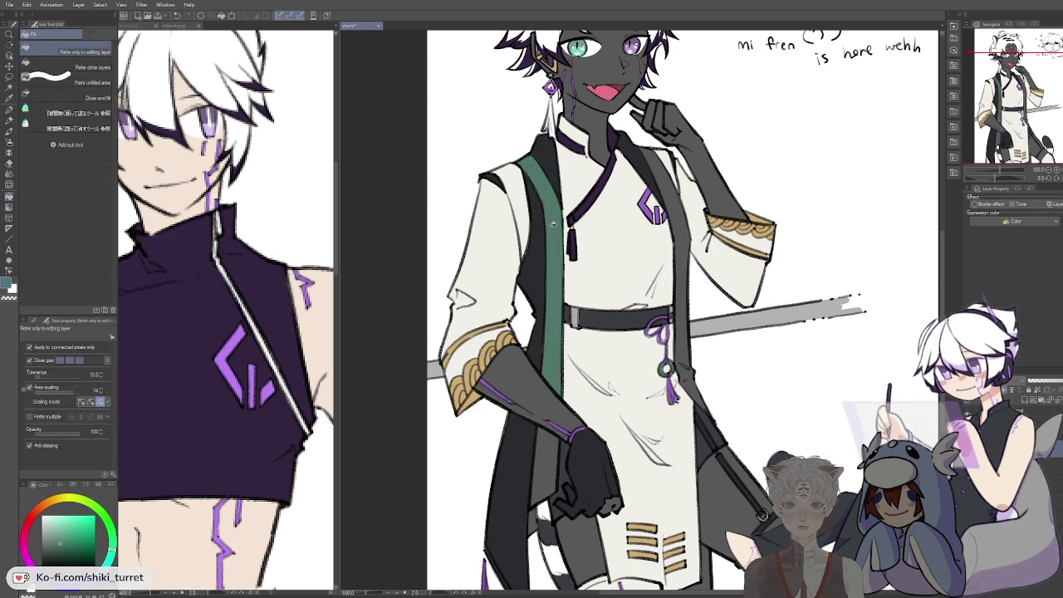
Step: Paint the remaining grey areas of the coat trim green, including the lower ends and the band on the raised-hand side
{"action": "mouse_move", "coordinate": [602, 434]}
{"action": "left_mouse_down"}
{"action": "mouse_move", "coordinate": [614, 316]}
{"action": "mouse_move", "coordinate": [605, 297]}
{"action": "left_mouse_up"}
{"action": "key", "text": "p"}
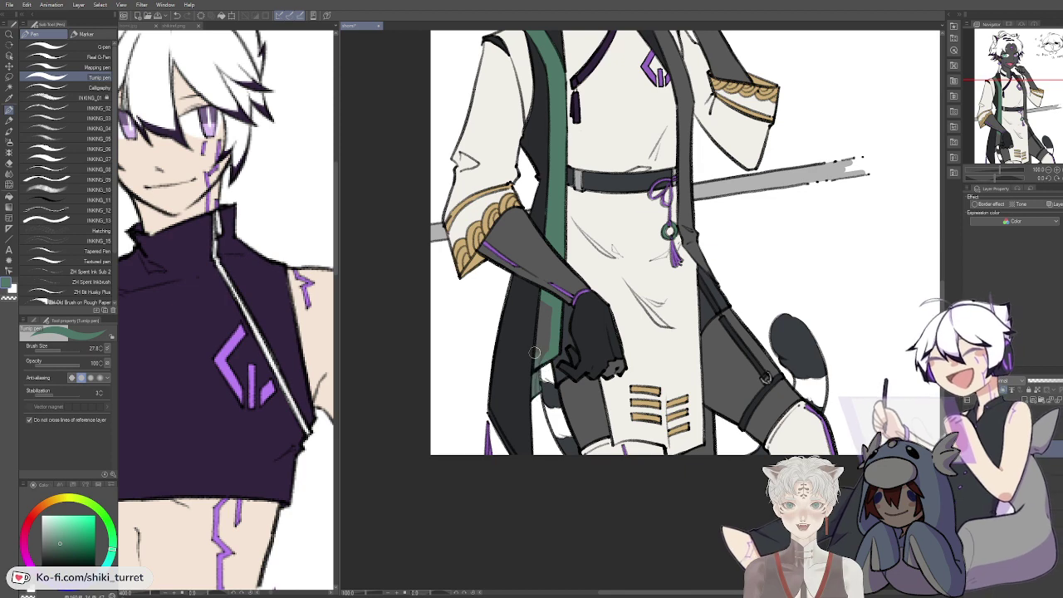
{"action": "left_click_drag", "start_coordinate": [540, 375], "coordinate": [547, 312]}
{"action": "left_click_drag", "start_coordinate": [680, 457], "coordinate": [694, 429]}
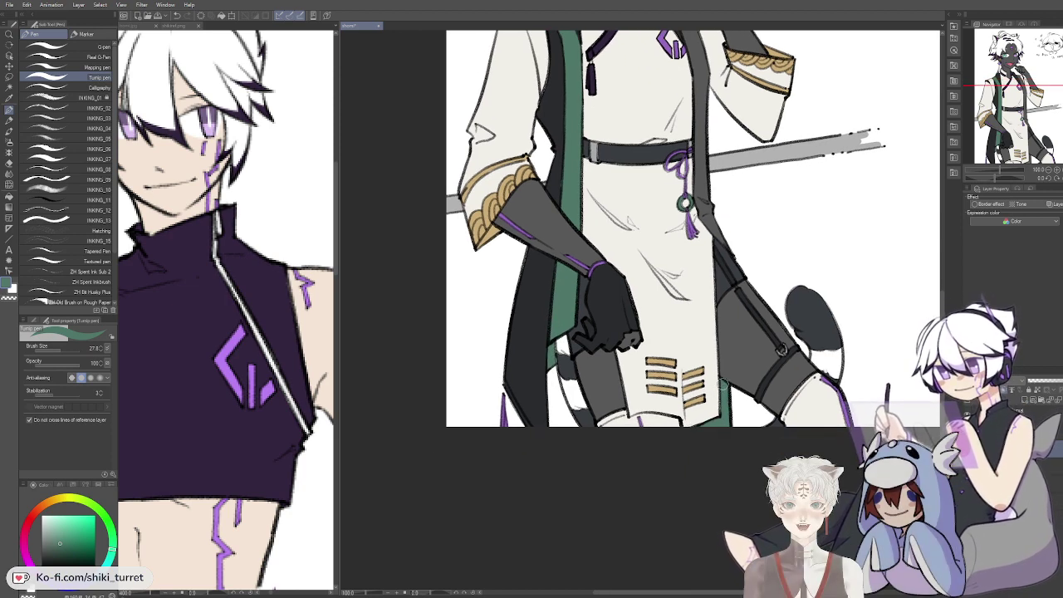
{"action": "left_click_drag", "start_coordinate": [713, 198], "coordinate": [694, 258]}
{"action": "mouse_move", "coordinate": [702, 299]}
{"action": "left_mouse_down"}
{"action": "mouse_move", "coordinate": [690, 236]}
{"action": "mouse_move", "coordinate": [688, 327]}
{"action": "left_mouse_up"}
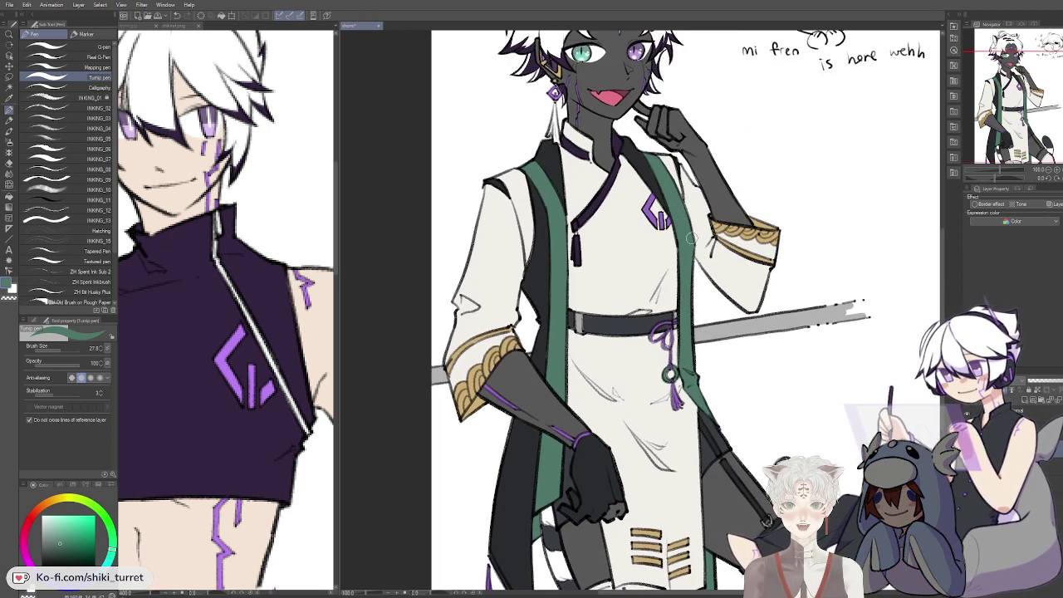
{"action": "left_click_drag", "start_coordinate": [655, 292], "coordinate": [640, 331]}
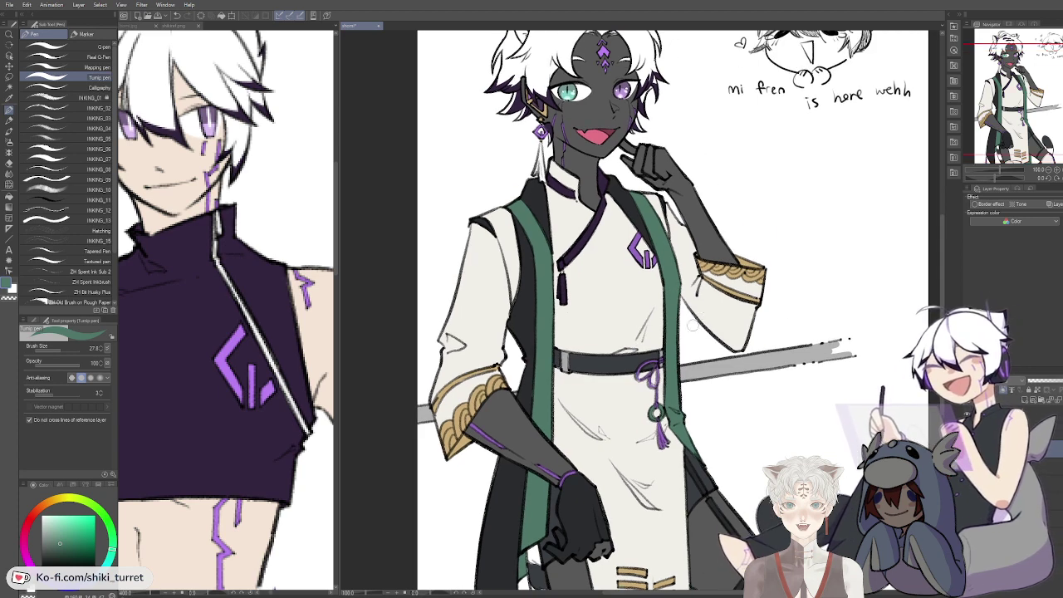
Step: Paint the uppermost section of both coat bands bright red, from the shoulders down to the chest
{"action": "mouse_move", "coordinate": [620, 387]}
{"action": "left_mouse_down"}
{"action": "mouse_move", "coordinate": [616, 339]}
{"action": "mouse_move", "coordinate": [608, 357]}
{"action": "left_mouse_up"}
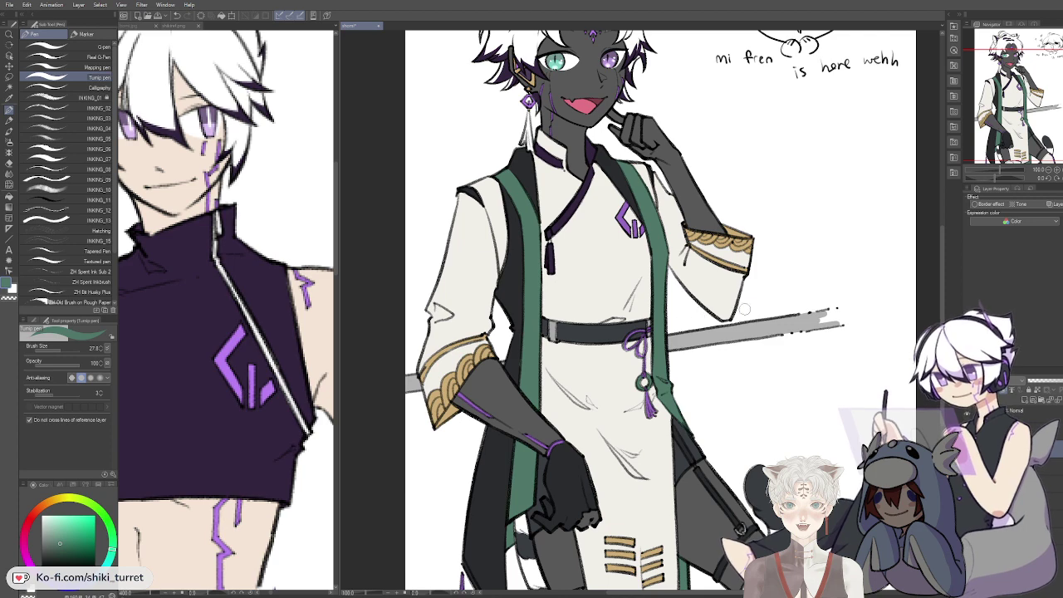
{"action": "left_click_drag", "start_coordinate": [745, 309], "coordinate": [827, 285]}
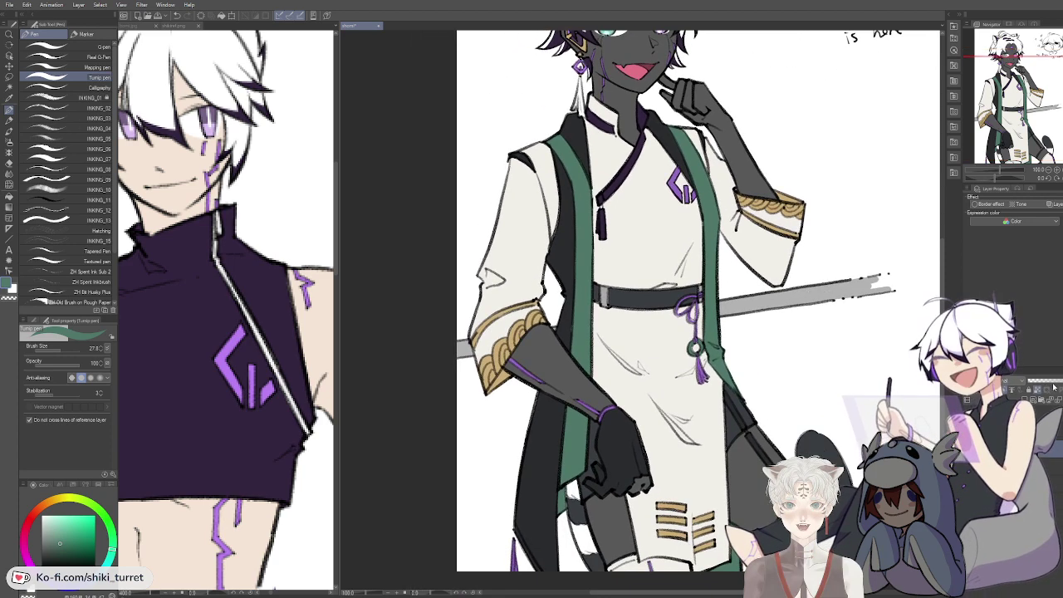
{"action": "mouse_move", "coordinate": [673, 355]}
{"action": "left_mouse_down"}
{"action": "mouse_move", "coordinate": [621, 373]}
{"action": "mouse_move", "coordinate": [632, 358]}
{"action": "left_mouse_up"}
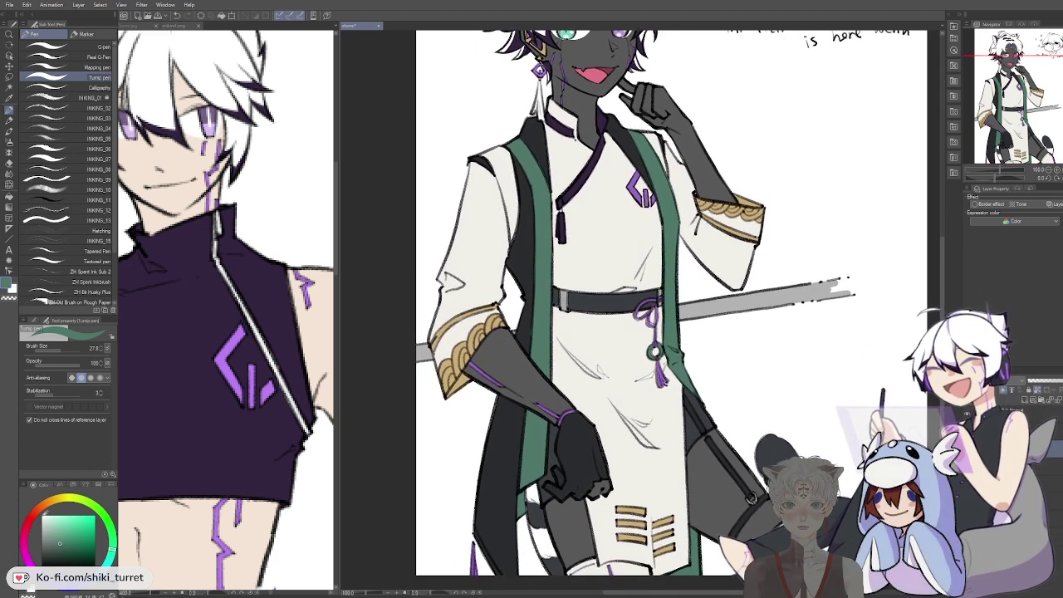
{"action": "left_click", "coordinate": [30, 519]}
{"action": "left_click", "coordinate": [71, 517]}
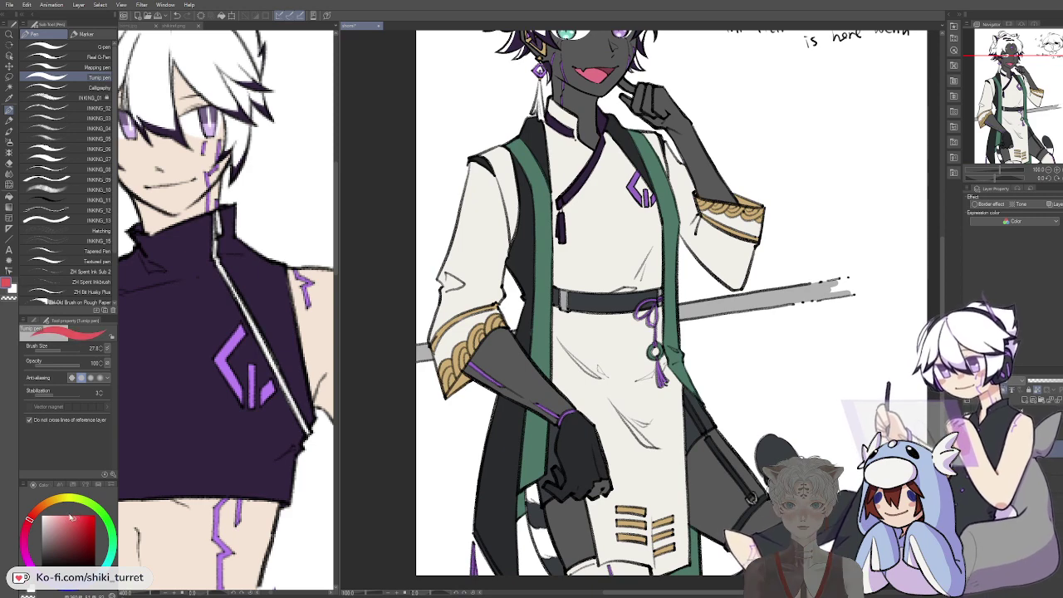
{"action": "left_click_drag", "start_coordinate": [646, 175], "coordinate": [641, 197]}
{"action": "mouse_move", "coordinate": [502, 167]}
{"action": "left_mouse_down"}
{"action": "mouse_move", "coordinate": [530, 215]}
{"action": "mouse_move", "coordinate": [512, 183]}
{"action": "mouse_move", "coordinate": [545, 202]}
{"action": "left_mouse_up"}
{"action": "key", "text": "ctrl+z"}
{"action": "key", "text": "ctrl+z"}
{"action": "mouse_move", "coordinate": [508, 167]}
{"action": "left_mouse_down"}
{"action": "mouse_move", "coordinate": [531, 216]}
{"action": "mouse_move", "coordinate": [544, 205]}
{"action": "left_mouse_up"}
{"action": "key", "text": "ctrl+z"}
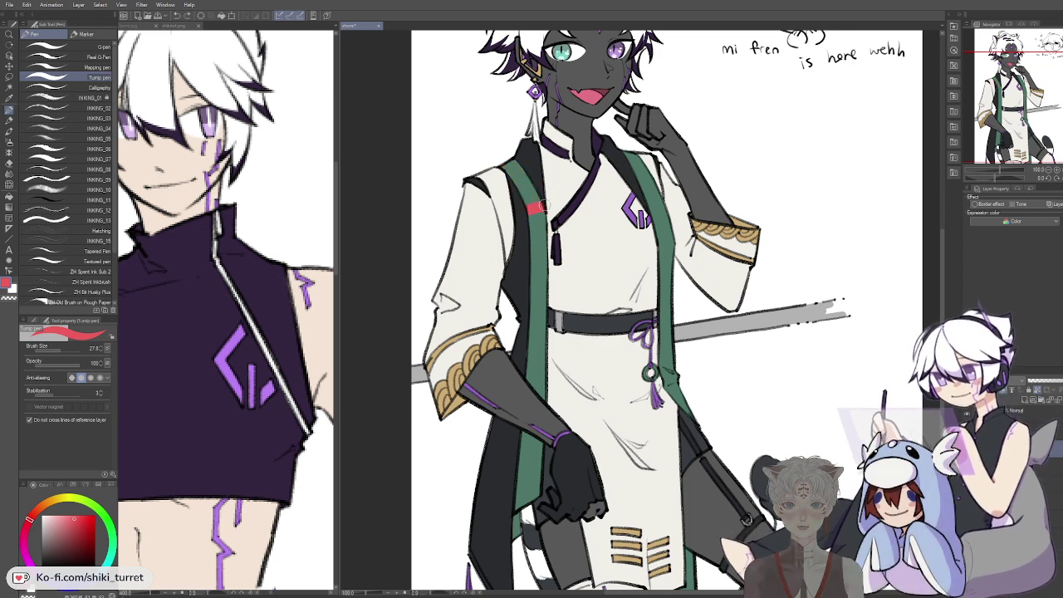
{"action": "left_click_drag", "start_coordinate": [506, 168], "coordinate": [538, 204]}
{"action": "mouse_move", "coordinate": [648, 198]}
{"action": "left_mouse_down"}
{"action": "mouse_move", "coordinate": [668, 198]}
{"action": "mouse_move", "coordinate": [646, 158]}
{"action": "mouse_move", "coordinate": [650, 195]}
{"action": "left_mouse_up"}
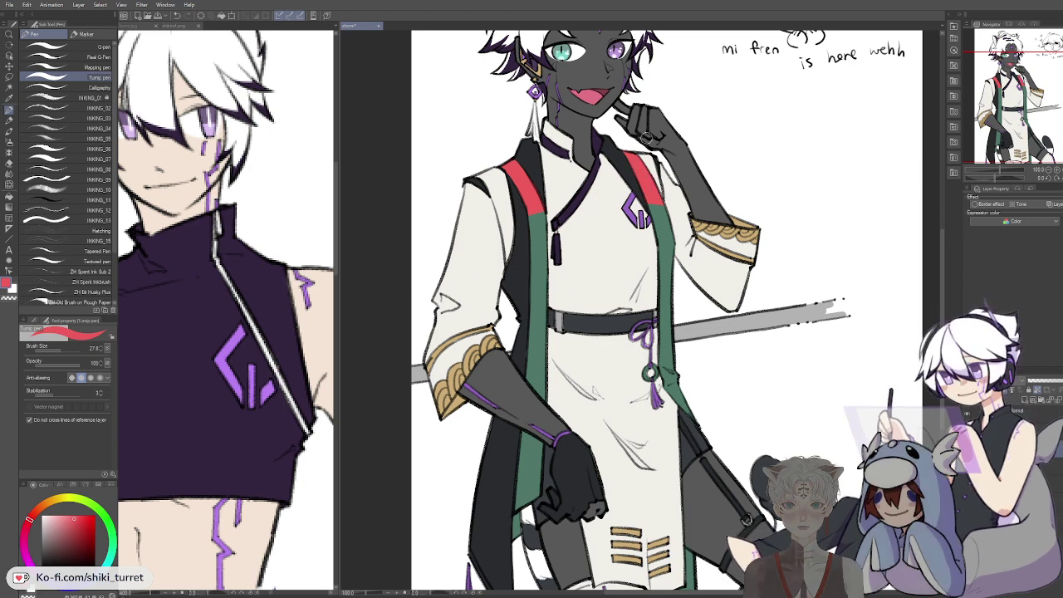
Step: Paint an orange section below the red on both coat bands, ending just above the belt
{"action": "left_click", "coordinate": [47, 504]}
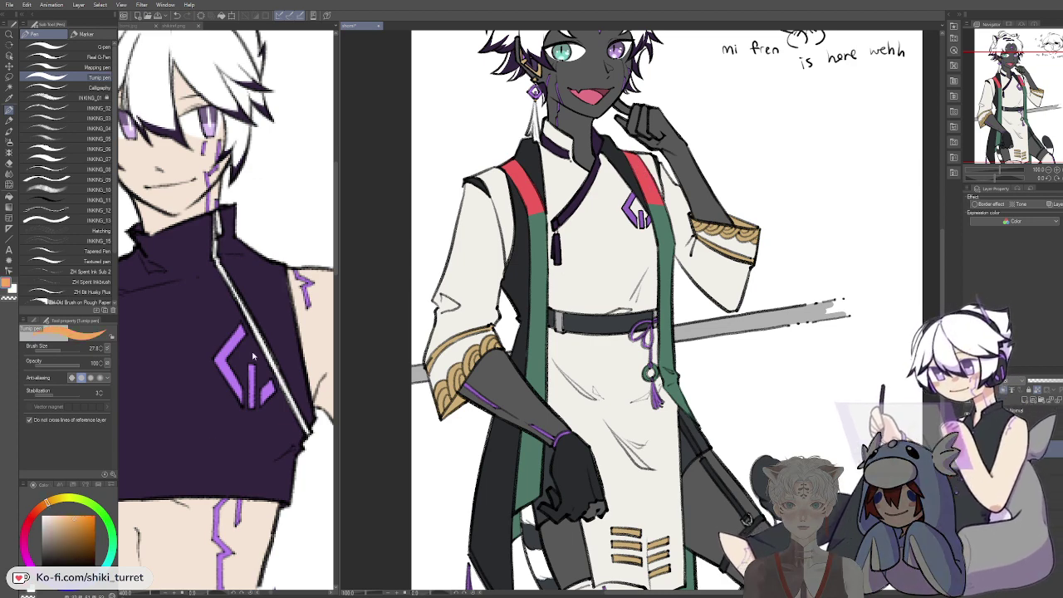
{"action": "left_click_drag", "start_coordinate": [533, 215], "coordinate": [542, 221]}
{"action": "key", "text": "ctrl+z"}
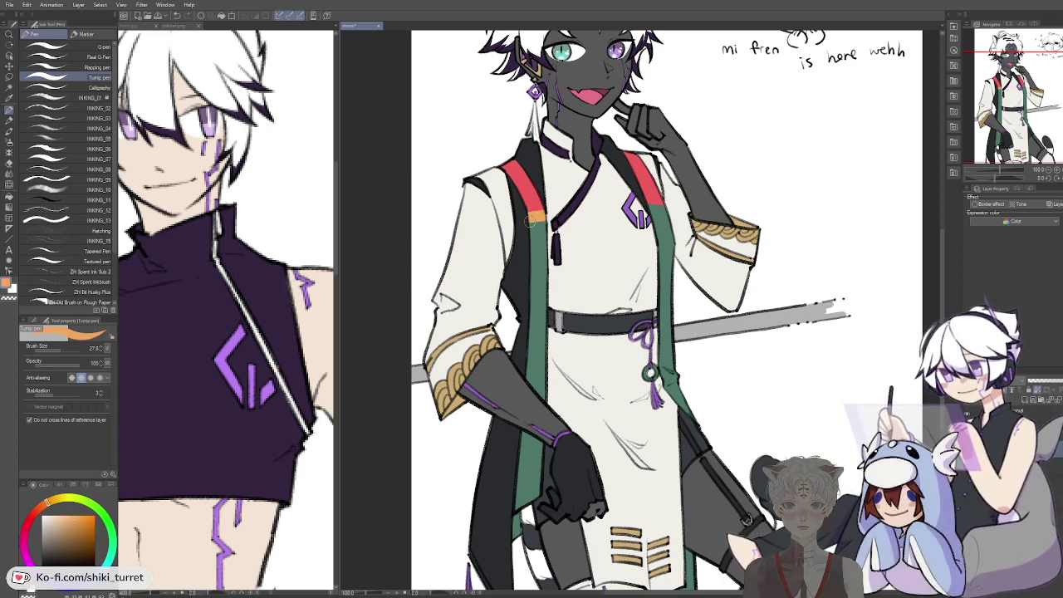
{"action": "left_click_drag", "start_coordinate": [534, 278], "coordinate": [544, 285]}
{"action": "mouse_move", "coordinate": [536, 219]}
{"action": "left_mouse_down"}
{"action": "mouse_move", "coordinate": [537, 276]}
{"action": "mouse_move", "coordinate": [545, 221]}
{"action": "left_mouse_up"}
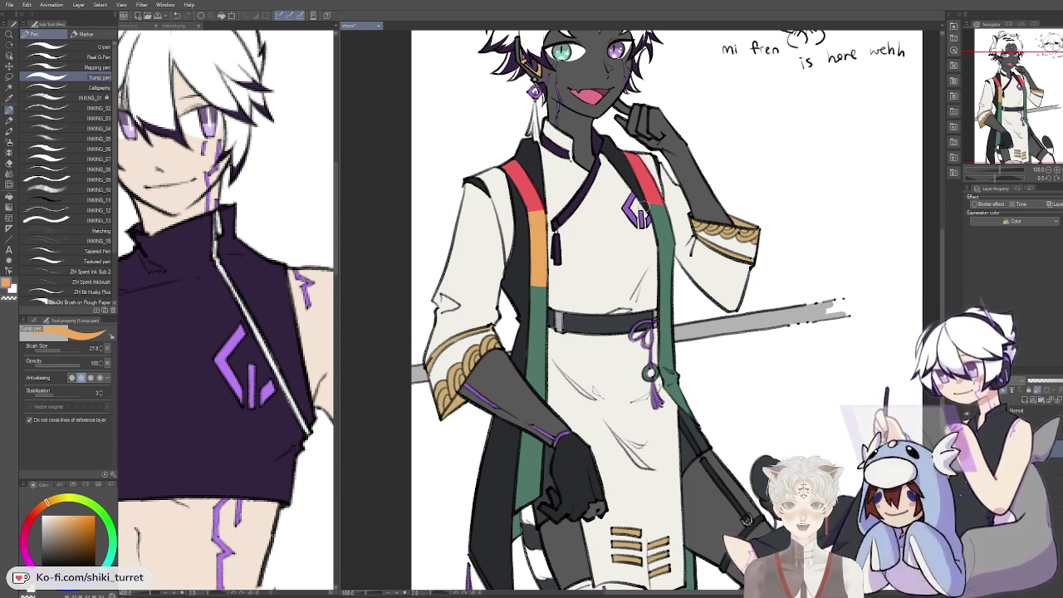
{"action": "left_click_drag", "start_coordinate": [649, 208], "coordinate": [668, 213]}
{"action": "left_click_drag", "start_coordinate": [660, 285], "coordinate": [674, 282]}
{"action": "mouse_move", "coordinate": [655, 218]}
{"action": "left_mouse_down"}
{"action": "mouse_move", "coordinate": [661, 274]}
{"action": "mouse_move", "coordinate": [666, 216]}
{"action": "mouse_move", "coordinate": [670, 279]}
{"action": "left_mouse_up"}
Step: Paint a light yellow section below the orange on both coat bands, reaching past the belt to the hanging ring
{"action": "left_click", "coordinate": [68, 499]}
{"action": "left_click", "coordinate": [69, 516]}
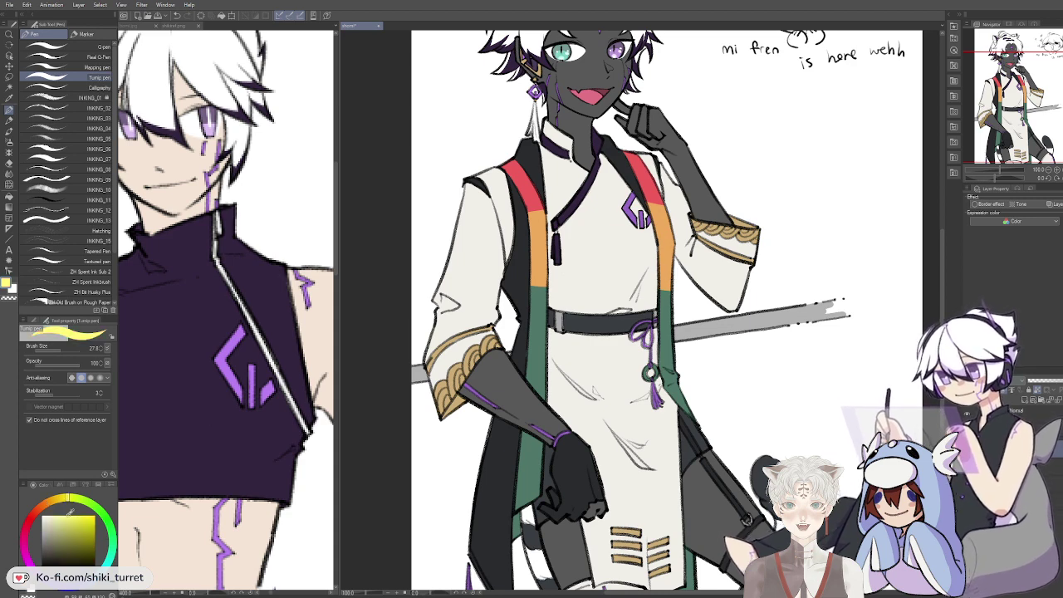
{"action": "mouse_move", "coordinate": [533, 291]}
{"action": "left_mouse_down"}
{"action": "mouse_move", "coordinate": [553, 292]}
{"action": "mouse_move", "coordinate": [534, 364]}
{"action": "mouse_move", "coordinate": [537, 343]}
{"action": "left_mouse_up"}
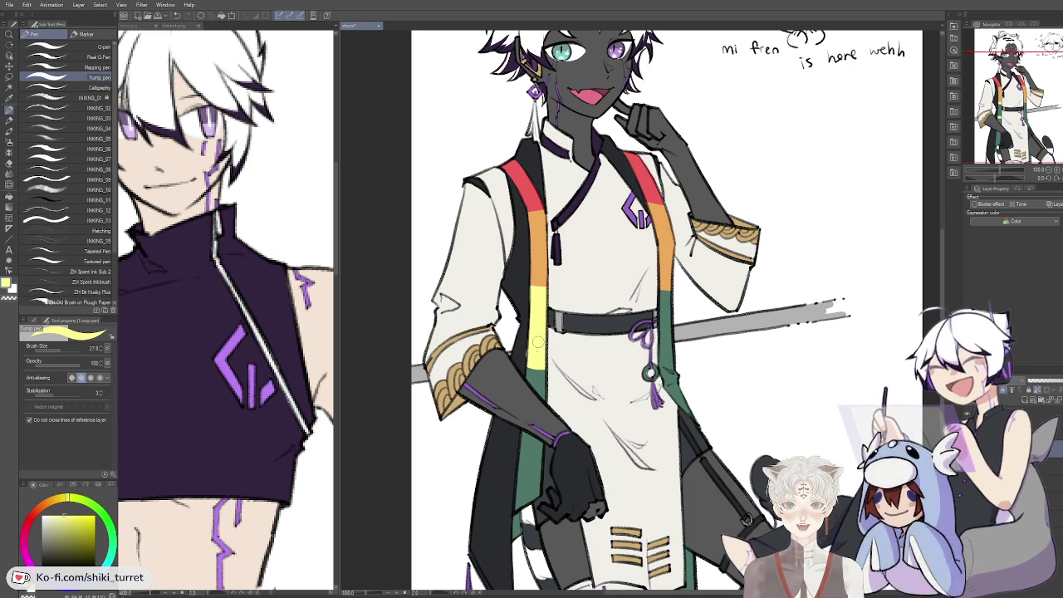
{"action": "left_click_drag", "start_coordinate": [658, 361], "coordinate": [668, 366]}
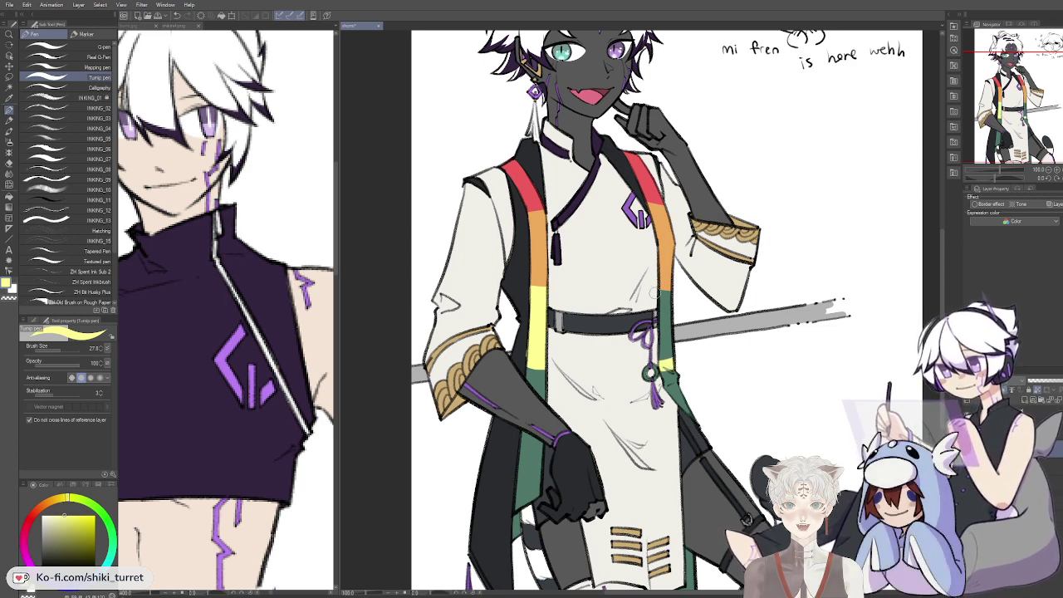
{"action": "mouse_move", "coordinate": [660, 293]}
{"action": "left_mouse_down"}
{"action": "mouse_move", "coordinate": [661, 357]}
{"action": "mouse_move", "coordinate": [667, 308]}
{"action": "mouse_move", "coordinate": [672, 355]}
{"action": "left_mouse_up"}
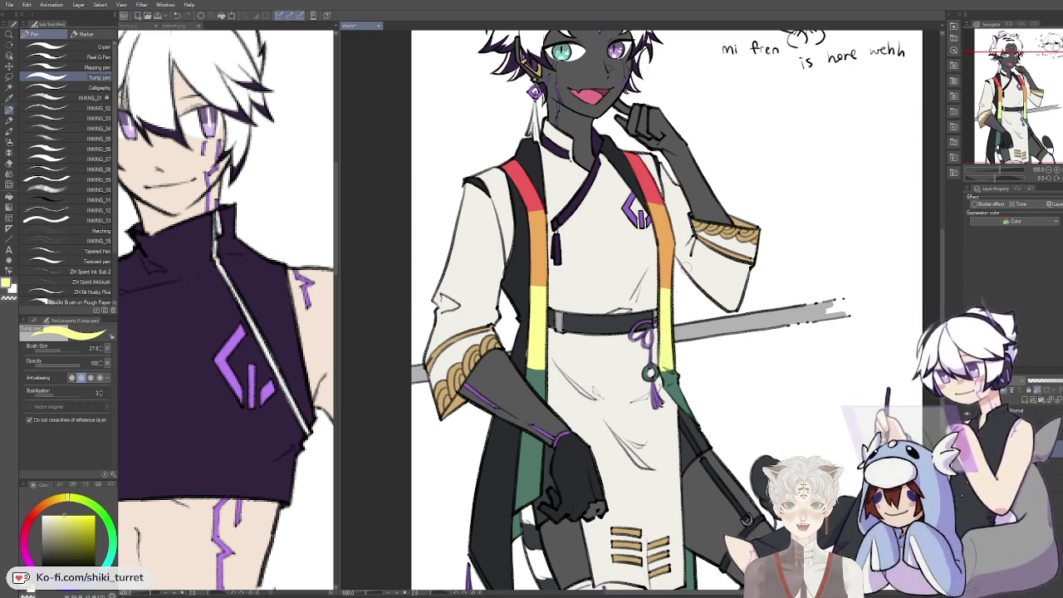
Step: Paint a light green section below the yellow on both coat bands, continuing to just below the lowered forearm
{"action": "mouse_move", "coordinate": [82, 502]}
{"action": "left_mouse_down"}
{"action": "mouse_move", "coordinate": [103, 517]}
{"action": "mouse_move", "coordinate": [56, 516]}
{"action": "left_mouse_up"}
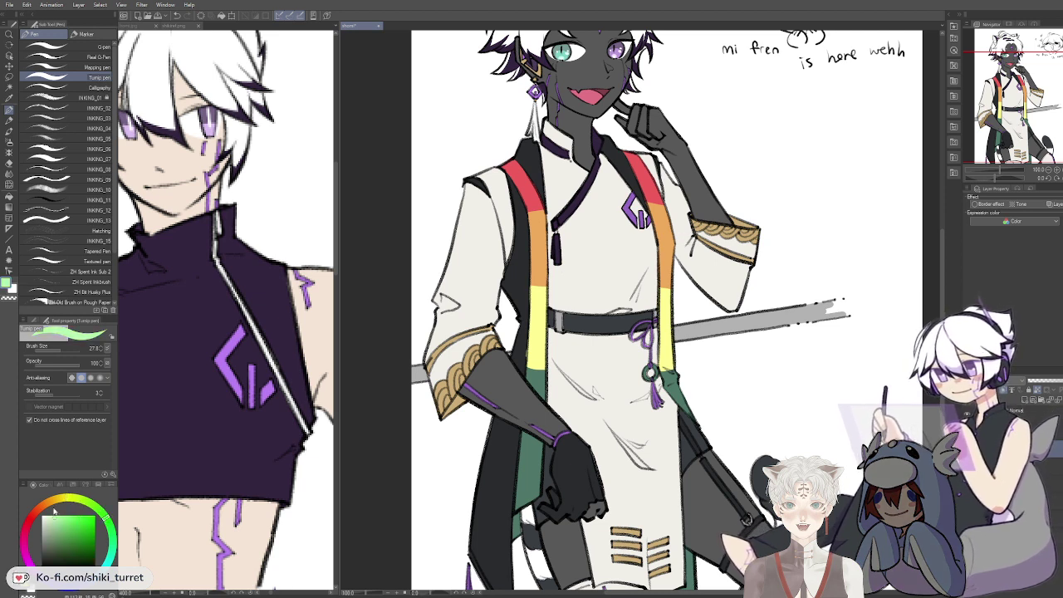
{"action": "mouse_move", "coordinate": [523, 361]}
{"action": "left_mouse_down"}
{"action": "mouse_move", "coordinate": [554, 375]}
{"action": "mouse_move", "coordinate": [547, 387]}
{"action": "left_mouse_up"}
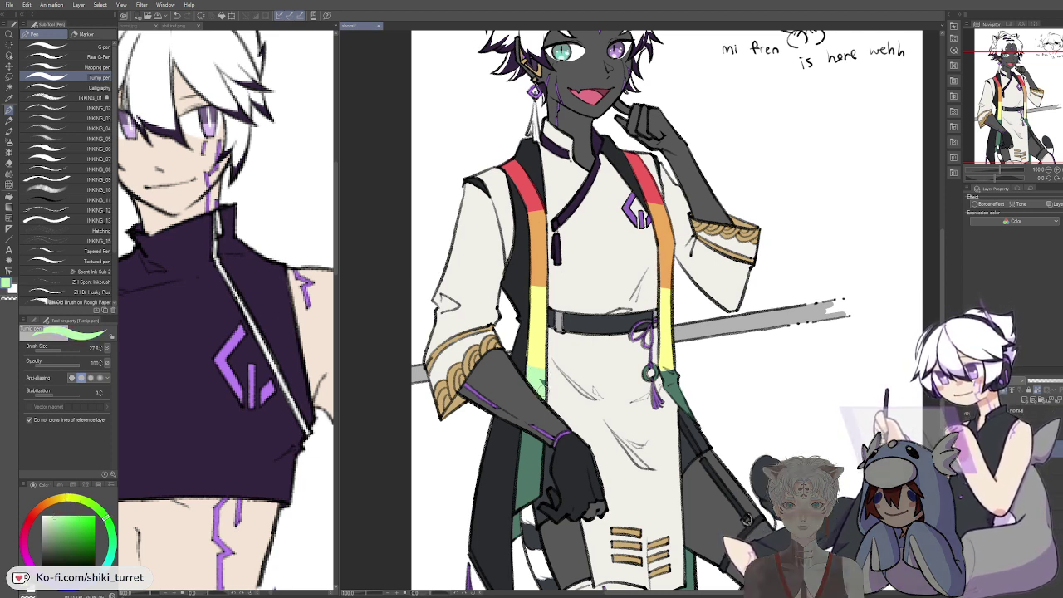
{"action": "left_click_drag", "start_coordinate": [665, 373], "coordinate": [693, 417]}
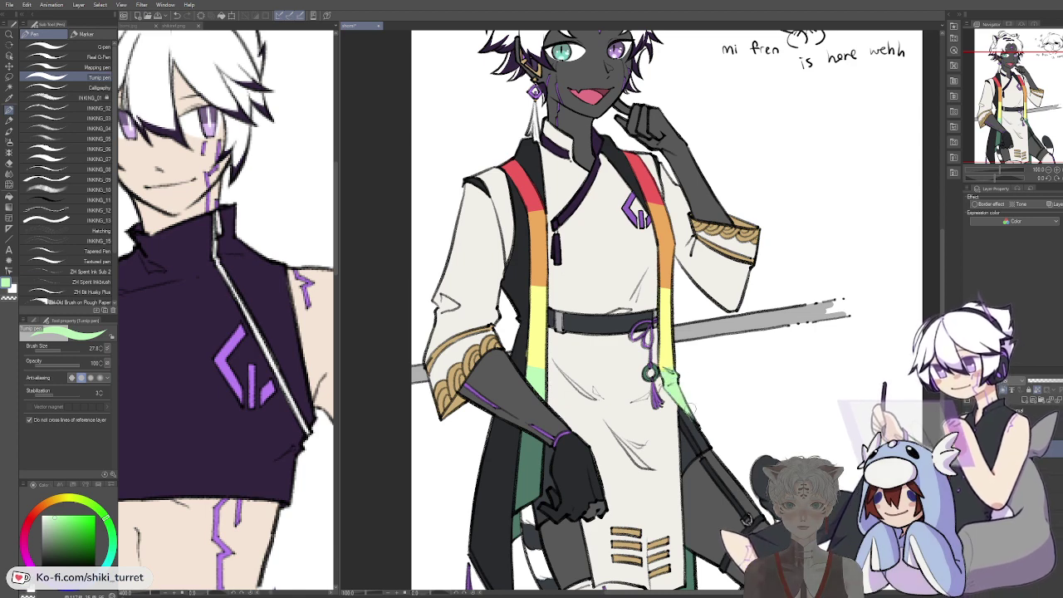
{"action": "left_click_drag", "start_coordinate": [701, 363], "coordinate": [717, 277]}
{"action": "left_click_drag", "start_coordinate": [533, 352], "coordinate": [562, 341]}
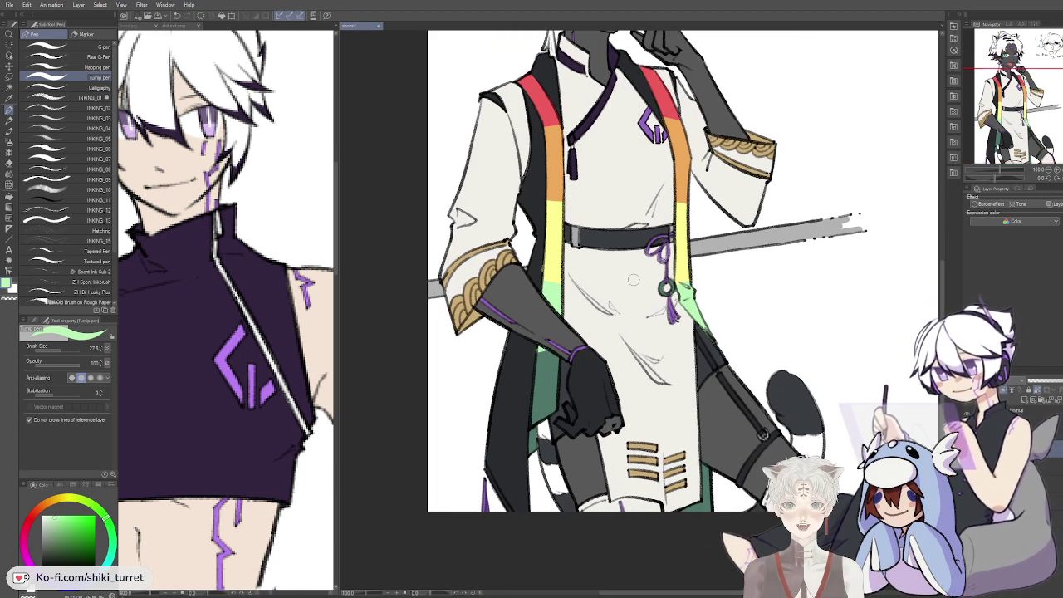
Step: Choose a medium sky blue and paint the coat band section beside the lowered hand
{"action": "mouse_move", "coordinate": [106, 518]}
{"action": "left_mouse_down"}
{"action": "mouse_move", "coordinate": [108, 565]}
{"action": "mouse_move", "coordinate": [96, 575]}
{"action": "left_mouse_up"}
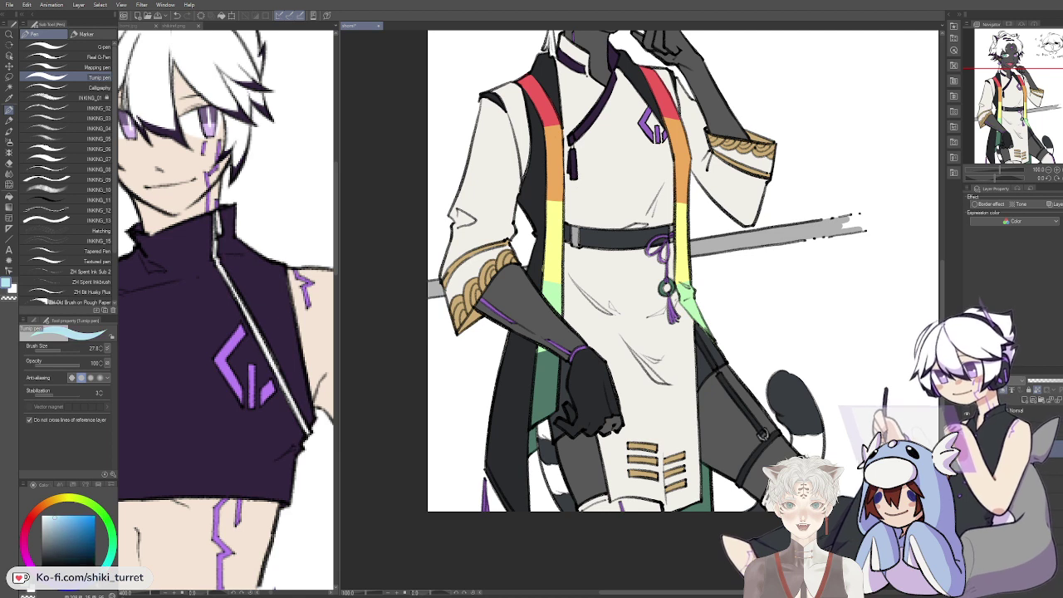
{"action": "left_click_drag", "start_coordinate": [68, 519], "coordinate": [66, 524]}
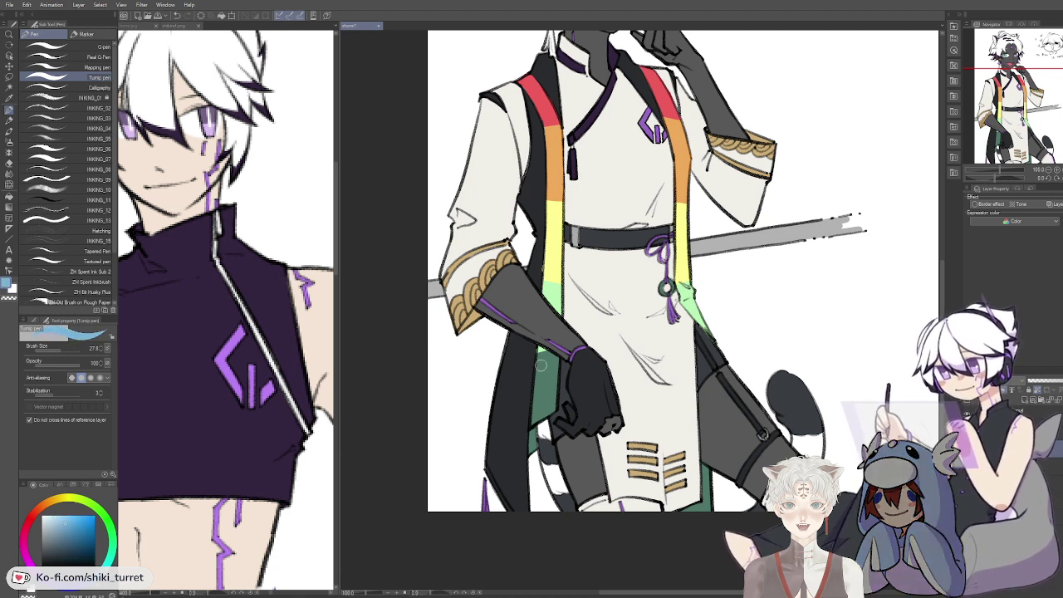
{"action": "mouse_move", "coordinate": [532, 356]}
{"action": "left_mouse_down"}
{"action": "mouse_move", "coordinate": [579, 350]}
{"action": "mouse_move", "coordinate": [533, 412]}
{"action": "mouse_move", "coordinate": [558, 385]}
{"action": "mouse_move", "coordinate": [539, 339]}
{"action": "left_mouse_up"}
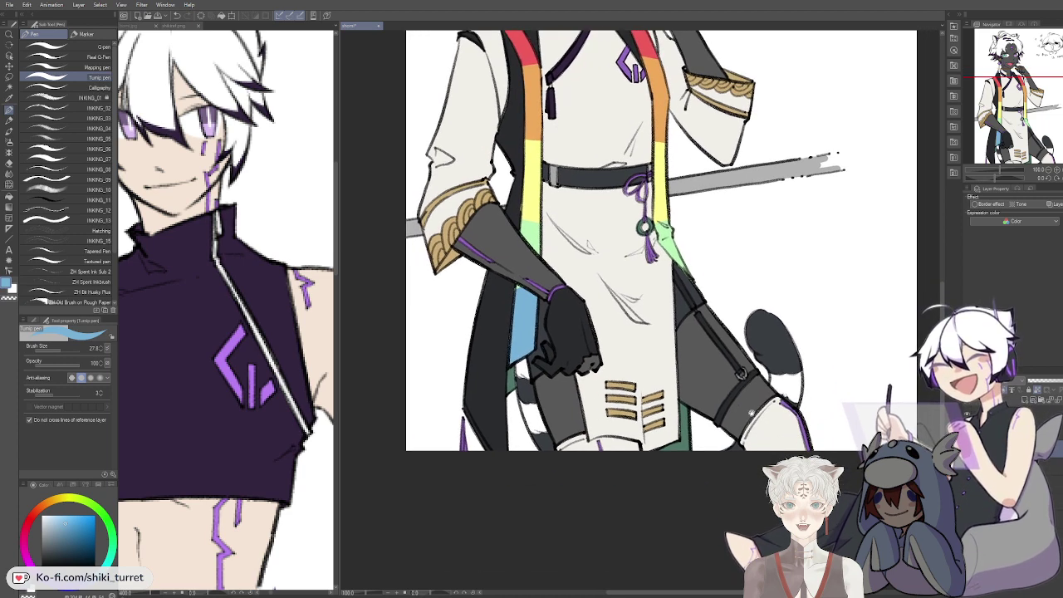
Step: Colour the lowest visible parts of the coat bands with indigo and muted purple to finish the rainbow
{"action": "left_click", "coordinate": [65, 589]}
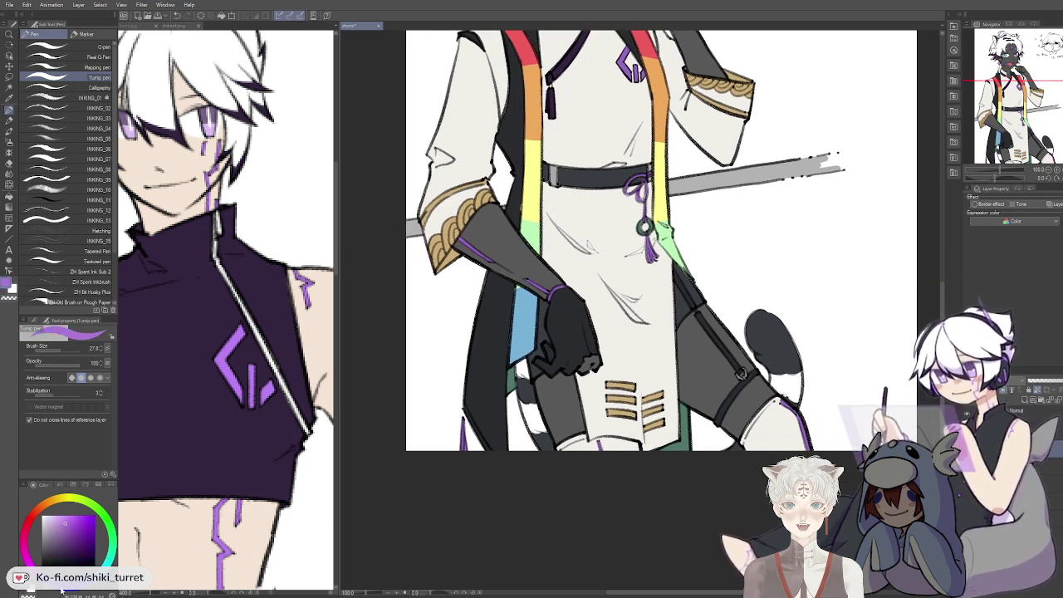
{"action": "left_click", "coordinate": [104, 528]}
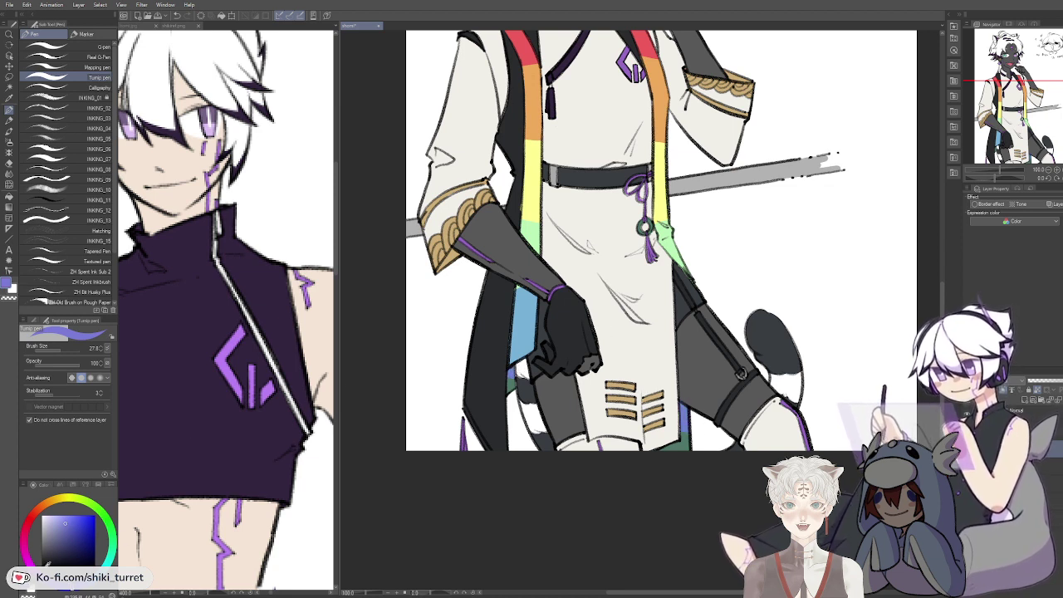
{"action": "left_click", "coordinate": [60, 534]}
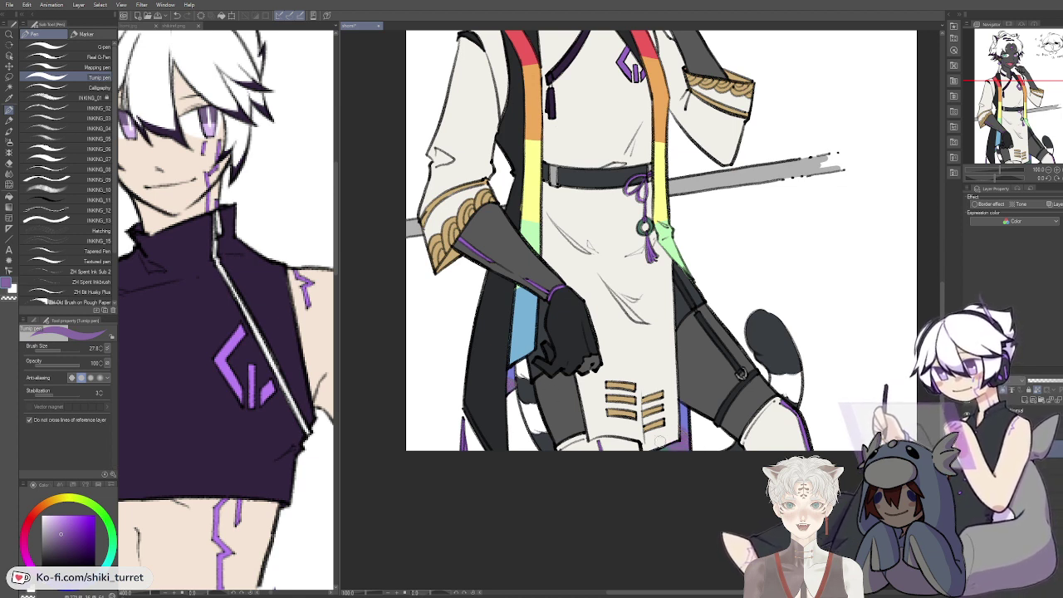
Step: Blend the colour boundaries along both coat bands into a soft rainbow gradient with the Smooth watercolor brush
{"action": "key", "text": "b"}
{"action": "left_click_drag", "start_coordinate": [676, 410], "coordinate": [672, 409]}
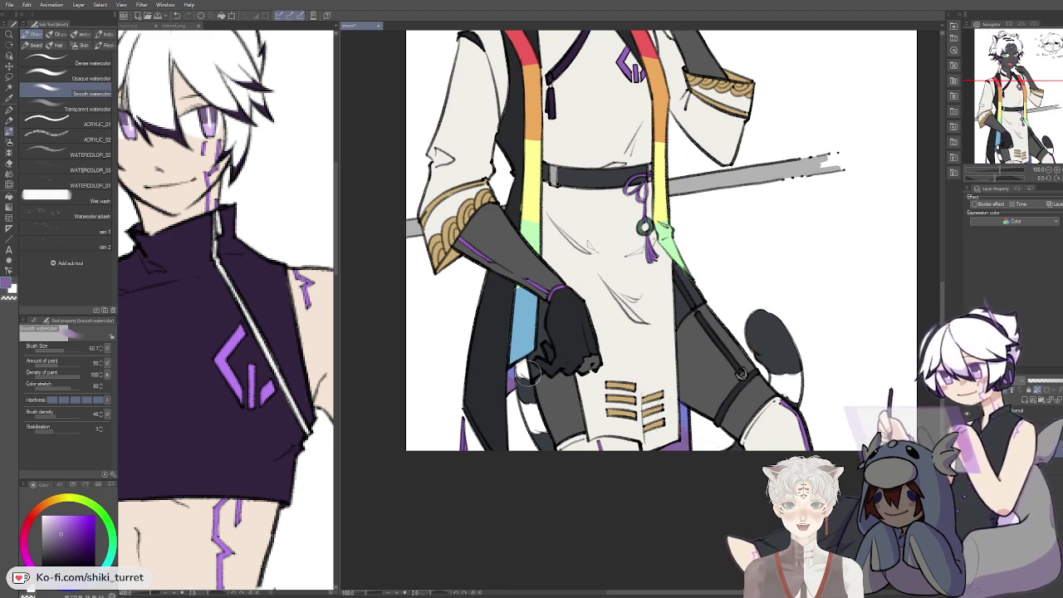
{"action": "scroll", "coordinate": [517, 366], "scroll_direction": "up", "scroll_amount": 1}
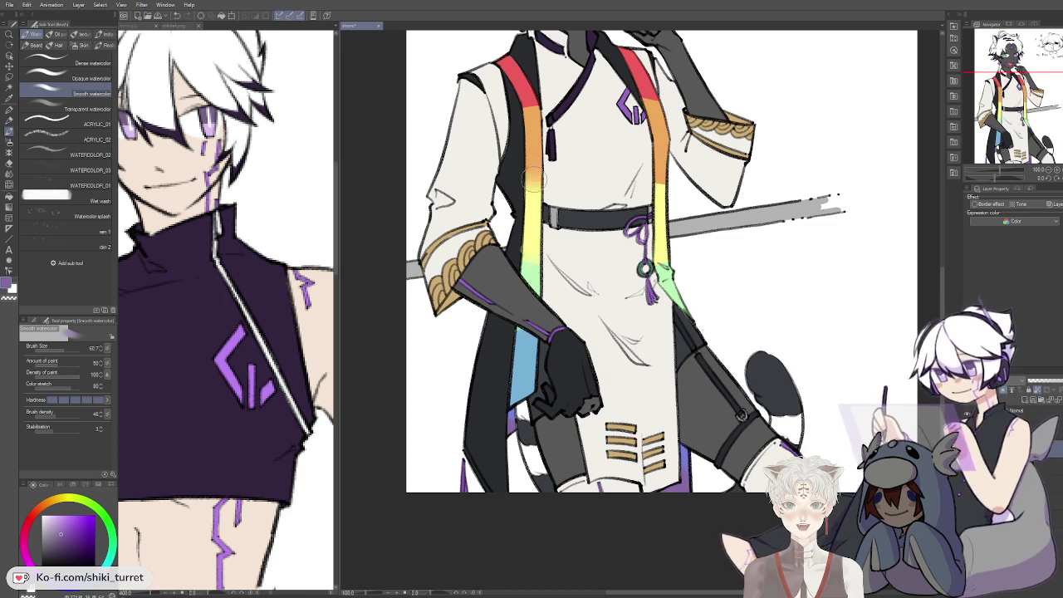
{"action": "scroll", "coordinate": [548, 156], "scroll_direction": "up", "scroll_amount": 2}
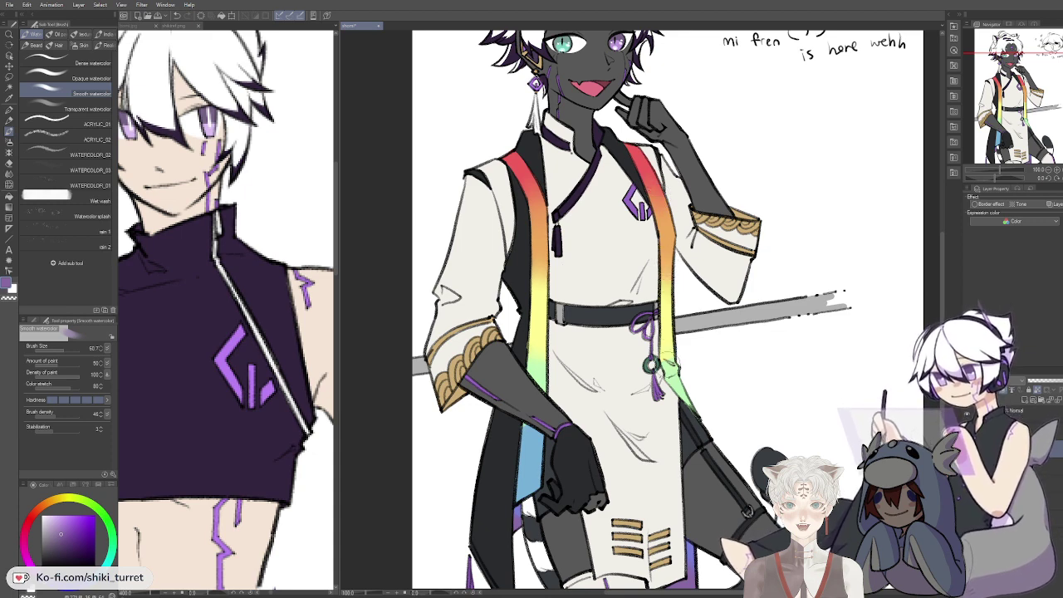
{"action": "left_click_drag", "start_coordinate": [738, 363], "coordinate": [763, 274]}
{"action": "left_click", "coordinate": [762, 328], "text": "alt"}
{"action": "left_click_drag", "start_coordinate": [800, 319], "coordinate": [757, 420]}
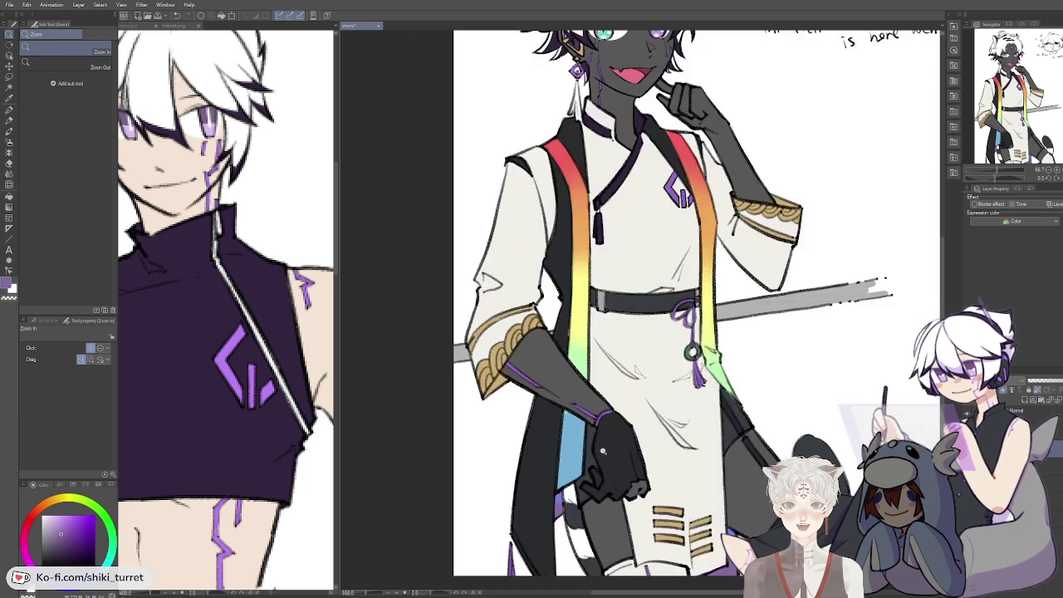
Step: Sample the blue-black from the dark clothing and touch up the coat and shorts beside the rainbow bands with the Turnip pen
{"action": "left_click", "coordinate": [593, 455]}
{"action": "key", "text": "p"}
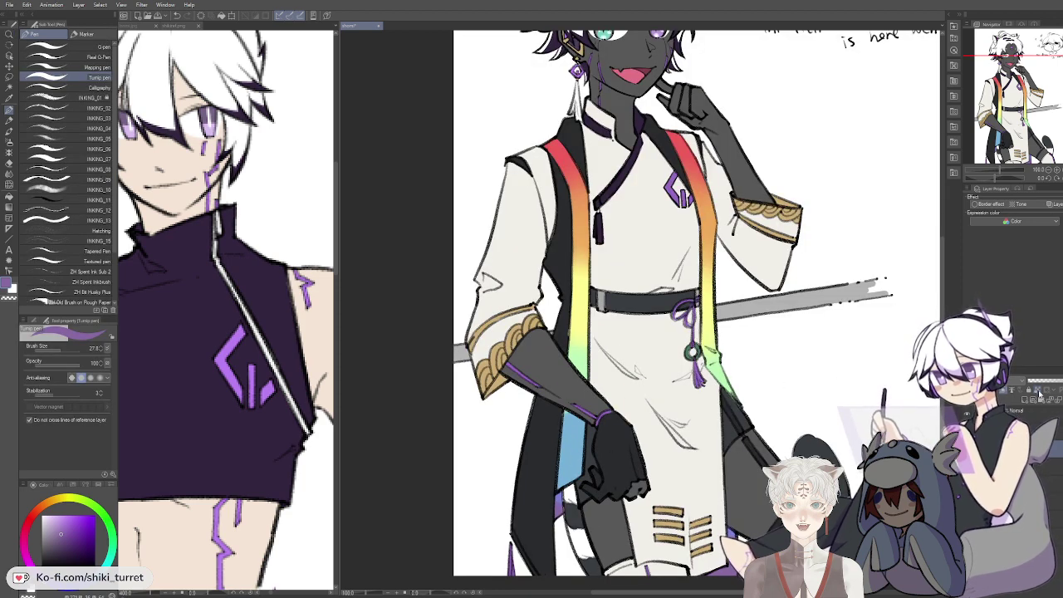
{"action": "left_click", "coordinate": [568, 321], "text": "alt"}
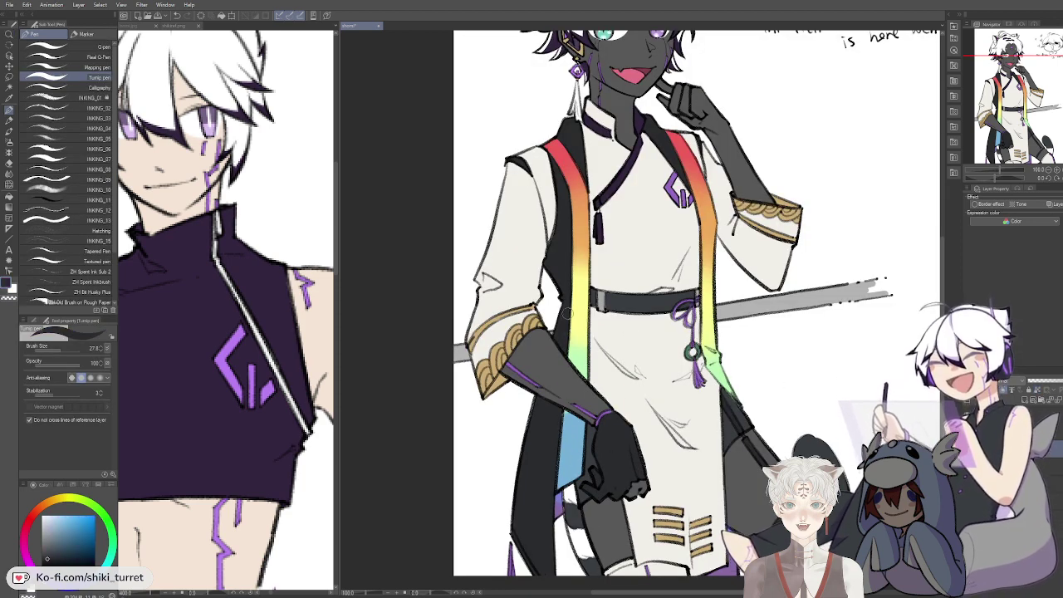
{"action": "left_click_drag", "start_coordinate": [634, 429], "coordinate": [638, 374]}
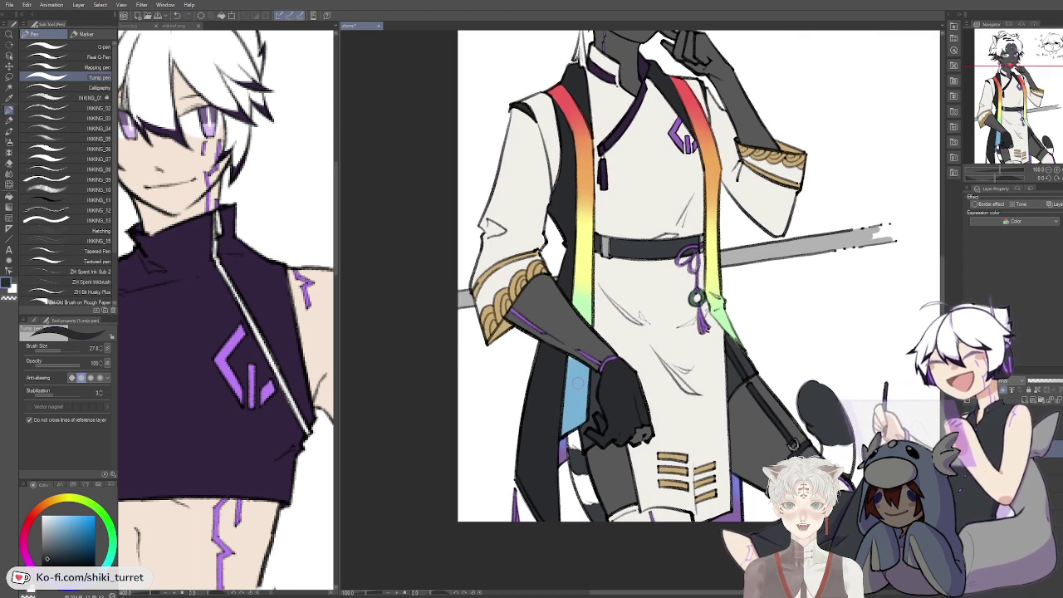
{"action": "left_click_drag", "start_coordinate": [849, 356], "coordinate": [837, 376]}
{"action": "left_click", "coordinate": [723, 394], "text": "alt"}
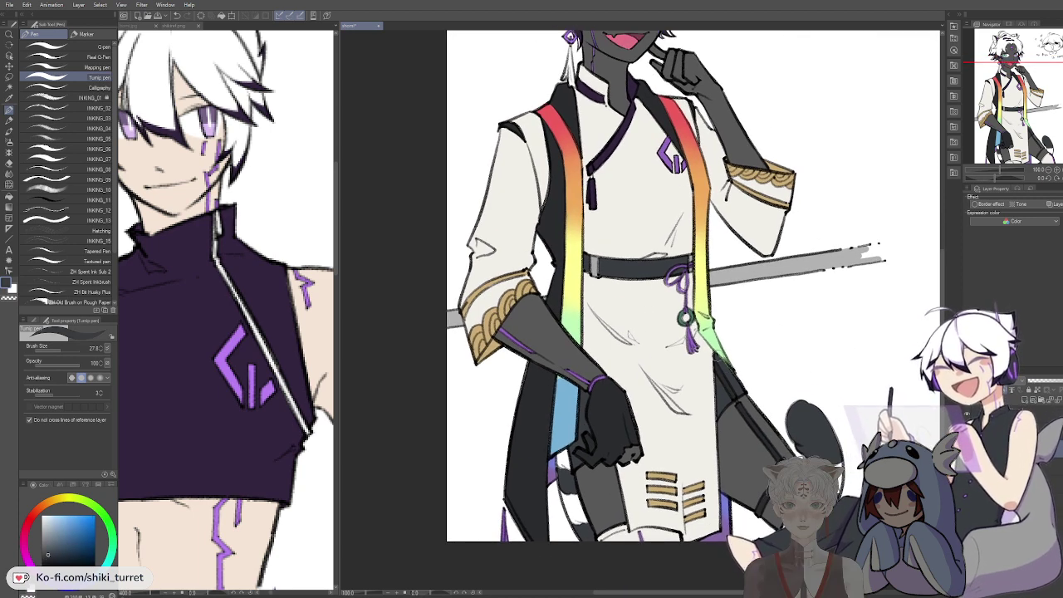
{"action": "left_click_drag", "start_coordinate": [835, 371], "coordinate": [820, 384]}
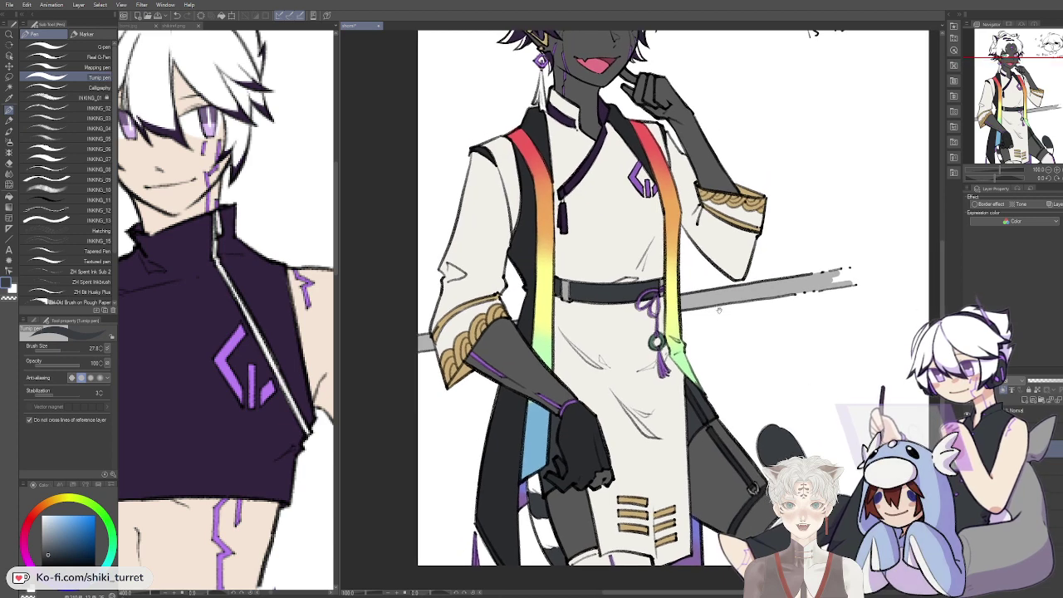
{"action": "key", "text": "slash"}
{"action": "left_click", "coordinate": [814, 318], "text": "alt"}
{"action": "left_click_drag", "start_coordinate": [882, 289], "coordinate": [850, 314]}
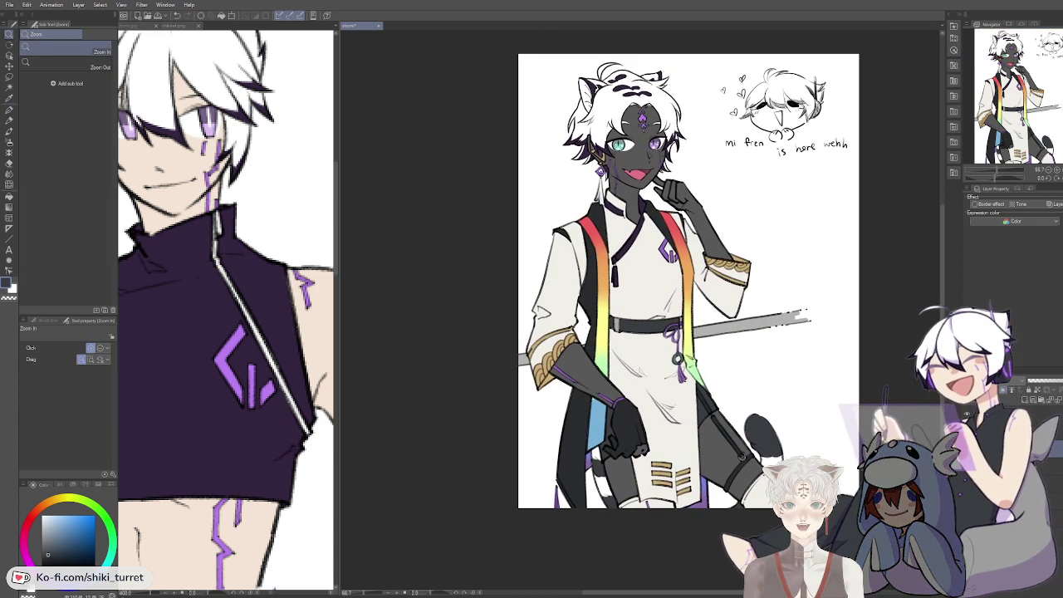
Step: Sample the pale peach skin tone from the character reference and fill the character's dark grey skin with it
{"action": "key", "text": "p"}
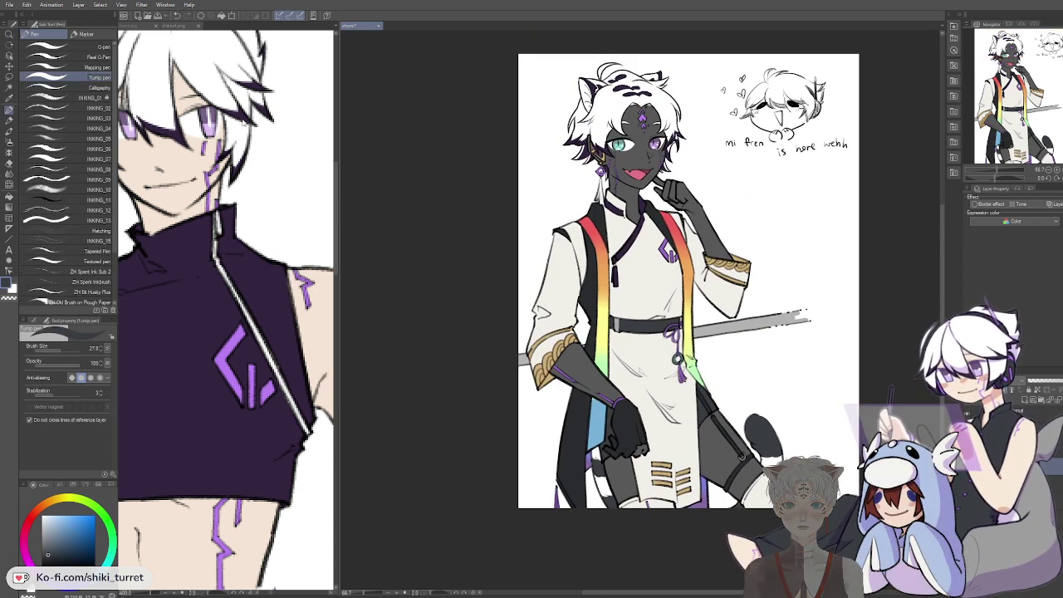
{"action": "left_click", "coordinate": [156, 26]}
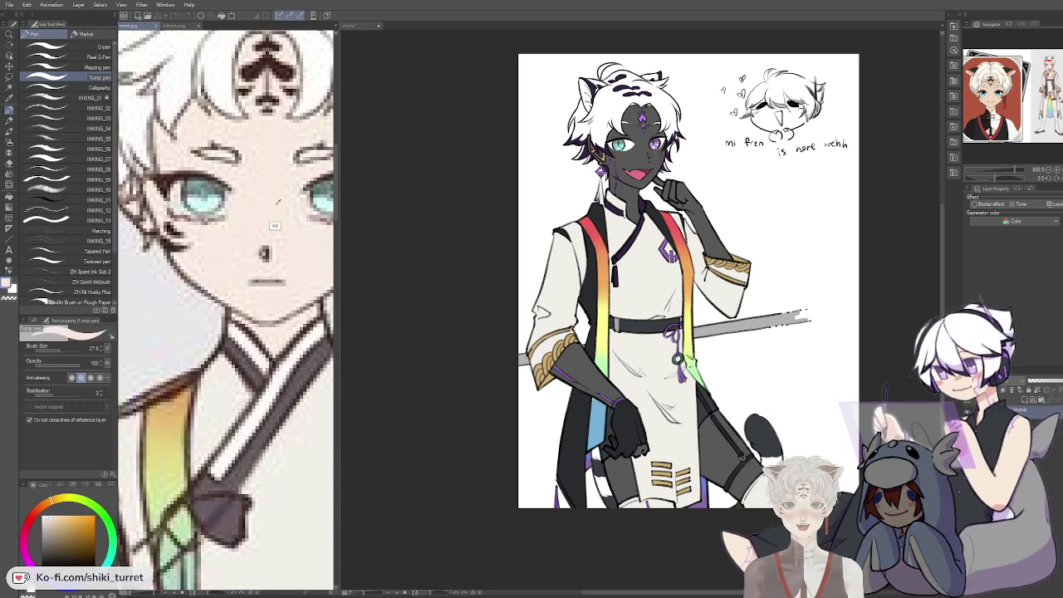
{"action": "left_click", "coordinate": [175, 25]}
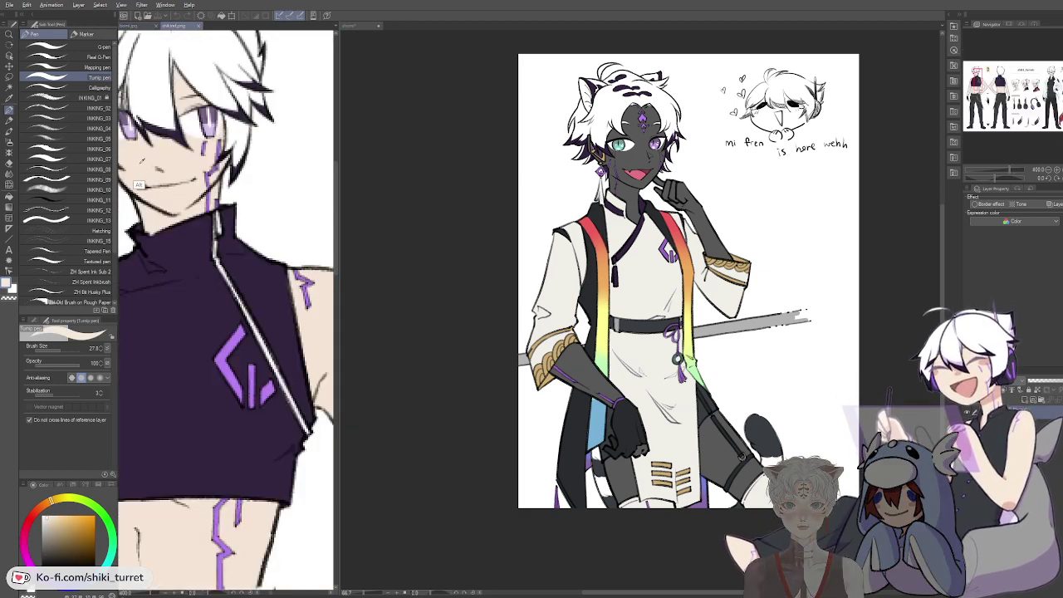
{"action": "left_click", "coordinate": [141, 162], "text": "alt"}
{"action": "left_click", "coordinate": [379, 285]}
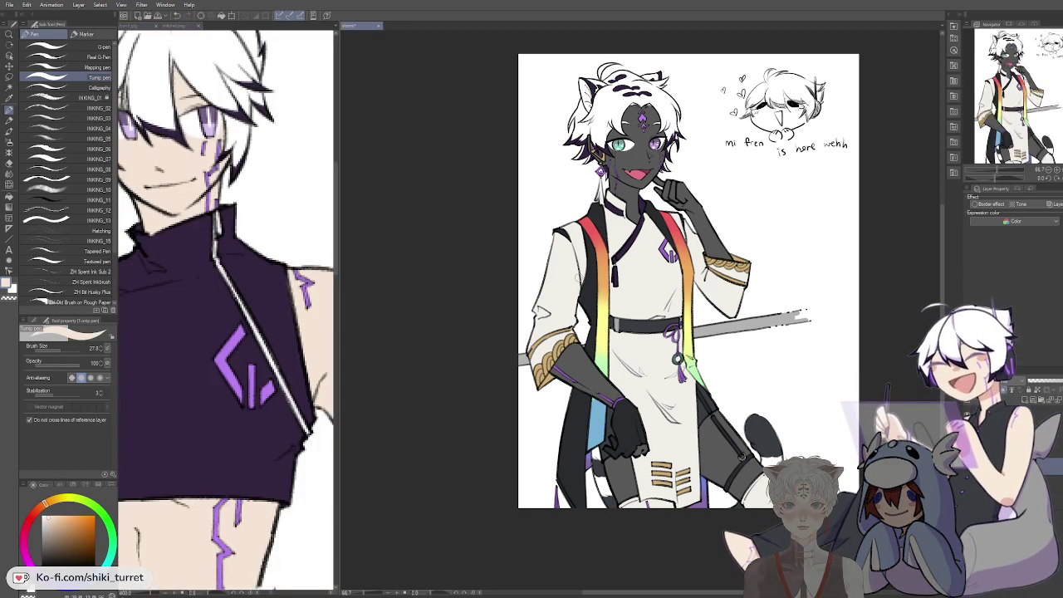
{"action": "key", "text": "ctrl+space"}
{"action": "left_click", "coordinate": [713, 191]}
{"action": "left_click_drag", "start_coordinate": [753, 213], "coordinate": [750, 158]}
{"action": "left_click", "coordinate": [748, 176], "text": "alt"}
{"action": "left_click_drag", "start_coordinate": [760, 200], "coordinate": [702, 281]}
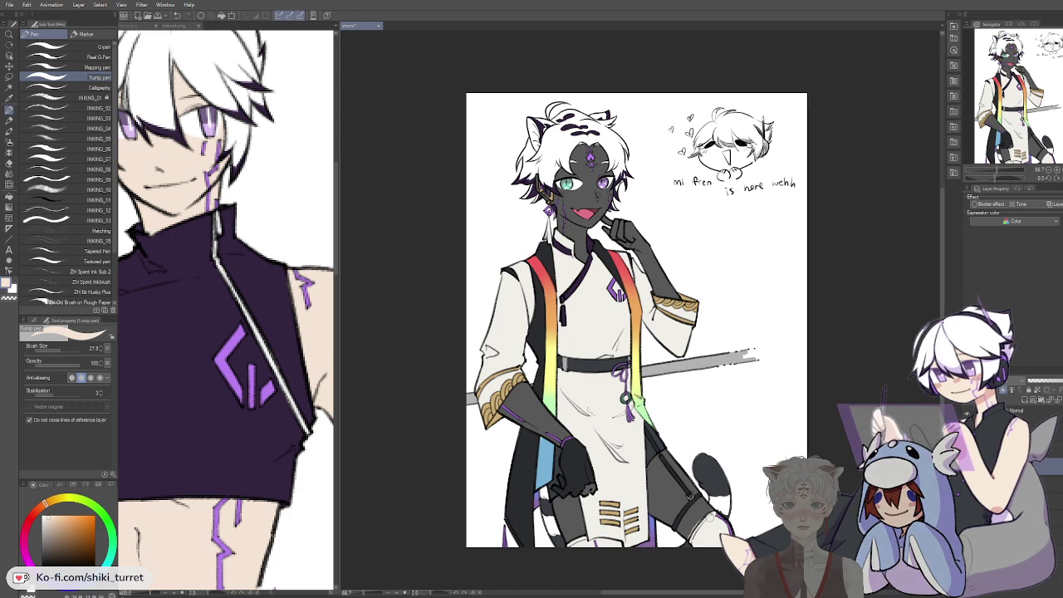
{"action": "key", "text": "g"}
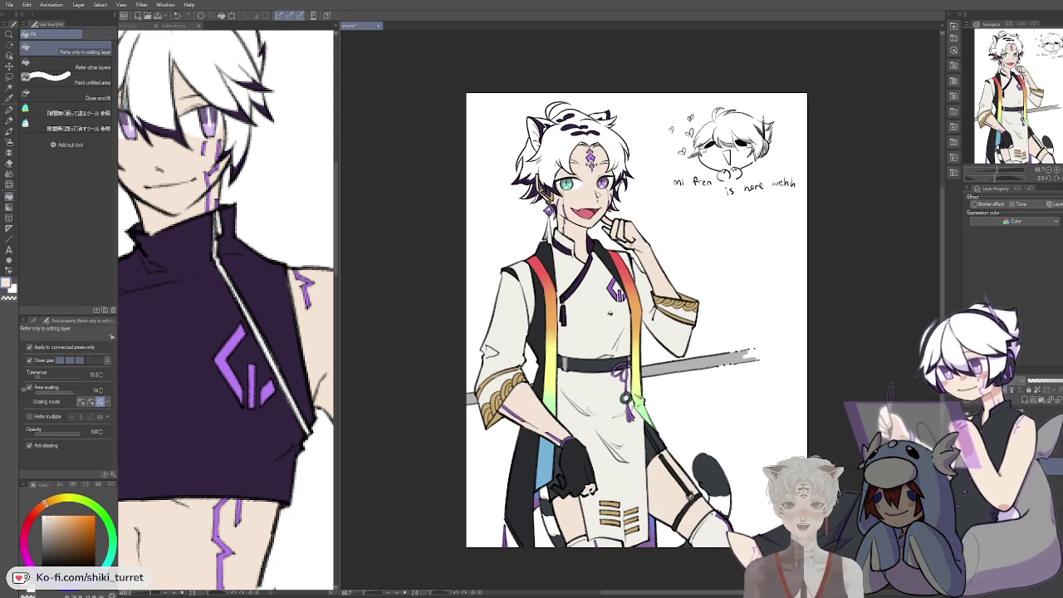
Step: Choose a deeper violet and paint the markings on the character's face and neck with the Turnip pen
{"action": "key", "text": "slash"}
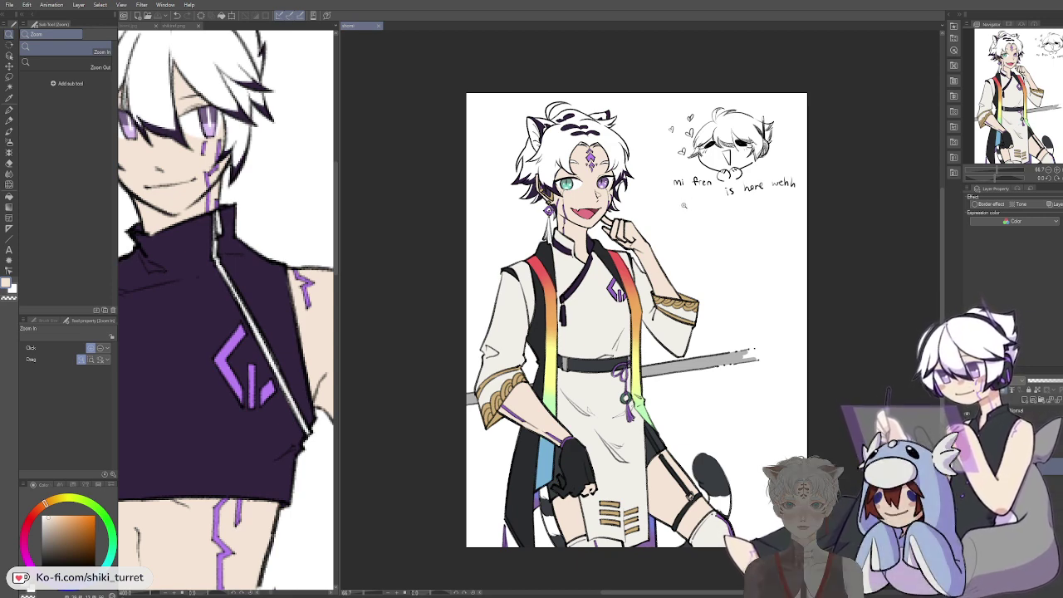
{"action": "left_click", "coordinate": [682, 209]}
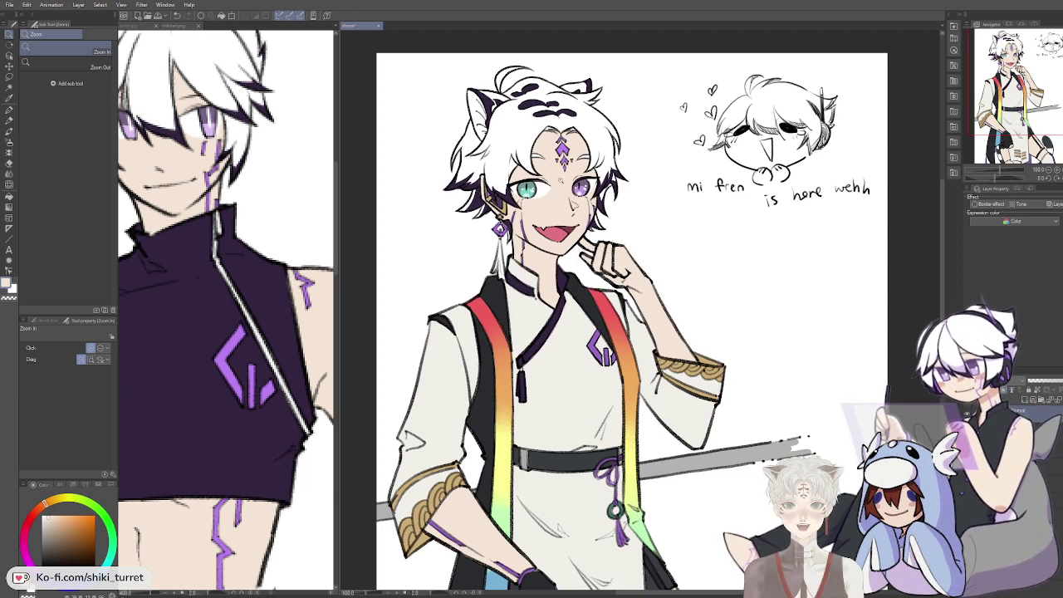
{"action": "left_click", "coordinate": [580, 222]}
{"action": "key", "text": "p"}
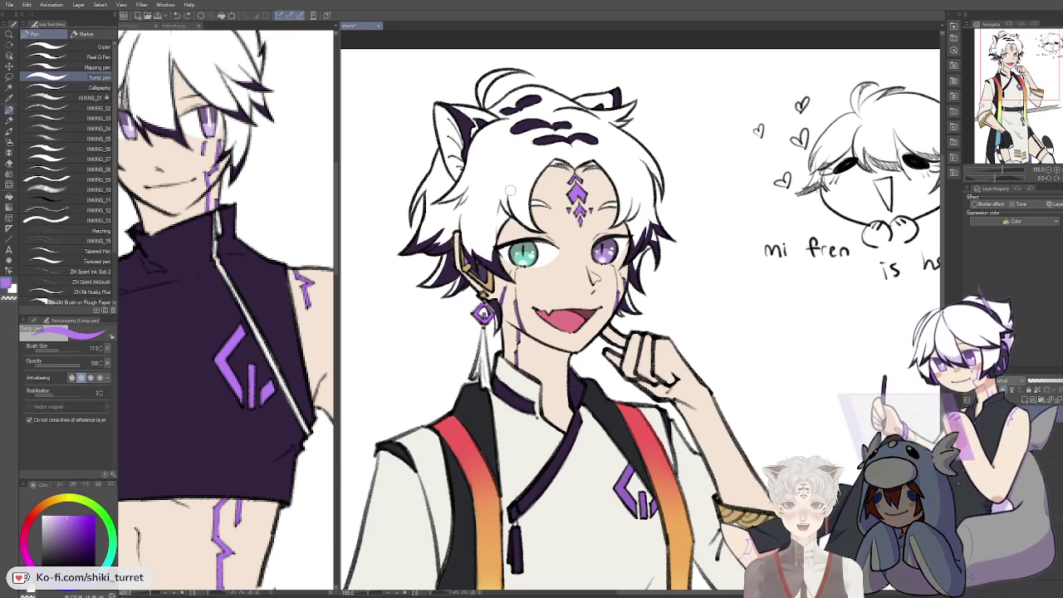
{"action": "left_click", "coordinate": [79, 530]}
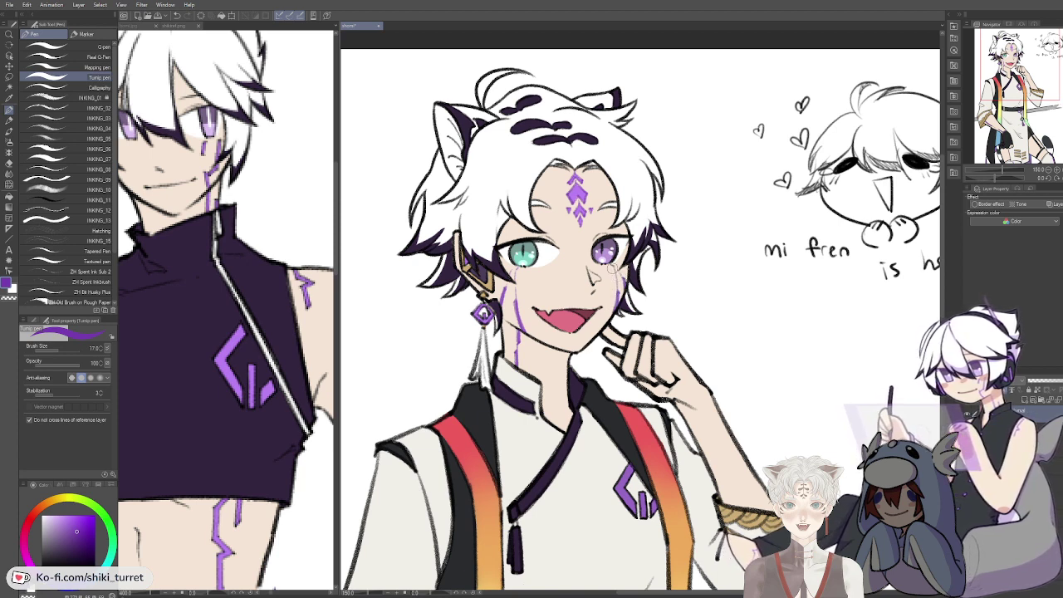
{"action": "left_click_drag", "start_coordinate": [654, 257], "coordinate": [678, 276]}
Step: Paint the violet markings along the lowered forearm with the Mapping pen
{"action": "scroll", "coordinate": [678, 276], "scroll_direction": "down", "scroll_amount": 3}
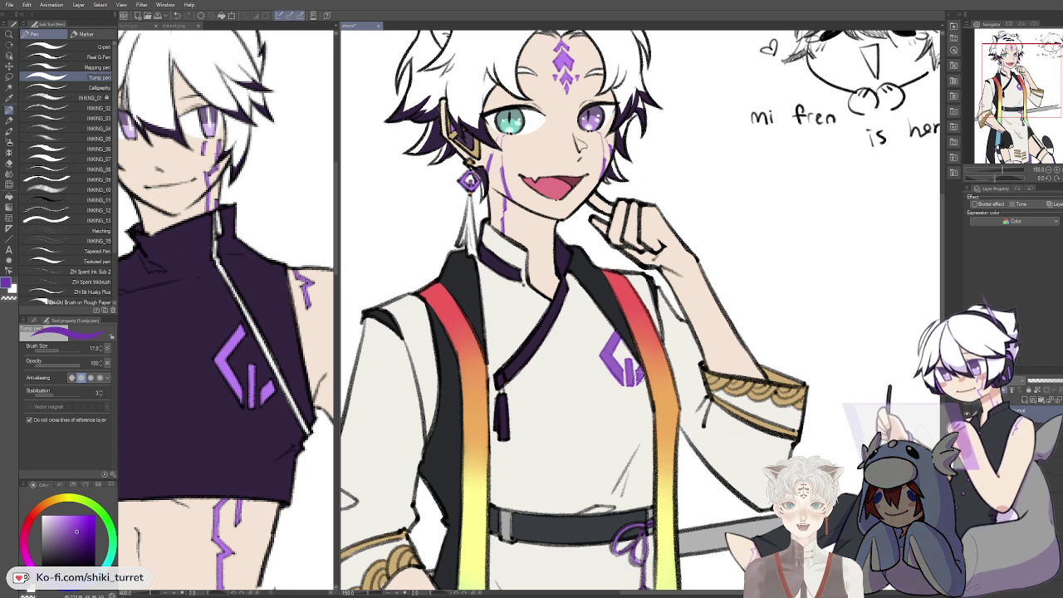
{"action": "scroll", "coordinate": [640, 376], "scroll_direction": "down", "scroll_amount": 7}
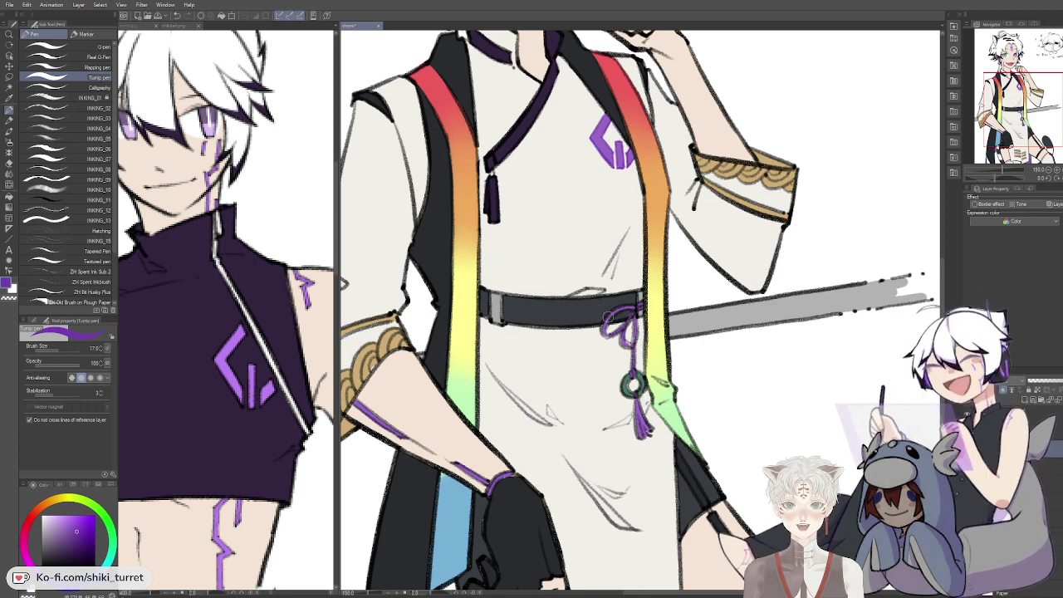
{"action": "left_click", "coordinate": [91, 67]}
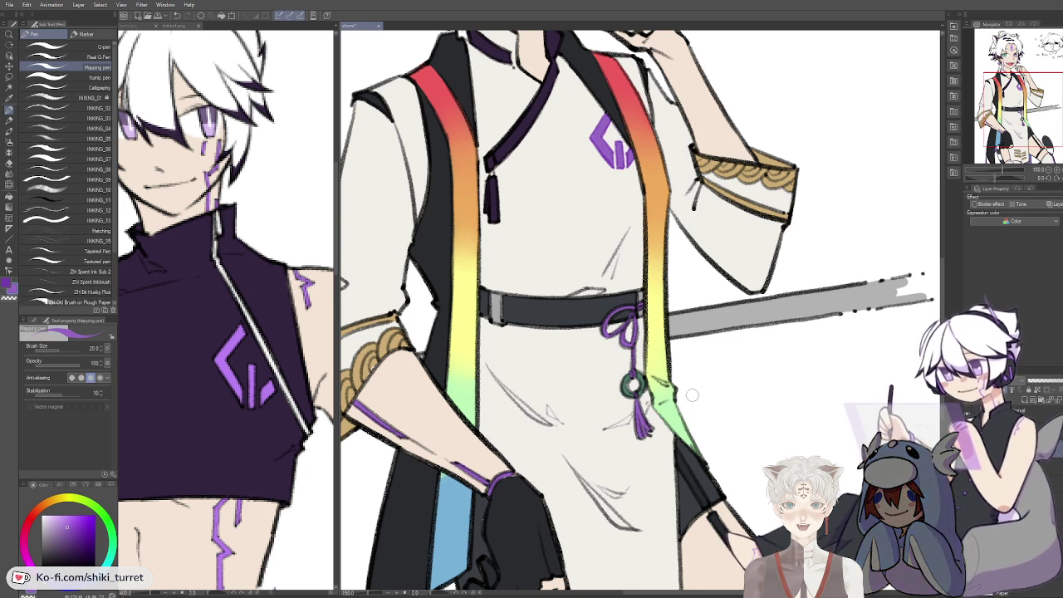
{"action": "key", "text": "x"}
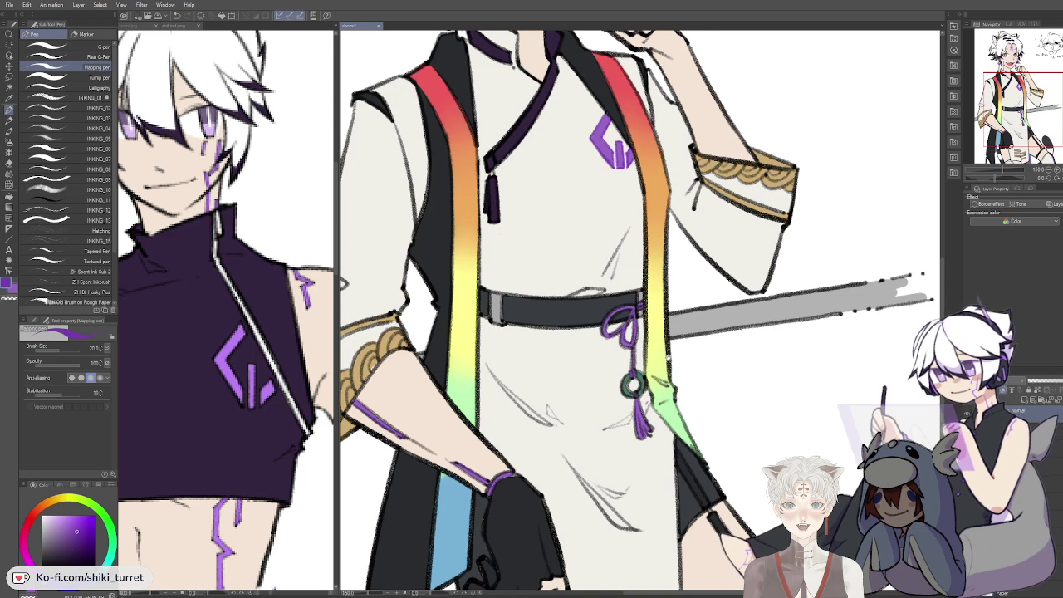
{"action": "scroll", "coordinate": [633, 383], "scroll_direction": "down", "scroll_amount": 1}
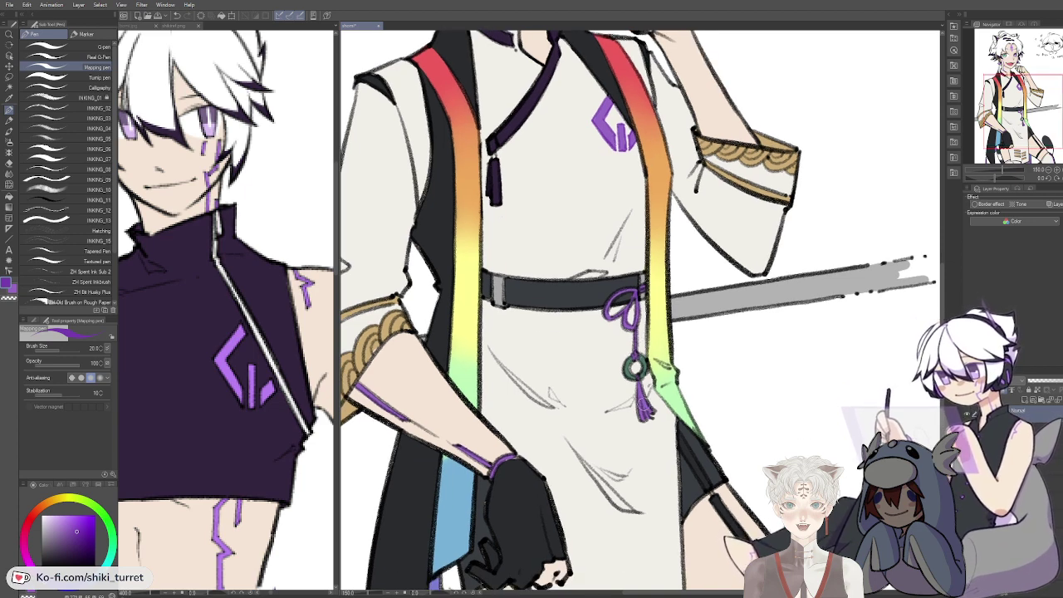
{"action": "left_click_drag", "start_coordinate": [771, 430], "coordinate": [818, 375]}
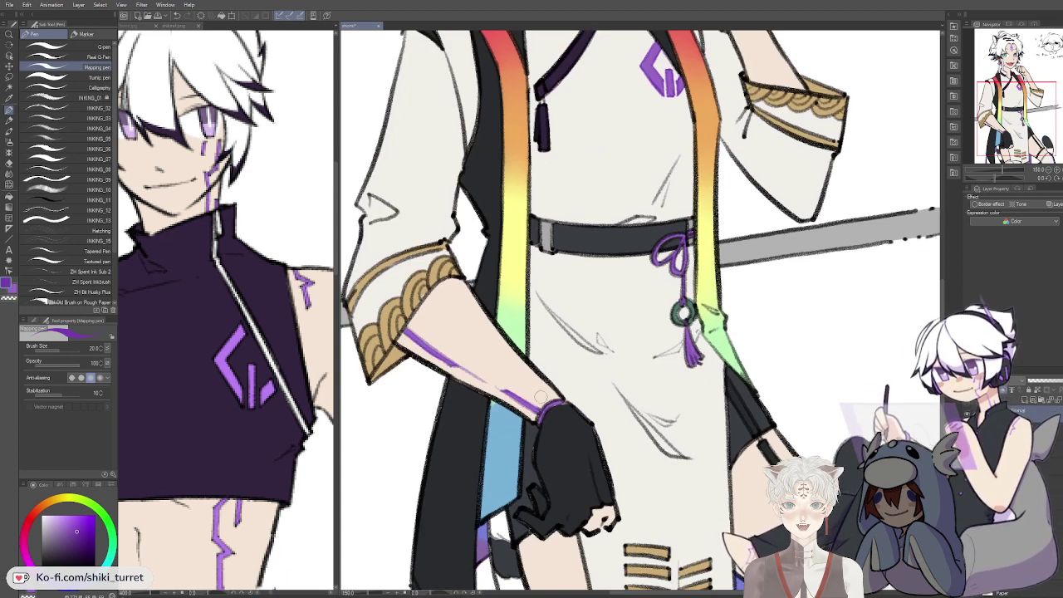
{"action": "key", "text": "alt+space"}
{"action": "left_click", "coordinate": [626, 311], "text": "alt"}
{"action": "key", "text": "p"}
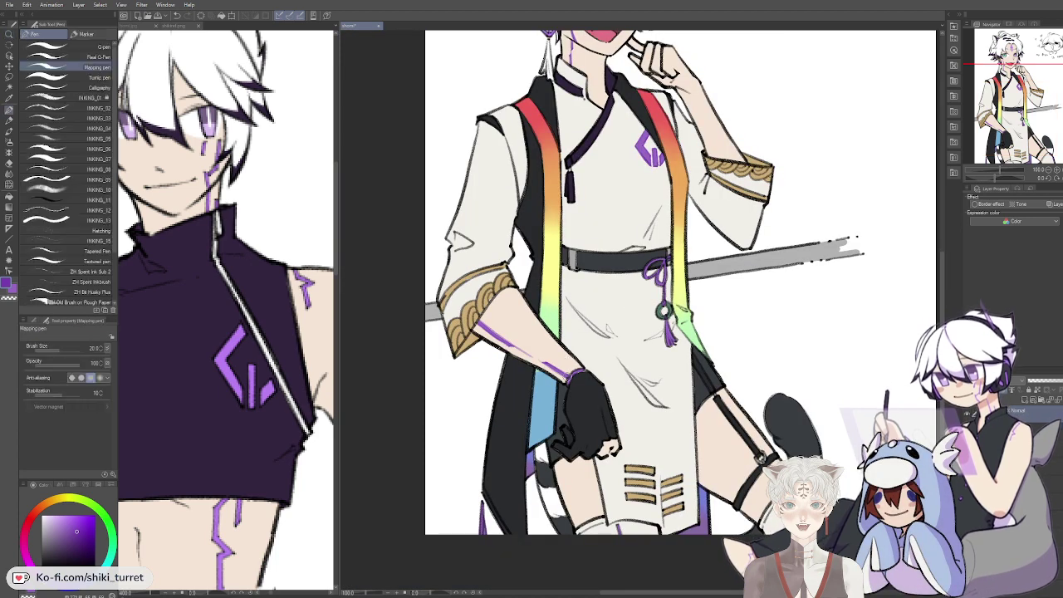
Step: Sample the glove's blue-black and touch up the dark shorts and leg straps with the Turnip pen
{"action": "key", "text": "."}
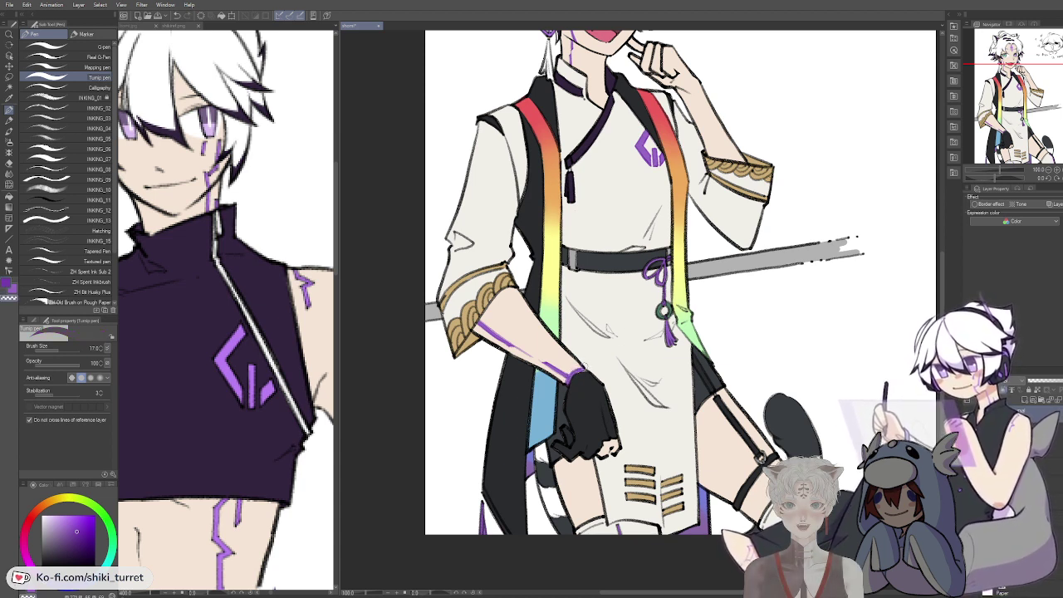
{"action": "left_click", "coordinate": [585, 421], "text": "alt"}
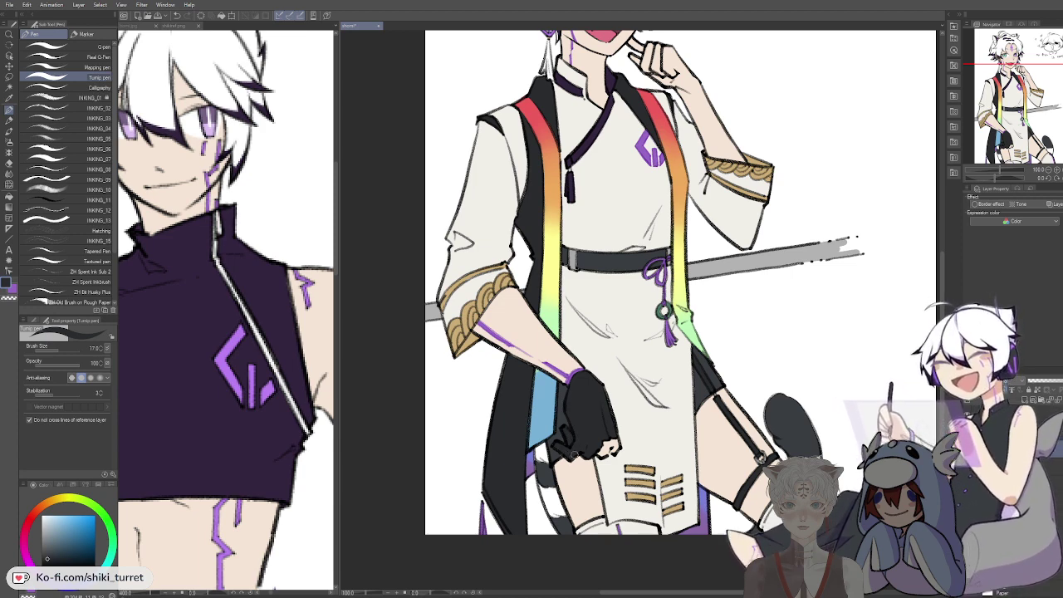
{"action": "left_click_drag", "start_coordinate": [716, 457], "coordinate": [705, 446]}
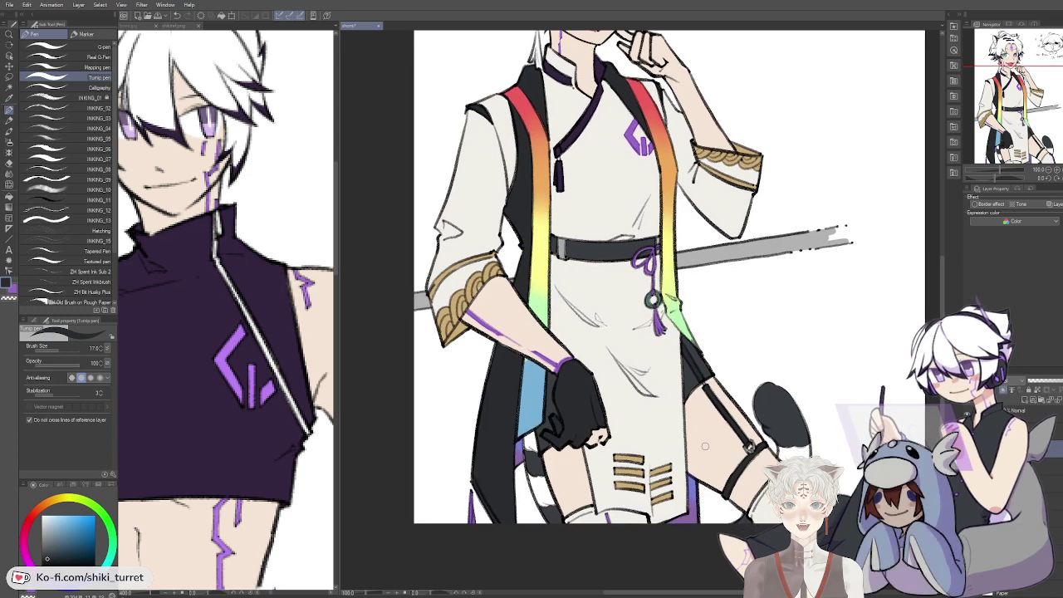
{"action": "left_click_drag", "start_coordinate": [791, 259], "coordinate": [774, 301]}
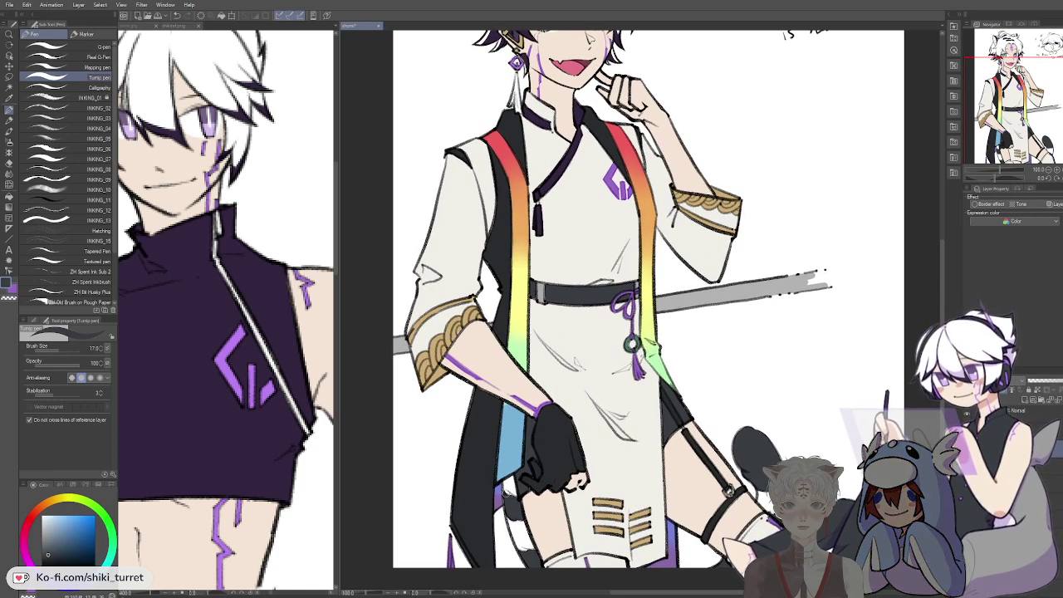
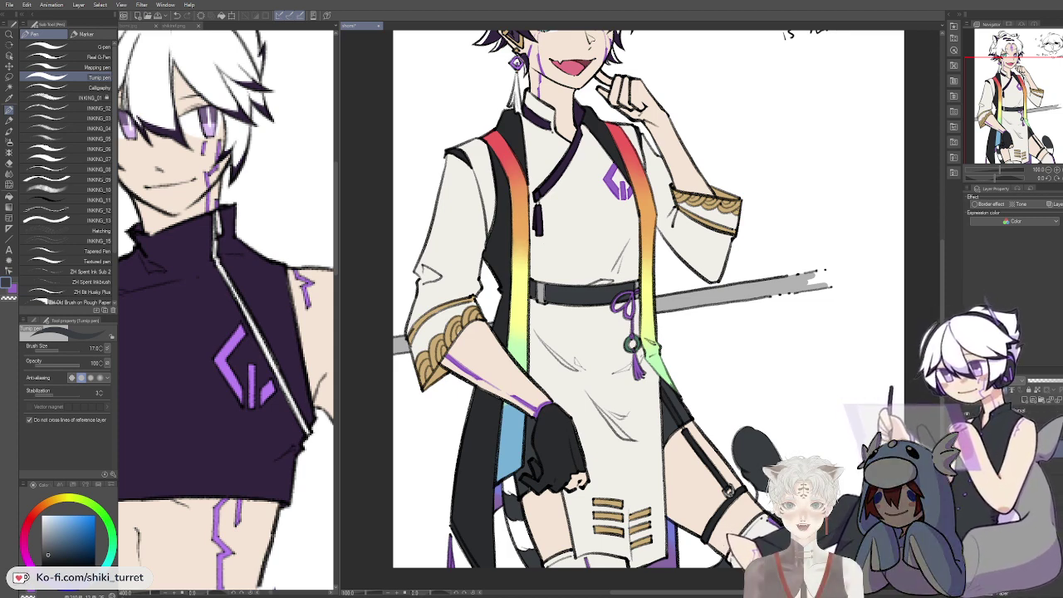
Step: Touch up the sock area with sampled white, return to the blue-black colour and save the drawing
{"action": "left_click", "coordinate": [758, 523], "text": "alt"}
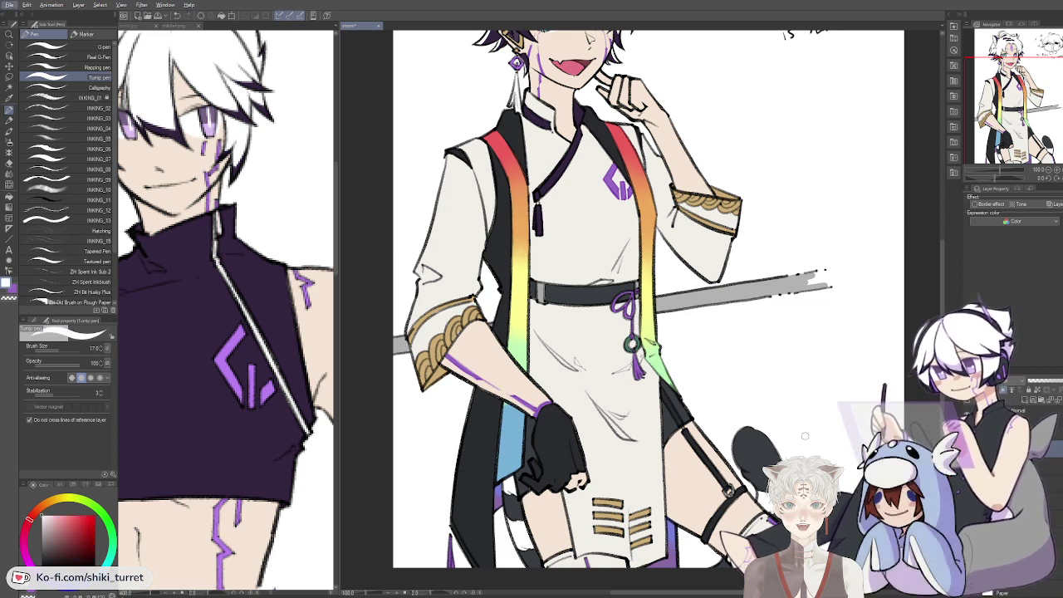
{"action": "left_click_drag", "start_coordinate": [830, 459], "coordinate": [865, 435]}
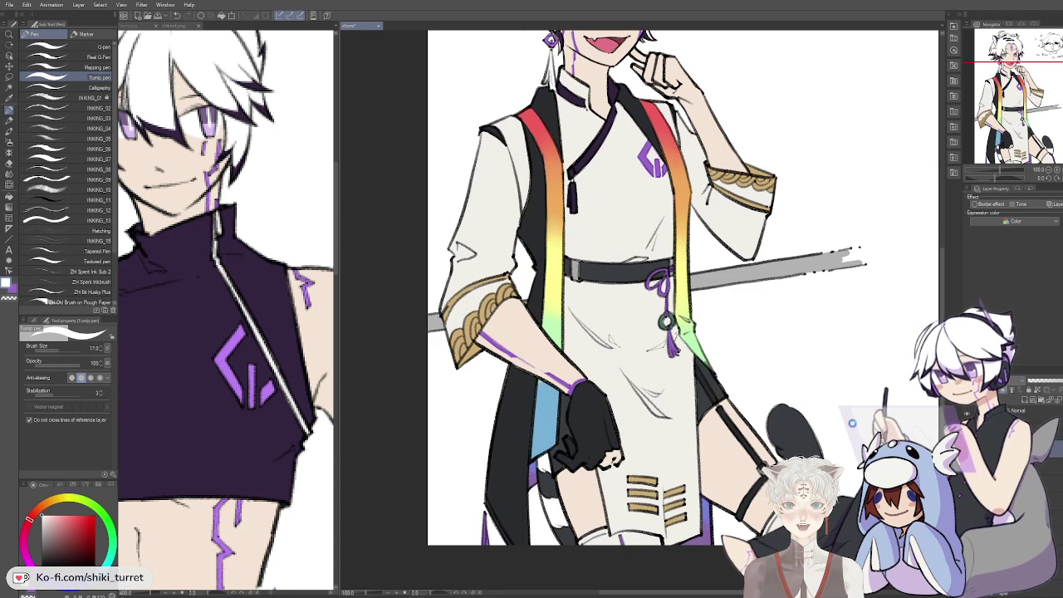
{"action": "key", "text": "x"}
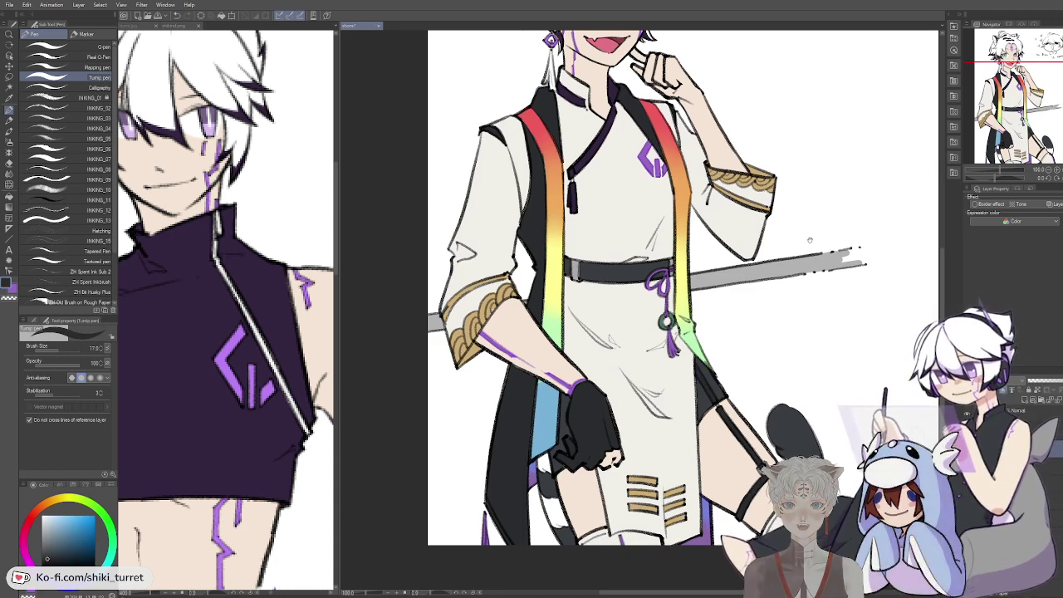
{"action": "left_click_drag", "start_coordinate": [809, 240], "coordinate": [817, 311]}
{"action": "left_click_drag", "start_coordinate": [774, 128], "coordinate": [750, 235]}
{"action": "key", "text": "ctrl+s"}
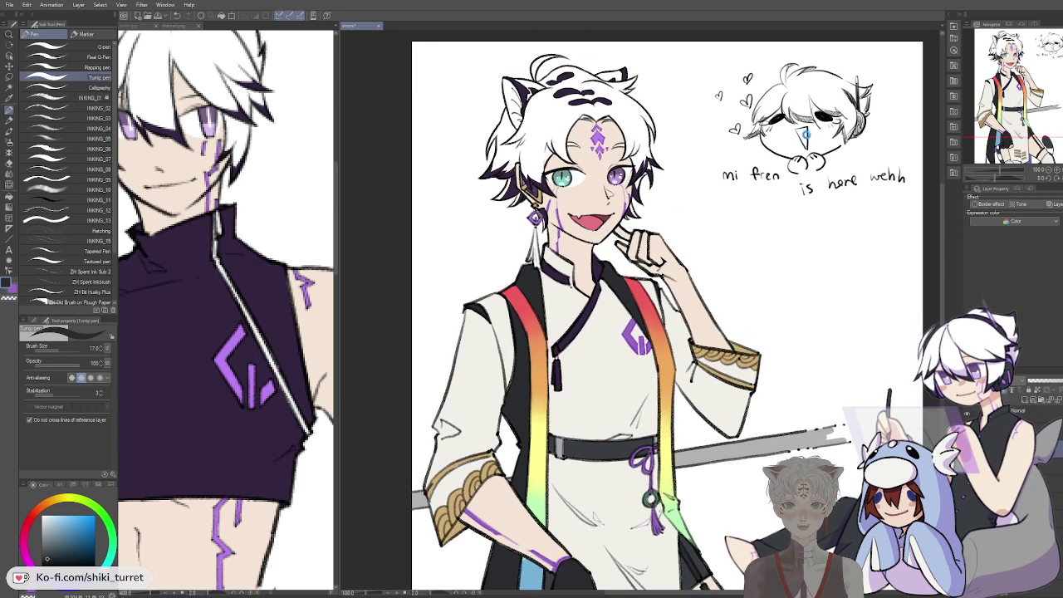
Step: Paint light-pink blush on the face with the Turnip pen, using a paler shade of the sampled mouth colour, and blend it with Smooth watercolor
{"action": "left_click_drag", "start_coordinate": [808, 155], "coordinate": [803, 176]}
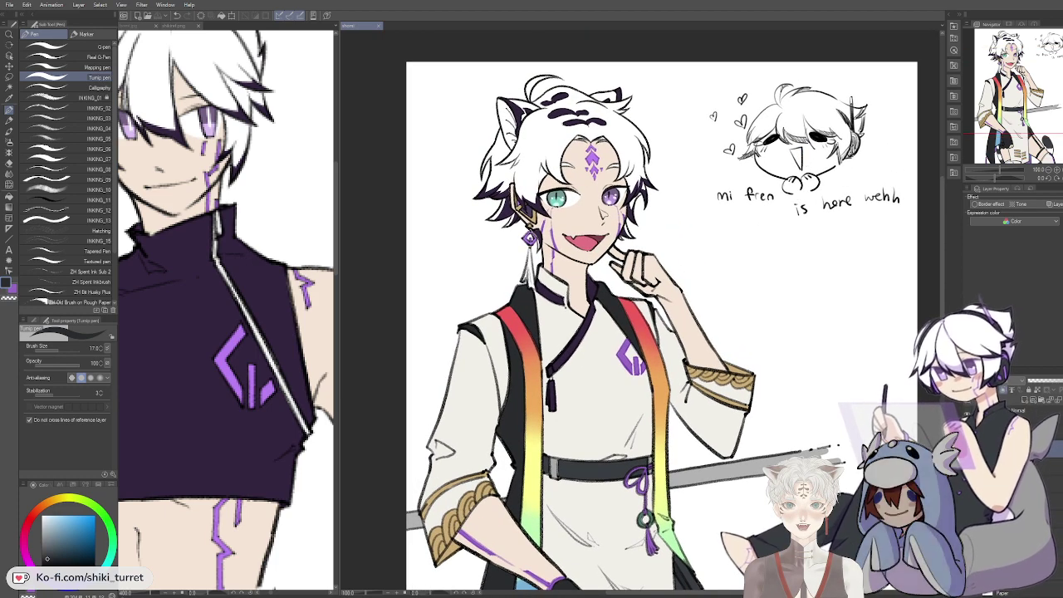
{"action": "left_click", "coordinate": [652, 184], "text": "ctrl"}
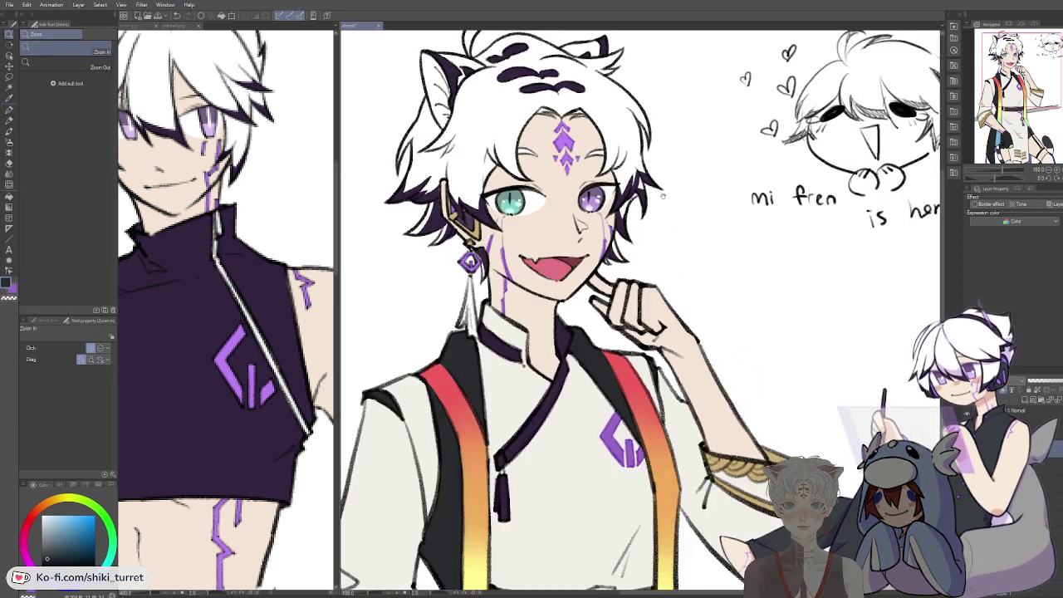
{"action": "left_click_drag", "start_coordinate": [652, 187], "coordinate": [688, 270]}
{"action": "left_click", "coordinate": [594, 357], "text": "alt"}
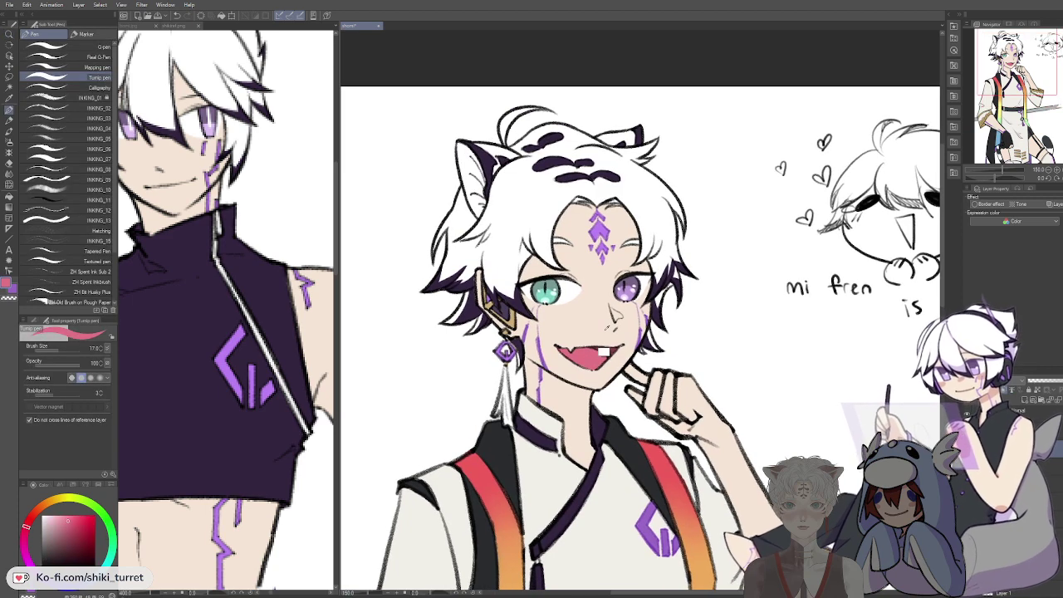
{"action": "left_click", "coordinate": [57, 519]}
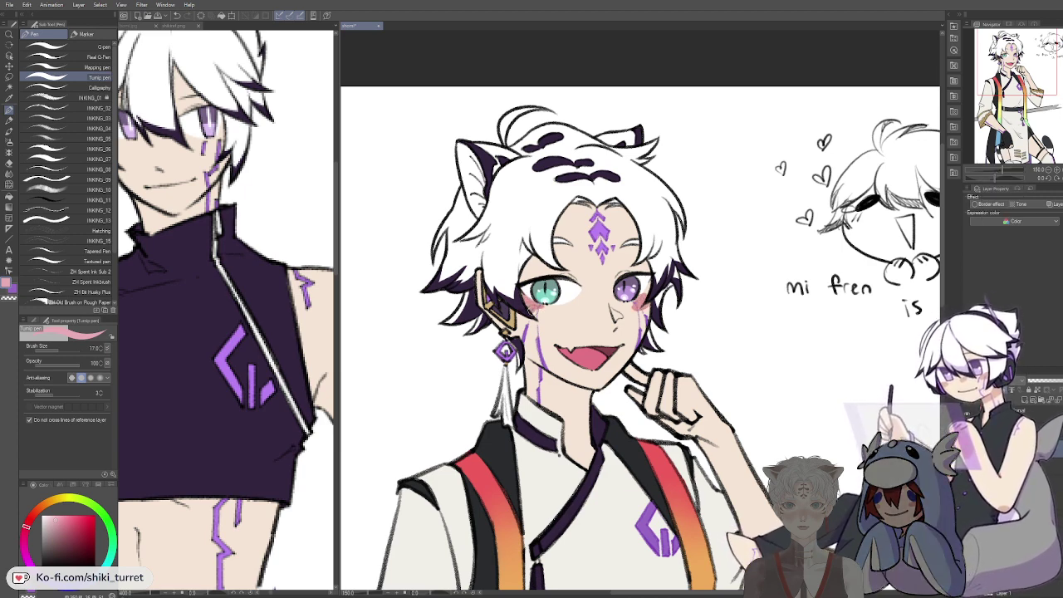
{"action": "mouse_move", "coordinate": [532, 308]}
{"action": "left_mouse_down"}
{"action": "mouse_move", "coordinate": [616, 290]}
{"action": "mouse_move", "coordinate": [602, 283]}
{"action": "mouse_move", "coordinate": [655, 288]}
{"action": "mouse_move", "coordinate": [613, 288]}
{"action": "mouse_move", "coordinate": [626, 325]}
{"action": "mouse_move", "coordinate": [644, 312]}
{"action": "mouse_move", "coordinate": [633, 323]}
{"action": "mouse_move", "coordinate": [611, 280]}
{"action": "mouse_move", "coordinate": [580, 323]}
{"action": "mouse_move", "coordinate": [525, 309]}
{"action": "left_mouse_up"}
{"action": "key", "text": "b"}
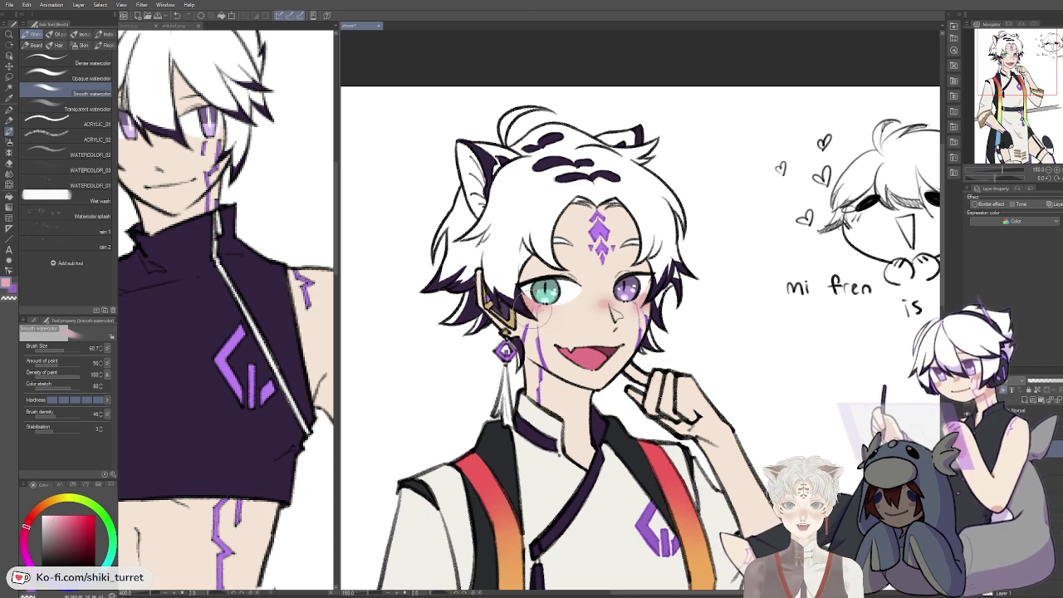
Step: Touch up the blush with the Turnip pen in transparent colour and add a near-white highlight on the nose
{"action": "key", "text": "p"}
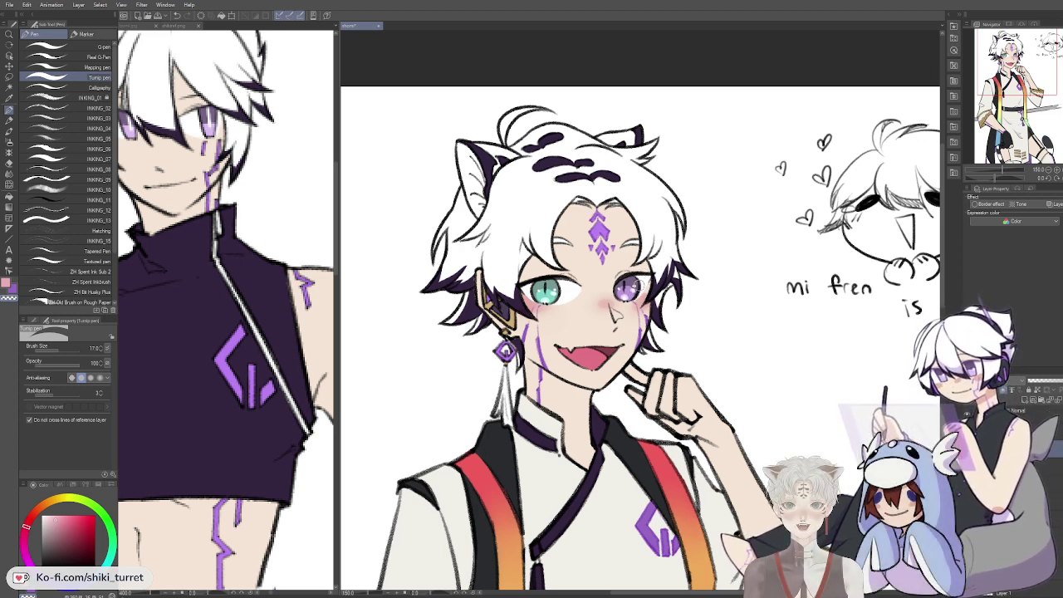
{"action": "left_click_drag", "start_coordinate": [638, 336], "coordinate": [634, 320]}
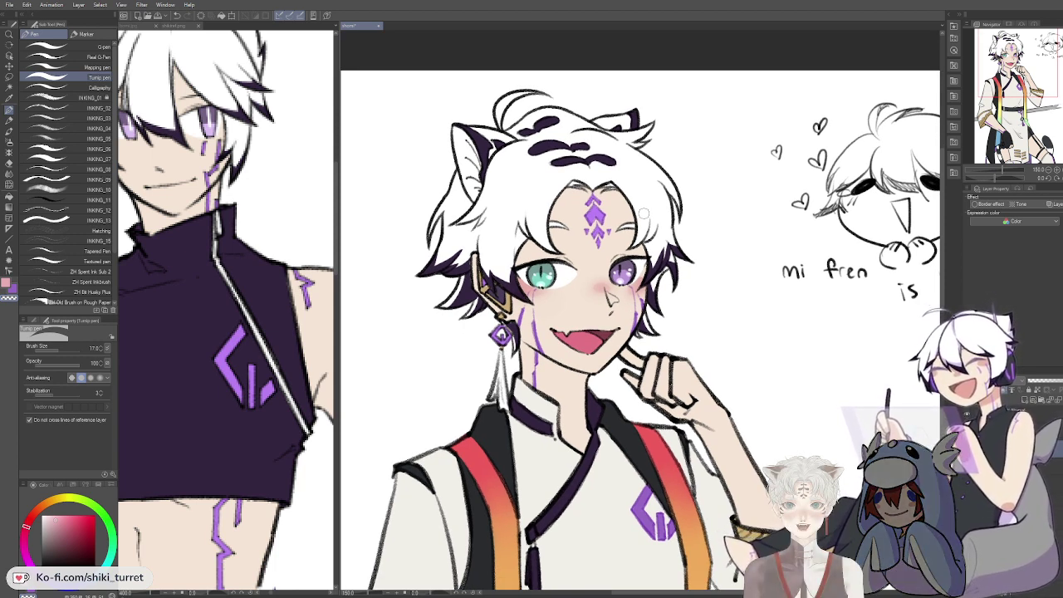
{"action": "left_click_drag", "start_coordinate": [753, 302], "coordinate": [734, 308]}
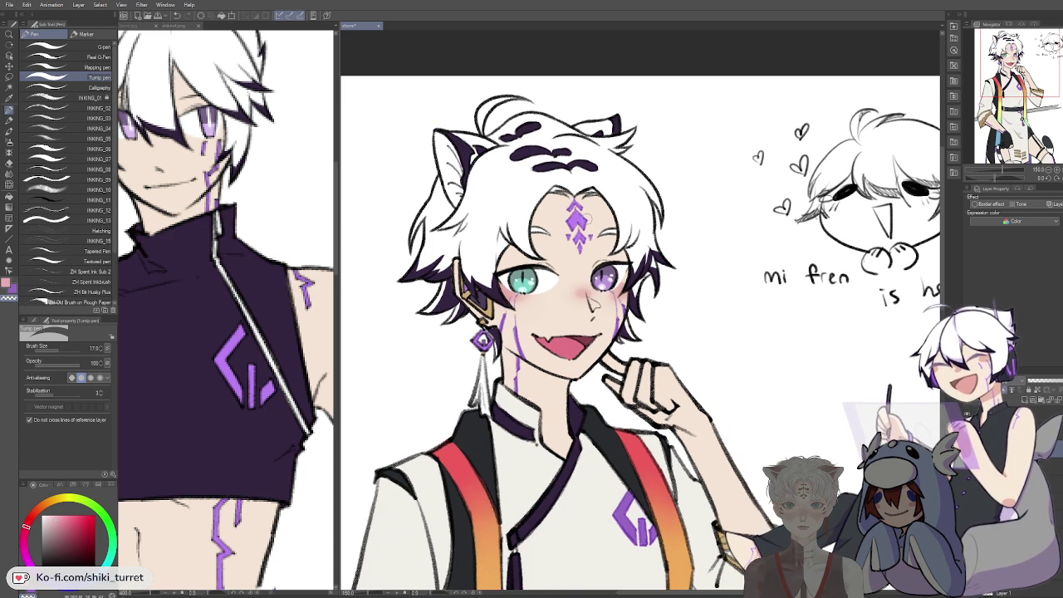
{"action": "left_click_drag", "start_coordinate": [743, 249], "coordinate": [741, 251]}
{"action": "left_click", "coordinate": [578, 262], "text": "alt"}
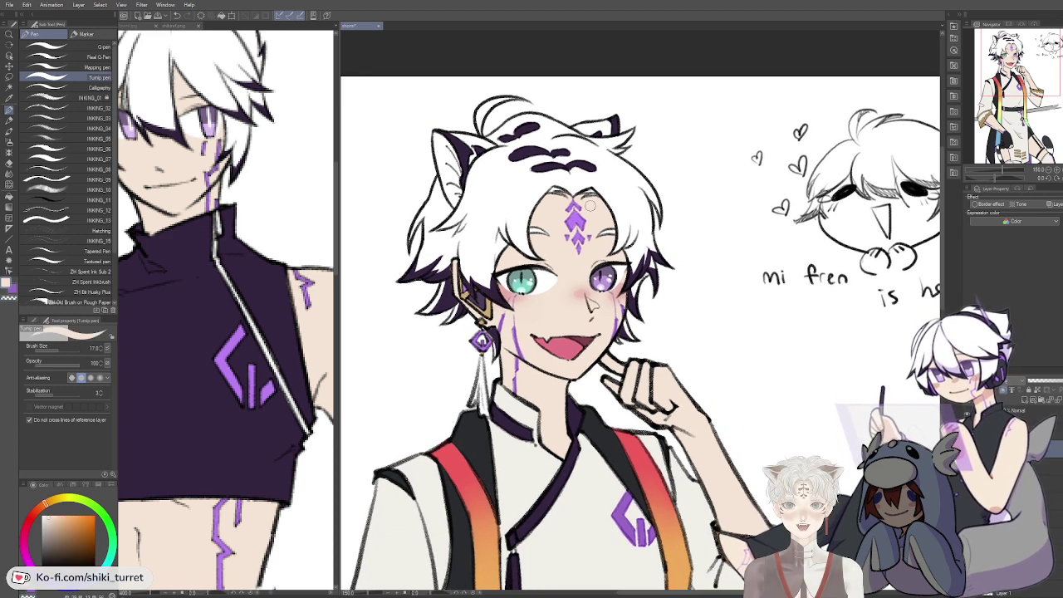
{"action": "left_click", "coordinate": [45, 515]}
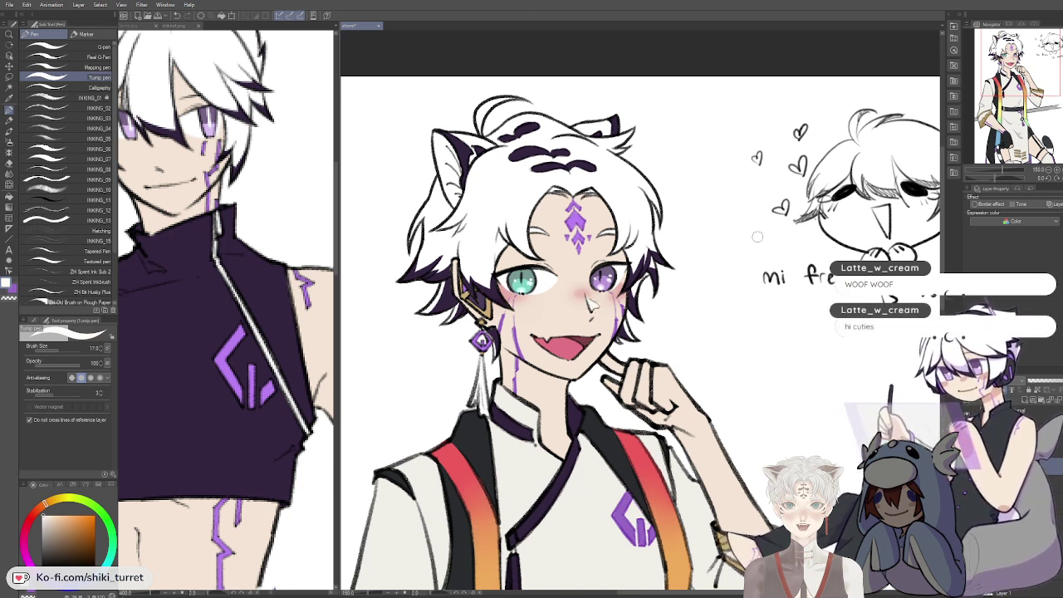
{"action": "left_click_drag", "start_coordinate": [593, 300], "coordinate": [621, 287]}
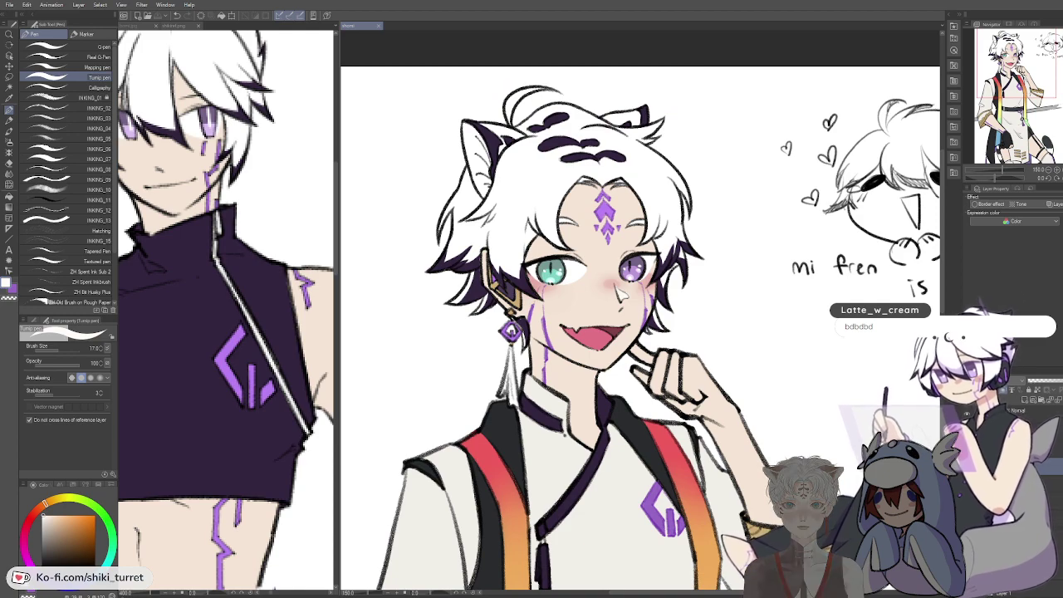
Step: Set the layer's blending mode to Multiply and choose a pale violet as the drawing colour
{"action": "left_click_drag", "start_coordinate": [764, 385], "coordinate": [751, 346]}
{"action": "key", "text": "slash"}
{"action": "left_click", "coordinate": [782, 347], "text": "alt"}
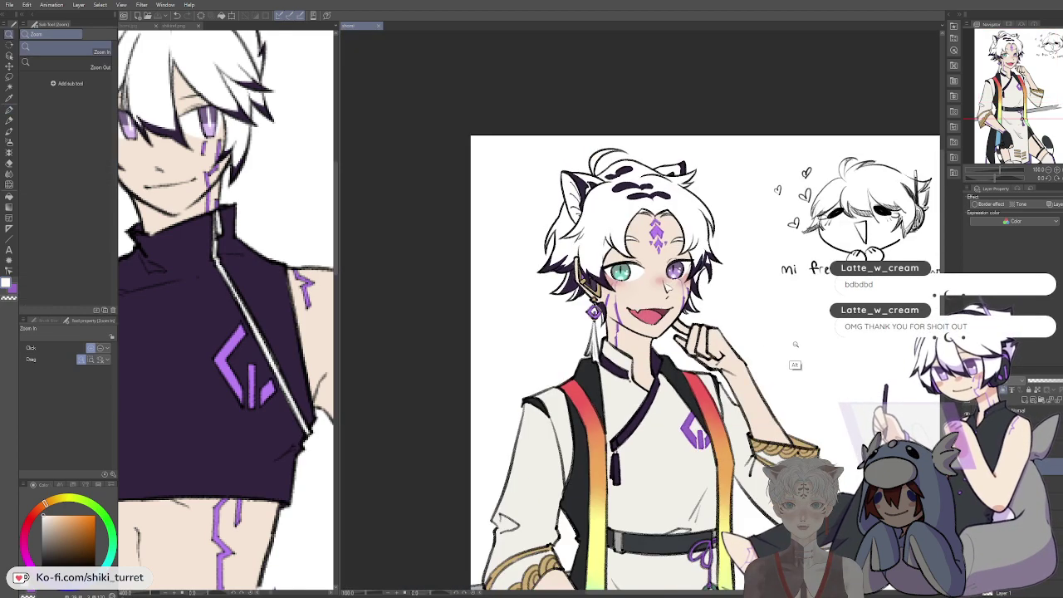
{"action": "left_click_drag", "start_coordinate": [815, 364], "coordinate": [729, 336]}
{"action": "mouse_move", "coordinate": [763, 391]}
{"action": "left_mouse_down"}
{"action": "mouse_move", "coordinate": [812, 319]}
{"action": "mouse_move", "coordinate": [795, 328]}
{"action": "mouse_move", "coordinate": [827, 325]}
{"action": "mouse_move", "coordinate": [808, 329]}
{"action": "mouse_move", "coordinate": [827, 335]}
{"action": "mouse_move", "coordinate": [816, 338]}
{"action": "mouse_move", "coordinate": [849, 315]}
{"action": "mouse_move", "coordinate": [849, 332]}
{"action": "mouse_move", "coordinate": [833, 333]}
{"action": "left_mouse_up"}
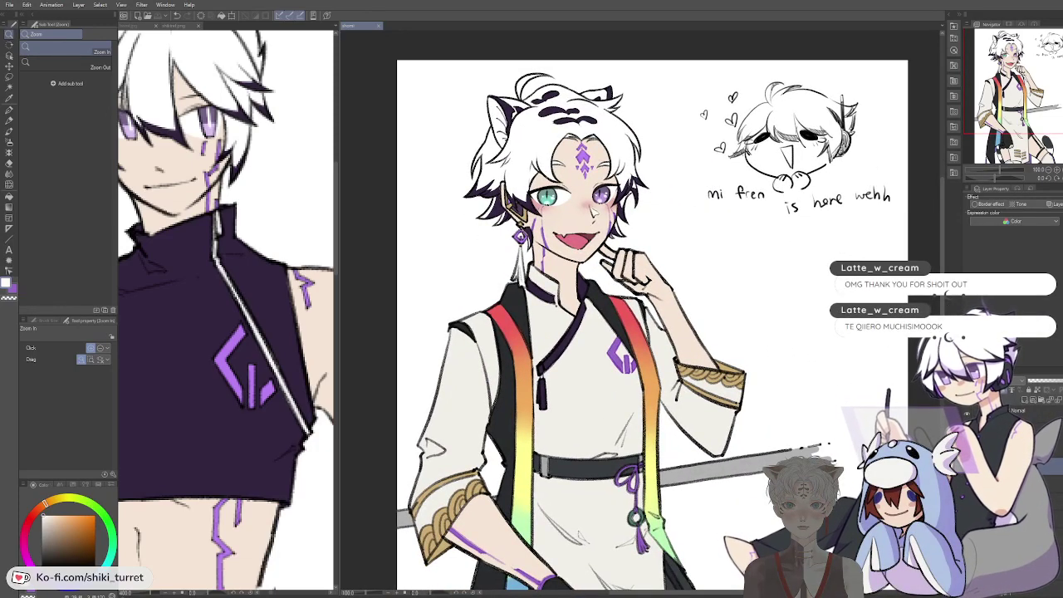
{"action": "left_click", "coordinate": [1004, 170]}
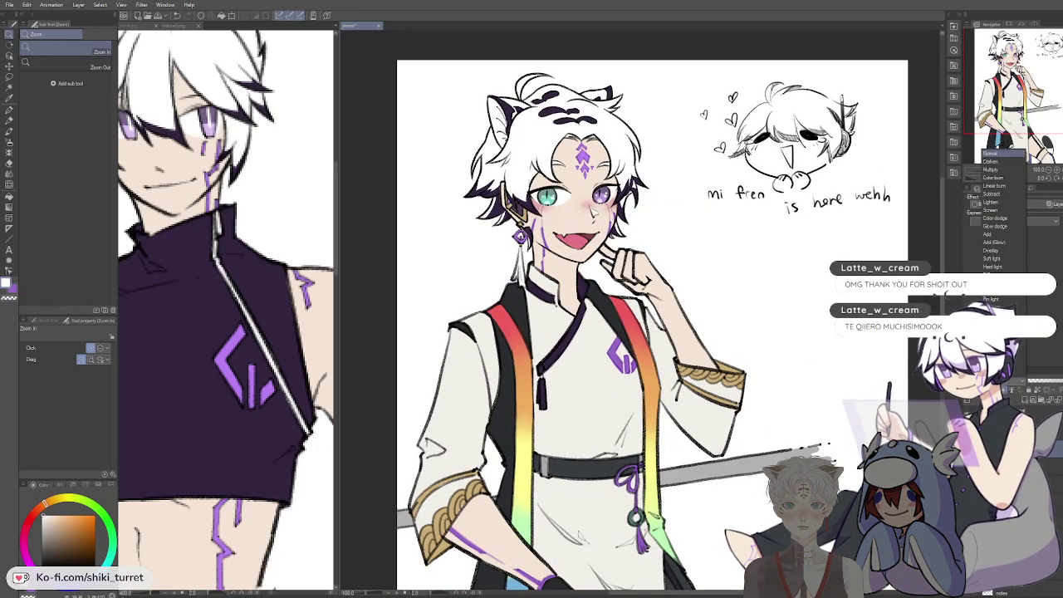
{"action": "left_click", "coordinate": [1004, 172]}
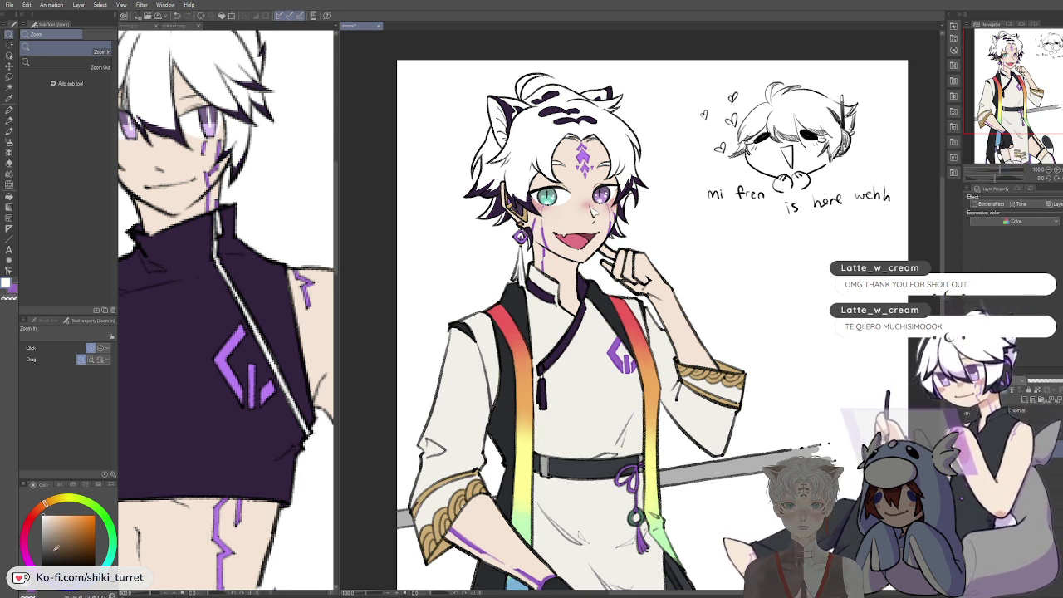
{"action": "left_click", "coordinate": [28, 551]}
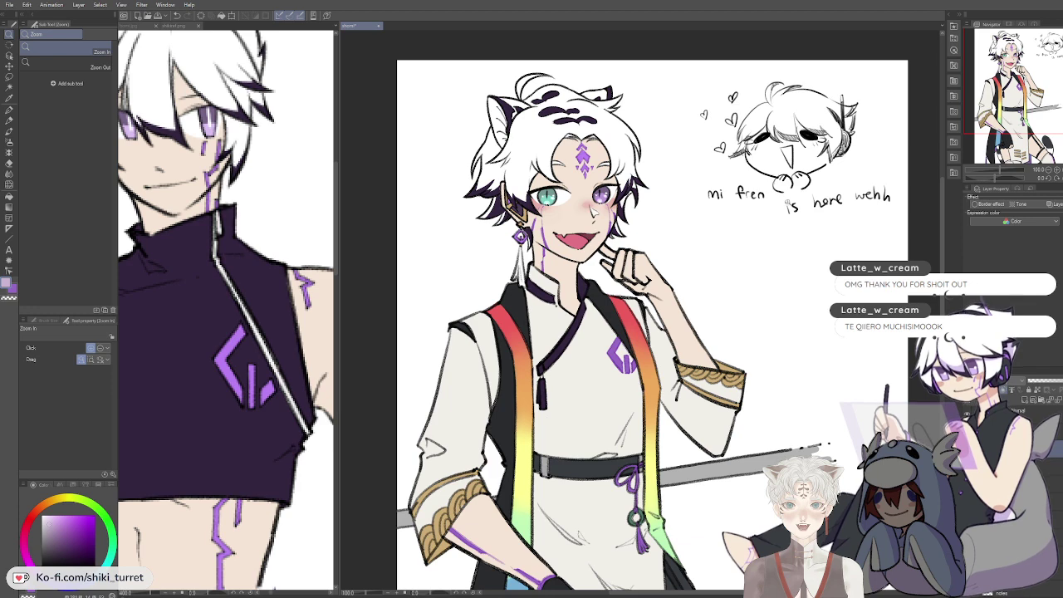
Step: Close both reference images, keeping only the character drawing open
{"action": "left_click", "coordinate": [199, 26]}
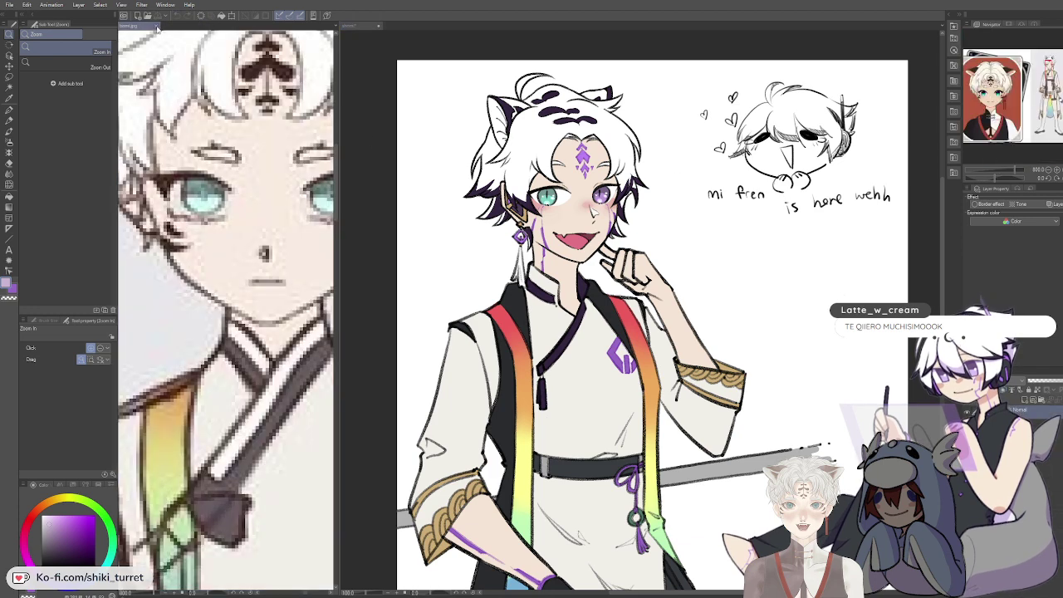
{"action": "left_click", "coordinate": [156, 26]}
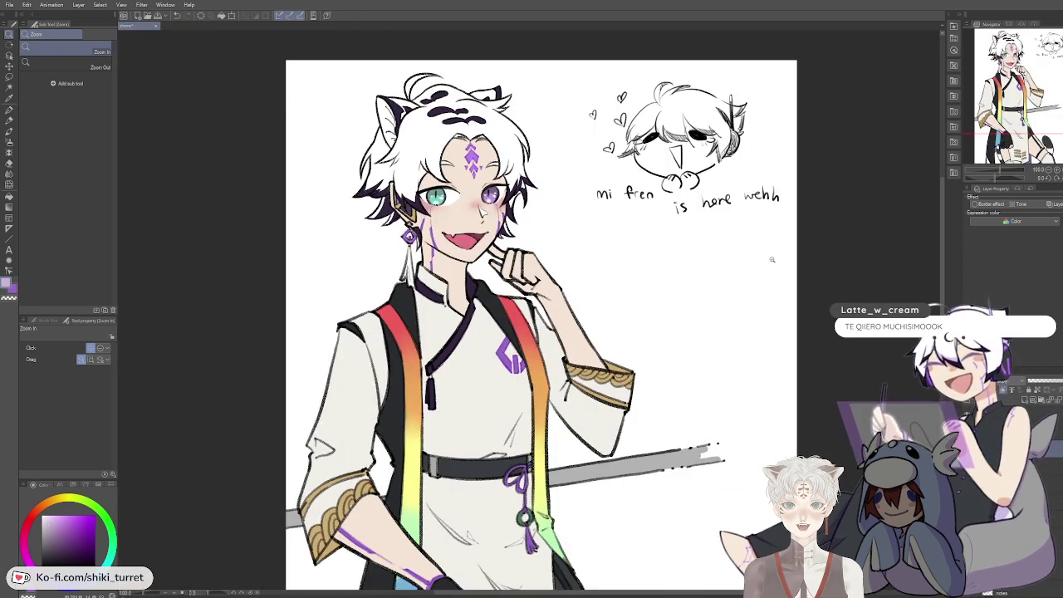
{"action": "left_click", "coordinate": [799, 303]}
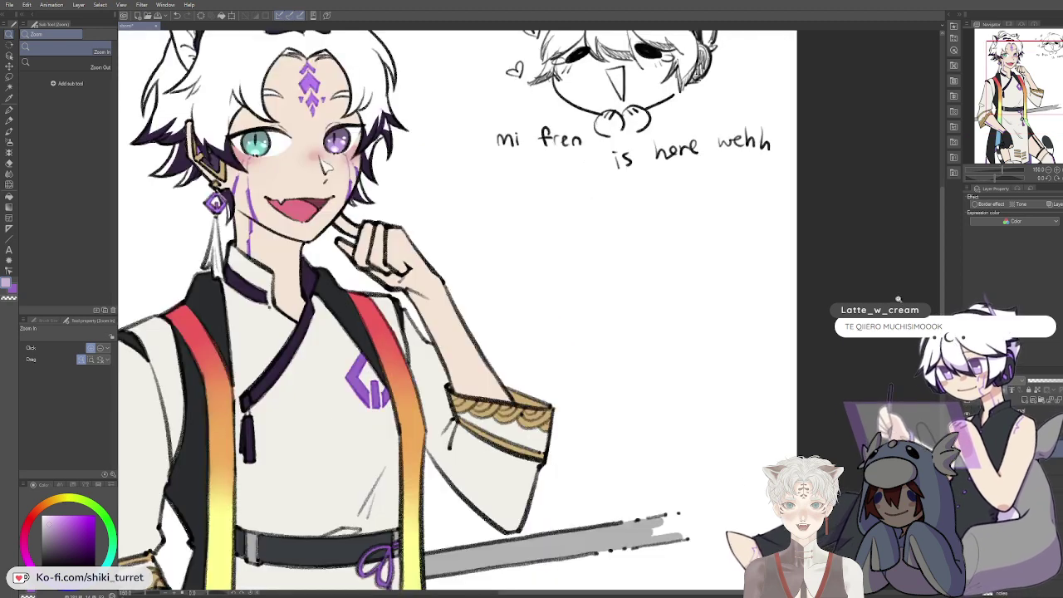
{"action": "left_click_drag", "start_coordinate": [578, 229], "coordinate": [884, 342]}
{"action": "scroll", "coordinate": [753, 286], "scroll_direction": "down", "scroll_amount": 1}
{"action": "left_click_drag", "start_coordinate": [728, 378], "coordinate": [648, 214]}
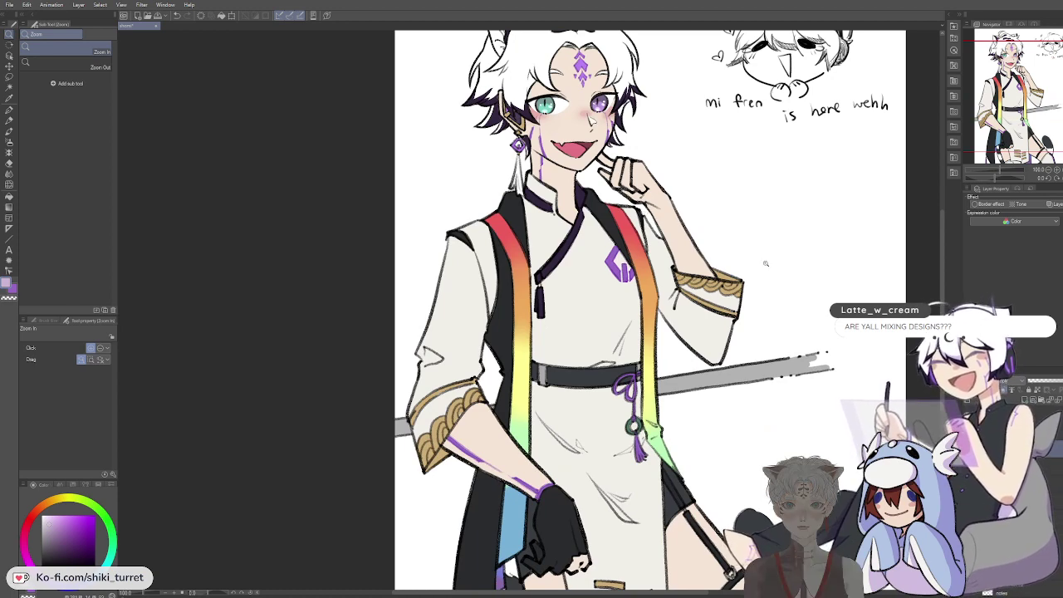
{"action": "scroll", "coordinate": [799, 304], "scroll_direction": "down", "scroll_amount": 1}
{"action": "mouse_move", "coordinate": [828, 326]}
{"action": "left_mouse_down"}
{"action": "mouse_move", "coordinate": [850, 354]}
{"action": "mouse_move", "coordinate": [810, 327]}
{"action": "left_mouse_up"}
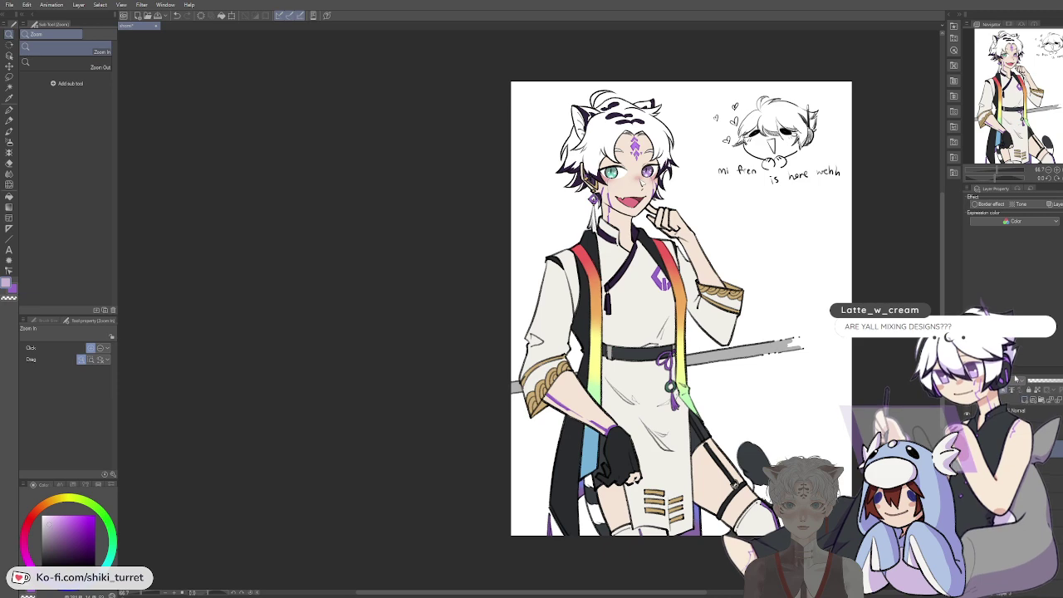
Step: Dab white spots along the fading end of the grey sword with the Turnip pen and undo the last stroke
{"action": "key", "text": "p"}
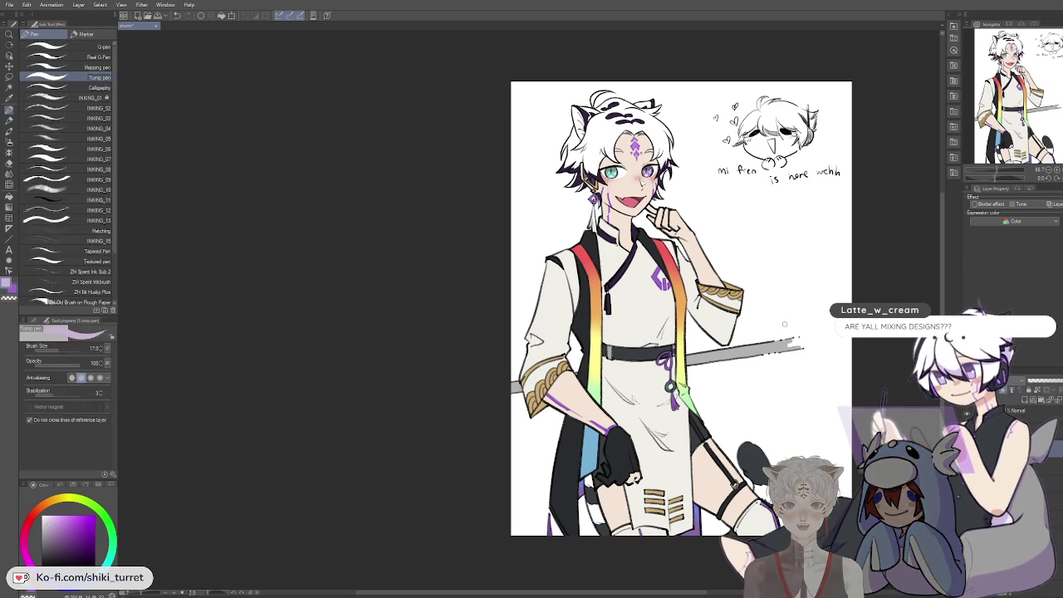
{"action": "left_click", "coordinate": [776, 327], "text": "alt"}
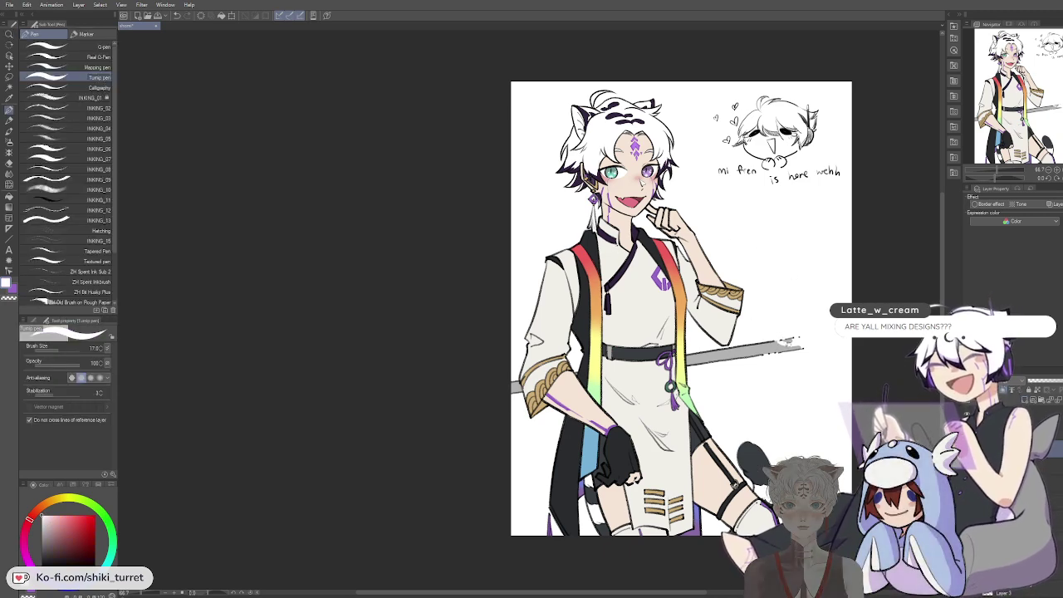
{"action": "left_click_drag", "start_coordinate": [791, 342], "coordinate": [786, 346]}
{"action": "key", "text": "ctrl+z"}
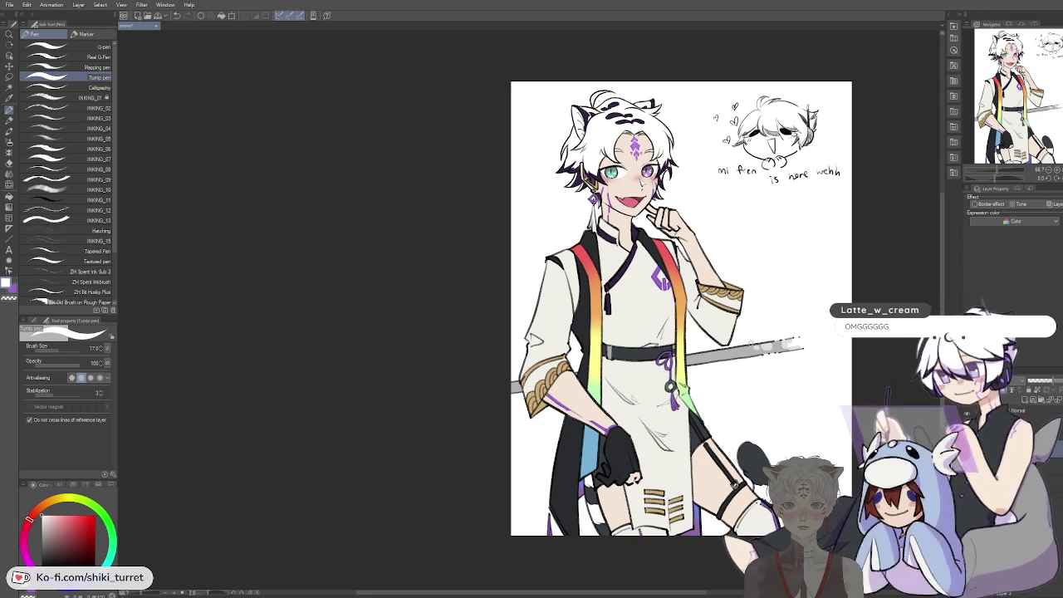
{"action": "key", "text": "slash"}
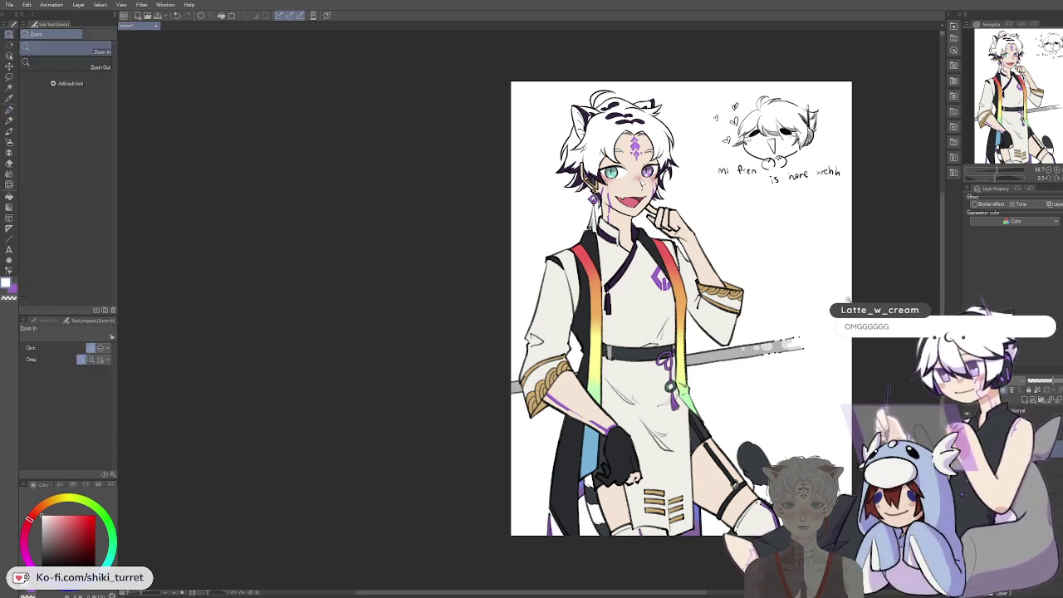
{"action": "left_click_drag", "start_coordinate": [868, 234], "coordinate": [757, 245]}
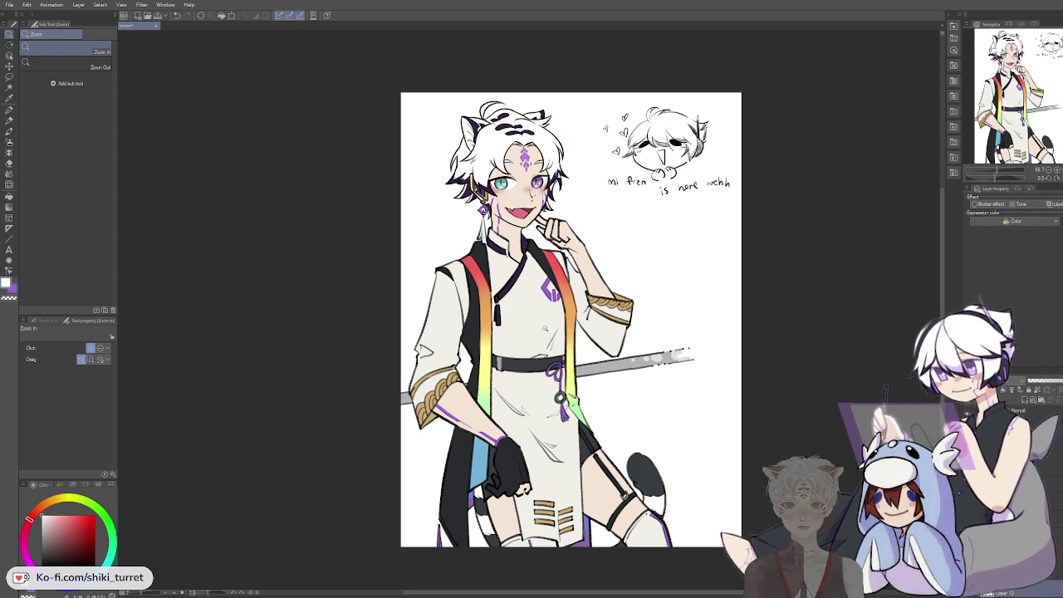
Step: Fill the background with a warm salmon pink after trying light orange, cream, pale peach and dusty beige shades
{"action": "key", "text": "p"}
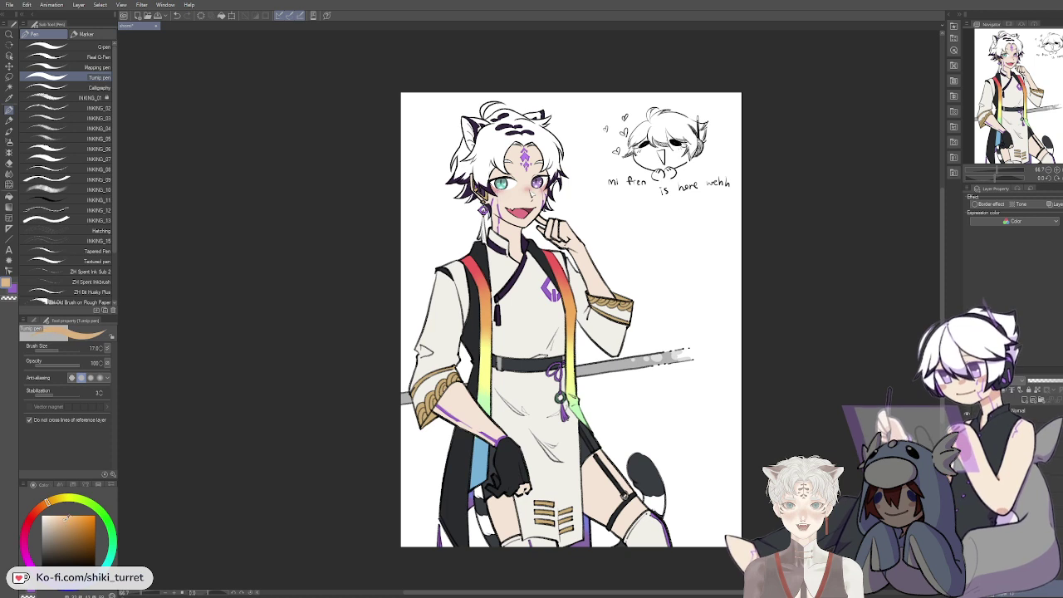
{"action": "key", "text": "g"}
{"action": "left_click", "coordinate": [668, 238]}
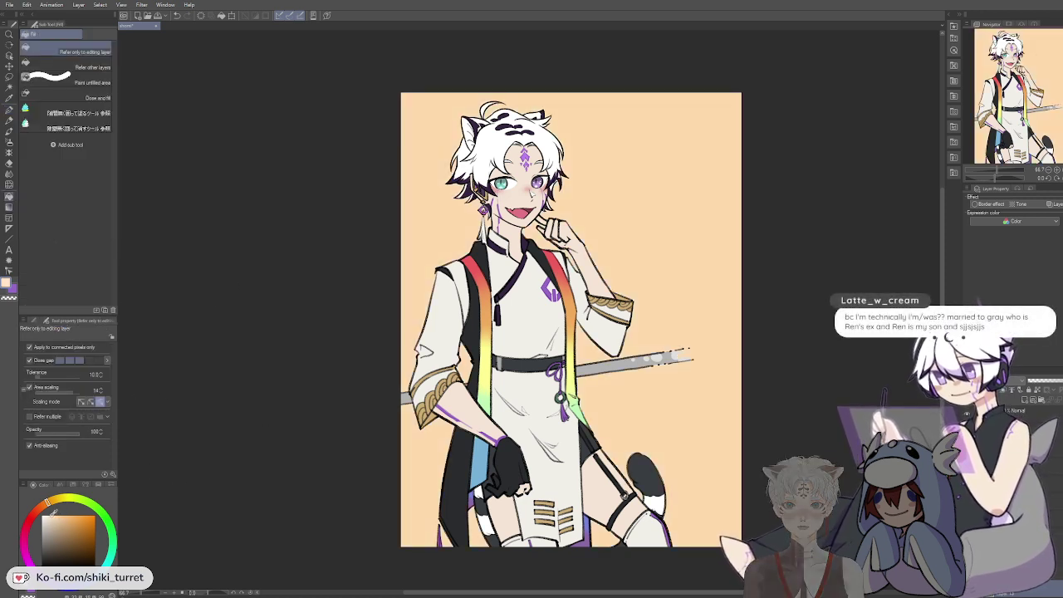
{"action": "left_click", "coordinate": [689, 246]}
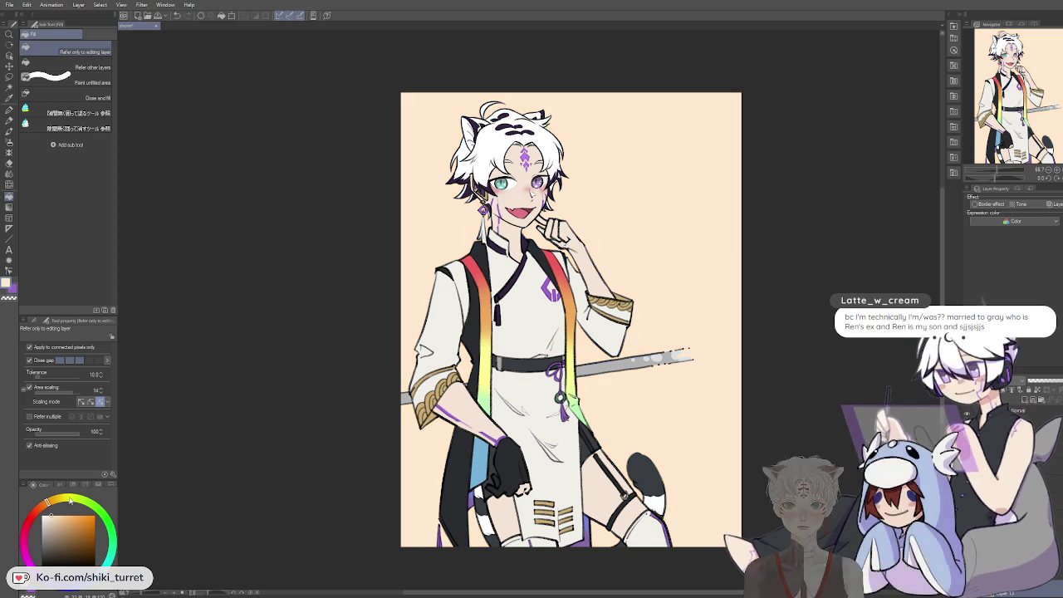
{"action": "left_click", "coordinate": [39, 508]}
{"action": "left_click", "coordinate": [673, 249]}
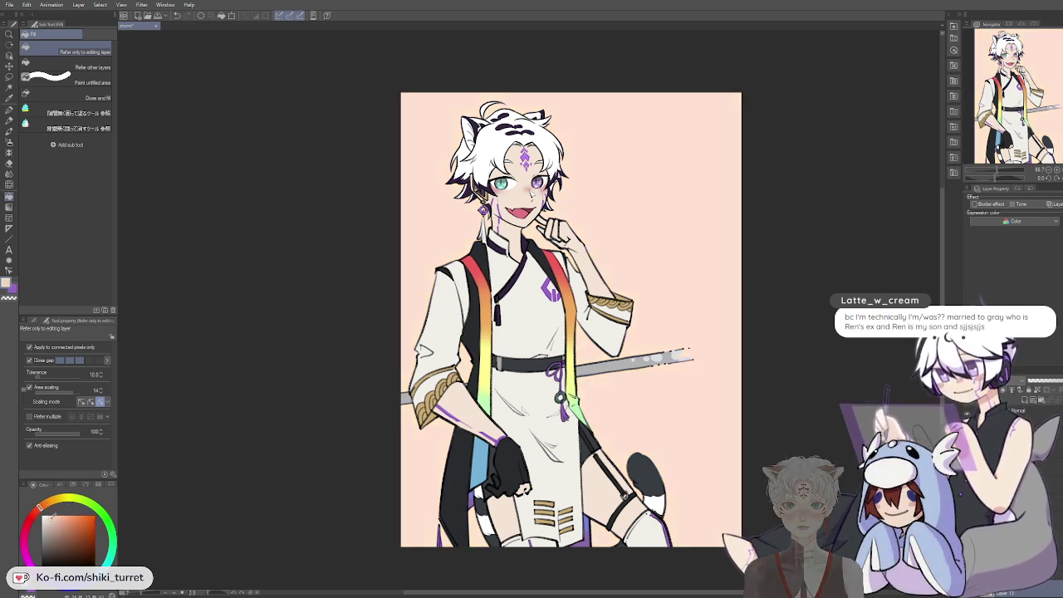
{"action": "left_click", "coordinate": [724, 179]}
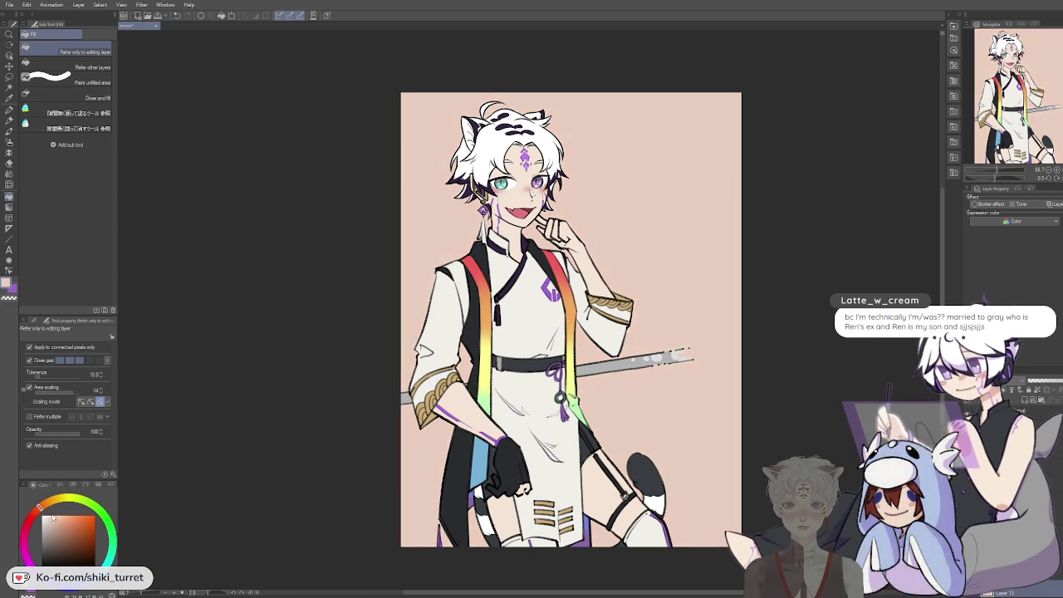
{"action": "left_click", "coordinate": [681, 229]}
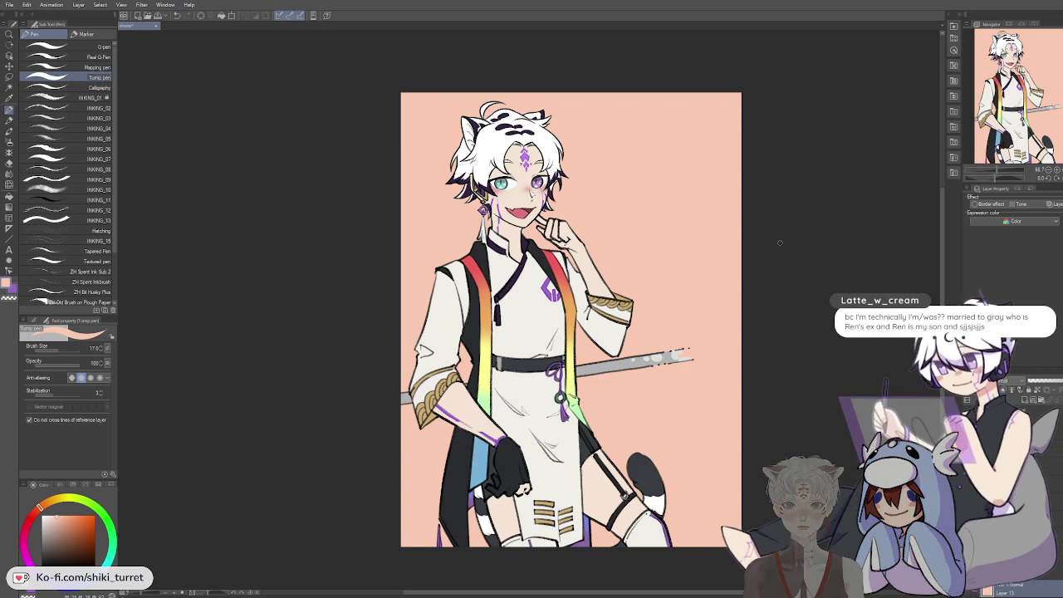
Step: Prepare a new layer for the background shapes and set its blending mode to Screen
{"action": "left_click_drag", "start_coordinate": [798, 220], "coordinate": [781, 217]}
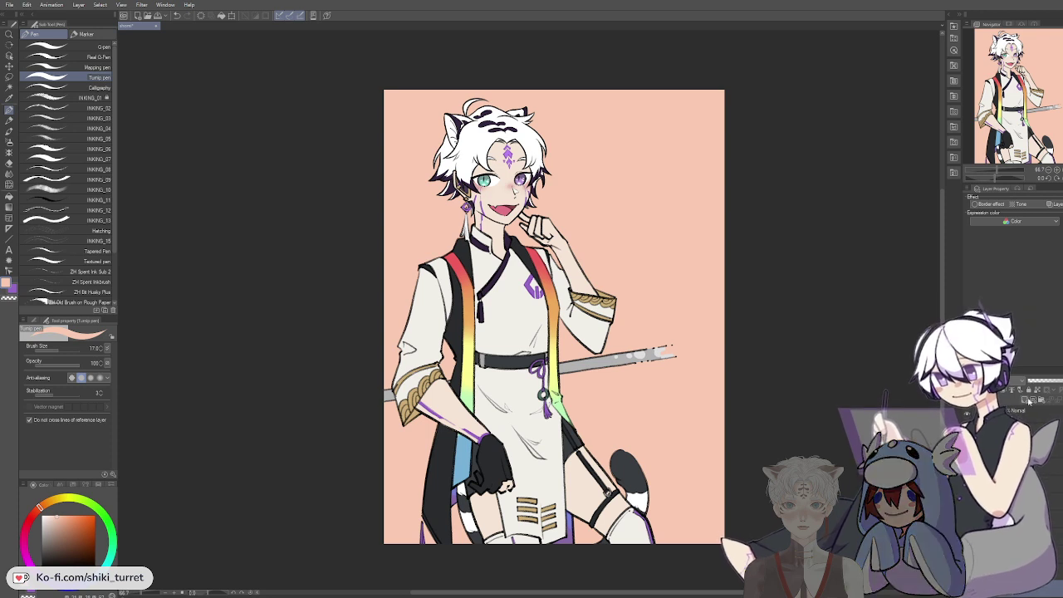
{"action": "left_click", "coordinate": [9, 121]}
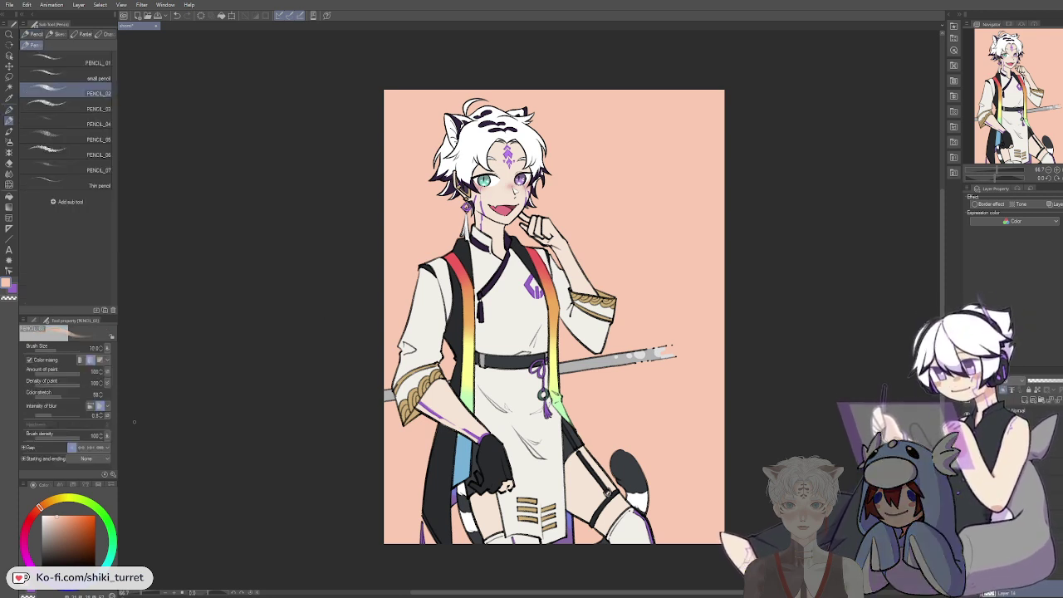
{"action": "left_click", "coordinate": [1007, 380]}
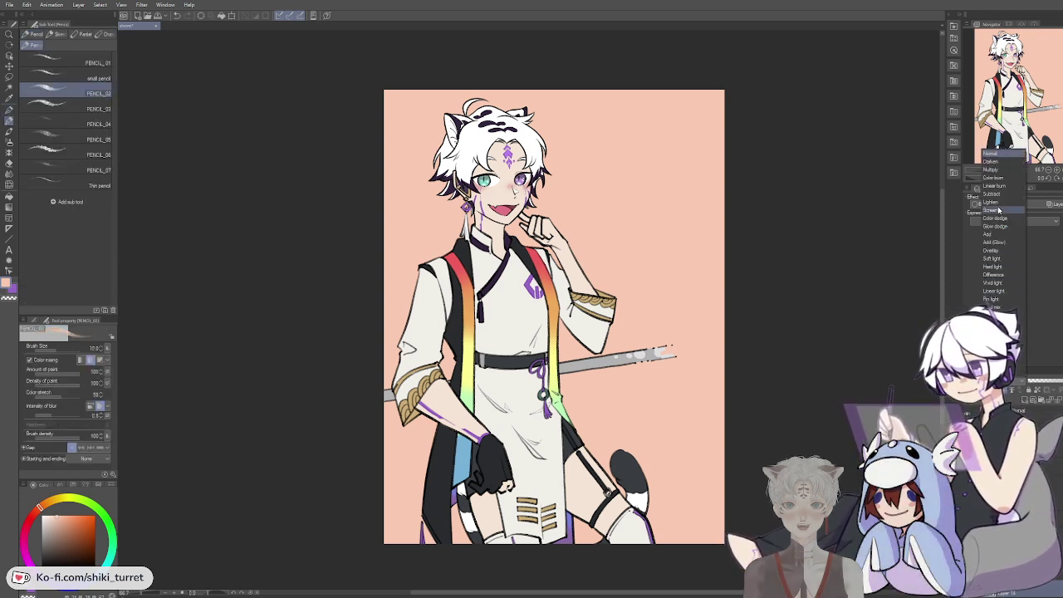
{"action": "left_click", "coordinate": [1003, 212]}
Step: Outline a large circle running off the canvas's upper-right corner with the Turnip pen, redoing rough outlines, and fill it
{"action": "key", "text": "p"}
{"action": "mouse_move", "coordinate": [619, 183]}
{"action": "left_mouse_down"}
{"action": "mouse_move", "coordinate": [640, 184]}
{"action": "mouse_move", "coordinate": [620, 199]}
{"action": "mouse_move", "coordinate": [653, 164]}
{"action": "left_mouse_up"}
{"action": "key", "text": "ctrl+z"}
{"action": "mouse_move", "coordinate": [649, 80]}
{"action": "left_mouse_down"}
{"action": "mouse_move", "coordinate": [632, 90]}
{"action": "mouse_move", "coordinate": [729, 187]}
{"action": "left_mouse_up"}
{"action": "key", "text": "ctrl+z"}
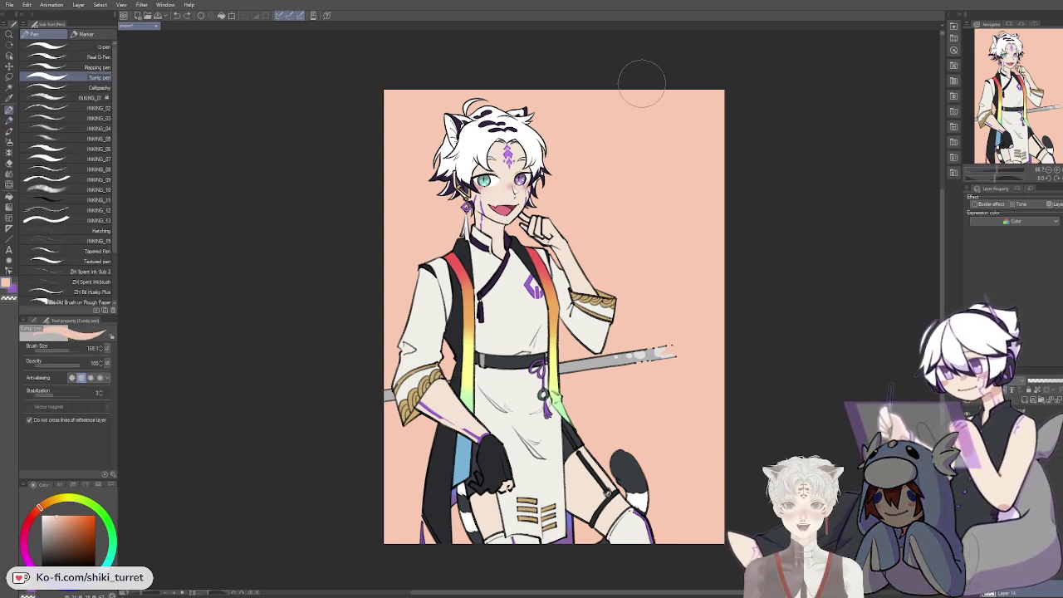
{"action": "left_click_drag", "start_coordinate": [600, 79], "coordinate": [748, 208]}
{"action": "key", "text": "ctrl+z"}
{"action": "left_click_drag", "start_coordinate": [597, 77], "coordinate": [733, 230]}
{"action": "key", "text": "g"}
{"action": "left_click", "coordinate": [680, 136]}
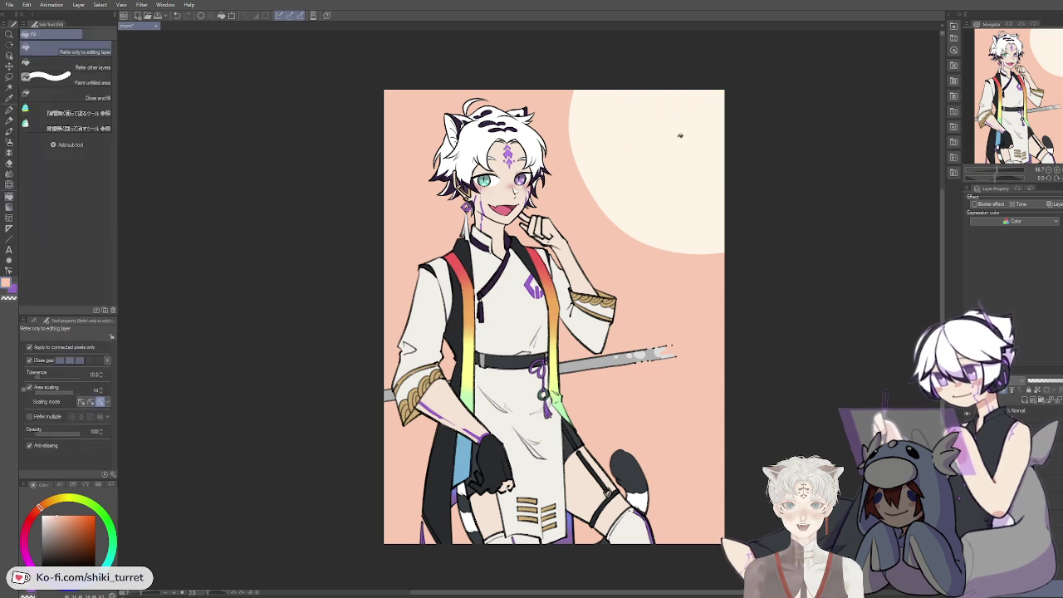
Step: Add a filled circle behind the raised hand, overlapping the large one, and another at the left canvas edge behind the shoulder
{"action": "key", "text": "p"}
{"action": "mouse_move", "coordinate": [585, 226]}
{"action": "left_mouse_down"}
{"action": "mouse_move", "coordinate": [585, 268]}
{"action": "mouse_move", "coordinate": [604, 255]}
{"action": "mouse_move", "coordinate": [582, 212]}
{"action": "mouse_move", "coordinate": [587, 287]}
{"action": "mouse_move", "coordinate": [626, 235]}
{"action": "mouse_move", "coordinate": [585, 237]}
{"action": "mouse_move", "coordinate": [642, 225]}
{"action": "mouse_move", "coordinate": [571, 247]}
{"action": "mouse_move", "coordinate": [611, 252]}
{"action": "left_mouse_up"}
{"action": "key", "text": "ctrl+z"}
{"action": "key", "text": "ctrl+z"}
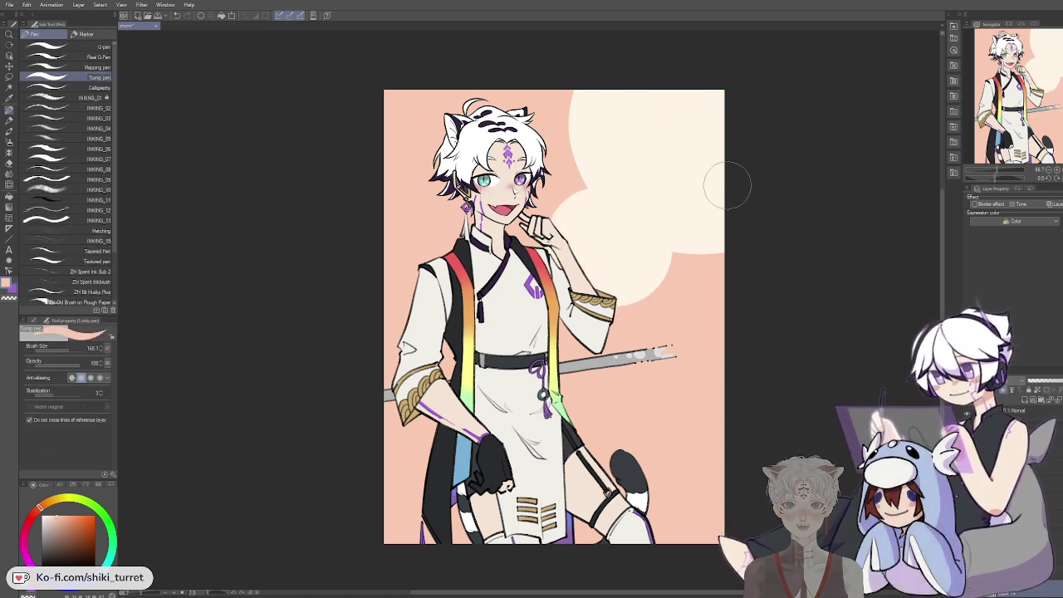
{"action": "mouse_move", "coordinate": [365, 281]}
{"action": "left_mouse_down"}
{"action": "mouse_move", "coordinate": [414, 323]}
{"action": "mouse_move", "coordinate": [417, 293]}
{"action": "left_mouse_up"}
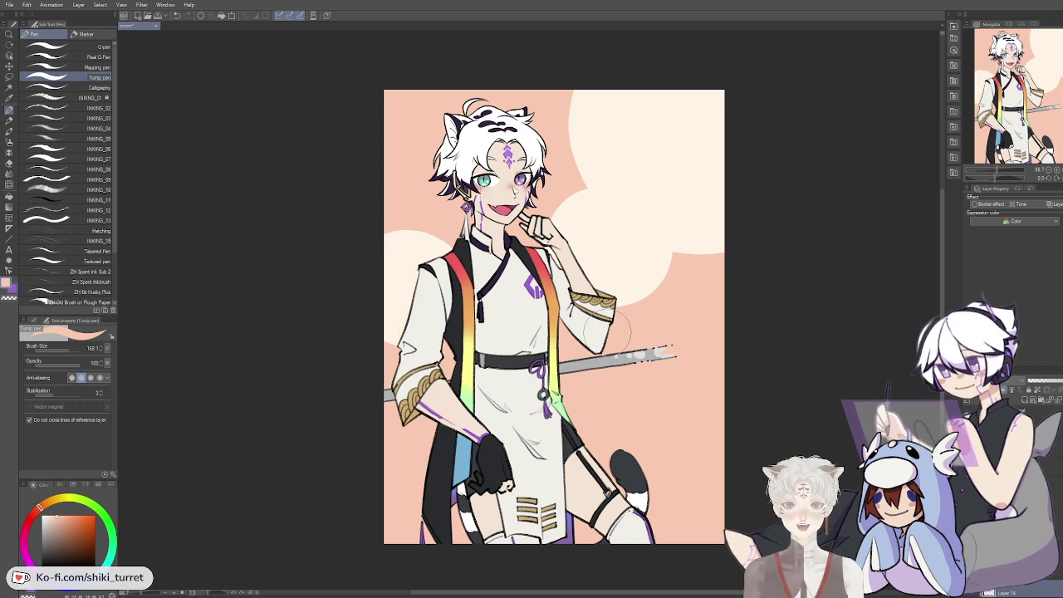
Step: Add filled circles behind the sword tip, behind the tail and in the lower-right corner of the canvas
{"action": "mouse_move", "coordinate": [621, 426]}
{"action": "left_mouse_down"}
{"action": "mouse_move", "coordinate": [589, 421]}
{"action": "mouse_move", "coordinate": [589, 449]}
{"action": "mouse_move", "coordinate": [611, 432]}
{"action": "left_mouse_up"}
{"action": "mouse_move", "coordinate": [648, 399]}
{"action": "left_mouse_down"}
{"action": "mouse_move", "coordinate": [746, 391]}
{"action": "mouse_move", "coordinate": [689, 359]}
{"action": "mouse_move", "coordinate": [682, 381]}
{"action": "mouse_move", "coordinate": [693, 384]}
{"action": "mouse_move", "coordinate": [653, 376]}
{"action": "mouse_move", "coordinate": [701, 340]}
{"action": "mouse_move", "coordinate": [657, 359]}
{"action": "mouse_move", "coordinate": [681, 410]}
{"action": "mouse_move", "coordinate": [656, 360]}
{"action": "mouse_move", "coordinate": [737, 381]}
{"action": "mouse_move", "coordinate": [685, 331]}
{"action": "mouse_move", "coordinate": [660, 385]}
{"action": "mouse_move", "coordinate": [689, 363]}
{"action": "left_mouse_up"}
{"action": "key", "text": "ctrl+z"}
{"action": "key", "text": "ctrl+z"}
{"action": "key", "text": "ctrl+z"}
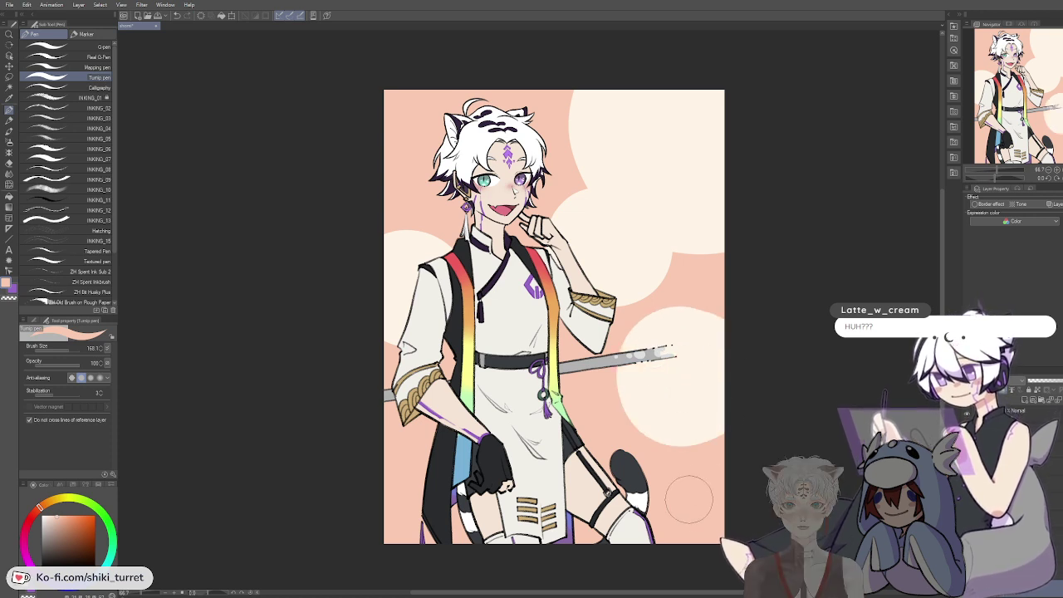
{"action": "mouse_move", "coordinate": [689, 497]}
{"action": "left_mouse_down"}
{"action": "mouse_move", "coordinate": [690, 542]}
{"action": "mouse_move", "coordinate": [730, 503]}
{"action": "mouse_move", "coordinate": [706, 528]}
{"action": "mouse_move", "coordinate": [712, 548]}
{"action": "mouse_move", "coordinate": [743, 530]}
{"action": "left_mouse_up"}
{"action": "key", "text": "ctrl+z"}
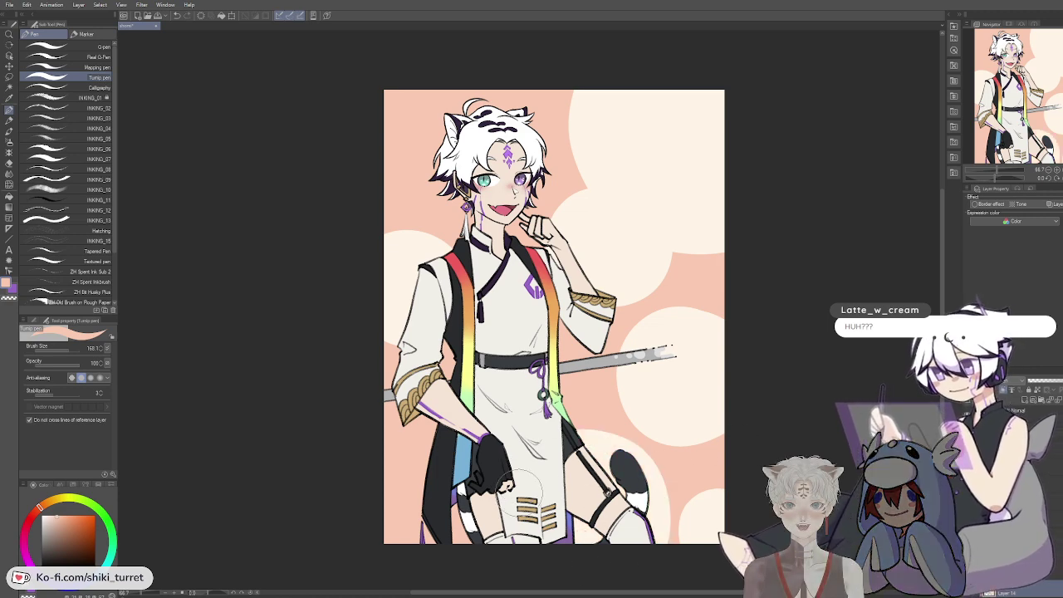
Step: Add a filled circle at the lower-left canvas edge, one behind the cat ear and a small one beside the hair
{"action": "mouse_move", "coordinate": [377, 426]}
{"action": "left_mouse_down"}
{"action": "mouse_move", "coordinate": [456, 466]}
{"action": "mouse_move", "coordinate": [397, 431]}
{"action": "mouse_move", "coordinate": [426, 432]}
{"action": "mouse_move", "coordinate": [391, 456]}
{"action": "mouse_move", "coordinate": [417, 422]}
{"action": "mouse_move", "coordinate": [383, 447]}
{"action": "mouse_move", "coordinate": [408, 459]}
{"action": "left_mouse_up"}
{"action": "key", "text": "ctrl+z"}
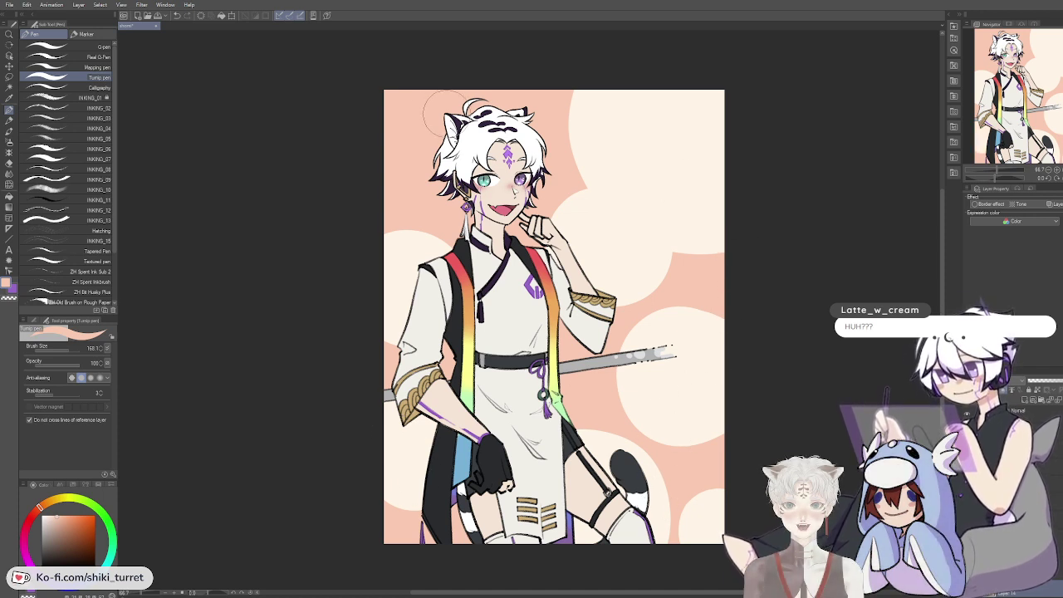
{"action": "left_click_drag", "start_coordinate": [446, 114], "coordinate": [426, 115]}
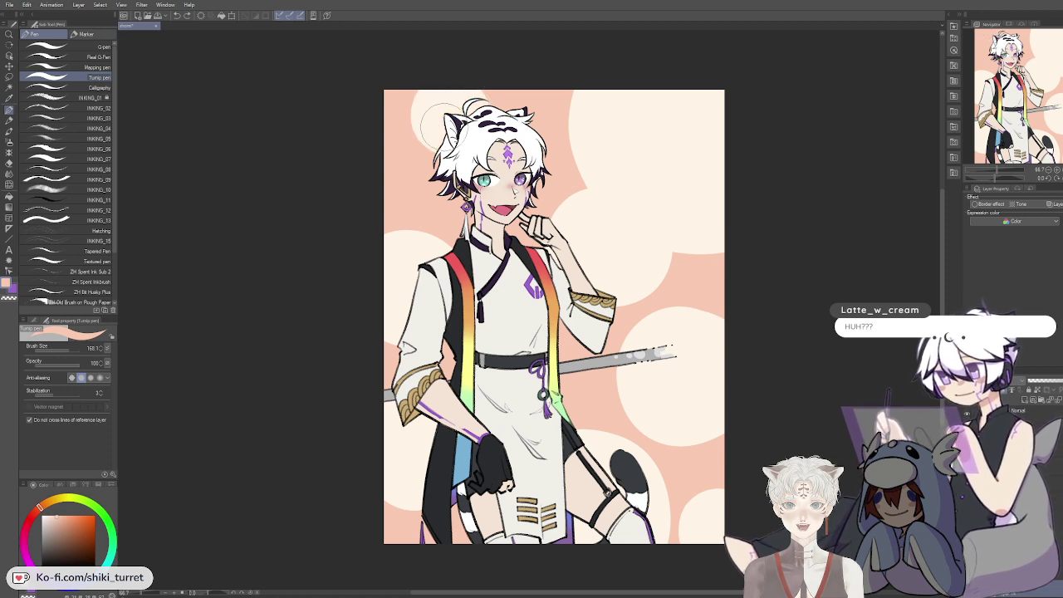
{"action": "left_click", "coordinate": [410, 167]}
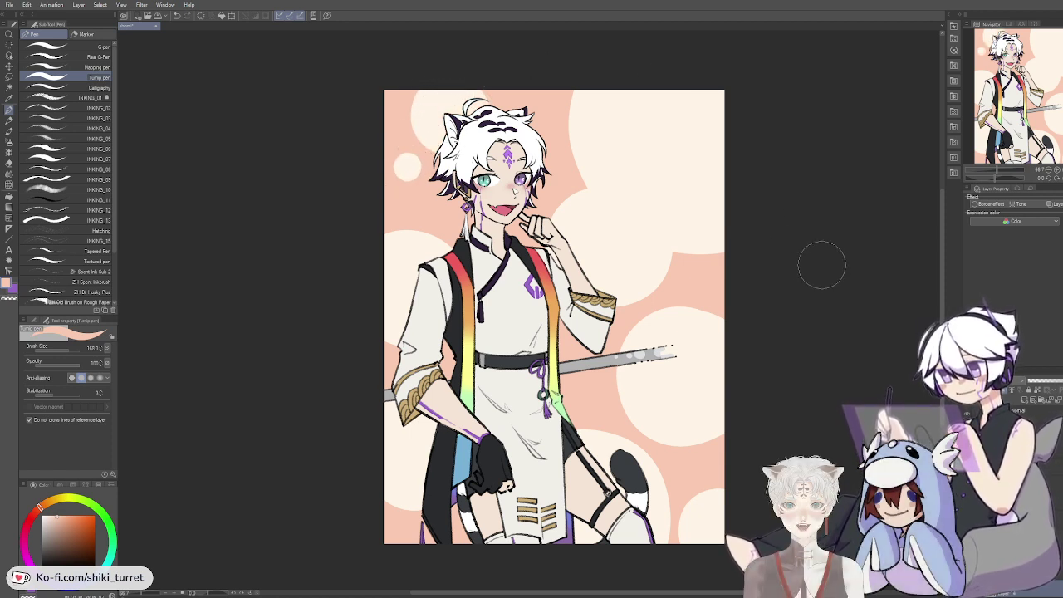
{"action": "left_click", "coordinate": [141, 6]}
{"action": "mouse_move", "coordinate": [150, 16]}
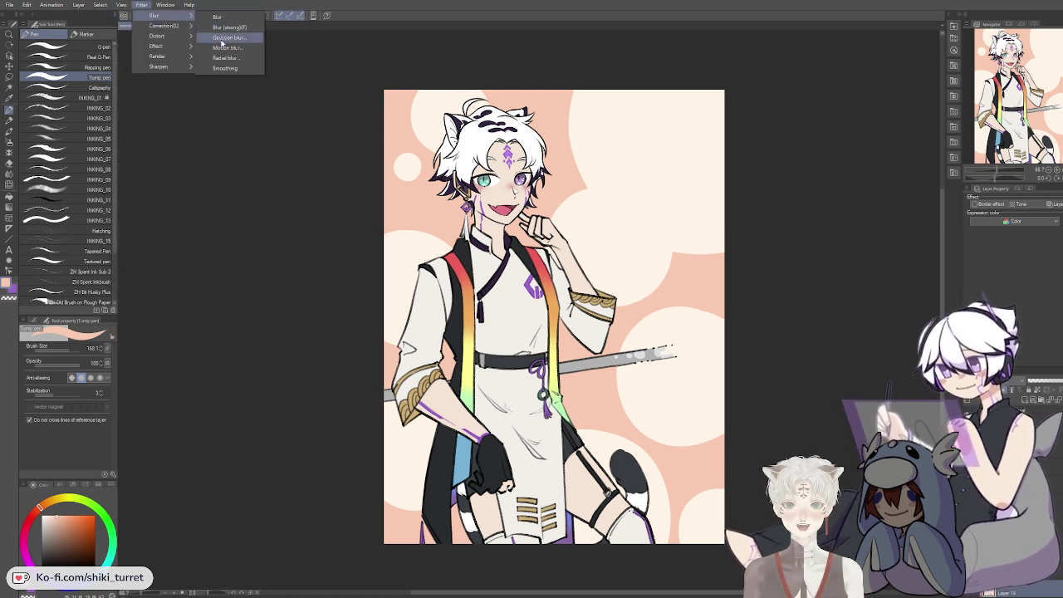
{"action": "left_click", "coordinate": [224, 40]}
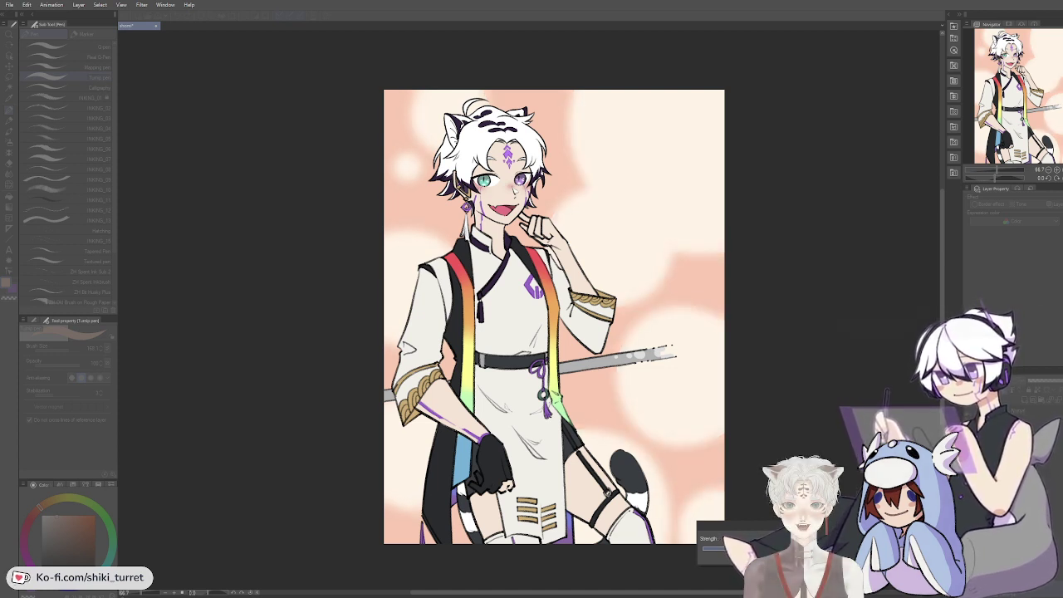
{"action": "key", "text": "Escape"}
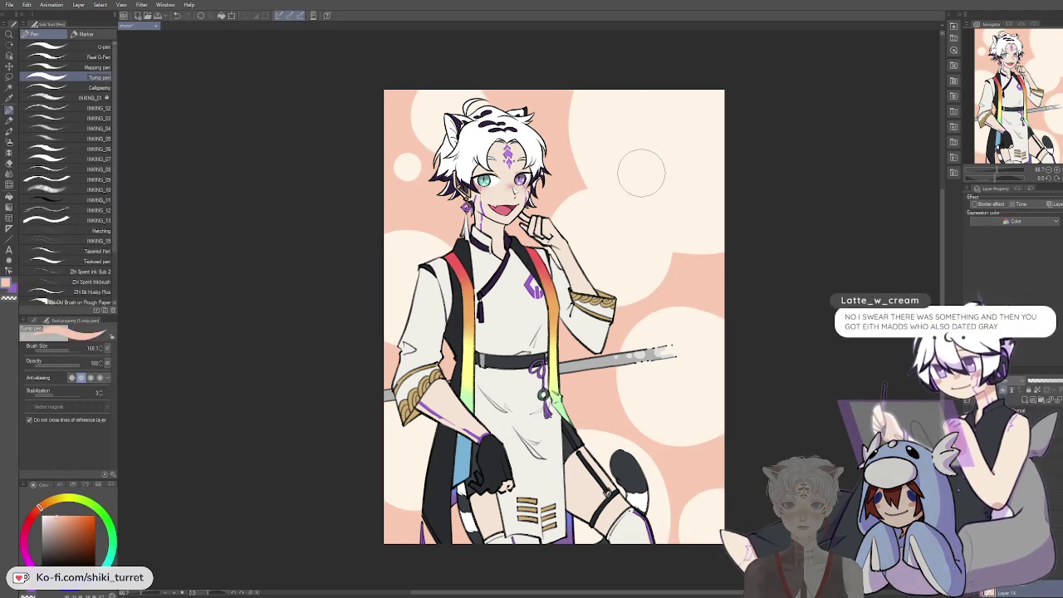
Step: Hollow out the large upper-right circle with transparent colour and soften its inner edge with the Smooth watercolor brush
{"action": "key", "text": "c"}
{"action": "mouse_move", "coordinate": [634, 84]}
{"action": "left_mouse_down"}
{"action": "mouse_move", "coordinate": [670, 209]}
{"action": "mouse_move", "coordinate": [697, 178]}
{"action": "mouse_move", "coordinate": [678, 156]}
{"action": "left_mouse_up"}
{"action": "key", "text": "ctrl+z"}
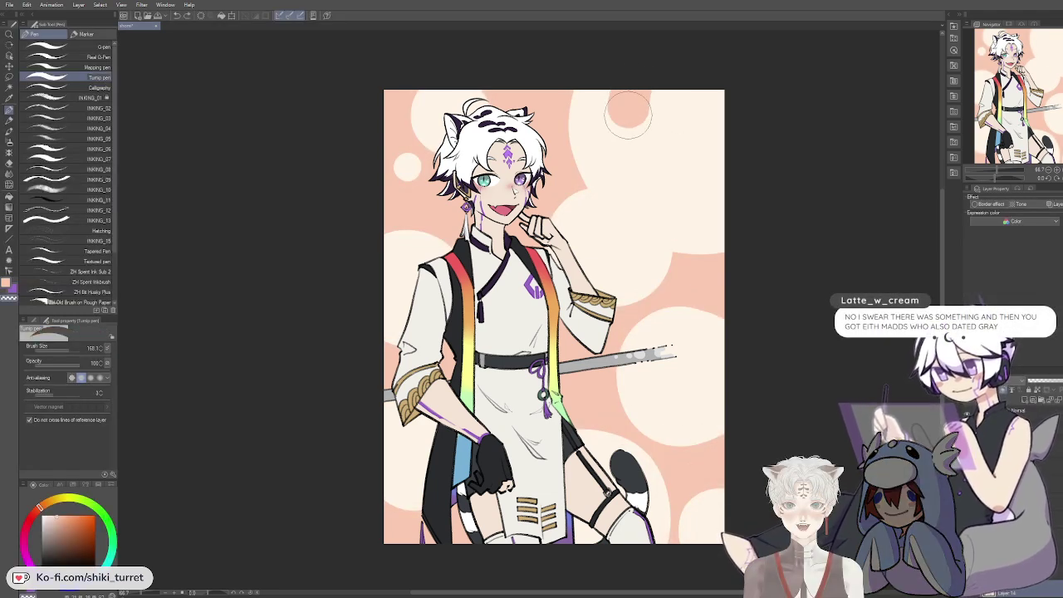
{"action": "mouse_move", "coordinate": [629, 110]}
{"action": "left_mouse_down"}
{"action": "mouse_move", "coordinate": [732, 192]}
{"action": "mouse_move", "coordinate": [657, 87]}
{"action": "mouse_move", "coordinate": [700, 103]}
{"action": "left_mouse_up"}
{"action": "key", "text": "b"}
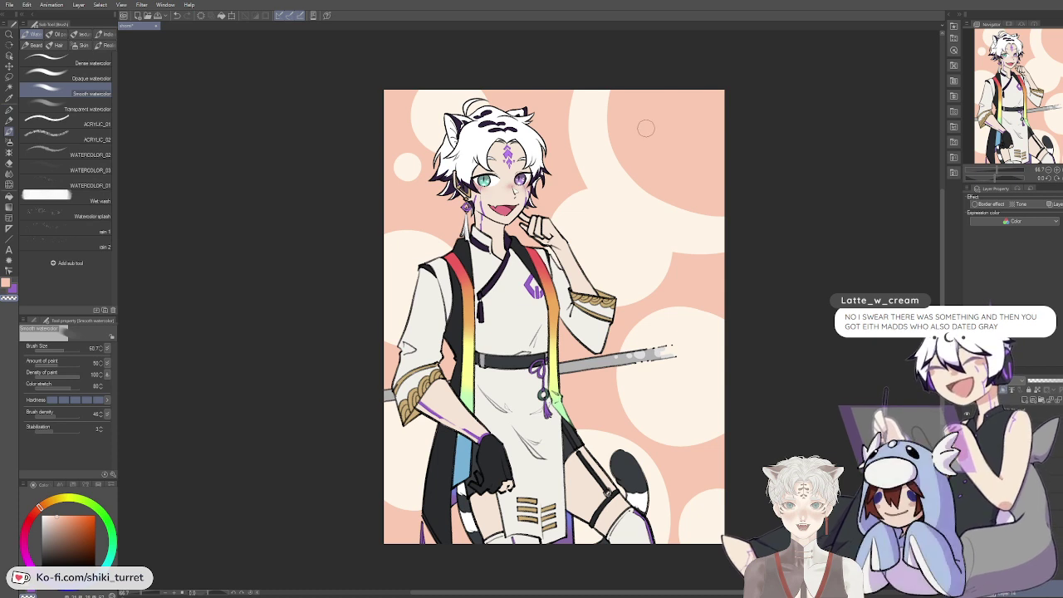
{"action": "mouse_move", "coordinate": [638, 138]}
{"action": "left_mouse_down"}
{"action": "mouse_move", "coordinate": [669, 157]}
{"action": "mouse_move", "coordinate": [652, 172]}
{"action": "mouse_move", "coordinate": [645, 151]}
{"action": "mouse_move", "coordinate": [671, 180]}
{"action": "mouse_move", "coordinate": [730, 180]}
{"action": "left_mouse_up"}
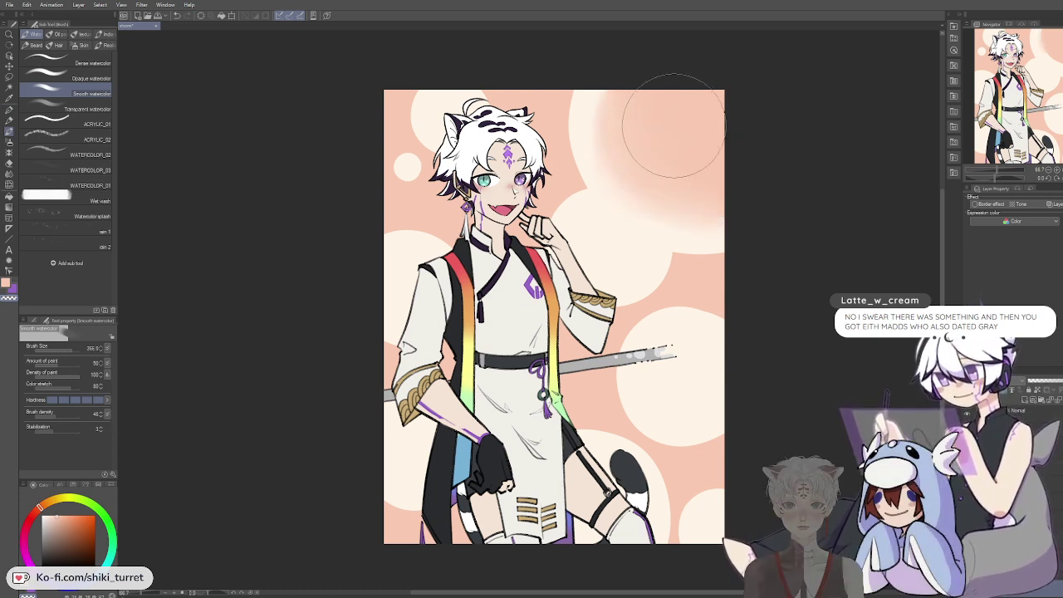
Step: Hollow out the circle behind the raised hand and fade its inner rim with the Smooth watercolor brush
{"action": "key", "text": "p"}
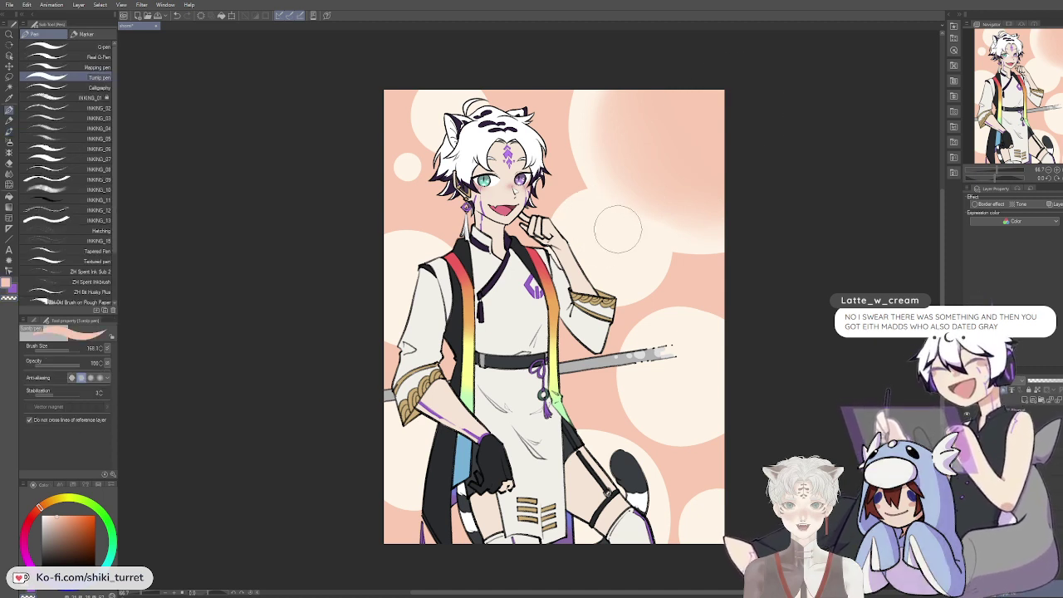
{"action": "key", "text": "b"}
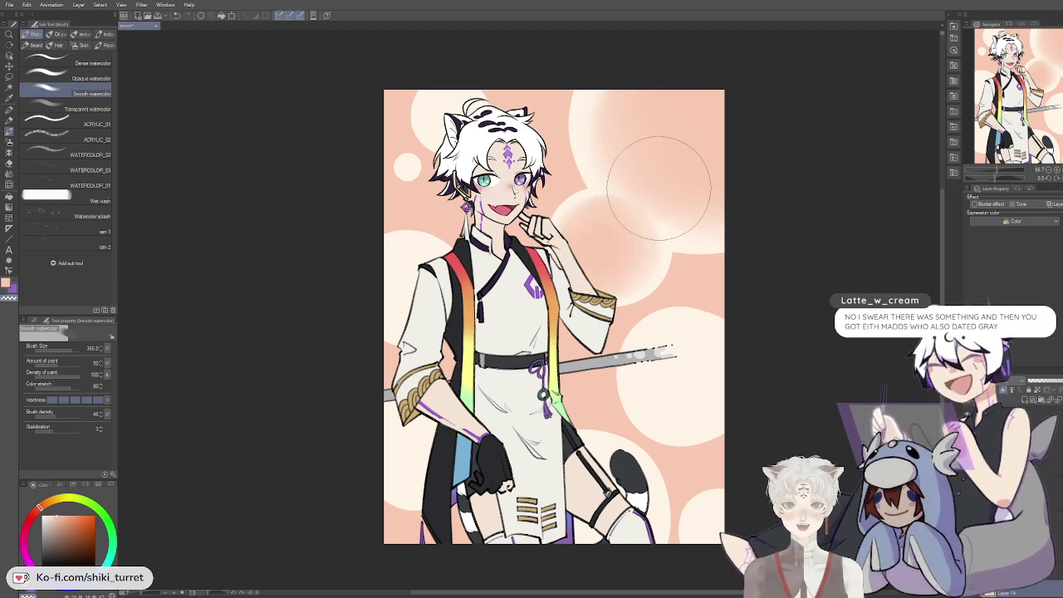
{"action": "left_click_drag", "start_coordinate": [744, 164], "coordinate": [771, 132]}
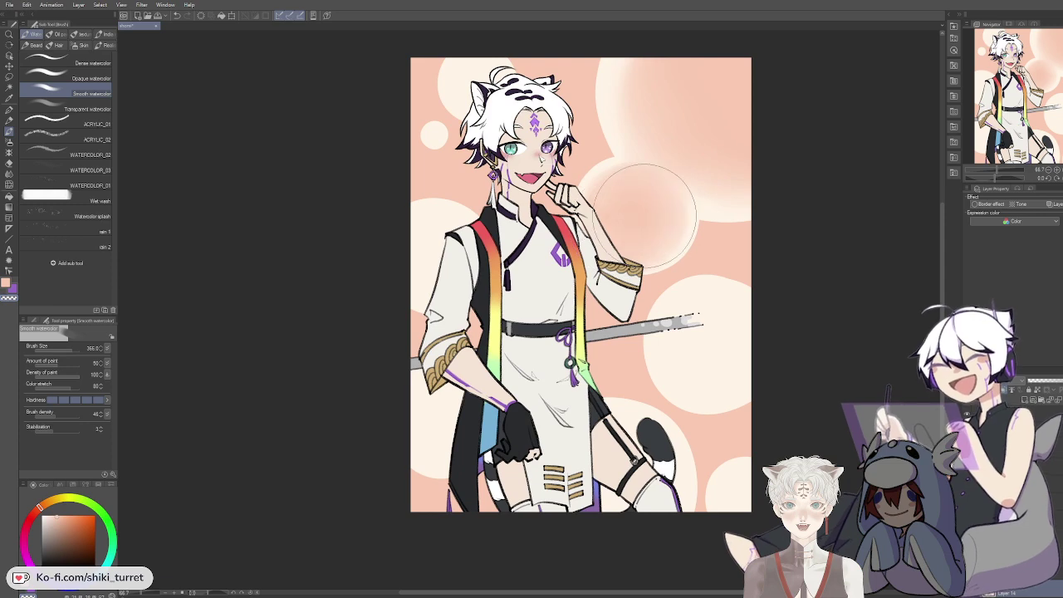
Step: Turn the circle behind the cat ear and the small one beside the hair into soft-edged bubbles using transparent colour
{"action": "key", "text": "p"}
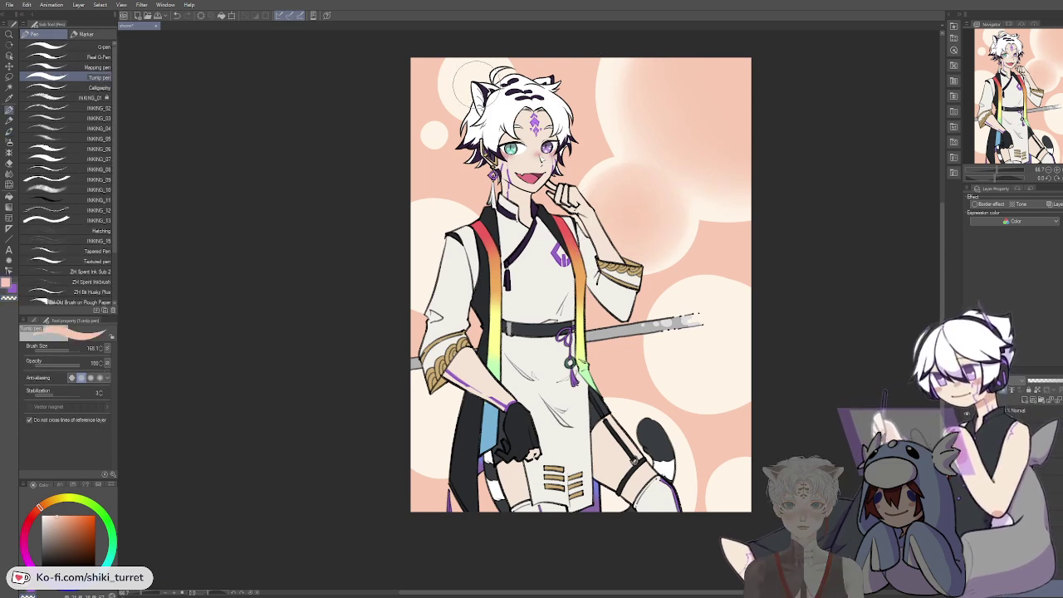
{"action": "key", "text": "b"}
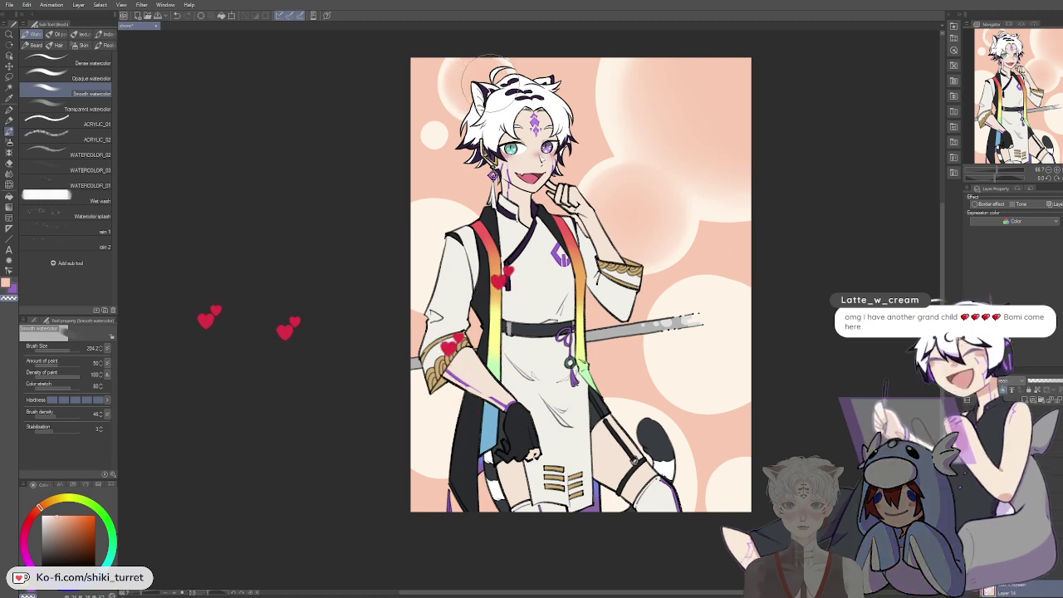
{"action": "key", "text": "p"}
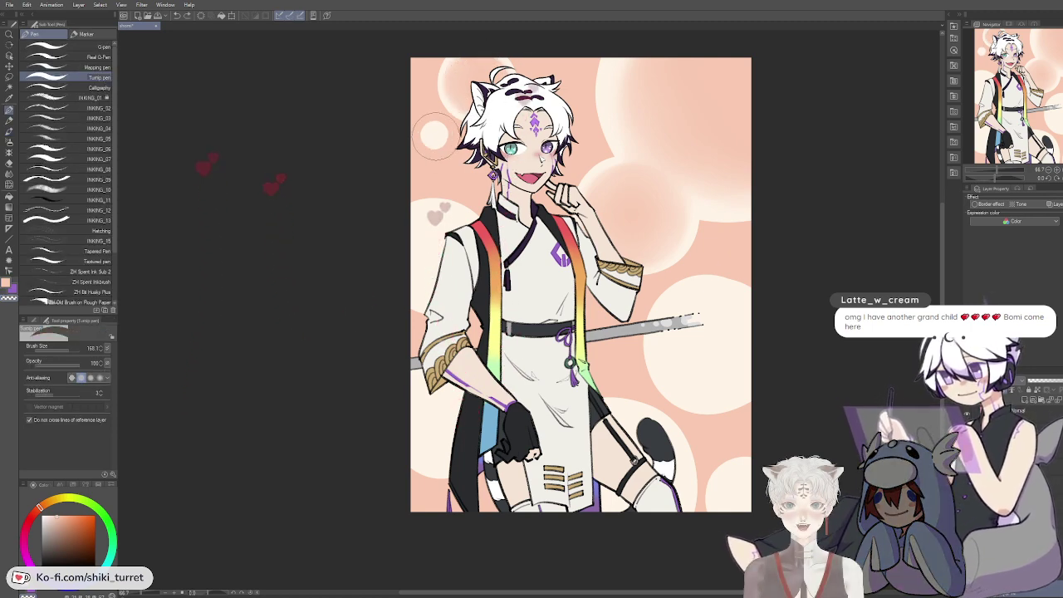
{"action": "key", "text": "b"}
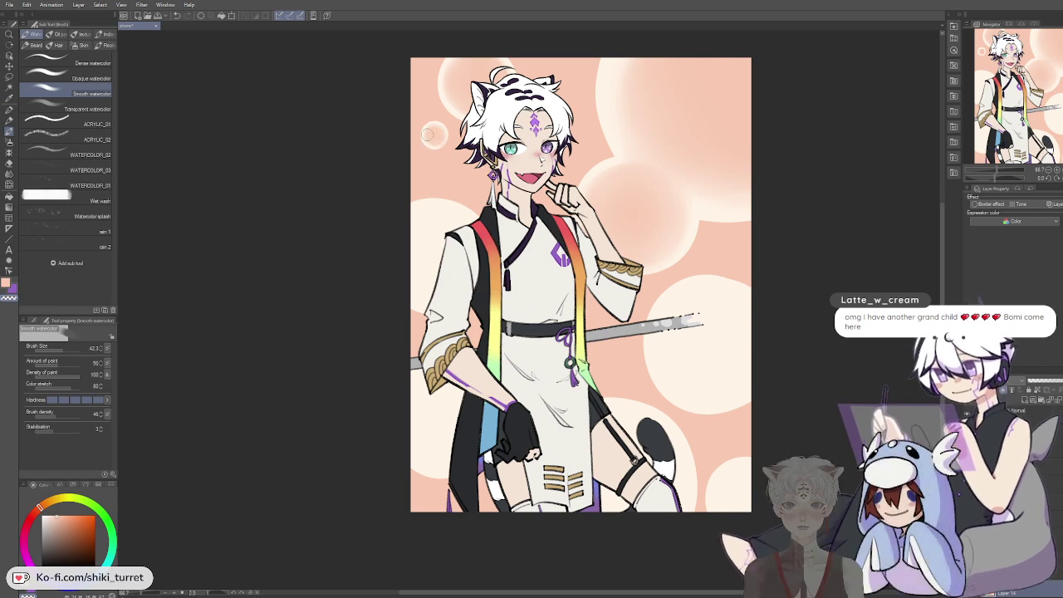
{"action": "mouse_move", "coordinate": [508, 117]}
{"action": "left_mouse_down"}
{"action": "mouse_move", "coordinate": [550, 65]}
{"action": "mouse_move", "coordinate": [506, 119]}
{"action": "left_mouse_up"}
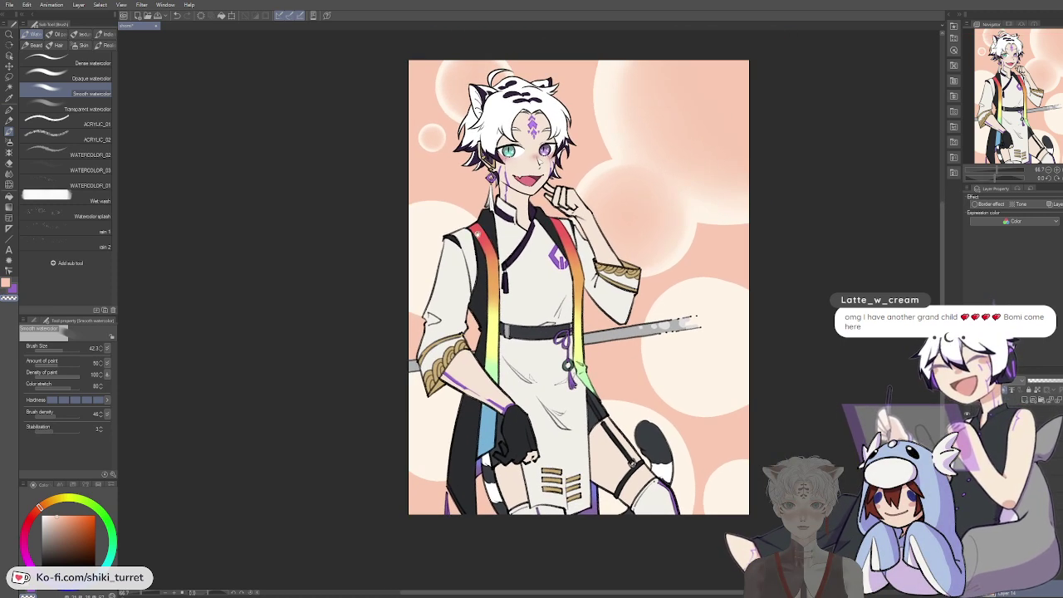
Step: Hollow out and soften the circle behind the shoulder, and fade the overlap between the two large upper-right bubbles
{"action": "left_click_drag", "start_coordinate": [477, 234], "coordinate": [451, 258]}
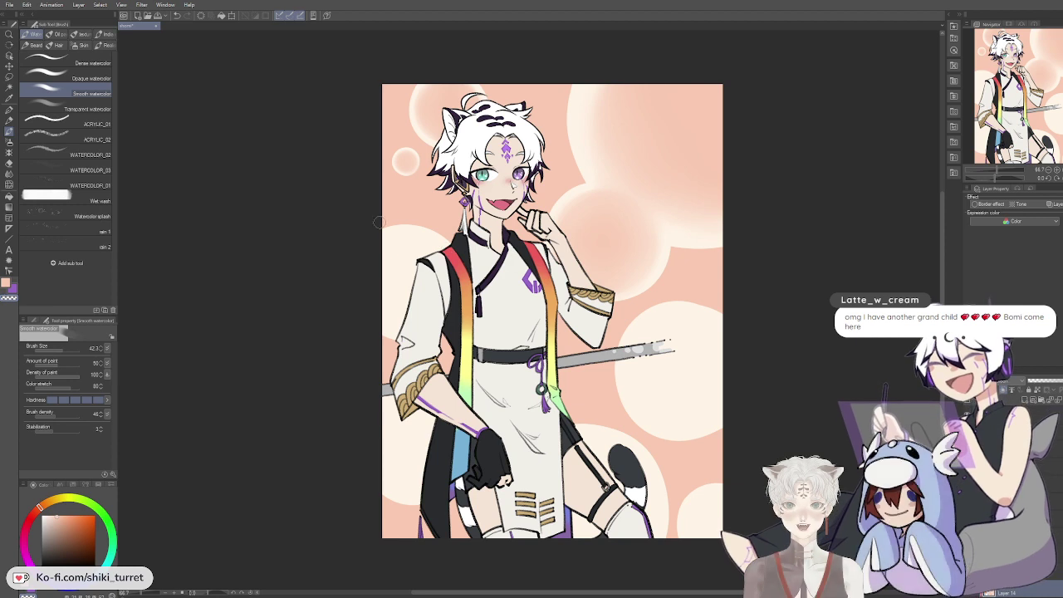
{"action": "key", "text": "p"}
{"action": "mouse_move", "coordinate": [417, 298]}
{"action": "left_mouse_down"}
{"action": "mouse_move", "coordinate": [427, 297]}
{"action": "mouse_move", "coordinate": [421, 267]}
{"action": "left_mouse_up"}
{"action": "key", "text": "ctrl+z"}
{"action": "key", "text": "b"}
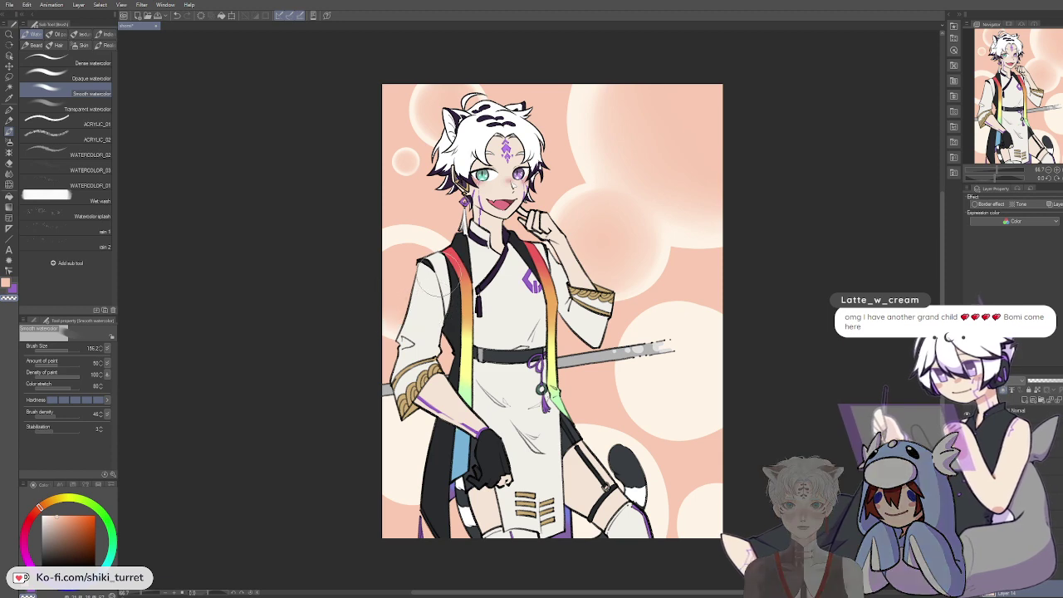
{"action": "left_click_drag", "start_coordinate": [685, 270], "coordinate": [656, 226]}
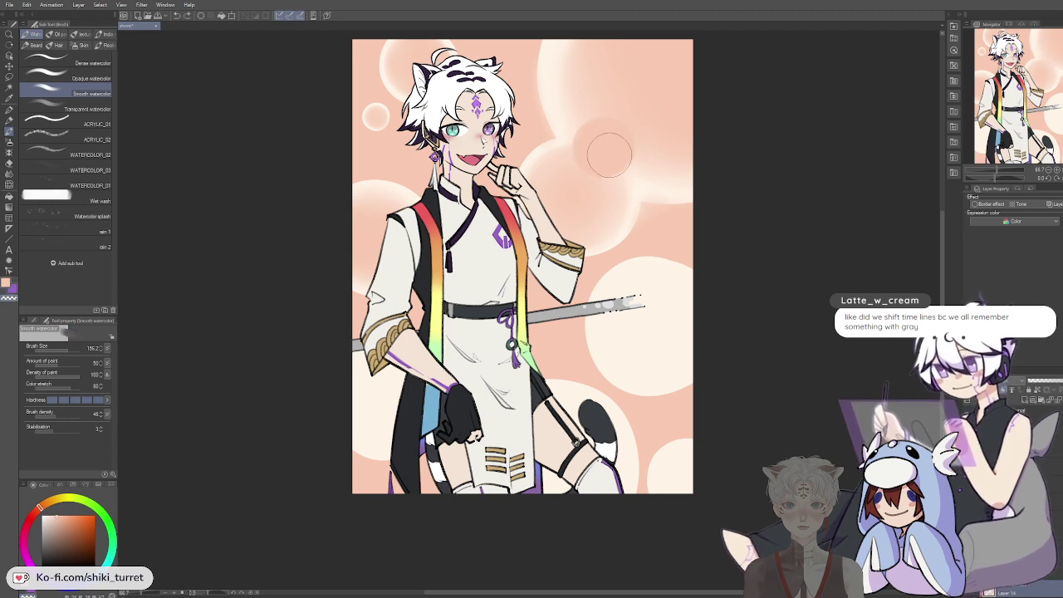
{"action": "left_click_drag", "start_coordinate": [651, 116], "coordinate": [612, 143]}
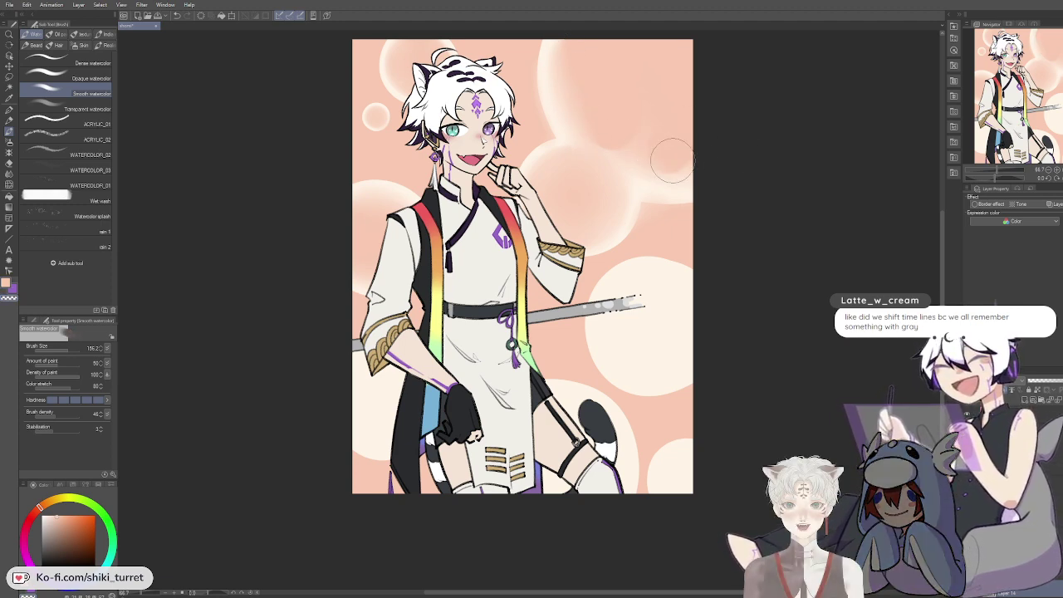
Step: Hollow out the circle behind the sword tip with transparent colour and blend its inner rim with the Smooth watercolor brush
{"action": "left_click_drag", "start_coordinate": [729, 219], "coordinate": [702, 139]}
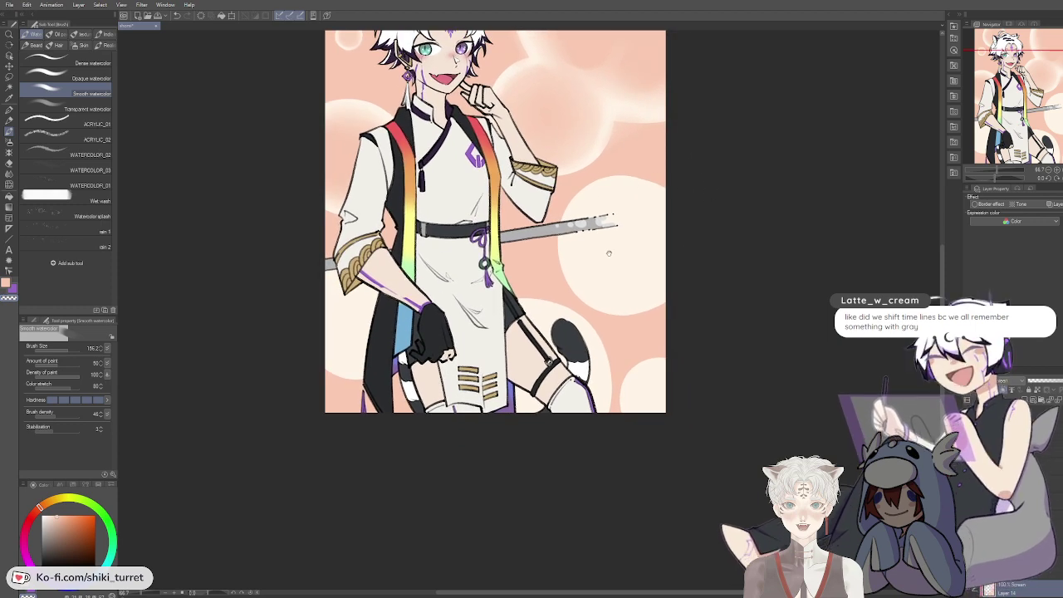
{"action": "scroll", "coordinate": [609, 254], "scroll_direction": "down", "scroll_amount": 1}
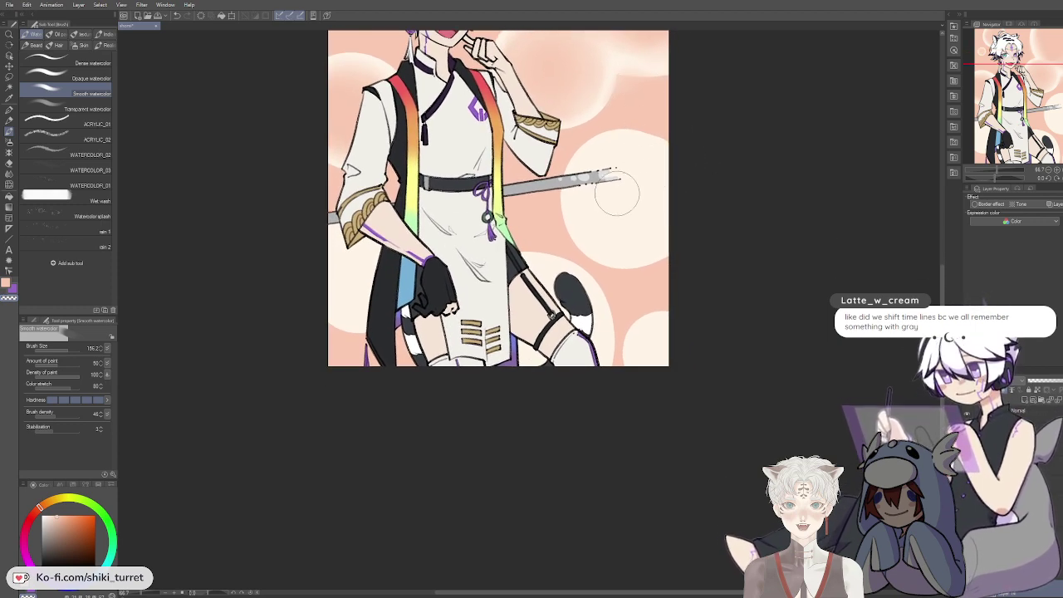
{"action": "mouse_move", "coordinate": [618, 193]}
{"action": "left_mouse_down"}
{"action": "mouse_move", "coordinate": [618, 224]}
{"action": "mouse_move", "coordinate": [639, 226]}
{"action": "mouse_move", "coordinate": [640, 188]}
{"action": "left_mouse_up"}
{"action": "key", "text": "b"}
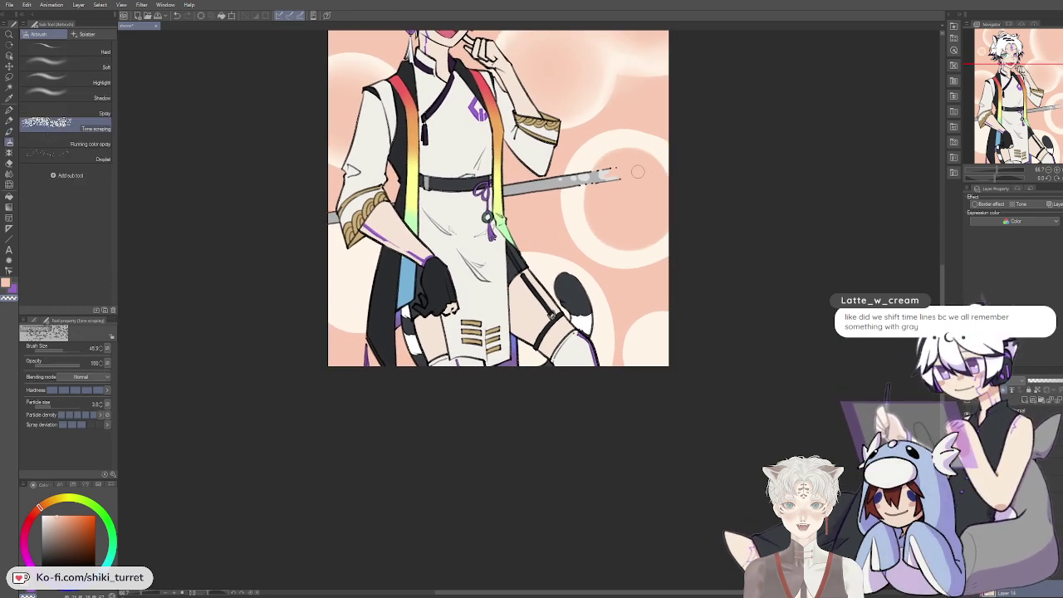
{"action": "key", "text": "b"}
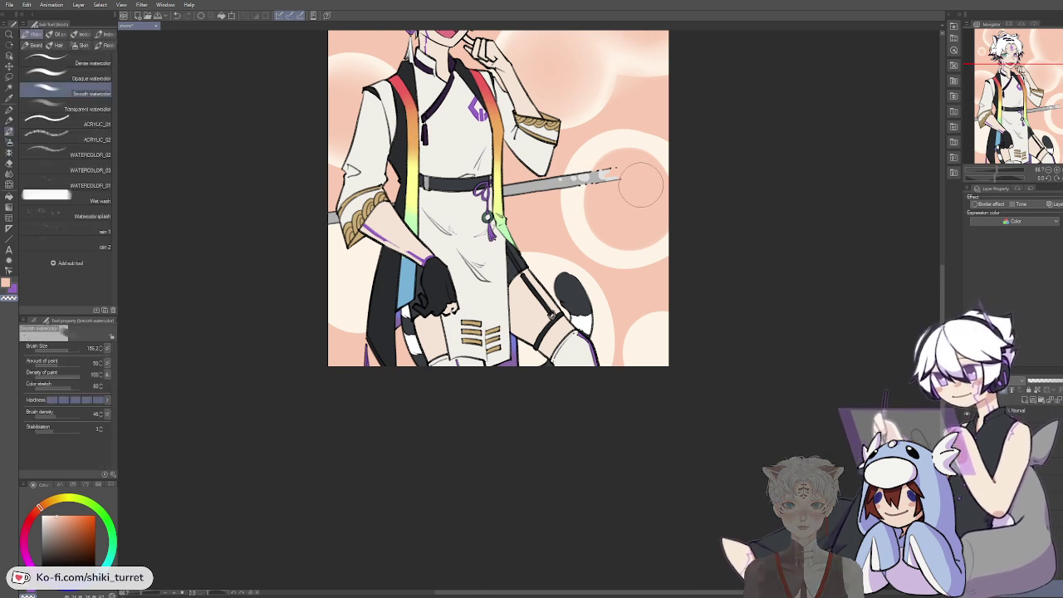
{"action": "left_click_drag", "start_coordinate": [614, 200], "coordinate": [640, 222]}
{"action": "left_click_drag", "start_coordinate": [655, 171], "coordinate": [609, 187]}
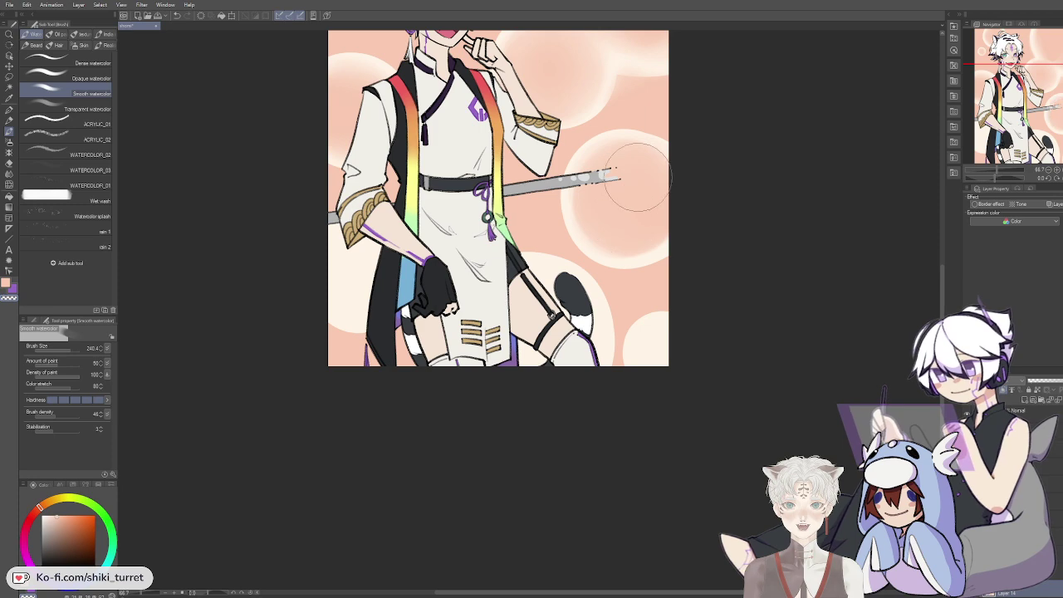
Step: Paint a cream highlight inside the bubble behind the sword tip and soften it with the Smooth watercolor brush
{"action": "key", "text": "p"}
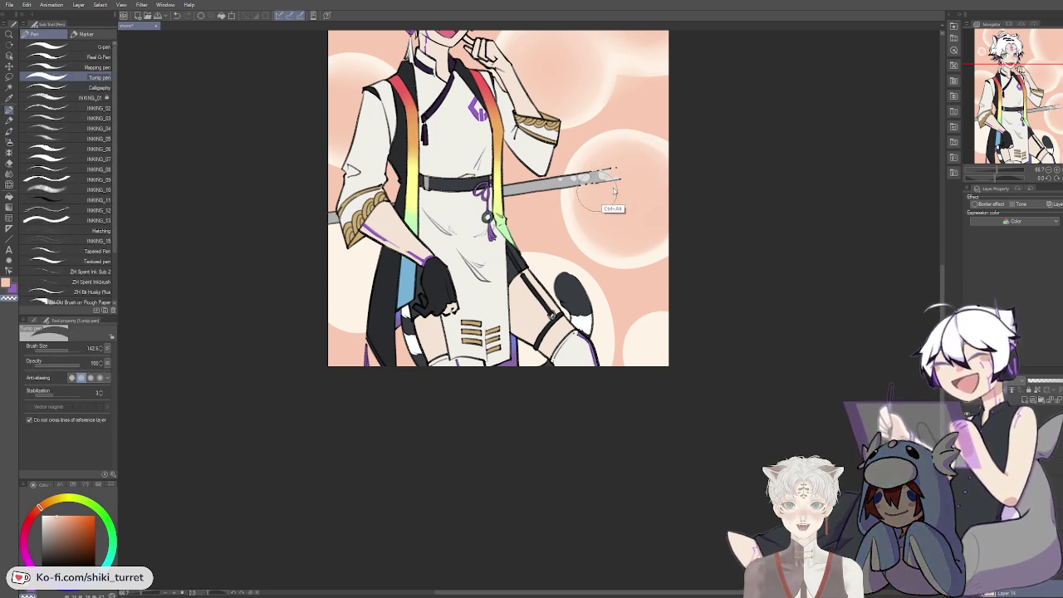
{"action": "left_click_drag", "start_coordinate": [615, 191], "coordinate": [613, 180]}
{"action": "key", "text": "b"}
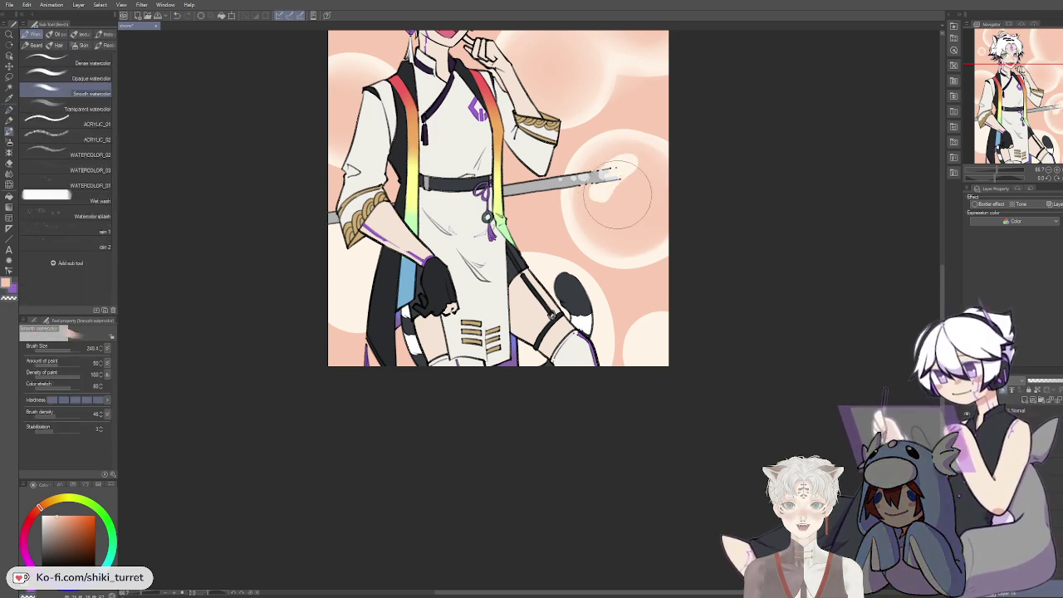
Step: Hollow out the lower-right corner circle and the circle behind the tail, blending their inner rims with the Smooth watercolor brush
{"action": "left_click_drag", "start_coordinate": [661, 223], "coordinate": [711, 175]}
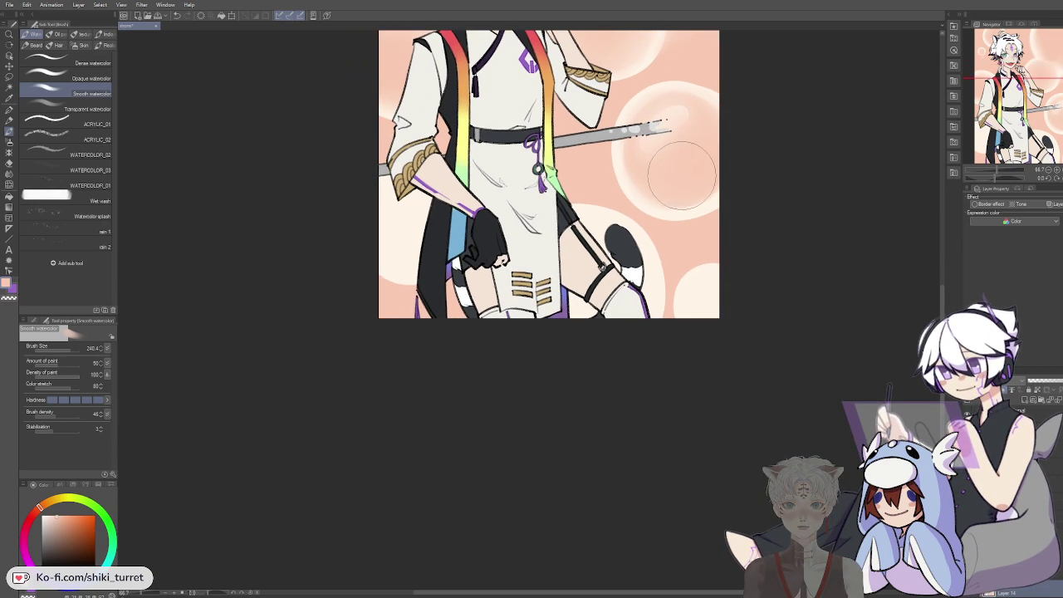
{"action": "key", "text": "p"}
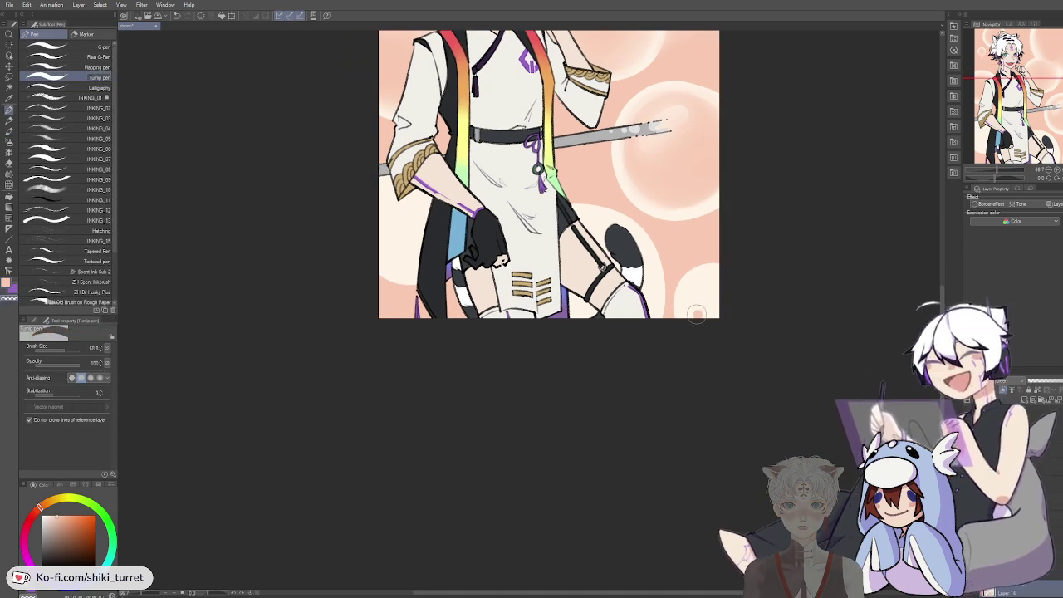
{"action": "key", "text": "b"}
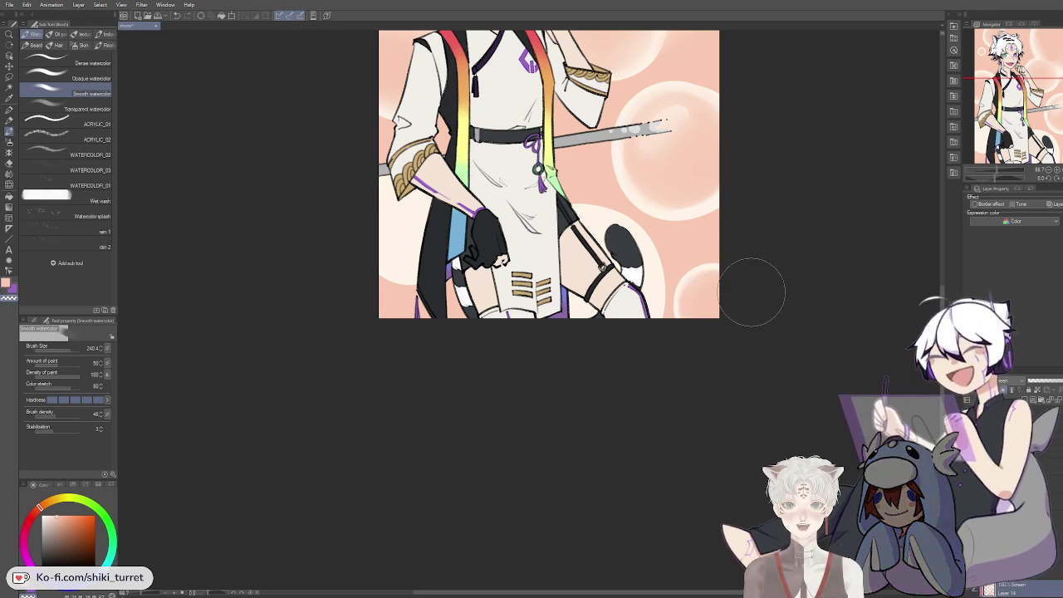
{"action": "key", "text": "p"}
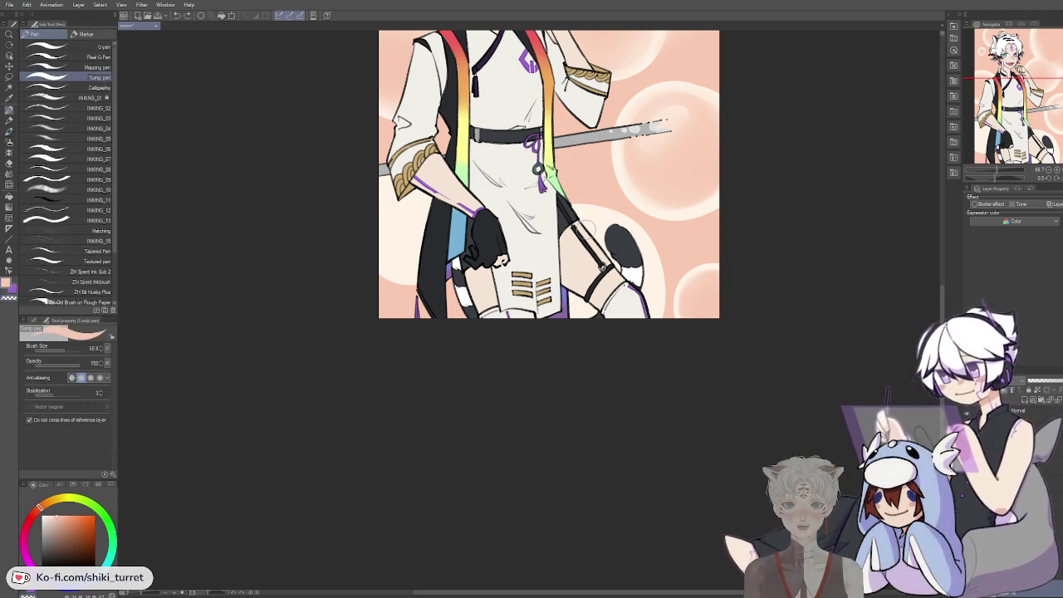
{"action": "key", "text": "c"}
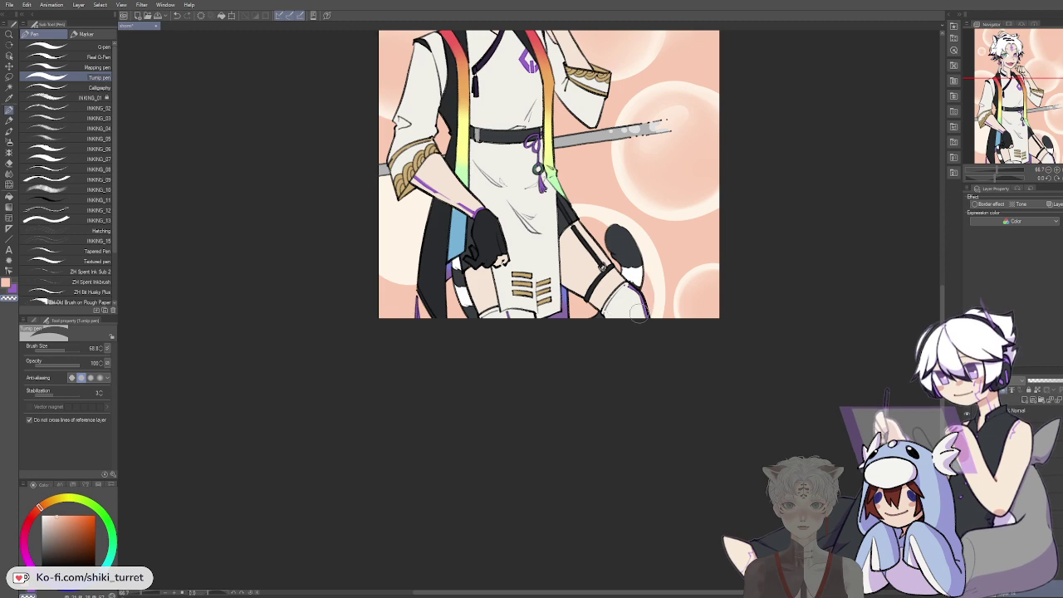
{"action": "key", "text": "b"}
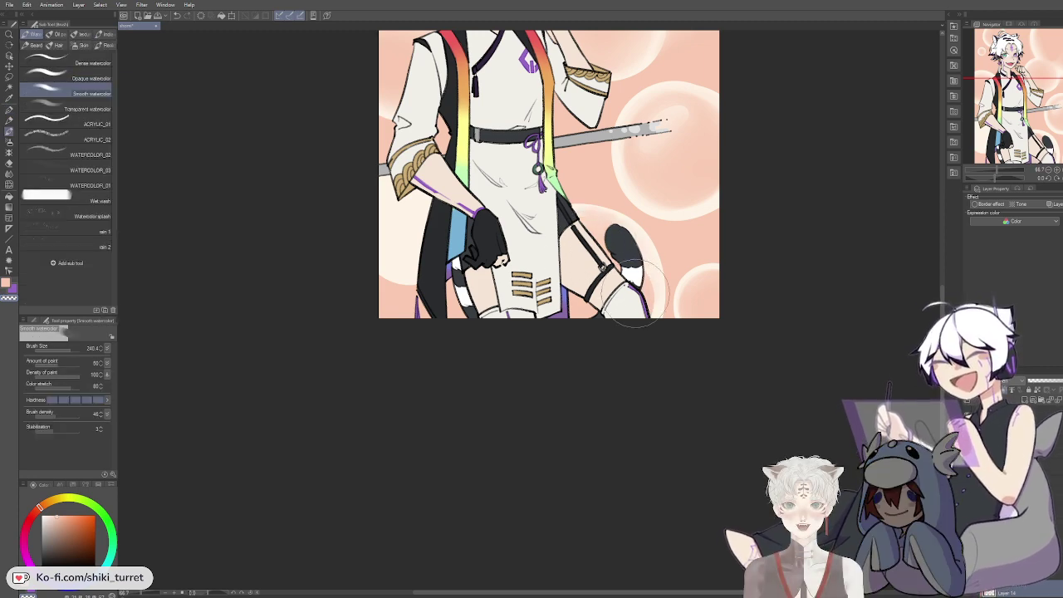
Step: Hollow out the circle behind the gloved hand with the Turnip pen and soften its inner rim
{"action": "mouse_move", "coordinate": [658, 240]}
{"action": "left_mouse_down"}
{"action": "mouse_move", "coordinate": [712, 239]}
{"action": "mouse_move", "coordinate": [712, 308]}
{"action": "left_mouse_up"}
{"action": "key", "text": "p"}
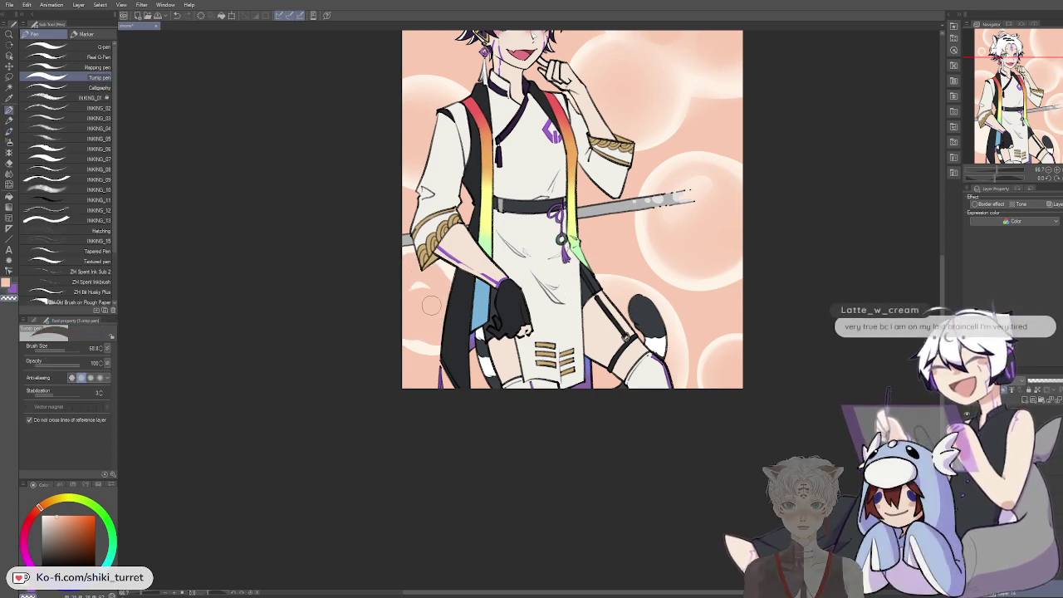
{"action": "key", "text": "b"}
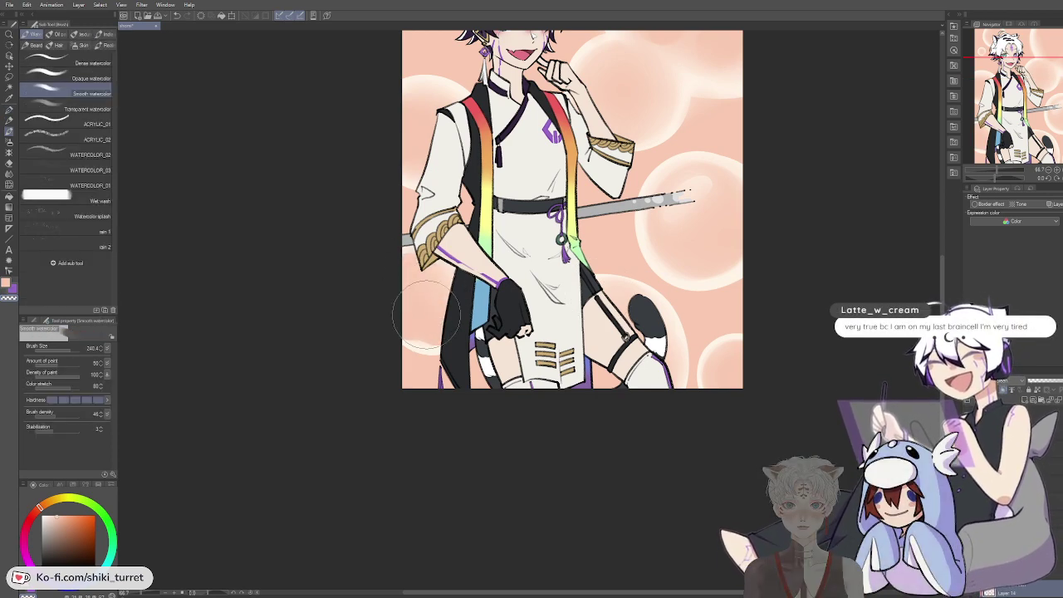
{"action": "scroll", "coordinate": [432, 309], "scroll_direction": "up", "scroll_amount": 3}
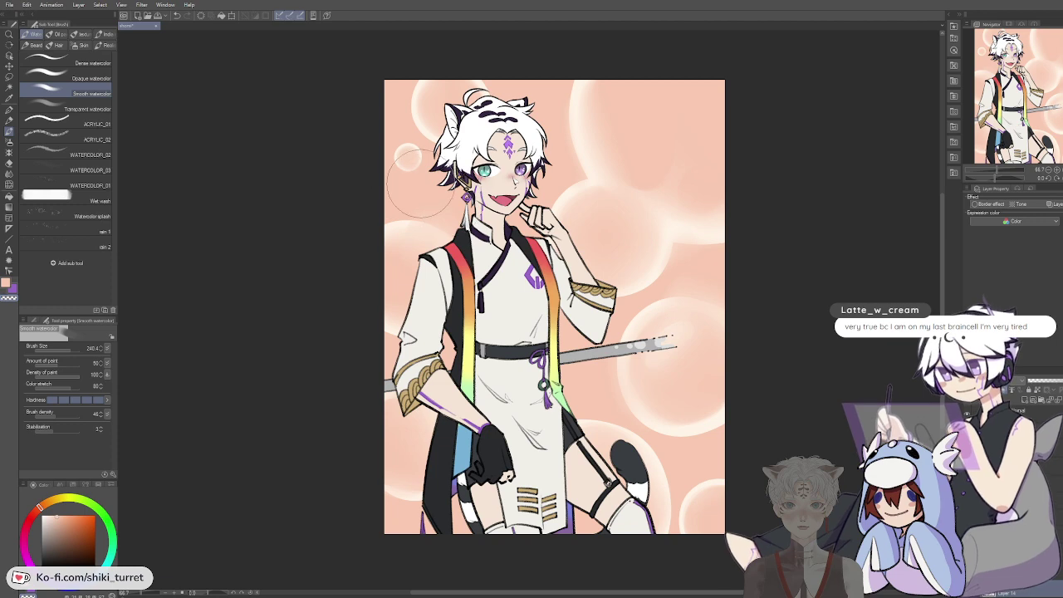
{"action": "scroll", "coordinate": [440, 141], "scroll_direction": "down", "scroll_amount": 1}
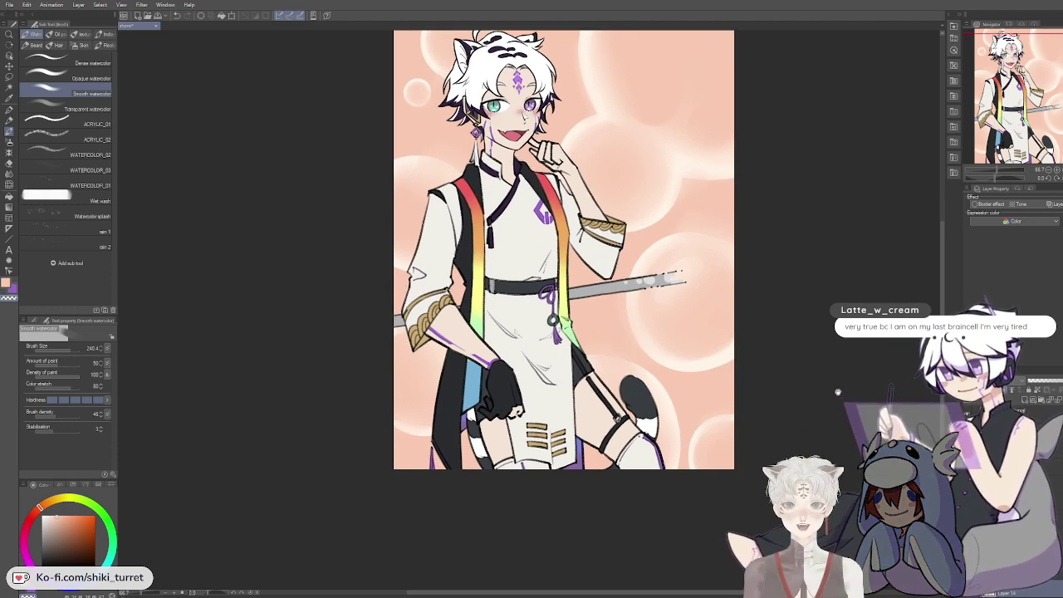
{"action": "scroll", "coordinate": [837, 392], "scroll_direction": "up", "scroll_amount": 1}
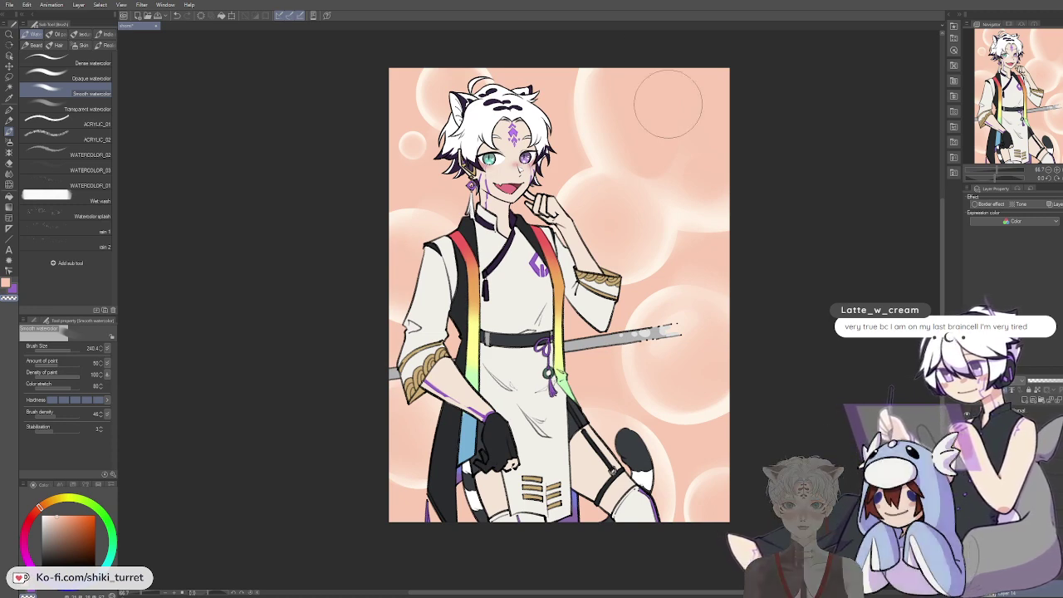
{"action": "scroll", "coordinate": [679, 140], "scroll_direction": "up", "scroll_amount": 1}
{"action": "left_click_drag", "start_coordinate": [679, 144], "coordinate": [690, 128]}
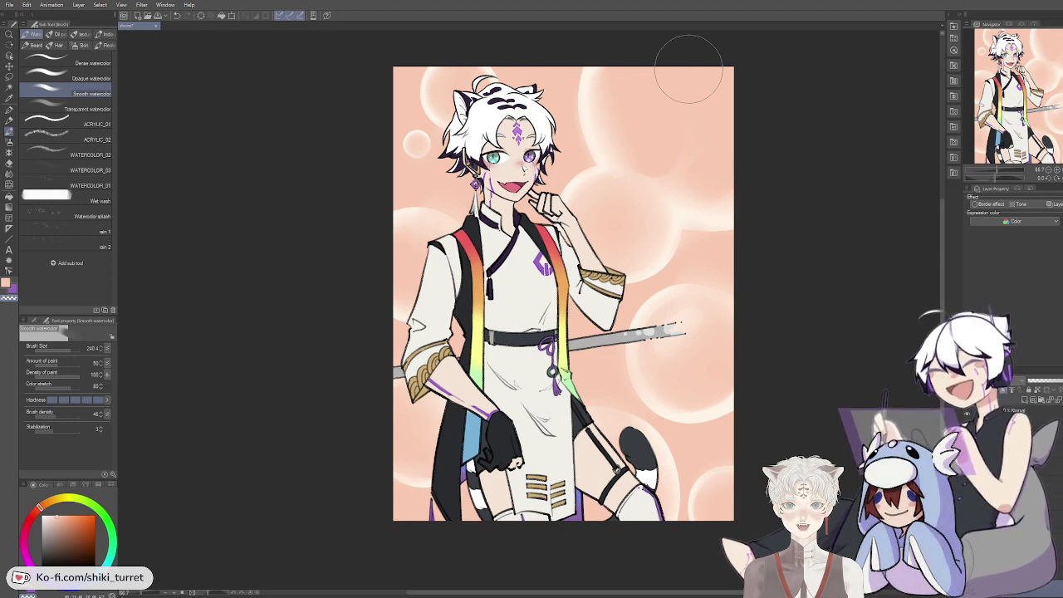
{"action": "mouse_move", "coordinate": [750, 349]}
{"action": "left_mouse_down"}
{"action": "mouse_move", "coordinate": [781, 349]}
{"action": "mouse_move", "coordinate": [767, 350]}
{"action": "left_mouse_up"}
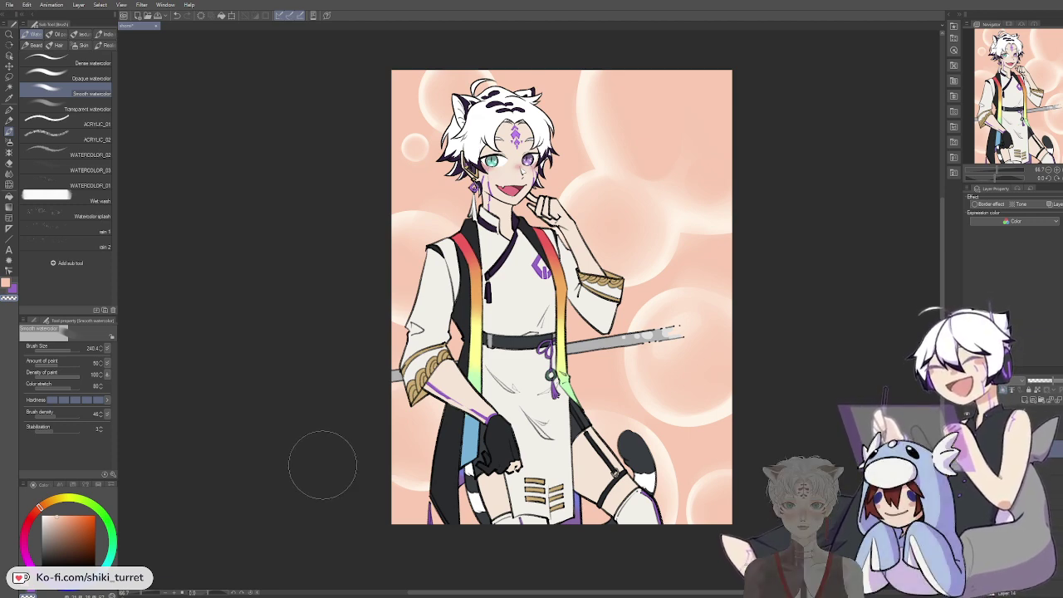
{"action": "scroll", "coordinate": [797, 399], "scroll_direction": "up", "scroll_amount": 1}
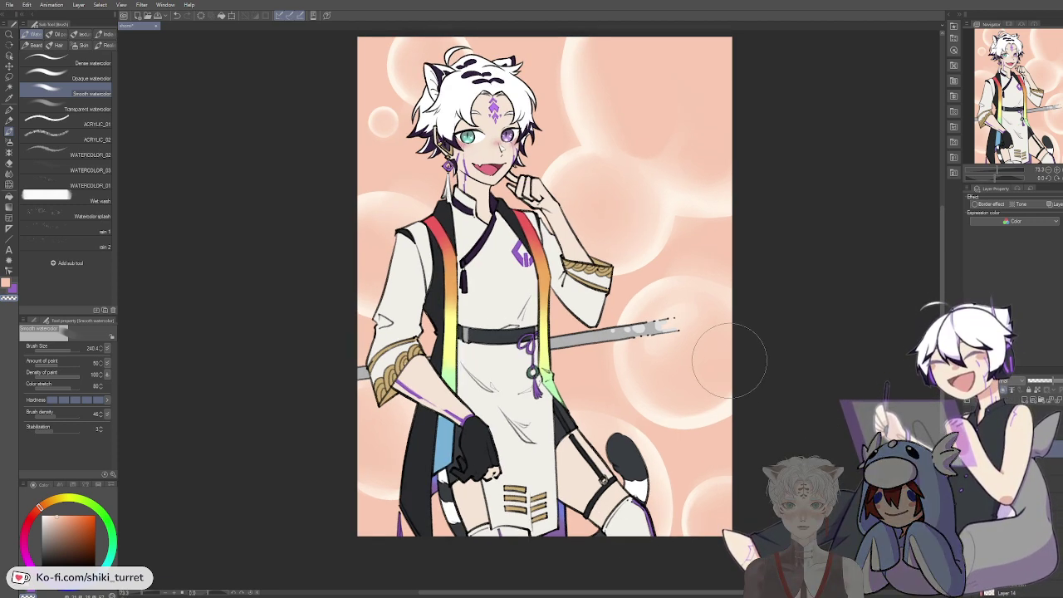
Step: Make room beside the illustration, switch to the video-call window, and view the shared character design sketch
{"action": "left_click_drag", "start_coordinate": [805, 352], "coordinate": [905, 348]}
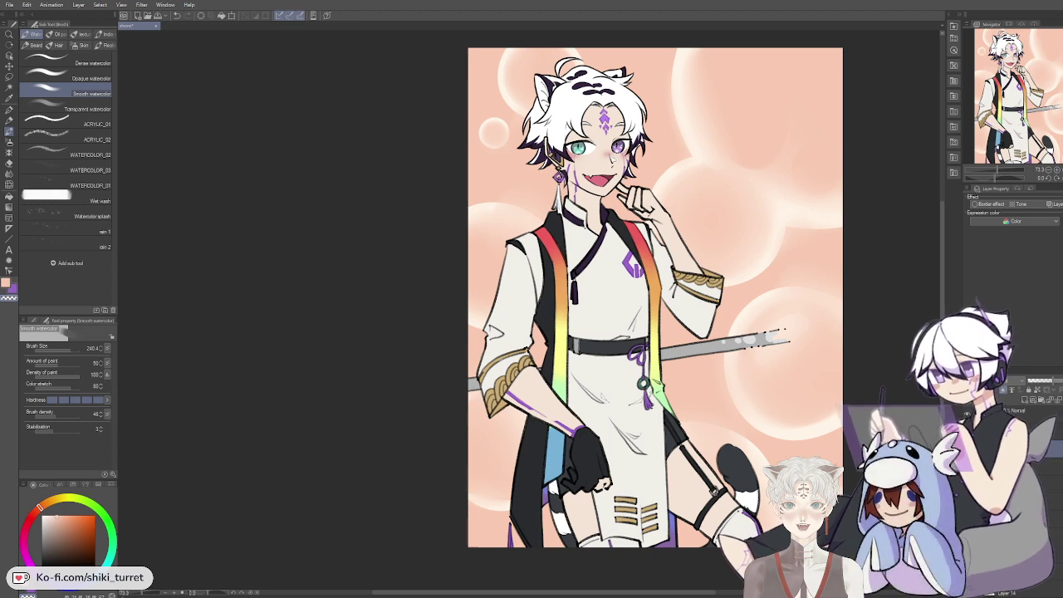
{"action": "left_click_drag", "start_coordinate": [0, 214], "coordinate": [155, 128]}
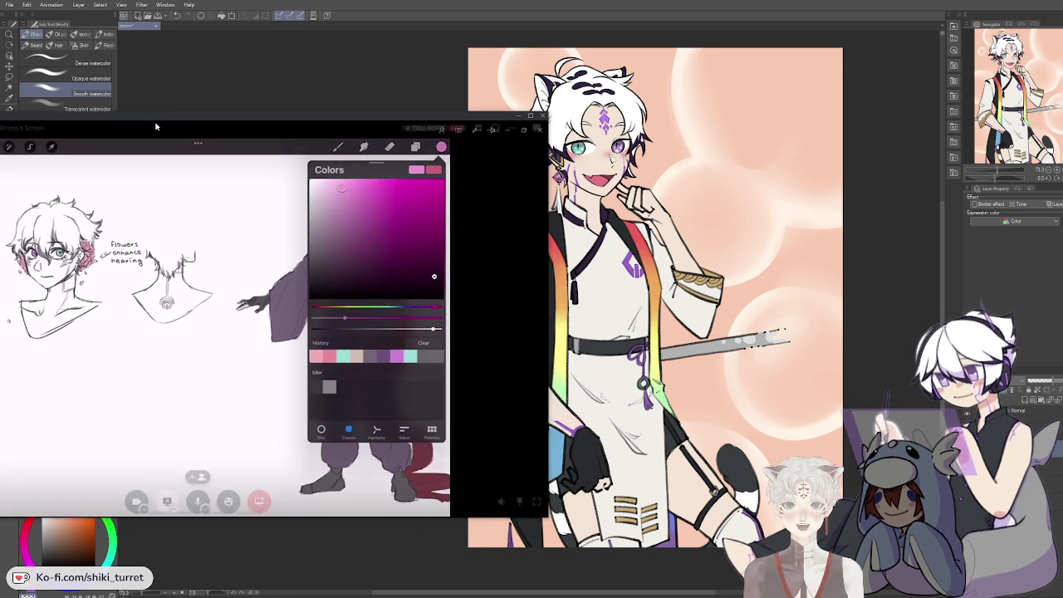
{"action": "left_click", "coordinate": [806, 280]}
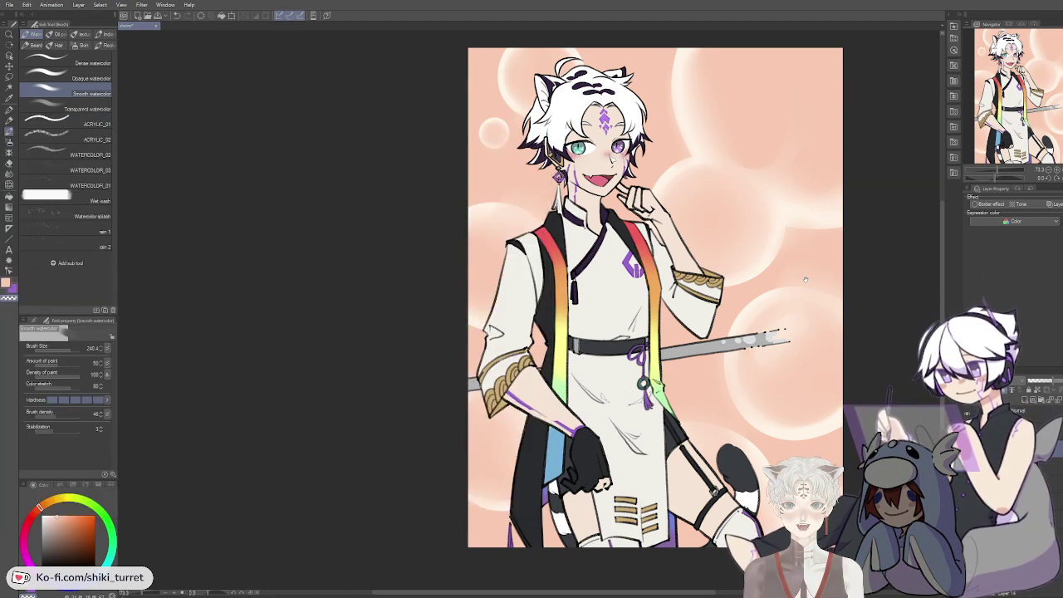
{"action": "left_click_drag", "start_coordinate": [806, 280], "coordinate": [878, 281]}
{"action": "key", "text": "alt+Tab"}
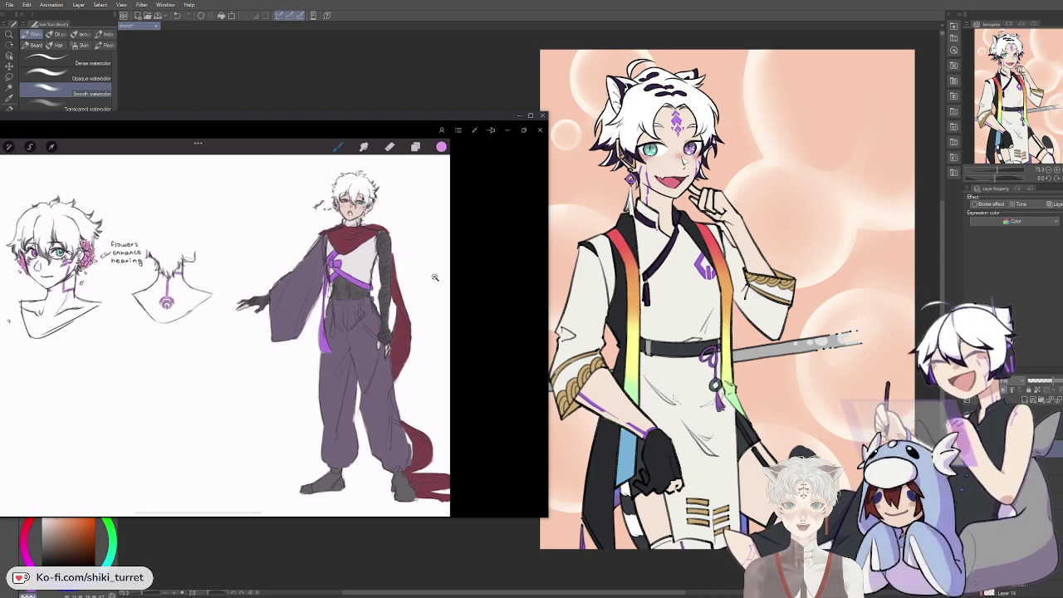
{"action": "key", "text": "e"}
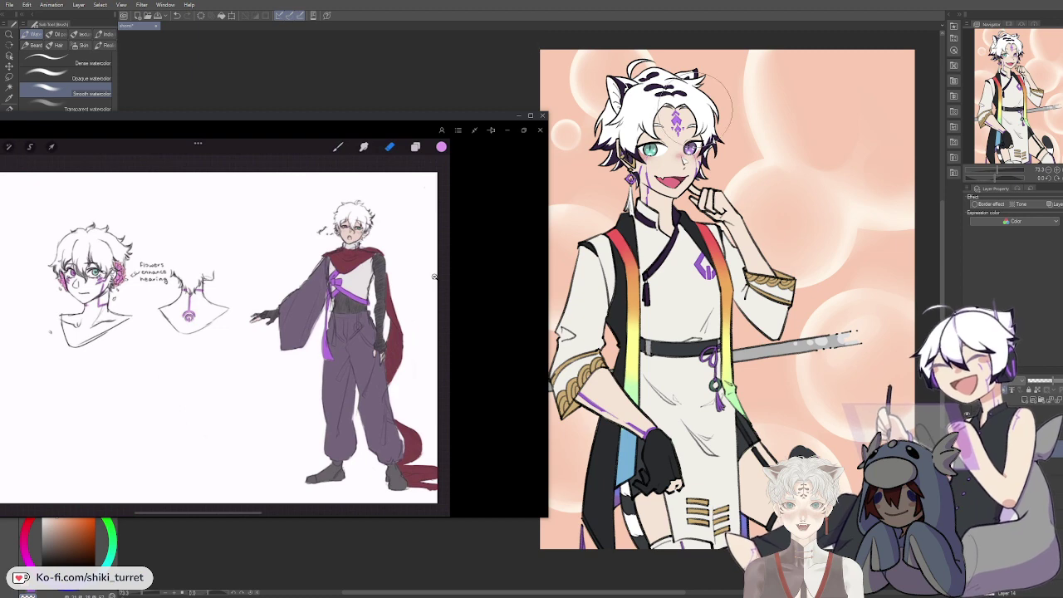
{"action": "left_click", "coordinate": [321, 61]}
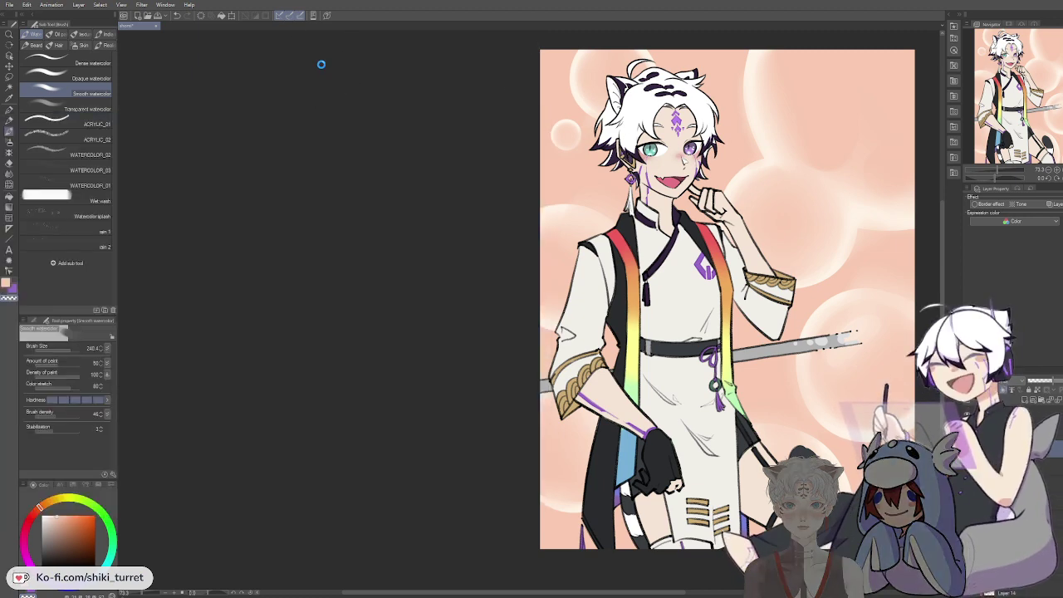
{"action": "key", "text": "alt+Tab"}
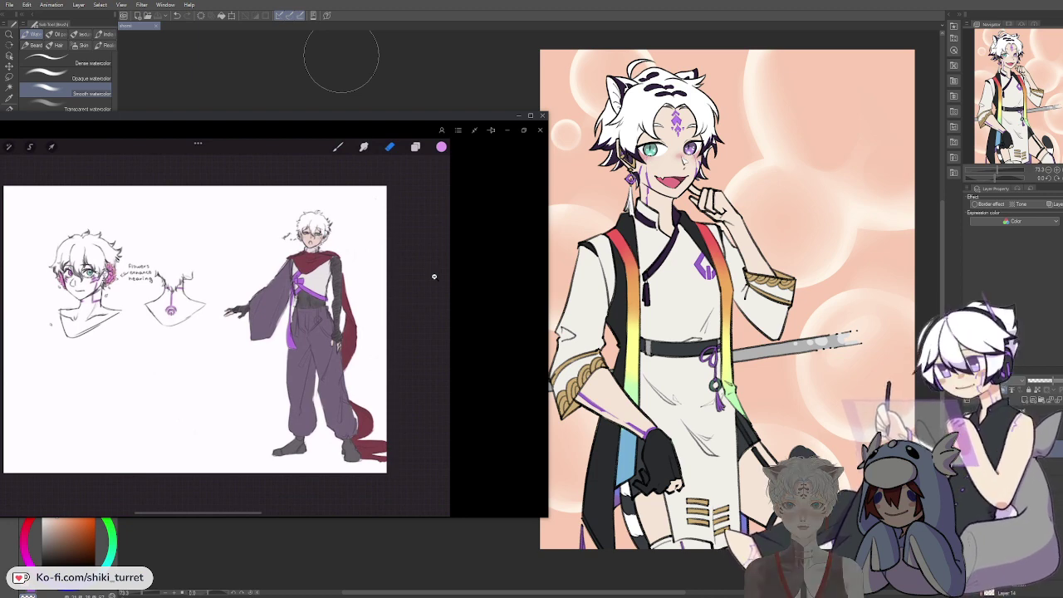
{"action": "mouse_move", "coordinate": [141, 398]}
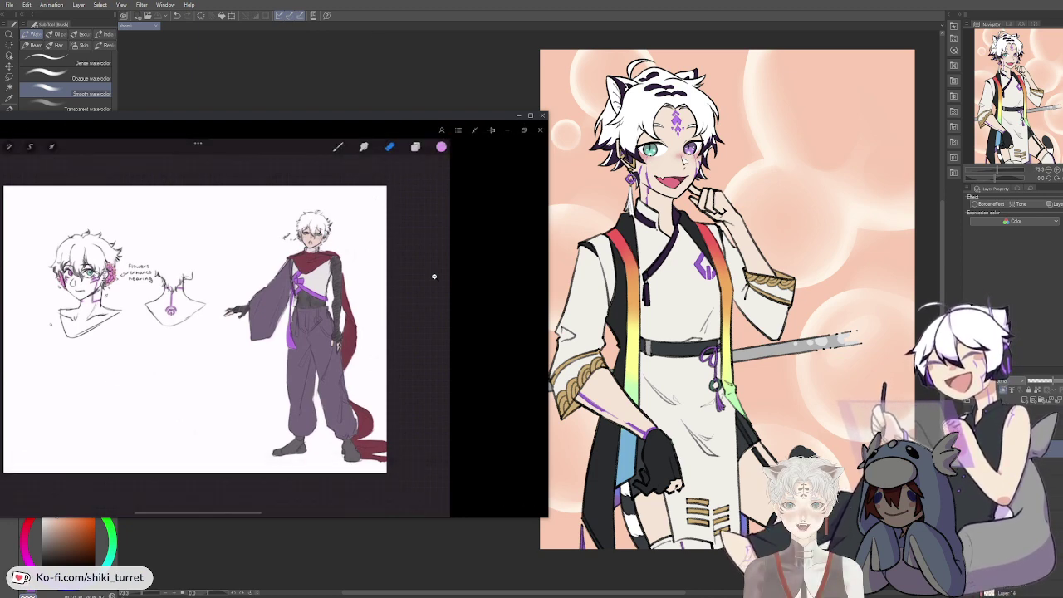